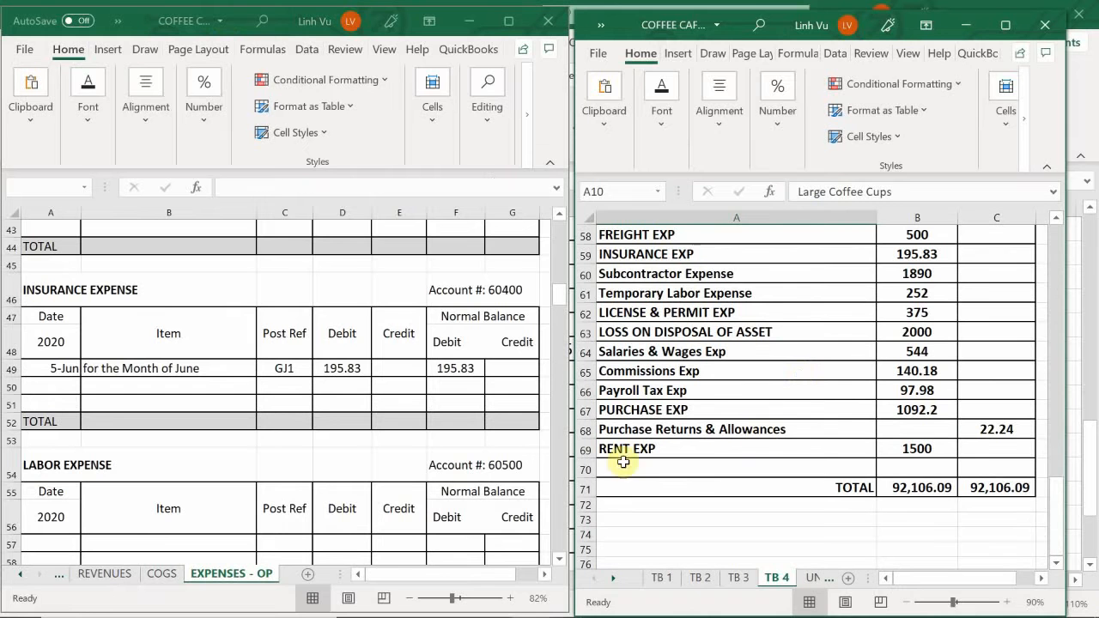
- Bring the Coffee Café transactions document in Word and the general journal workbook in Excel to the front
{"action": "left_click", "coordinate": [574, 603]}
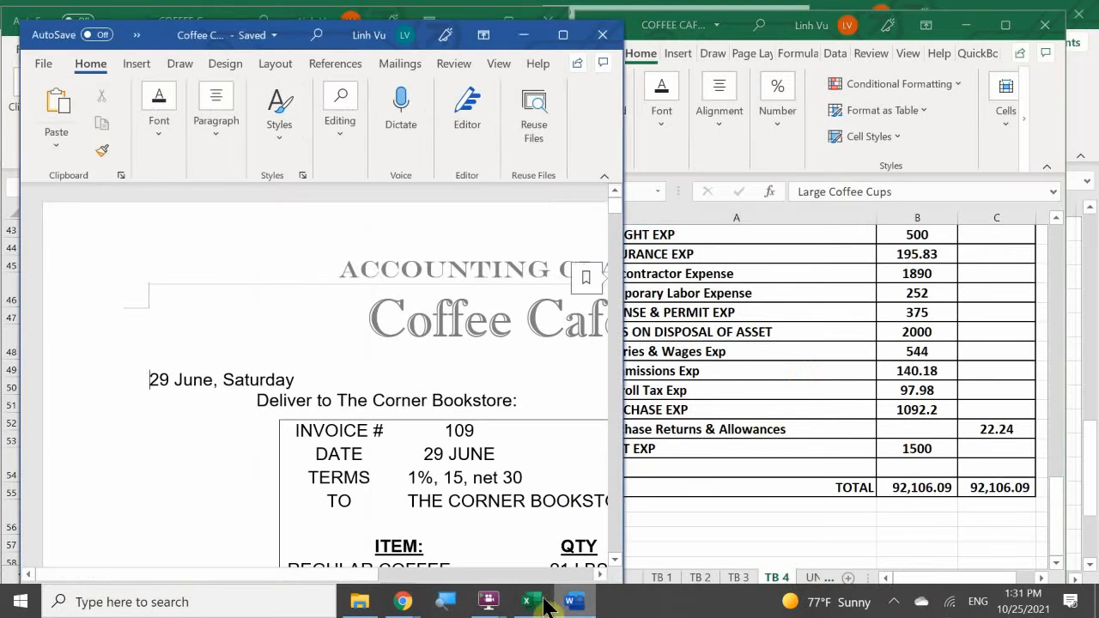
{"action": "mouse_move", "coordinate": [527, 601]}
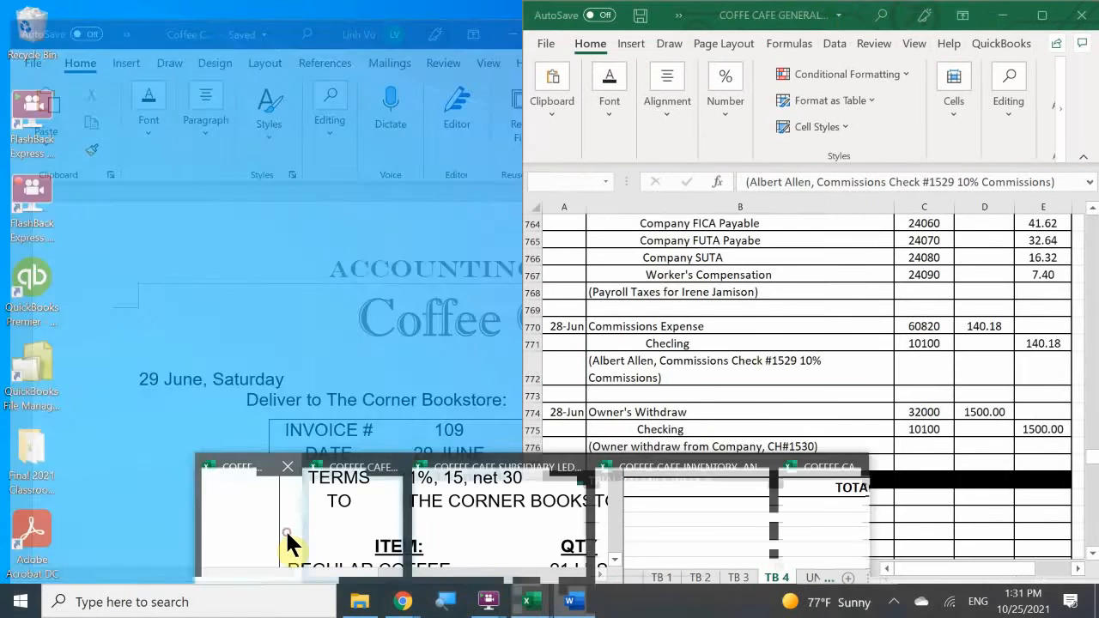
{"action": "left_click", "coordinate": [285, 529]}
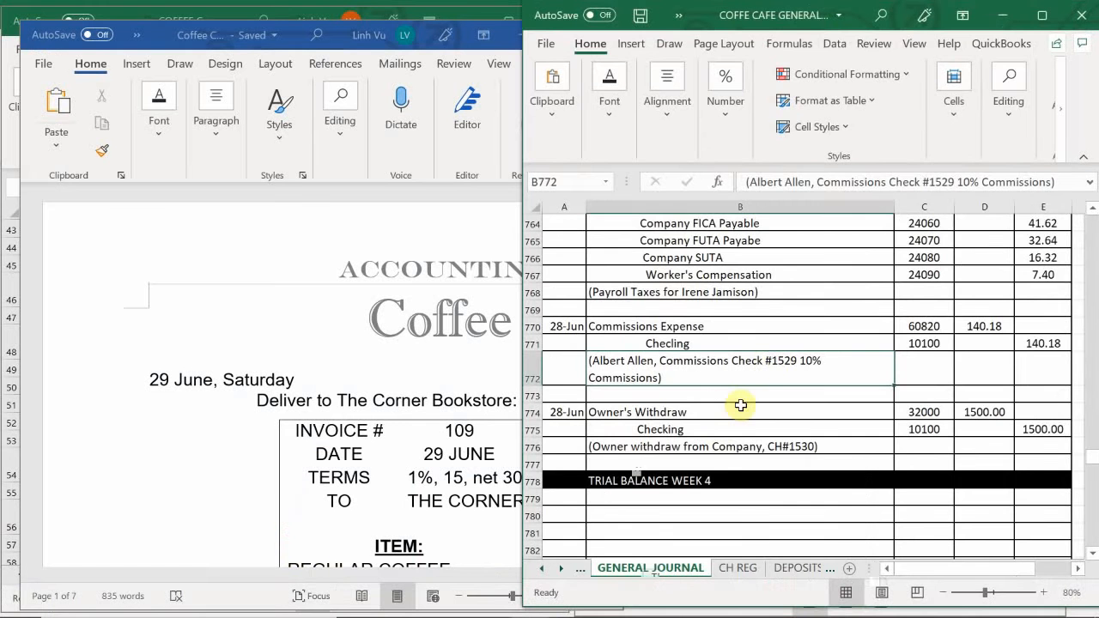
{"action": "left_click", "coordinate": [701, 429]}
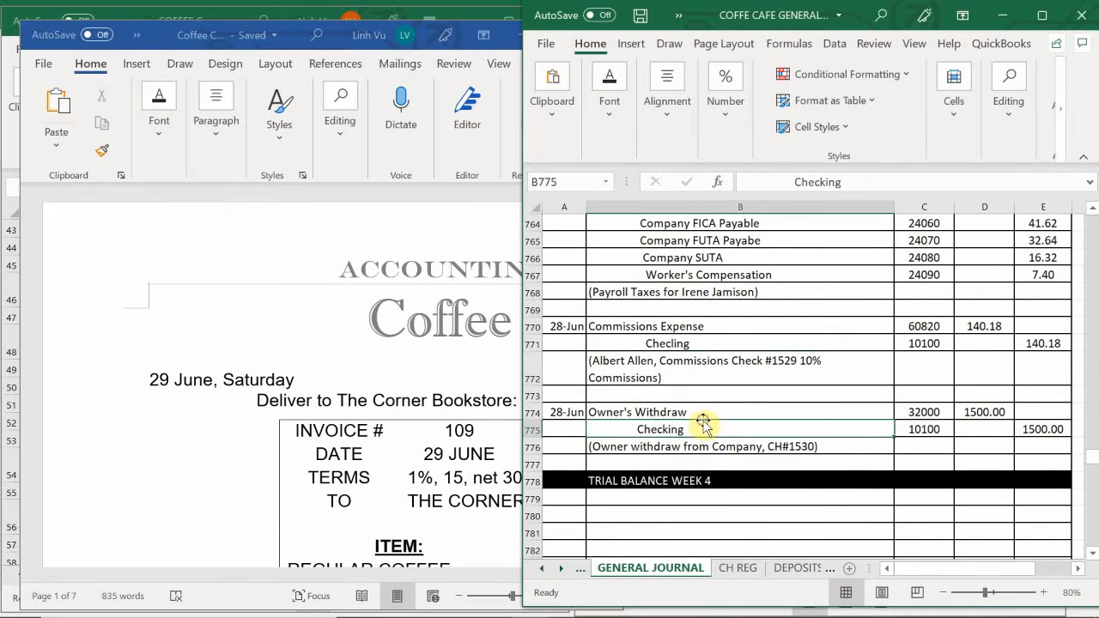
- Enter the date 6/29 in cell A780 of the general journal, below the TRIAL BALANCE WEEK 4 row
{"action": "scroll", "coordinate": [704, 425], "scroll_direction": "down", "scroll_amount": 1}
{"action": "scroll", "coordinate": [703, 423], "scroll_direction": "down", "scroll_amount": 1}
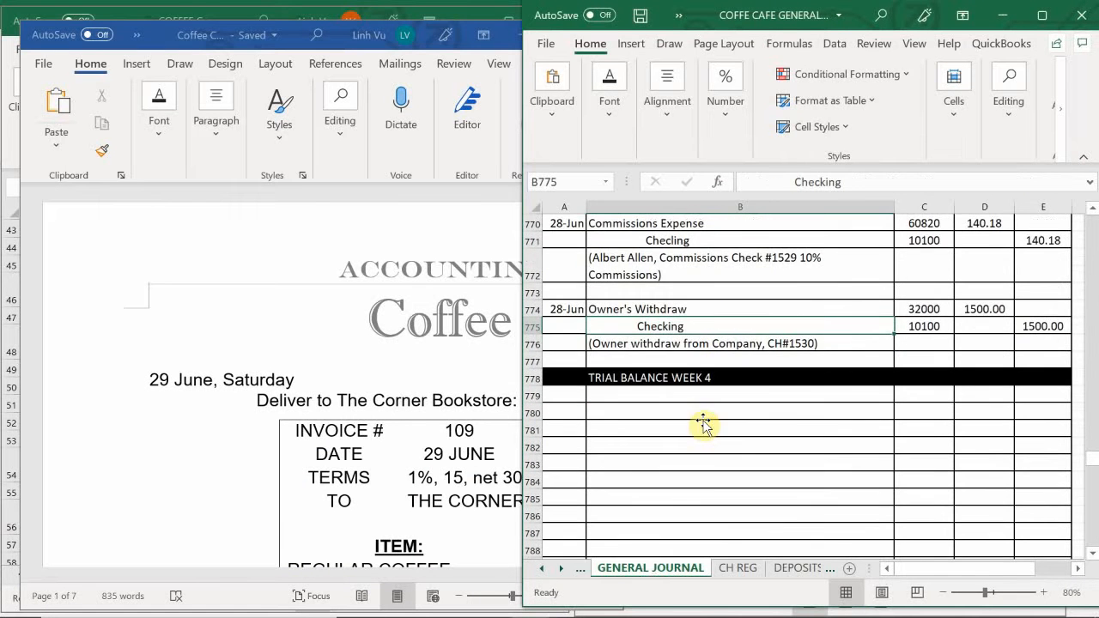
{"action": "scroll", "coordinate": [581, 417], "scroll_direction": "down", "scroll_amount": 1}
{"action": "scroll", "coordinate": [580, 415], "scroll_direction": "down", "scroll_amount": 1}
{"action": "scroll", "coordinate": [581, 414], "scroll_direction": "up", "scroll_amount": 2}
{"action": "left_click", "coordinate": [571, 413]}
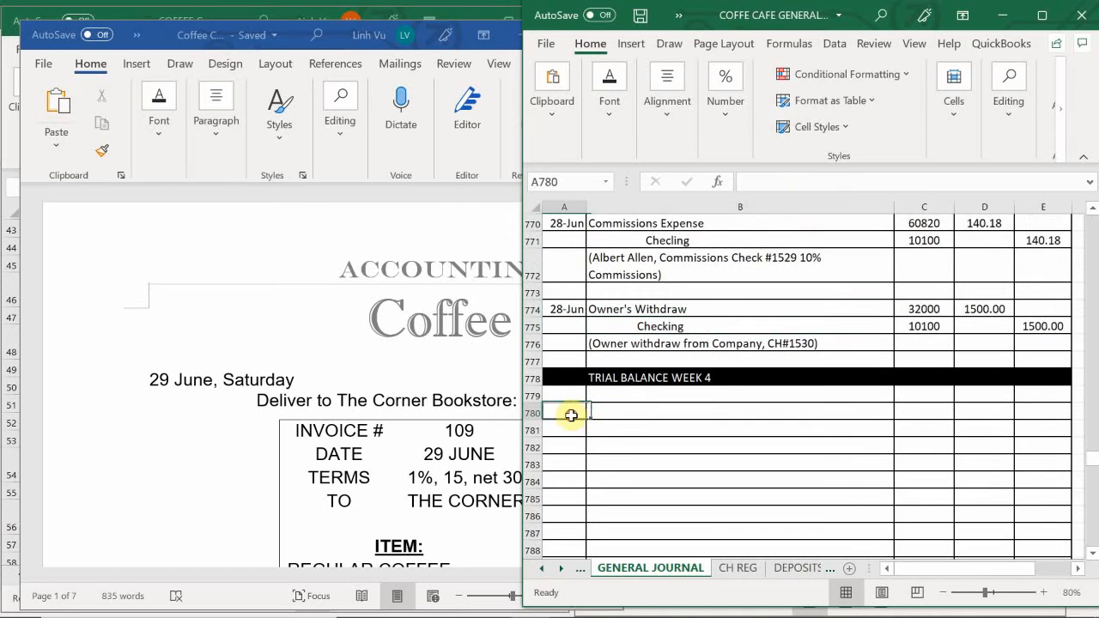
{"action": "type", "text": "6/29"}
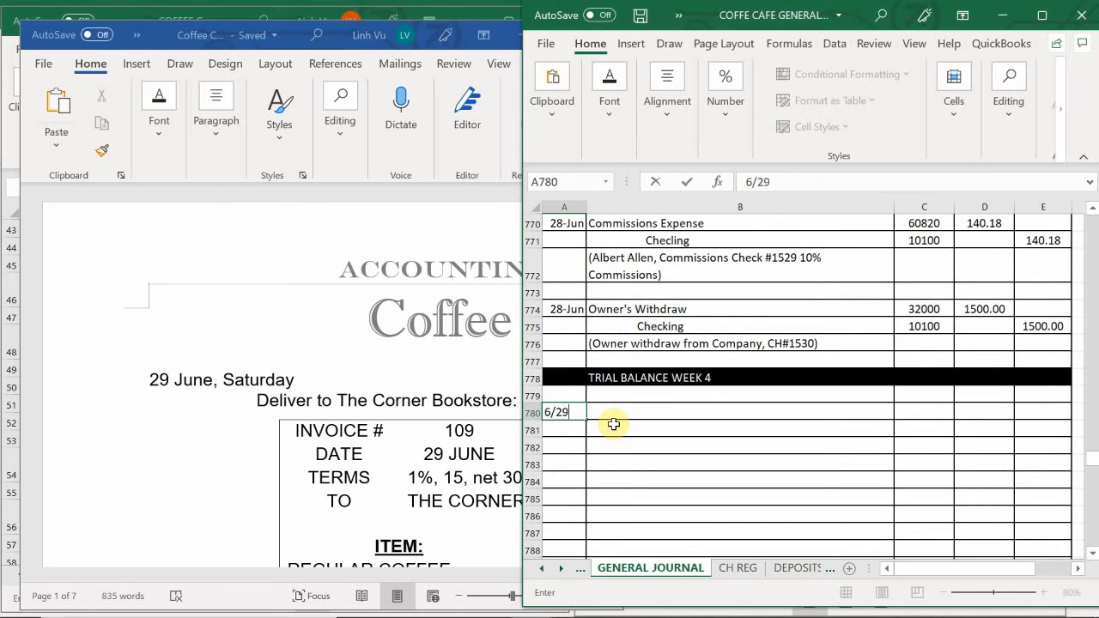
{"action": "key", "text": "Return"}
{"action": "scroll", "coordinate": [908, 463], "scroll_direction": "down", "scroll_amount": 7}
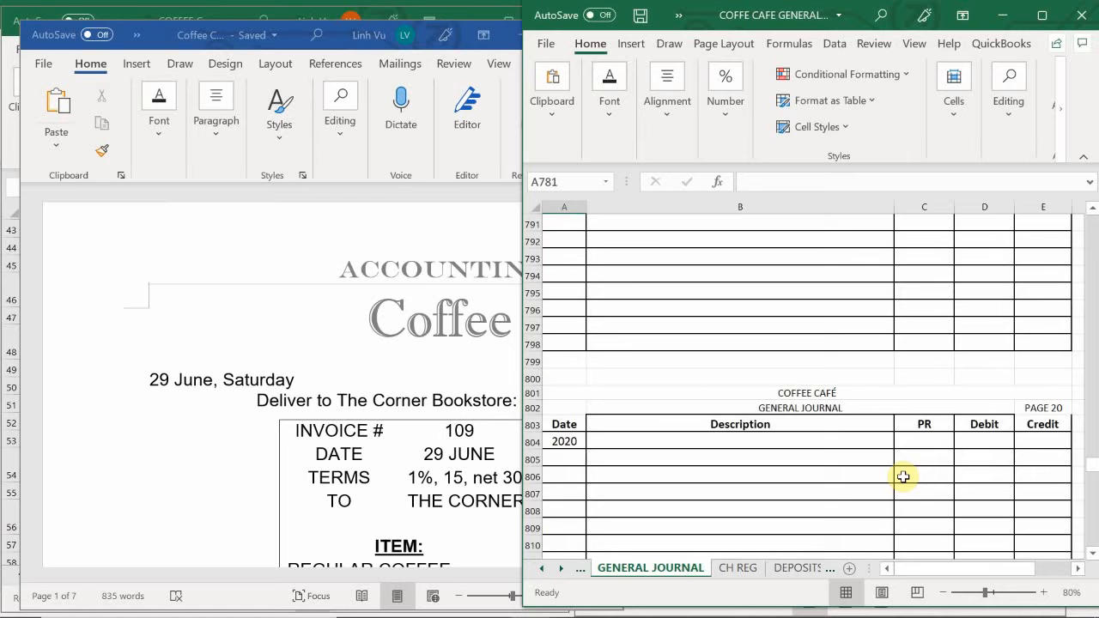
{"action": "scroll", "coordinate": [903, 477], "scroll_direction": "up", "scroll_amount": 5}
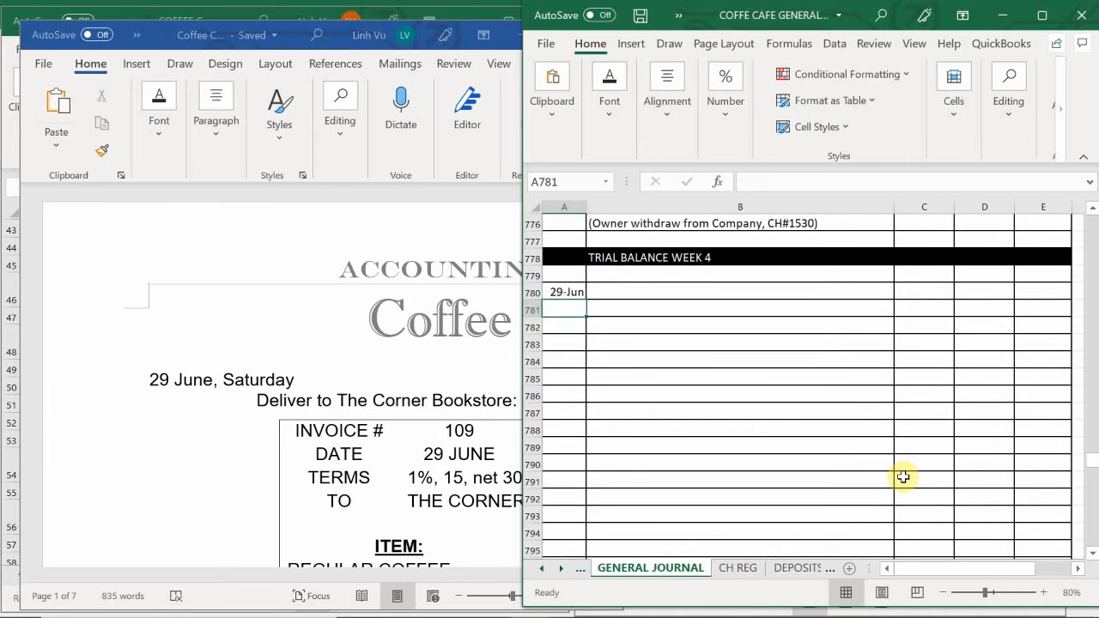
{"action": "scroll", "coordinate": [903, 477], "scroll_direction": "up", "scroll_amount": 1}
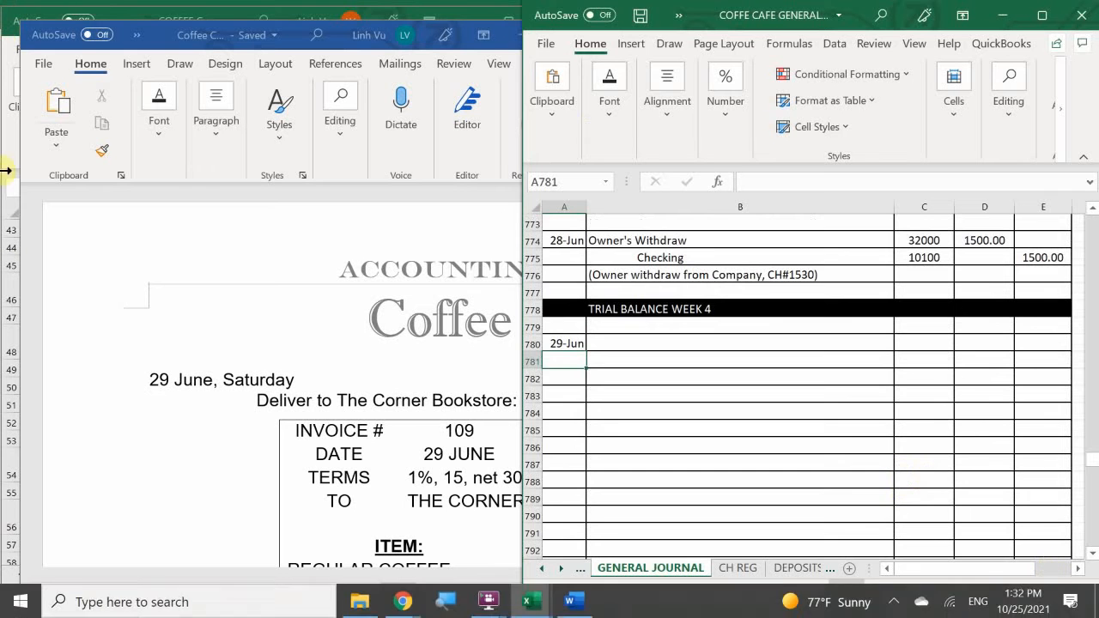
- Switch to the Word document and review the items and amounts on the 29 June invoice to The Corner Bookstore
{"action": "left_click", "coordinate": [96, 516]}
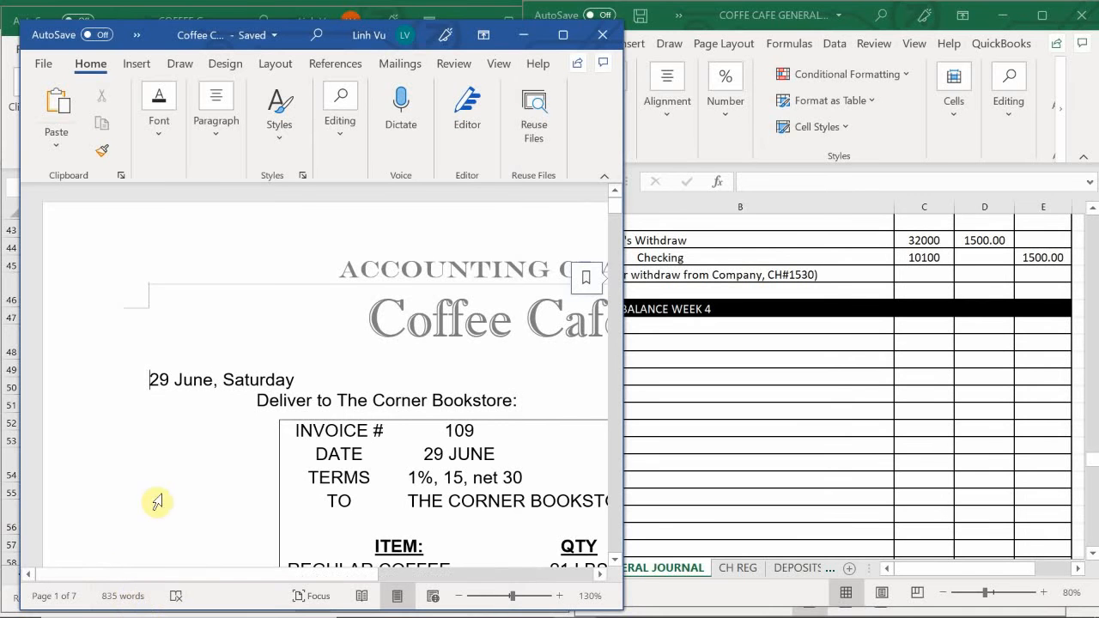
{"action": "left_click_drag", "start_coordinate": [172, 576], "coordinate": [311, 587]}
{"action": "scroll", "coordinate": [326, 525], "scroll_direction": "down", "scroll_amount": 2}
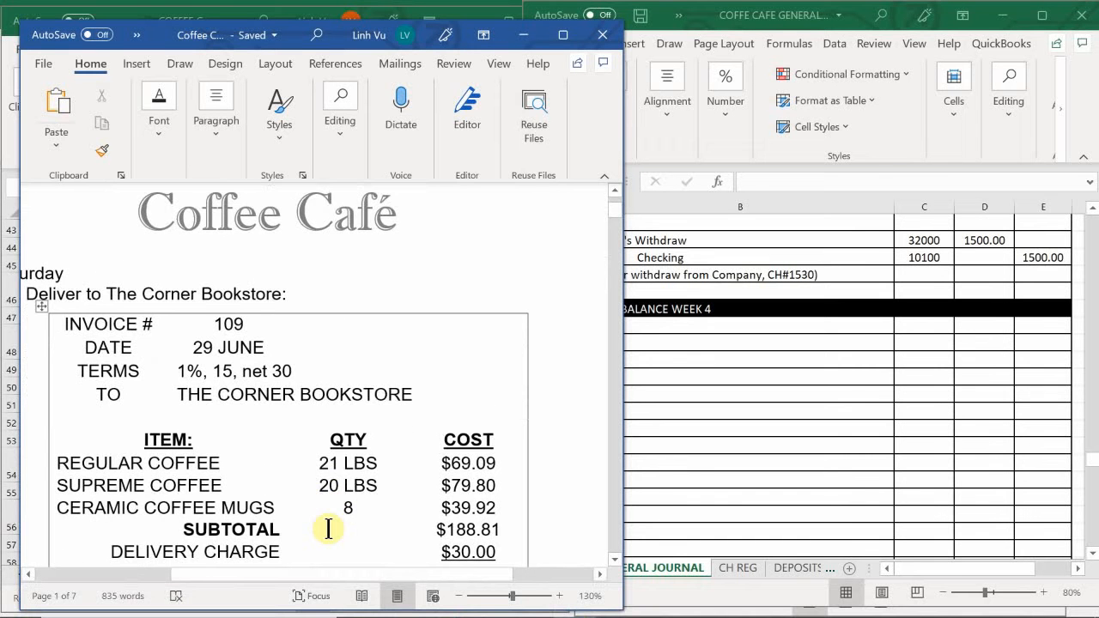
{"action": "scroll", "coordinate": [328, 528], "scroll_direction": "down", "scroll_amount": 1}
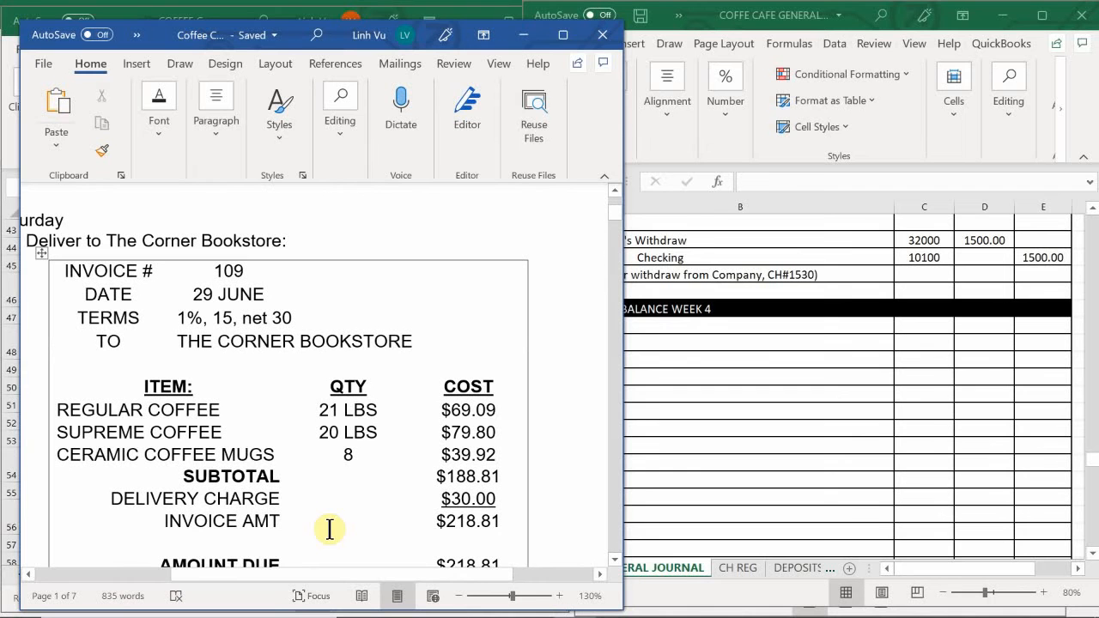
- Return to the general journal and enter "Accounts Receivable" as the description in B780 for the 29 June entry
{"action": "left_click", "coordinate": [732, 375]}
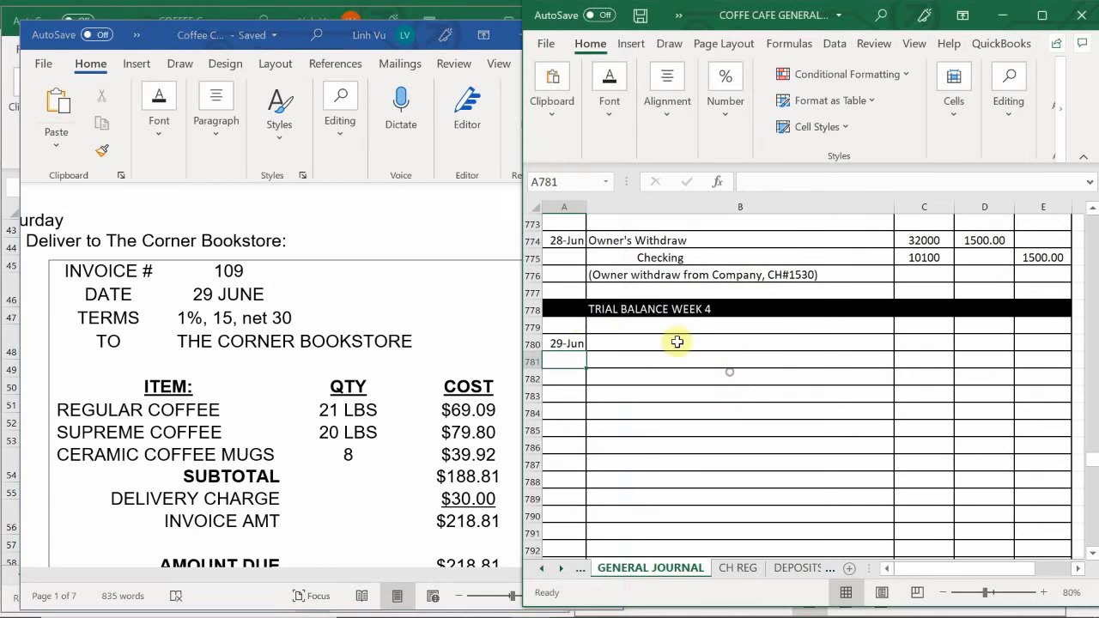
{"action": "left_click", "coordinate": [621, 342]}
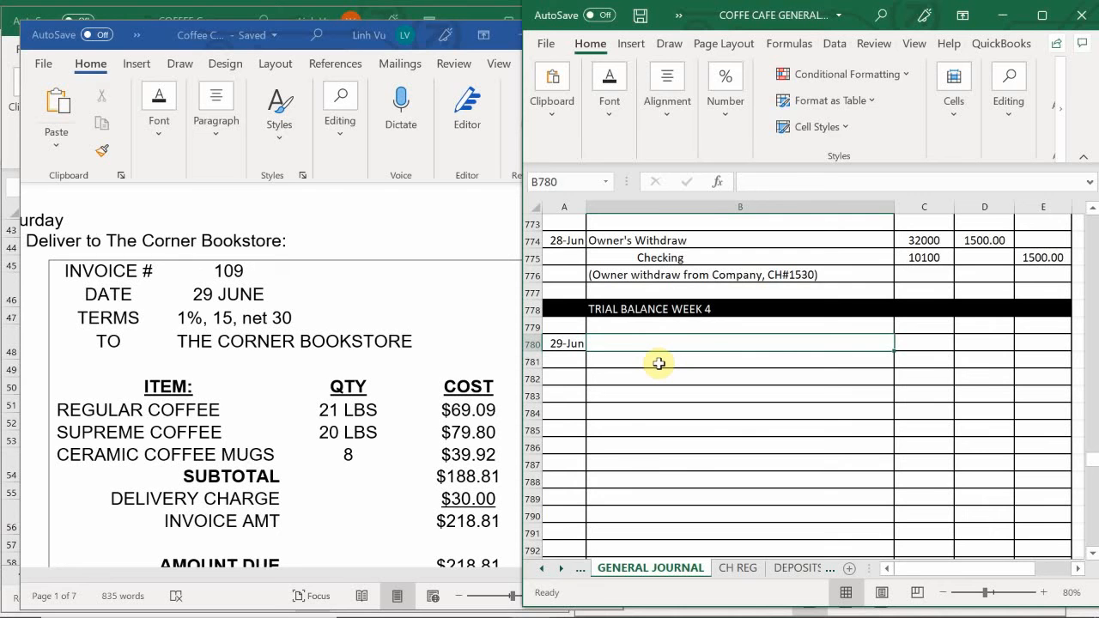
{"action": "type", "text": "Acc"}
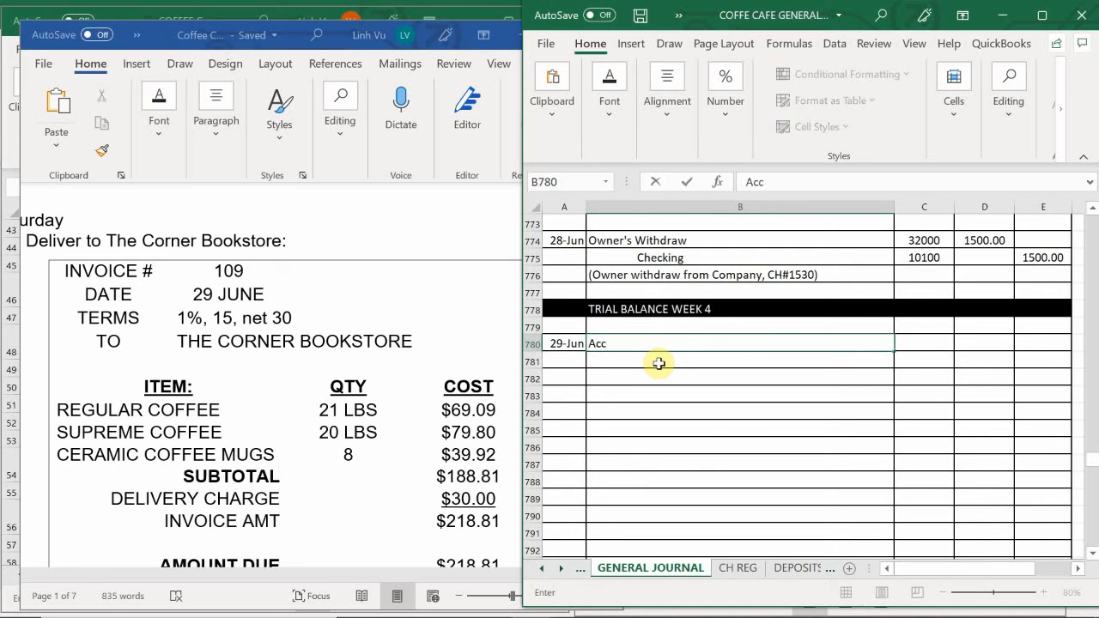
{"action": "type", "text": "ounts Receivable"}
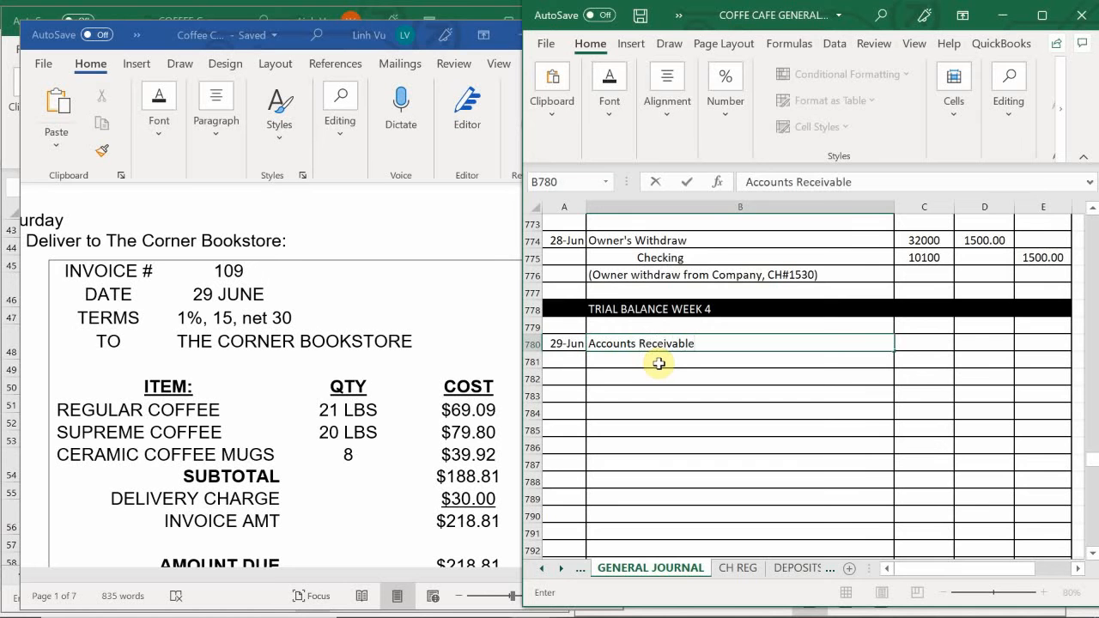
{"action": "key", "text": "Return"}
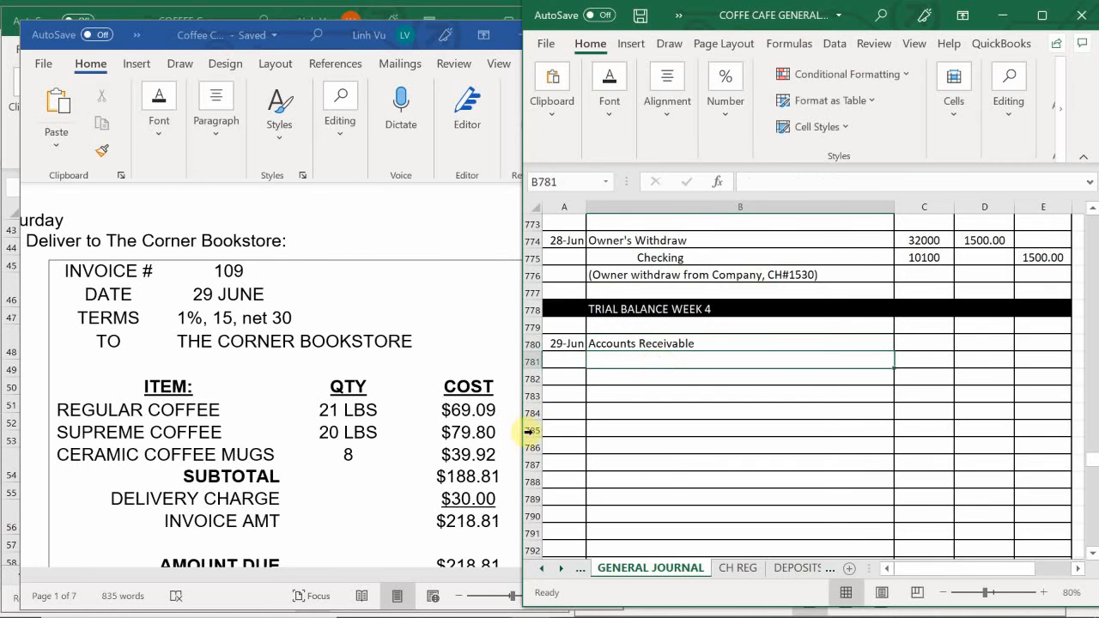
- Find the 27 June Super A Market sales entry and copy its three sales lines and Delivery Income with their PR codes (B659:C662)
{"action": "scroll", "coordinate": [672, 440], "scroll_direction": "up", "scroll_amount": 2}
{"action": "scroll", "coordinate": [672, 440], "scroll_direction": "up", "scroll_amount": 4}
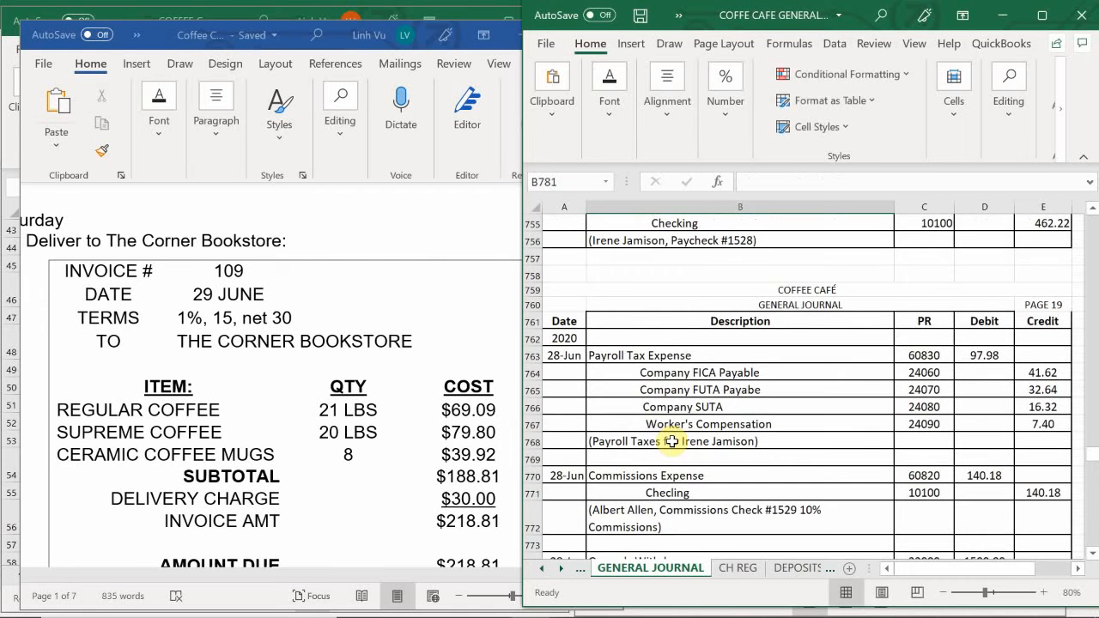
{"action": "scroll", "coordinate": [672, 440], "scroll_direction": "up", "scroll_amount": 6}
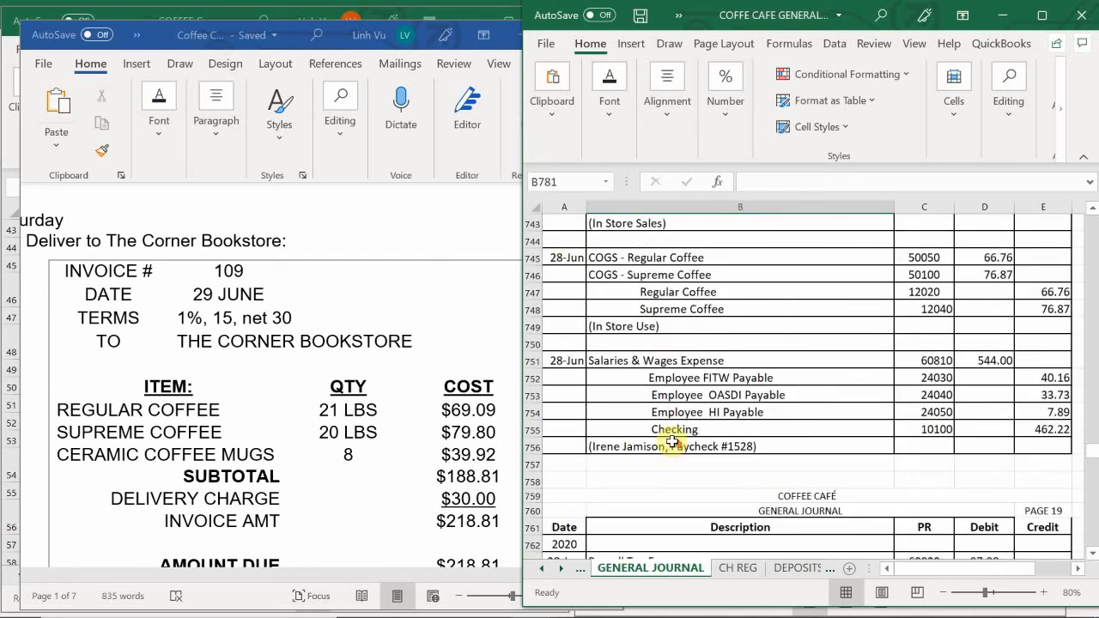
{"action": "scroll", "coordinate": [672, 440], "scroll_direction": "up", "scroll_amount": 6}
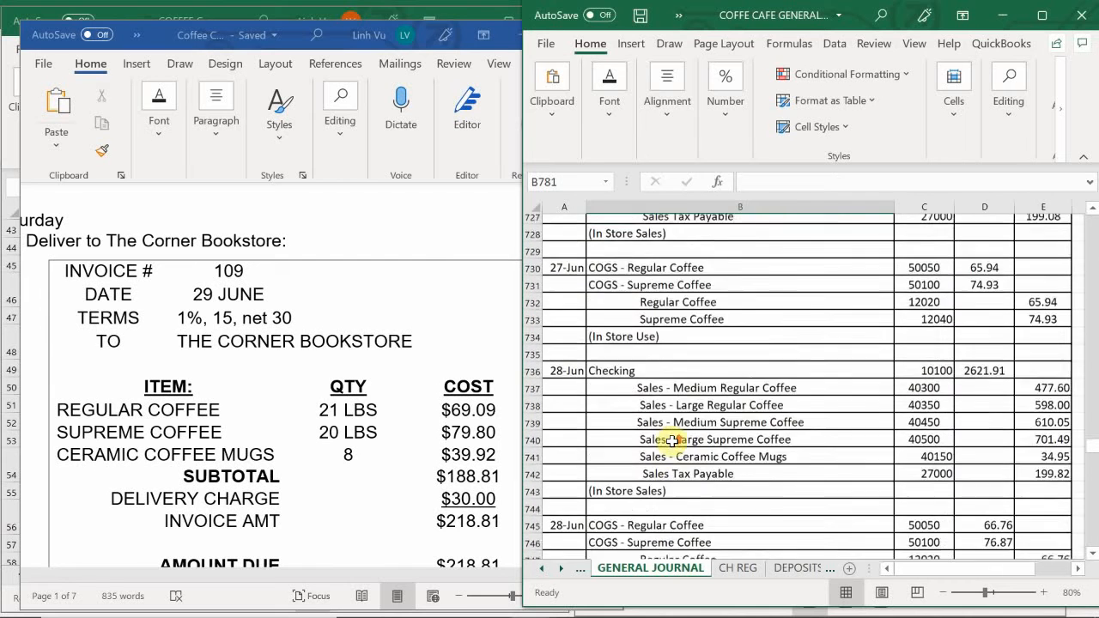
{"action": "scroll", "coordinate": [673, 440], "scroll_direction": "up", "scroll_amount": 2}
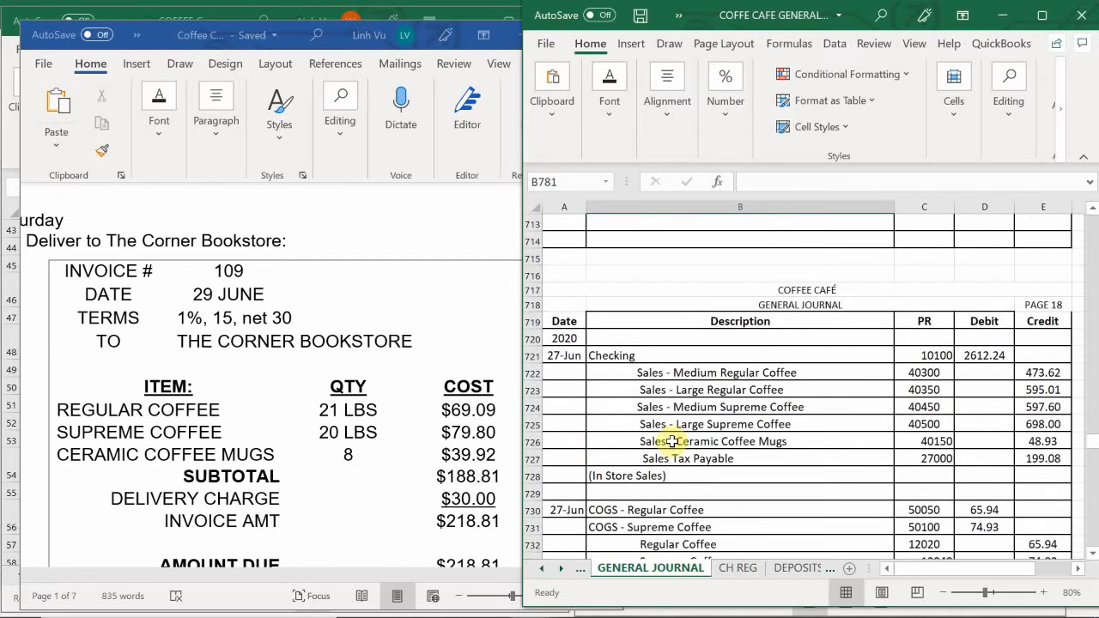
{"action": "scroll", "coordinate": [672, 441], "scroll_direction": "up", "scroll_amount": 6}
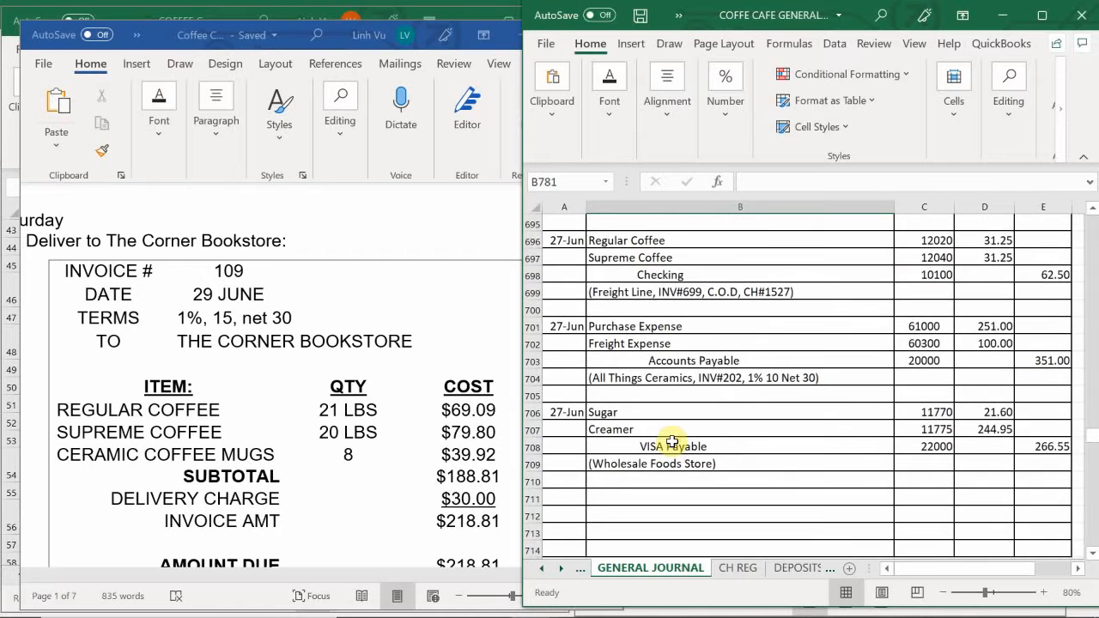
{"action": "scroll", "coordinate": [672, 440], "scroll_direction": "up", "scroll_amount": 3}
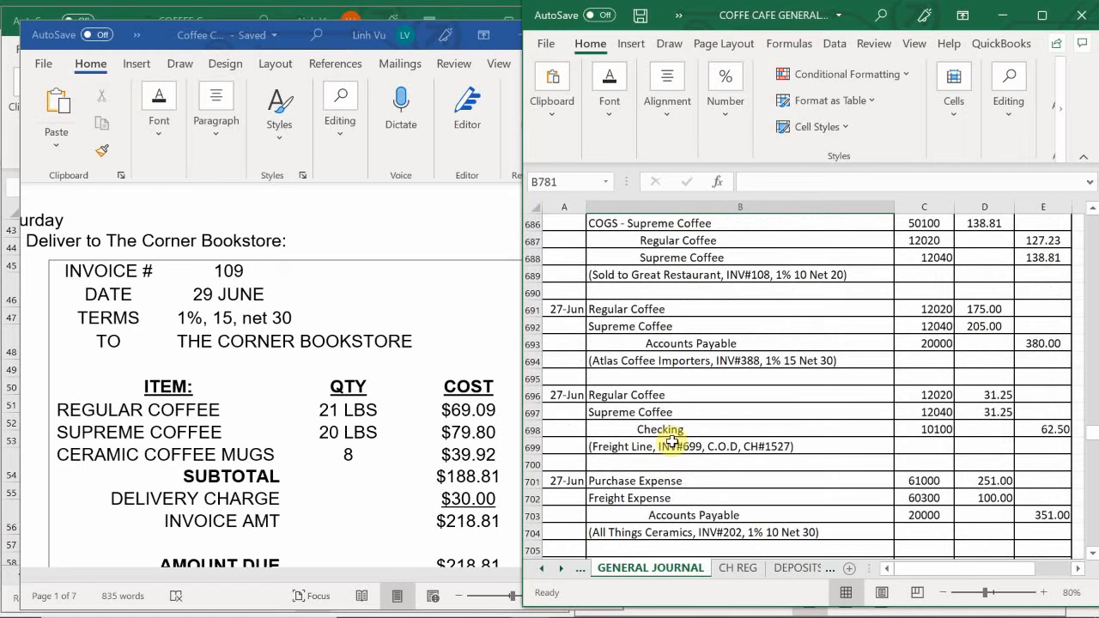
{"action": "scroll", "coordinate": [673, 440], "scroll_direction": "up", "scroll_amount": 4}
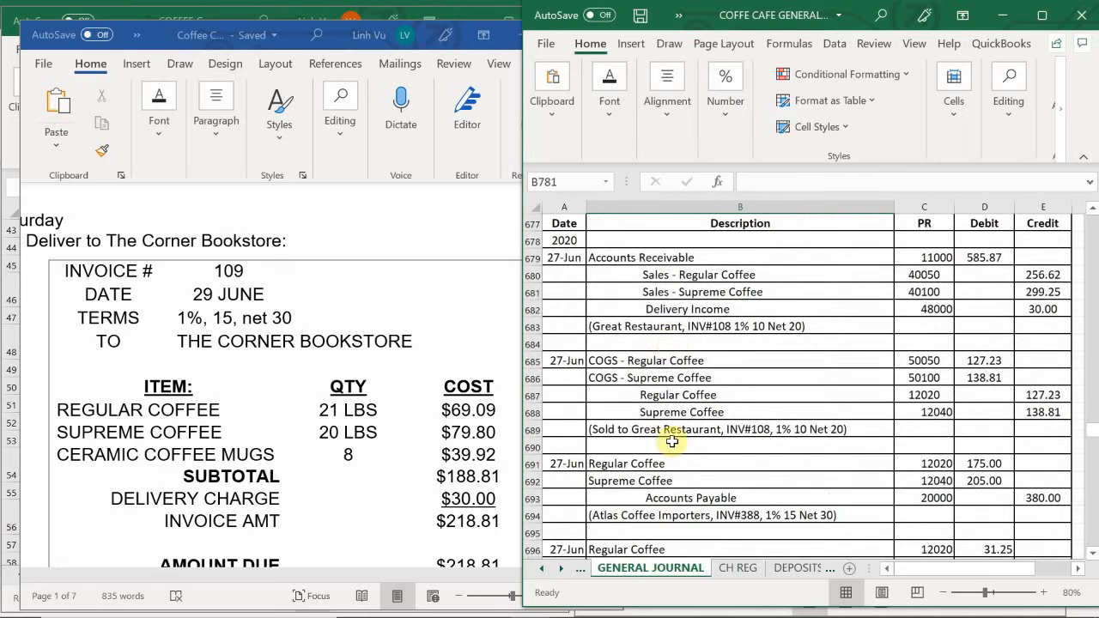
{"action": "scroll", "coordinate": [672, 440], "scroll_direction": "up", "scroll_amount": 1}
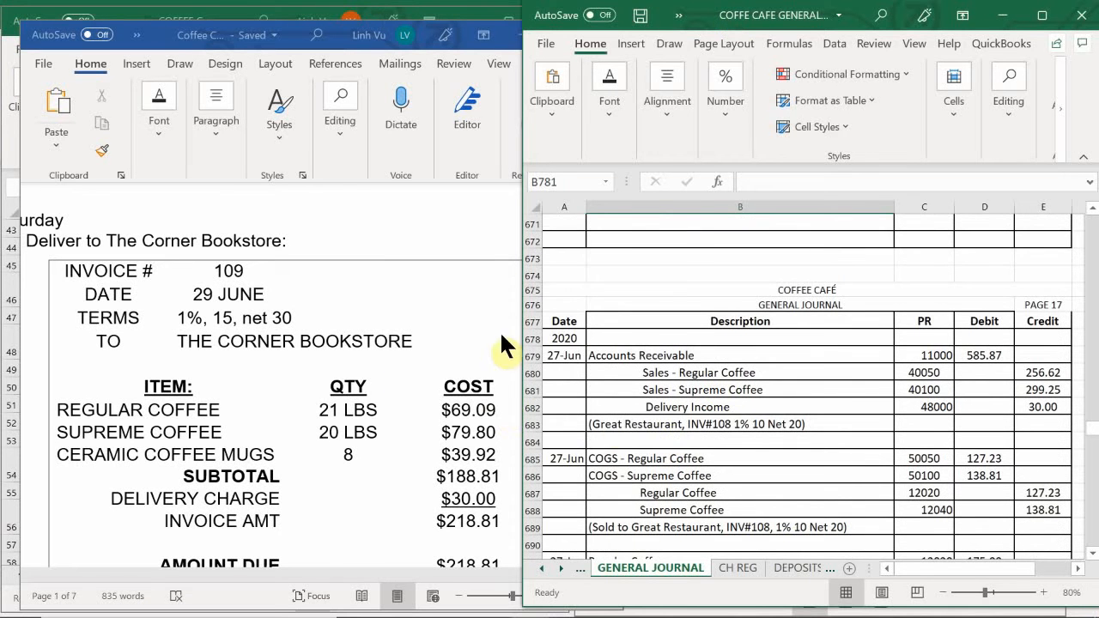
{"action": "scroll", "coordinate": [627, 428], "scroll_direction": "up", "scroll_amount": 7}
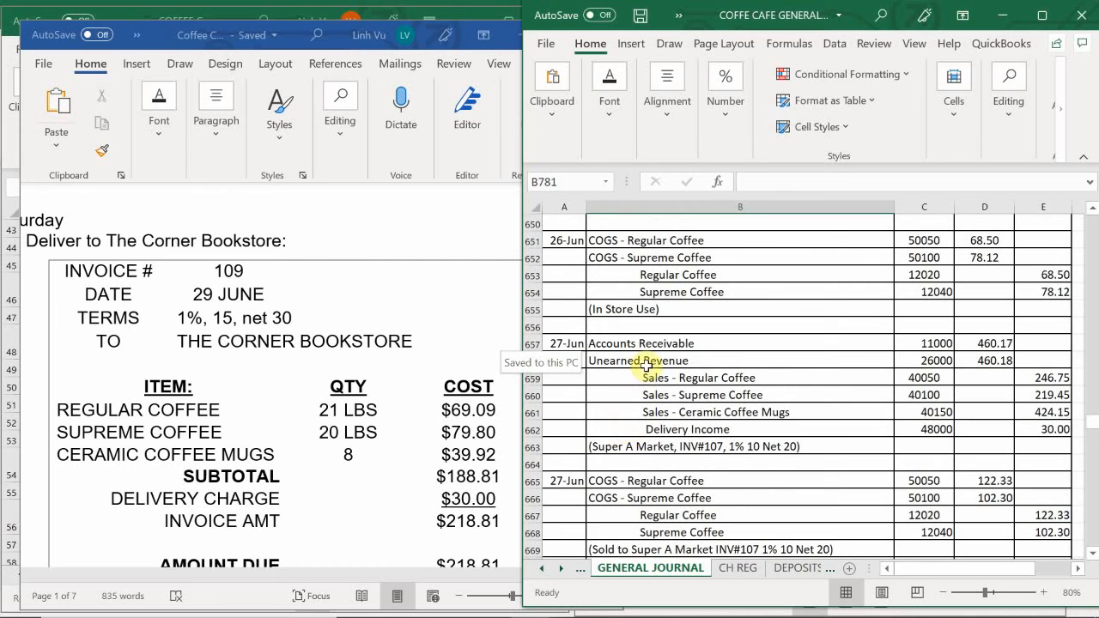
{"action": "left_click_drag", "start_coordinate": [625, 375], "coordinate": [907, 426]}
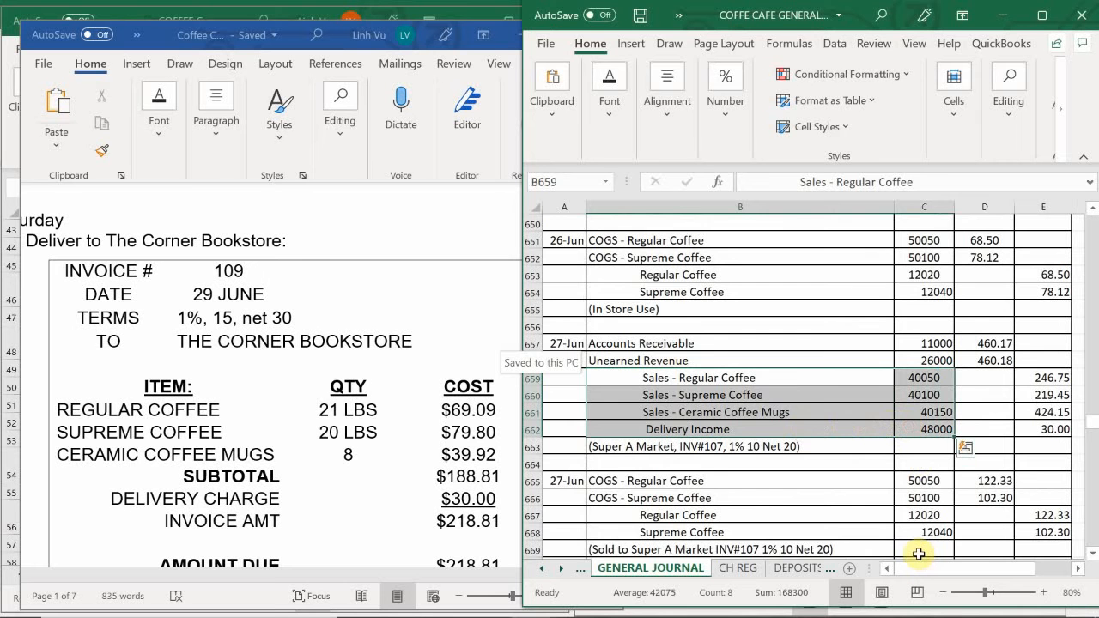
{"action": "key", "text": "ctrl+c"}
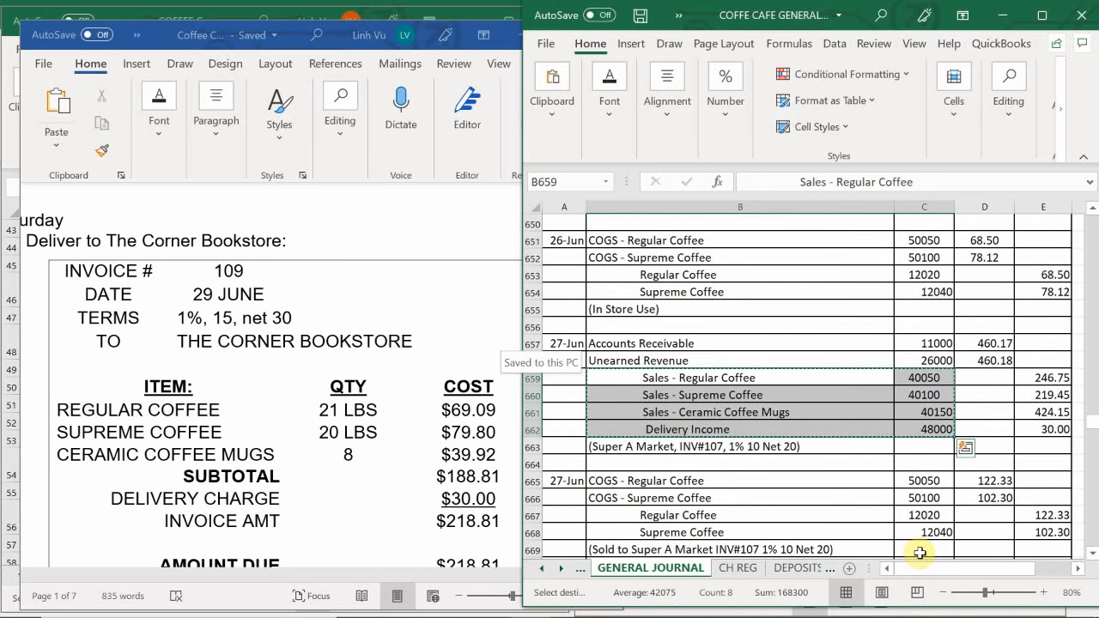
- Paste the copied sales and Delivery Income lines beneath Accounts Receivable in the 29 June entry, starting at B781
{"action": "scroll", "coordinate": [627, 459], "scroll_direction": "down", "scroll_amount": 20}
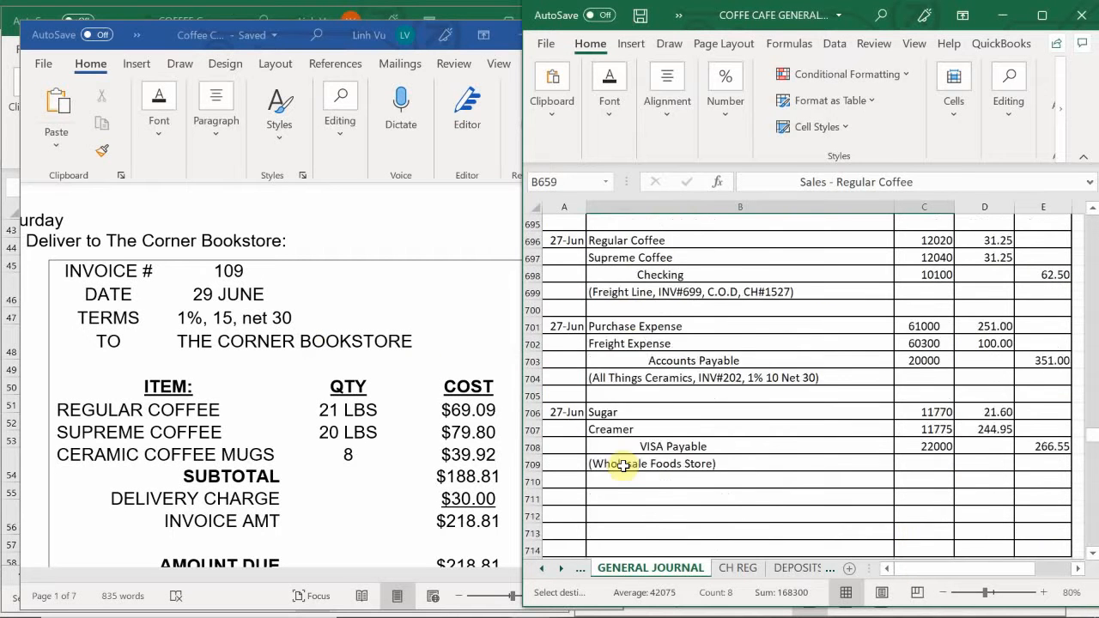
{"action": "scroll", "coordinate": [609, 466], "scroll_direction": "down", "scroll_amount": 12}
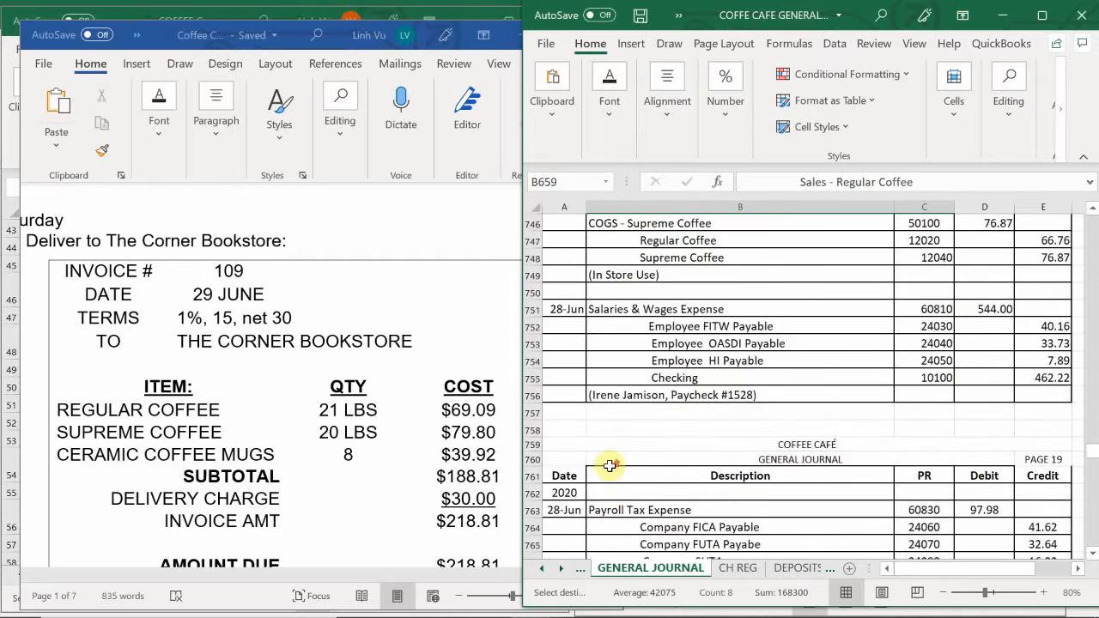
{"action": "scroll", "coordinate": [610, 466], "scroll_direction": "down", "scroll_amount": 6}
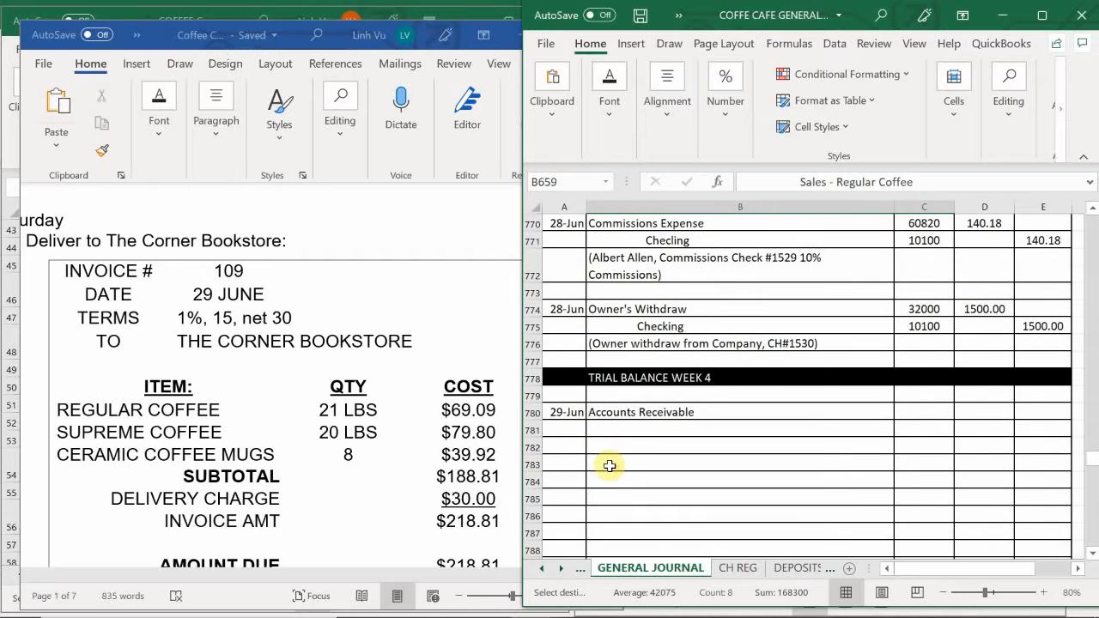
{"action": "left_click", "coordinate": [602, 425]}
{"action": "key", "text": "ctrl+v"}
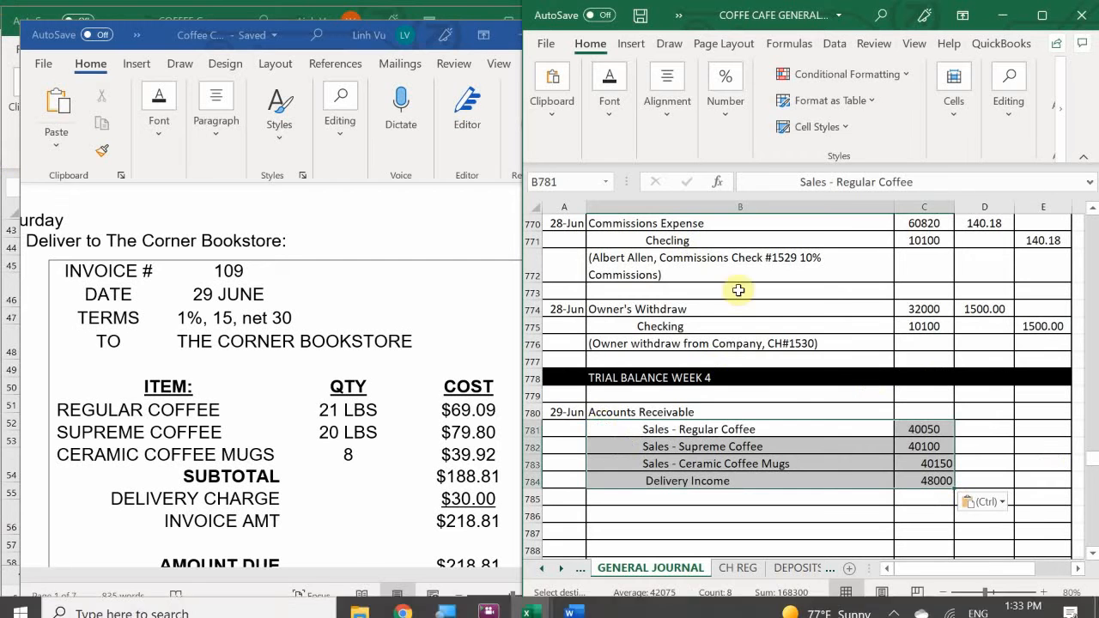
- Enter the PR code 11000 for Accounts Receivable in C780 of the 29 June entry
{"action": "left_click", "coordinate": [919, 410]}
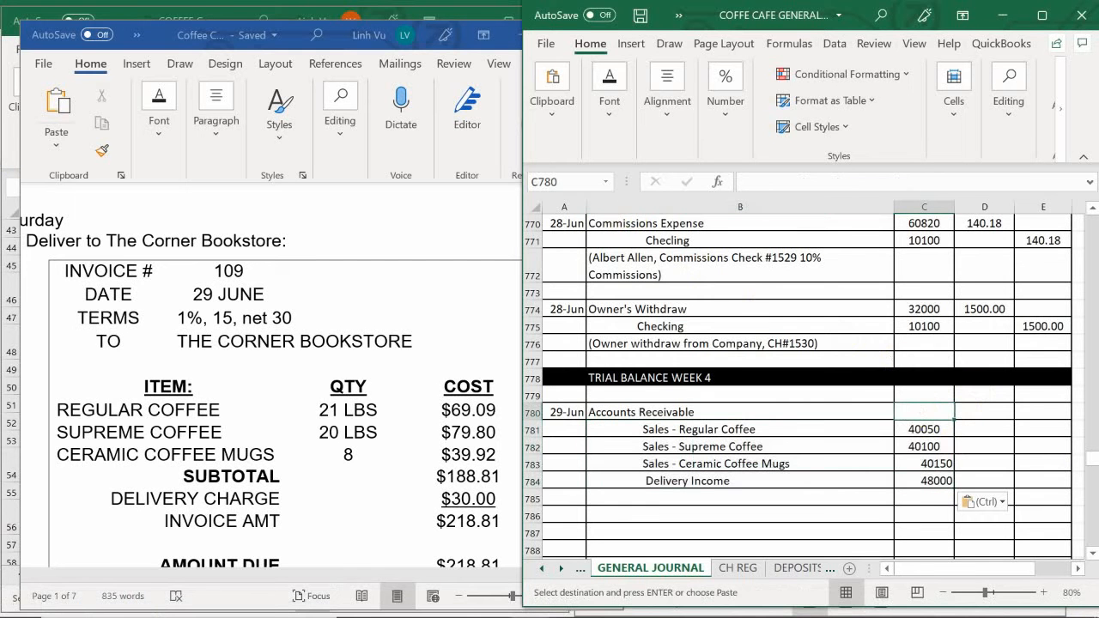
{"action": "type", "text": "11000"}
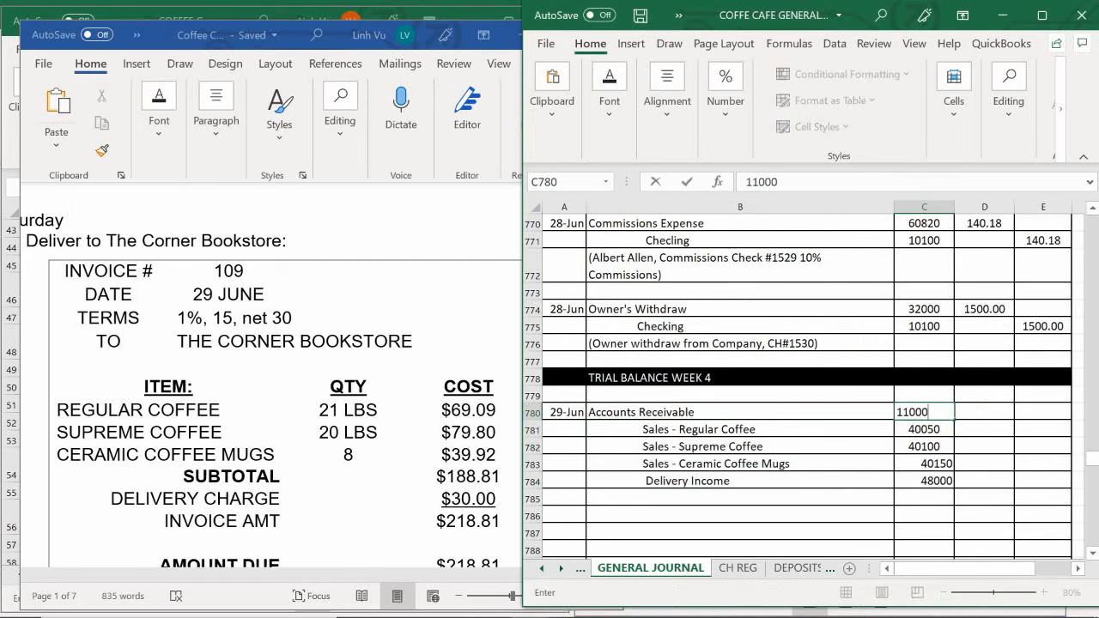
{"action": "key", "text": "Return"}
- Enter a SUM formula over E780:E784 in D780 as the Accounts Receivable debit
{"action": "key", "text": "Right"}
{"action": "key", "text": "Up"}
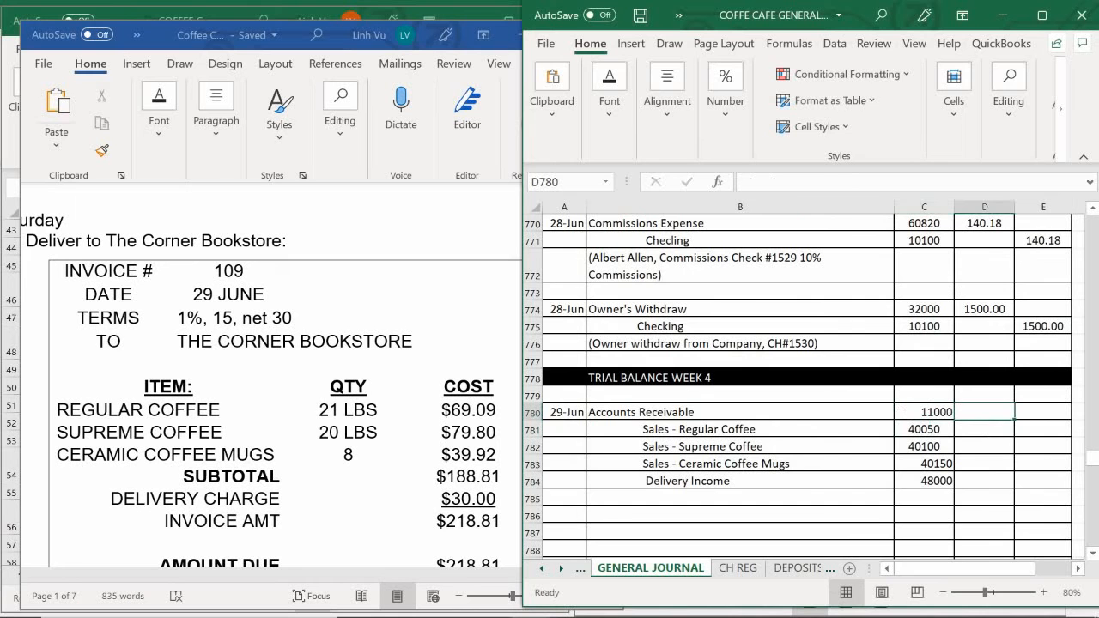
{"action": "type", "text": "=s"}
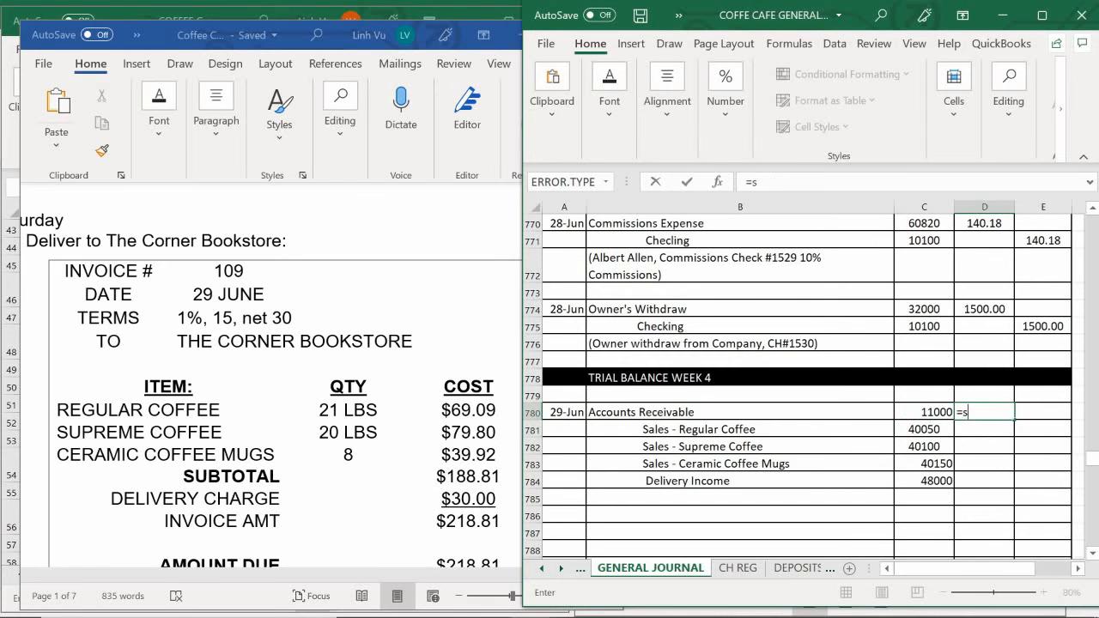
{"action": "type", "text": "y"}
{"action": "key", "text": "BackSpace"}
{"action": "type", "text": "un"}
{"action": "key", "text": "BackSpace"}
{"action": "type", "text": "m"}
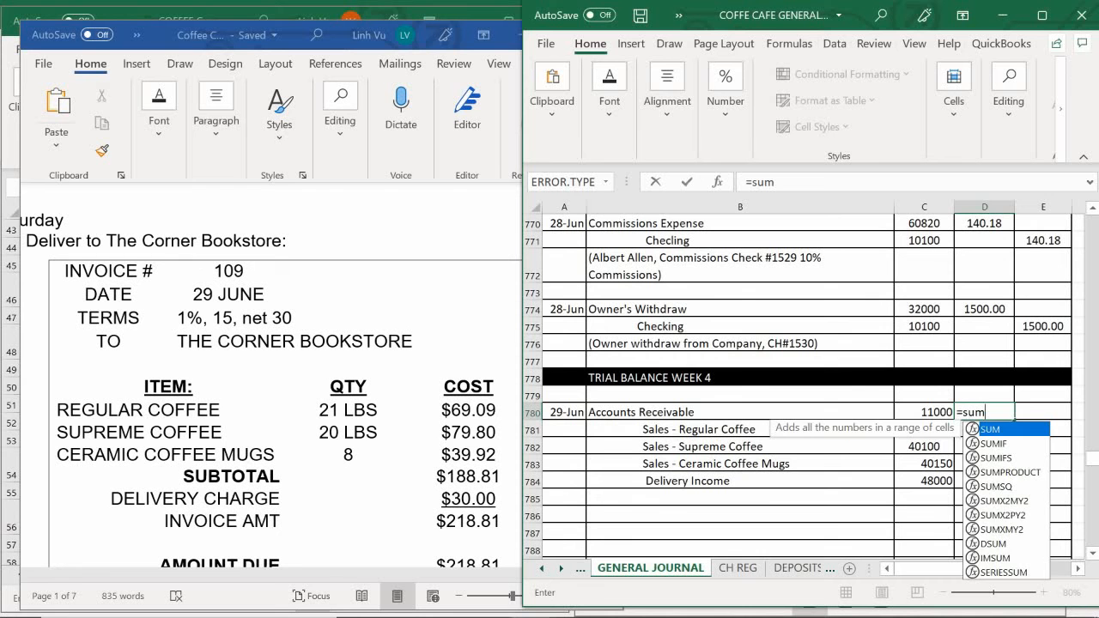
{"action": "type", "text": "("}
{"action": "left_click_drag", "start_coordinate": [1043, 412], "coordinate": [1060, 483]}
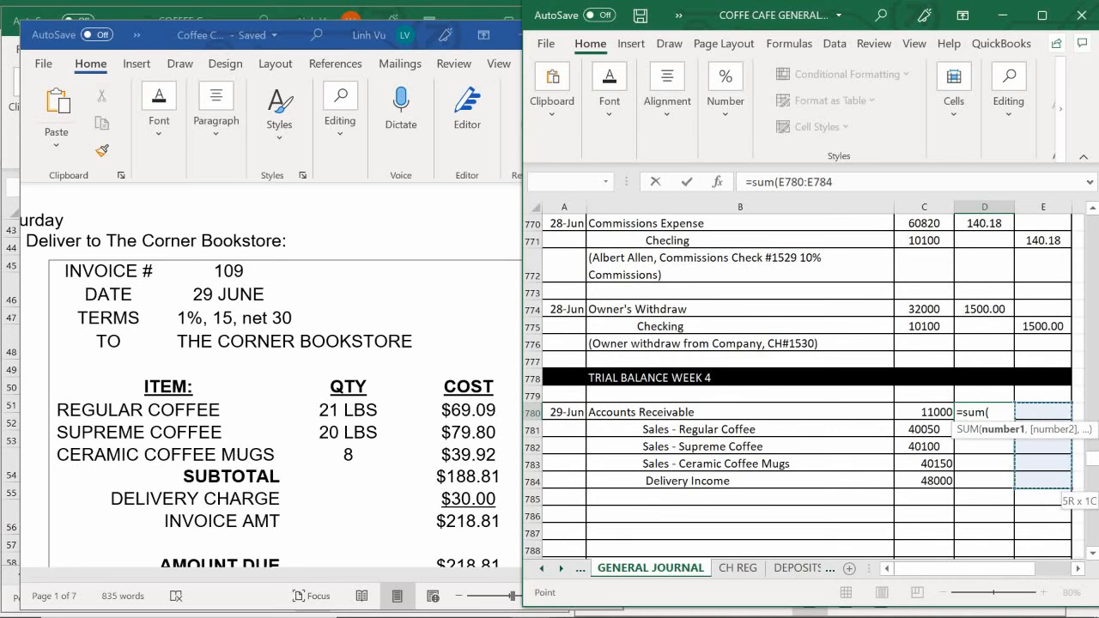
{"action": "key", "text": "Return"}
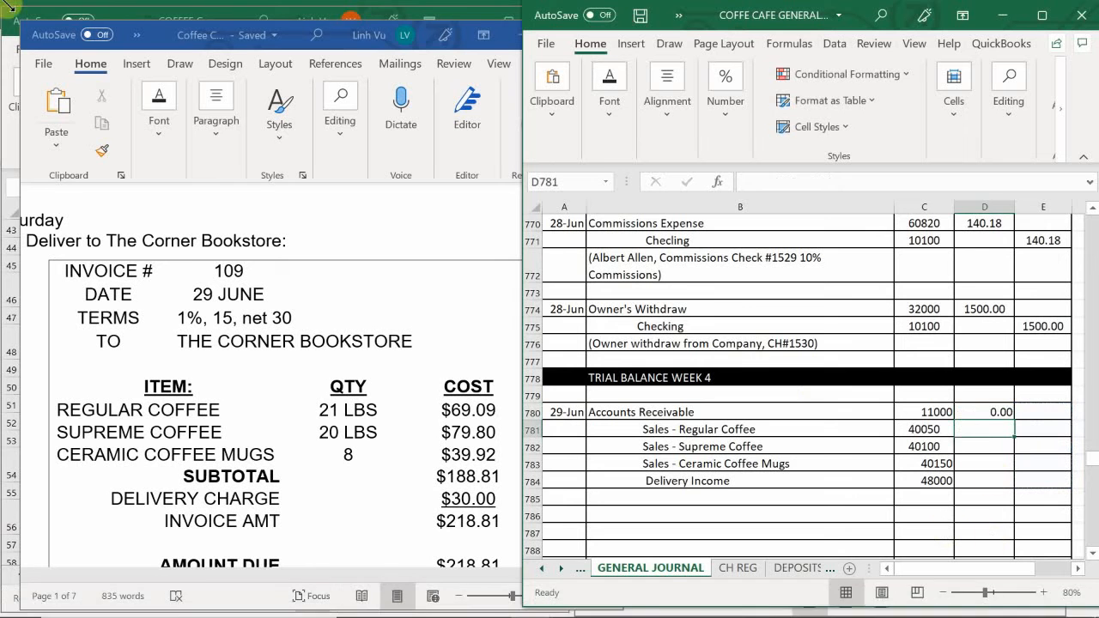
- Enter the credits in E781:E784: 69.09 for Regular Coffee, 79.80 for Supreme Coffee, 39.92 for Ceramic Coffee Mugs and 30 for Delivery Income
{"action": "left_click", "coordinate": [1050, 430]}
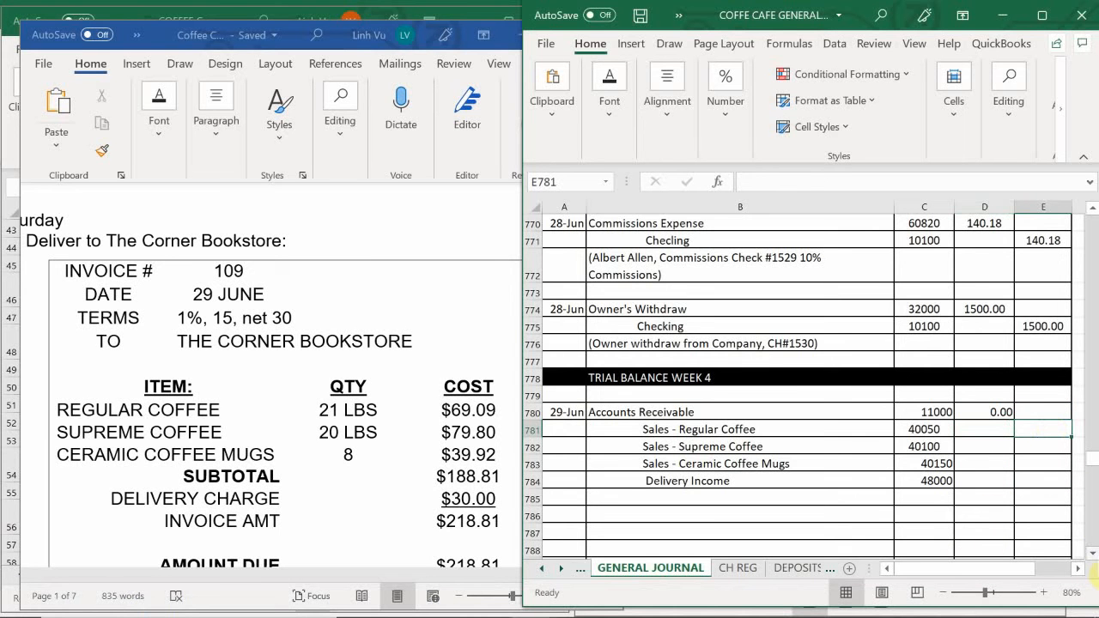
{"action": "type", "text": "69.09"}
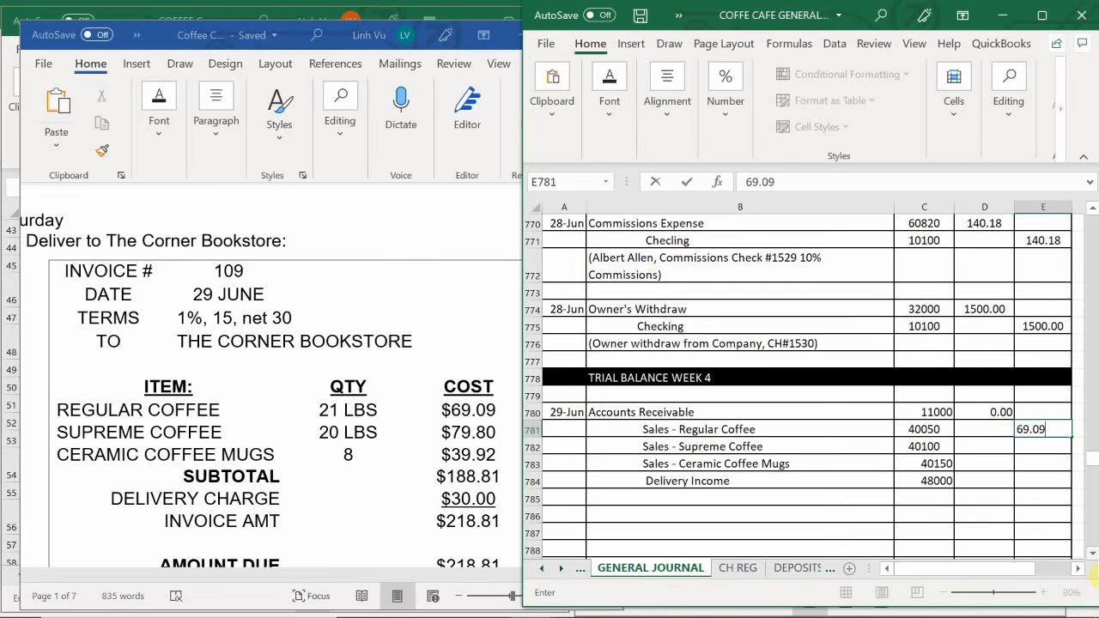
{"action": "key", "text": "Return"}
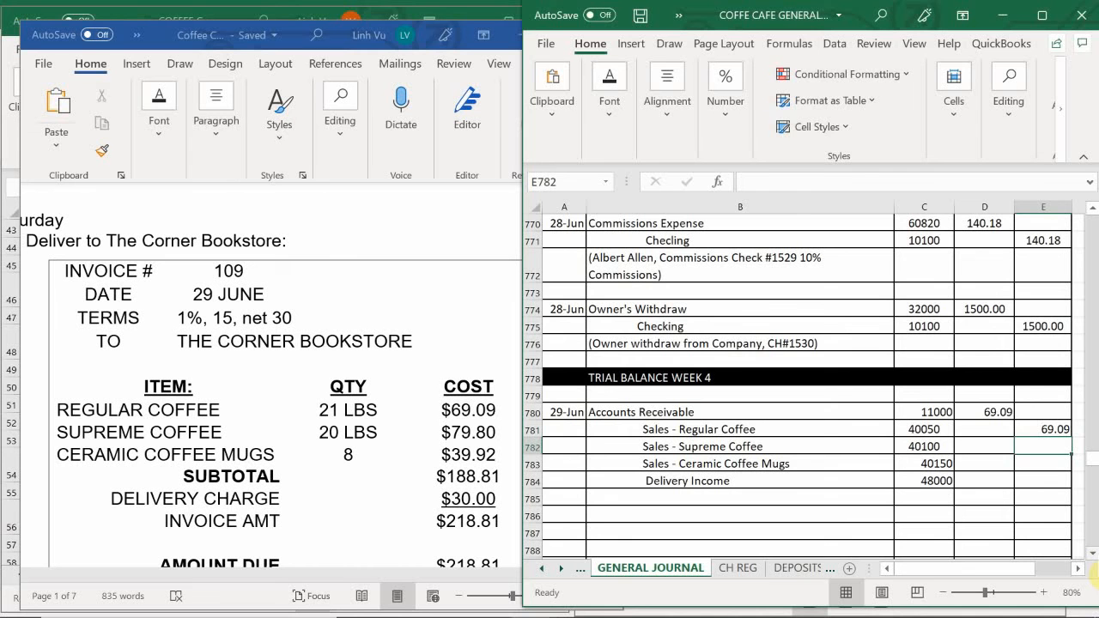
{"action": "type", "text": "79.80"}
{"action": "key", "text": "Return"}
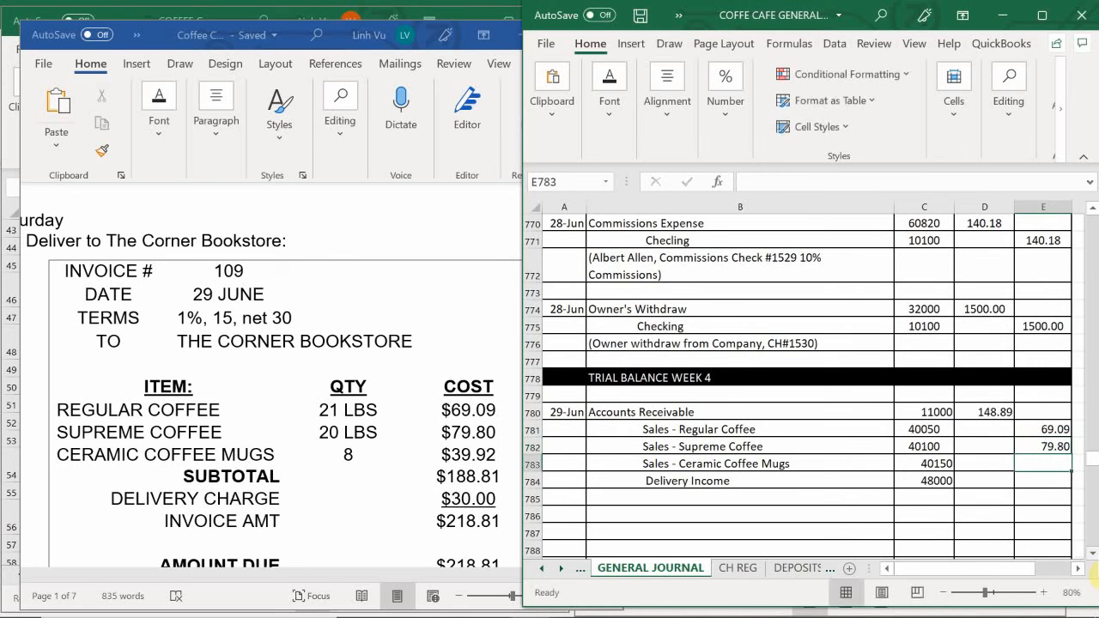
{"action": "type", "text": "39"}
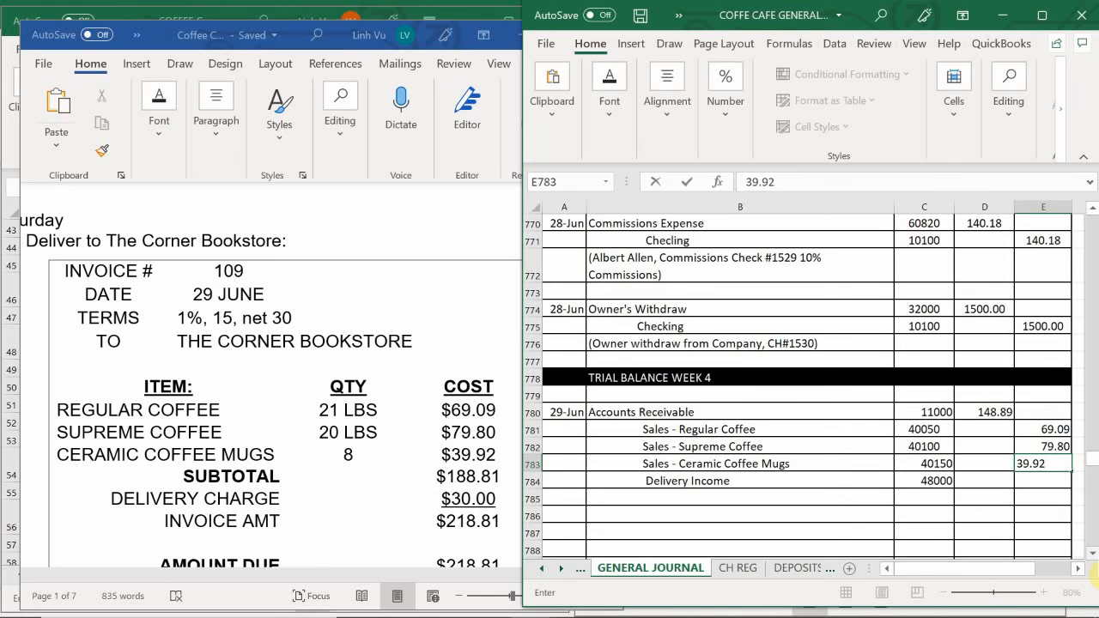
{"action": "type", "text": ".92"}
{"action": "key", "text": "Return"}
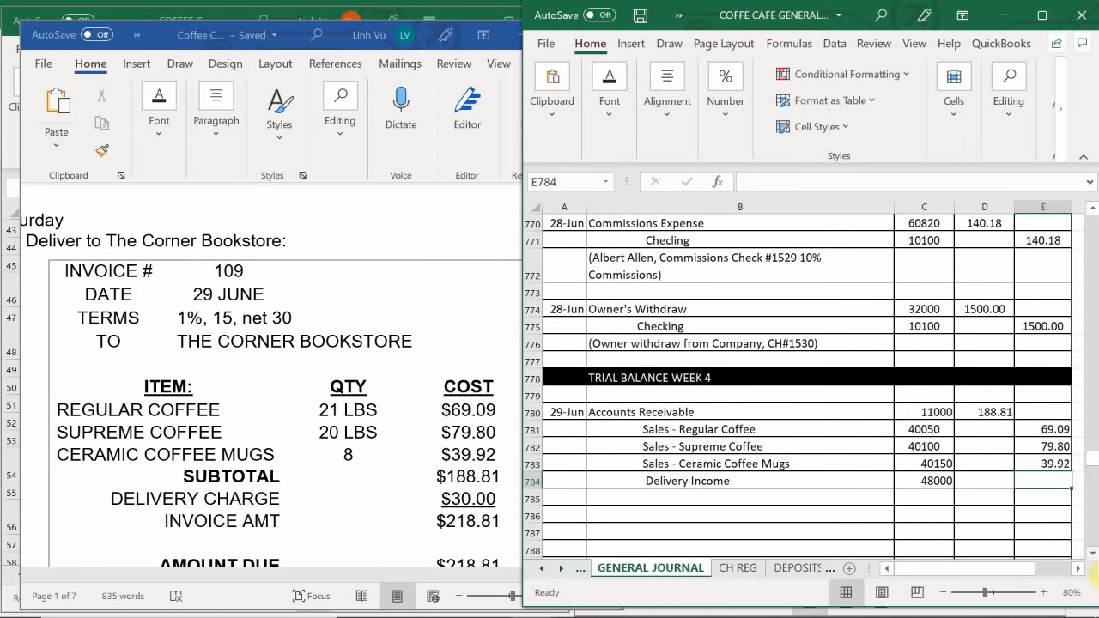
{"action": "type", "text": "30"}
{"action": "key", "text": "Return"}
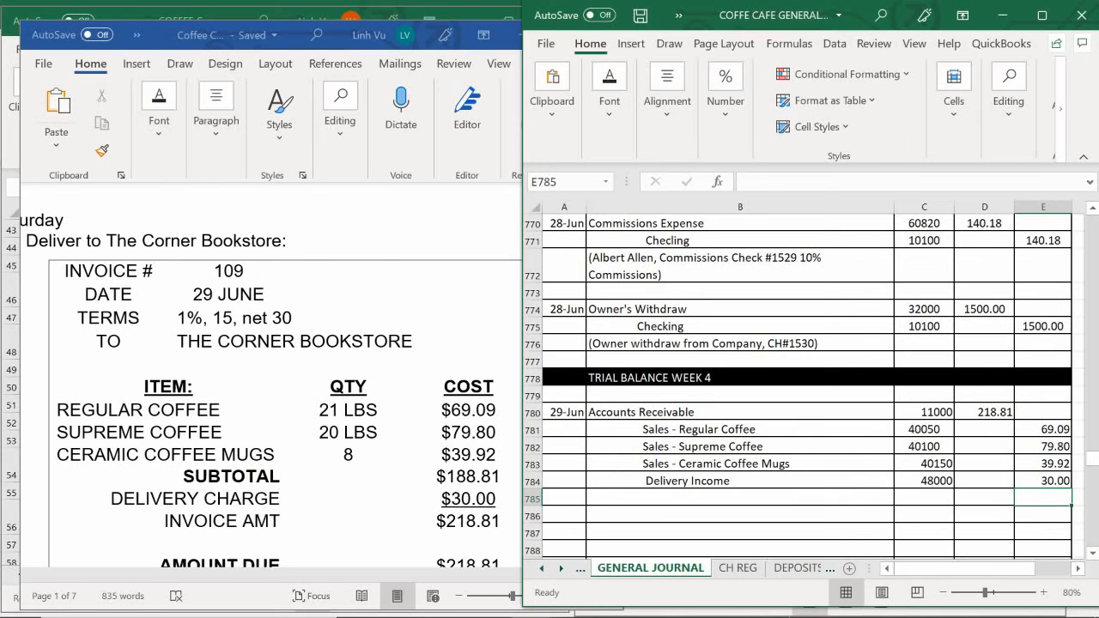
- Enter the note "(The Corner Bookstrore, INV#109, 1% 15 Ner 30)" in B785 beneath the 29 June entry
{"action": "left_click", "coordinate": [648, 505]}
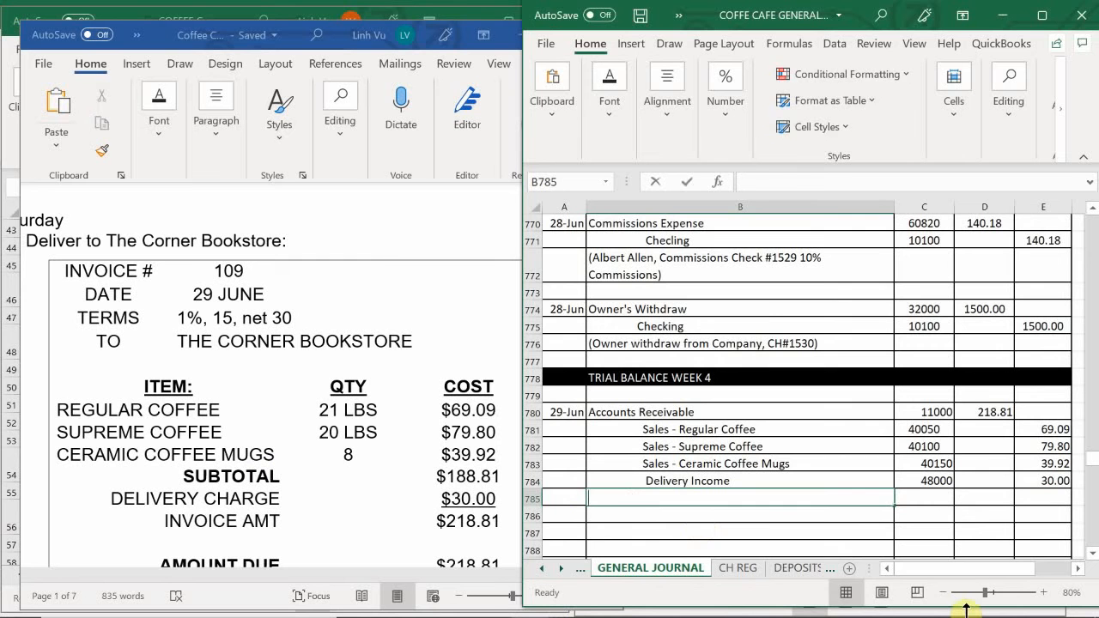
{"action": "type", "text": "(T"}
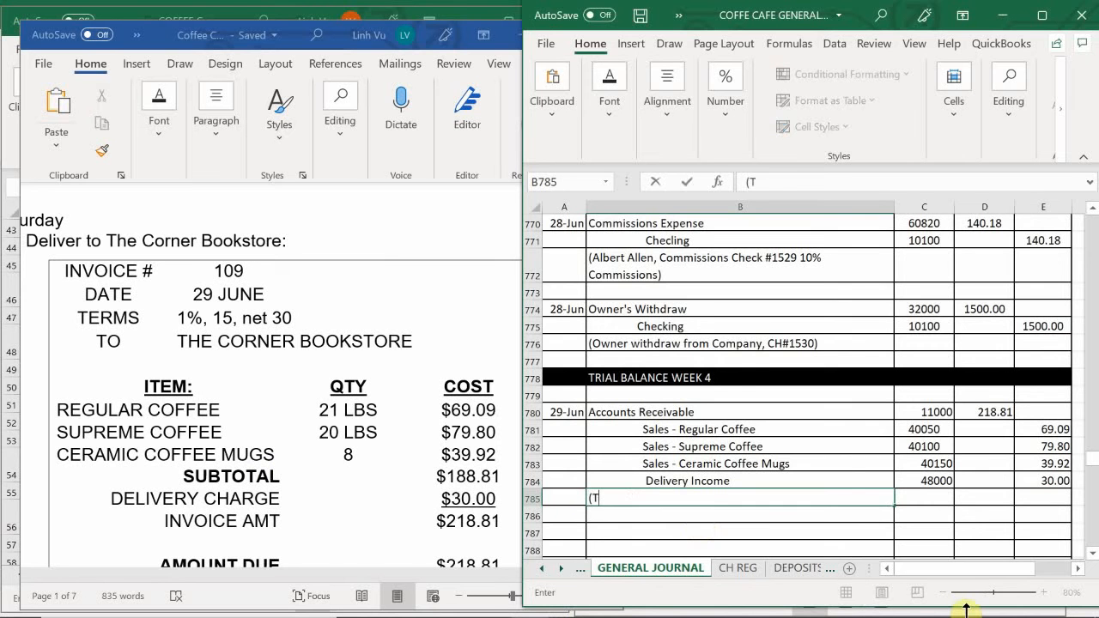
{"action": "type", "text": "he Corner Bookstrore"}
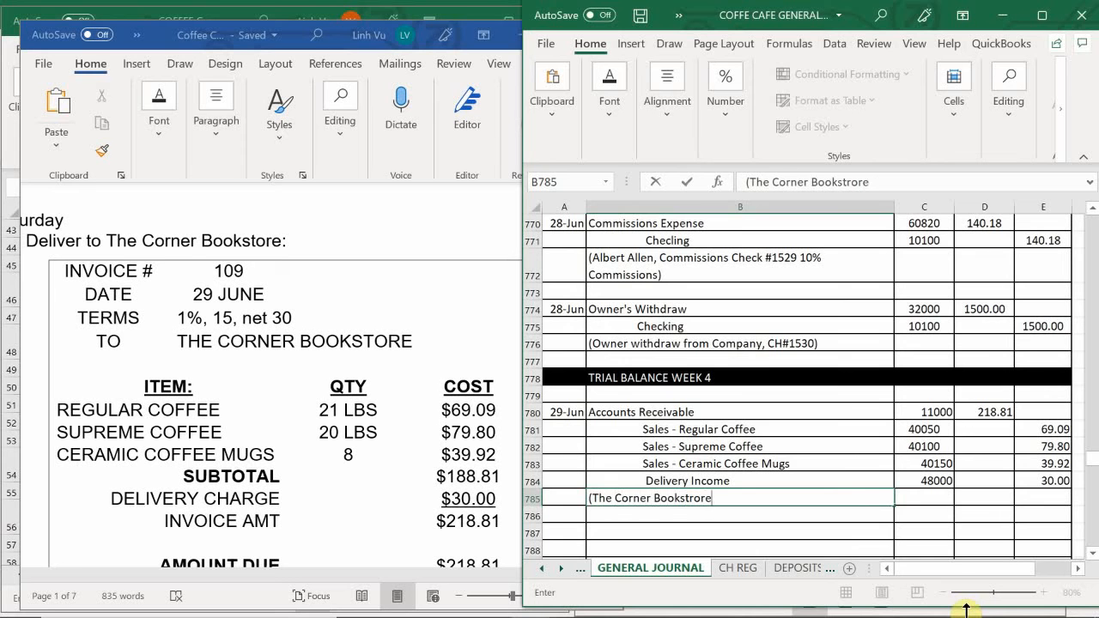
{"action": "type", "text": ", INV#109"}
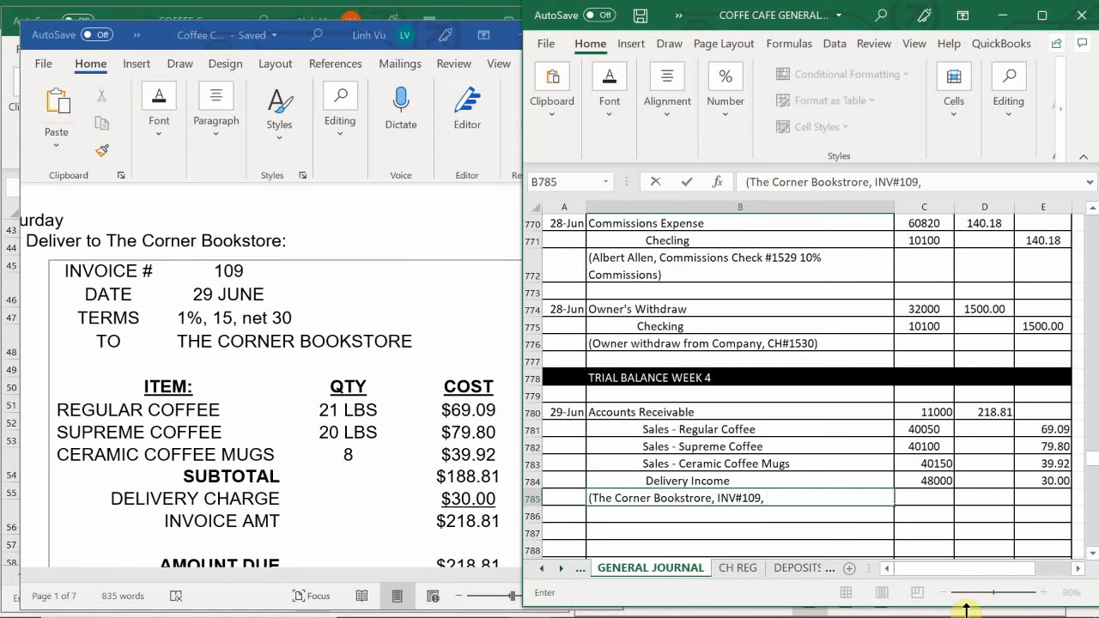
{"action": "type", "text": ", 1%^15 Ber"}
{"action": "key", "text": "BackSpace"}
{"action": "type", "text": "Ner 30"}
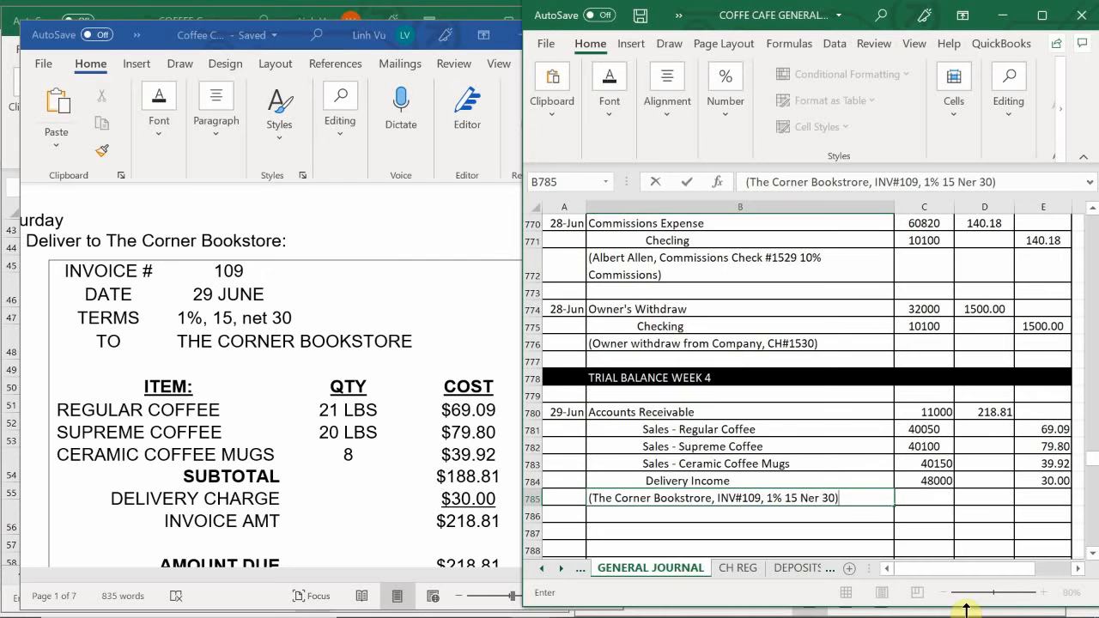
{"action": "type", "text": ")"}
{"action": "key", "text": "Return"}
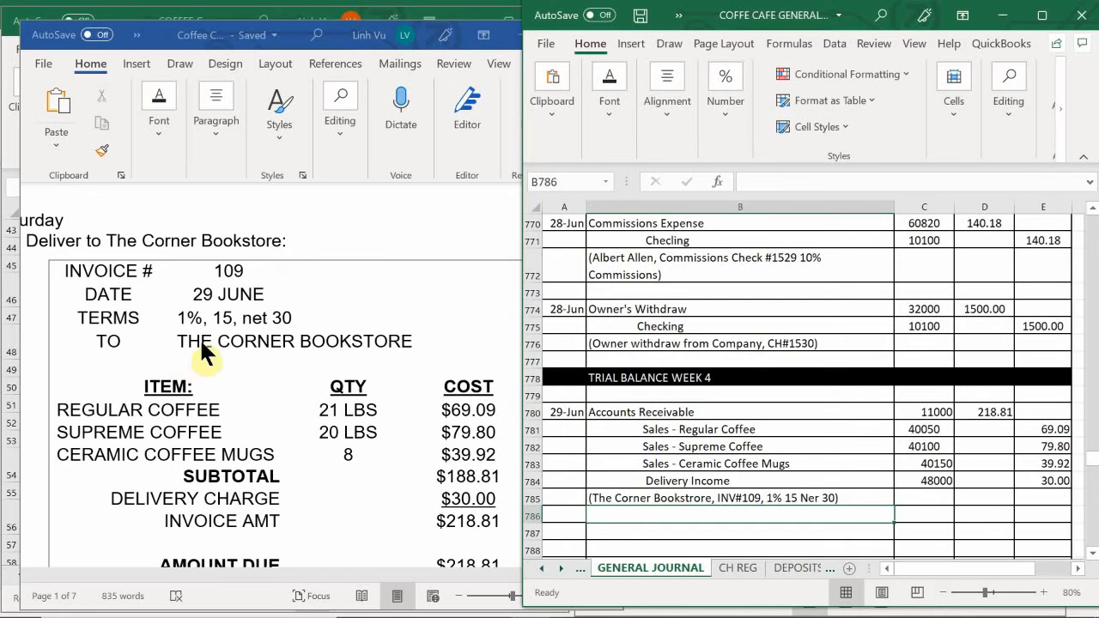
- Check the rest of the Word invoice, then switch to the general ledger workbook and open its ASSETS sheet
{"action": "scroll", "coordinate": [378, 412], "scroll_direction": "down", "scroll_amount": 3}
{"action": "scroll", "coordinate": [378, 411], "scroll_direction": "up", "scroll_amount": 2}
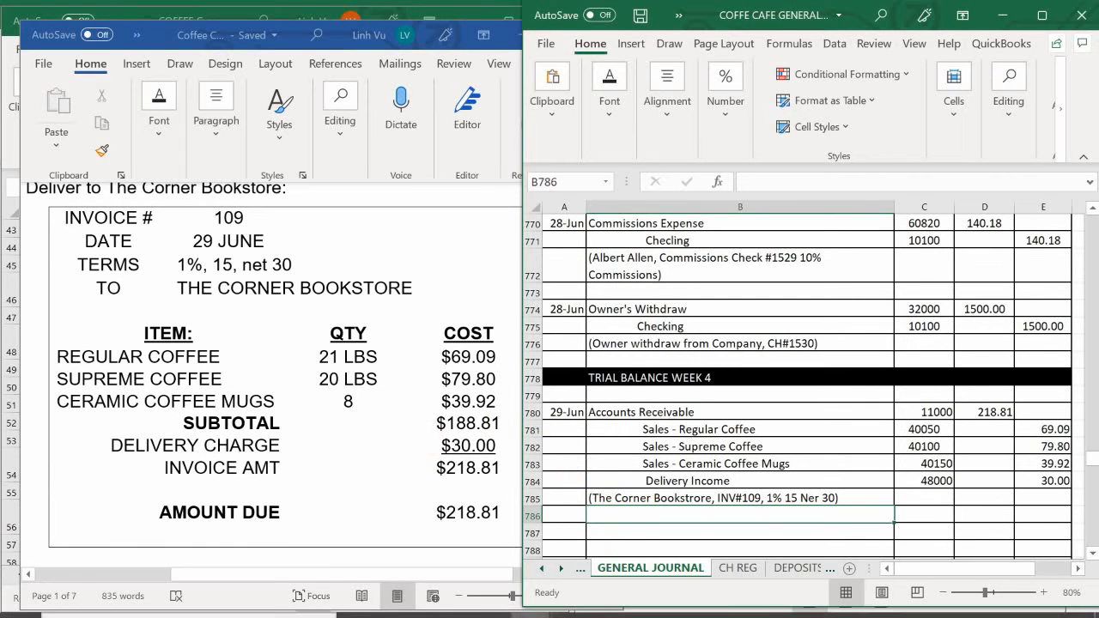
{"action": "mouse_move", "coordinate": [526, 611]}
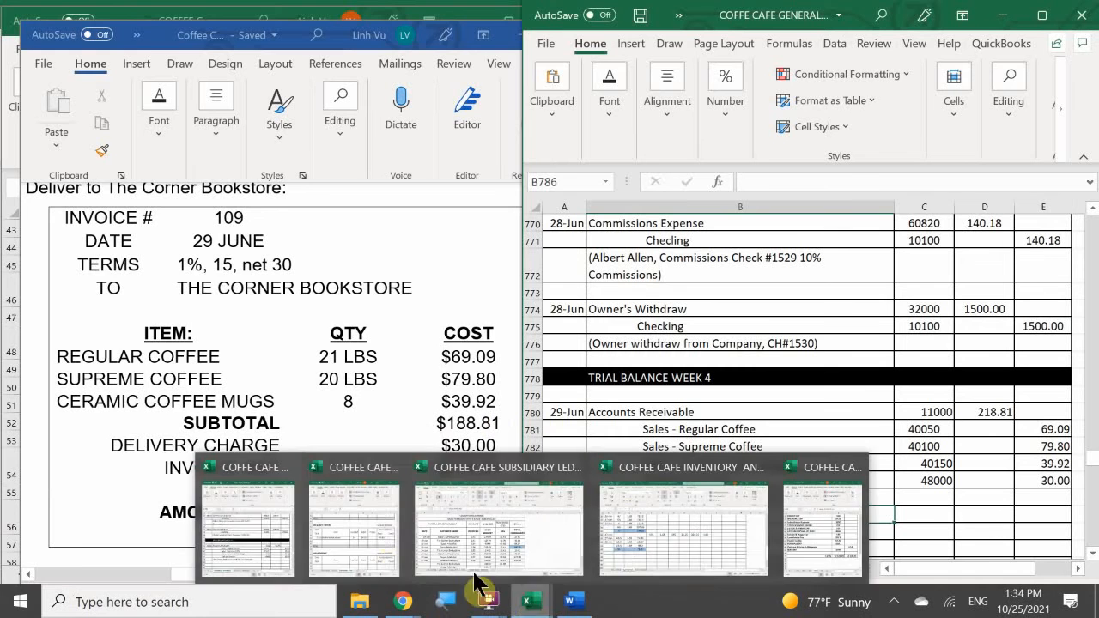
{"action": "left_click", "coordinate": [387, 533]}
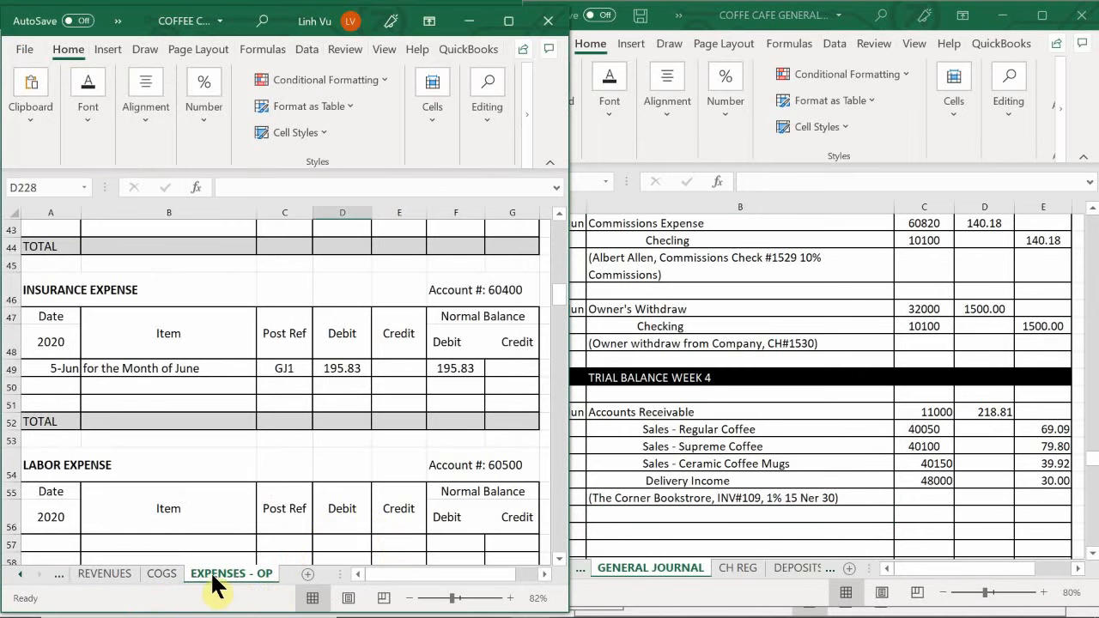
{"action": "left_click", "coordinate": [115, 583]}
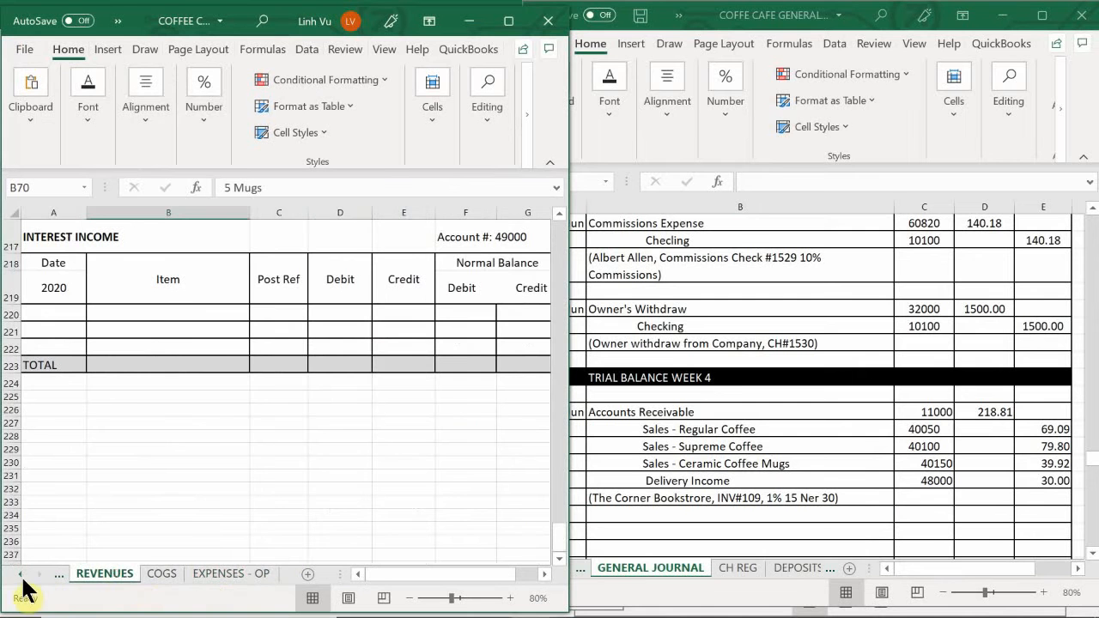
{"action": "left_click", "coordinate": [19, 575]}
{"action": "left_click", "coordinate": [19, 575]}
{"action": "left_click", "coordinate": [101, 575]}
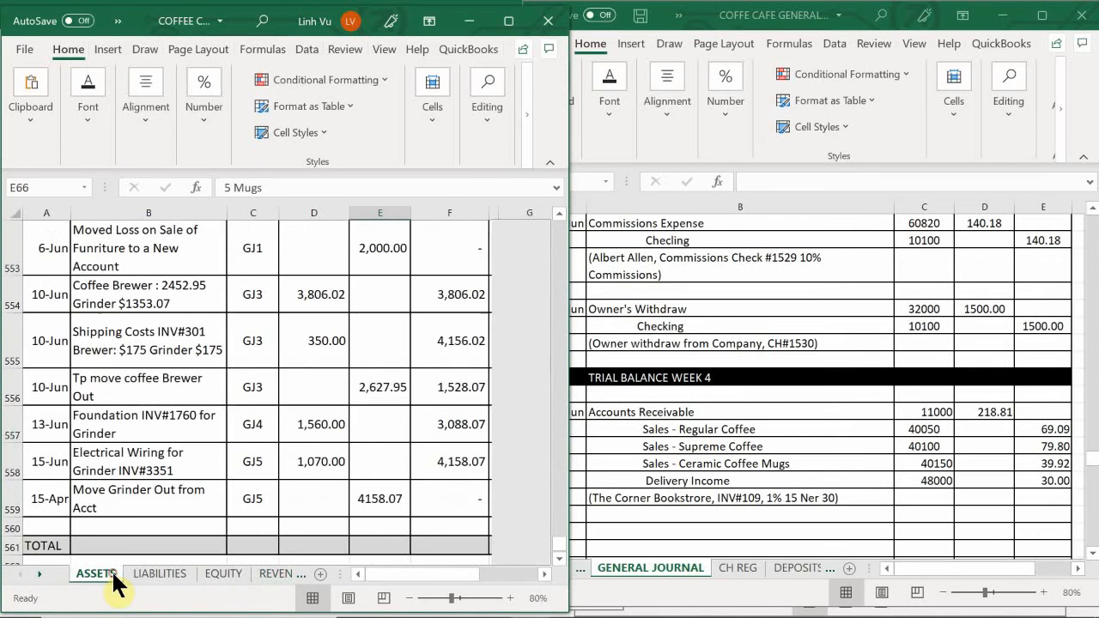
- Start the Accounts Receivable posting in row 114 with date 6/29, item INV#109 and post reference GJ19
{"action": "left_click", "coordinate": [155, 438]}
{"action": "scroll", "coordinate": [154, 436], "scroll_direction": "up", "scroll_amount": 20}
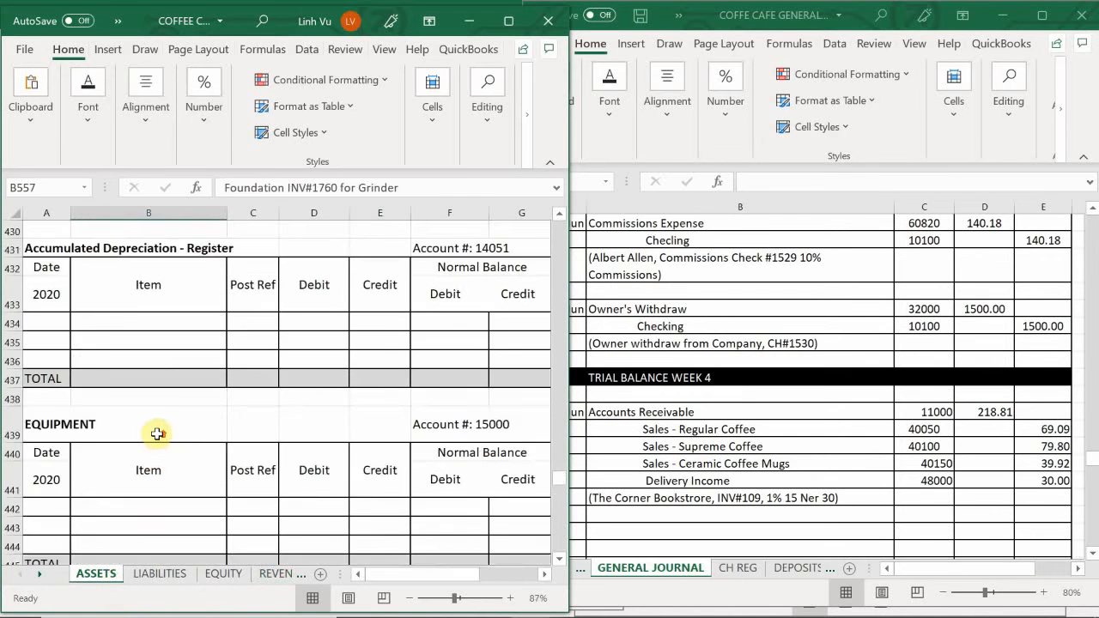
{"action": "scroll", "coordinate": [156, 431], "scroll_direction": "up", "scroll_amount": 20}
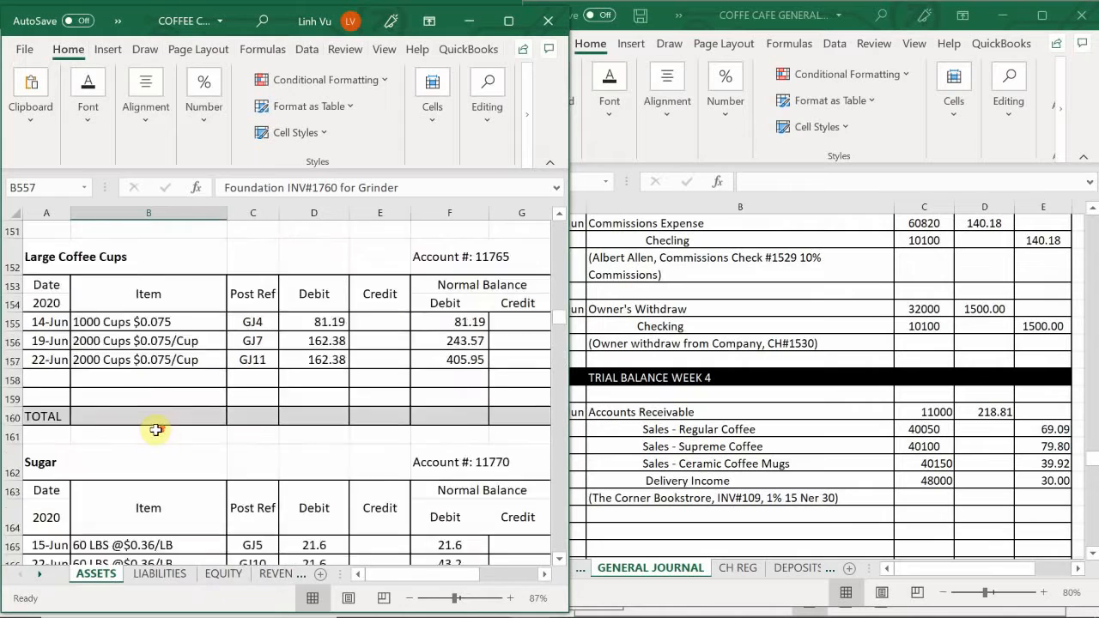
{"action": "scroll", "coordinate": [159, 430], "scroll_direction": "down", "scroll_amount": 12}
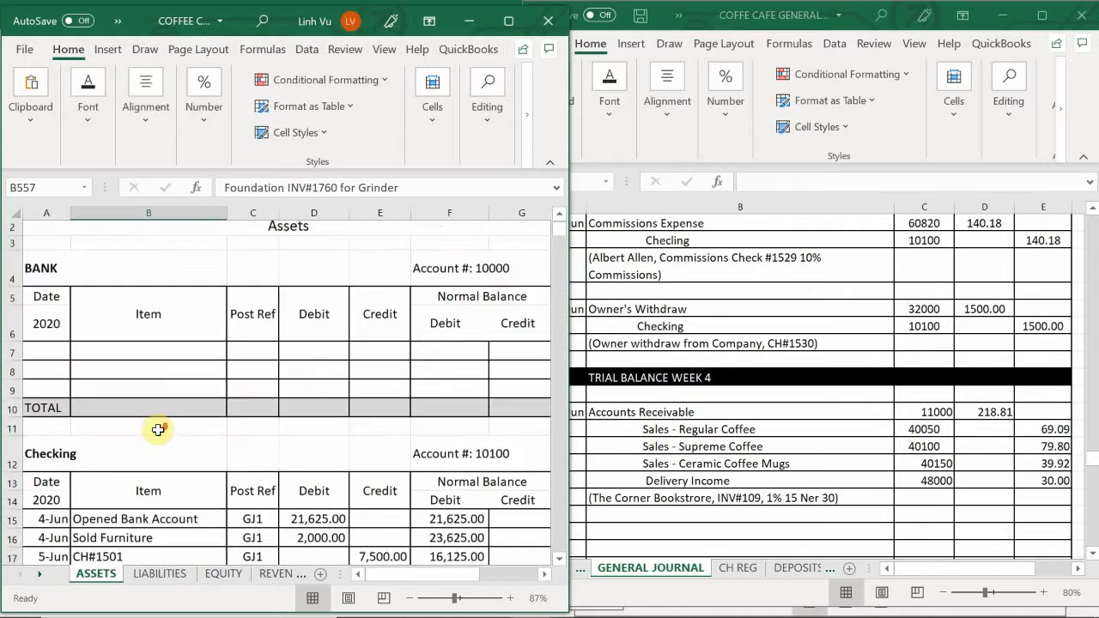
{"action": "scroll", "coordinate": [159, 430], "scroll_direction": "down", "scroll_amount": 16}
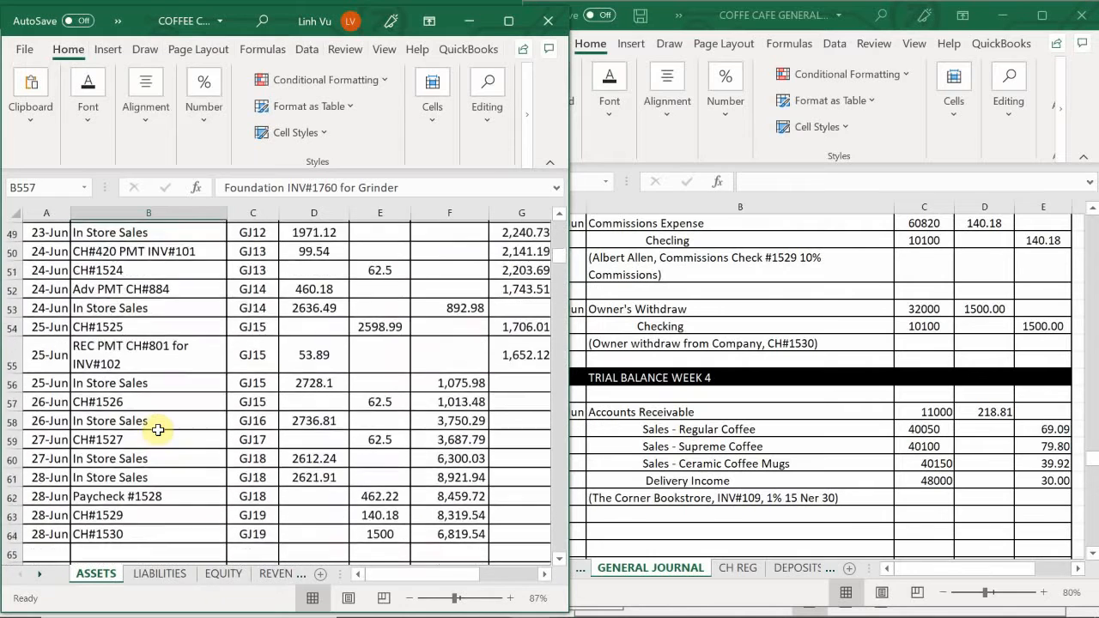
{"action": "scroll", "coordinate": [158, 430], "scroll_direction": "down", "scroll_amount": 4}
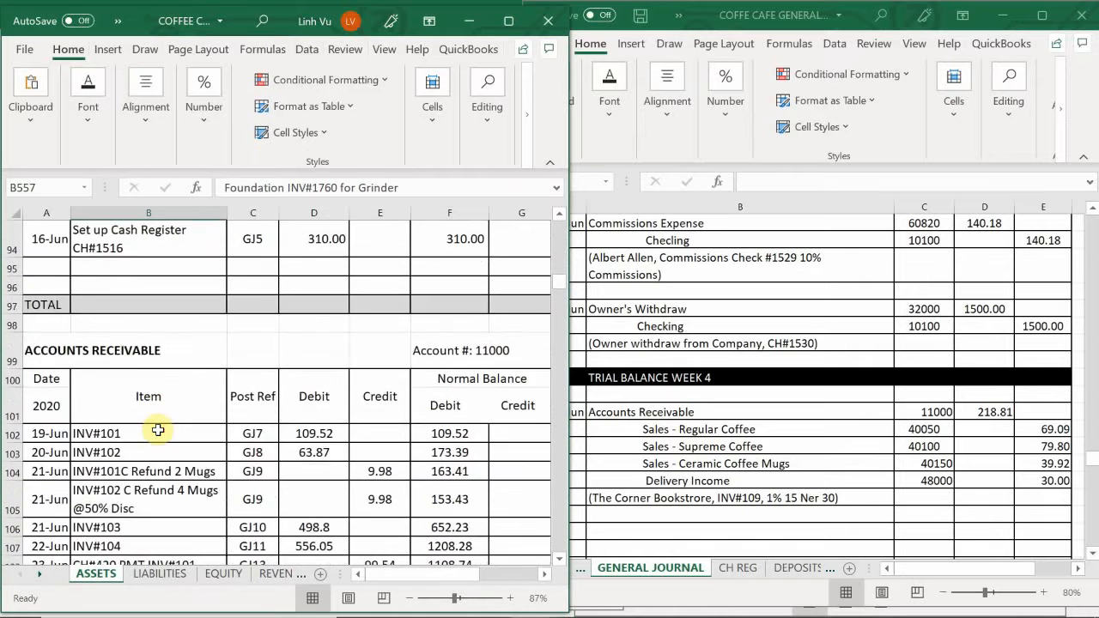
{"action": "scroll", "coordinate": [159, 430], "scroll_direction": "down", "scroll_amount": 1}
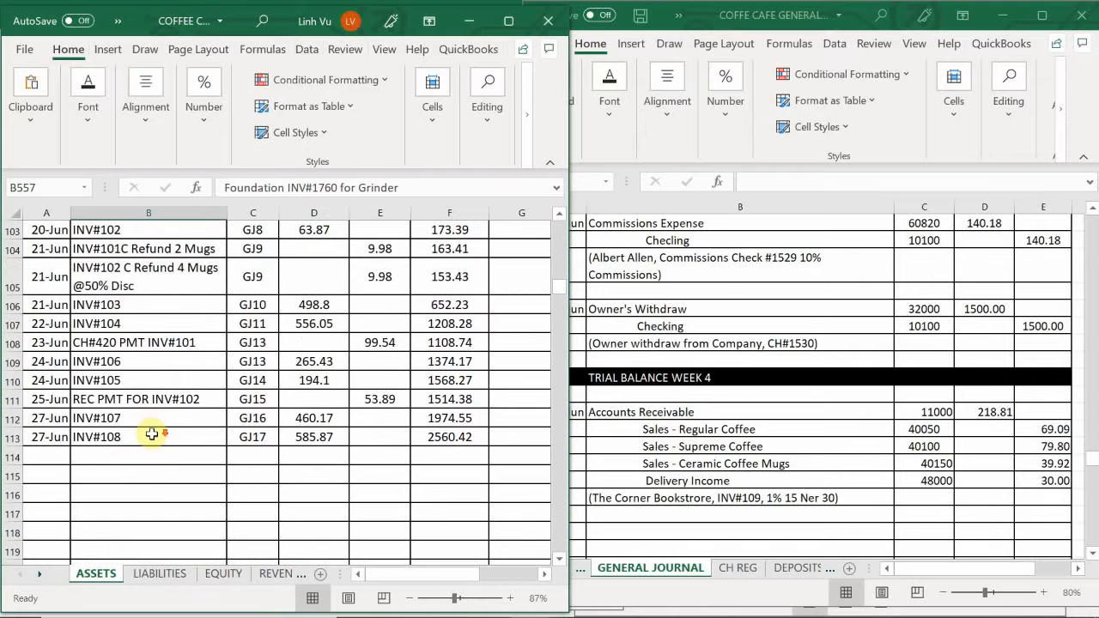
{"action": "left_click", "coordinate": [58, 462]}
{"action": "scroll", "coordinate": [58, 465], "scroll_direction": "up", "scroll_amount": 1}
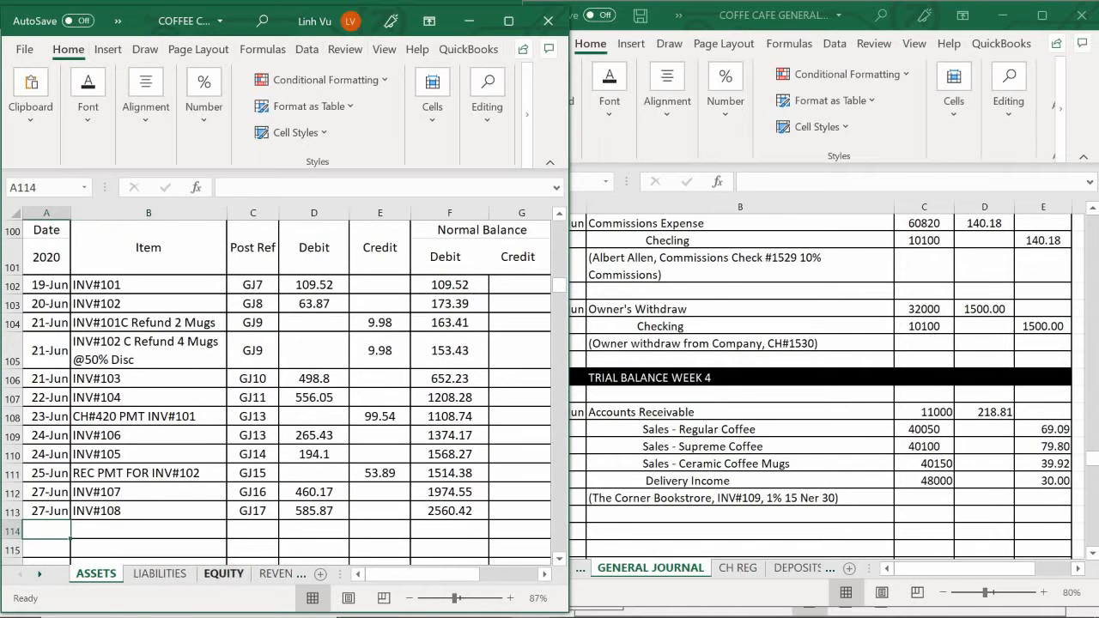
{"action": "type", "text": "6/"}
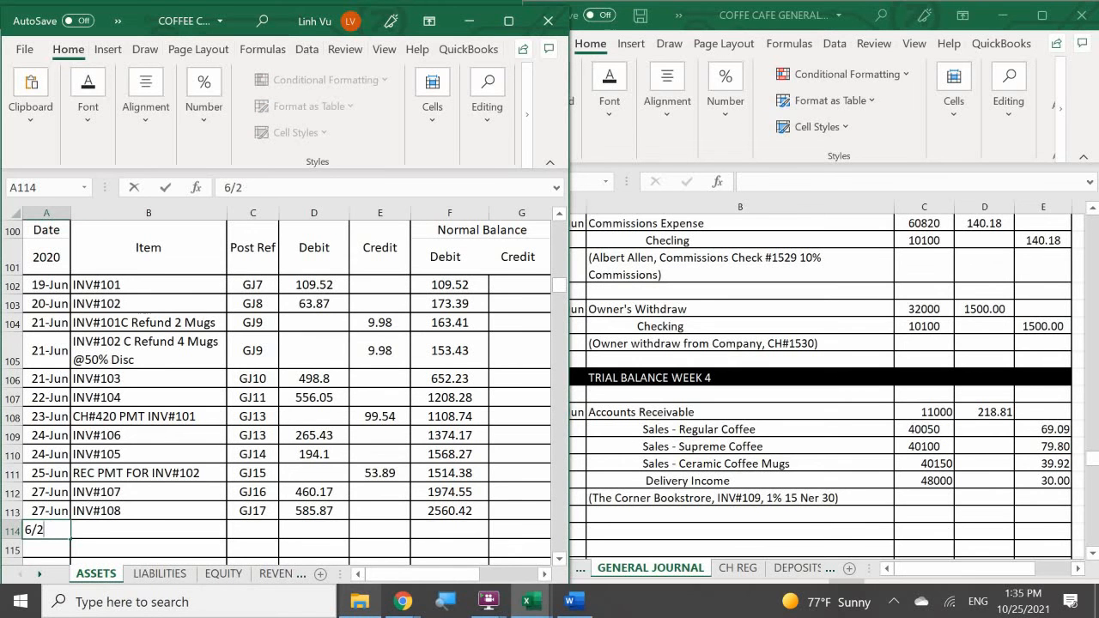
{"action": "type", "text": "29"}
{"action": "key", "text": "Tab"}
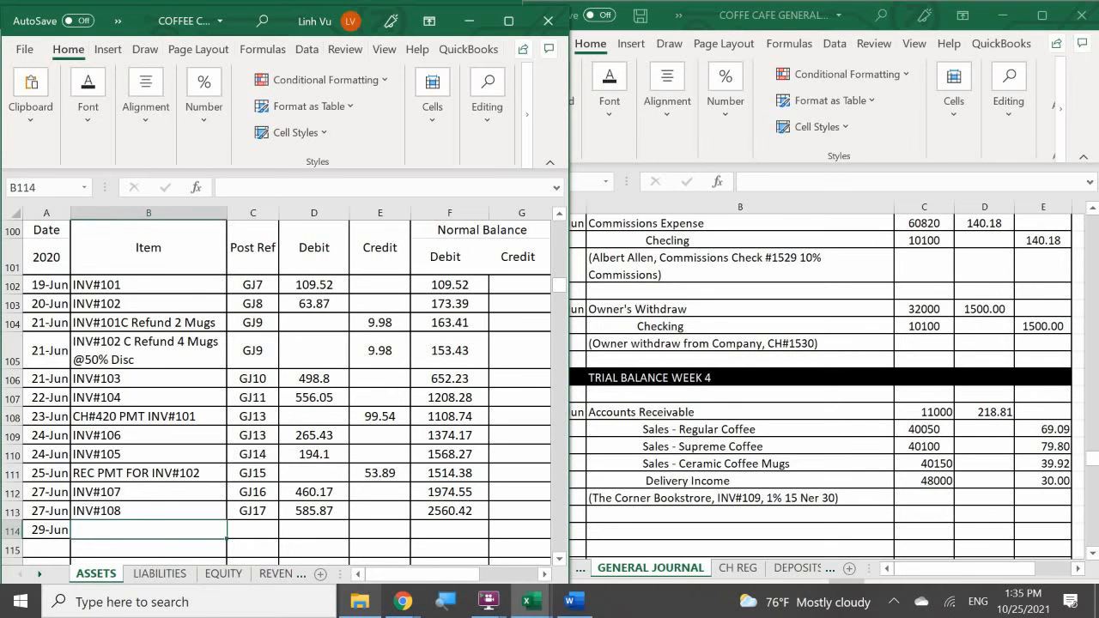
{"action": "type", "text": "INV#109"}
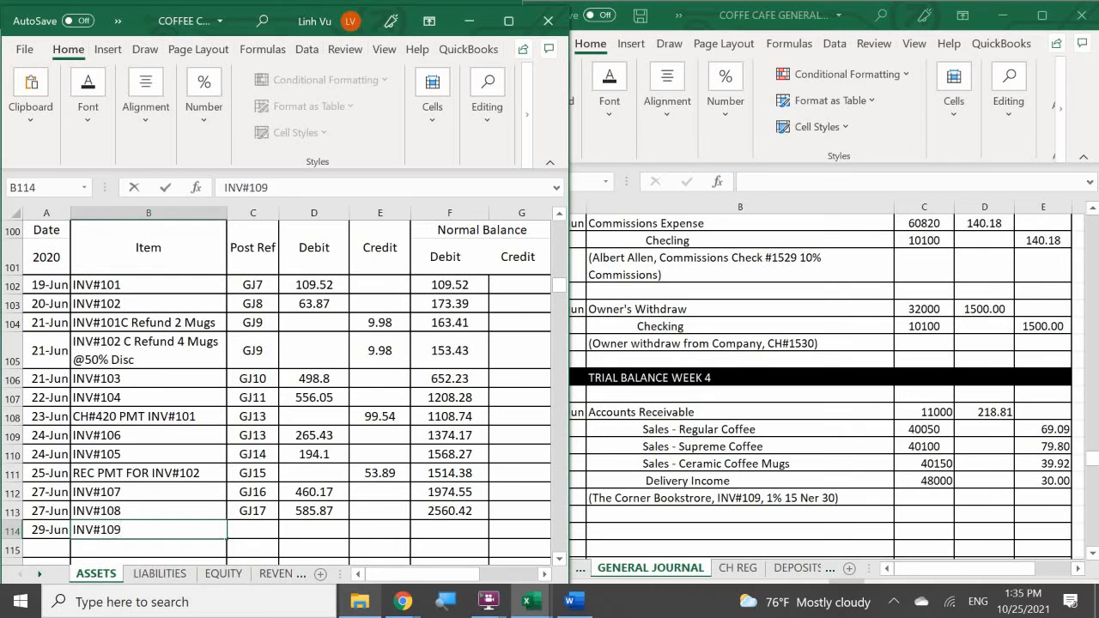
{"action": "key", "text": "Tab"}
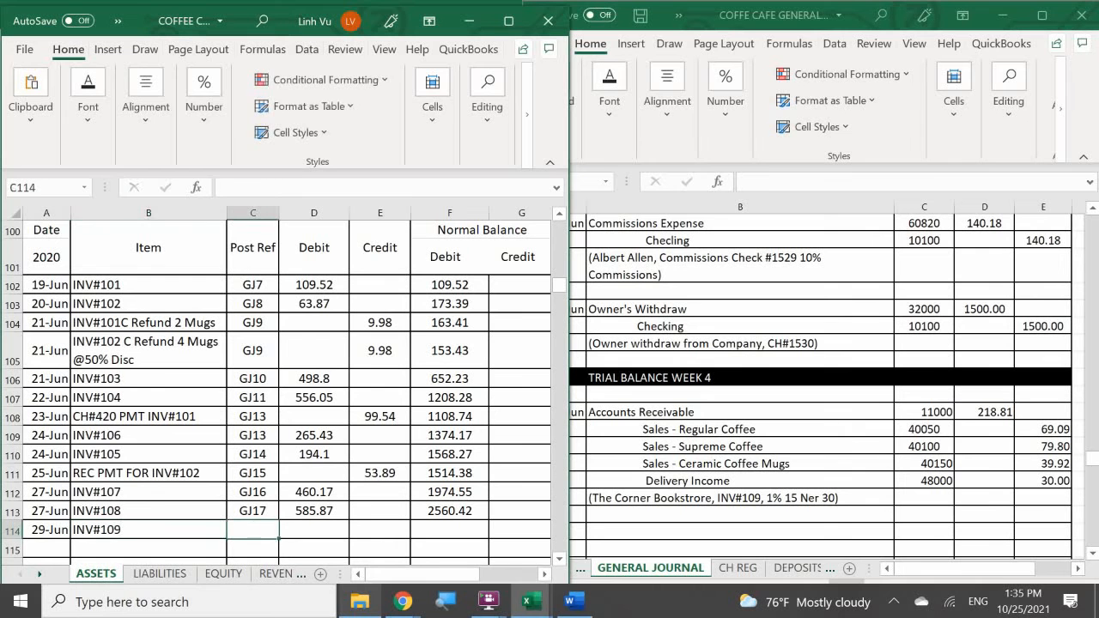
{"action": "type", "text": "GJ19"}
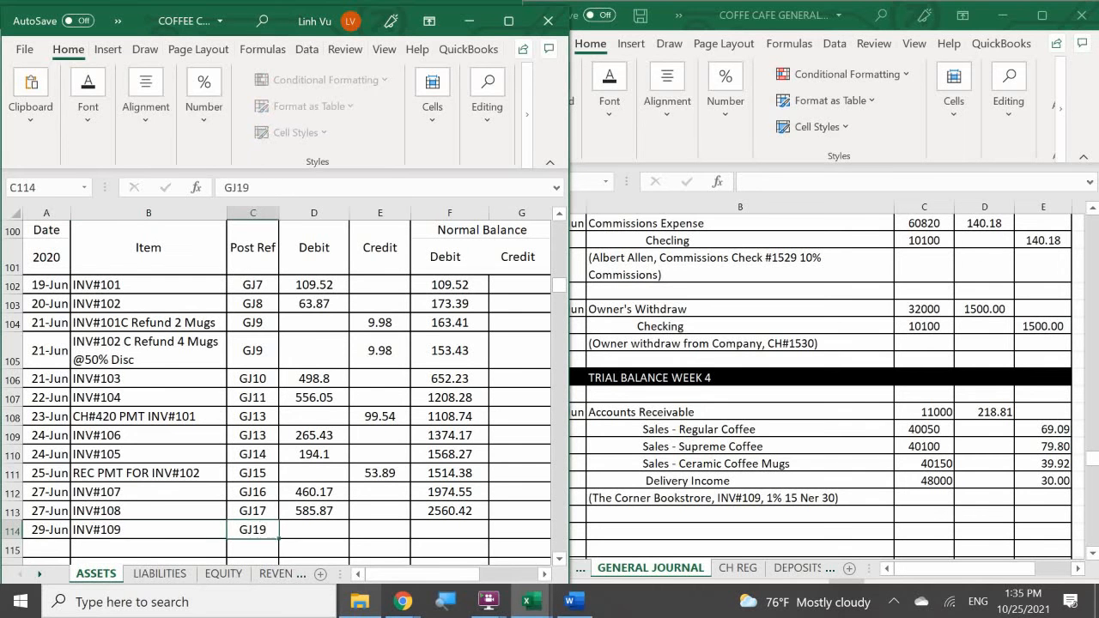
{"action": "key", "text": "Tab"}
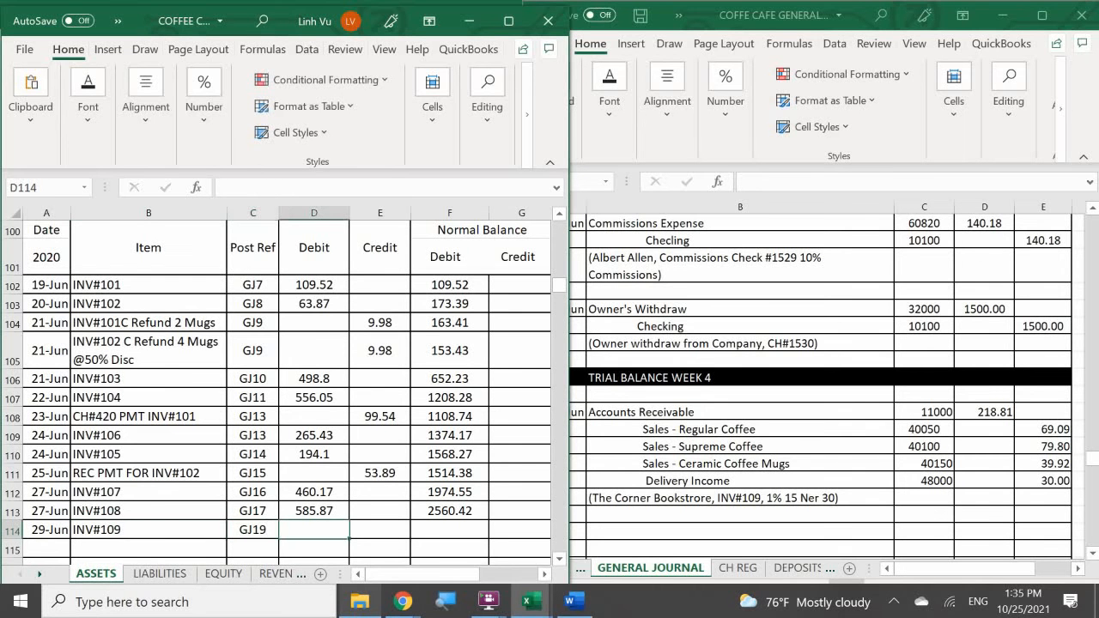
- Enter a debit of 218.81 in D114 and extend the running debit balance formula from F113 to F114
{"action": "type", "text": "2118"}
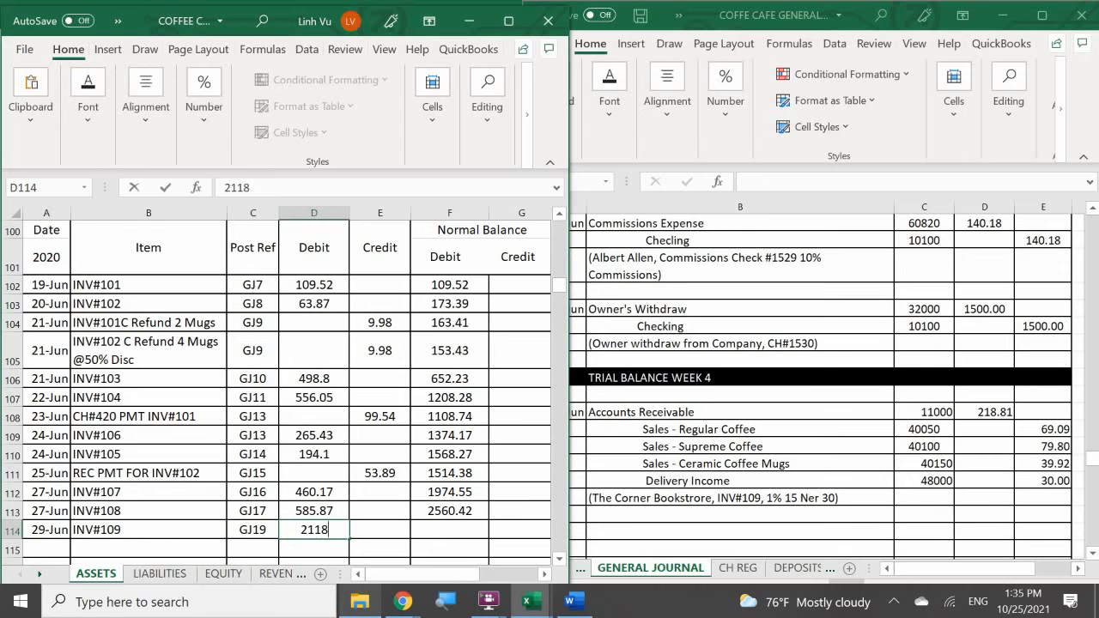
{"action": "key", "text": "BackSpace"}
{"action": "key", "text": "BackSpace"}
{"action": "type", "text": "8.81"}
{"action": "key", "text": "Return"}
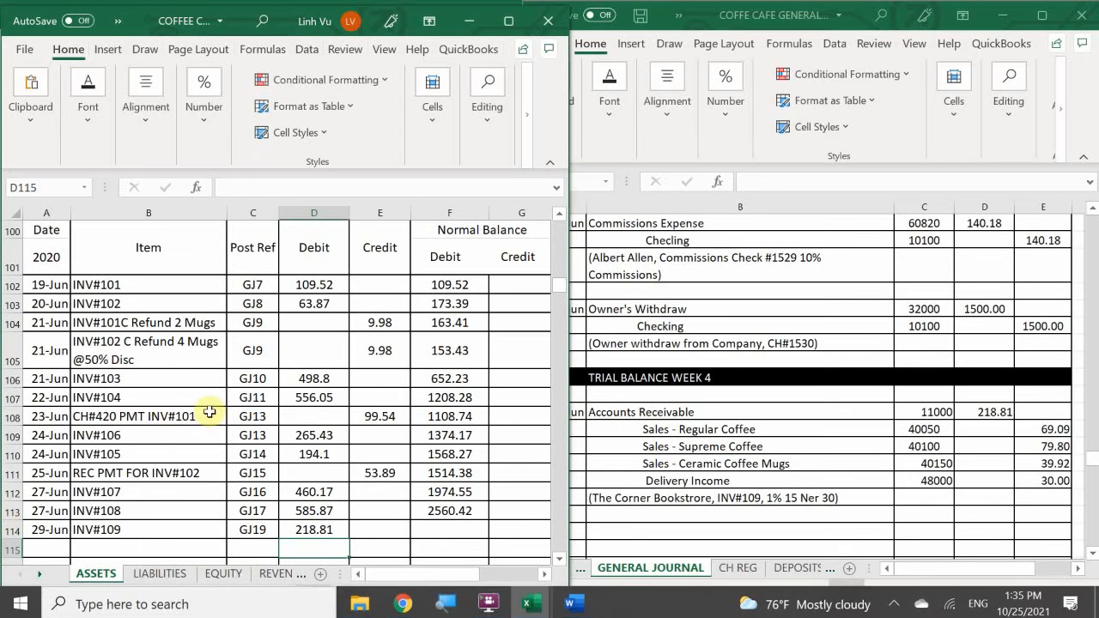
{"action": "left_click", "coordinate": [448, 511]}
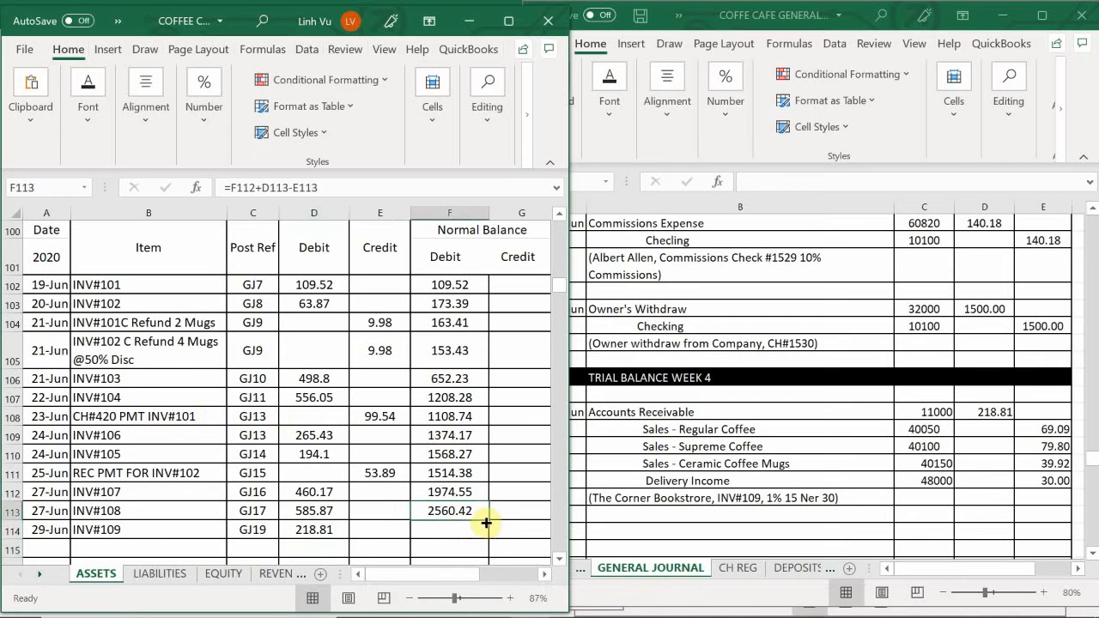
{"action": "left_click_drag", "start_coordinate": [490, 520], "coordinate": [490, 539]}
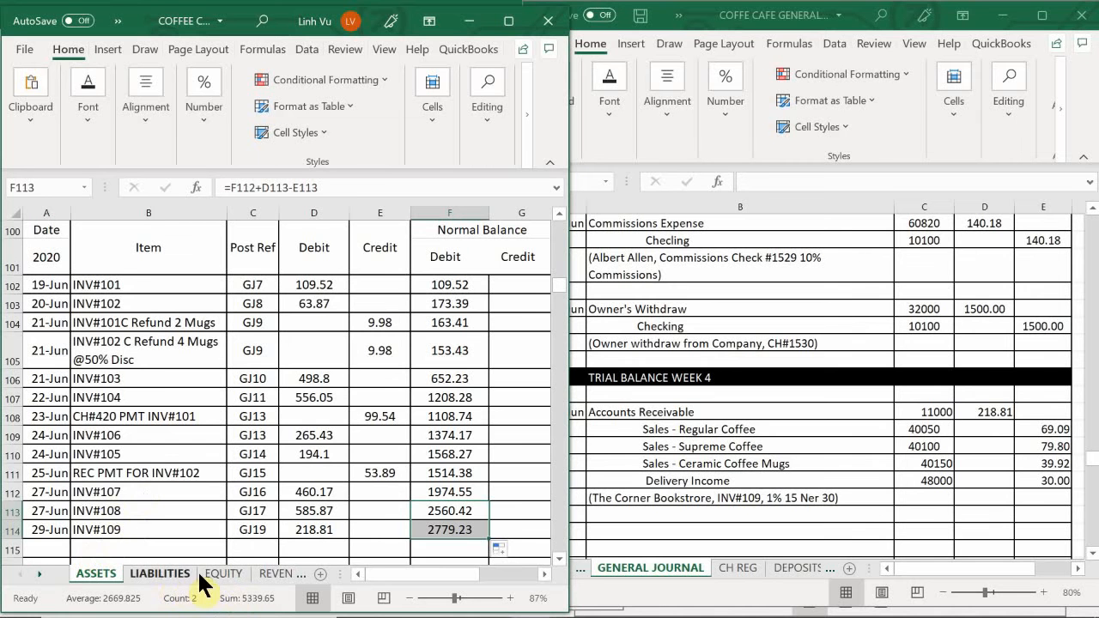
- On the REVENUES sheet, enter 6/29, "Sold 21 LBS" and GJ19 in A23:C23 of the Sales – Regular Coffee account
{"action": "left_click", "coordinate": [273, 574]}
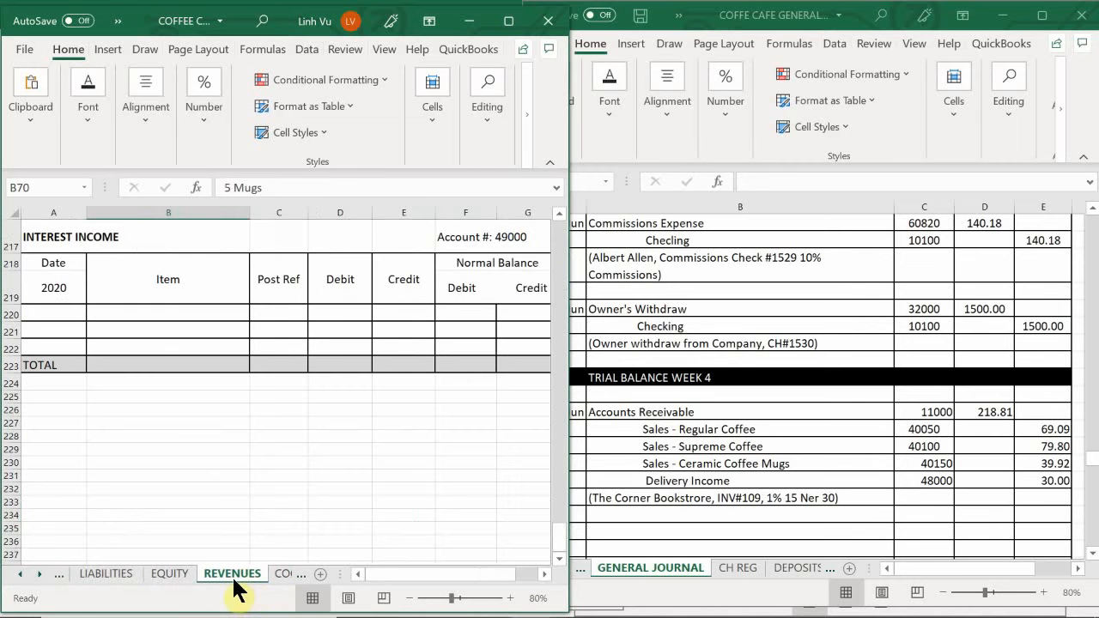
{"action": "scroll", "coordinate": [230, 413], "scroll_direction": "up", "scroll_amount": 14}
{"action": "scroll", "coordinate": [230, 414], "scroll_direction": "up", "scroll_amount": 20}
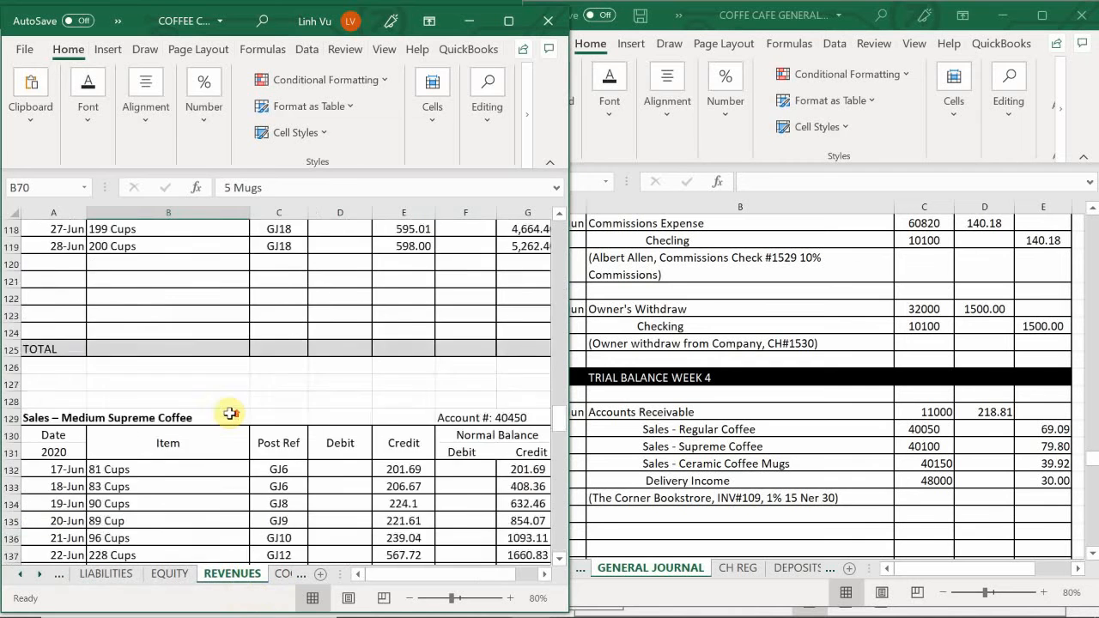
{"action": "scroll", "coordinate": [230, 414], "scroll_direction": "down", "scroll_amount": 4}
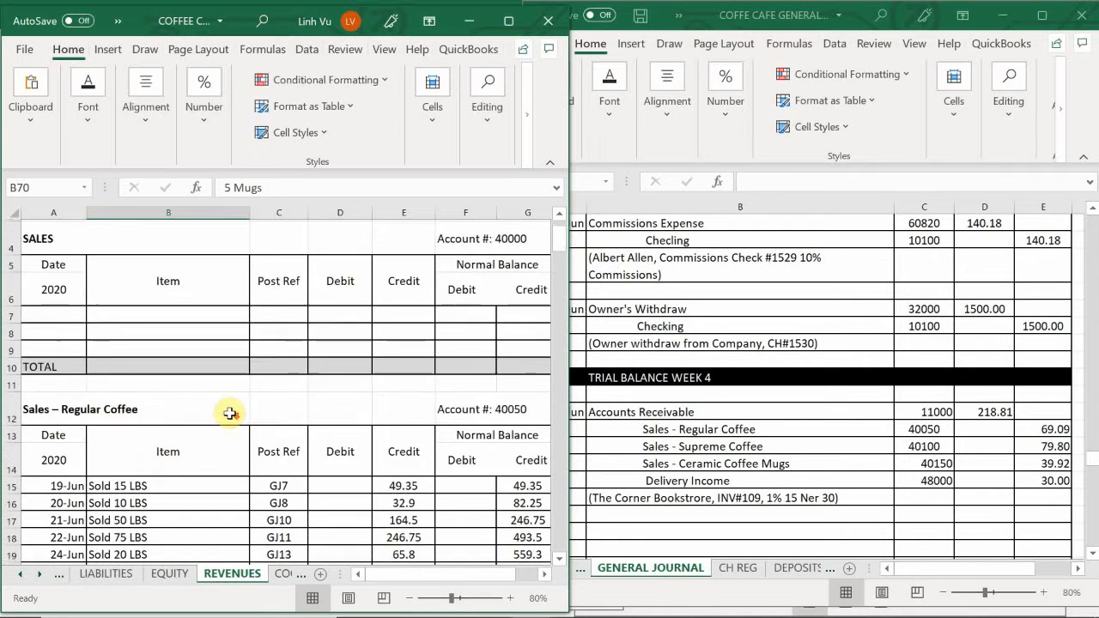
{"action": "scroll", "coordinate": [170, 421], "scroll_direction": "up", "scroll_amount": 1}
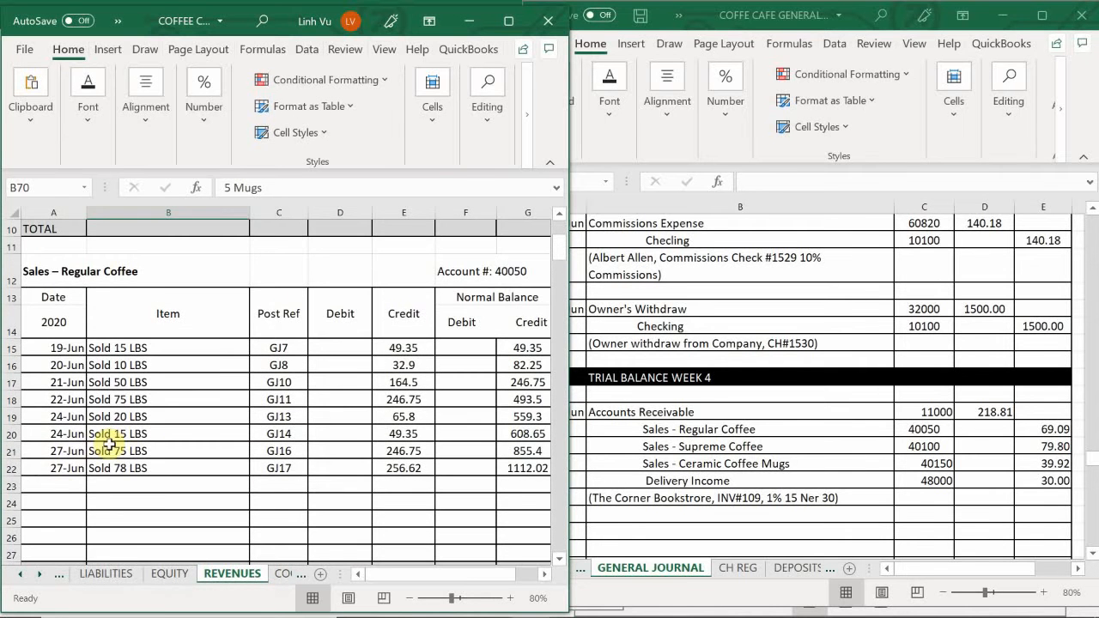
{"action": "left_click", "coordinate": [58, 488]}
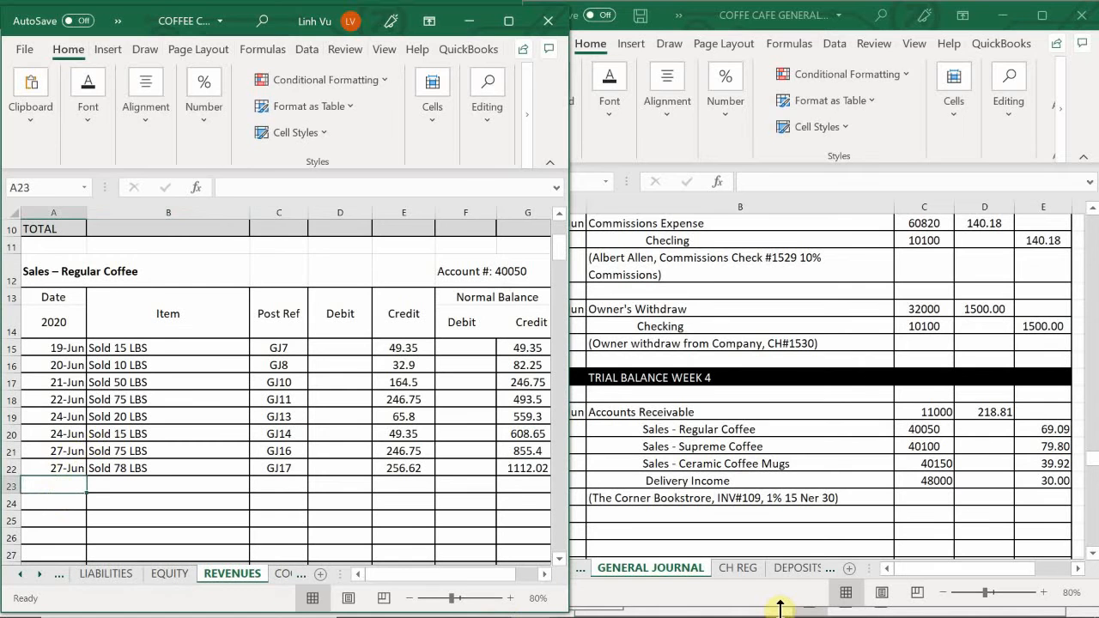
{"action": "type", "text": "6/29"}
{"action": "key", "text": "Tab"}
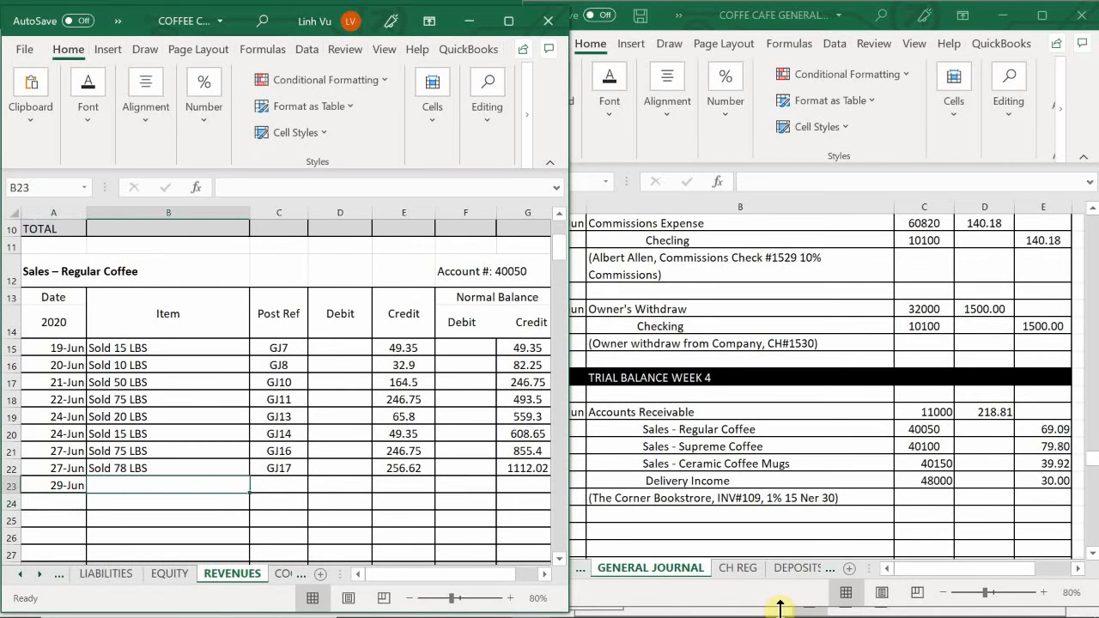
{"action": "type", "text": "s"}
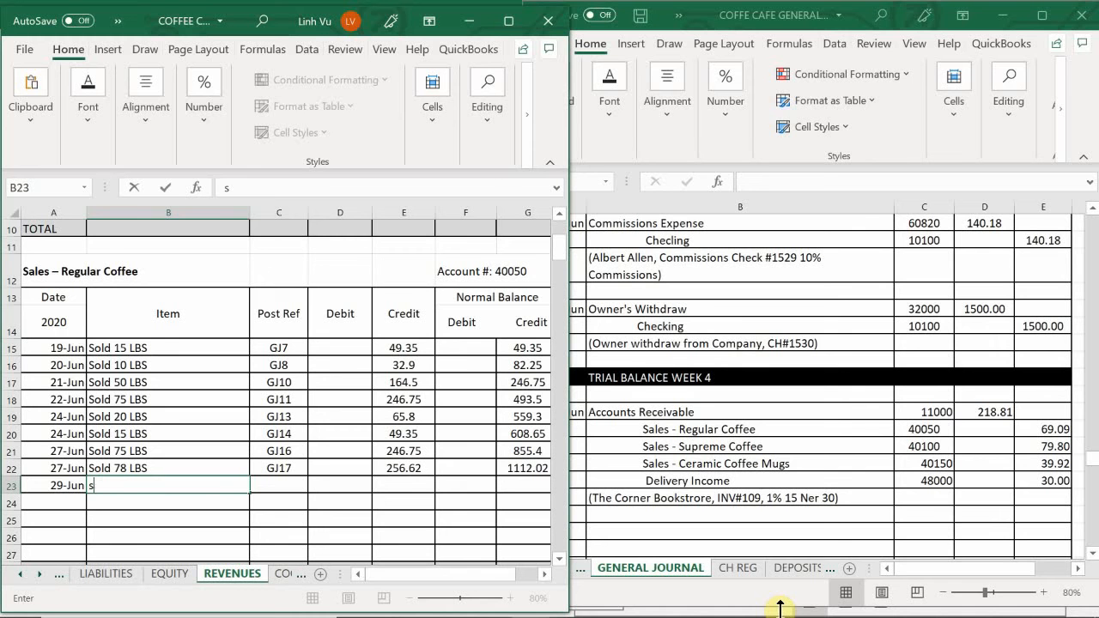
{"action": "type", "text": "old 21 LBS"}
{"action": "key", "text": "Tab"}
{"action": "type", "text": "GJ"}
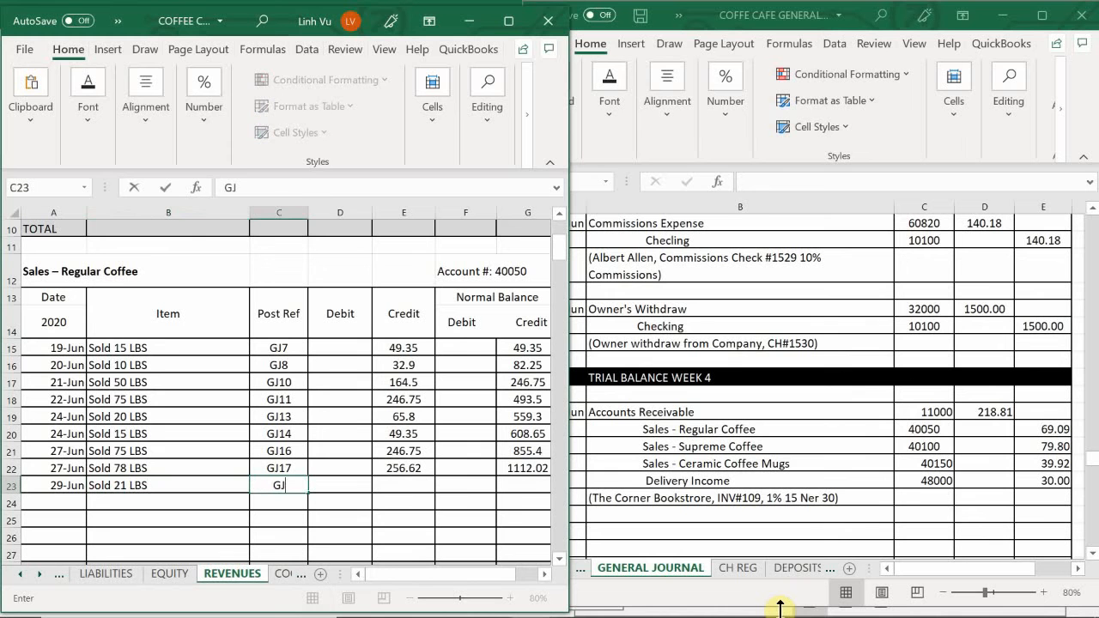
{"action": "type", "text": "19"}
- Enter a credit of 69.09 in E23 and extend the running credit balance formula from G22 to G23
{"action": "key", "text": "Tab"}
{"action": "key", "text": "Tab"}
{"action": "type", "text": "6"}
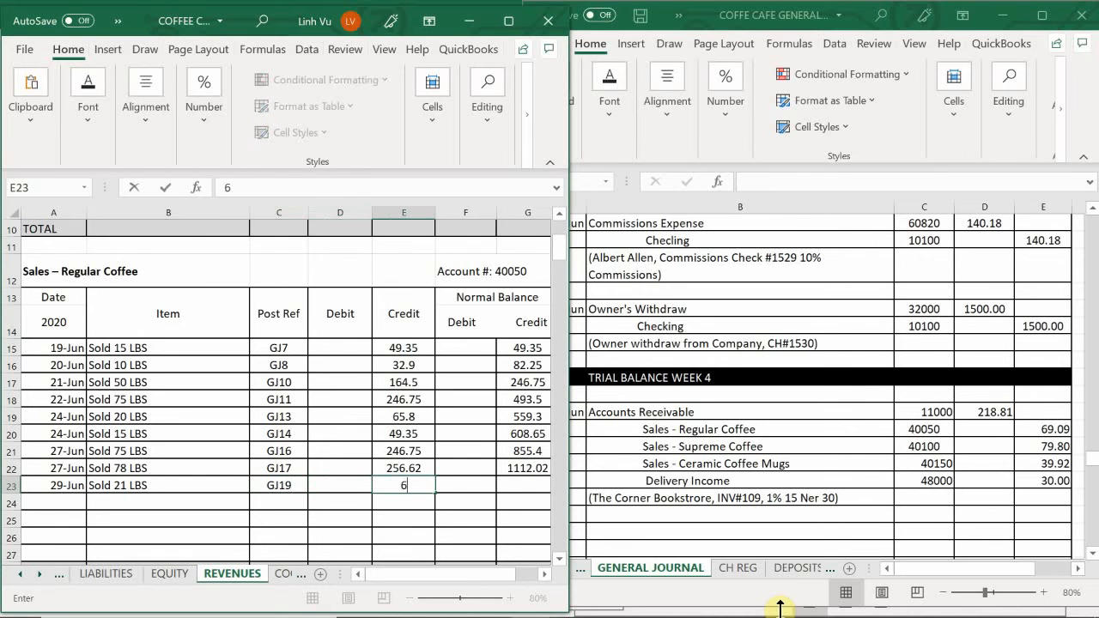
{"action": "type", "text": "9.09"}
{"action": "key", "text": "Return"}
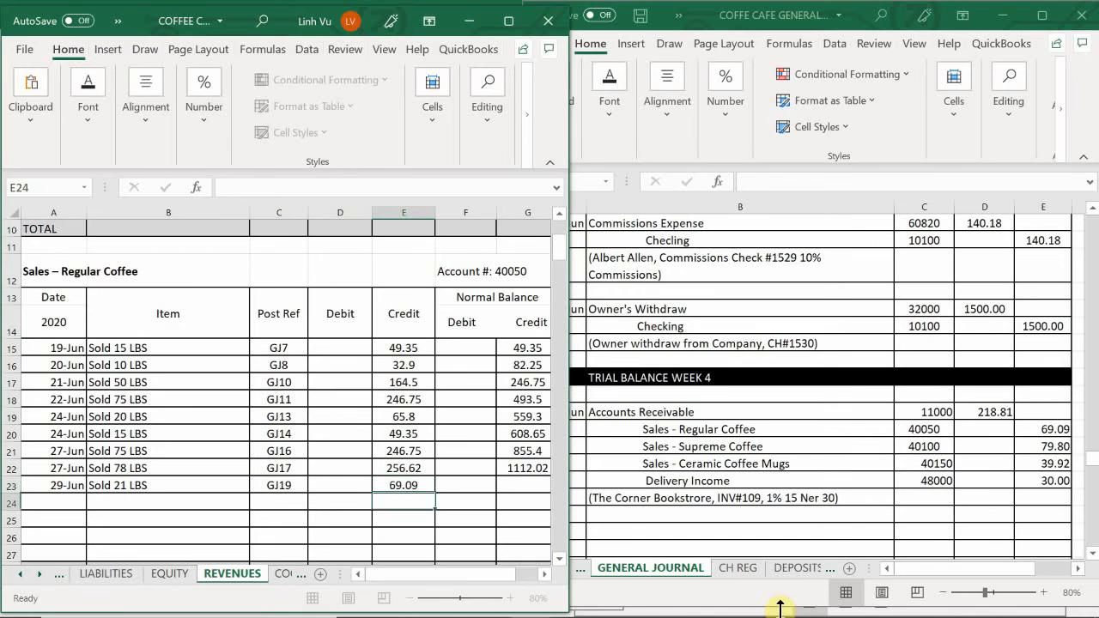
{"action": "left_click", "coordinate": [527, 468]}
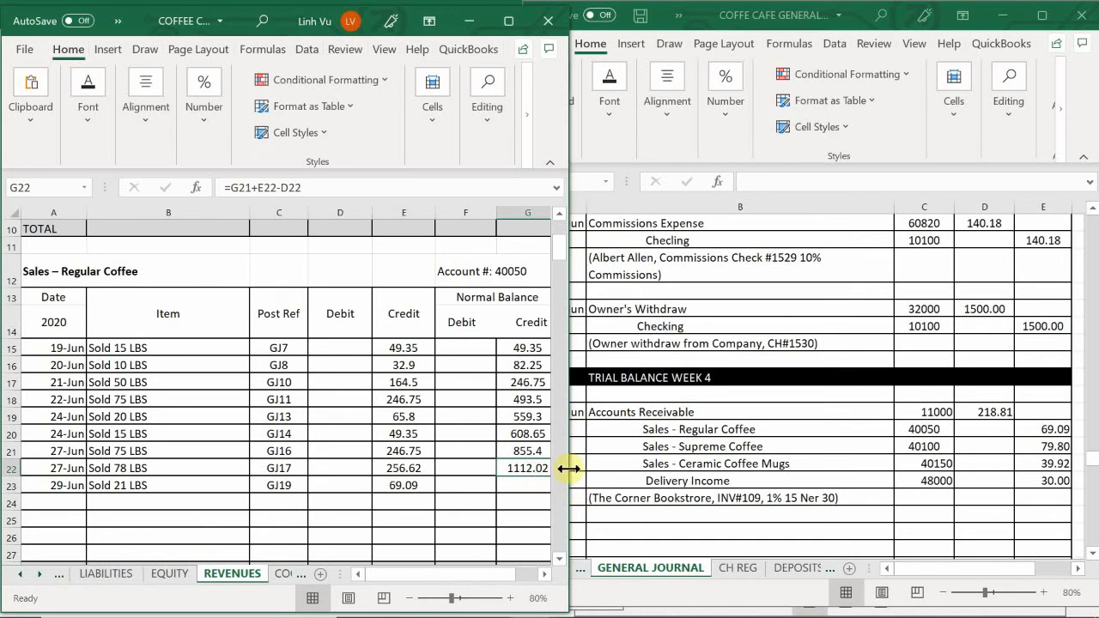
{"action": "left_click_drag", "start_coordinate": [569, 467], "coordinate": [559, 491]}
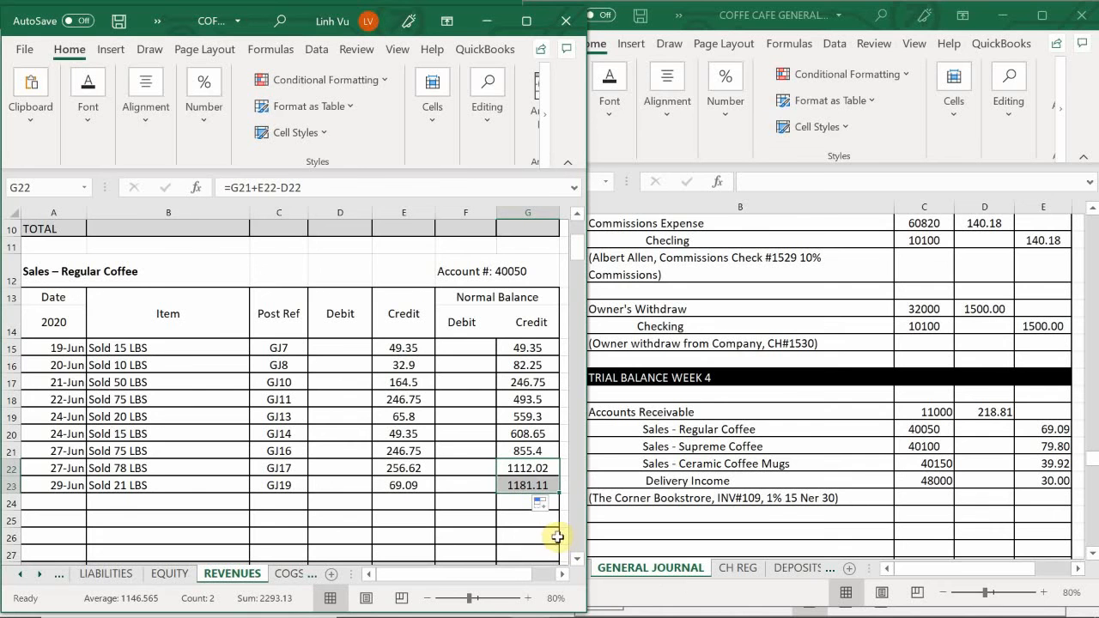
- Enter 6/29, "Sold 20 LBS" and GJ19 in A42:C42 of the Sales – Supreme Coffee account
{"action": "scroll", "coordinate": [90, 397], "scroll_direction": "down", "scroll_amount": 4}
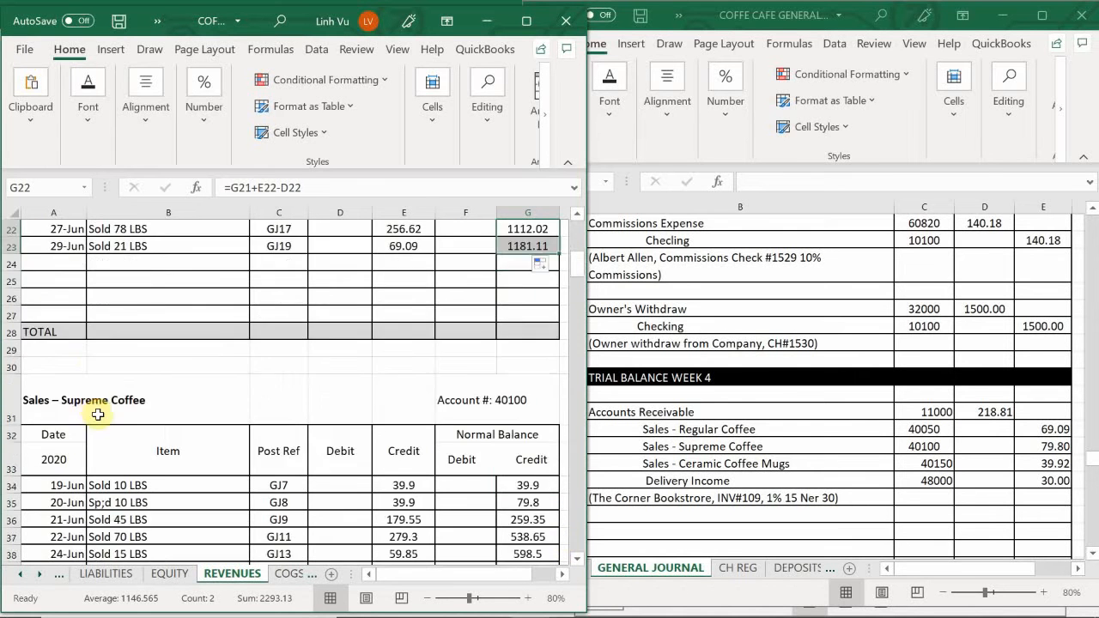
{"action": "scroll", "coordinate": [95, 415], "scroll_direction": "down", "scroll_amount": 2}
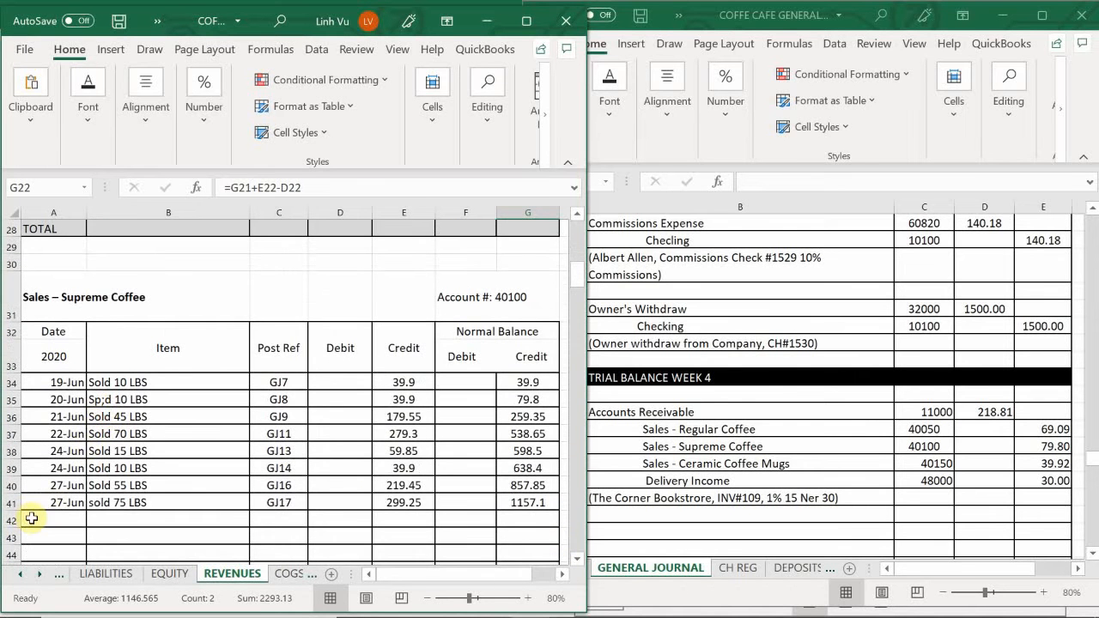
{"action": "left_click", "coordinate": [54, 519]}
{"action": "type", "text": "6/2"}
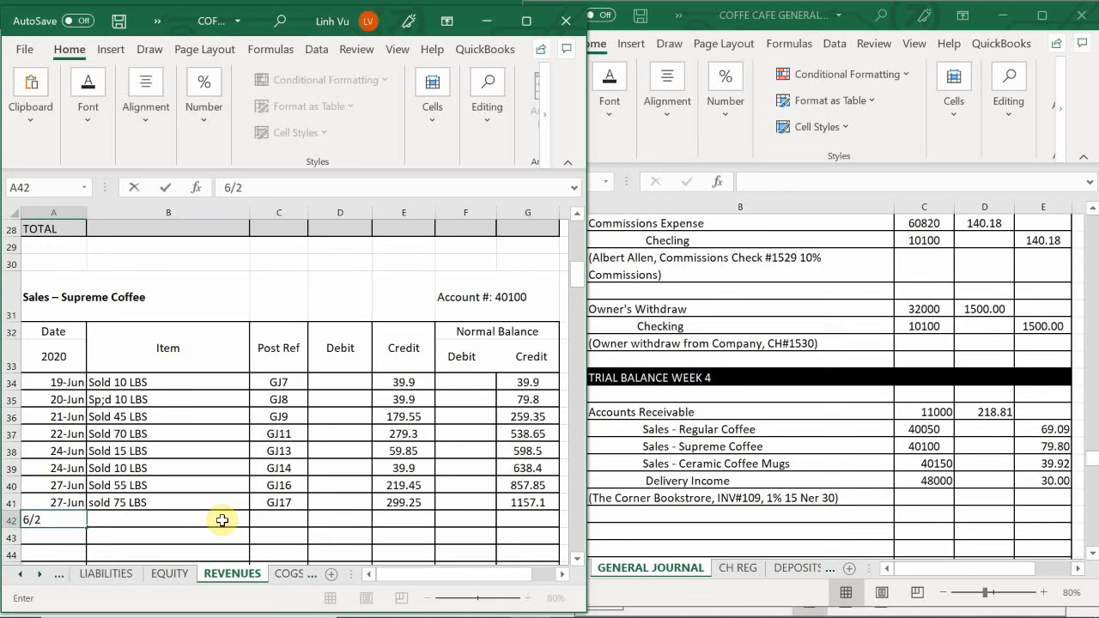
{"action": "type", "text": "9"}
{"action": "left_click", "coordinate": [221, 521]}
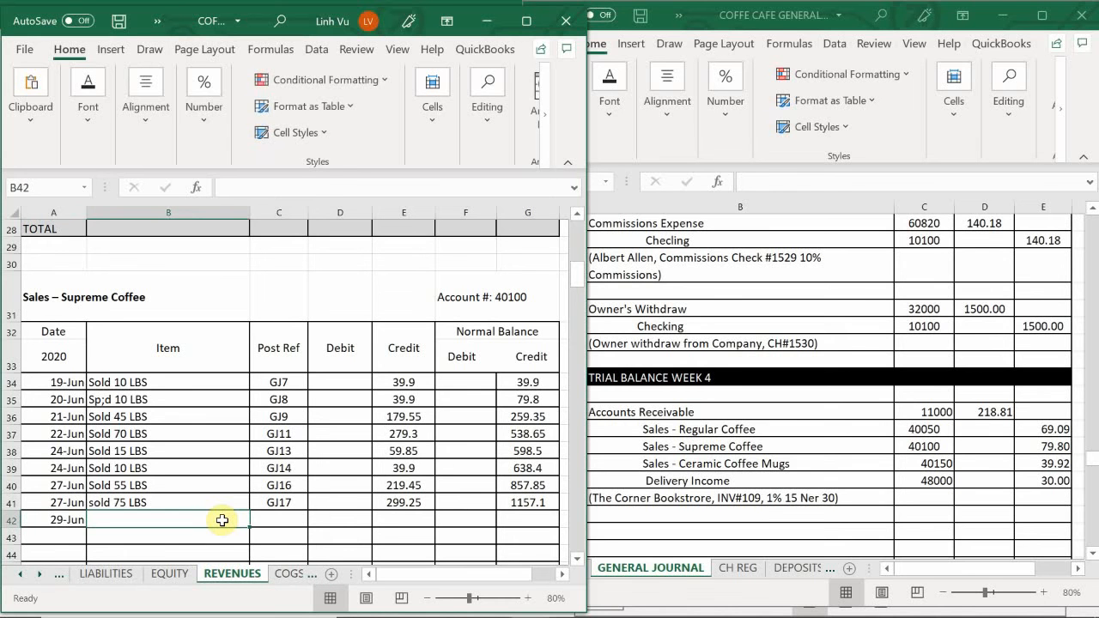
{"action": "type", "text": "Sold 20 LB"}
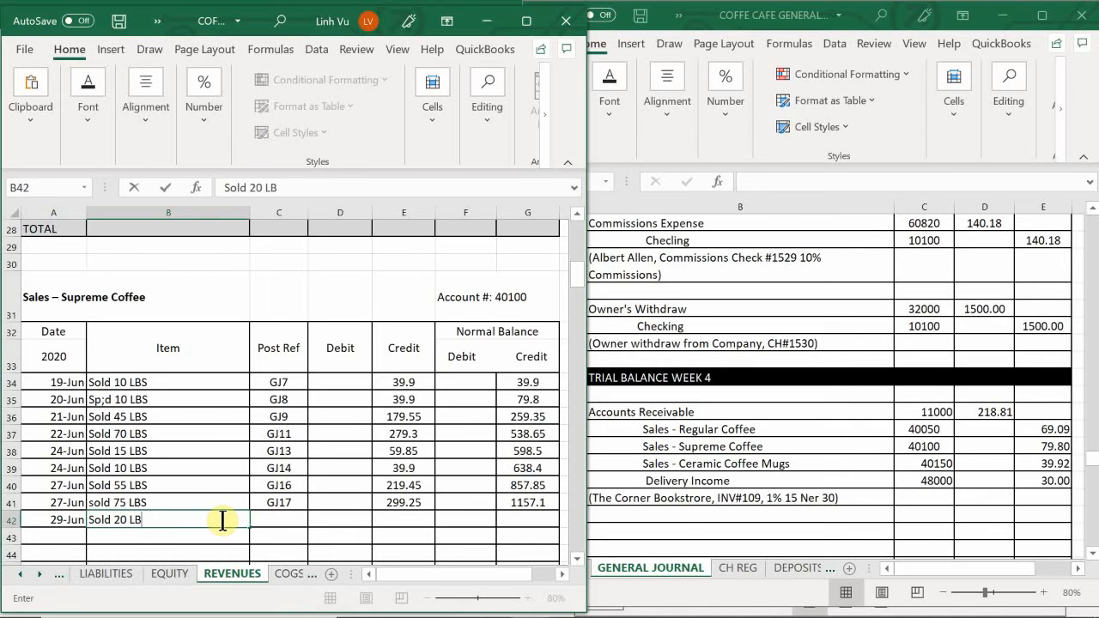
{"action": "type", "text": "S"}
{"action": "key", "text": "Tab"}
{"action": "type", "text": "GJ19"}
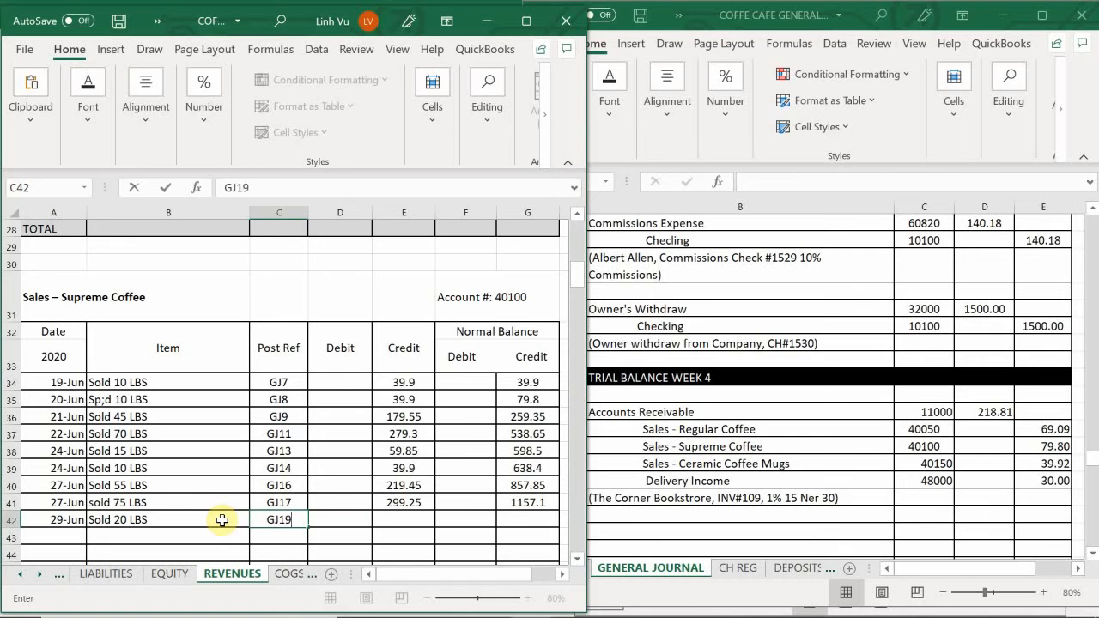
- Enter a credit of 79.8 in E42 and extend the running credit balance formula from G41 to G42
{"action": "key", "text": "Tab"}
{"action": "key", "text": "Tab"}
{"action": "type", "text": "79.85"}
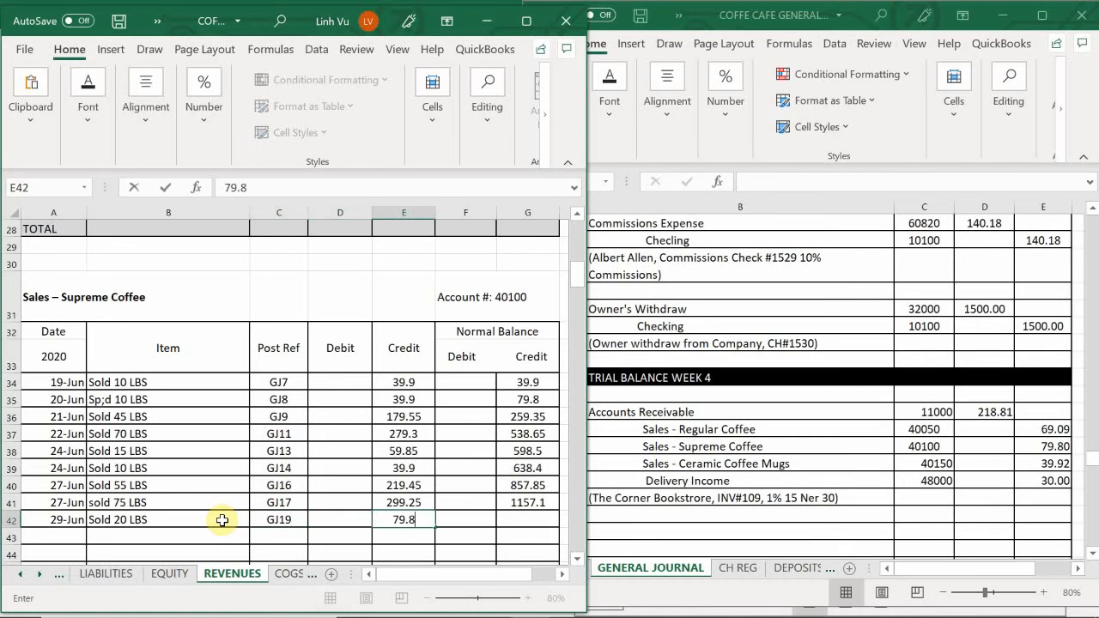
{"action": "key", "text": "BackSpace"}
{"action": "key", "text": "Return"}
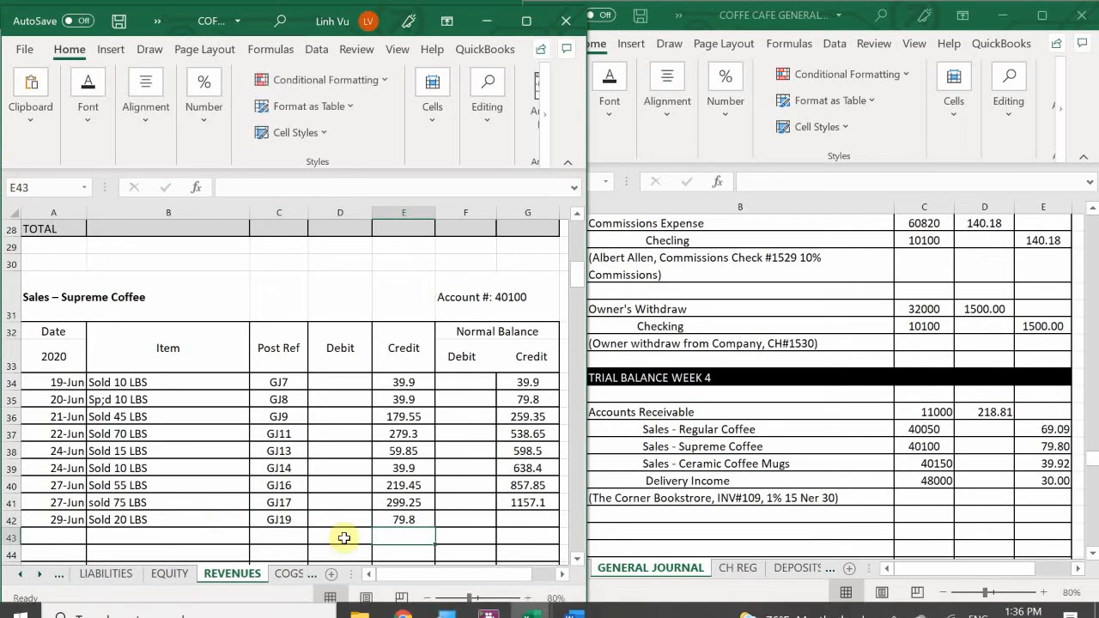
{"action": "left_click", "coordinate": [539, 504]}
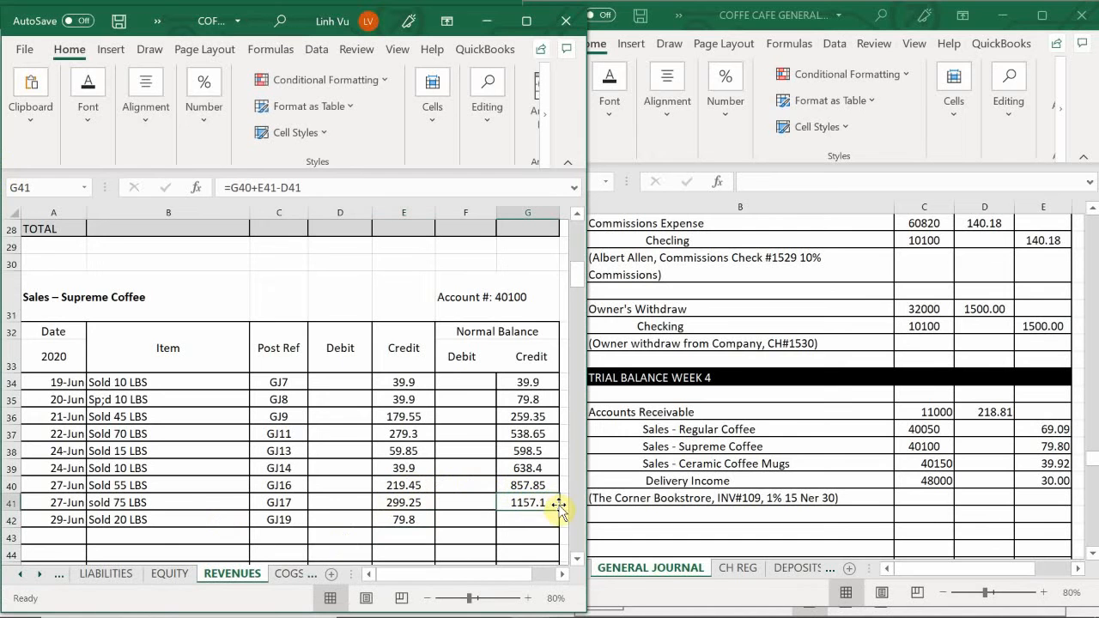
{"action": "left_click_drag", "start_coordinate": [557, 507], "coordinate": [562, 527]}
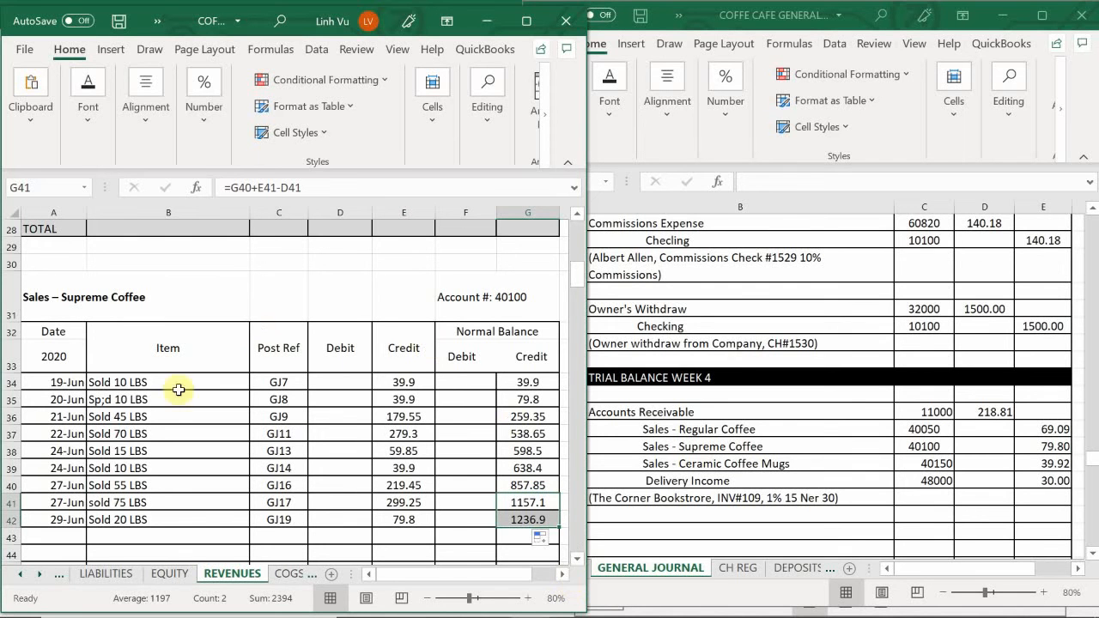
- Enter the date 6/29 in A71, the first empty row of the Sales – Ceramic Coffee Mugs account
{"action": "left_click", "coordinate": [255, 469]}
{"action": "scroll", "coordinate": [254, 470], "scroll_direction": "down", "scroll_amount": 6}
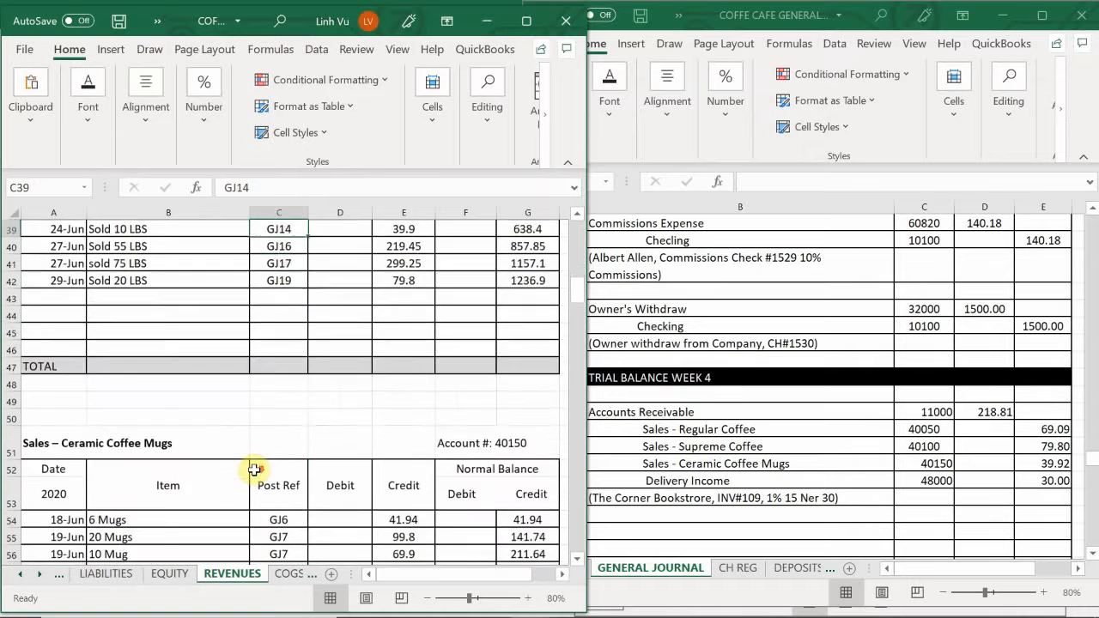
{"action": "scroll", "coordinate": [223, 464], "scroll_direction": "down", "scroll_amount": 1}
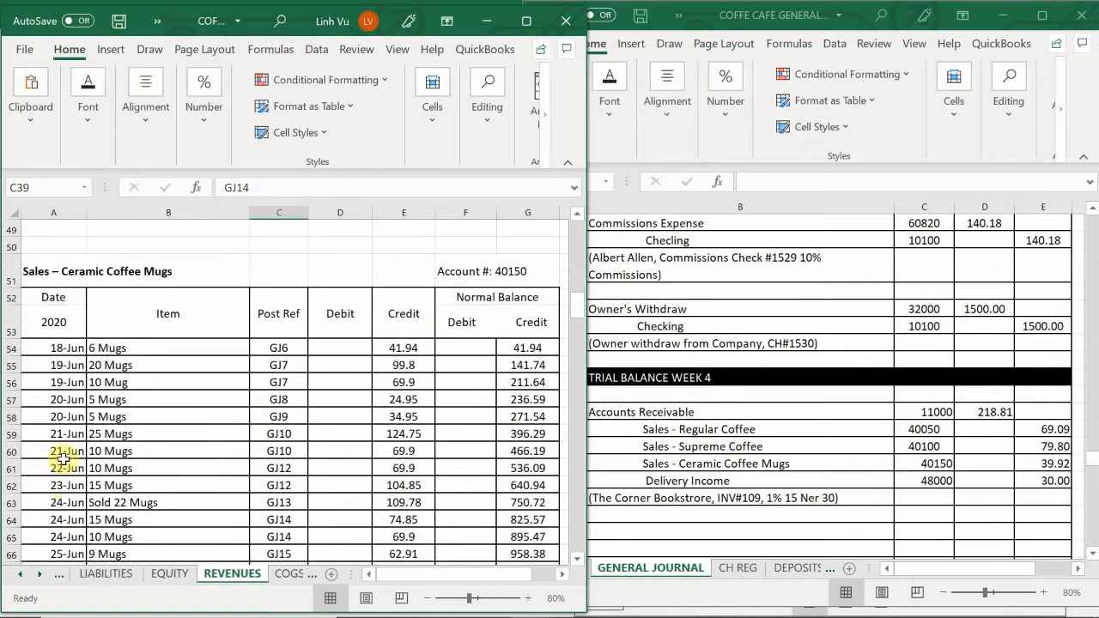
{"action": "scroll", "coordinate": [74, 459], "scroll_direction": "down", "scroll_amount": 2}
{"action": "left_click", "coordinate": [51, 504]}
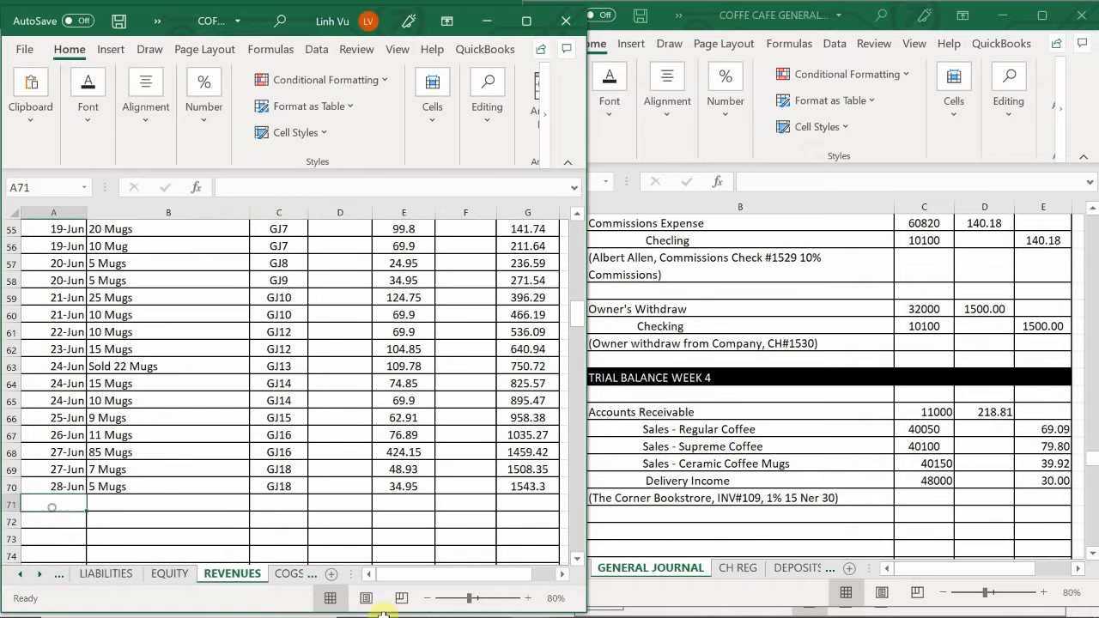
{"action": "type", "text": "6/"}
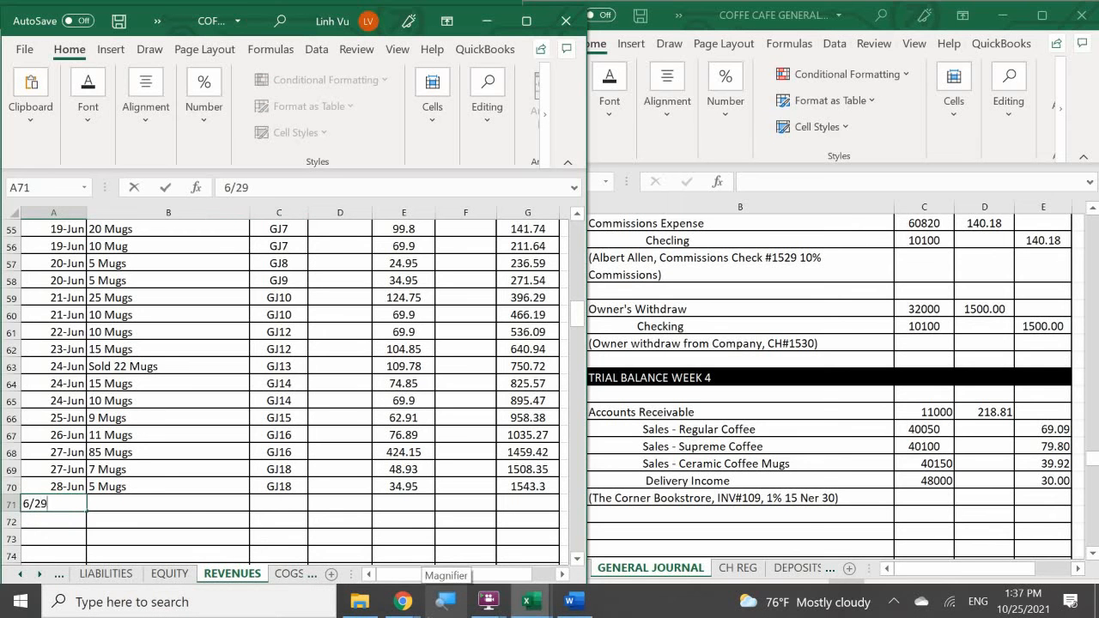
{"action": "type", "text": "29"}
{"action": "key", "text": "Tab"}
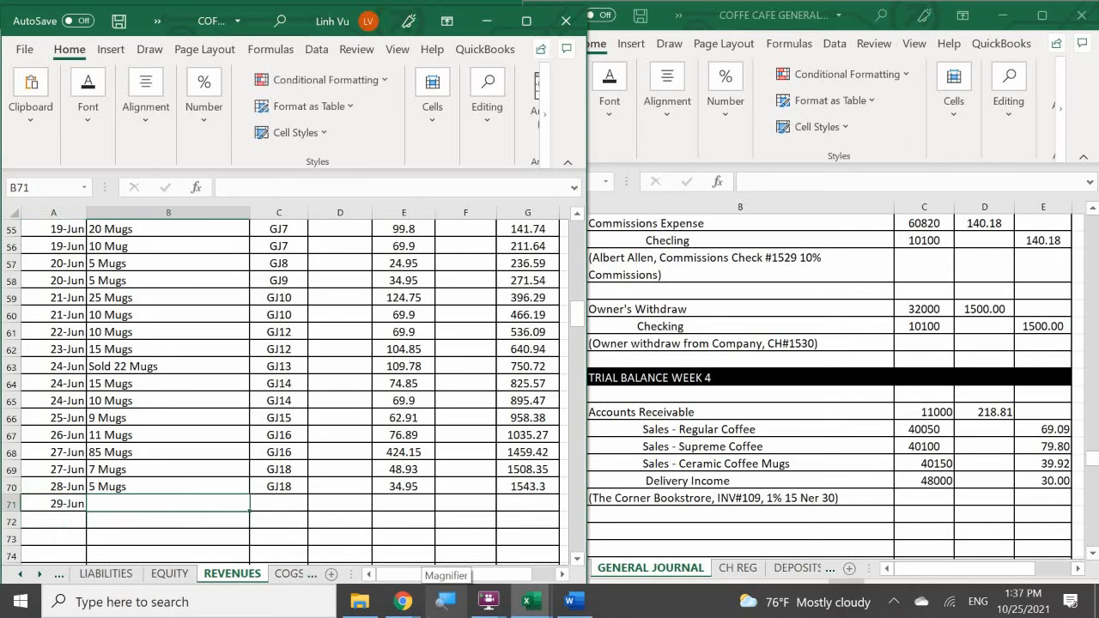
- Enter the item "8 Mugs" in B71 and the post reference GJ19 in C71
{"action": "type", "text": "8"}
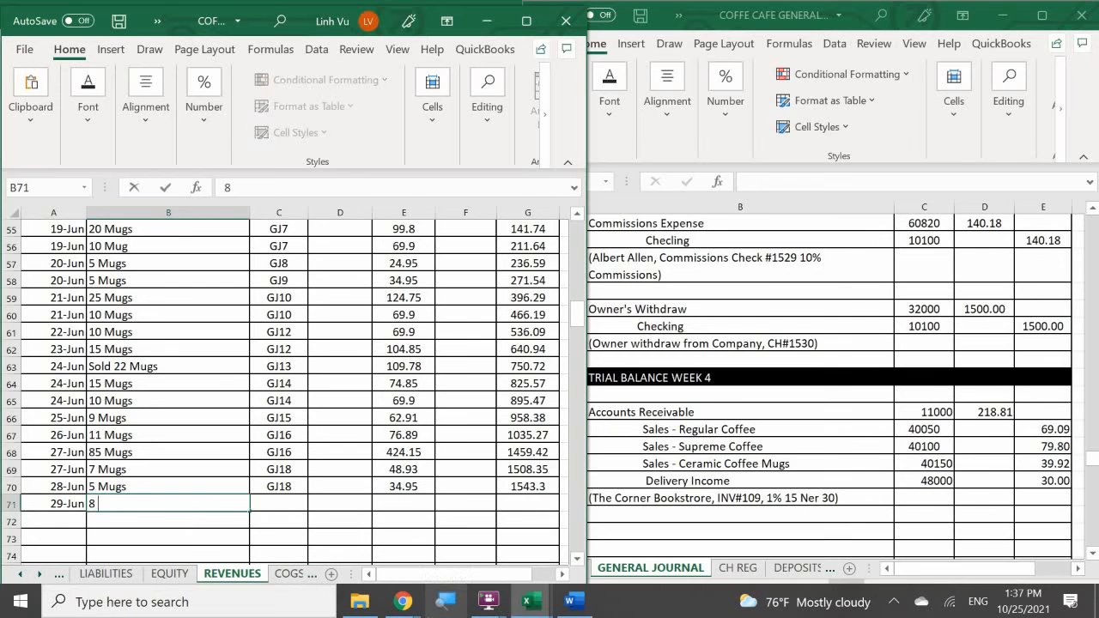
{"action": "type", "text": " Mugs"}
{"action": "key", "text": "Tab"}
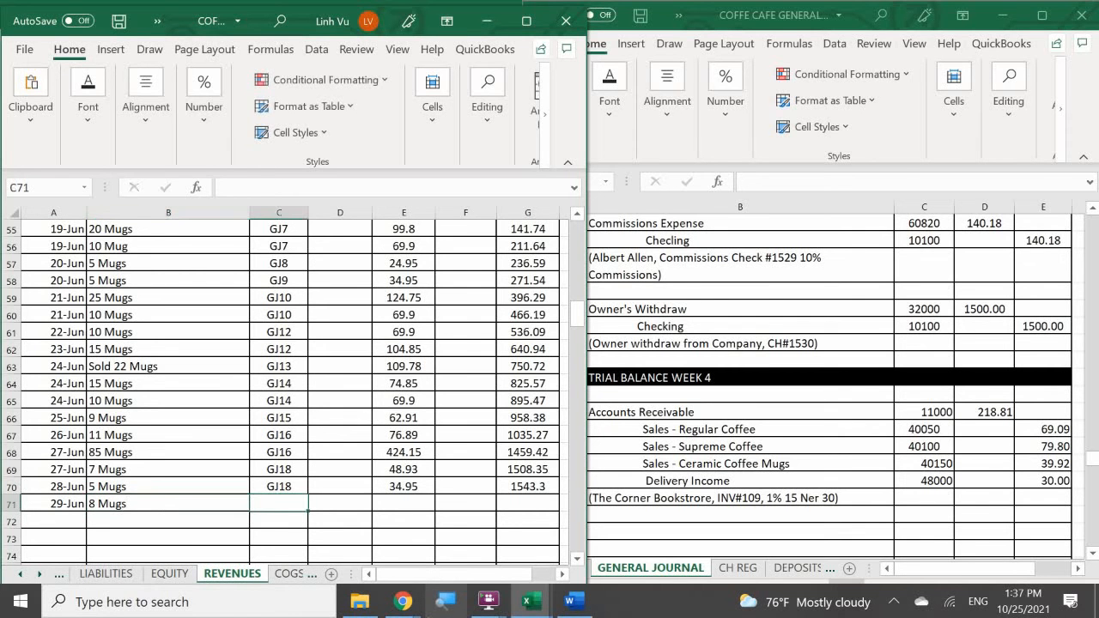
{"action": "type", "text": "GJ19"}
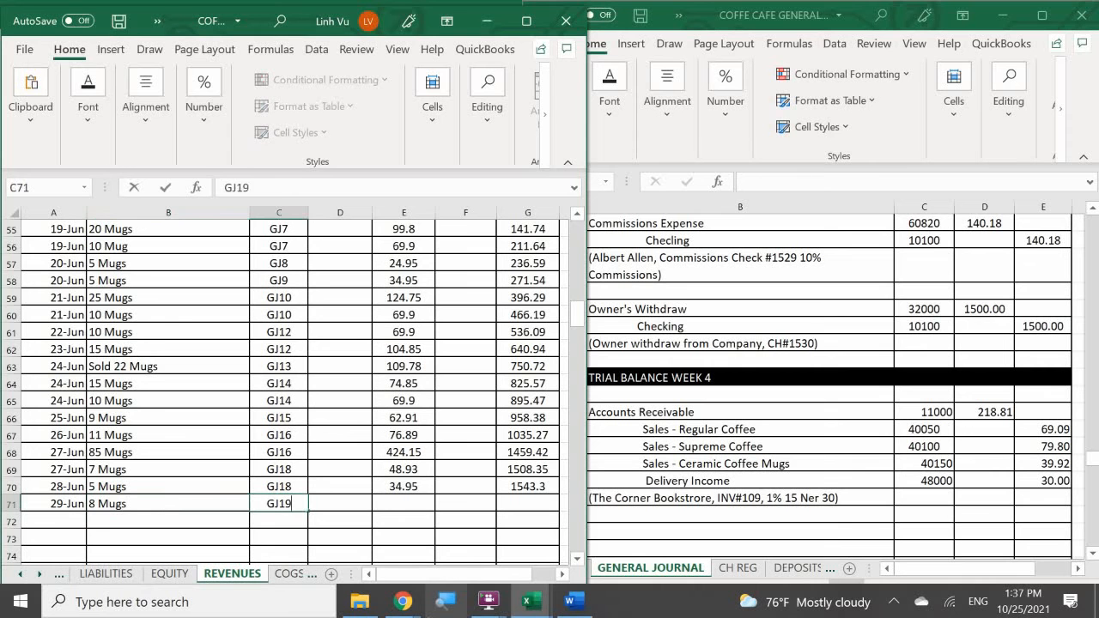
- Enter a credit of 39.92 in E71 and extend the running credit balance formula from G70 to G71
{"action": "key", "text": "Tab"}
{"action": "key", "text": "Tab"}
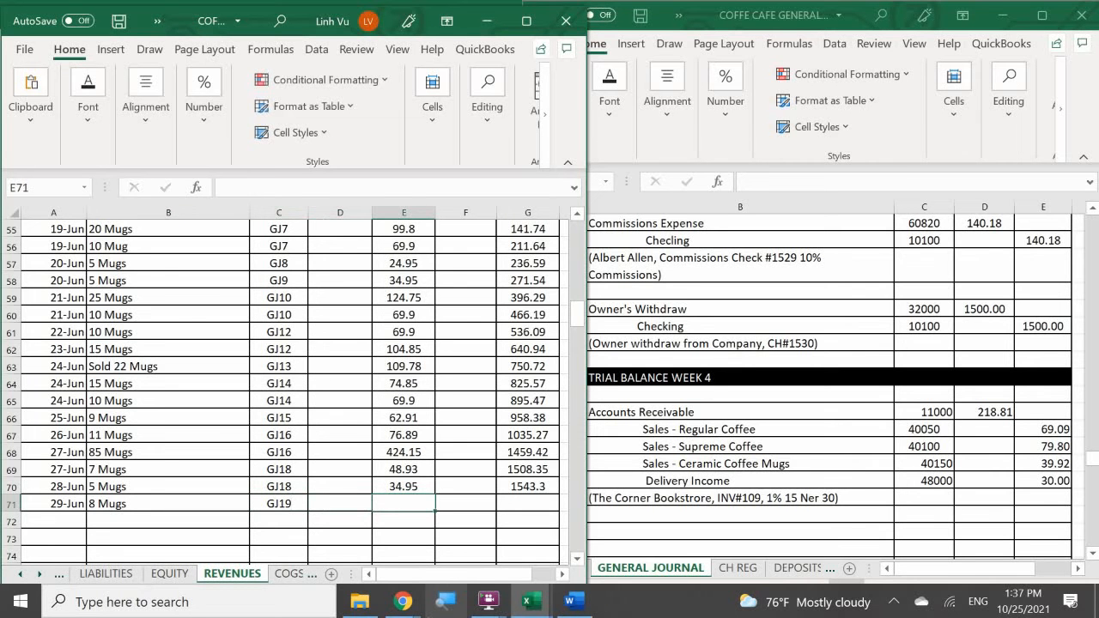
{"action": "type", "text": "39.92"}
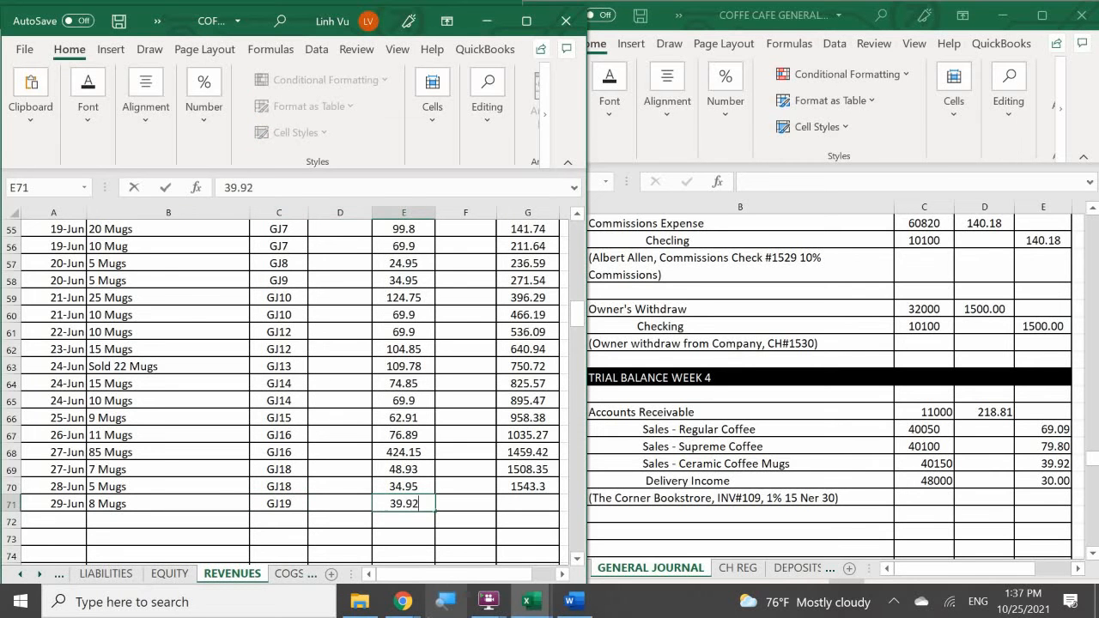
{"action": "key", "text": "Return"}
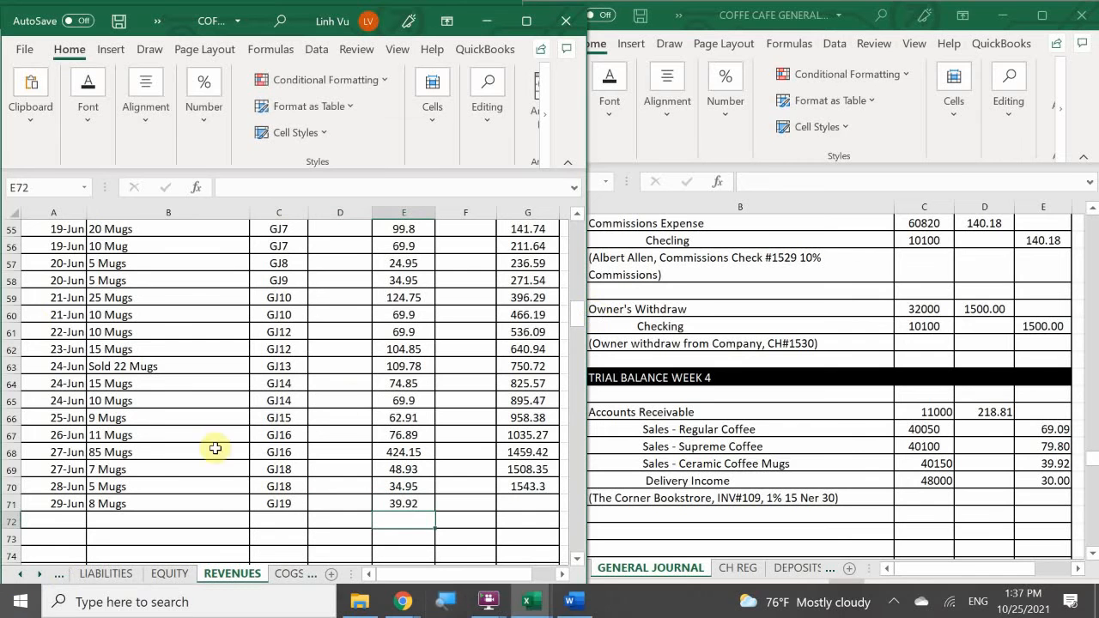
{"action": "left_click", "coordinate": [525, 487]}
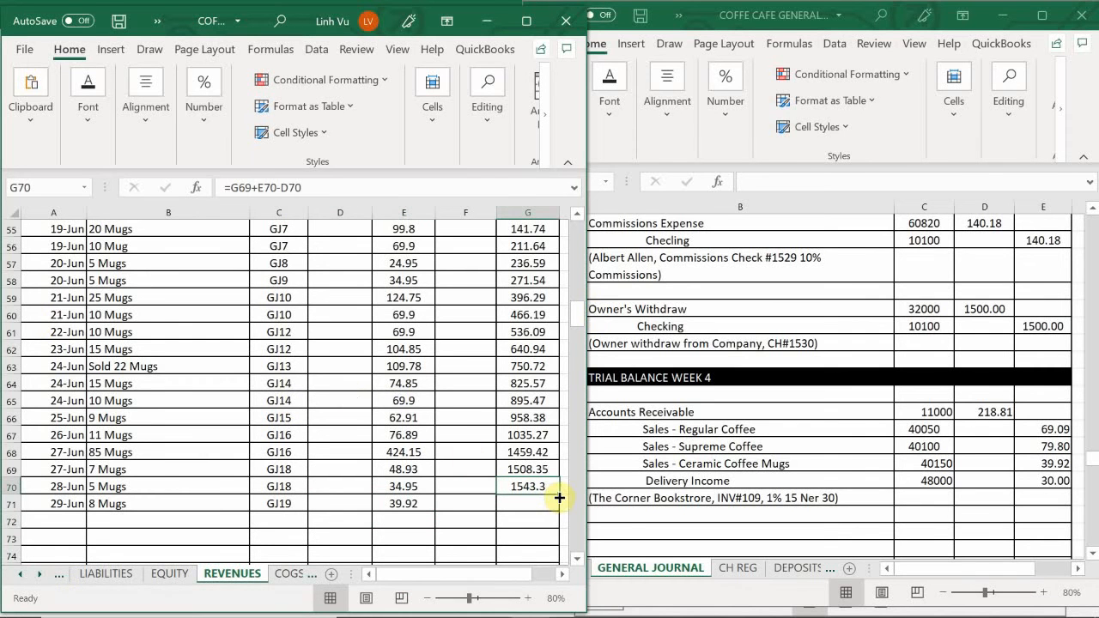
{"action": "left_click_drag", "start_coordinate": [559, 498], "coordinate": [563, 512]}
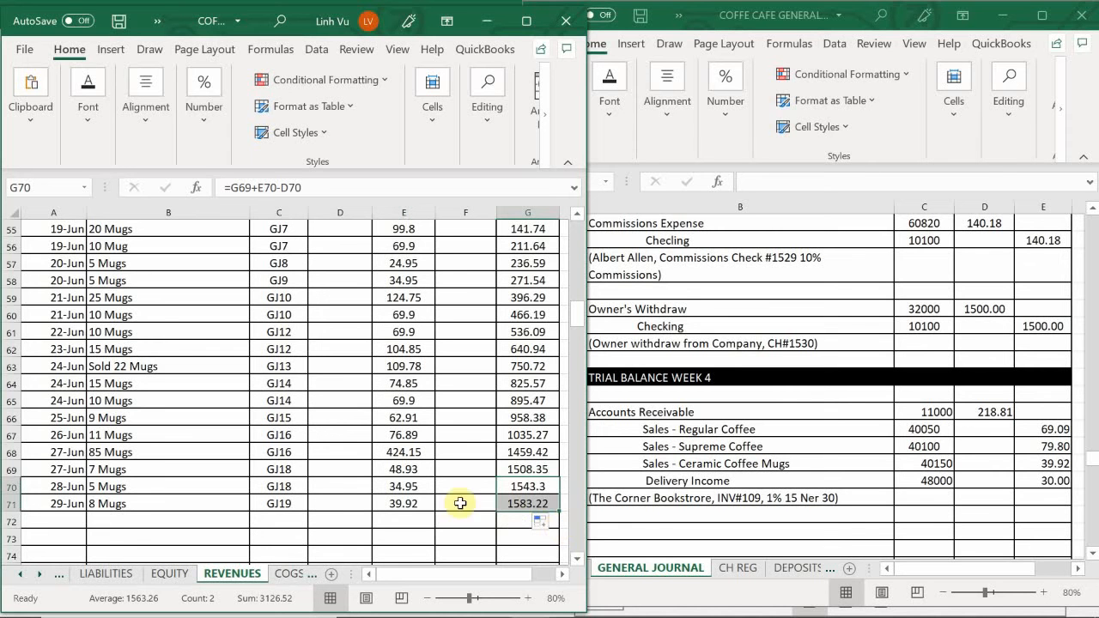
- Select the first empty date cell, A209, in the DELIVERY INCOME account of the REVENUES sheet
{"action": "left_click", "coordinate": [322, 522]}
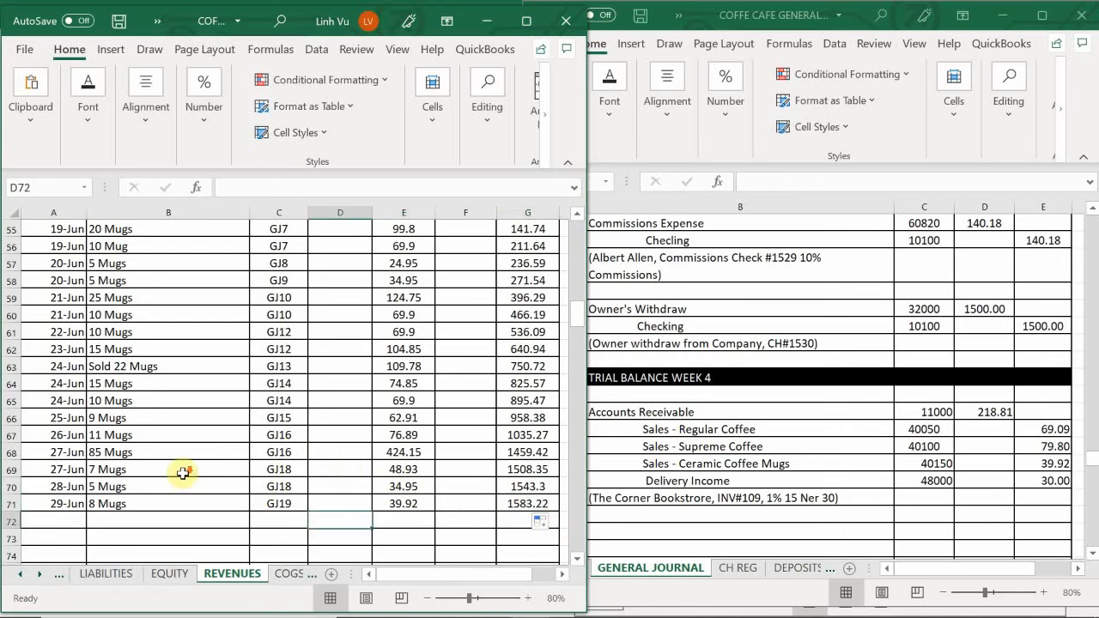
{"action": "scroll", "coordinate": [216, 473], "scroll_direction": "down", "scroll_amount": 20}
{"action": "scroll", "coordinate": [228, 447], "scroll_direction": "down", "scroll_amount": 5}
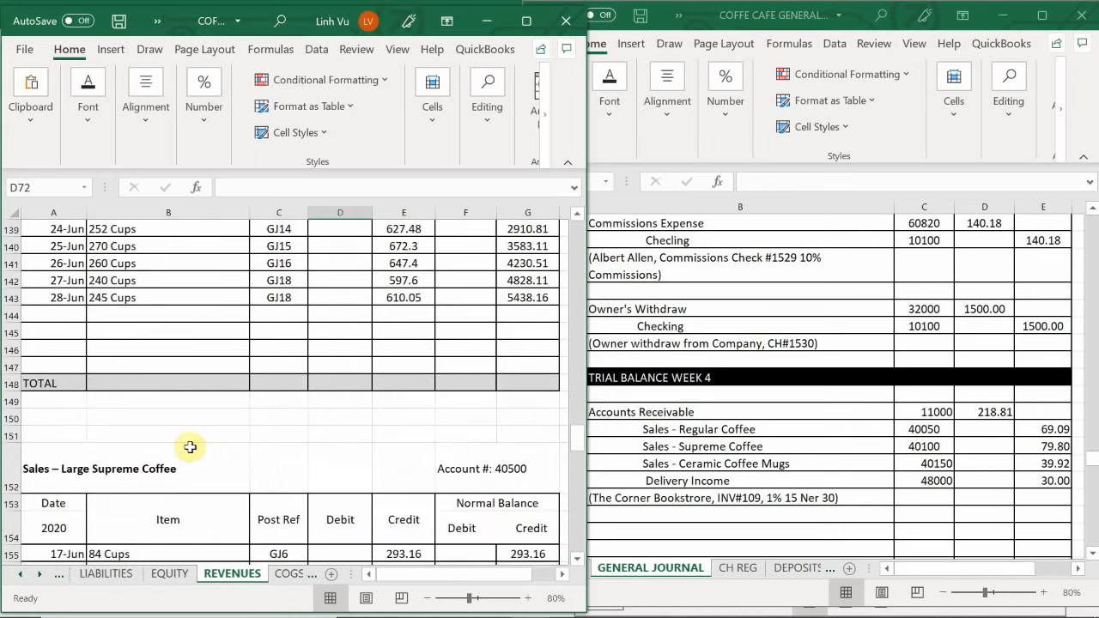
{"action": "scroll", "coordinate": [129, 455], "scroll_direction": "down", "scroll_amount": 16}
{"action": "scroll", "coordinate": [114, 470], "scroll_direction": "down", "scroll_amount": 10}
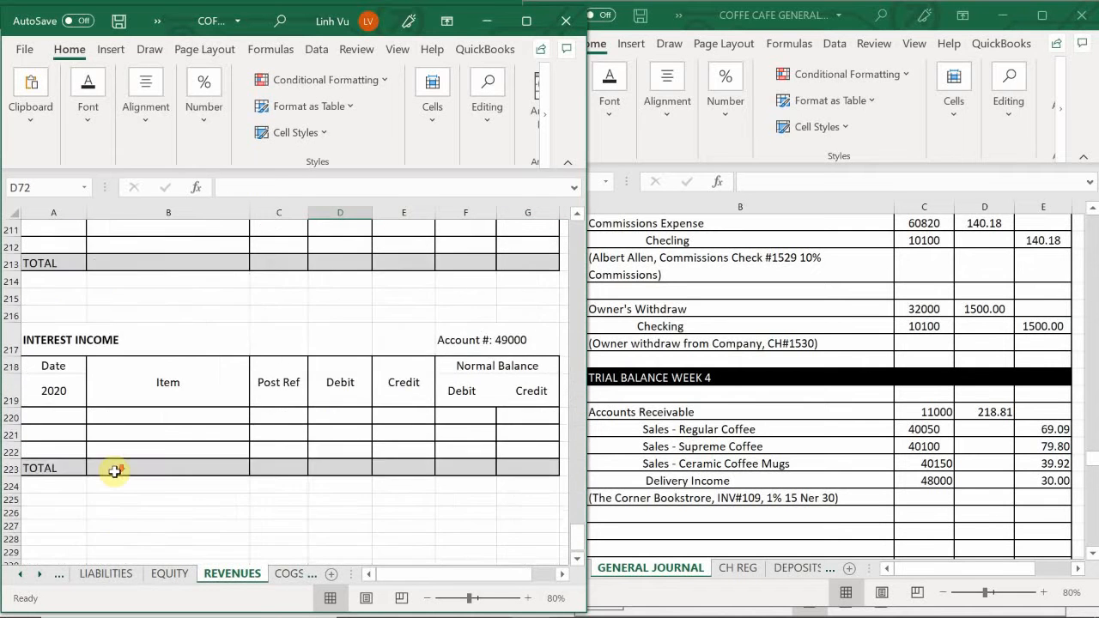
{"action": "scroll", "coordinate": [111, 468], "scroll_direction": "up", "scroll_amount": 6}
{"action": "scroll", "coordinate": [110, 467], "scroll_direction": "up", "scroll_amount": 3}
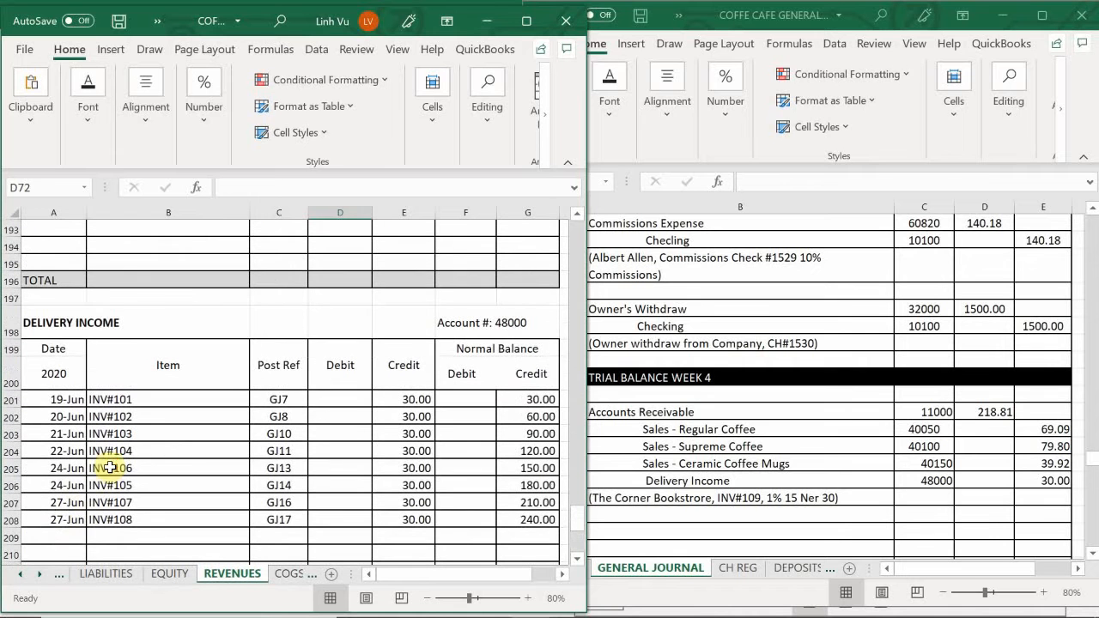
{"action": "left_click", "coordinate": [76, 541]}
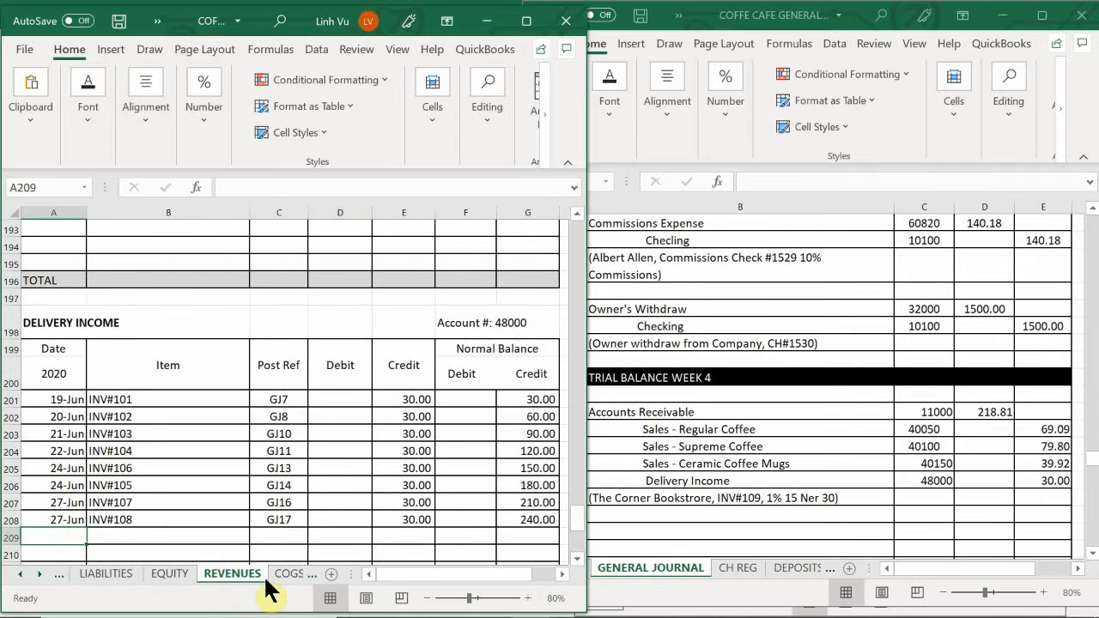
{"action": "type", "text": "6/28"}
{"action": "key", "text": "Return"}
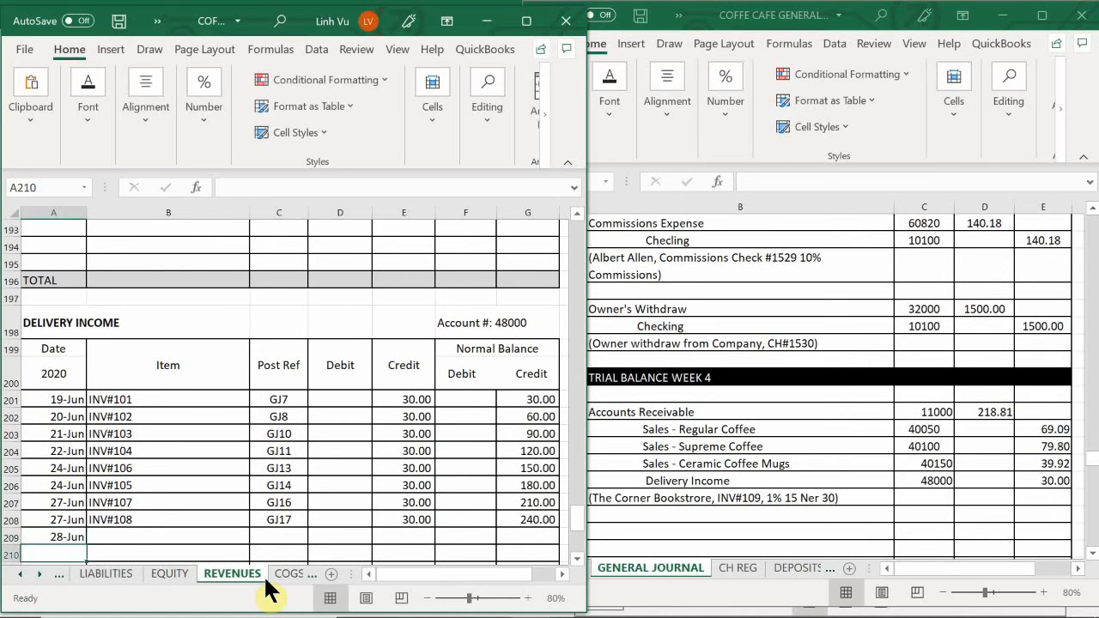
{"action": "key", "text": "Up"}
- Enter 6/29, INV#109 and GJ19 in A209:C209 of the DELIVERY INCOME account
{"action": "type", "text": "6/29"}
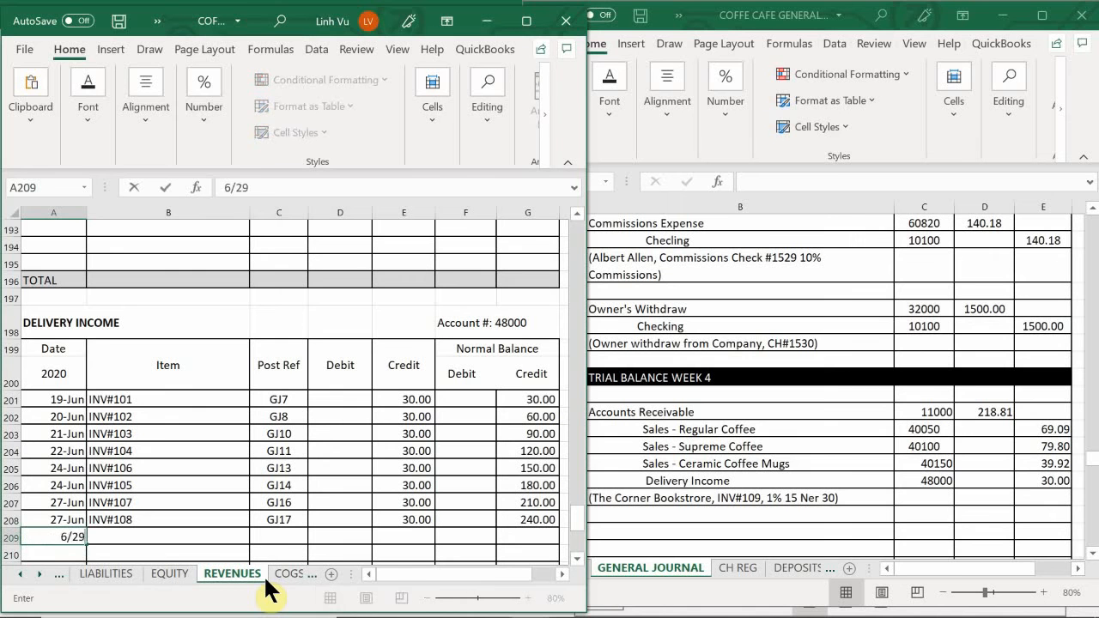
{"action": "key", "text": "Return"}
{"action": "key", "text": "Right"}
{"action": "key", "text": "Up"}
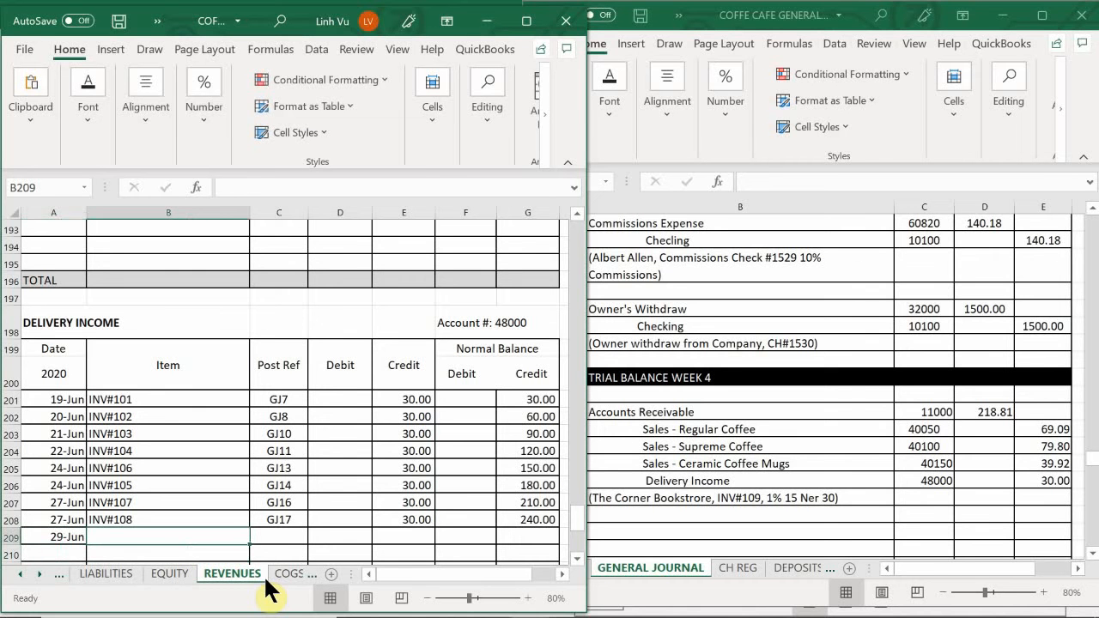
{"action": "type", "text": "INV#"}
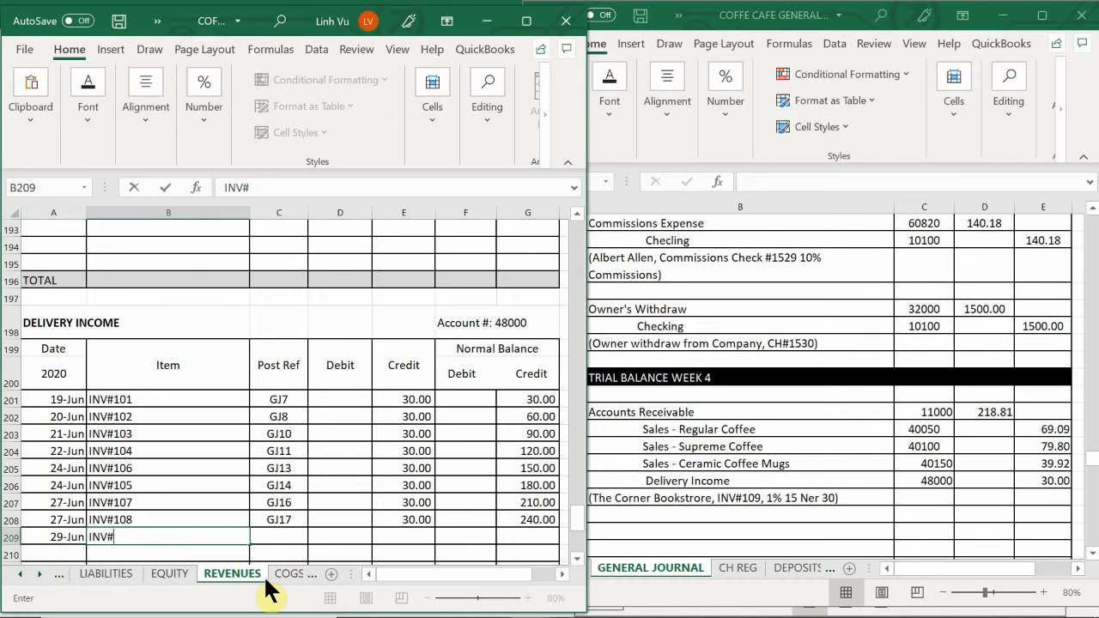
{"action": "type", "text": "109"}
{"action": "key", "text": "Tab"}
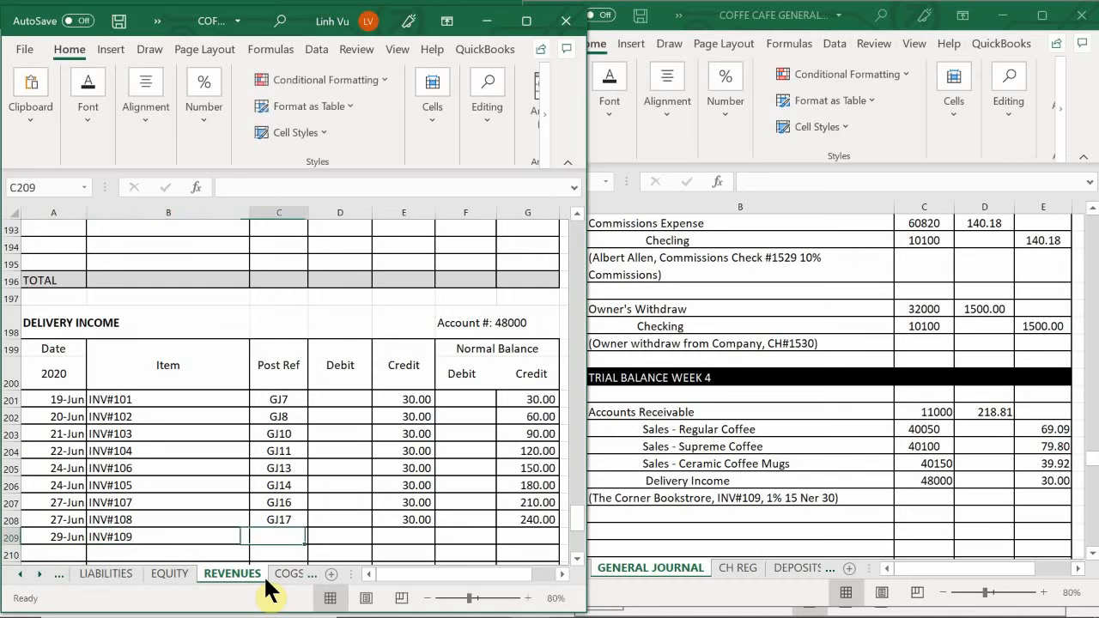
{"action": "type", "text": "GJ19"}
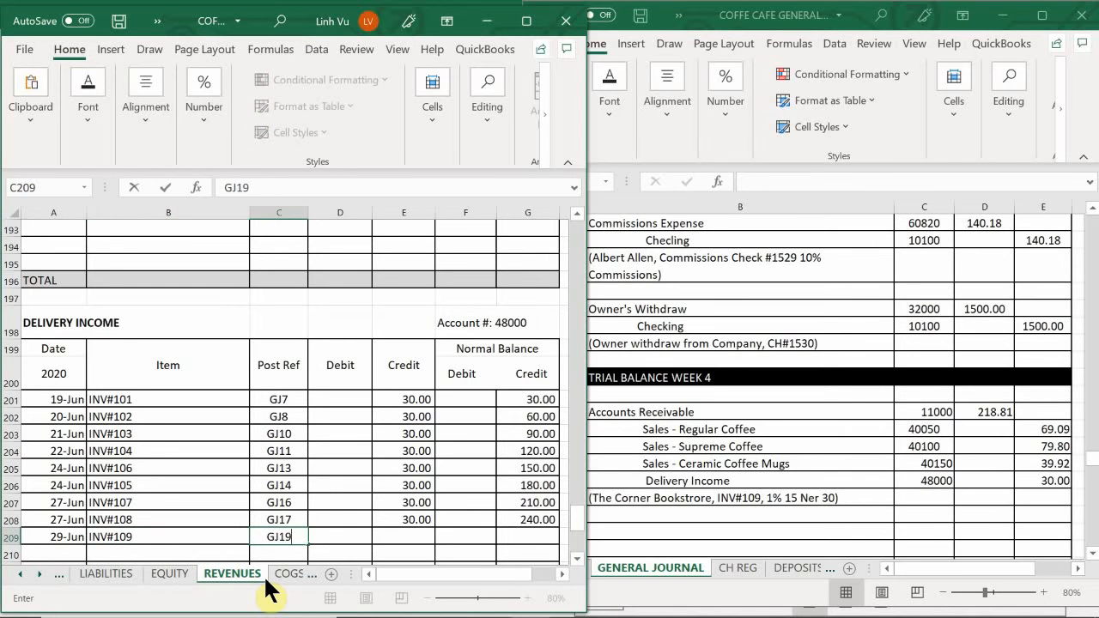
{"action": "key", "text": "Tab"}
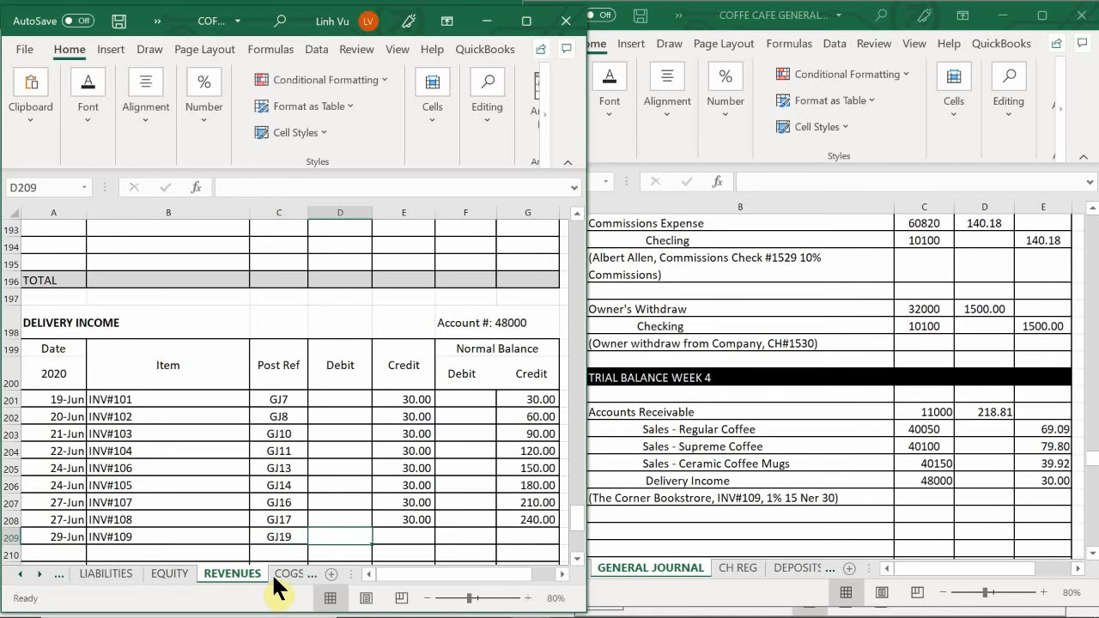
- Look up the Delivery Income amount in the 29 June entry of the general journal
{"action": "left_click", "coordinate": [854, 468]}
{"action": "scroll", "coordinate": [852, 470], "scroll_direction": "down", "scroll_amount": 6}
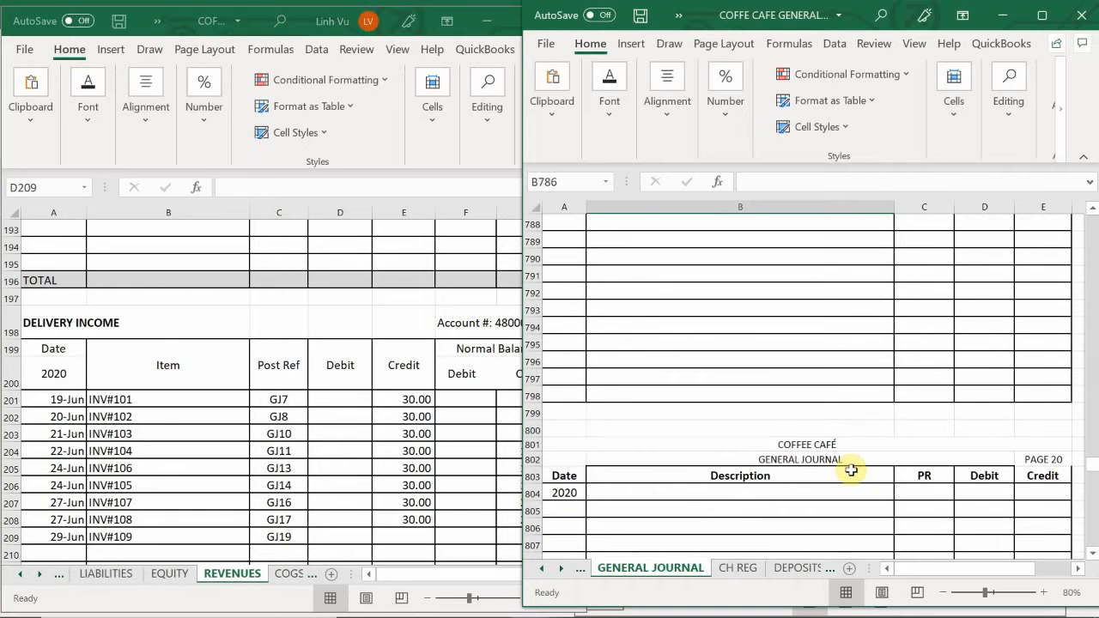
{"action": "scroll", "coordinate": [850, 468], "scroll_direction": "up", "scroll_amount": 6}
{"action": "scroll", "coordinate": [850, 469], "scroll_direction": "down", "scroll_amount": 2}
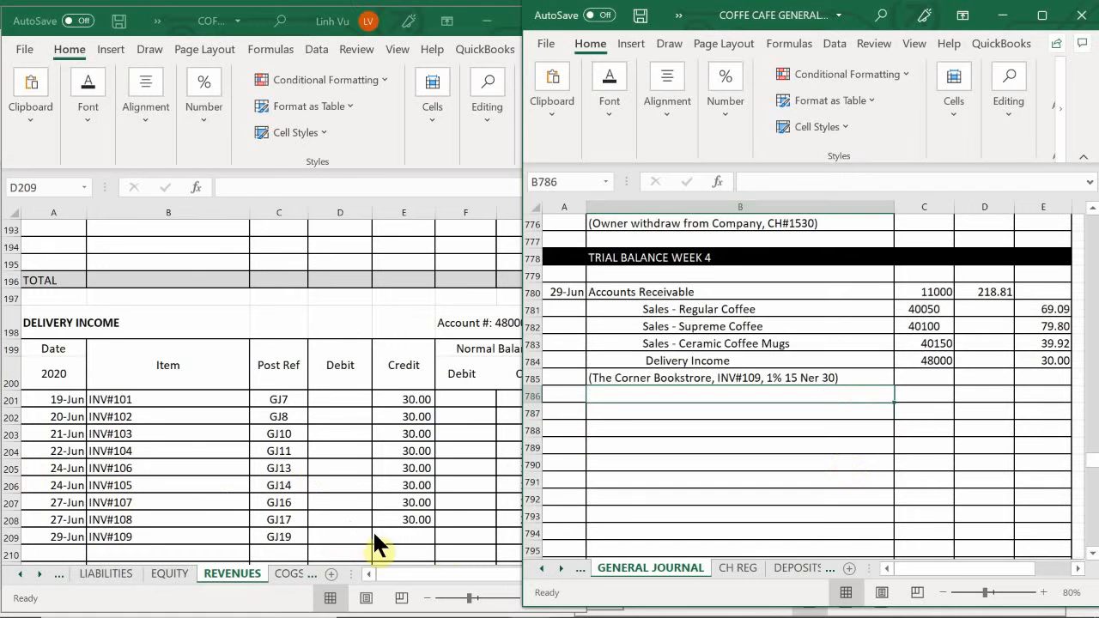
{"action": "left_click", "coordinate": [426, 545]}
{"action": "type", "text": "30"}
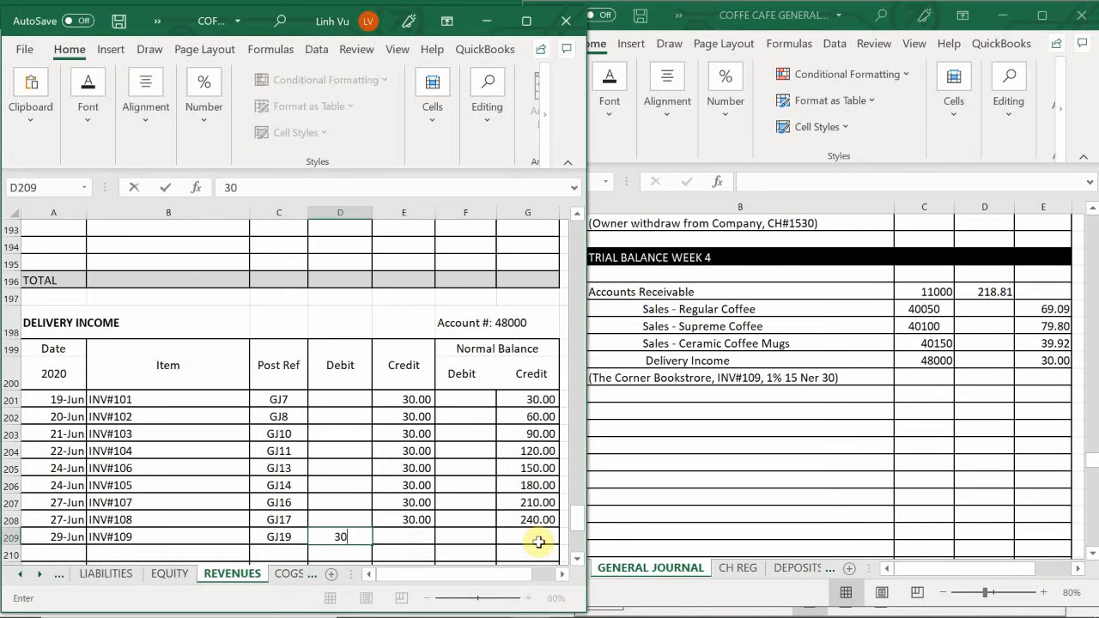
{"action": "key", "text": "Return"}
{"action": "key", "text": "Up"}
{"action": "key", "text": "BackSpace"}
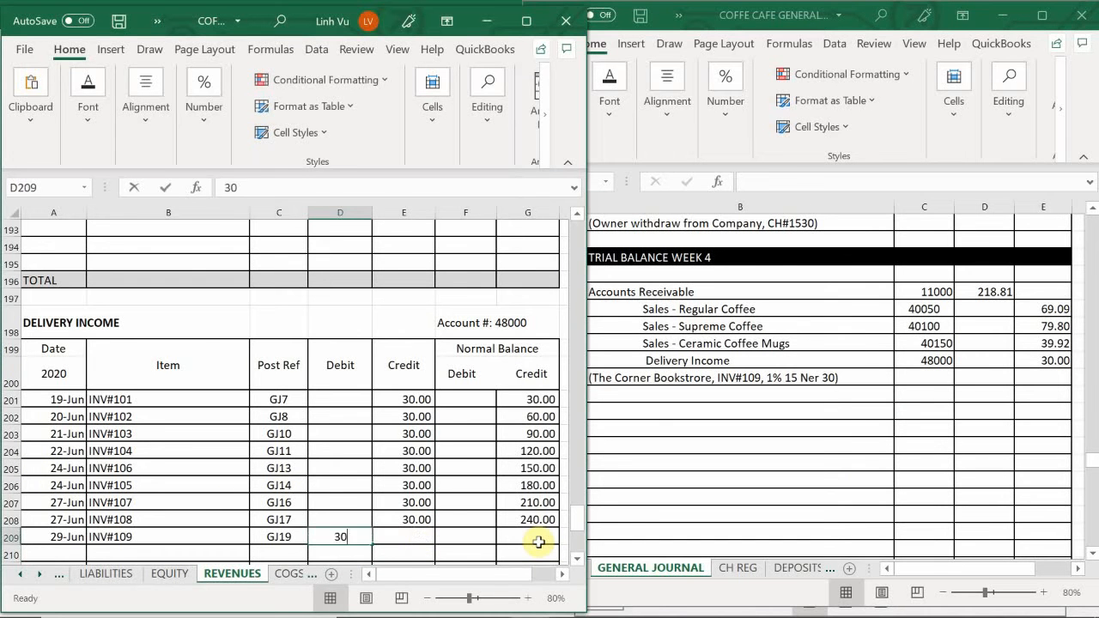
- Enter a credit of 30 in E209 of the DELIVERY INCOME account and extend the running balance formula from G208 to G209
{"action": "key", "text": "Right"}
{"action": "type", "text": "30"}
{"action": "key", "text": "Return"}
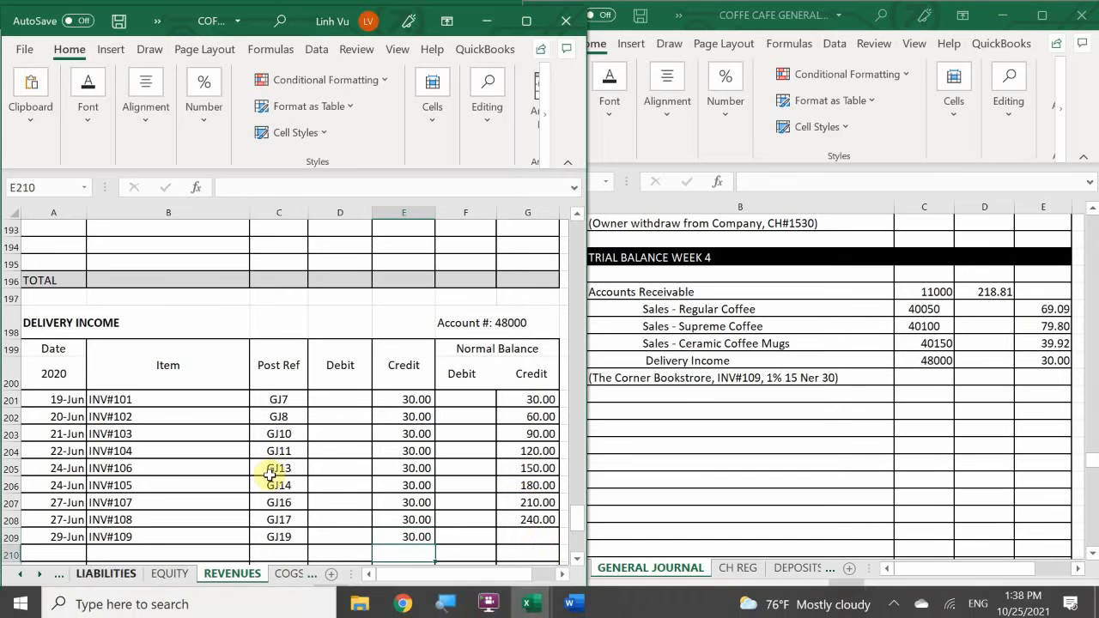
{"action": "left_click", "coordinate": [548, 521]}
{"action": "left_click_drag", "start_coordinate": [560, 531], "coordinate": [541, 559]}
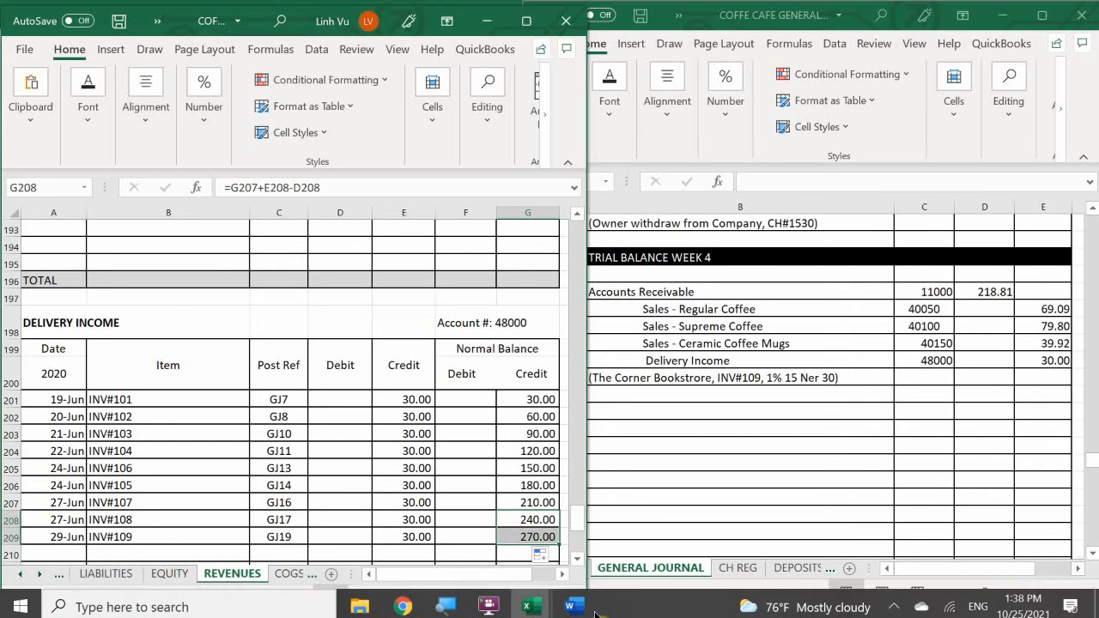
{"action": "mouse_move", "coordinate": [530, 601]}
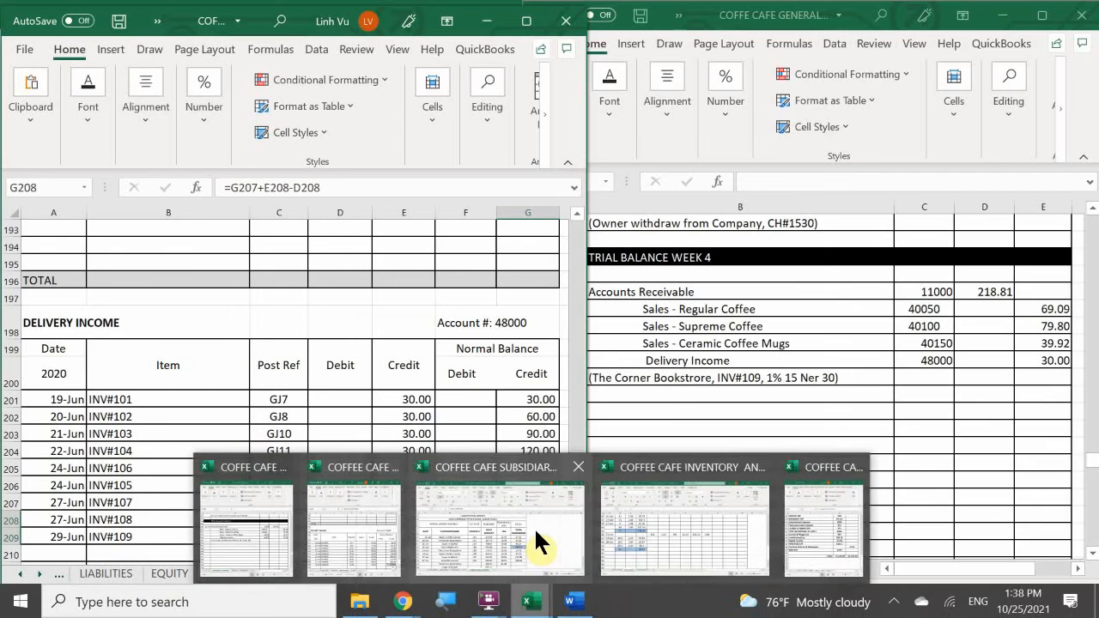
{"action": "left_click", "coordinate": [533, 527]}
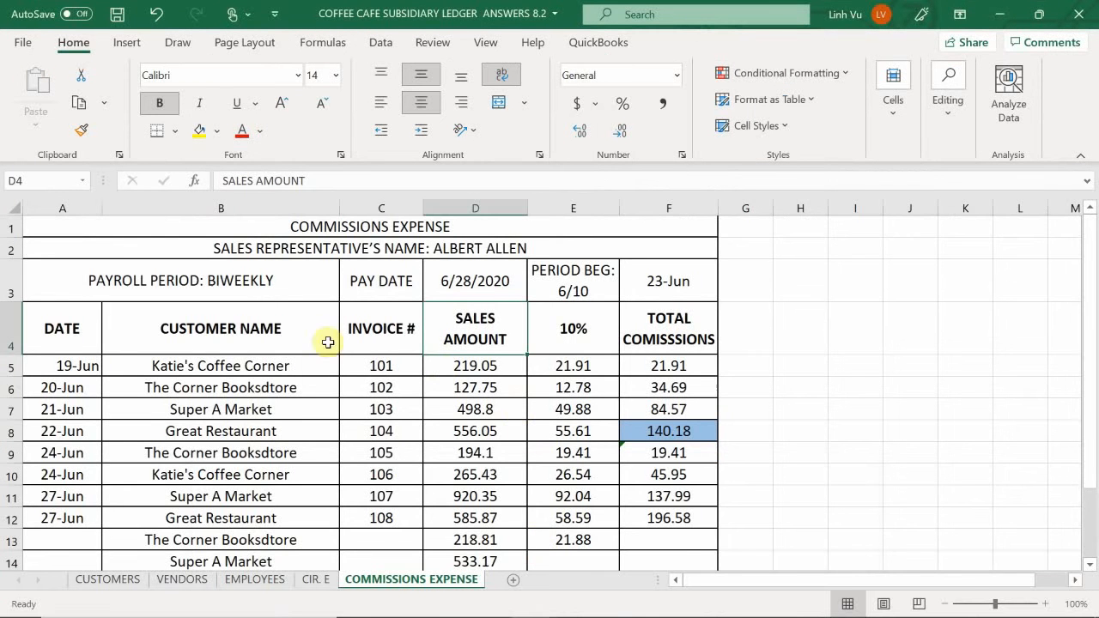
{"action": "left_click", "coordinate": [115, 584]}
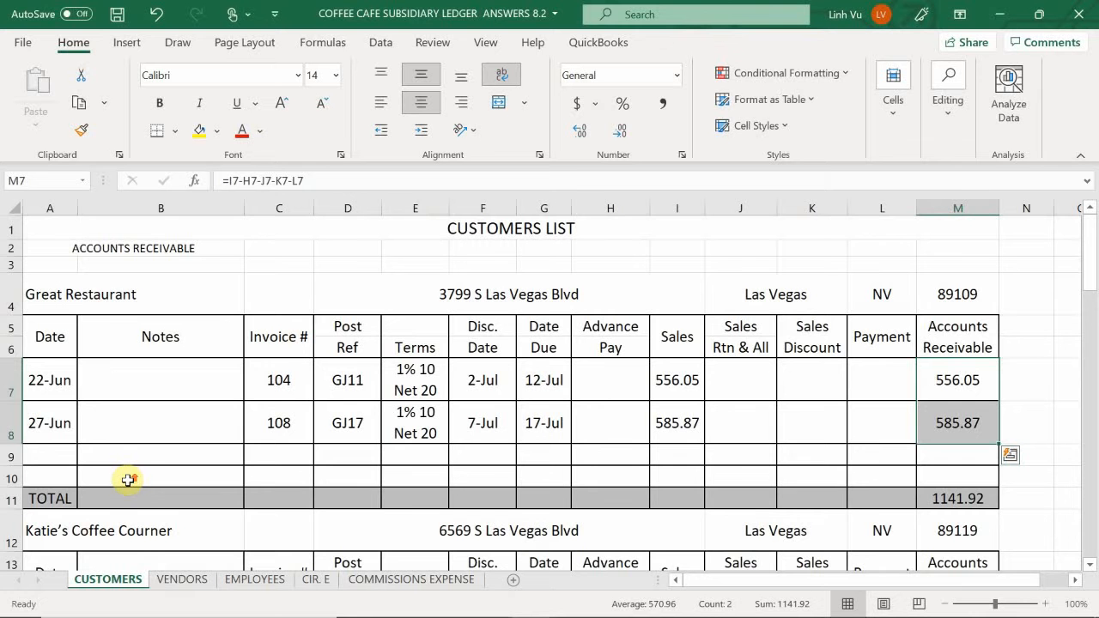
{"action": "scroll", "coordinate": [86, 456], "scroll_direction": "down", "scroll_amount": 8}
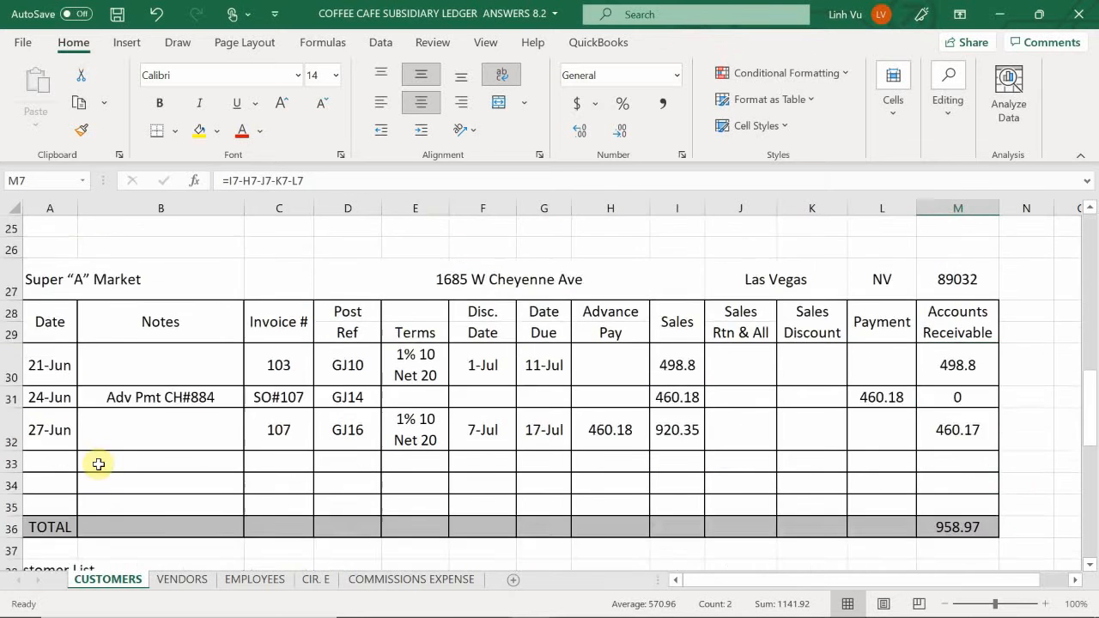
{"action": "scroll", "coordinate": [99, 464], "scroll_direction": "down", "scroll_amount": 6}
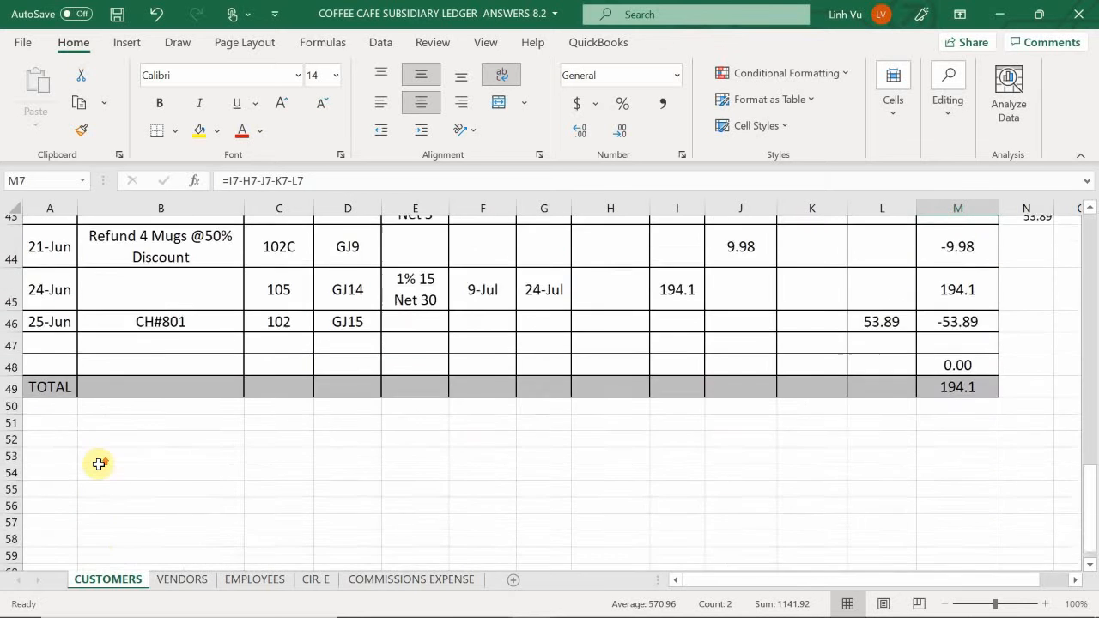
{"action": "scroll", "coordinate": [99, 464], "scroll_direction": "up", "scroll_amount": 1}
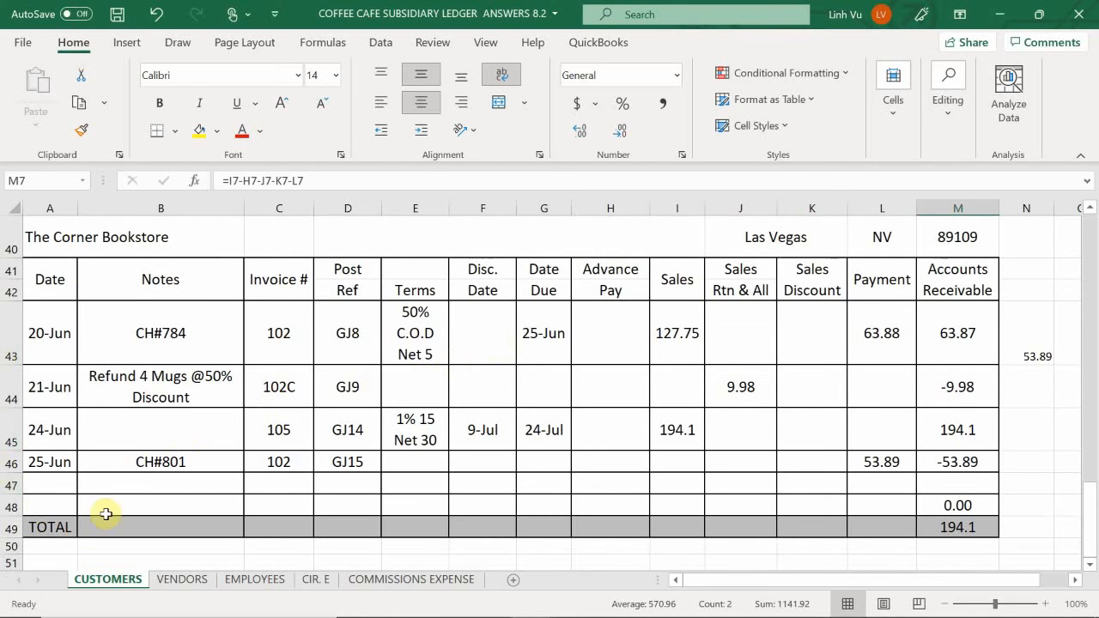
{"action": "left_click", "coordinate": [50, 489]}
{"action": "type", "text": "6/29"}
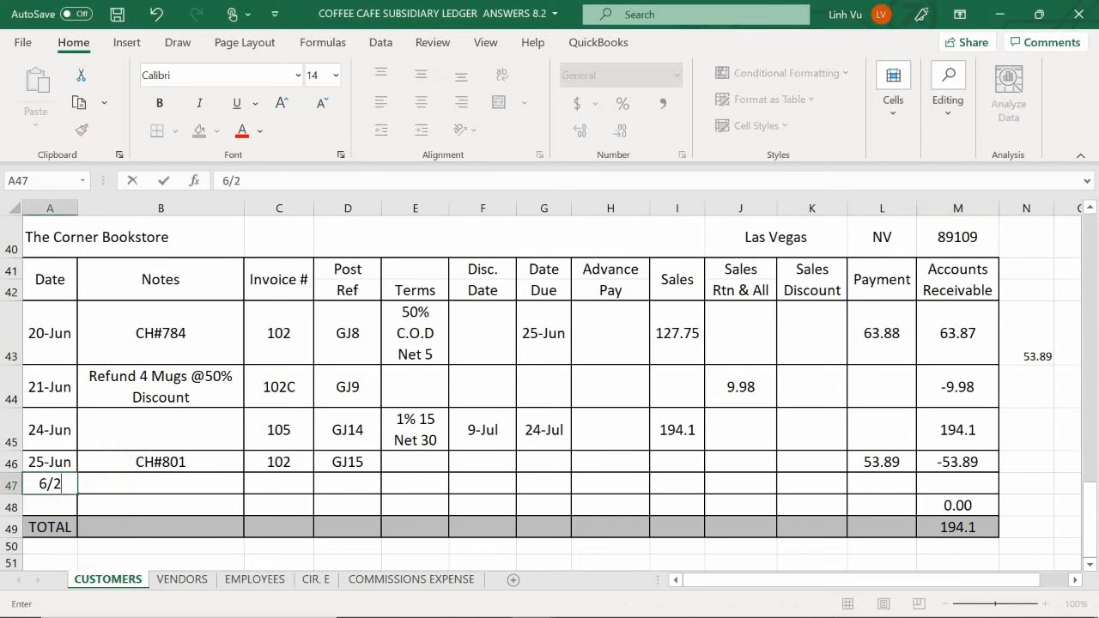
{"action": "key", "text": "Return"}
{"action": "key", "text": "Right"}
{"action": "key", "text": "Up"}
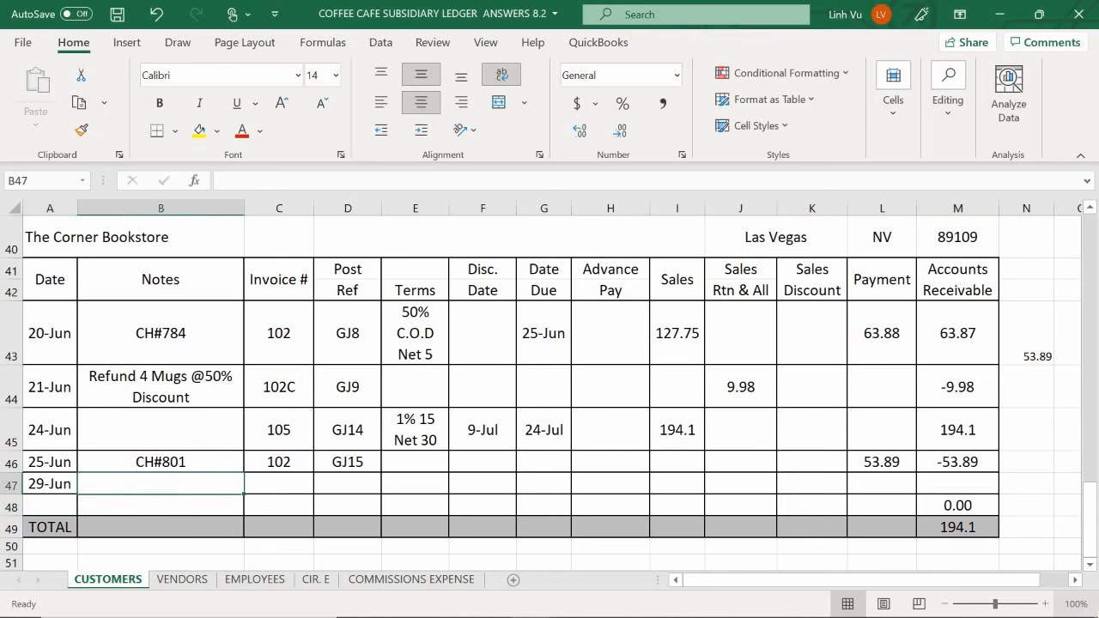
{"action": "key", "text": "Right"}
{"action": "type", "text": "1"}
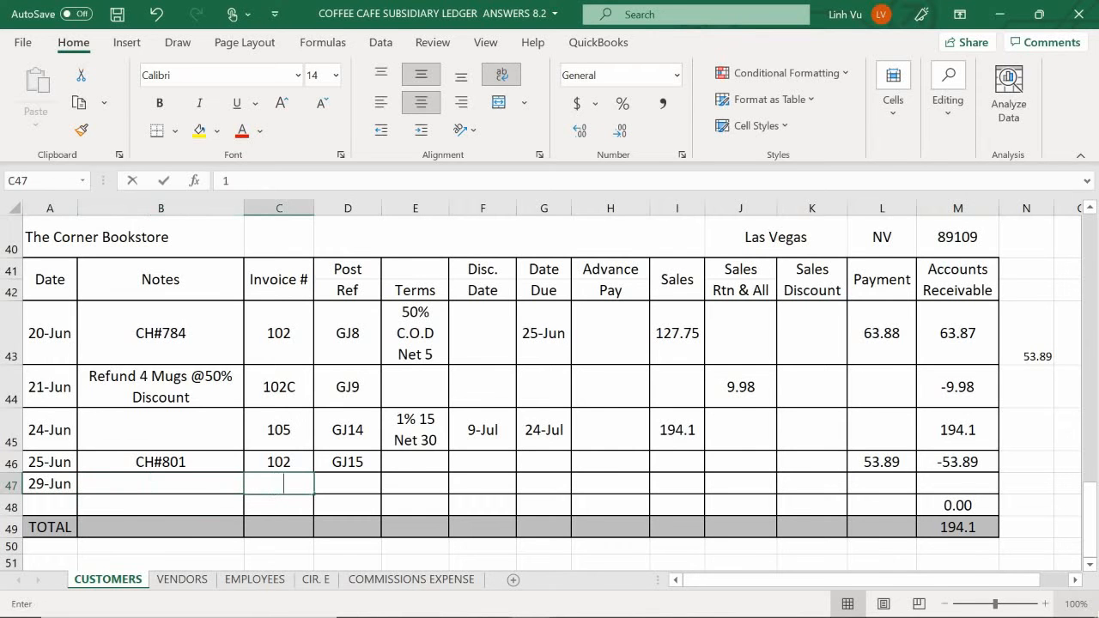
{"action": "type", "text": "09"}
{"action": "key", "text": "Tab"}
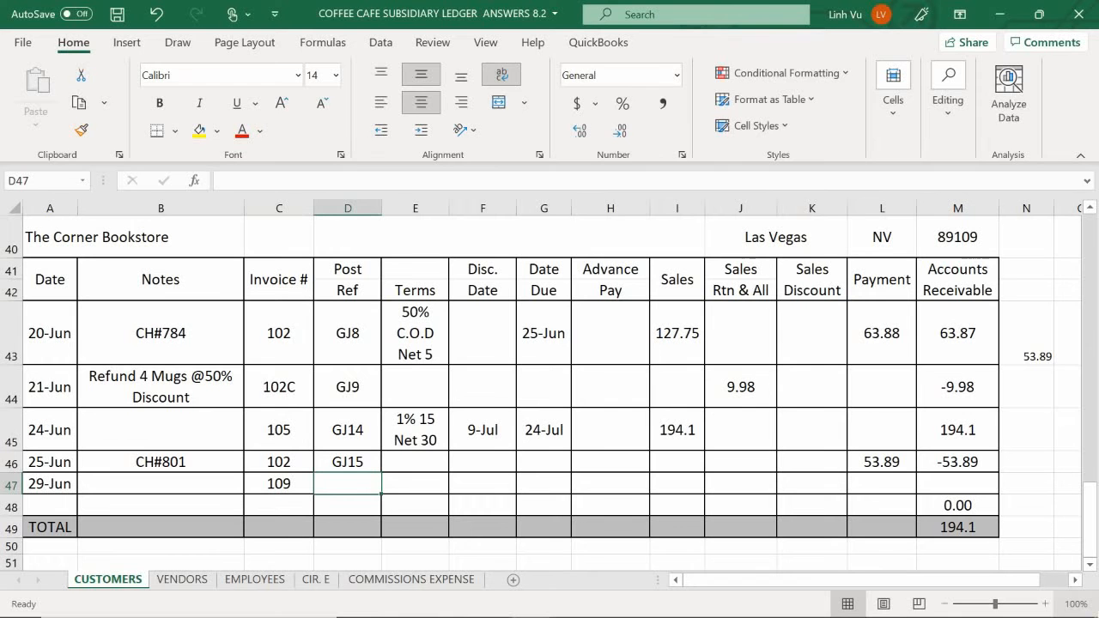
{"action": "type", "text": "F"}
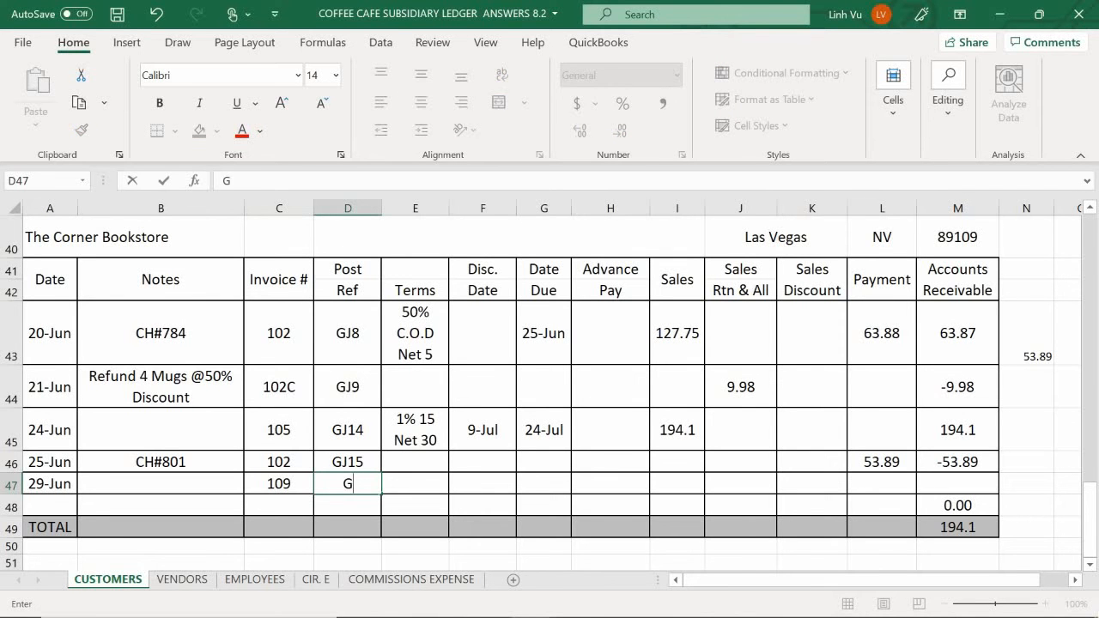
{"action": "type", "text": "J19"}
{"action": "key", "text": "Tab"}
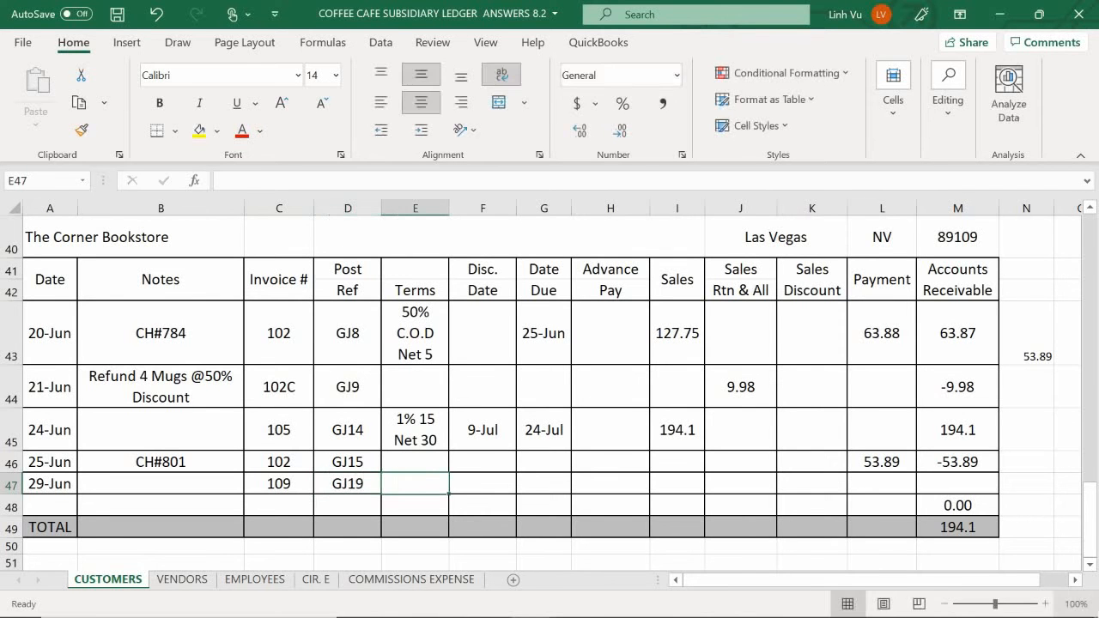
- Fill the terms in E47 with a formula referencing the 1% 15 Net 30 terms in E45
{"action": "type", "text": "="}
{"action": "key", "text": "Up"}
{"action": "key", "text": "Up"}
{"action": "key", "text": "Return"}
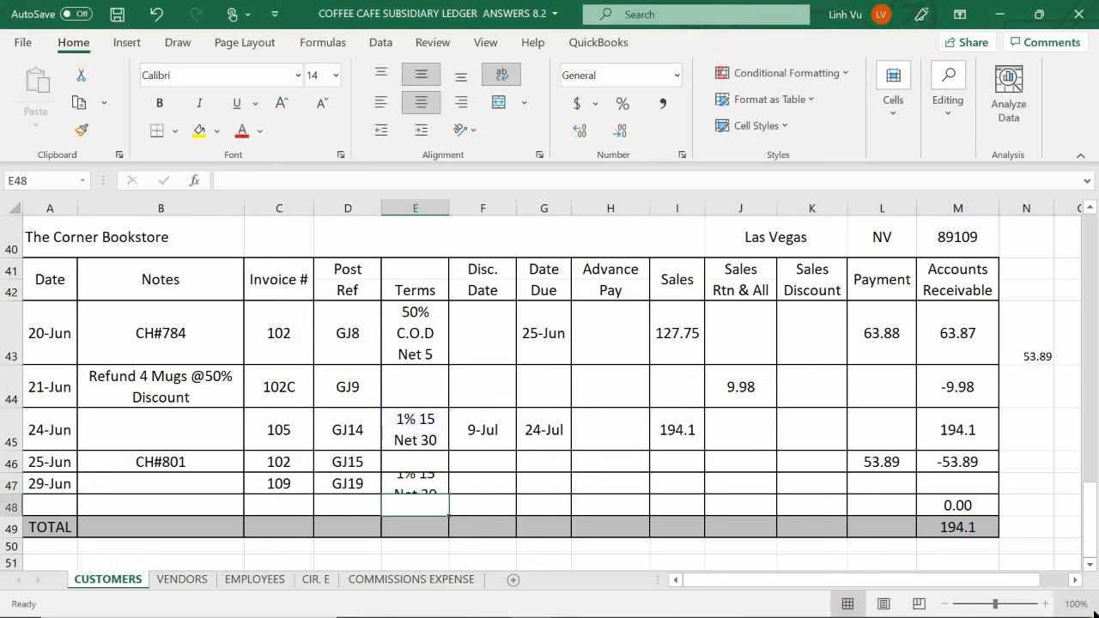
- Calculate the discount date in F47 with the formula =A47+15
{"action": "left_click", "coordinate": [483, 483]}
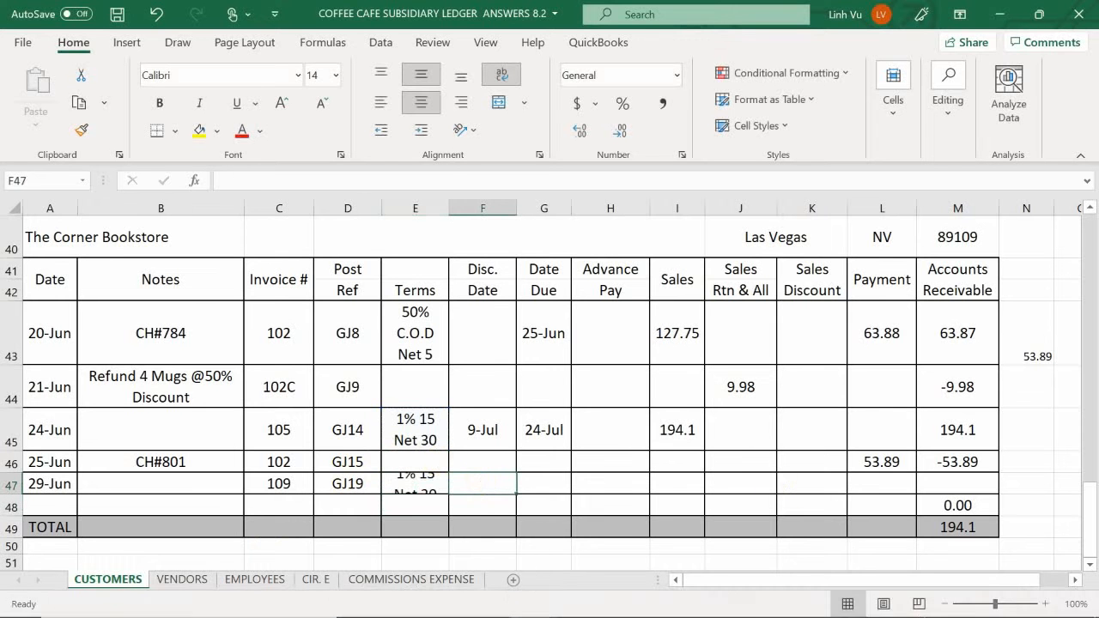
{"action": "type", "text": "="}
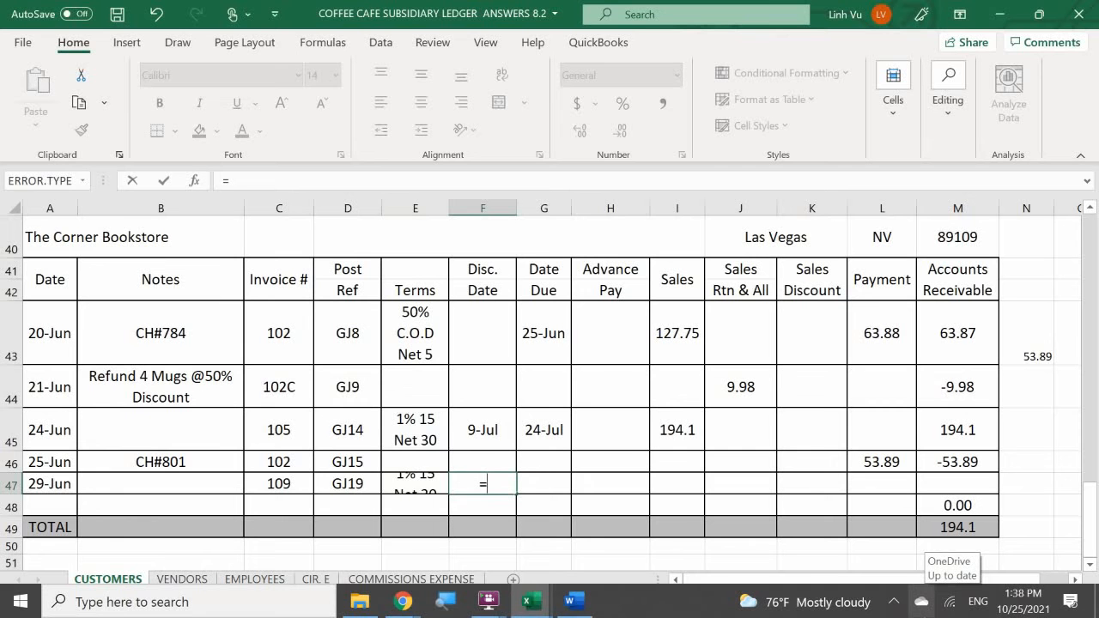
{"action": "key", "text": "Left"}
{"action": "key", "text": "Left"}
{"action": "key", "text": "Left"}
{"action": "key", "text": "Left"}
{"action": "key", "text": "Left"}
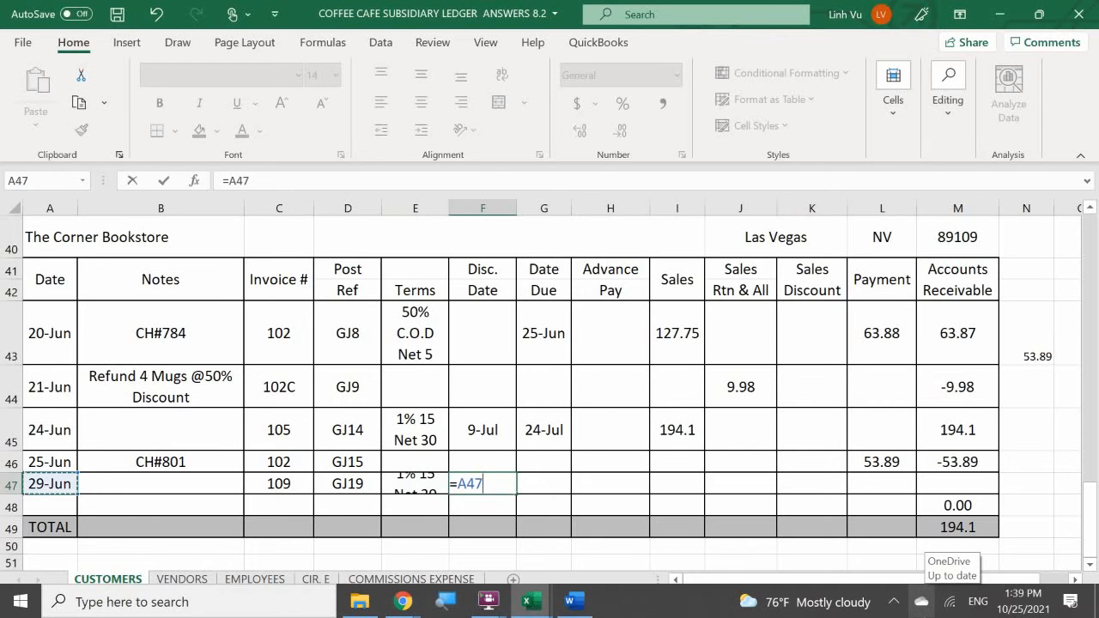
{"action": "type", "text": "+15"}
{"action": "key", "text": "Tab"}
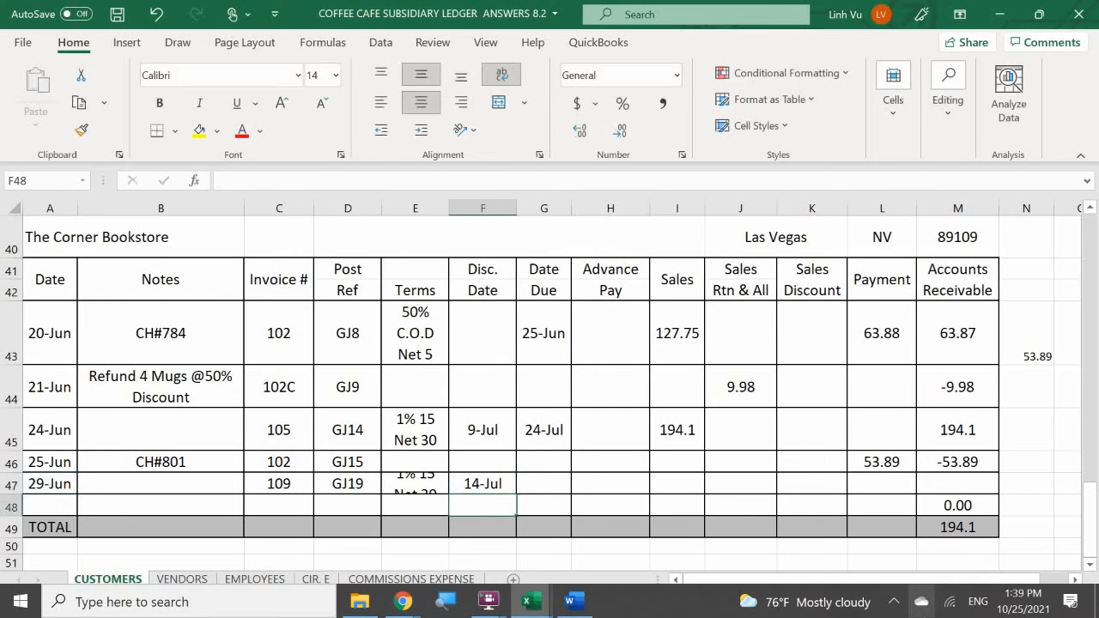
- Calculate the due date in G47 with the formula =A47+30
{"action": "type", "text": "="}
{"action": "key", "text": "Left"}
{"action": "key", "text": "Left"}
{"action": "key", "text": "Left"}
{"action": "key", "text": "Left"}
{"action": "key", "text": "Left"}
{"action": "key", "text": "Left"}
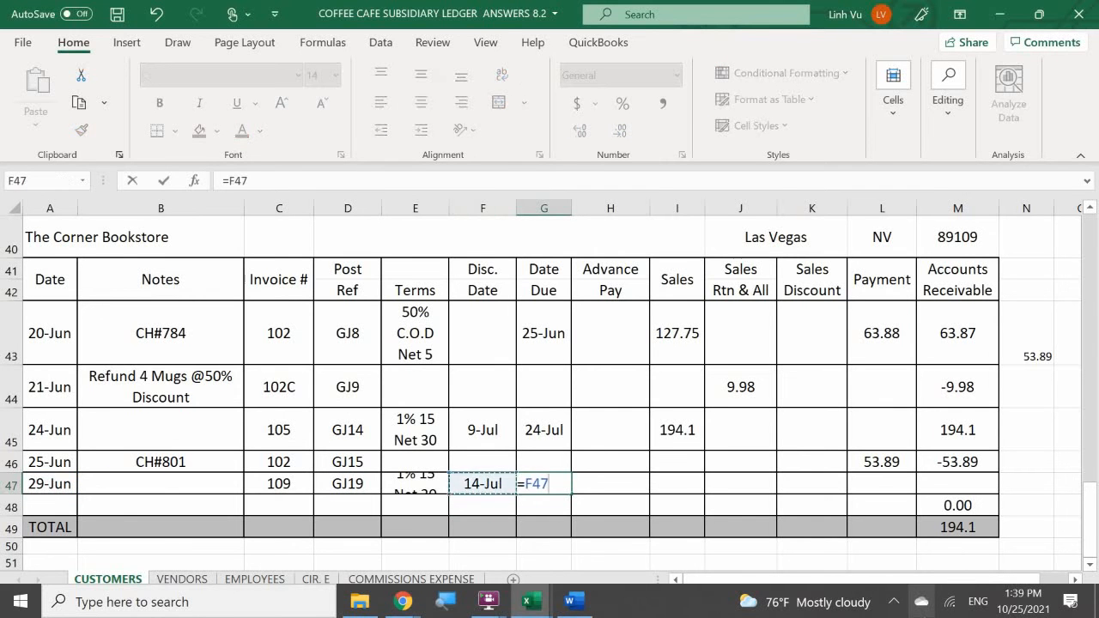
{"action": "type", "text": "+"}
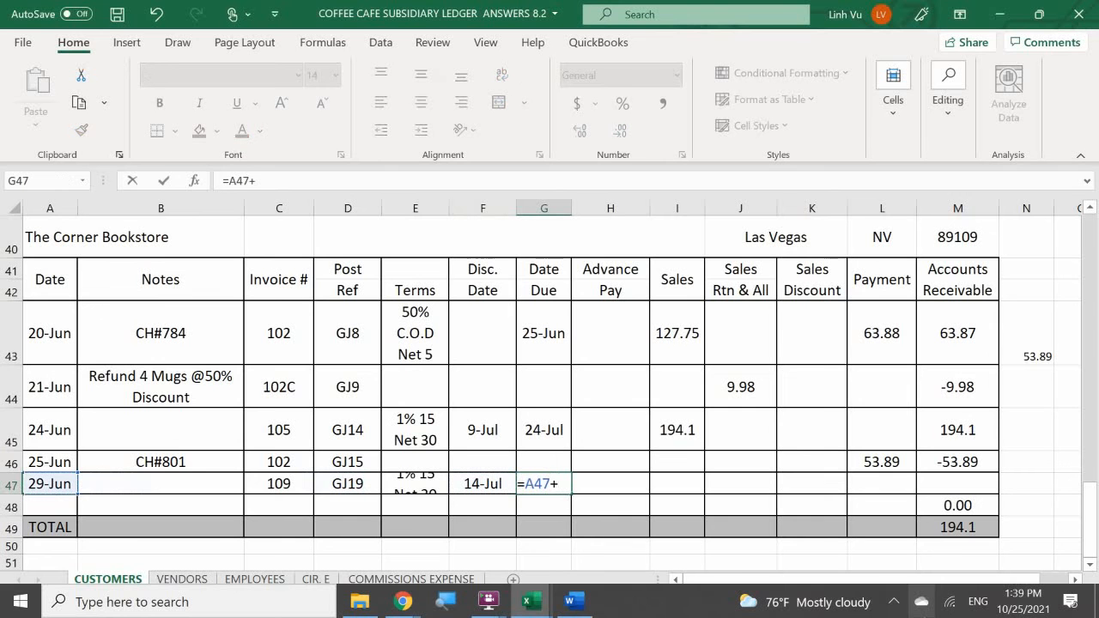
{"action": "type", "text": "30"}
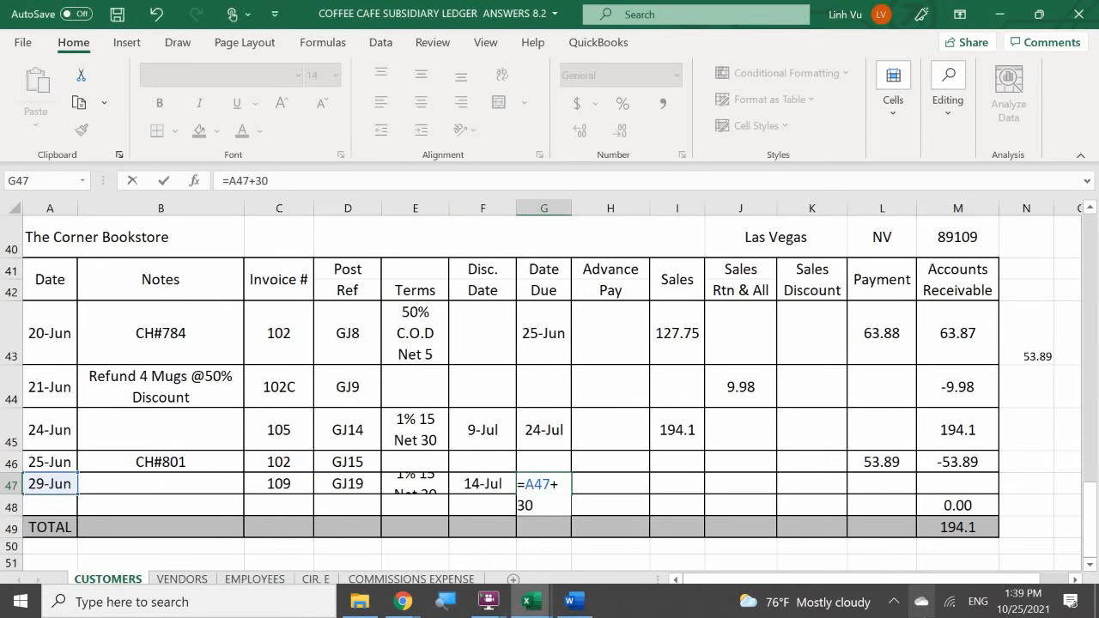
{"action": "key", "text": "Return"}
{"action": "key", "text": "Right"}
{"action": "key", "text": "Up"}
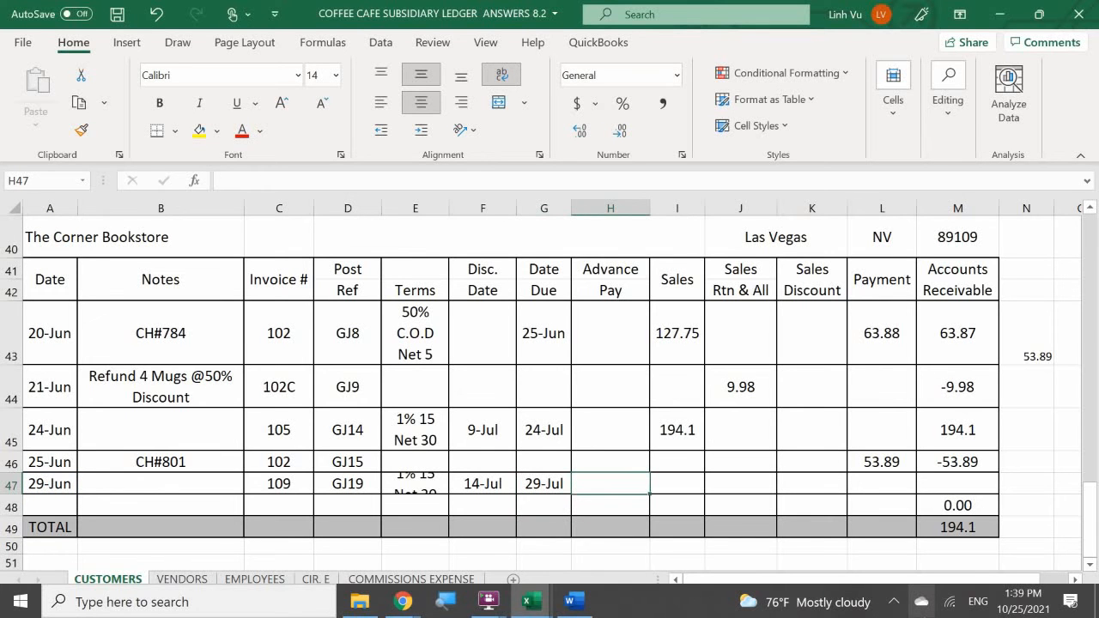
- Enter the sales amount 218.81 in I47
{"action": "key", "text": "Right"}
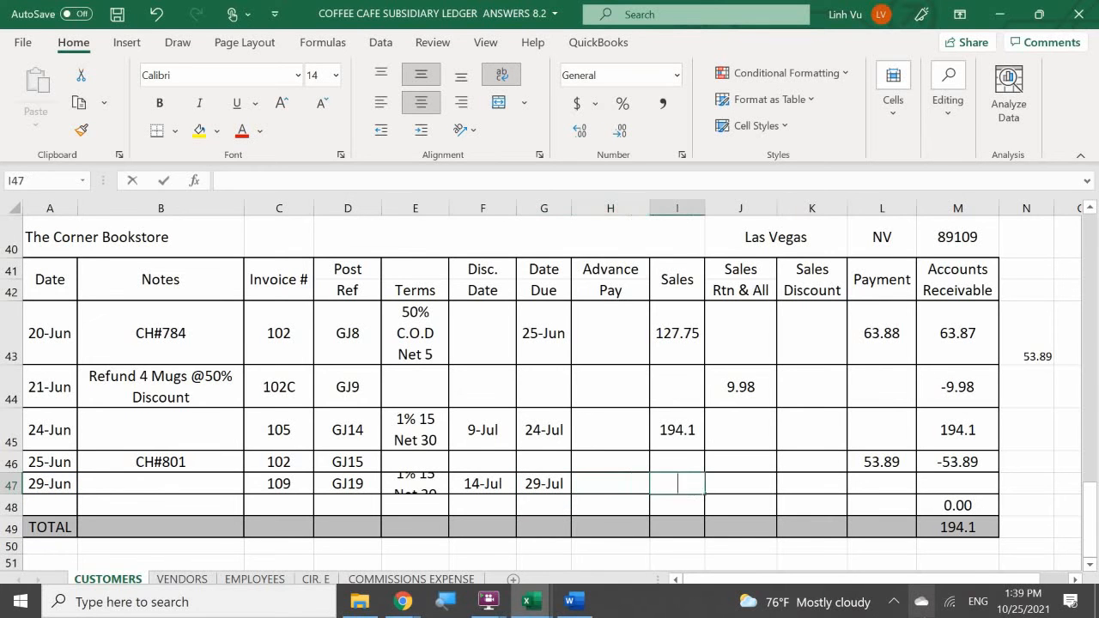
{"action": "type", "text": "218.81"}
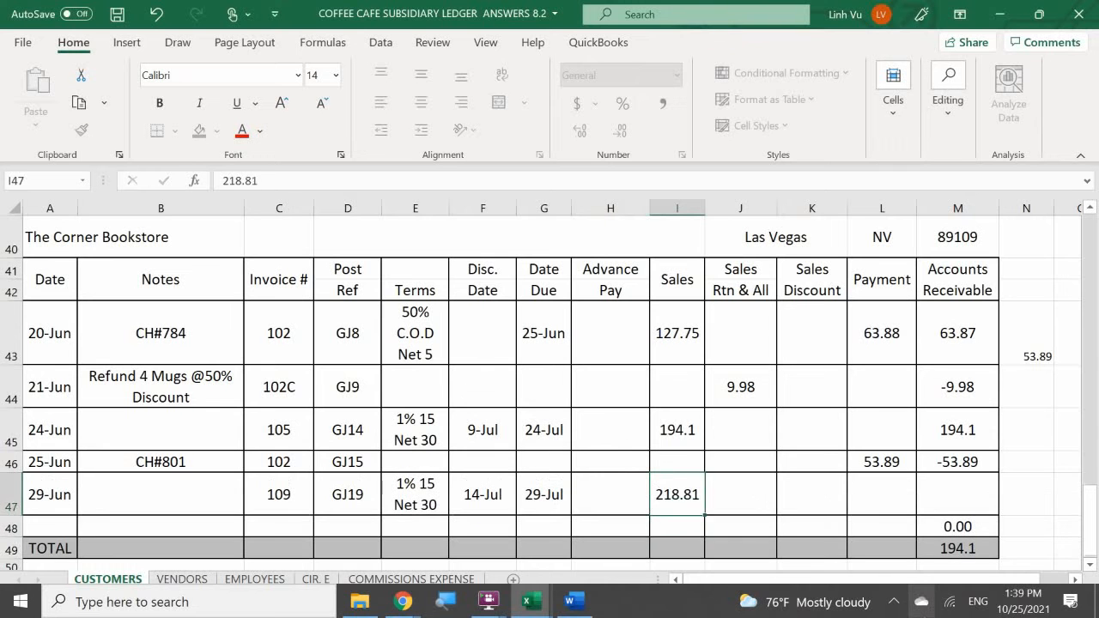
{"action": "key", "text": "Return"}
{"action": "key", "text": "Right"}
{"action": "key", "text": "Up"}
{"action": "key", "text": "Right"}
{"action": "key", "text": "Right"}
{"action": "key", "text": "Right"}
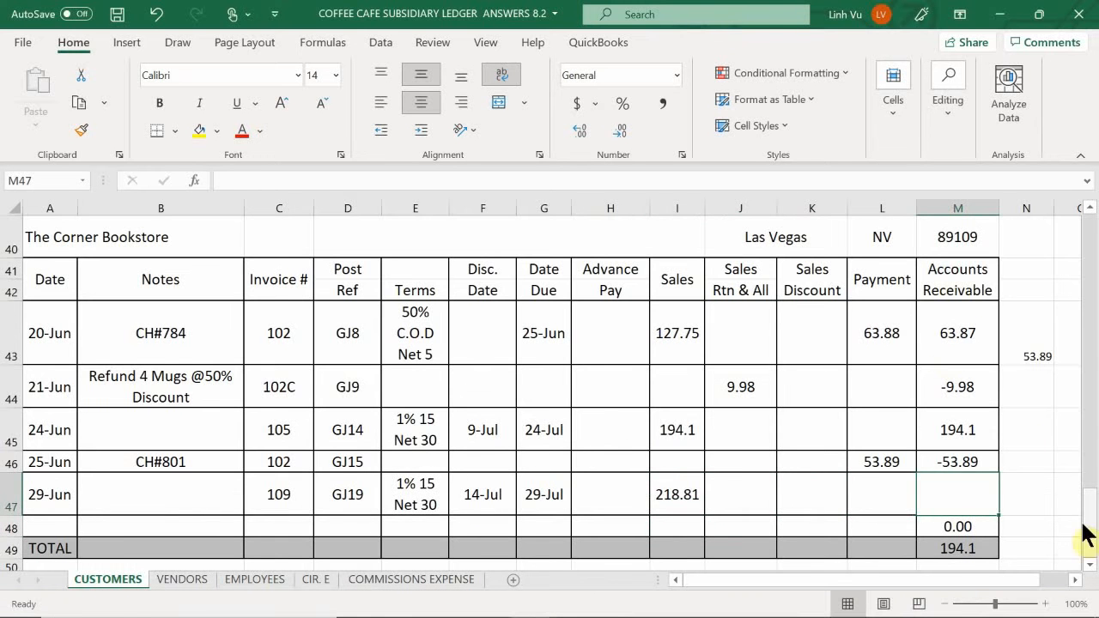
{"action": "left_click", "coordinate": [974, 462]}
{"action": "left_click_drag", "start_coordinate": [999, 472], "coordinate": [1007, 501]}
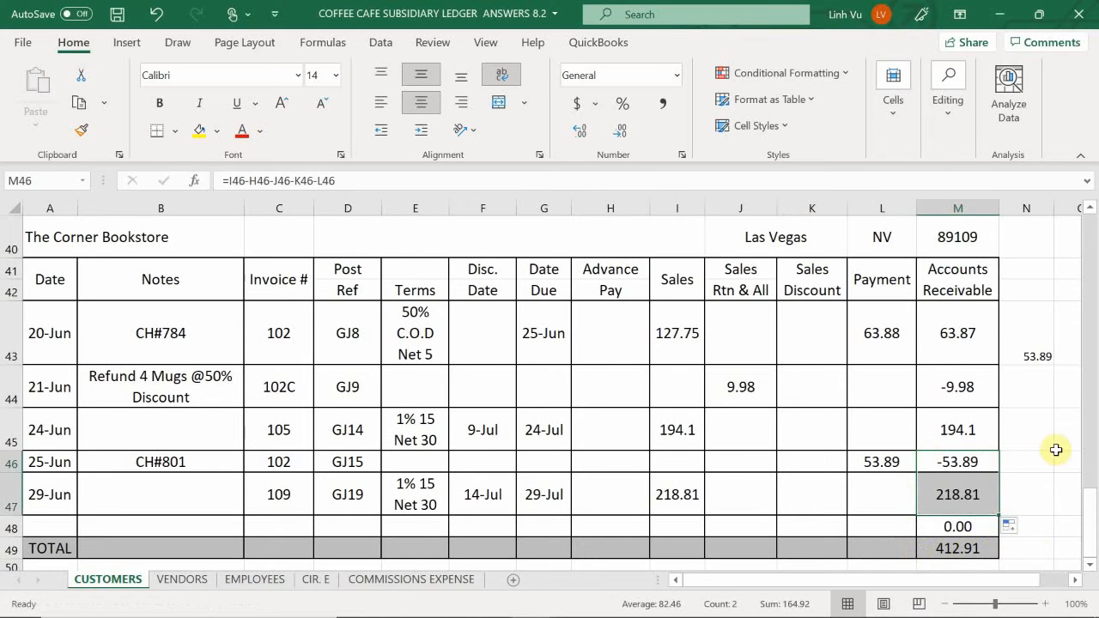
{"action": "left_click", "coordinate": [1057, 446]}
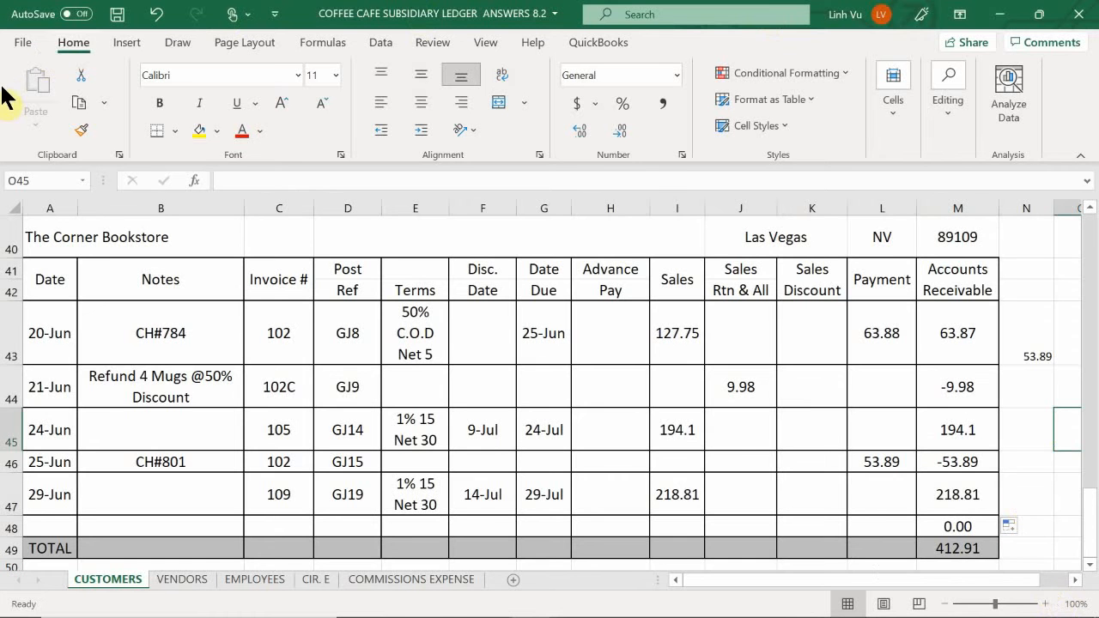
- On the Commissions Expense sheet, enter the date 6/29 in A13 and invoice number 109 in C13 for The Corner Bookstore's sale
{"action": "left_click", "coordinate": [376, 584]}
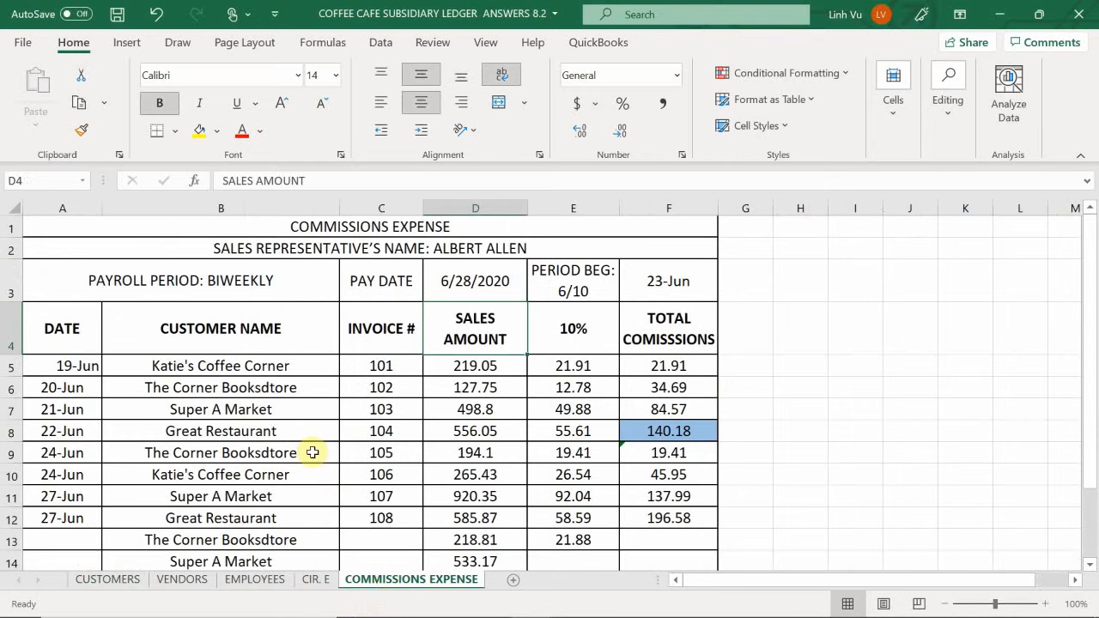
{"action": "scroll", "coordinate": [135, 478], "scroll_direction": "down", "scroll_amount": 1}
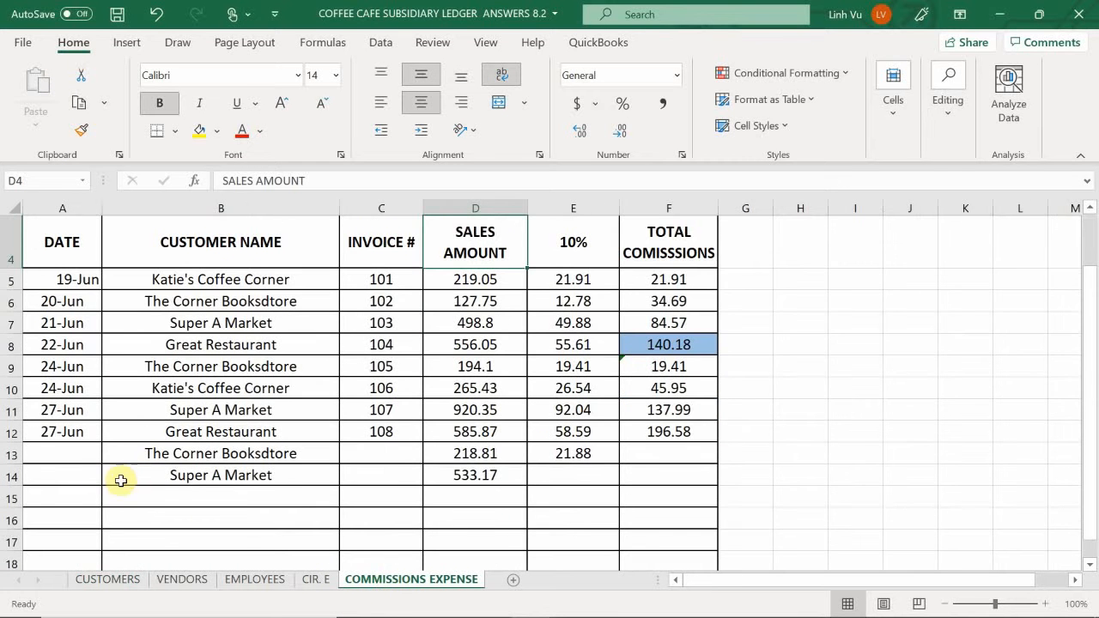
{"action": "left_click", "coordinate": [75, 454]}
{"action": "type", "text": "6/2"}
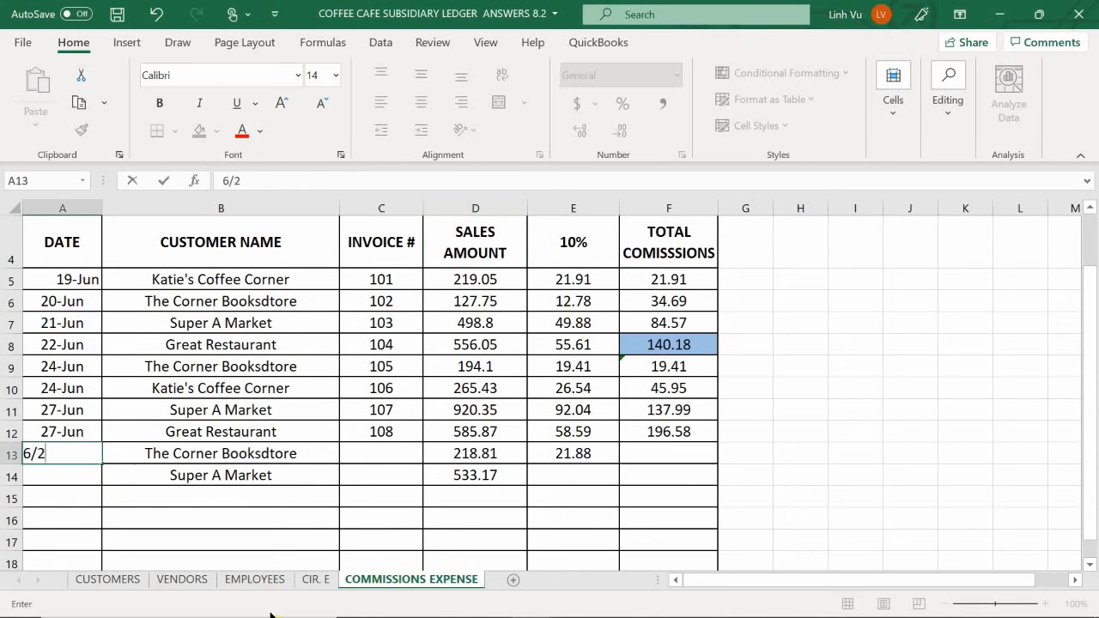
{"action": "type", "text": "9"}
{"action": "key", "text": "Return"}
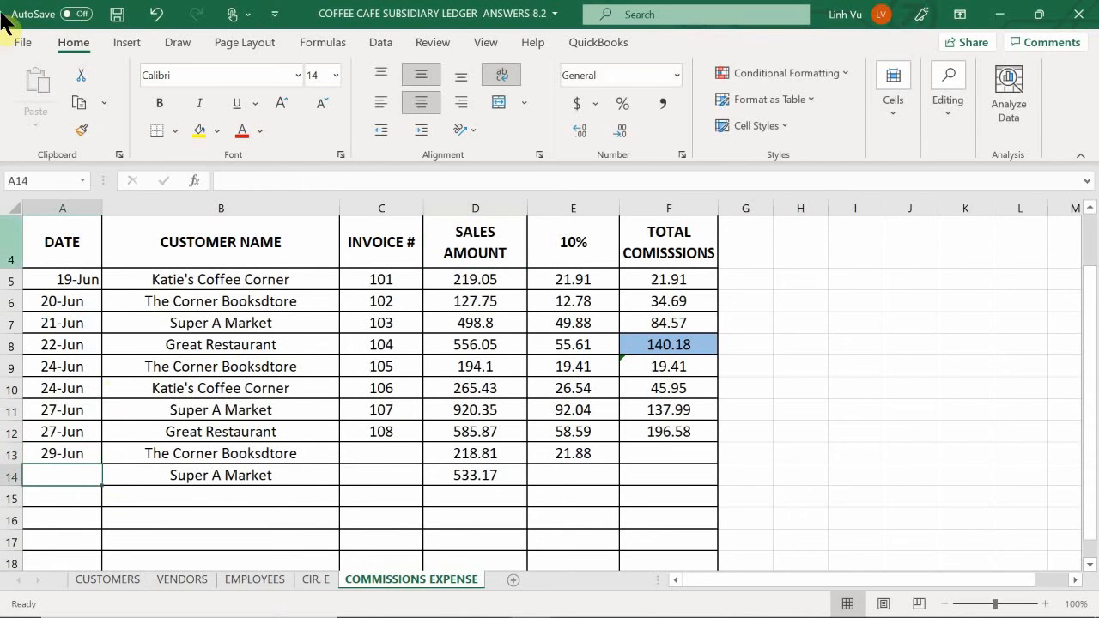
{"action": "left_click", "coordinate": [379, 454]}
{"action": "type", "text": "109"}
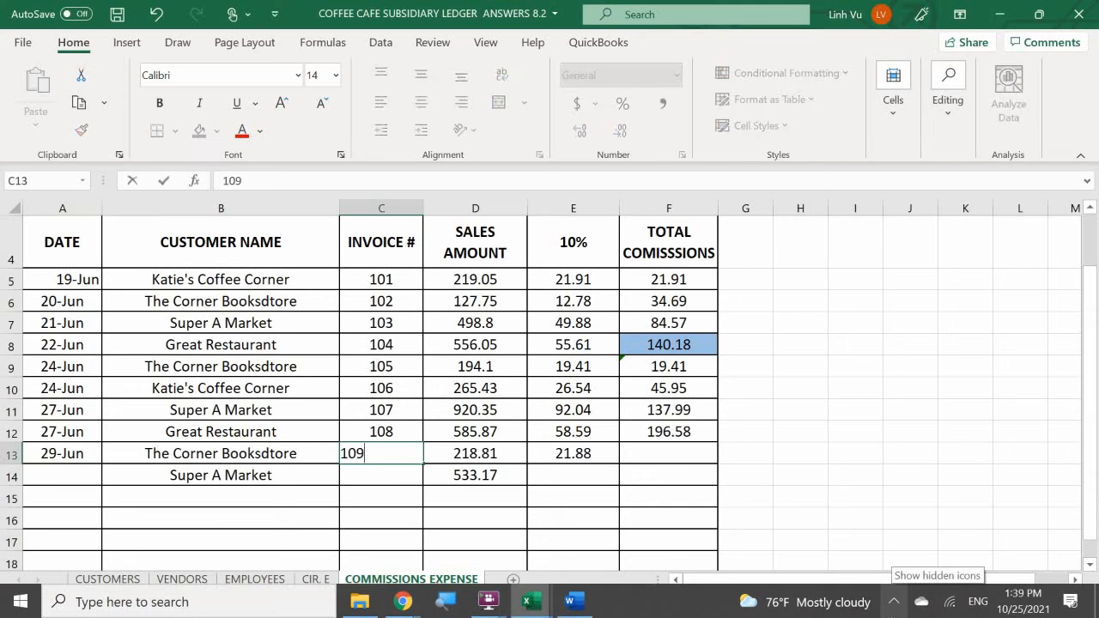
{"action": "key", "text": "Return"}
- Calculate the total commissions in F13 with the formula =F12+E13
{"action": "key", "text": "Right"}
{"action": "key", "text": "Up"}
{"action": "key", "text": "Right"}
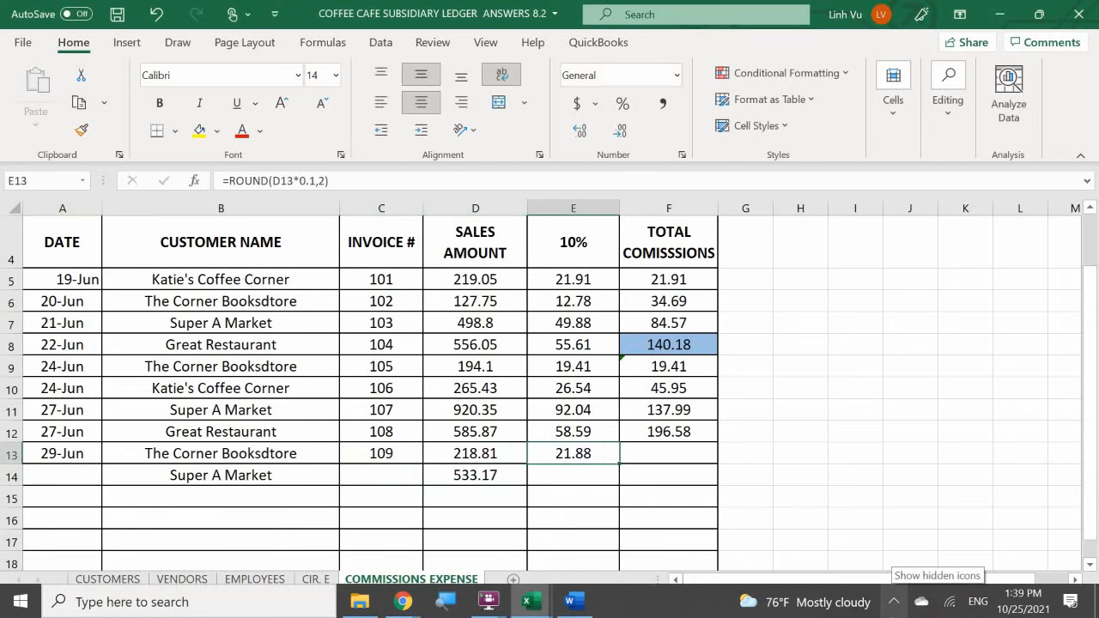
{"action": "key", "text": "Right"}
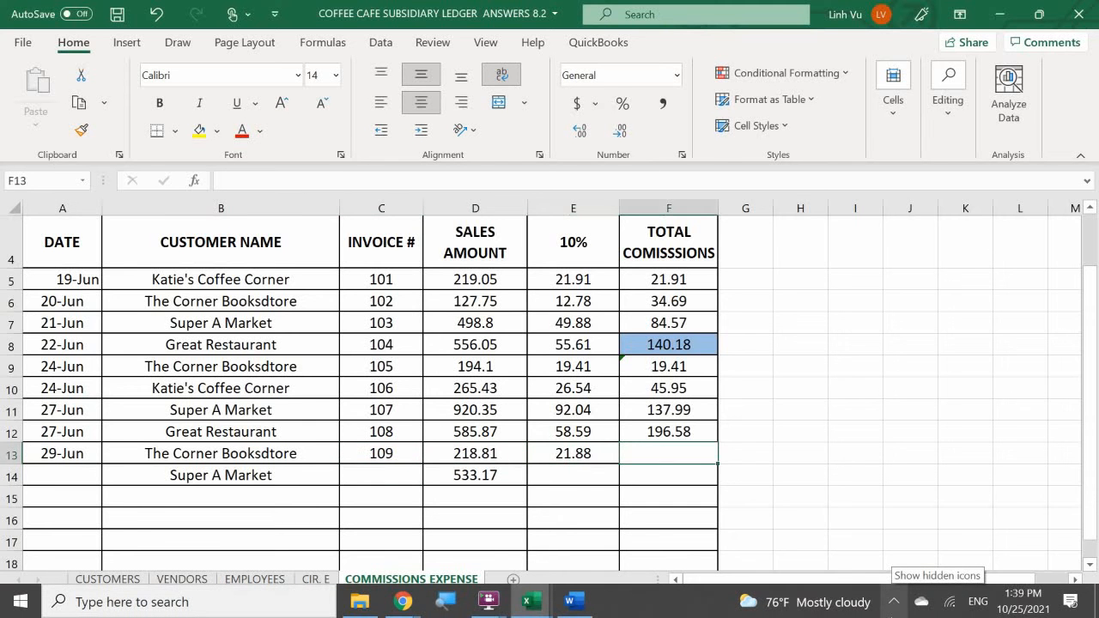
{"action": "type", "text": "="}
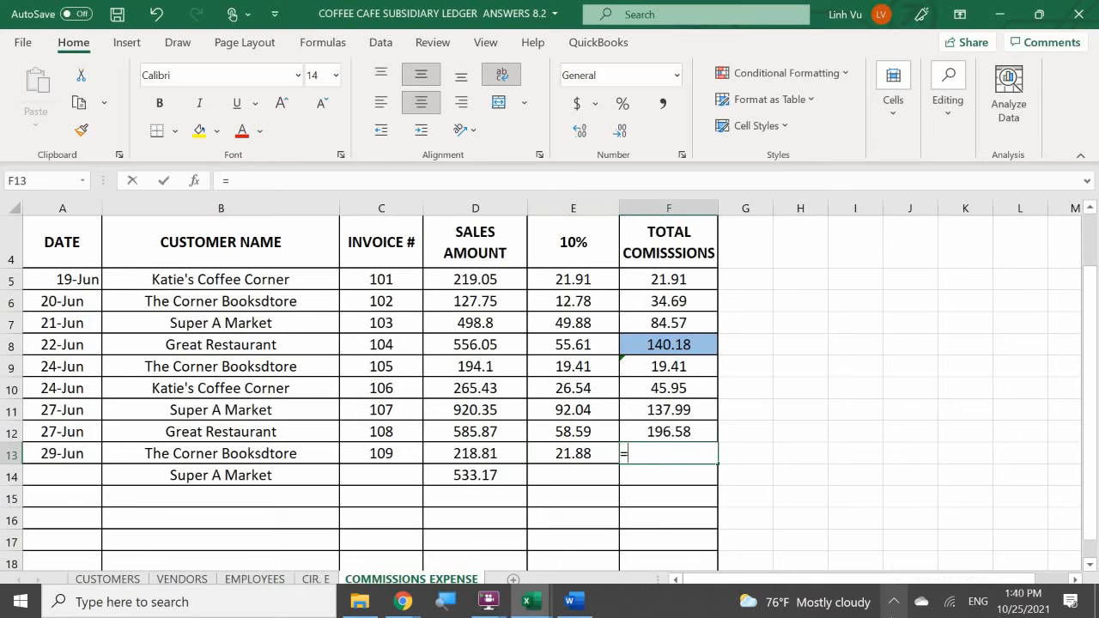
{"action": "key", "text": "Up"}
{"action": "type", "text": "+"}
{"action": "key", "text": "Left"}
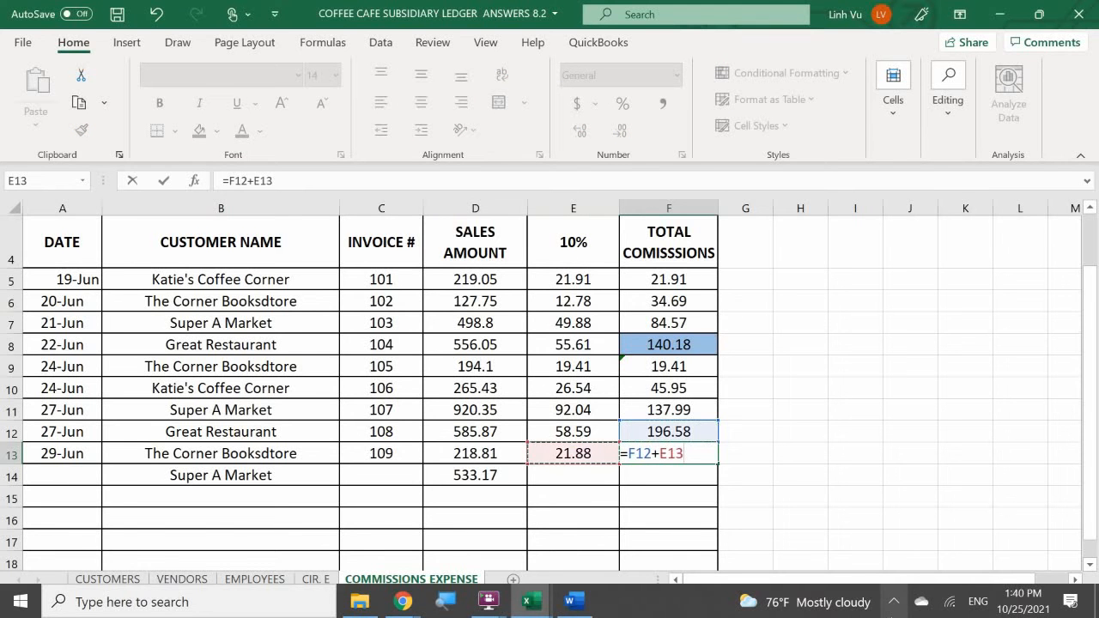
{"action": "key", "text": "Return"}
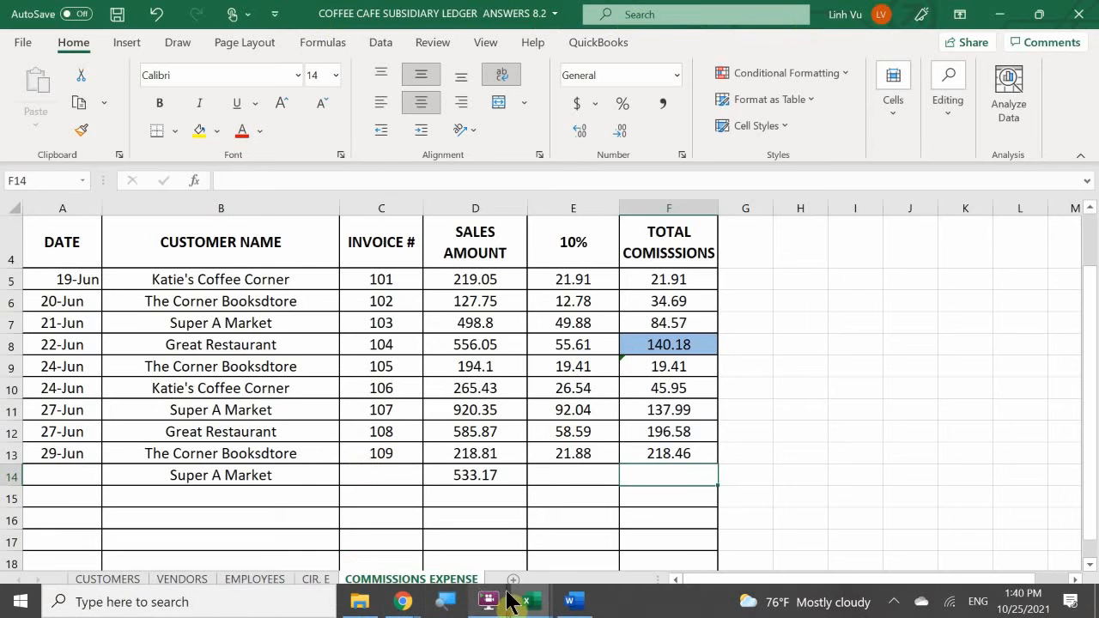
- Switch to the COFFEE CAFE INVENTORY workbook's REG COFFEE sheet and enter the date 6/29 in A31
{"action": "mouse_move", "coordinate": [525, 604]}
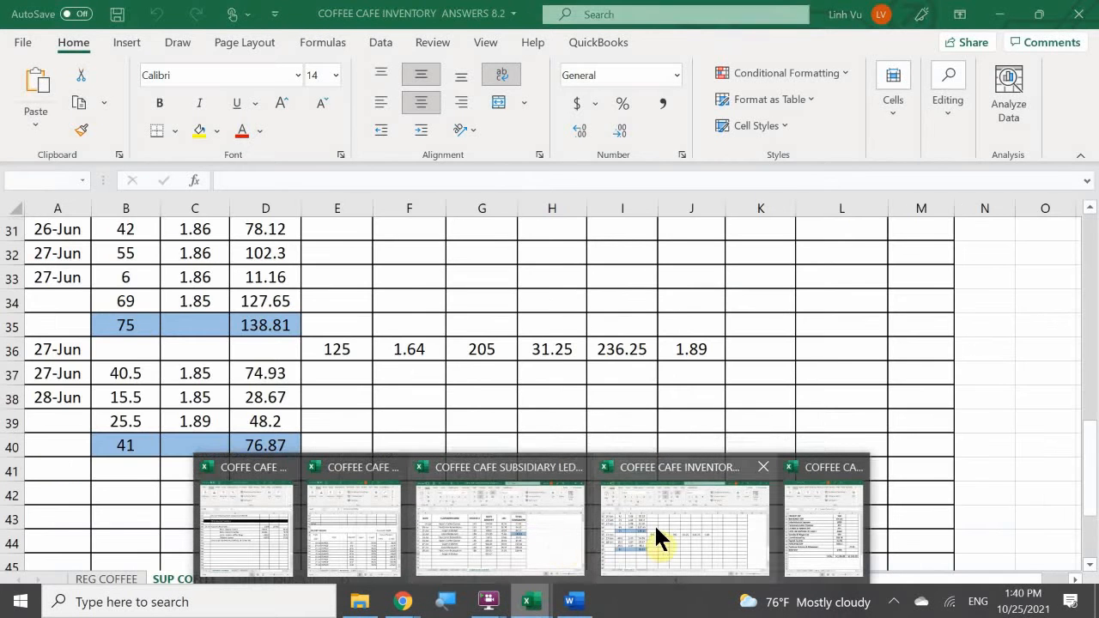
{"action": "left_click", "coordinate": [654, 533]}
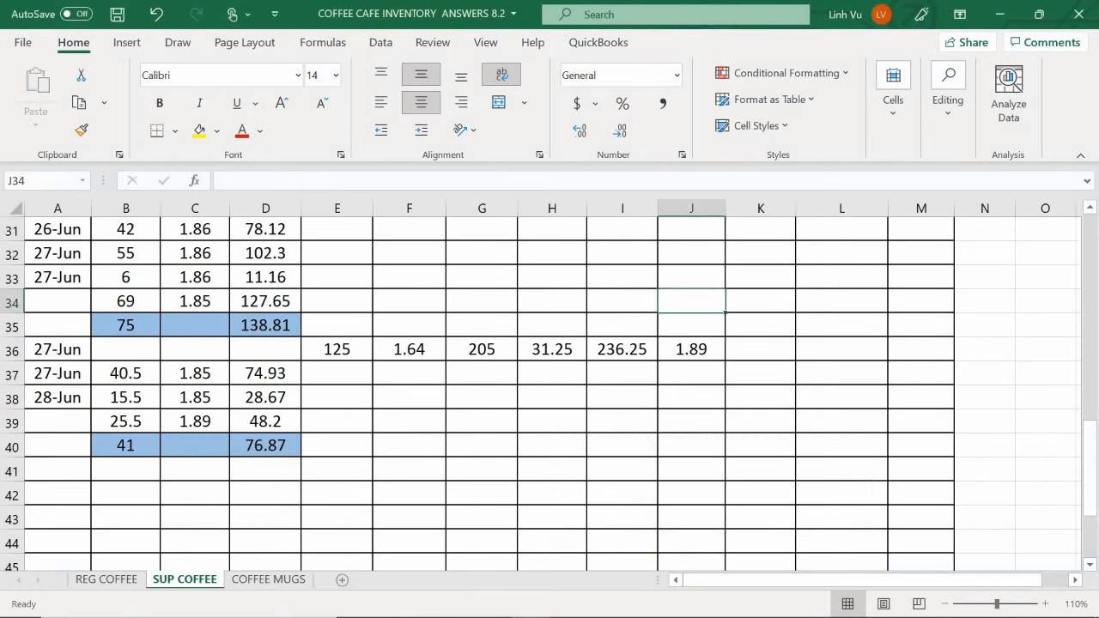
{"action": "left_click", "coordinate": [83, 581]}
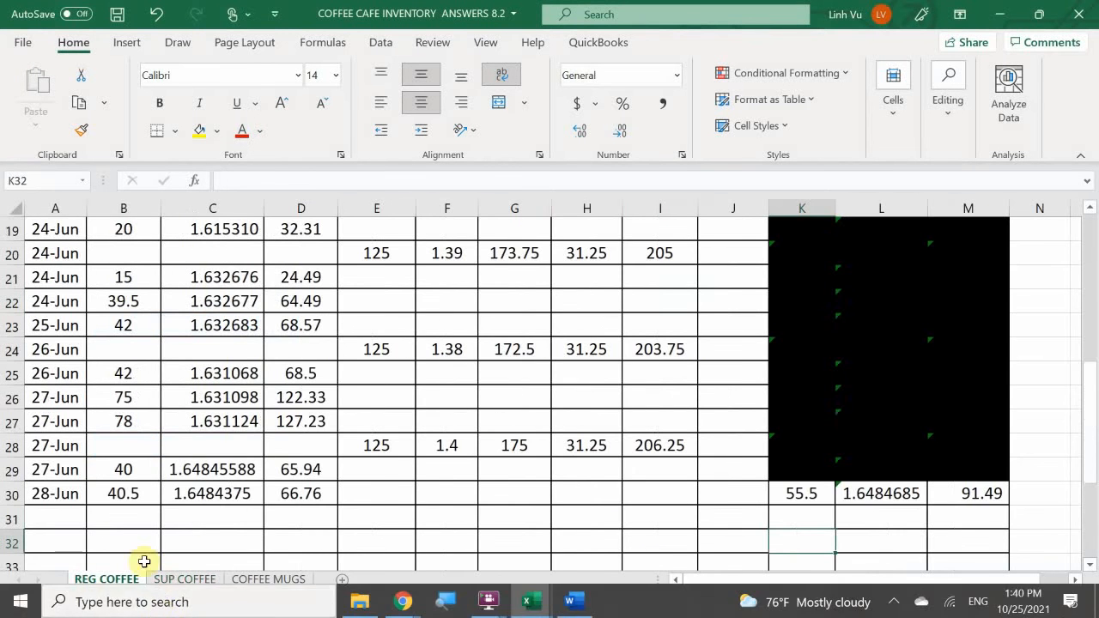
{"action": "left_click", "coordinate": [54, 516]}
{"action": "scroll", "coordinate": [56, 515], "scroll_direction": "down", "scroll_amount": 1}
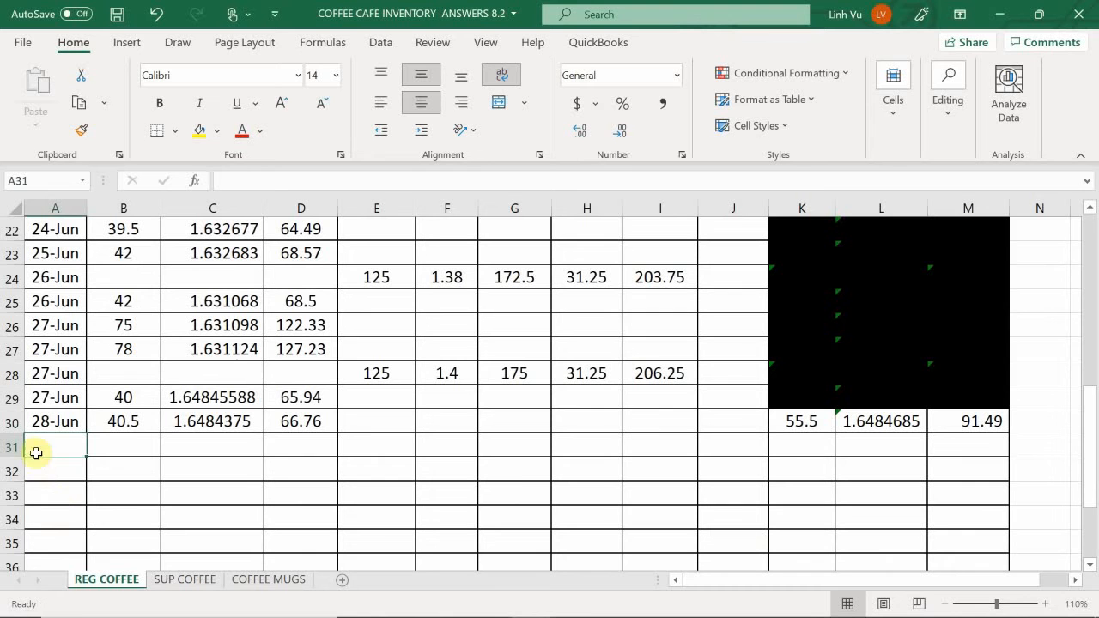
{"action": "type", "text": "6/"}
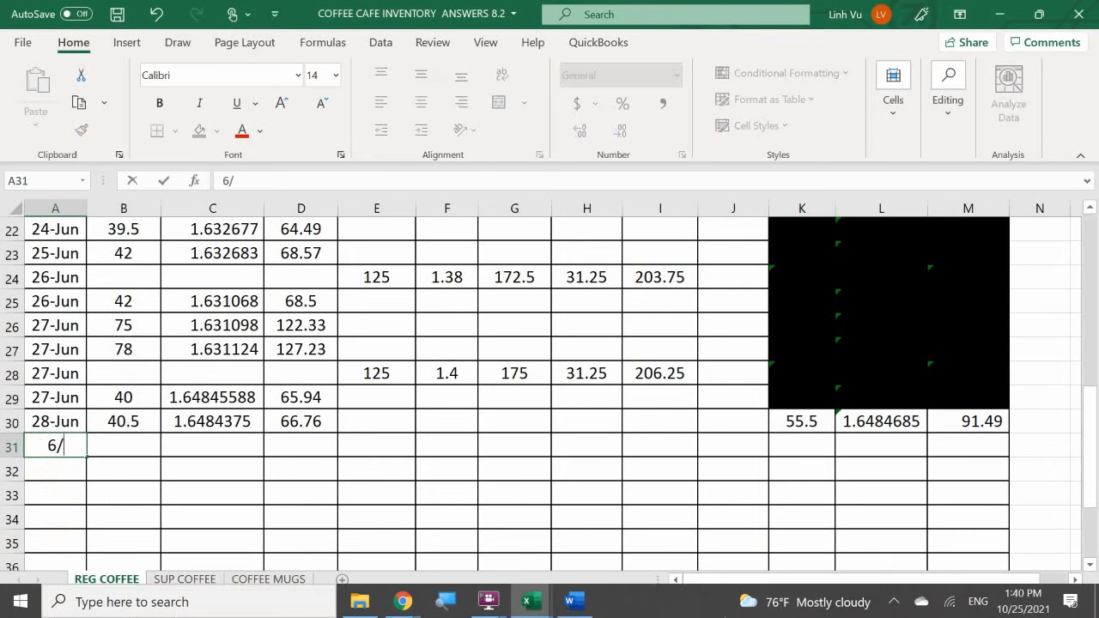
{"action": "type", "text": "28"}
{"action": "key", "text": "BackSpace"}
{"action": "key", "text": "BackSpace"}
{"action": "type", "text": "29"}
{"action": "key", "text": "Return"}
- Enter the quantity 21 in B31 of the REG COFFEE sheet
{"action": "left_click", "coordinate": [123, 446]}
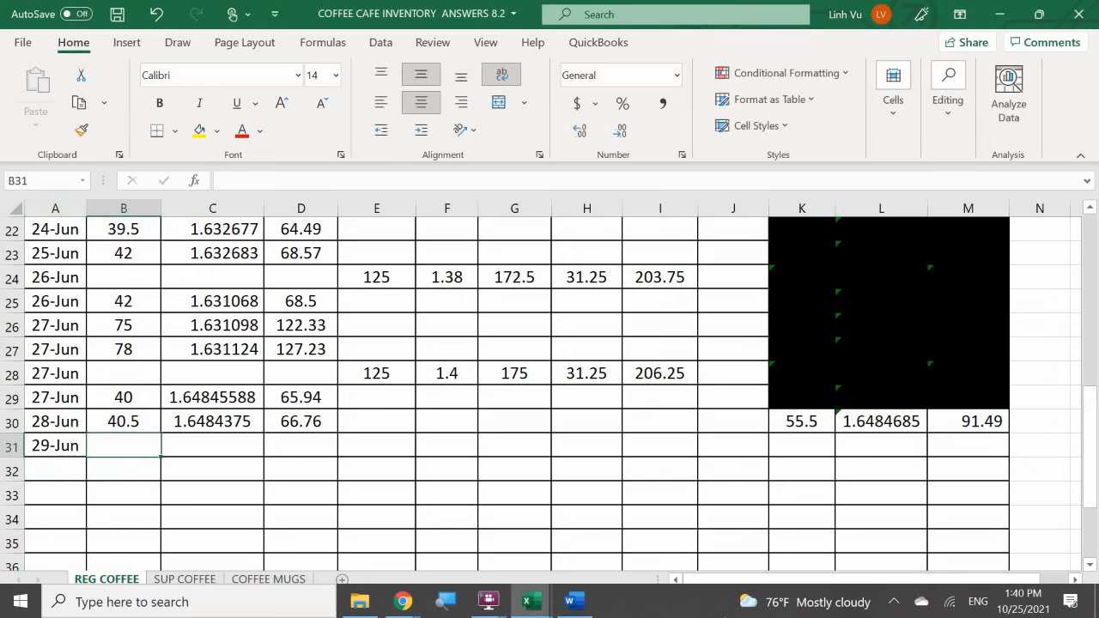
{"action": "type", "text": "21"}
{"action": "key", "text": "Return"}
- Link the 29 June unit cost in C31 to the previous balance's unit cost with the formula =L30
{"action": "left_click", "coordinate": [212, 446]}
{"action": "type", "text": "="}
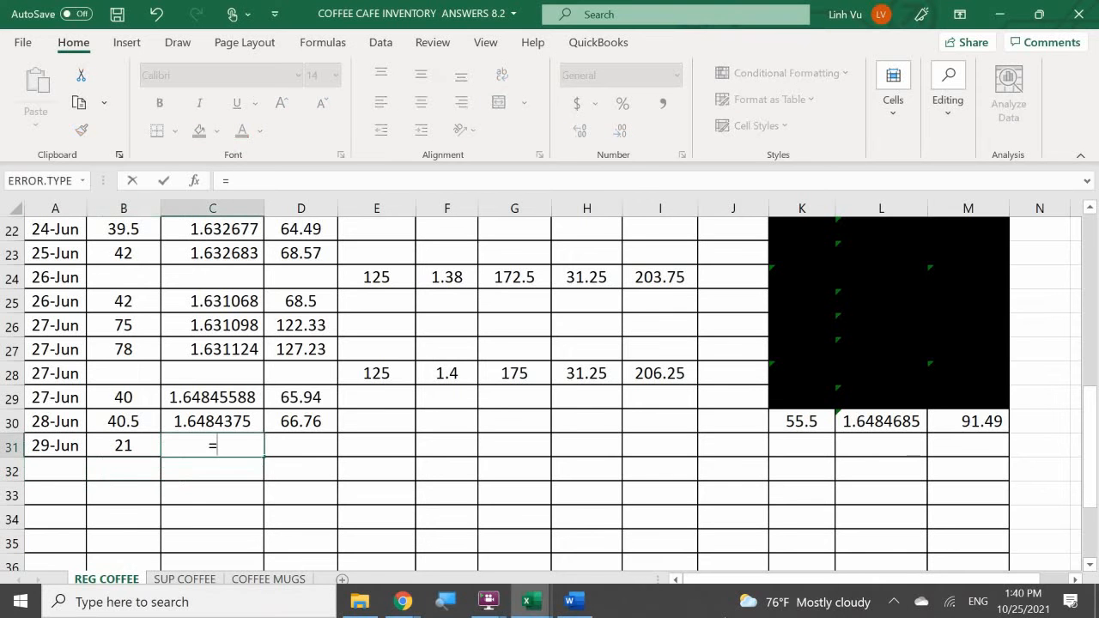
{"action": "left_click", "coordinate": [858, 421]}
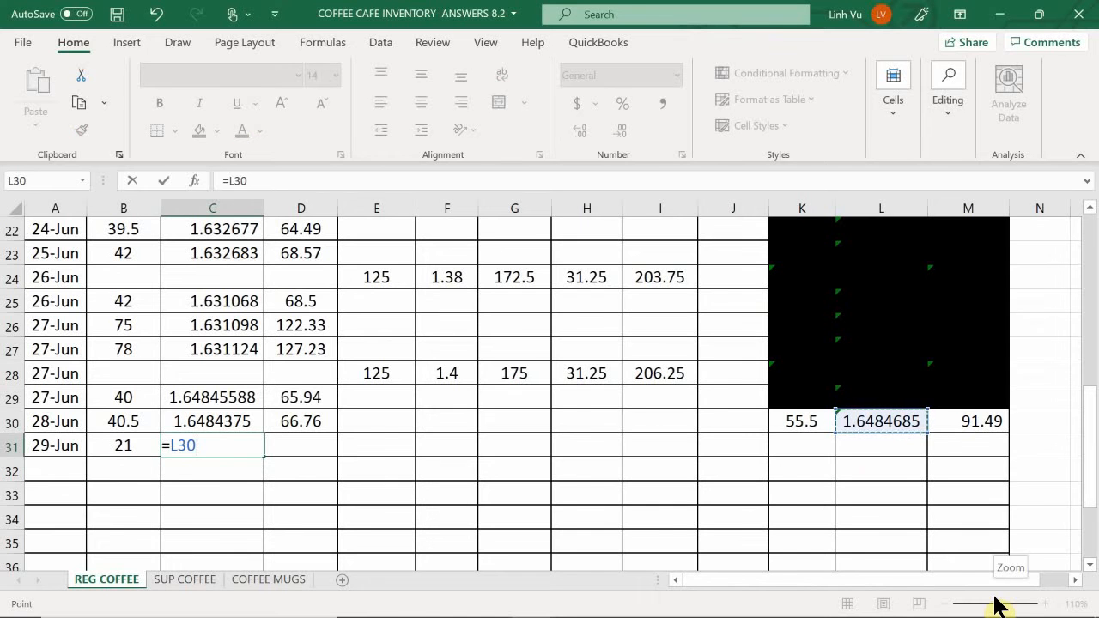
{"action": "key", "text": "BackSpace"}
{"action": "key", "text": "BackSpace"}
{"action": "key", "text": "BackSpace"}
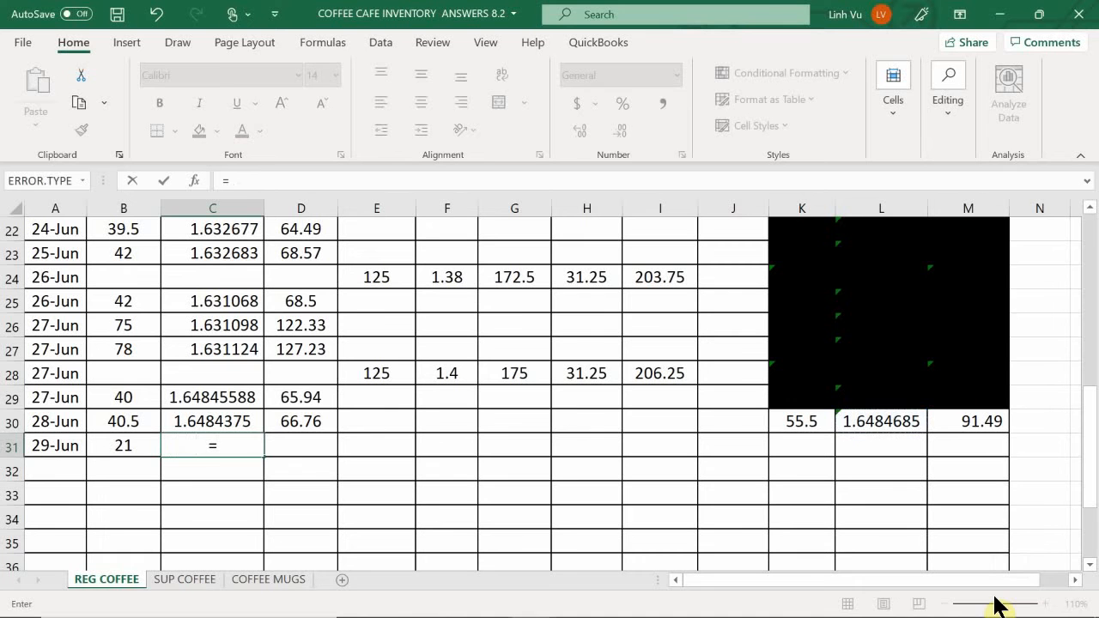
{"action": "left_click", "coordinate": [868, 421]}
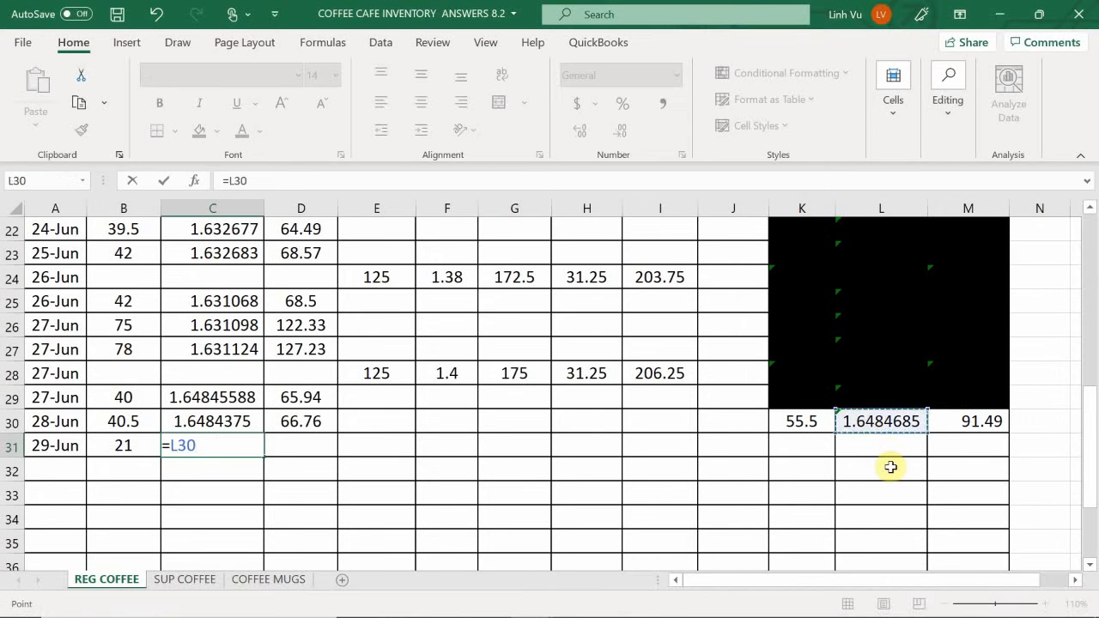
{"action": "key", "text": "Return"}
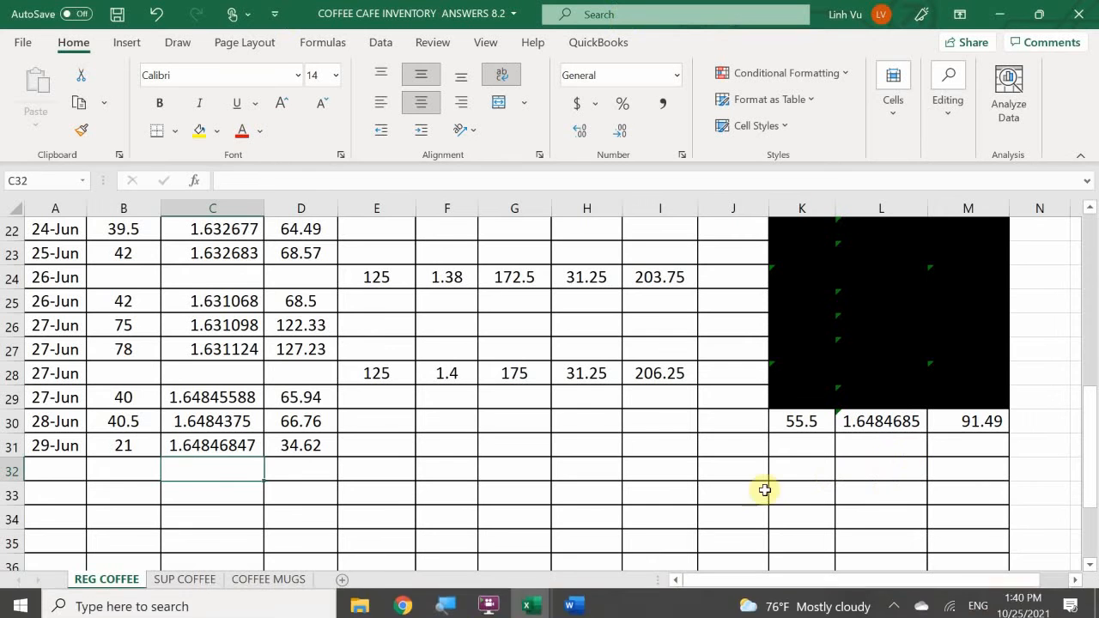
- Calculate the remaining regular coffee quantity in K31 with the formula =K30-B31
{"action": "left_click", "coordinate": [799, 449]}
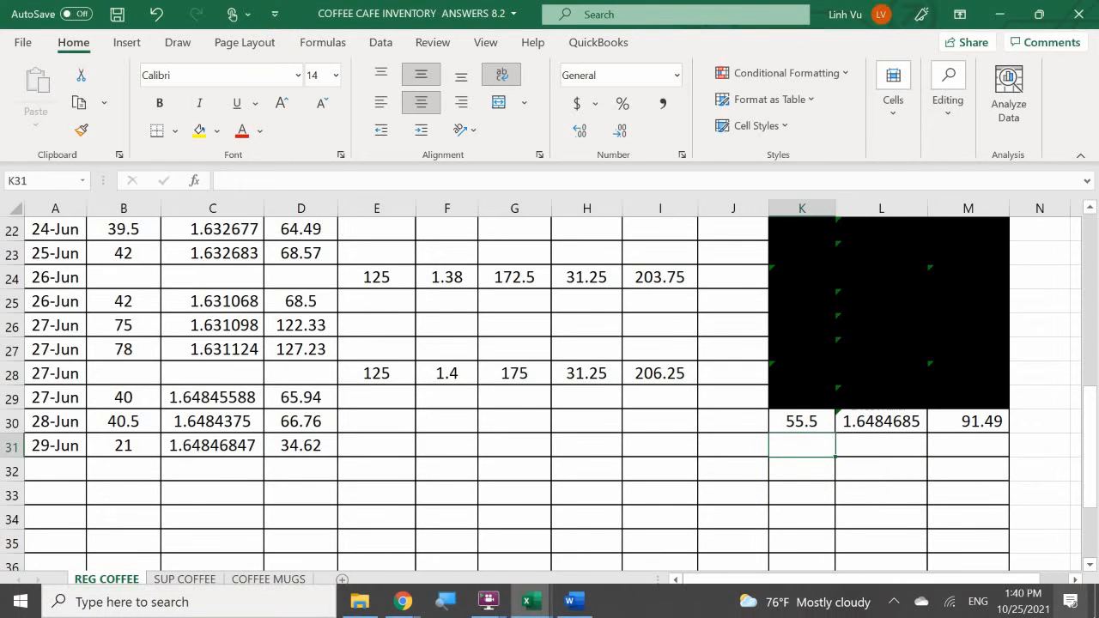
{"action": "type", "text": "="}
{"action": "key", "text": "Up"}
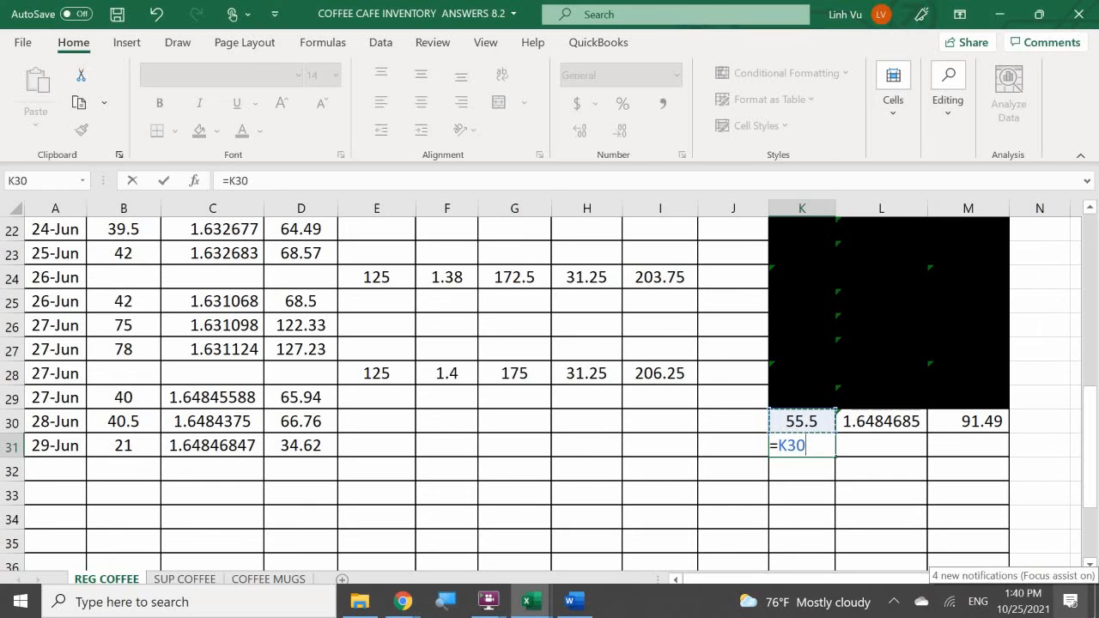
{"action": "type", "text": "-"}
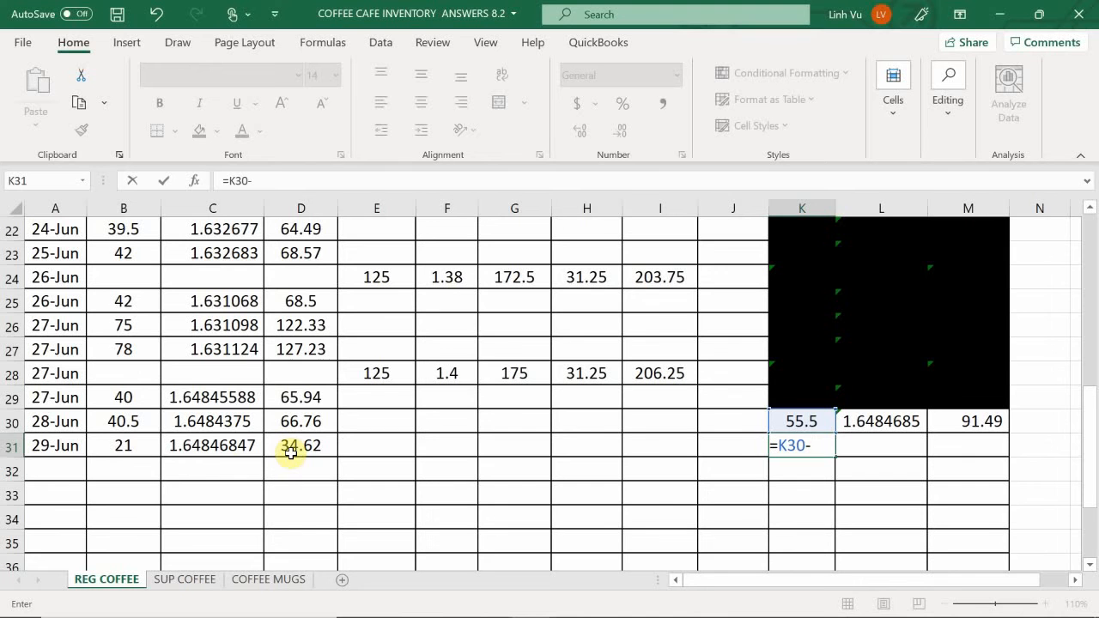
{"action": "left_click", "coordinate": [116, 445]}
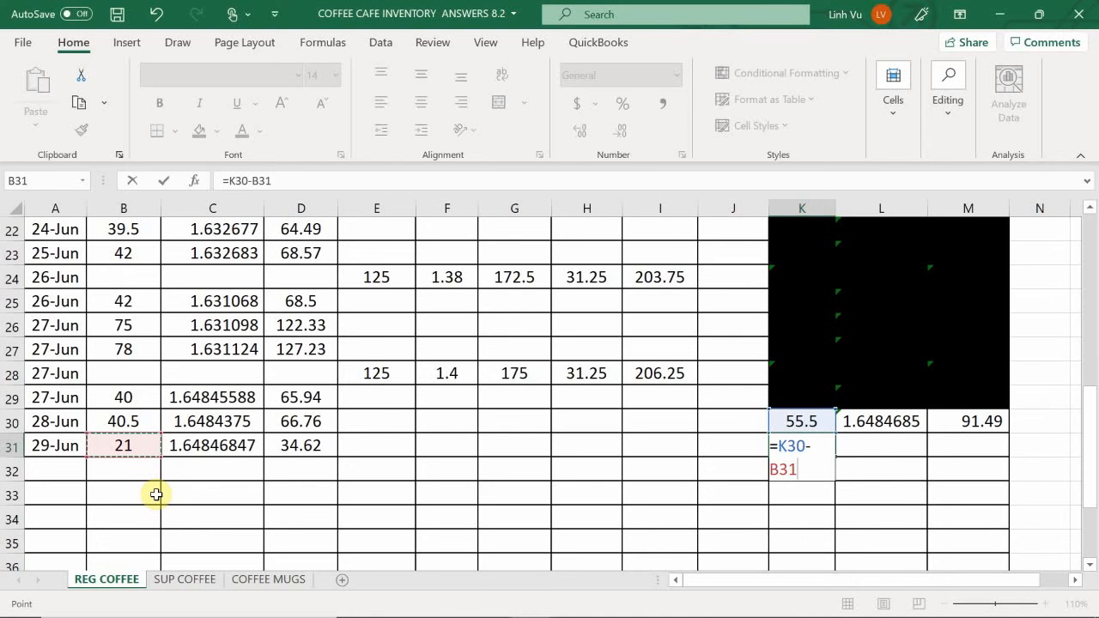
{"action": "key", "text": "Return"}
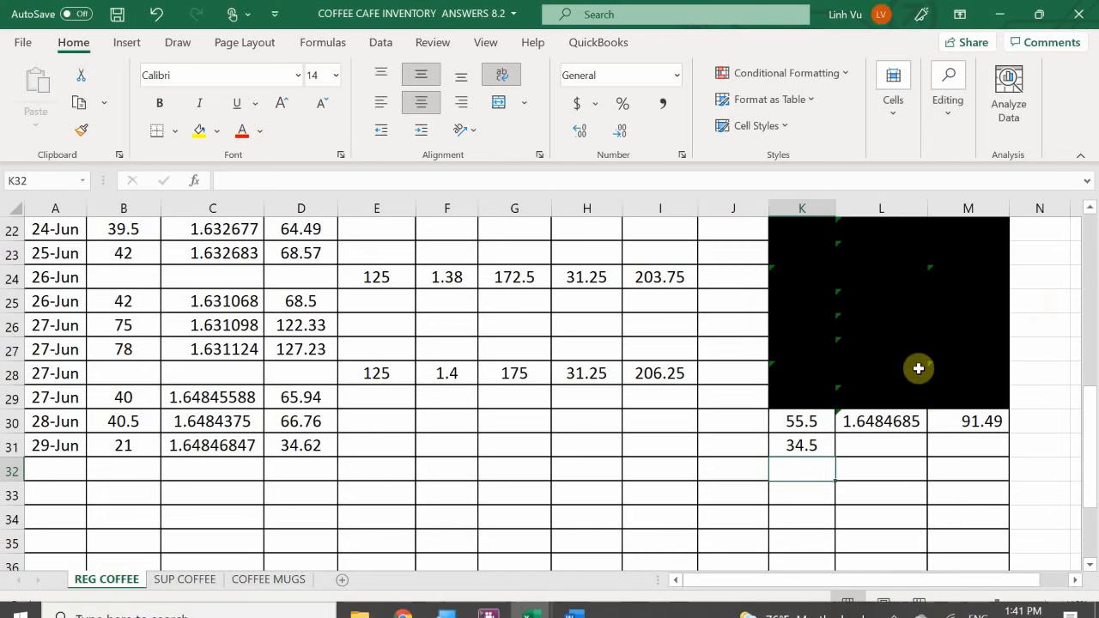
- Calculate the remaining regular coffee inventory value in M31 with the formula =M30-D31
{"action": "left_click", "coordinate": [954, 447]}
{"action": "type", "text": "="}
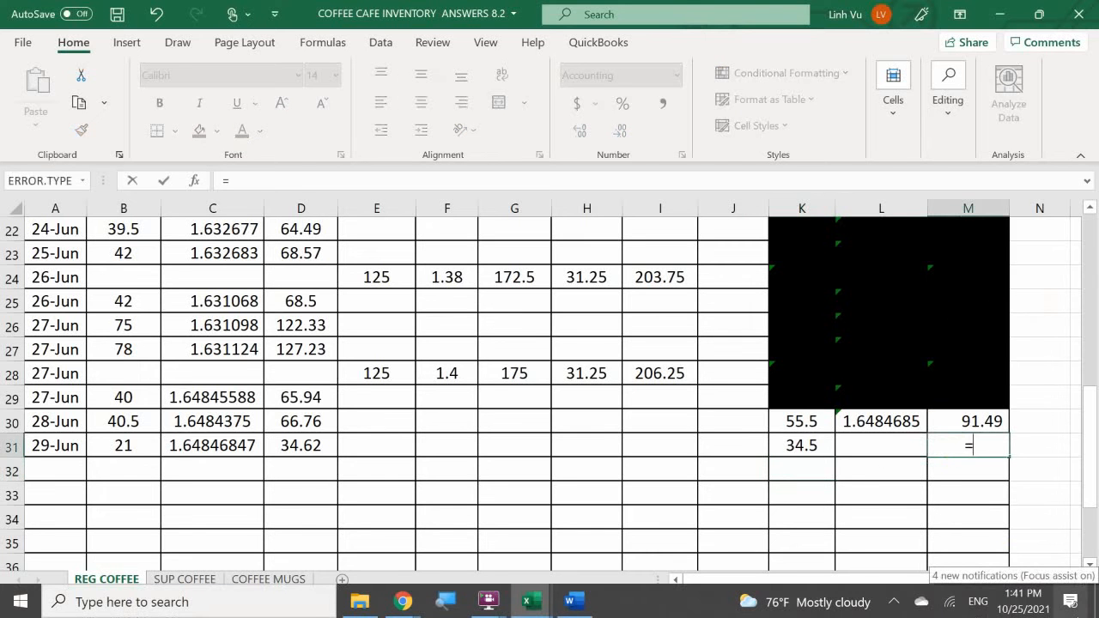
{"action": "key", "text": "Up"}
{"action": "type", "text": "-"}
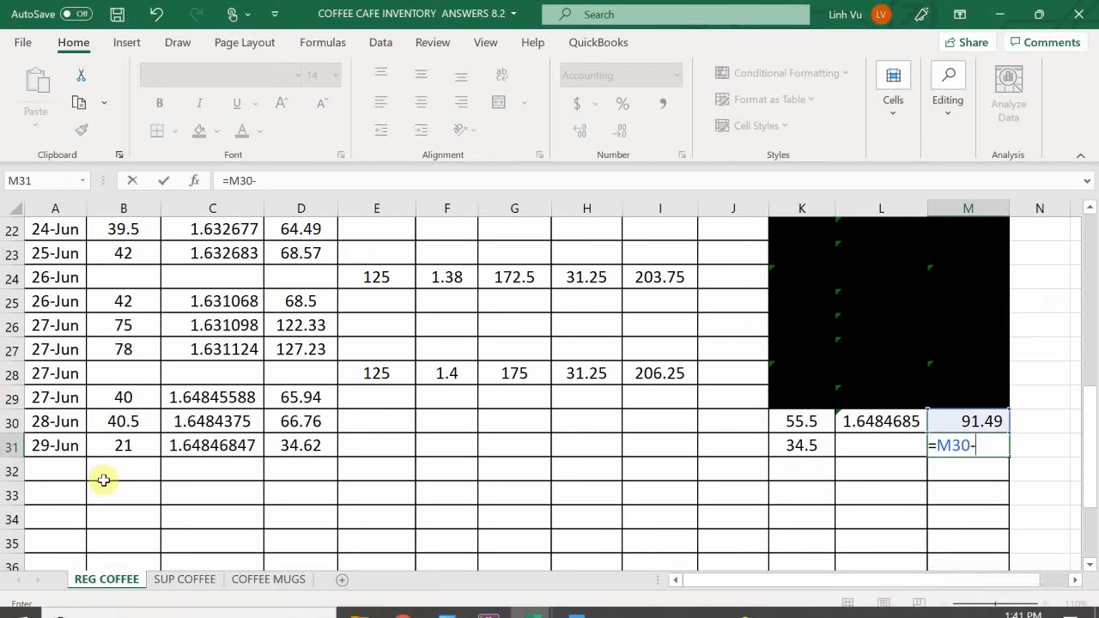
{"action": "left_click", "coordinate": [279, 445]}
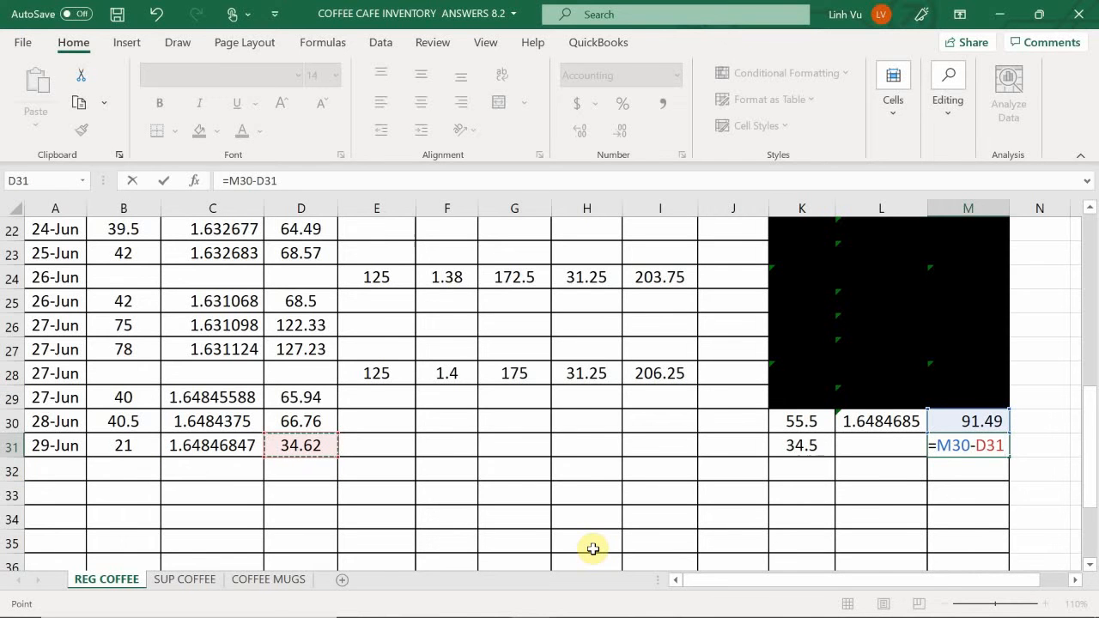
{"action": "key", "text": "Return"}
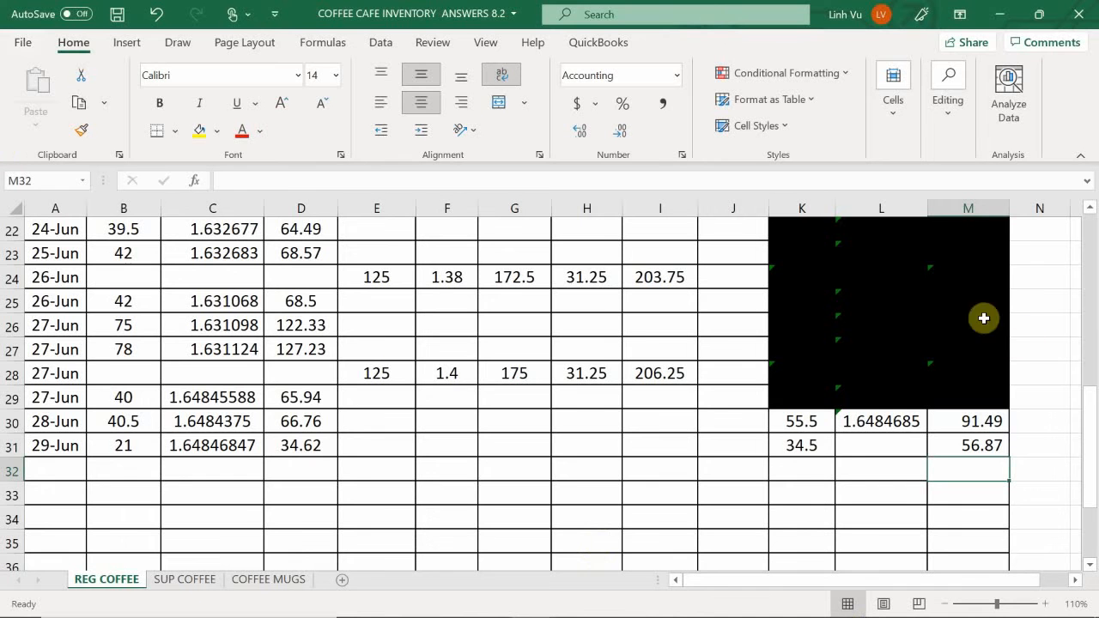
- Extend the unit cost formula from L30 down to L31
{"action": "left_click", "coordinate": [881, 422]}
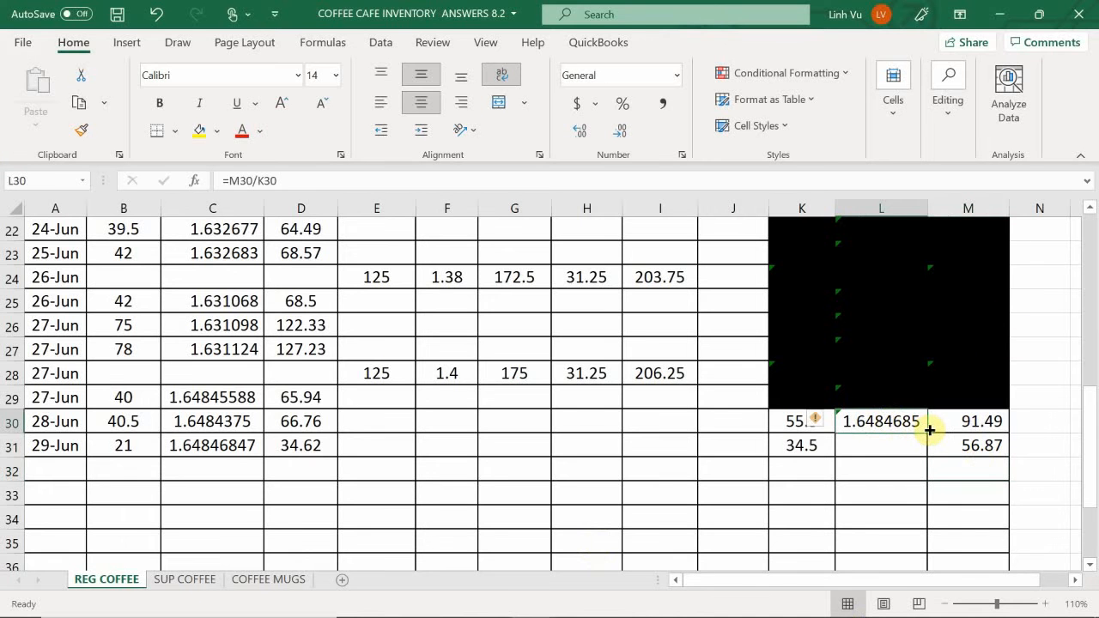
{"action": "left_click_drag", "start_coordinate": [927, 432], "coordinate": [933, 454]}
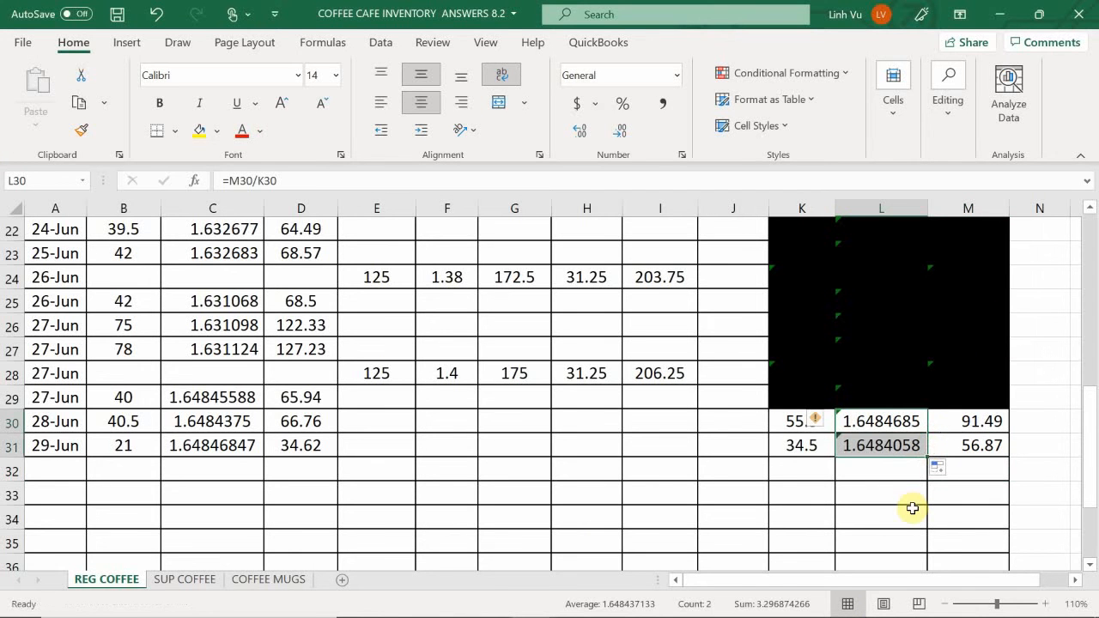
{"action": "left_click", "coordinate": [786, 491]}
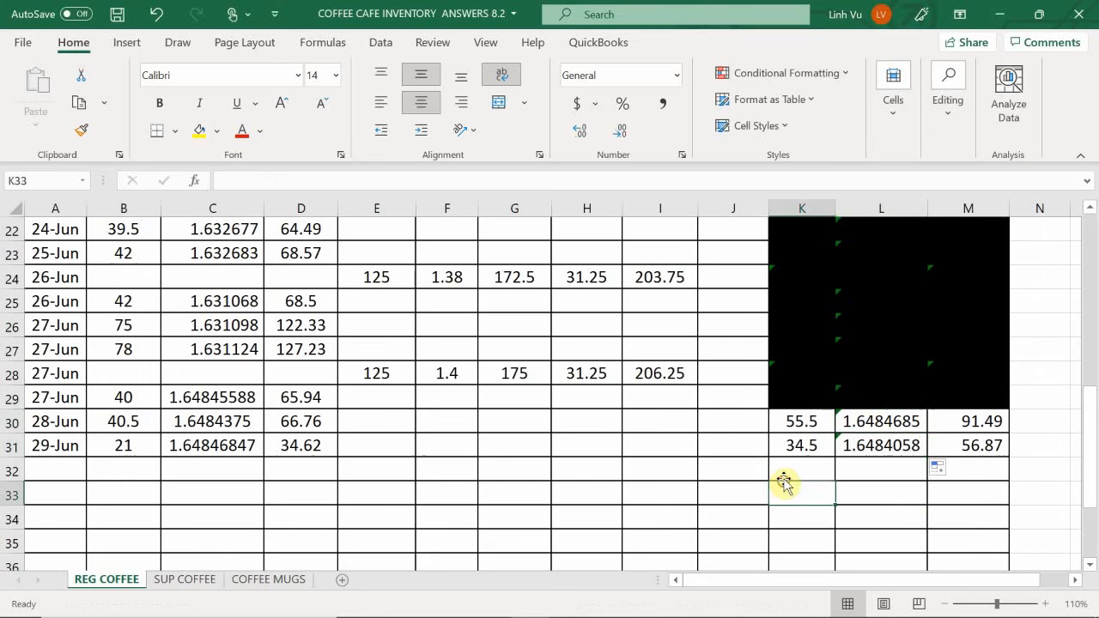
- Black out the superseded 28 June regular coffee balance in K30:M30 with a black cell fill
{"action": "left_click", "coordinate": [807, 423]}
{"action": "left_click_drag", "start_coordinate": [839, 422], "coordinate": [942, 414]}
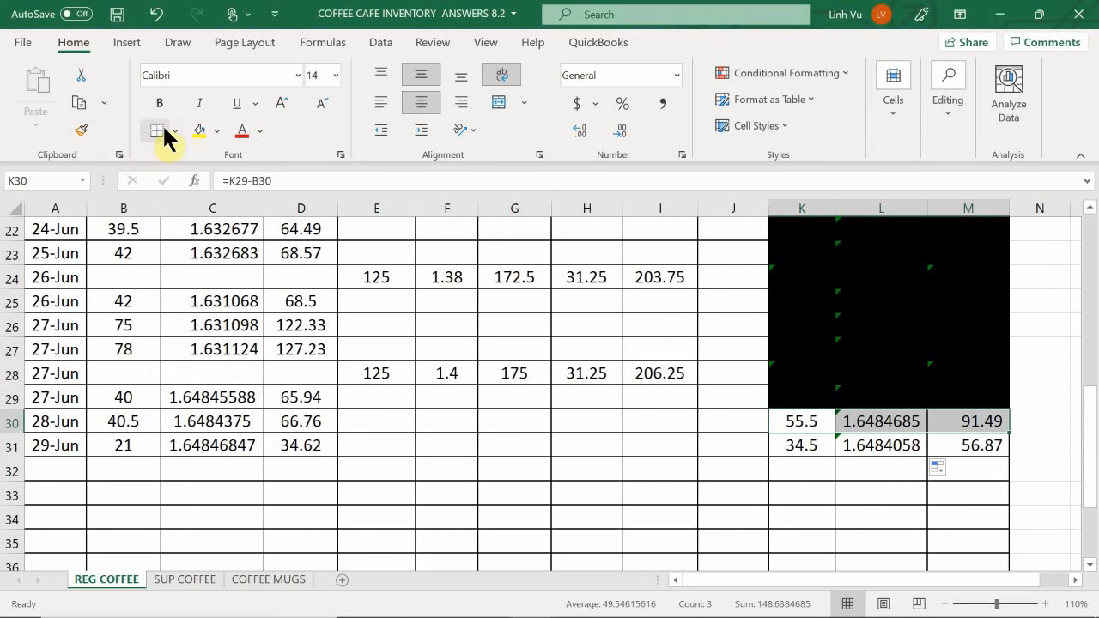
{"action": "left_click", "coordinate": [217, 131]}
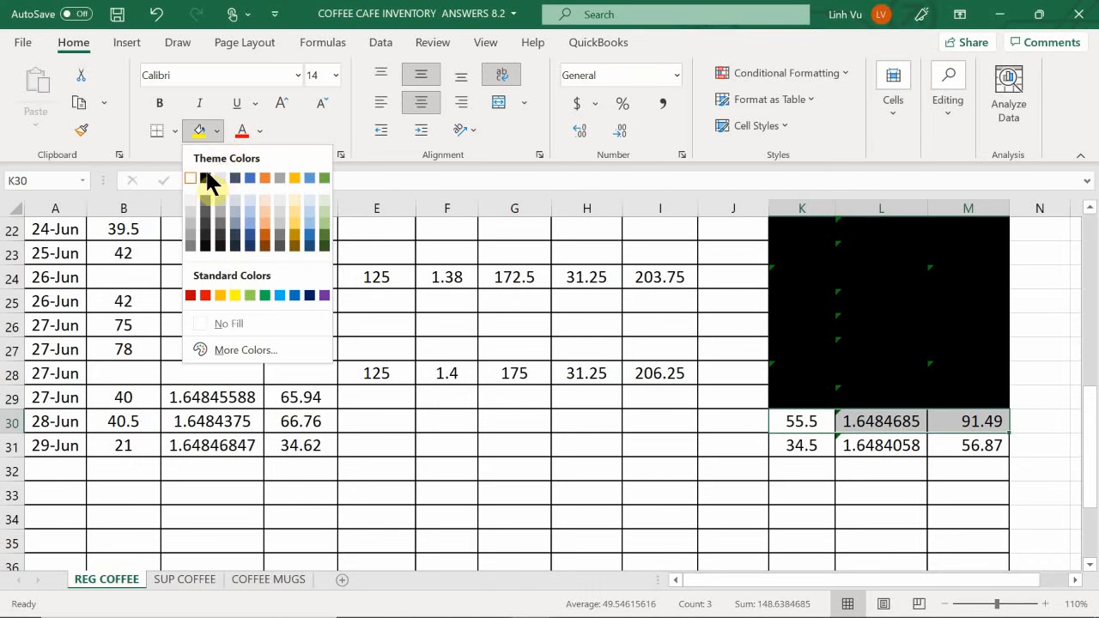
{"action": "left_click", "coordinate": [206, 179]}
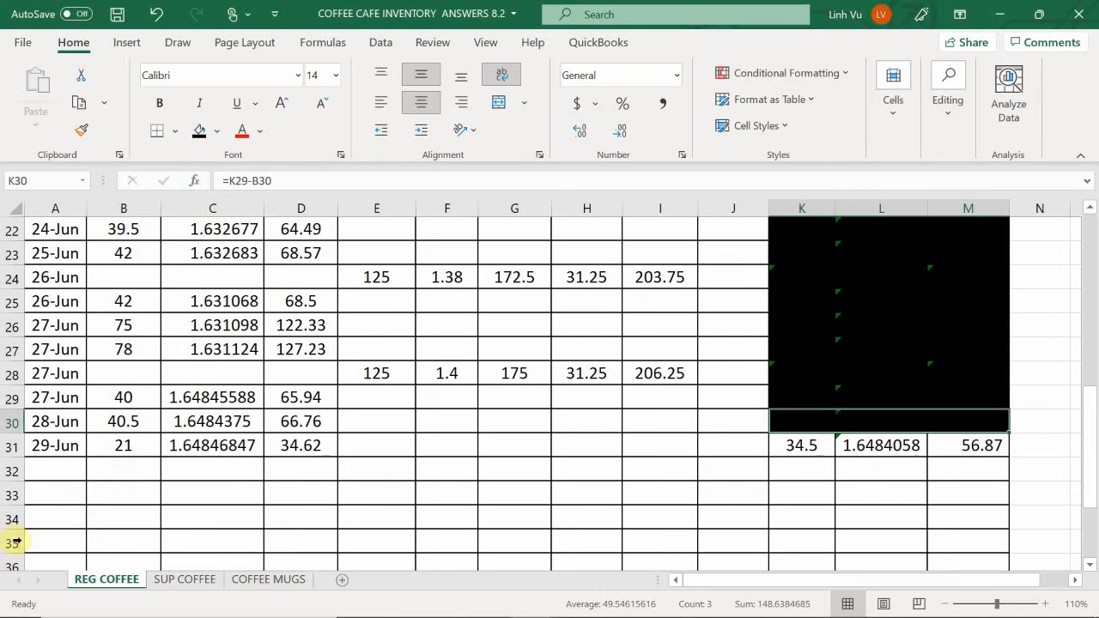
- On the SUP COFFEE sheet, enter the date 6/29 in A41 and the sold quantity 20 in B41
{"action": "left_click", "coordinate": [168, 585]}
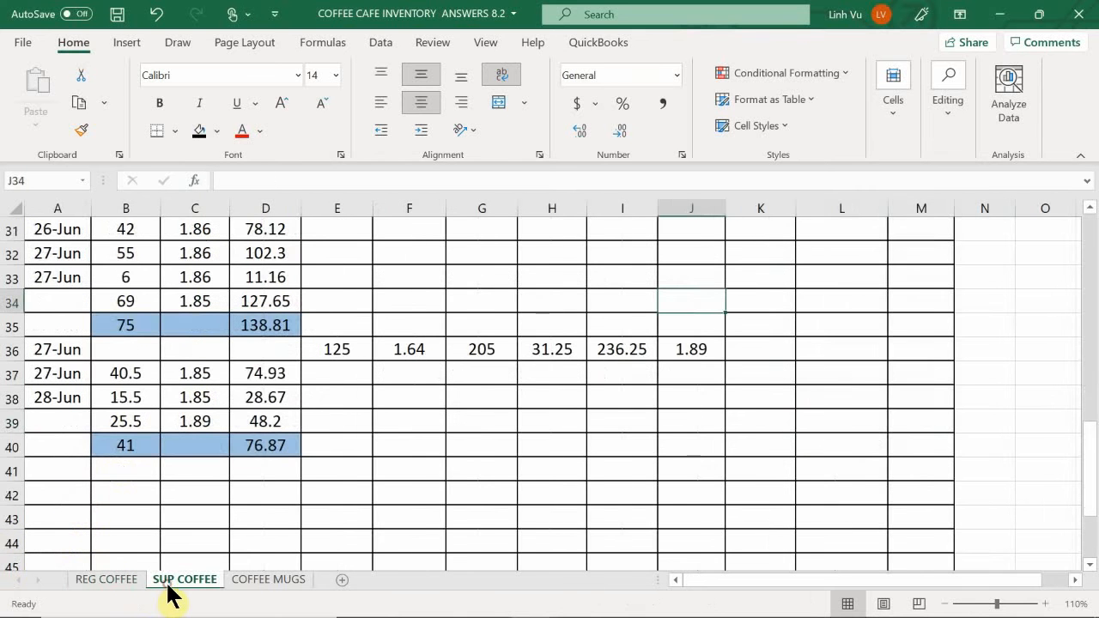
{"action": "left_click", "coordinate": [70, 471]}
{"action": "type", "text": "6/"}
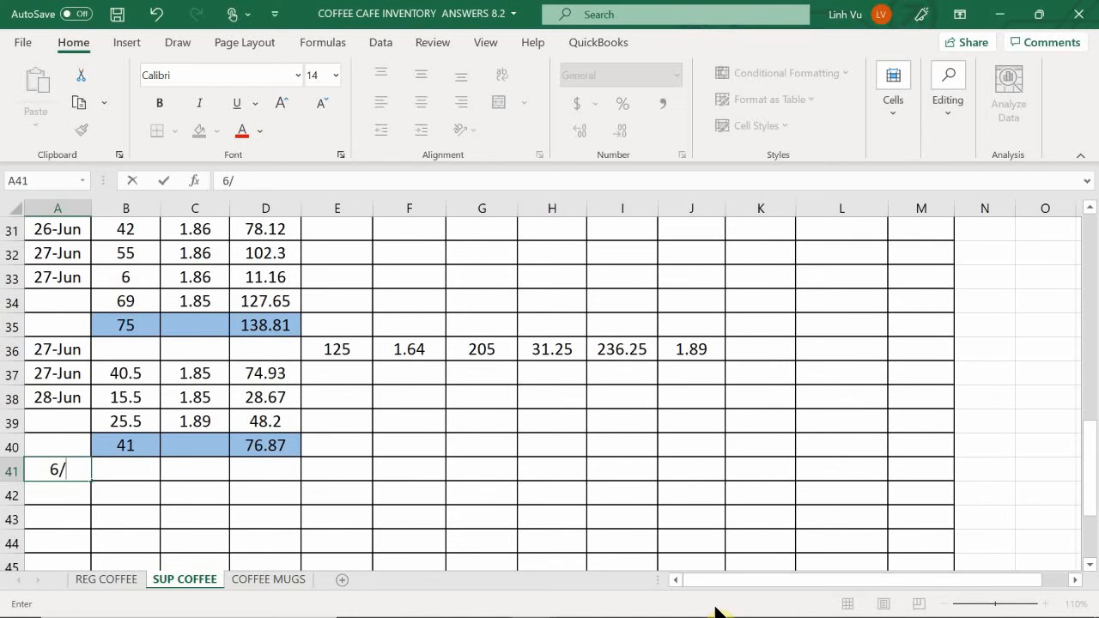
{"action": "type", "text": "29"}
{"action": "key", "text": "Return"}
{"action": "key", "text": "Right"}
{"action": "key", "text": "Up"}
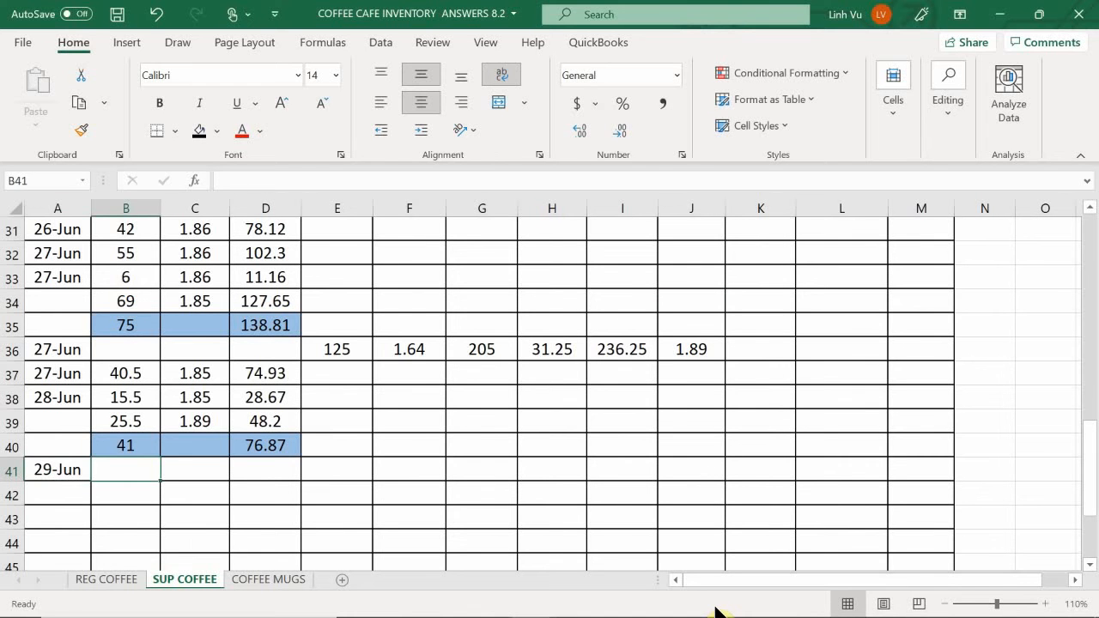
{"action": "type", "text": "20"}
{"action": "key", "text": "Return"}
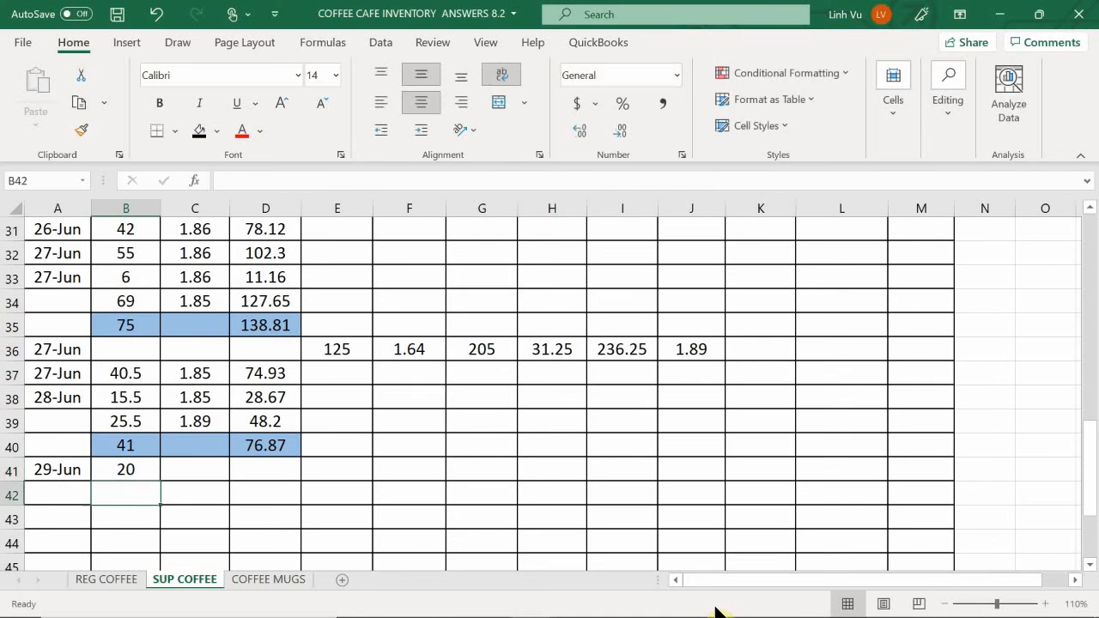
- Link the 29 June supreme coffee cost per item in C41 to the inventory-on-hand cost with the formula =L10
{"action": "key", "text": "Right"}
{"action": "key", "text": "Up"}
{"action": "type", "text": "="}
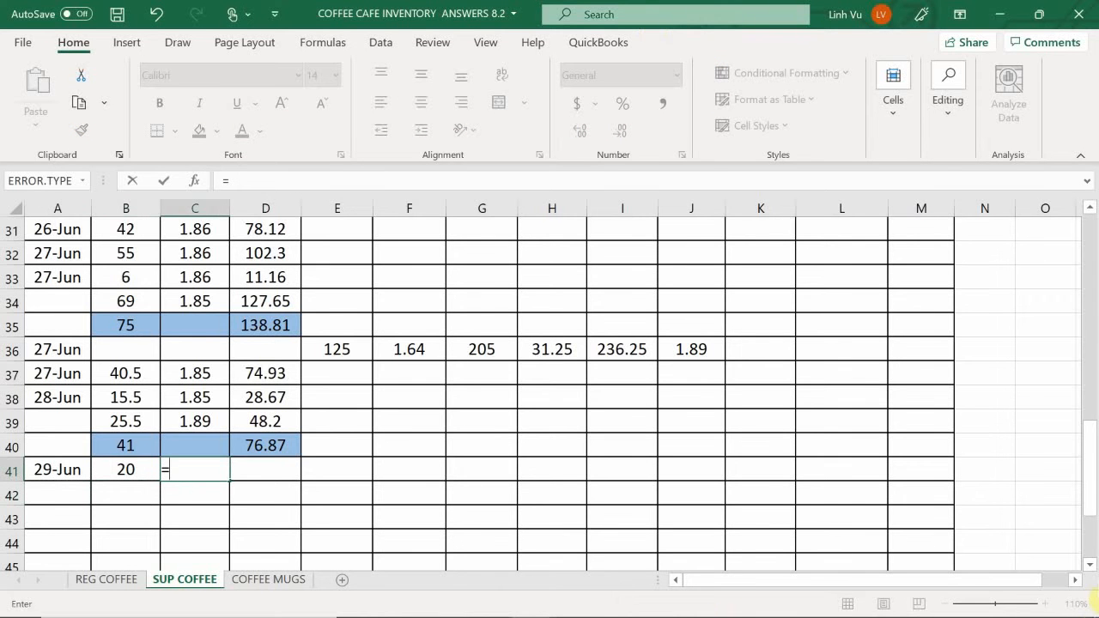
{"action": "scroll", "coordinate": [786, 421], "scroll_direction": "up", "scroll_amount": 4}
{"action": "scroll", "coordinate": [783, 422], "scroll_direction": "up", "scroll_amount": 5}
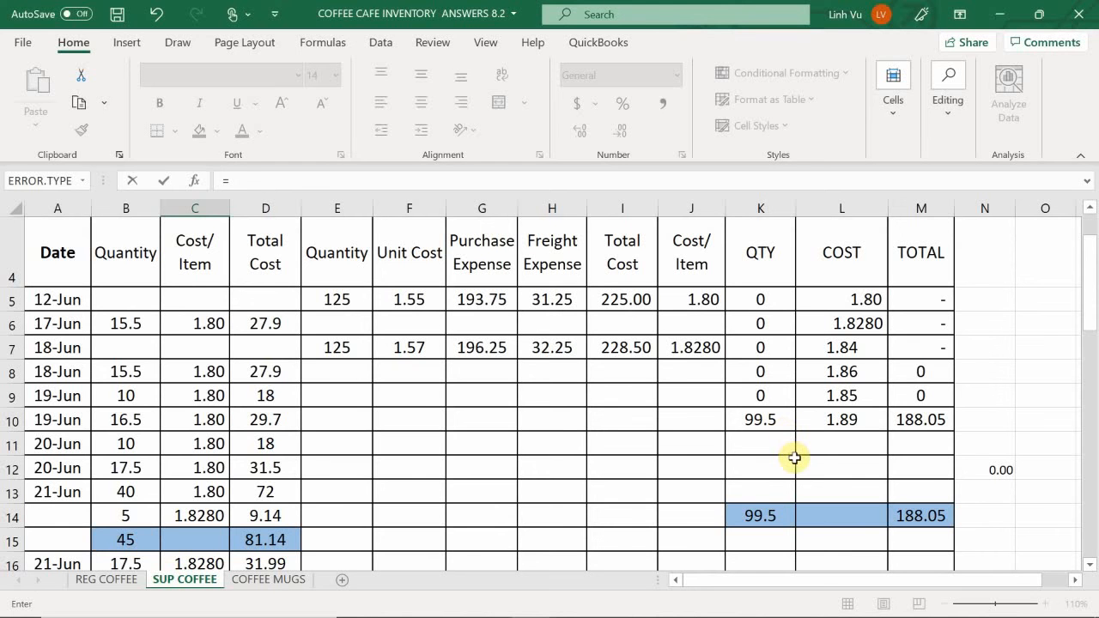
{"action": "left_click", "coordinate": [823, 418]}
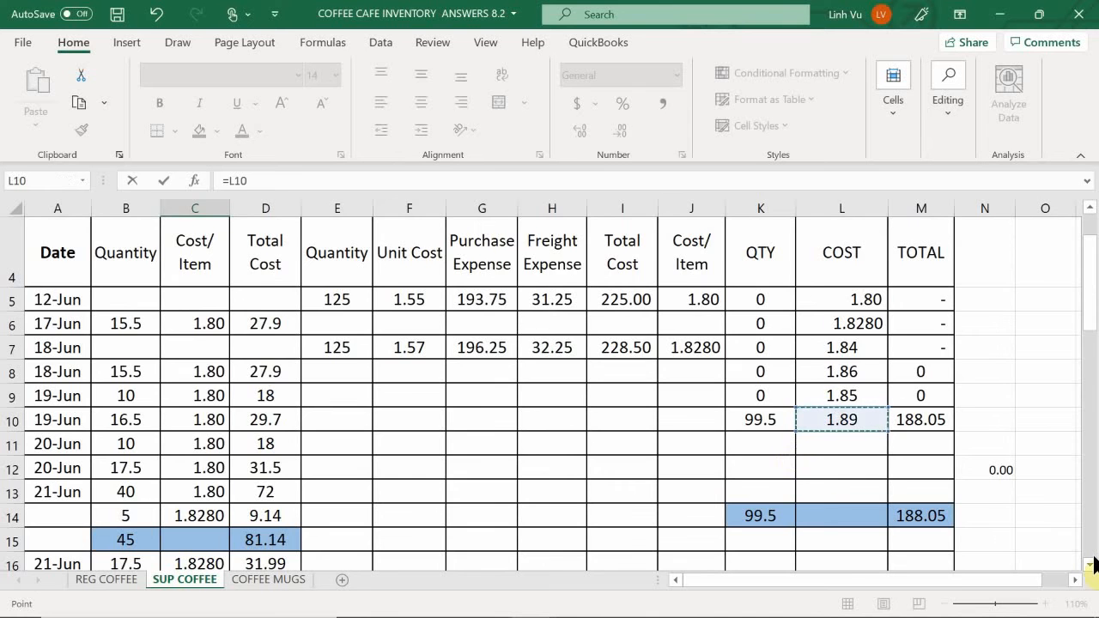
{"action": "key", "text": "Return"}
- Calculate the 29 June supreme coffee total cost in D41 with =ROUND(B41*C41,2)
{"action": "key", "text": "Up"}
{"action": "key", "text": "Right"}
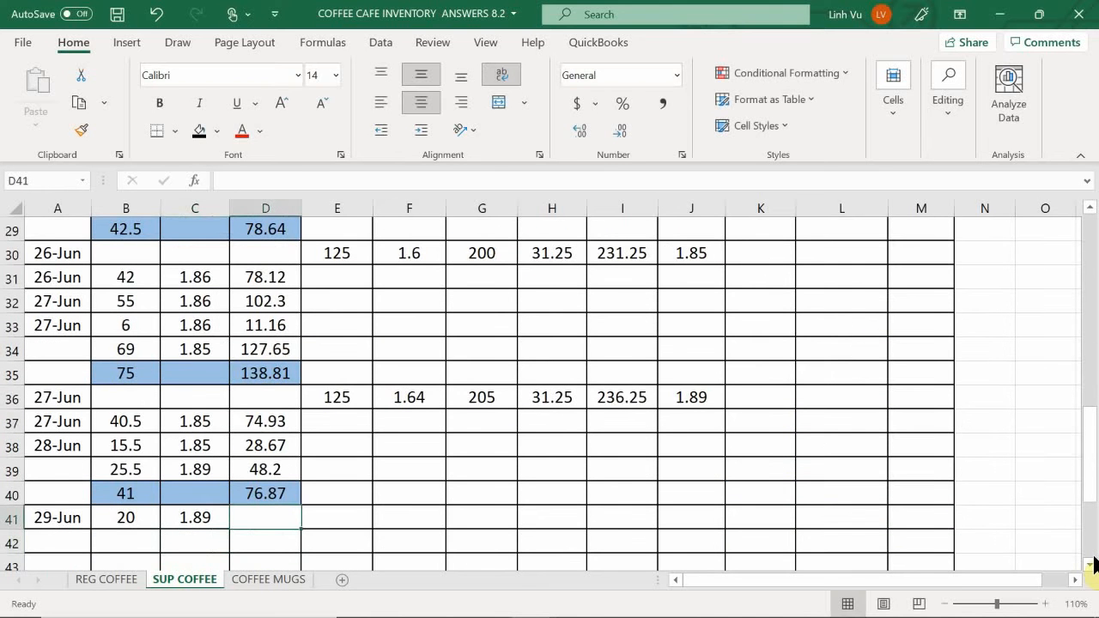
{"action": "type", "text": "=round)"}
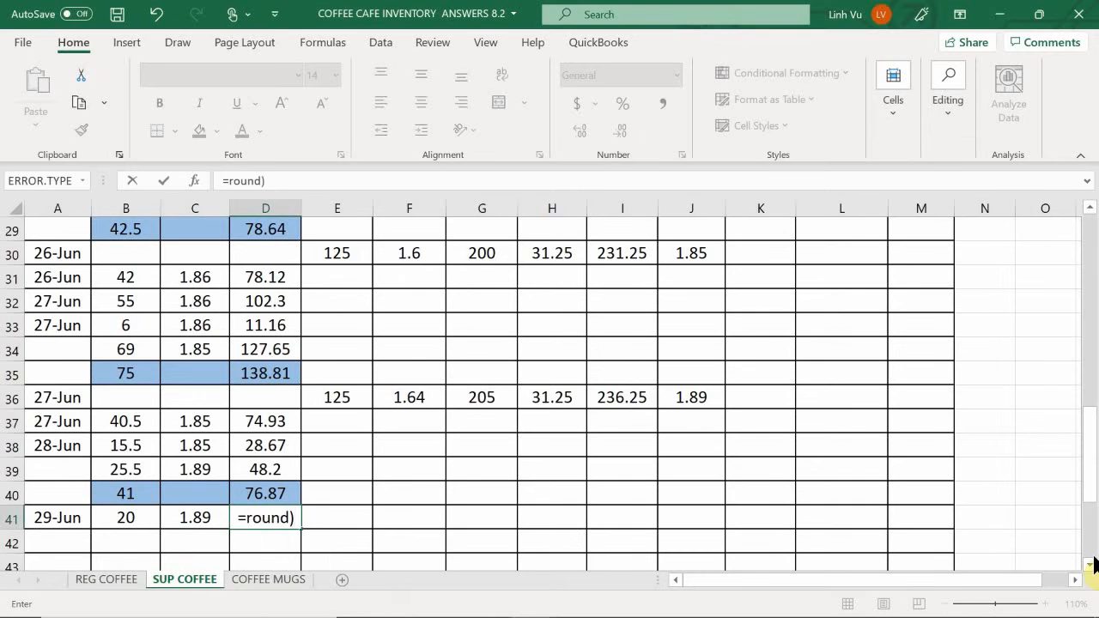
{"action": "key", "text": "BackSpace"}
{"action": "type", "text": "("}
{"action": "key", "text": "Left"}
{"action": "key", "text": "Left"}
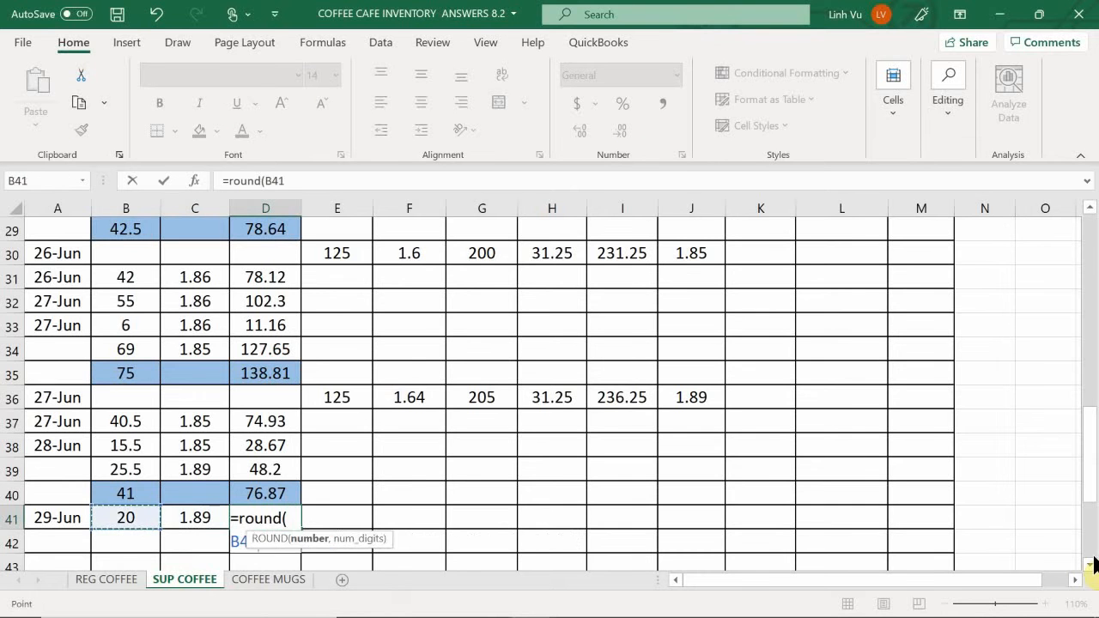
{"action": "type", "text": "*"}
{"action": "key", "text": "Left"}
{"action": "type", "text": "m"}
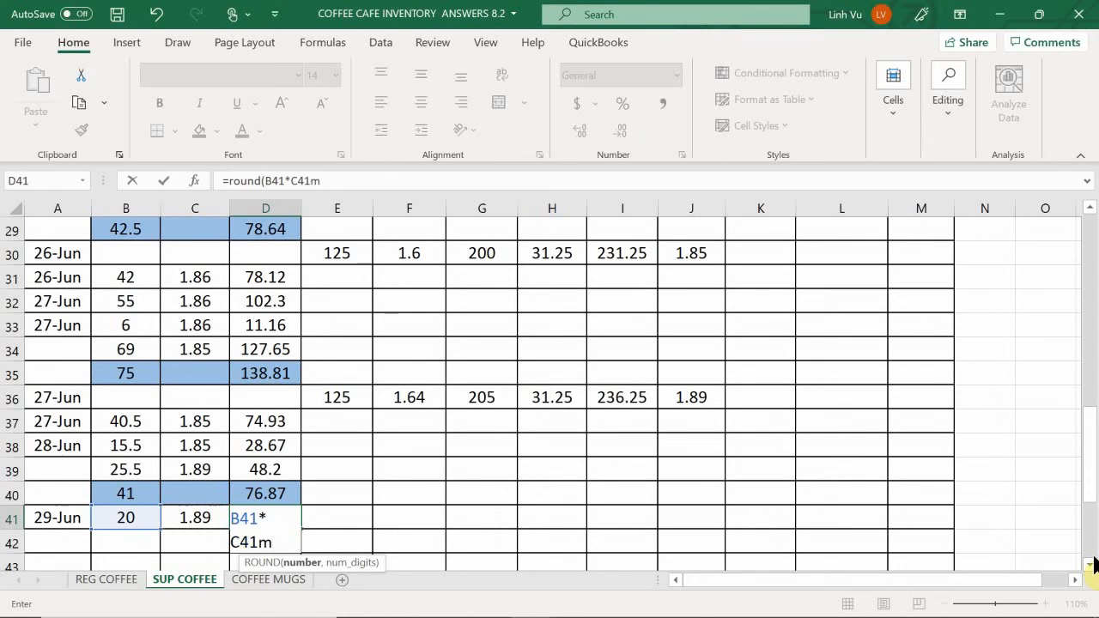
{"action": "key", "text": "BackSpace"}
{"action": "type", "text": ","}
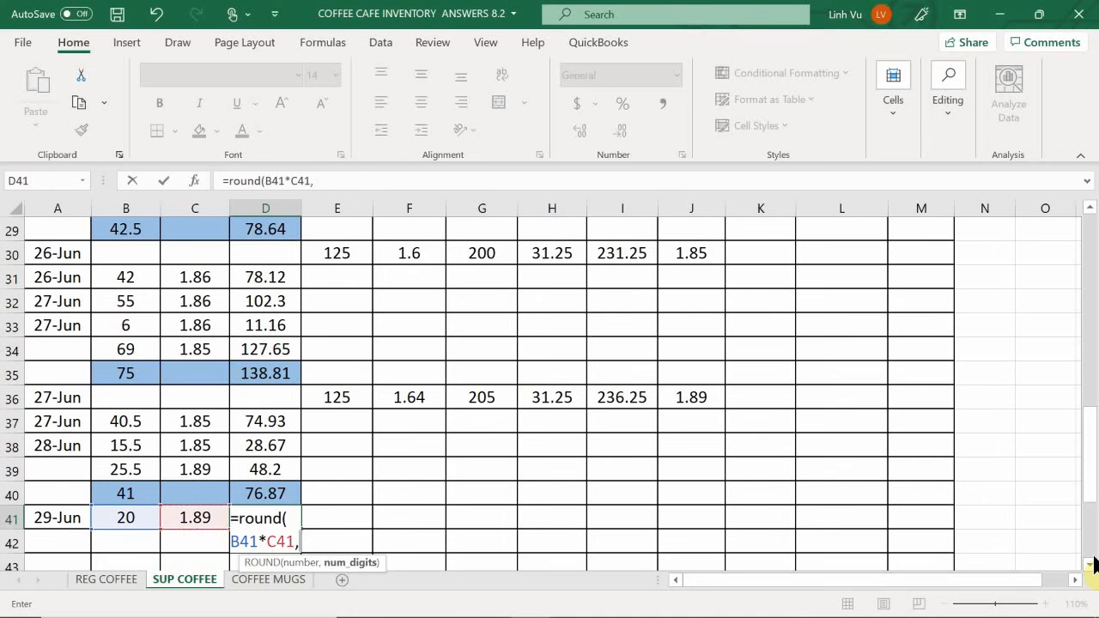
{"action": "type", "text": "2"}
{"action": "key", "text": "Return"}
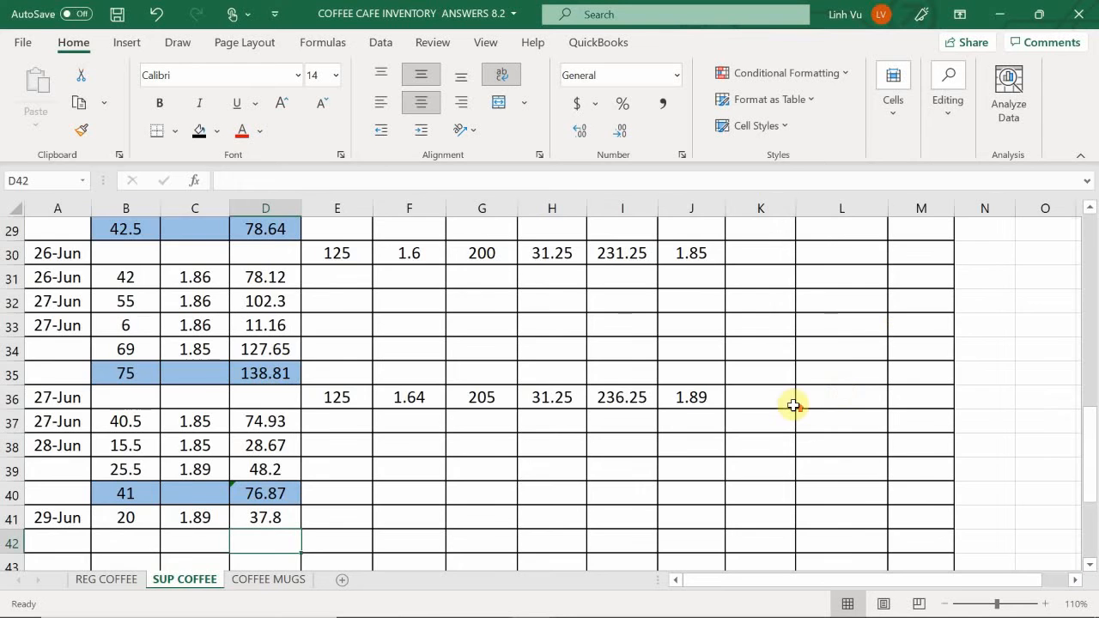
- Try the formula =99.5-20 for the on-hand quantity in K10, and undo the entry
{"action": "scroll", "coordinate": [793, 406], "scroll_direction": "up", "scroll_amount": 4}
{"action": "scroll", "coordinate": [793, 405], "scroll_direction": "up", "scroll_amount": 5}
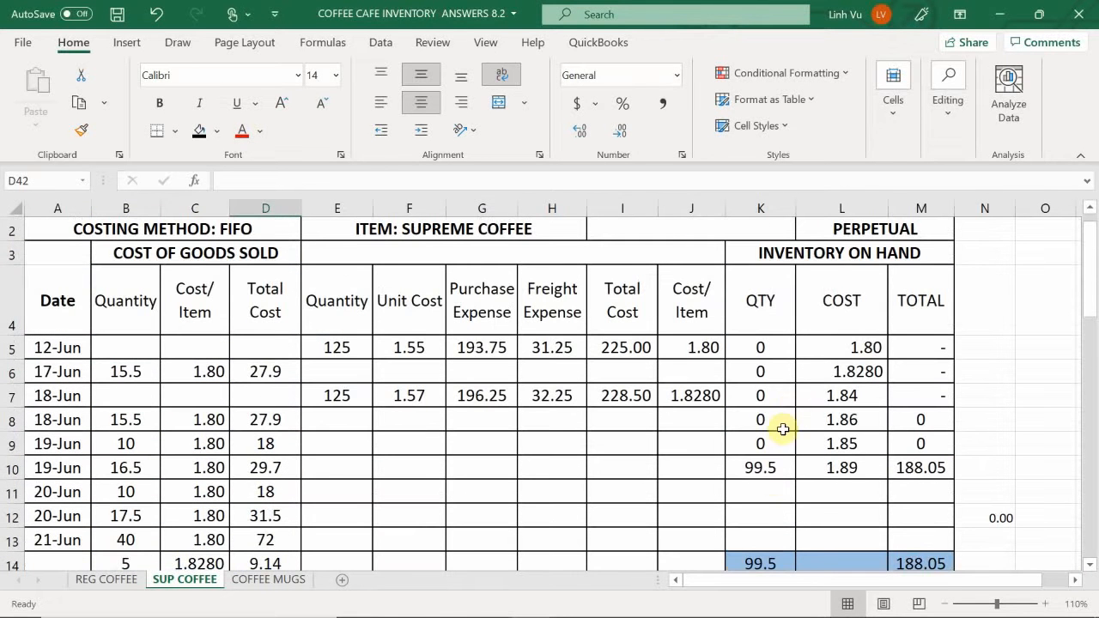
{"action": "left_click", "coordinate": [762, 471]}
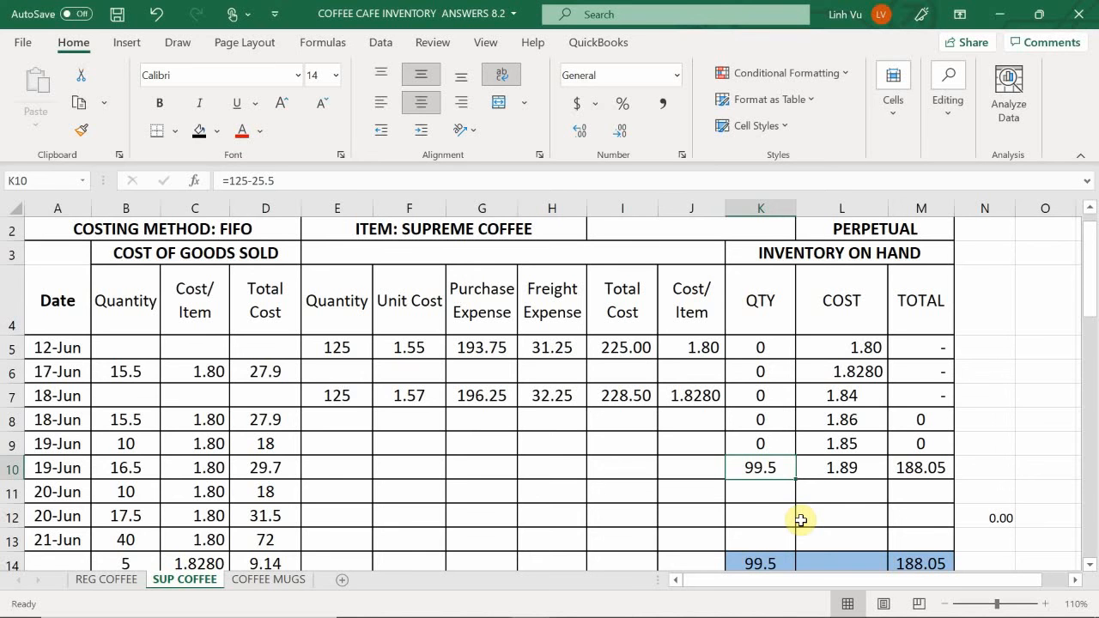
{"action": "type", "text": "=99.5-"}
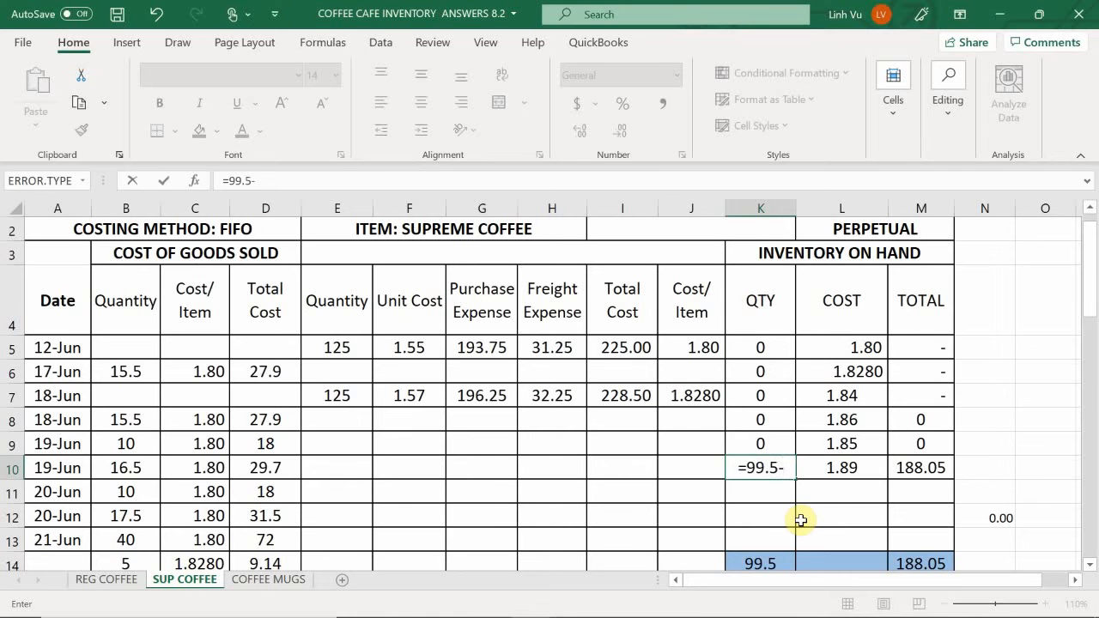
{"action": "type", "text": "20"}
{"action": "key", "text": "Return"}
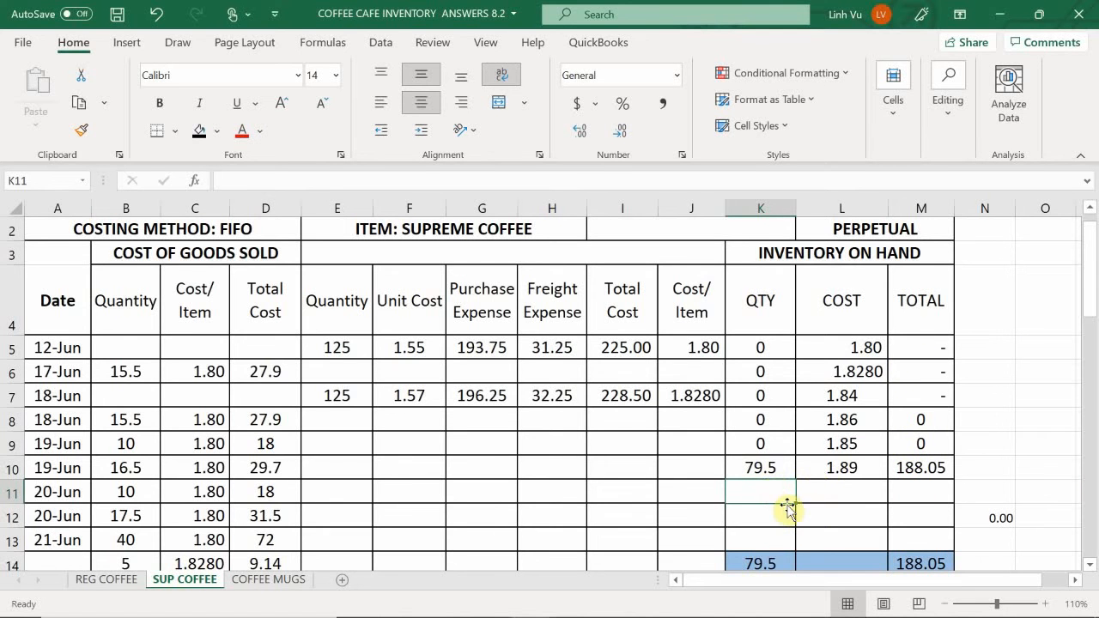
{"action": "key", "text": "ctrl+z"}
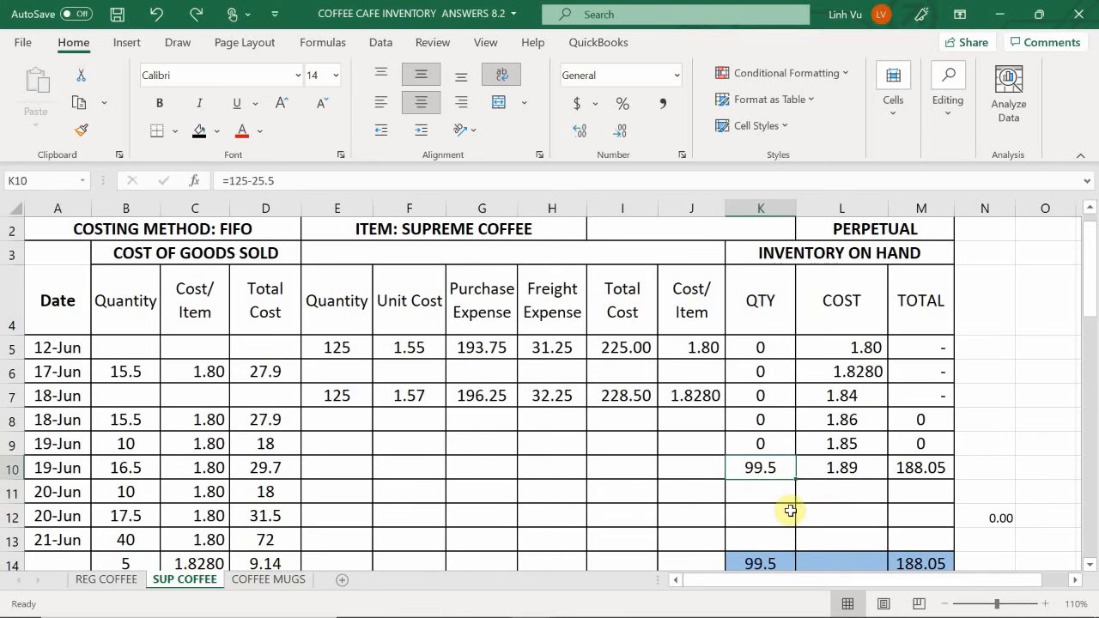
{"action": "key", "text": "Return"}
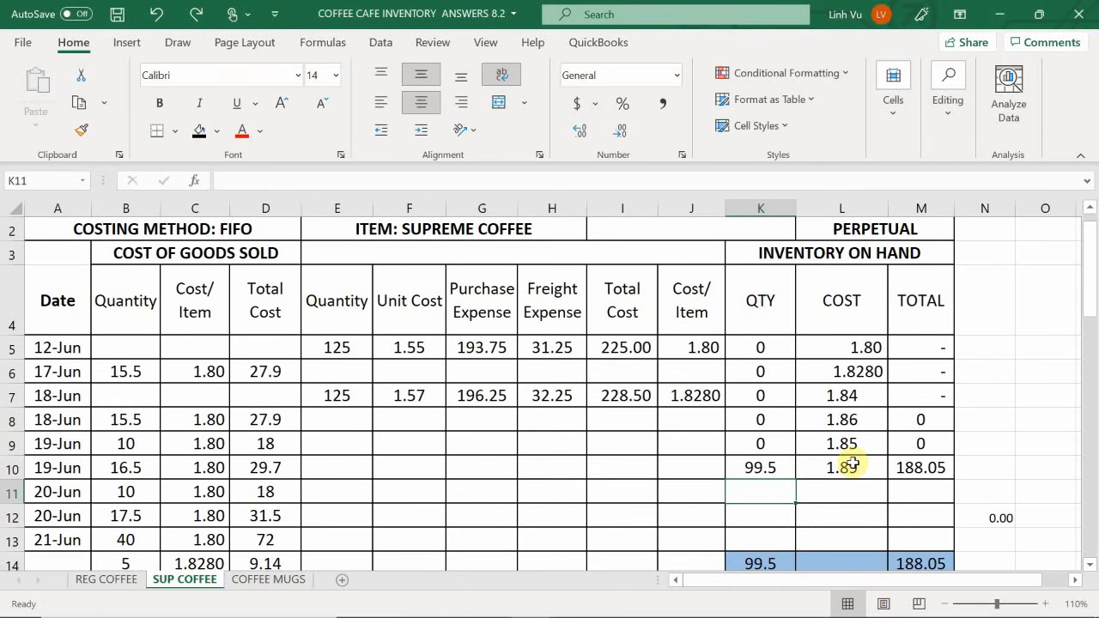
- Reduce the supreme coffee on-hand quantity in K10 by the units sold with the formula =99.50-20
{"action": "left_click", "coordinate": [760, 467]}
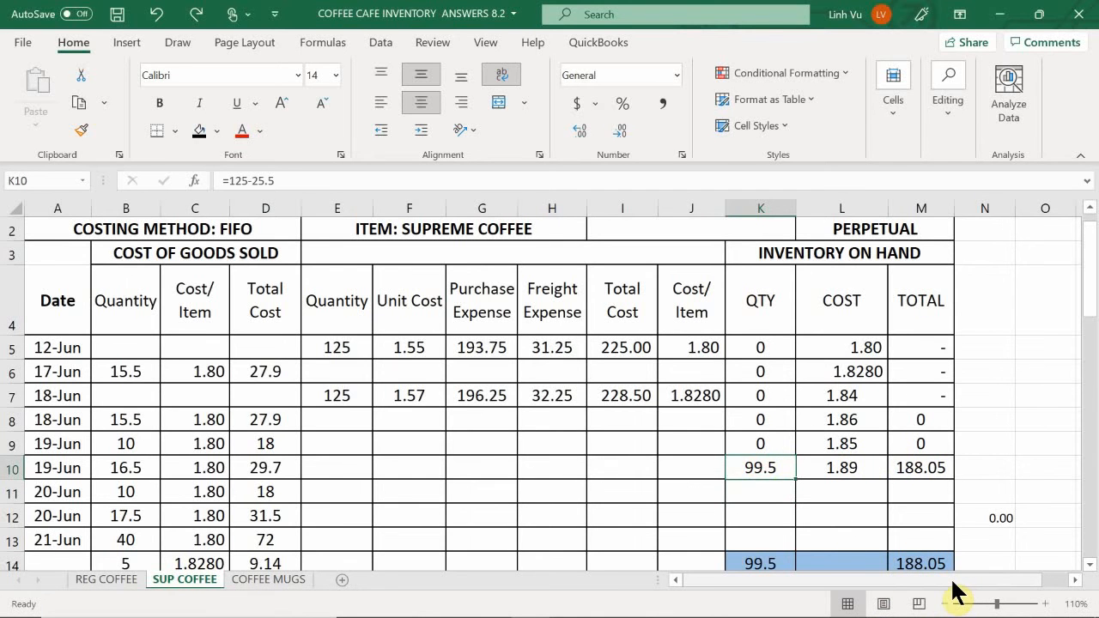
{"action": "type", "text": "=99.50-"}
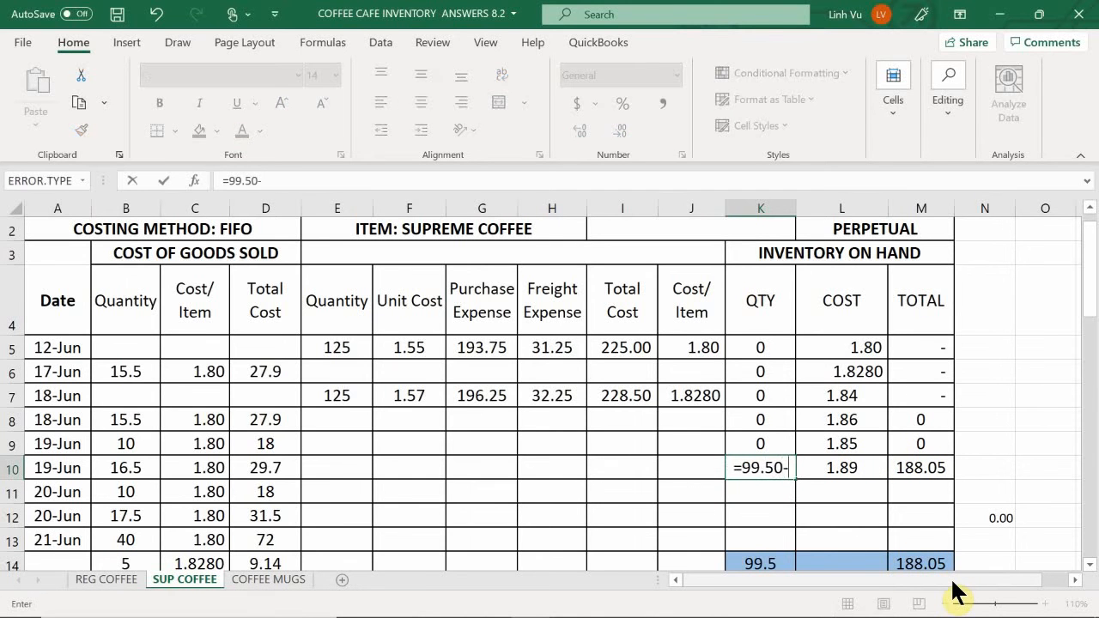
{"action": "type", "text": "20"}
{"action": "key", "text": "Return"}
- Reduce the supreme coffee on-hand total in M10 by the 29 June cost with the formula =188.05-D41
{"action": "key", "text": "Right"}
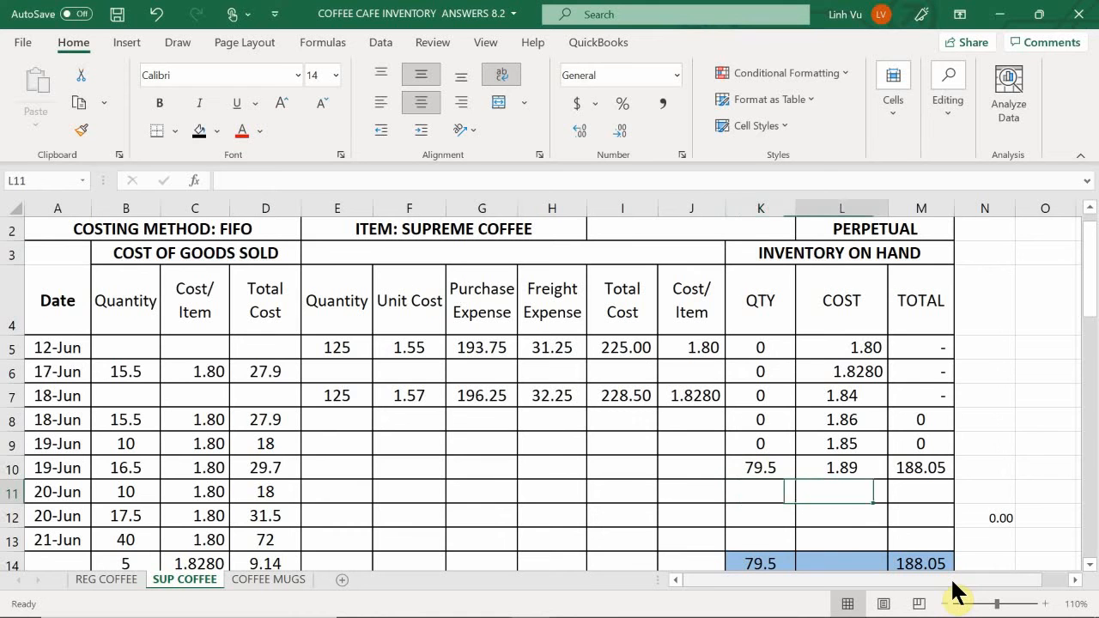
{"action": "key", "text": "Up"}
{"action": "key", "text": "Right"}
{"action": "type", "text": "="}
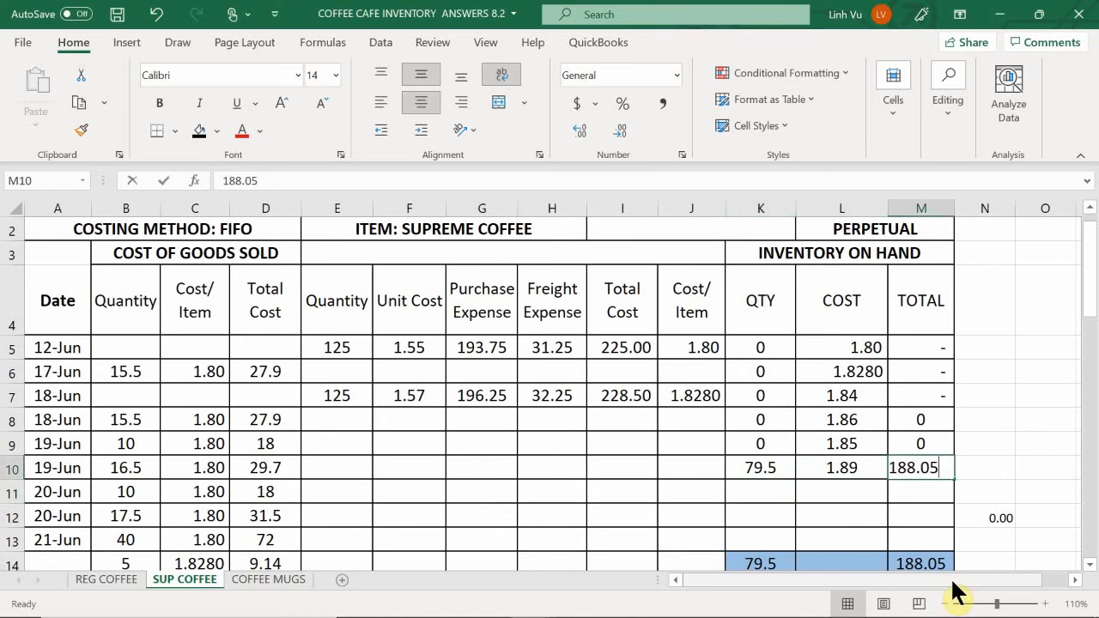
{"action": "type", "text": "188."}
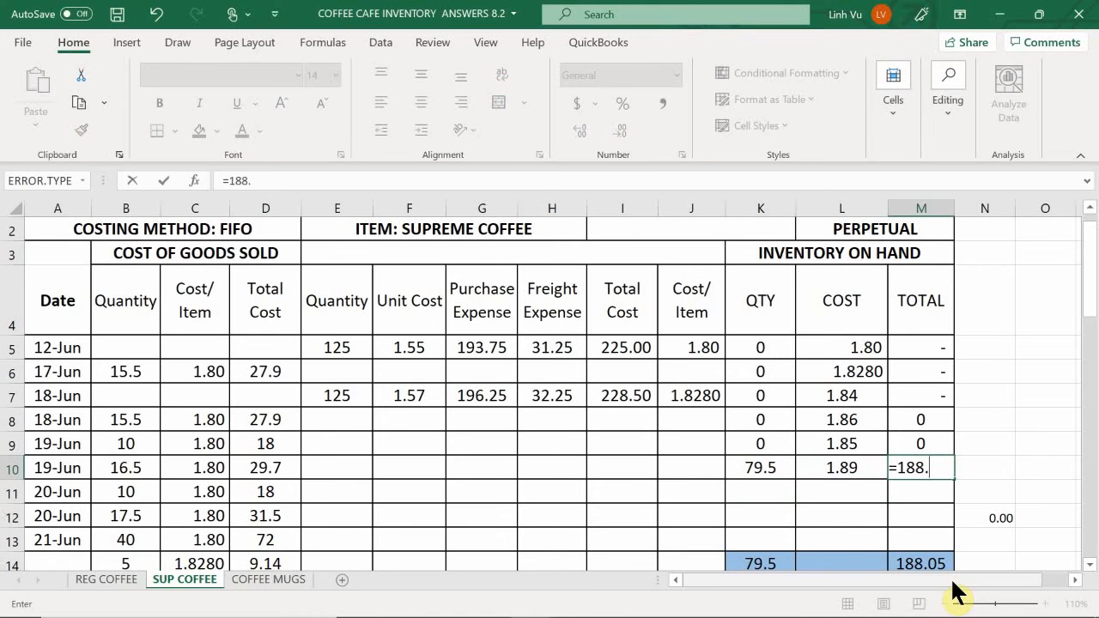
{"action": "type", "text": "05-"}
{"action": "scroll", "coordinate": [270, 454], "scroll_direction": "down", "scroll_amount": 5}
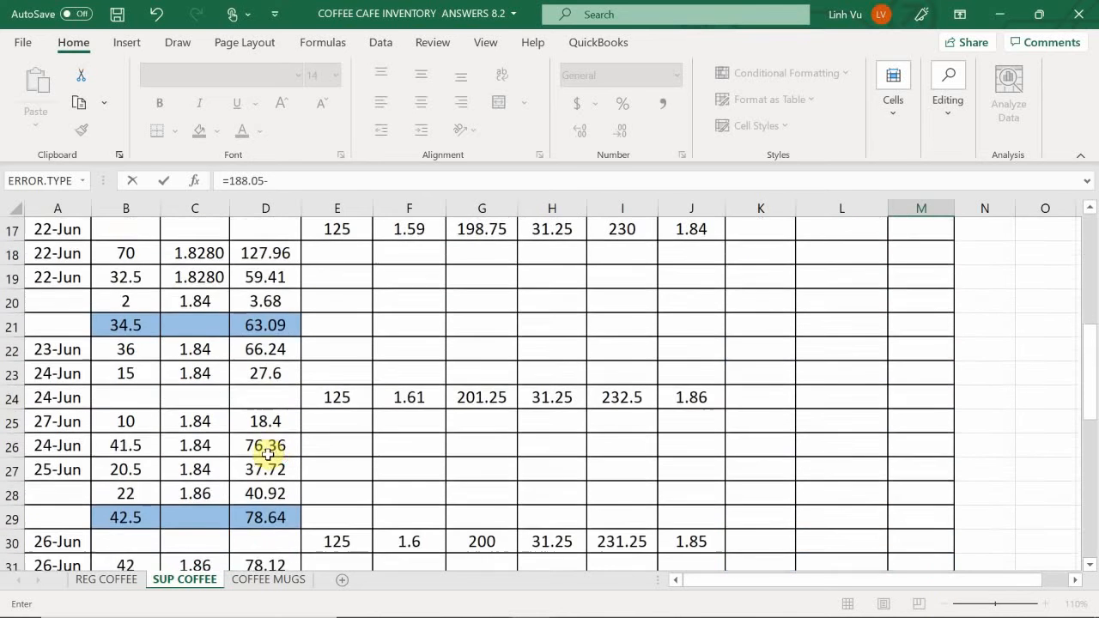
{"action": "scroll", "coordinate": [268, 455], "scroll_direction": "down", "scroll_amount": 6}
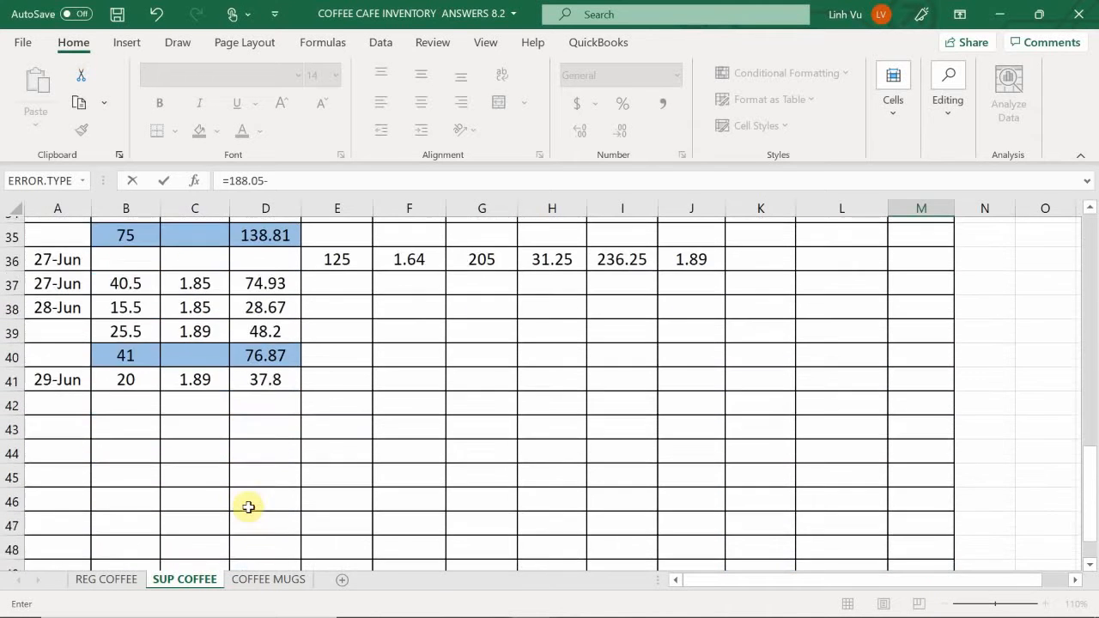
{"action": "scroll", "coordinate": [248, 508], "scroll_direction": "up", "scroll_amount": 1}
{"action": "left_click", "coordinate": [265, 445]}
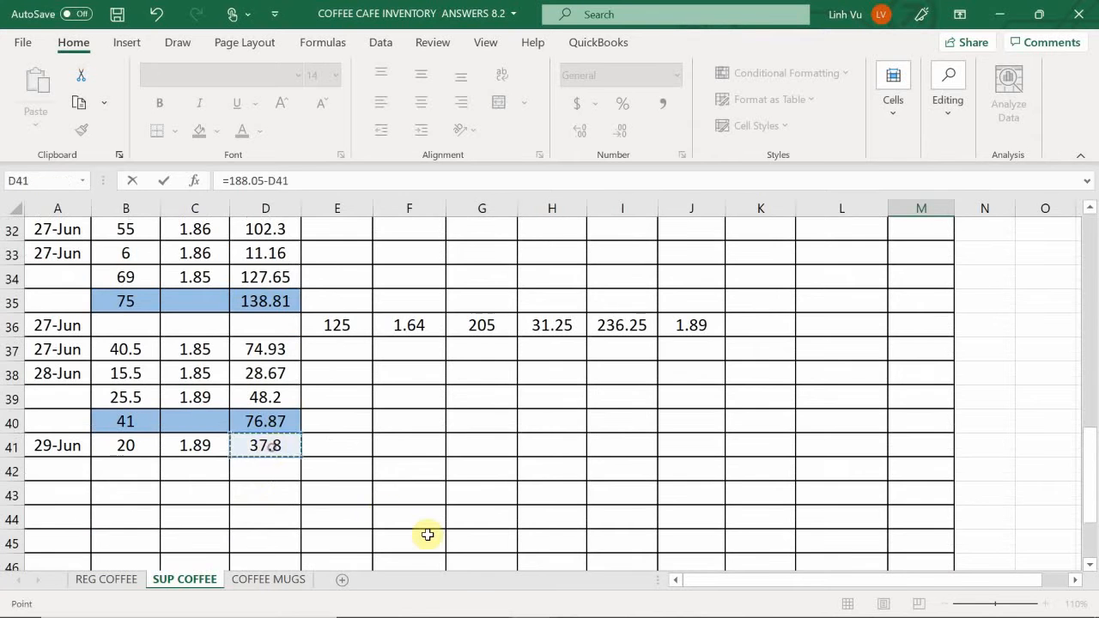
{"action": "key", "text": "Return"}
{"action": "scroll", "coordinate": [592, 476], "scroll_direction": "up", "scroll_amount": 3}
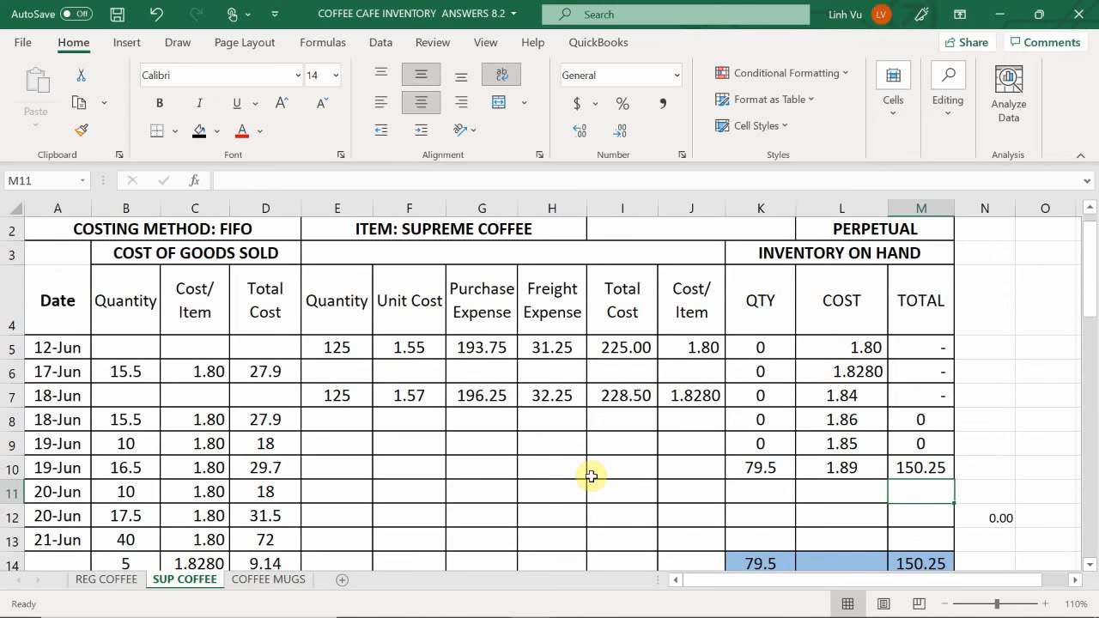
- Switch to the general journal workbook and copy the 28 June COGS account names and posting references in B745:C748
{"action": "scroll", "coordinate": [738, 419], "scroll_direction": "down", "scroll_amount": 1}
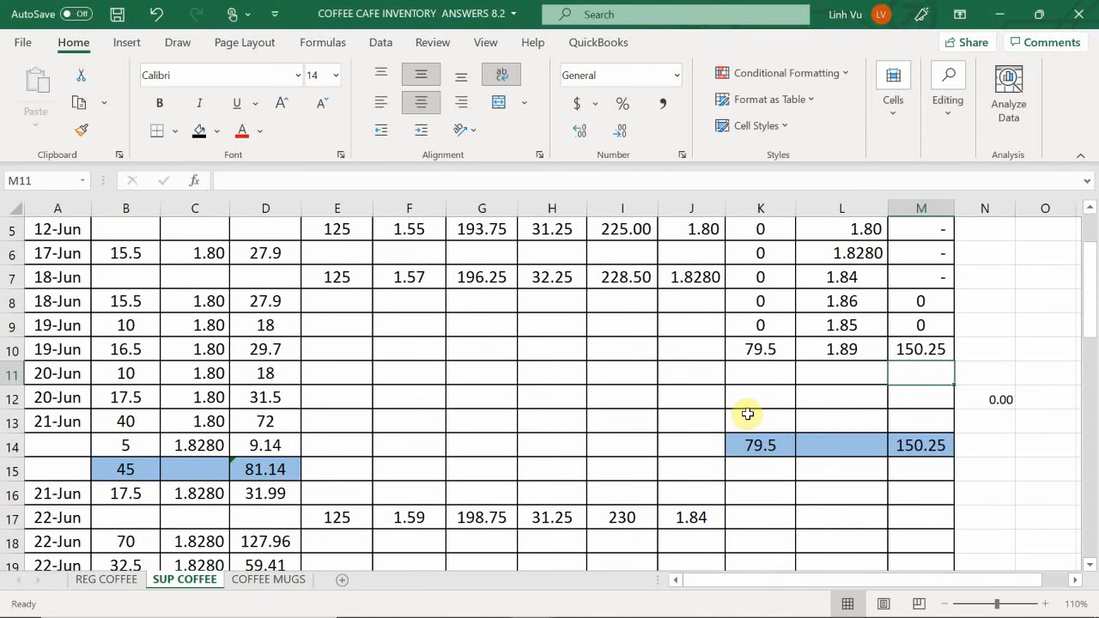
{"action": "scroll", "coordinate": [682, 437], "scroll_direction": "down", "scroll_amount": 4}
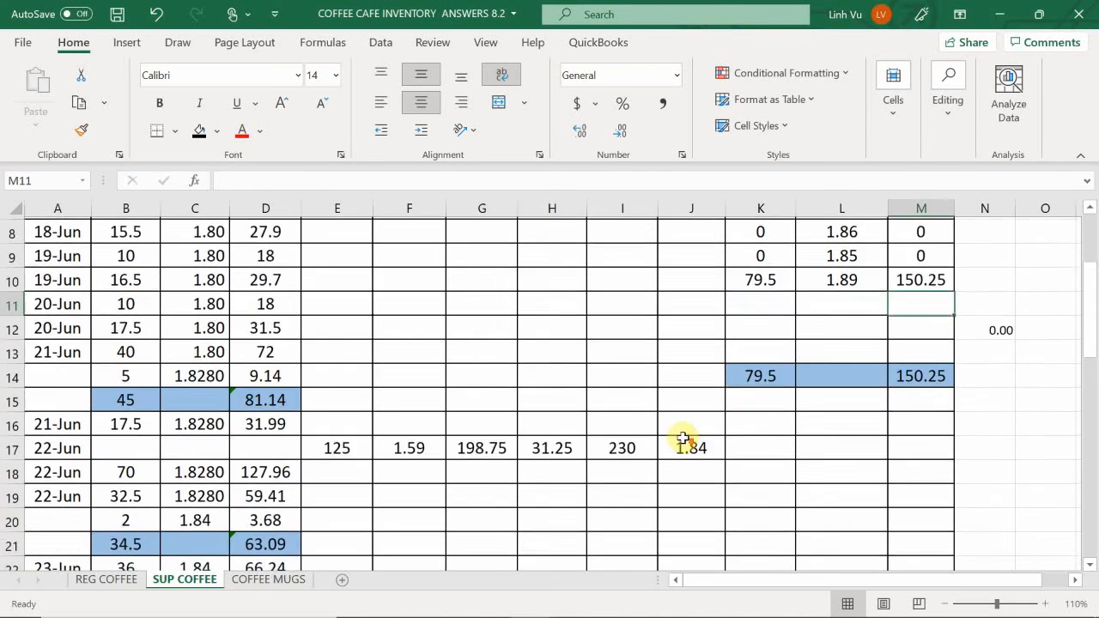
{"action": "scroll", "coordinate": [680, 437], "scroll_direction": "down", "scroll_amount": 5}
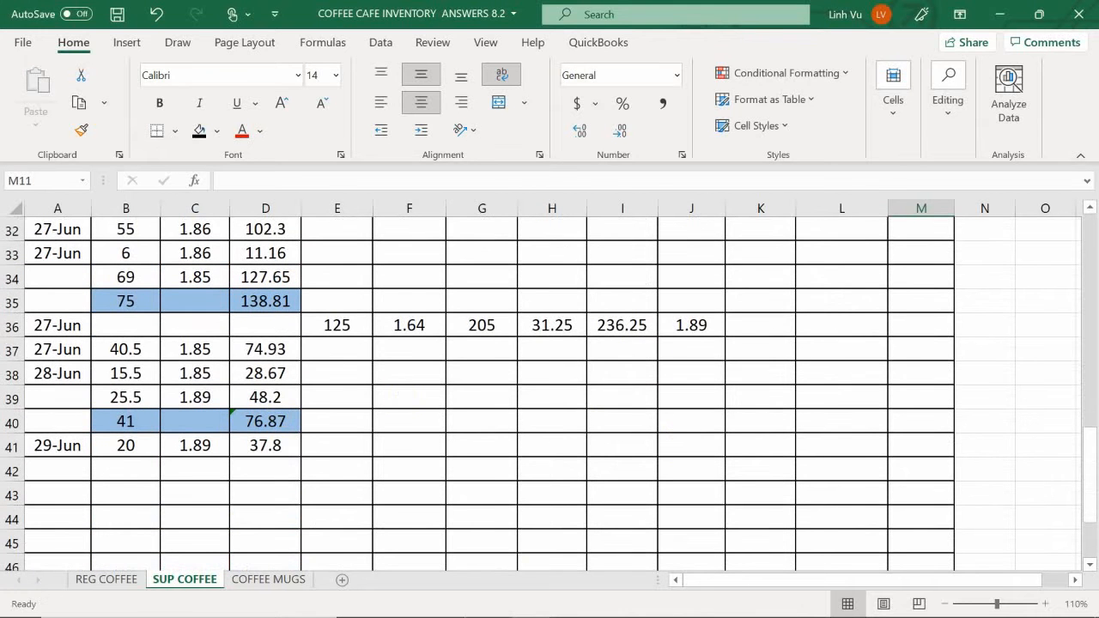
{"action": "mouse_move", "coordinate": [461, 606]}
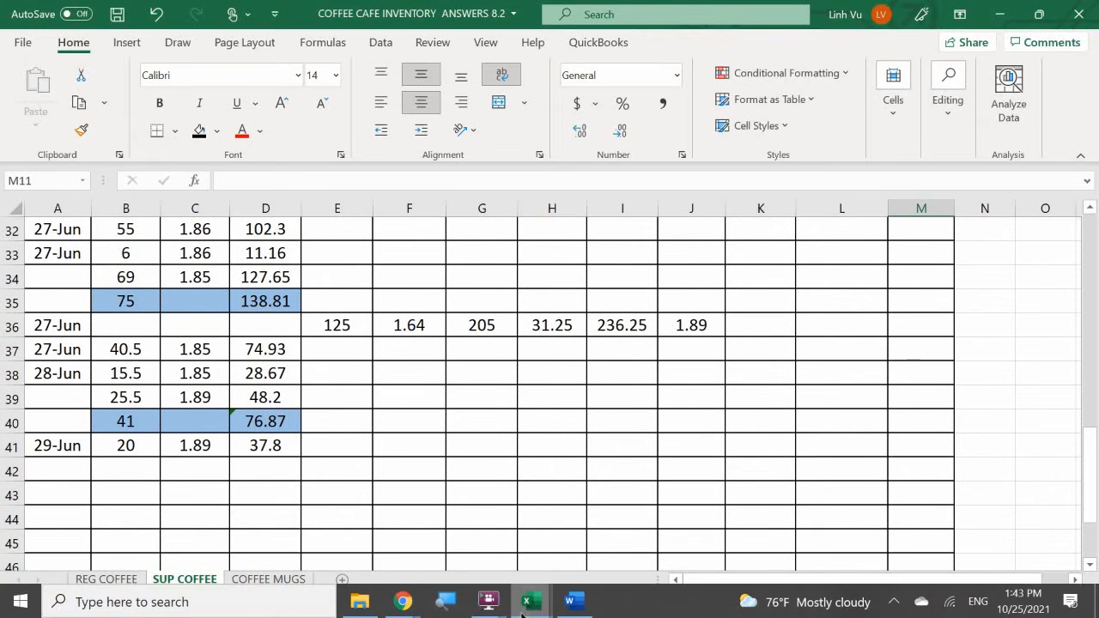
{"action": "mouse_move", "coordinate": [529, 601]}
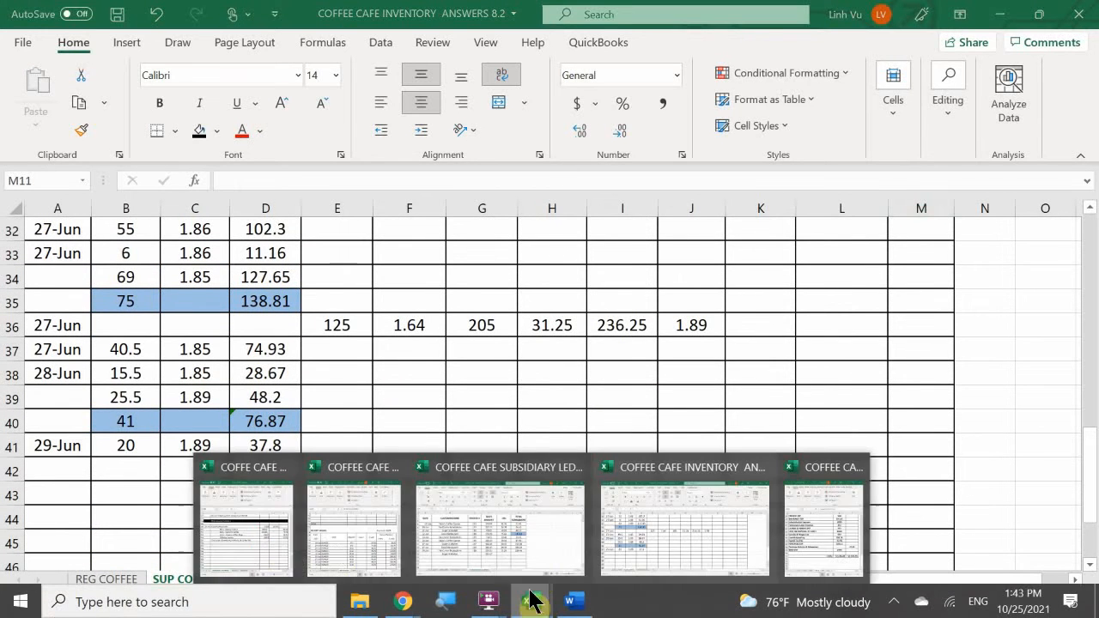
{"action": "left_click", "coordinate": [262, 532]}
{"action": "left_click", "coordinate": [632, 431]}
{"action": "scroll", "coordinate": [655, 412], "scroll_direction": "up", "scroll_amount": 7}
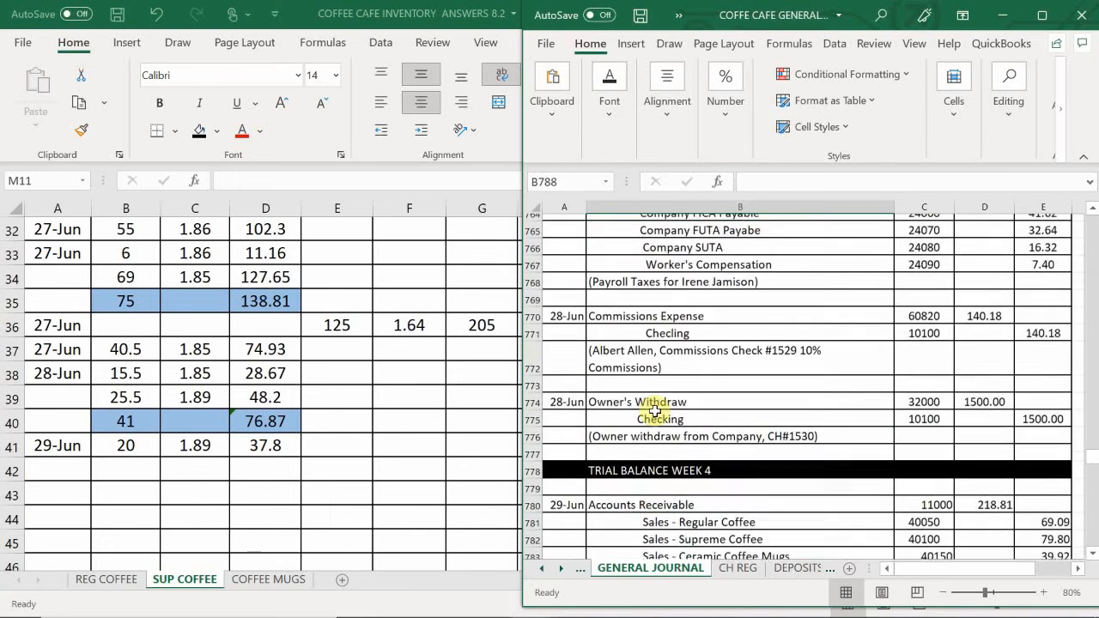
{"action": "scroll", "coordinate": [655, 411], "scroll_direction": "up", "scroll_amount": 1}
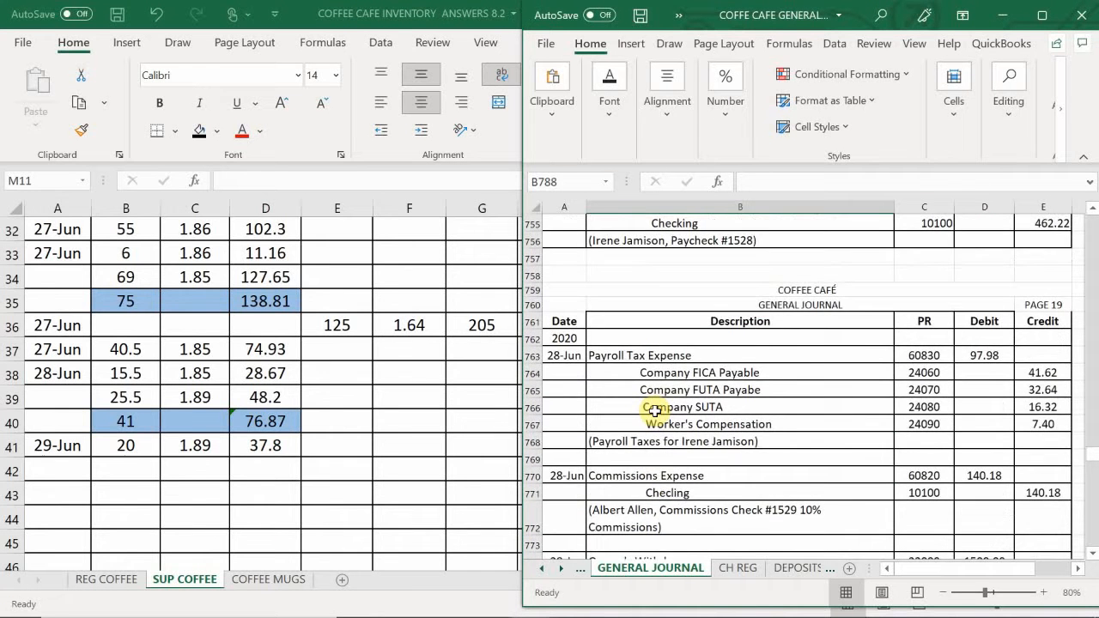
{"action": "scroll", "coordinate": [655, 410], "scroll_direction": "up", "scroll_amount": 5}
{"action": "scroll", "coordinate": [655, 412], "scroll_direction": "up", "scroll_amount": 1}
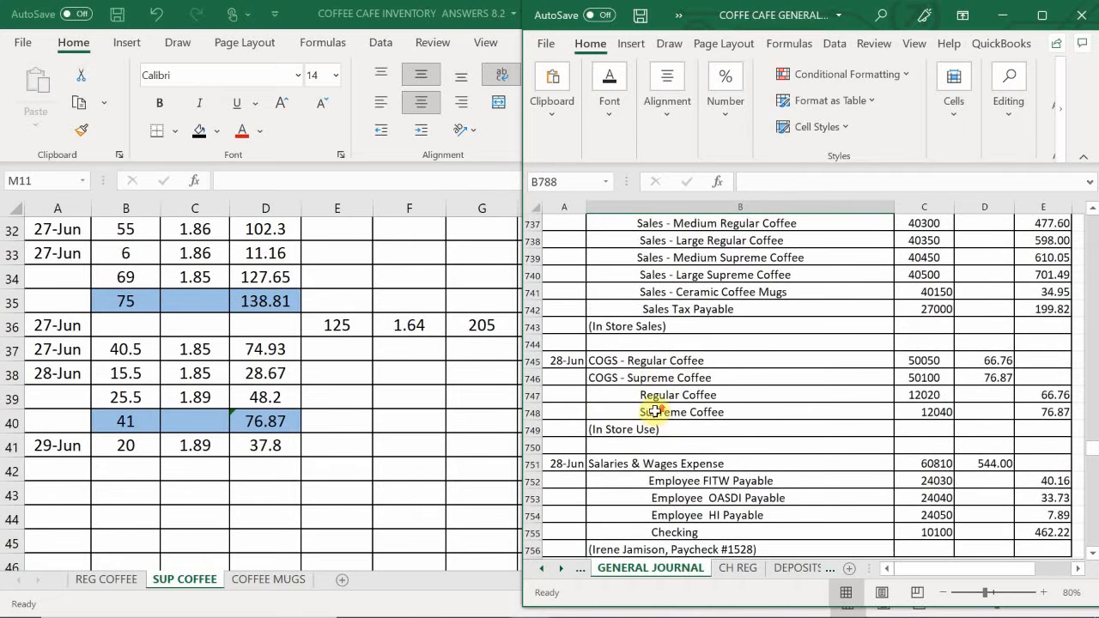
{"action": "left_click_drag", "start_coordinate": [655, 362], "coordinate": [649, 412]}
{"action": "left_click_drag", "start_coordinate": [849, 409], "coordinate": [912, 412]}
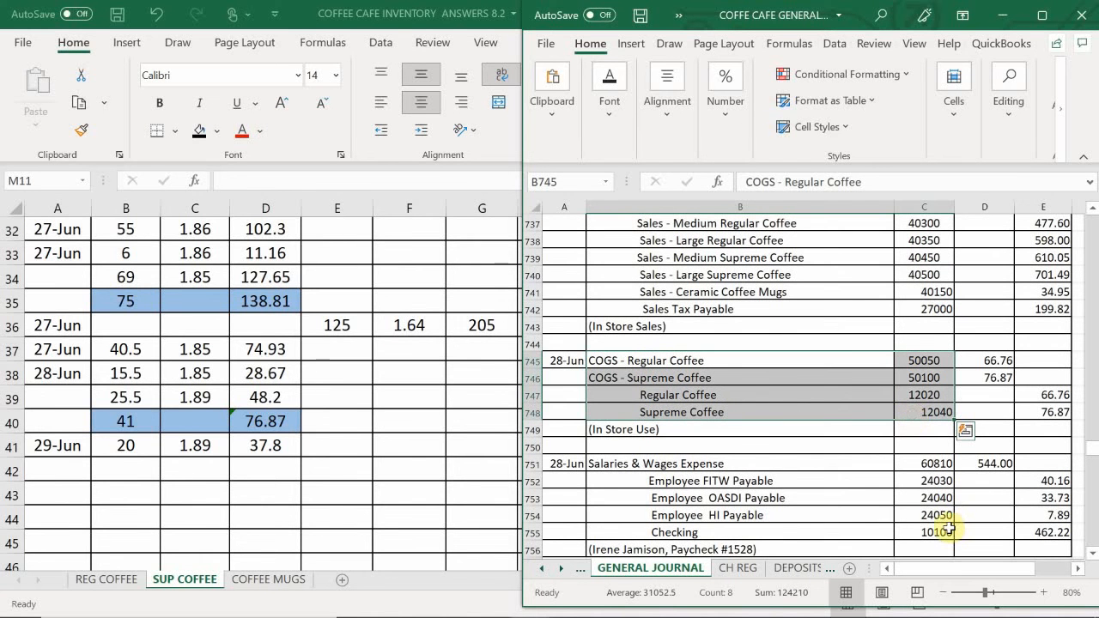
{"action": "key", "text": "ctrl+c"}
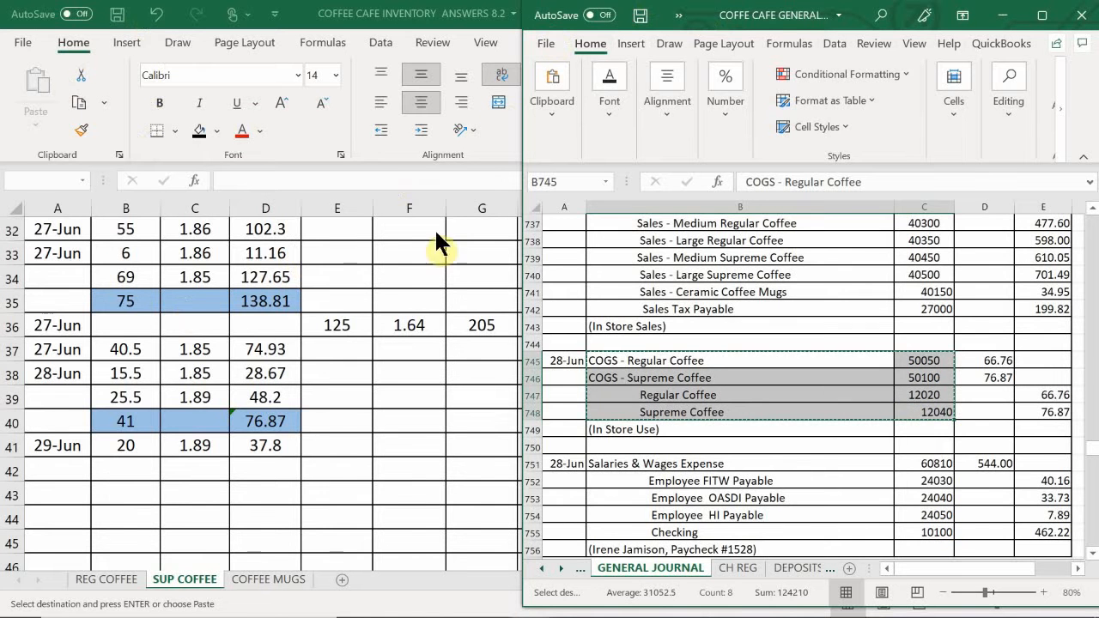
- Paste the copied COGS entry lines at B787 below the bookstore sale and date the entry 6/29 in A787
{"action": "scroll", "coordinate": [613, 374], "scroll_direction": "down", "scroll_amount": 7}
{"action": "scroll", "coordinate": [620, 409], "scroll_direction": "down", "scroll_amount": 6}
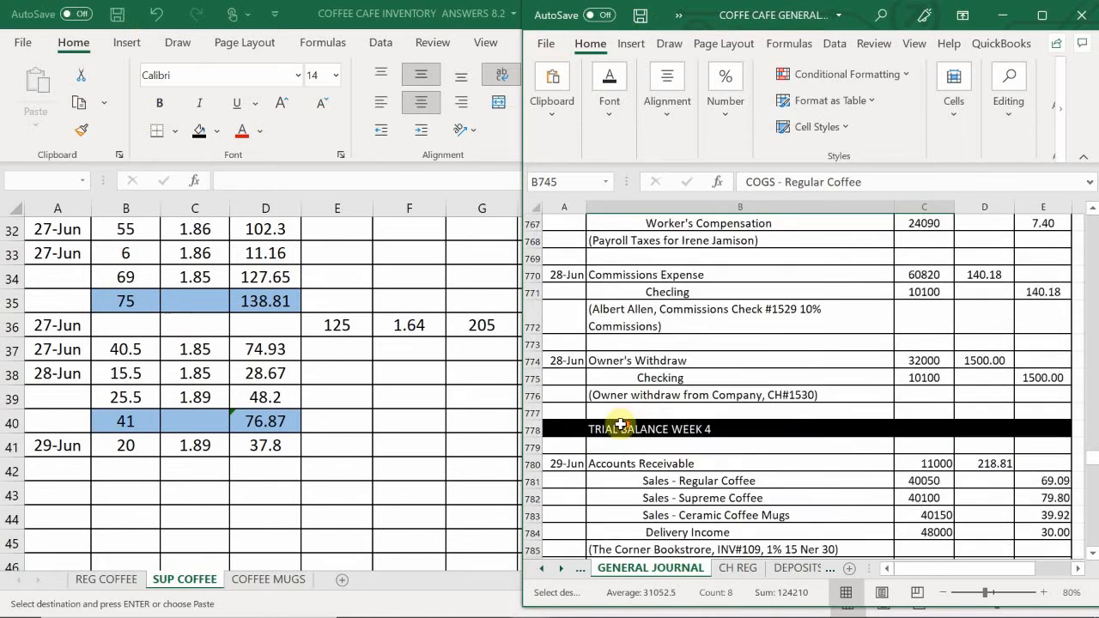
{"action": "left_click", "coordinate": [623, 417]}
{"action": "key", "text": "ctrl+v"}
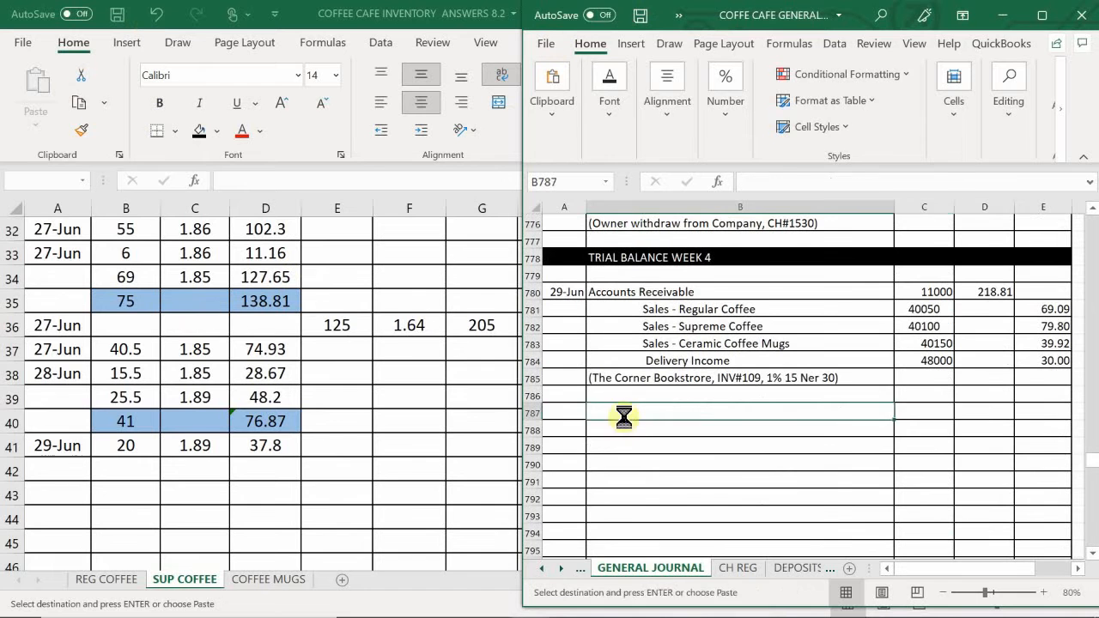
{"action": "left_click", "coordinate": [566, 411]}
{"action": "type", "text": "6"}
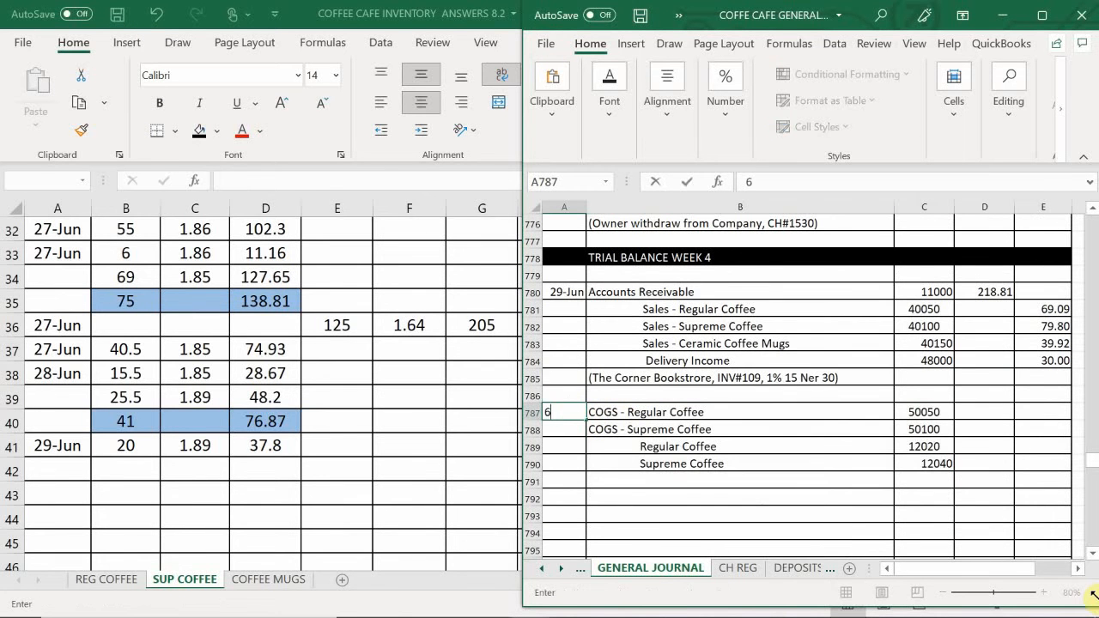
{"action": "type", "text": "/29"}
{"action": "key", "text": "Return"}
{"action": "key", "text": "Return"}
{"action": "key", "text": "Return"}
{"action": "key", "text": "Return"}
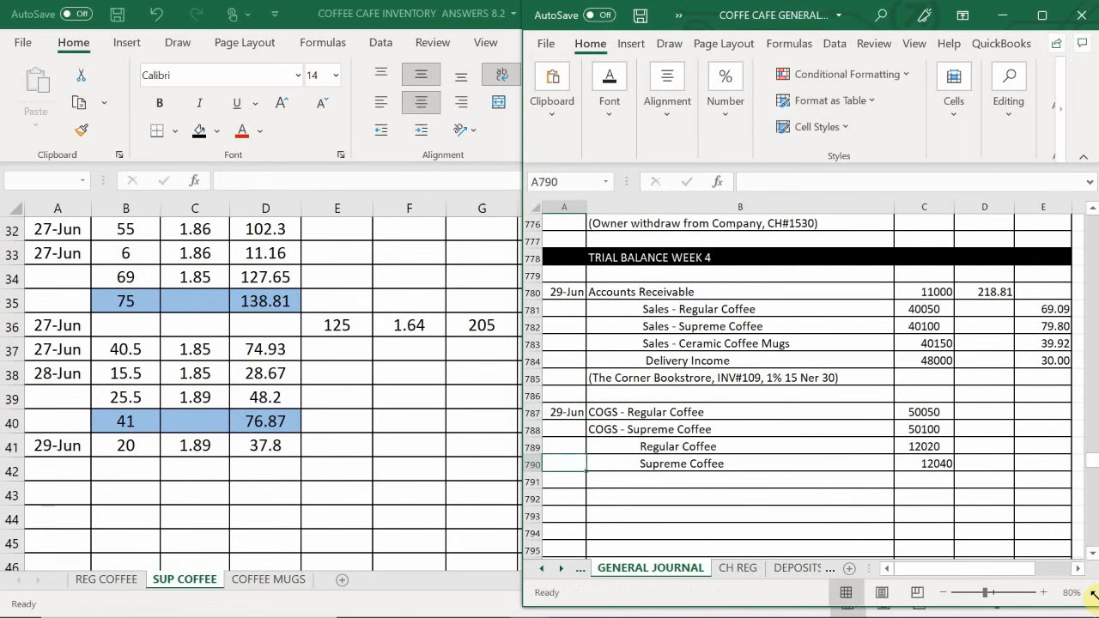
- Enter the COGS entry's description "(Sold To Corner Bookstore, INV#109)" in B791
{"action": "key", "text": "Right"}
{"action": "type", "text": "("}
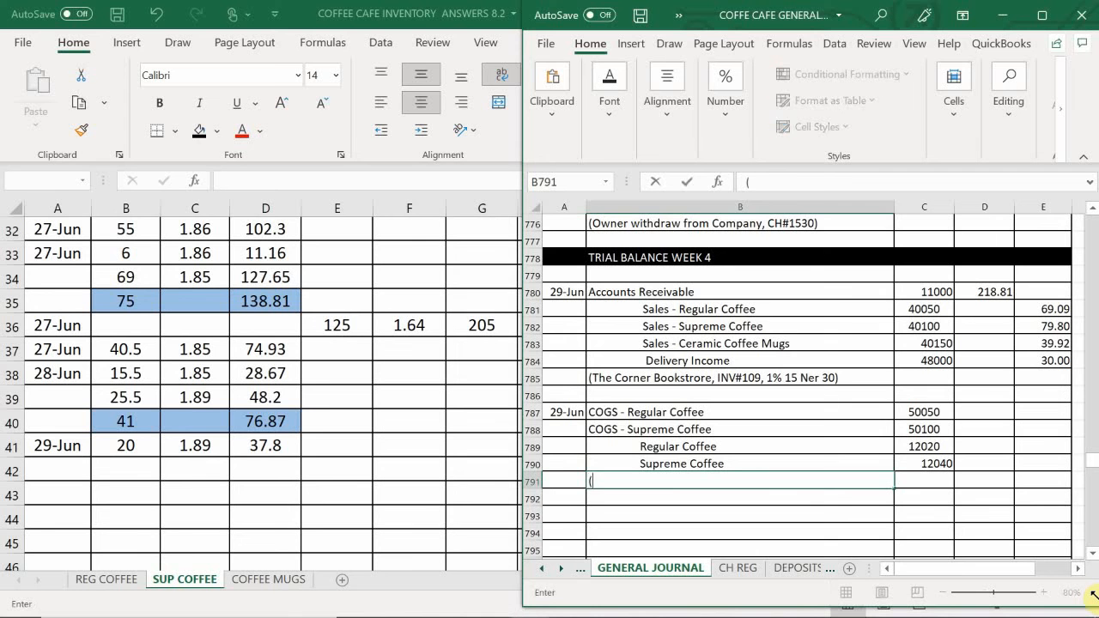
{"action": "type", "text": "Th"}
{"action": "key", "text": "BackSpace"}
{"action": "key", "text": "BackSpace"}
{"action": "type", "text": "Sp"}
{"action": "type", "text": "ld To Cu"}
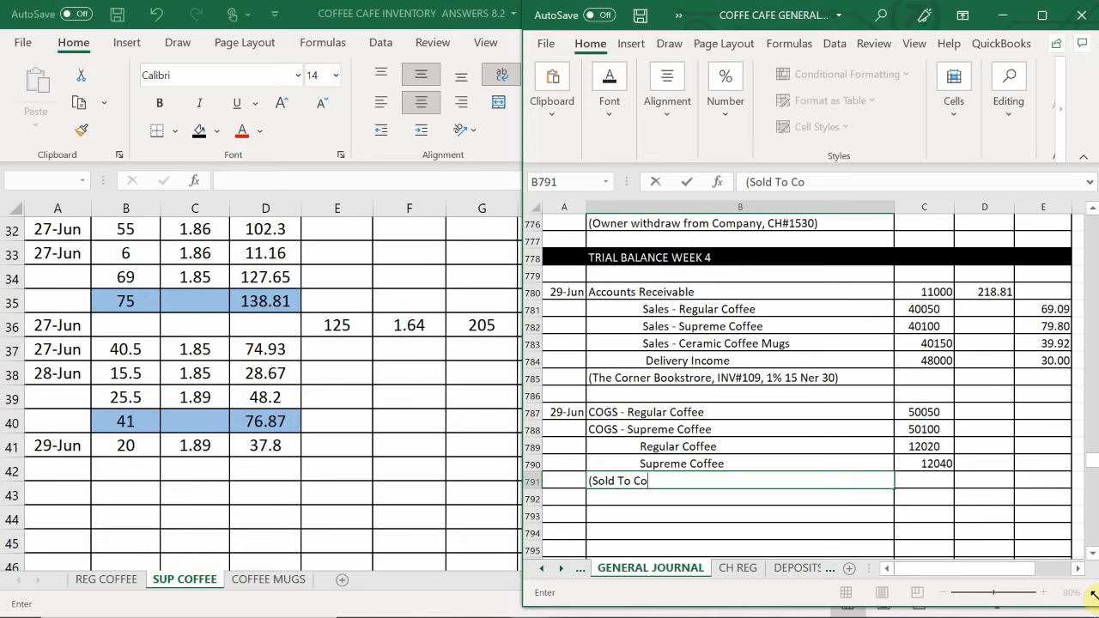
{"action": "type", "text": "rner Bookstore,"}
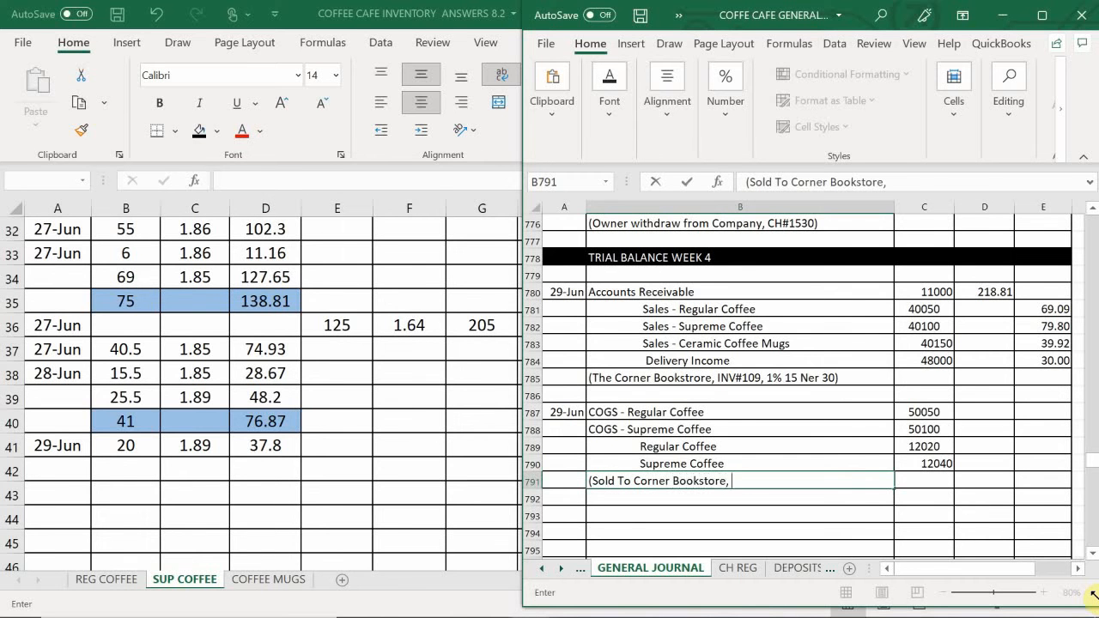
{"action": "type", "text": " INV#109"}
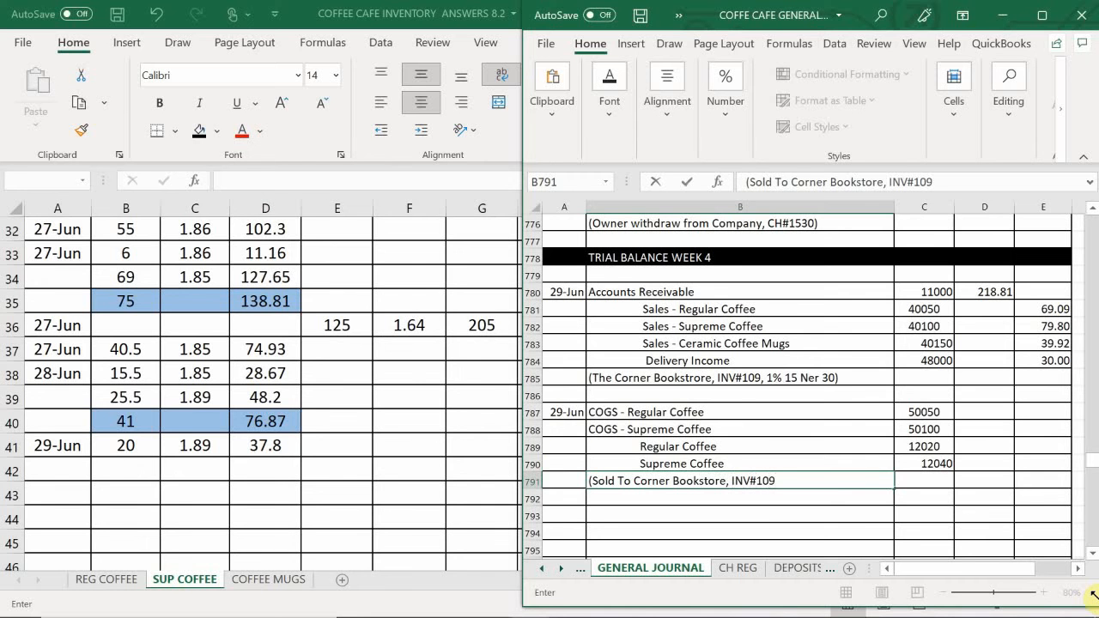
{"action": "key", "text": "Return"}
- Look up the 29 June regular coffee total cost in the inventory workbook and debit COGS - Regular Coffee 34.62 in D787
{"action": "key", "text": "Right"}
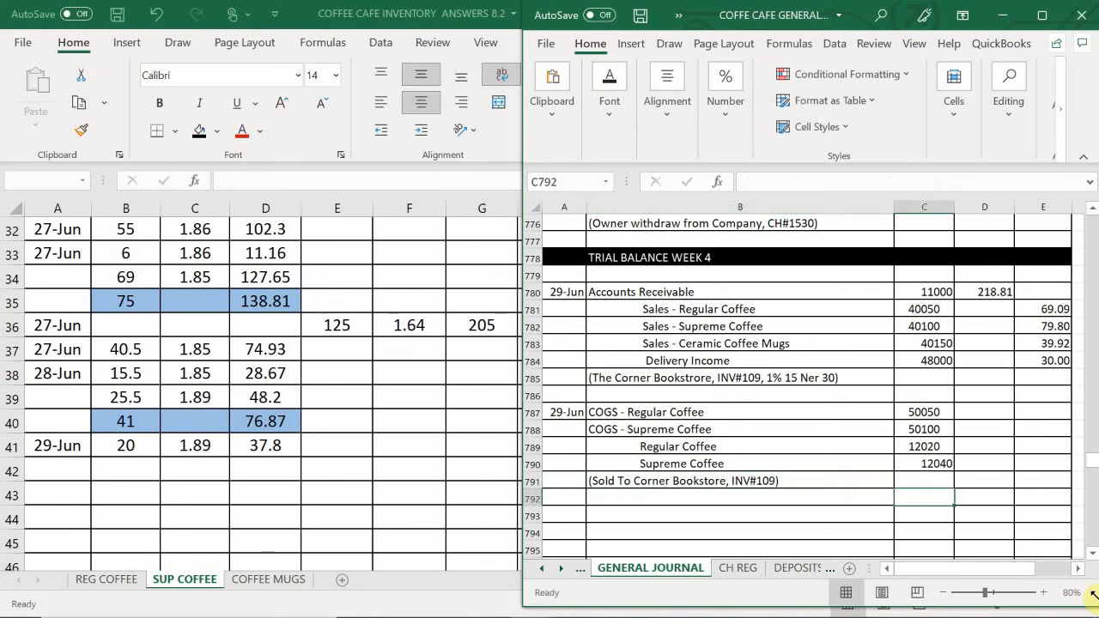
{"action": "key", "text": "Up"}
{"action": "key", "text": "Right"}
{"action": "key", "text": "Up"}
{"action": "key", "text": "Up"}
{"action": "key", "text": "Up"}
{"action": "key", "text": "Up"}
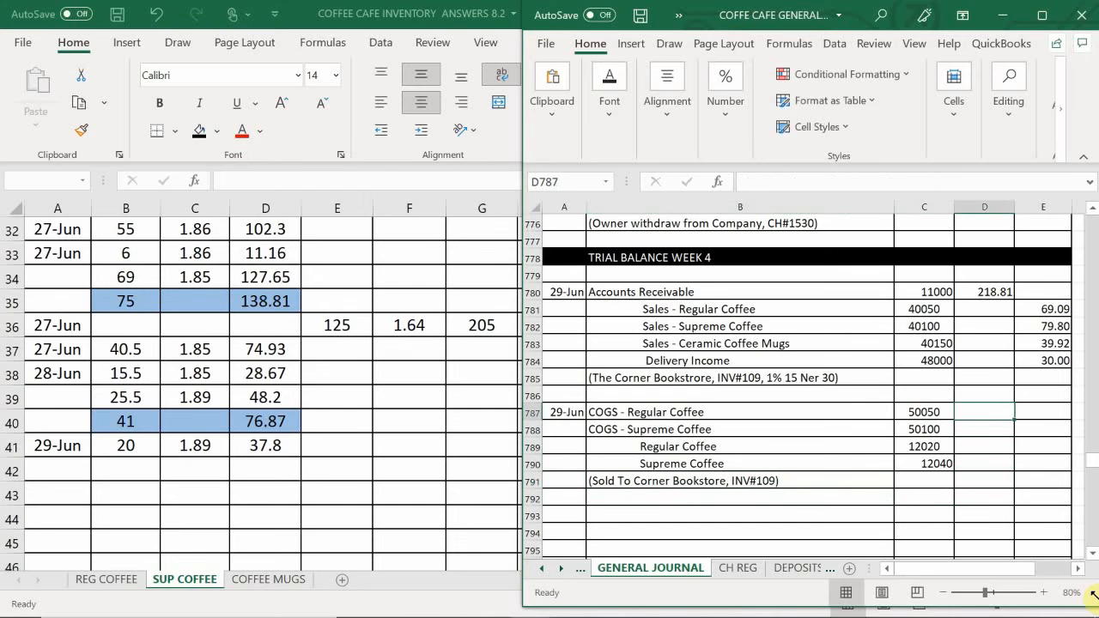
{"action": "left_click", "coordinate": [227, 545]}
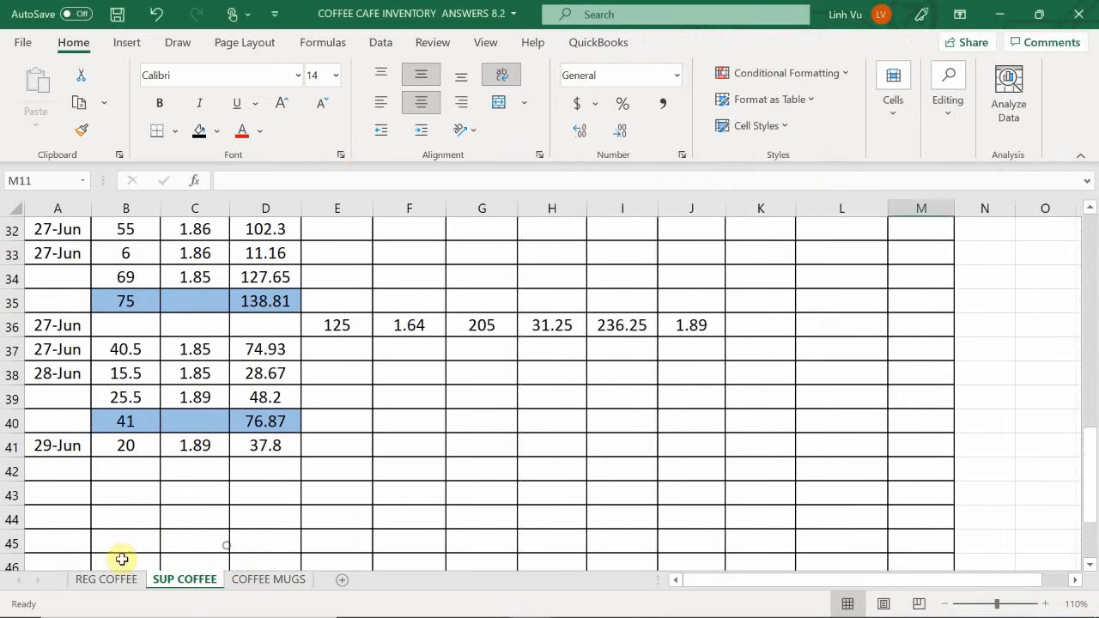
{"action": "left_click", "coordinate": [107, 581]}
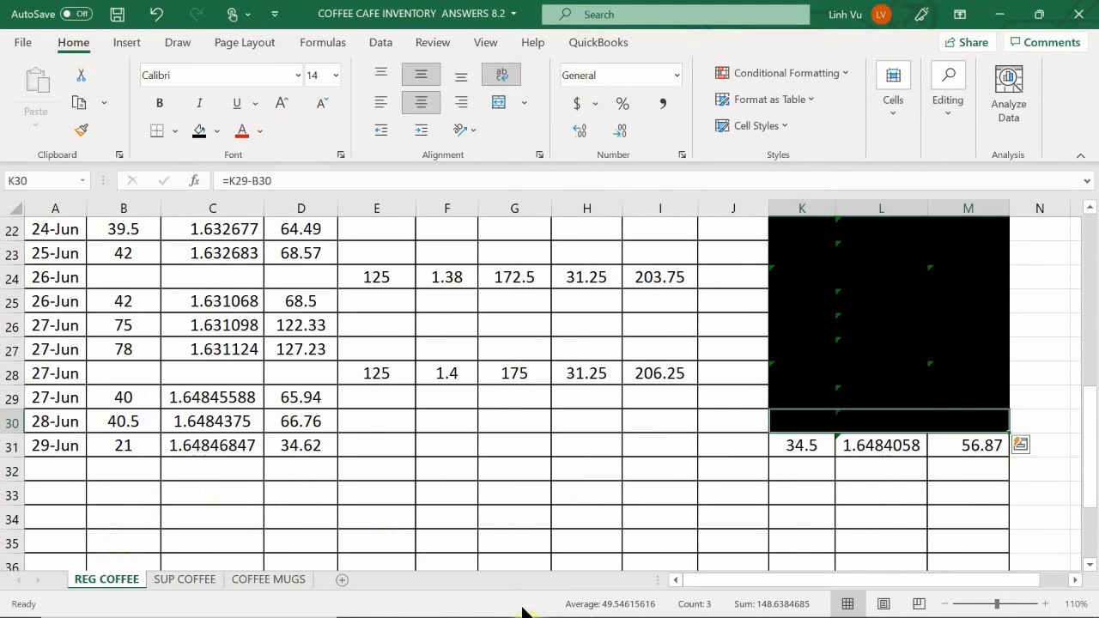
{"action": "mouse_move", "coordinate": [530, 601]}
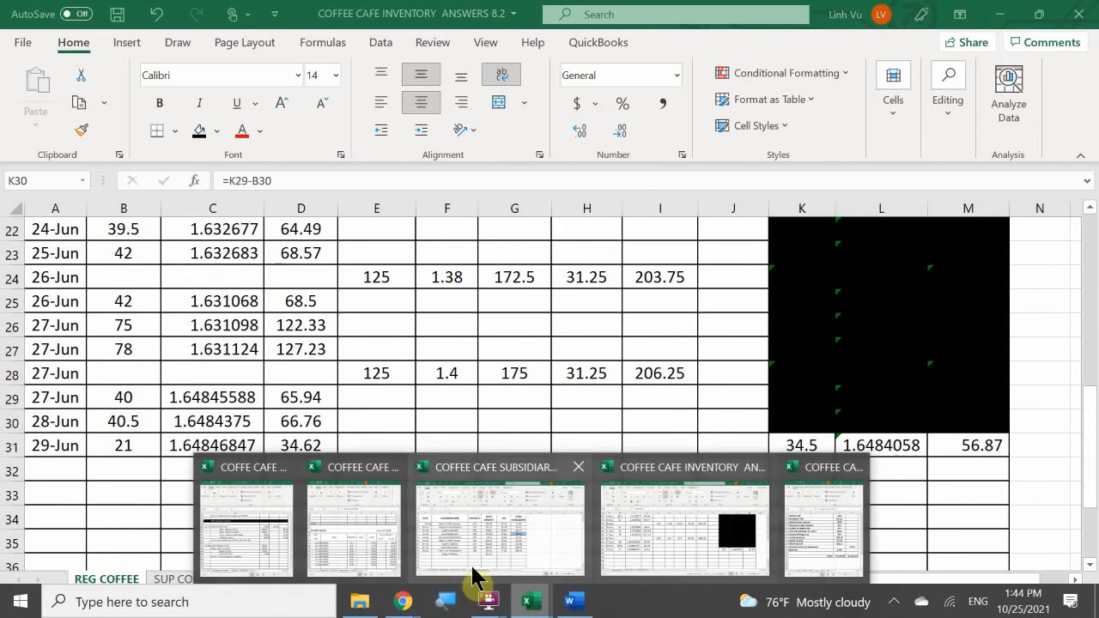
{"action": "left_click", "coordinate": [260, 521]}
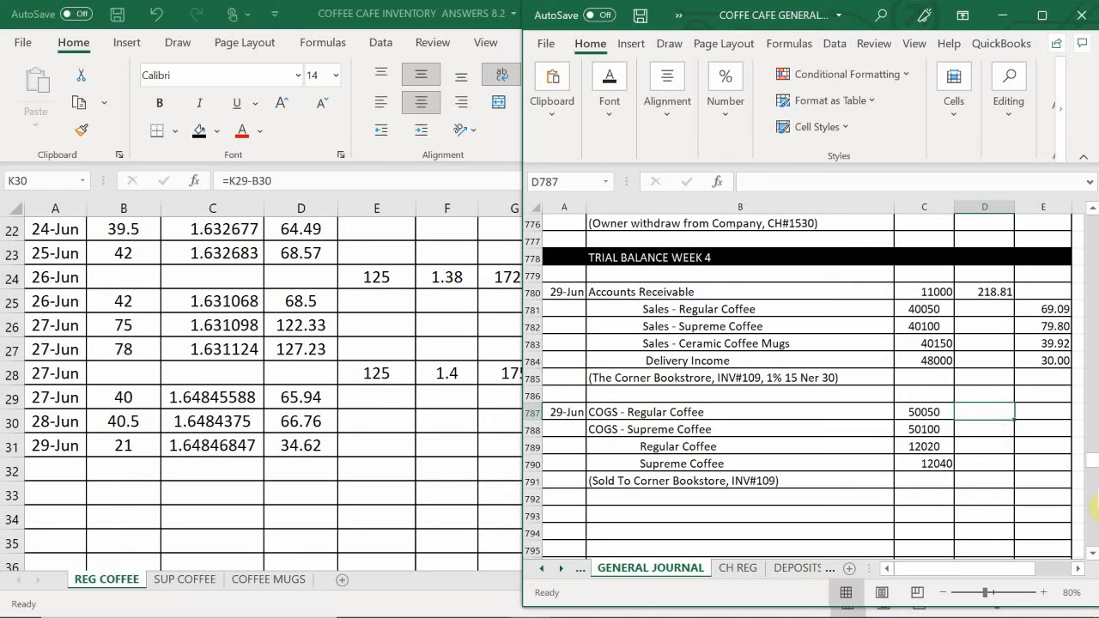
{"action": "type", "text": "34.62"}
{"action": "key", "text": "Return"}
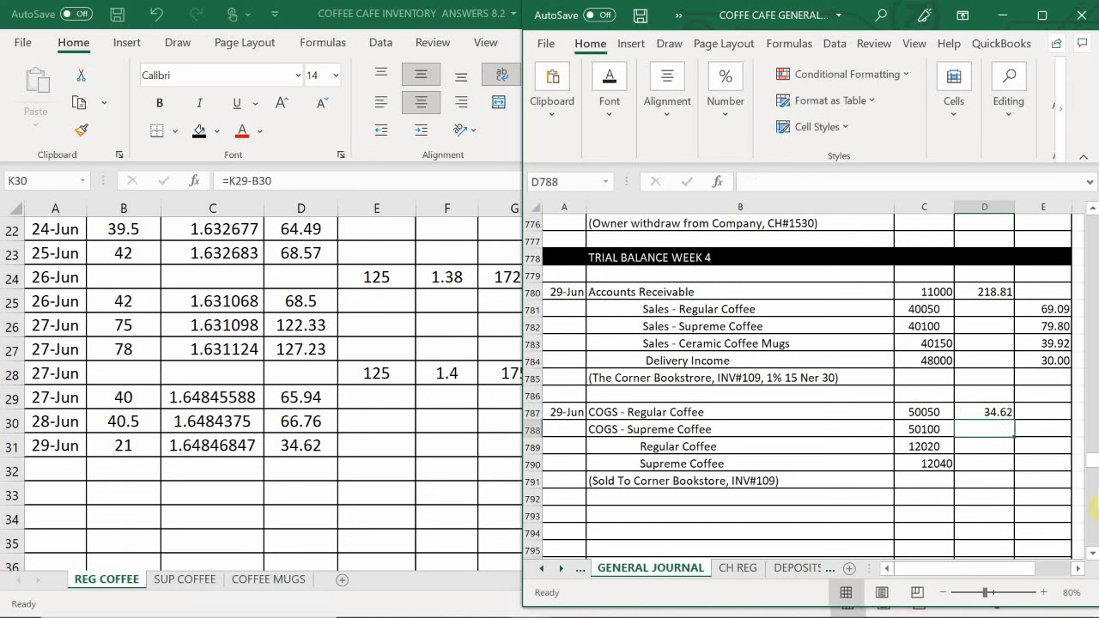
- Credit Regular Coffee in E789 with a formula referencing the COGS - Regular Coffee debit in D787
{"action": "key", "text": "Down"}
{"action": "key", "text": "Right"}
{"action": "type", "text": "="}
{"action": "key", "text": "Up"}
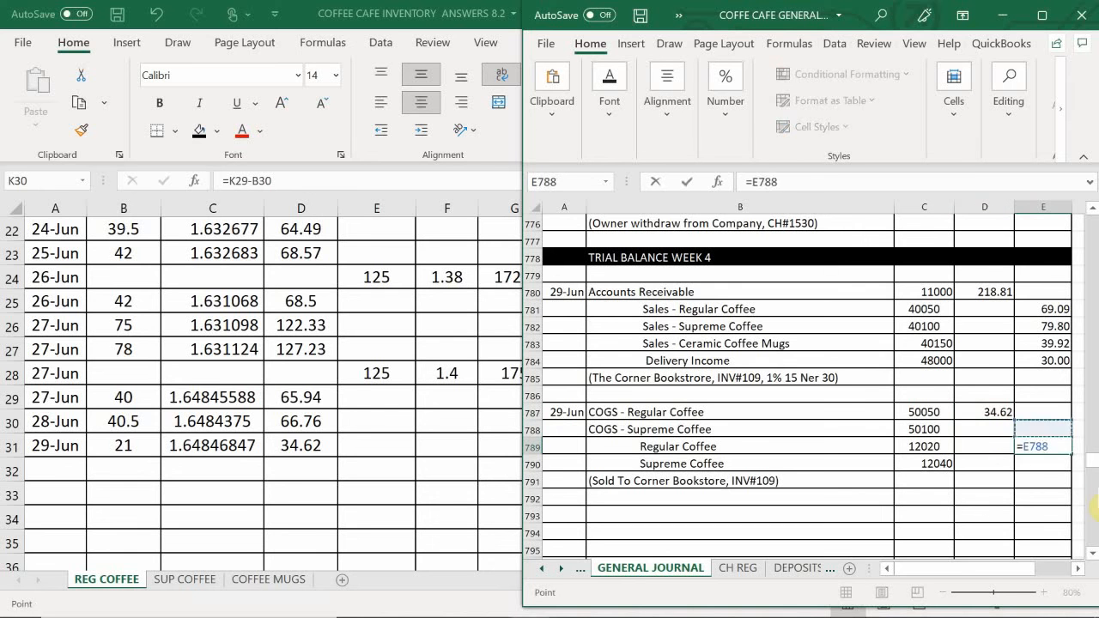
{"action": "key", "text": "Up"}
{"action": "key", "text": "Left"}
{"action": "key", "text": "Return"}
- Consult the 29 June row of the supreme coffee inventory sheet and debit COGS - Supreme Coffee 34.80 in D788 of the journal
{"action": "key", "text": "Left"}
{"action": "key", "text": "Up"}
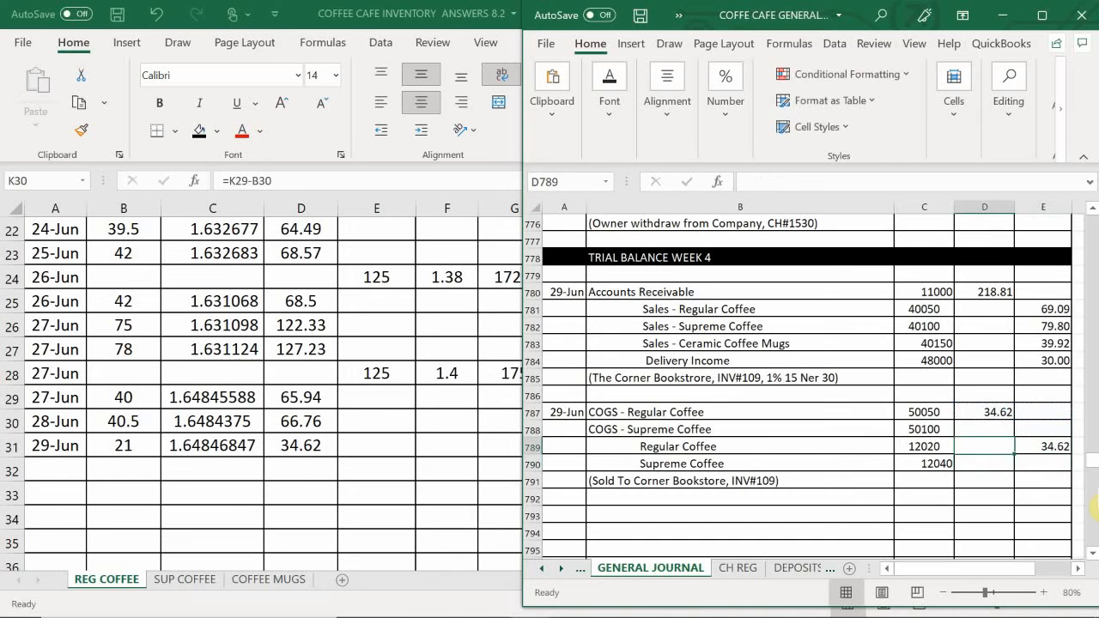
{"action": "key", "text": "Up"}
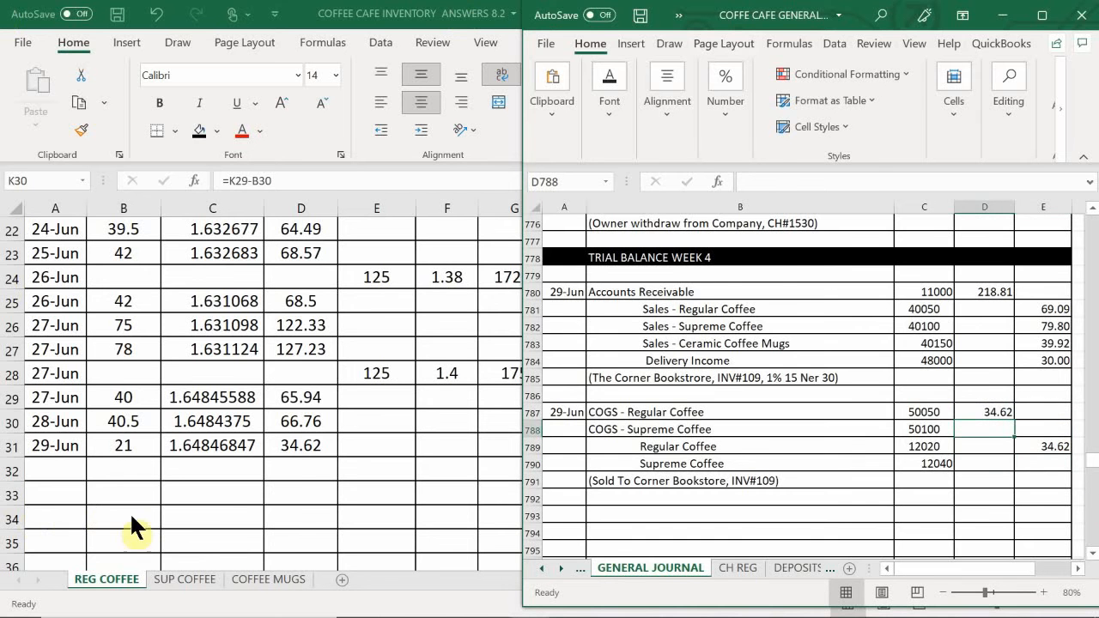
{"action": "left_click", "coordinate": [176, 585]}
{"action": "left_click", "coordinate": [177, 580]}
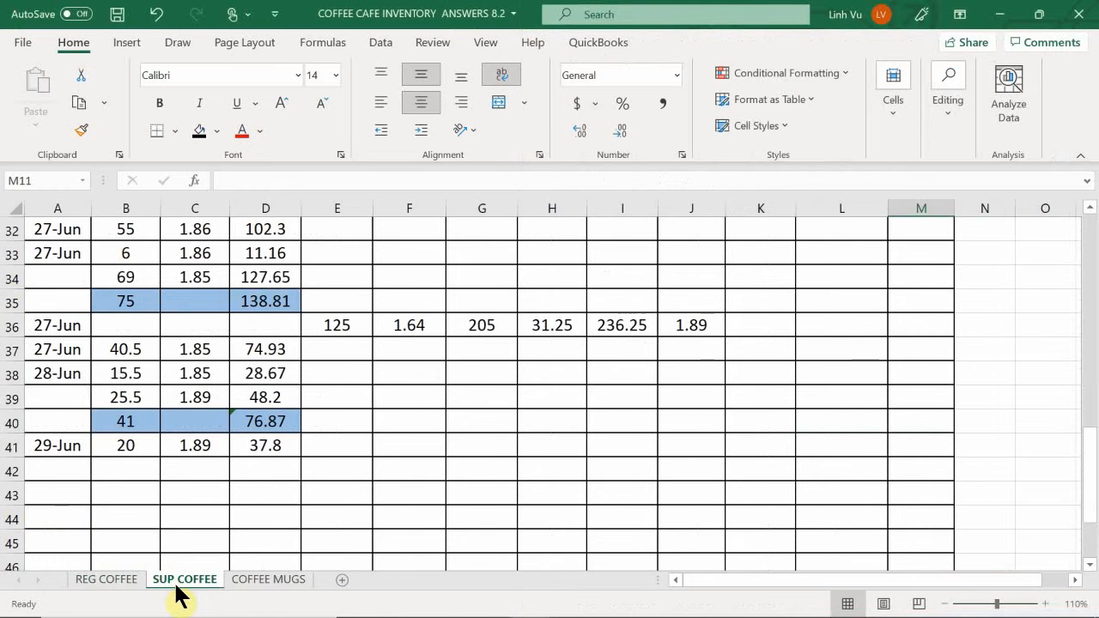
{"action": "mouse_move", "coordinate": [644, 611]}
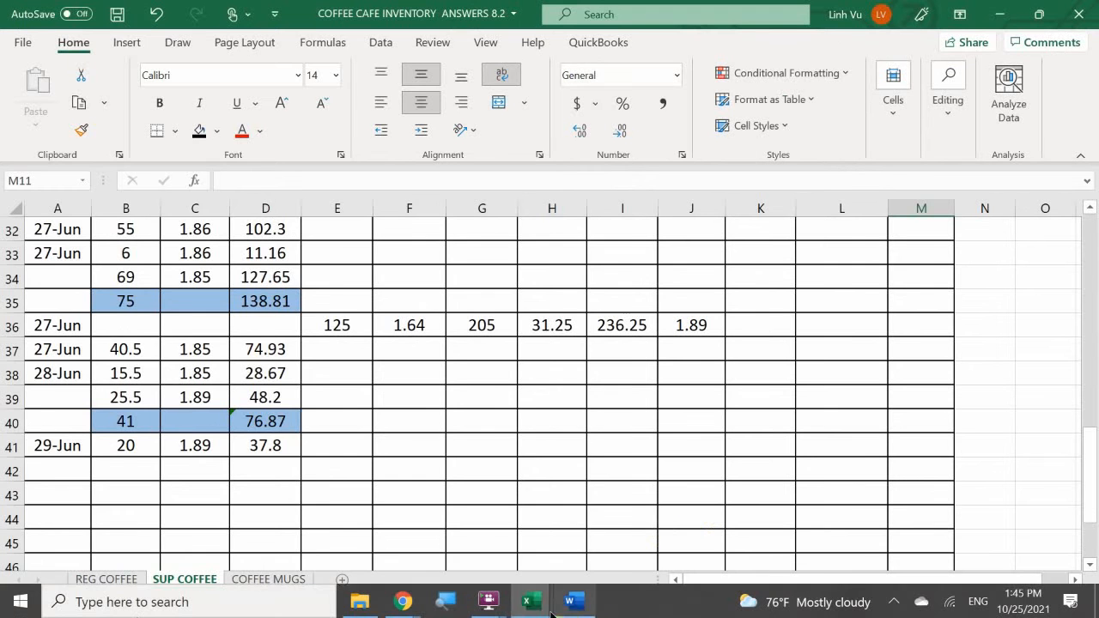
{"action": "left_click", "coordinate": [571, 603]}
{"action": "mouse_move", "coordinate": [536, 608]}
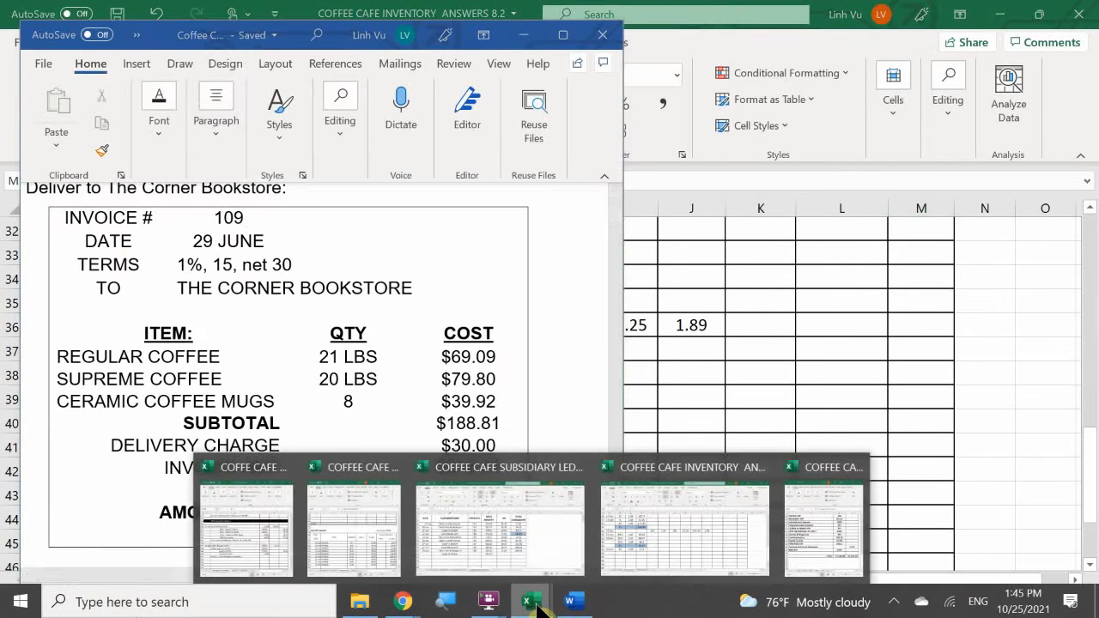
{"action": "left_click", "coordinate": [249, 528]}
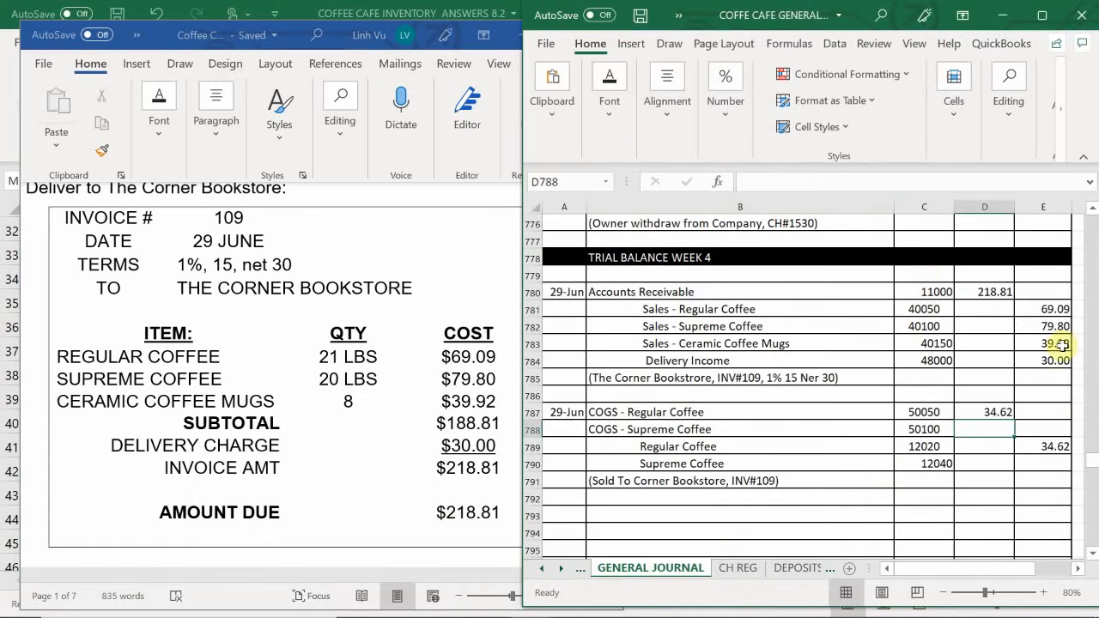
{"action": "left_click", "coordinate": [989, 433]}
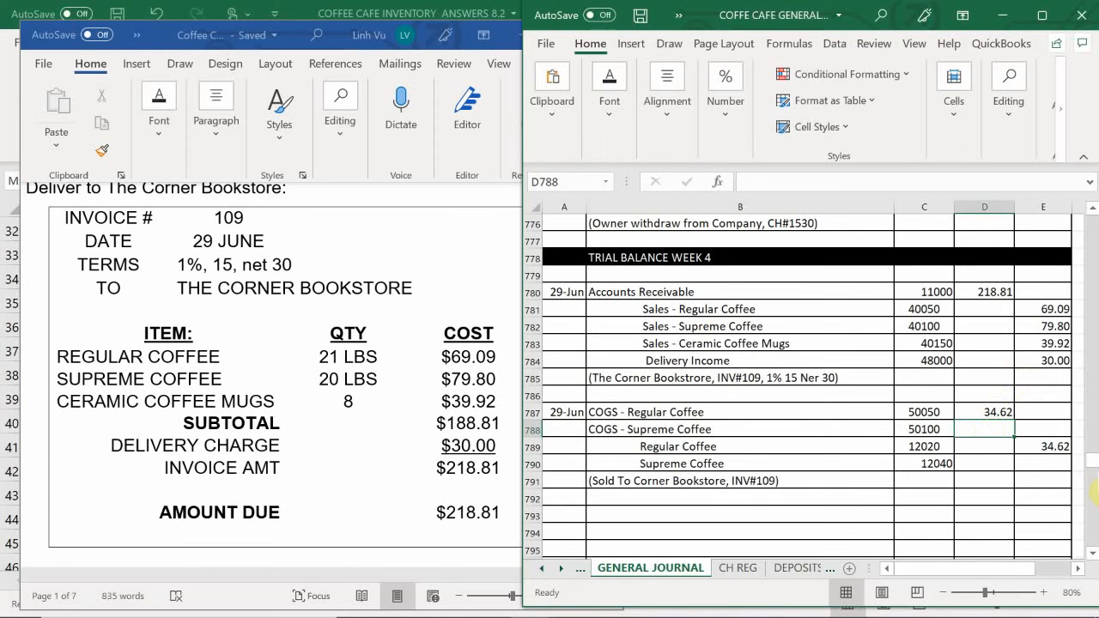
{"action": "type", "text": "34"}
{"action": "key", "text": "Return"}
- Credit Supreme Coffee in E790 with a formula referencing the COGS - Supreme Coffee debit in D788
{"action": "key", "text": "Down"}
{"action": "key", "text": "Down"}
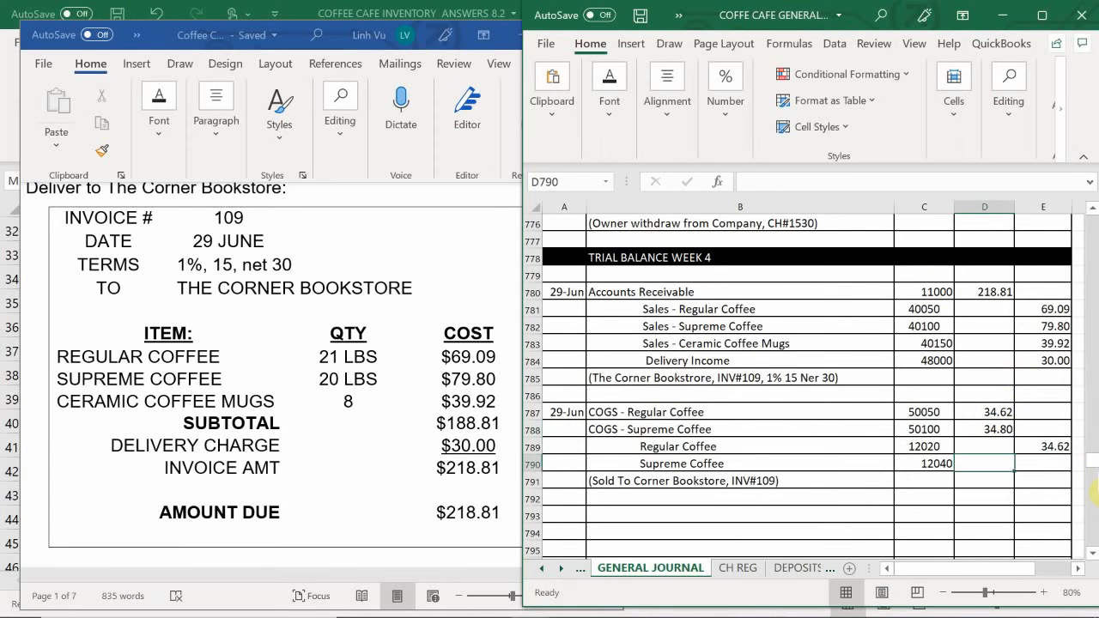
{"action": "key", "text": "Right"}
{"action": "key", "text": "Up"}
{"action": "type", "text": "="}
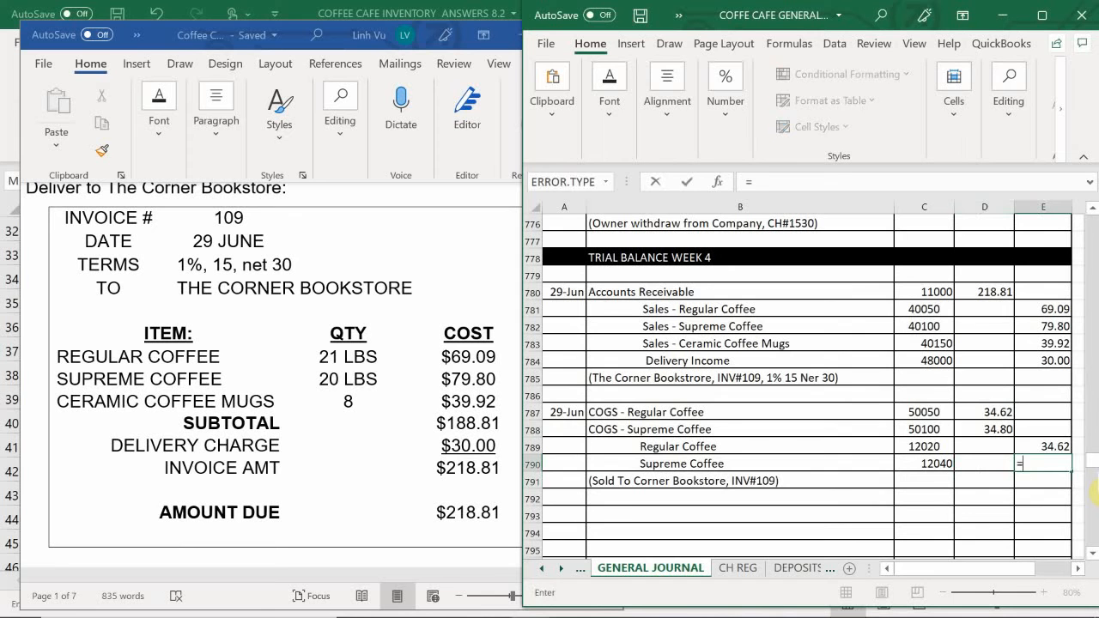
{"action": "key", "text": "Up"}
{"action": "key", "text": "Up"}
{"action": "key", "text": "Left"}
{"action": "key", "text": "Return"}
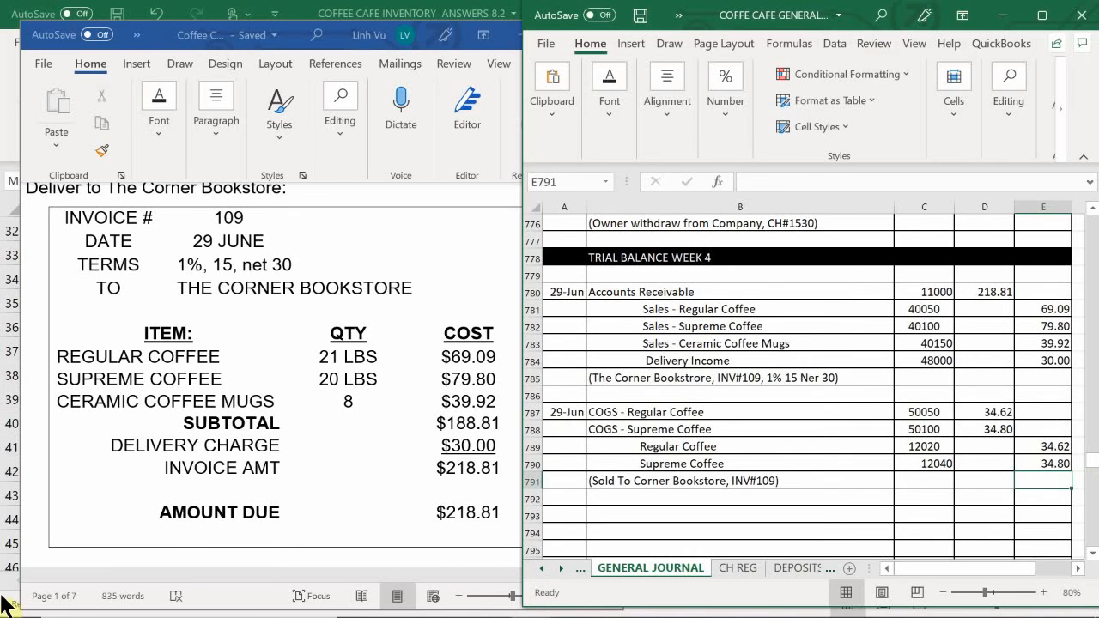
- Switch to the general ledger workbook's COGS sheet and enter the date 6/29 in A35 of the regular coffee account
{"action": "mouse_move", "coordinate": [464, 613]}
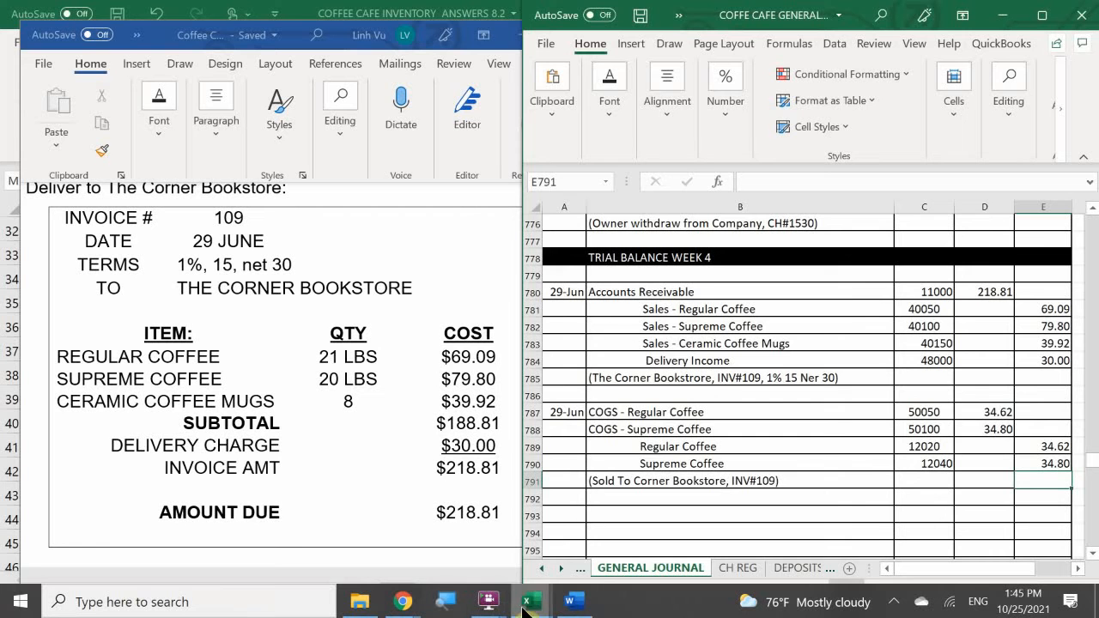
{"action": "mouse_move", "coordinate": [527, 609]}
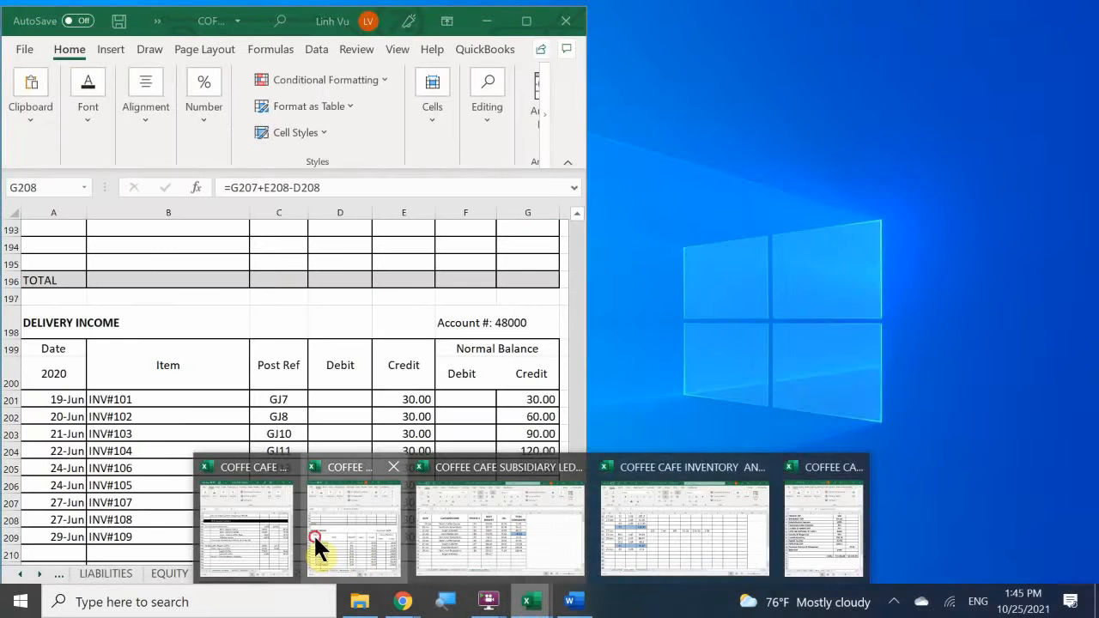
{"action": "left_click", "coordinate": [319, 545]}
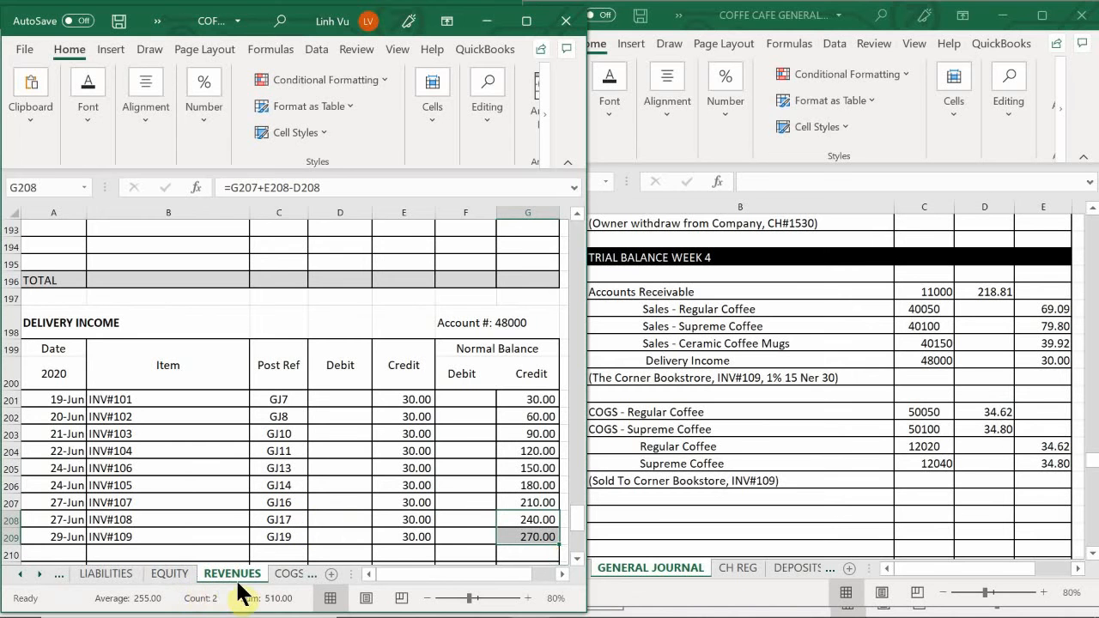
{"action": "left_click", "coordinate": [290, 573]}
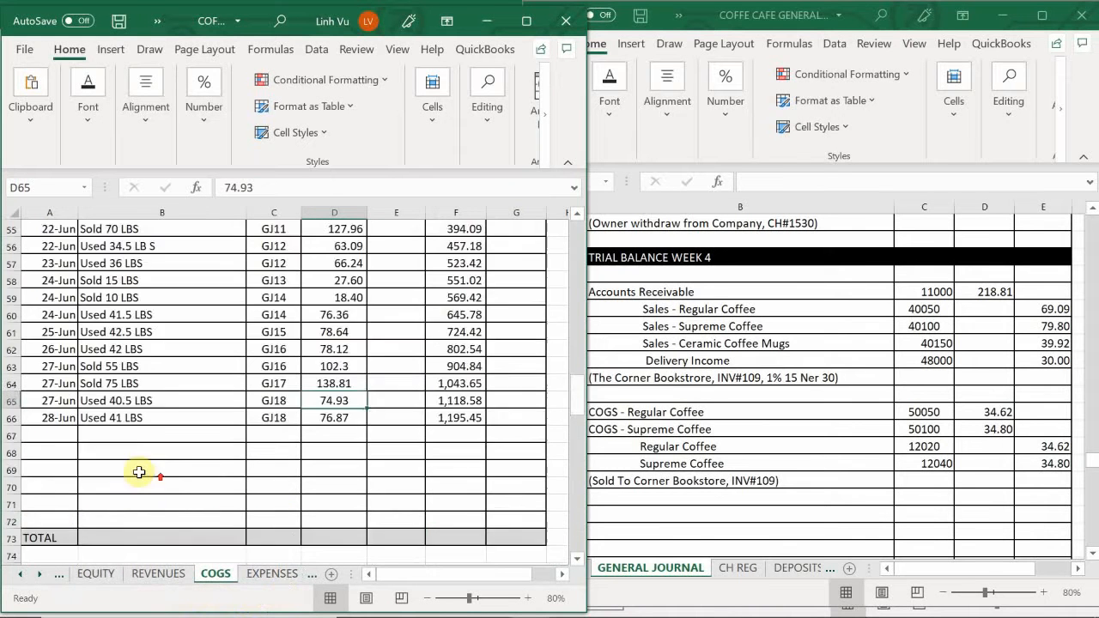
{"action": "scroll", "coordinate": [140, 472], "scroll_direction": "up", "scroll_amount": 18}
{"action": "scroll", "coordinate": [138, 467], "scroll_direction": "down", "scroll_amount": 4}
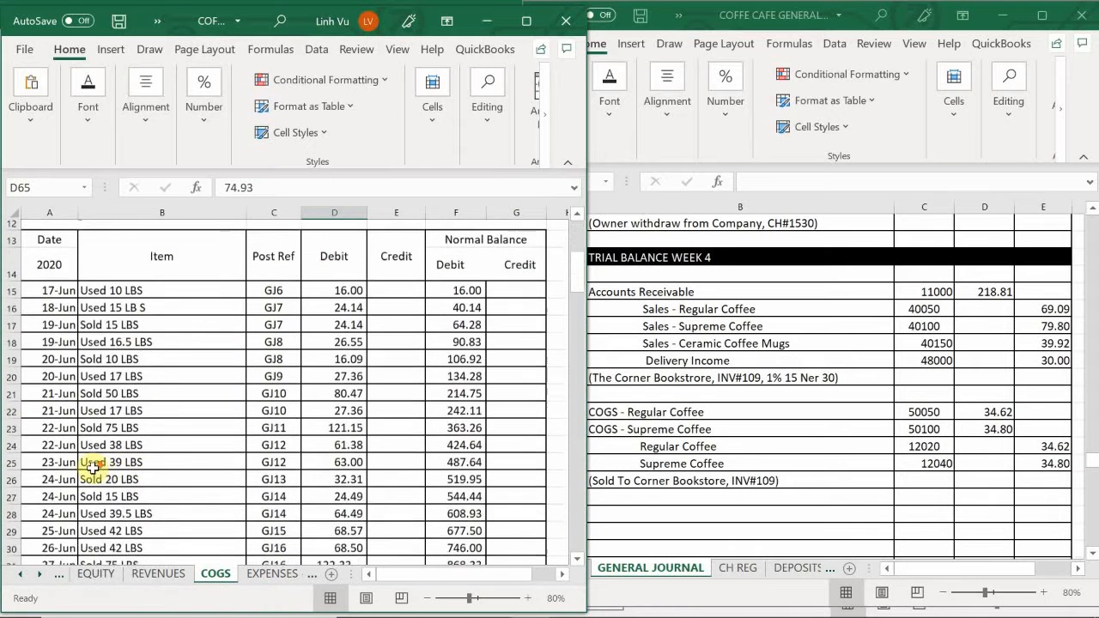
{"action": "scroll", "coordinate": [93, 466], "scroll_direction": "down", "scroll_amount": 3}
{"action": "left_click", "coordinate": [56, 455]}
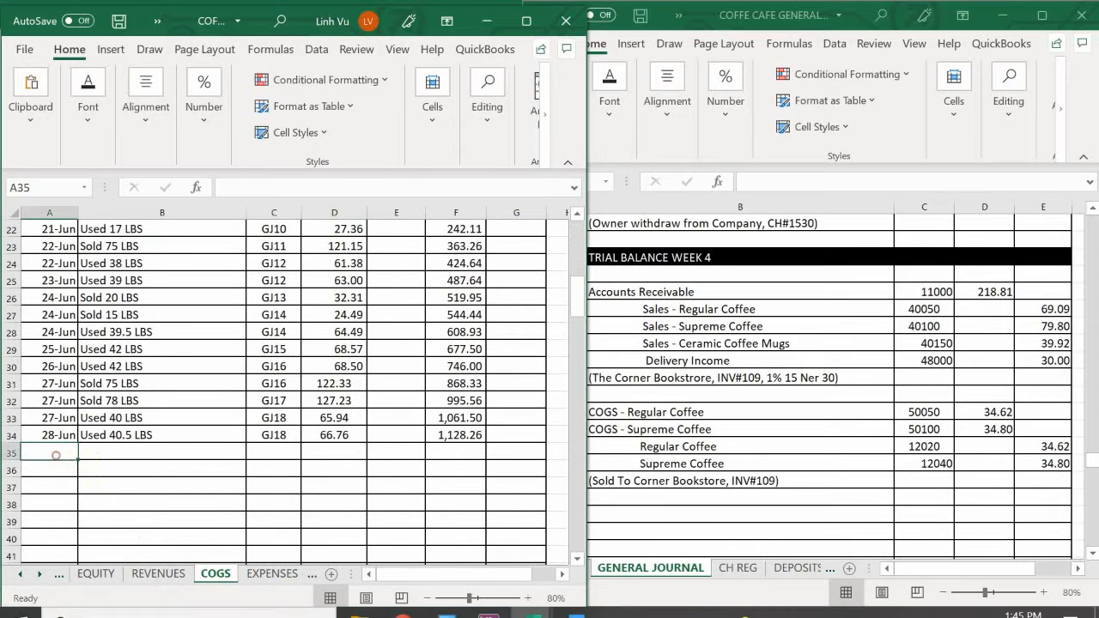
{"action": "type", "text": "6/"}
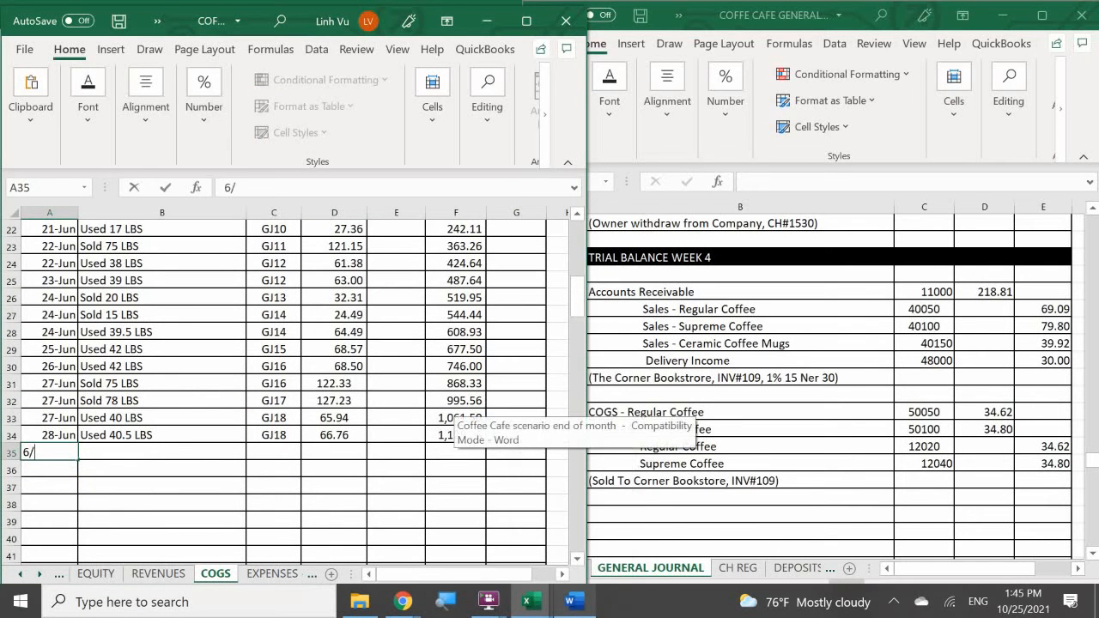
{"action": "type", "text": "29"}
{"action": "key", "text": "Return"}
- Fill in the 29 June regular coffee COGS row with item "Sold 21 LBS", post reference GJ19 and debit 34.62
{"action": "key", "text": "Right"}
{"action": "key", "text": "Up"}
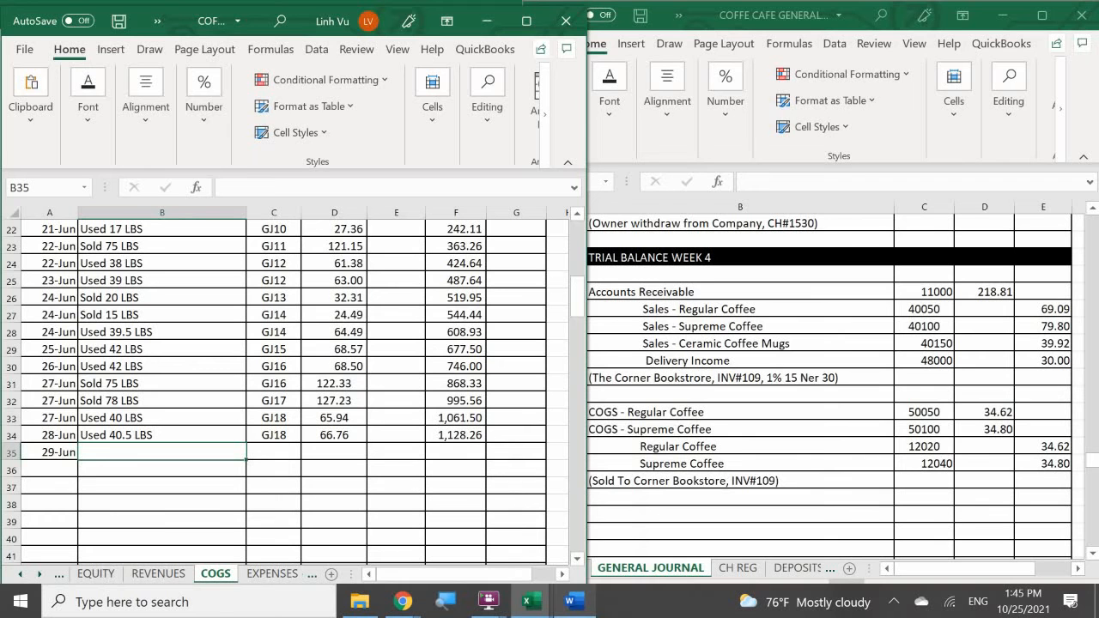
{"action": "type", "text": "Sold"}
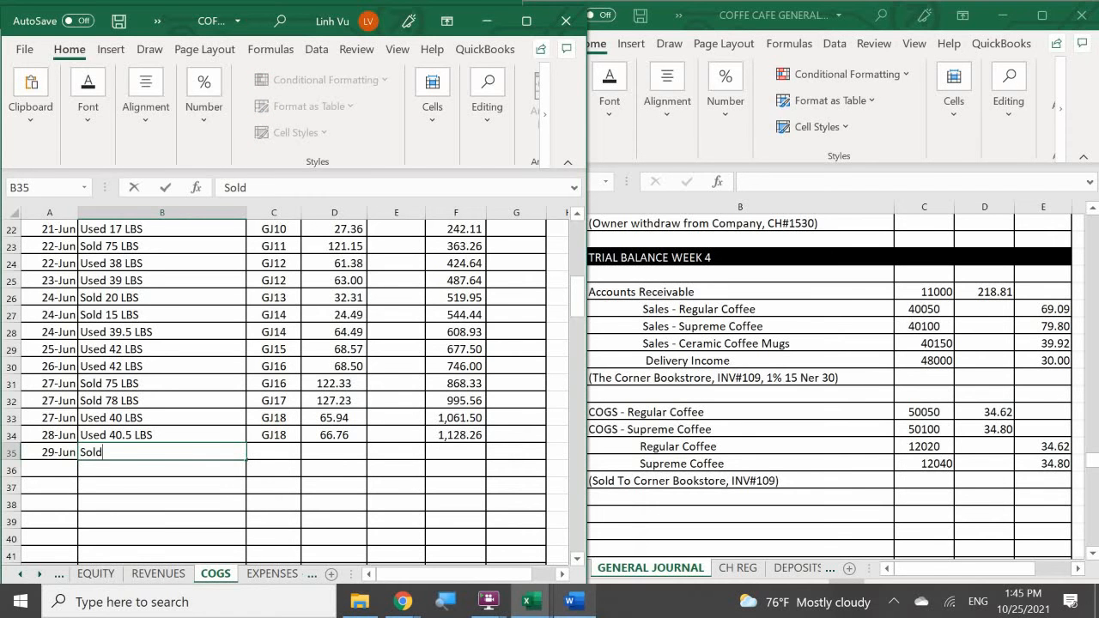
{"action": "type", "text": " 2"}
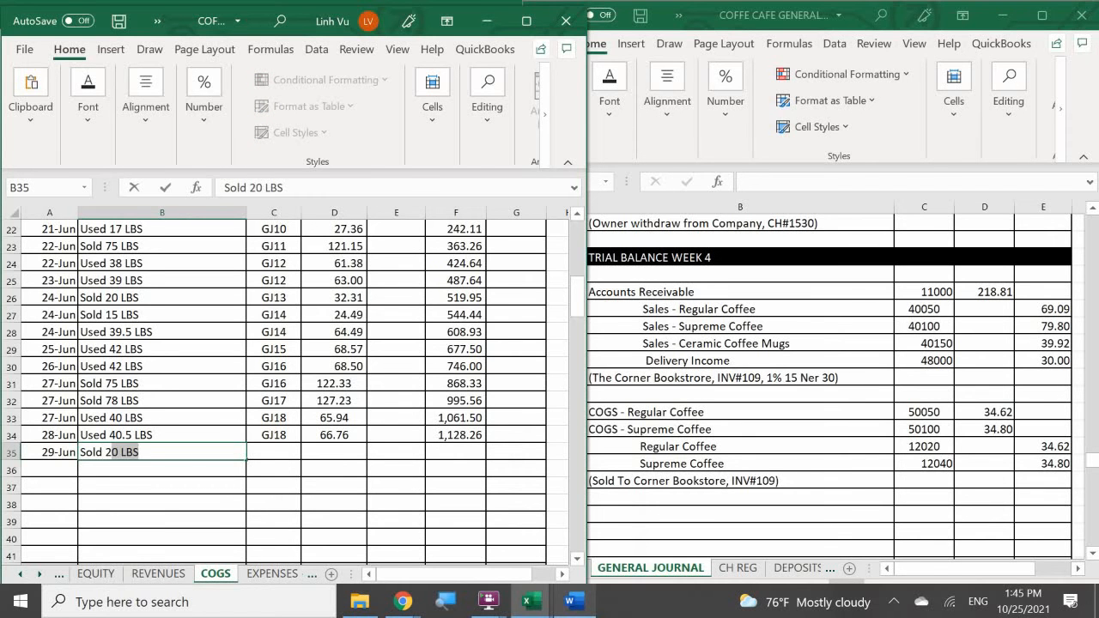
{"action": "type", "text": "1 LBS"}
{"action": "key", "text": "Tab"}
{"action": "type", "text": "G"}
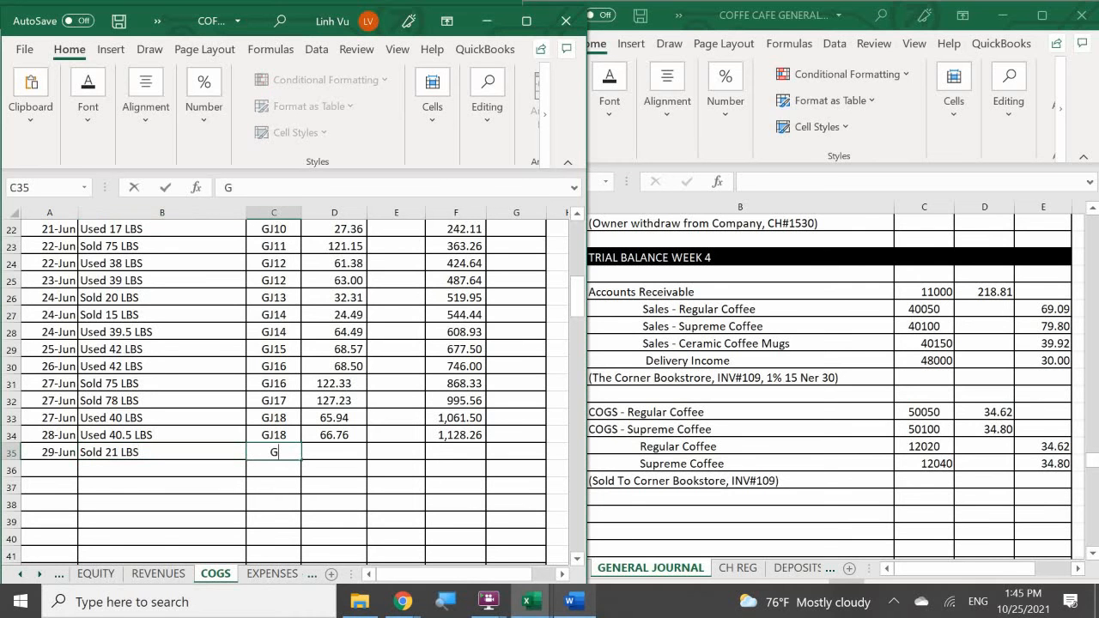
{"action": "key", "text": "Tab"}
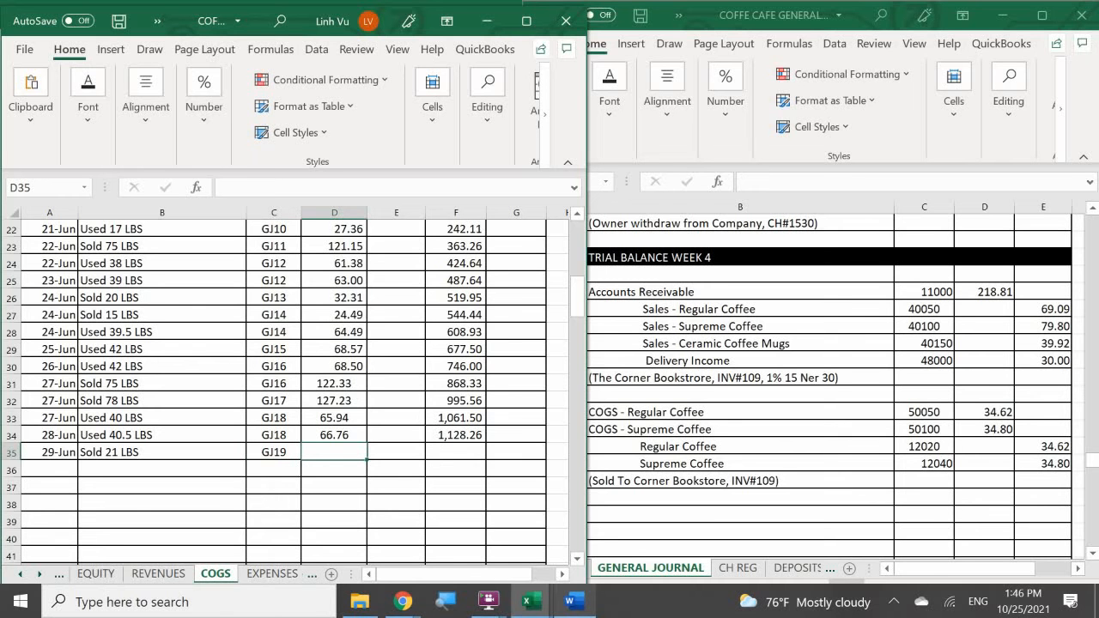
{"action": "type", "text": "34.62"}
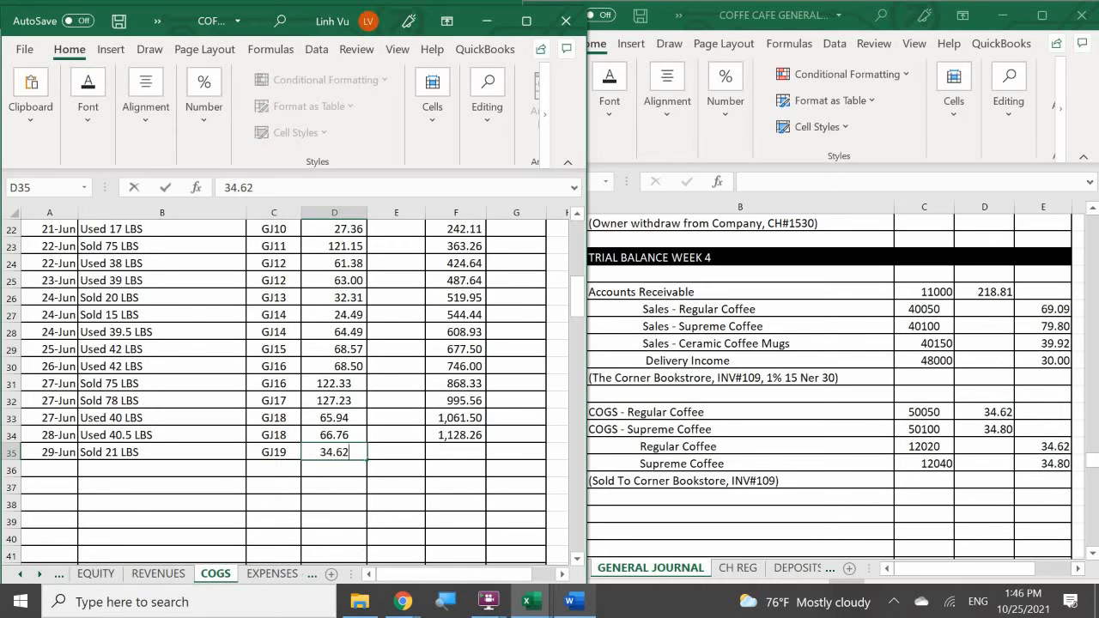
{"action": "key", "text": "Return"}
{"action": "mouse_move", "coordinate": [531, 601]}
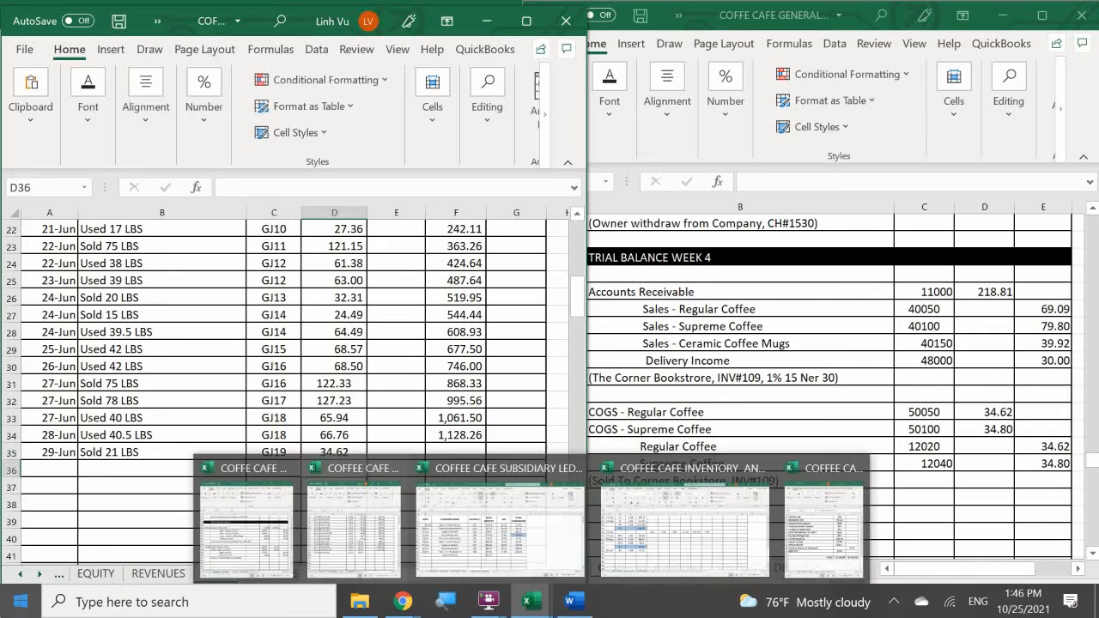
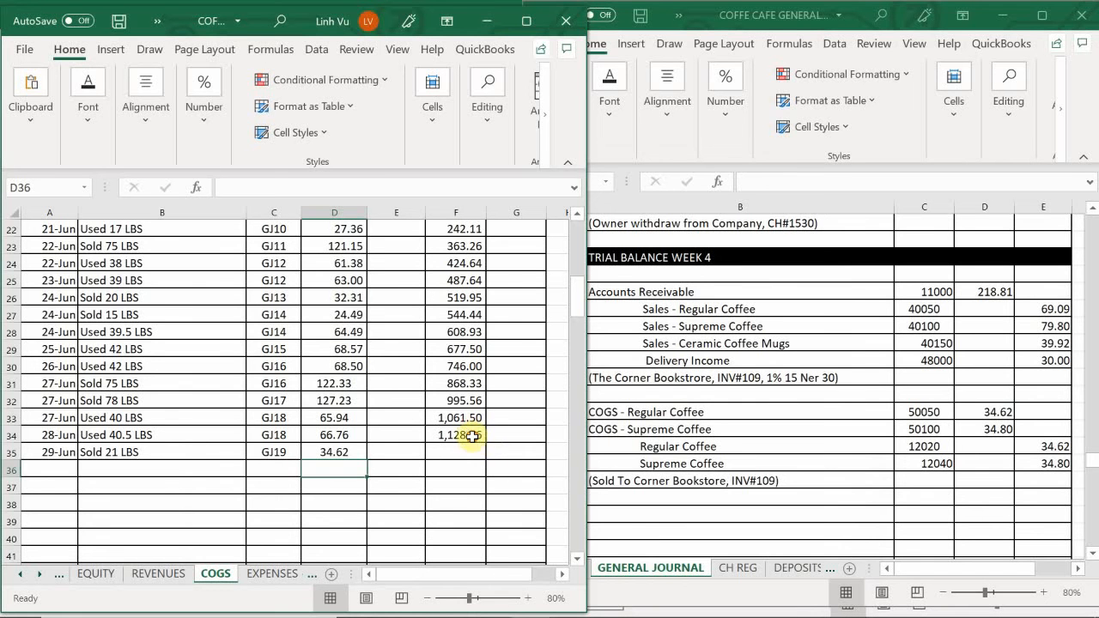
- Extend the running debit balance formula of the regular coffee COGS account from F34 to F35
{"action": "left_click", "coordinate": [485, 436]}
{"action": "left_click_drag", "start_coordinate": [486, 440], "coordinate": [486, 454]}
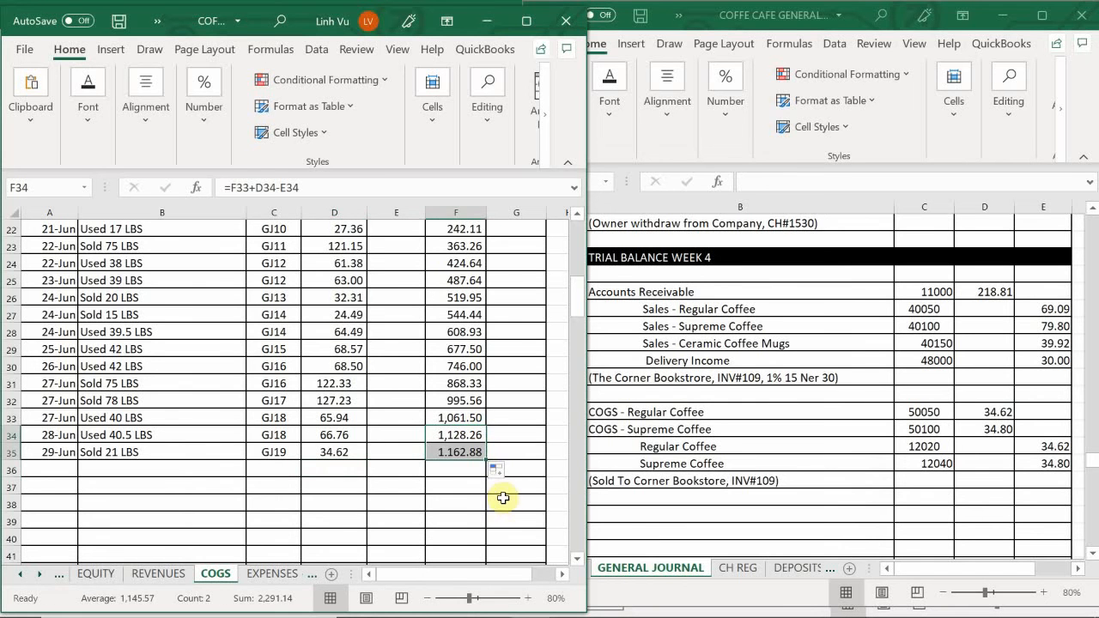
{"action": "left_click", "coordinate": [349, 484]}
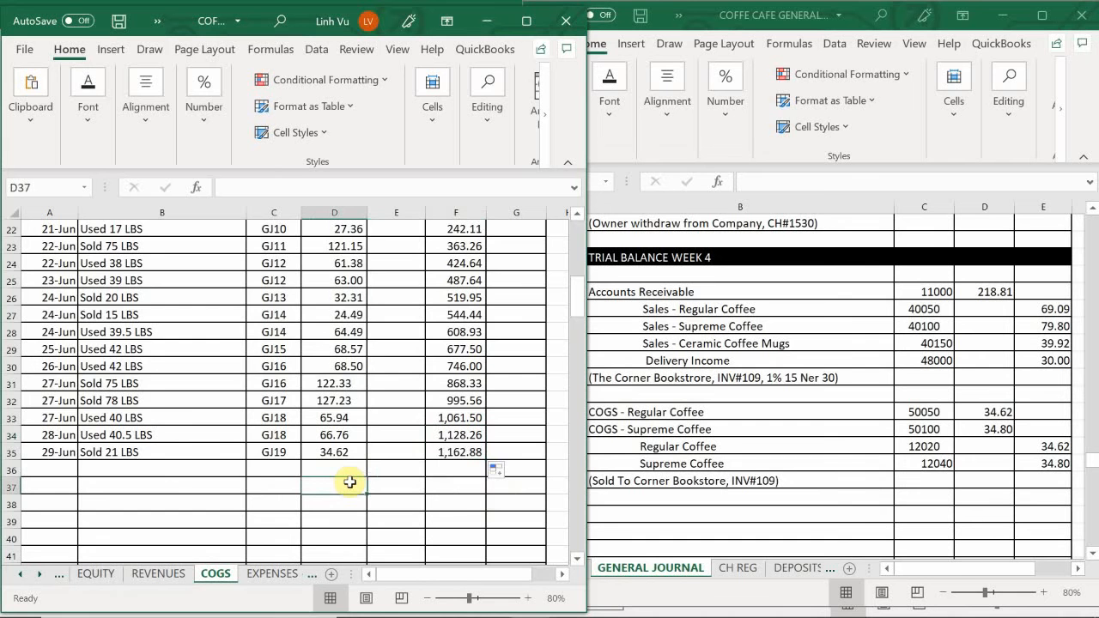
- Enter the date 6/29 in A67 of the COGS - Supreme Coffee account
{"action": "scroll", "coordinate": [235, 378], "scroll_direction": "down", "scroll_amount": 7}
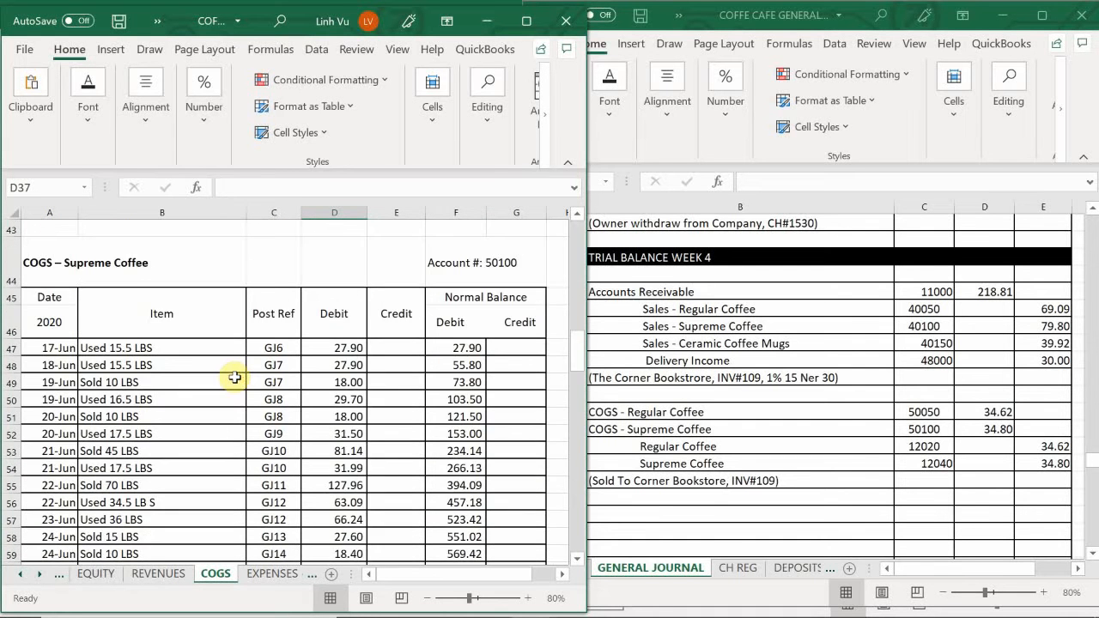
{"action": "scroll", "coordinate": [234, 378], "scroll_direction": "down", "scroll_amount": 4}
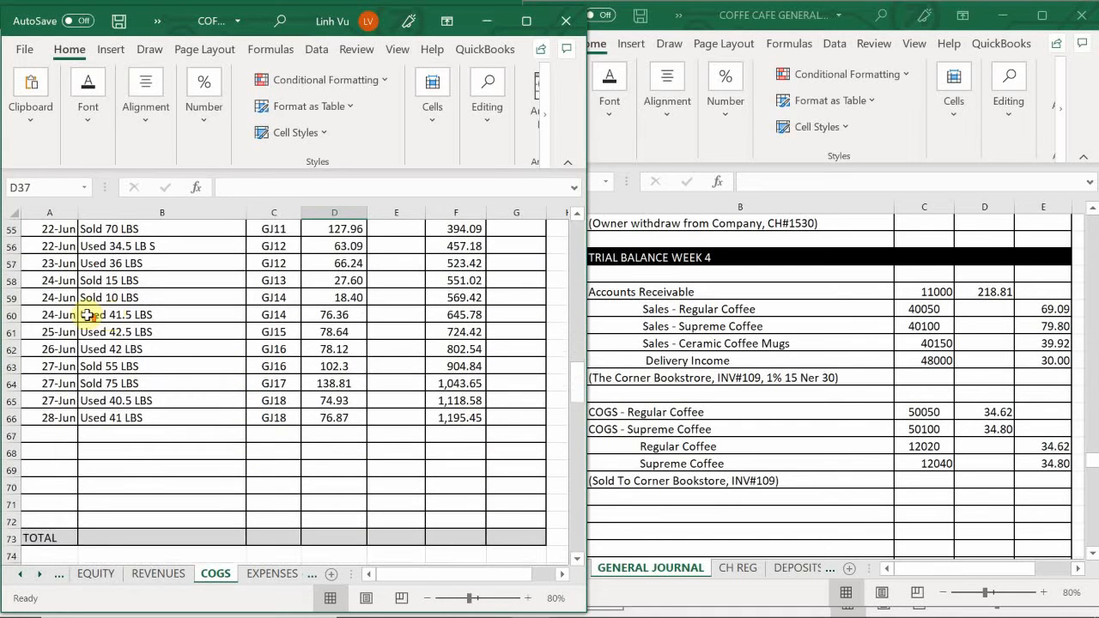
{"action": "scroll", "coordinate": [6, 341], "scroll_direction": "up", "scroll_amount": 1}
{"action": "left_click", "coordinate": [40, 487]}
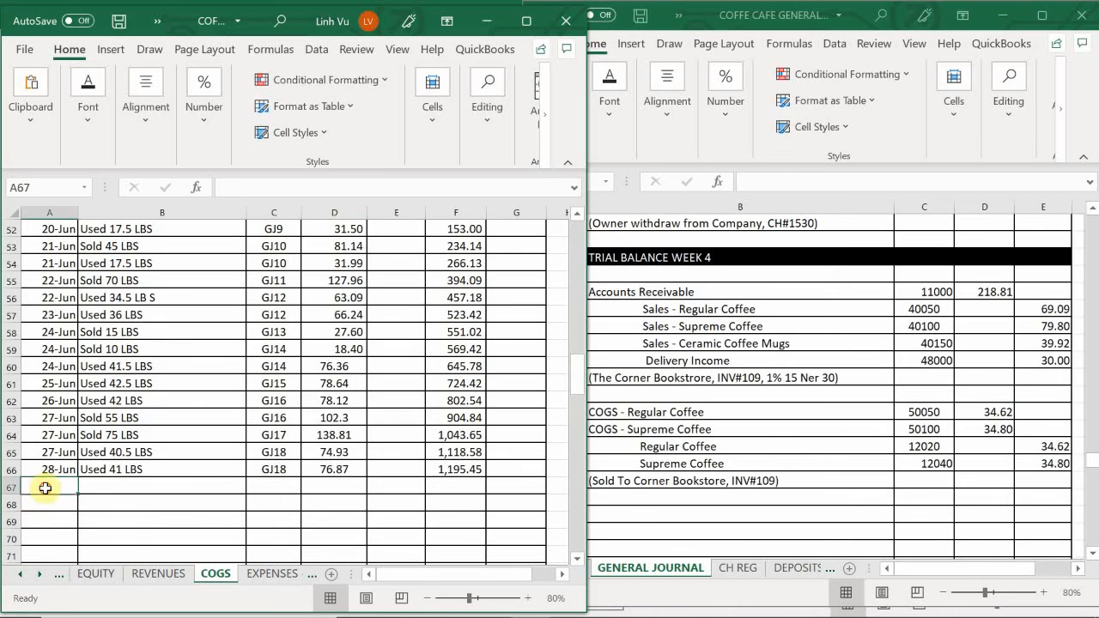
{"action": "type", "text": "6/"}
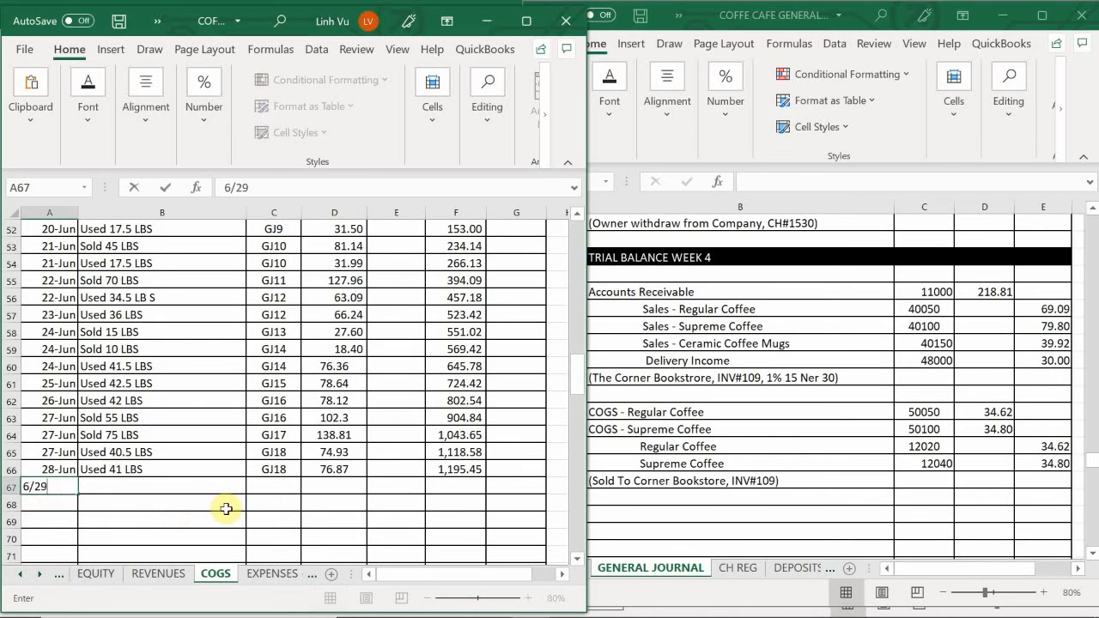
{"action": "type", "text": "29"}
{"action": "key", "text": "Tab"}
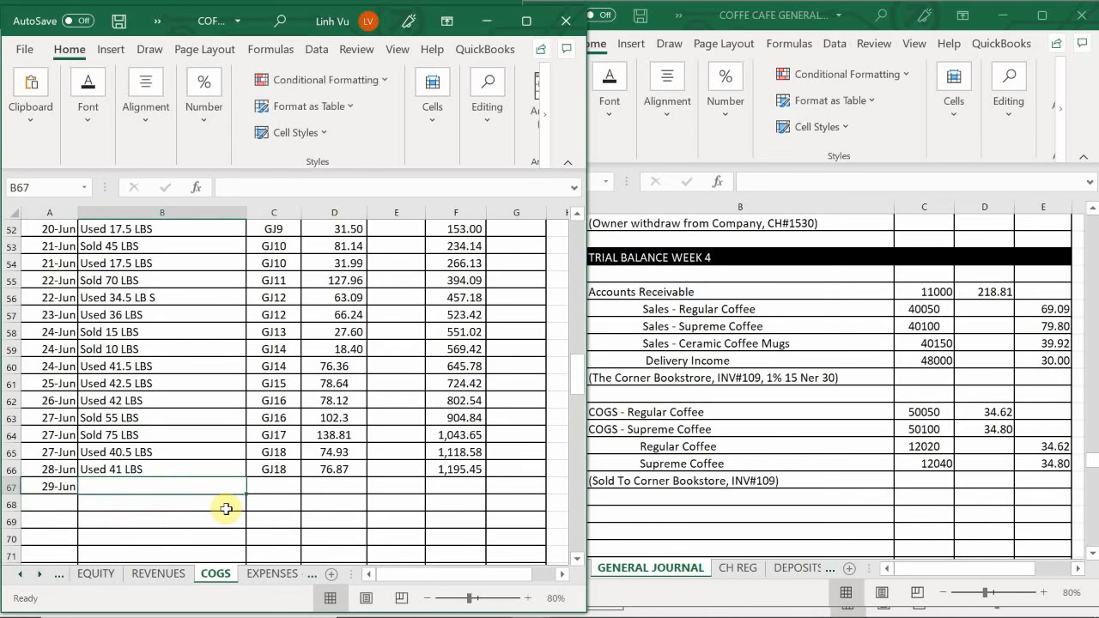
- Complete the 29 June supreme coffee COGS row with "Sold 20 LBS", GJ19 and debit 37.80, and extend the balance formula to F67
{"action": "type", "text": "Sp"}
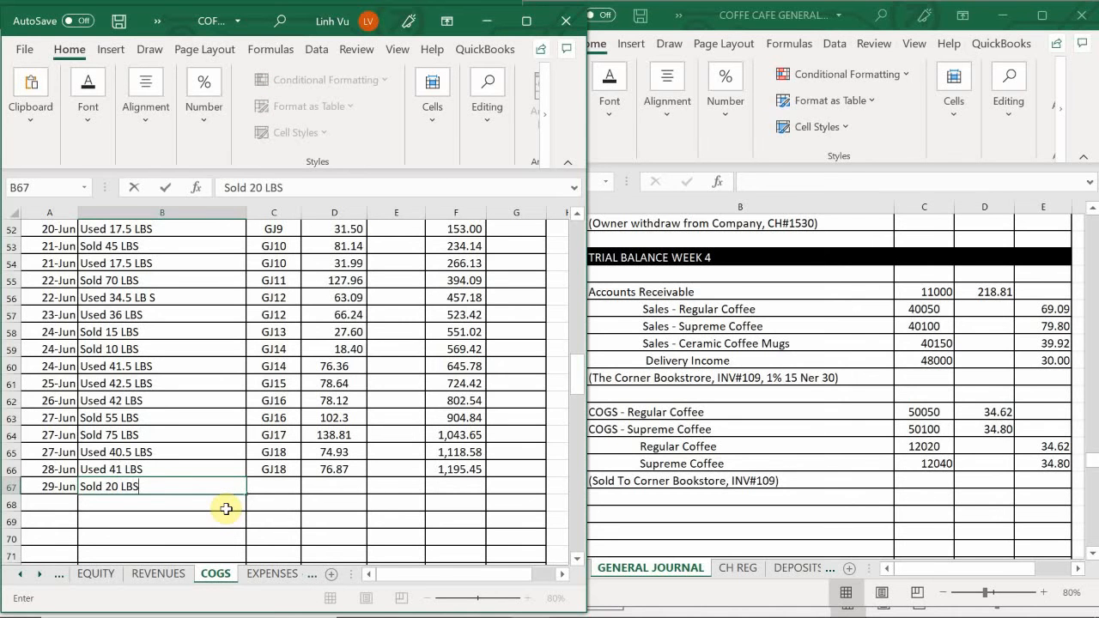
{"action": "key", "text": "Tab"}
{"action": "type", "text": "GJ"}
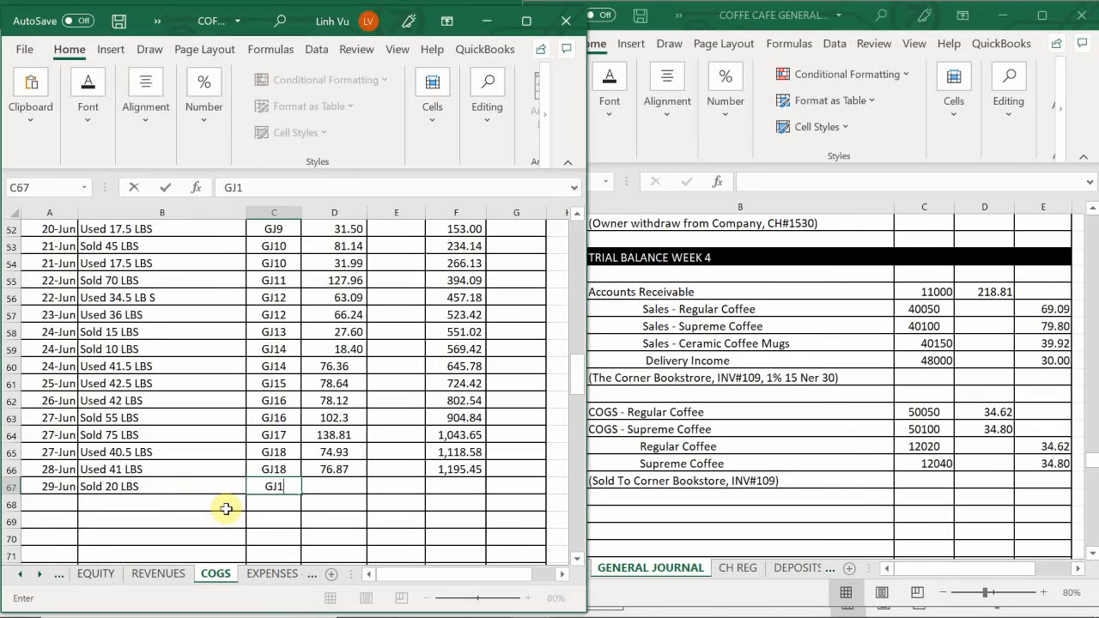
{"action": "key", "text": "Tab"}
{"action": "type", "text": "37"}
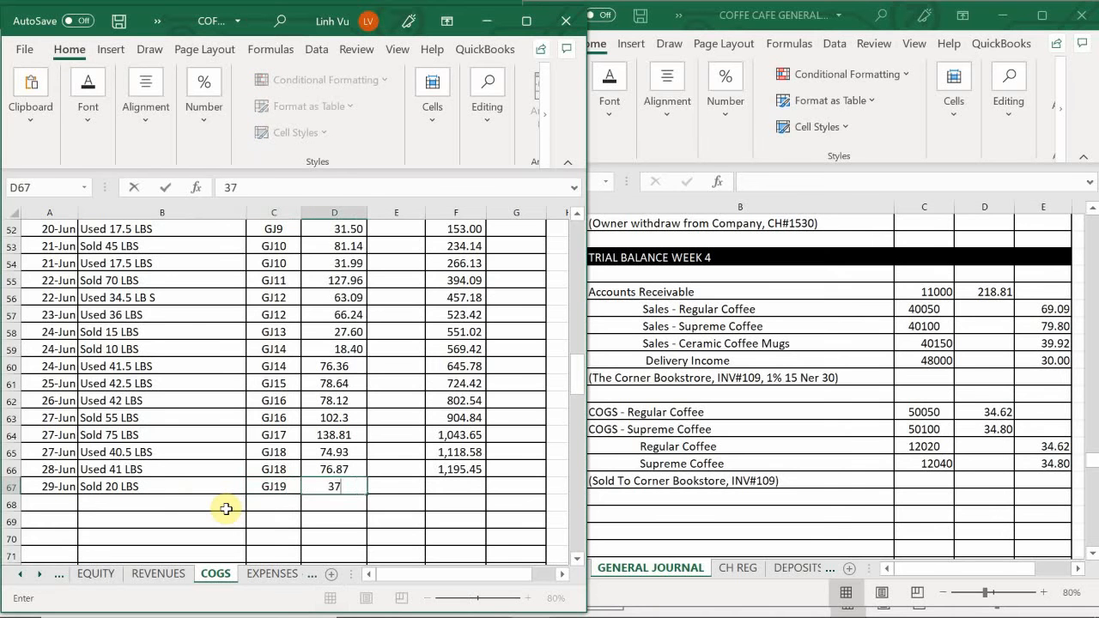
{"action": "type", "text": ".80"}
{"action": "key", "text": "Return"}
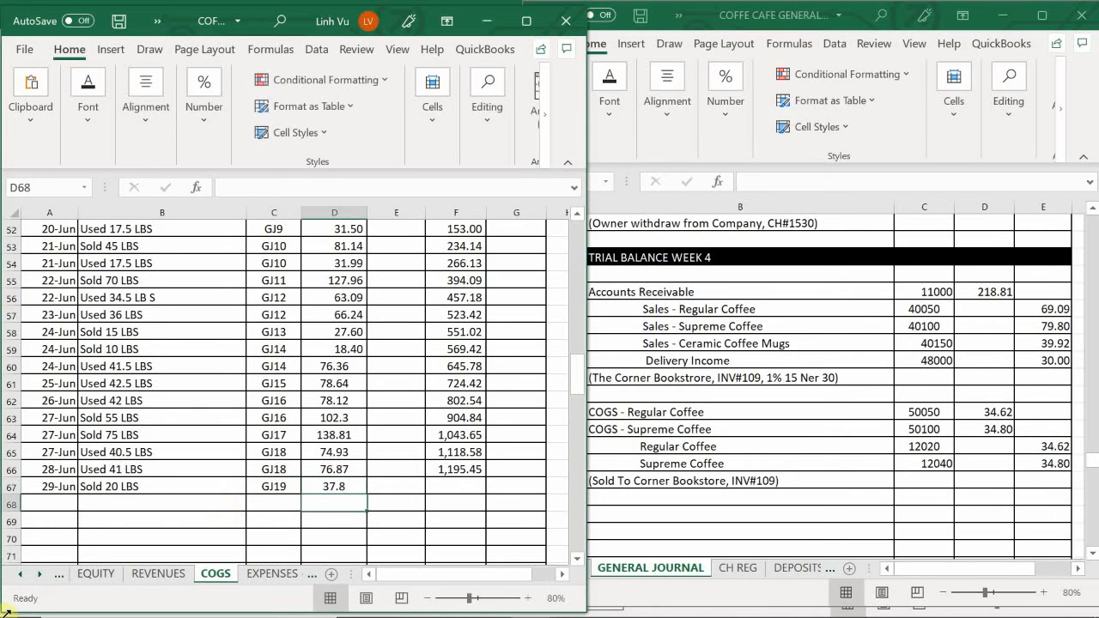
{"action": "left_click", "coordinate": [455, 468]}
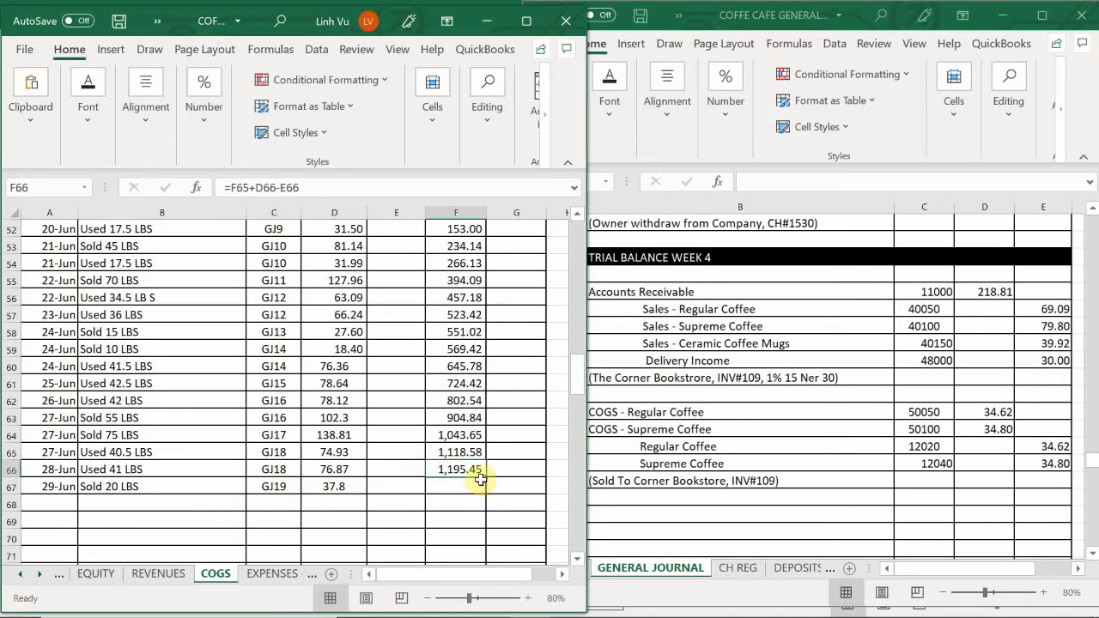
{"action": "left_click_drag", "start_coordinate": [485, 477], "coordinate": [488, 506]}
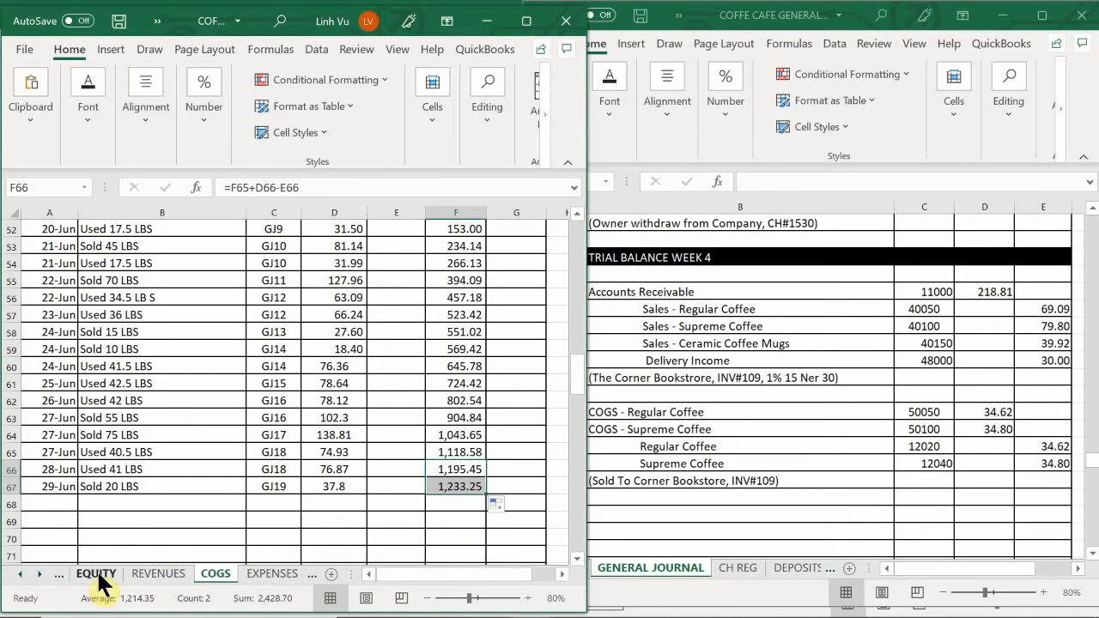
- Switch to the ASSETS sheet and enter the date 6/29 in A237 of the regular coffee inventory account
{"action": "left_click", "coordinate": [20, 573]}
{"action": "left_click", "coordinate": [21, 573]}
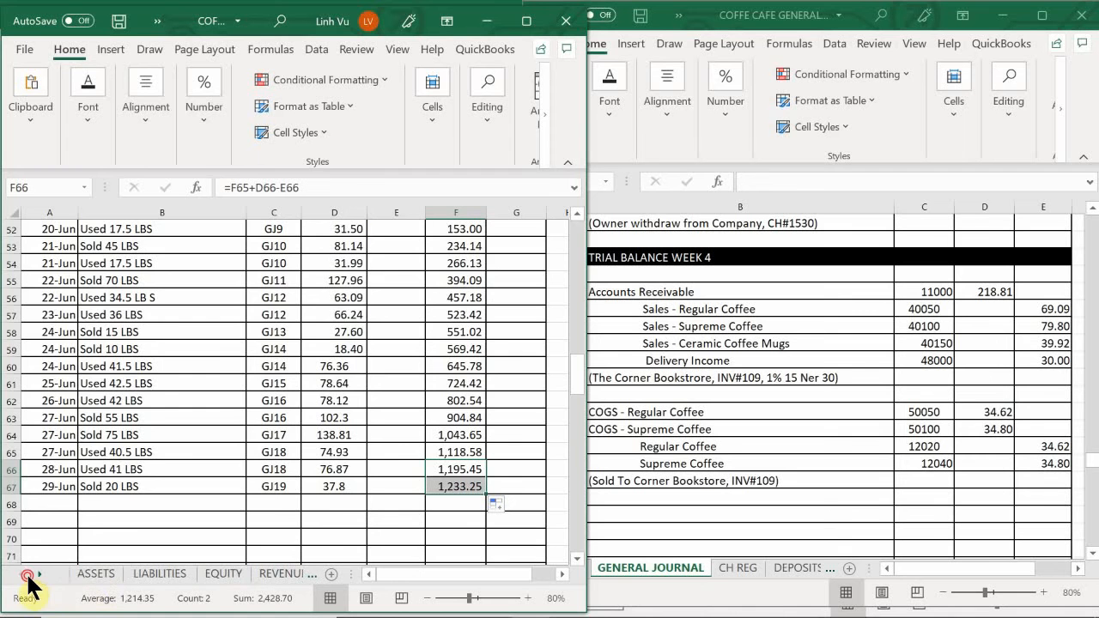
{"action": "left_click", "coordinate": [80, 580]}
{"action": "left_click", "coordinate": [108, 490]}
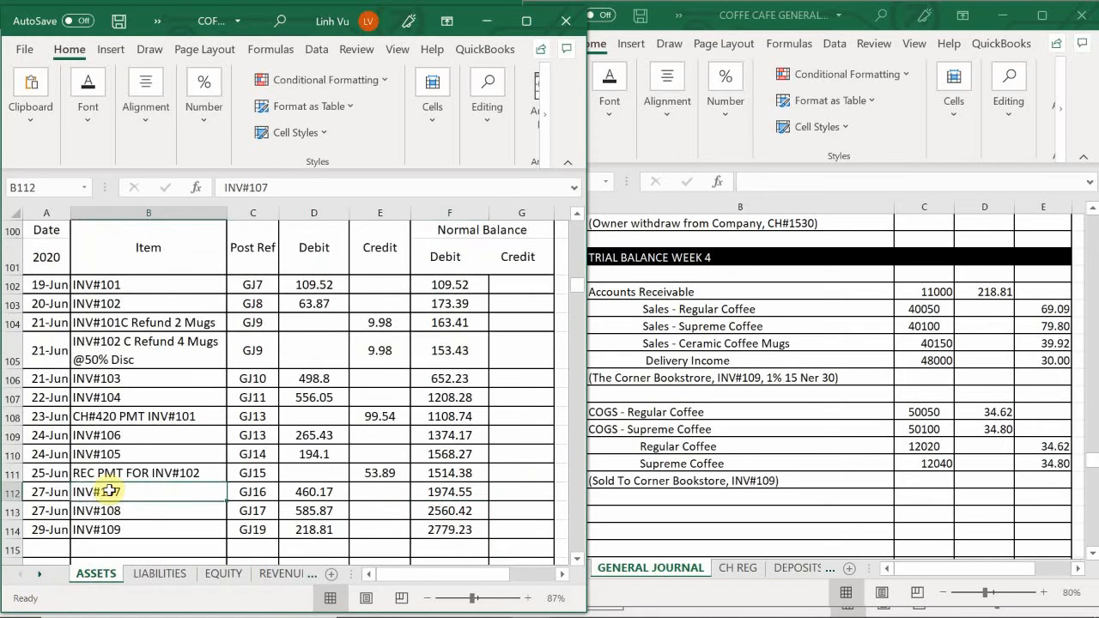
{"action": "scroll", "coordinate": [112, 499], "scroll_direction": "down", "scroll_amount": 4}
{"action": "scroll", "coordinate": [112, 499], "scroll_direction": "down", "scroll_amount": 20}
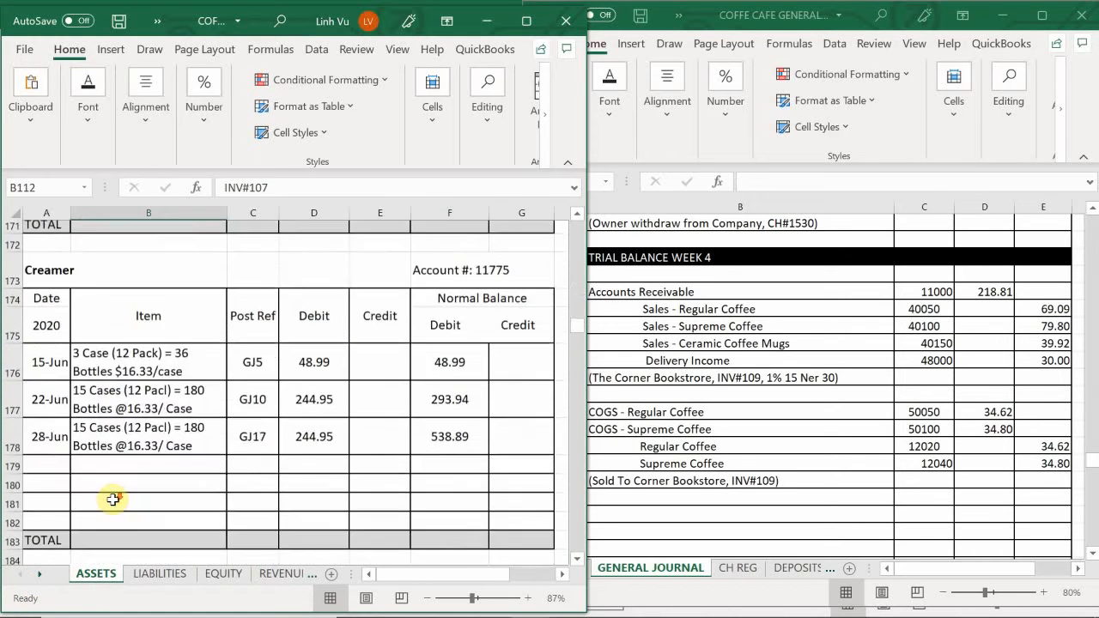
{"action": "scroll", "coordinate": [111, 499], "scroll_direction": "down", "scroll_amount": 14}
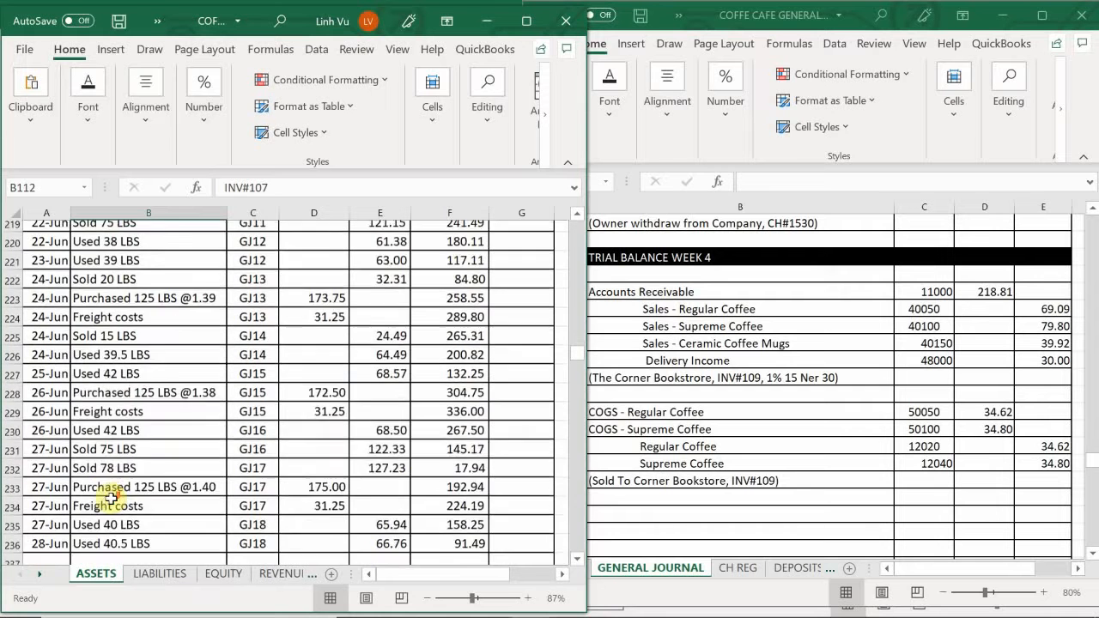
{"action": "scroll", "coordinate": [111, 498], "scroll_direction": "up", "scroll_amount": 1}
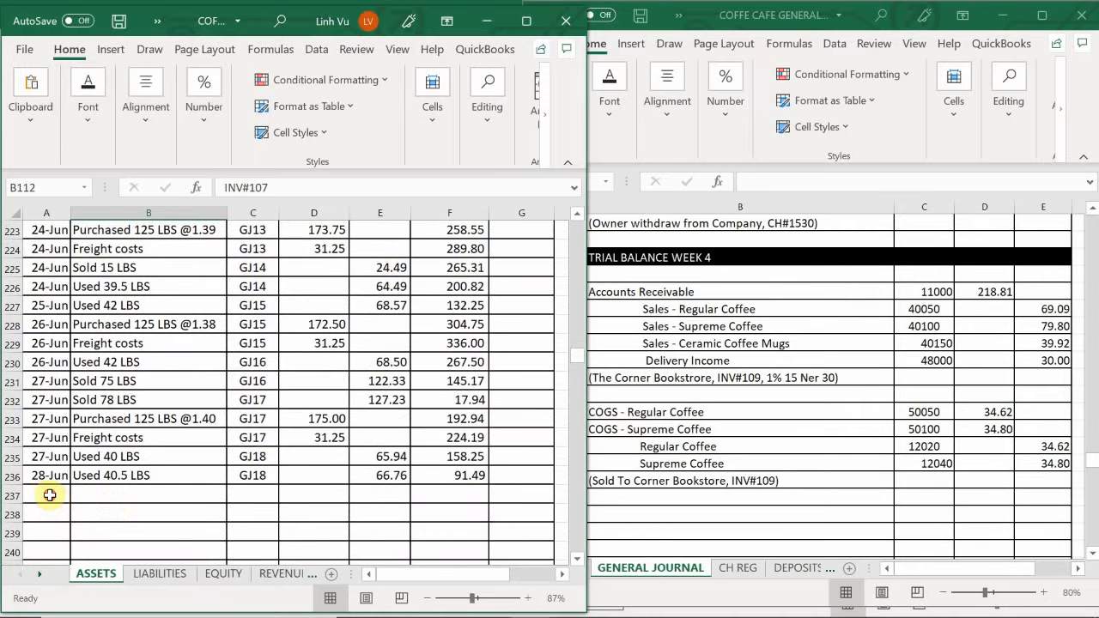
{"action": "left_click", "coordinate": [50, 494]}
{"action": "type", "text": "6/29"}
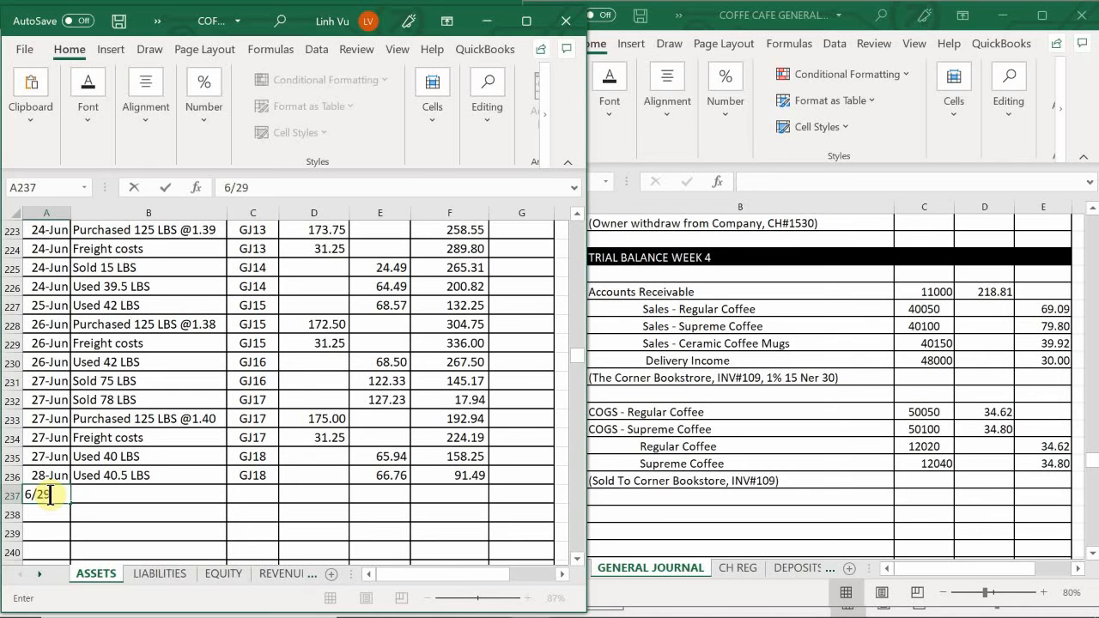
{"action": "key", "text": "Tab"}
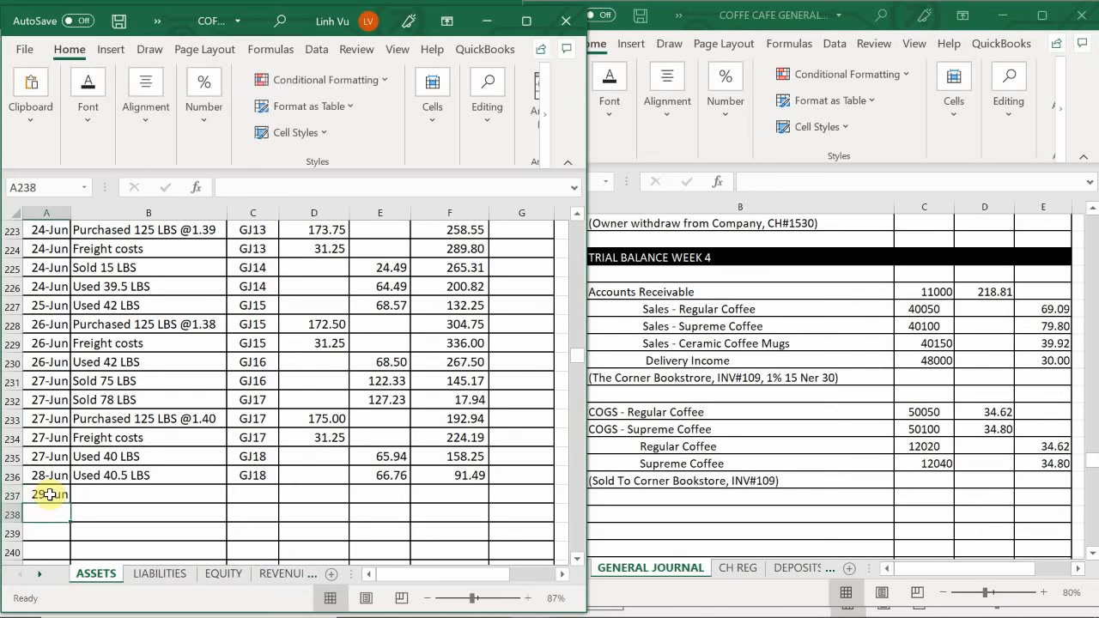
- Complete the 29 June regular coffee inventory row with "Sold 21 LBS", GJ19 and credit 34.62, and extend the balance formula to F237
{"action": "type", "text": "Y"}
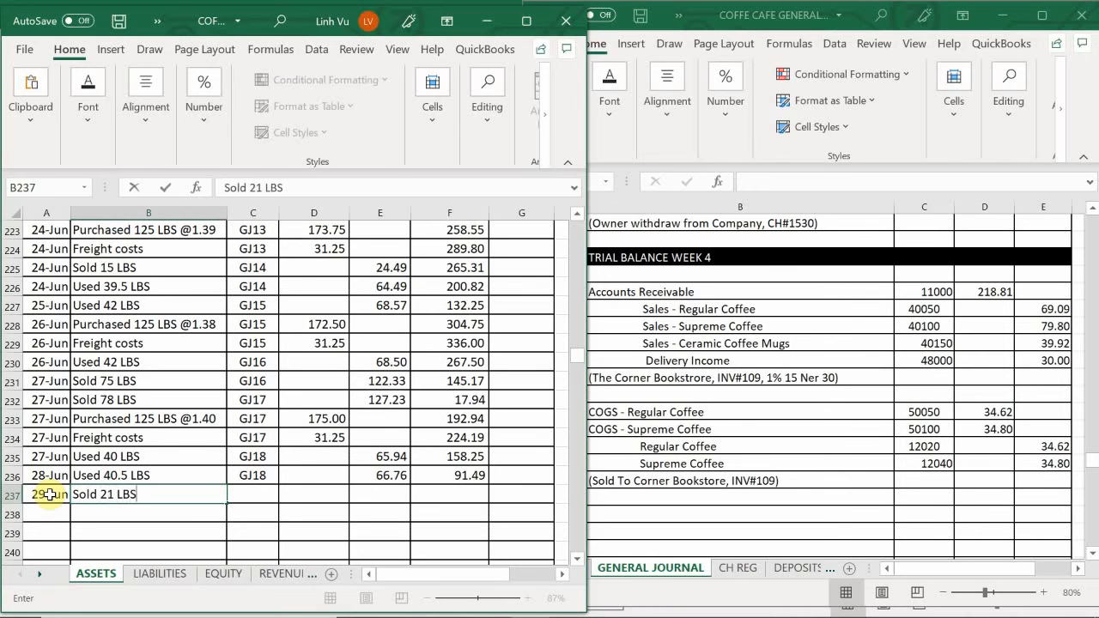
{"action": "key", "text": "Tab"}
{"action": "type", "text": "GJ"}
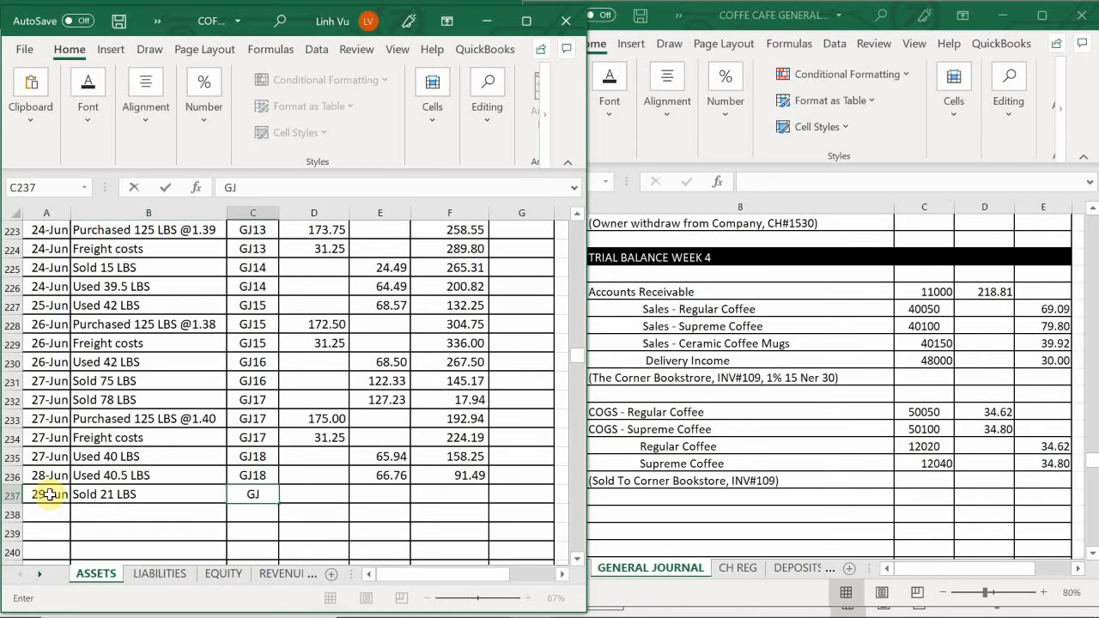
{"action": "key", "text": "Tab"}
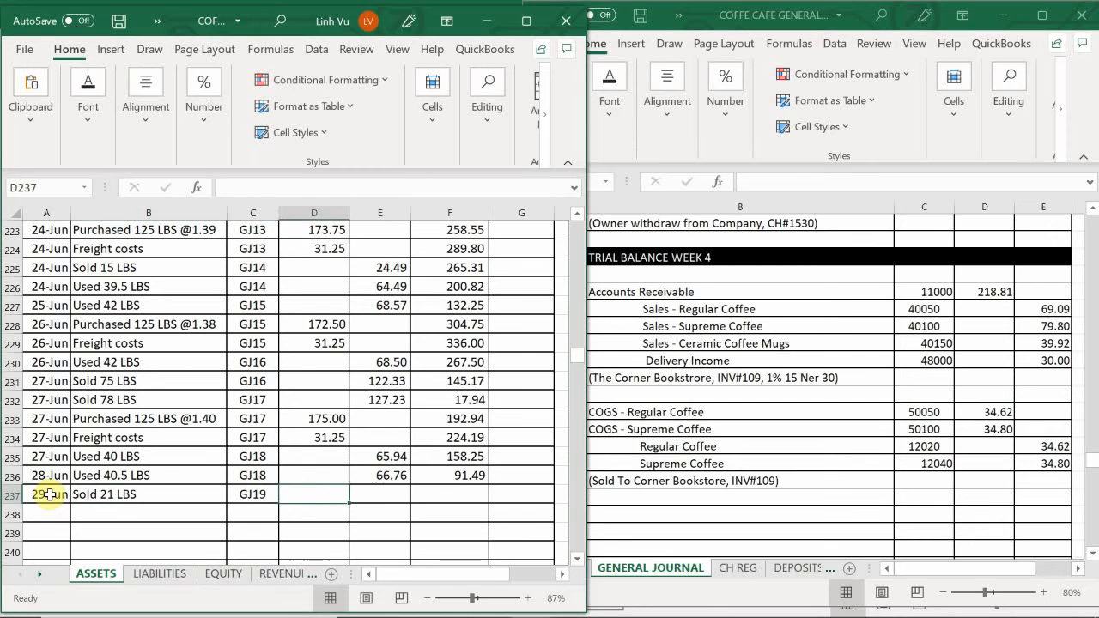
{"action": "key", "text": "Tab"}
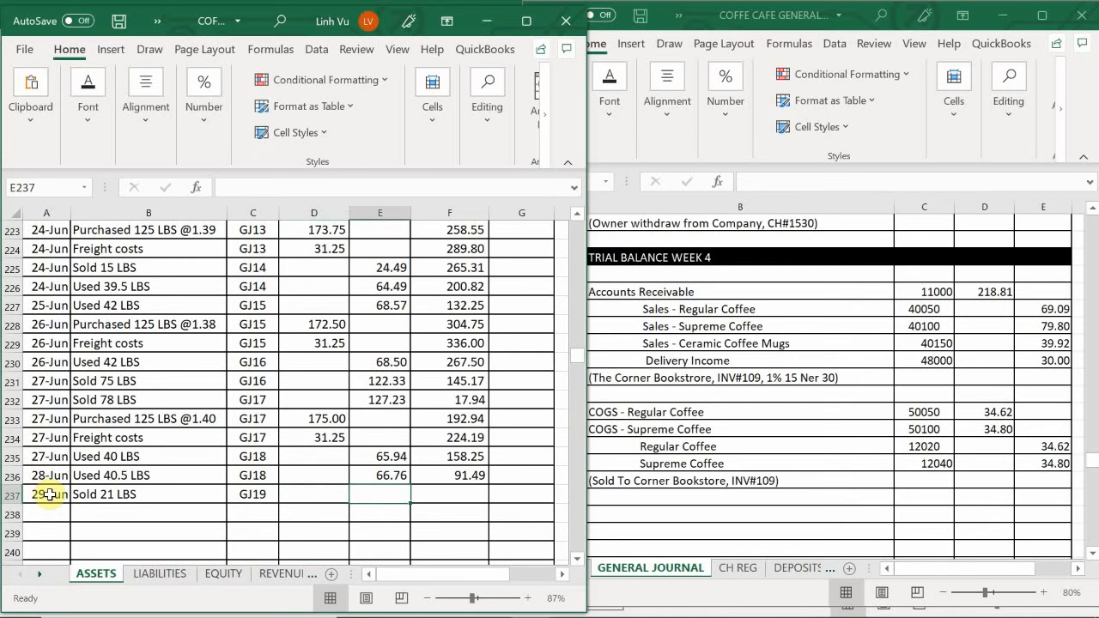
{"action": "type", "text": "34.62"}
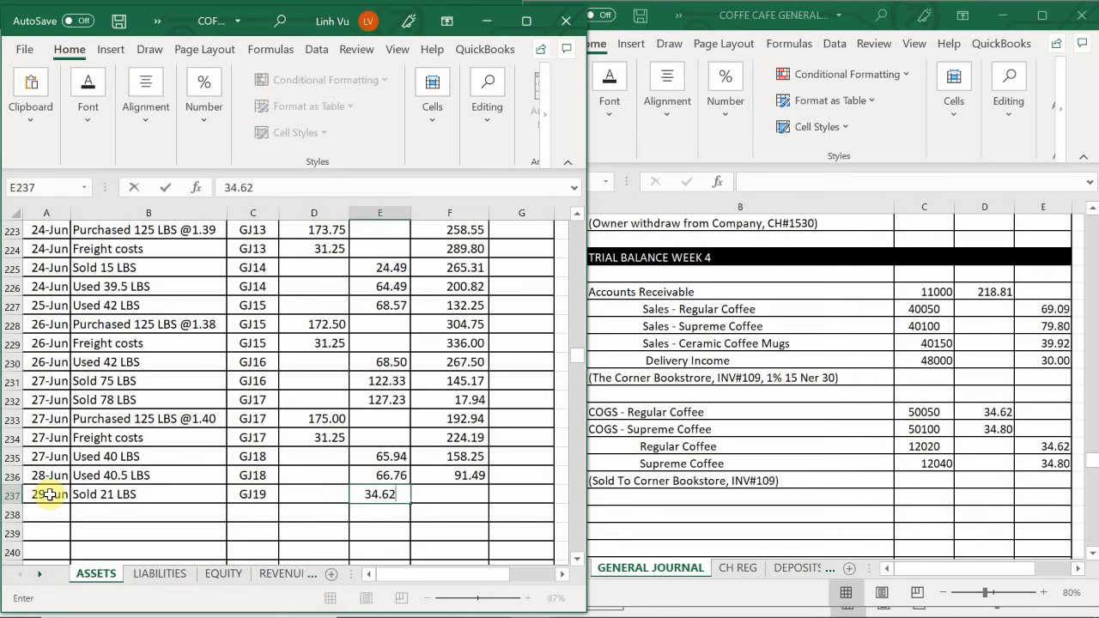
{"action": "key", "text": "Return"}
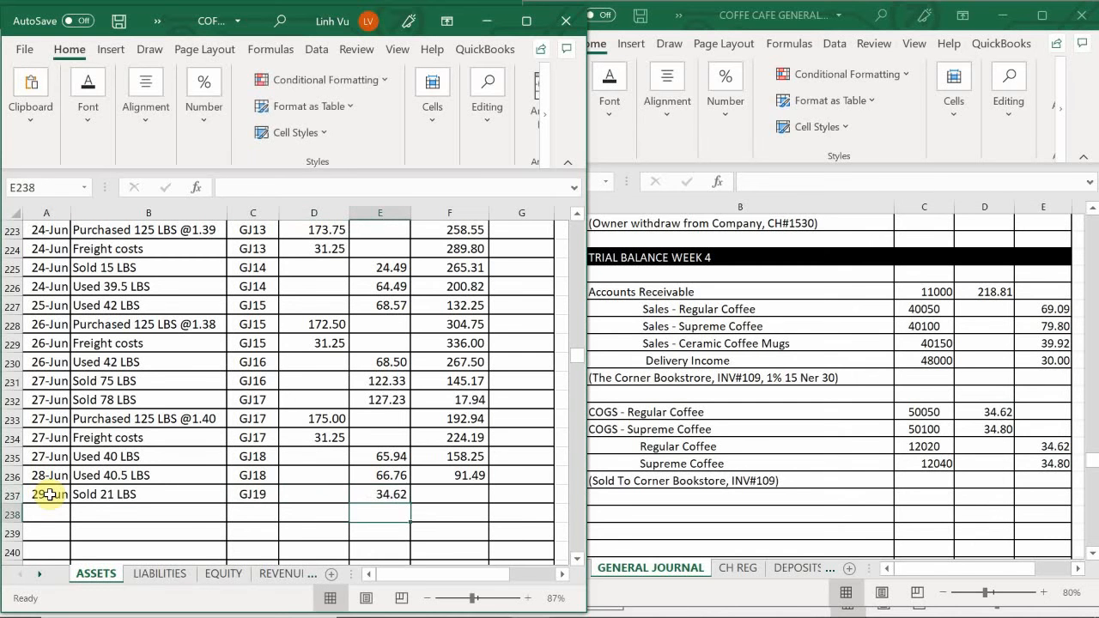
{"action": "left_click", "coordinate": [456, 477]}
{"action": "left_click_drag", "start_coordinate": [489, 484], "coordinate": [487, 498]}
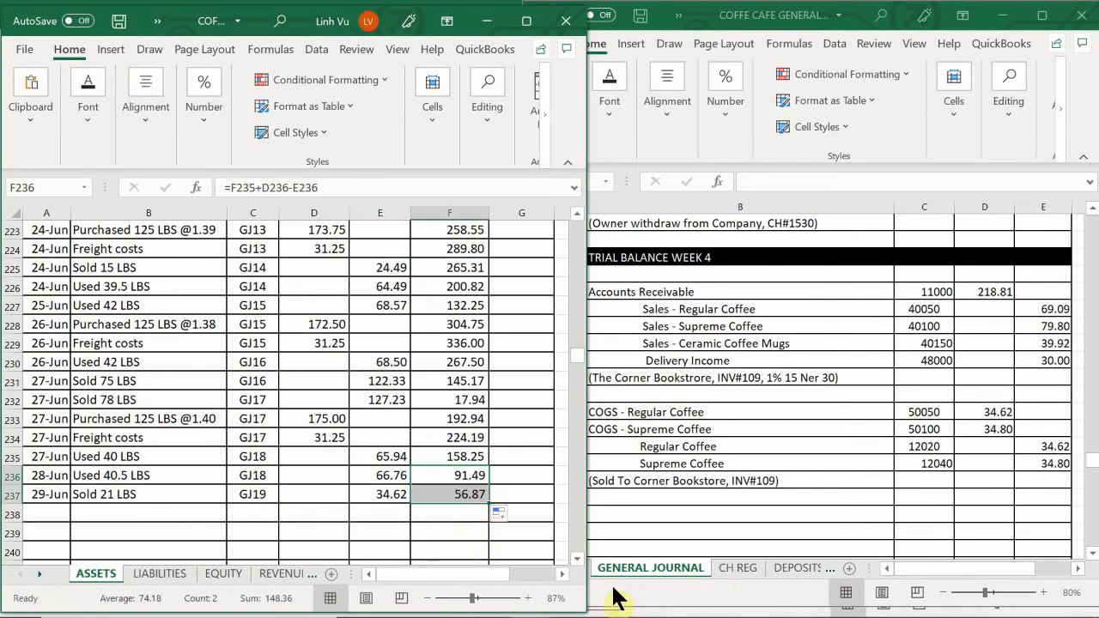
{"action": "mouse_move", "coordinate": [503, 600]}
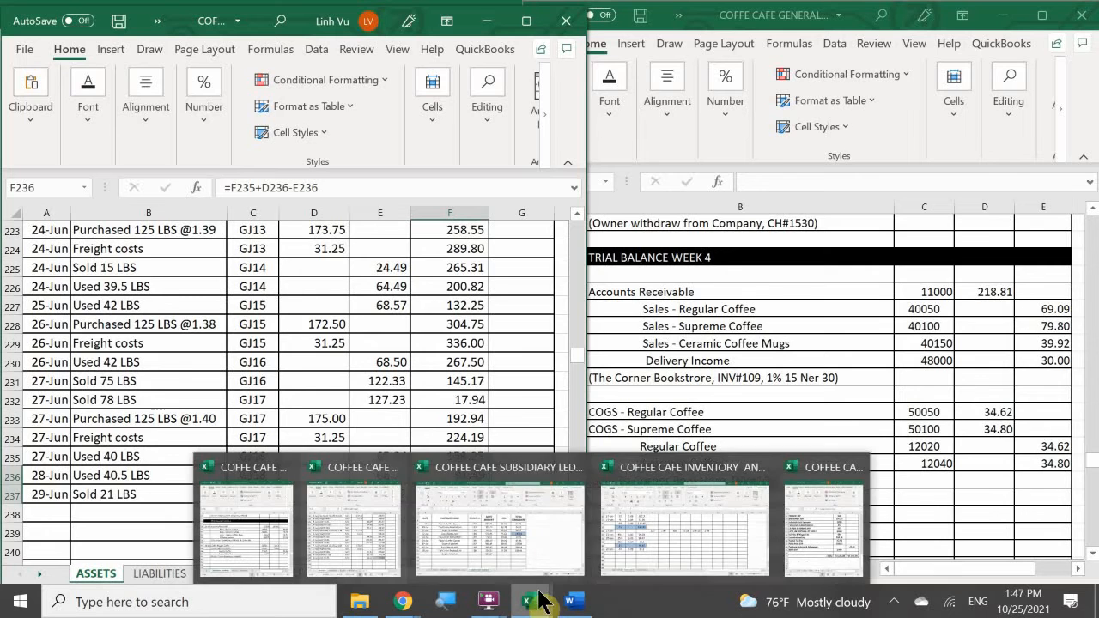
{"action": "left_click", "coordinate": [543, 534]}
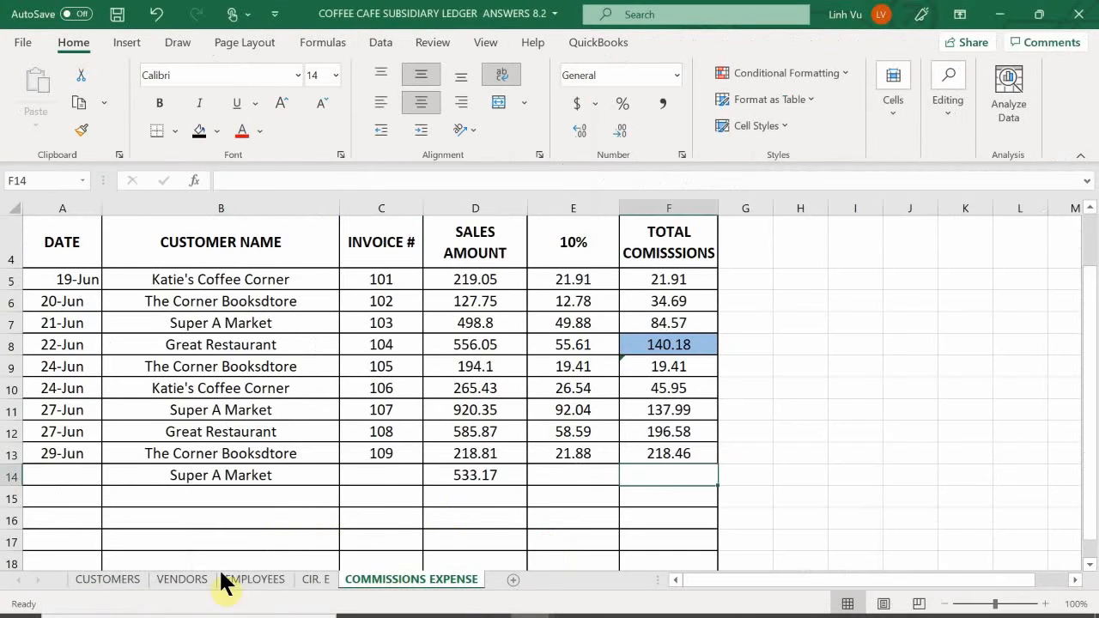
{"action": "left_click", "coordinate": [112, 581]}
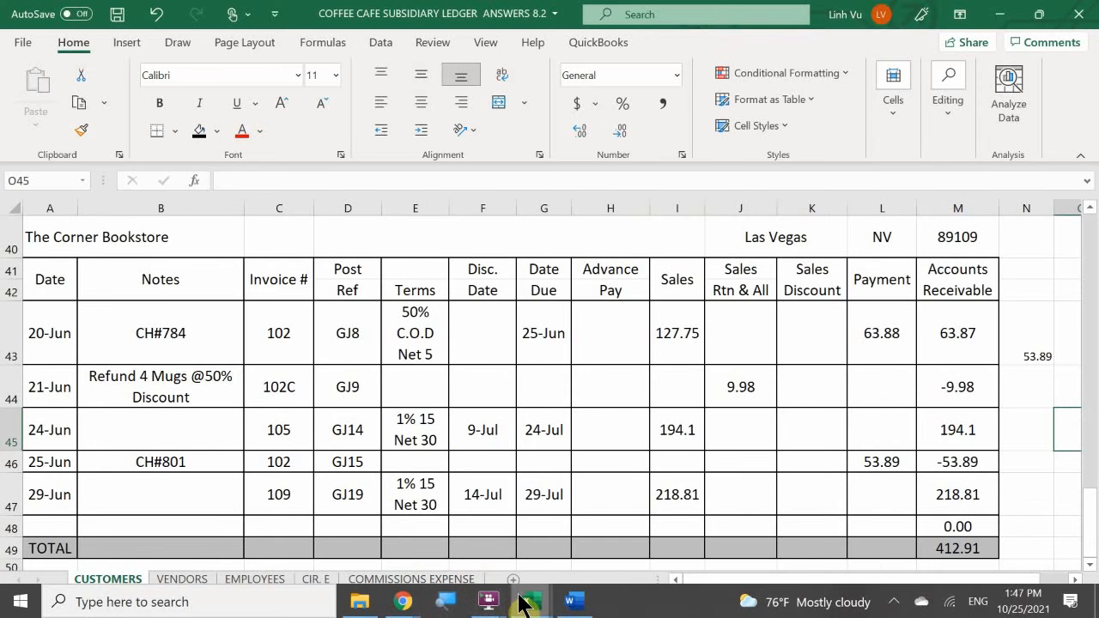
- Check the 29 June rows on the regular and supreme coffee sheets of the inventory workbook, and switch back to the general journal
{"action": "mouse_move", "coordinate": [526, 603]}
{"action": "left_click", "coordinate": [674, 490]}
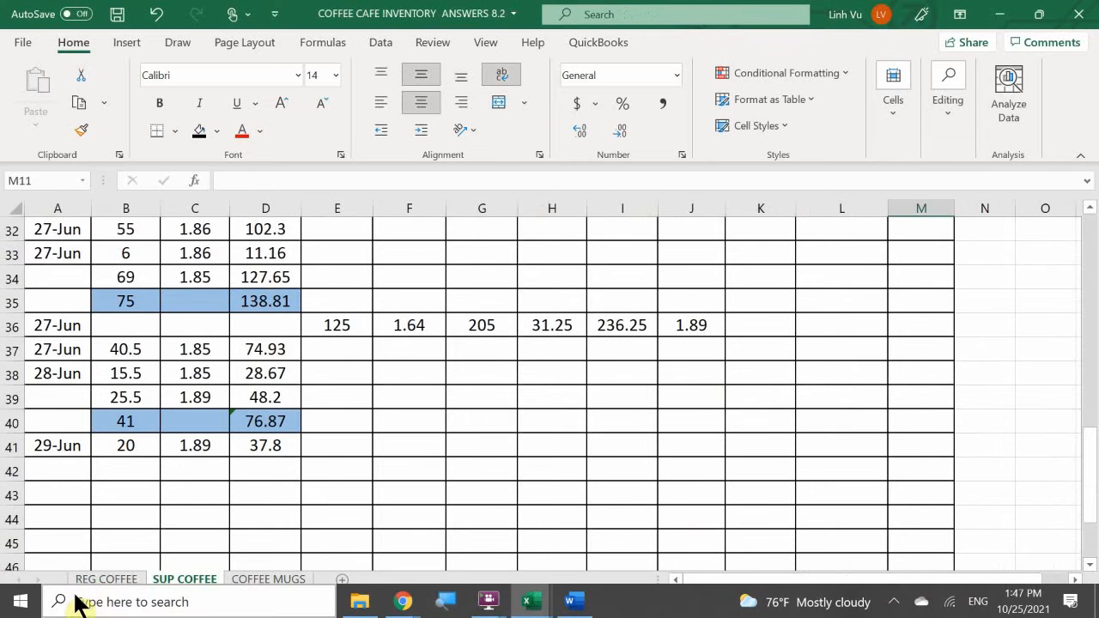
{"action": "left_click", "coordinate": [119, 581]}
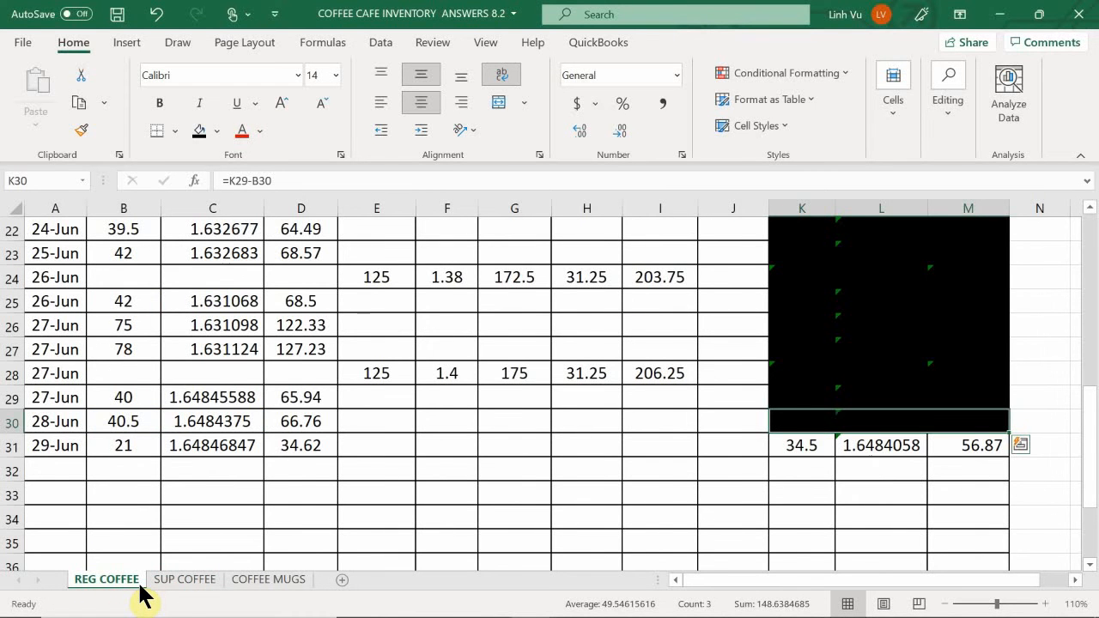
{"action": "left_click", "coordinate": [180, 582]}
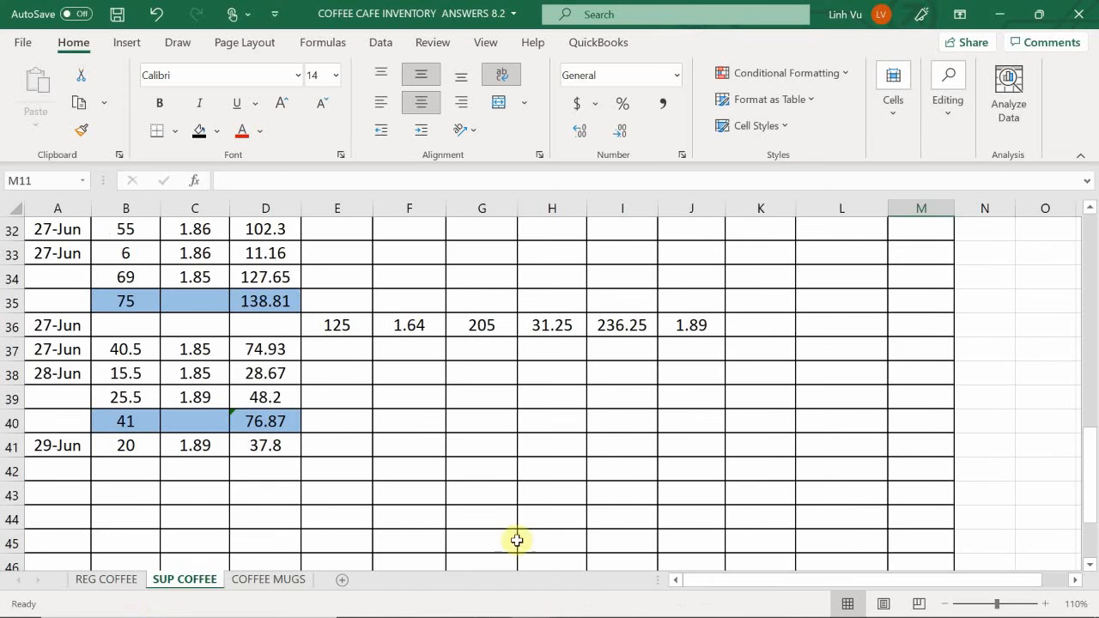
{"action": "mouse_move", "coordinate": [520, 607]}
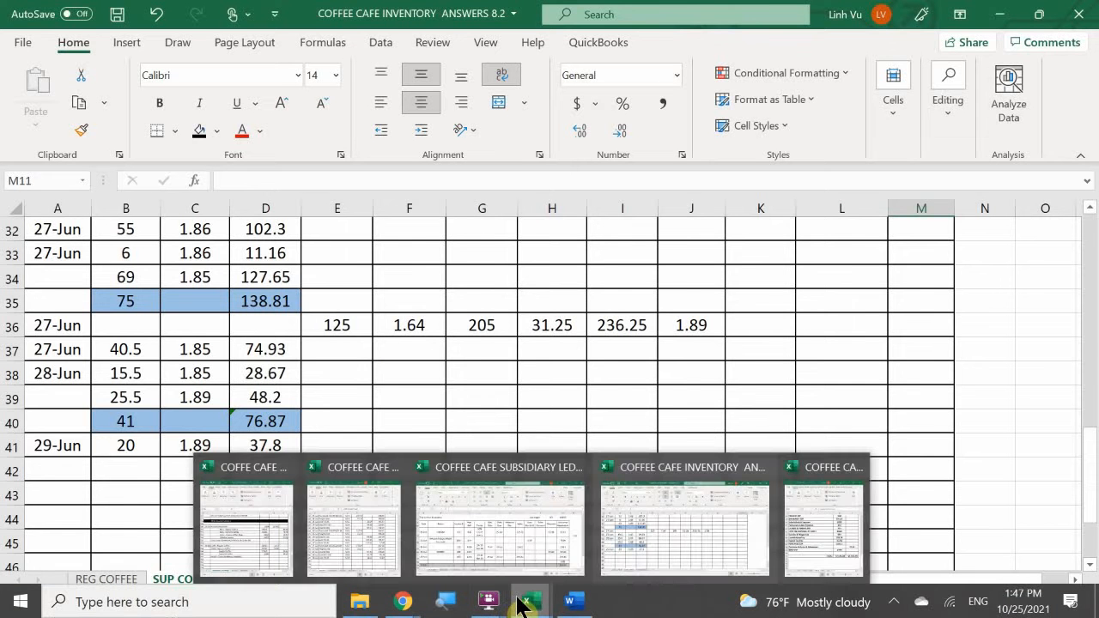
{"action": "left_click", "coordinate": [337, 548]}
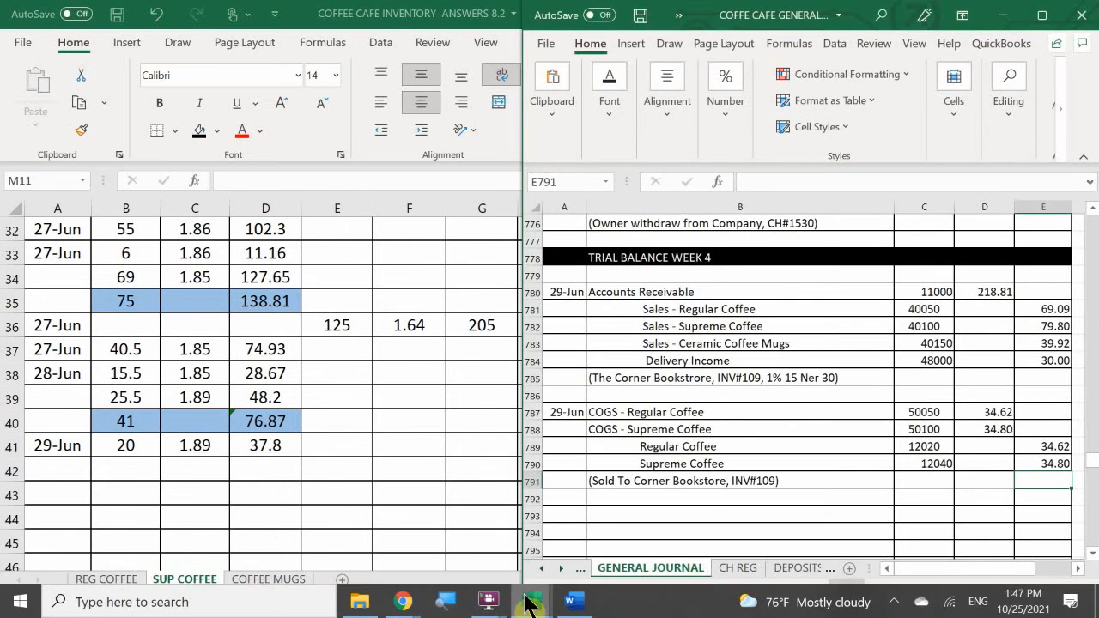
- Switch to the ASSETS sheet and enter the date 6/29 and "Sold 20 LBS" in row 282 of the supreme coffee inventory account
{"action": "mouse_move", "coordinate": [528, 605]}
{"action": "left_click", "coordinate": [375, 544]}
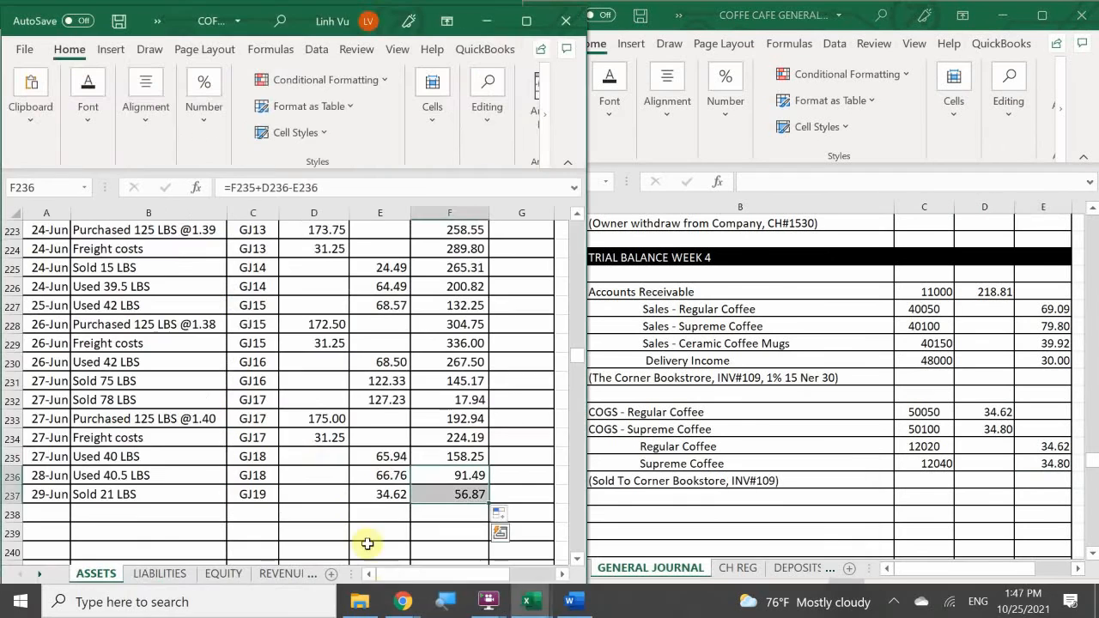
{"action": "left_click", "coordinate": [275, 456]}
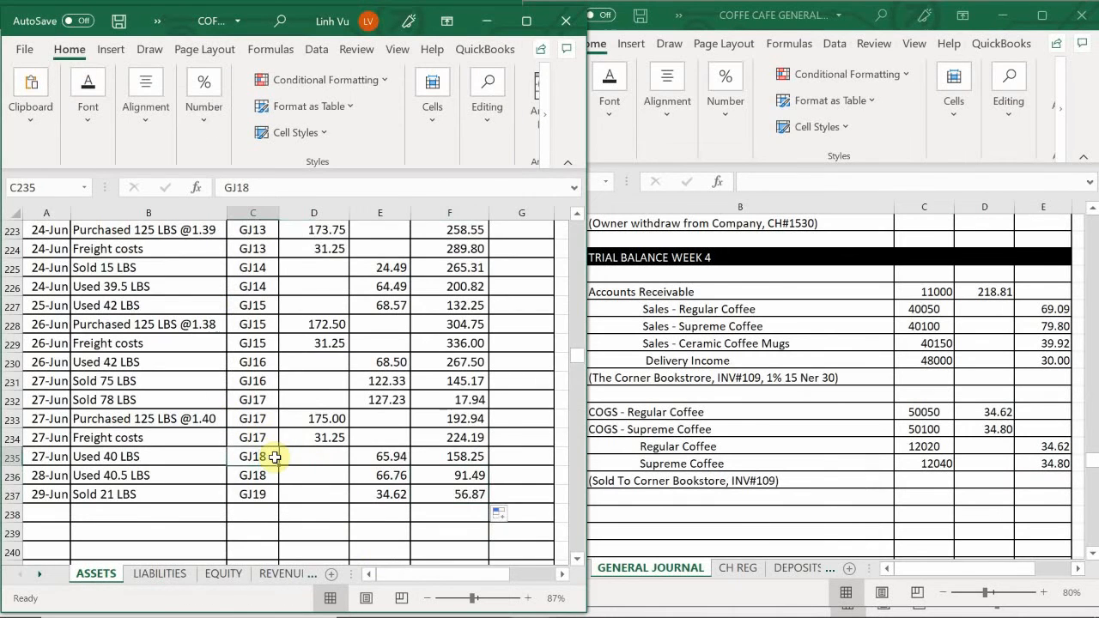
{"action": "scroll", "coordinate": [274, 457], "scroll_direction": "down", "scroll_amount": 1}
{"action": "scroll", "coordinate": [274, 458], "scroll_direction": "down", "scroll_amount": 11}
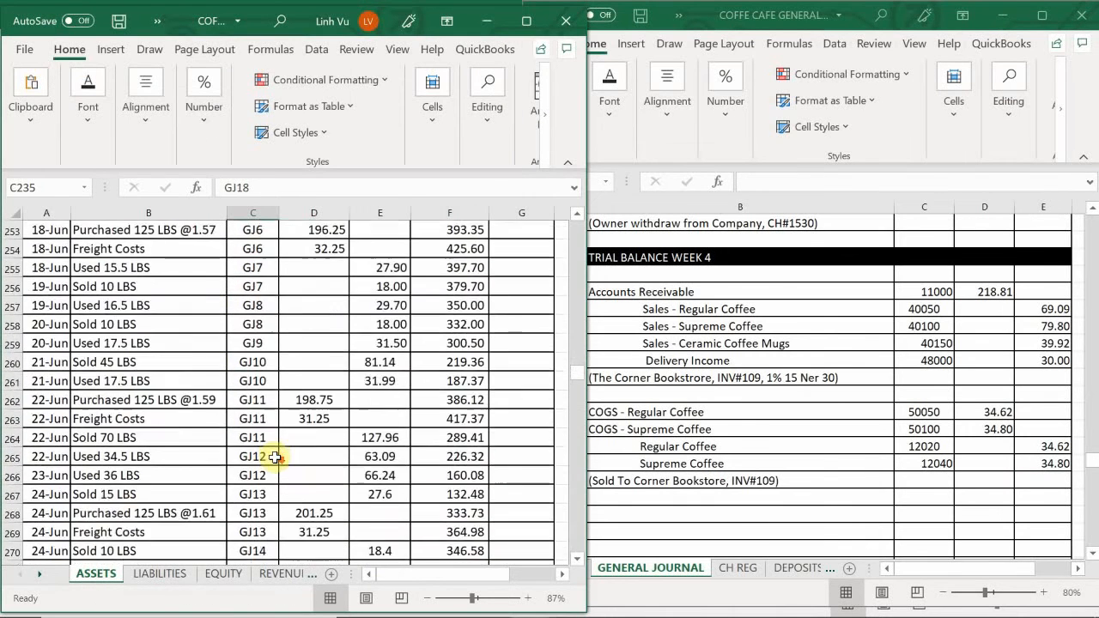
{"action": "scroll", "coordinate": [142, 464], "scroll_direction": "down", "scroll_amount": 3}
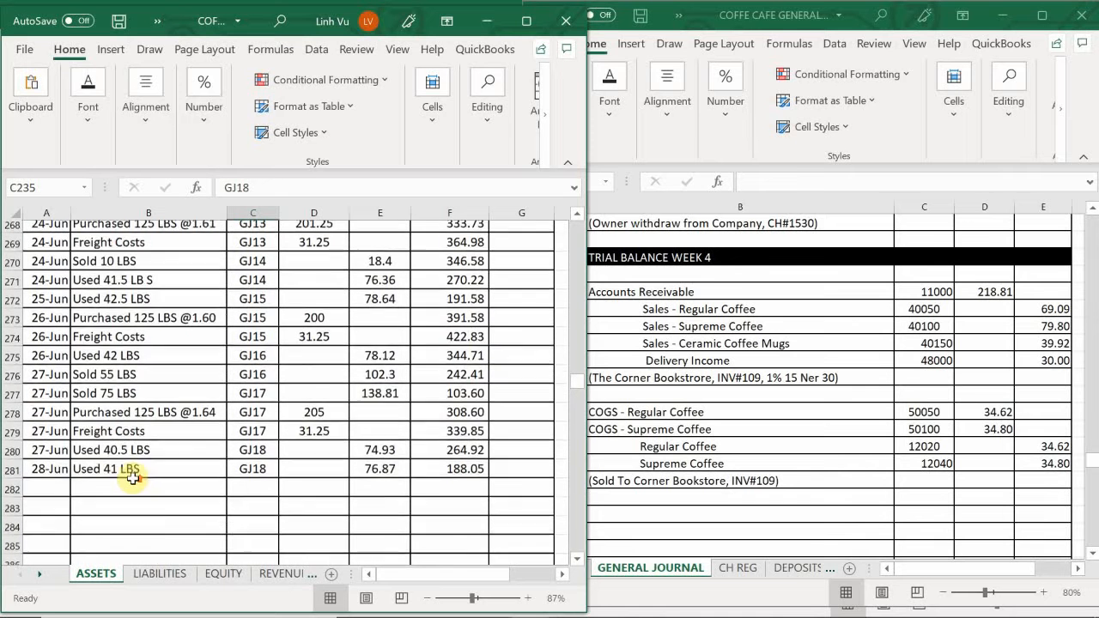
{"action": "left_click", "coordinate": [46, 498]}
{"action": "type", "text": "6/"}
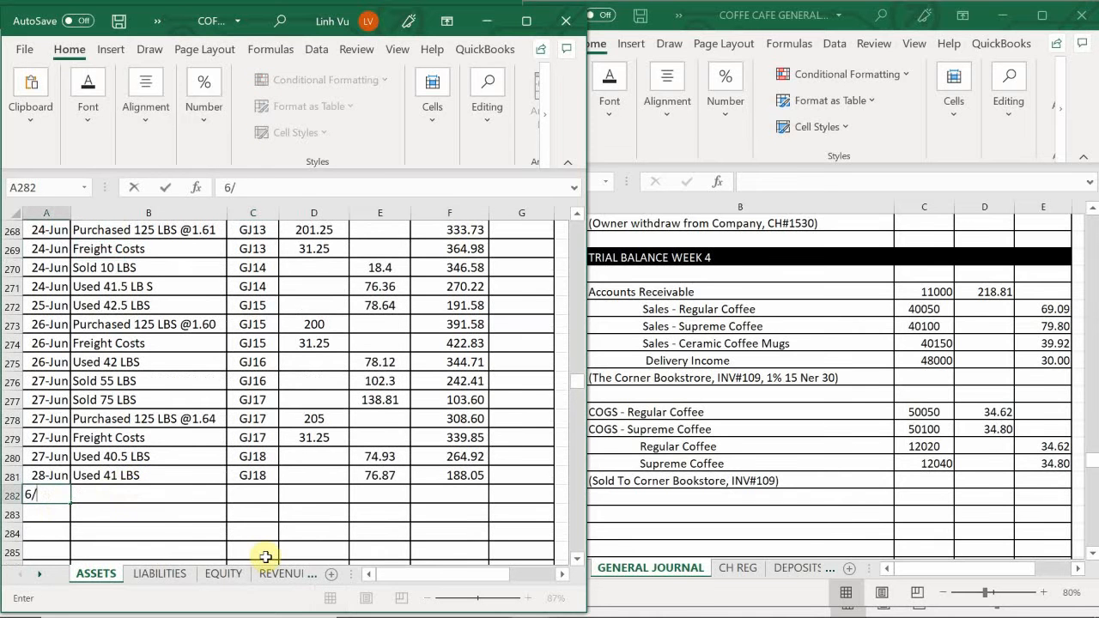
{"action": "type", "text": "29"}
{"action": "key", "text": "Tab"}
{"action": "type", "text": "So"}
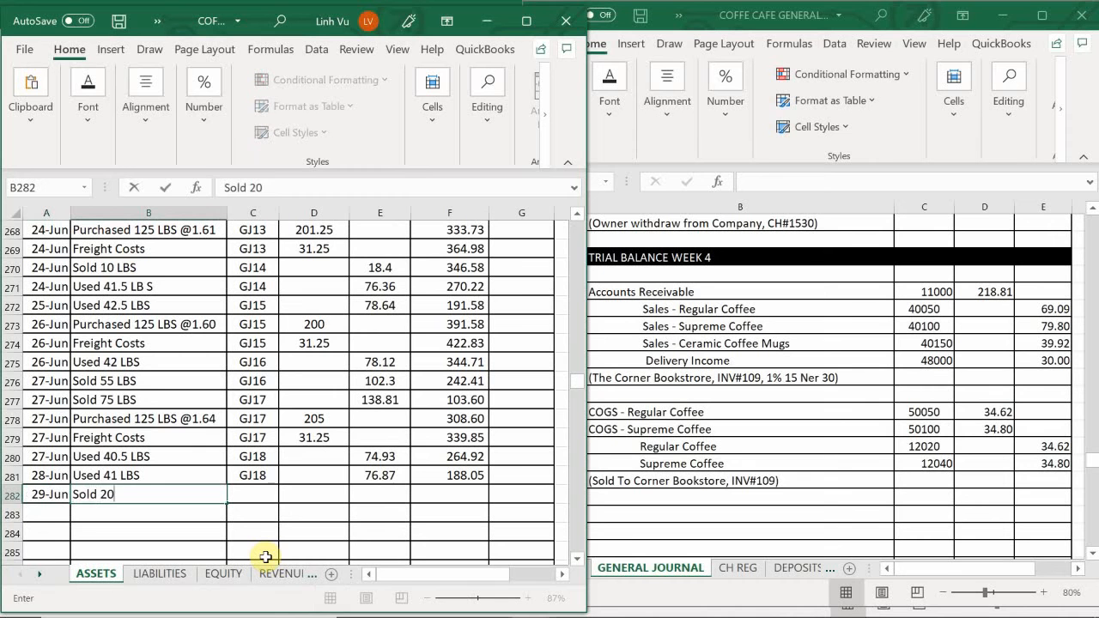
{"action": "key", "text": "Tab"}
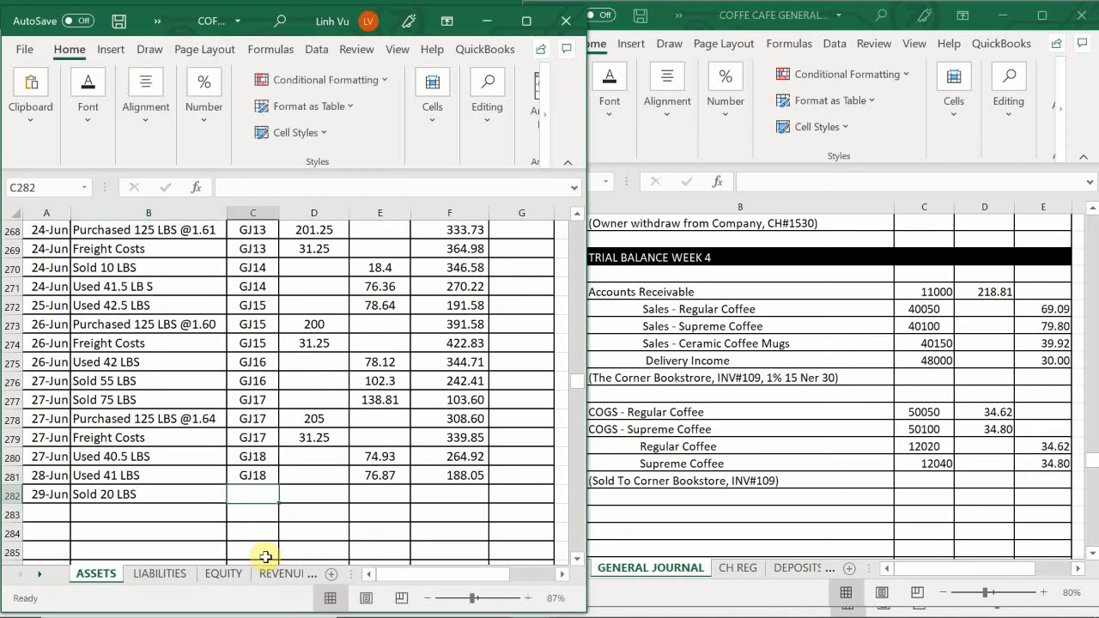
- Complete row 282 of the supreme coffee account with reference GJ19 and credit 37.80, and extend the balance formula to F282
{"action": "type", "text": "GK"}
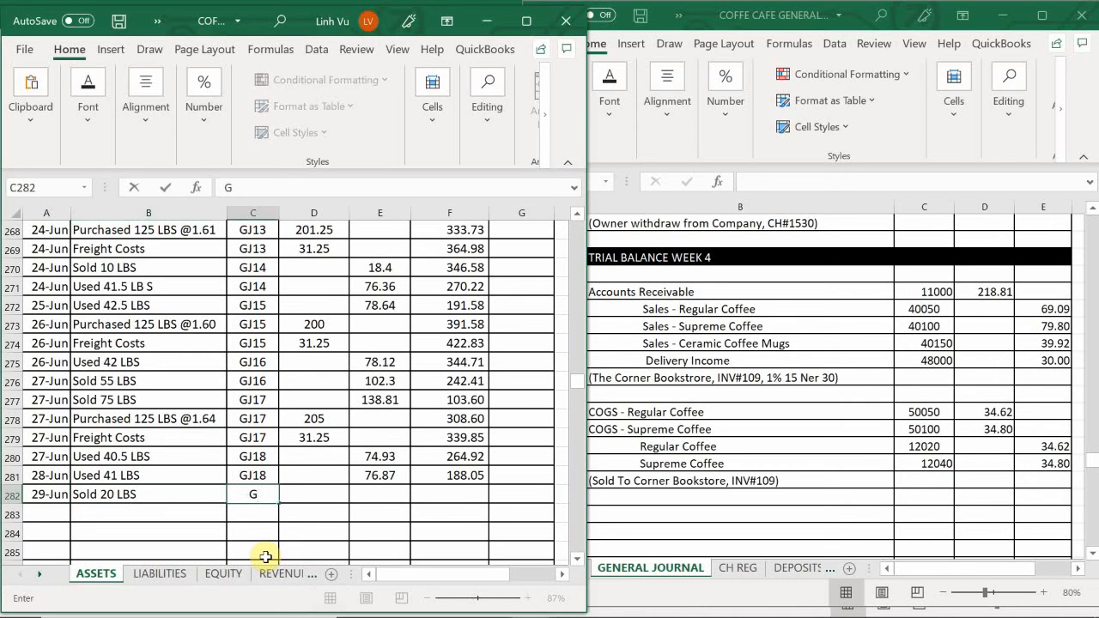
{"action": "key", "text": "Tab"}
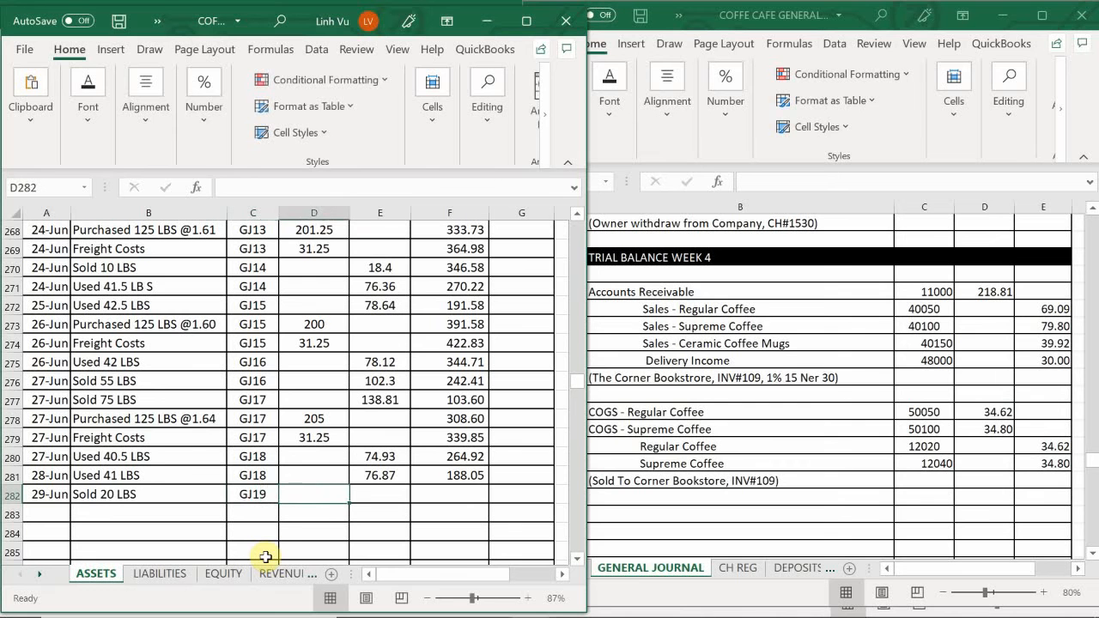
{"action": "key", "text": "Tab"}
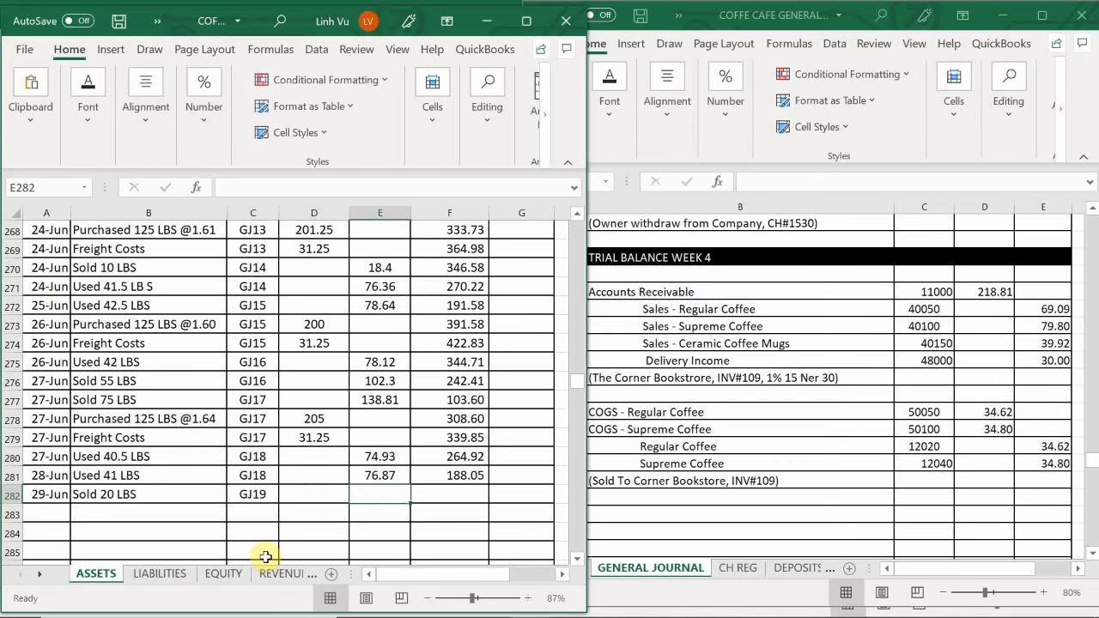
{"action": "type", "text": "37.80"}
{"action": "key", "text": "Return"}
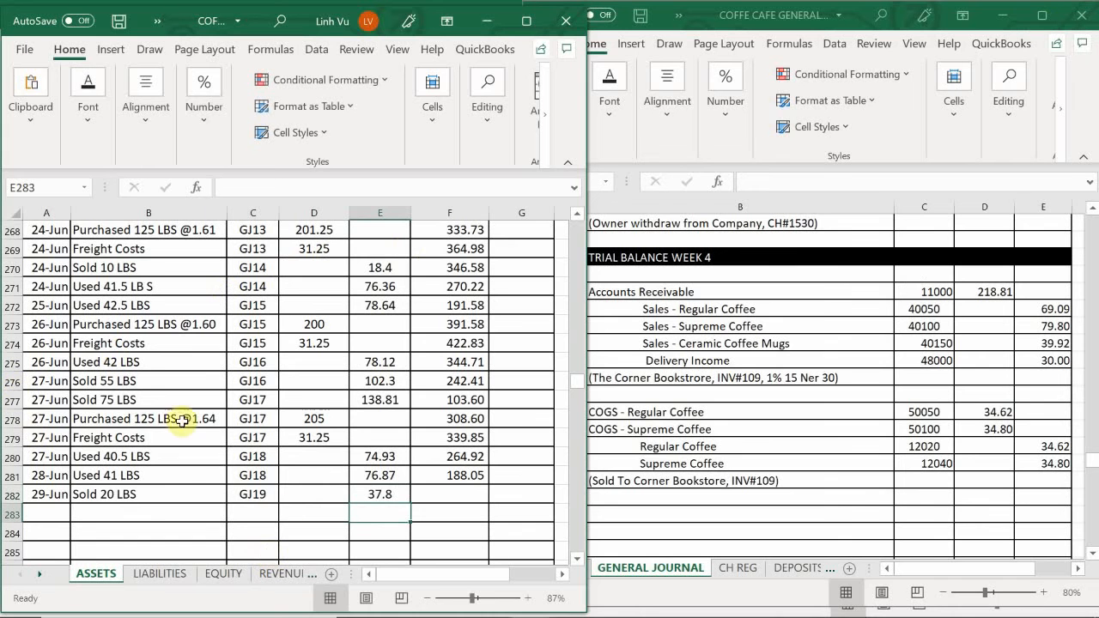
{"action": "left_click", "coordinate": [475, 478]}
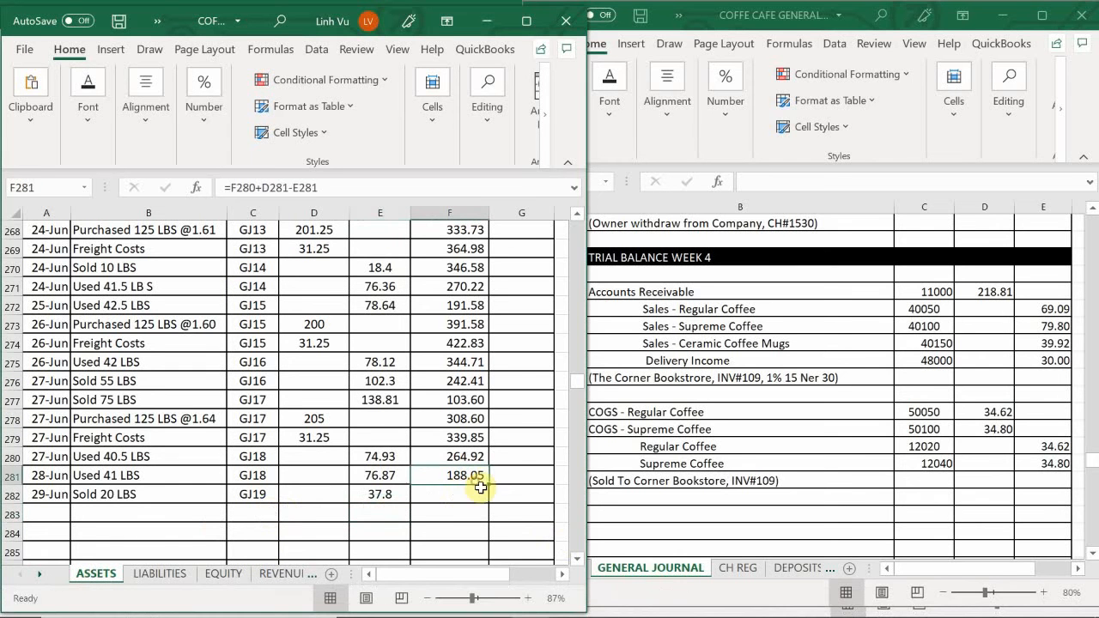
{"action": "left_click_drag", "start_coordinate": [490, 483], "coordinate": [491, 498]}
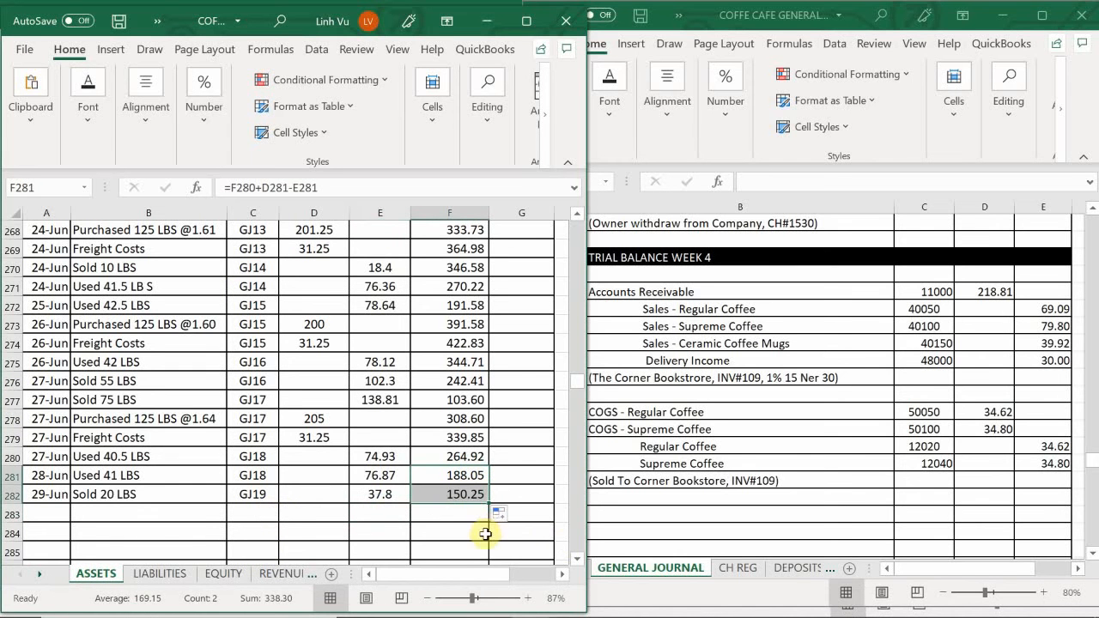
{"action": "left_click", "coordinate": [451, 530]}
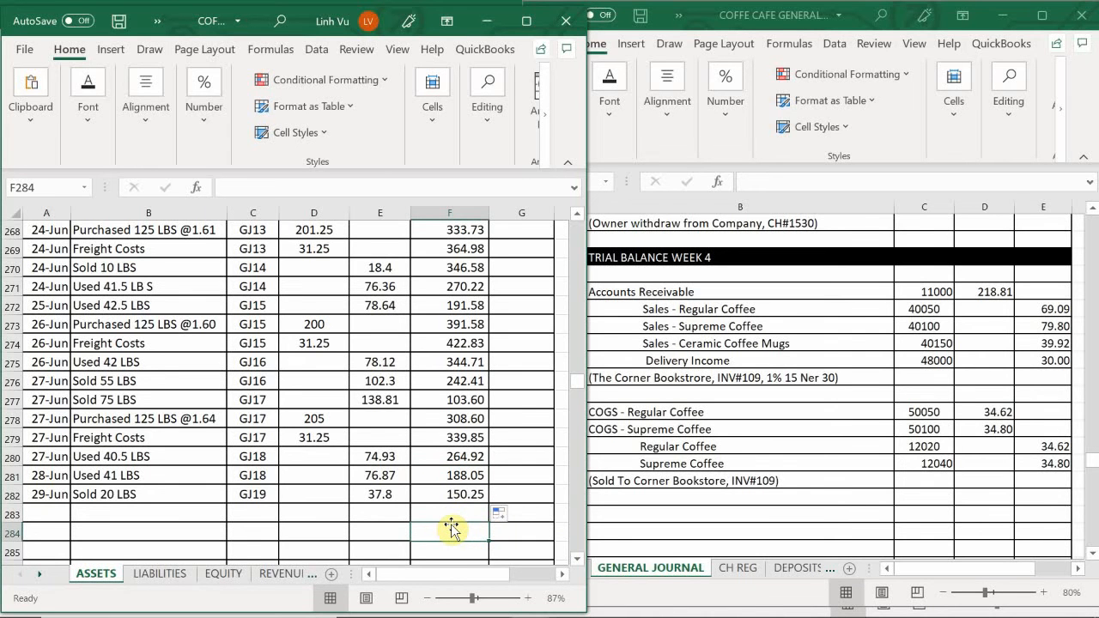
- Switch to the Word assignment document and read past invoice 109 to the next transaction, with the general journal beside it
{"action": "mouse_move", "coordinate": [577, 607]}
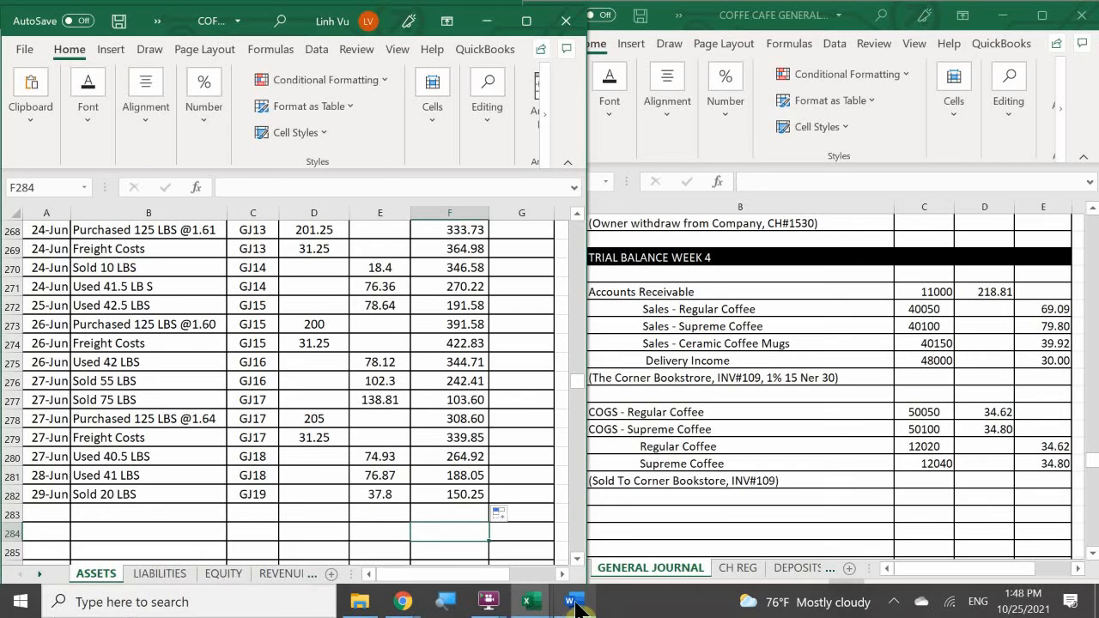
{"action": "left_click", "coordinate": [573, 544]}
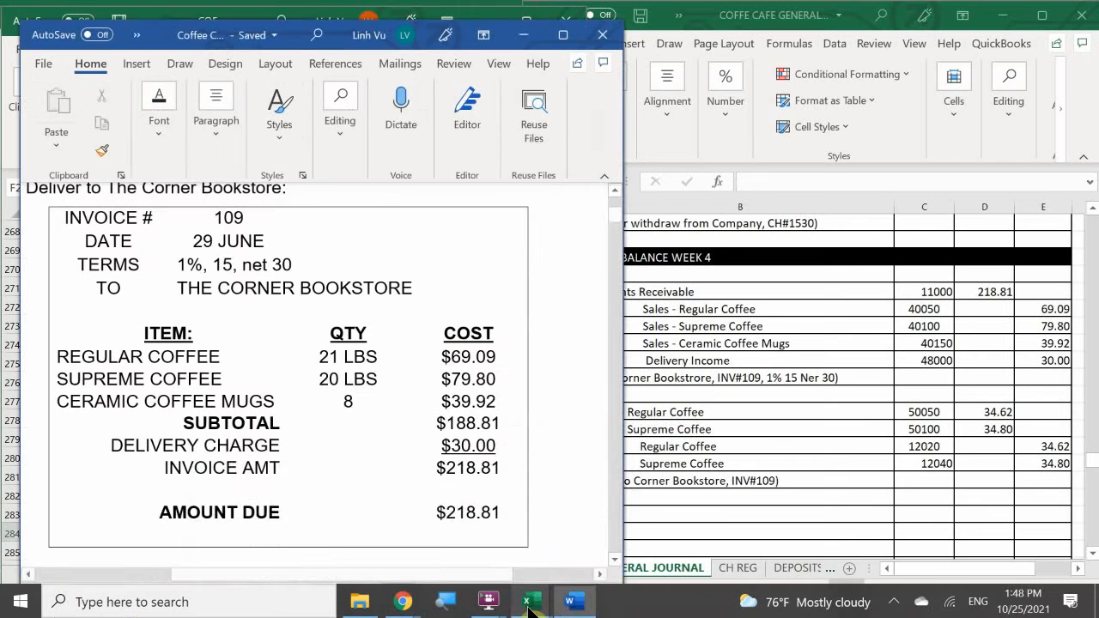
{"action": "mouse_move", "coordinate": [531, 607]}
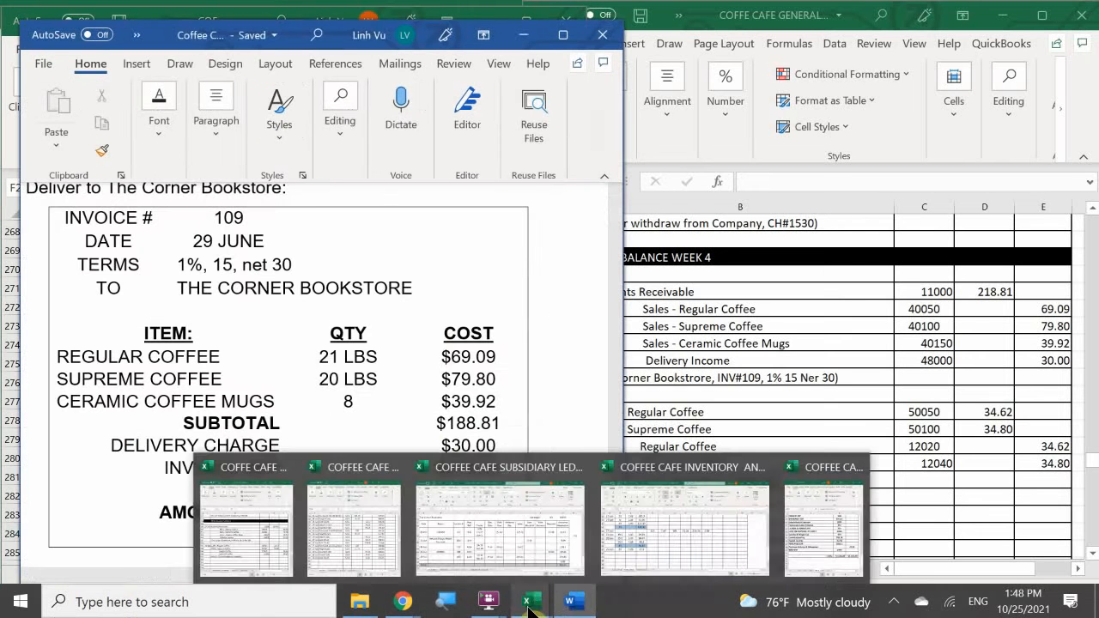
{"action": "left_click", "coordinate": [283, 550]}
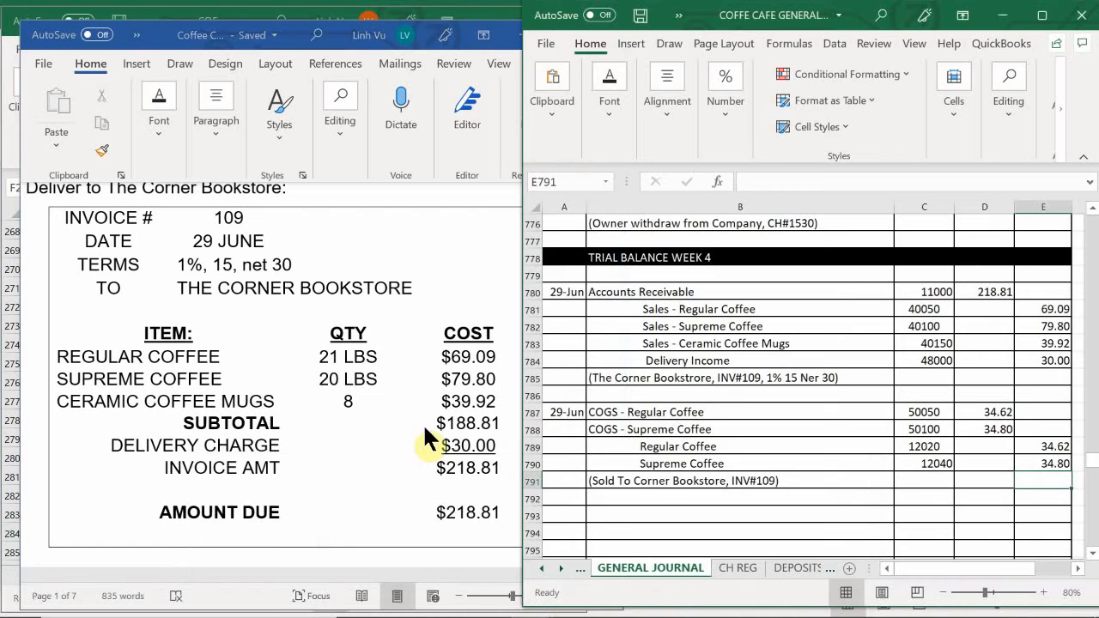
{"action": "scroll", "coordinate": [728, 398], "scroll_direction": "down", "scroll_amount": 1}
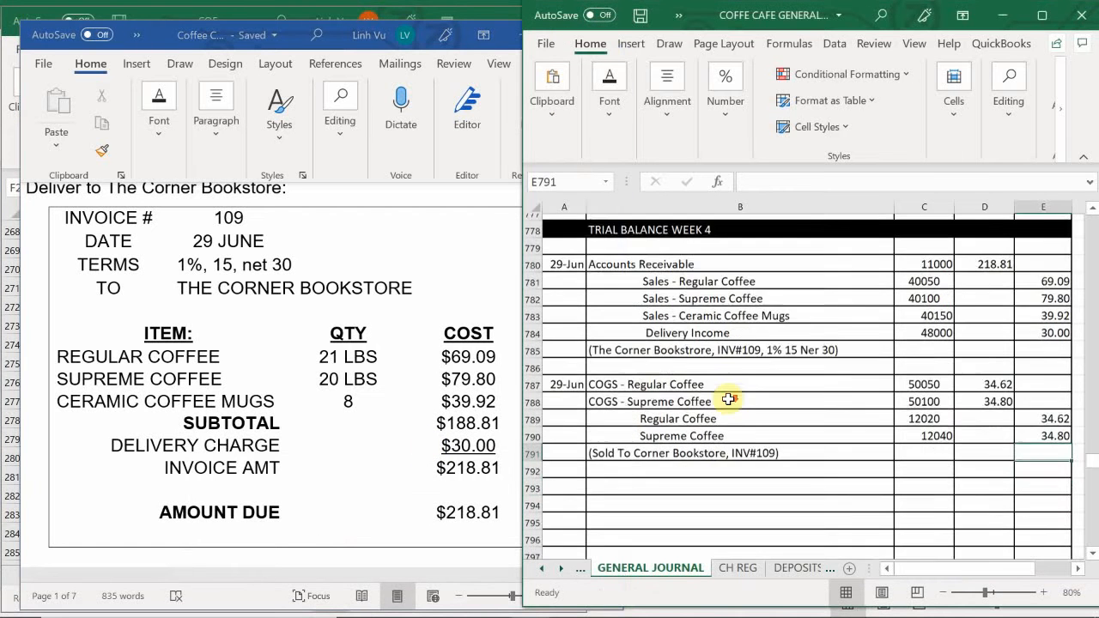
{"action": "scroll", "coordinate": [728, 399], "scroll_direction": "down", "scroll_amount": 2}
{"action": "scroll", "coordinate": [535, 401], "scroll_direction": "up", "scroll_amount": 1}
{"action": "left_click", "coordinate": [383, 443]}
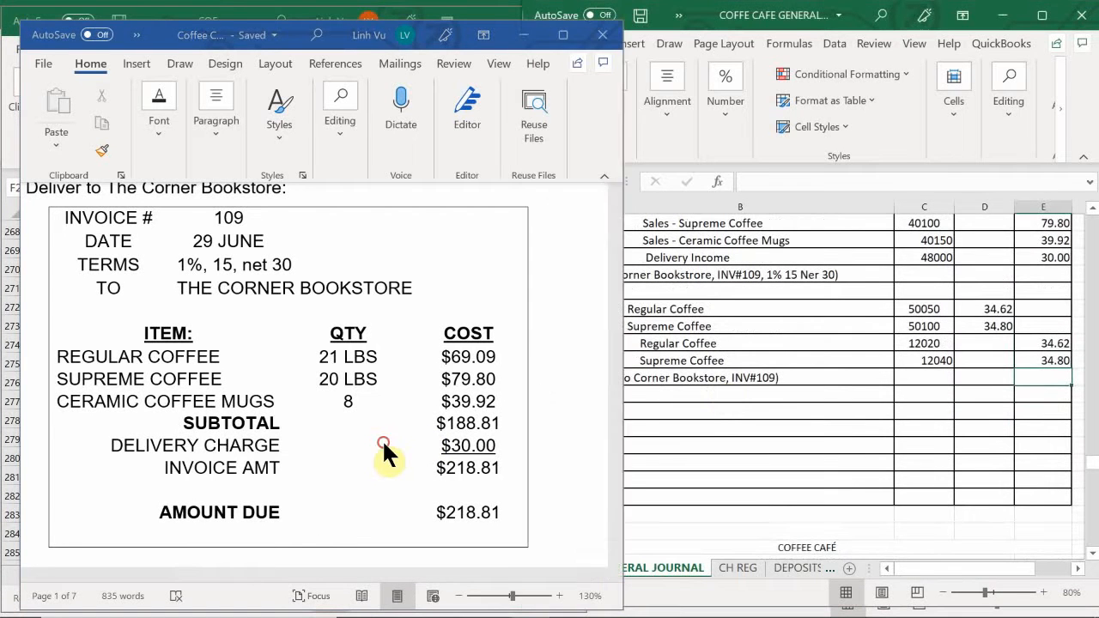
{"action": "scroll", "coordinate": [383, 443], "scroll_direction": "down", "scroll_amount": 3}
{"action": "scroll", "coordinate": [383, 443], "scroll_direction": "up", "scroll_amount": 1}
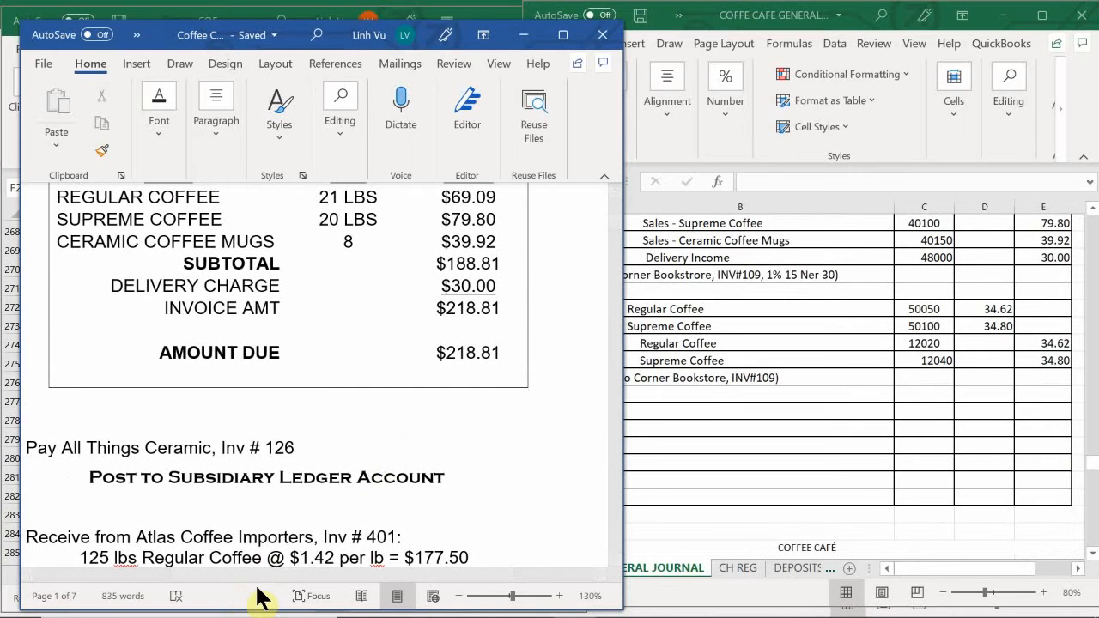
{"action": "scroll", "coordinate": [246, 589], "scroll_direction": "left", "scroll_amount": 2}
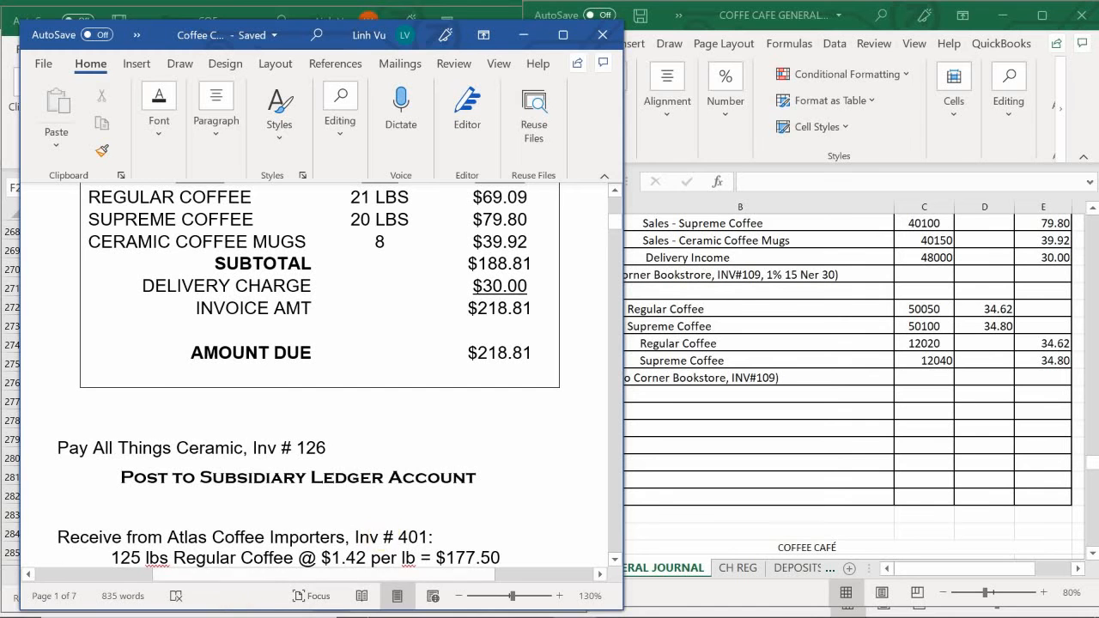
- Switch to the subsidiary ledger workbook and examine the All Things Ceramic account on the VENDORS sheet for invoice 126
{"action": "mouse_move", "coordinate": [403, 611]}
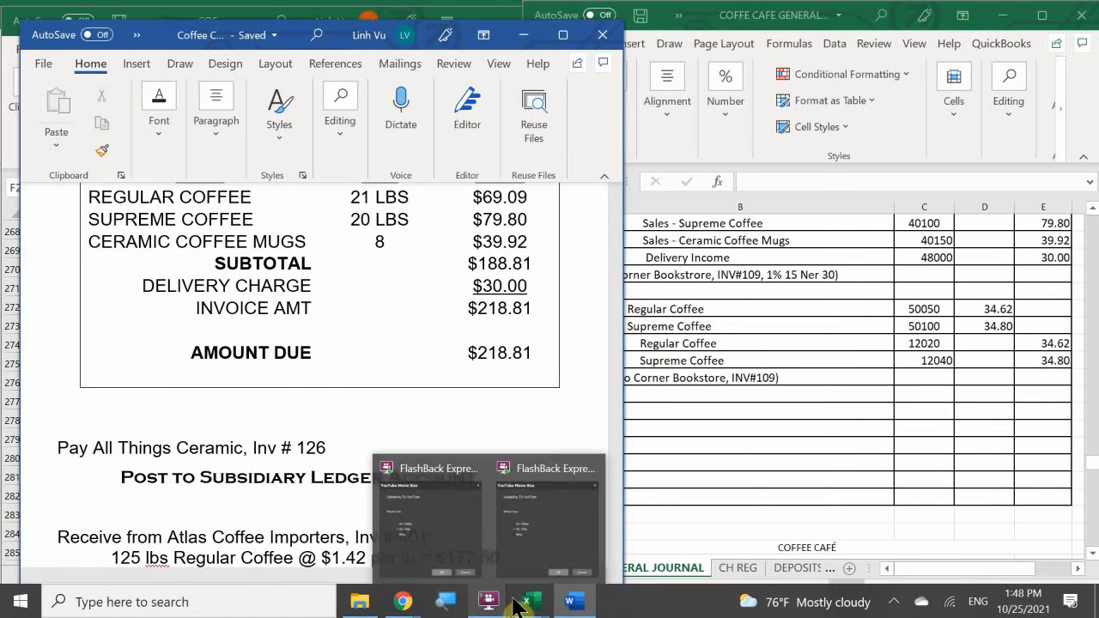
{"action": "mouse_move", "coordinate": [525, 601]}
{"action": "left_click", "coordinate": [508, 527]}
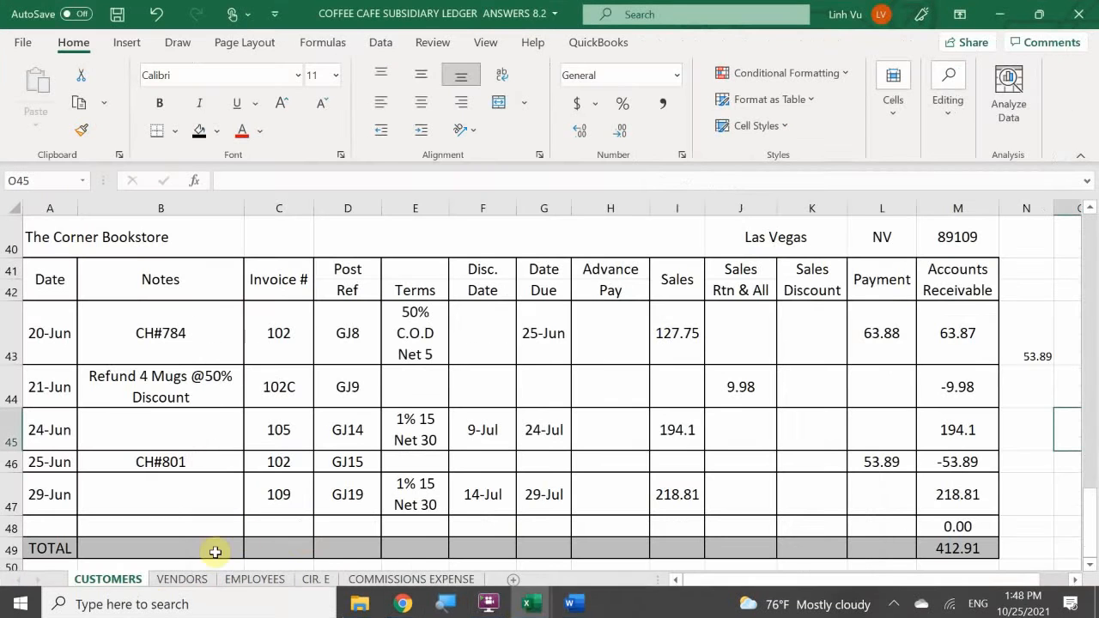
{"action": "left_click", "coordinate": [182, 580]}
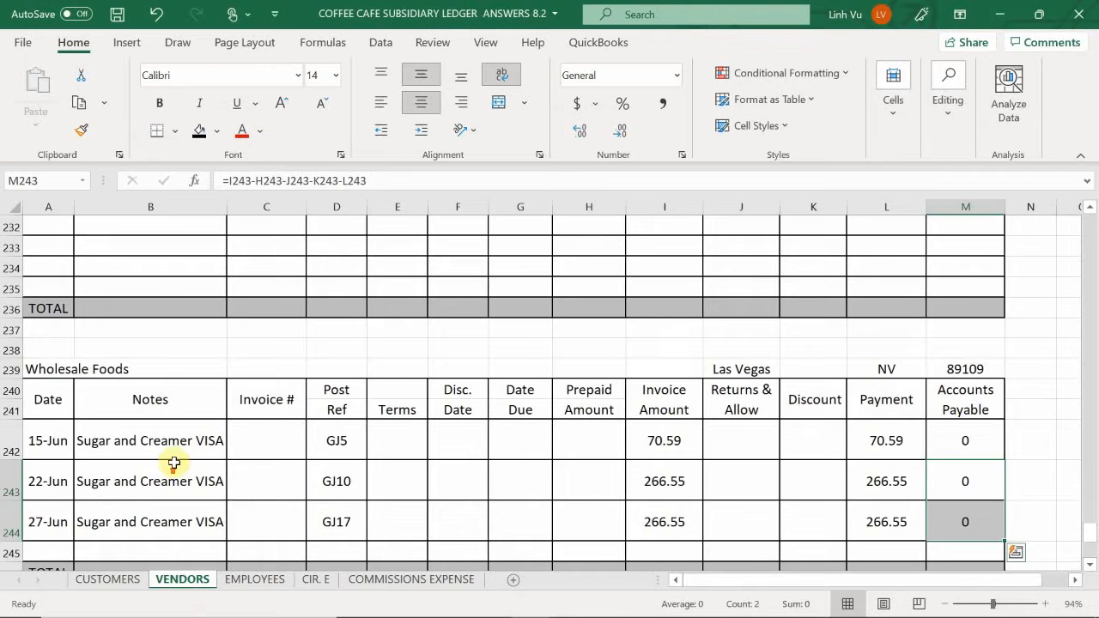
{"action": "scroll", "coordinate": [177, 458], "scroll_direction": "up", "scroll_amount": 20}
{"action": "scroll", "coordinate": [177, 457], "scroll_direction": "up", "scroll_amount": 17}
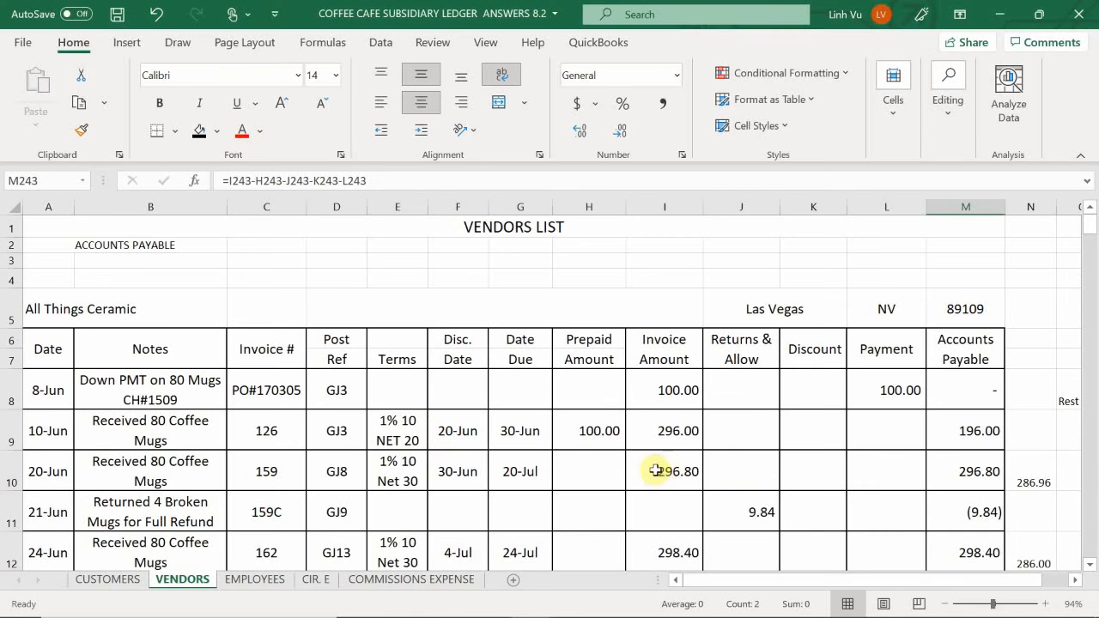
- Return to the general journal beside the Word assignment document and enter the date 6/29 in A793
{"action": "mouse_move", "coordinate": [412, 617]}
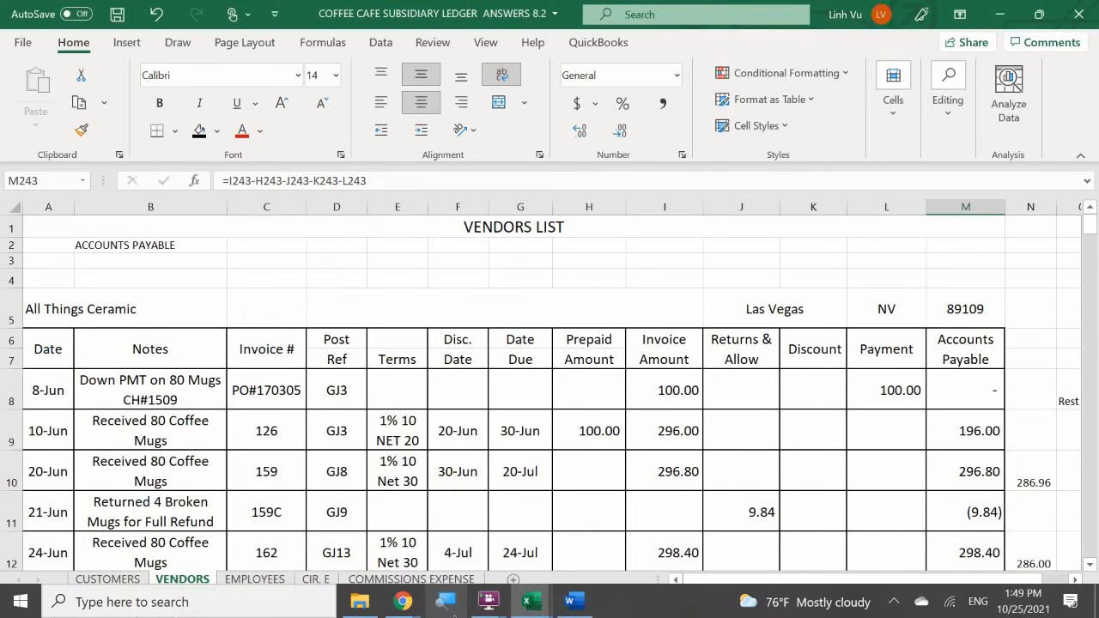
{"action": "mouse_move", "coordinate": [535, 608]}
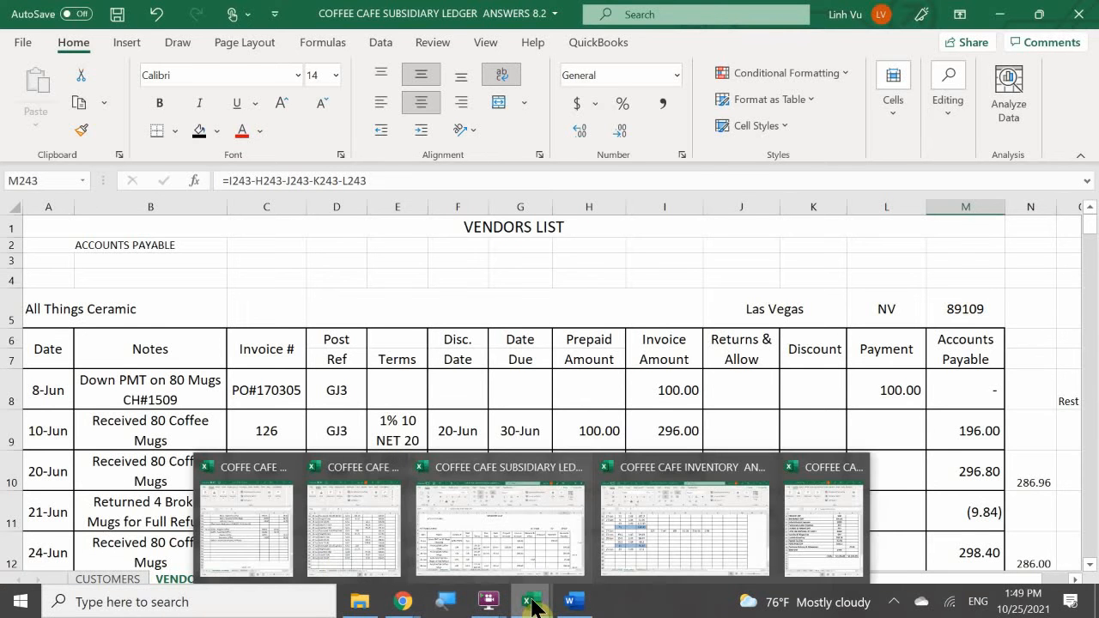
{"action": "left_click", "coordinate": [266, 549]}
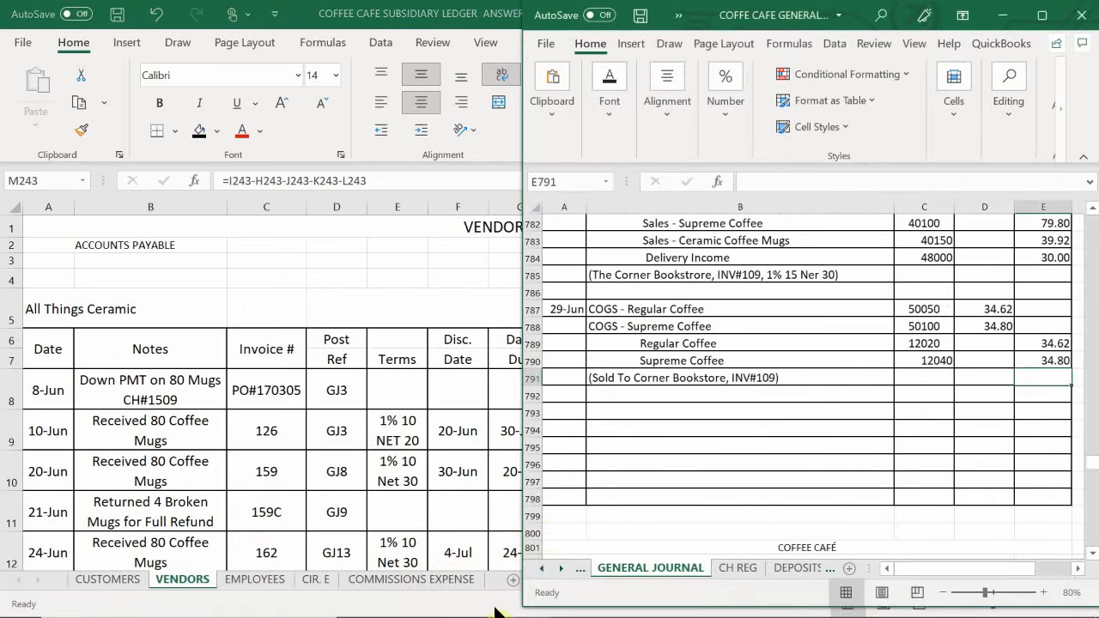
{"action": "mouse_move", "coordinate": [498, 614]}
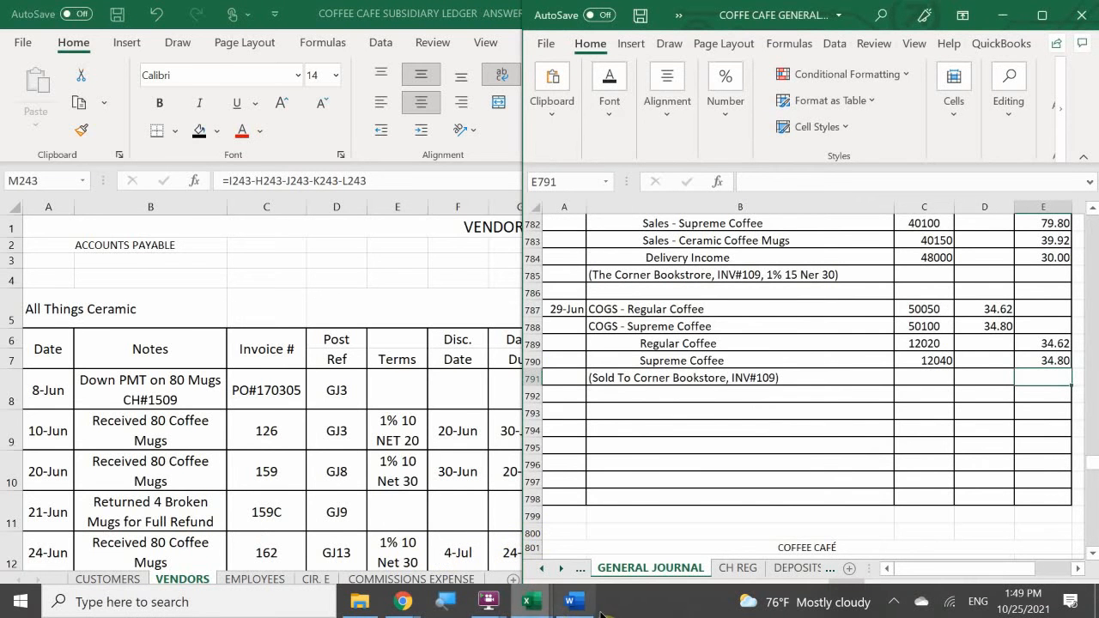
{"action": "mouse_move", "coordinate": [574, 603]}
{"action": "left_click", "coordinate": [569, 545]}
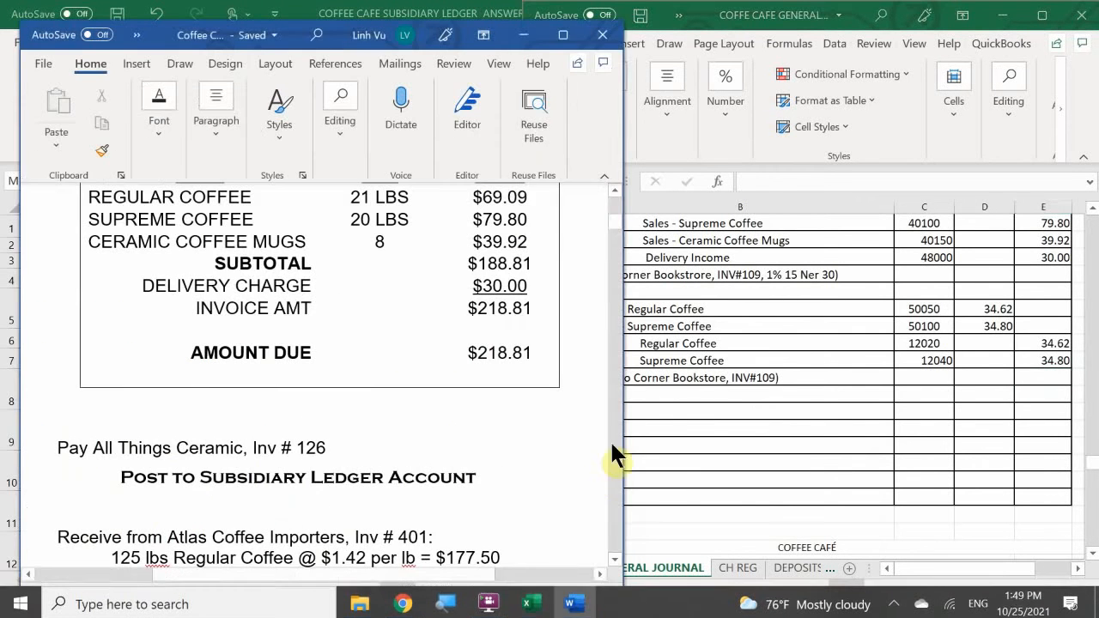
{"action": "left_click", "coordinate": [699, 398]}
{"action": "left_click", "coordinate": [560, 414]}
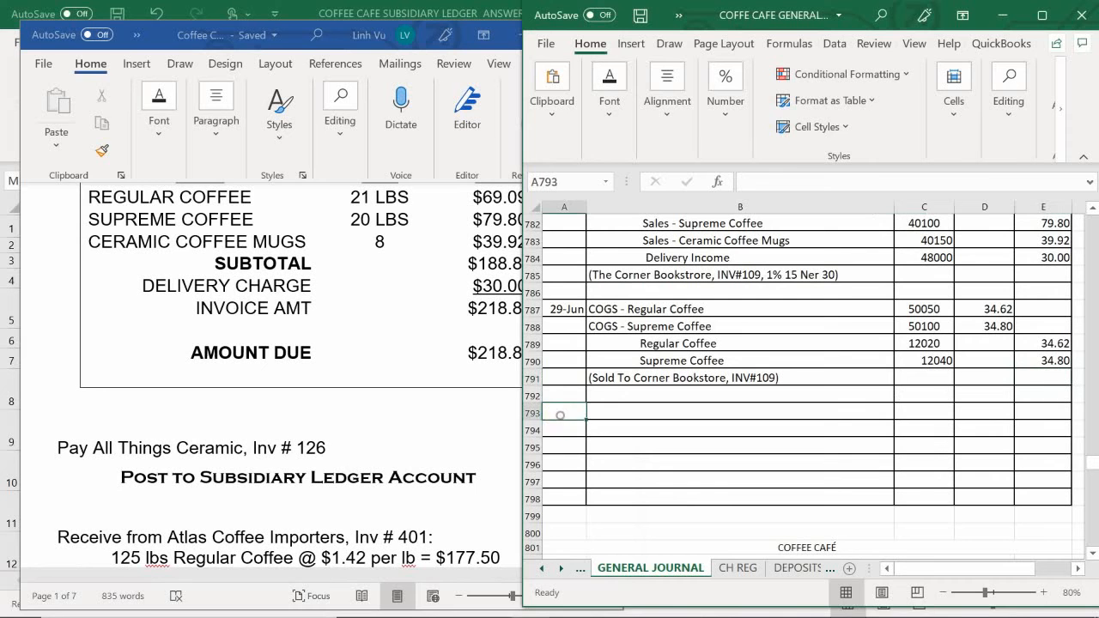
{"action": "type", "text": "6/29"}
{"action": "key", "text": "Return"}
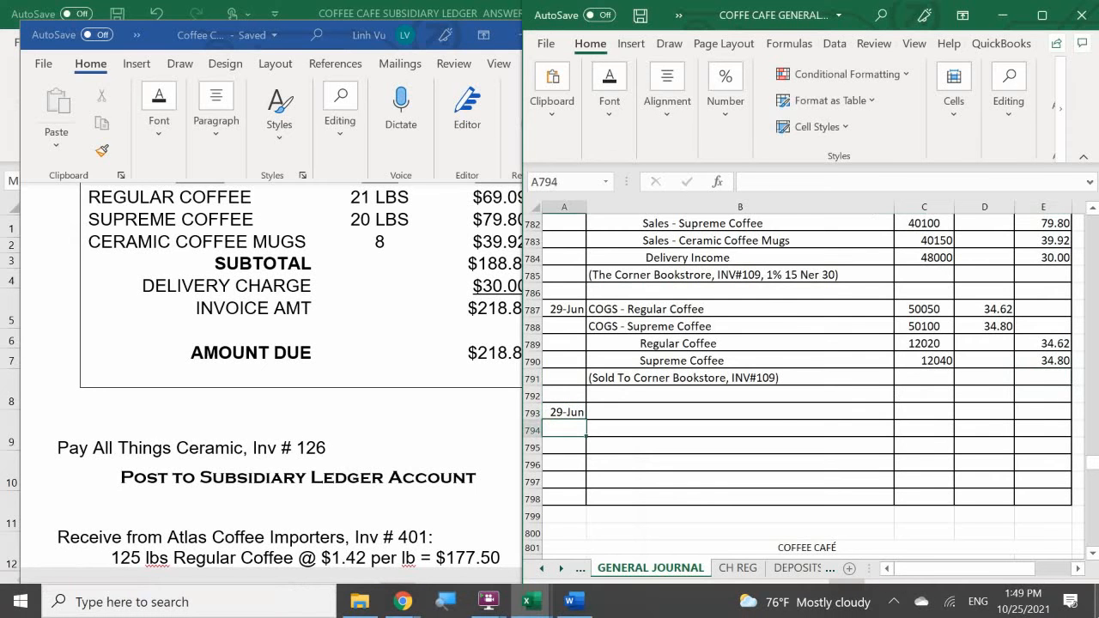
- Enter Accounts Payable with account number 20000 on the 29-Jun line in row 793 of the general journal
{"action": "key", "text": "Right"}
{"action": "key", "text": "Up"}
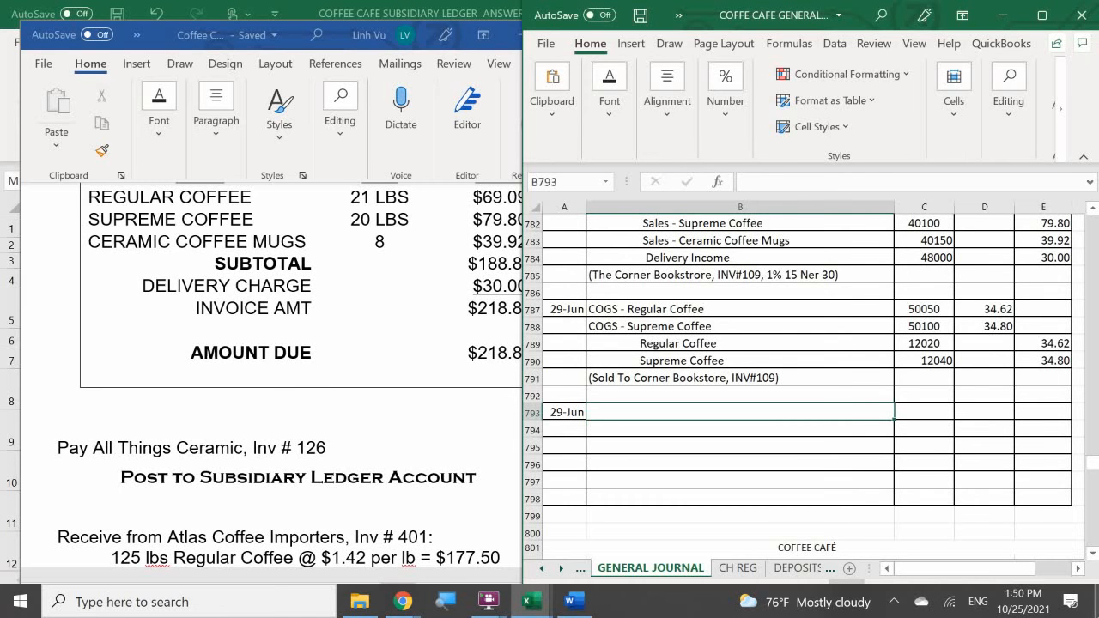
{"action": "type", "text": "Accounts "}
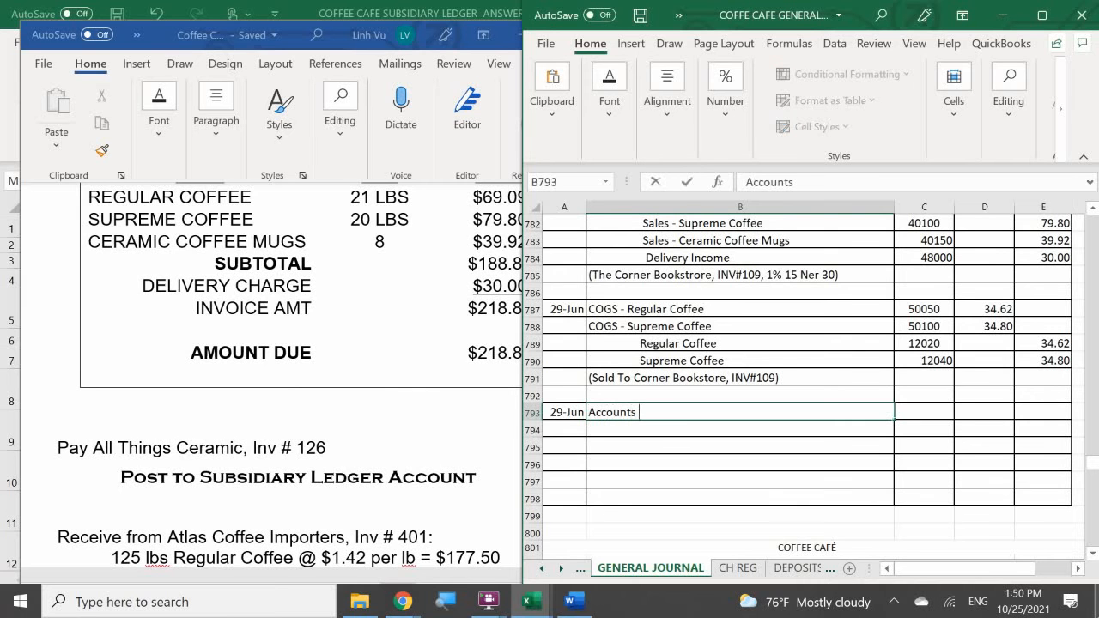
{"action": "type", "text": "Payable"}
{"action": "key", "text": "Tab"}
{"action": "type", "text": "20000"}
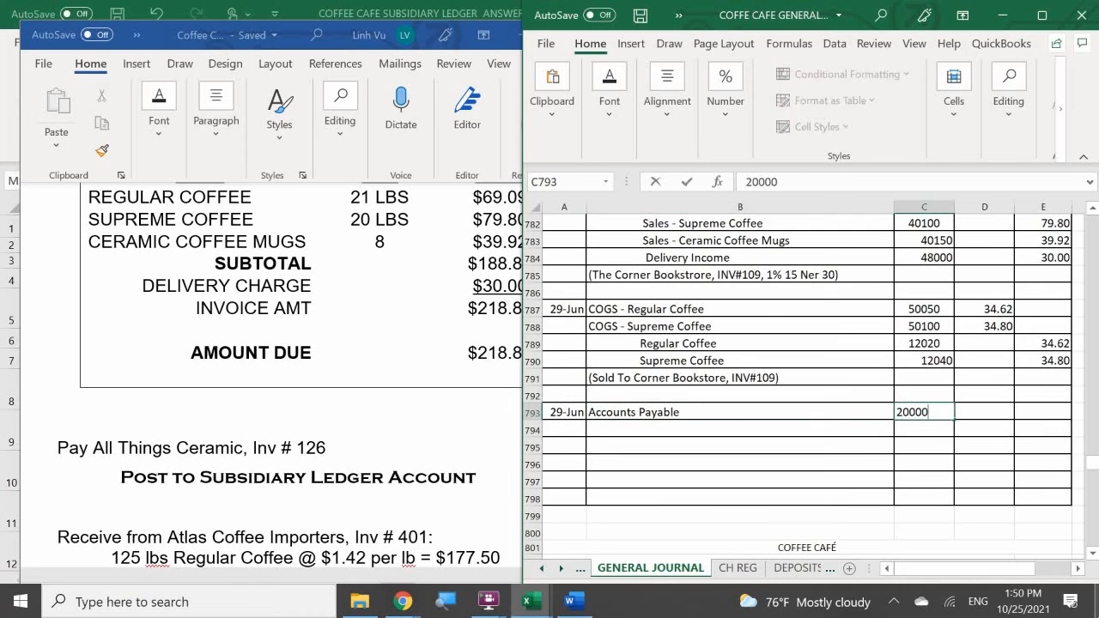
{"action": "key", "text": "Return"}
- Enter Checking, indented, with account number 10100 in row 794 below the Accounts Payable line
{"action": "key", "text": "Left"}
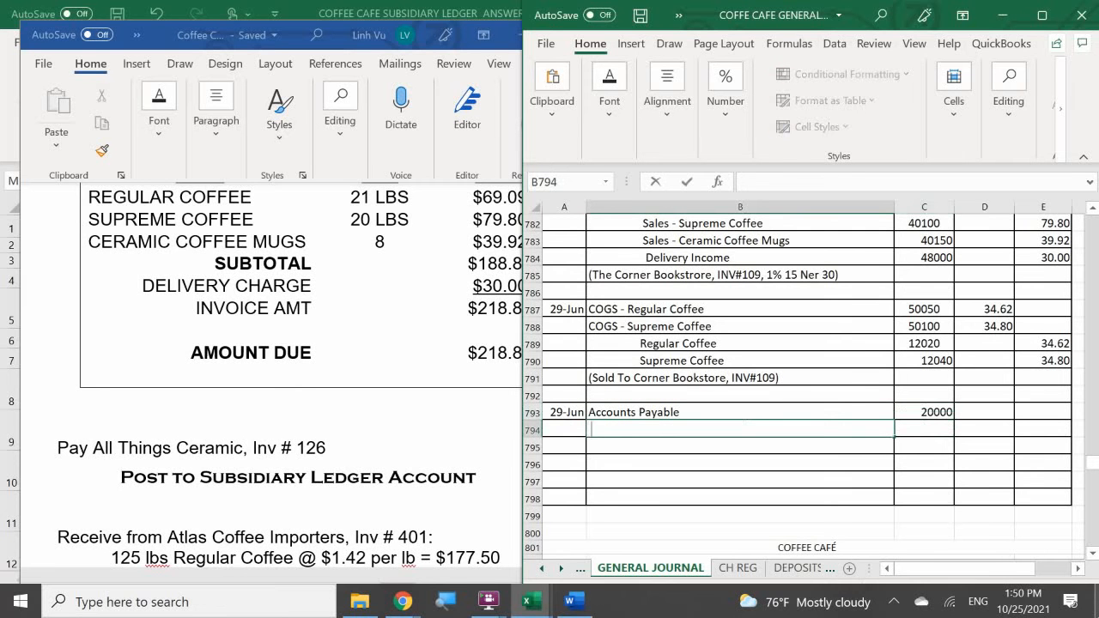
{"action": "type", "text": "Checking"}
{"action": "key", "text": "Tab"}
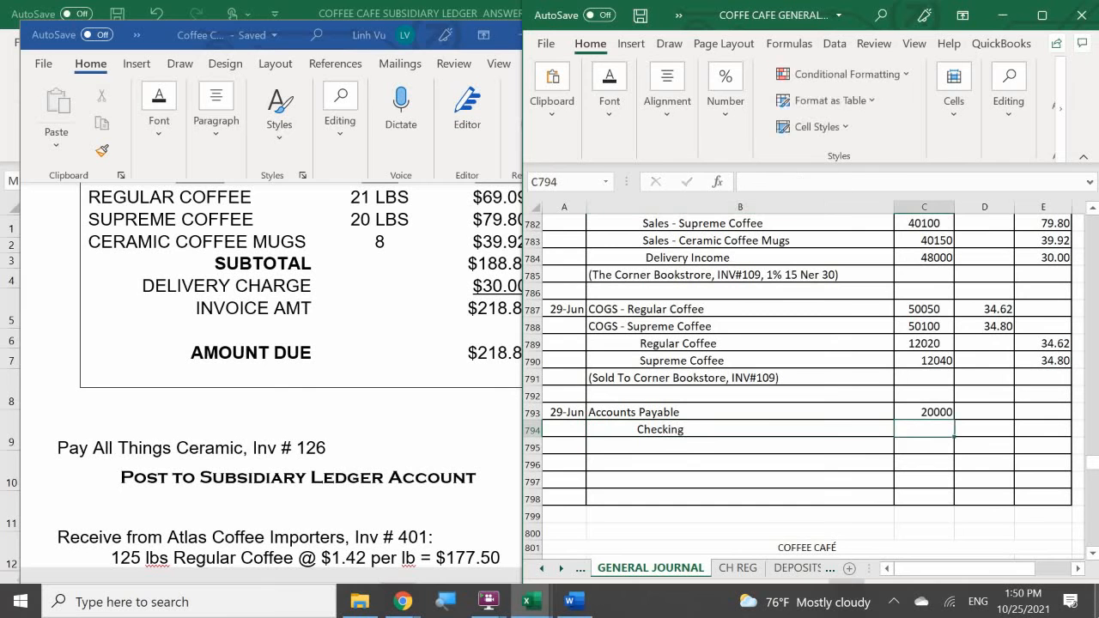
{"action": "type", "text": "10100"}
{"action": "key", "text": "Return"}
- Debit Accounts Payable 196 in D793 and credit Checking in E794 with the formula =D793
{"action": "key", "text": "Right"}
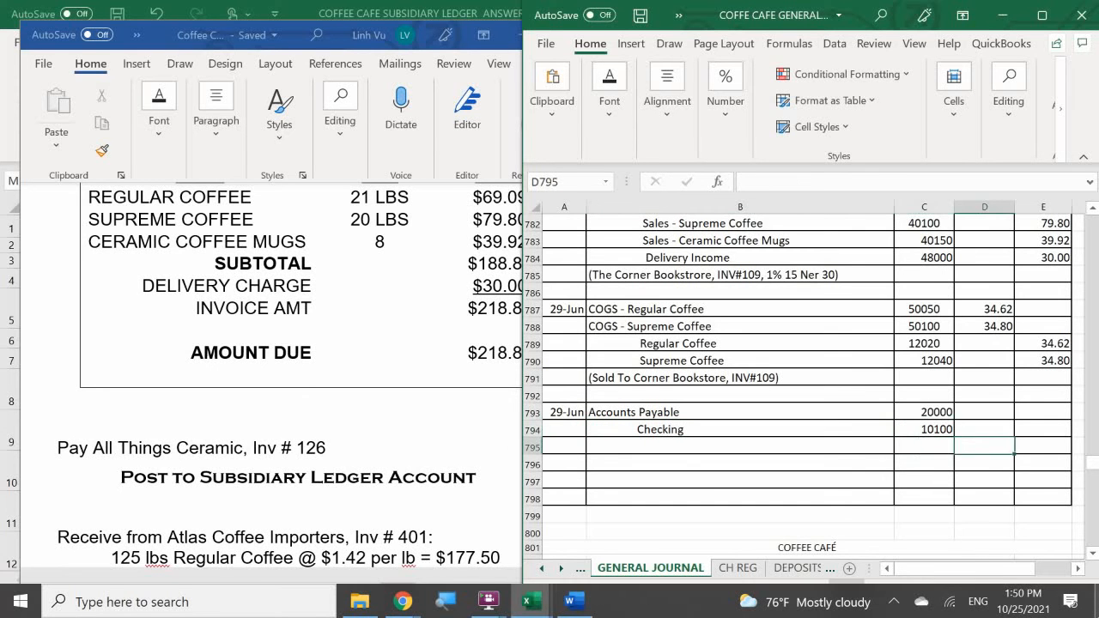
{"action": "key", "text": "Up"}
{"action": "key", "text": "Up"}
{"action": "type", "text": "196"}
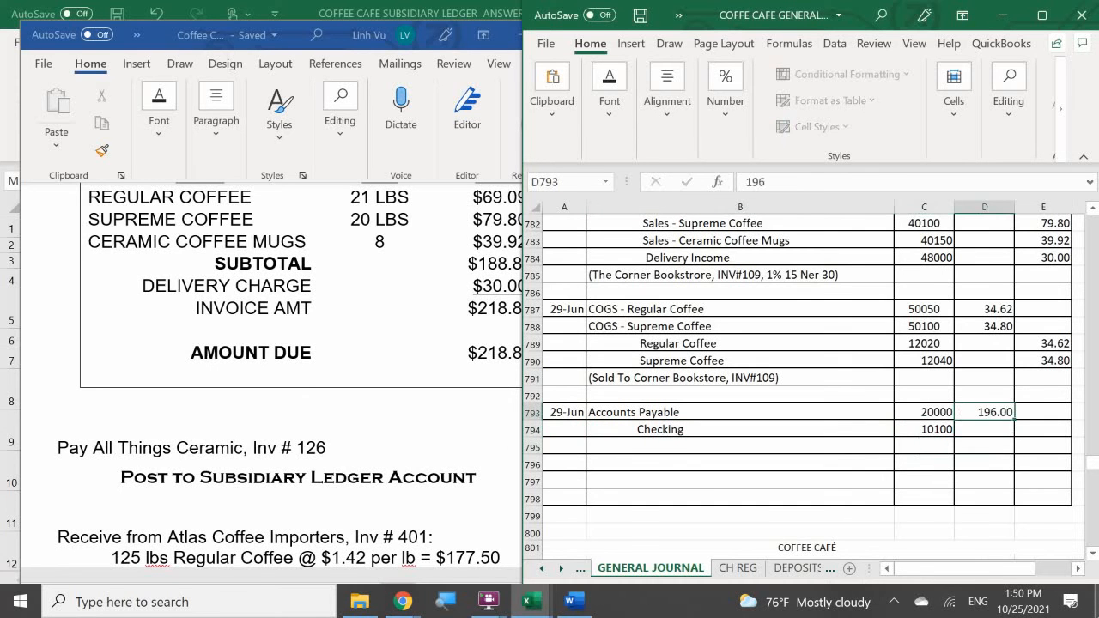
{"action": "key", "text": "Return"}
{"action": "key", "text": "Right"}
{"action": "type", "text": "="}
{"action": "key", "text": "Up"}
{"action": "key", "text": "Left"}
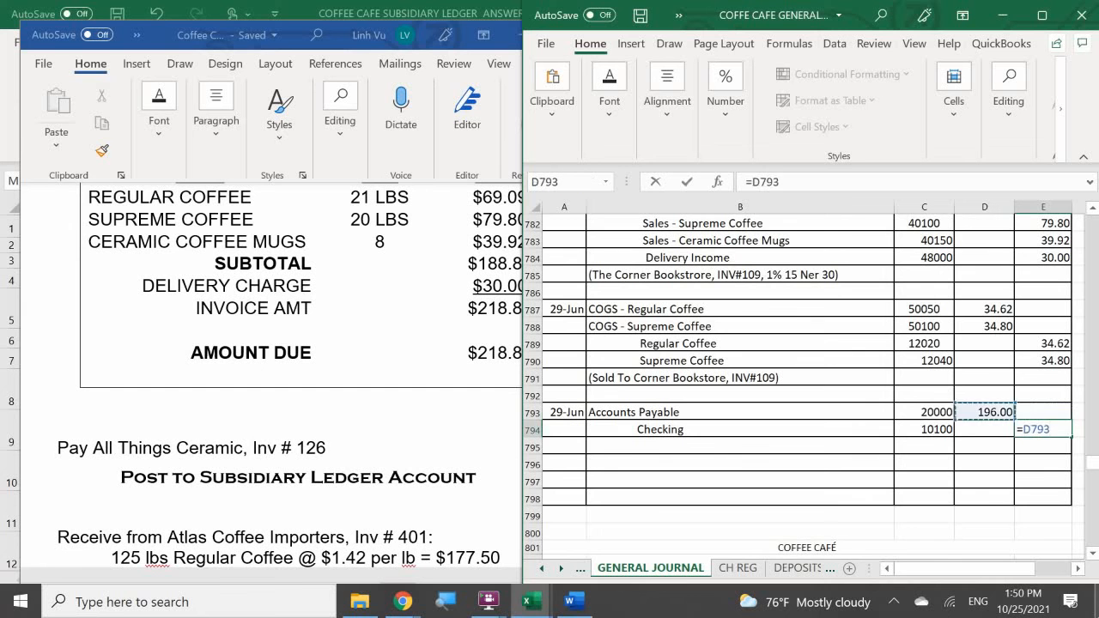
{"action": "key", "text": "Return"}
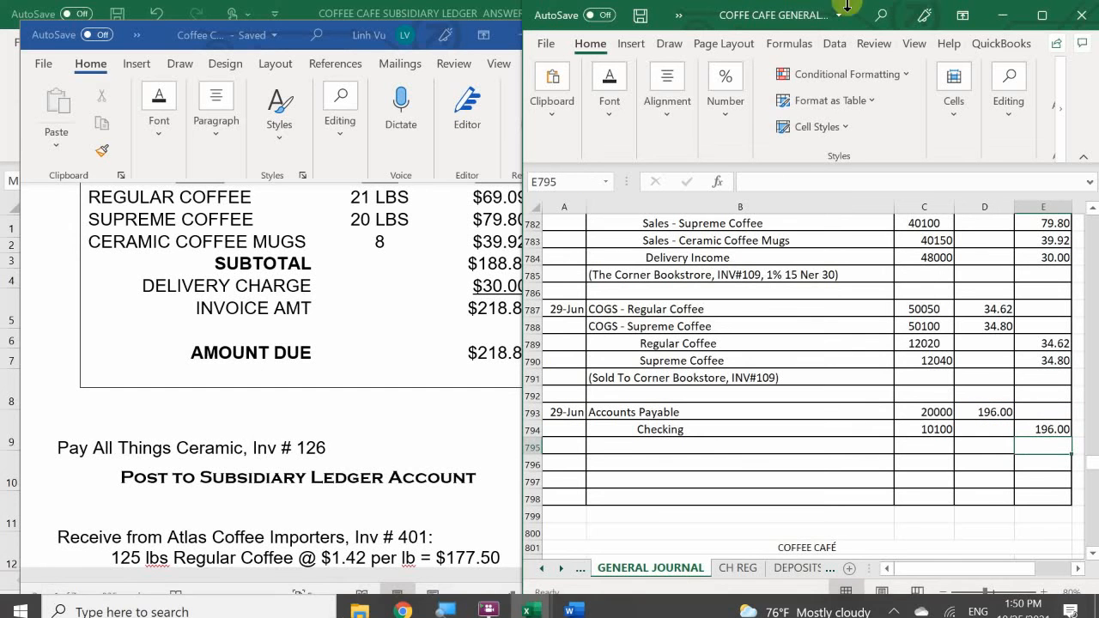
- Record check 1531 in row 34 of the CH REG sheet with date 6/29 and amount 196
{"action": "left_click", "coordinate": [739, 567]}
{"action": "left_click", "coordinate": [567, 492]}
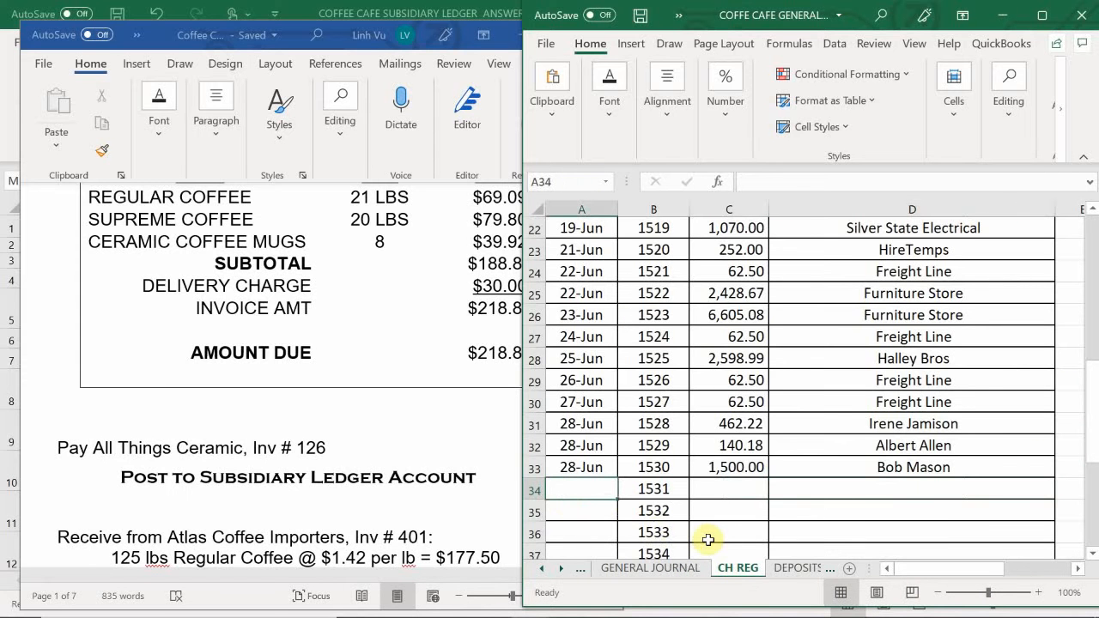
{"action": "type", "text": "6/"}
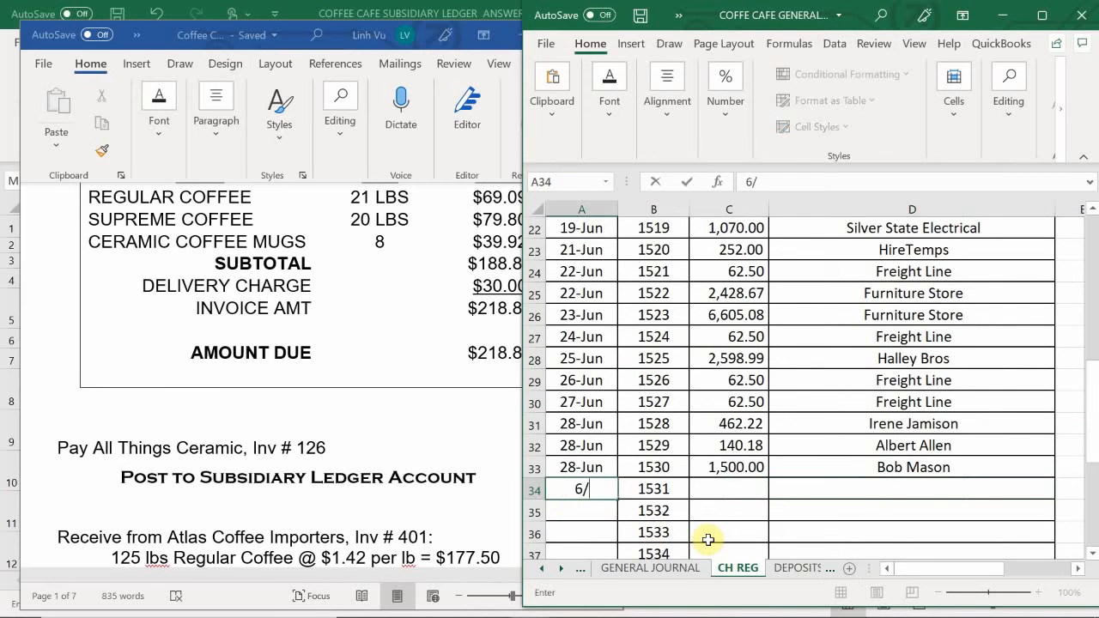
{"action": "type", "text": "29-Jun"}
{"action": "key", "text": "Return"}
{"action": "key", "text": "Tab"}
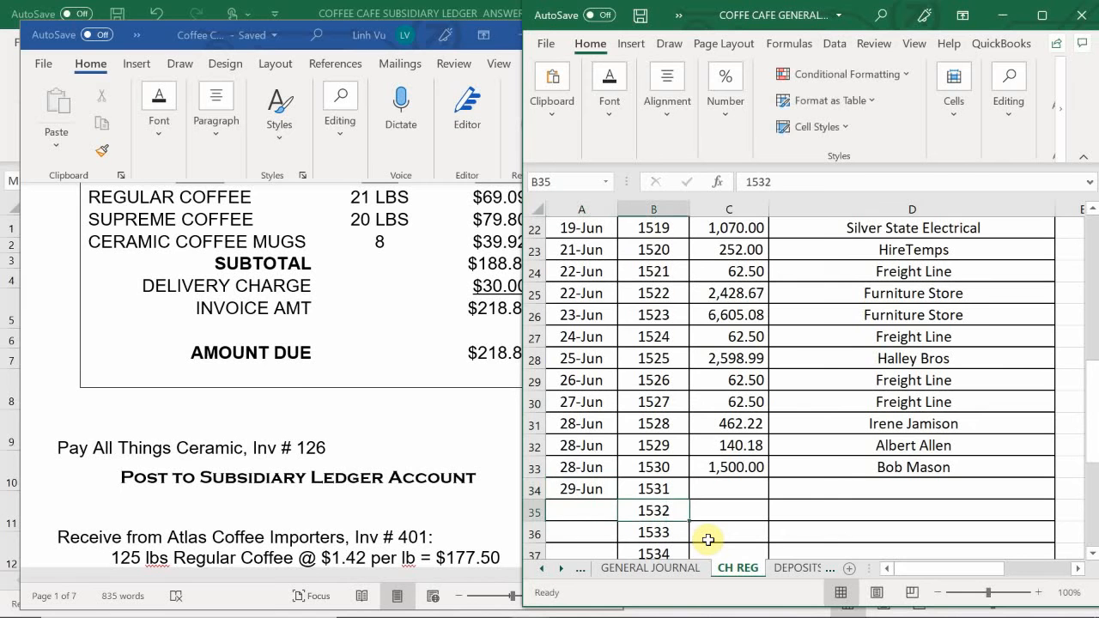
{"action": "key", "text": "Up"}
{"action": "key", "text": "Right"}
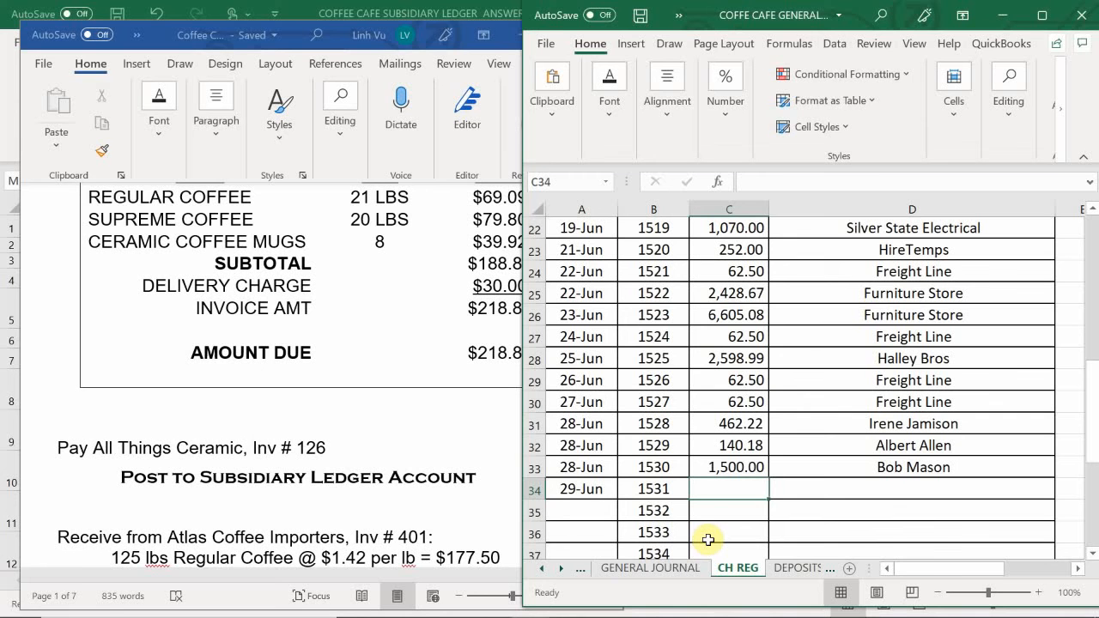
{"action": "type", "text": "196"}
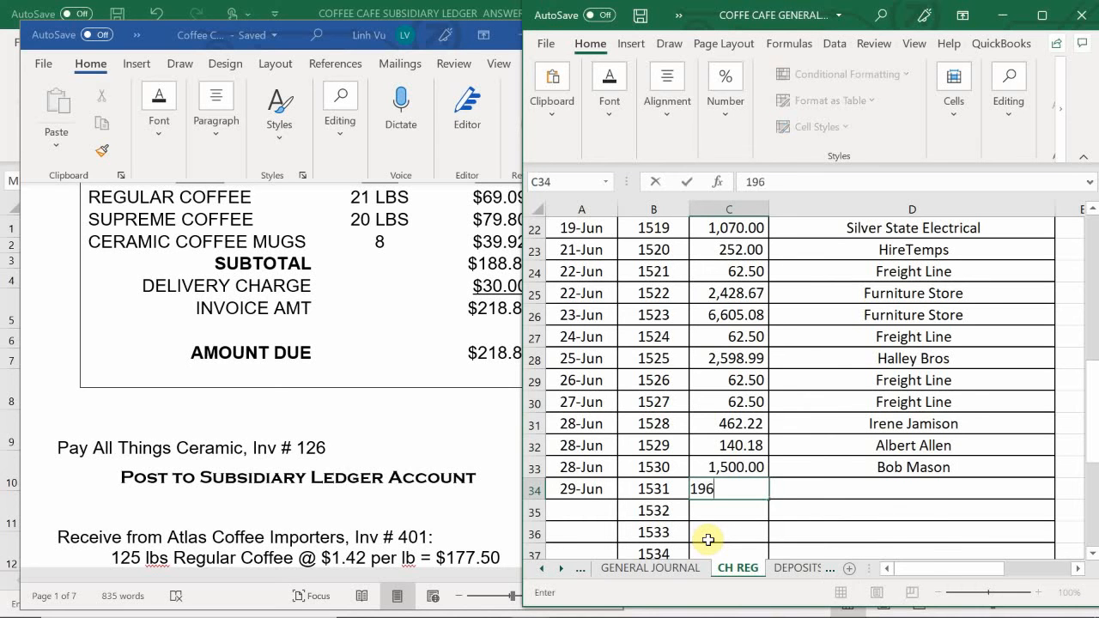
{"action": "key", "text": "Tab"}
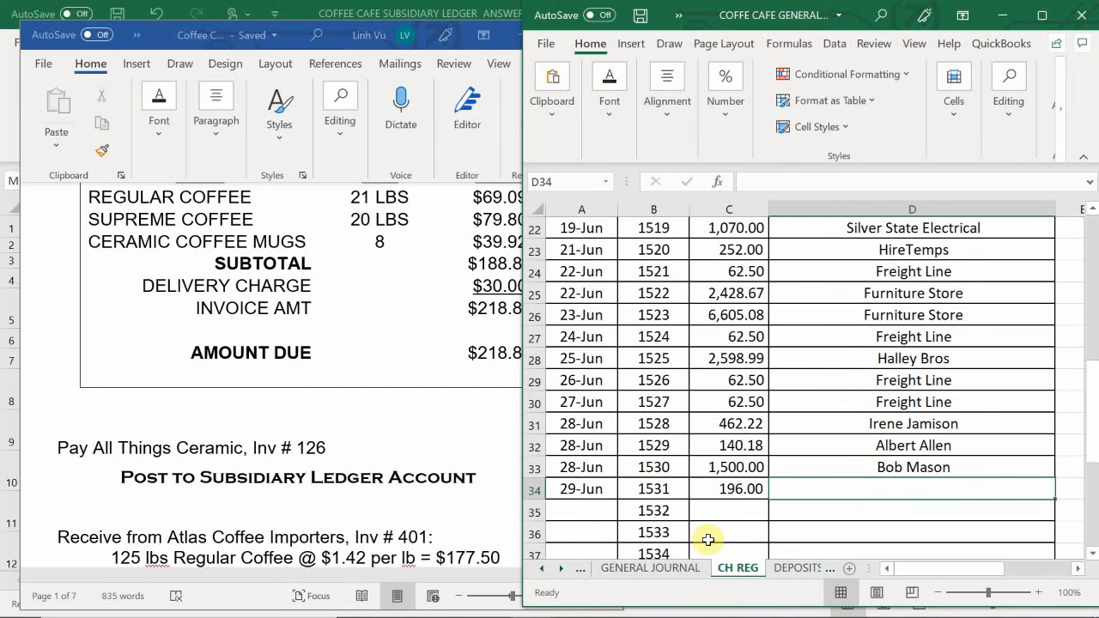
- Enter All Things Ceramics as the payee of check 1531 in D34
{"action": "type", "text": "All Th"}
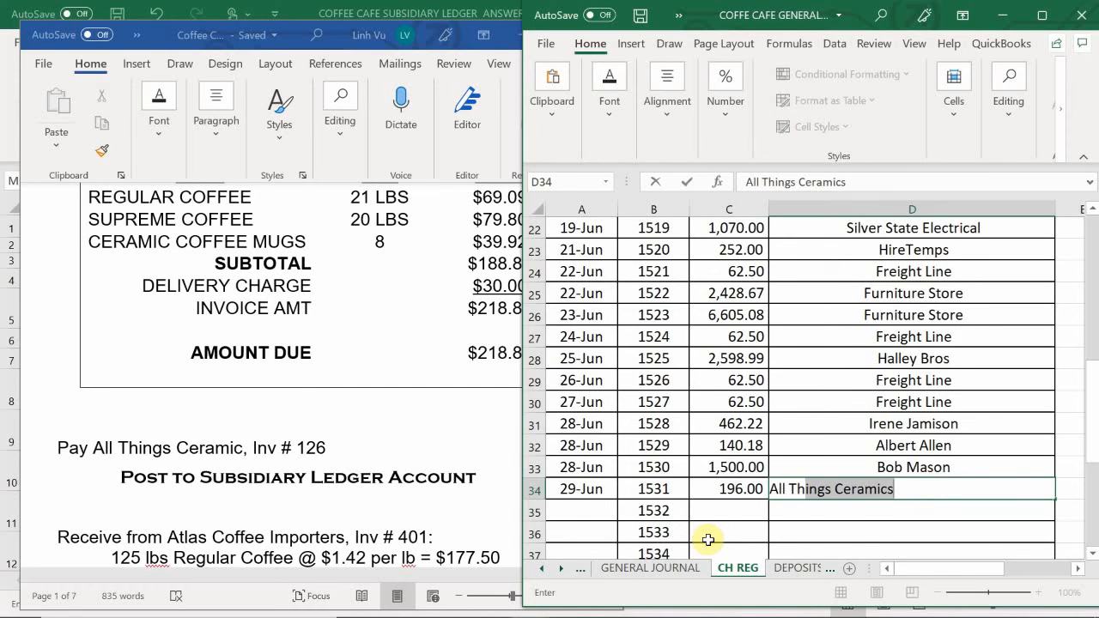
{"action": "type", "text": "ings Cer"}
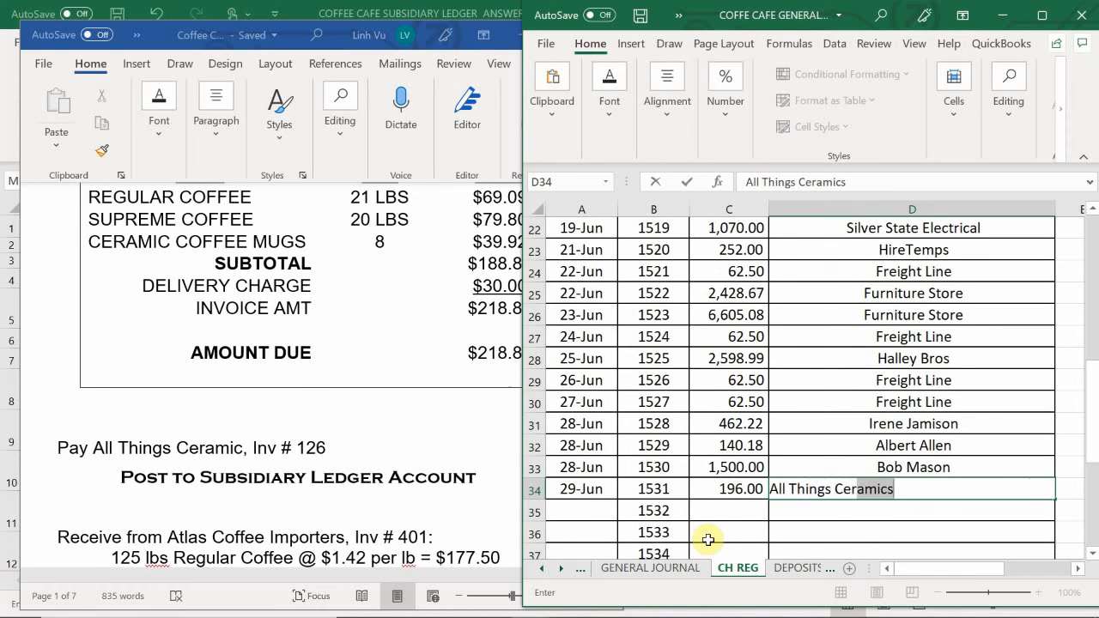
{"action": "type", "text": "amics"}
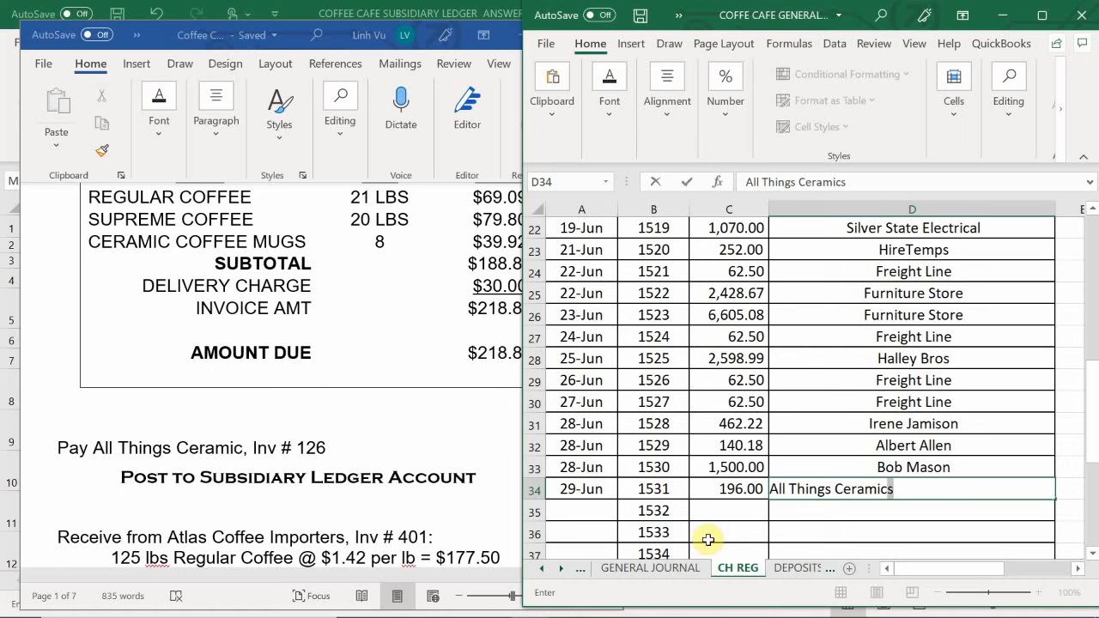
{"action": "key", "text": "Return"}
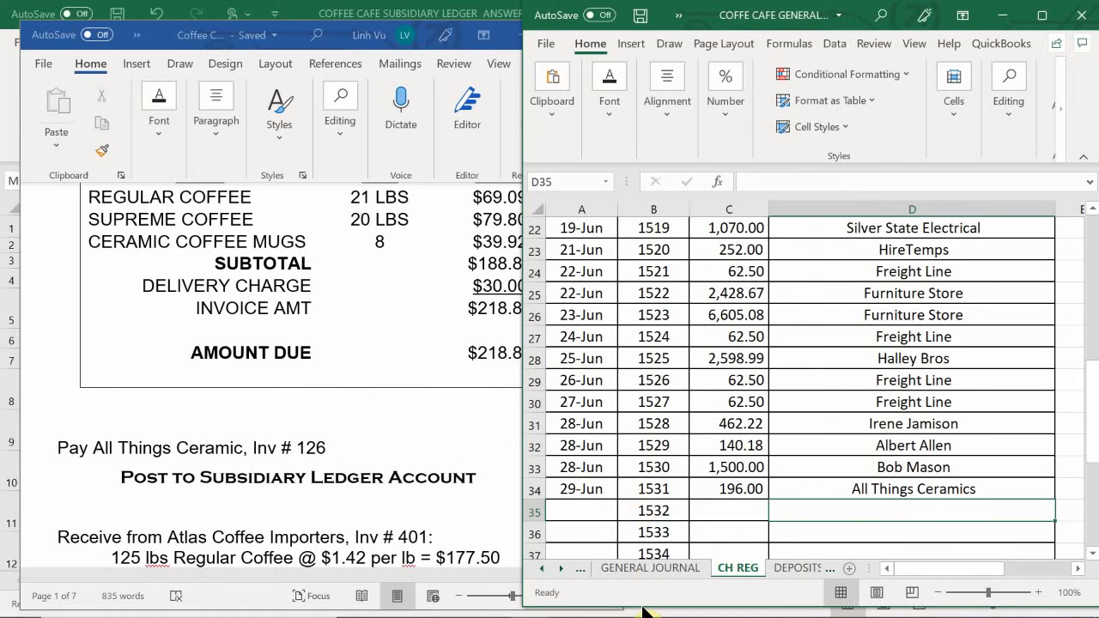
- Return to the GENERAL JOURNAL sheet, enter the explanation "(All Things Ceramic, INV#126, CH#1531)" in B795, and save the workbook
{"action": "left_click", "coordinate": [655, 568]}
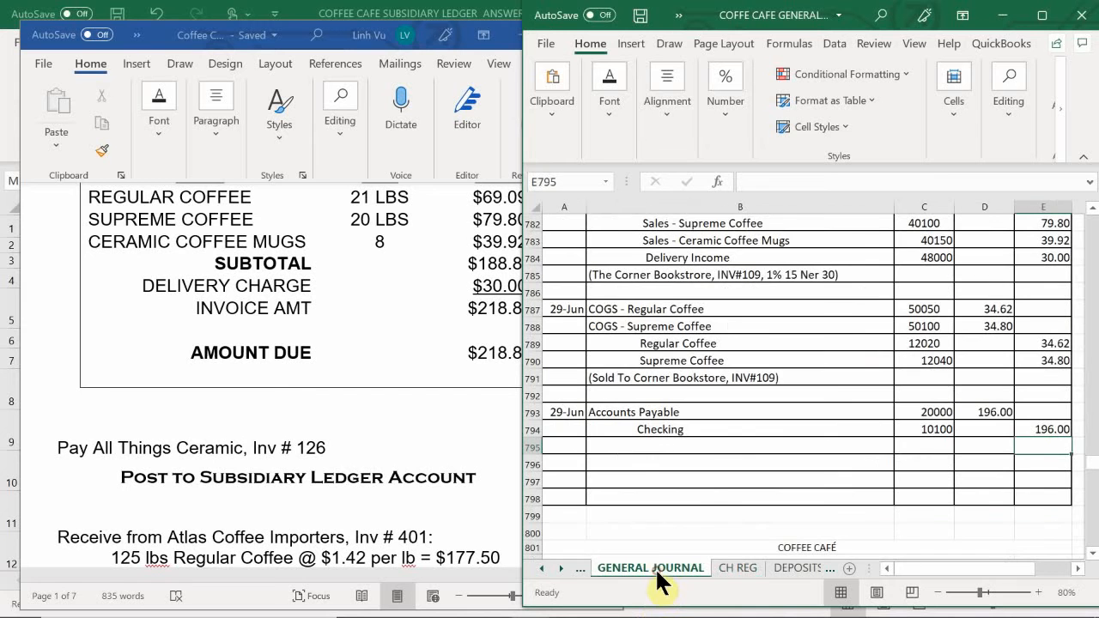
{"action": "left_click", "coordinate": [635, 450]}
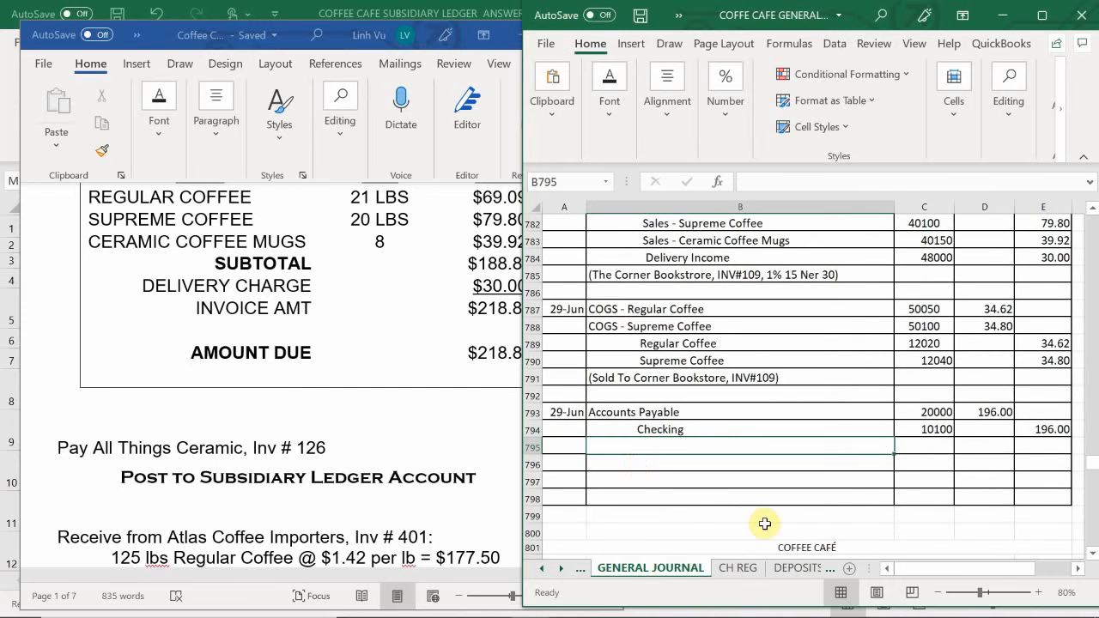
{"action": "type", "text": "(All "}
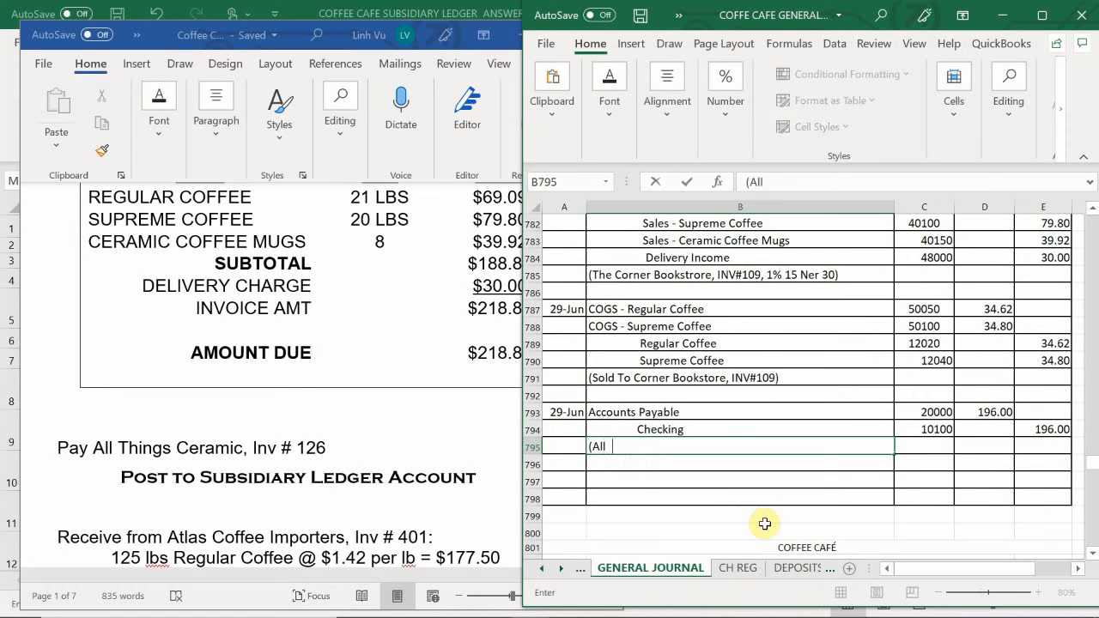
{"action": "type", "text": "Things Ceram"}
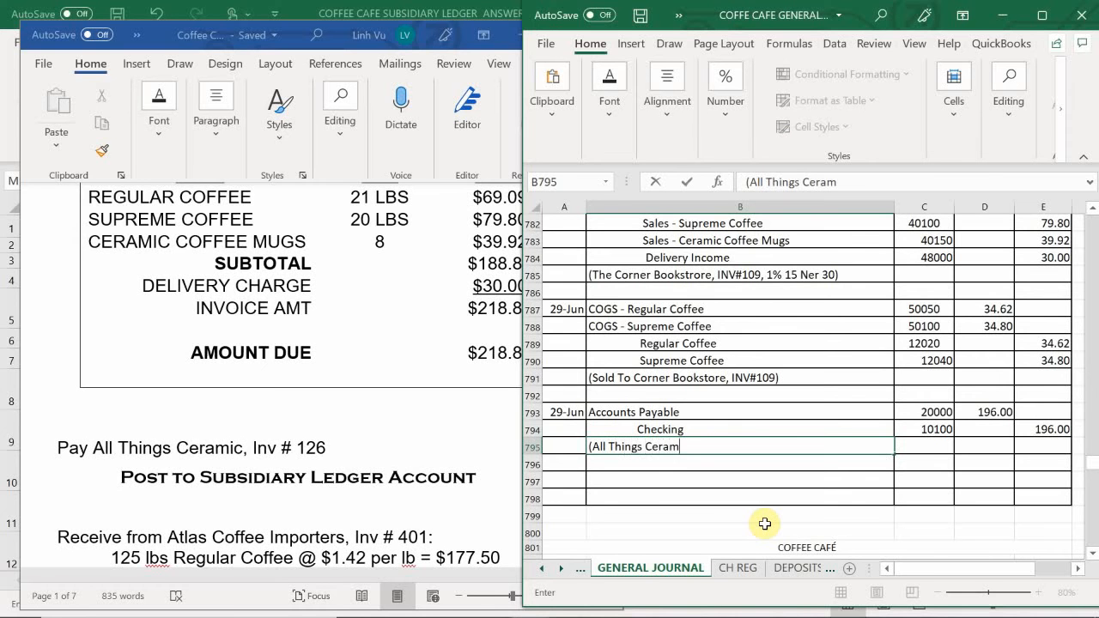
{"action": "type", "text": "ic, INV#126"}
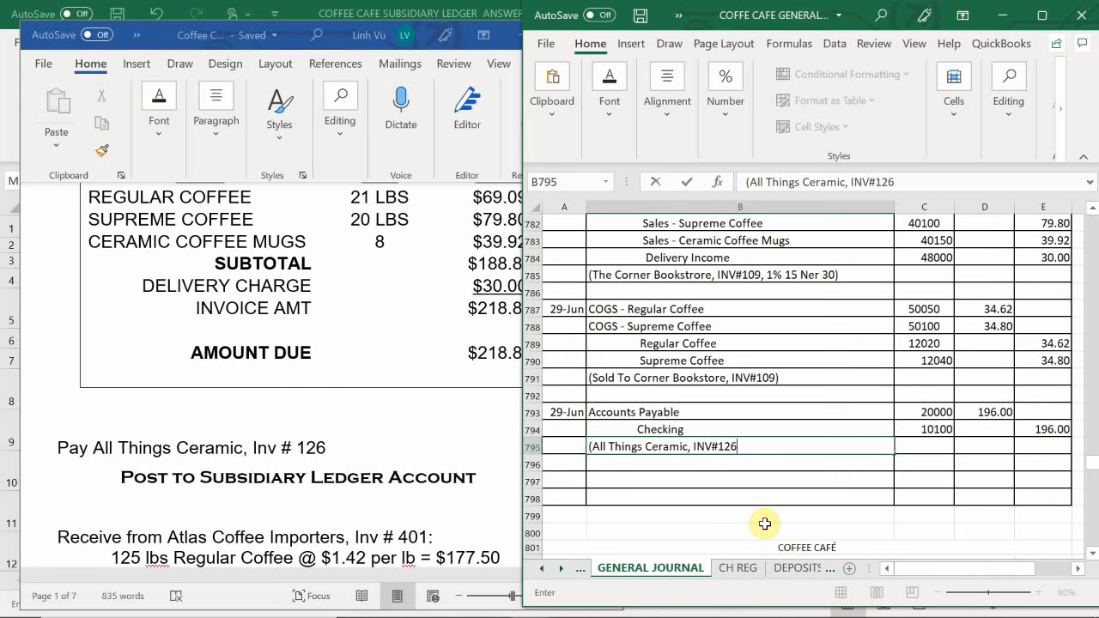
{"action": "type", "text": ", CH#1531"}
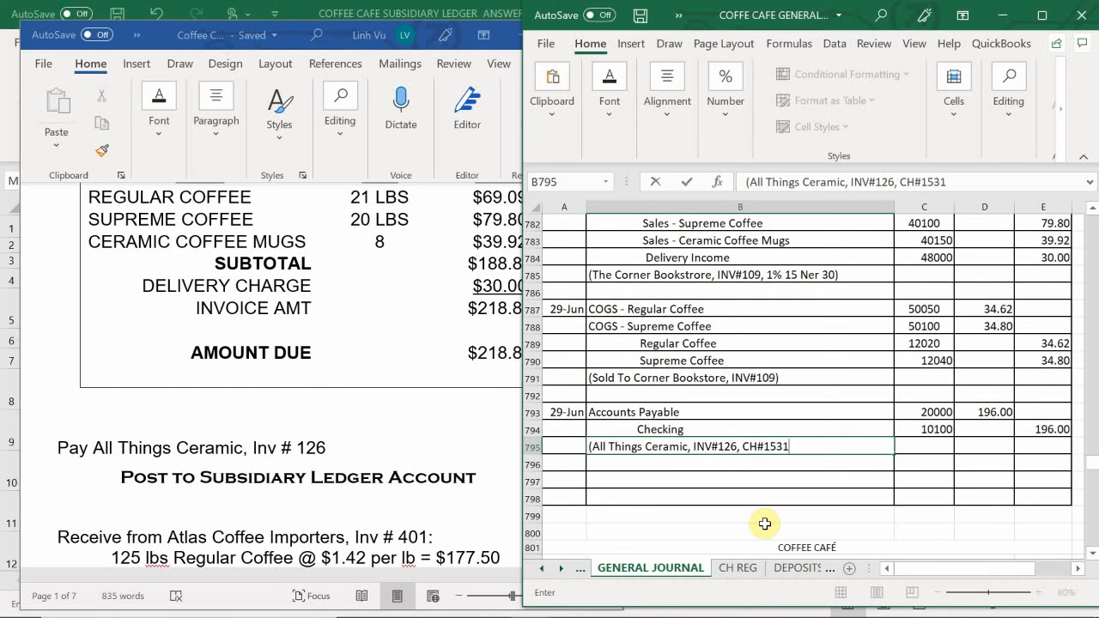
{"action": "type", "text": ")"}
{"action": "key", "text": "Return"}
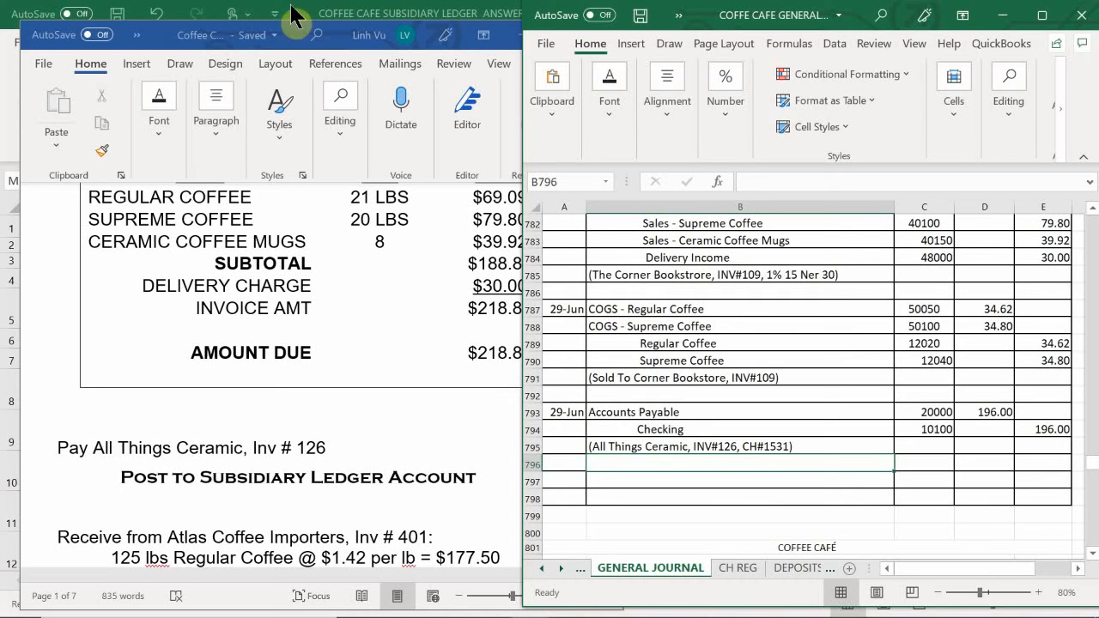
{"action": "key", "text": "ctrl+s"}
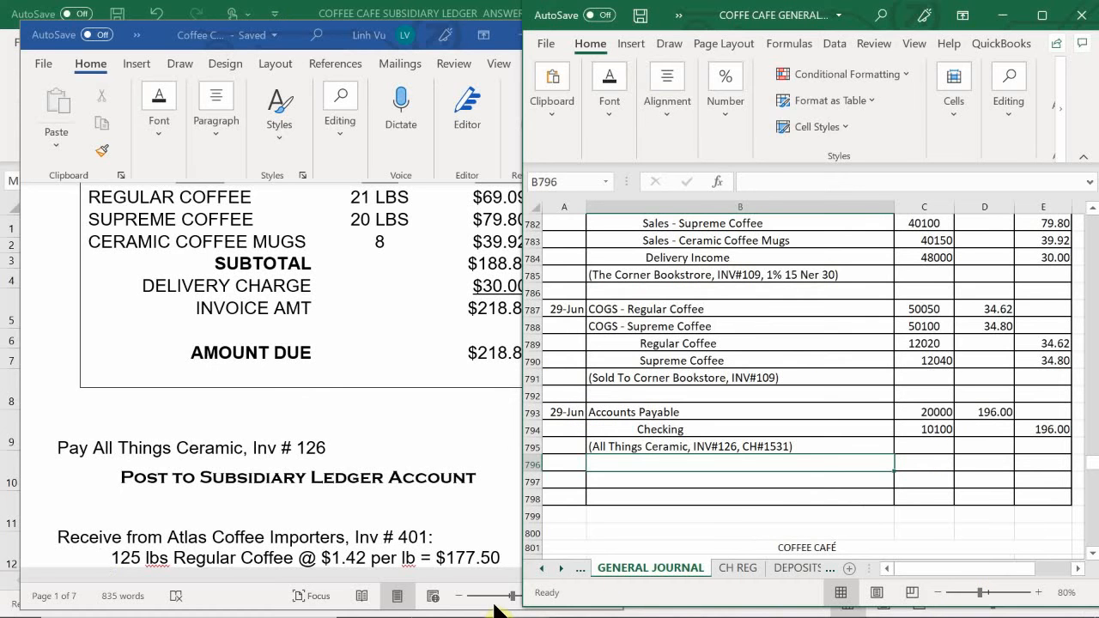
- Switch to the general ledger workbook and enter the date 6/29 in A65 of the Checking account on the ASSETS sheet
{"action": "mouse_move", "coordinate": [498, 616]}
{"action": "left_click", "coordinate": [522, 599]}
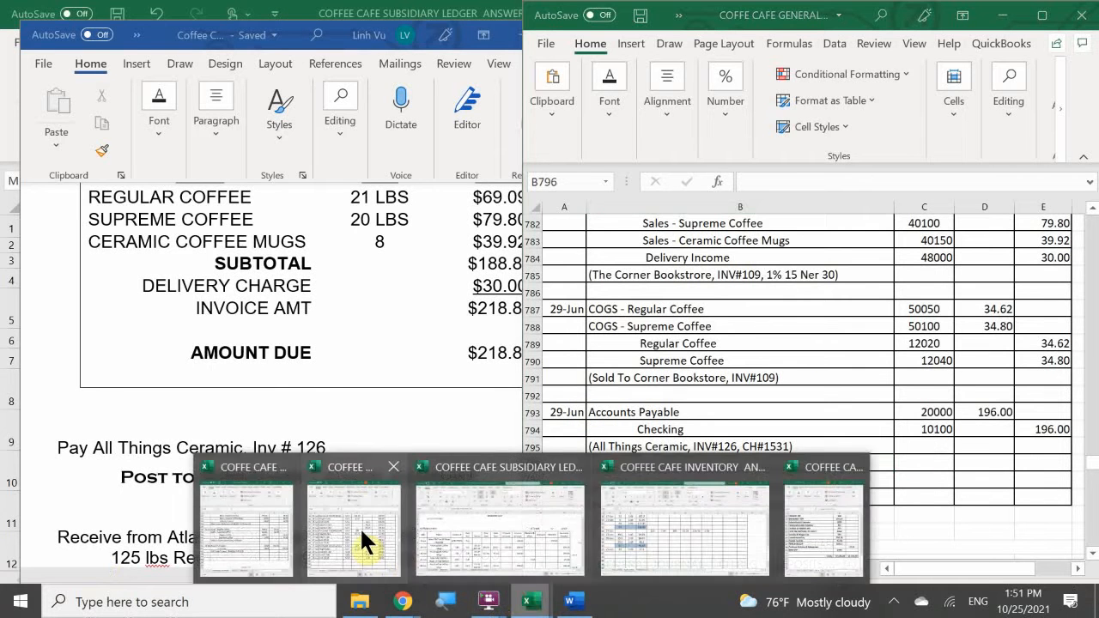
{"action": "left_click", "coordinate": [360, 531]}
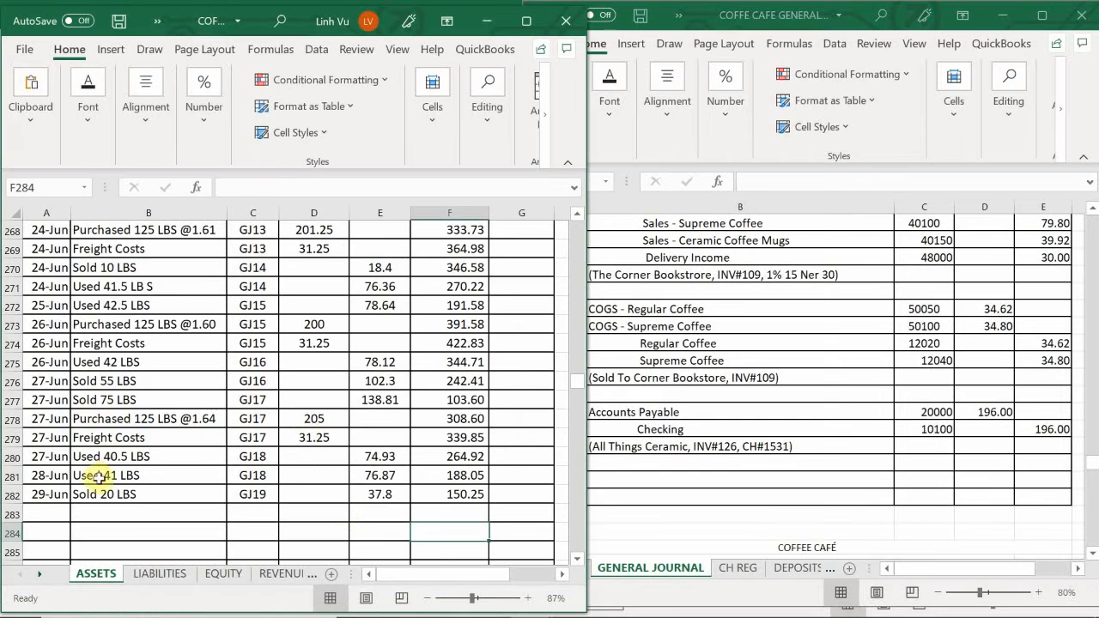
{"action": "scroll", "coordinate": [100, 477], "scroll_direction": "up", "scroll_amount": 20}
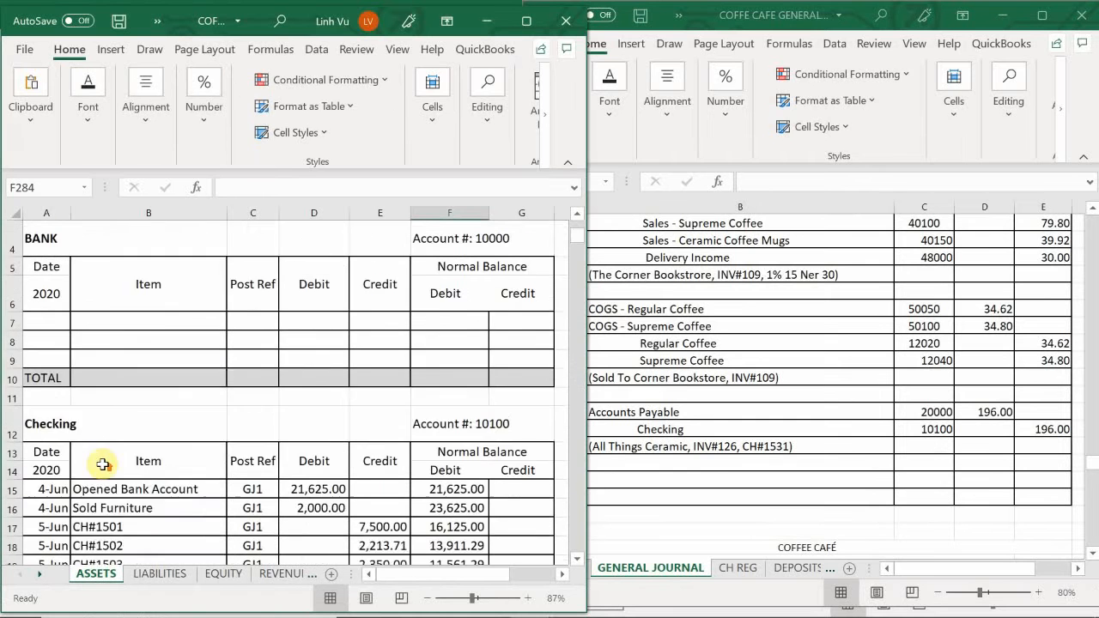
{"action": "scroll", "coordinate": [103, 464], "scroll_direction": "up", "scroll_amount": 1}
{"action": "scroll", "coordinate": [108, 443], "scroll_direction": "down", "scroll_amount": 5}
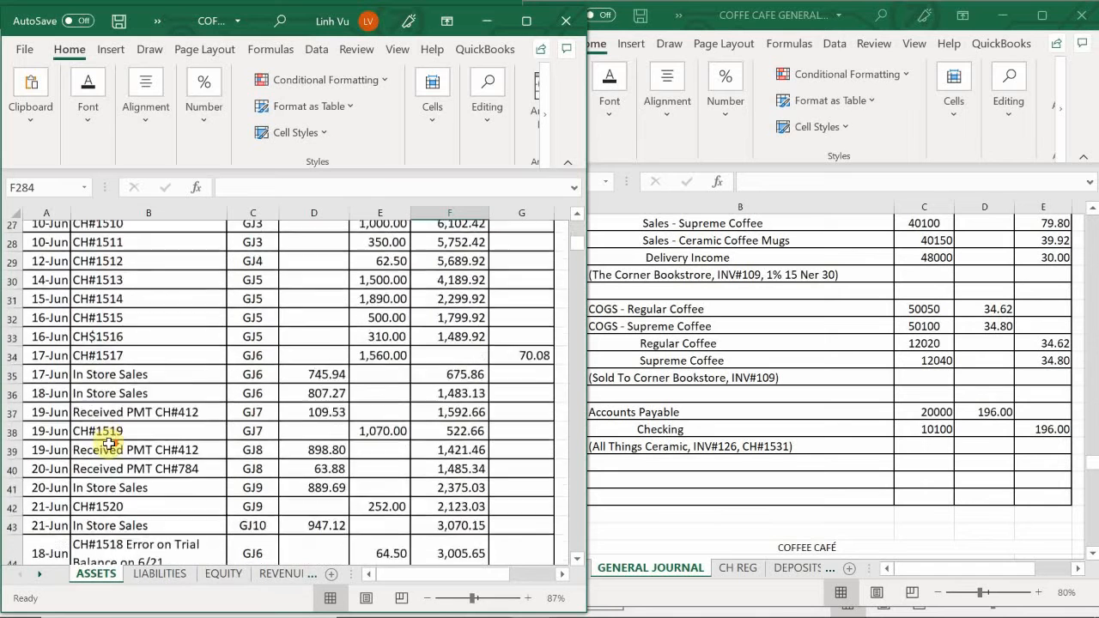
{"action": "scroll", "coordinate": [109, 443], "scroll_direction": "down", "scroll_amount": 3}
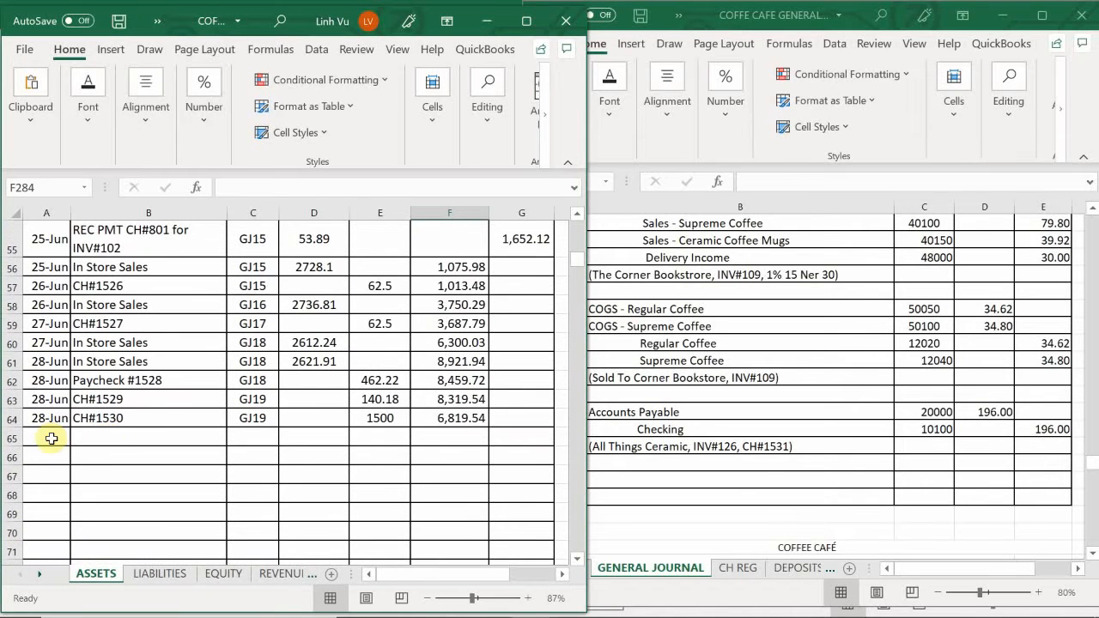
{"action": "left_click", "coordinate": [51, 438]}
{"action": "type", "text": "6/2"}
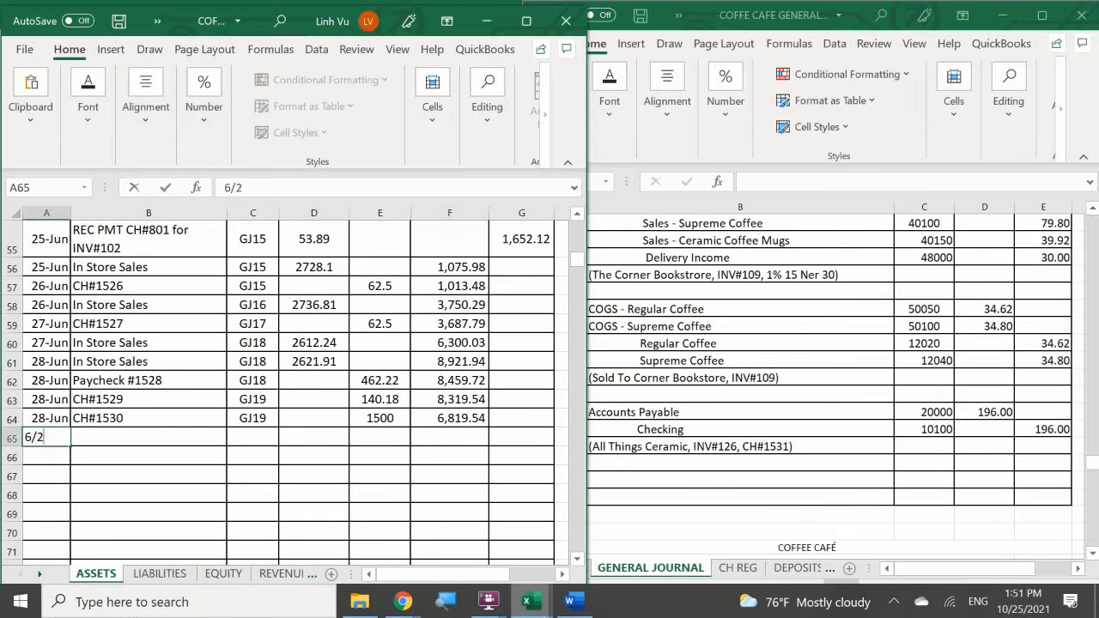
{"action": "type", "text": "9"}
{"action": "key", "text": "Return"}
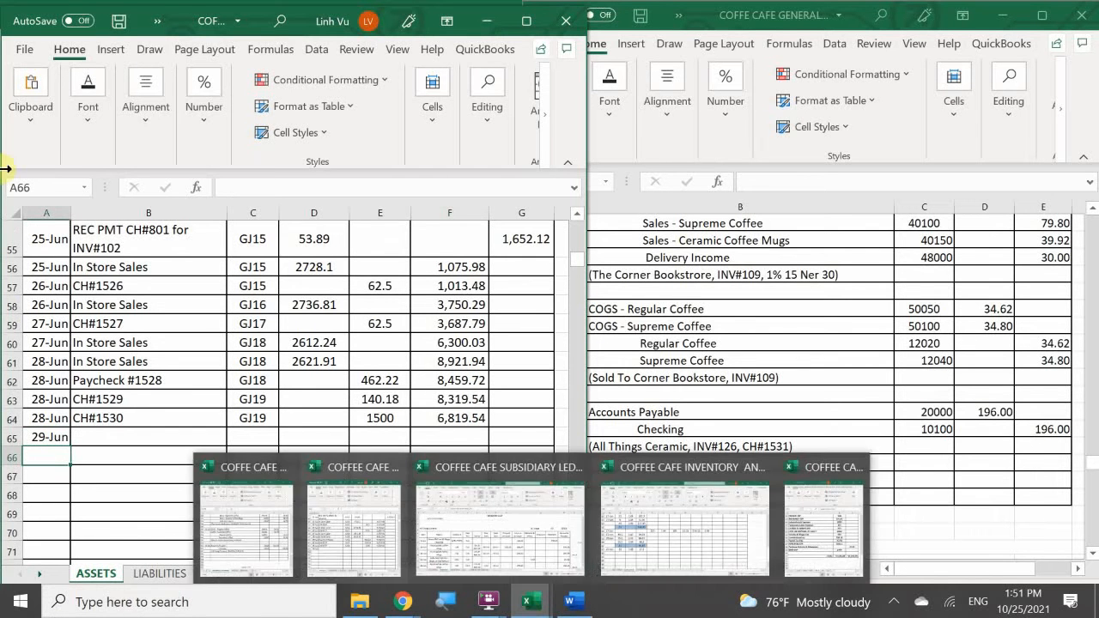
- Enter the date 6/29 in A35 of the Accounts Payable account on the LIABILITIES sheet
{"action": "left_click", "coordinate": [160, 573]}
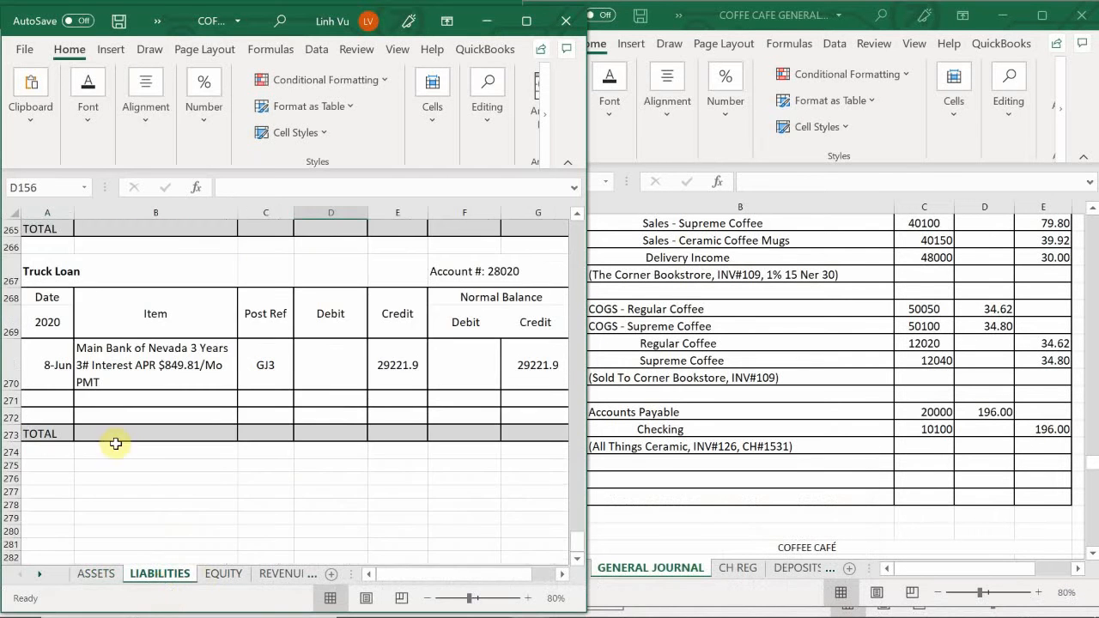
{"action": "scroll", "coordinate": [115, 441], "scroll_direction": "up", "scroll_amount": 20}
{"action": "scroll", "coordinate": [108, 433], "scroll_direction": "up", "scroll_amount": 13}
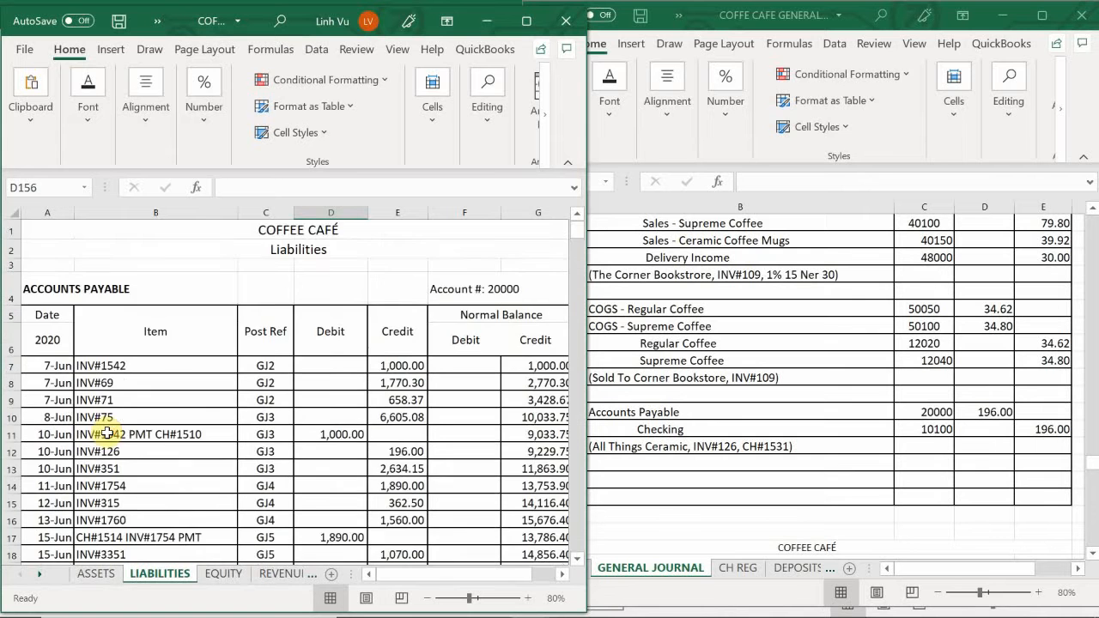
{"action": "scroll", "coordinate": [79, 441], "scroll_direction": "down", "scroll_amount": 2}
{"action": "scroll", "coordinate": [77, 442], "scroll_direction": "down", "scroll_amount": 5}
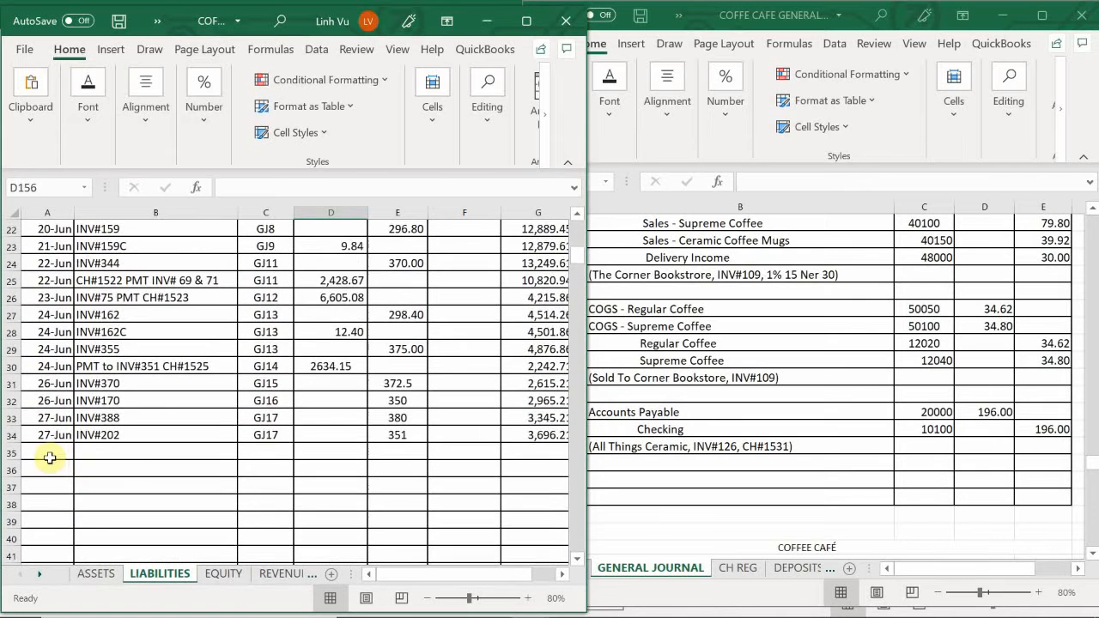
{"action": "left_click", "coordinate": [49, 453]}
{"action": "type", "text": "6"}
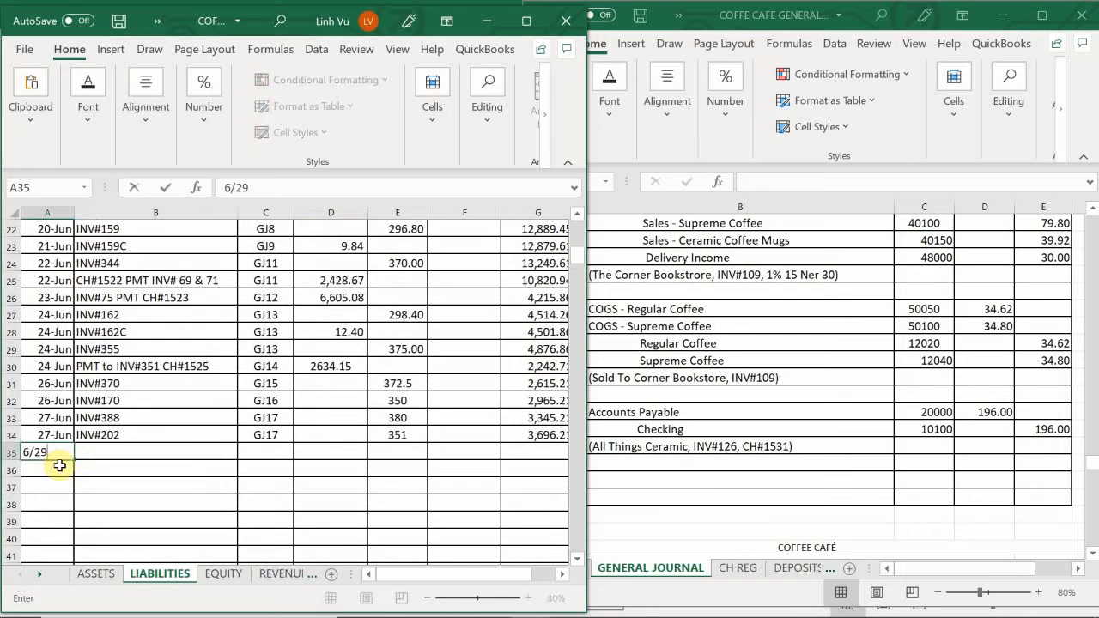
{"action": "type", "text": "/29"}
{"action": "key", "text": "Tab"}
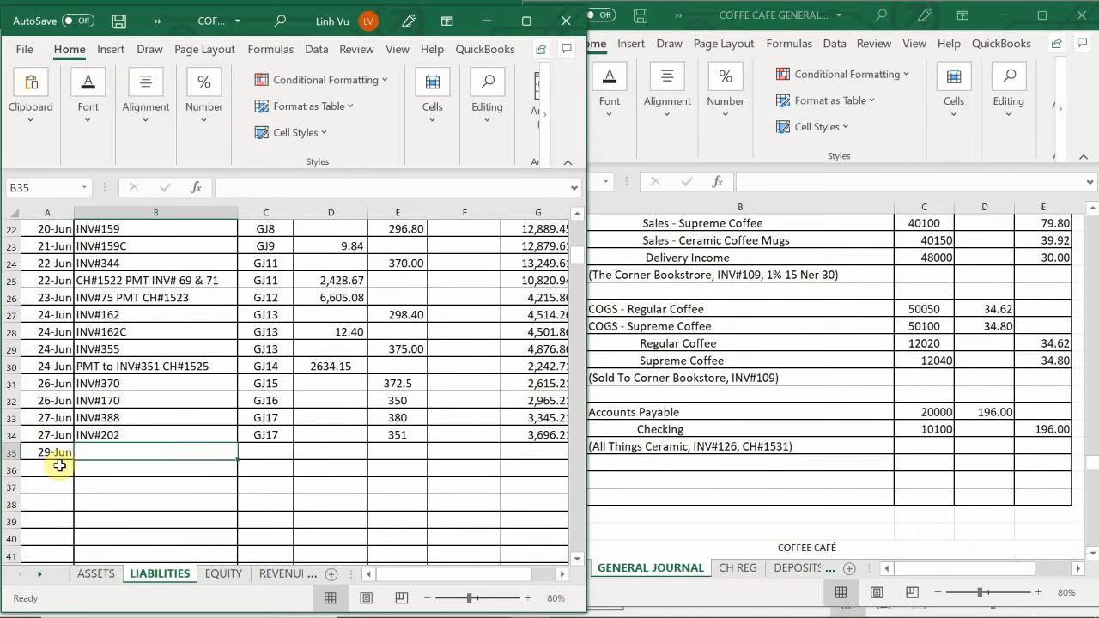
- Enter "INV#126P PMT CH#1531" as the item in B35 and GJ19 as the post reference in C35
{"action": "type", "text": "INV#"}
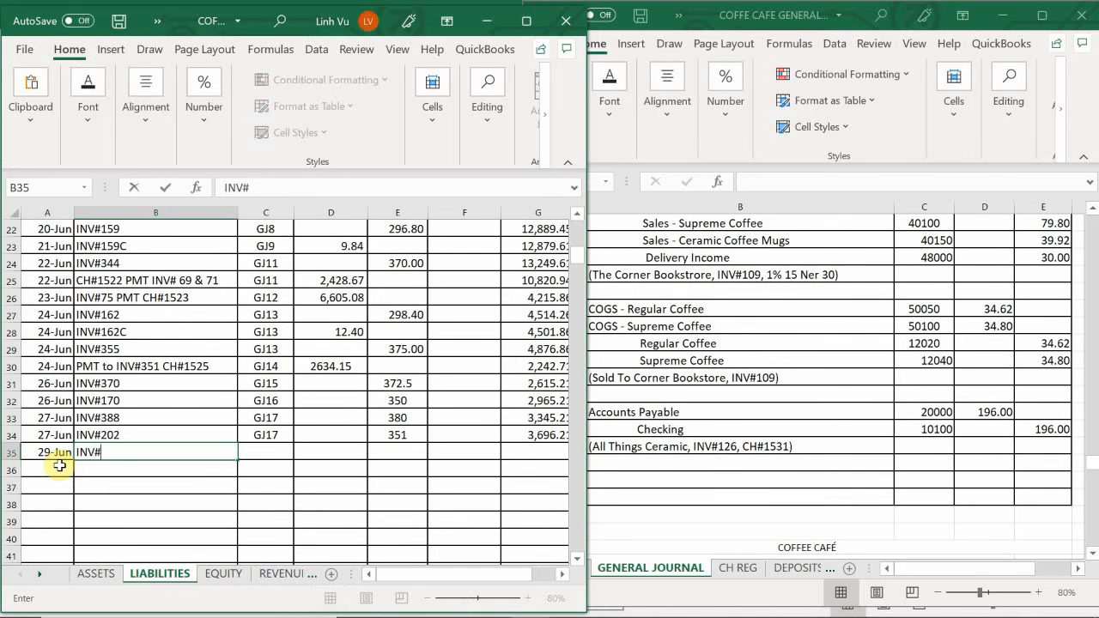
{"action": "type", "text": "126P P<"}
{"action": "key", "text": "BackSpace"}
{"action": "type", "text": "MT"}
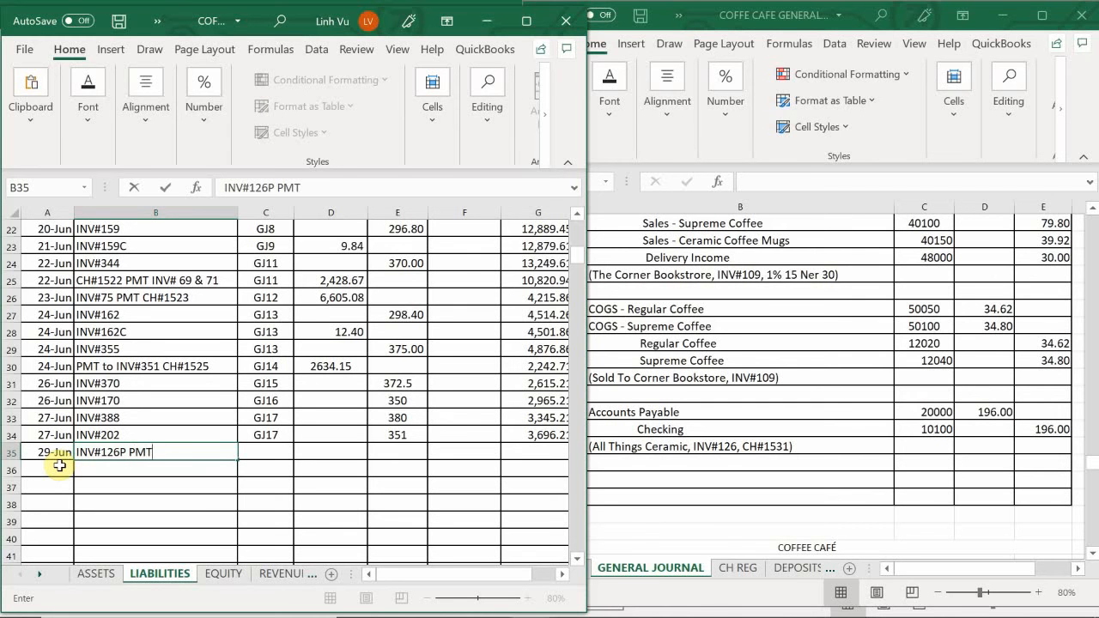
{"action": "type", "text": " CH#1531"}
{"action": "key", "text": "Tab"}
{"action": "type", "text": "GJ"}
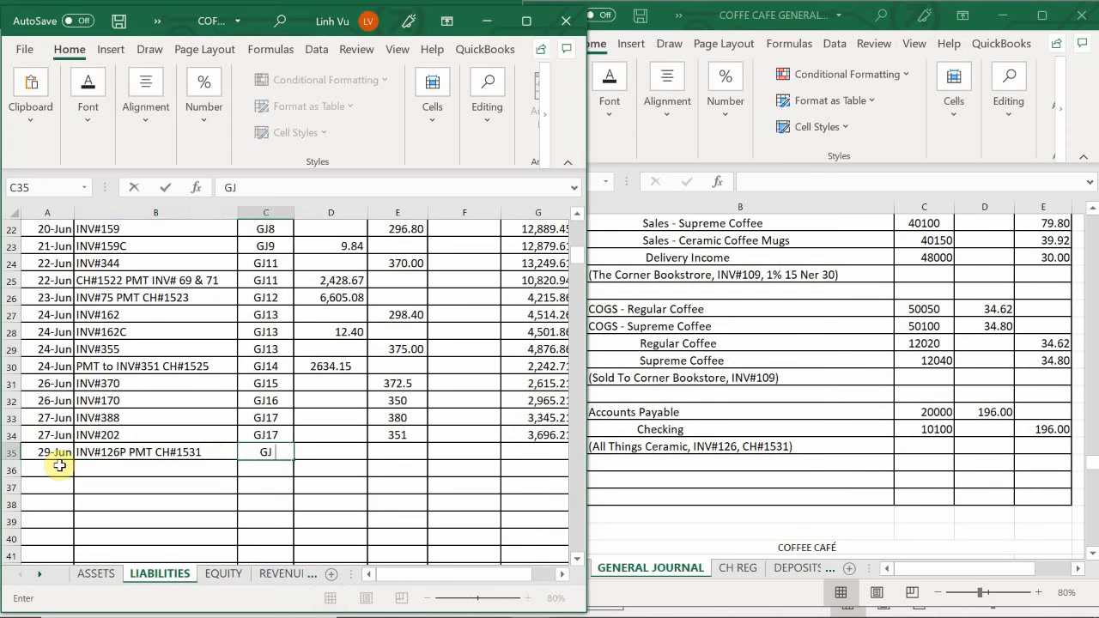
{"action": "type", "text": "19"}
{"action": "key", "text": "Return"}
- Enter a debit of 196 in D35 and extend the Accounts Payable running balance formula from G34 to G35
{"action": "key", "text": "Up"}
{"action": "key", "text": "Right"}
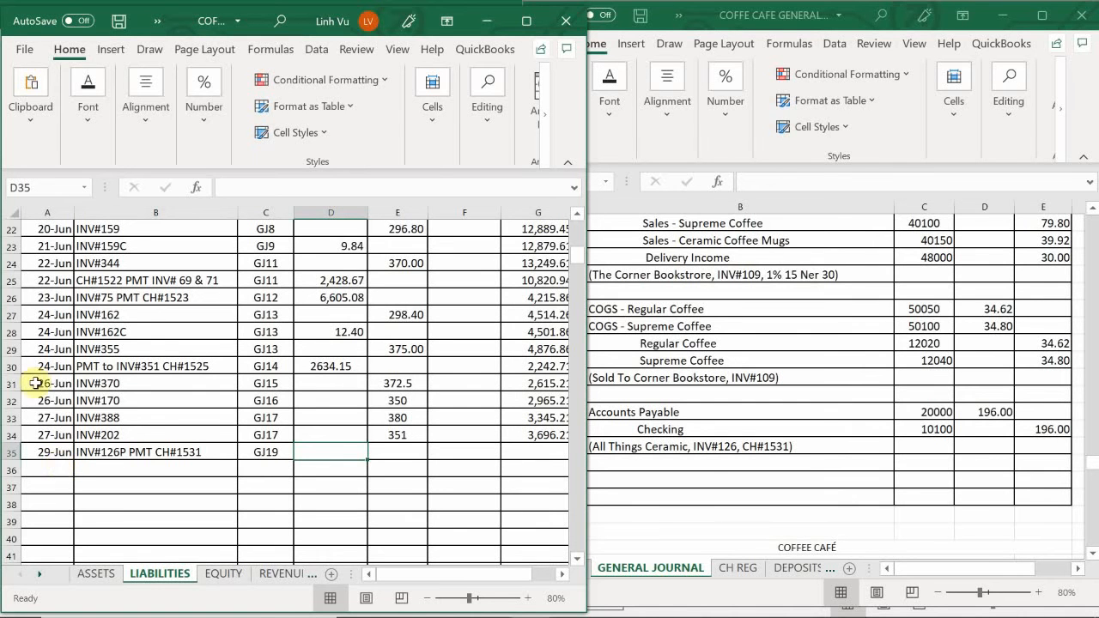
{"action": "scroll", "coordinate": [224, 279], "scroll_direction": "up", "scroll_amount": 1}
{"action": "scroll", "coordinate": [224, 279], "scroll_direction": "up", "scroll_amount": 6}
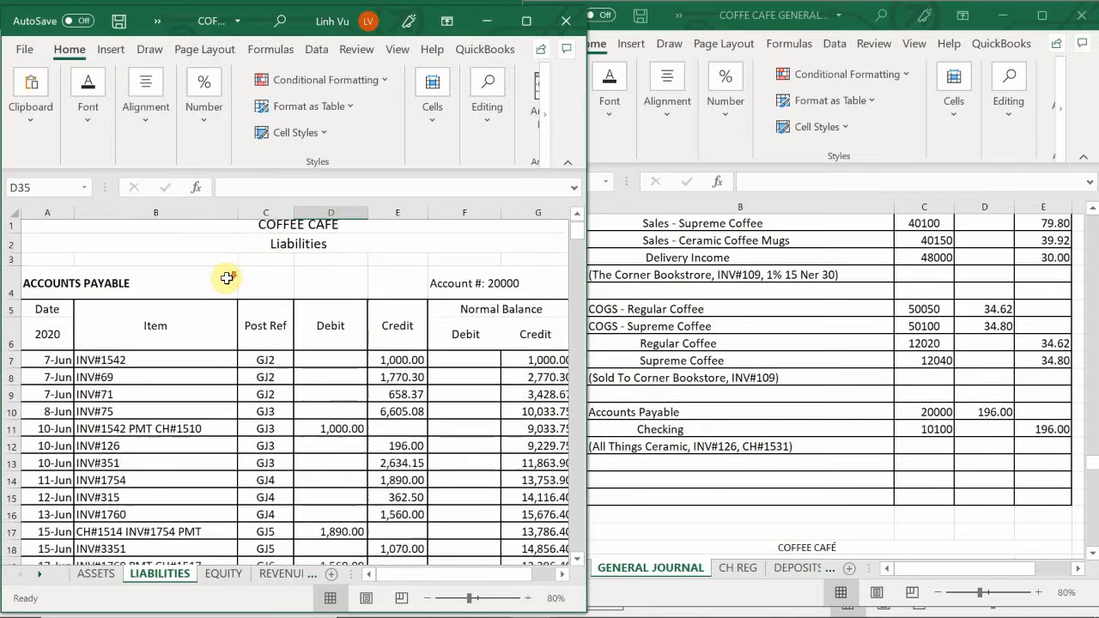
{"action": "scroll", "coordinate": [226, 278], "scroll_direction": "down", "scroll_amount": 6}
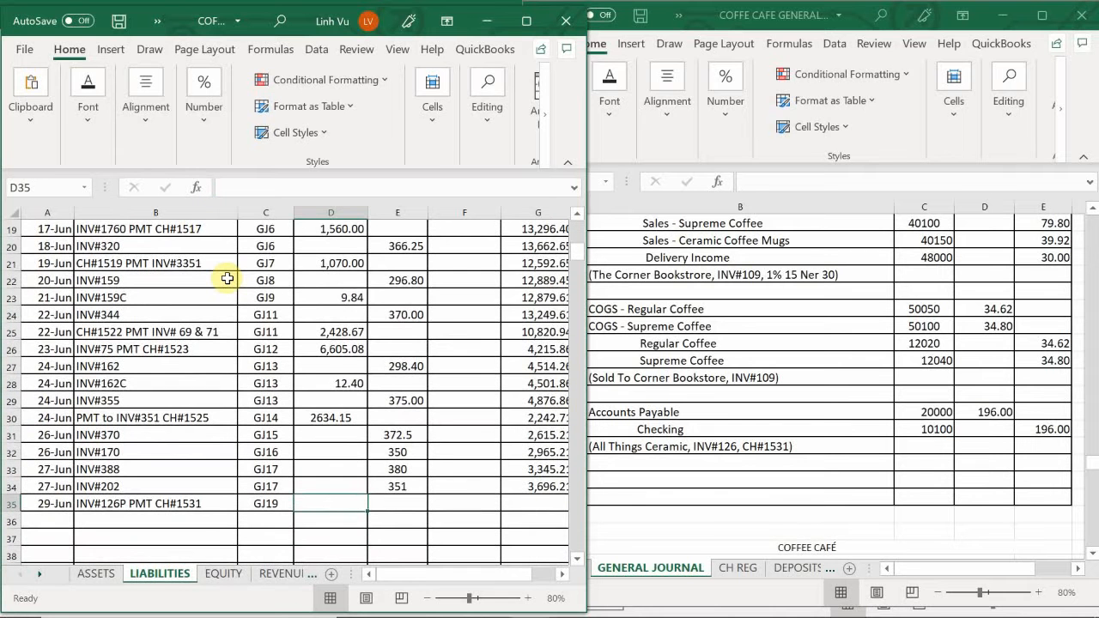
{"action": "type", "text": "196"}
{"action": "key", "text": "Return"}
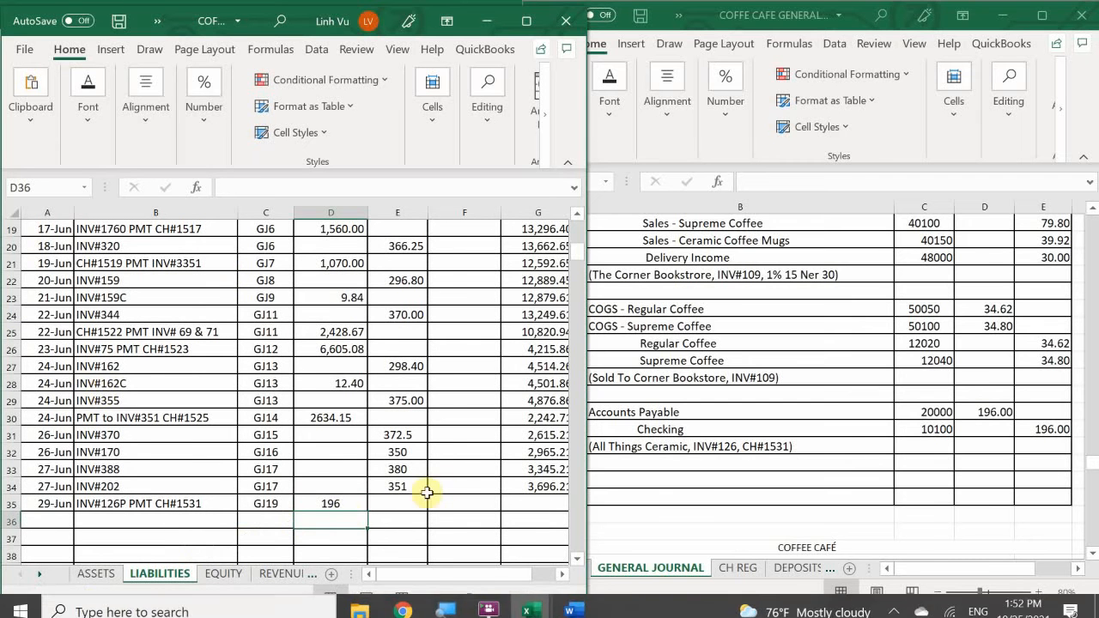
{"action": "left_click", "coordinate": [551, 486]}
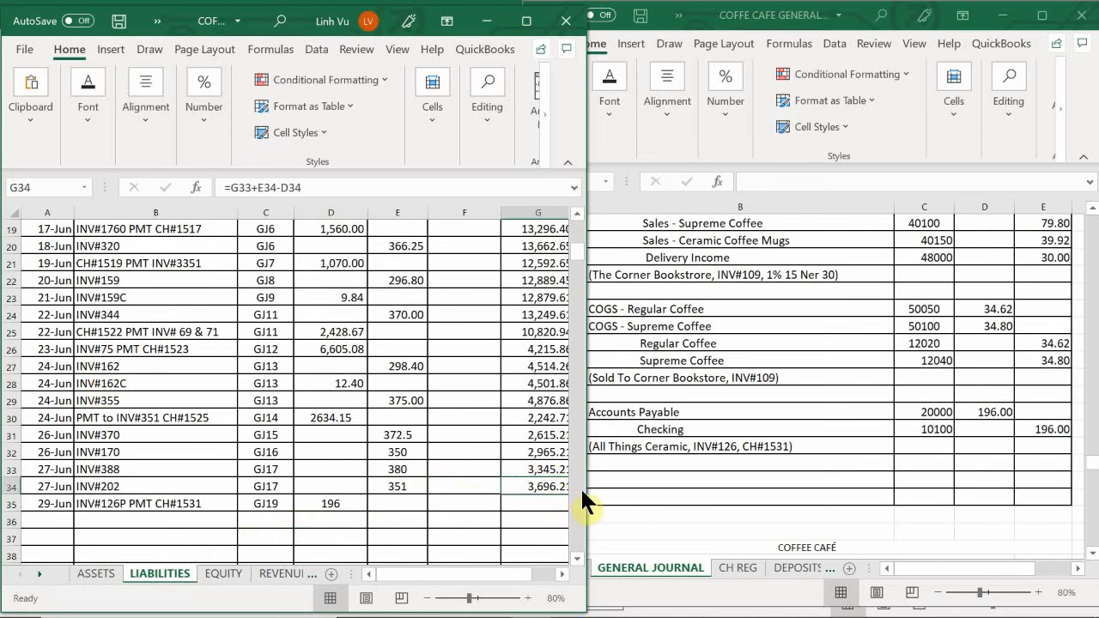
{"action": "mouse_move", "coordinate": [587, 490]}
{"action": "left_mouse_down"}
{"action": "mouse_move", "coordinate": [612, 497]}
{"action": "mouse_move", "coordinate": [577, 508]}
{"action": "left_mouse_up"}
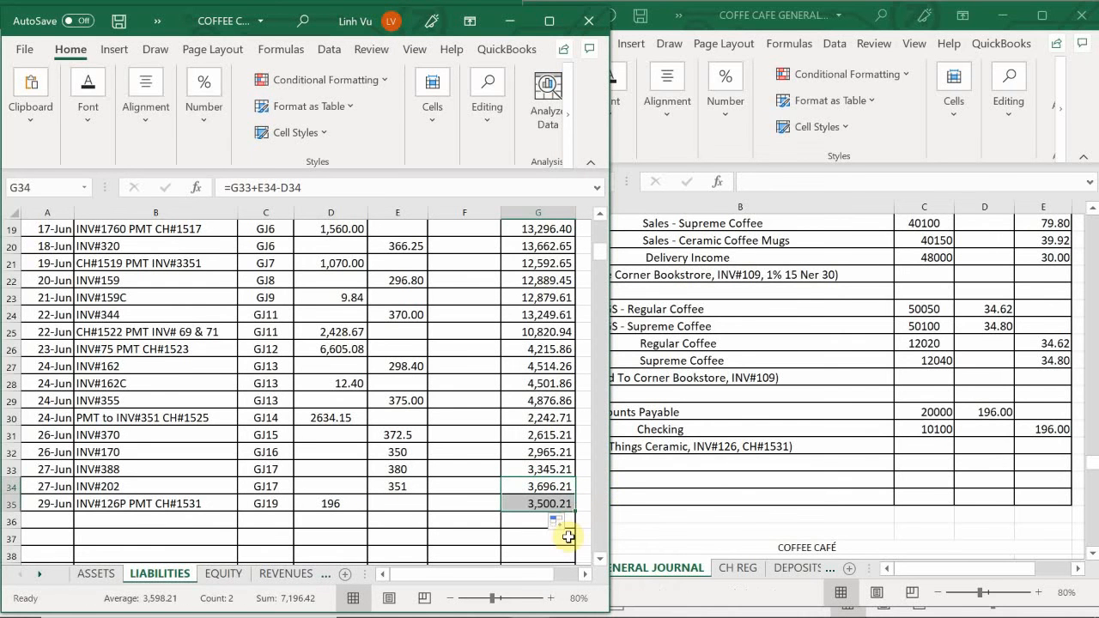
- Return to the ASSETS sheet and enter item CH#1531 in B65 and post reference GJ19 in C65 of the Checking account
{"action": "left_click", "coordinate": [98, 574]}
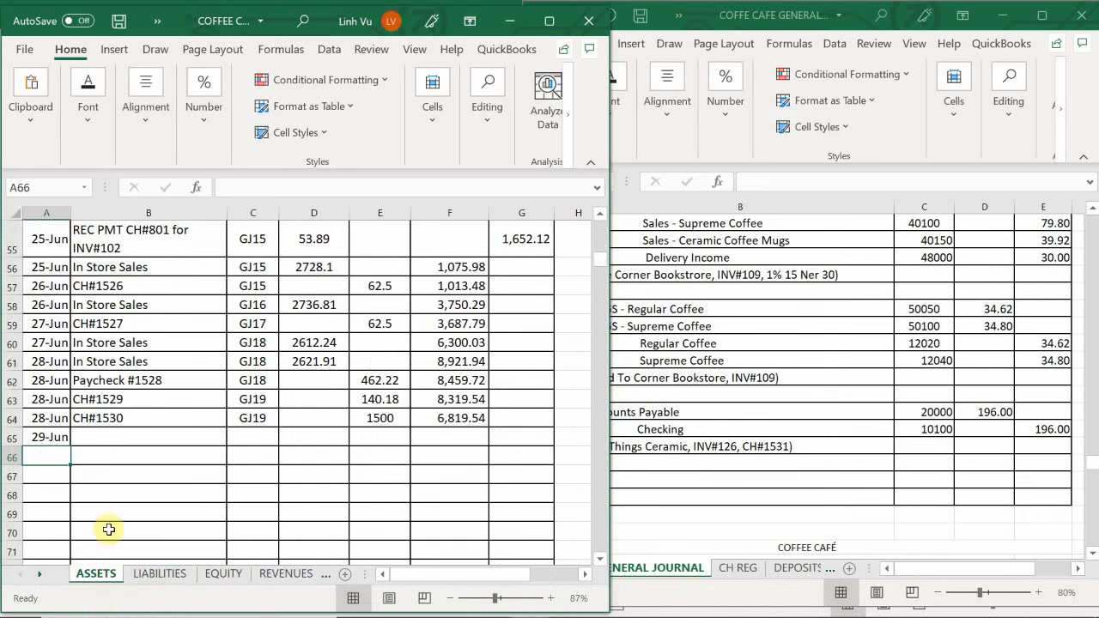
{"action": "left_click", "coordinate": [98, 437]}
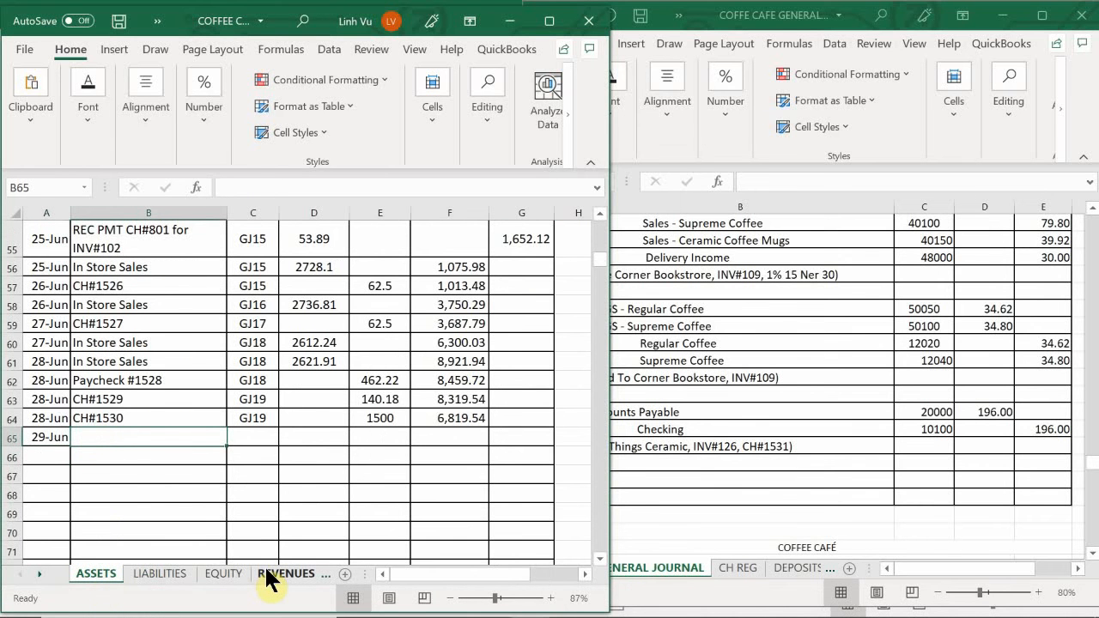
{"action": "type", "text": "CH#"}
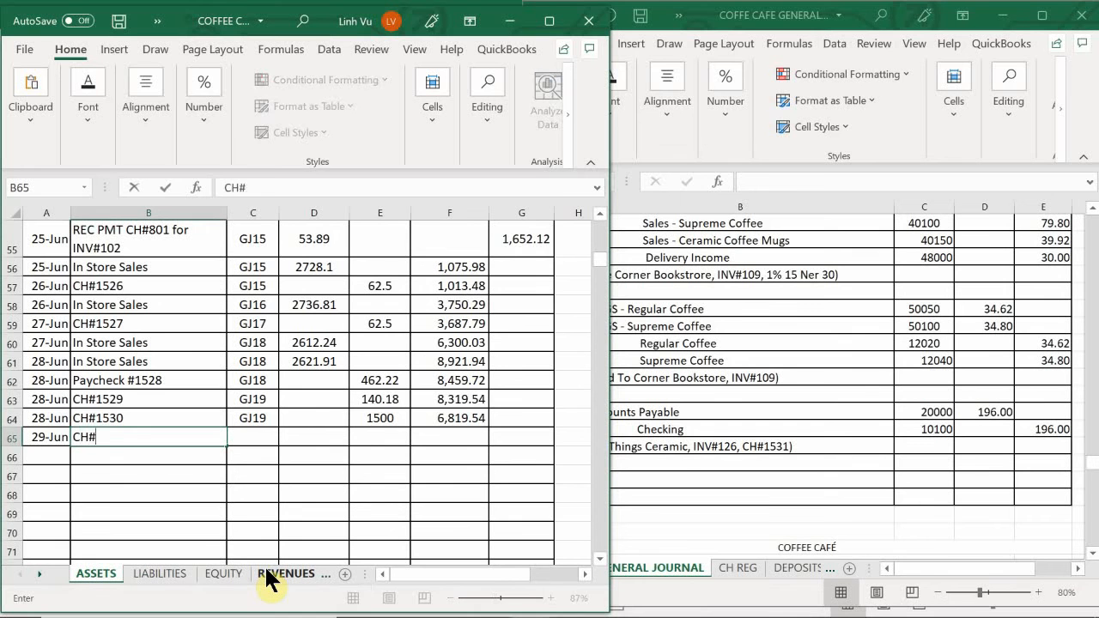
{"action": "type", "text": "1531"}
{"action": "key", "text": "Tab"}
{"action": "type", "text": "GJ"}
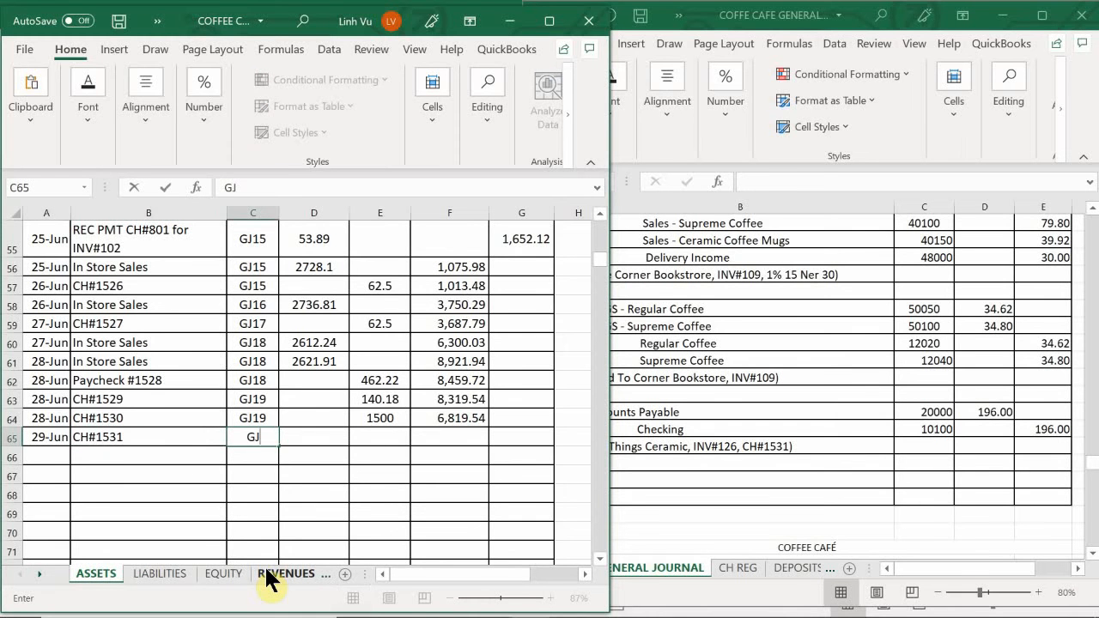
{"action": "type", "text": "19"}
{"action": "key", "text": "Tab"}
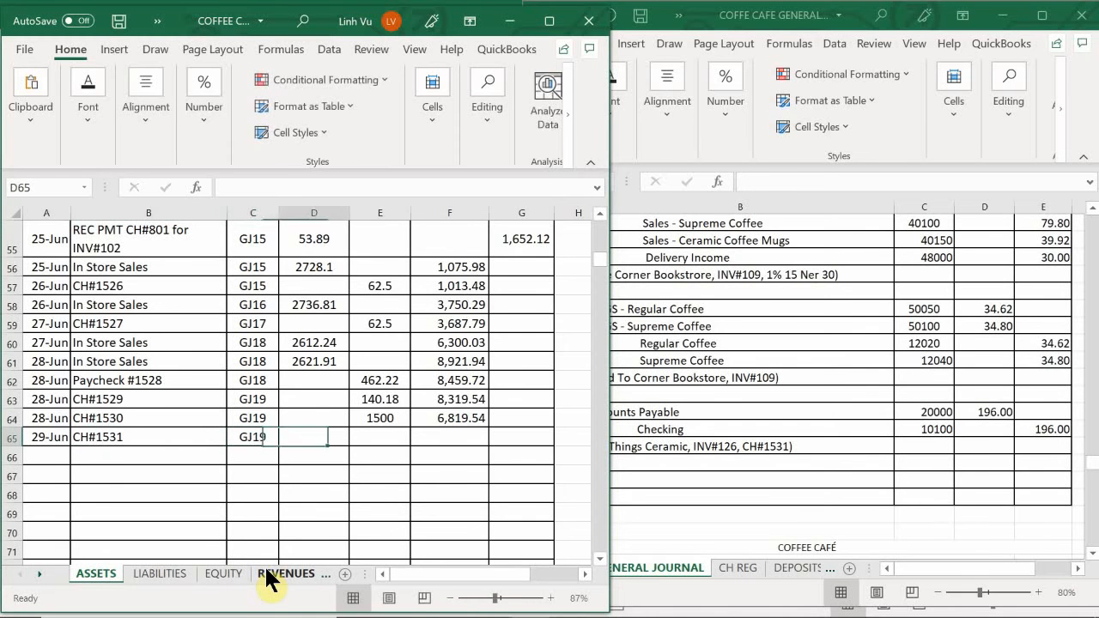
- Enter a credit of 196 in E65 and extend the Checking running balance formula from F64 to F65
{"action": "key", "text": "Tab"}
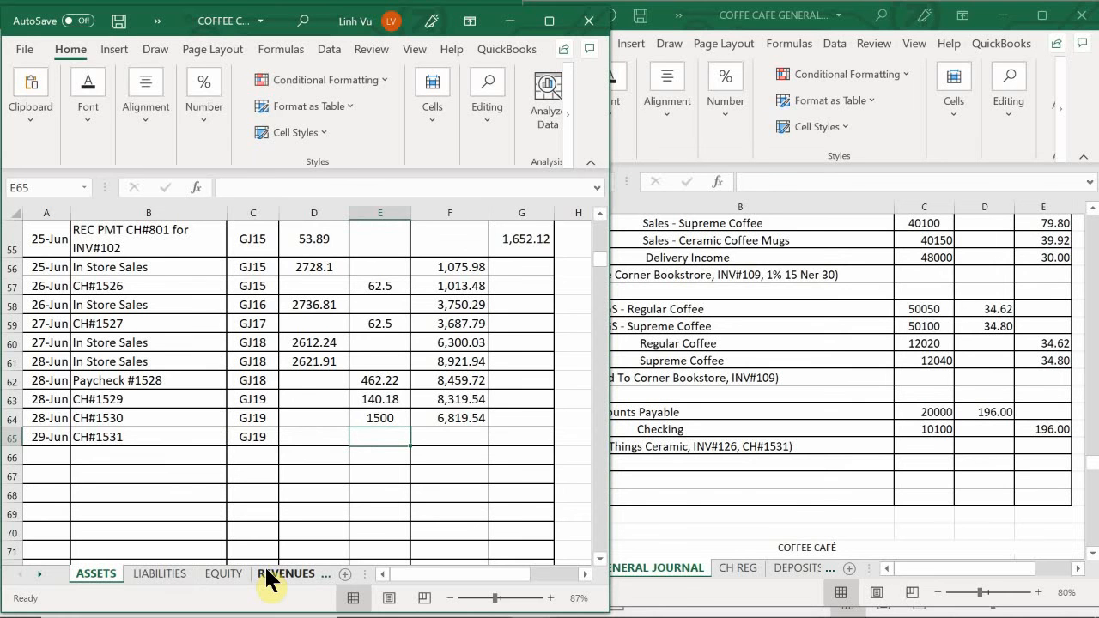
{"action": "type", "text": "196"}
{"action": "key", "text": "Return"}
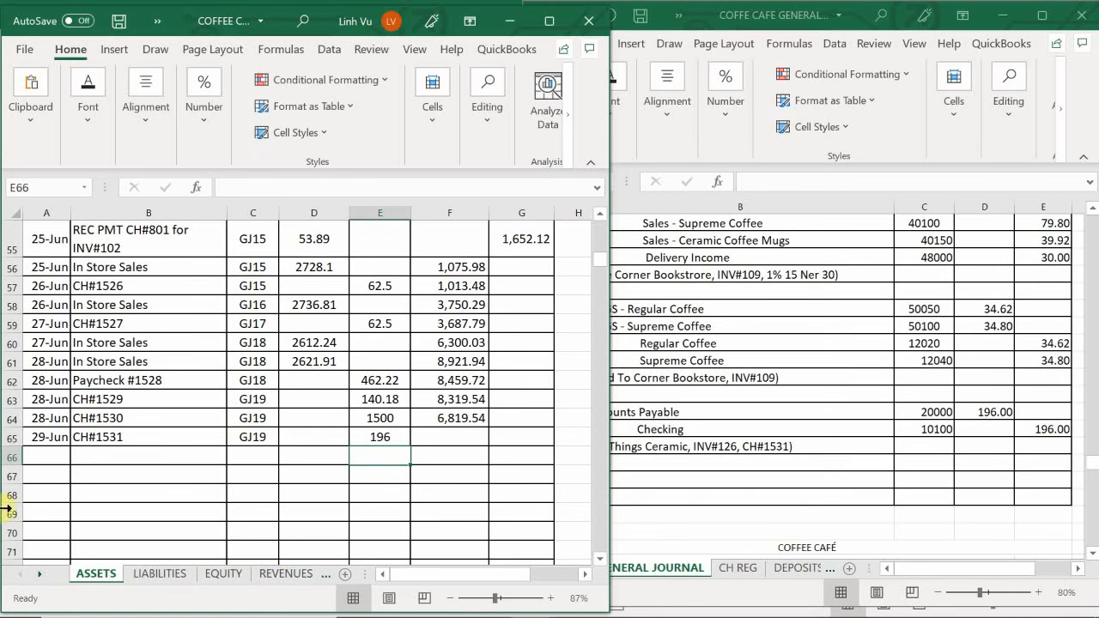
{"action": "left_click", "coordinate": [464, 415]}
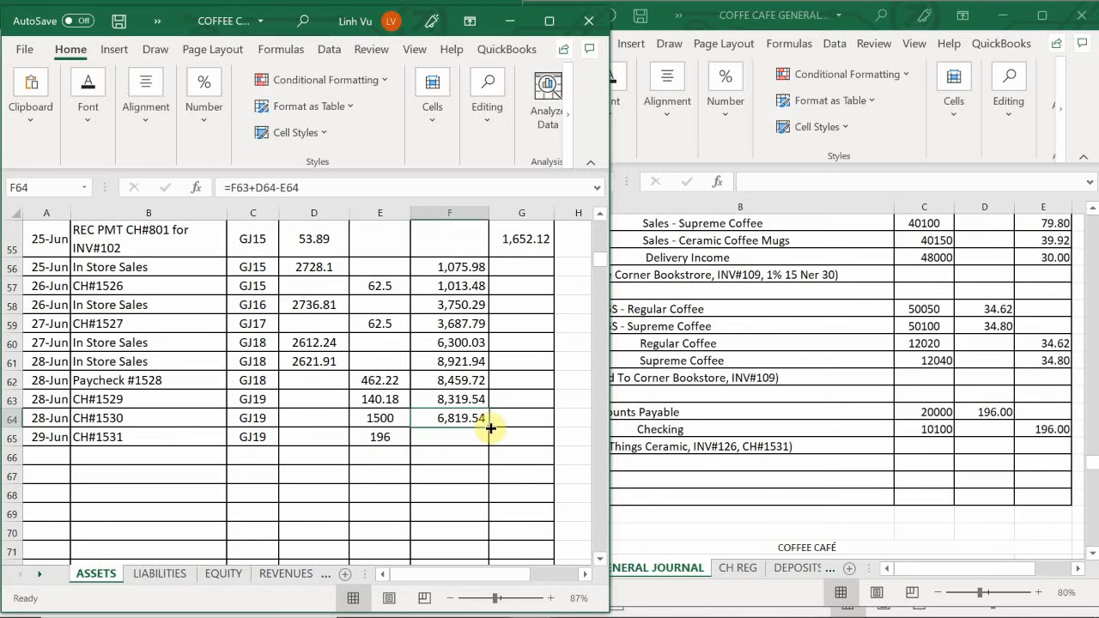
{"action": "left_click_drag", "start_coordinate": [489, 431], "coordinate": [488, 448]}
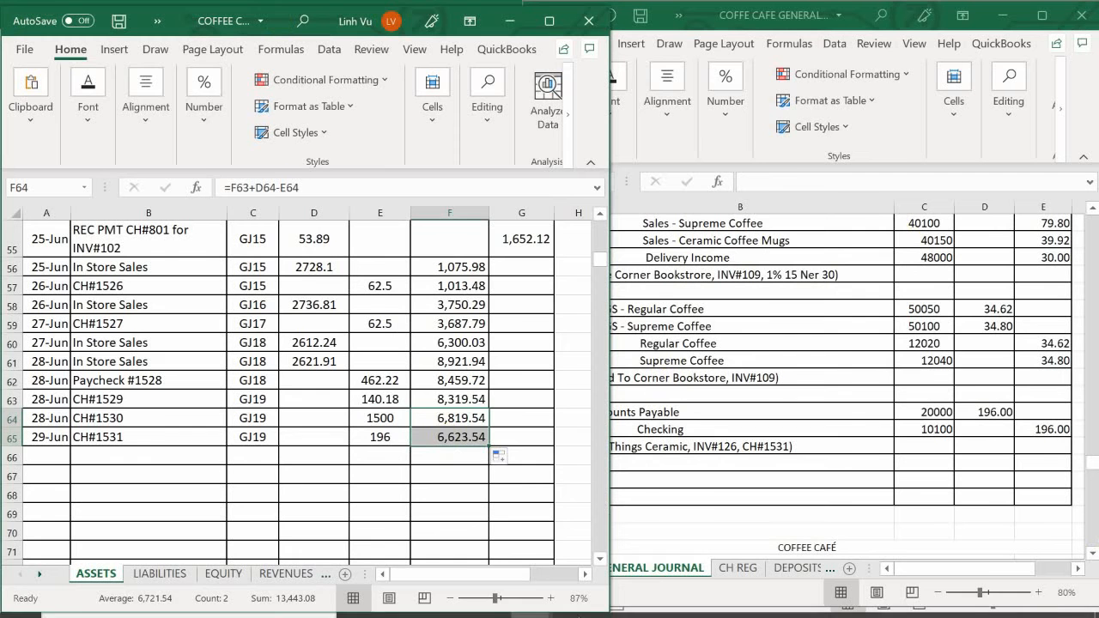
- Switch to the subsidiary ledger workbook and insert a row at row 16 of the All Things Ceramic table on the VENDORS sheet
{"action": "left_click", "coordinate": [530, 601]}
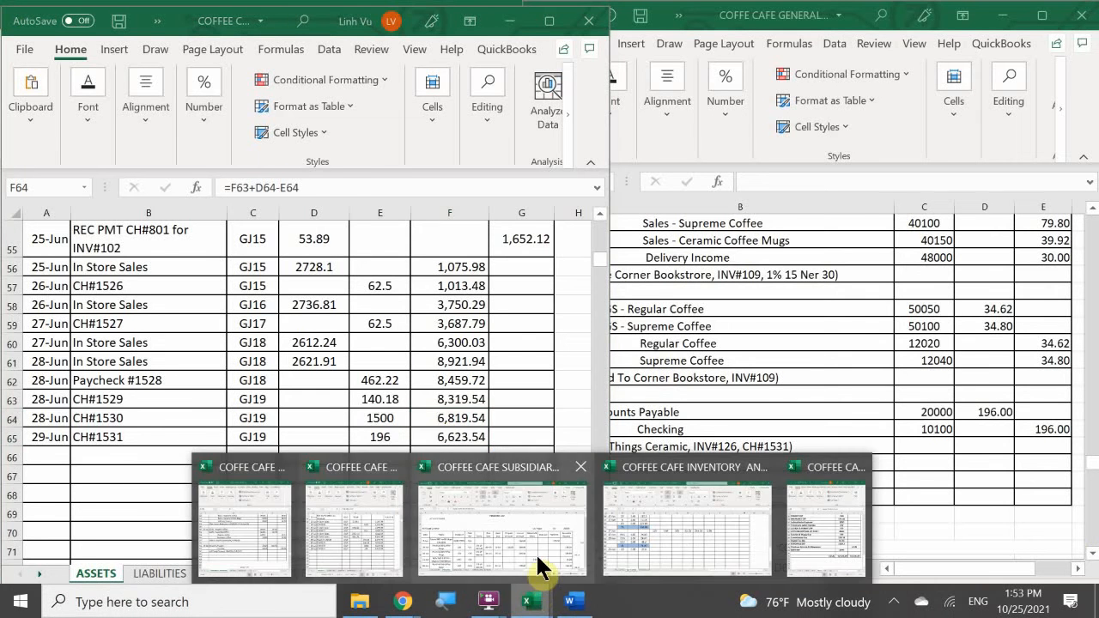
{"action": "left_click", "coordinate": [535, 552]}
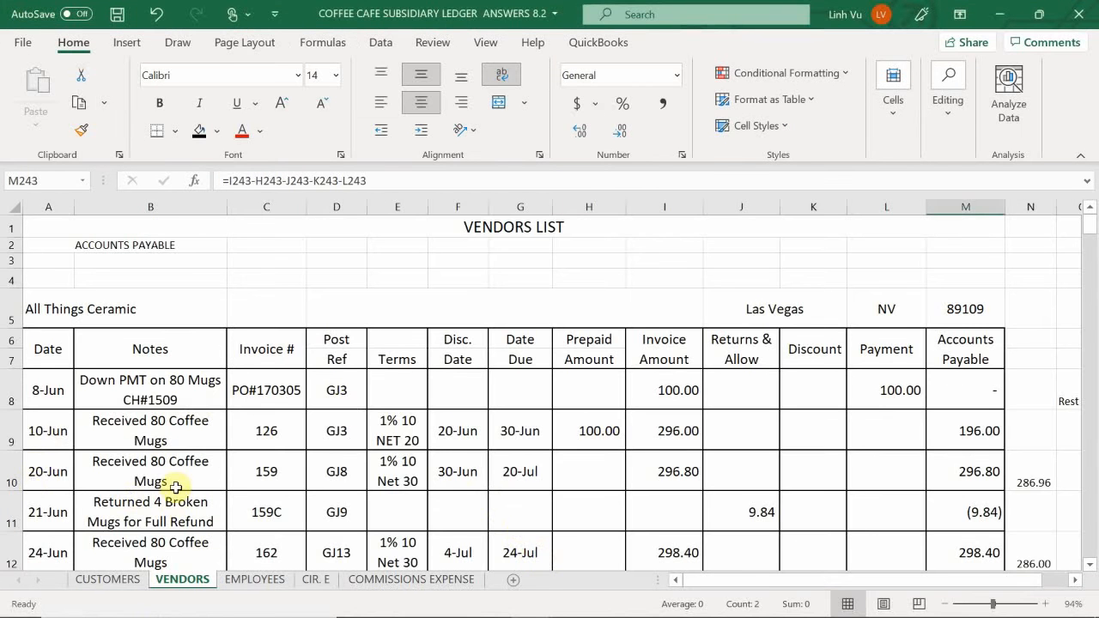
{"action": "scroll", "coordinate": [146, 451], "scroll_direction": "down", "scroll_amount": 1}
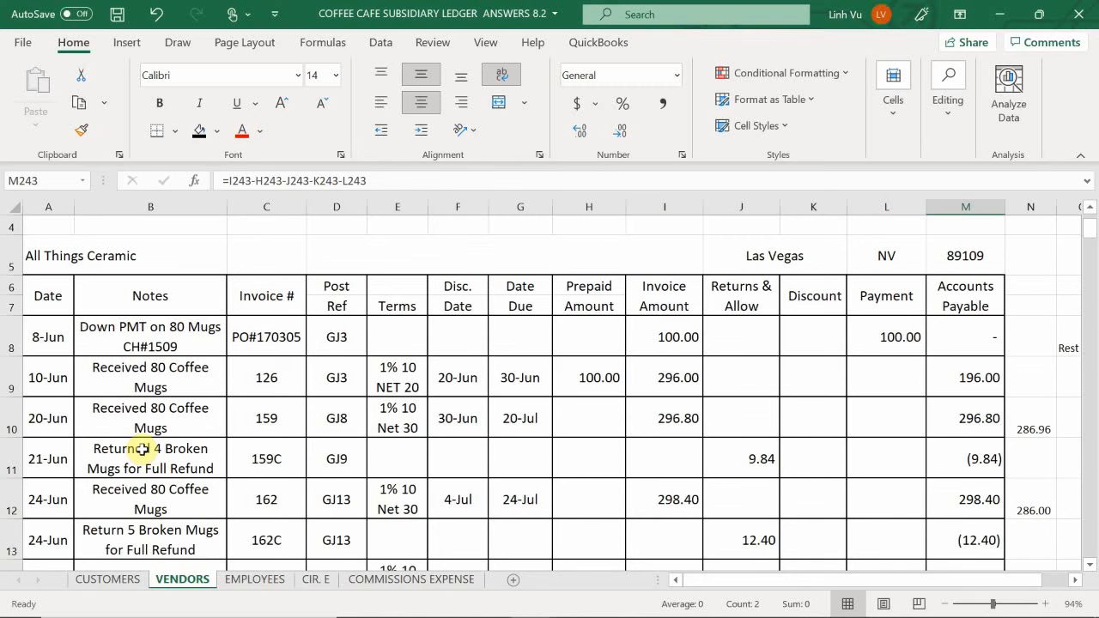
{"action": "scroll", "coordinate": [142, 449], "scroll_direction": "down", "scroll_amount": 3}
{"action": "scroll", "coordinate": [112, 451], "scroll_direction": "up", "scroll_amount": 1}
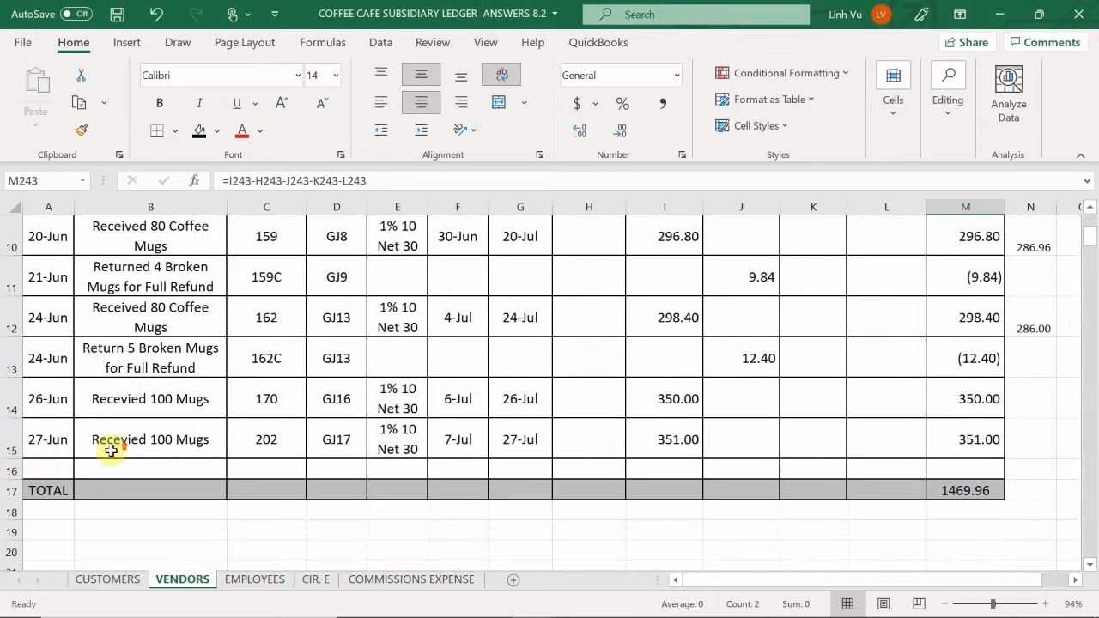
{"action": "left_click", "coordinate": [13, 471]}
{"action": "right_click", "coordinate": [14, 473]}
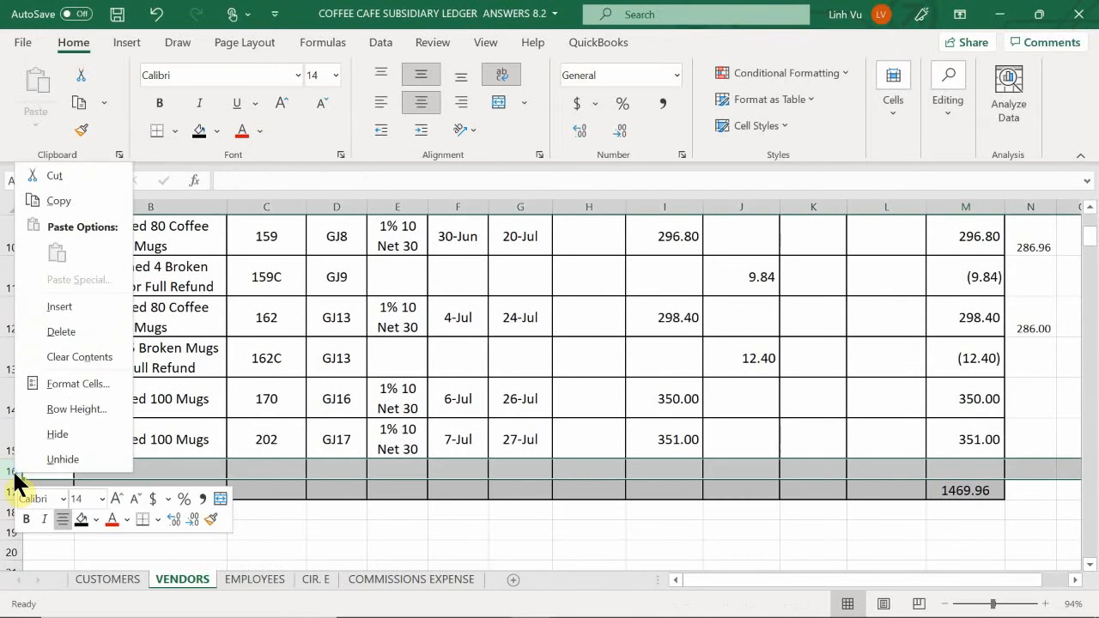
{"action": "left_click", "coordinate": [76, 315]}
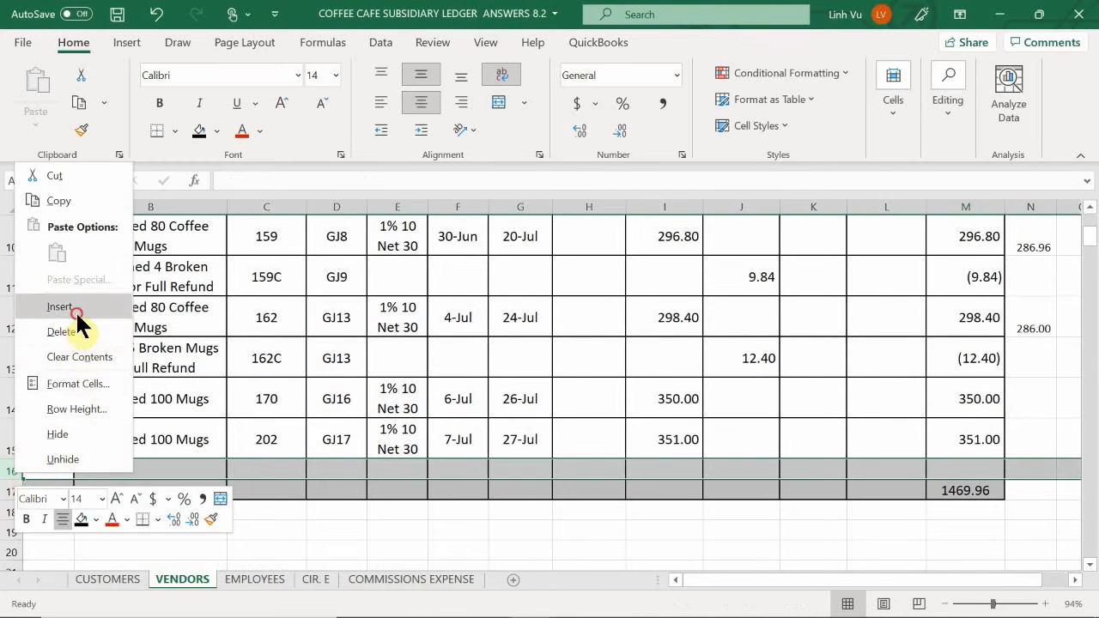
- Enter the date 6/29 in A16 and the note CH#1531 in B16 of the All Things Ceramic table
{"action": "double_click", "coordinate": [44, 470]}
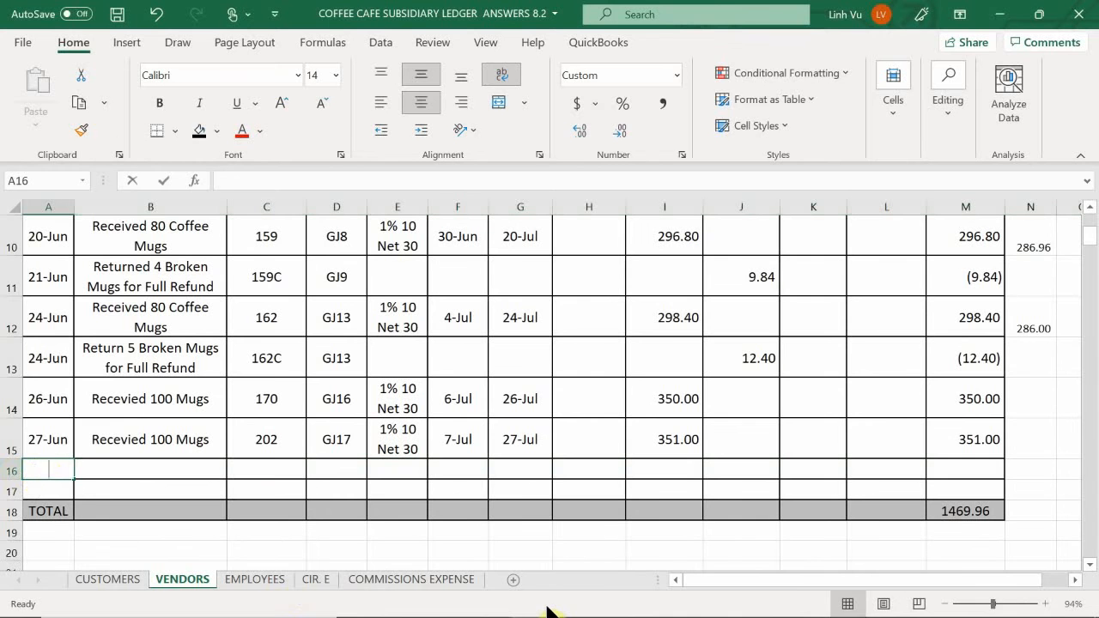
{"action": "type", "text": "6/29"}
{"action": "key", "text": "Tab"}
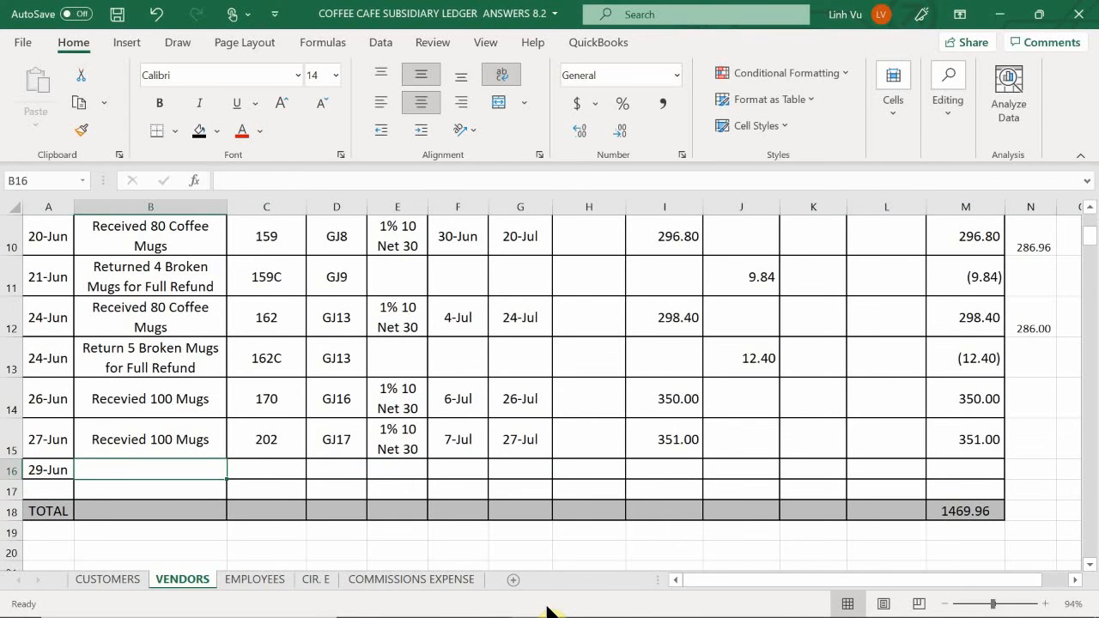
{"action": "type", "text": "CH#$"}
{"action": "key", "text": "BackSpace"}
{"action": "key", "text": "BackSpace"}
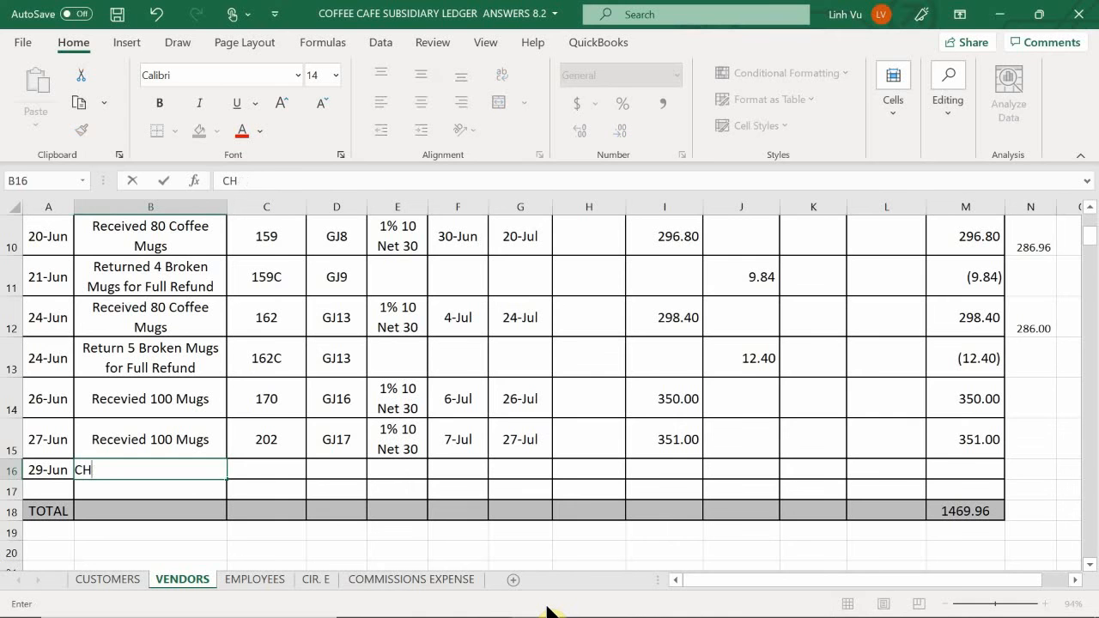
{"action": "type", "text": "#1531"}
{"action": "key", "text": "Return"}
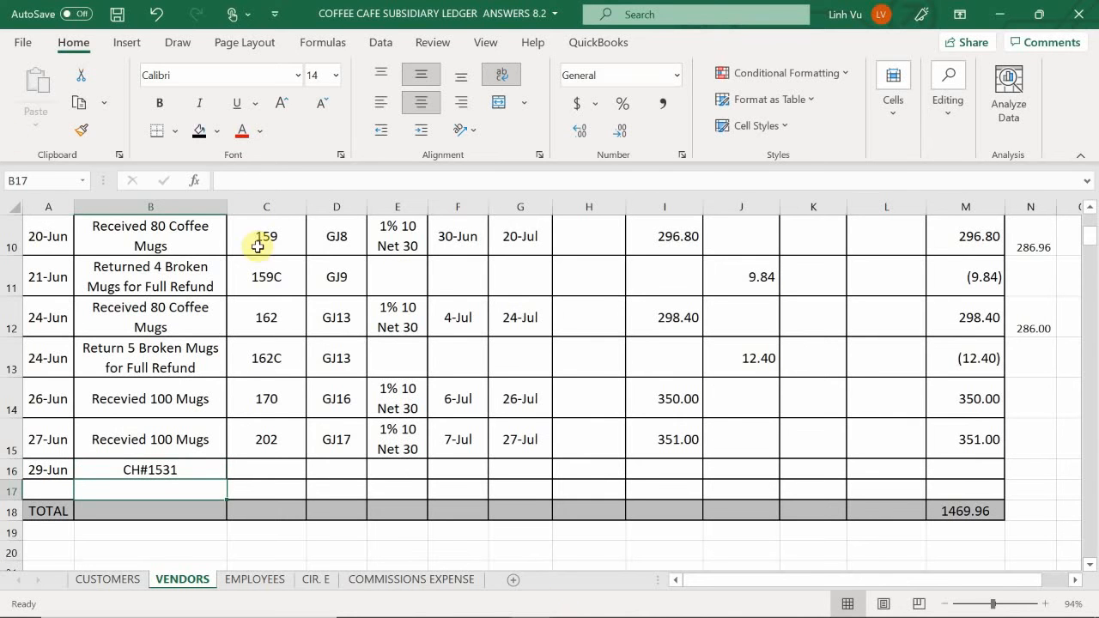
- Enter invoice number 126 in C16 and post reference GJ19 in D16 of the All Things Ceramic table
{"action": "scroll", "coordinate": [218, 482], "scroll_direction": "up", "scroll_amount": 3}
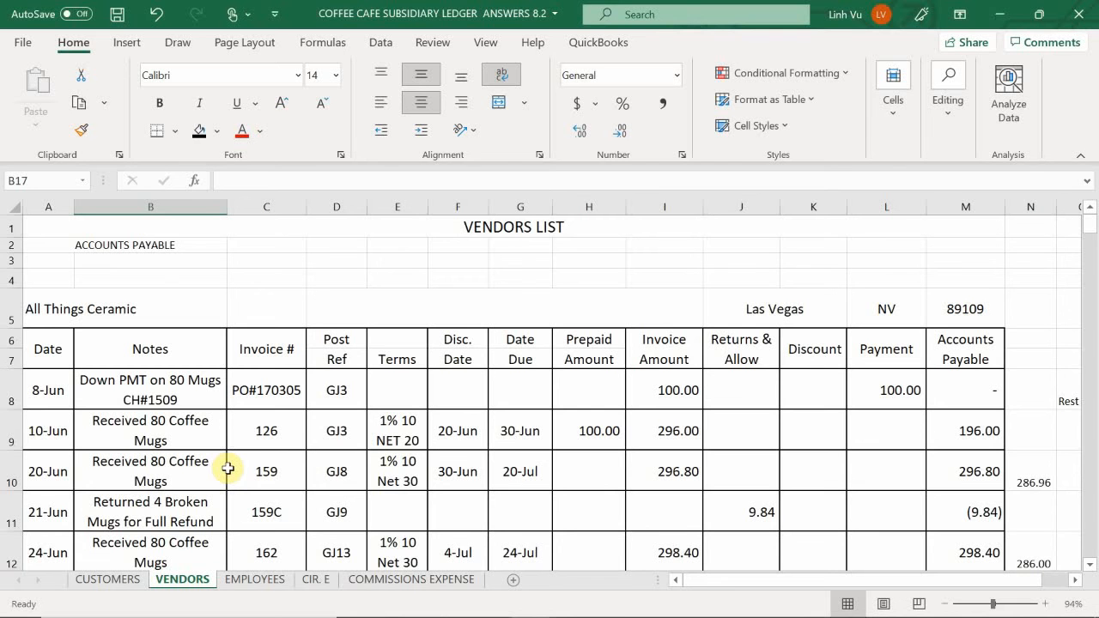
{"action": "scroll", "coordinate": [227, 469], "scroll_direction": "down", "scroll_amount": 3}
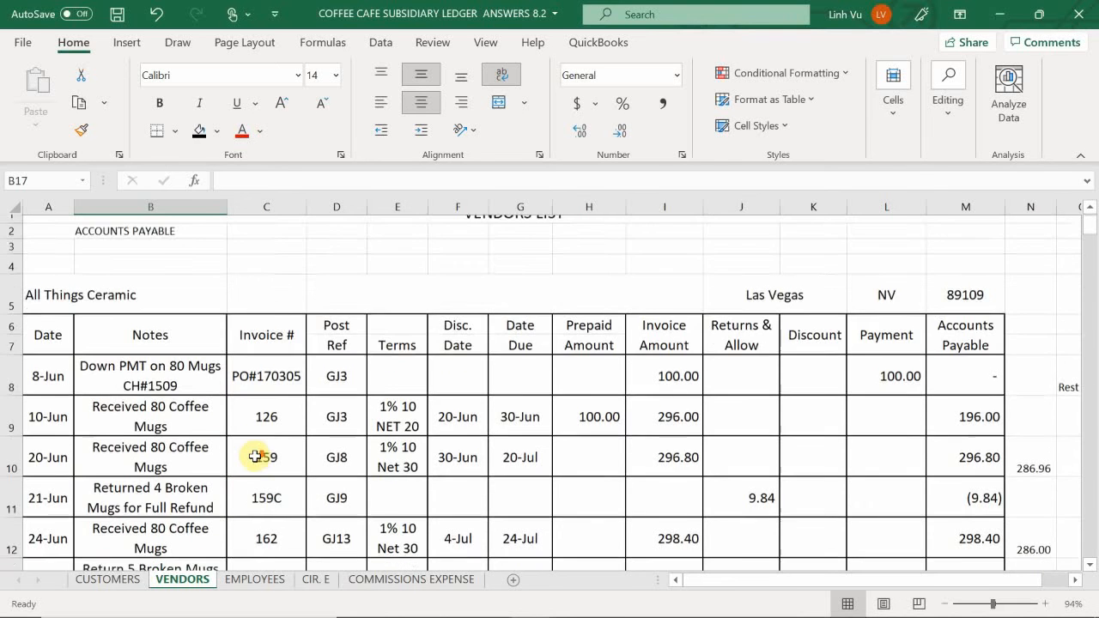
{"action": "left_click", "coordinate": [251, 466]}
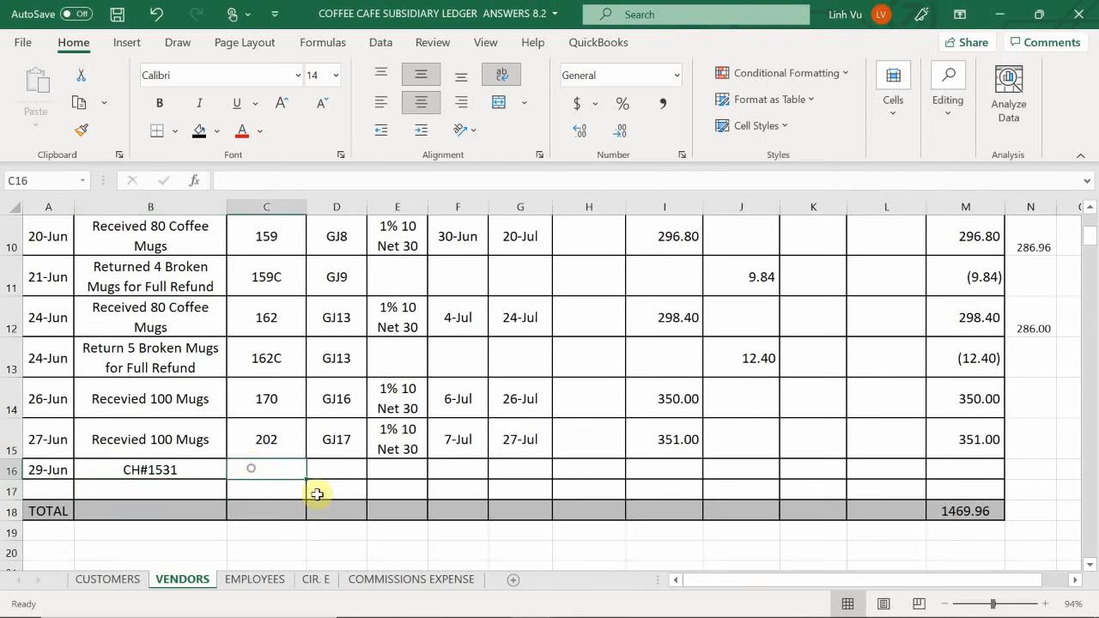
{"action": "type", "text": "126"}
{"action": "key", "text": "Return"}
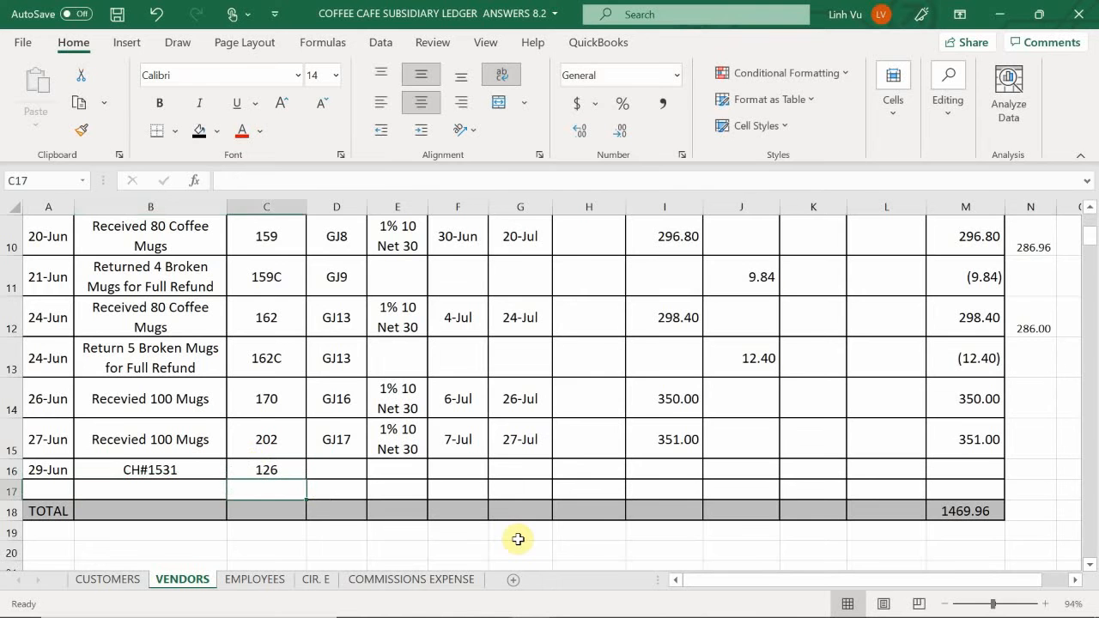
{"action": "key", "text": "Up"}
{"action": "key", "text": "Right"}
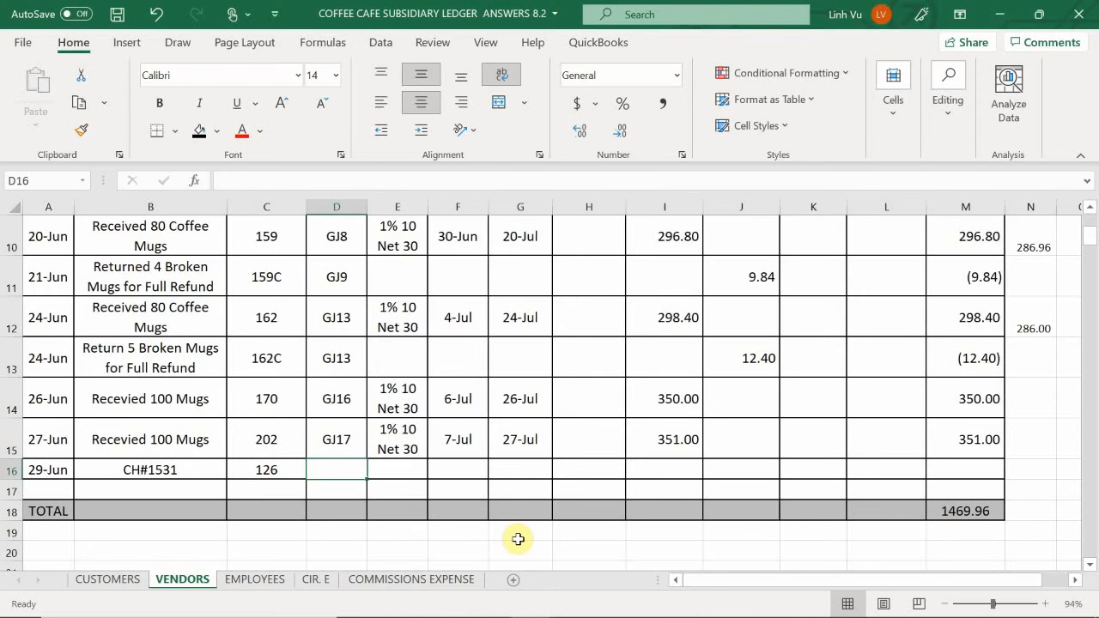
{"action": "type", "text": "GJ"}
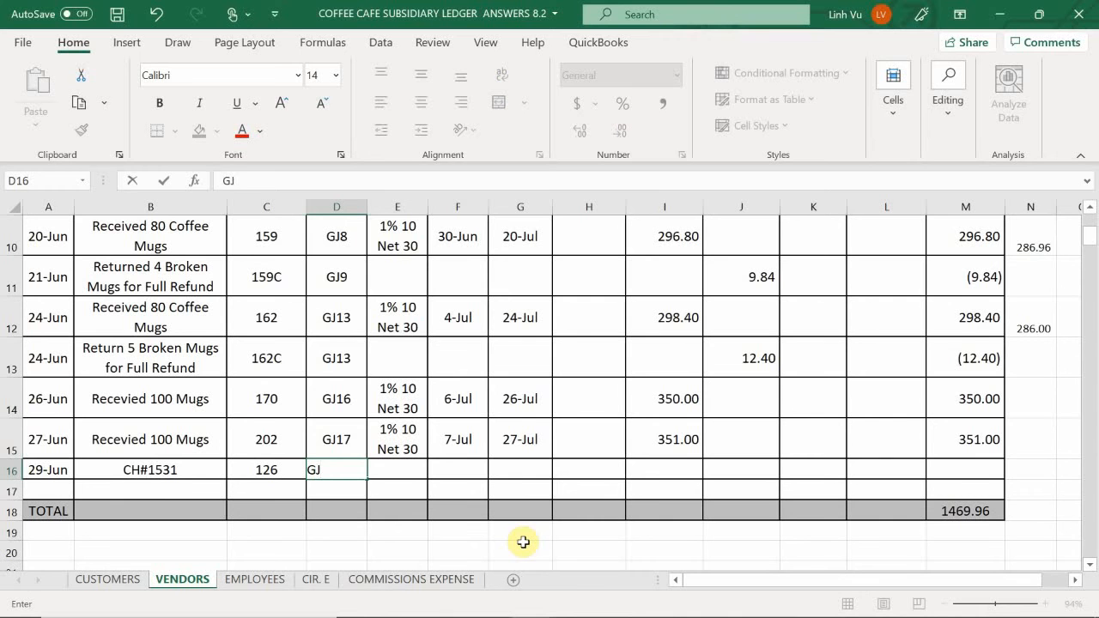
{"action": "type", "text": "19"}
- Enter a payment of 196 in L16 for the 29-Jun All Things Ceramic row
{"action": "key", "text": "Tab"}
{"action": "key", "text": "Tab"}
{"action": "key", "text": "Tab"}
{"action": "key", "text": "Tab"}
{"action": "key", "text": "Tab"}
{"action": "key", "text": "Tab"}
{"action": "key", "text": "Tab"}
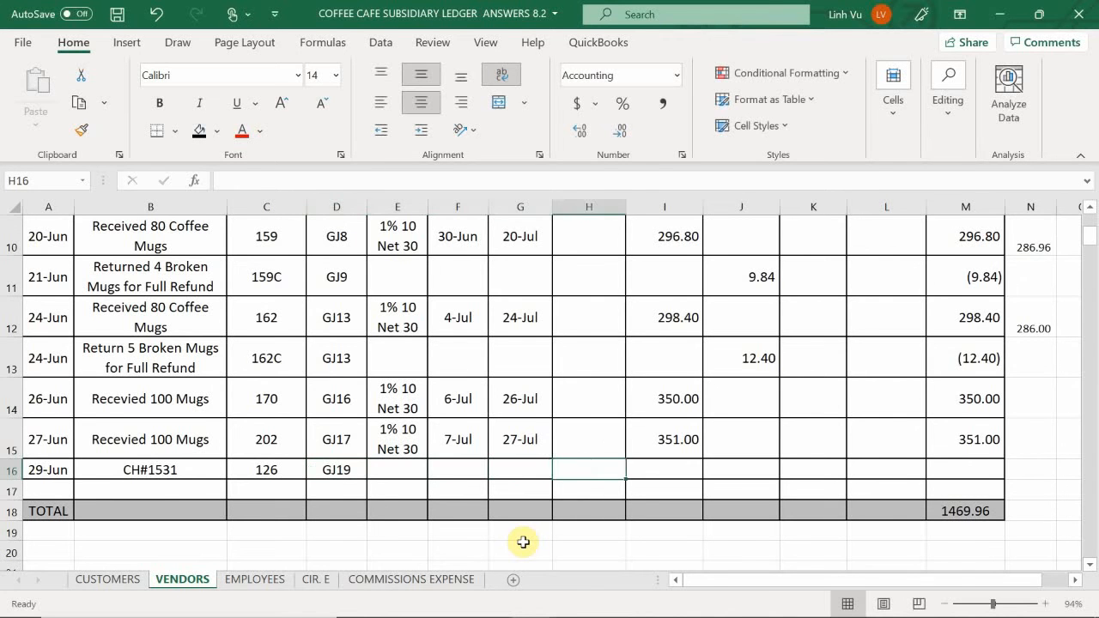
{"action": "key", "text": "Tab"}
{"action": "key", "text": "Tab"}
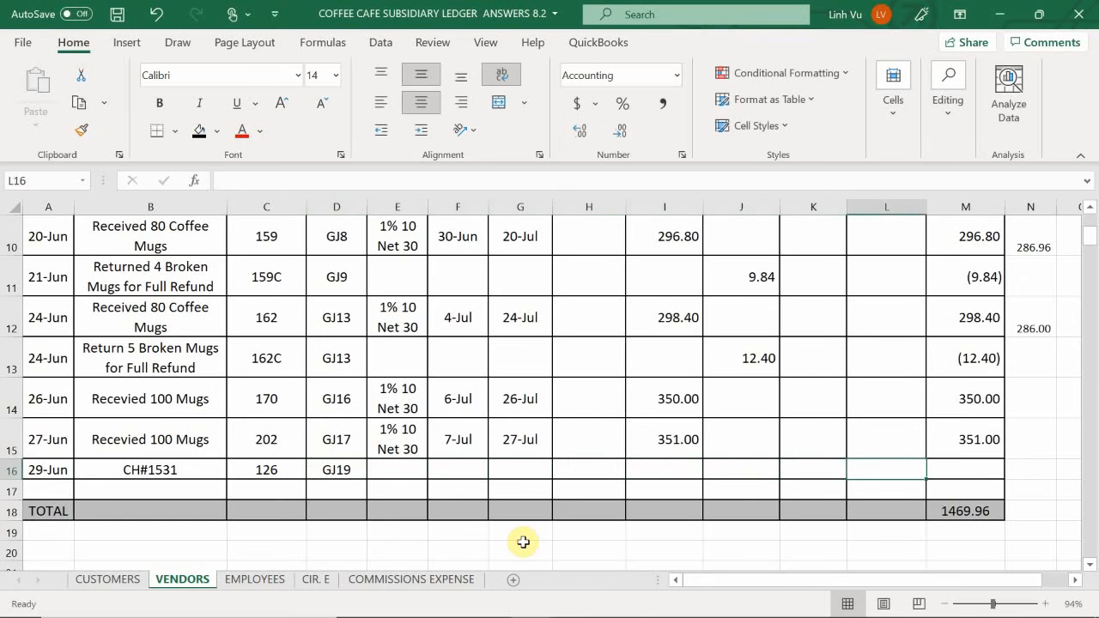
{"action": "key", "text": "Left"}
{"action": "type", "text": "196"}
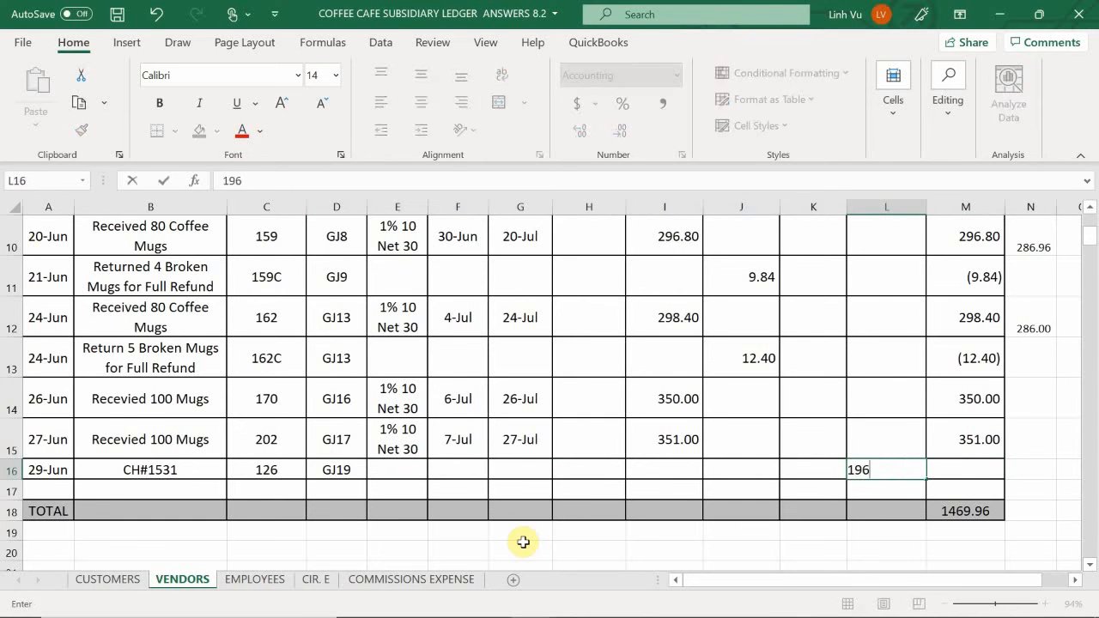
{"action": "key", "text": "Return"}
- Extend the Accounts Payable formula from M15 down to M16 in the All Things Ceramic table
{"action": "key", "text": "Right"}
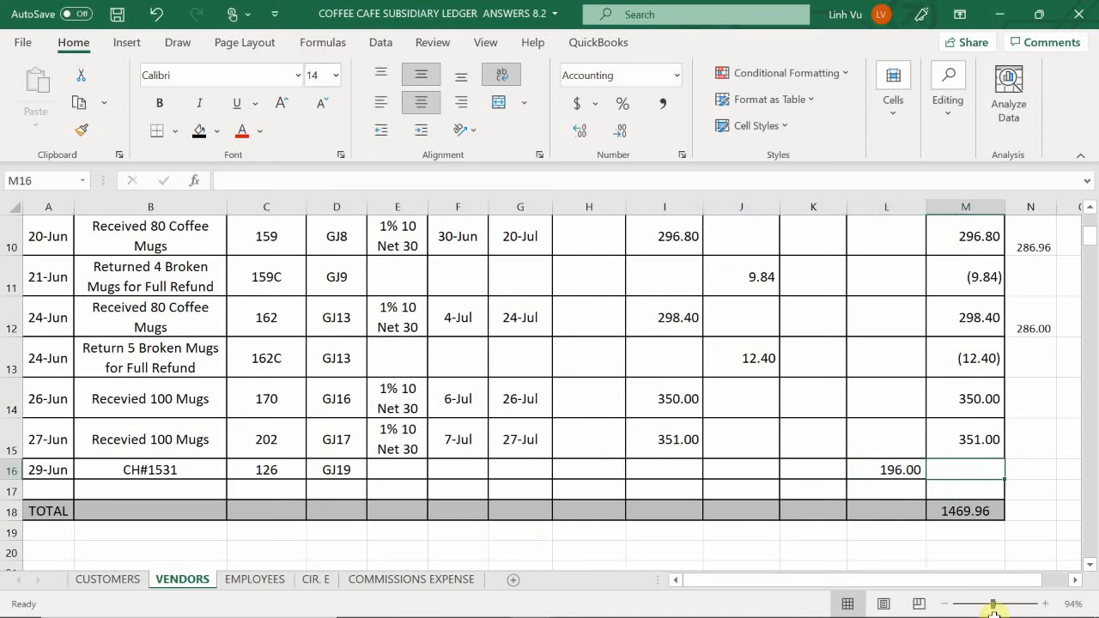
{"action": "left_click", "coordinate": [976, 420]}
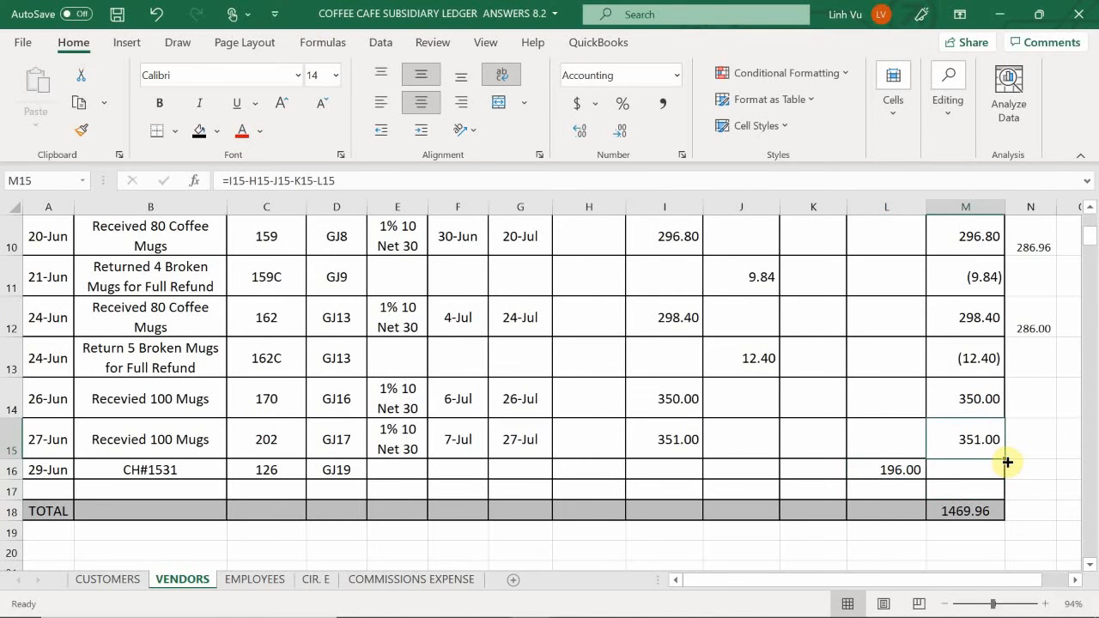
{"action": "left_click_drag", "start_coordinate": [1003, 459], "coordinate": [1002, 478]}
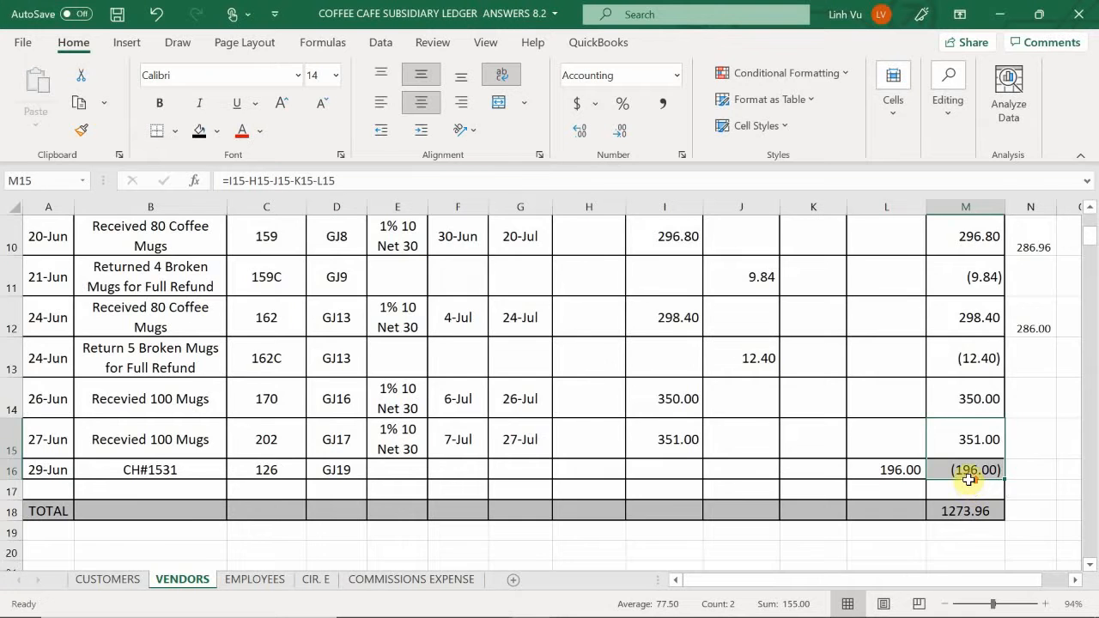
- Highlight the invoice 126 row, A9:M9, of the All Things Ceramic table with yellow fill
{"action": "scroll", "coordinate": [969, 483], "scroll_direction": "up", "scroll_amount": 3}
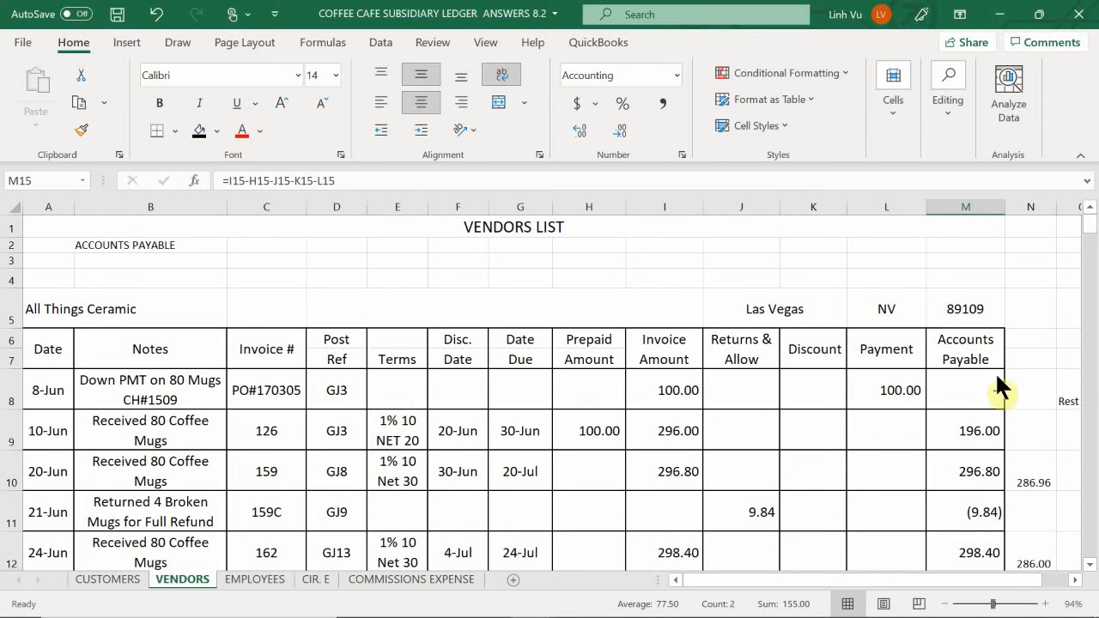
{"action": "left_click_drag", "start_coordinate": [35, 435], "coordinate": [719, 432]}
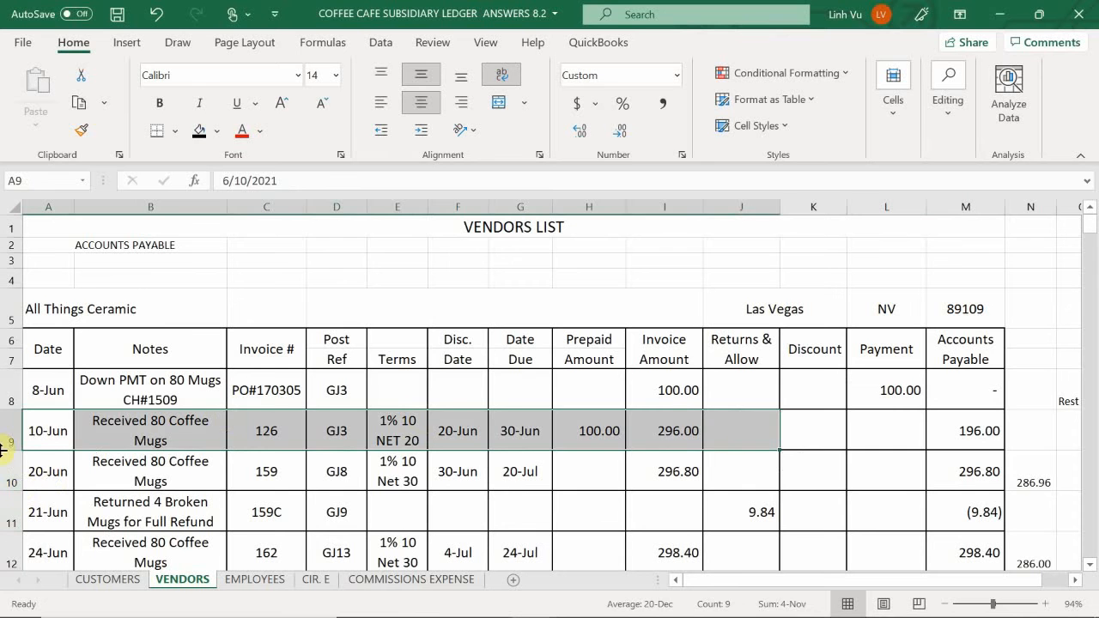
{"action": "left_click", "coordinate": [37, 434]}
{"action": "left_click_drag", "start_coordinate": [34, 430], "coordinate": [977, 427]}
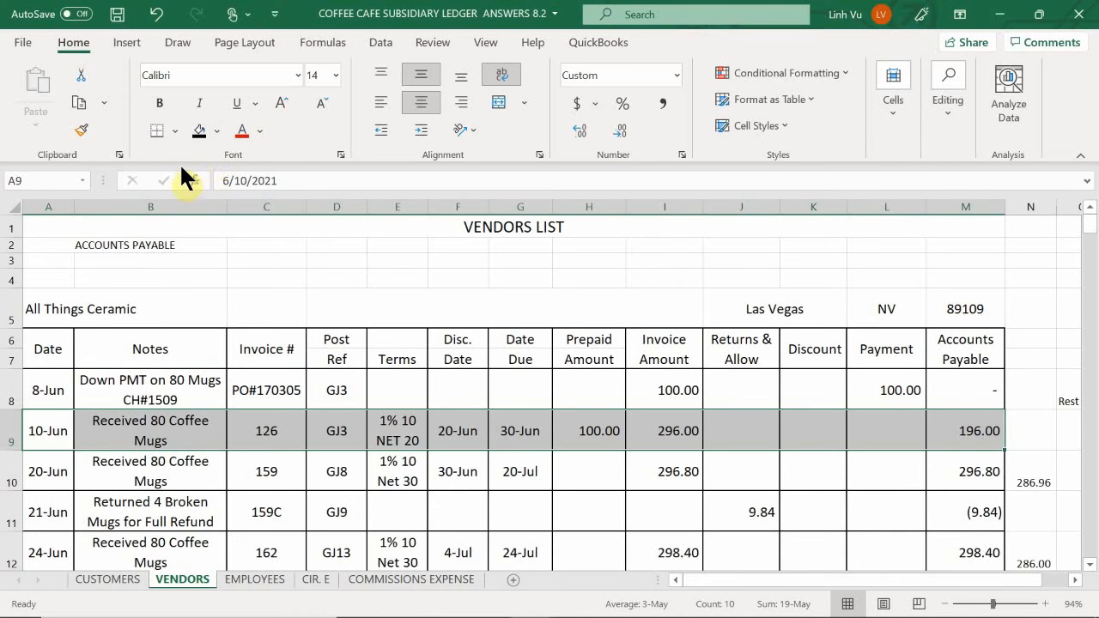
{"action": "left_click", "coordinate": [196, 131]}
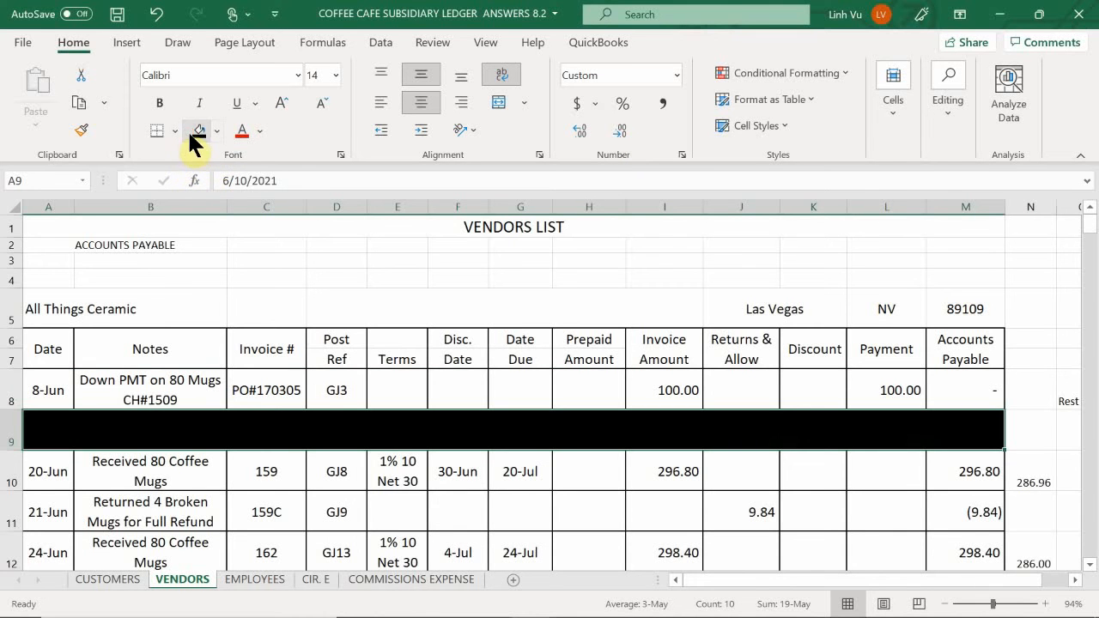
{"action": "left_click", "coordinate": [193, 130]}
{"action": "left_click", "coordinate": [185, 129]}
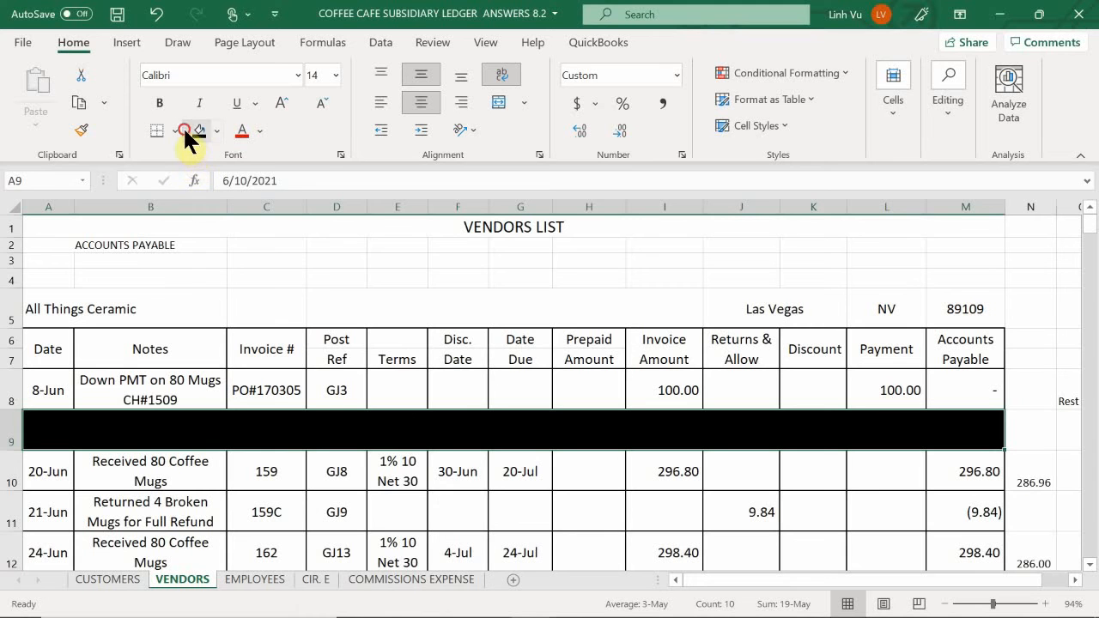
{"action": "left_click", "coordinate": [216, 132]}
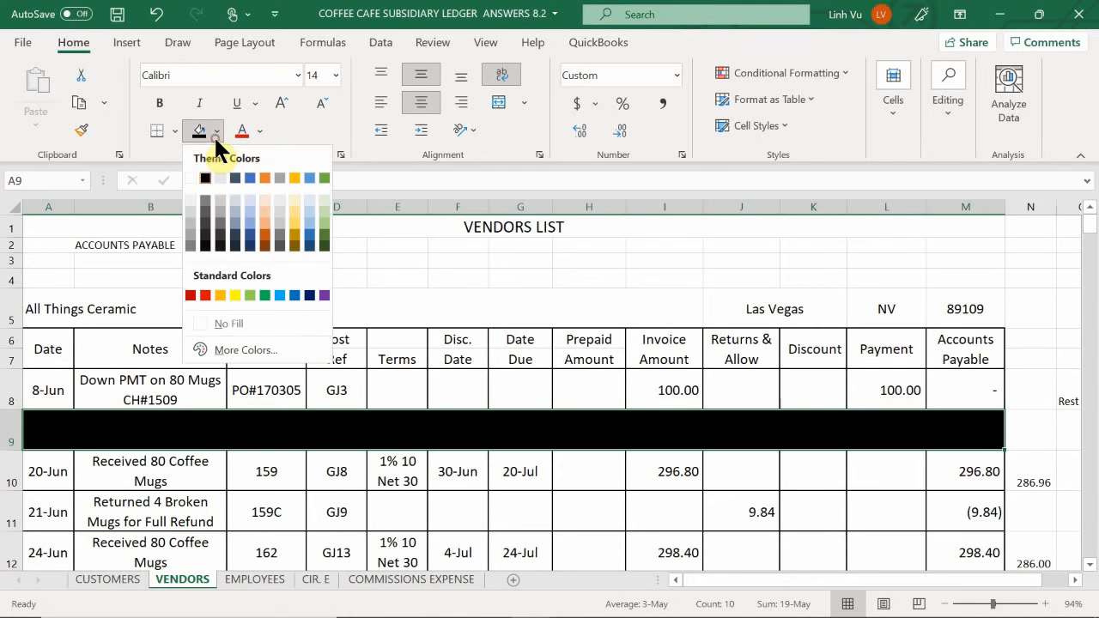
{"action": "left_click", "coordinate": [235, 295]}
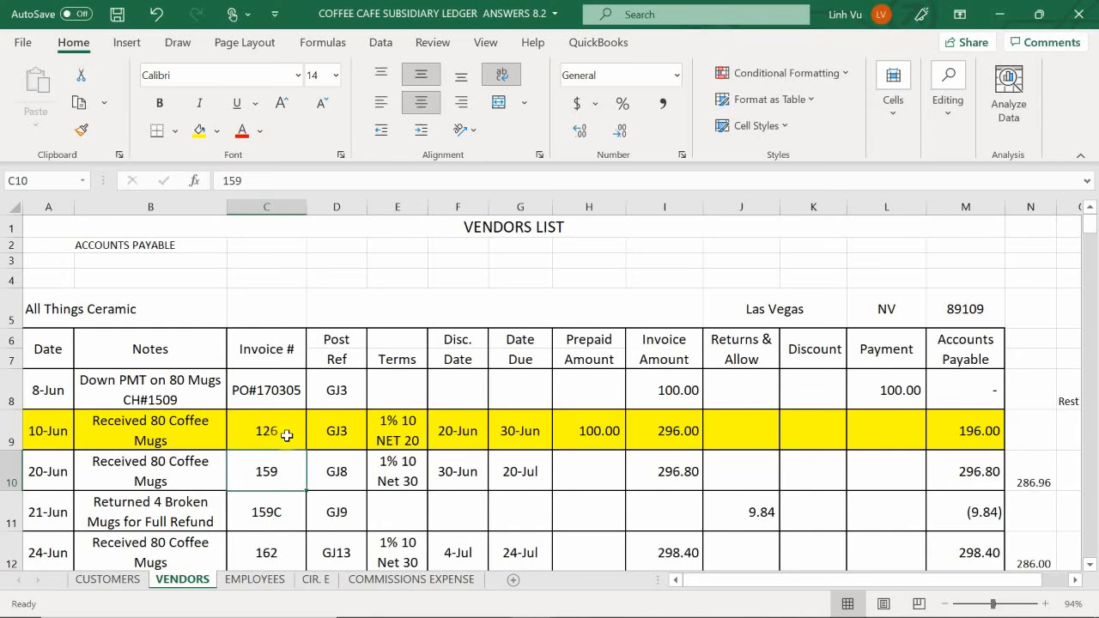
{"action": "scroll", "coordinate": [292, 440], "scroll_direction": "down", "scroll_amount": 4}
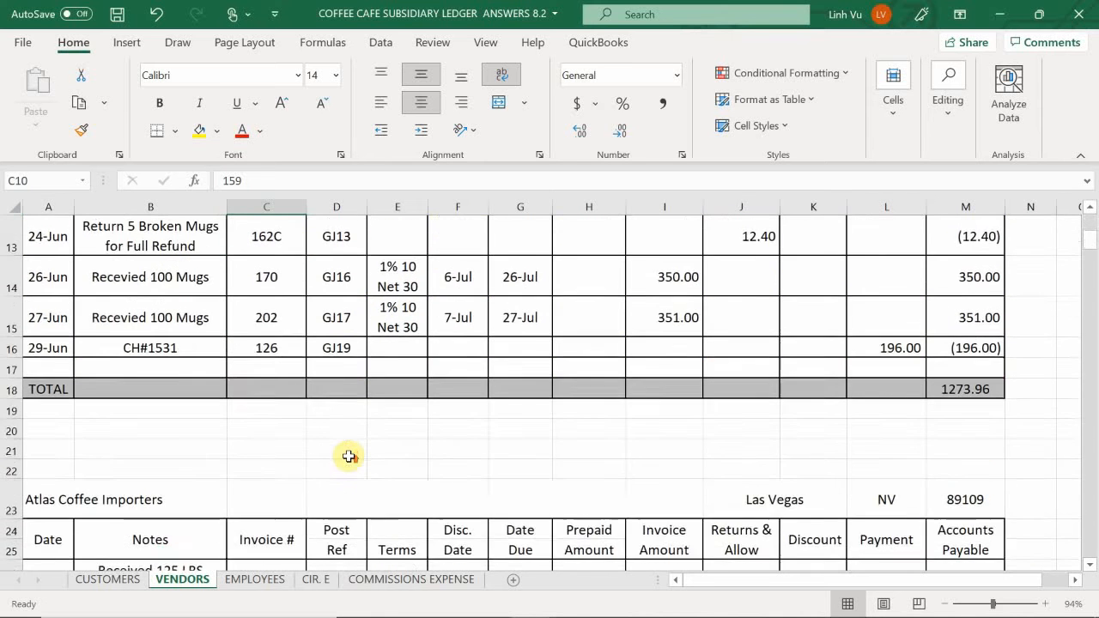
{"action": "scroll", "coordinate": [348, 456], "scroll_direction": "up", "scroll_amount": 2}
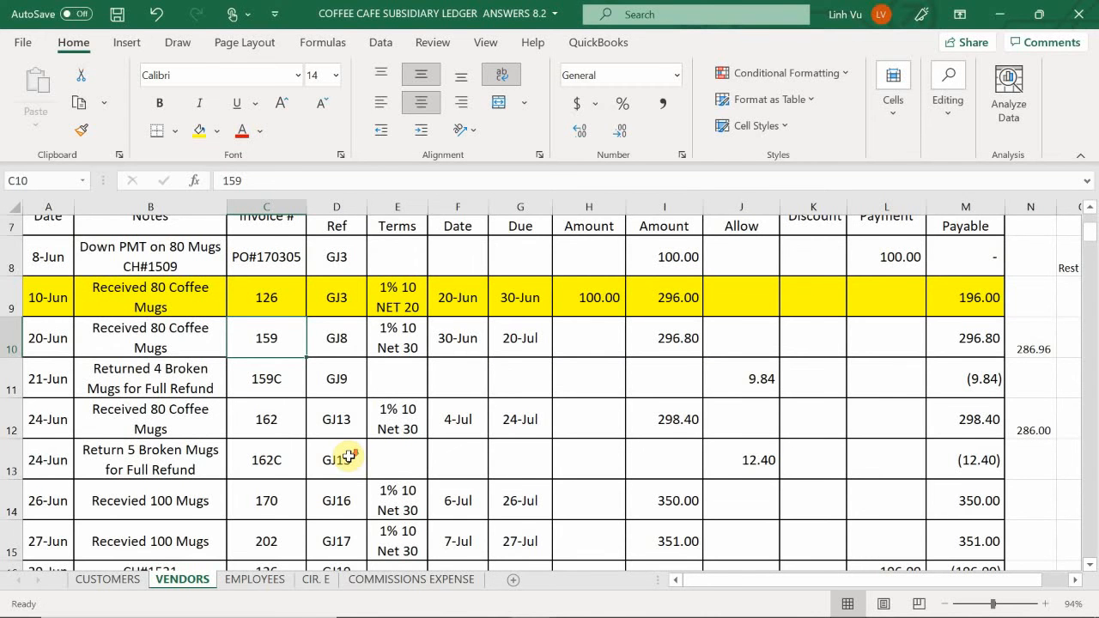
{"action": "scroll", "coordinate": [349, 458], "scroll_direction": "down", "scroll_amount": 3}
{"action": "scroll", "coordinate": [349, 456], "scroll_direction": "up", "scroll_amount": 2}
{"action": "scroll", "coordinate": [348, 458], "scroll_direction": "up", "scroll_amount": 1}
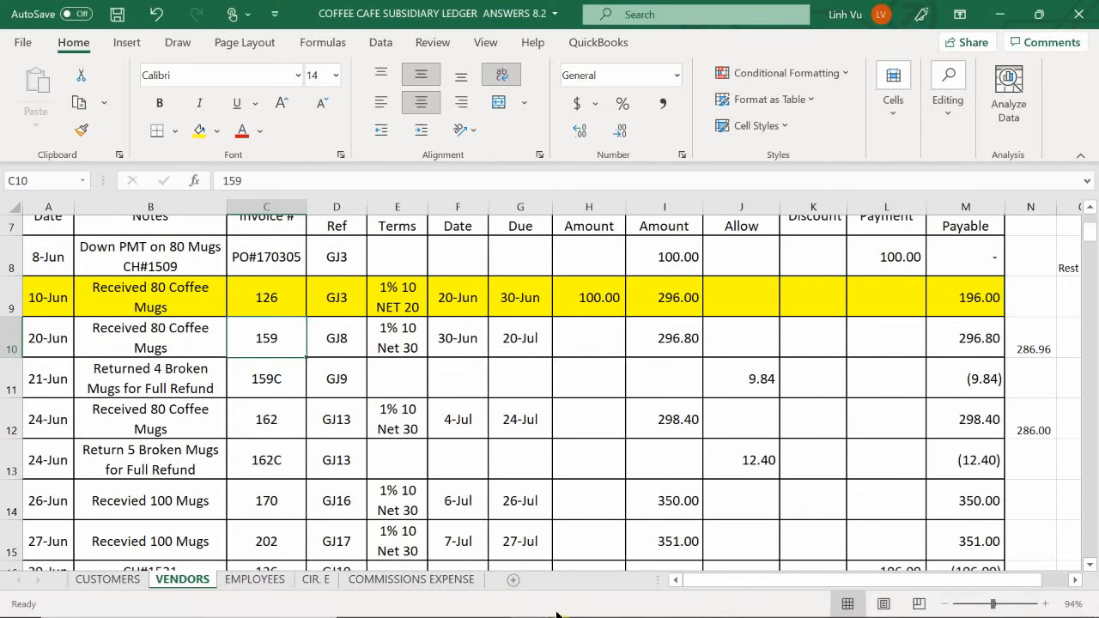
- Bring up the general journal workbook, switch to the Word transaction document and read the transactions following the All Things Ceramic payment
{"action": "mouse_move", "coordinate": [530, 607]}
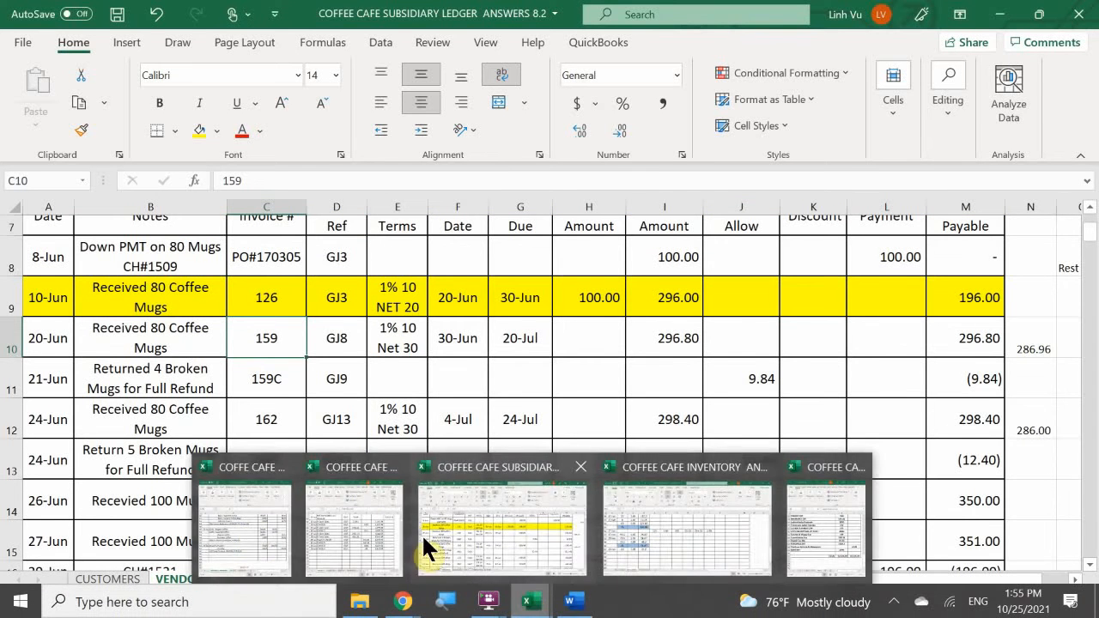
{"action": "left_click", "coordinate": [240, 519]}
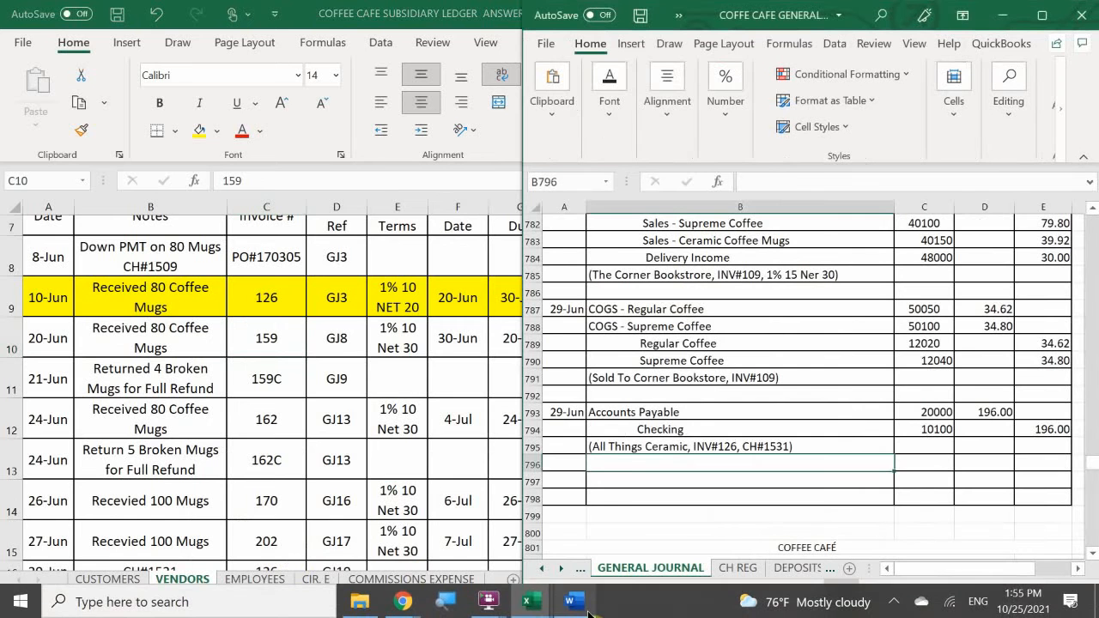
{"action": "mouse_move", "coordinate": [589, 611]}
{"action": "left_click", "coordinate": [582, 572]}
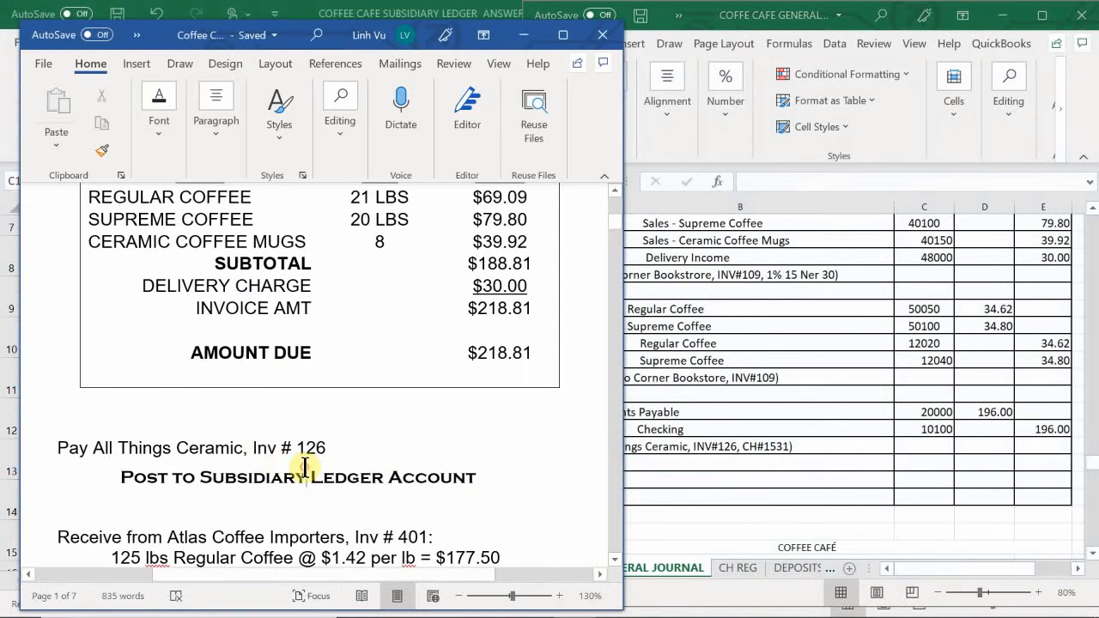
{"action": "scroll", "coordinate": [319, 462], "scroll_direction": "down", "scroll_amount": 4}
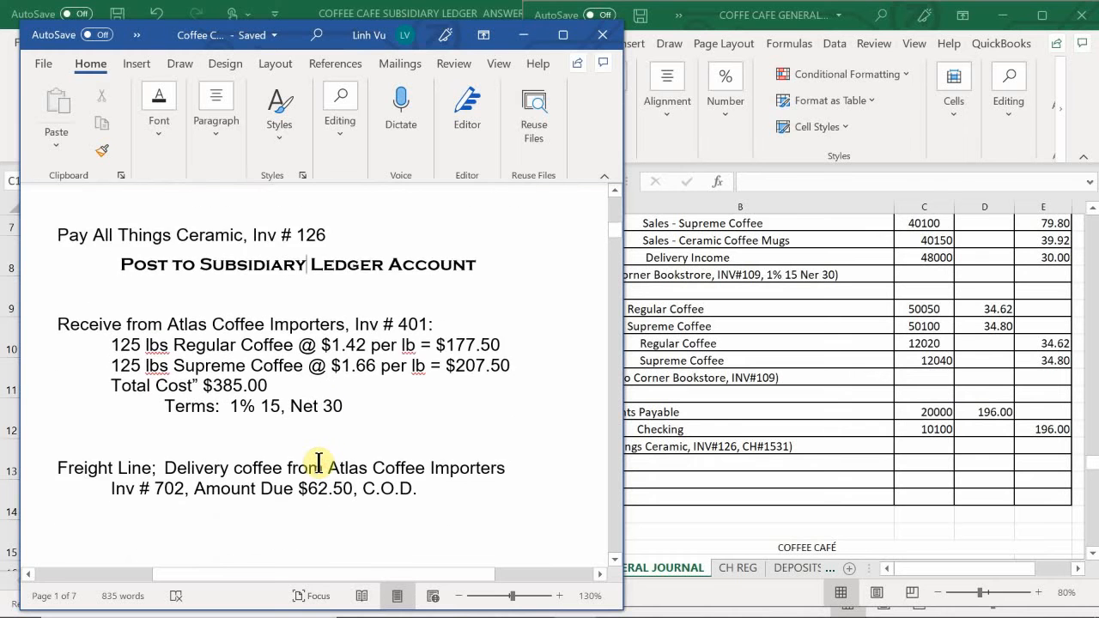
{"action": "scroll", "coordinate": [318, 462], "scroll_direction": "down", "scroll_amount": 1}
{"action": "scroll", "coordinate": [318, 462], "scroll_direction": "up", "scroll_amount": 1}
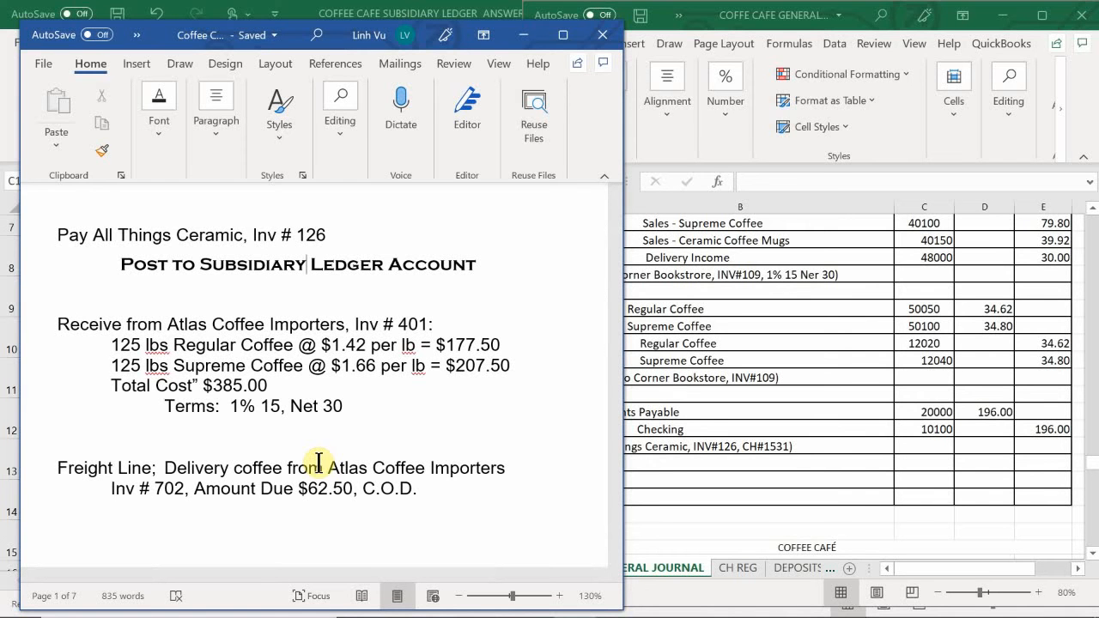
- On the PO sheet of the general journal workbook, enter invoice number 401 in F20 for the 27-Jun Atlas Coffee Importors order
{"action": "left_click", "coordinate": [687, 468]}
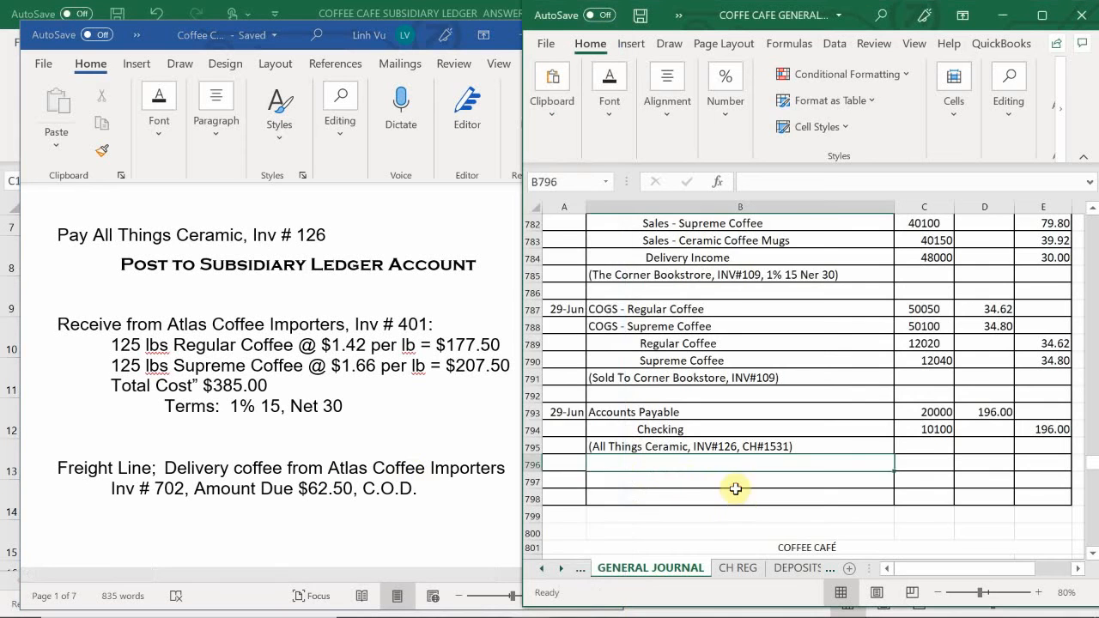
{"action": "scroll", "coordinate": [679, 478], "scroll_direction": "down", "scroll_amount": 4}
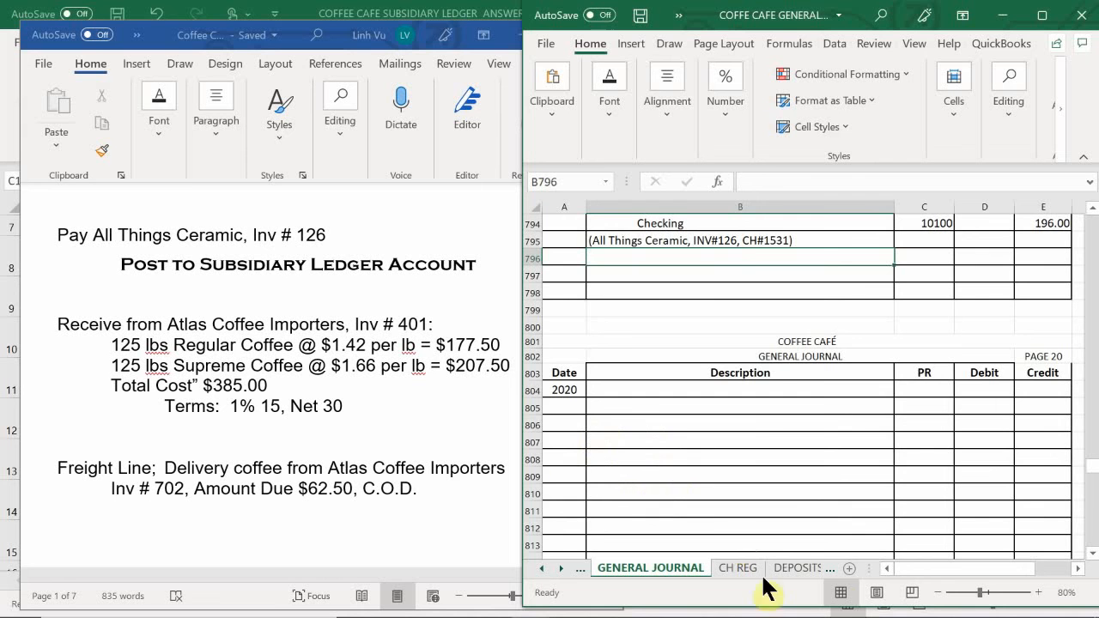
{"action": "left_click", "coordinate": [794, 569]}
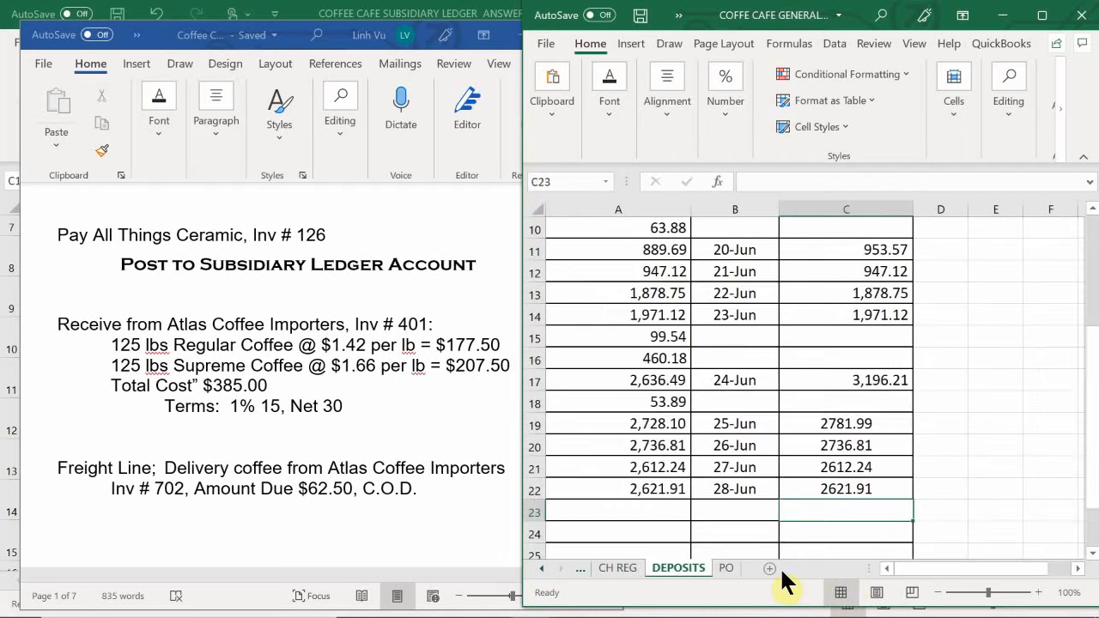
{"action": "left_click", "coordinate": [729, 568]}
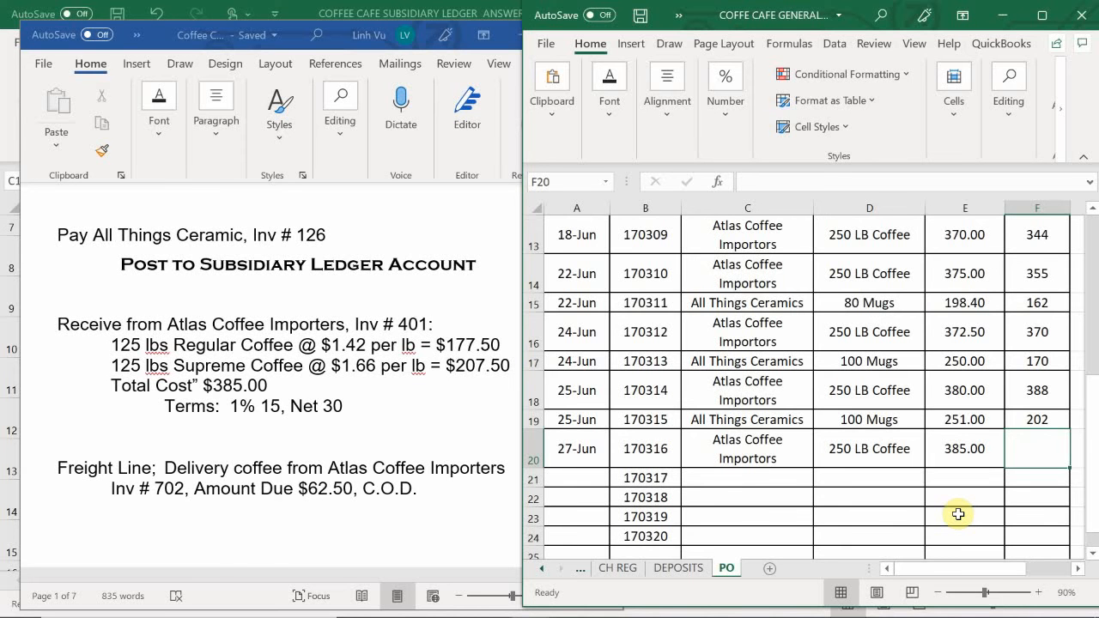
{"action": "type", "text": "401"}
{"action": "key", "text": "Return"}
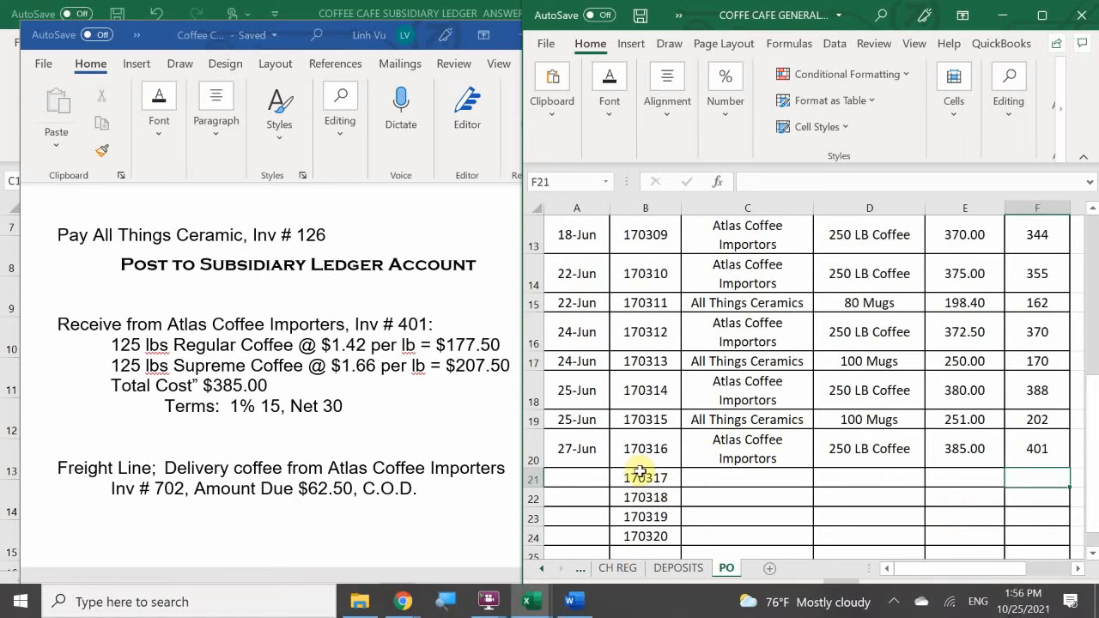
- On the GENERAL JOURNAL sheet, enter the date 6/29 in A805, the first entry row of page 20
{"action": "left_click", "coordinate": [544, 569]}
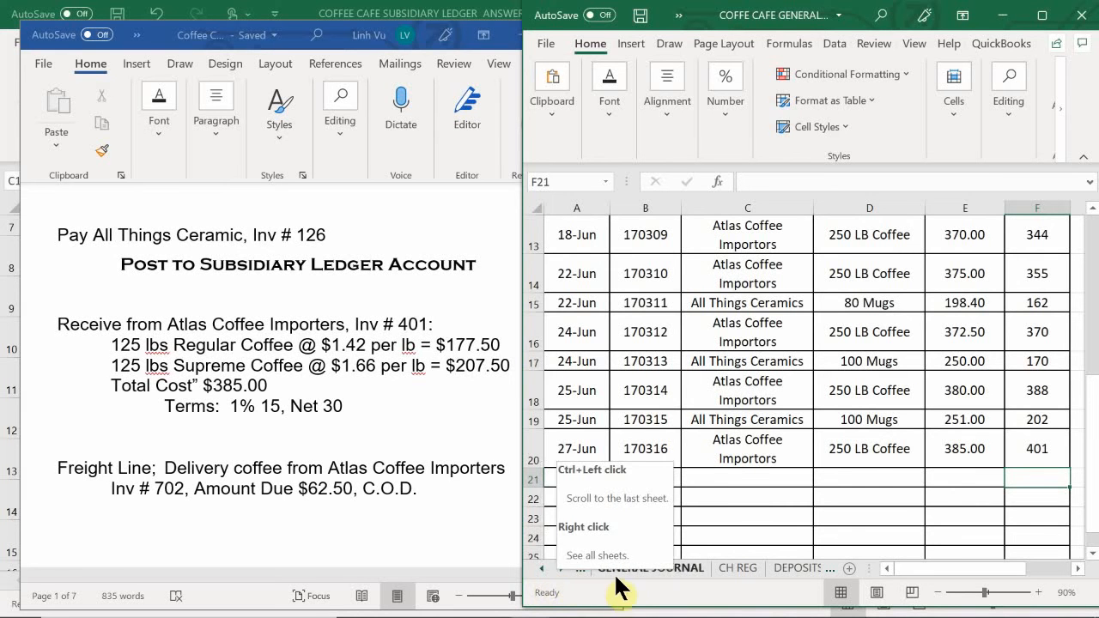
{"action": "left_click", "coordinate": [537, 569]}
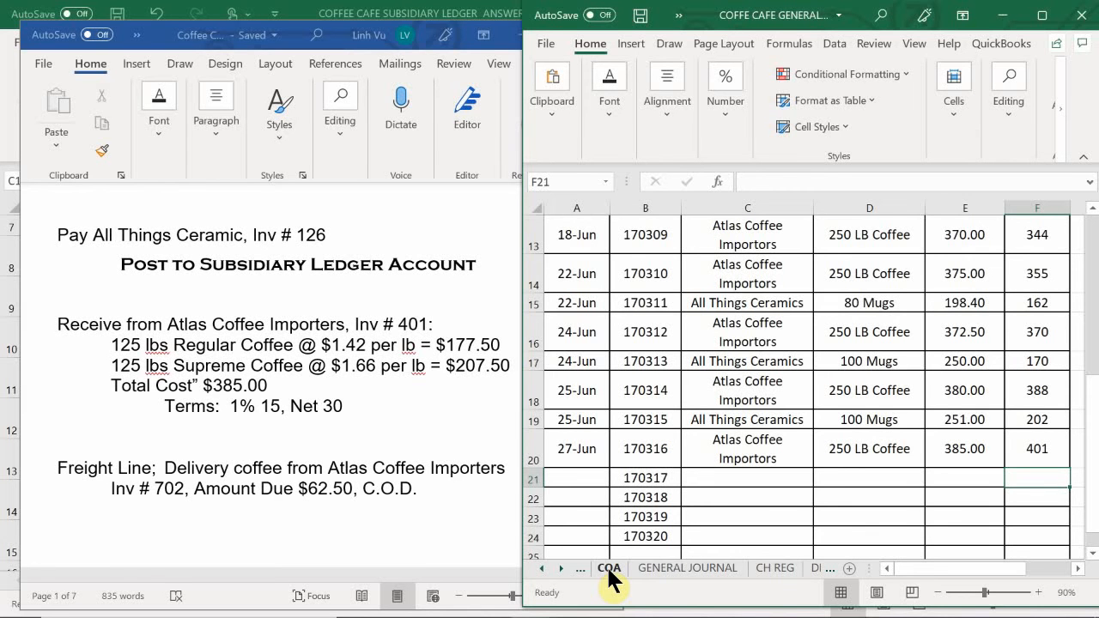
{"action": "left_click", "coordinate": [664, 574]}
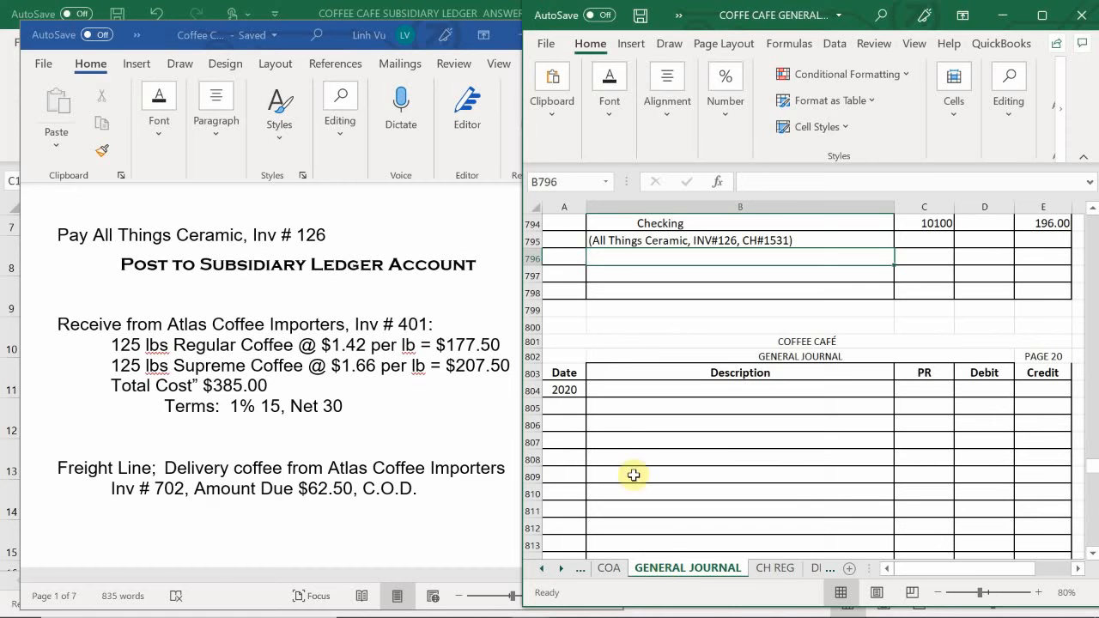
{"action": "left_click", "coordinate": [573, 406]}
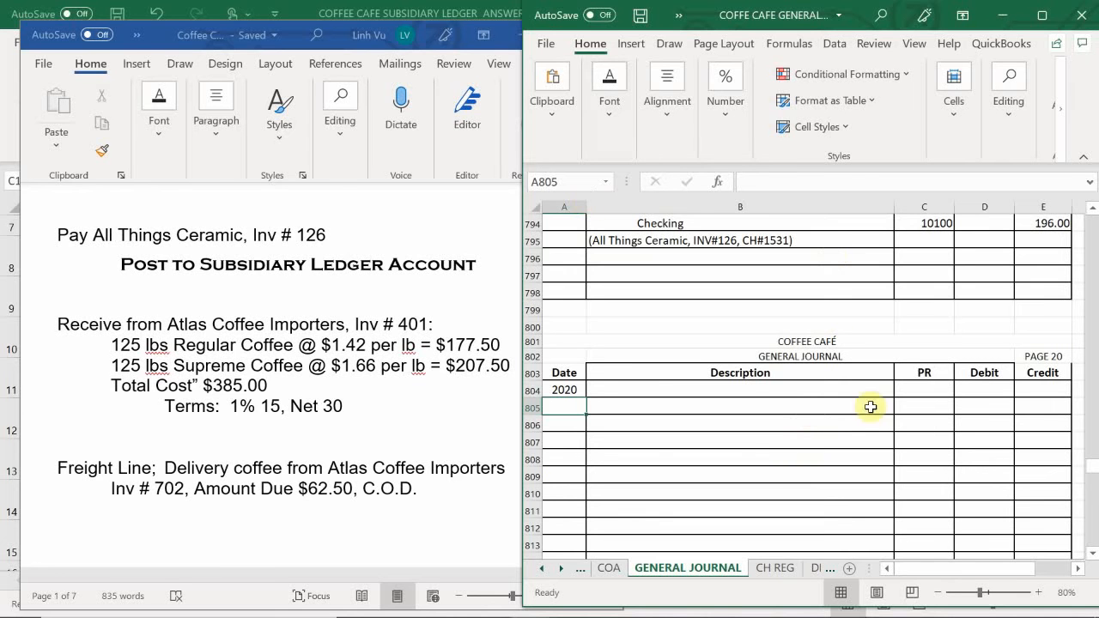
{"action": "left_click", "coordinate": [560, 408]}
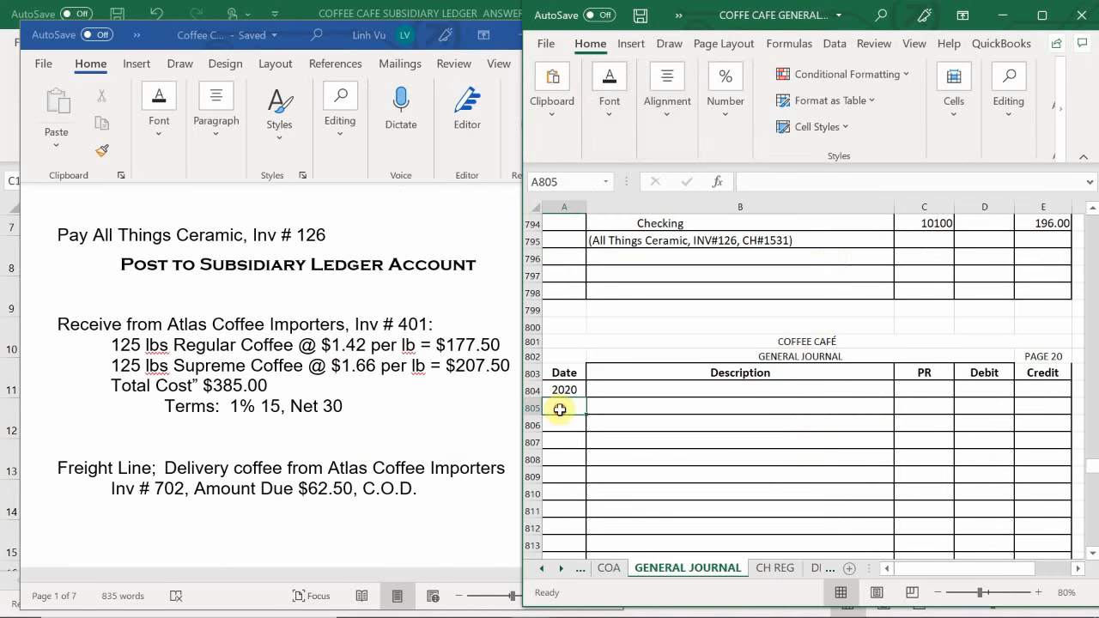
{"action": "type", "text": "6/2"}
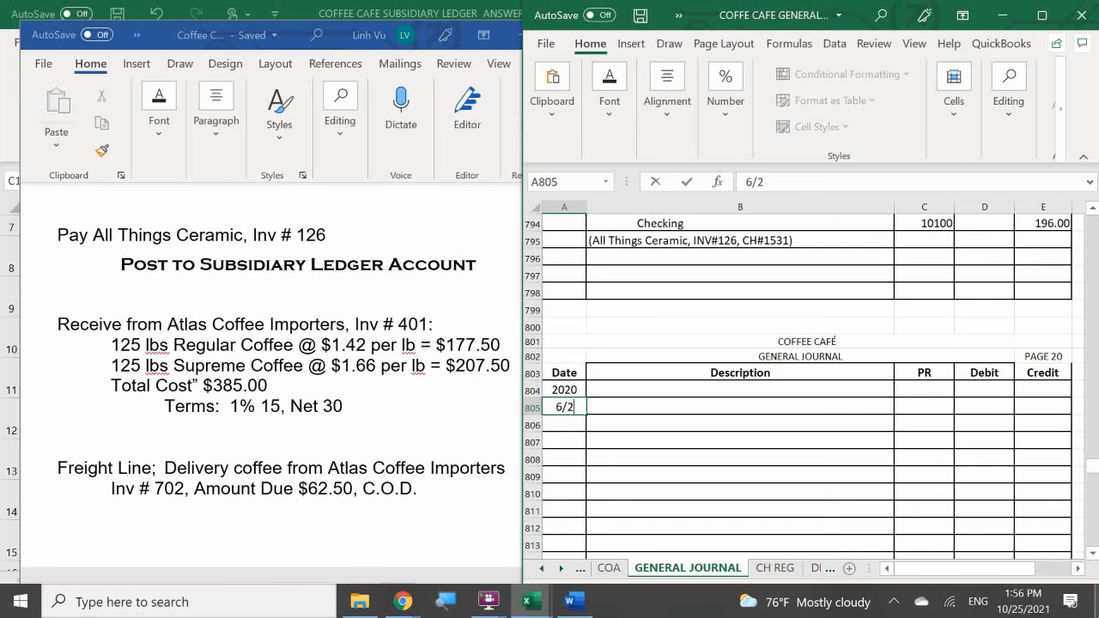
{"action": "type", "text": "9"}
{"action": "key", "text": "Return"}
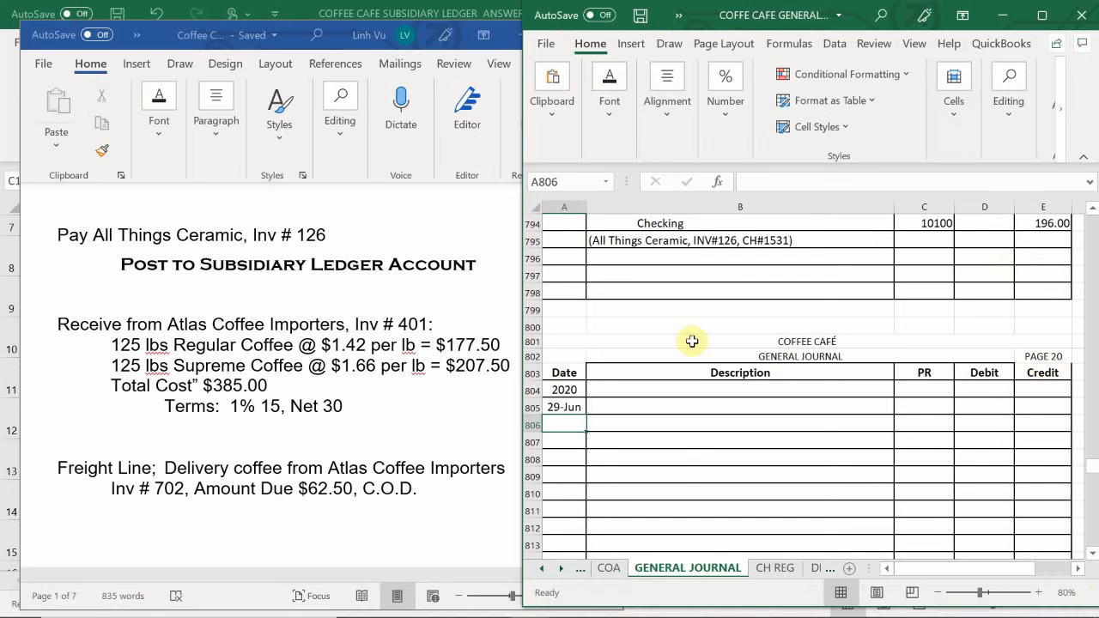
- Find the 27-Jun Atlas Coffee Importers and Freight Line entries and copy their descriptions and PR numbers, B691:C699
{"action": "left_click", "coordinate": [683, 463]}
{"action": "scroll", "coordinate": [652, 453], "scroll_direction": "up", "scroll_amount": 2}
{"action": "scroll", "coordinate": [652, 454], "scroll_direction": "up", "scroll_amount": 8}
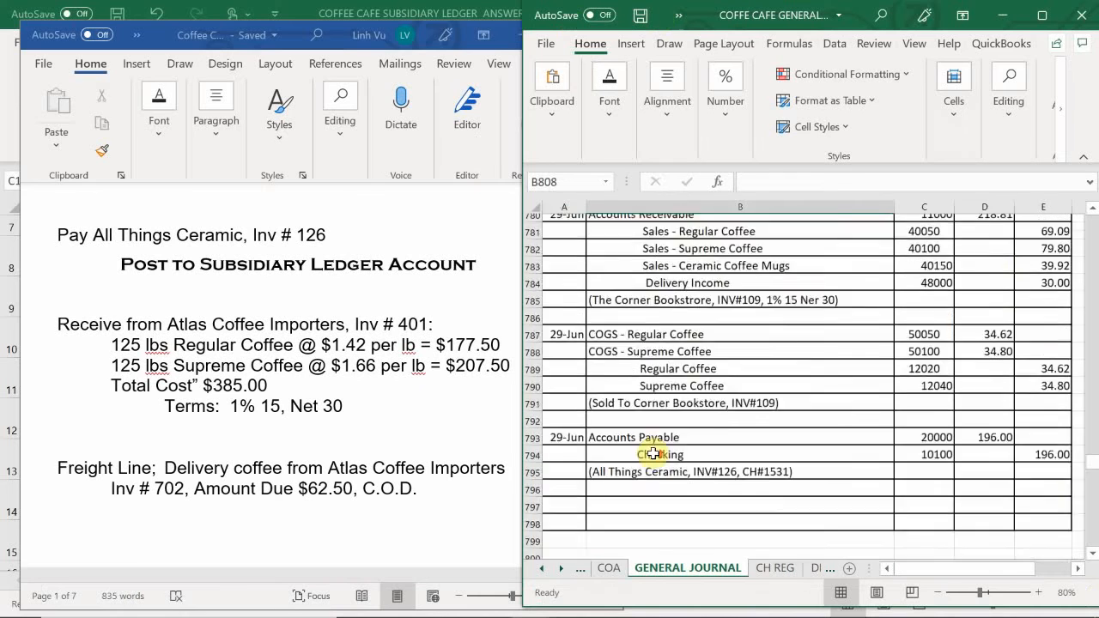
{"action": "scroll", "coordinate": [653, 453], "scroll_direction": "up", "scroll_amount": 5}
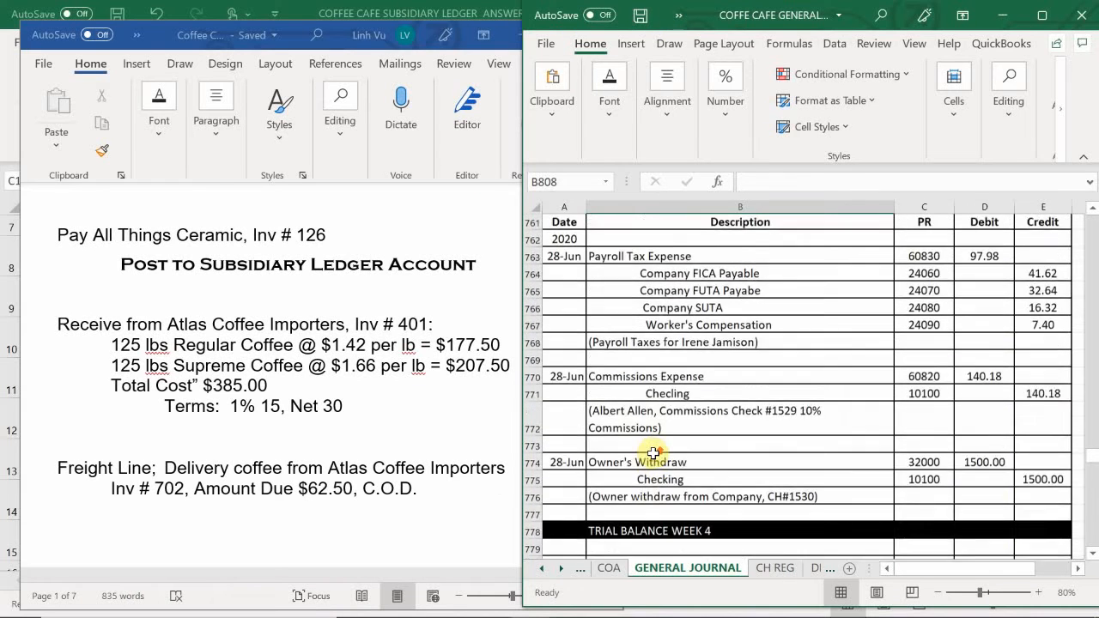
{"action": "scroll", "coordinate": [653, 453], "scroll_direction": "up", "scroll_amount": 7}
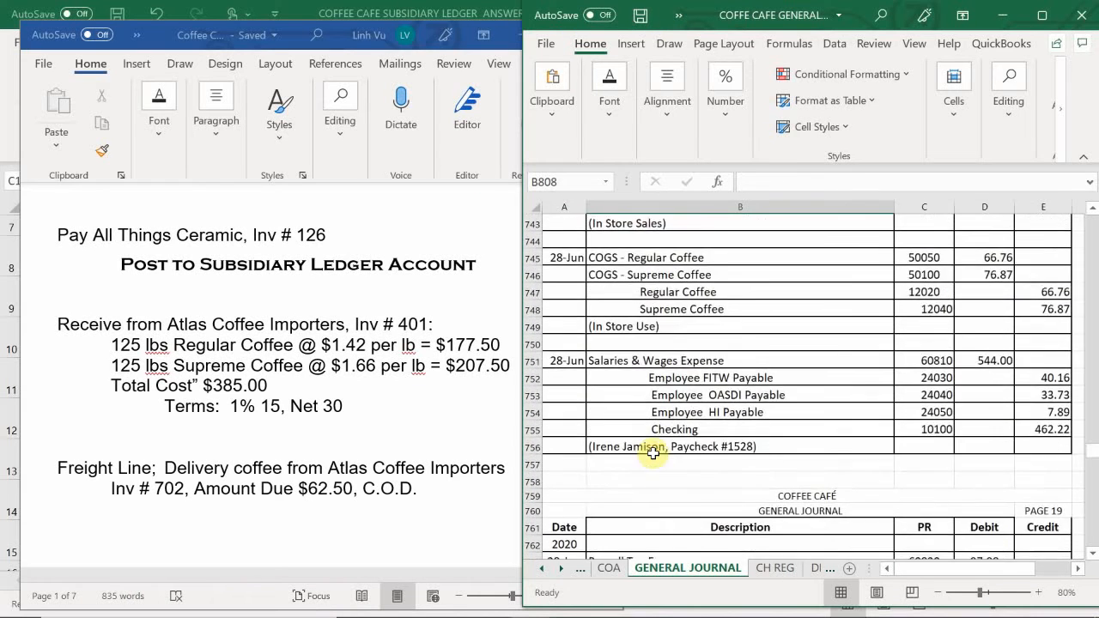
{"action": "scroll", "coordinate": [652, 453], "scroll_direction": "up", "scroll_amount": 4}
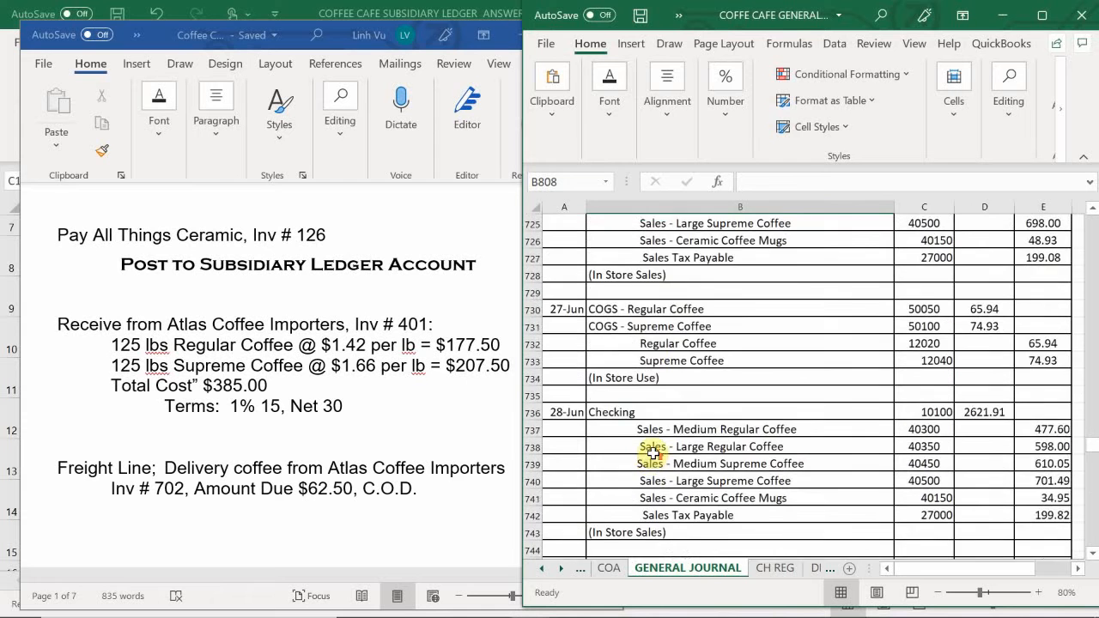
{"action": "scroll", "coordinate": [653, 453], "scroll_direction": "up", "scroll_amount": 7}
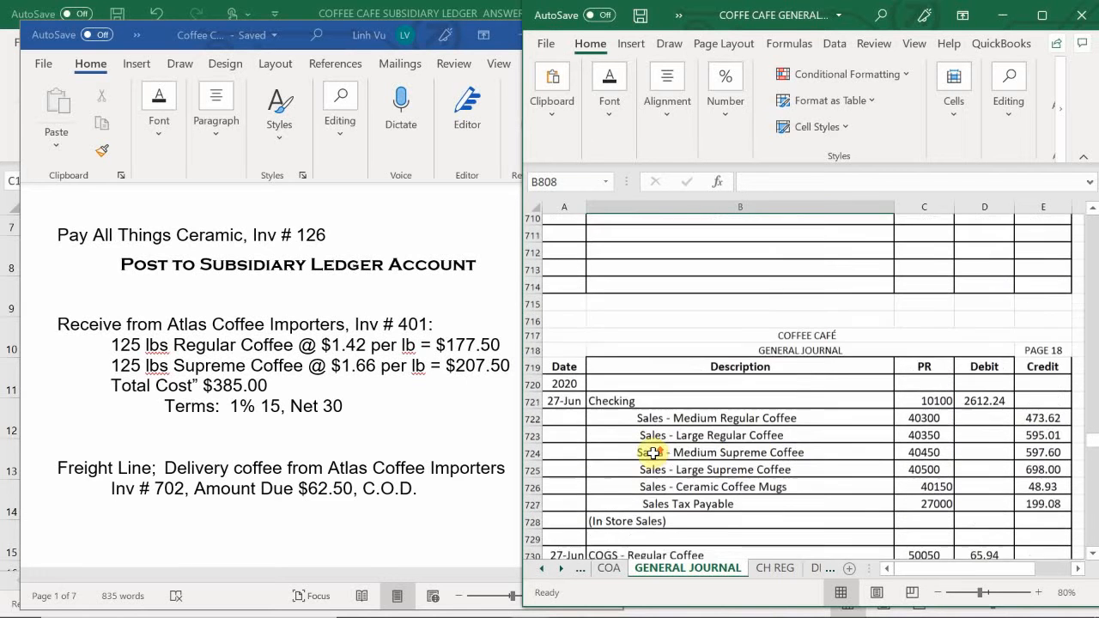
{"action": "scroll", "coordinate": [652, 453], "scroll_direction": "up", "scroll_amount": 2}
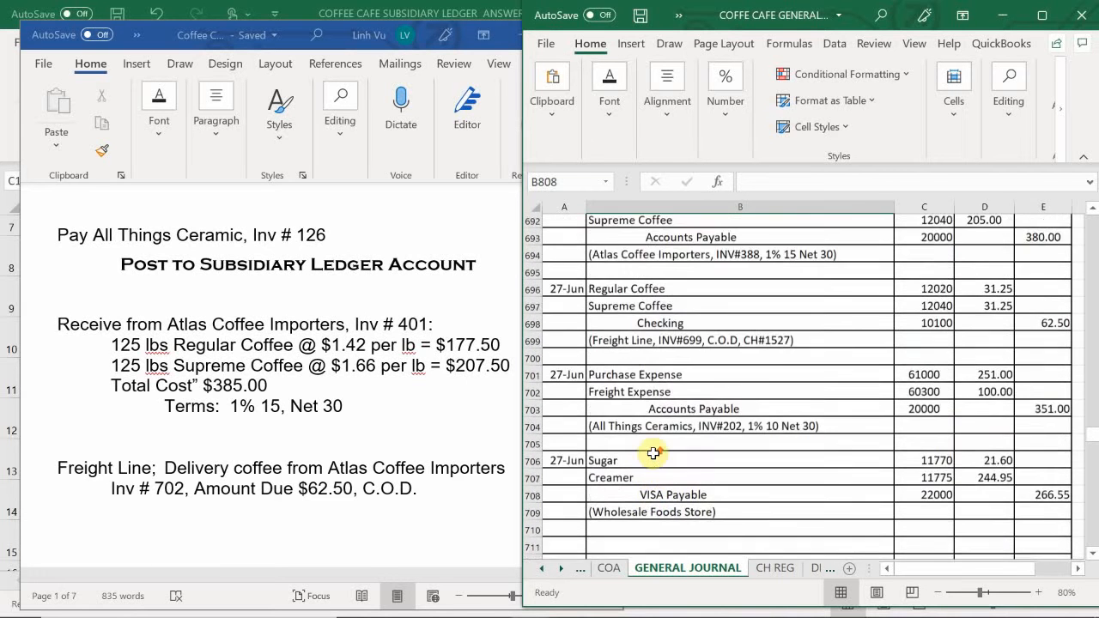
{"action": "scroll", "coordinate": [653, 453], "scroll_direction": "up", "scroll_amount": 2}
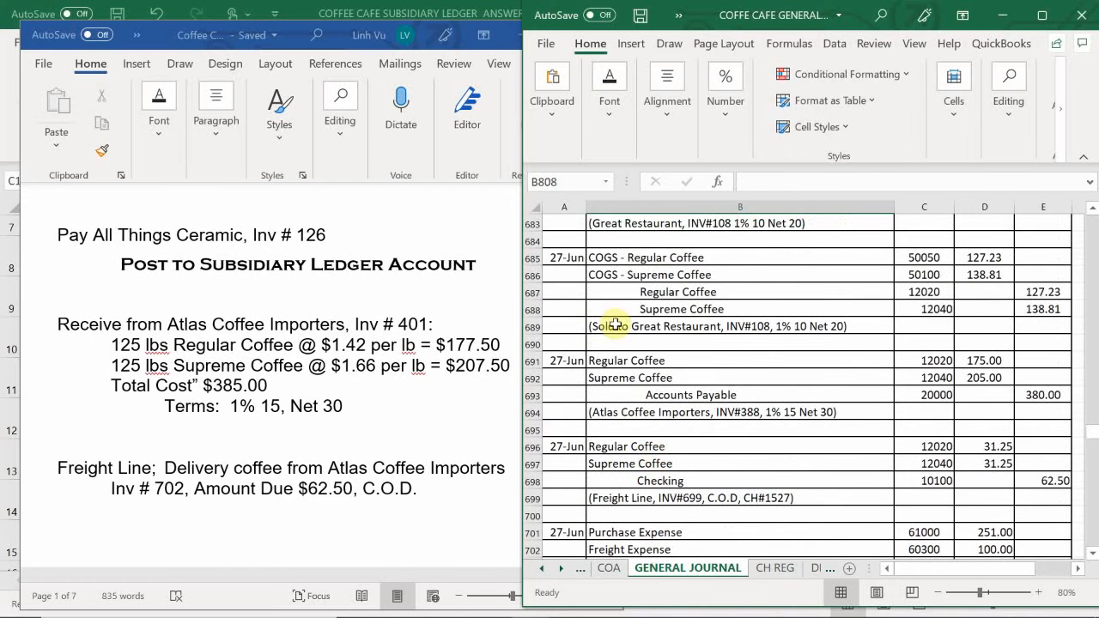
{"action": "left_click_drag", "start_coordinate": [622, 362], "coordinate": [923, 505]}
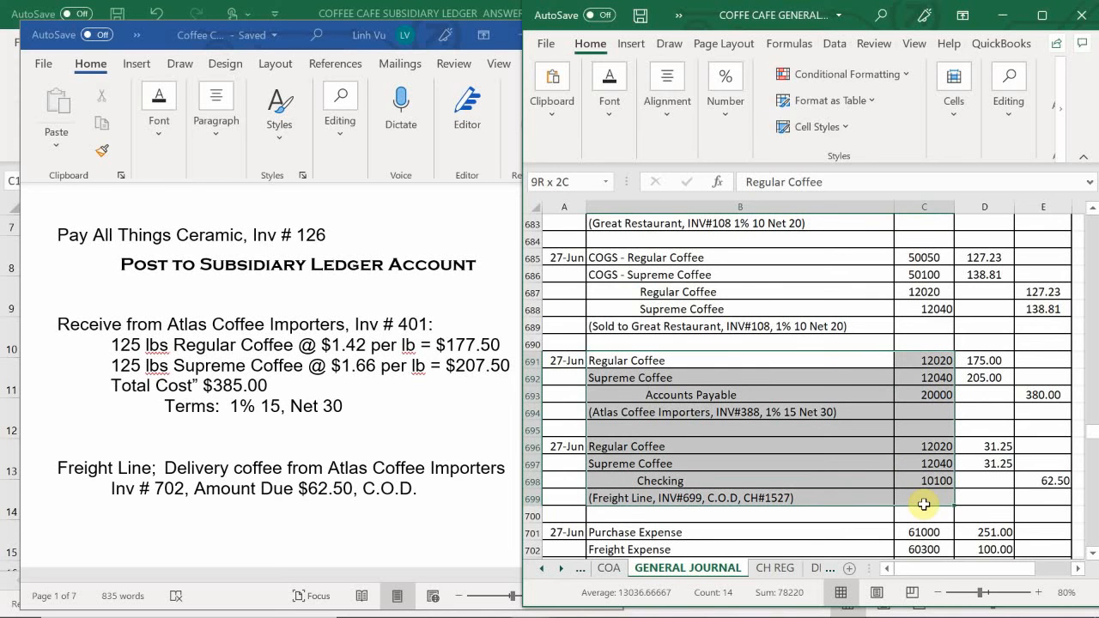
{"action": "left_click_drag", "start_coordinate": [923, 504], "coordinate": [924, 505]}
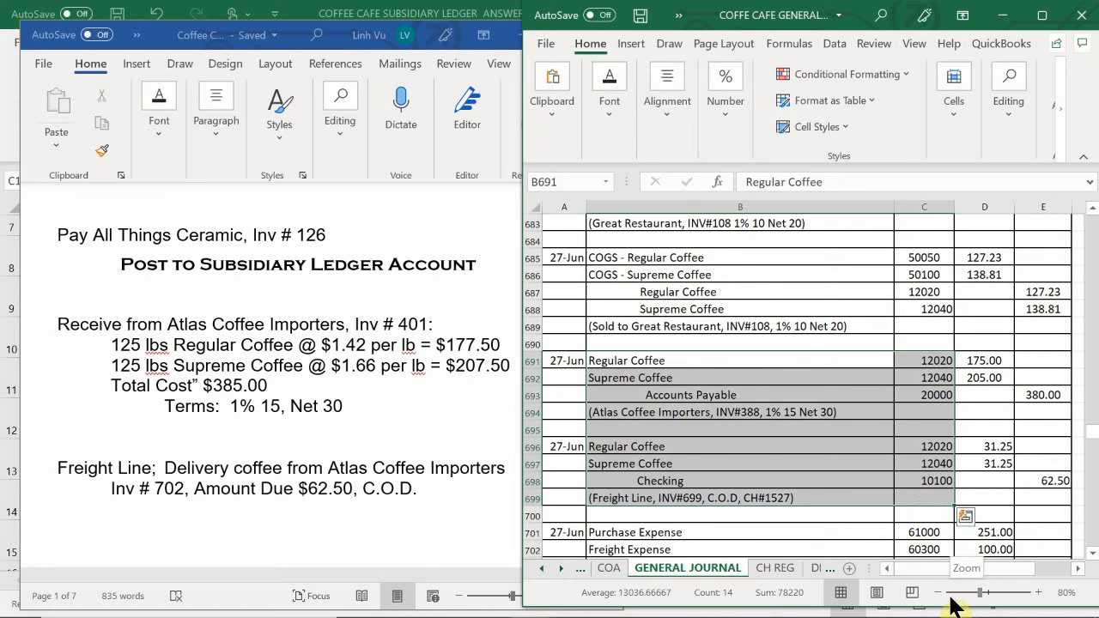
{"action": "key", "text": "ctrl+c"}
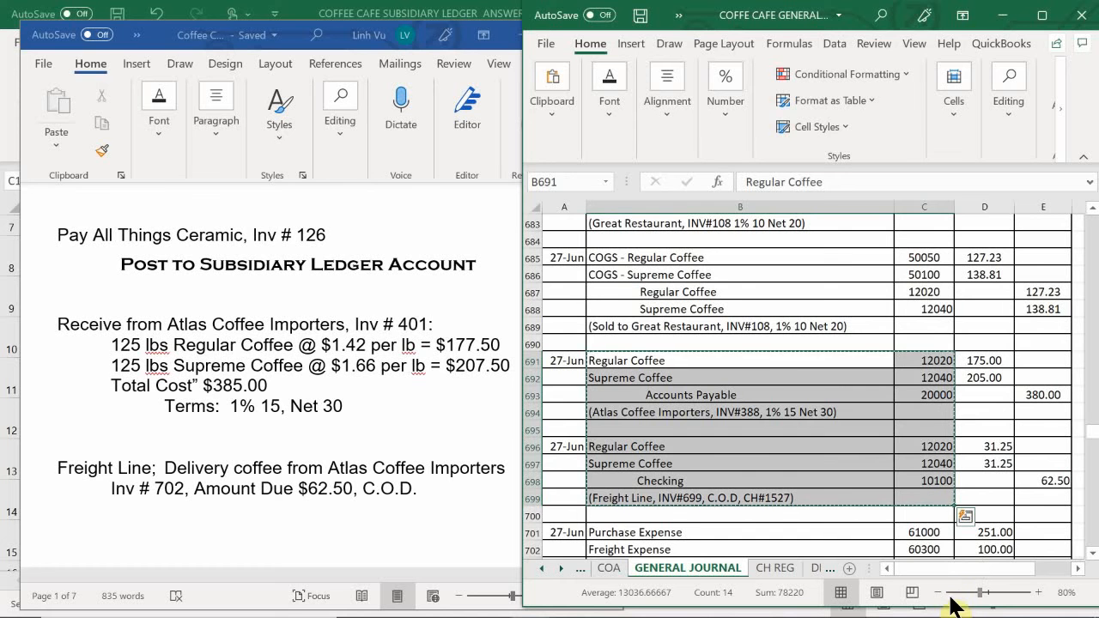
- Paste the copied descriptions and PR numbers at B805, beside the 29-Jun date on journal page 20
{"action": "scroll", "coordinate": [608, 407], "scroll_direction": "down", "scroll_amount": 20}
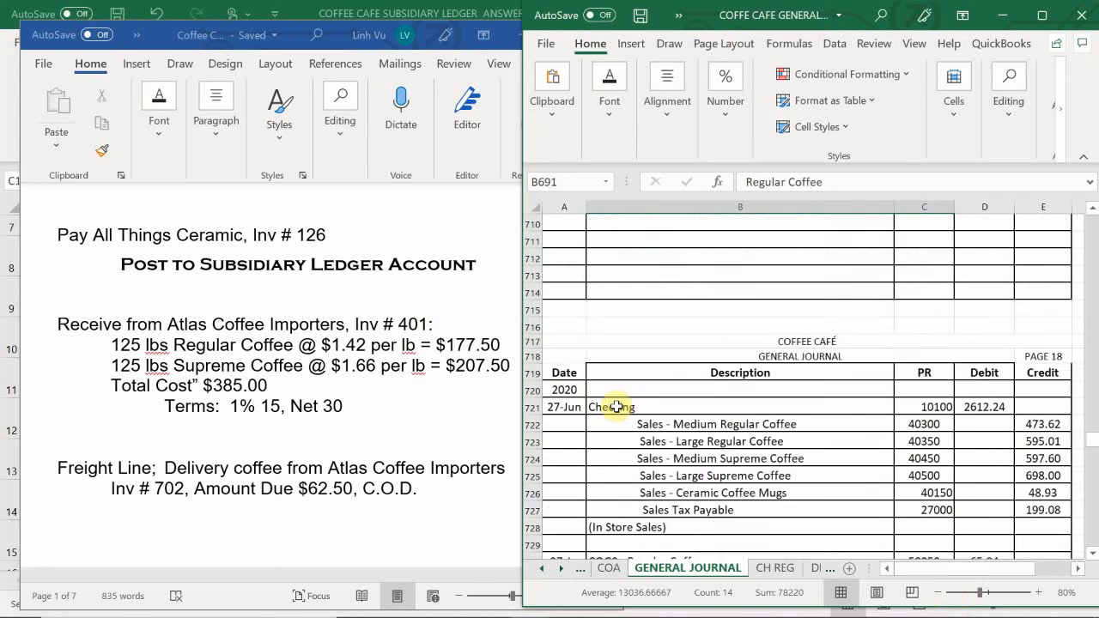
{"action": "scroll", "coordinate": [617, 407], "scroll_direction": "down", "scroll_amount": 15}
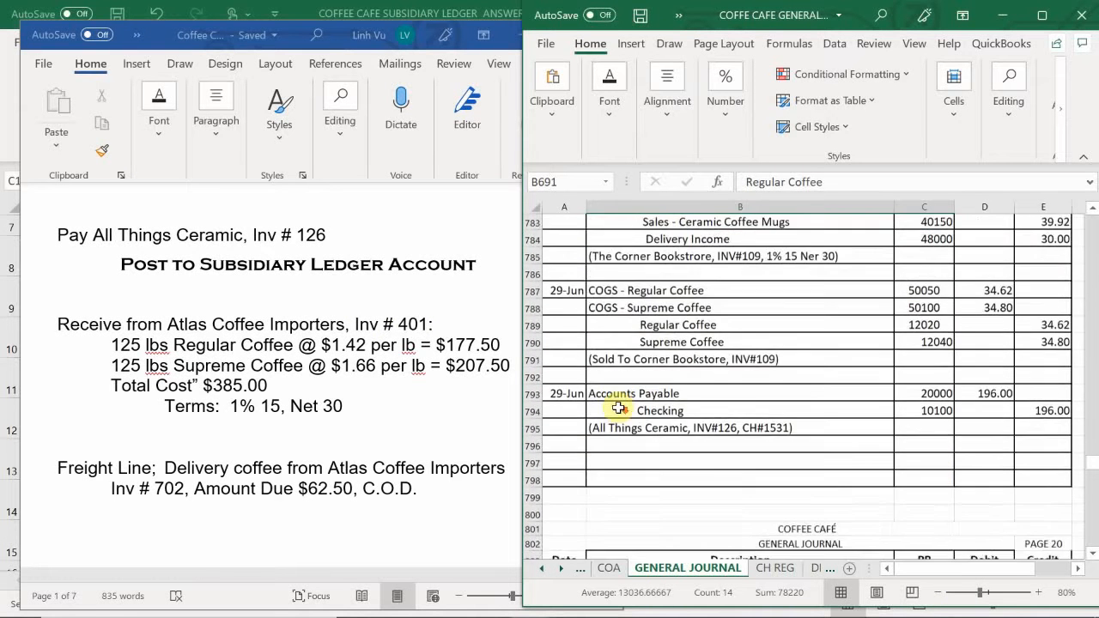
{"action": "scroll", "coordinate": [618, 407], "scroll_direction": "up", "scroll_amount": 2}
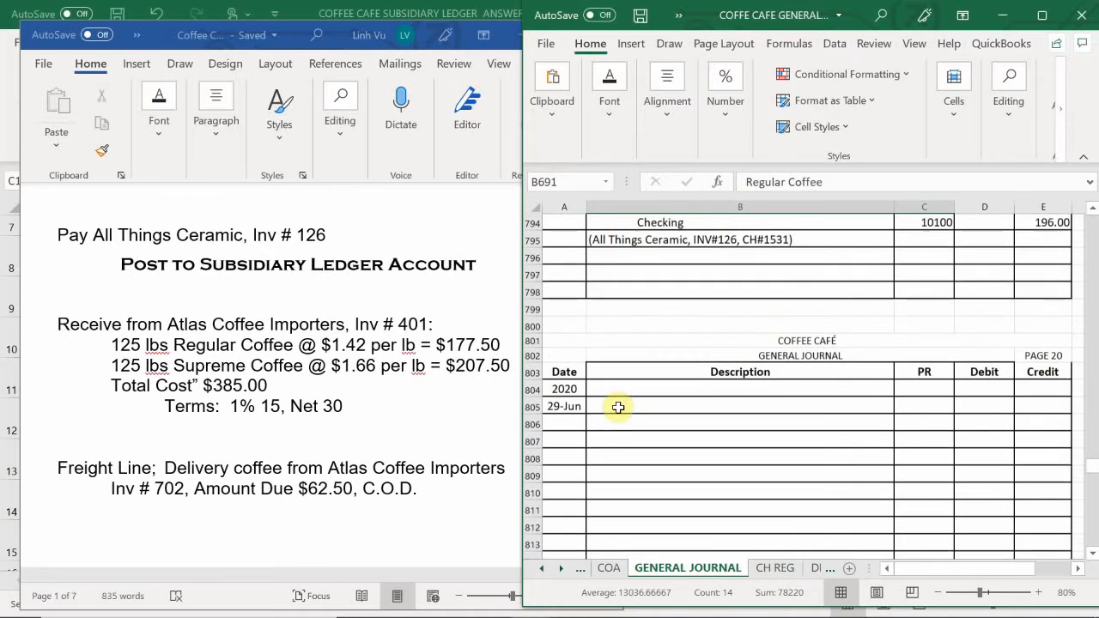
{"action": "left_click", "coordinate": [615, 412]}
{"action": "key", "text": "ctrl+v"}
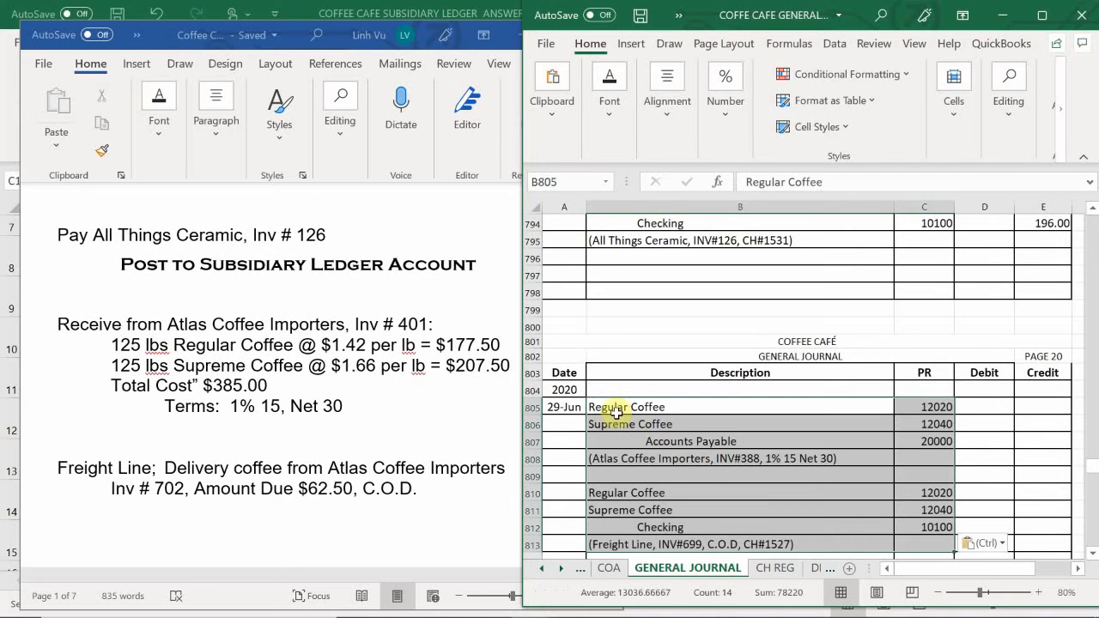
{"action": "left_click", "coordinate": [662, 464]}
- Enter the invoice 401 debits: 177.50 for Regular Coffee in D805 and 207.50 for Supreme Coffee in D806
{"action": "left_click", "coordinate": [973, 403]}
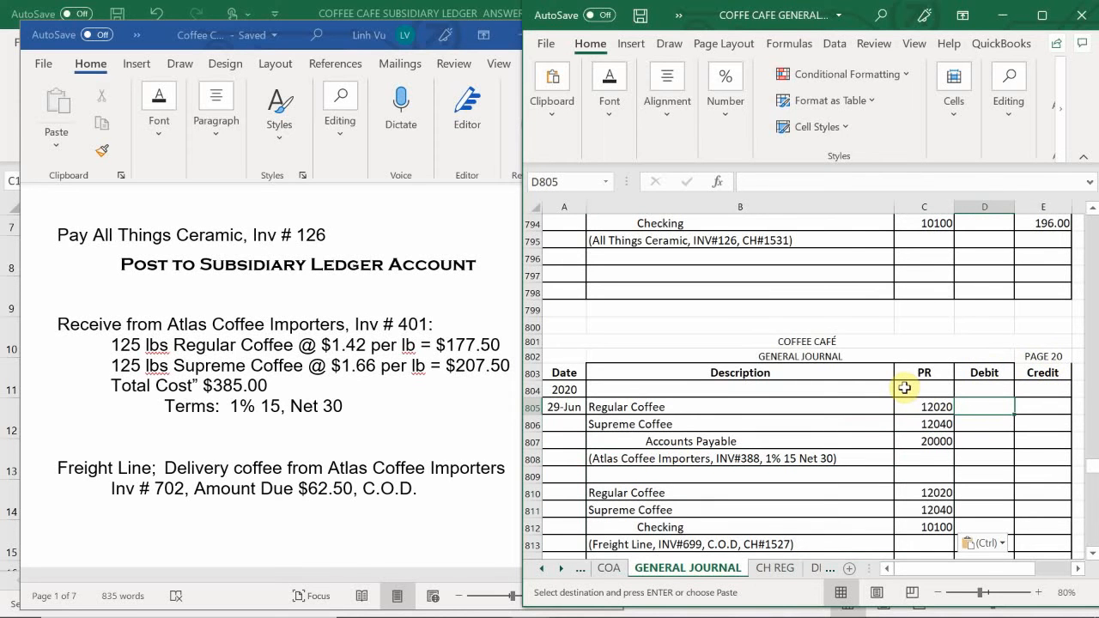
{"action": "type", "text": "177.50"}
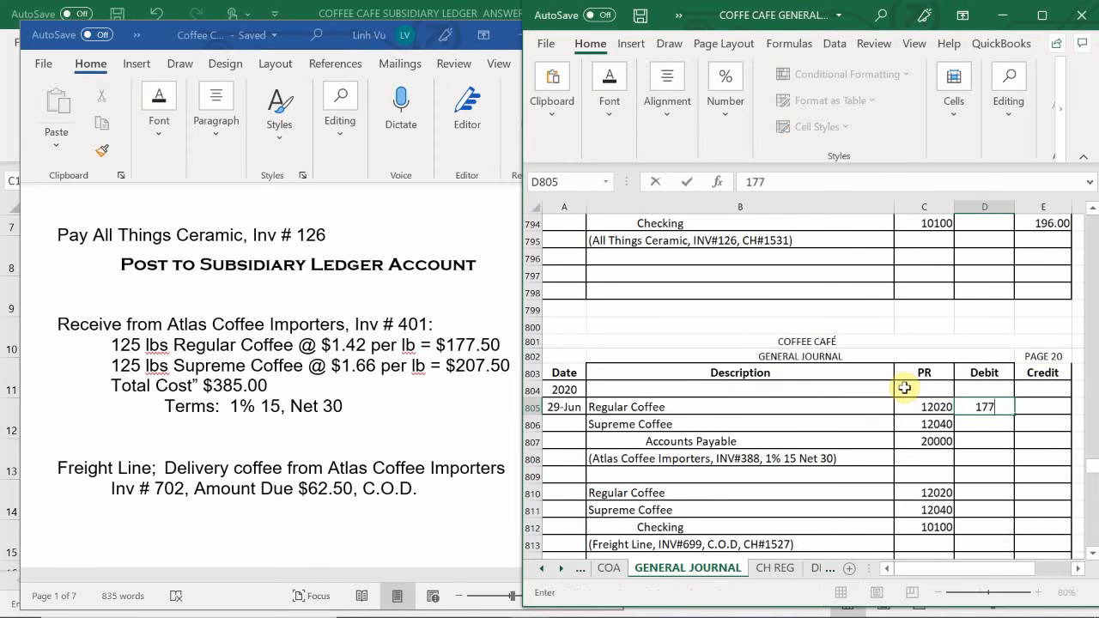
{"action": "key", "text": "Return"}
{"action": "type", "text": "207.50"}
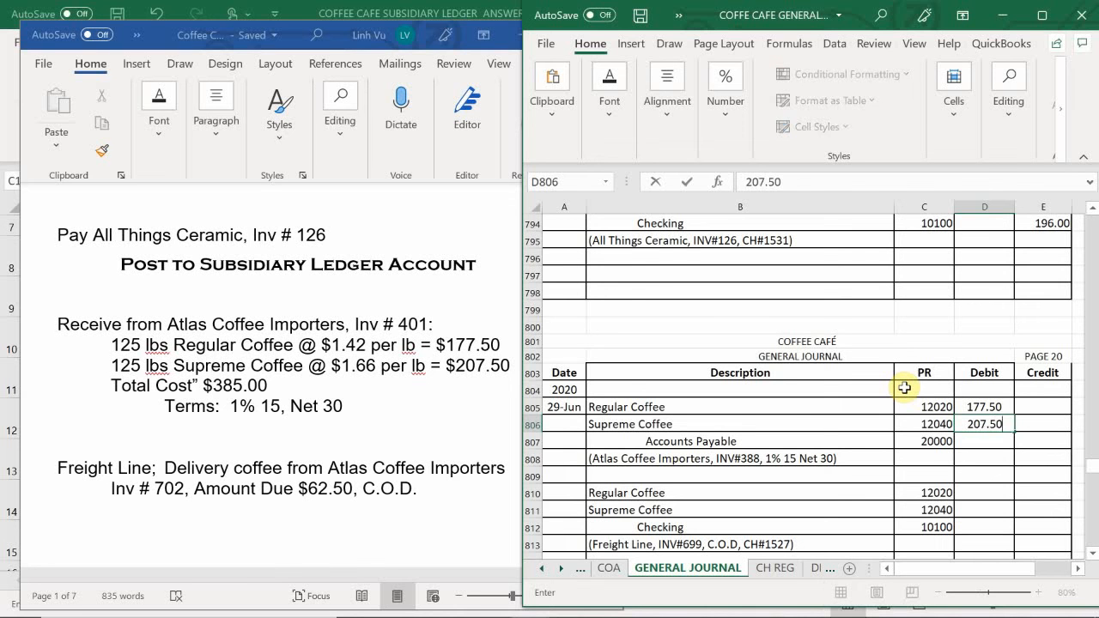
{"action": "key", "text": "Return"}
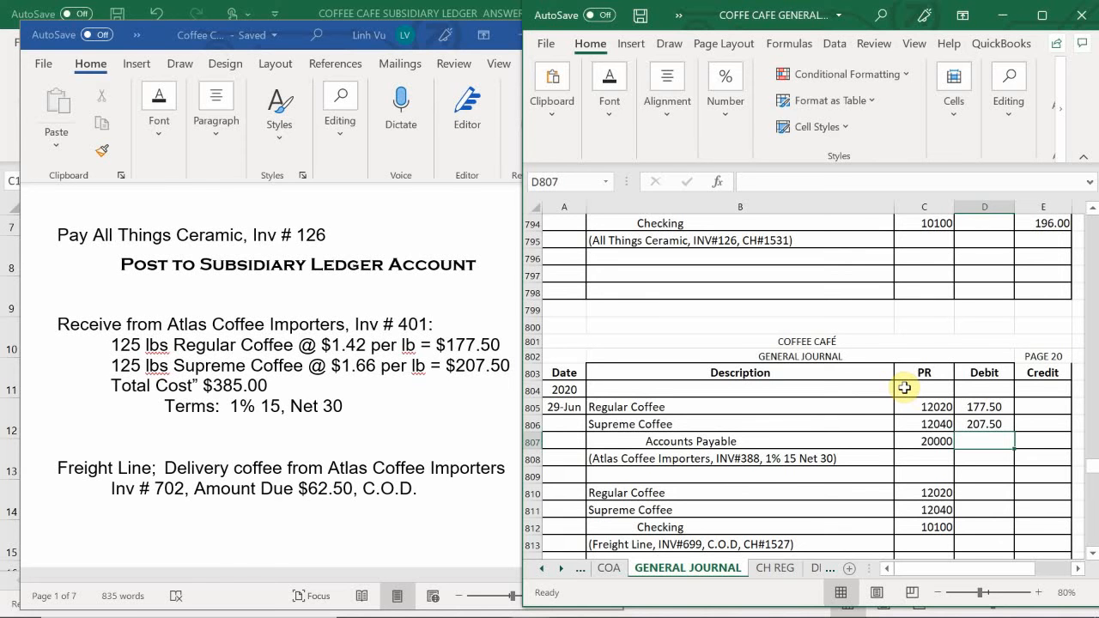
- Calculate the Accounts Payable credit in E807 with a formula adding the two coffee debits, D805+D806
{"action": "key", "text": "Tab"}
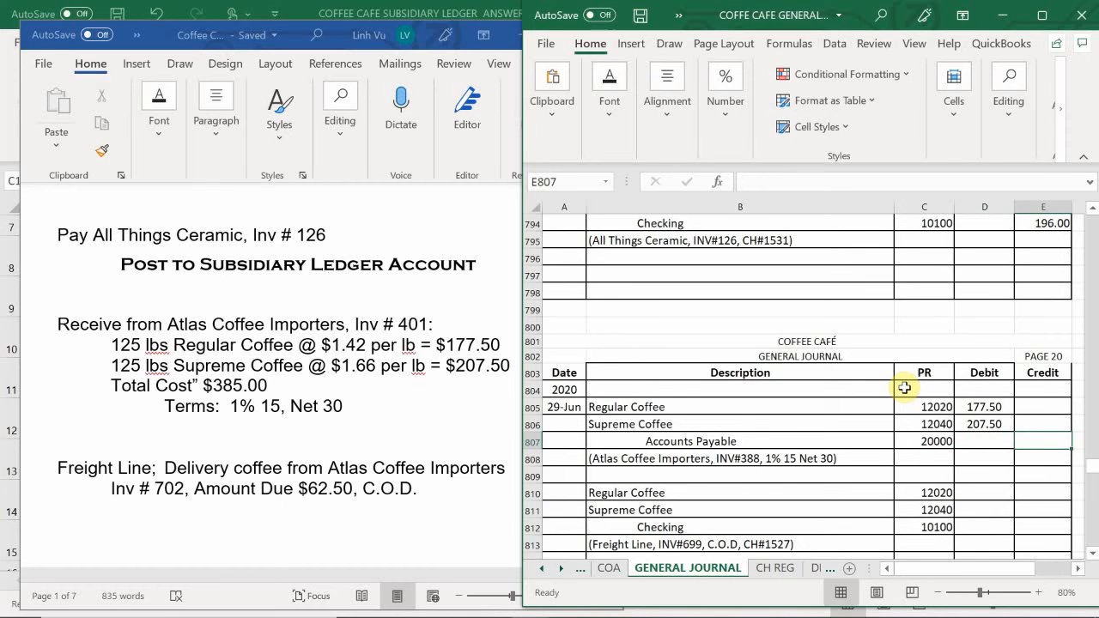
{"action": "type", "text": "="}
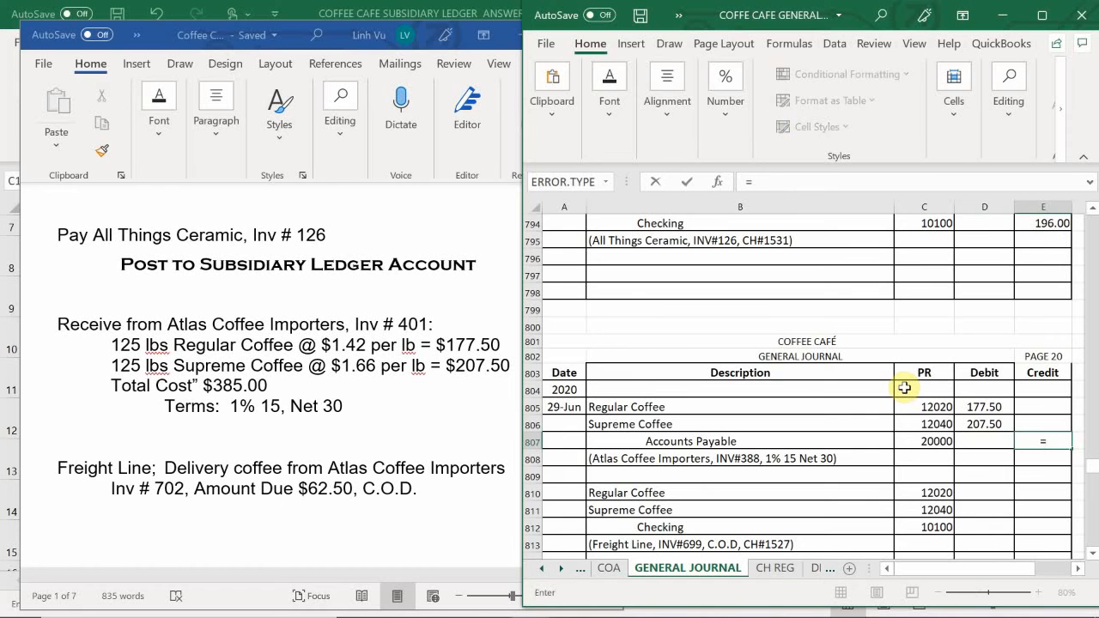
{"action": "key", "text": "Left"}
{"action": "key", "text": "Up"}
{"action": "key", "text": "Up"}
{"action": "type", "text": "+"}
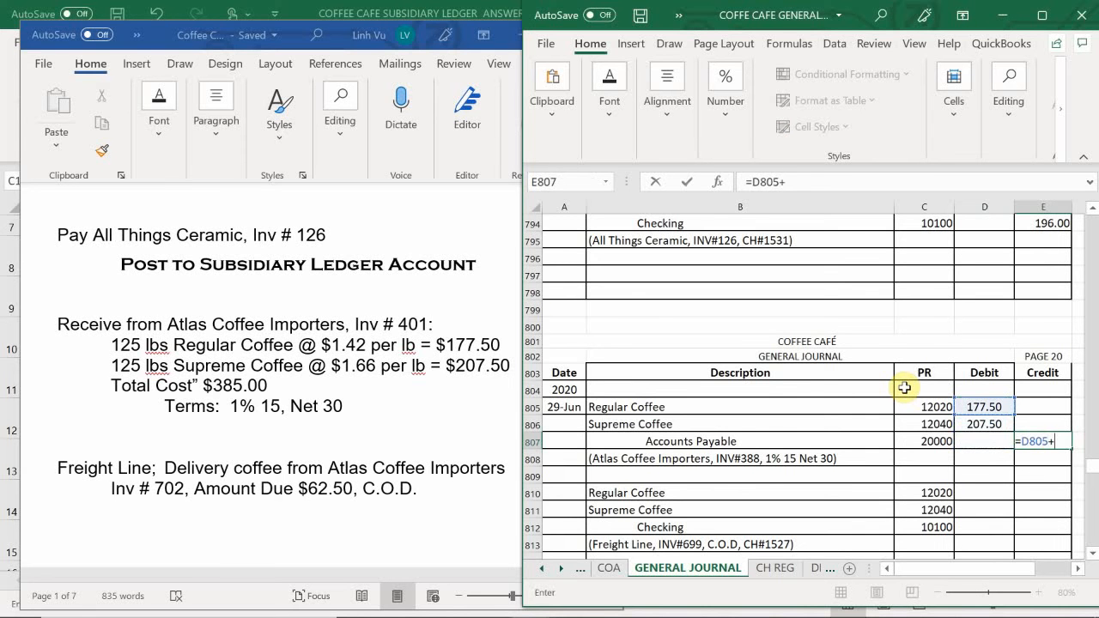
{"action": "key", "text": "Left"}
{"action": "key", "text": "Up"}
{"action": "key", "text": "Return"}
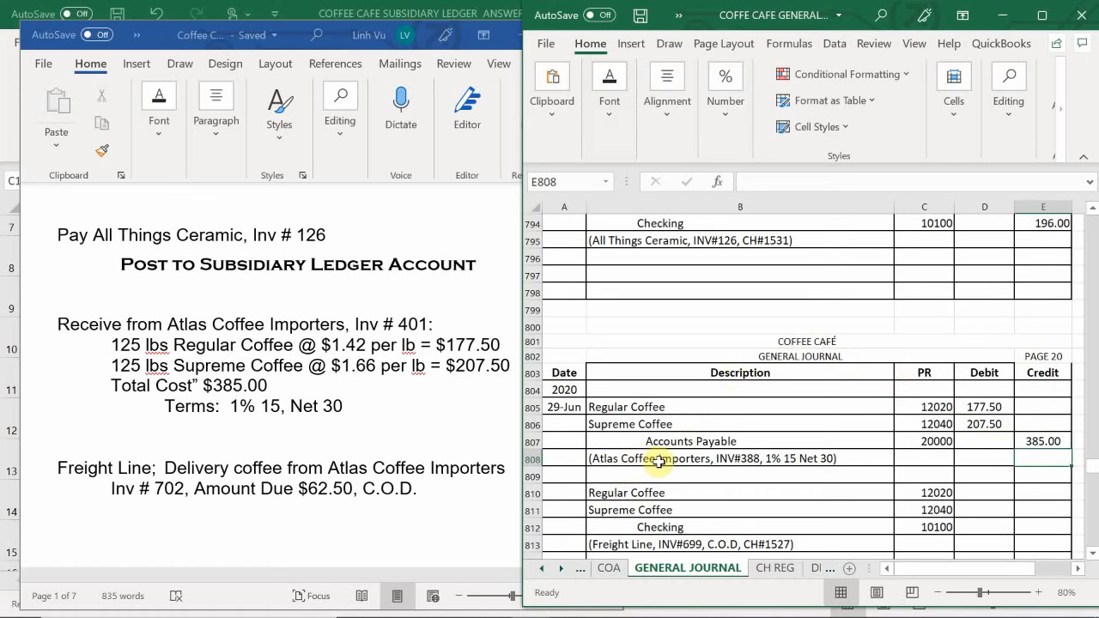
- Change the invoice number in the Atlas Coffee Importers explanation in B808 to INV#401
{"action": "double_click", "coordinate": [740, 462]}
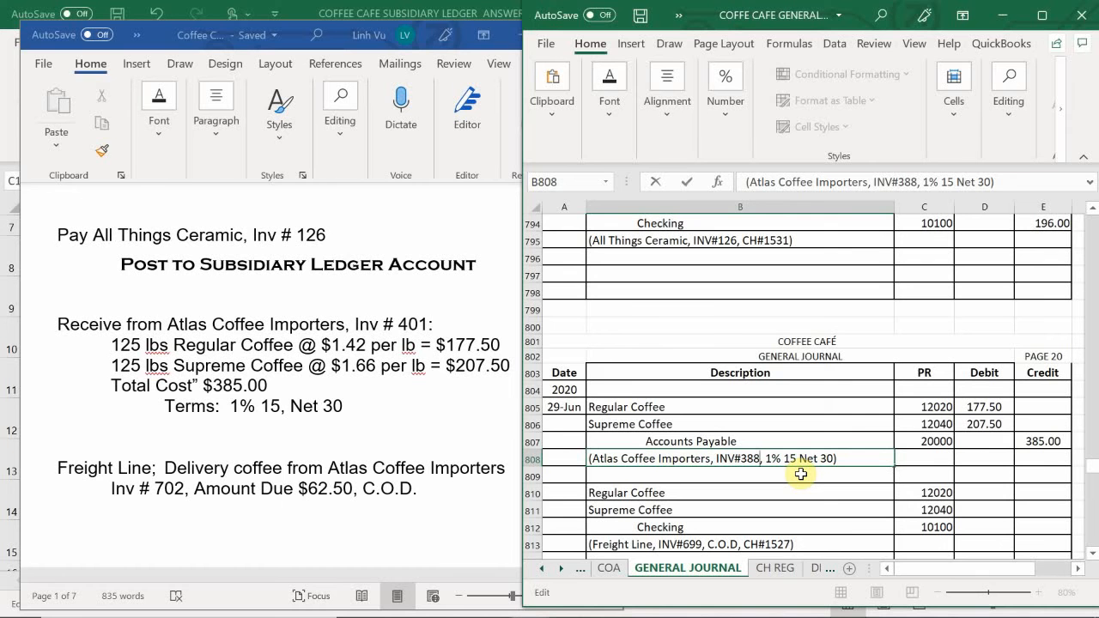
{"action": "key", "text": "BackSpace"}
{"action": "key", "text": "BackSpace"}
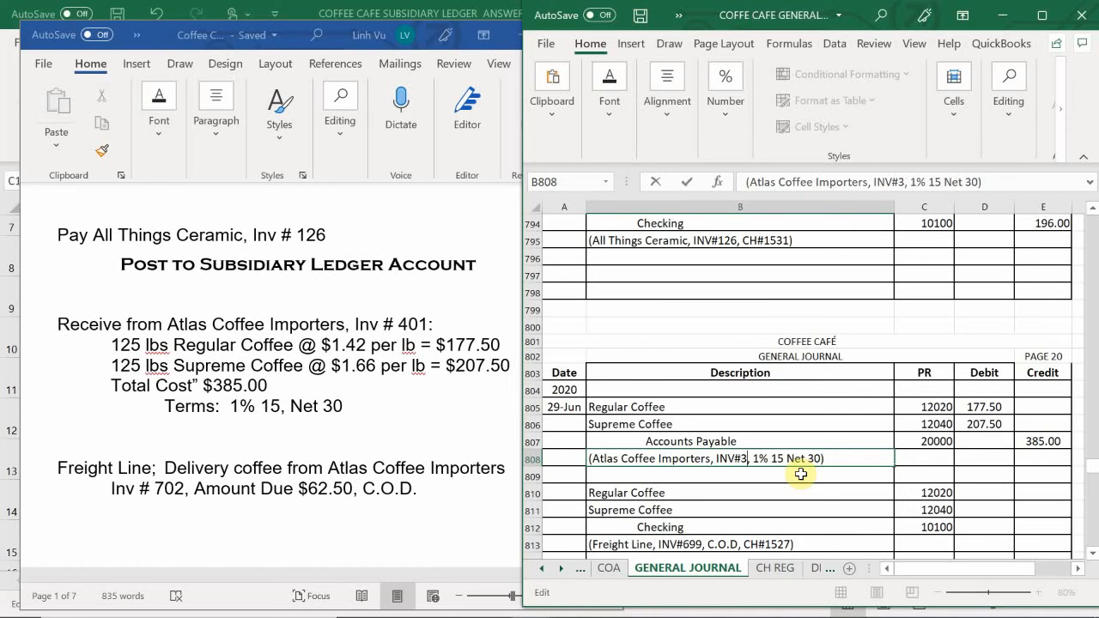
{"action": "key", "text": "BackSpace"}
{"action": "type", "text": "401"}
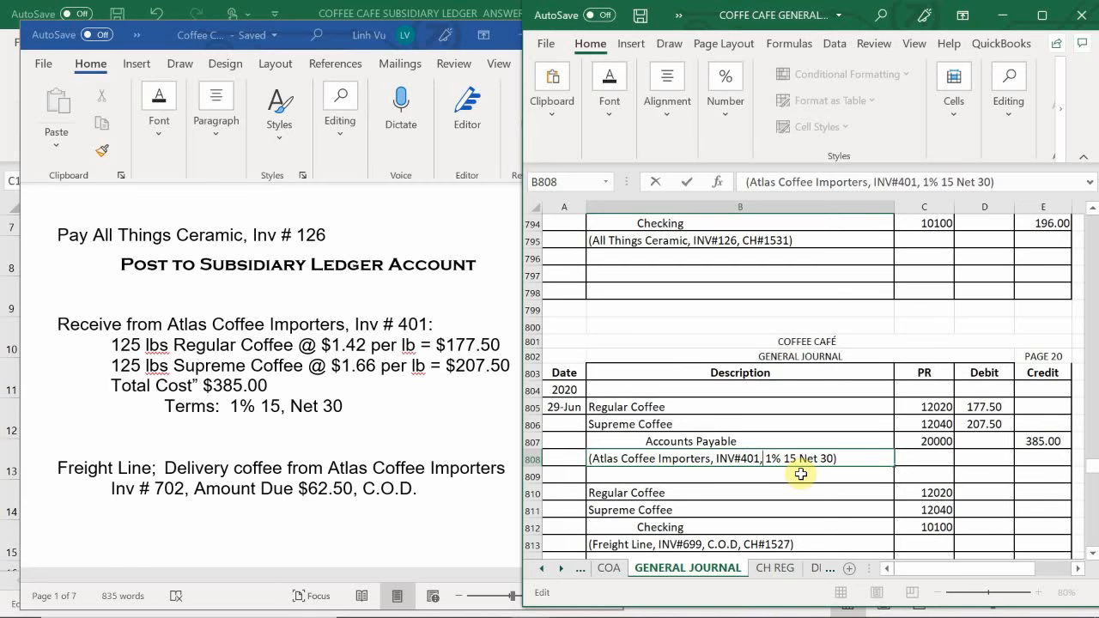
{"action": "key", "text": "Return"}
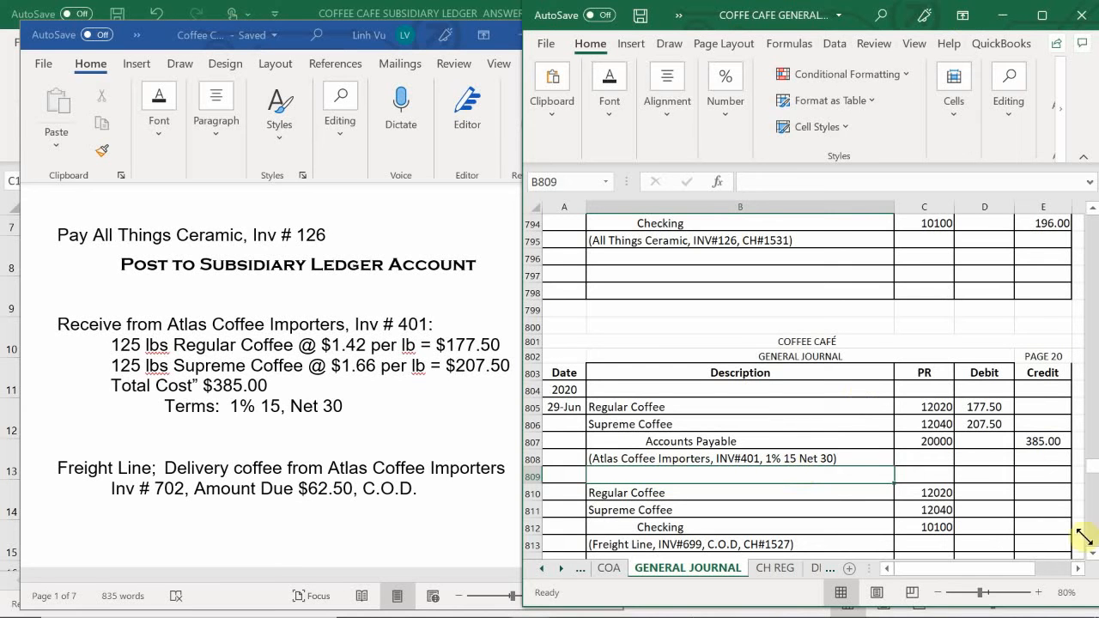
- Enter the Freight Line delivery debits: 31.25 for Regular Coffee in D810 and 31.25 for Supreme Coffee in D811
{"action": "scroll", "coordinate": [862, 419], "scroll_direction": "down", "scroll_amount": 1}
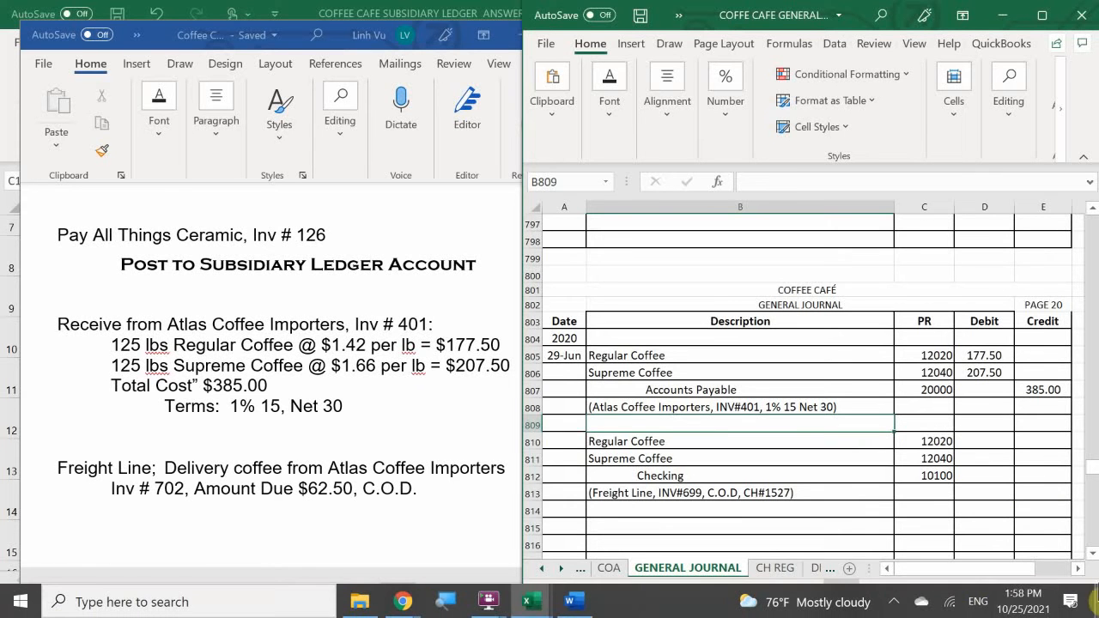
{"action": "left_click", "coordinate": [970, 443]}
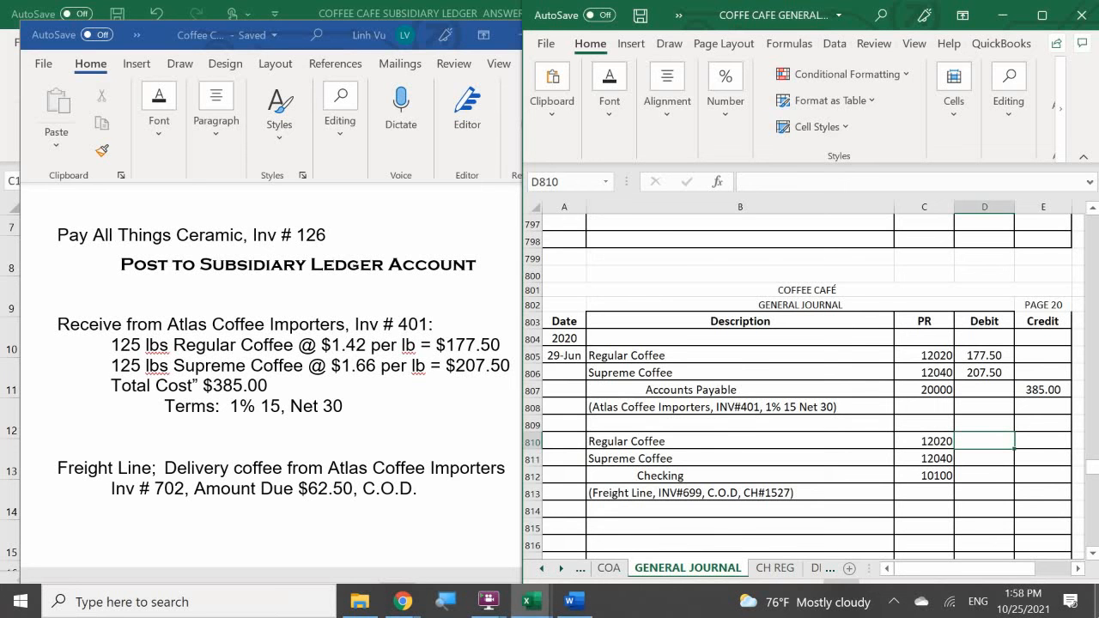
{"action": "type", "text": "31.245"}
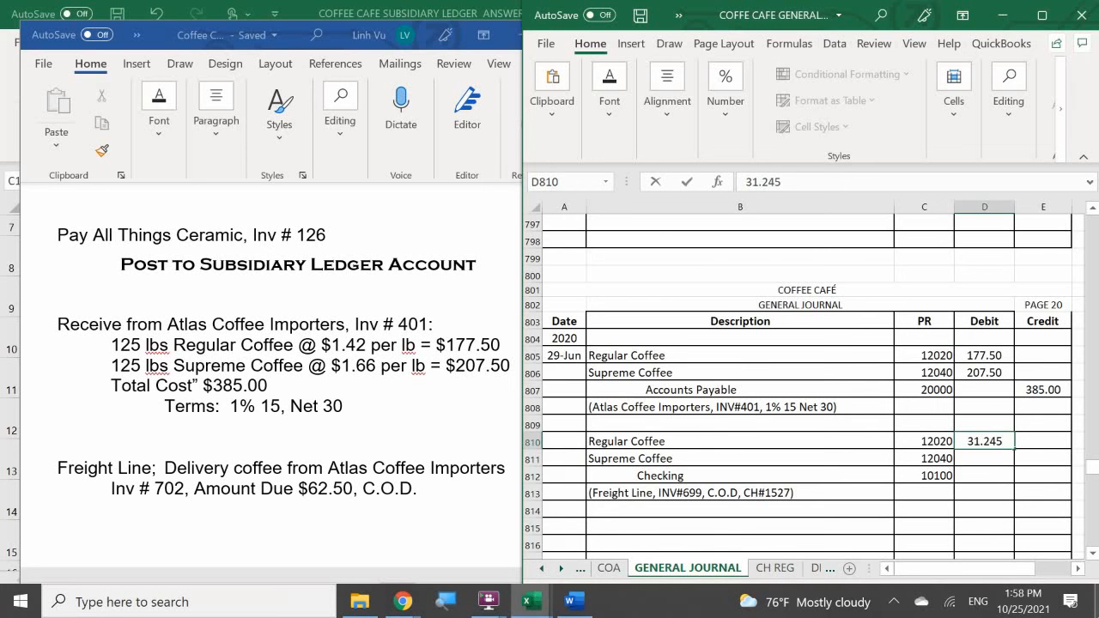
{"action": "key", "text": "BackSpace"}
{"action": "key", "text": "BackSpace"}
{"action": "key", "text": "BackSpace"}
{"action": "key", "text": "BackSpace"}
{"action": "key", "text": "BackSpace"}
{"action": "key", "text": "BackSpace"}
{"action": "type", "text": "31.25"}
{"action": "key", "text": "Return"}
{"action": "type", "text": "31.25"}
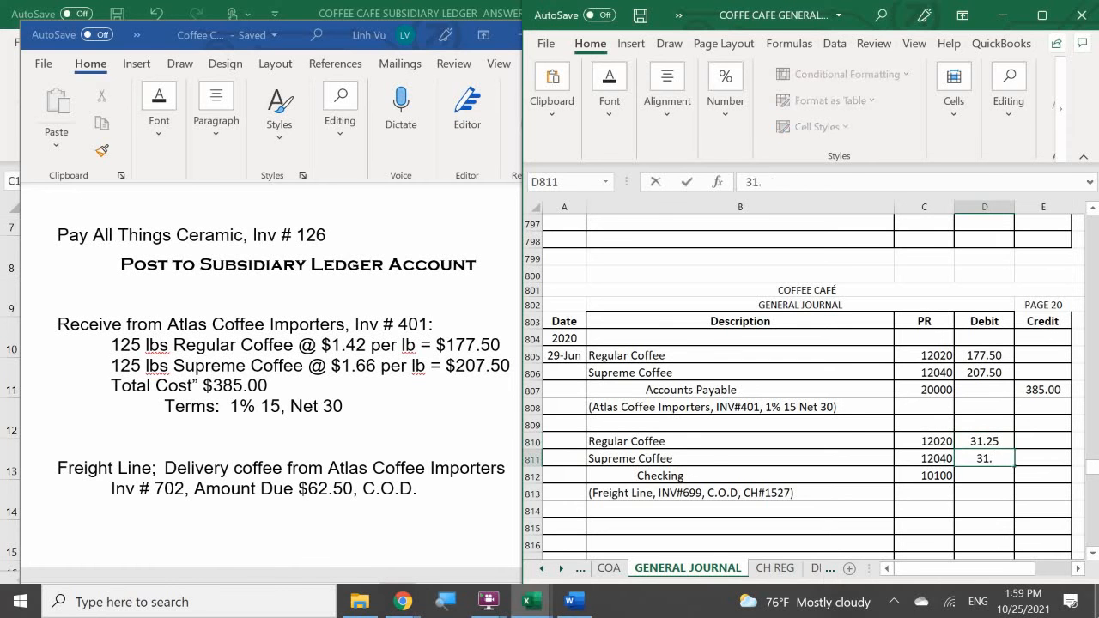
{"action": "key", "text": "Return"}
- Calculate the Checking credit in E812 with a formula adding the two freight debits, D810+D811
{"action": "key", "text": "Right"}
{"action": "type", "text": "="}
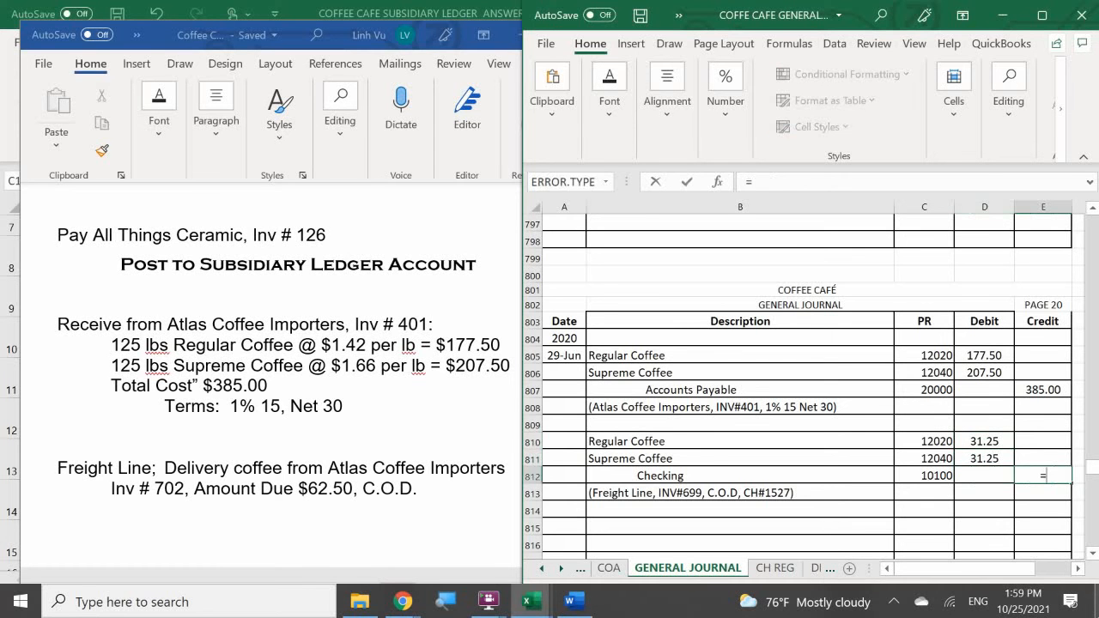
{"action": "key", "text": "Left"}
{"action": "key", "text": "Up"}
{"action": "key", "text": "Up"}
{"action": "type", "text": "+"}
{"action": "key", "text": "Left"}
{"action": "key", "text": "Up"}
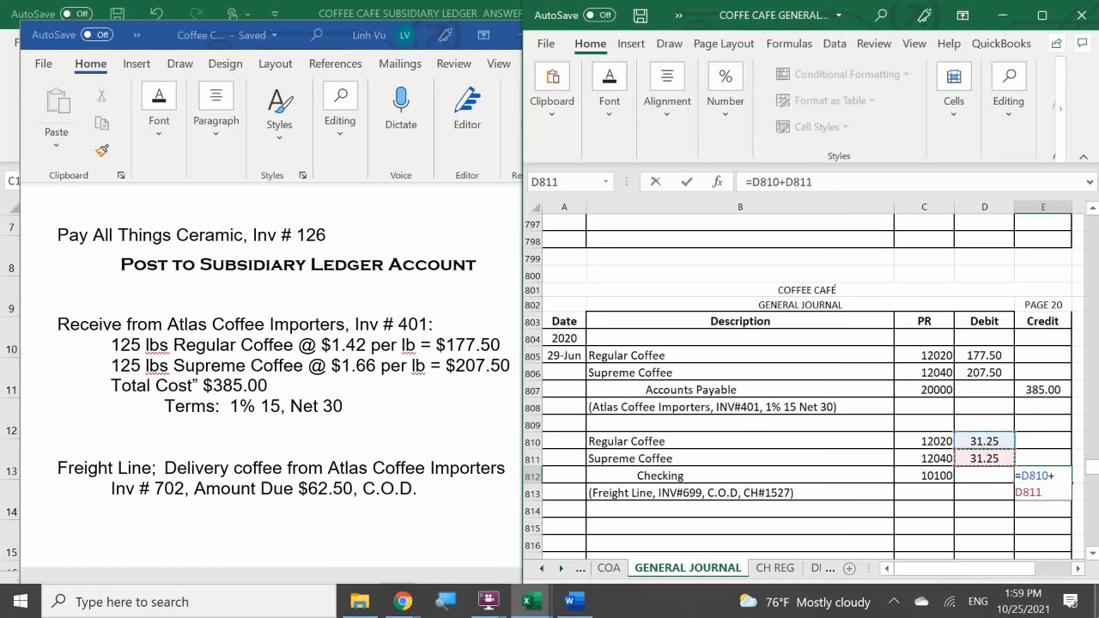
{"action": "key", "text": "Return"}
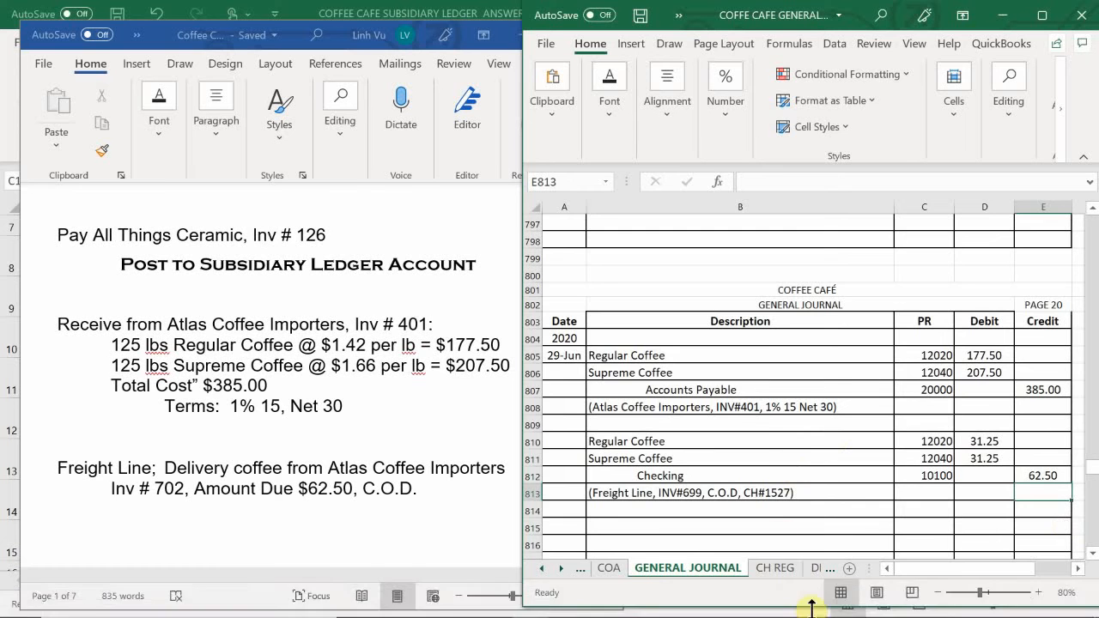
- Enter the date 6/29 for check 1532 in A35 of the check register sheet
{"action": "left_click", "coordinate": [775, 567]}
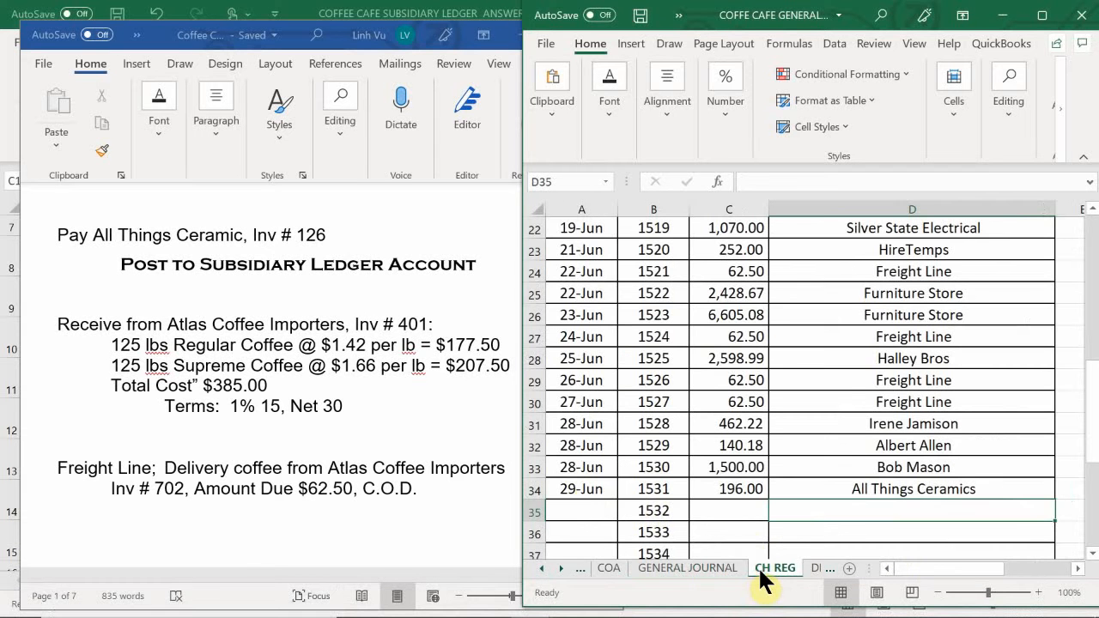
{"action": "left_click", "coordinate": [583, 511]}
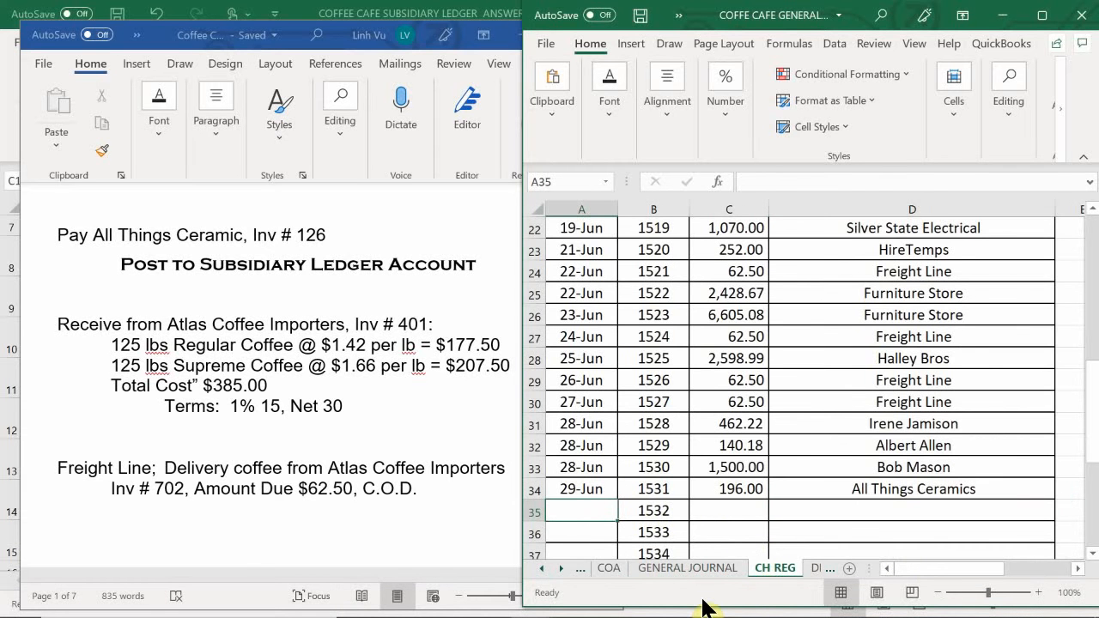
{"action": "type", "text": "6/30"}
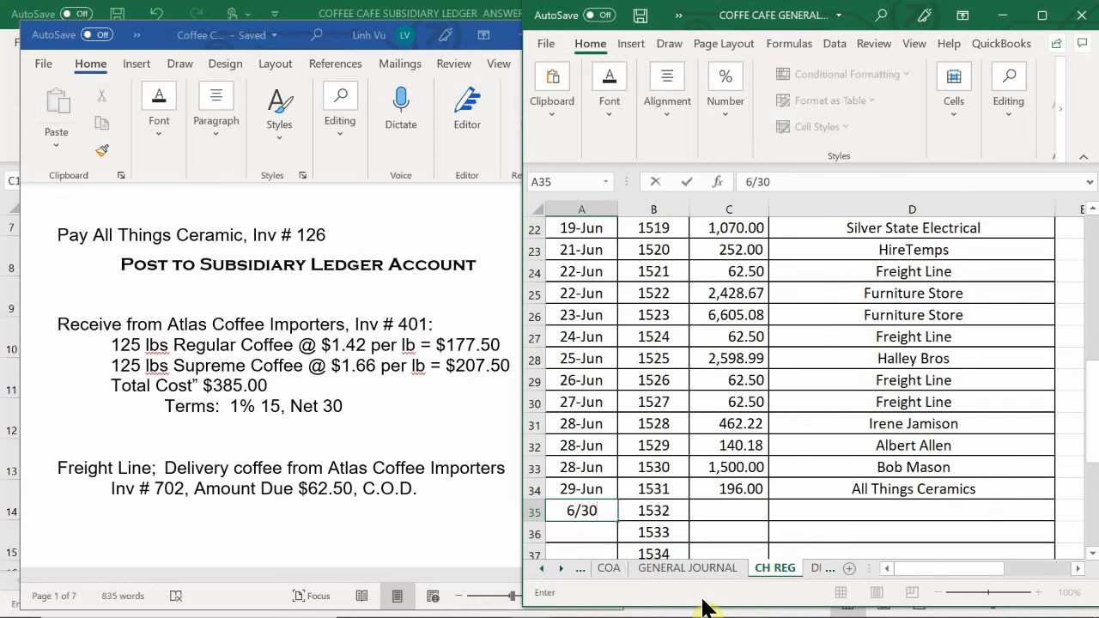
{"action": "key", "text": "Return"}
{"action": "key", "text": "Up"}
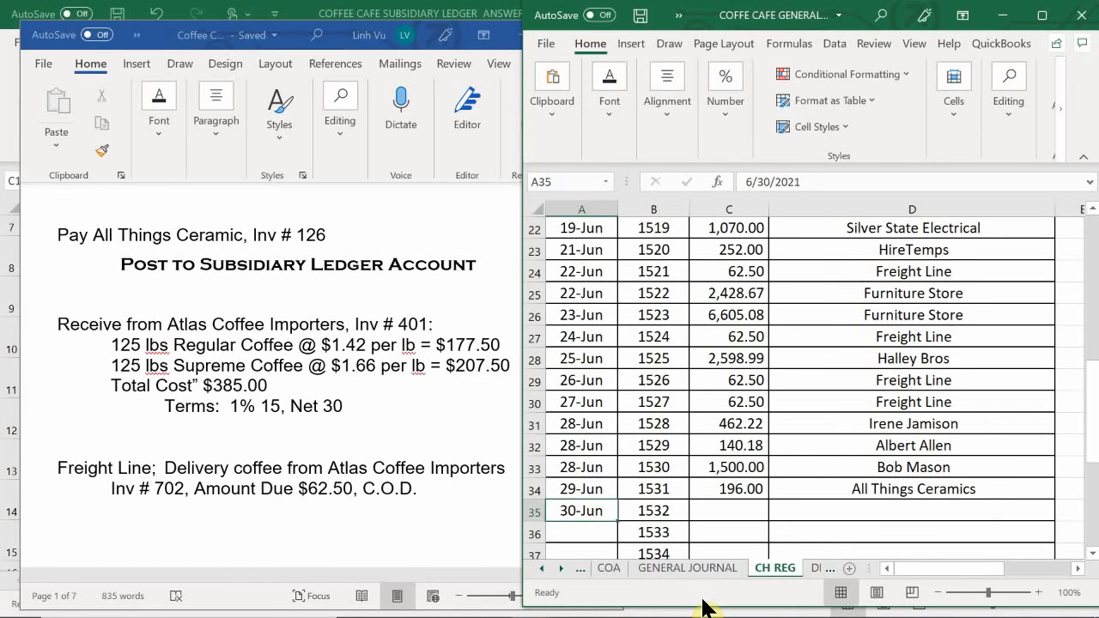
{"action": "type", "text": "6/29"}
{"action": "key", "text": "Return"}
- Enter 62.50 as the amount of check 1532 in C35
{"action": "key", "text": "Right"}
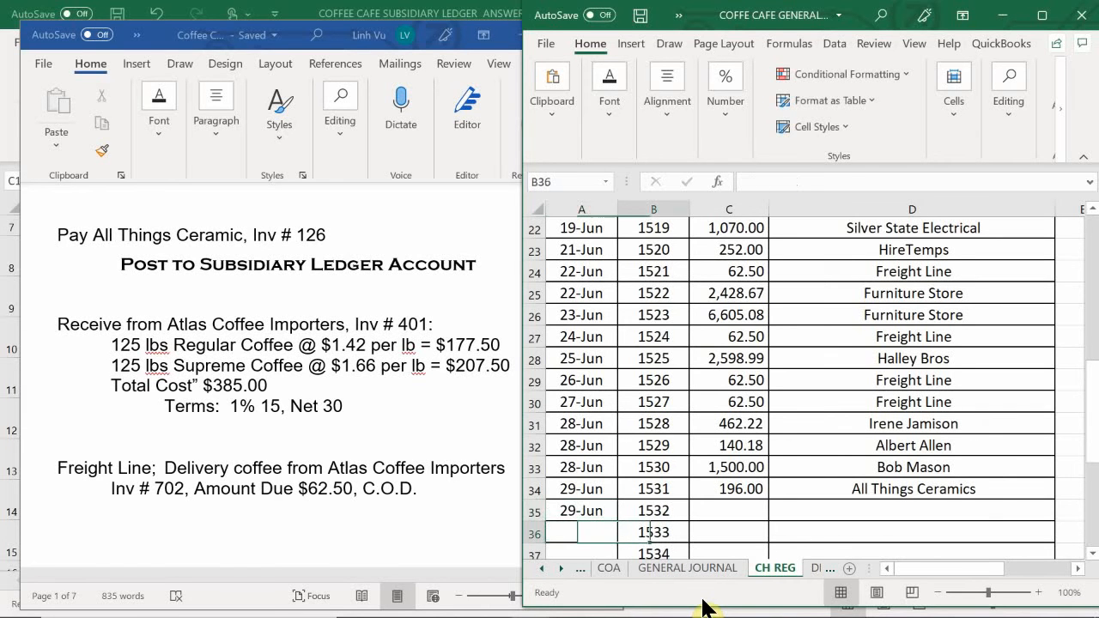
{"action": "key", "text": "Up"}
{"action": "key", "text": "Right"}
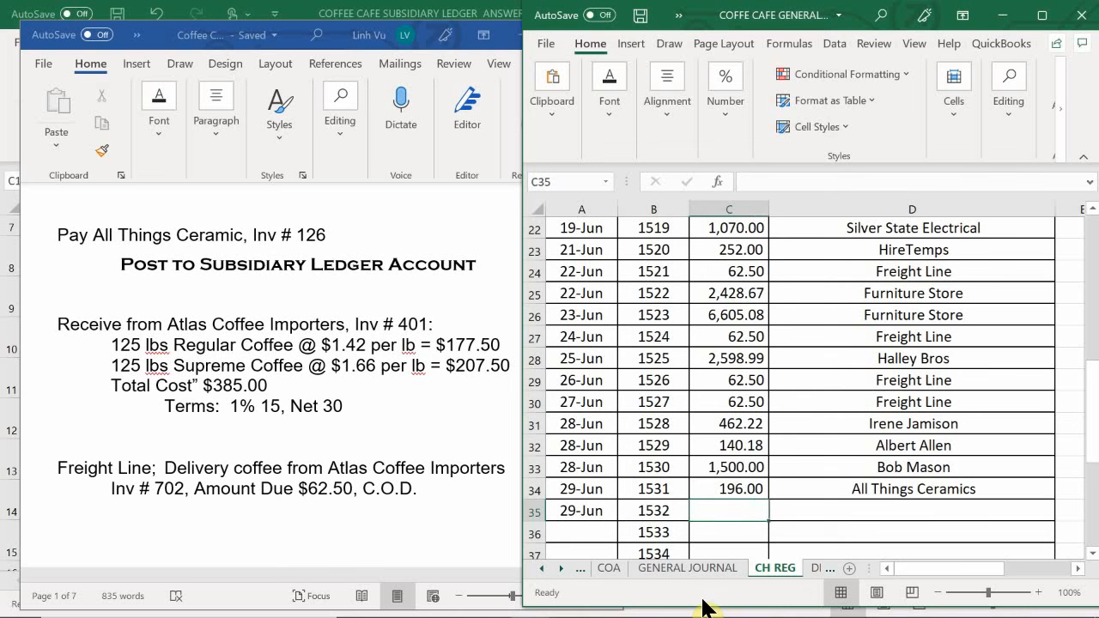
{"action": "type", "text": "62.50"}
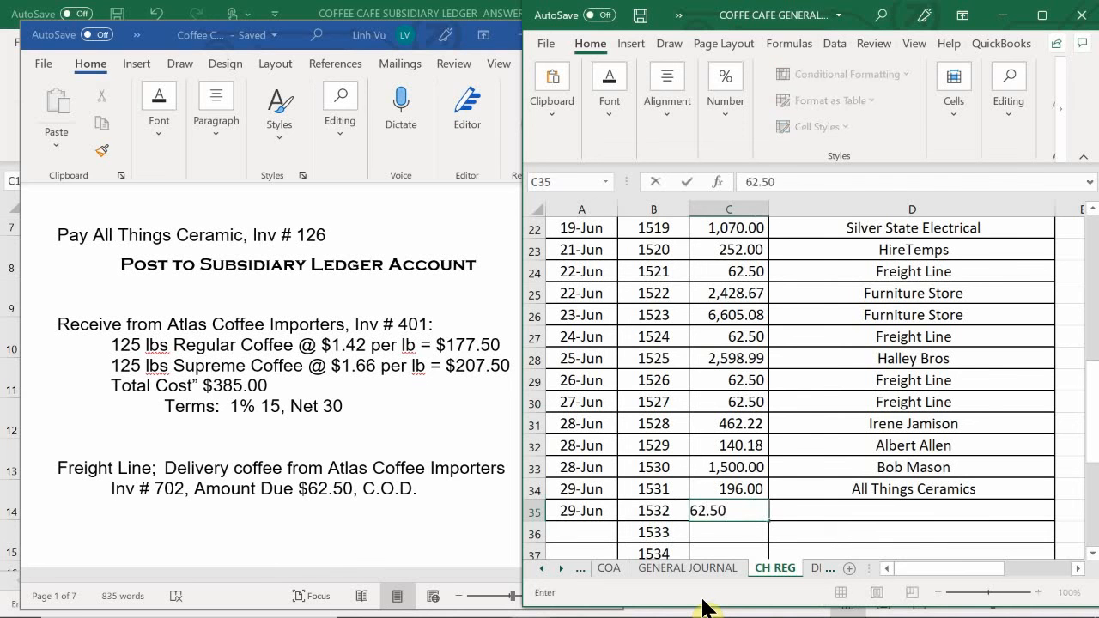
{"action": "key", "text": "Return"}
- Fill in Freight Line as the payee in D35 with a formula referencing D30
{"action": "key", "text": "Right"}
{"action": "key", "text": "Up"}
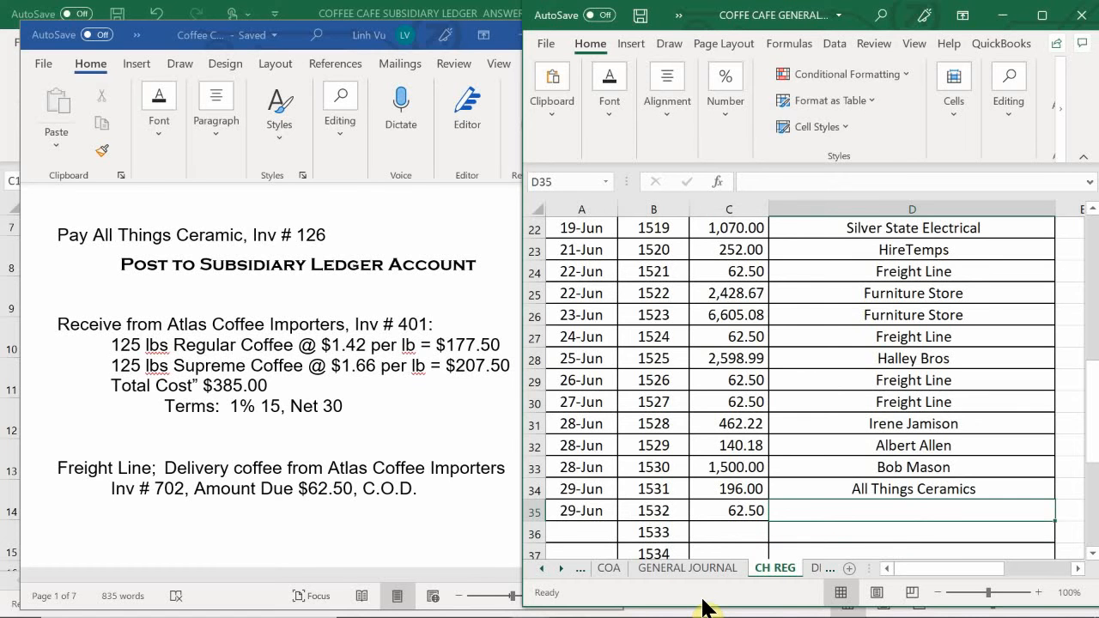
{"action": "type", "text": "="}
{"action": "key", "text": "Up"}
{"action": "key", "text": "Up"}
{"action": "key", "text": "Up"}
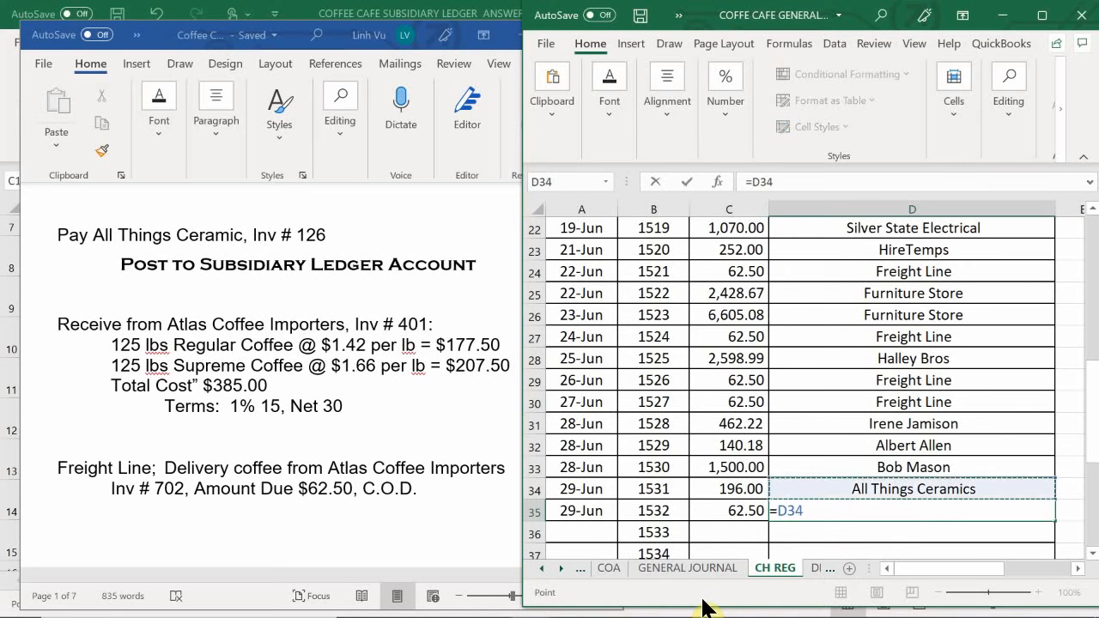
{"action": "key", "text": "Up"}
{"action": "key", "text": "Up"}
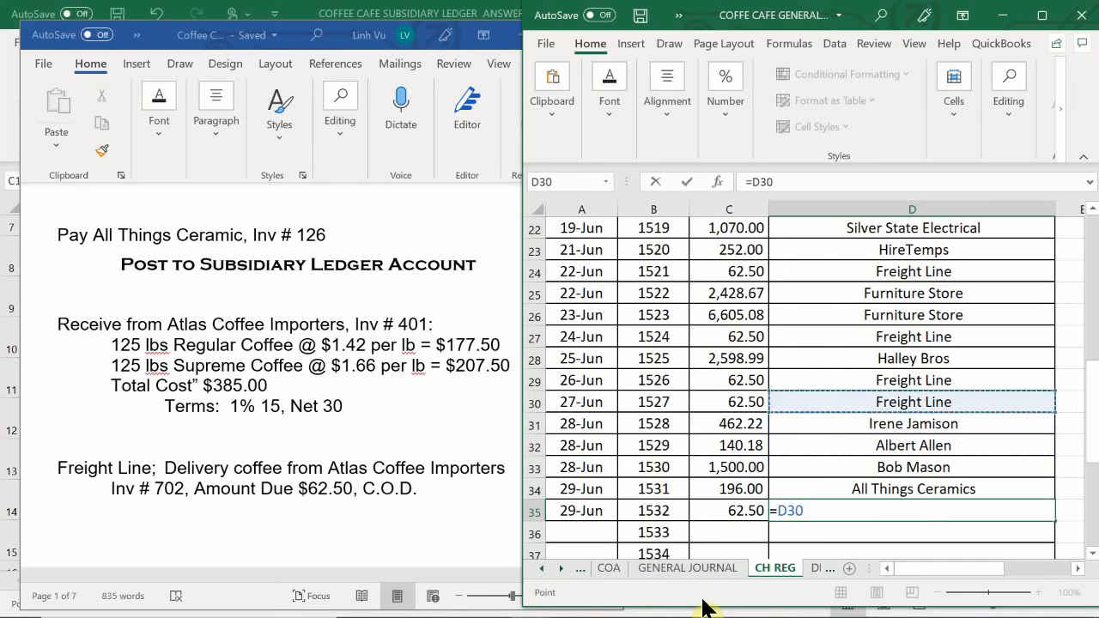
{"action": "key", "text": "Return"}
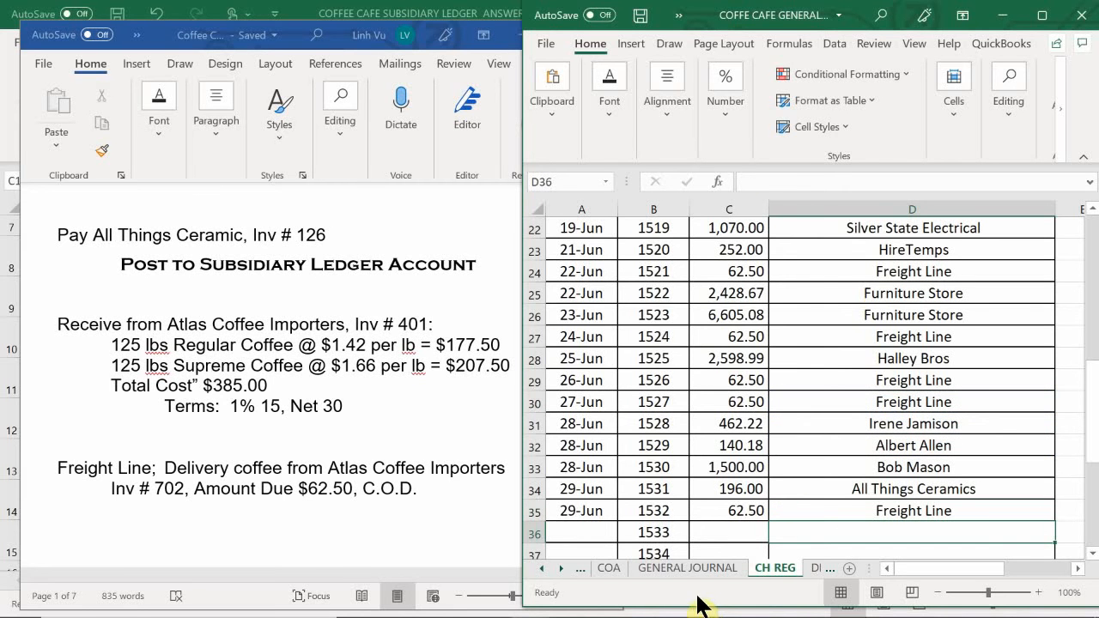
- Change the Freight Line explanation in B813 of the general journal to INV#702 and CH#1532
{"action": "left_click", "coordinate": [671, 569]}
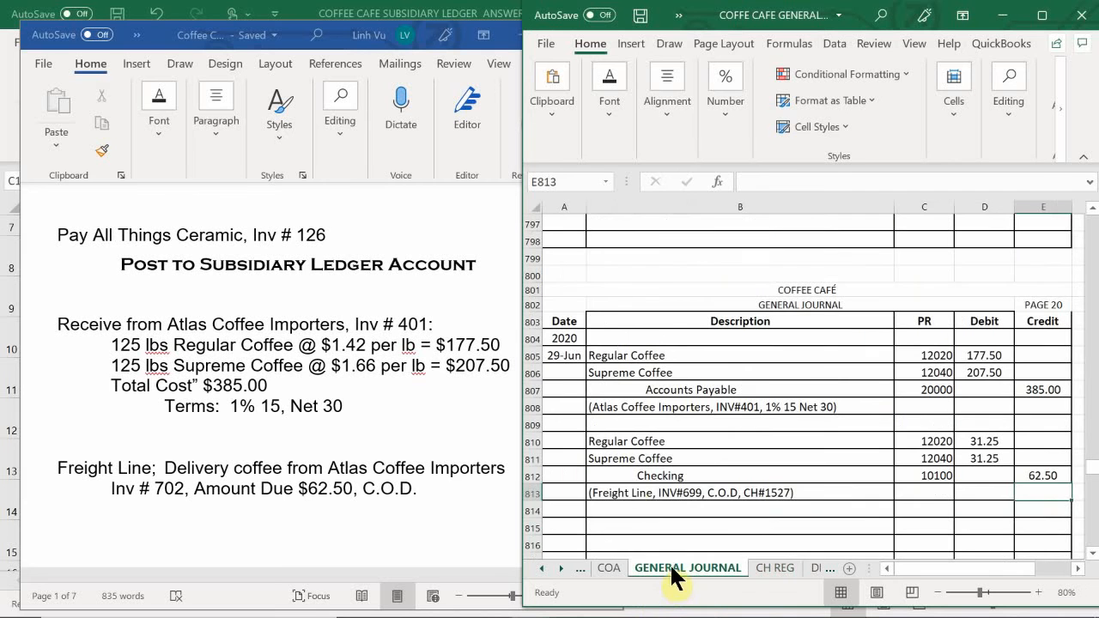
{"action": "double_click", "coordinate": [797, 491]}
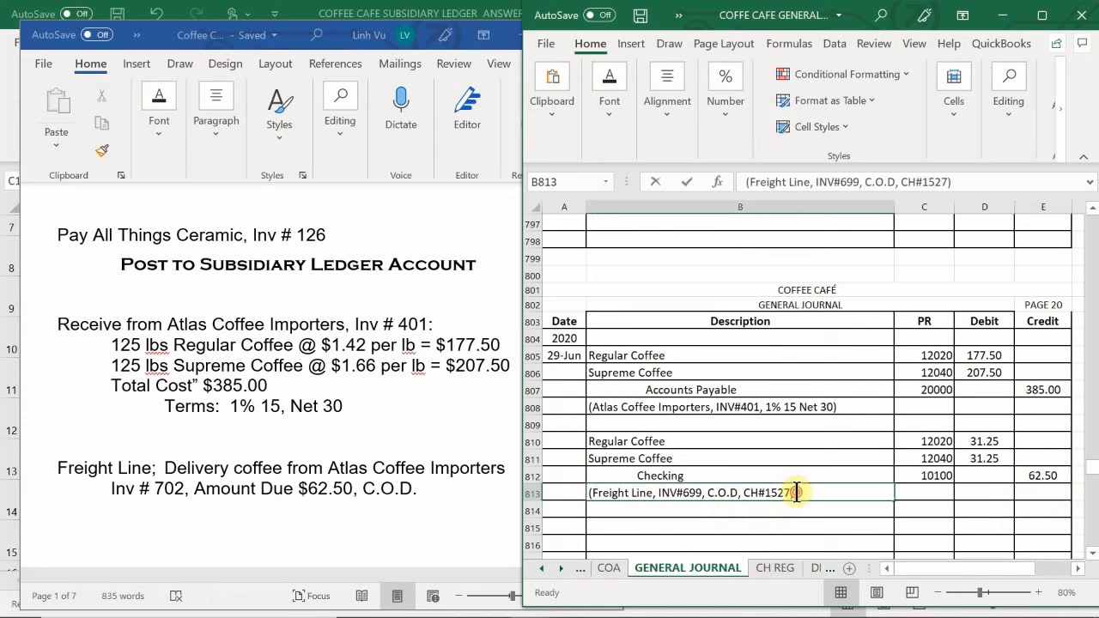
{"action": "left_click", "coordinate": [703, 493]}
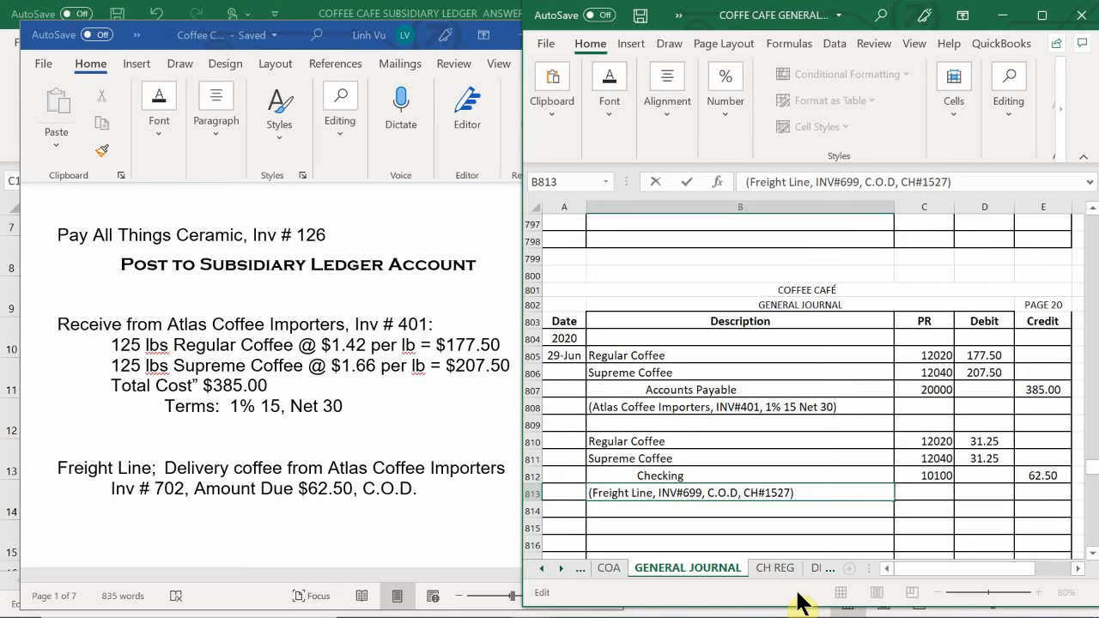
{"action": "key", "text": "BackSpace"}
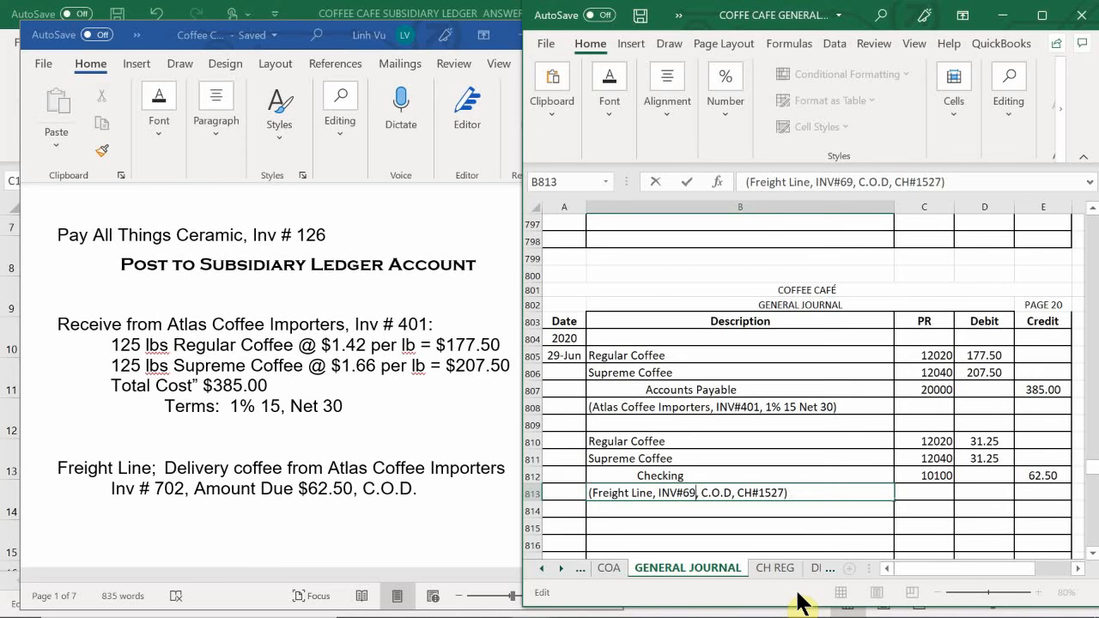
{"action": "key", "text": "BackSpace"}
{"action": "key", "text": "BackSpace"}
{"action": "type", "text": "702"}
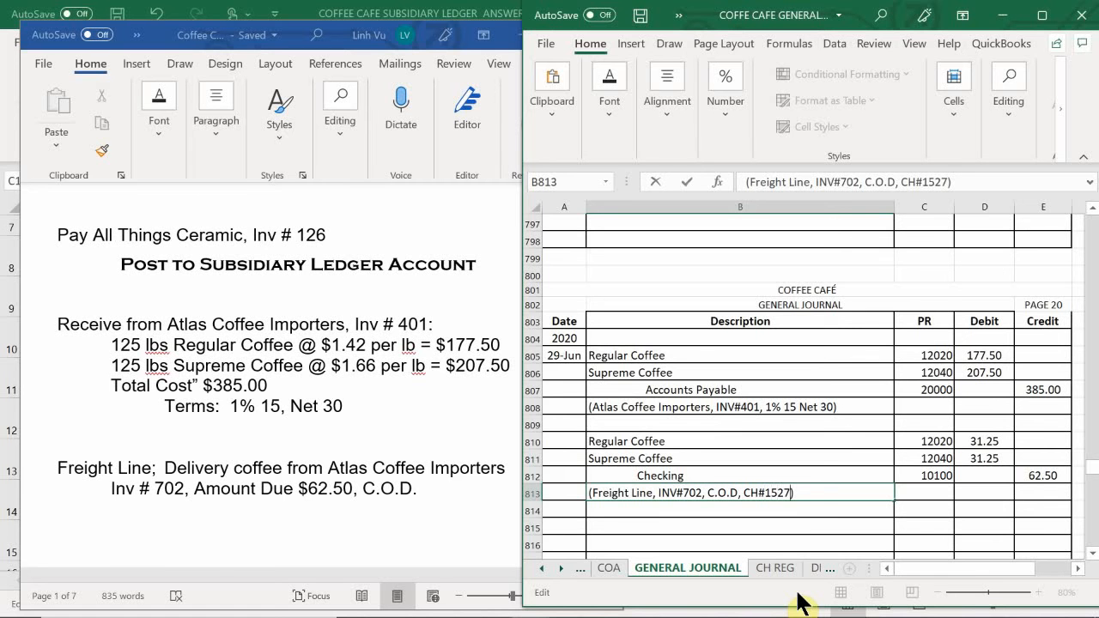
{"action": "key", "text": "BackSpace"}
{"action": "key", "text": "BackSpace"}
{"action": "type", "text": "32"}
{"action": "key", "text": "Return"}
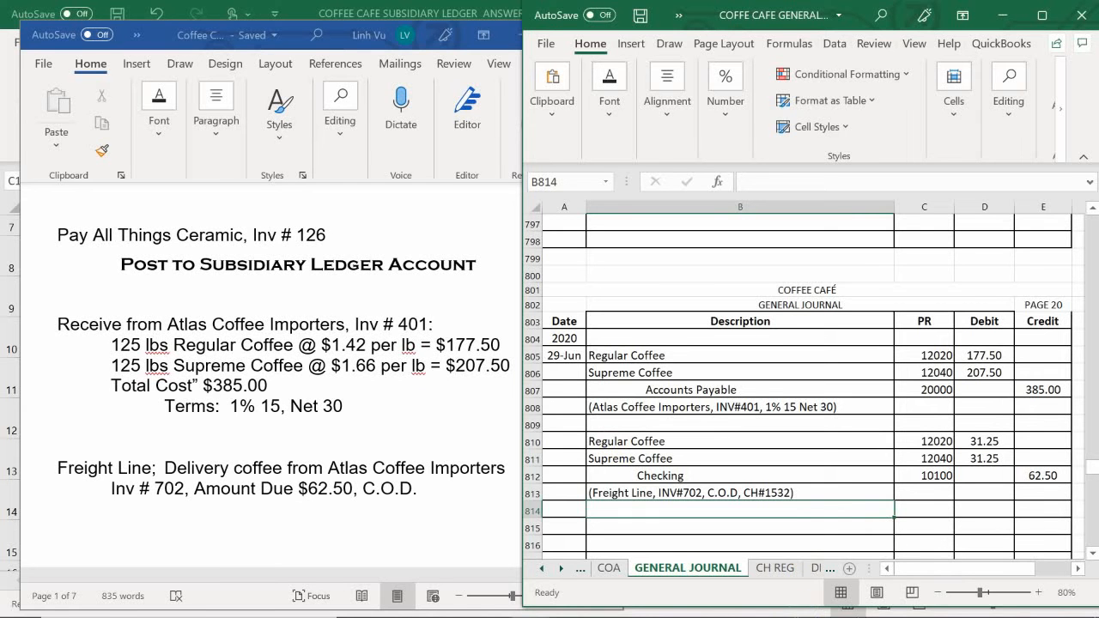
- Switch to the ledger workbook and enter the date 6/29 in A238 of the Regular Coffee account on the ASSETS sheet
{"action": "mouse_move", "coordinate": [732, 591]}
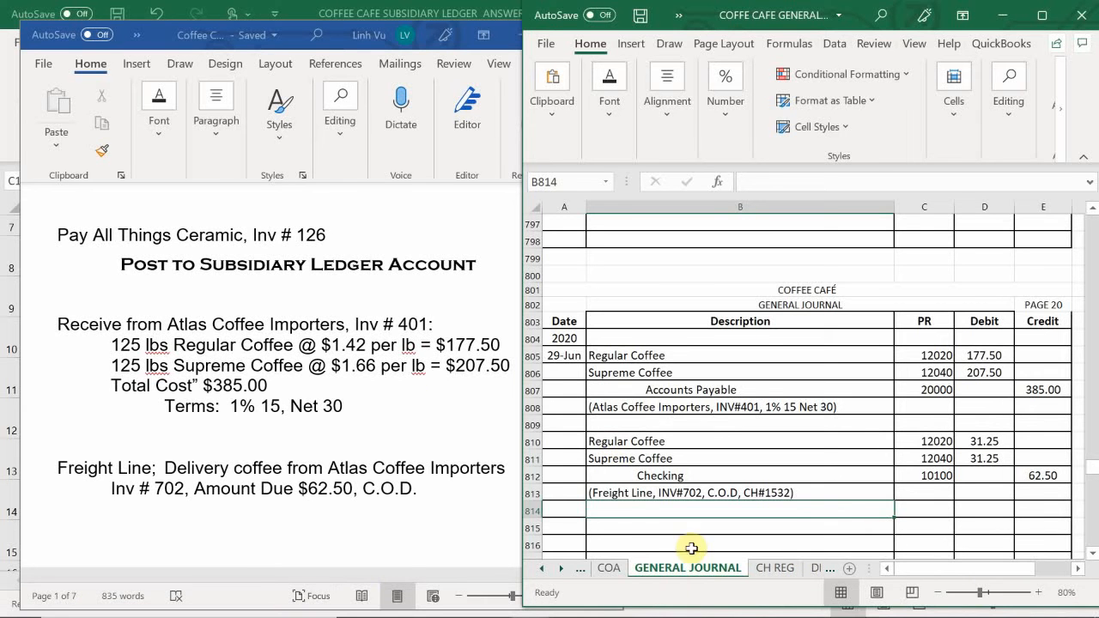
{"action": "mouse_move", "coordinate": [533, 611]}
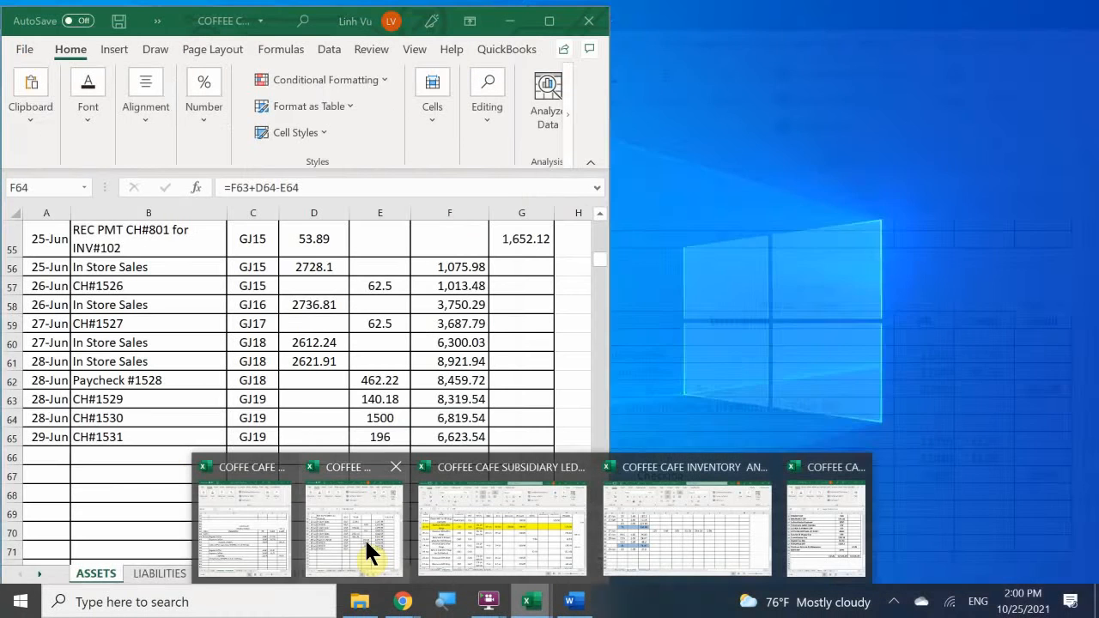
{"action": "left_click", "coordinate": [364, 537]}
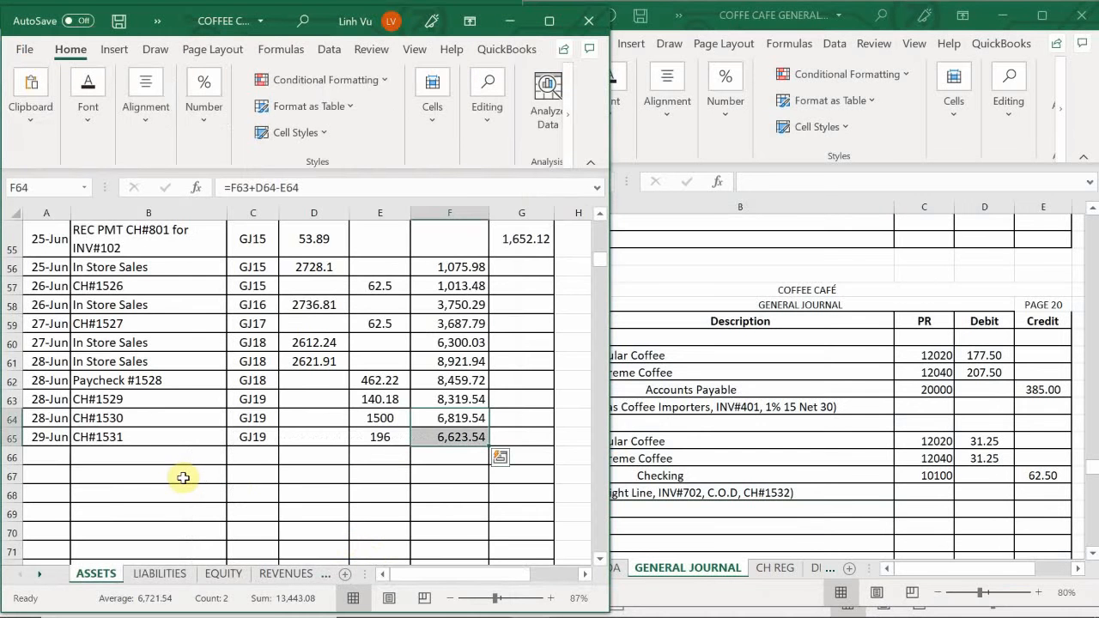
{"action": "left_click", "coordinate": [183, 478]}
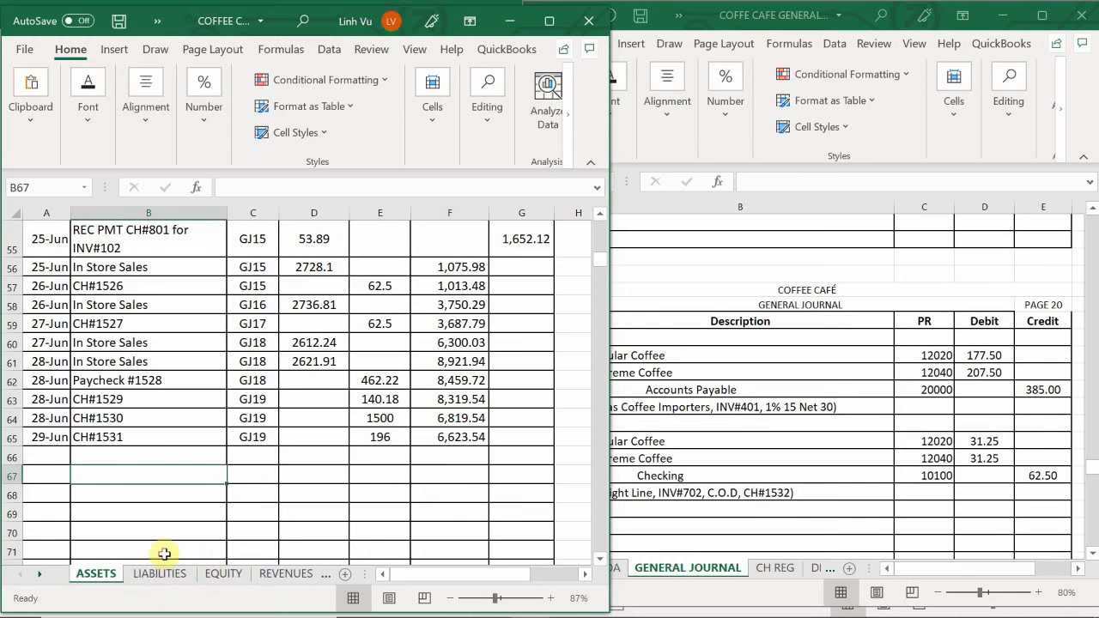
{"action": "scroll", "coordinate": [115, 485], "scroll_direction": "up", "scroll_amount": 13}
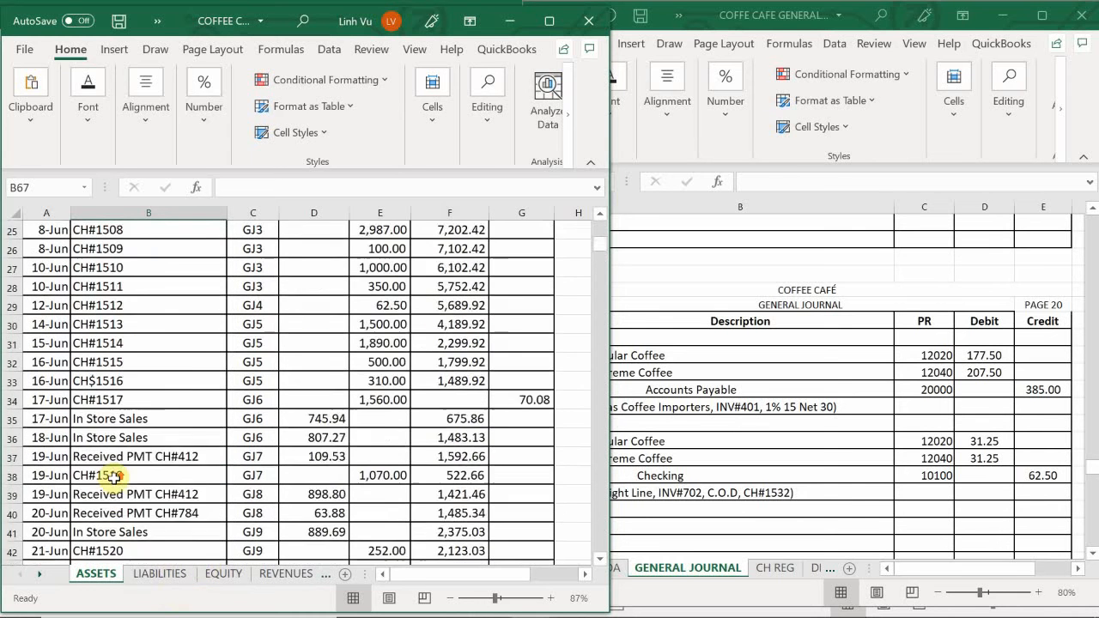
{"action": "scroll", "coordinate": [115, 479], "scroll_direction": "up", "scroll_amount": 5}
{"action": "scroll", "coordinate": [115, 478], "scroll_direction": "down", "scroll_amount": 13}
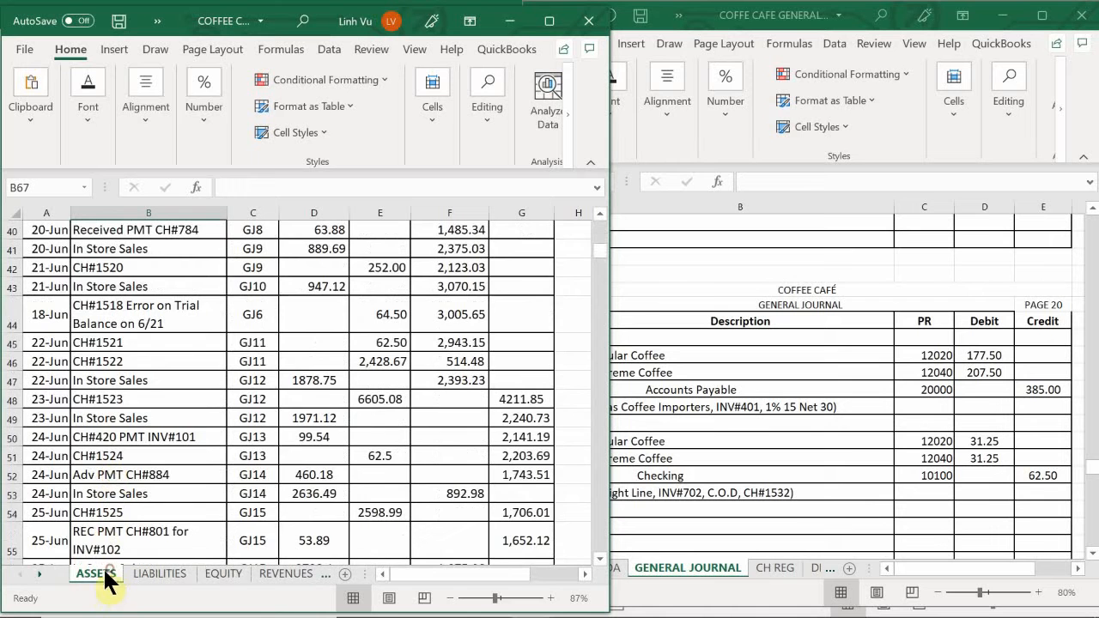
{"action": "scroll", "coordinate": [108, 492], "scroll_direction": "down", "scroll_amount": 20}
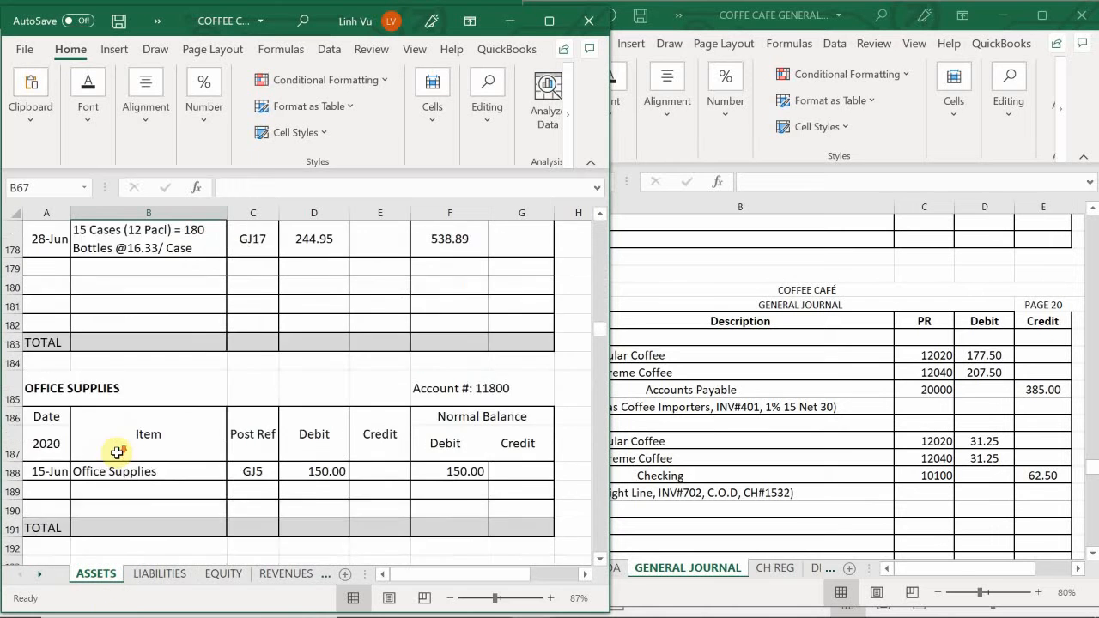
{"action": "scroll", "coordinate": [117, 454], "scroll_direction": "down", "scroll_amount": 19}
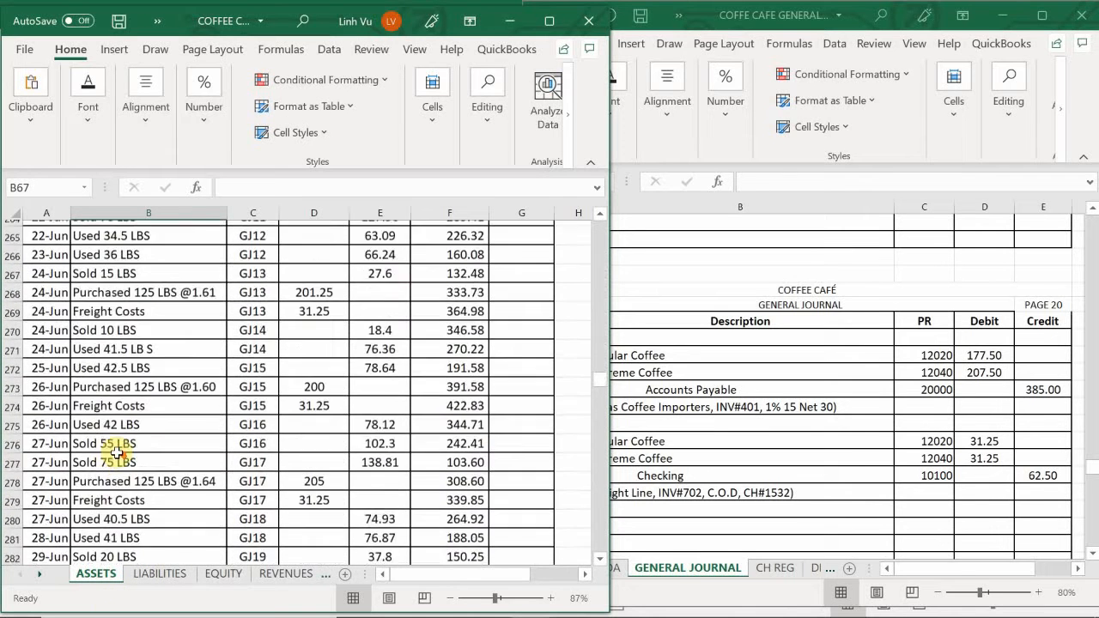
{"action": "scroll", "coordinate": [117, 453], "scroll_direction": "up", "scroll_amount": 16}
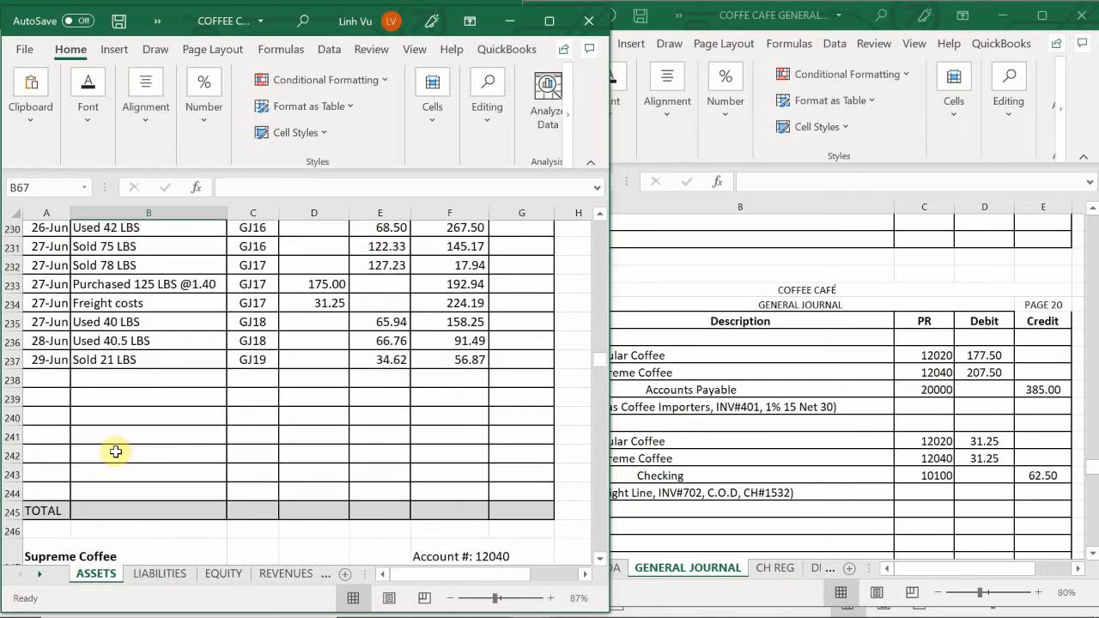
{"action": "scroll", "coordinate": [116, 453], "scroll_direction": "up", "scroll_amount": 9}
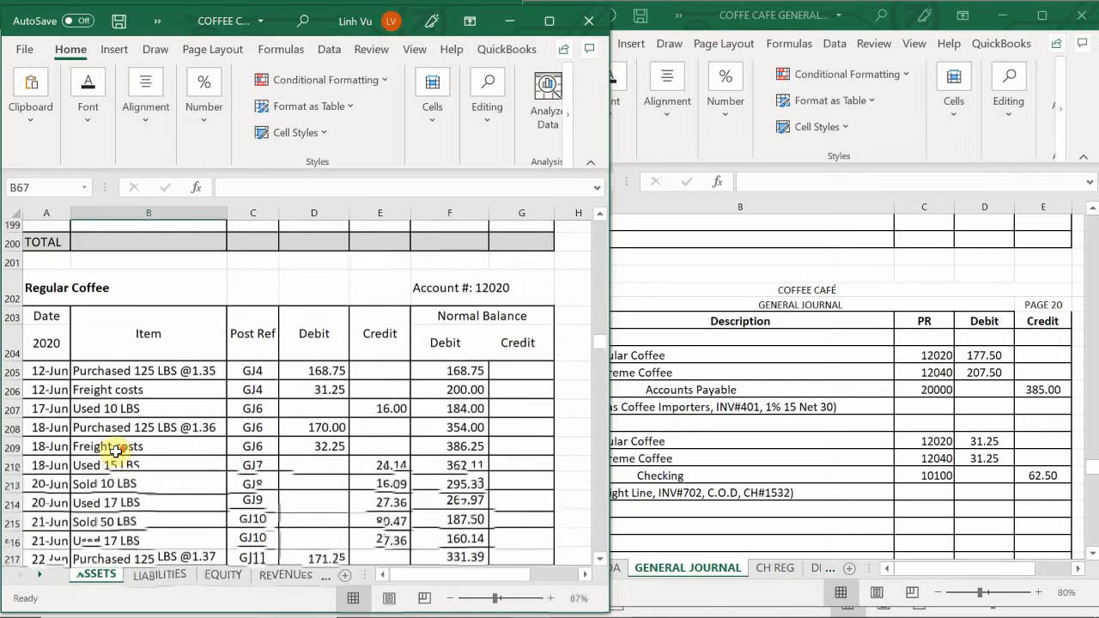
{"action": "scroll", "coordinate": [117, 453], "scroll_direction": "up", "scroll_amount": 2}
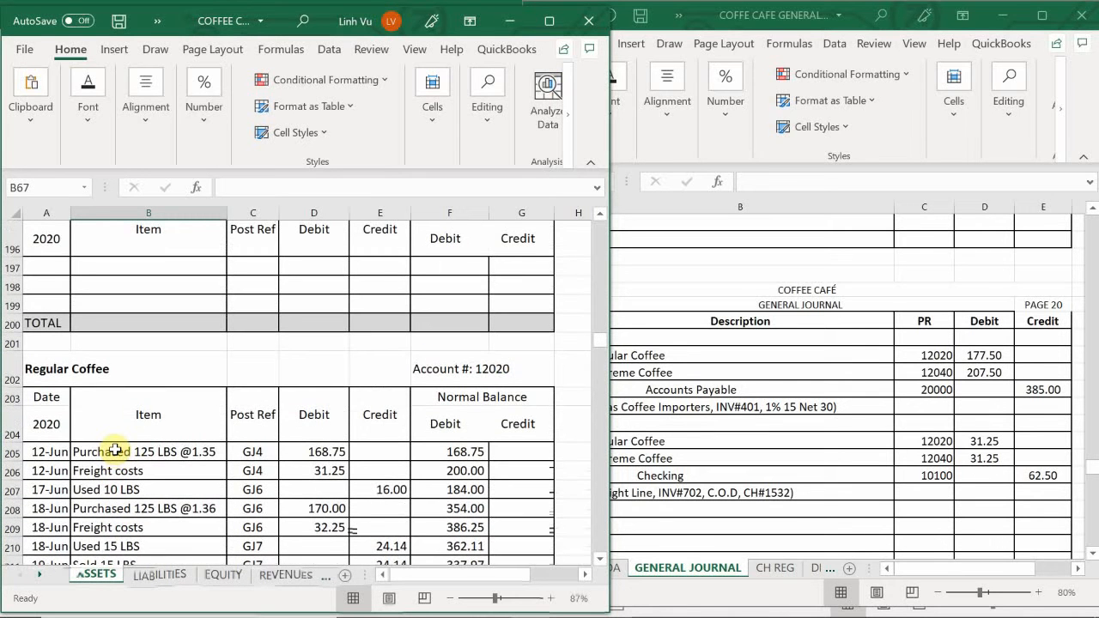
{"action": "scroll", "coordinate": [95, 455], "scroll_direction": "down", "scroll_amount": 8}
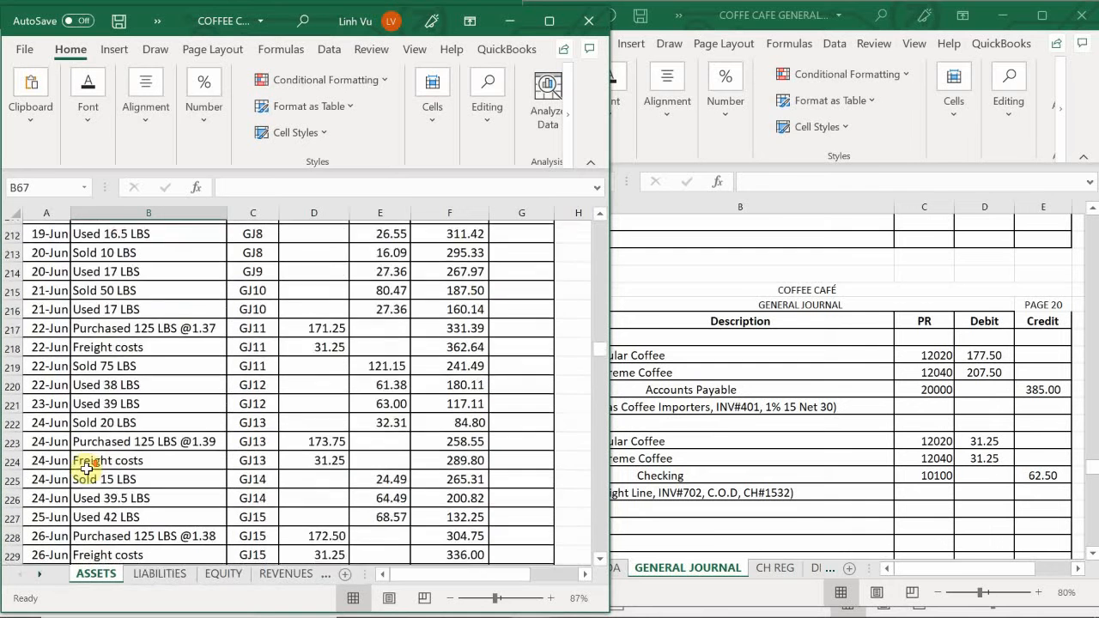
{"action": "scroll", "coordinate": [85, 471], "scroll_direction": "down", "scroll_amount": 2}
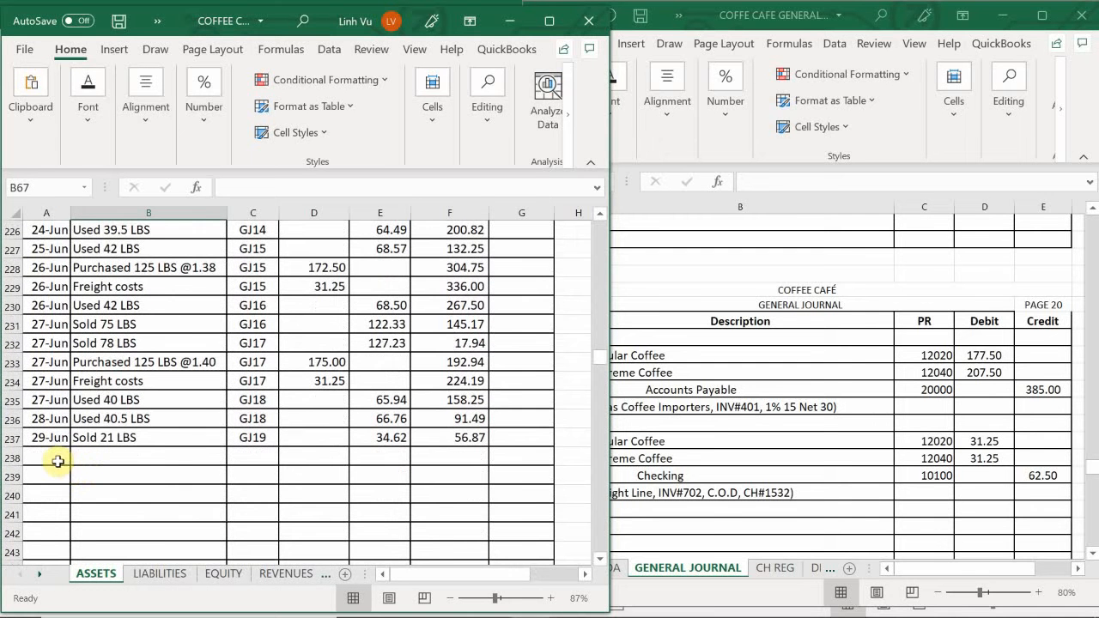
{"action": "left_click", "coordinate": [57, 461]}
{"action": "type", "text": "6/29"}
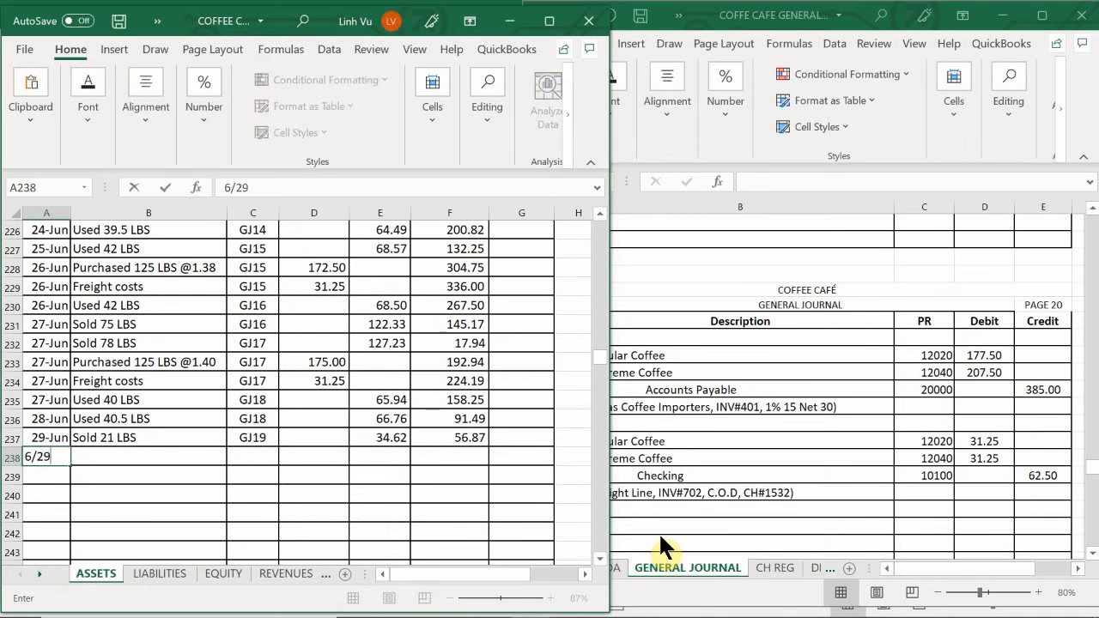
{"action": "key", "text": "Tab"}
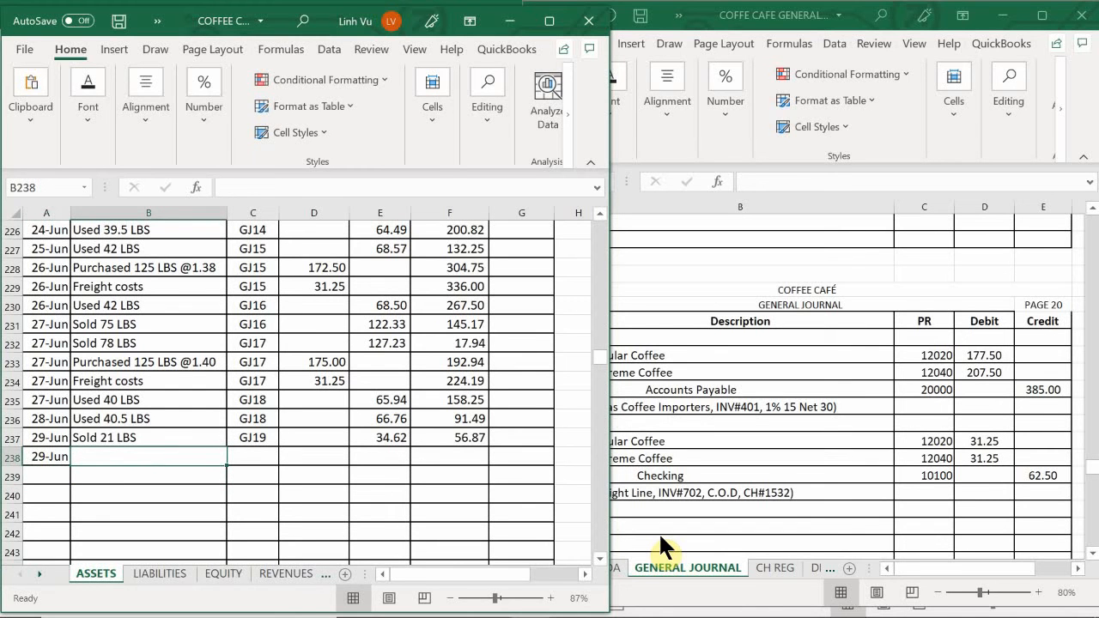
- Enter the item description for the Regular Coffee purchase in B238, beginning with "Purchased 125 LBS @1"
{"action": "type", "text": "P"}
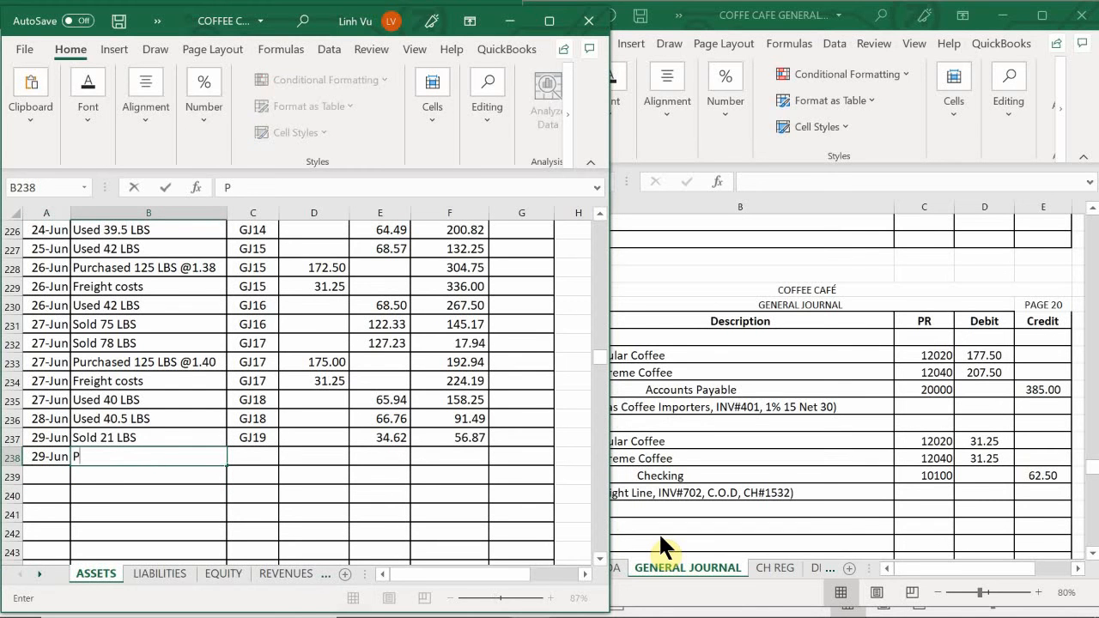
{"action": "type", "text": "urcah"}
{"action": "key", "text": "BackSpace"}
{"action": "key", "text": "BackSpace"}
{"action": "type", "text": "hased "}
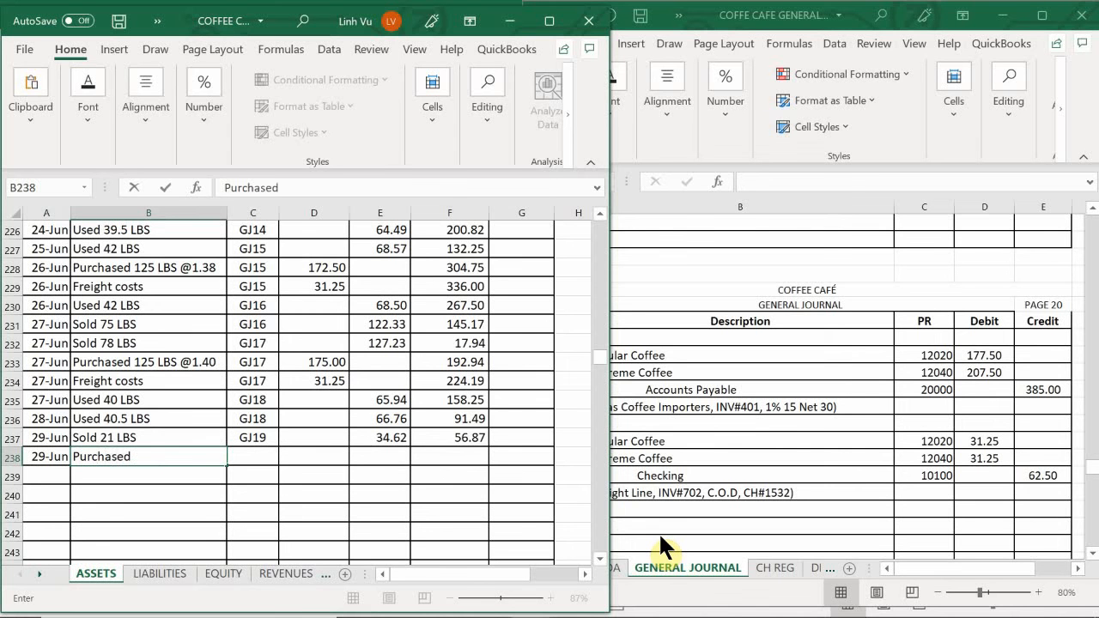
{"action": "type", "text": "125 LBS @"}
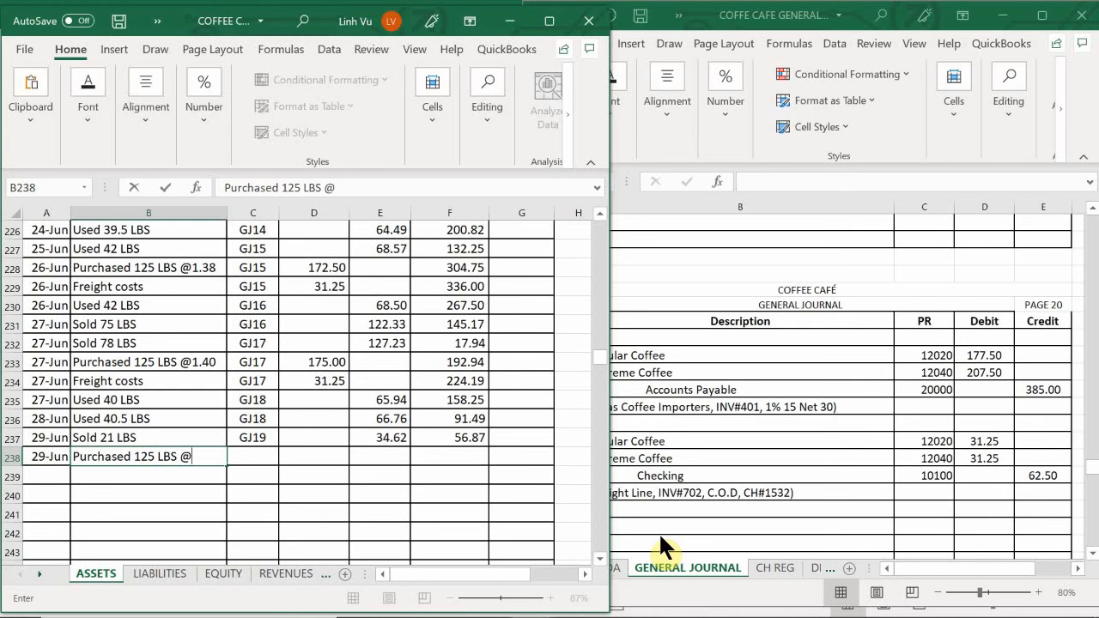
{"action": "type", "text": "1.42"}
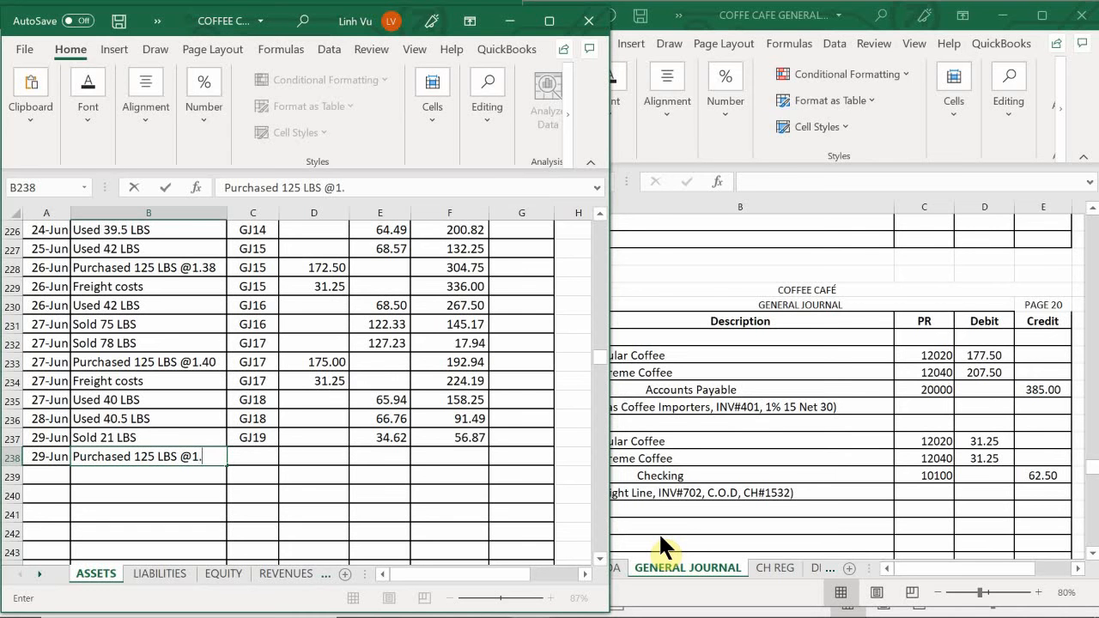
- Complete row 238 with unit price 1.42, posting reference GJ20 and debit 177.50, and extend the running-balance formula to F238
{"action": "type", "text": "42"}
{"action": "key", "text": "Tab"}
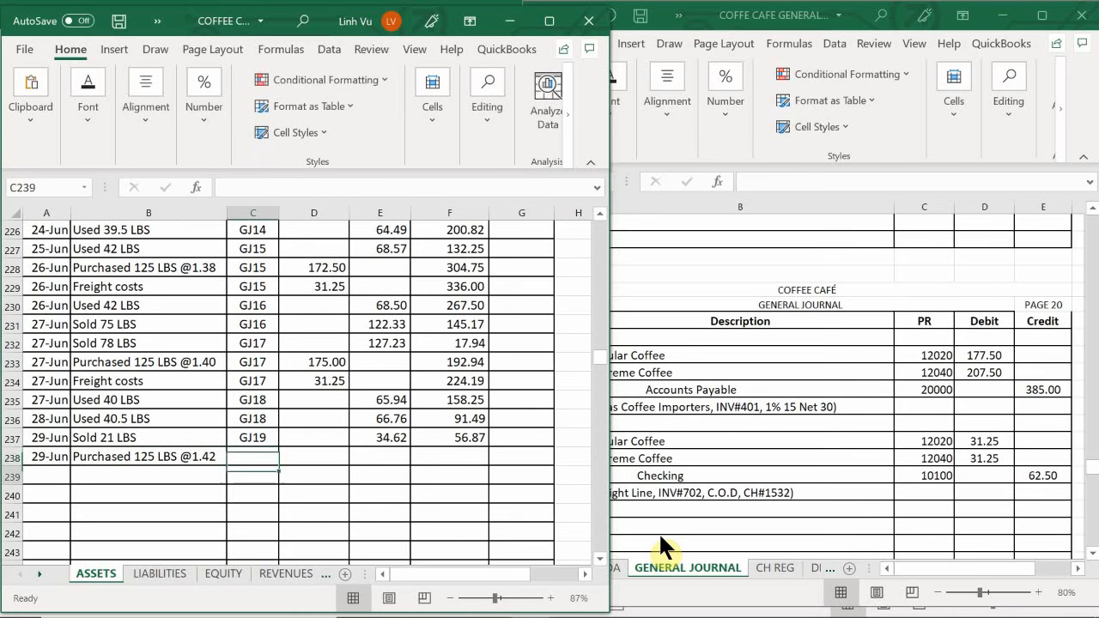
{"action": "type", "text": "GJ20"}
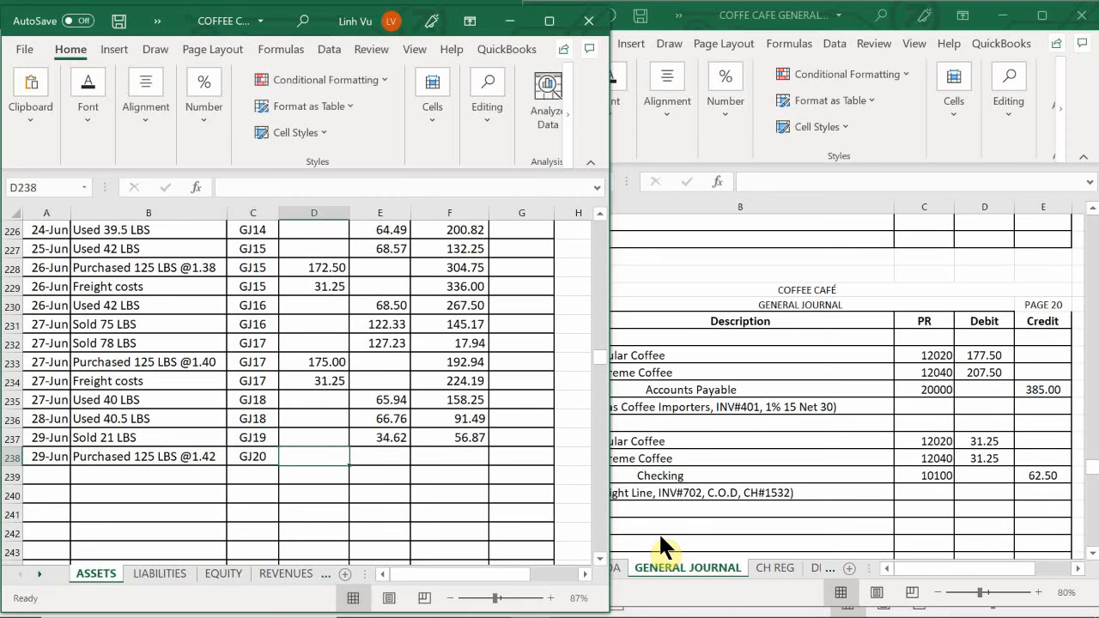
{"action": "type", "text": "17"}
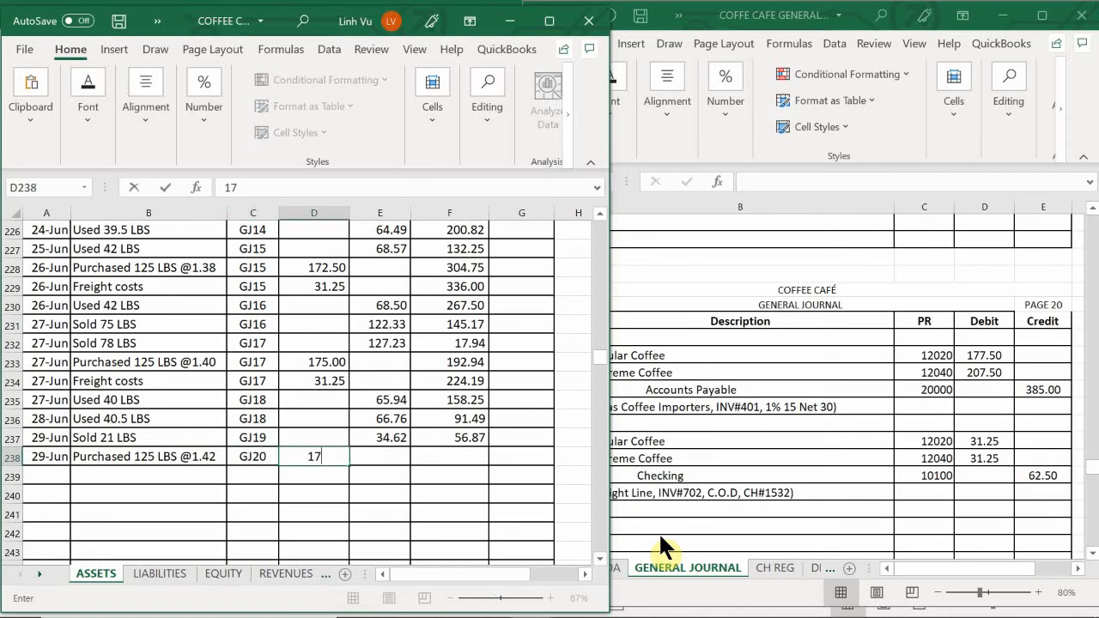
{"action": "type", "text": "7.50"}
{"action": "key", "text": "Return"}
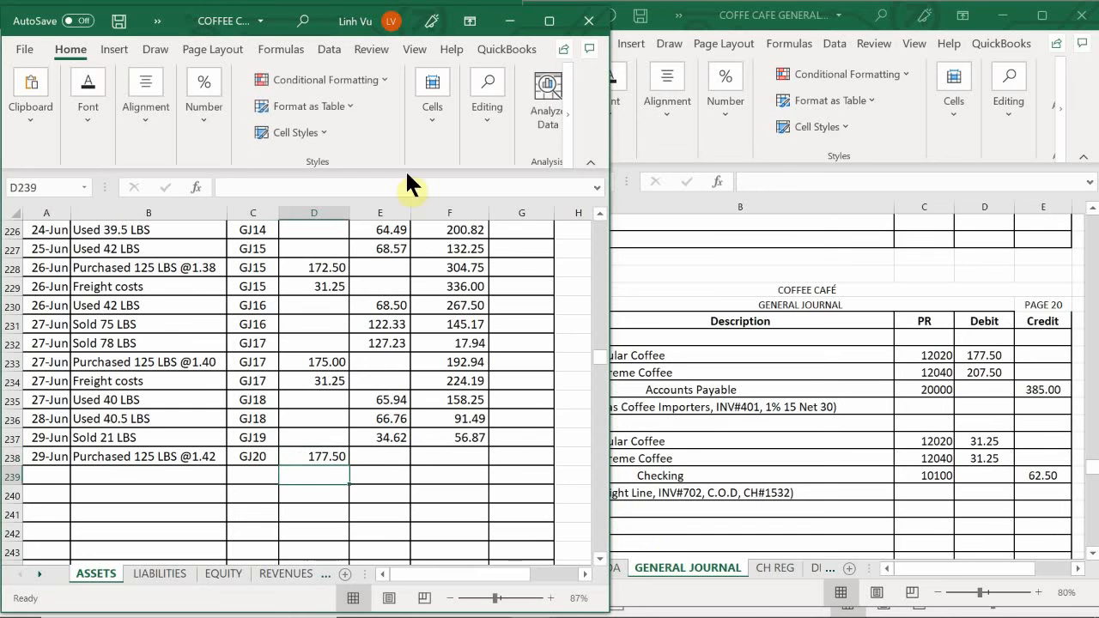
{"action": "left_click", "coordinate": [464, 437]}
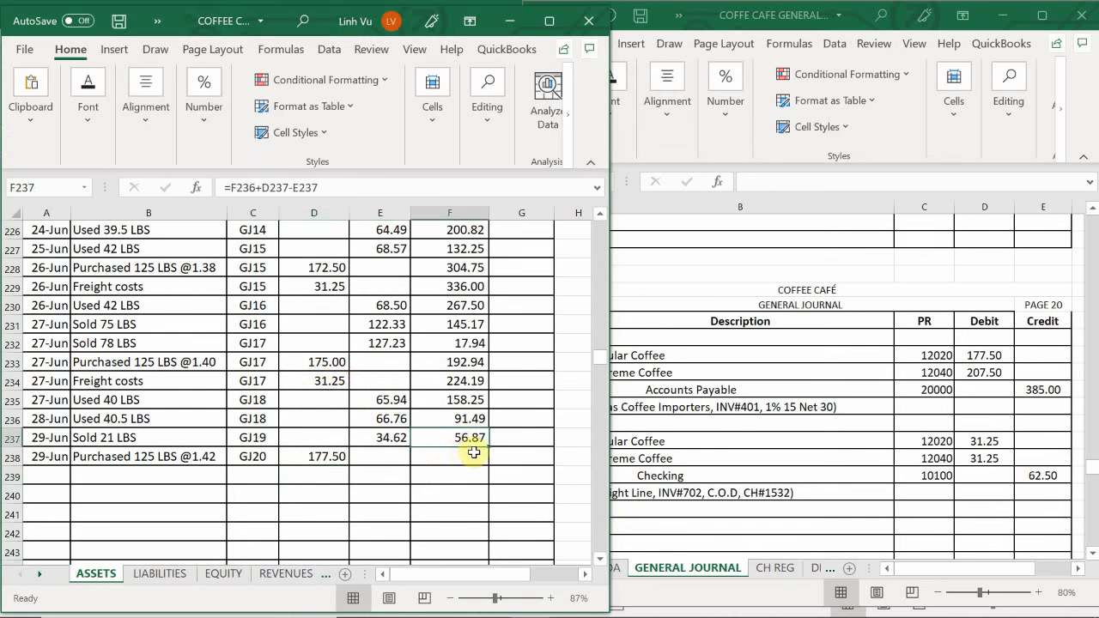
{"action": "left_click_drag", "start_coordinate": [489, 447], "coordinate": [490, 461]}
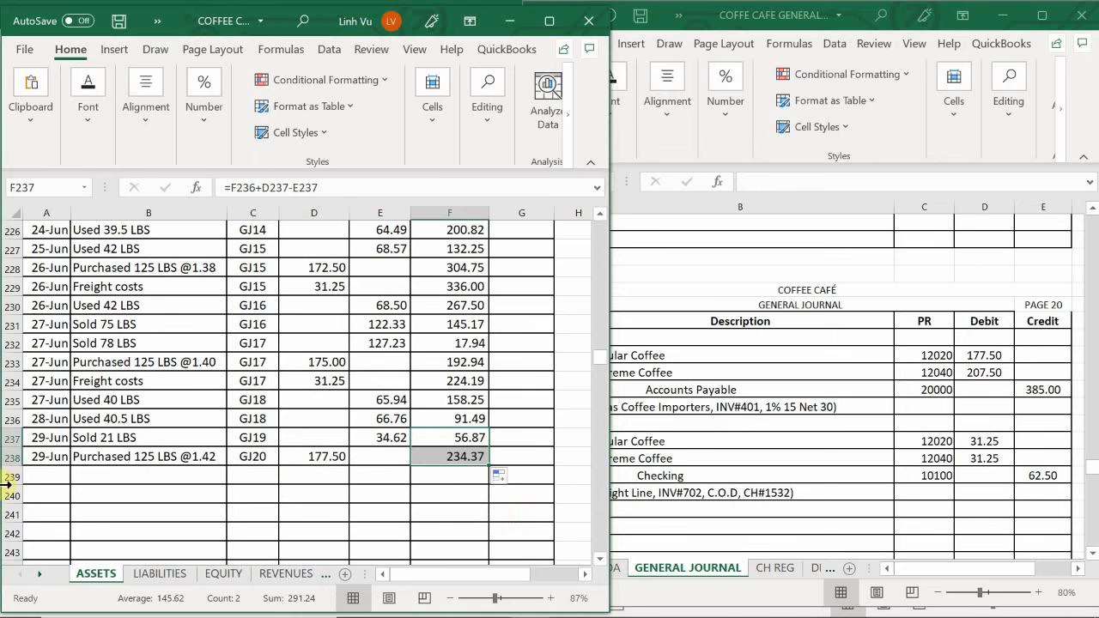
- Start the Regular Coffee freight row with date 6/29 in A239 and a formula in B239 referencing the description in B234
{"action": "left_click", "coordinate": [49, 476]}
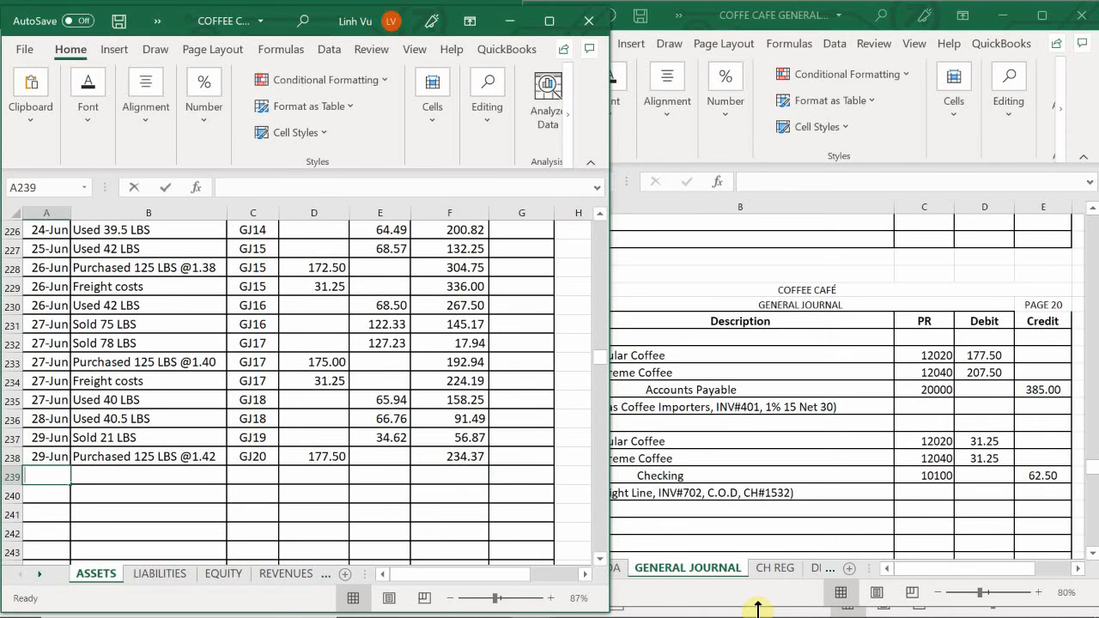
{"action": "type", "text": "6/29"}
{"action": "key", "text": "Tab"}
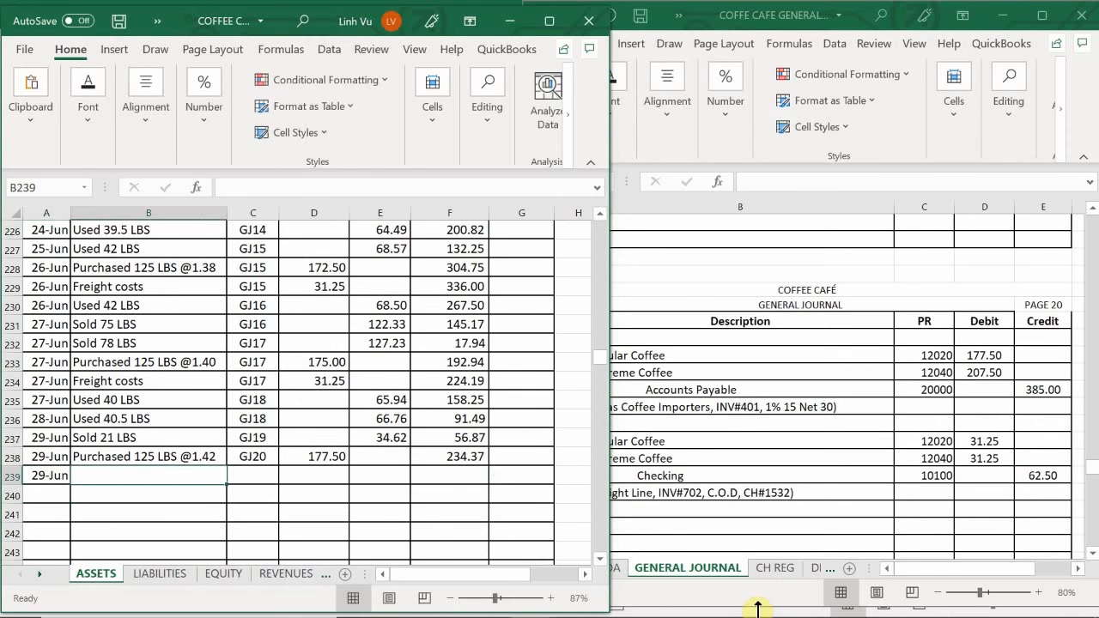
{"action": "type", "text": "="}
{"action": "key", "text": "Up"}
- Fill the posting reference in C239 with a formula referencing C238 and enter a debit of 31.25 in D239
{"action": "key", "text": "Up"}
{"action": "key", "text": "Up"}
{"action": "key", "text": "Up"}
{"action": "key", "text": "Up"}
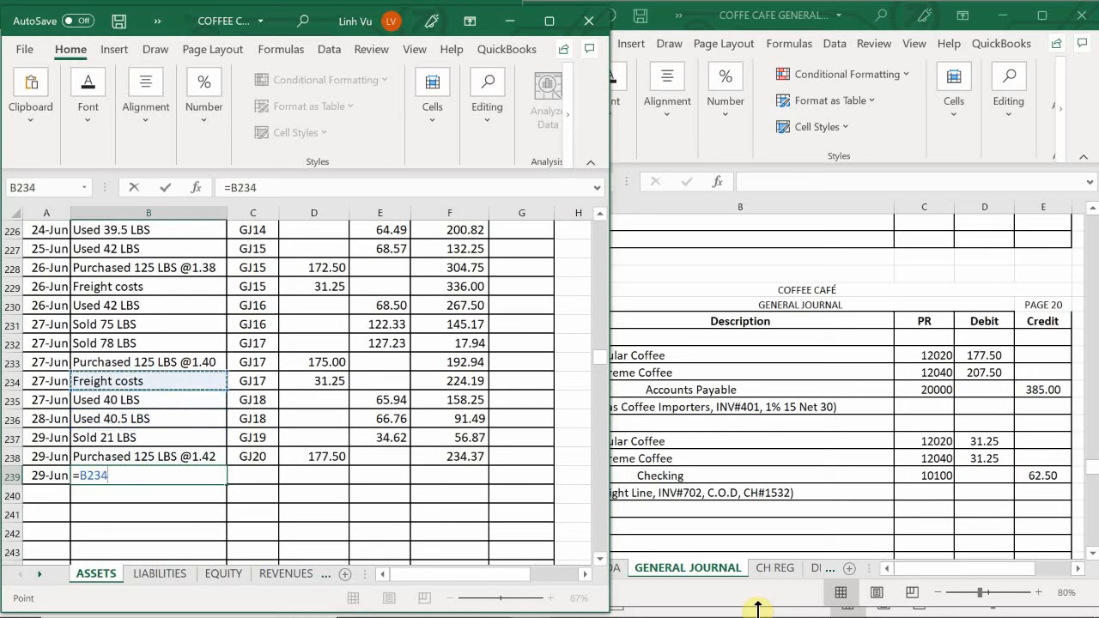
{"action": "key", "text": "Return"}
{"action": "key", "text": "Right"}
{"action": "key", "text": "Up"}
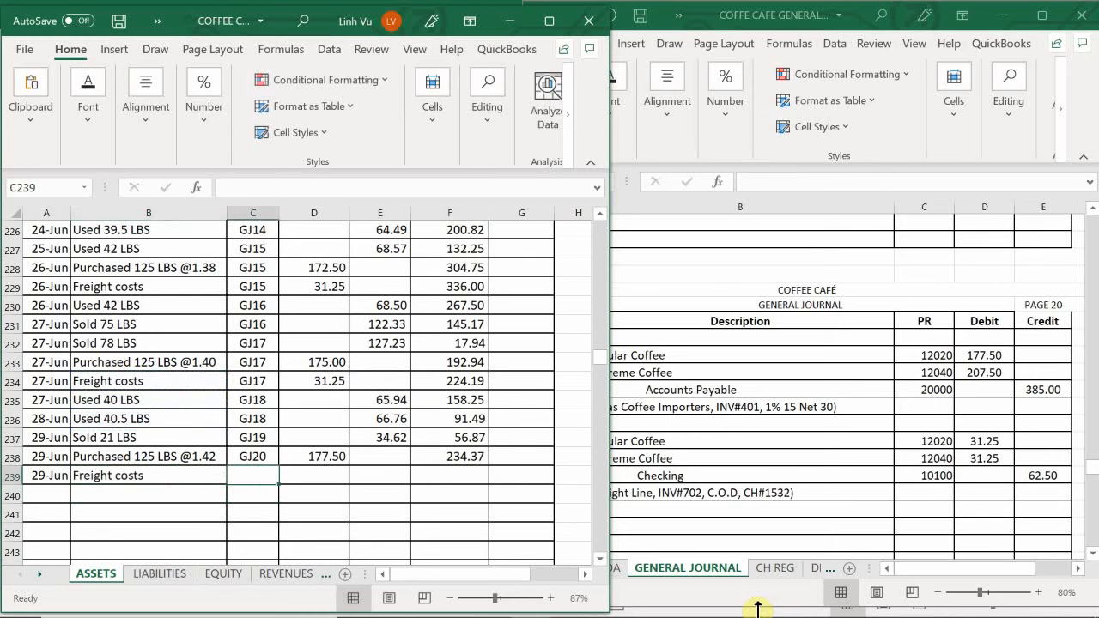
{"action": "type", "text": "="}
{"action": "key", "text": "Up"}
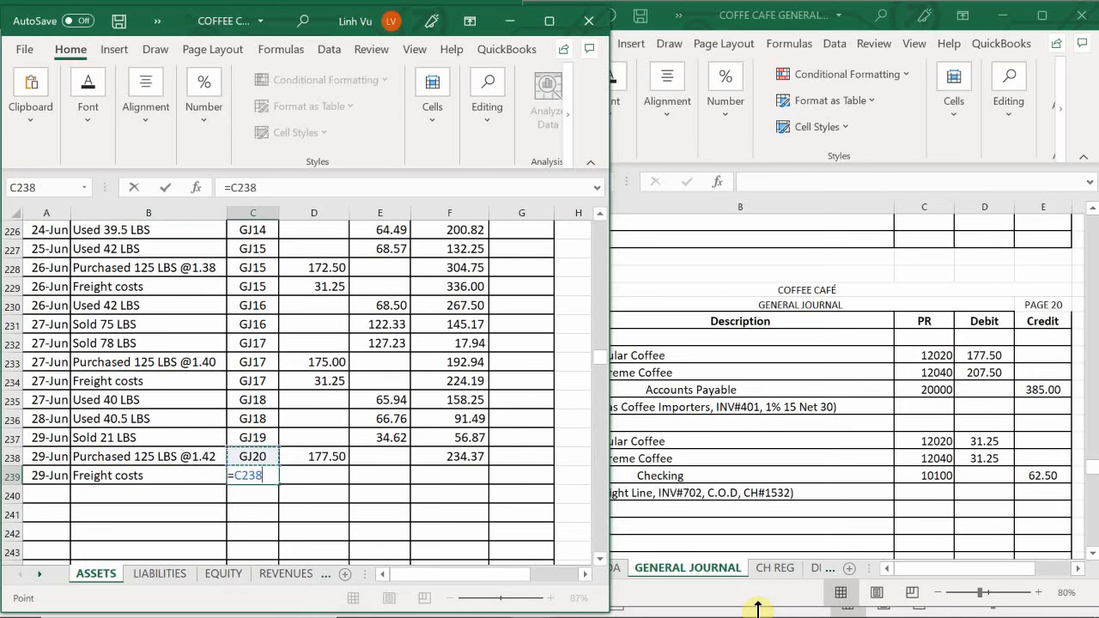
{"action": "key", "text": "Return"}
{"action": "key", "text": "Right"}
{"action": "key", "text": "Up"}
{"action": "type", "text": "31.25"}
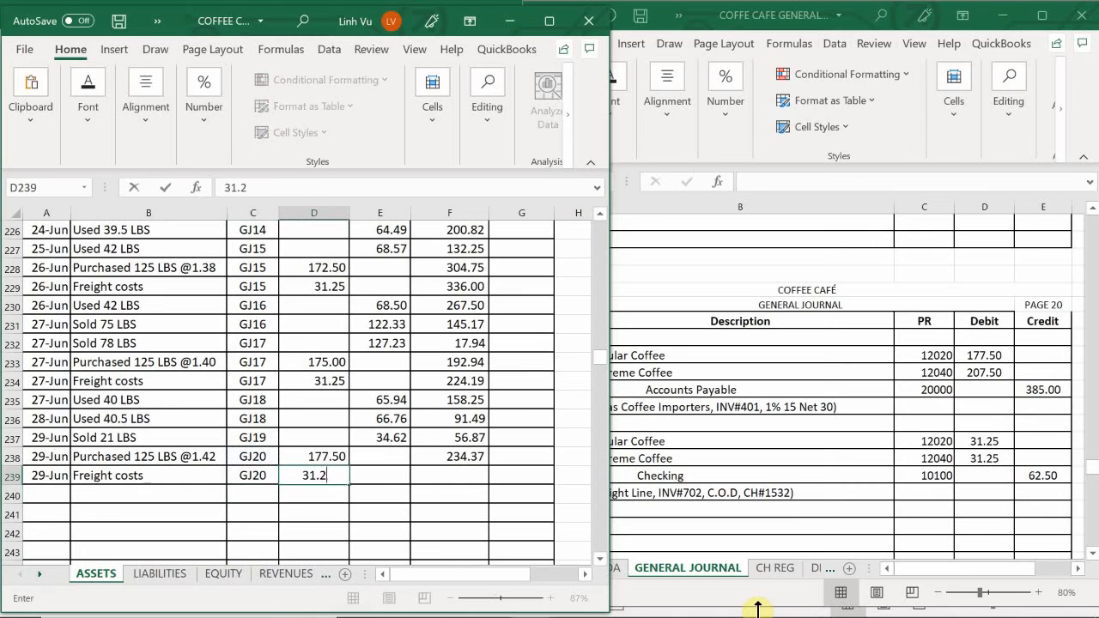
{"action": "key", "text": "Return"}
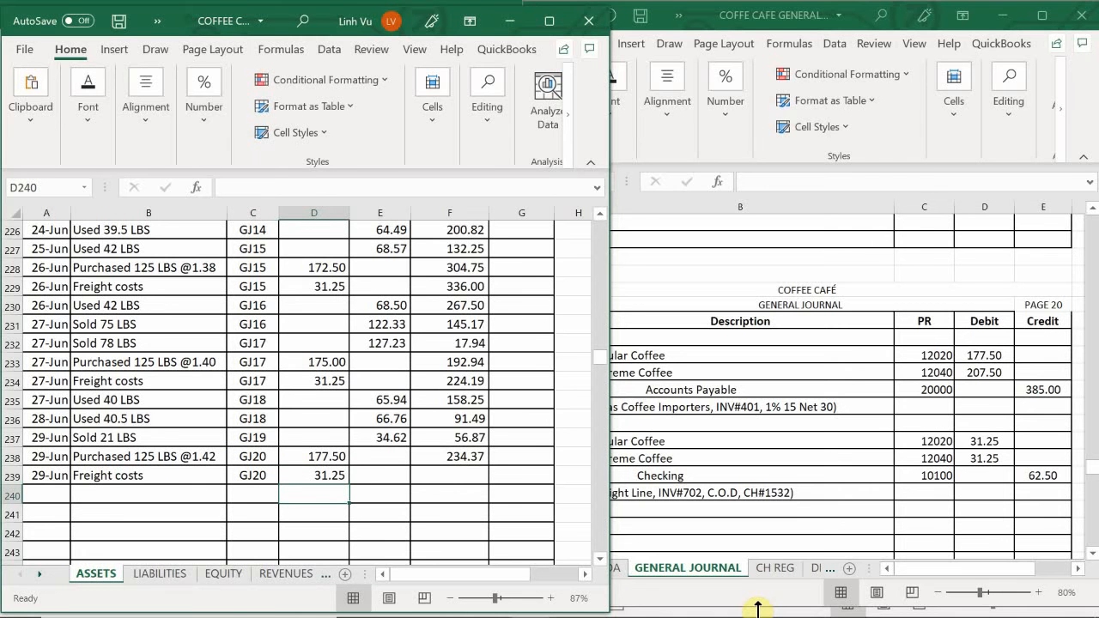
- Extend the running-balance formula from F238 to F239 for the freight costs row
{"action": "key", "text": "Right"}
{"action": "key", "text": "Up"}
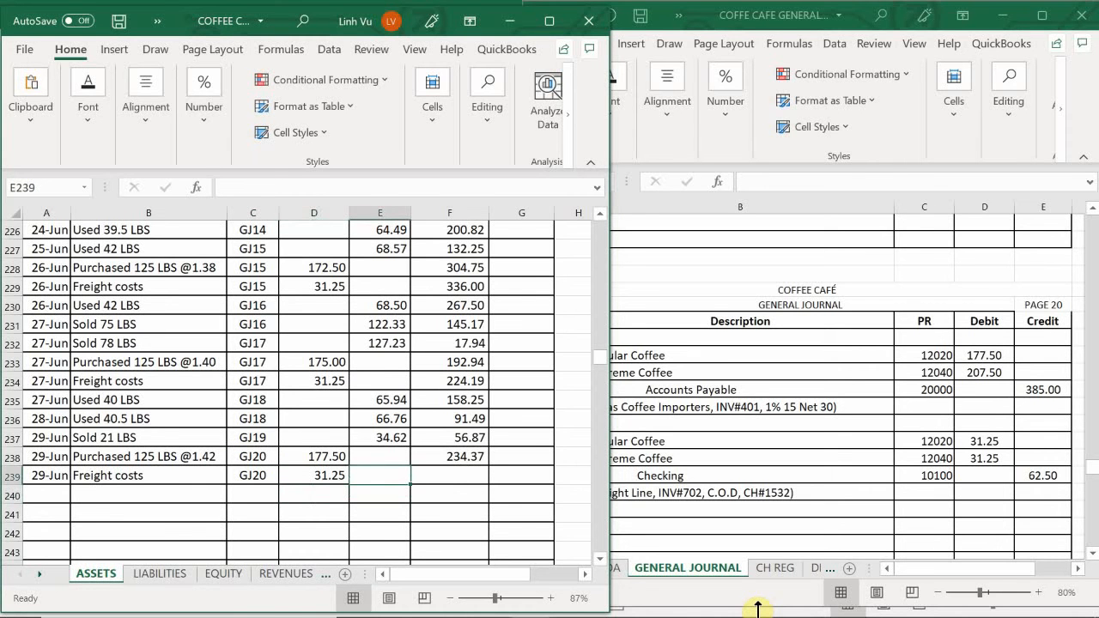
{"action": "key", "text": "Right"}
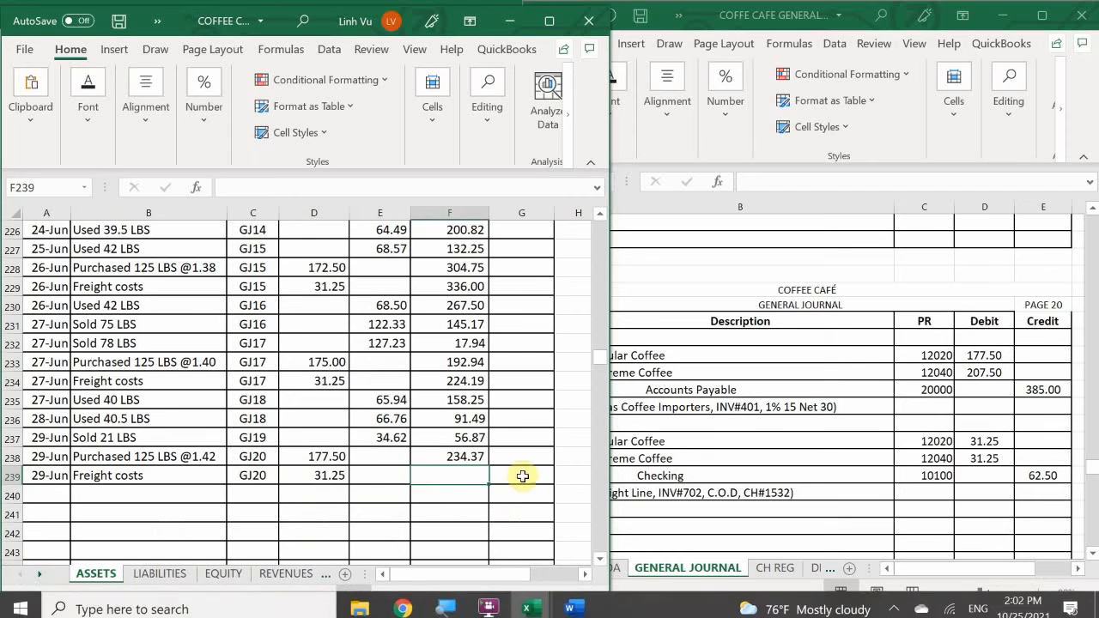
{"action": "left_click", "coordinate": [462, 456]}
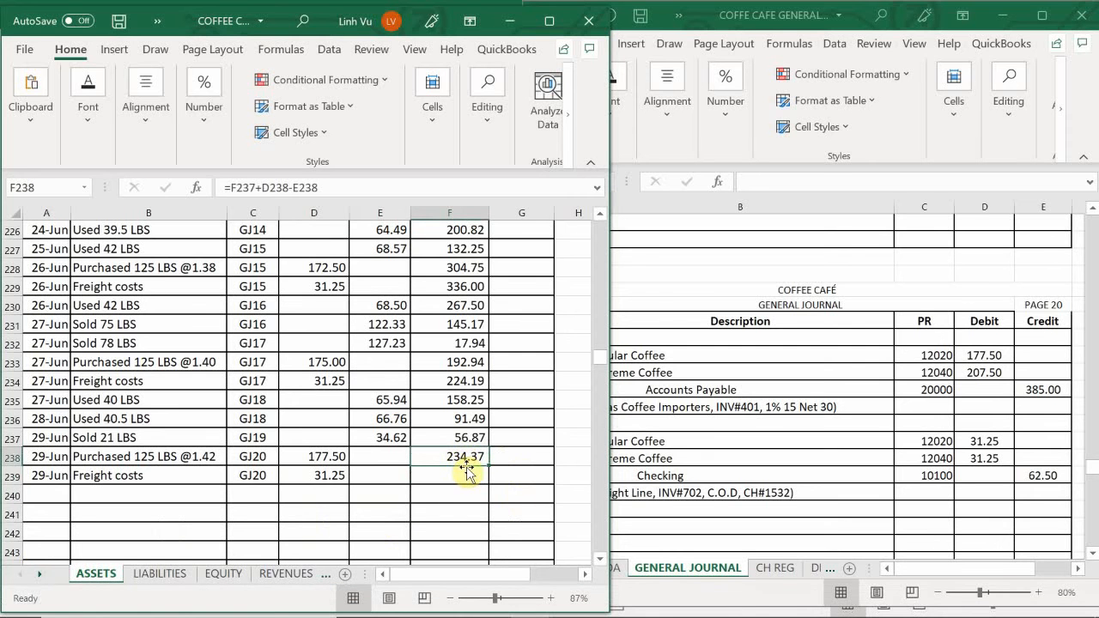
{"action": "left_click_drag", "start_coordinate": [486, 468], "coordinate": [486, 503]}
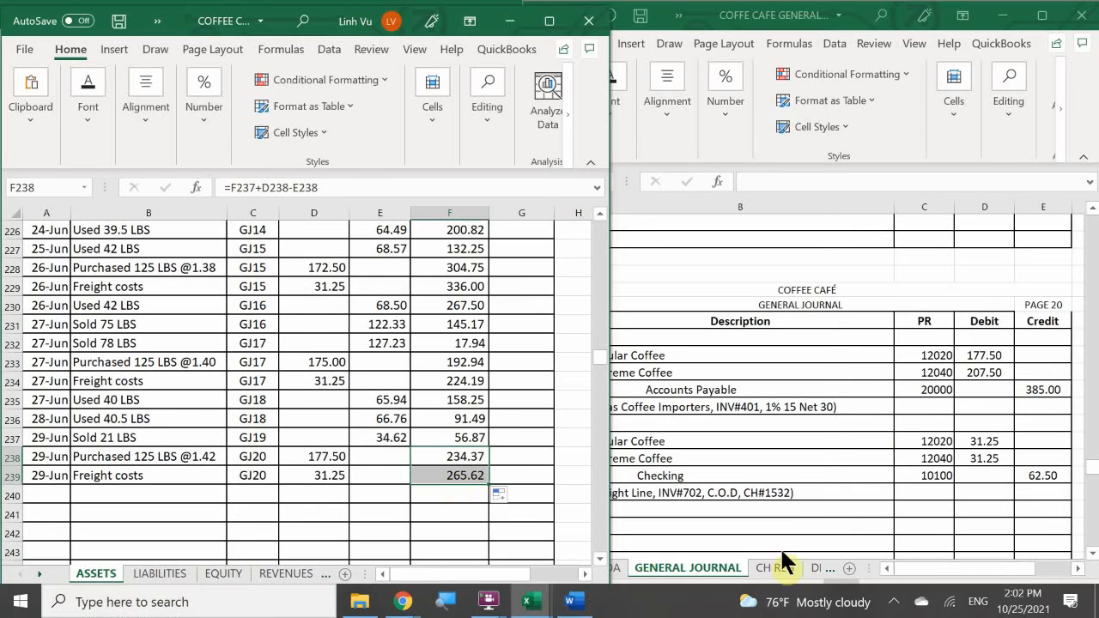
{"action": "left_click", "coordinate": [896, 604]}
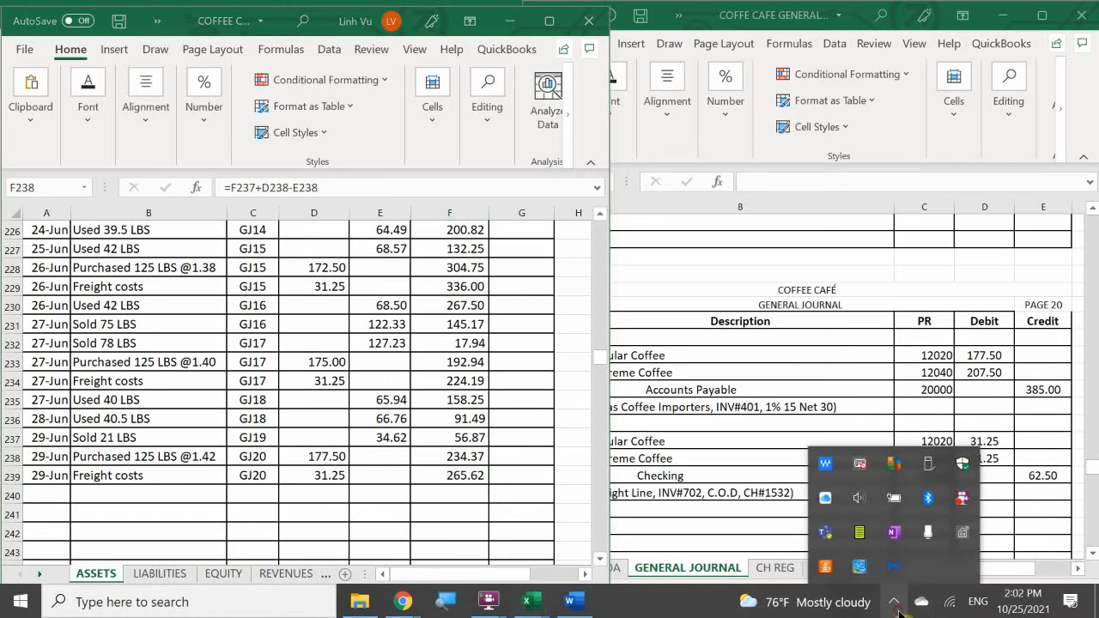
{"action": "right_click", "coordinate": [956, 506]}
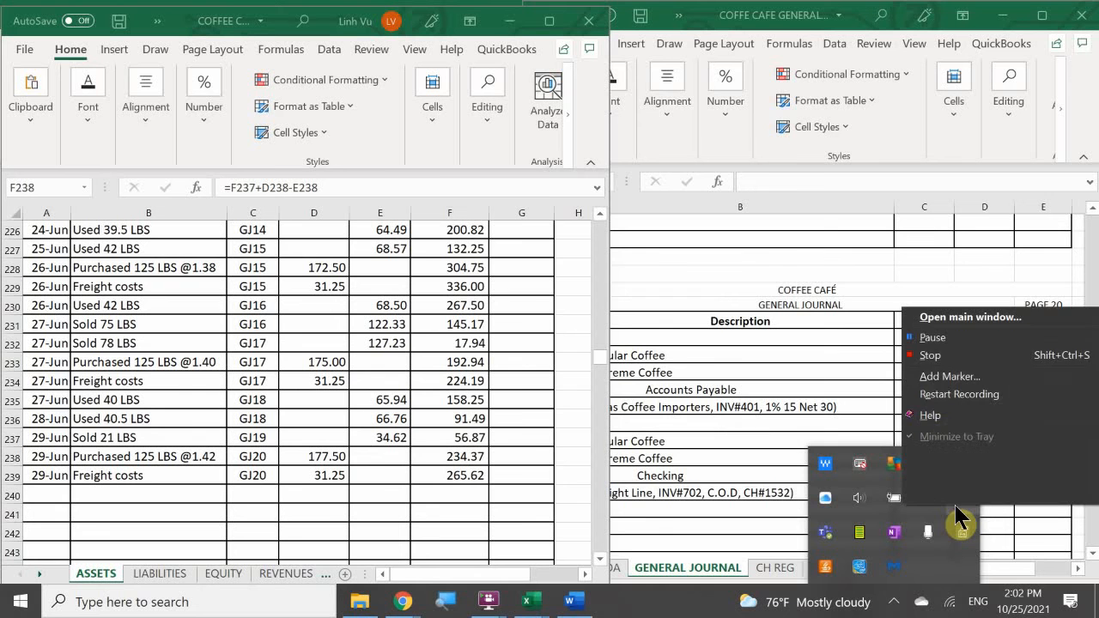
{"action": "left_click", "coordinate": [938, 346]}
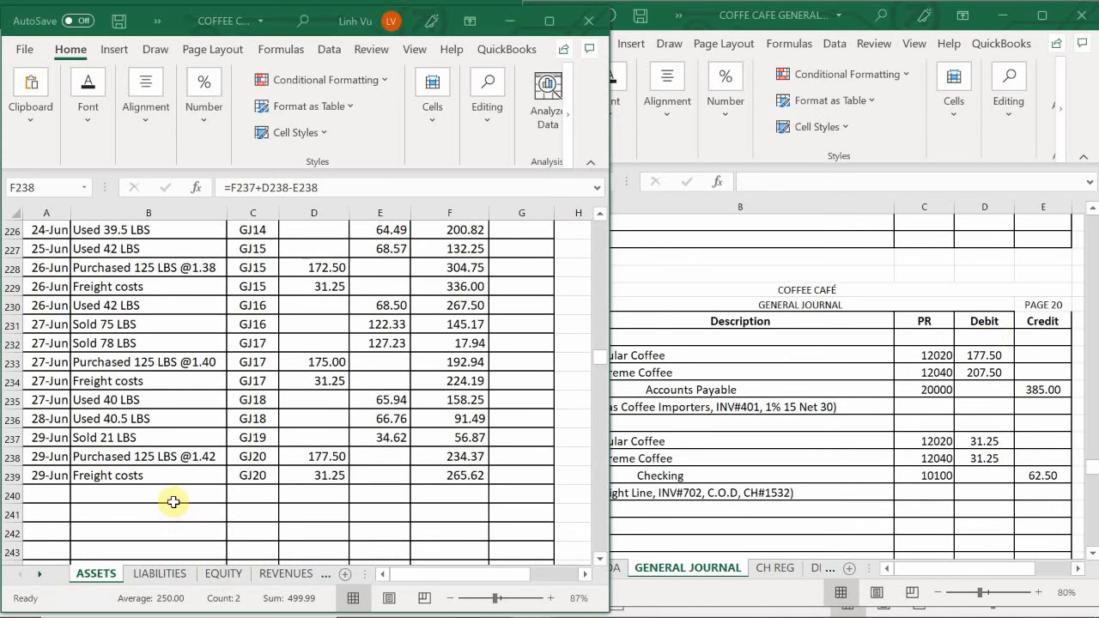
- Enter the date 6/29 in A283, the first empty row of the Supreme Coffee account on the ASSETS sheet
{"action": "scroll", "coordinate": [173, 502], "scroll_direction": "down", "scroll_amount": 13}
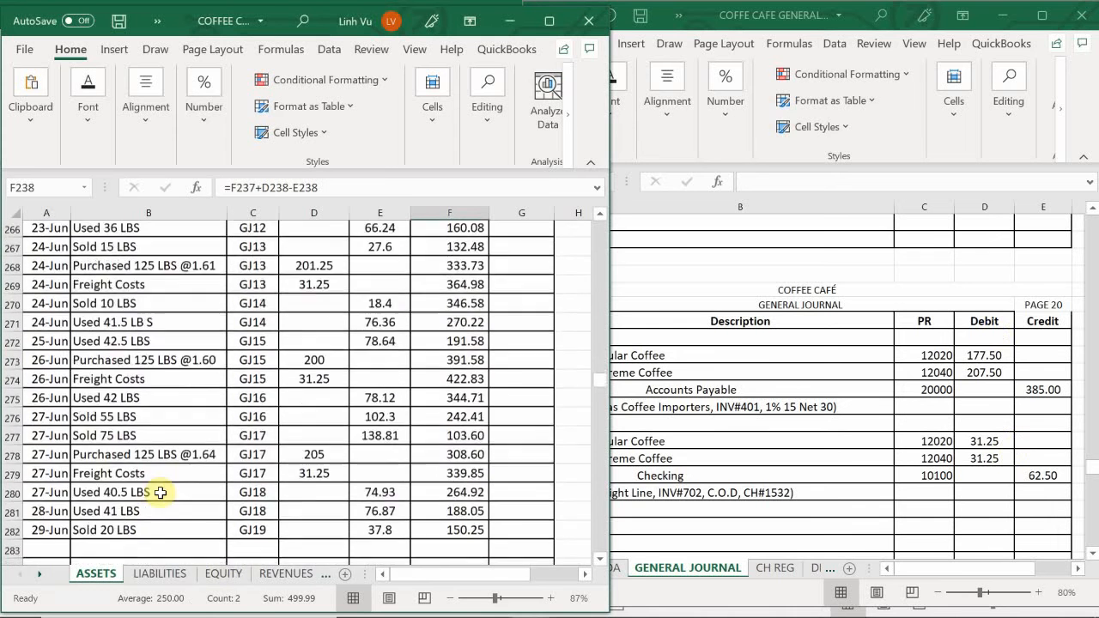
{"action": "scroll", "coordinate": [154, 489], "scroll_direction": "down", "scroll_amount": 3}
{"action": "scroll", "coordinate": [152, 489], "scroll_direction": "up", "scroll_amount": 1}
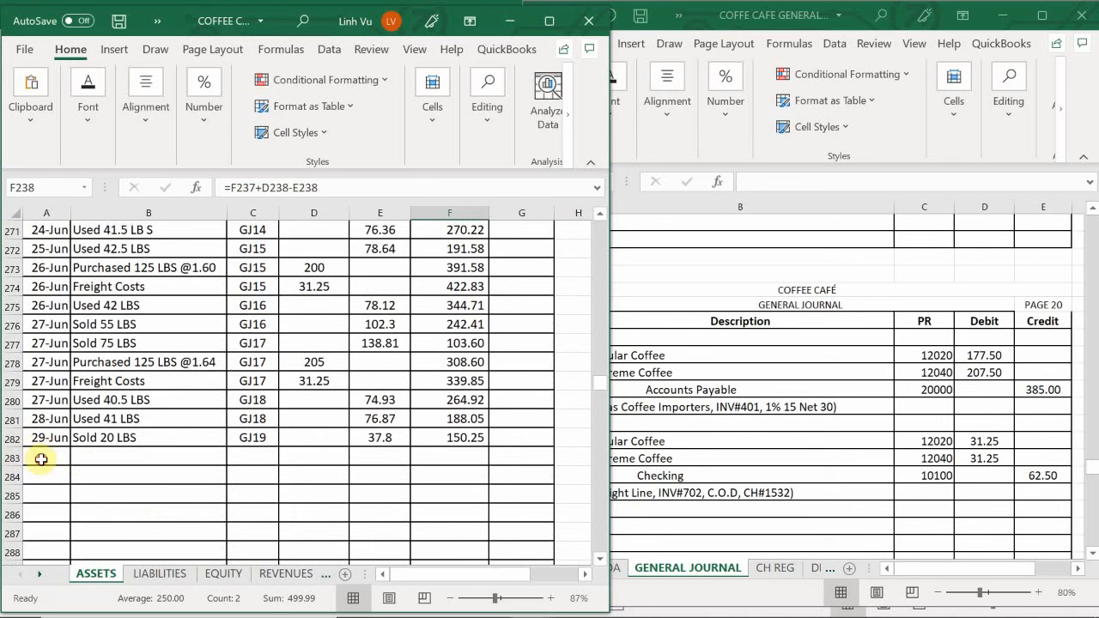
{"action": "left_click", "coordinate": [41, 459]}
{"action": "type", "text": "6/29"}
{"action": "key", "text": "Tab"}
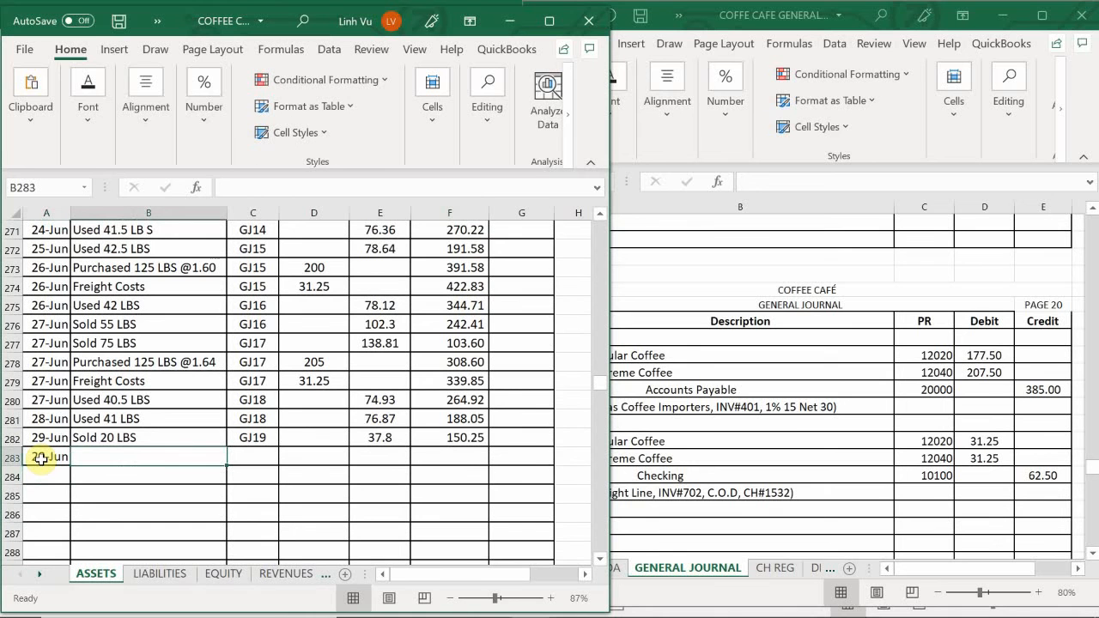
- Enter "Purchased 125 LBS @1.66" as the item description in B283
{"action": "type", "text": "Purcha"}
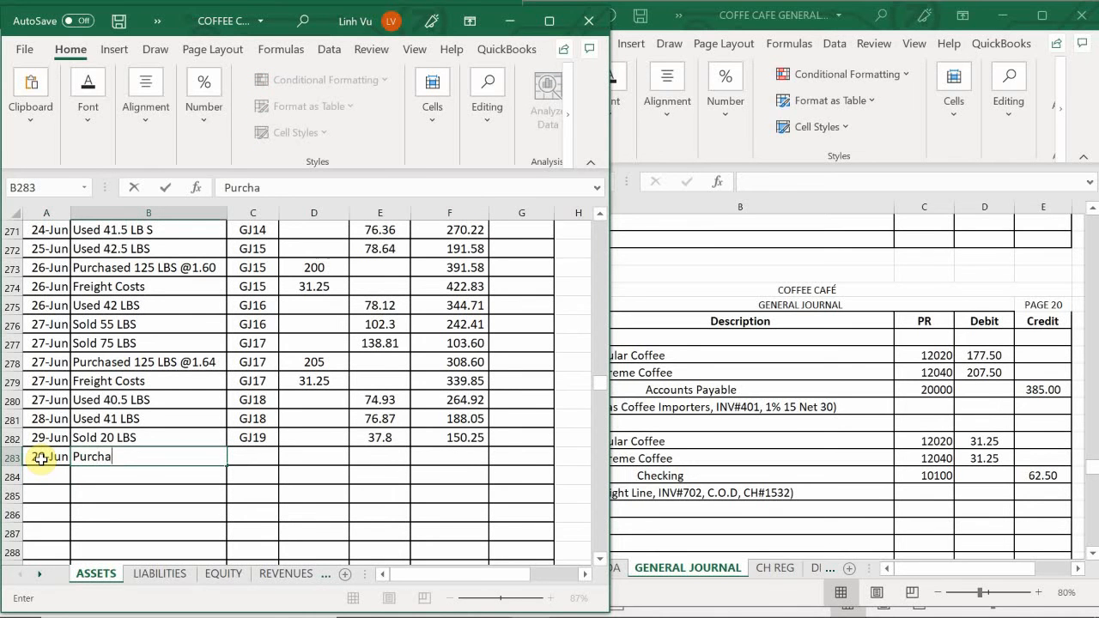
{"action": "type", "text": "sed 125 LB"}
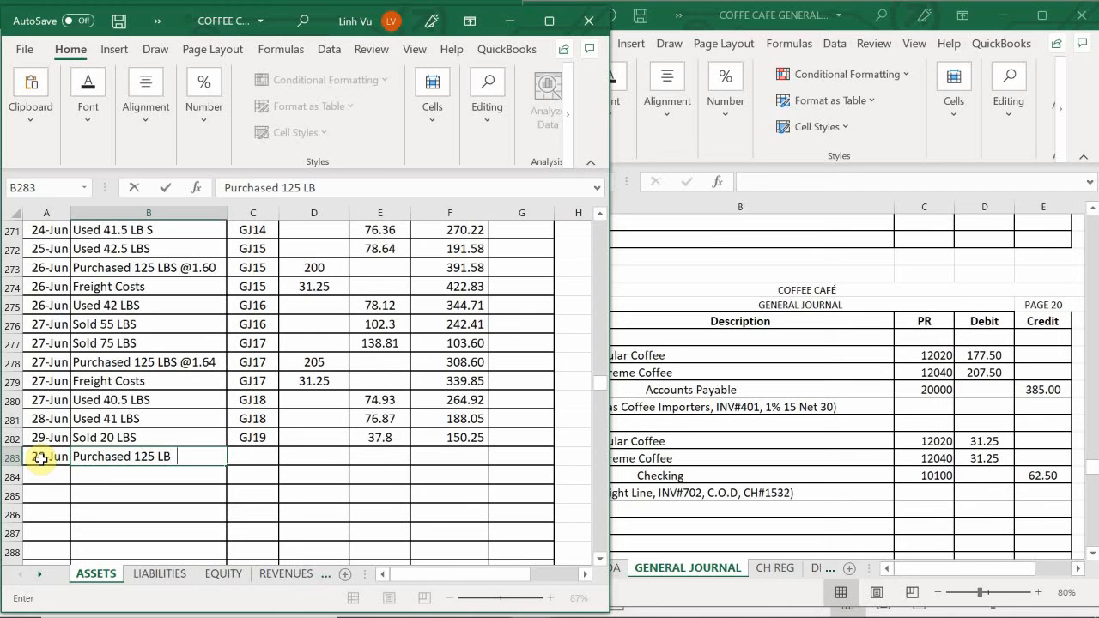
{"action": "type", "text": "S @1.66"}
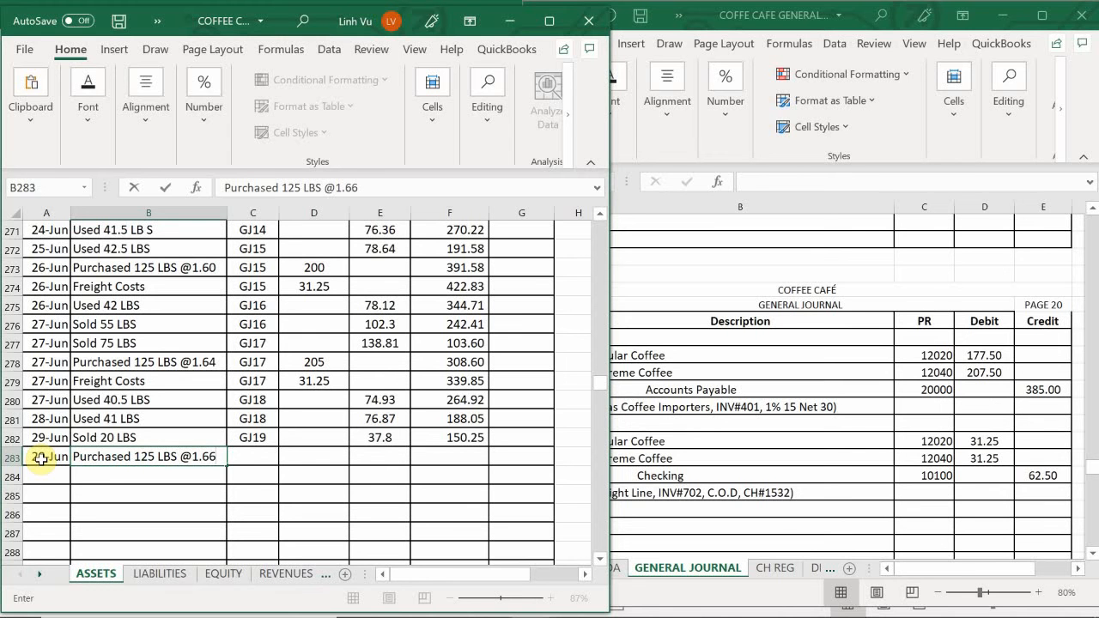
{"action": "key", "text": "Tab"}
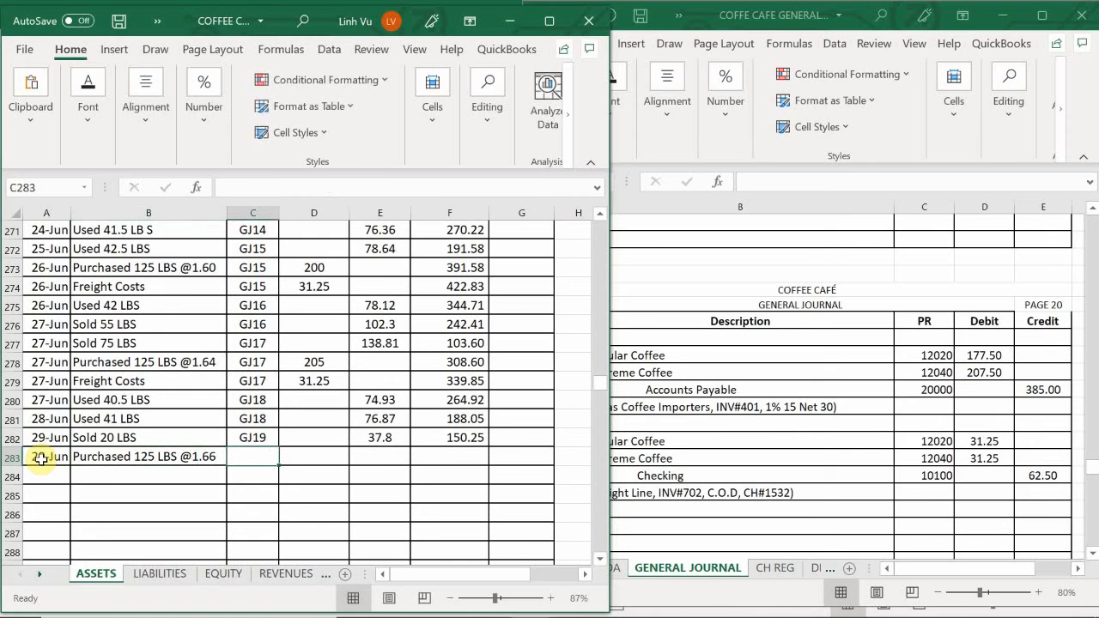
- Enter posting reference GJ20 and debit 207.5 in row 283, and extend the running-balance formula to F283
{"action": "type", "text": "GJ20"}
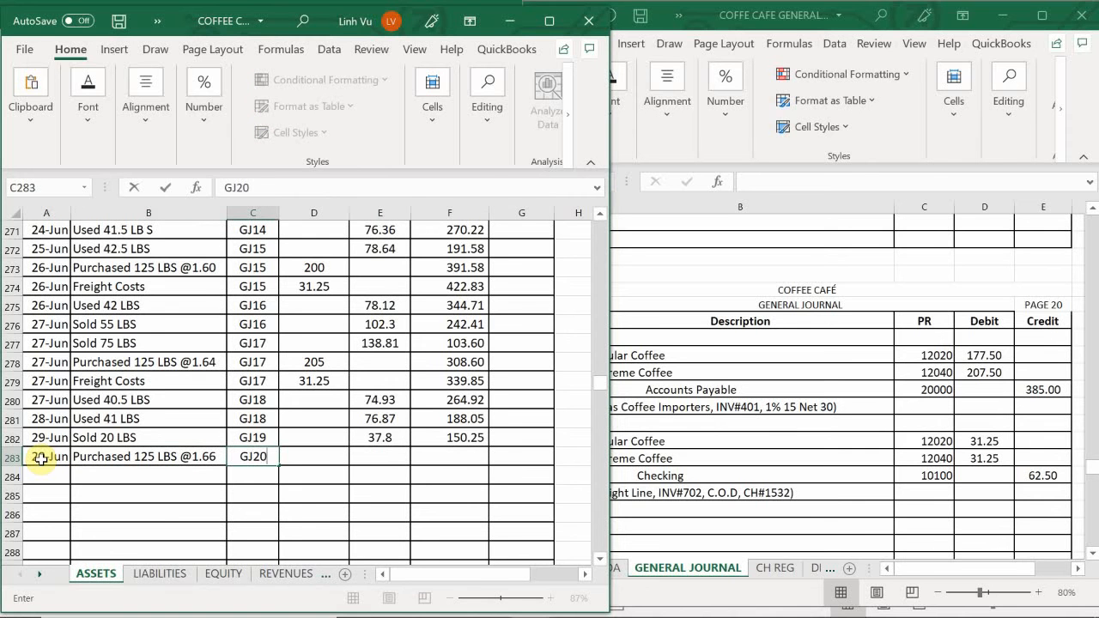
{"action": "key", "text": "Tab"}
{"action": "type", "text": "2"}
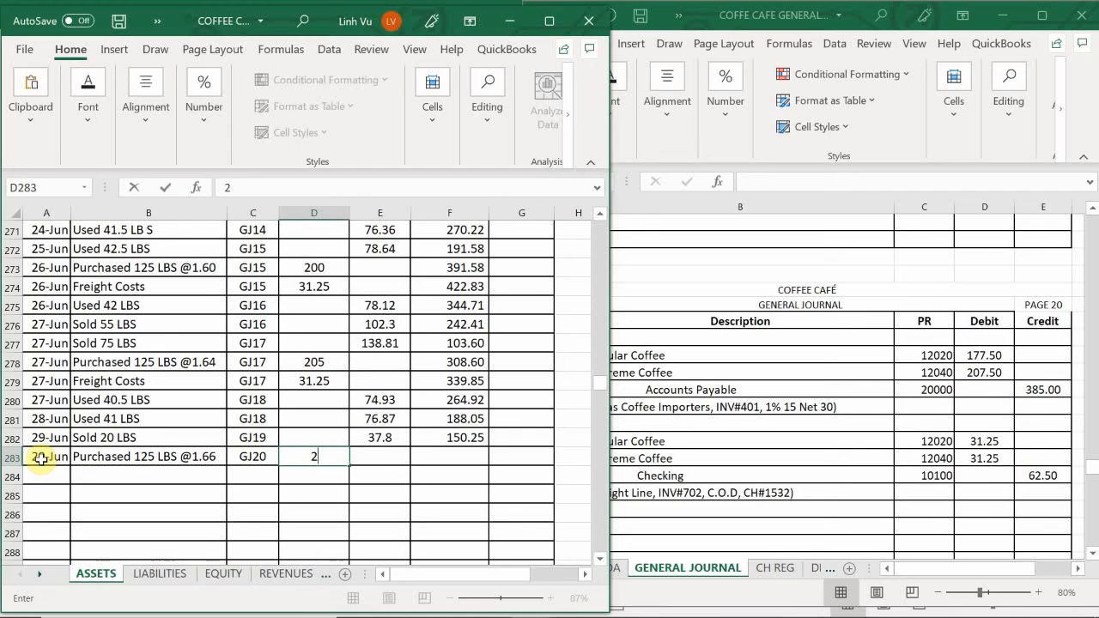
{"action": "type", "text": "07.5"}
{"action": "key", "text": "Return"}
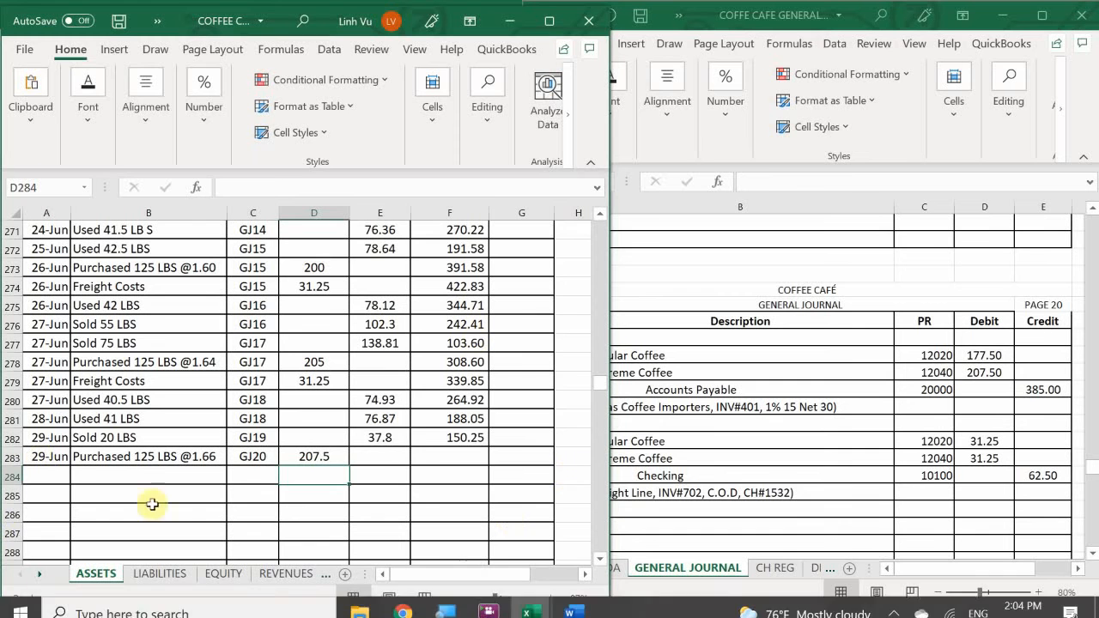
{"action": "left_click", "coordinate": [441, 436]}
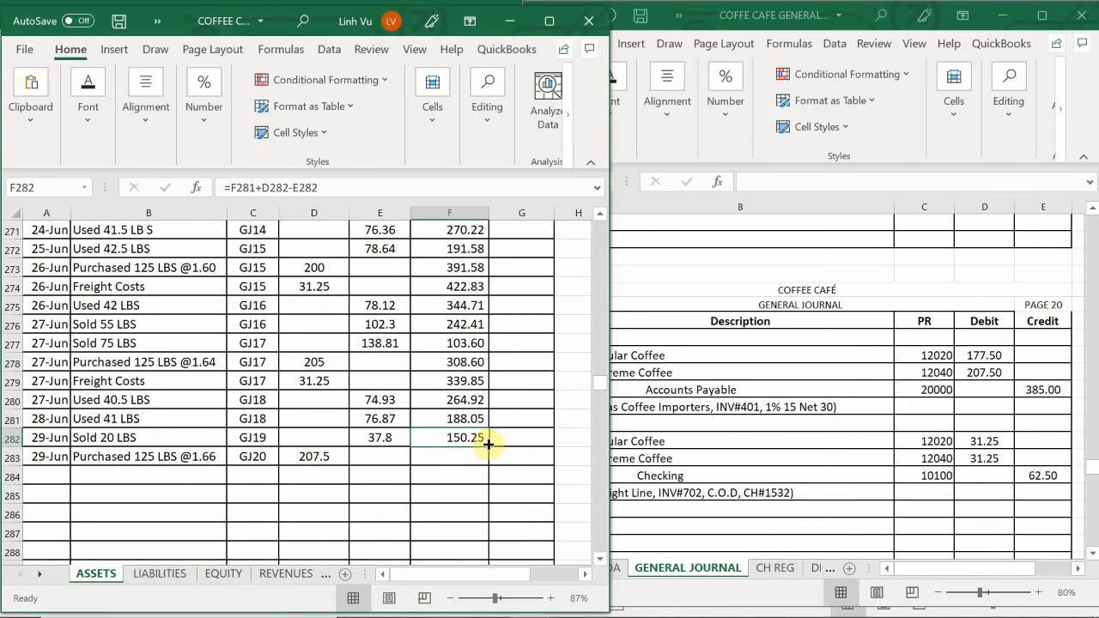
{"action": "left_click_drag", "start_coordinate": [488, 443], "coordinate": [492, 468]}
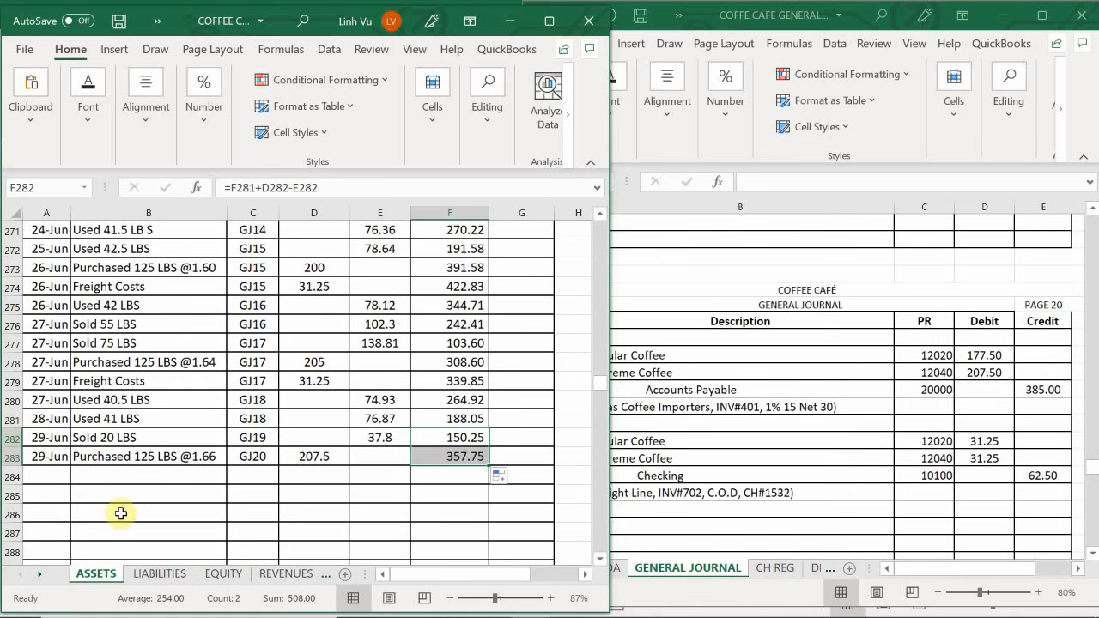
- Enter the date 6/29 in A284 and reference the earlier "Freight Costs" description from B279 in B284
{"action": "left_click", "coordinate": [45, 476]}
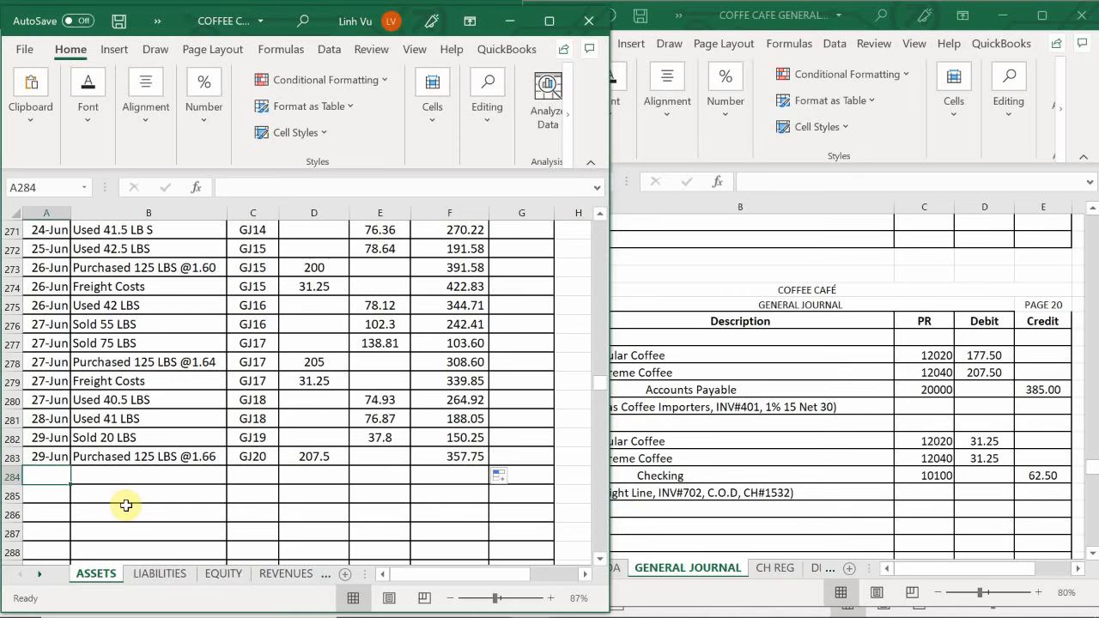
{"action": "type", "text": "6/29"}
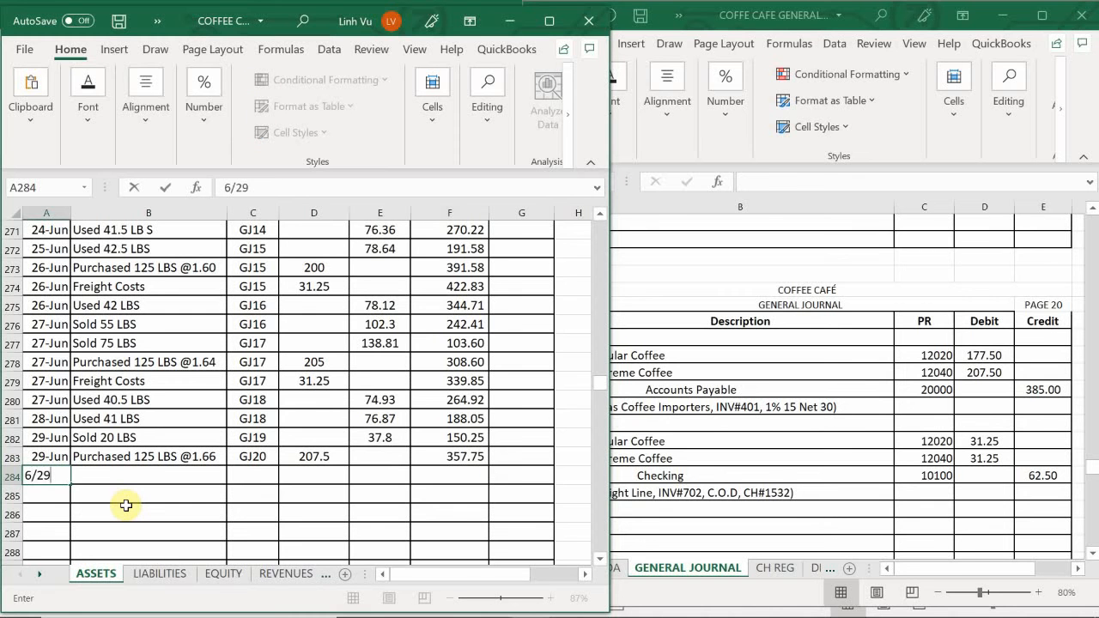
{"action": "key", "text": "Tab"}
{"action": "type", "text": "="}
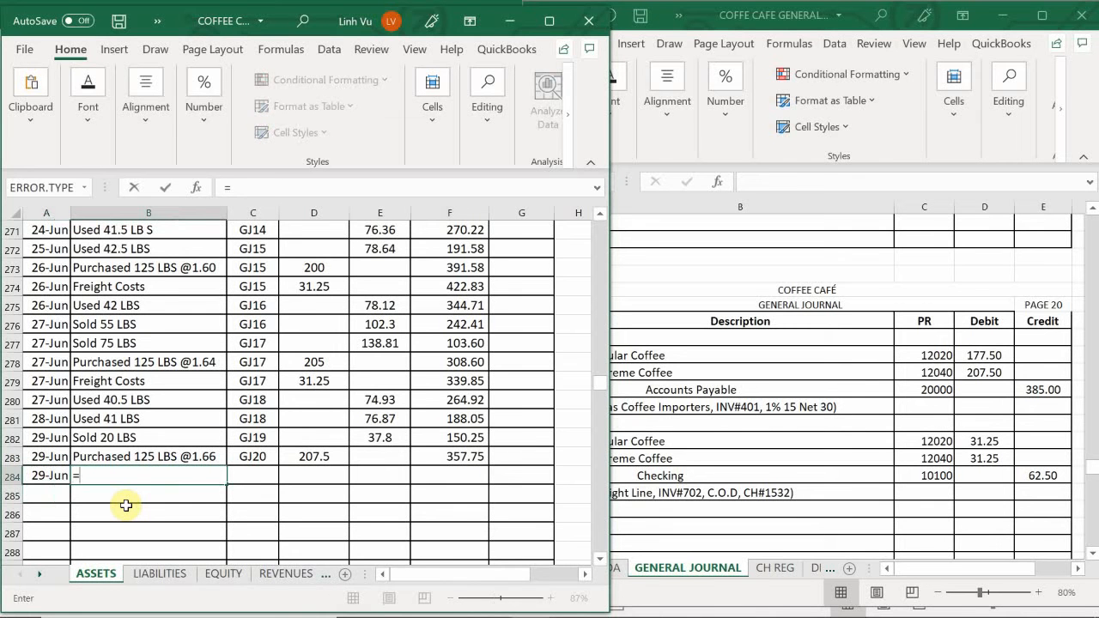
{"action": "key", "text": "Up"}
{"action": "key", "text": "Up"}
{"action": "key", "text": "Up"}
{"action": "key", "text": "Up"}
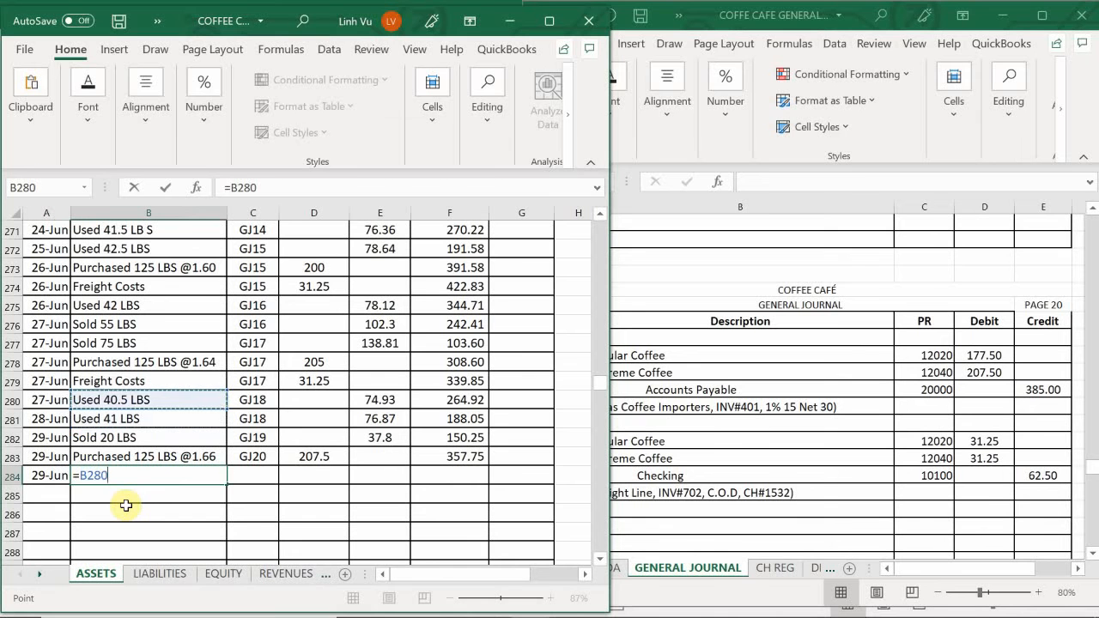
{"action": "key", "text": "Up"}
{"action": "key", "text": "Tab"}
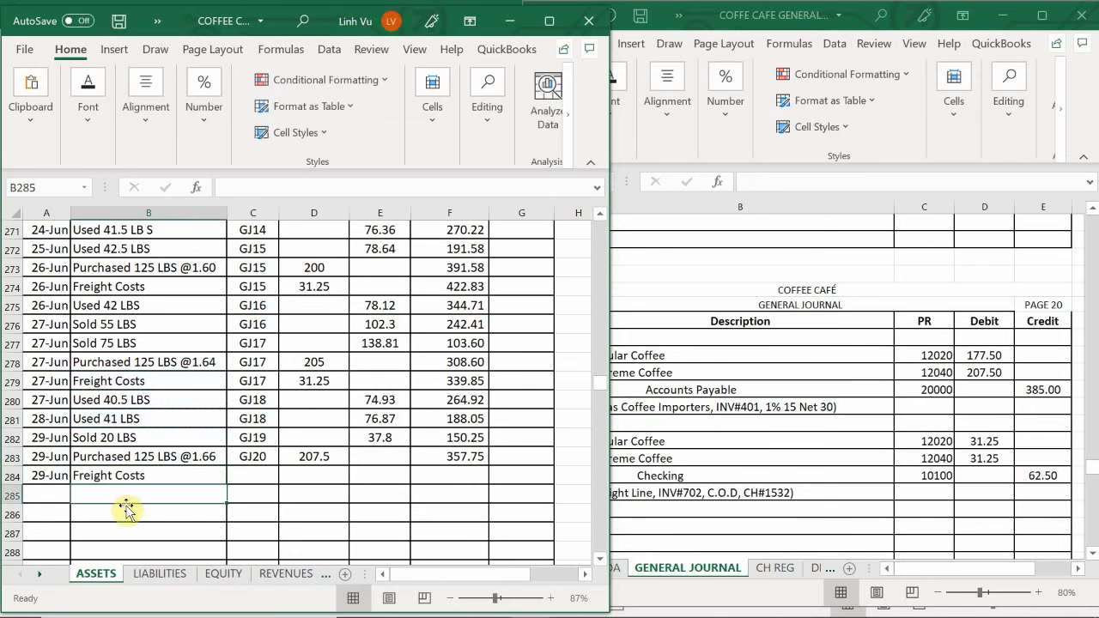
- Fill in posting reference GJ20 from the row above and debit 31.25 in row 284, and extend the running-balance formula to F284
{"action": "type", "text": "="}
{"action": "key", "text": "Up"}
{"action": "key", "text": "Return"}
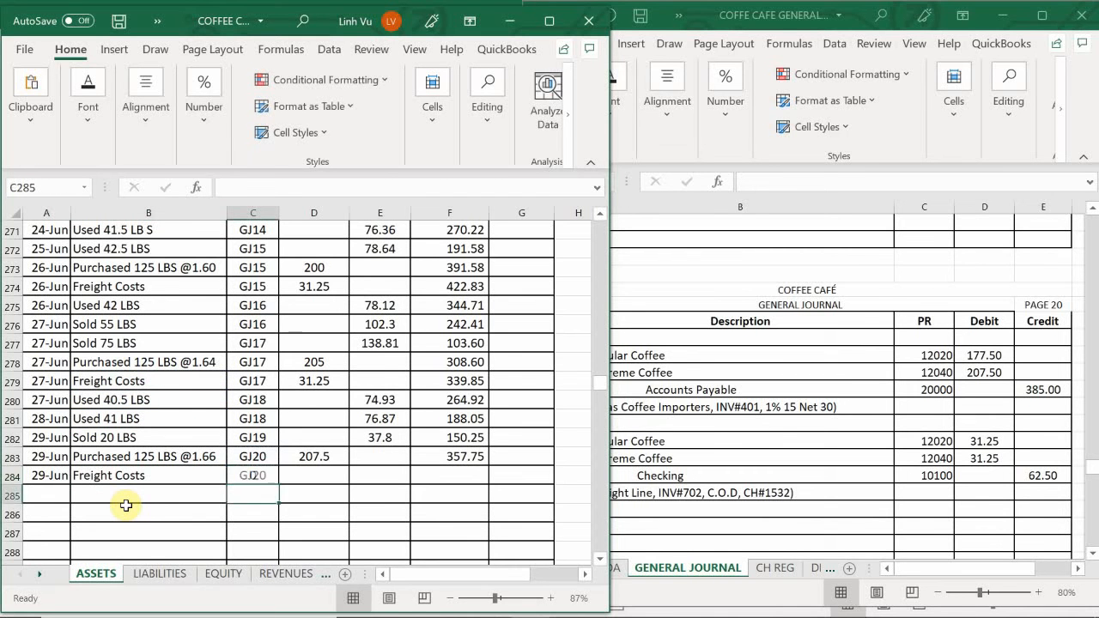
{"action": "key", "text": "Right"}
{"action": "key", "text": "Up"}
{"action": "type", "text": "31.25"}
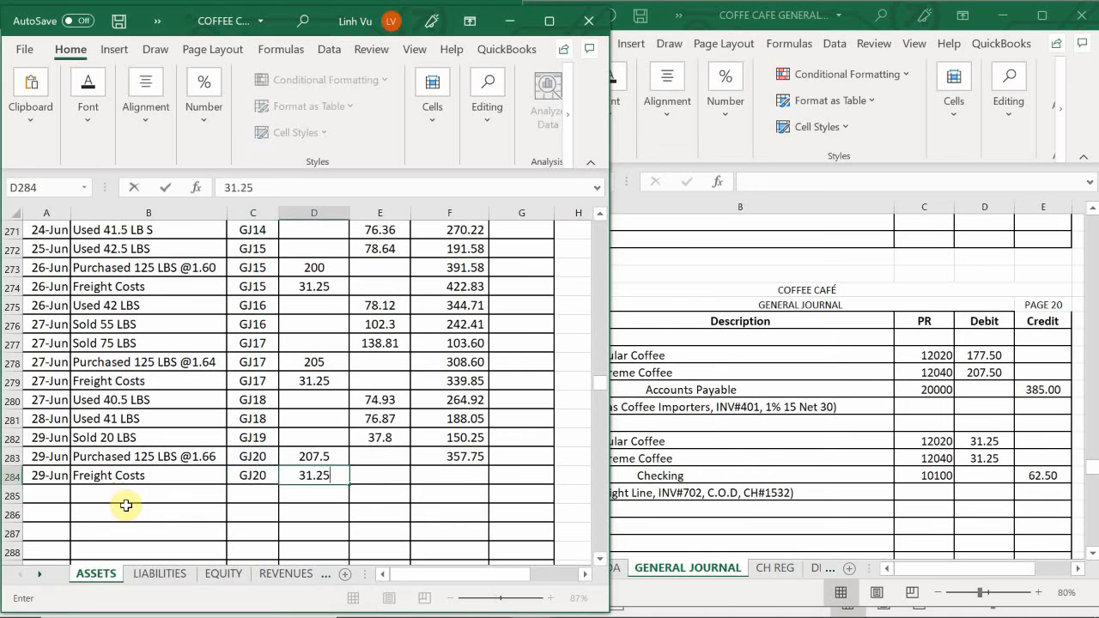
{"action": "key", "text": "Return"}
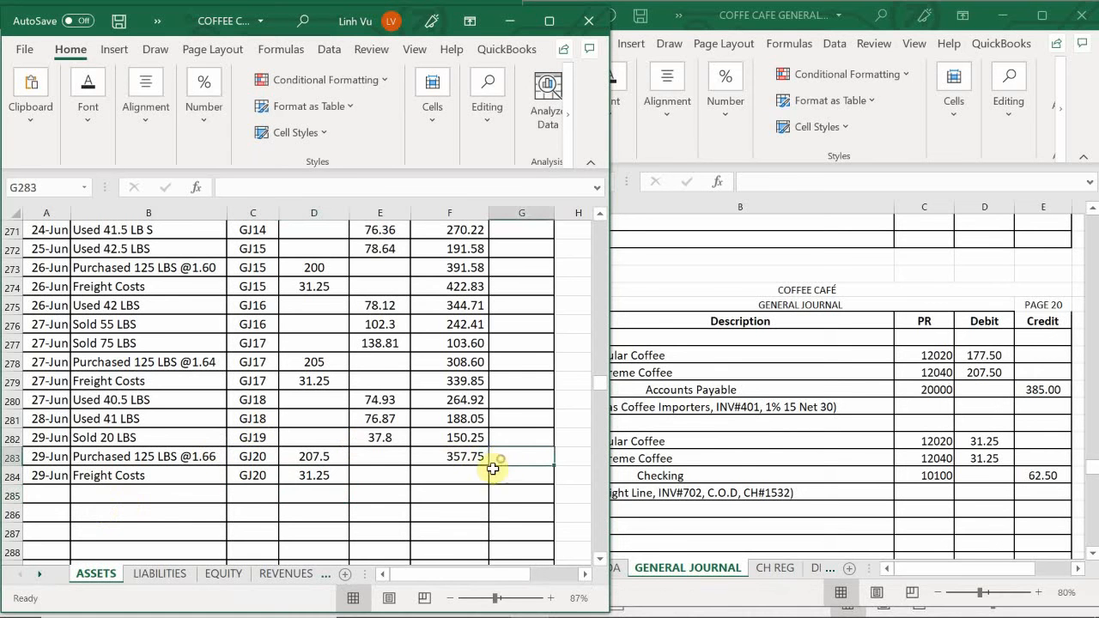
{"action": "left_click", "coordinate": [477, 457]}
{"action": "left_click_drag", "start_coordinate": [486, 466], "coordinate": [491, 481]}
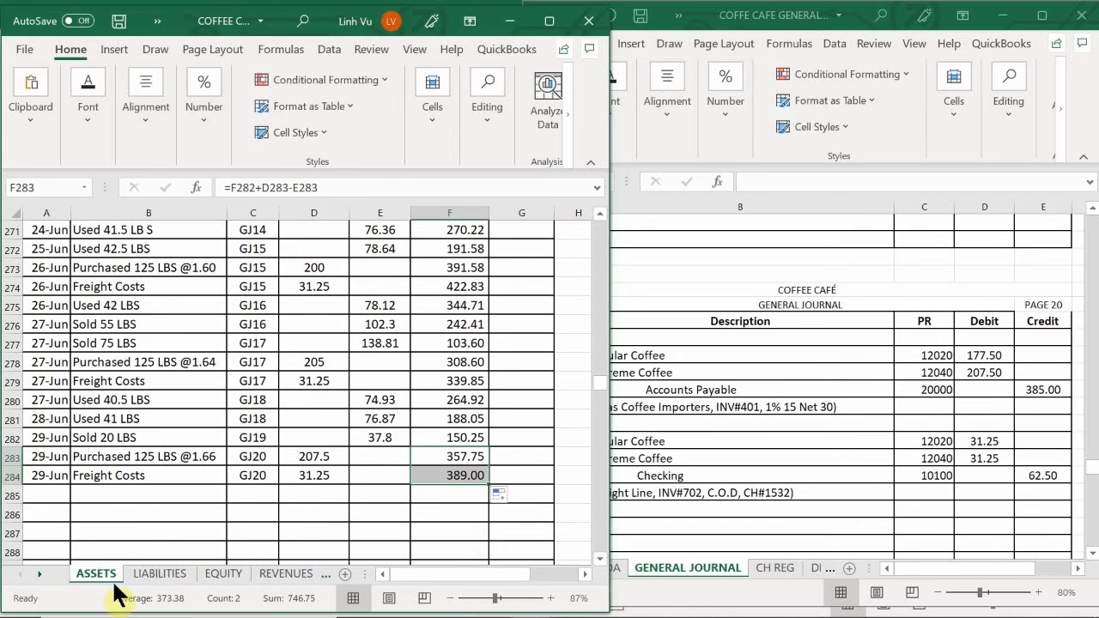
- Enter the date 6/29 and item INV#401 in row 36, the first empty Accounts Payable row on the LIABILITIES sheet
{"action": "left_click", "coordinate": [158, 573]}
{"action": "scroll", "coordinate": [152, 490], "scroll_direction": "up", "scroll_amount": 5}
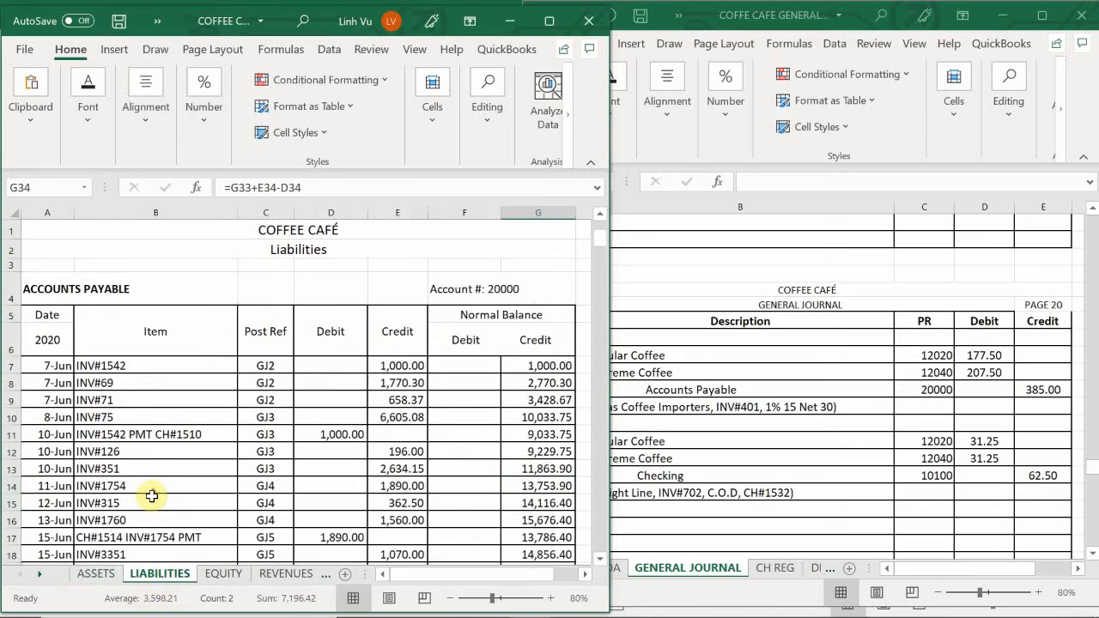
{"action": "scroll", "coordinate": [75, 443], "scroll_direction": "down", "scroll_amount": 5}
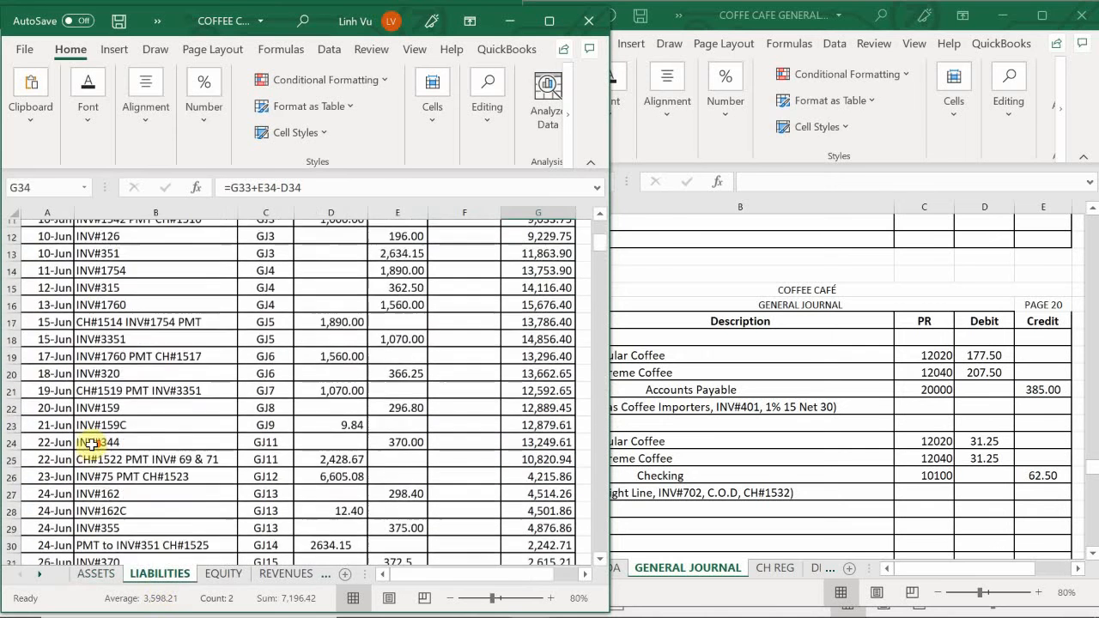
{"action": "scroll", "coordinate": [90, 443], "scroll_direction": "down", "scroll_amount": 3}
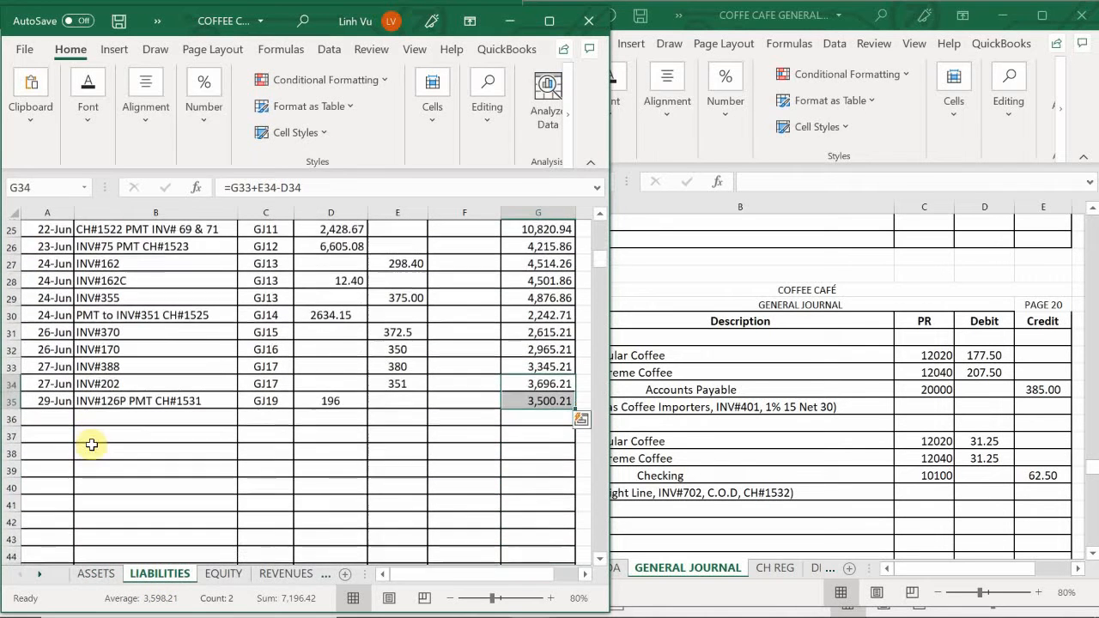
{"action": "left_click", "coordinate": [64, 415]}
{"action": "type", "text": "6/"}
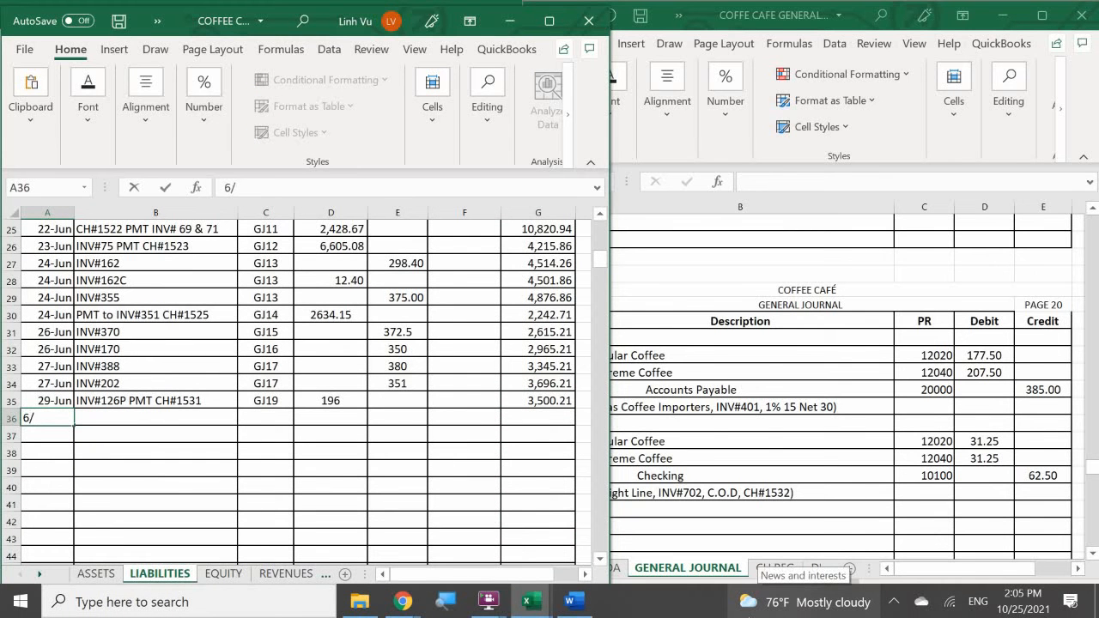
{"action": "type", "text": "29"}
{"action": "key", "text": "Return"}
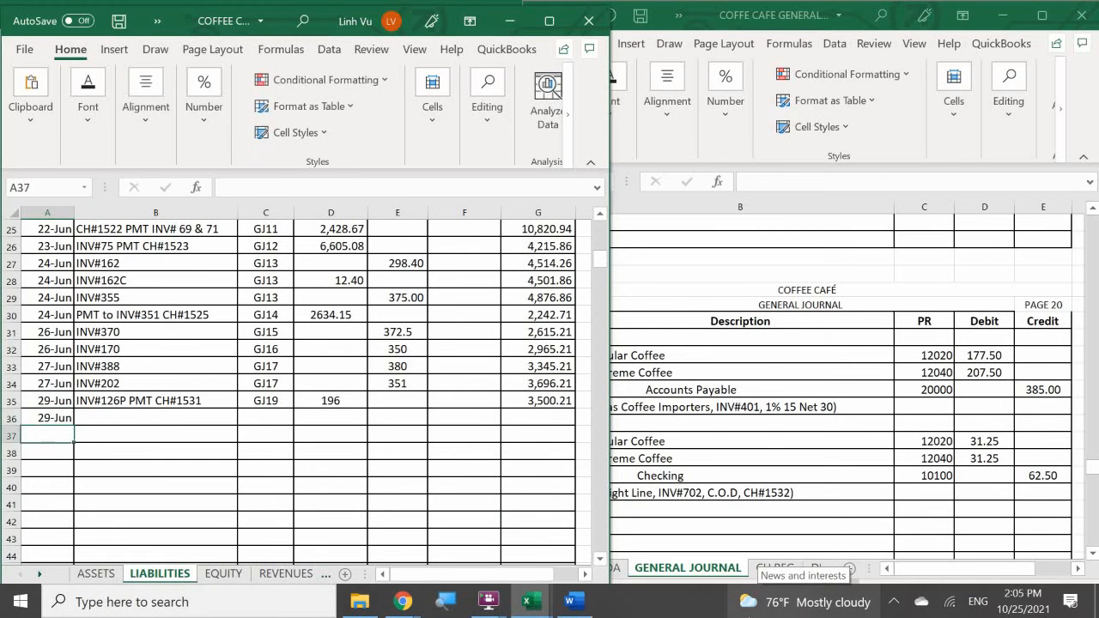
{"action": "key", "text": "Right"}
{"action": "key", "text": "Up"}
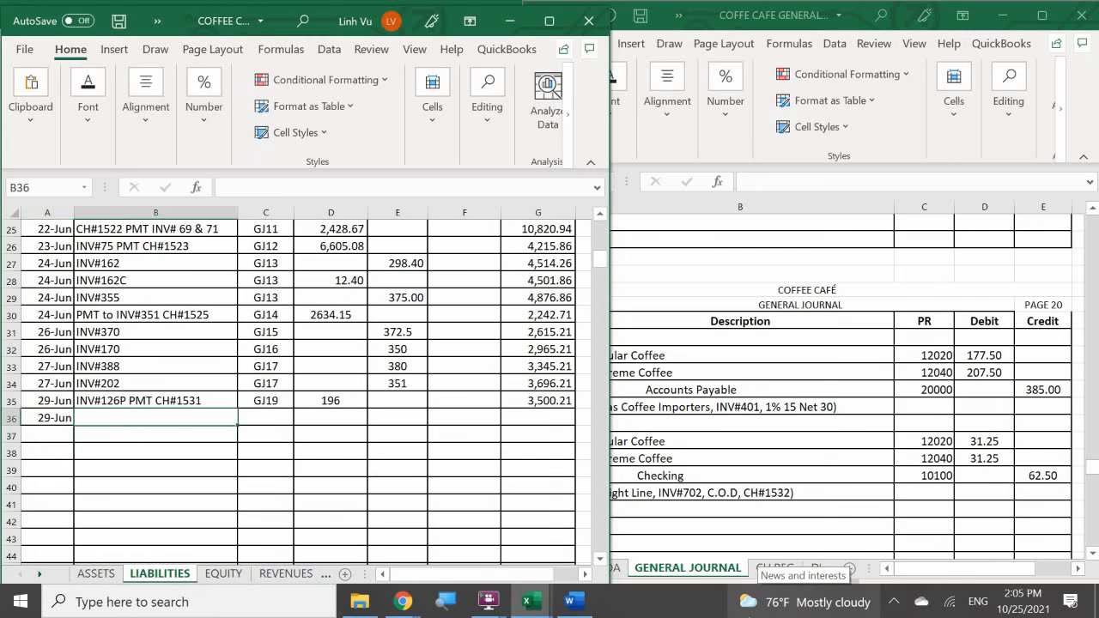
{"action": "type", "text": "INV#401"}
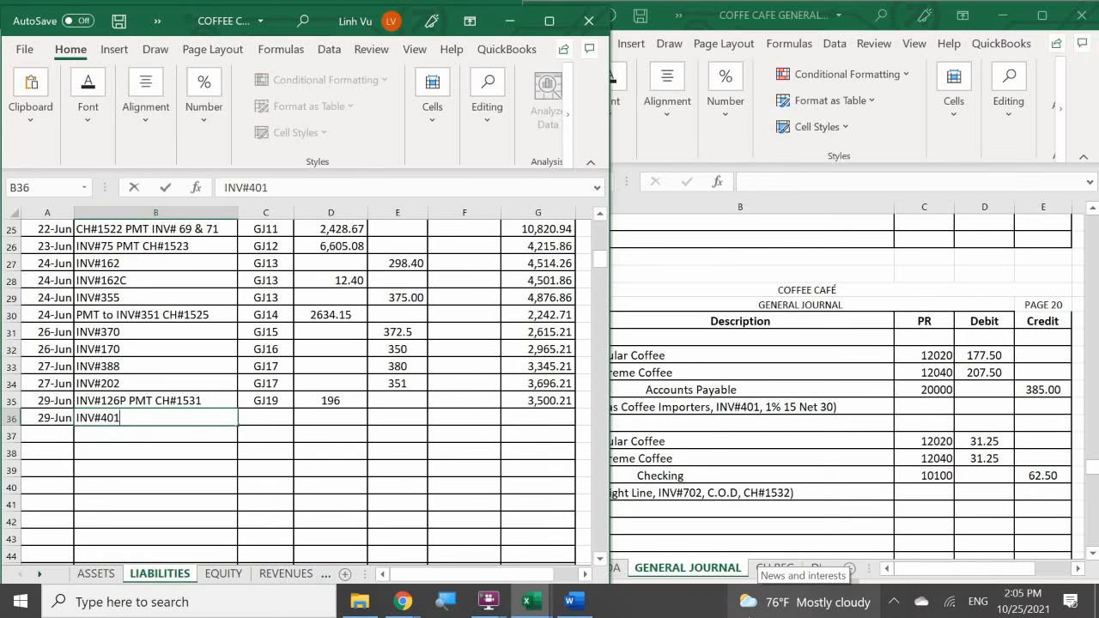
{"action": "key", "text": "Return"}
- Enter posting reference GJ20 and credit 385 in Accounts Payable row 36, and extend the running-balance formula to G36
{"action": "key", "text": "Right"}
{"action": "key", "text": "Up"}
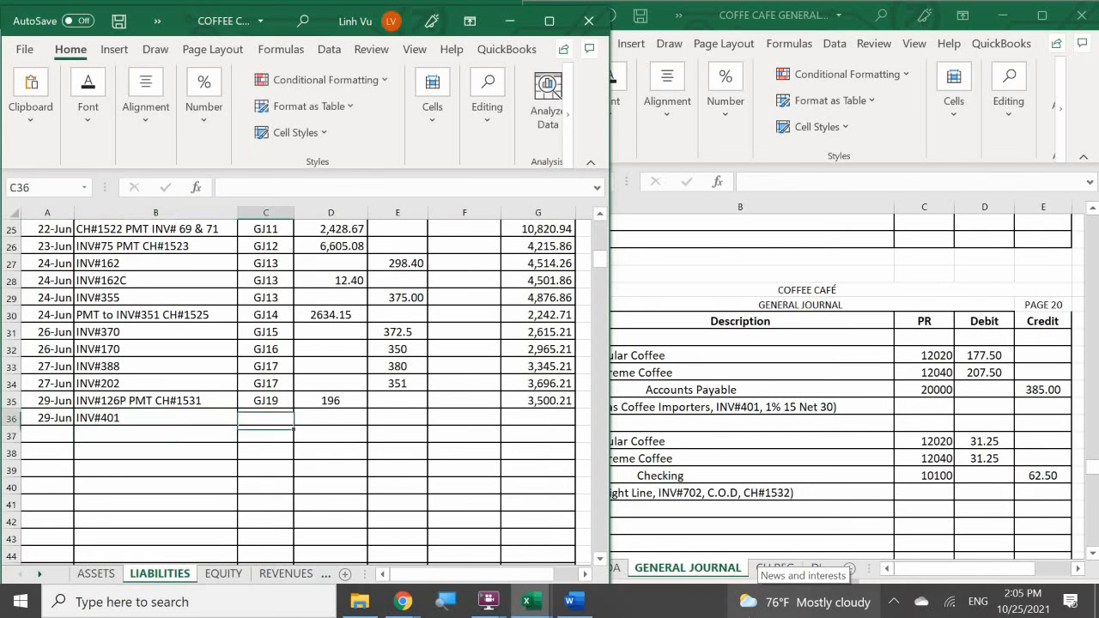
{"action": "type", "text": "GJ20"}
{"action": "key", "text": "Return"}
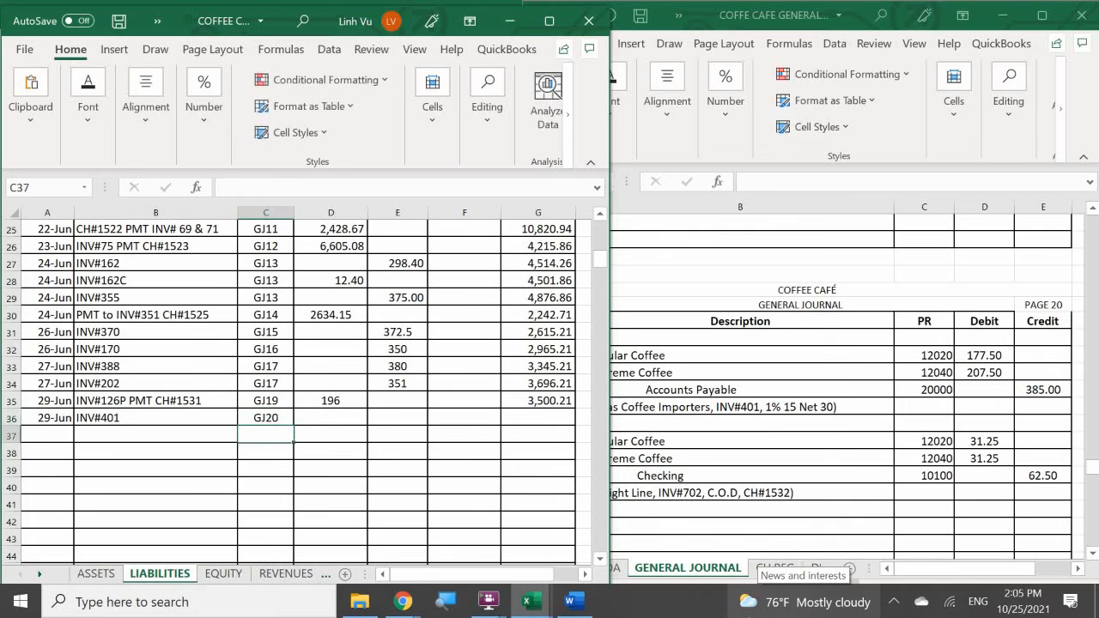
{"action": "key", "text": "Right"}
{"action": "key", "text": "Up"}
{"action": "key", "text": "Right"}
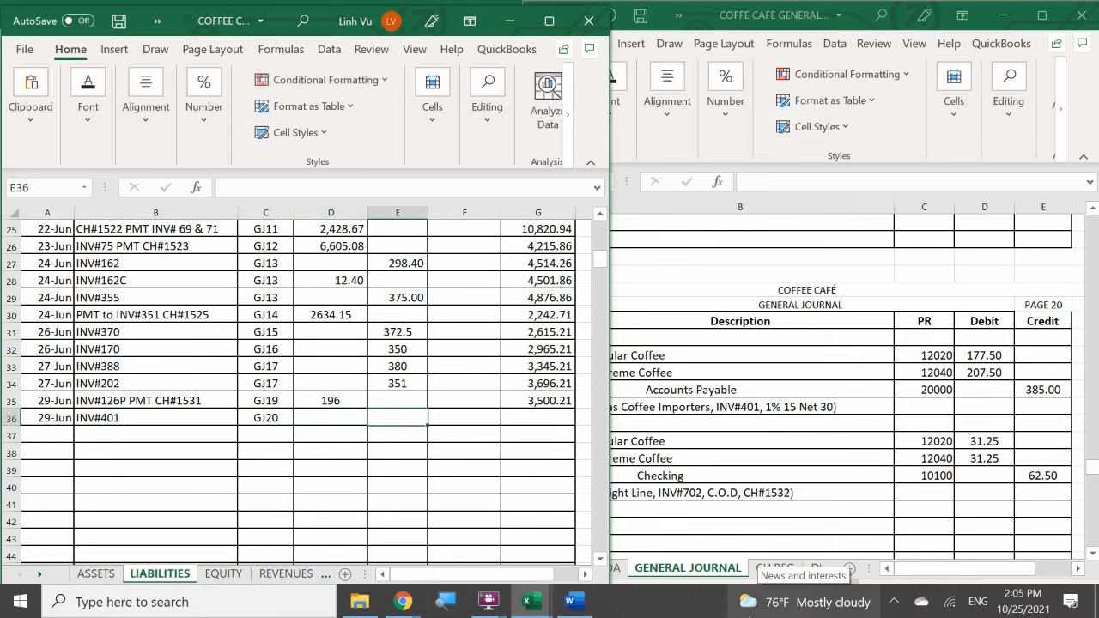
{"action": "type", "text": "385"}
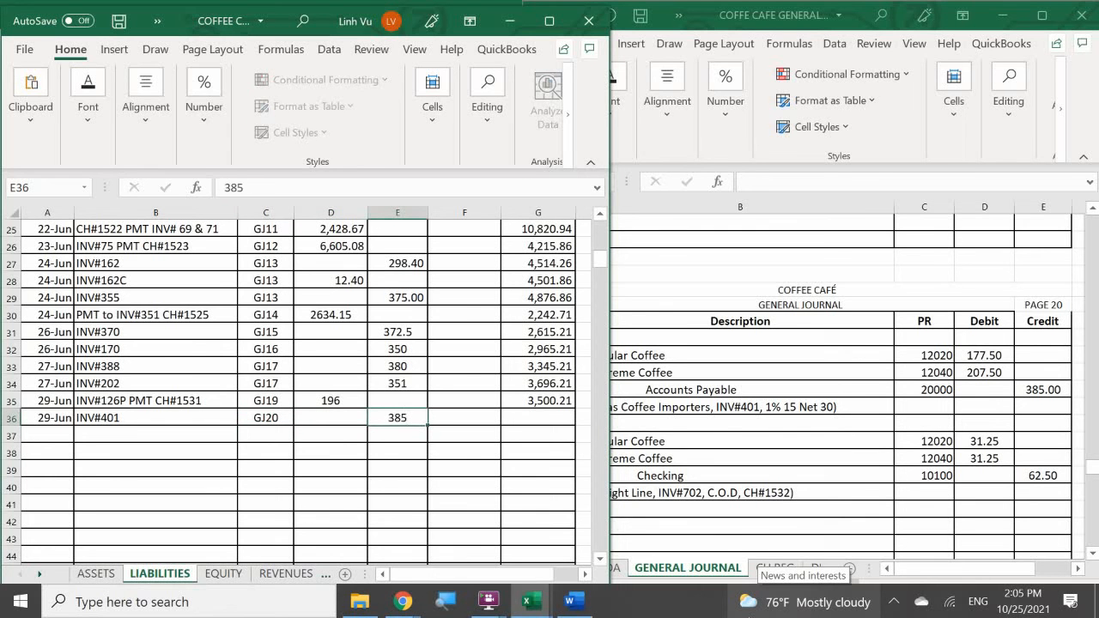
{"action": "key", "text": "Return"}
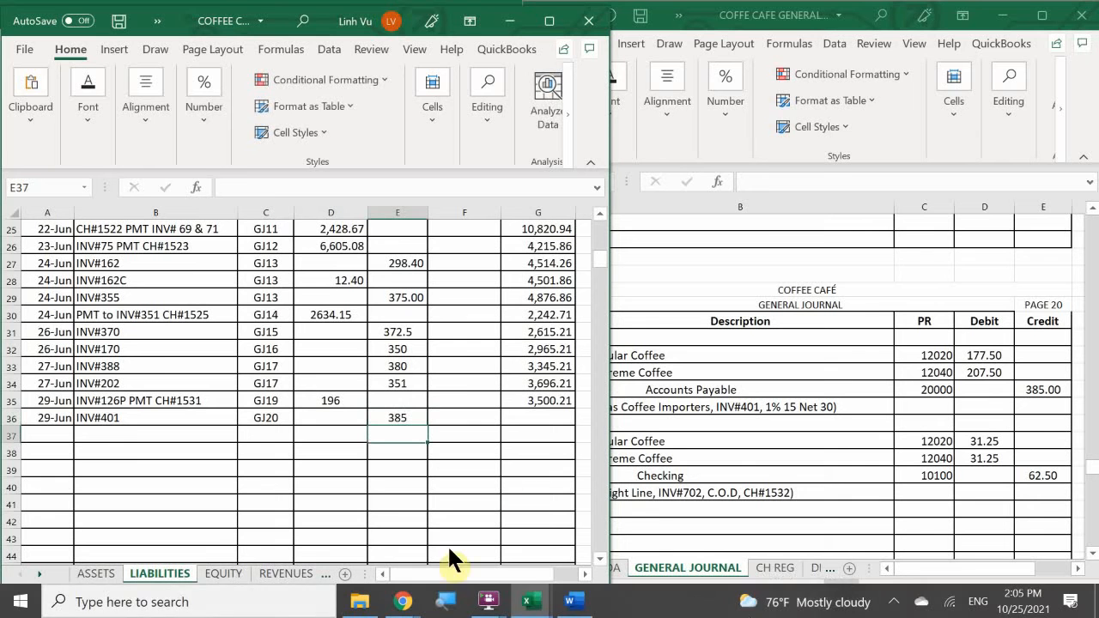
{"action": "left_click", "coordinate": [541, 400]}
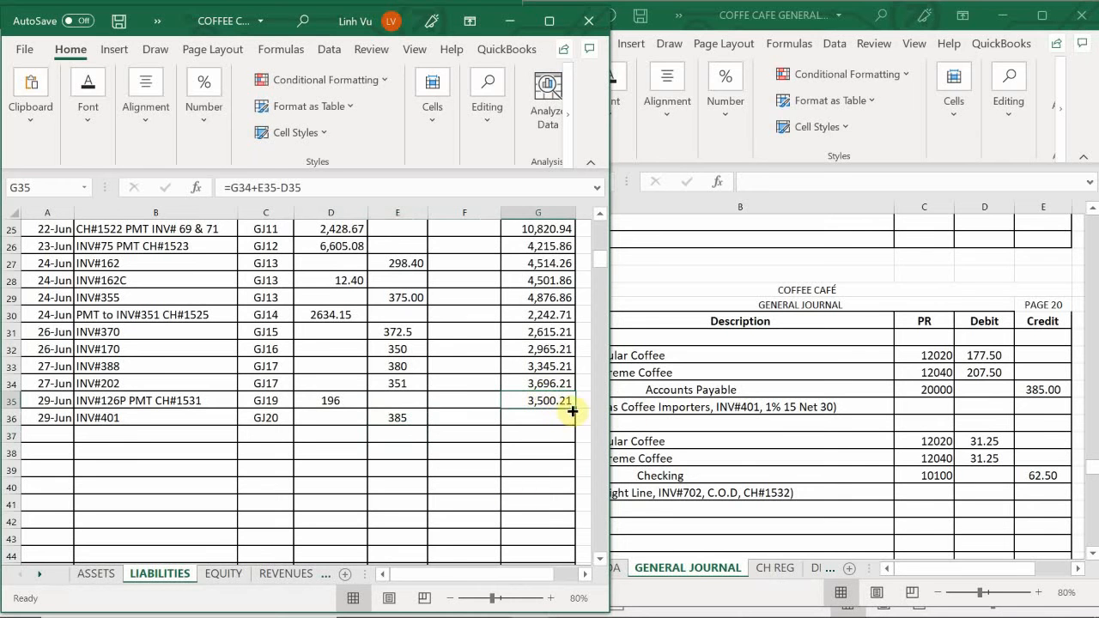
{"action": "left_click_drag", "start_coordinate": [574, 408], "coordinate": [589, 464]}
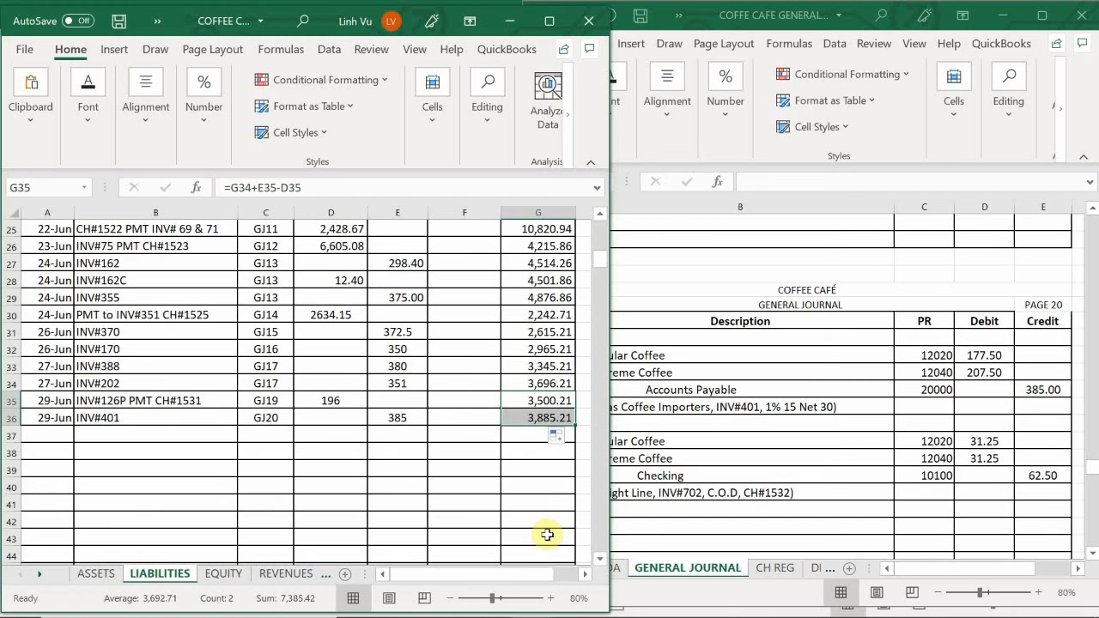
- Enter the date 6/29 in A66, the first empty row of the Checking account on the ASSETS sheet
{"action": "left_click", "coordinate": [95, 574]}
{"action": "left_click", "coordinate": [117, 514]}
{"action": "scroll", "coordinate": [116, 502], "scroll_direction": "up", "scroll_amount": 20}
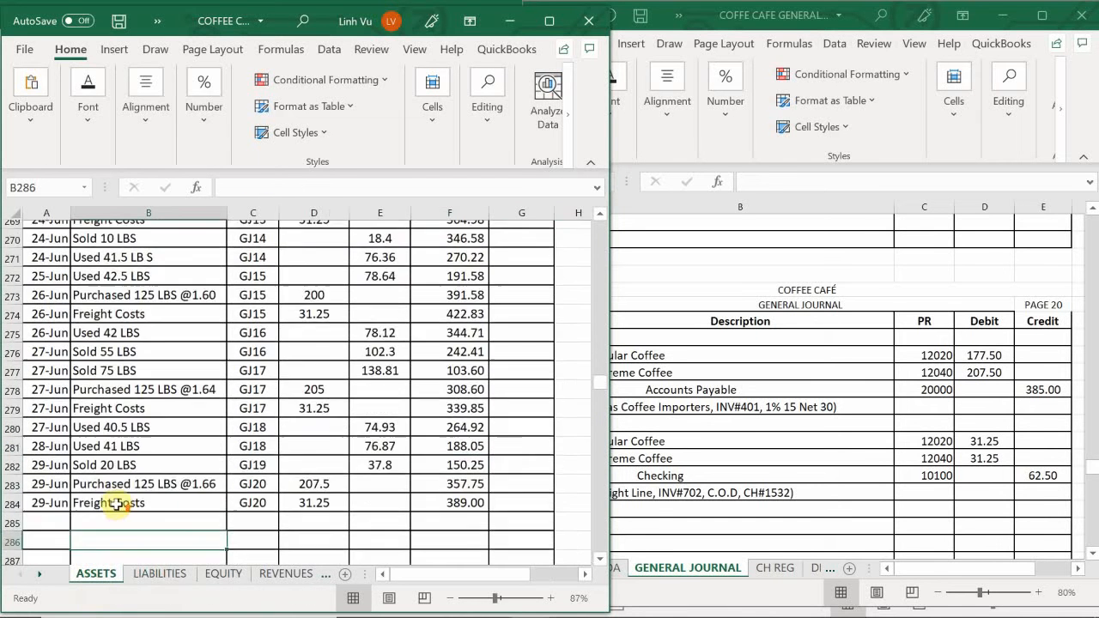
{"action": "scroll", "coordinate": [103, 489], "scroll_direction": "up", "scroll_amount": 20}
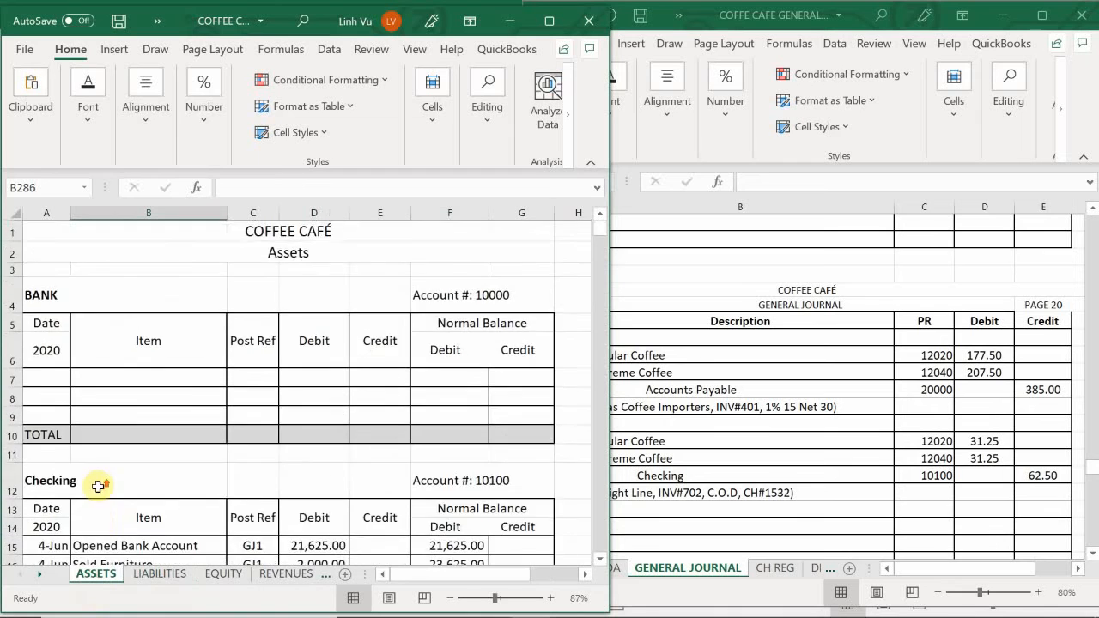
{"action": "scroll", "coordinate": [95, 483], "scroll_direction": "down", "scroll_amount": 4}
{"action": "scroll", "coordinate": [92, 483], "scroll_direction": "down", "scroll_amount": 11}
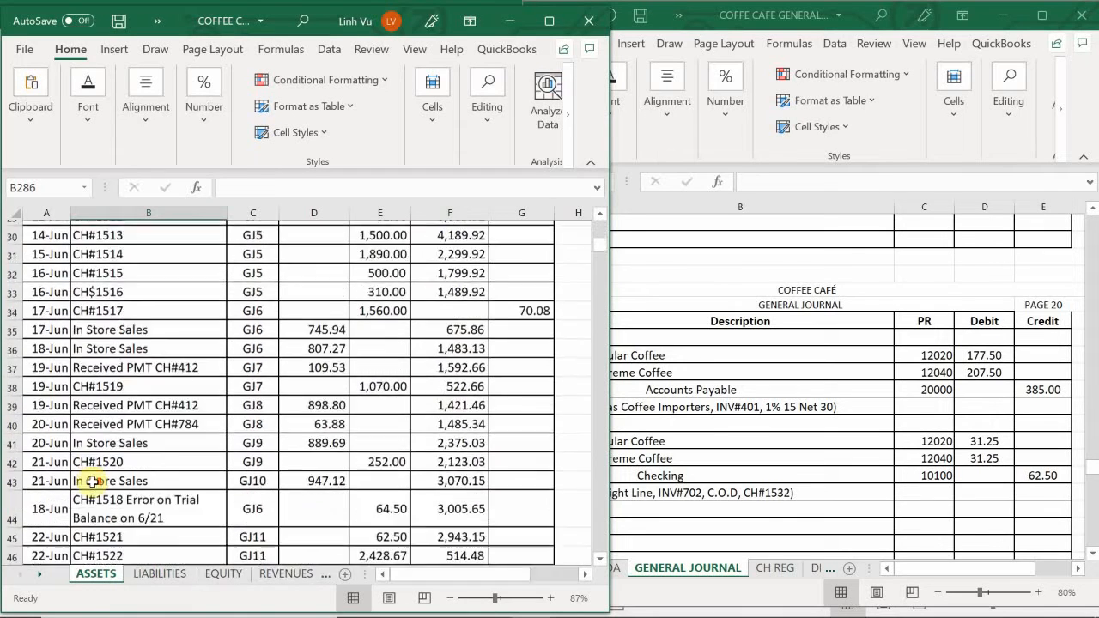
{"action": "scroll", "coordinate": [92, 483], "scroll_direction": "down", "scroll_amount": 5}
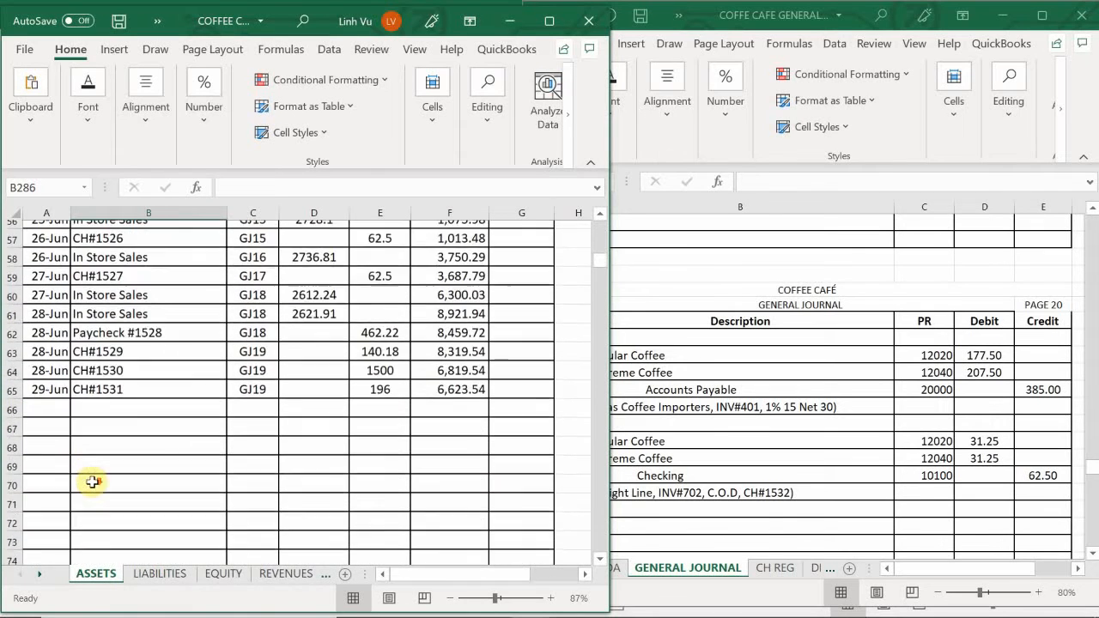
{"action": "scroll", "coordinate": [91, 481], "scroll_direction": "up", "scroll_amount": 1}
{"action": "left_click", "coordinate": [47, 457]}
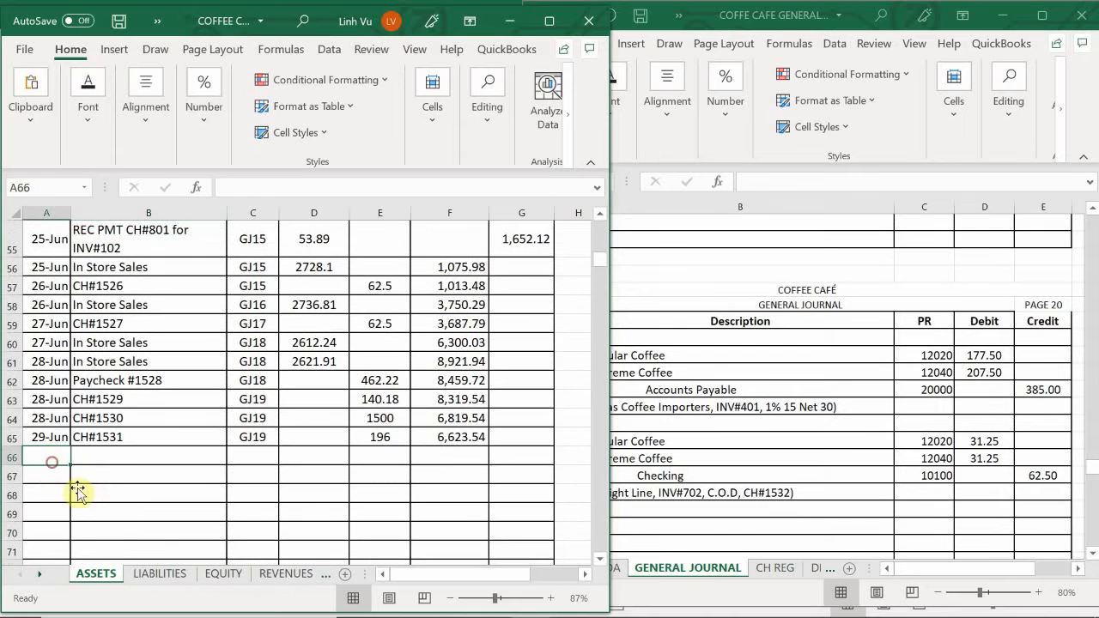
{"action": "type", "text": "6/2"}
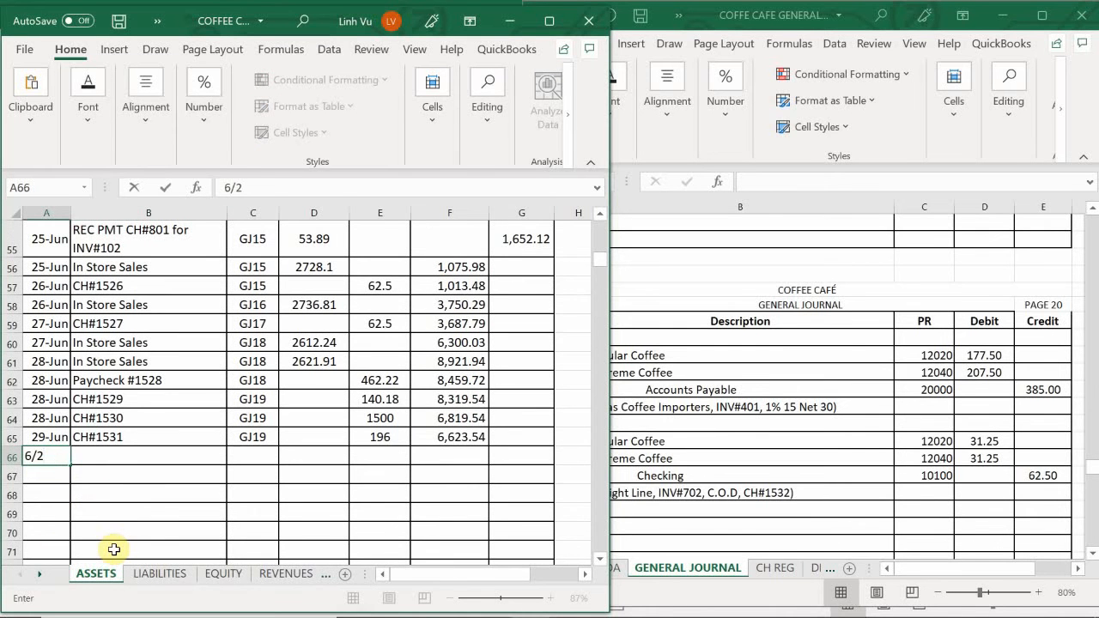
{"action": "type", "text": "9"}
{"action": "key", "text": "Return"}
- Enter CH#1532 as the item description in B66 of the Checking account
{"action": "key", "text": "Up"}
{"action": "key", "text": "Right"}
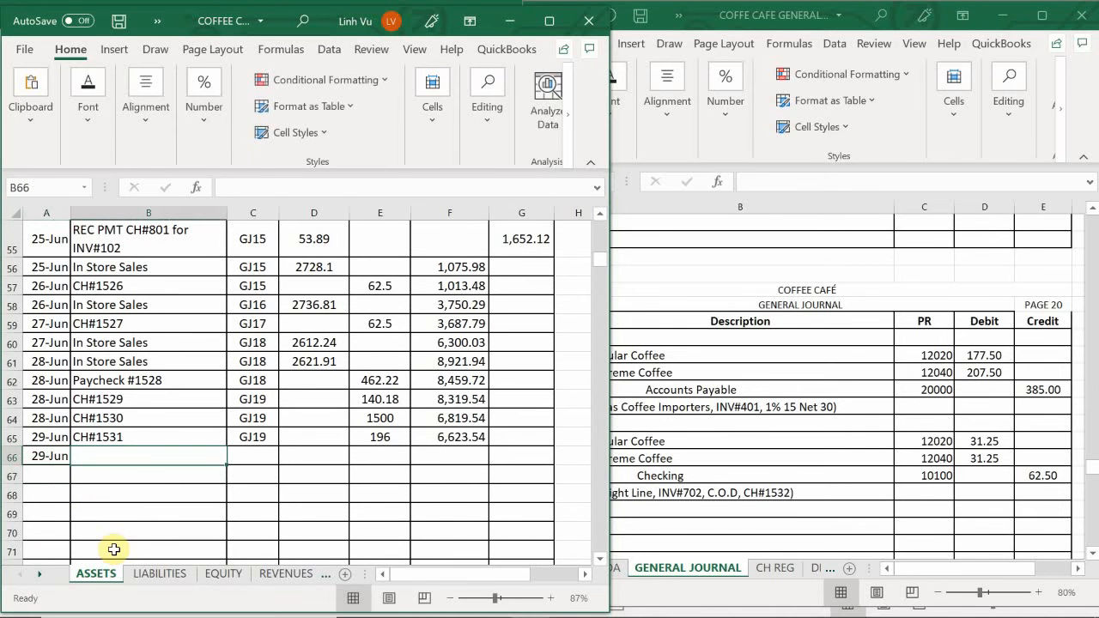
{"action": "type", "text": "CH"}
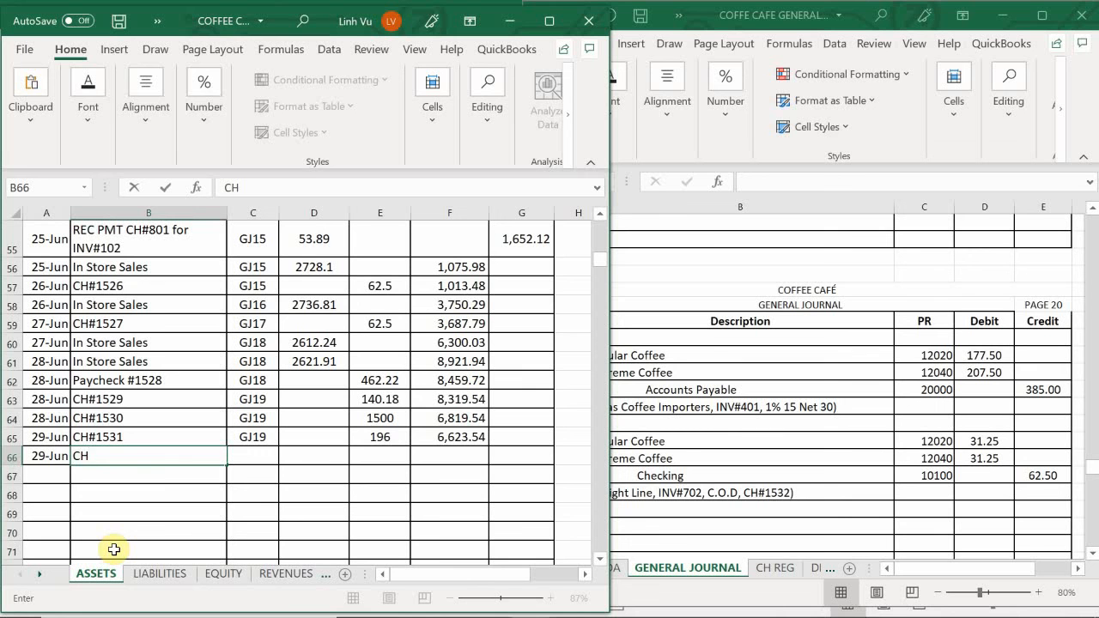
{"action": "type", "text": "1532"}
{"action": "key", "text": "Tab"}
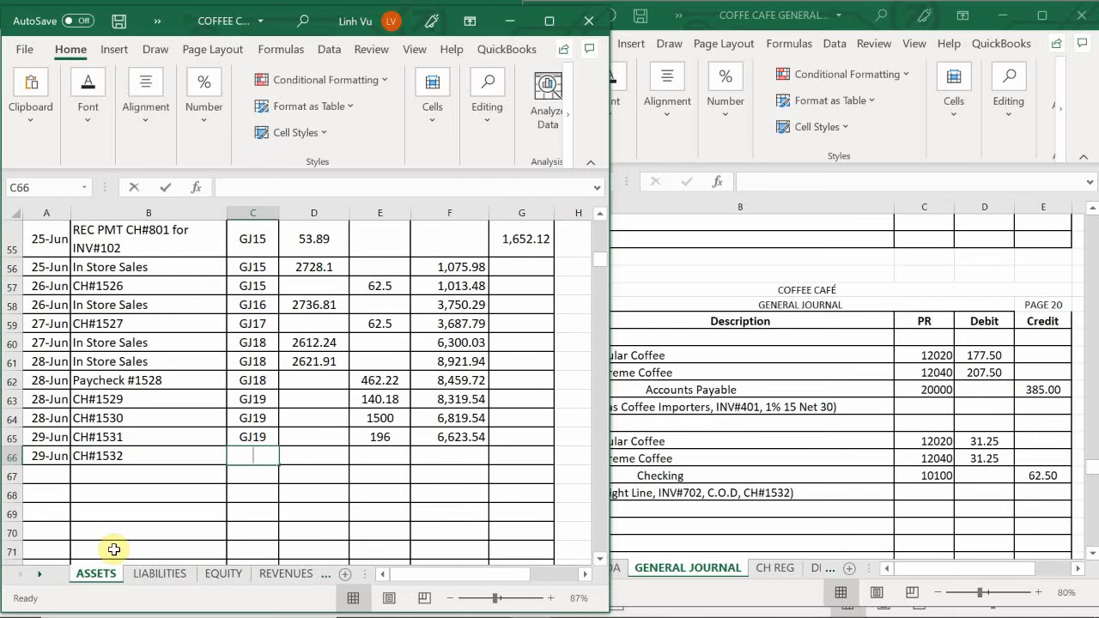
- Enter posting reference GJ20 and credit 62.5 in row 66 of the Checking account
{"action": "type", "text": "GJ20"}
{"action": "key", "text": "Tab"}
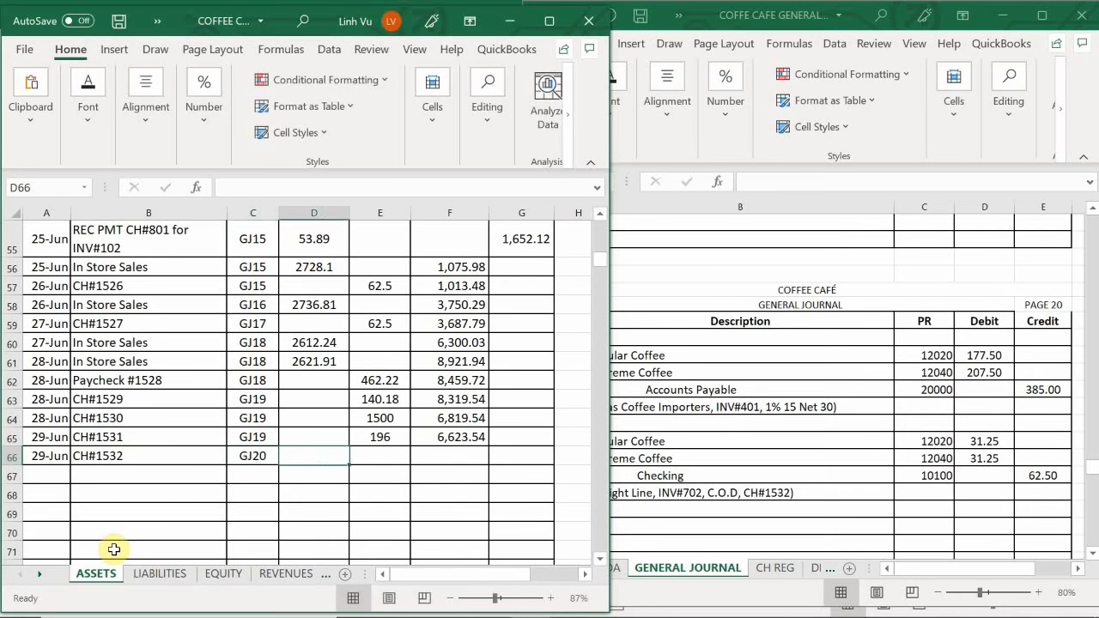
{"action": "key", "text": "Tab"}
{"action": "type", "text": "62."}
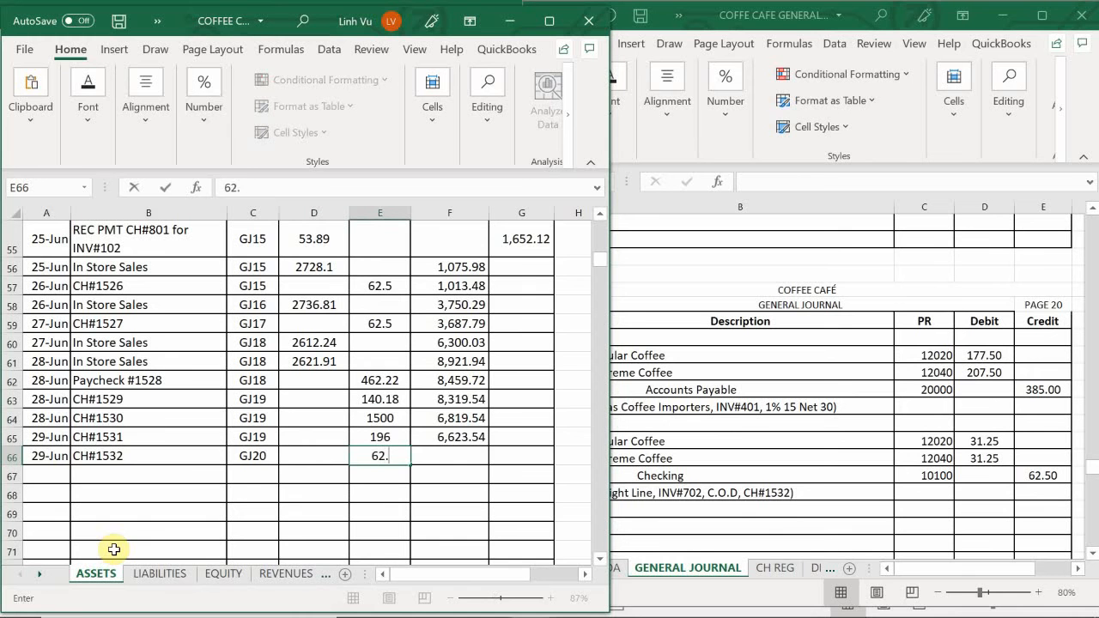
{"action": "type", "text": "5"}
{"action": "key", "text": "Return"}
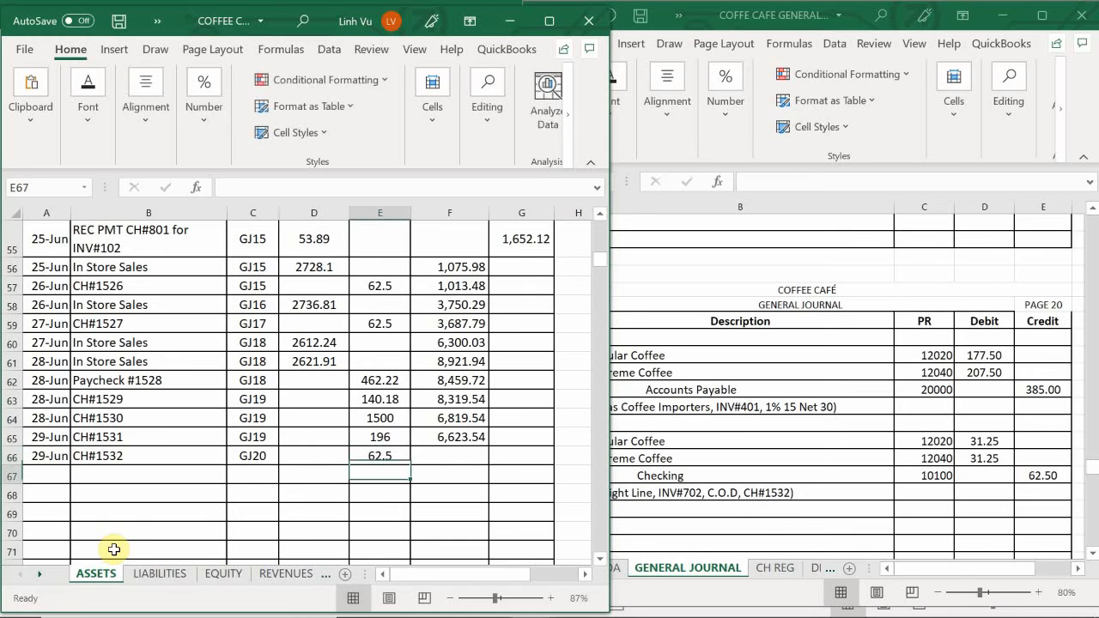
- Extend the Checking account's running-balance formula from F65 to F66
{"action": "left_click", "coordinate": [448, 434]}
{"action": "left_click_drag", "start_coordinate": [491, 446], "coordinate": [489, 458]}
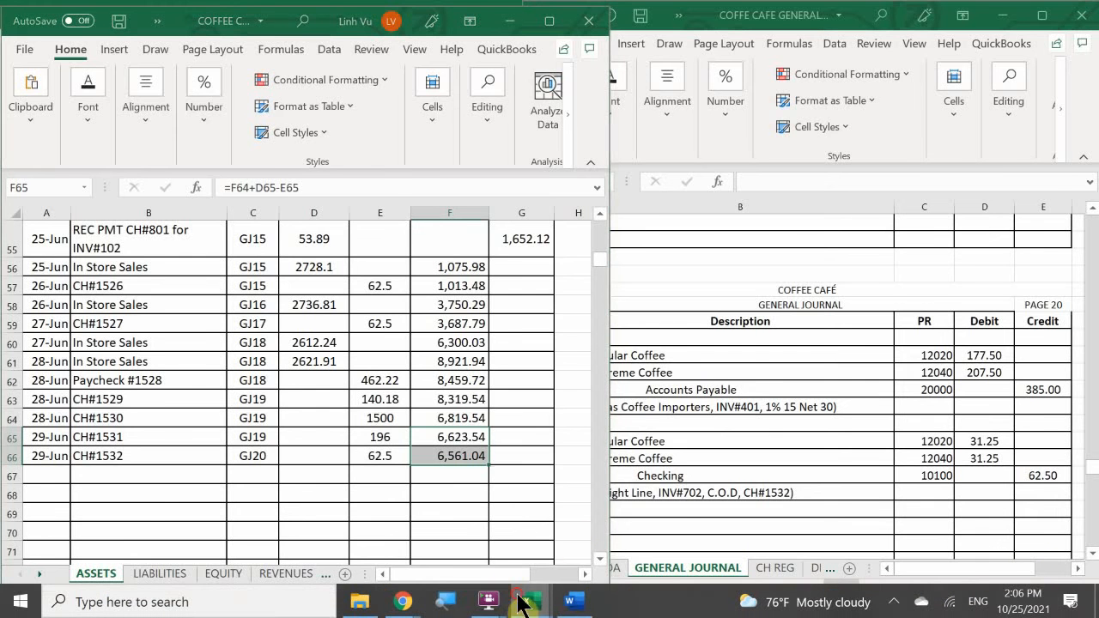
- Switch to the Coffee Cafe Subsidiary Ledger workbook and enter the date 6/29 in A32, the coffee supplier's first empty row on the VENDORS sheet
{"action": "mouse_move", "coordinate": [519, 598]}
{"action": "left_click", "coordinate": [498, 540]}
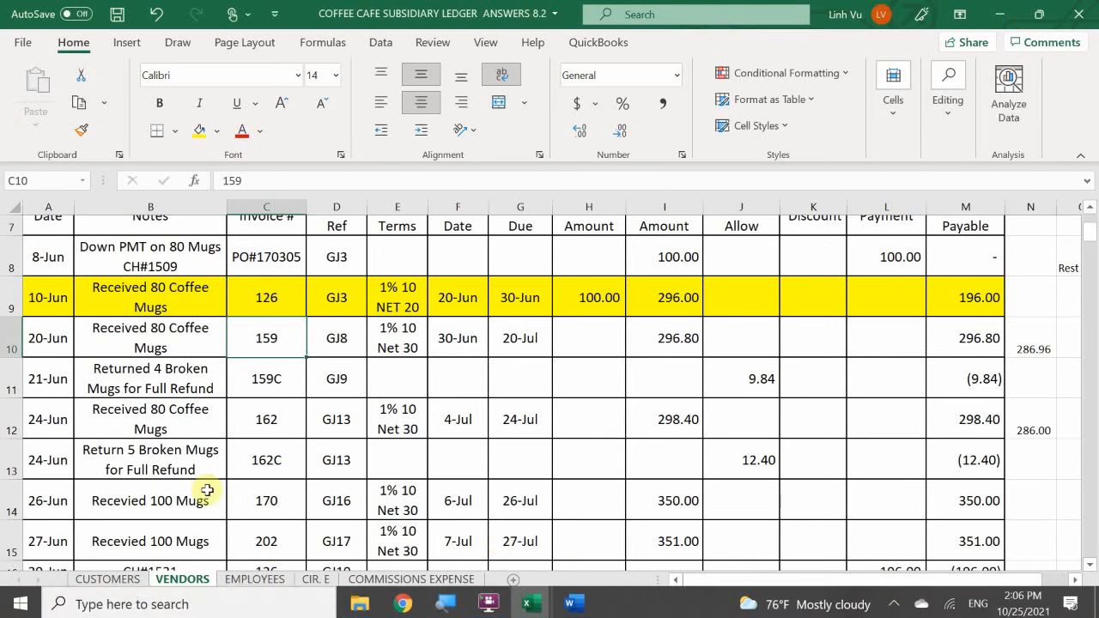
{"action": "left_click", "coordinate": [76, 474]}
{"action": "scroll", "coordinate": [77, 472], "scroll_direction": "down", "scroll_amount": 7}
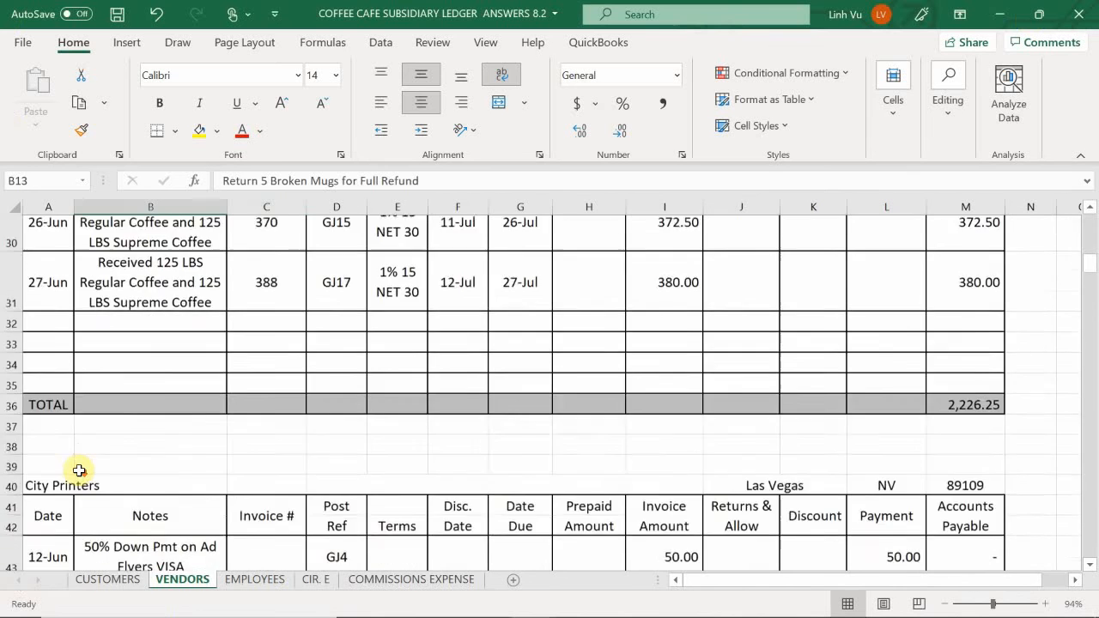
{"action": "scroll", "coordinate": [79, 470], "scroll_direction": "up", "scroll_amount": 1}
{"action": "scroll", "coordinate": [81, 472], "scroll_direction": "down", "scroll_amount": 1}
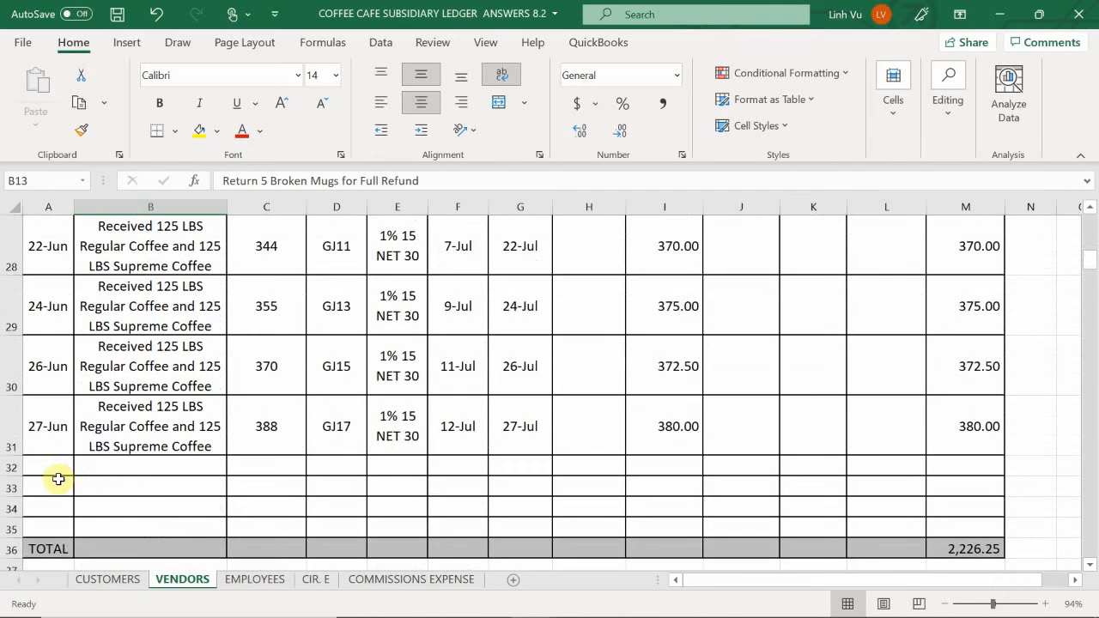
{"action": "left_click", "coordinate": [49, 468]}
{"action": "type", "text": "6/29"}
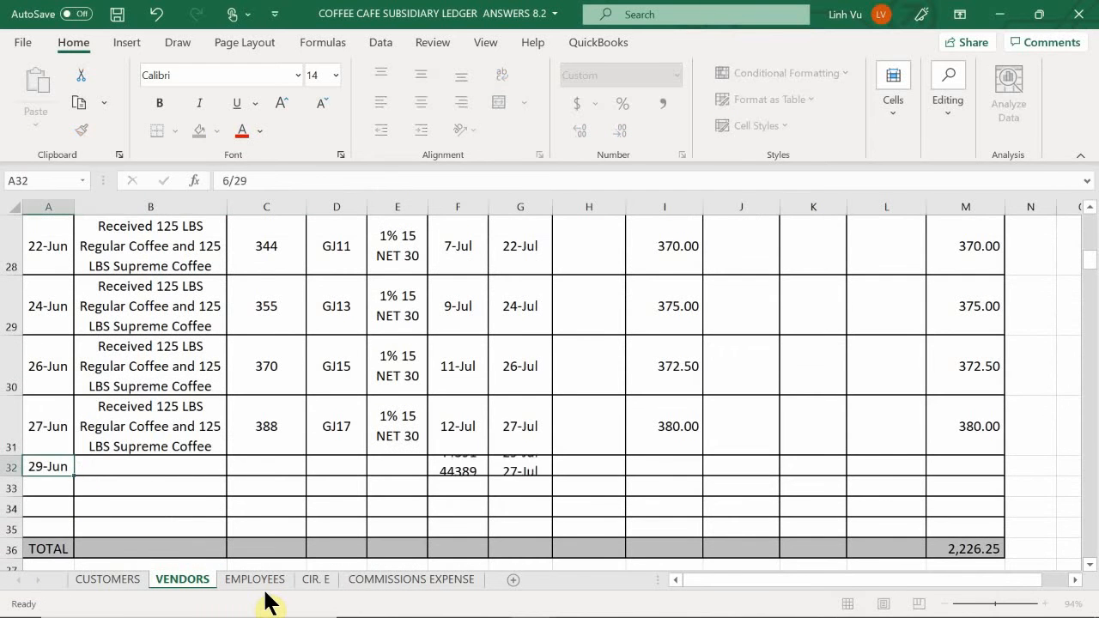
{"action": "key", "text": "Tab"}
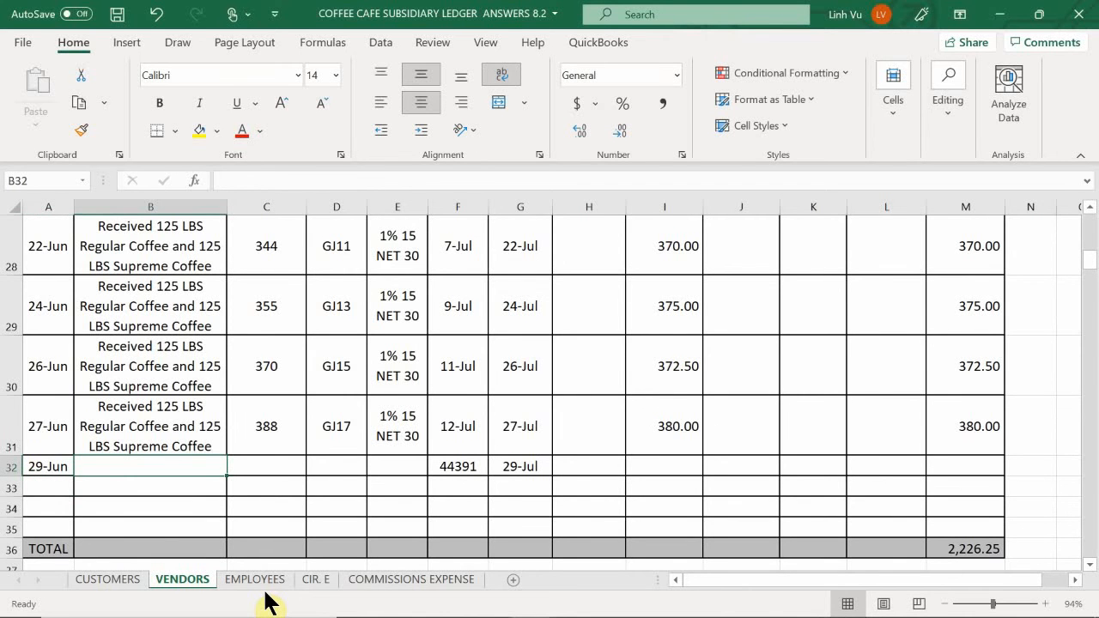
- Fill the note in B32 with a formula reference to B31, and enter invoice number 401 in C32
{"action": "type", "text": "="}
{"action": "key", "text": "Up"}
{"action": "key", "text": "Return"}
{"action": "key", "text": "Tab"}
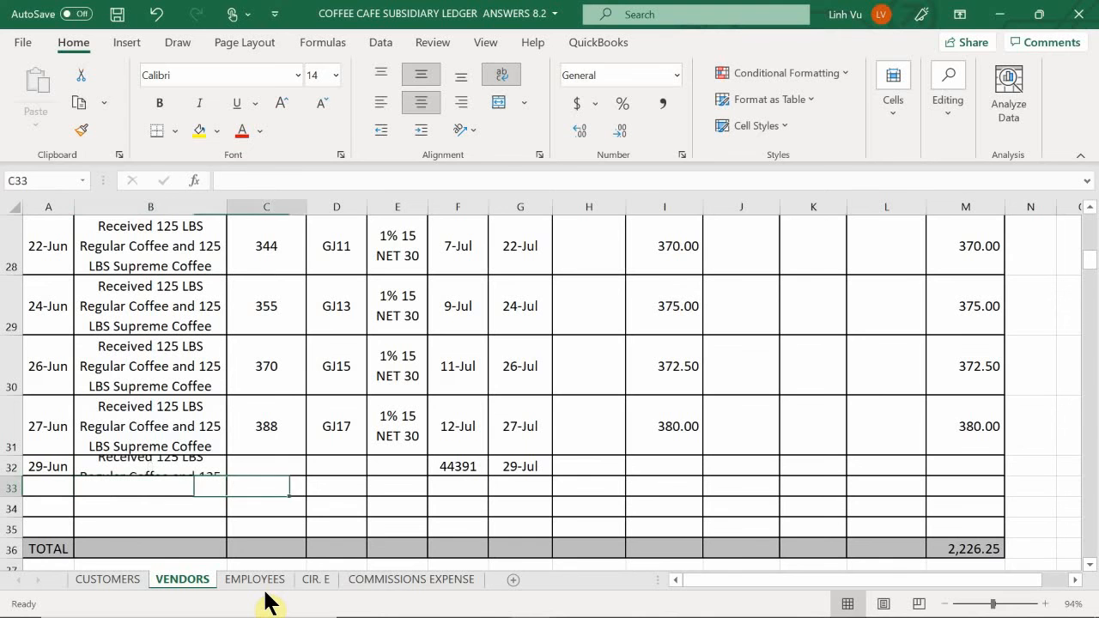
{"action": "key", "text": "Up"}
{"action": "type", "text": "1"}
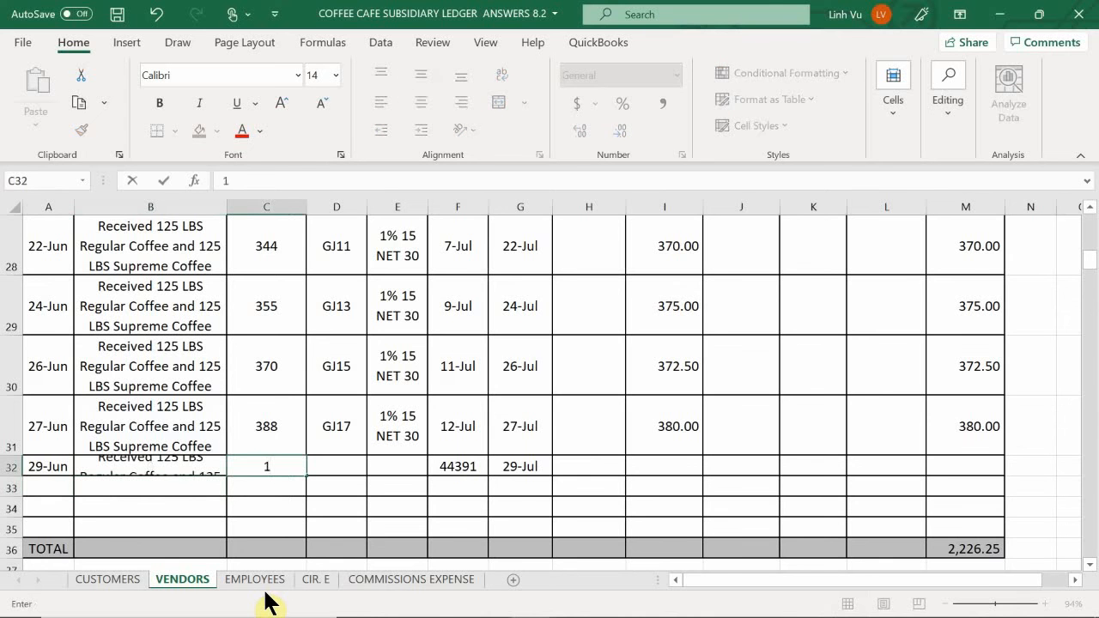
{"action": "type", "text": "401"}
{"action": "key", "text": "Tab"}
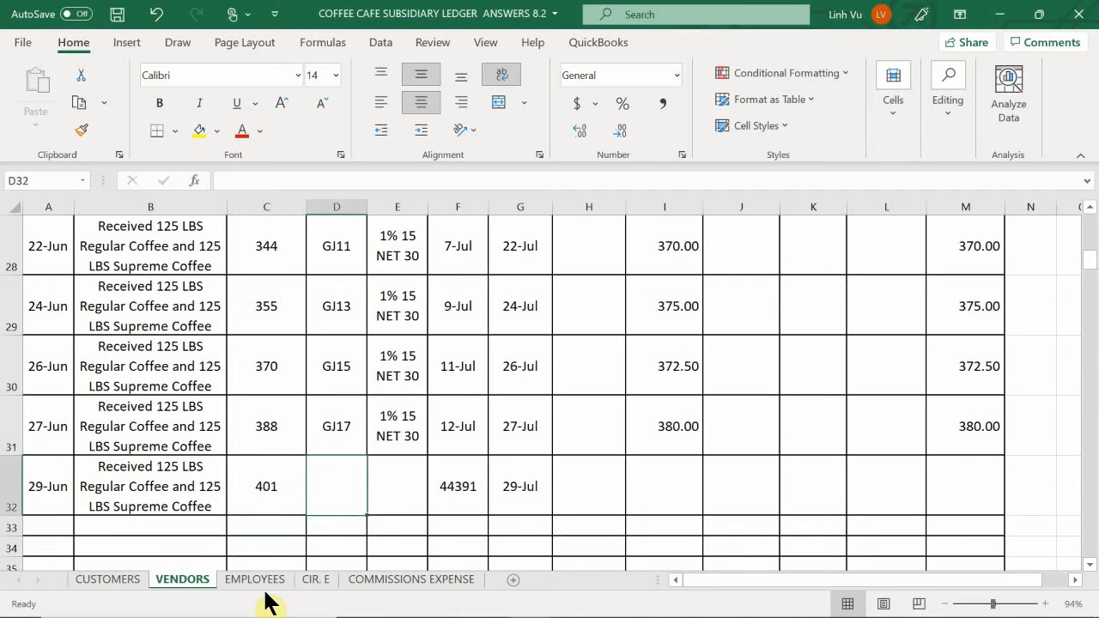
- Enter posting reference GJ20 in D32 and fill the terms in E32 with a formula reference to E31
{"action": "type", "text": "GH"}
{"action": "key", "text": "BackSpace"}
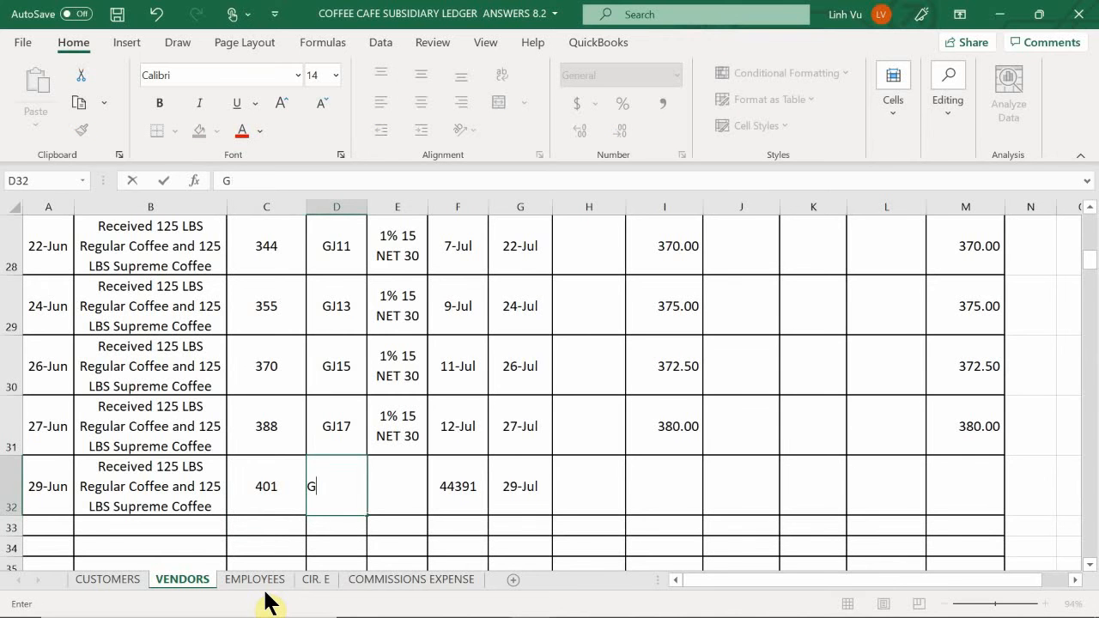
{"action": "type", "text": "J20"}
{"action": "key", "text": "Return"}
{"action": "key", "text": "Right"}
{"action": "key", "text": "Up"}
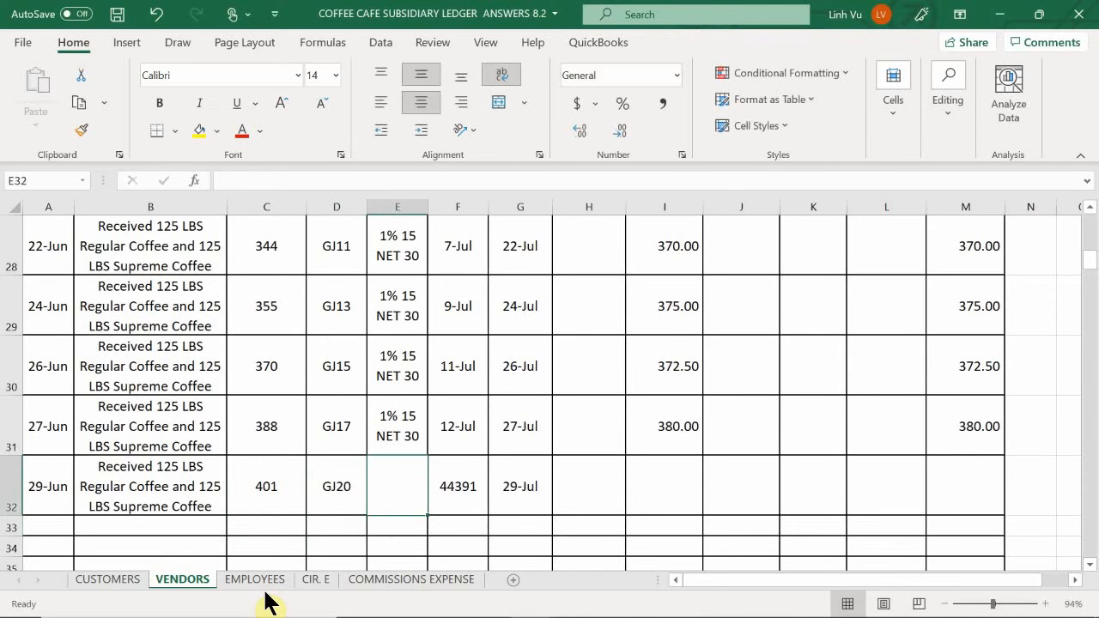
{"action": "type", "text": "="}
{"action": "key", "text": "Up"}
{"action": "key", "text": "Return"}
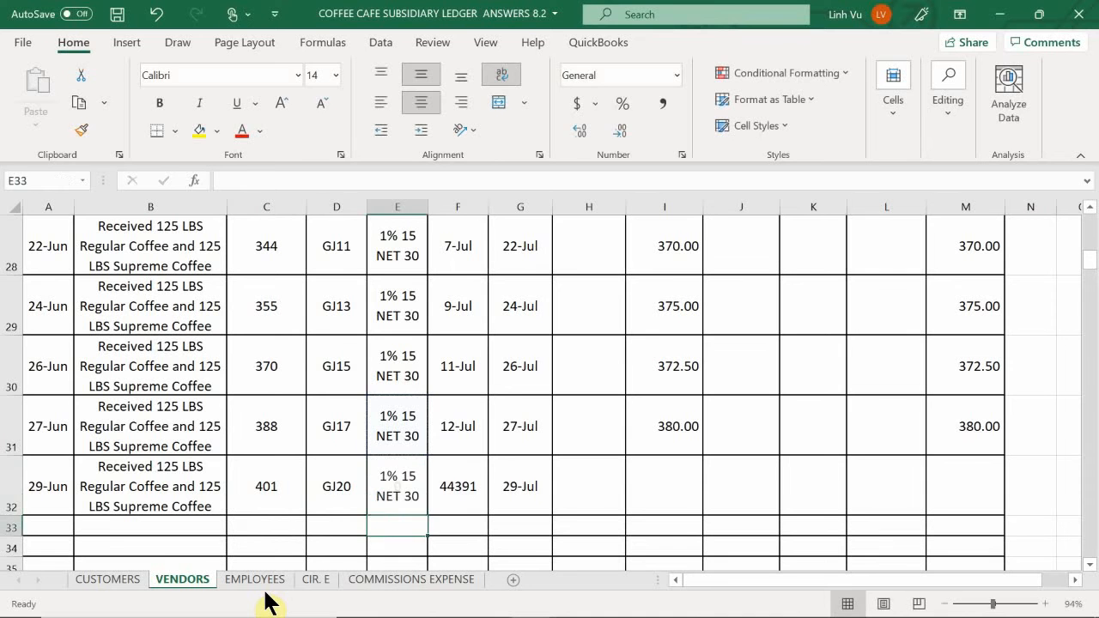
- Calculate the discount date in F32 with the formula =A32+15
{"action": "key", "text": "Right"}
{"action": "key", "text": "Up"}
{"action": "type", "text": "="}
{"action": "key", "text": "Left"}
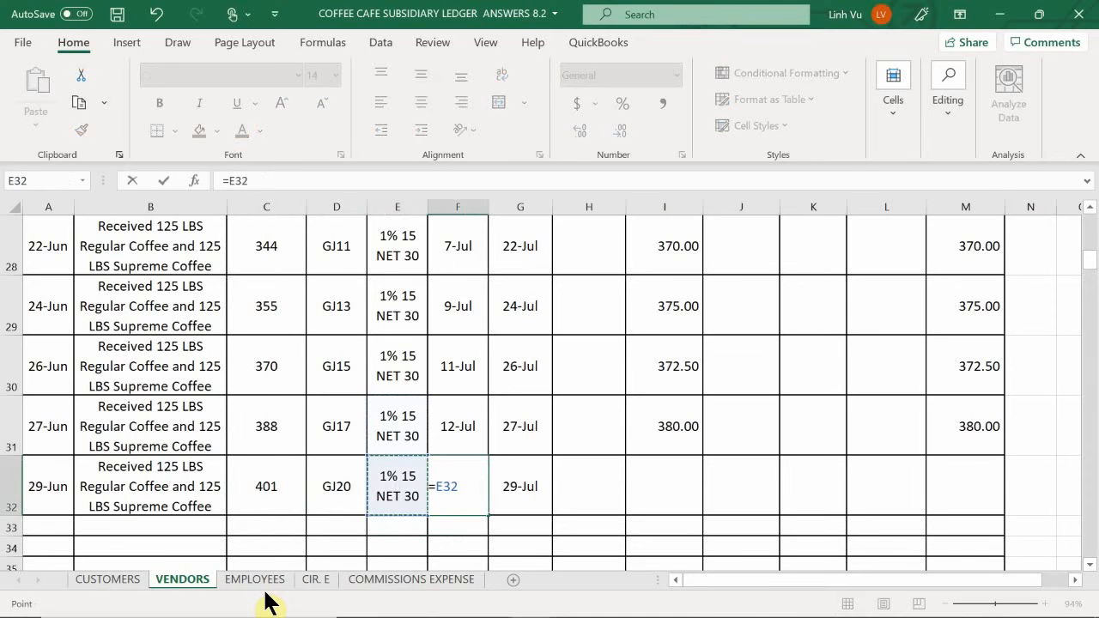
{"action": "key", "text": "Left"}
{"action": "key", "text": "Left"}
{"action": "key", "text": "Left"}
{"action": "key", "text": "Left"}
{"action": "type", "text": "+15"}
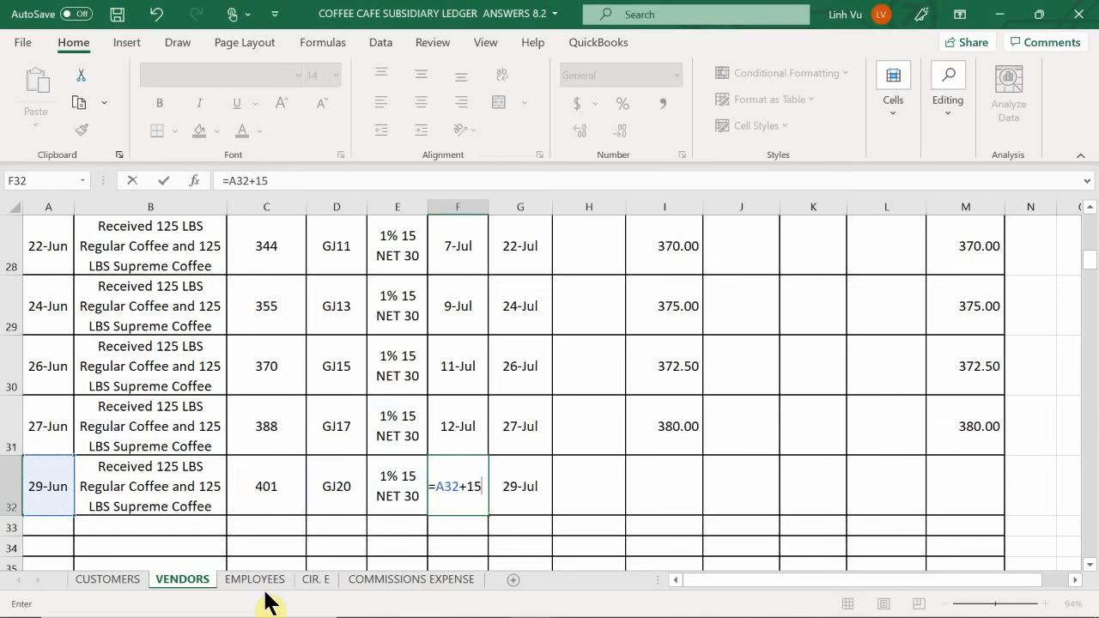
{"action": "key", "text": "Return"}
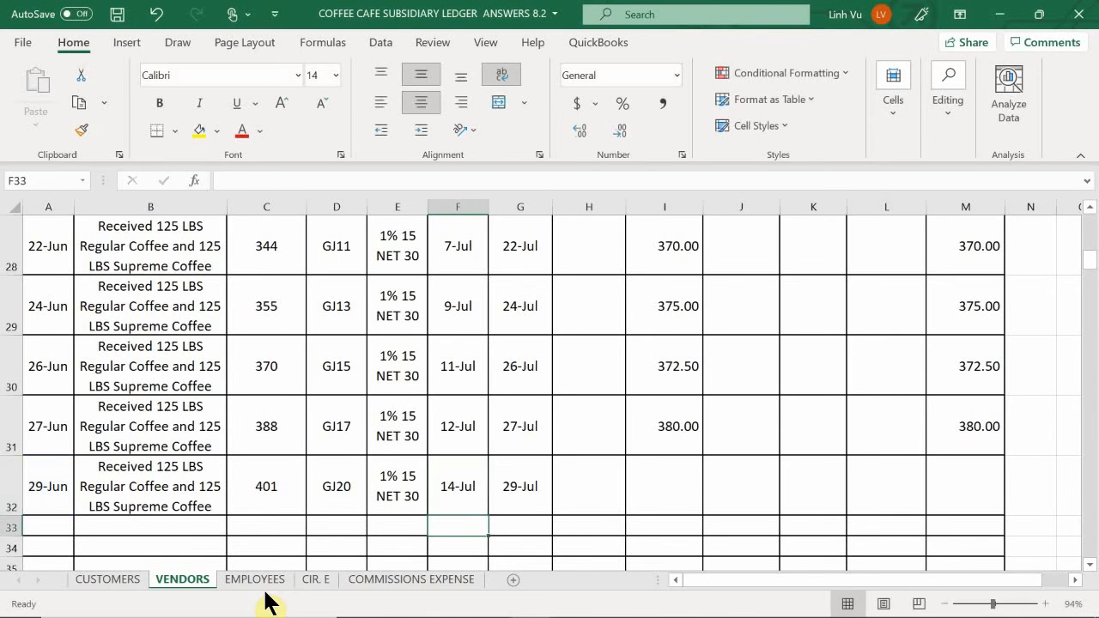
- Calculate the due date in G32 with the formula =A32+30
{"action": "key", "text": "Right"}
{"action": "key", "text": "Up"}
{"action": "key", "text": "F2"}
{"action": "type", "text": "="}
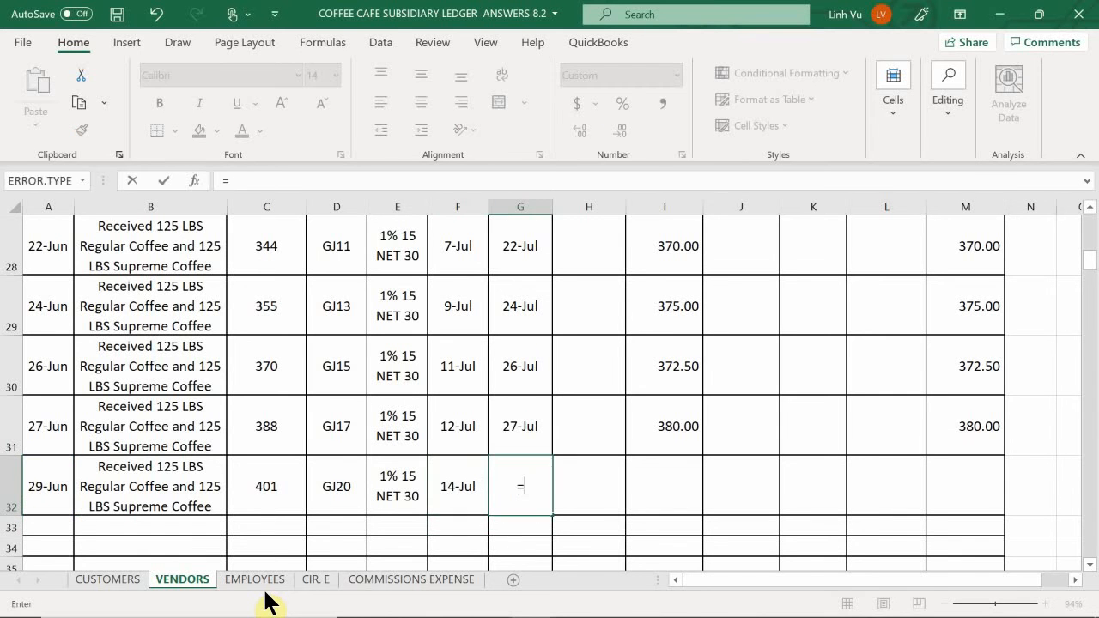
{"action": "key", "text": "Left"}
{"action": "key", "text": "Left"}
{"action": "key", "text": "Left"}
{"action": "key", "text": "Left"}
{"action": "key", "text": "Left"}
{"action": "key", "text": "Left"}
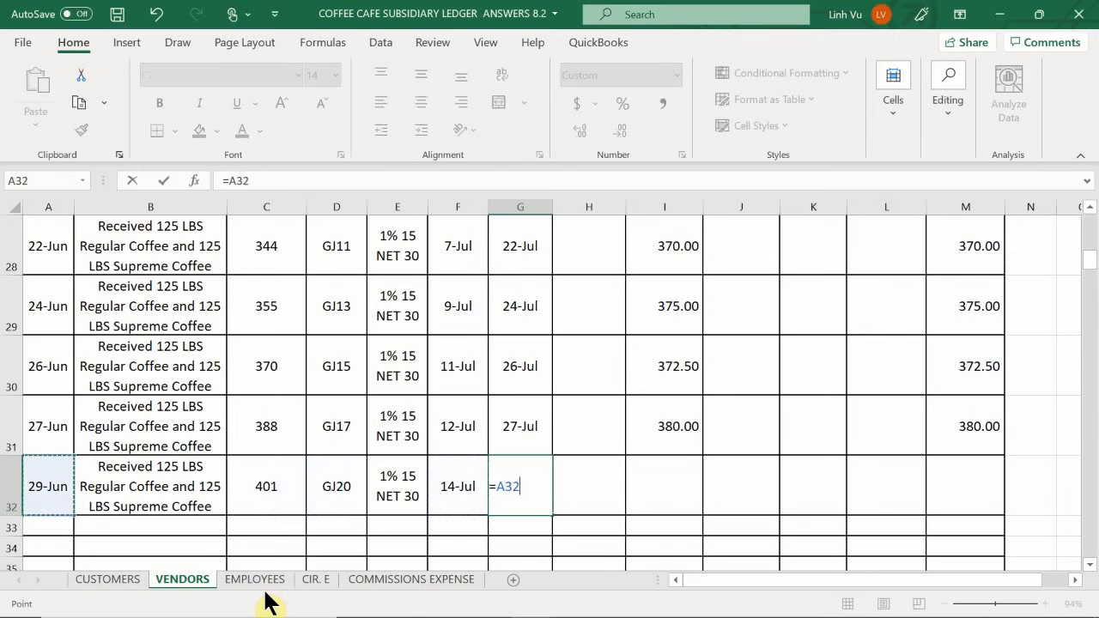
{"action": "type", "text": "+30"}
{"action": "key", "text": "Return"}
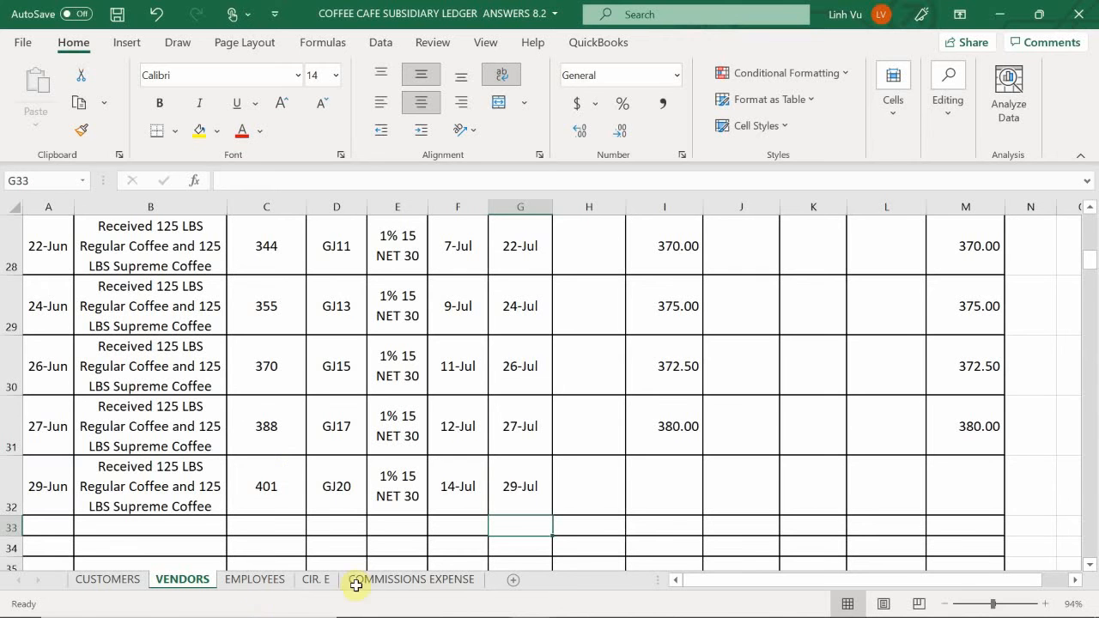
- Enter the invoice amount 385 in I32 of the coffee supplier's ledger
{"action": "left_click", "coordinate": [684, 483]}
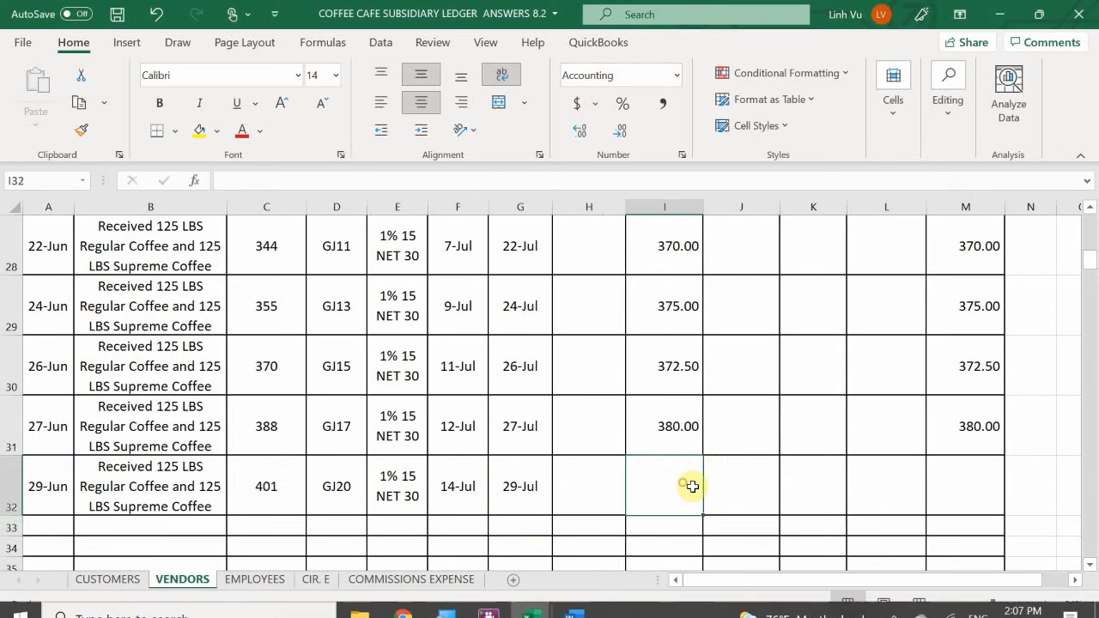
{"action": "type", "text": "385"}
{"action": "key", "text": "Return"}
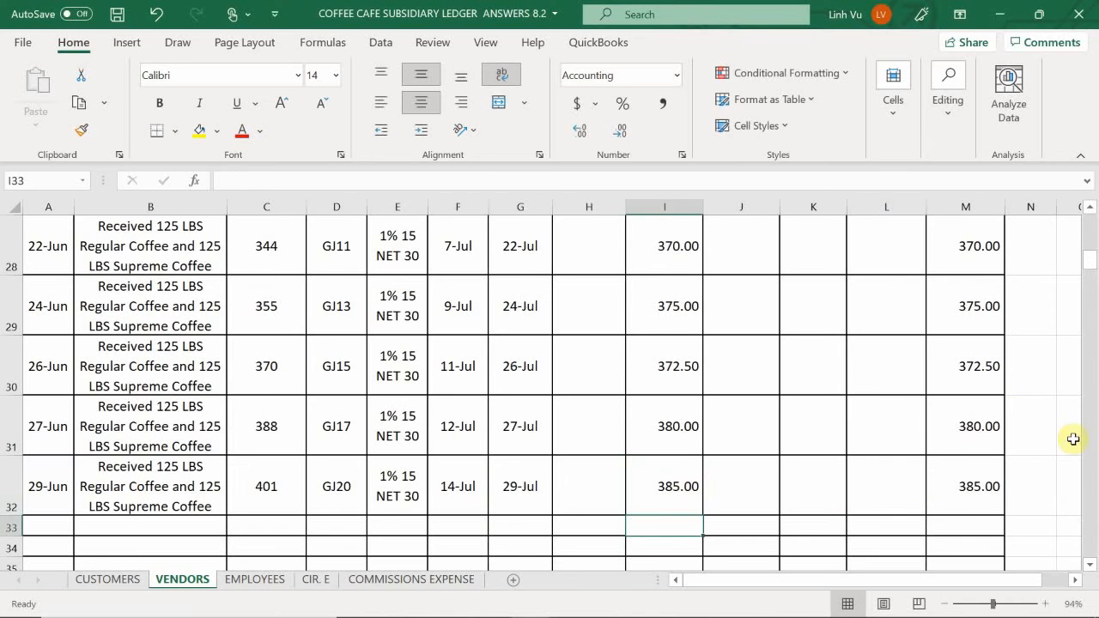
{"action": "left_click", "coordinate": [1038, 464]}
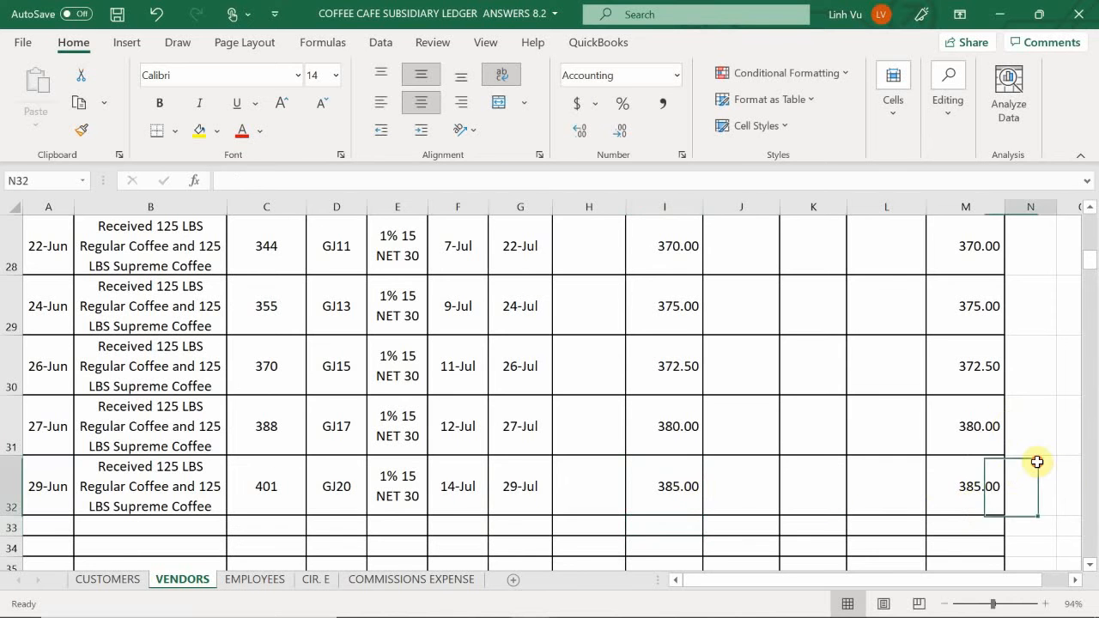
- Locate the Freight Line account on the VENDORS sheet and enter the date 6/29 in its first empty row, A68
{"action": "scroll", "coordinate": [1037, 462], "scroll_direction": "down", "scroll_amount": 1}
{"action": "scroll", "coordinate": [1037, 462], "scroll_direction": "up", "scroll_amount": 1}
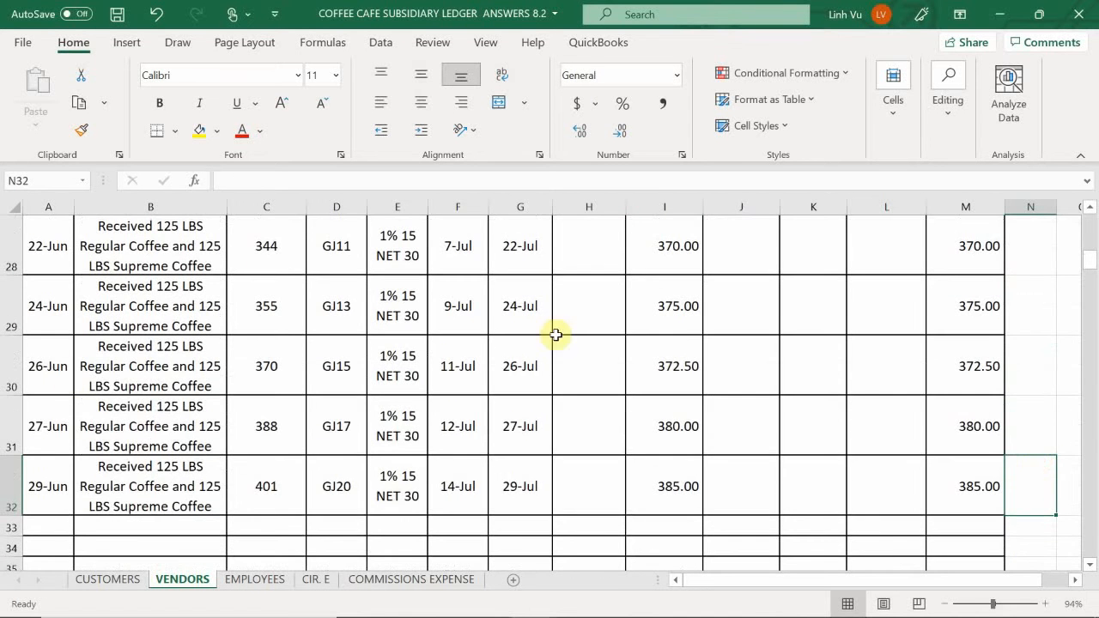
{"action": "scroll", "coordinate": [98, 477], "scroll_direction": "down", "scroll_amount": 10}
{"action": "scroll", "coordinate": [100, 481], "scroll_direction": "down", "scroll_amount": 8}
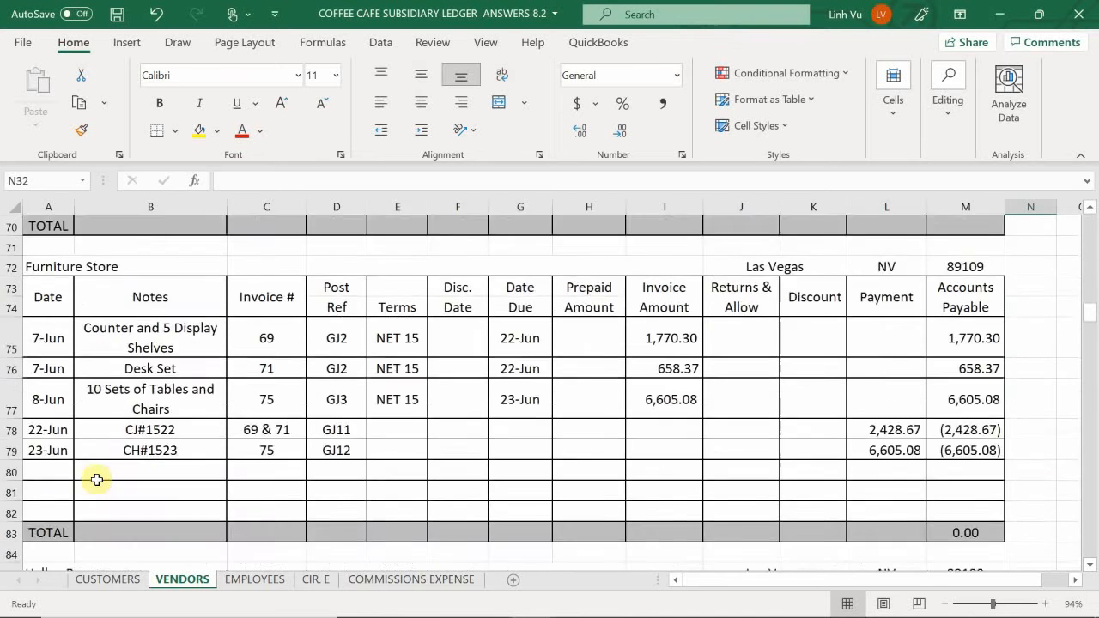
{"action": "scroll", "coordinate": [97, 479], "scroll_direction": "down", "scroll_amount": 6}
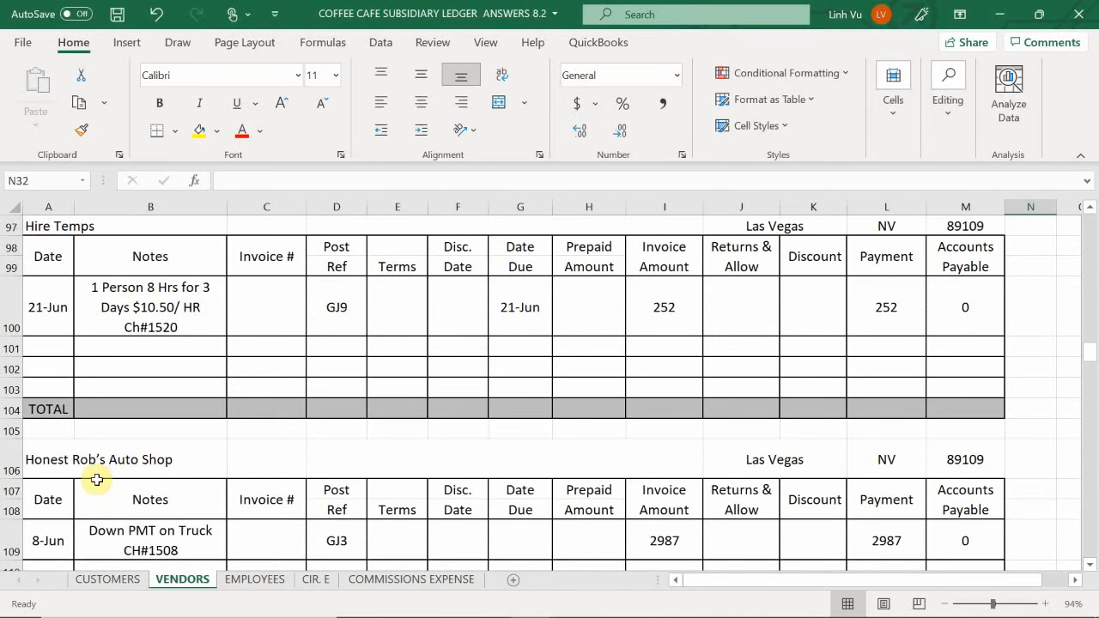
{"action": "scroll", "coordinate": [97, 479], "scroll_direction": "down", "scroll_amount": 3}
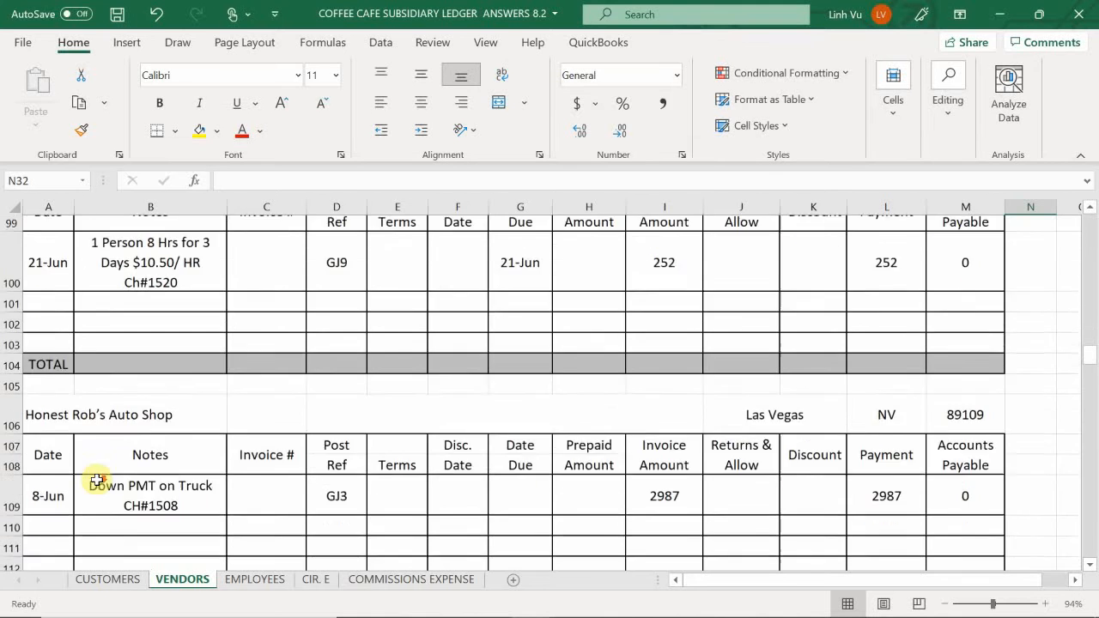
{"action": "scroll", "coordinate": [97, 479], "scroll_direction": "up", "scroll_amount": 5}
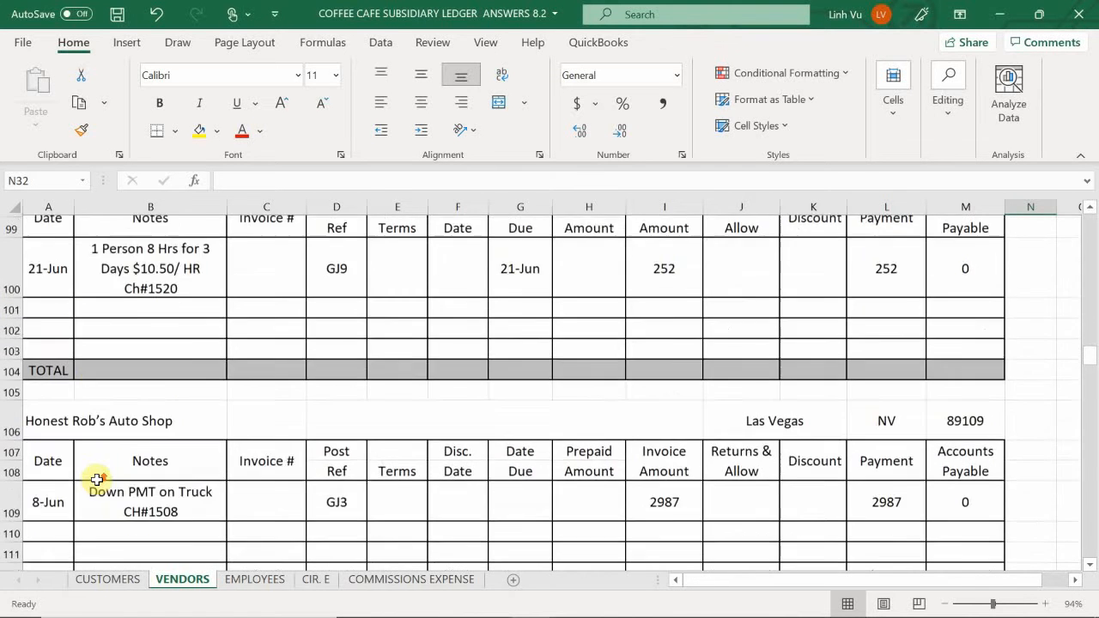
{"action": "scroll", "coordinate": [97, 479], "scroll_direction": "up", "scroll_amount": 2}
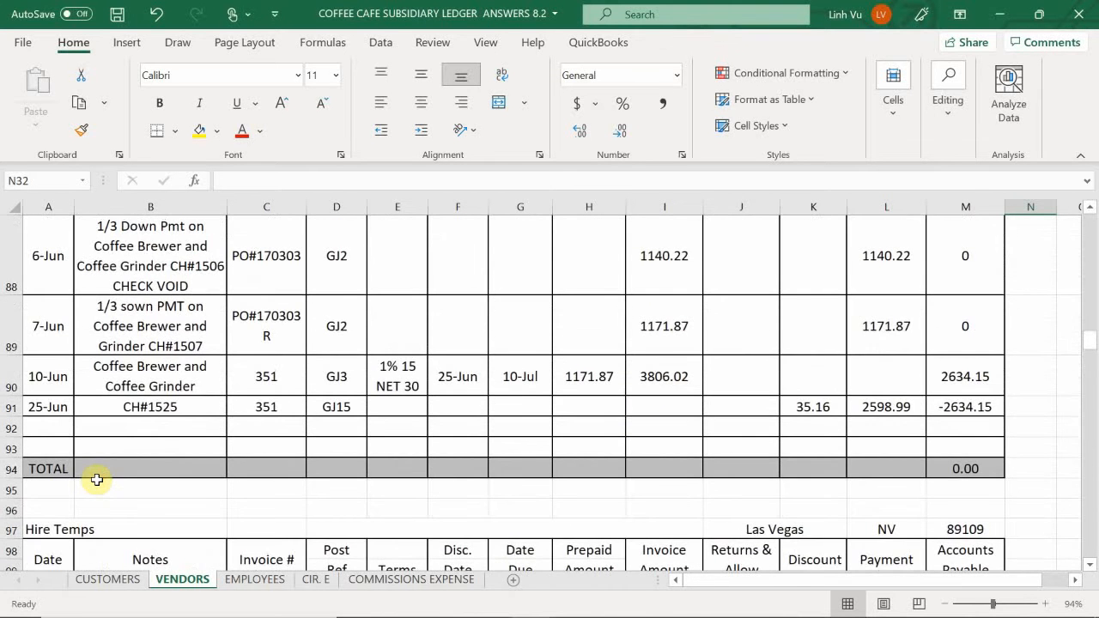
{"action": "scroll", "coordinate": [97, 479], "scroll_direction": "up", "scroll_amount": 2}
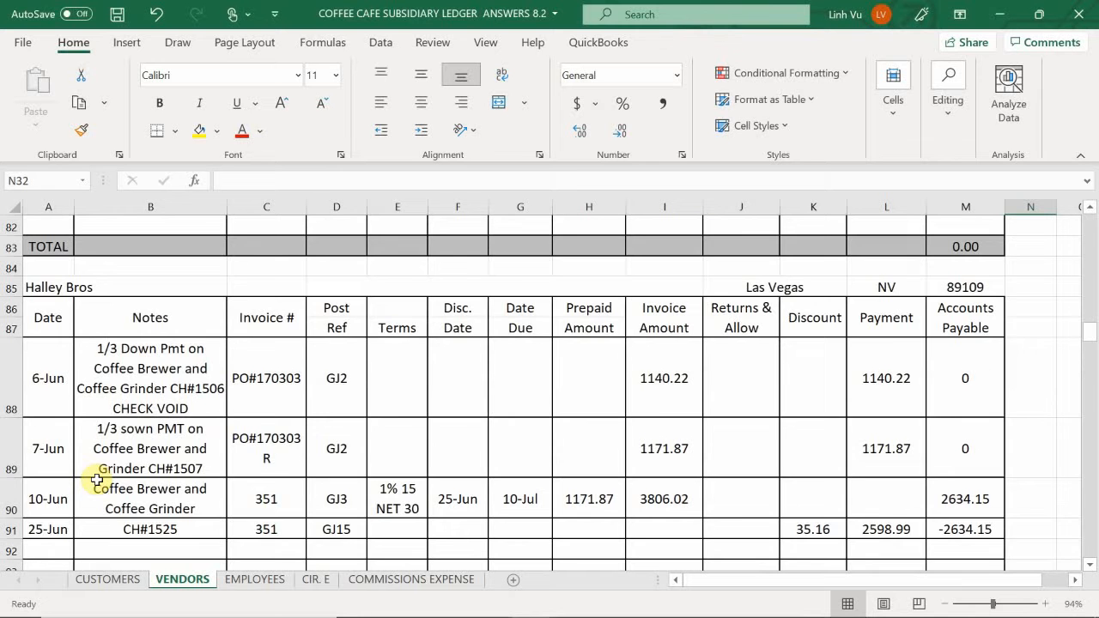
{"action": "scroll", "coordinate": [97, 479], "scroll_direction": "up", "scroll_amount": 2}
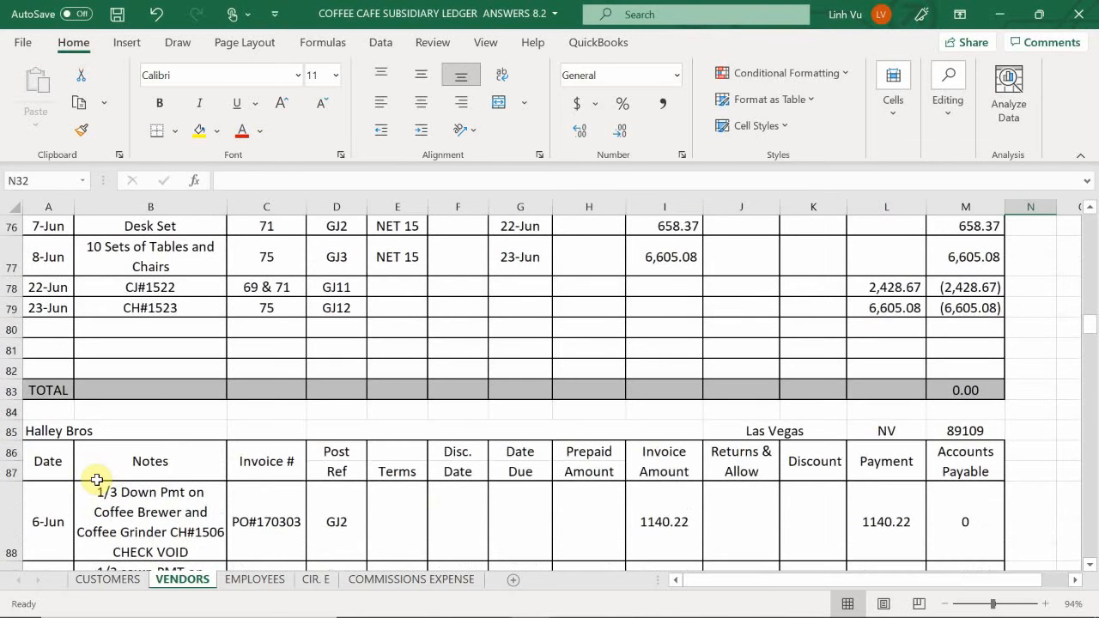
{"action": "scroll", "coordinate": [97, 479], "scroll_direction": "up", "scroll_amount": 4}
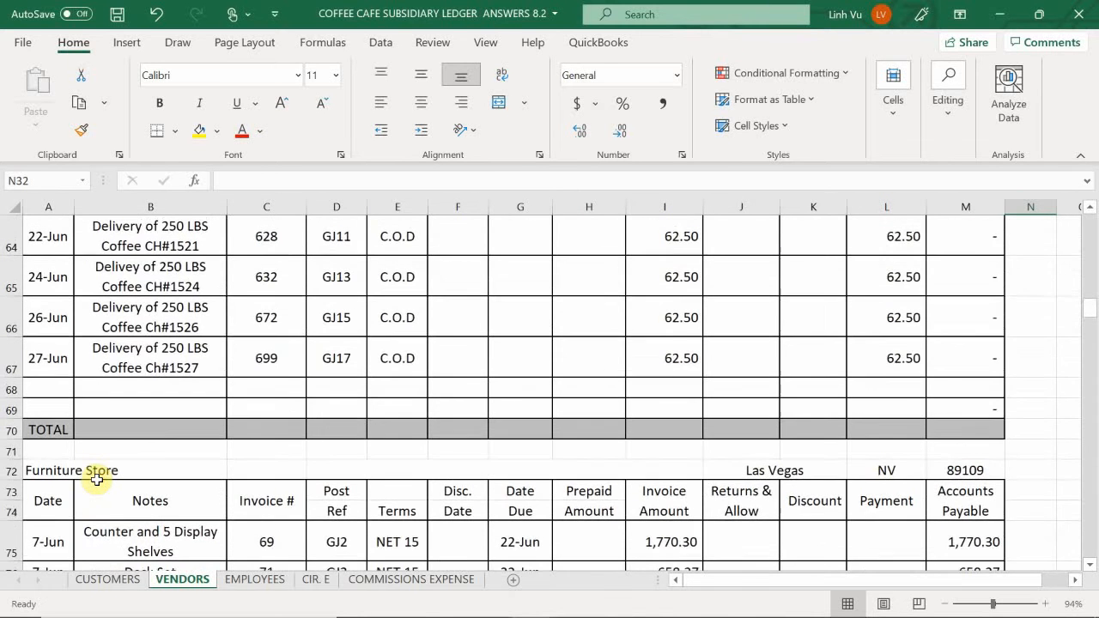
{"action": "scroll", "coordinate": [97, 479], "scroll_direction": "up", "scroll_amount": 4}
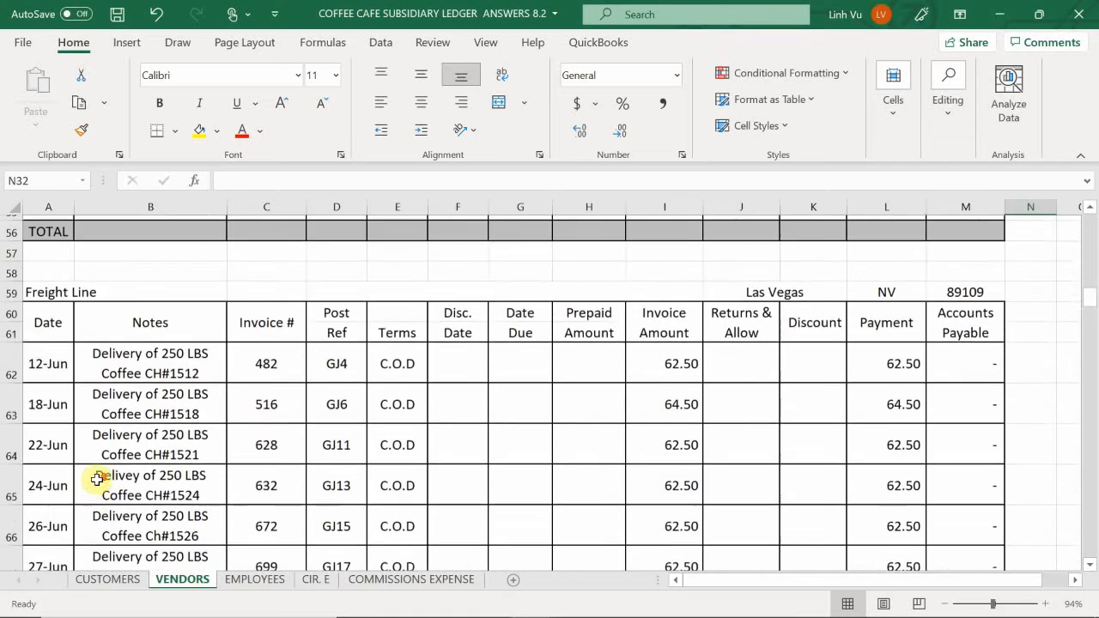
{"action": "scroll", "coordinate": [97, 479], "scroll_direction": "down", "scroll_amount": 1}
{"action": "scroll", "coordinate": [97, 479], "scroll_direction": "down", "scroll_amount": 3}
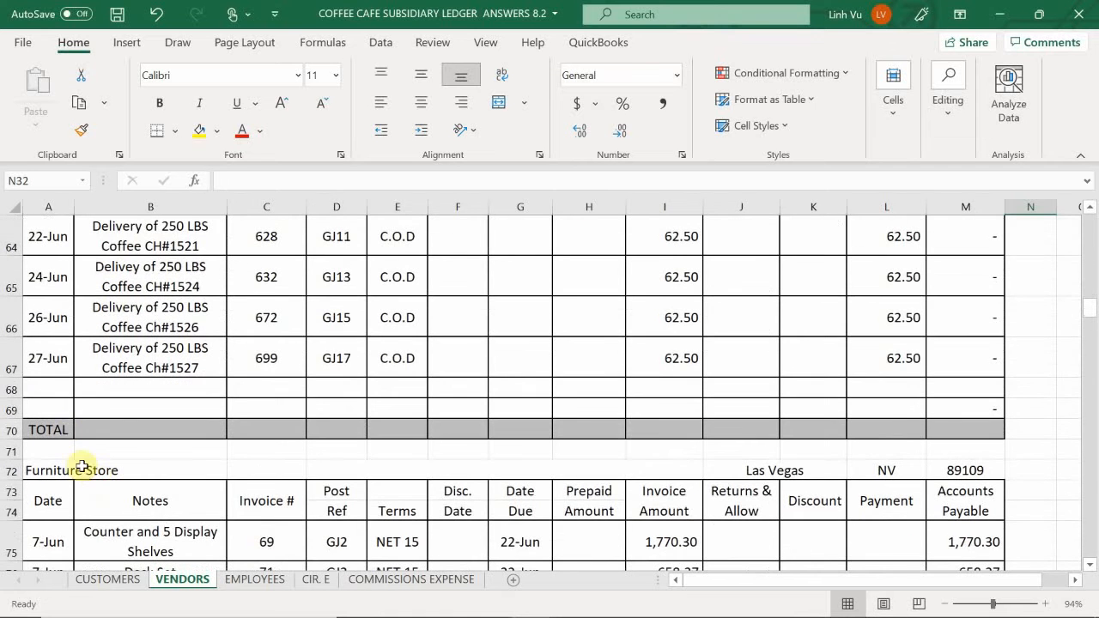
{"action": "left_click", "coordinate": [48, 387]}
{"action": "type", "text": "6/29"}
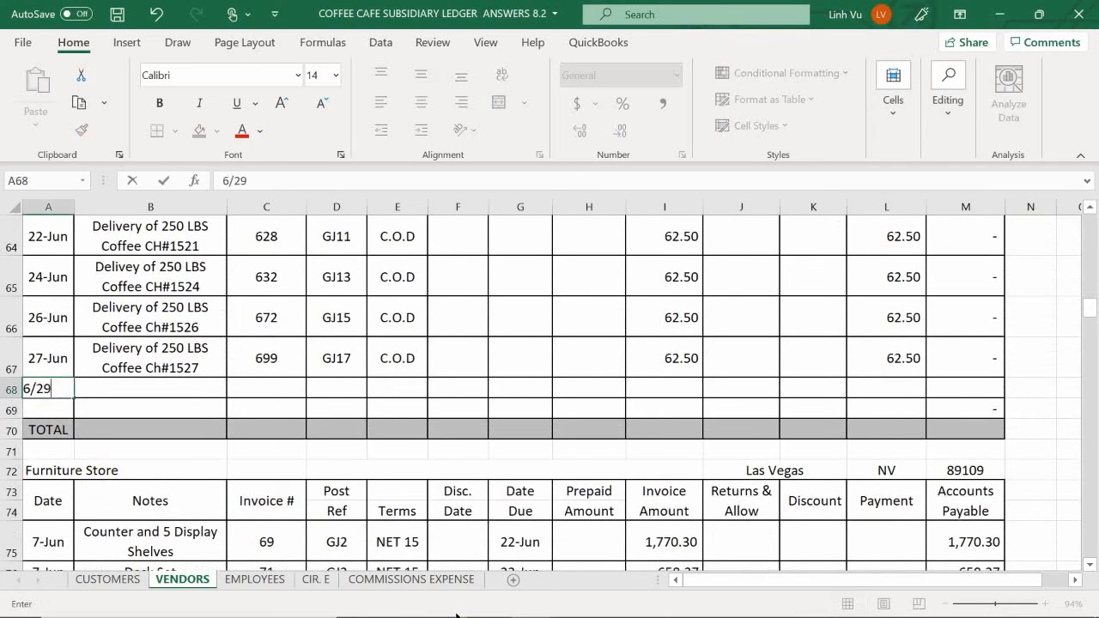
{"action": "key", "text": "Tab"}
- Fill the Freight Line note in B68 with a formula reference to the delivery note in B67
{"action": "type", "text": "="}
{"action": "key", "text": "Up"}
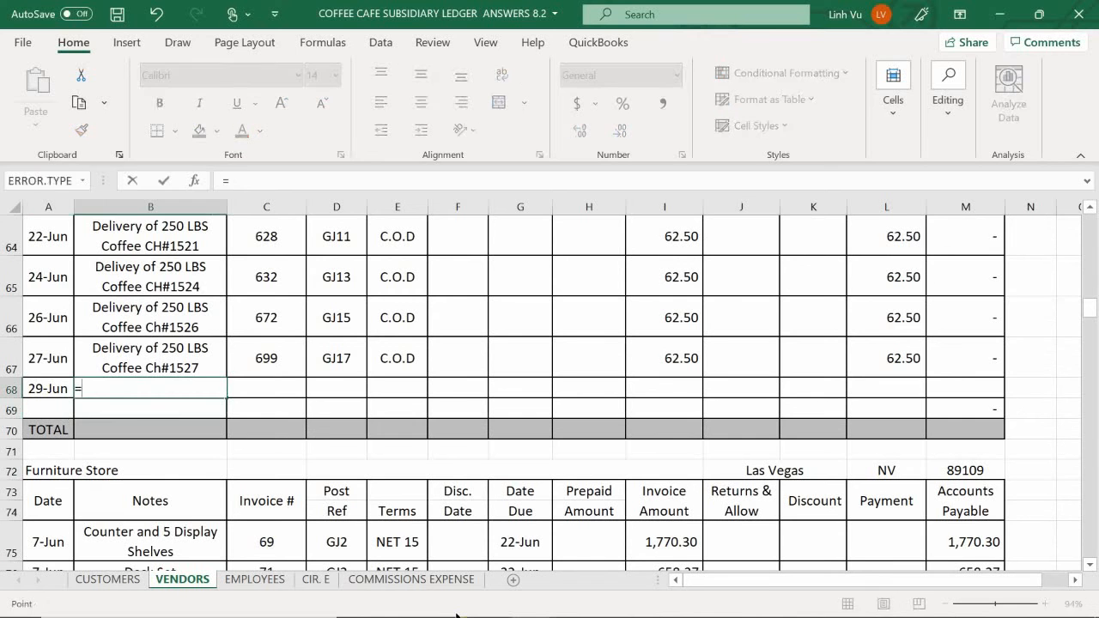
{"action": "key", "text": "Return"}
{"action": "key", "text": "Right"}
{"action": "key", "text": "Up"}
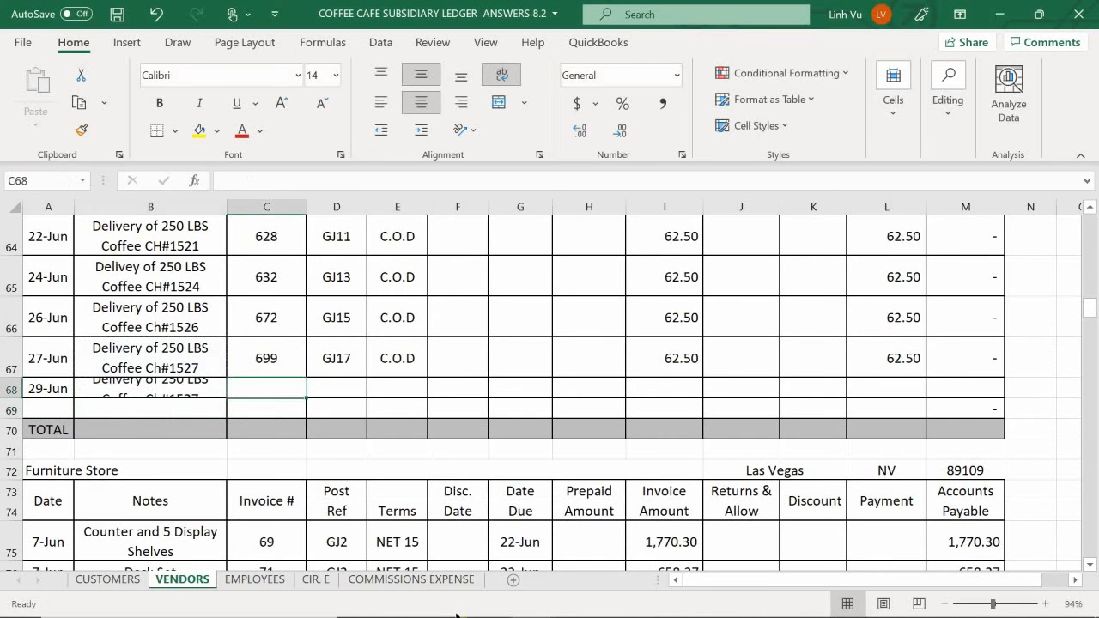
- Replace the Freight Line note in B68 with the text "Delivert of 250 LBS Coffee CH#1532"
{"action": "key", "text": "Left"}
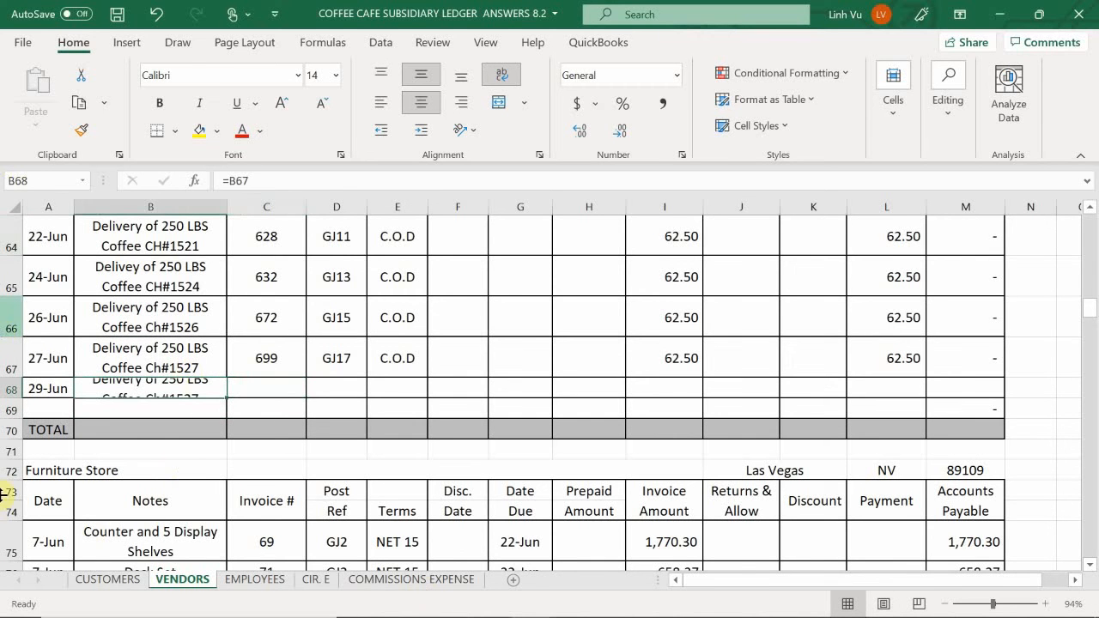
{"action": "double_click", "coordinate": [138, 400]}
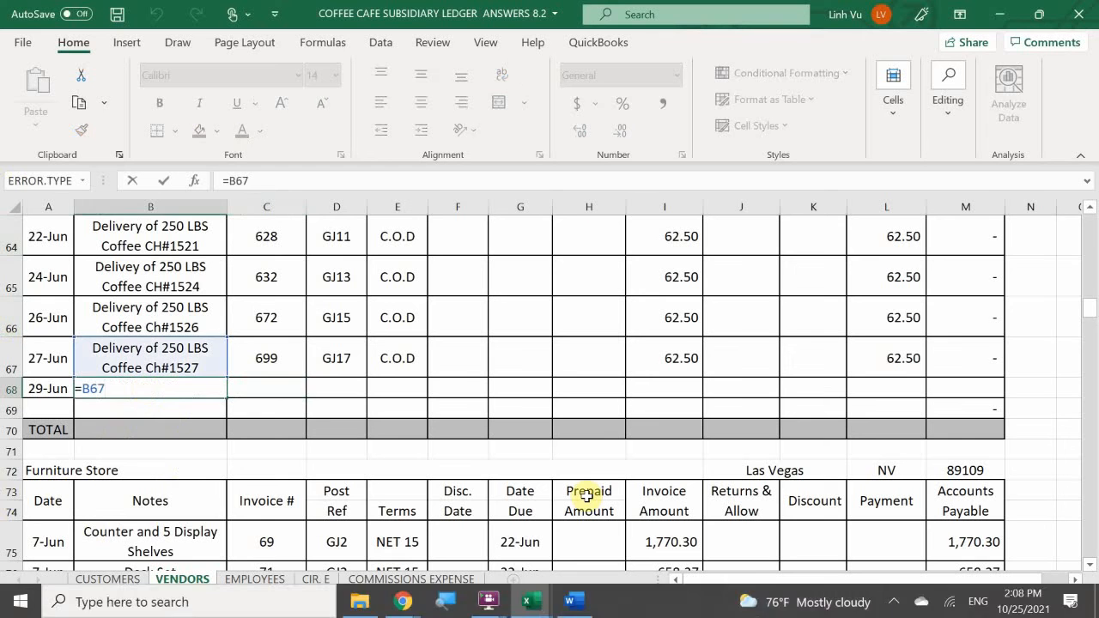
{"action": "key", "text": "BackSpace"}
{"action": "key", "text": "BackSpace"}
{"action": "key", "text": "BackSpace"}
{"action": "key", "text": "BackSpace"}
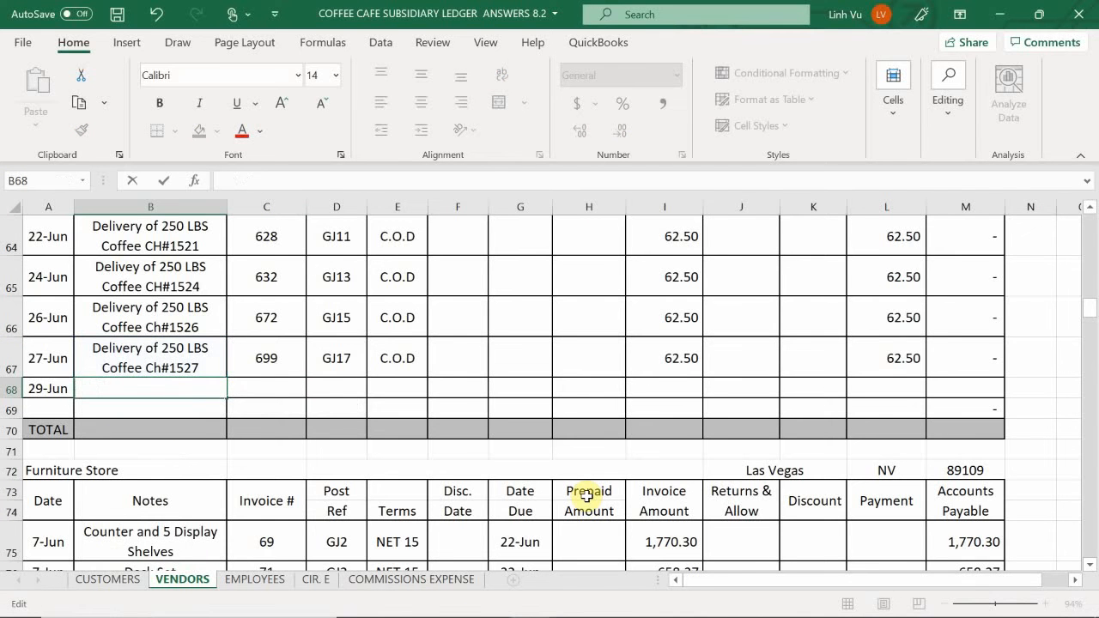
{"action": "type", "text": "Delivert"}
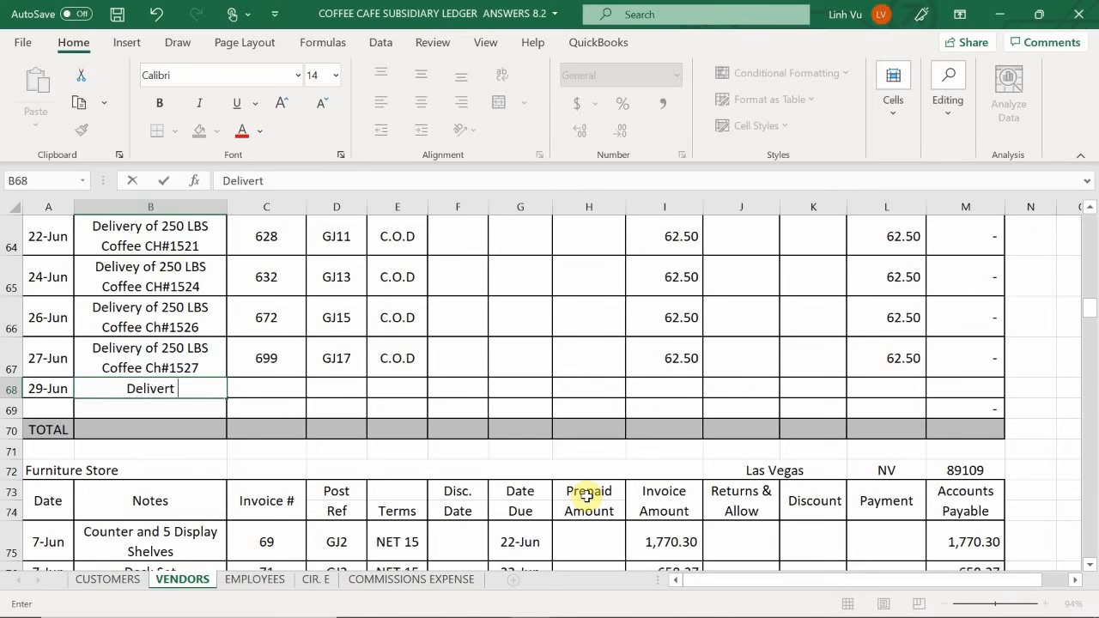
{"action": "type", "text": " of 250 "}
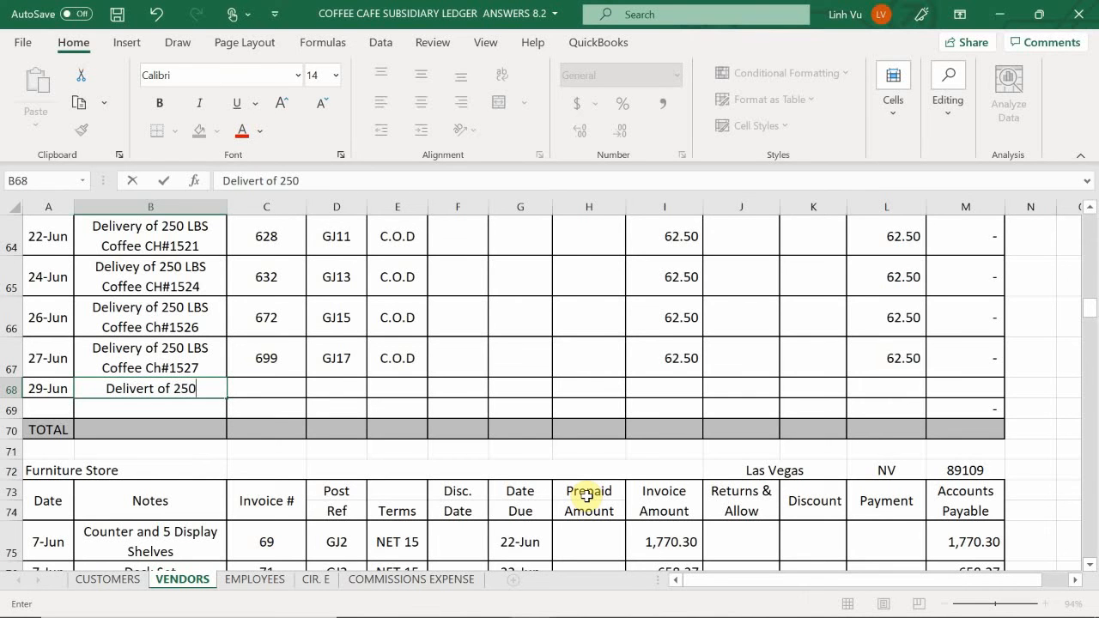
{"action": "type", "text": "C"}
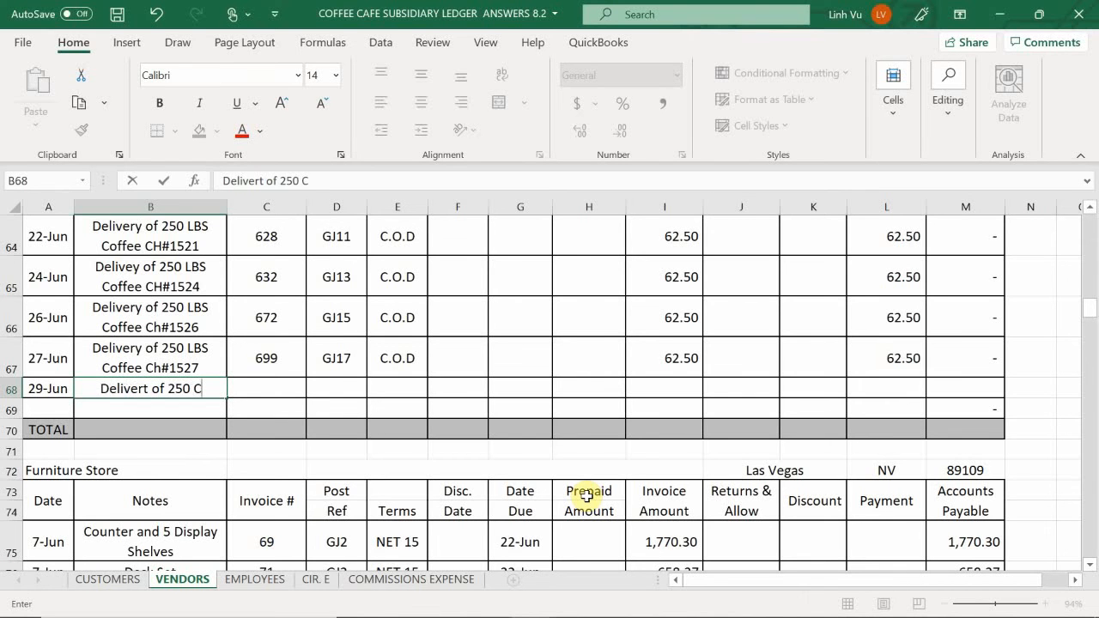
{"action": "key", "text": "BackSpace"}
{"action": "type", "text": "LV"}
{"action": "key", "text": "BackSpace"}
{"action": "type", "text": "V"}
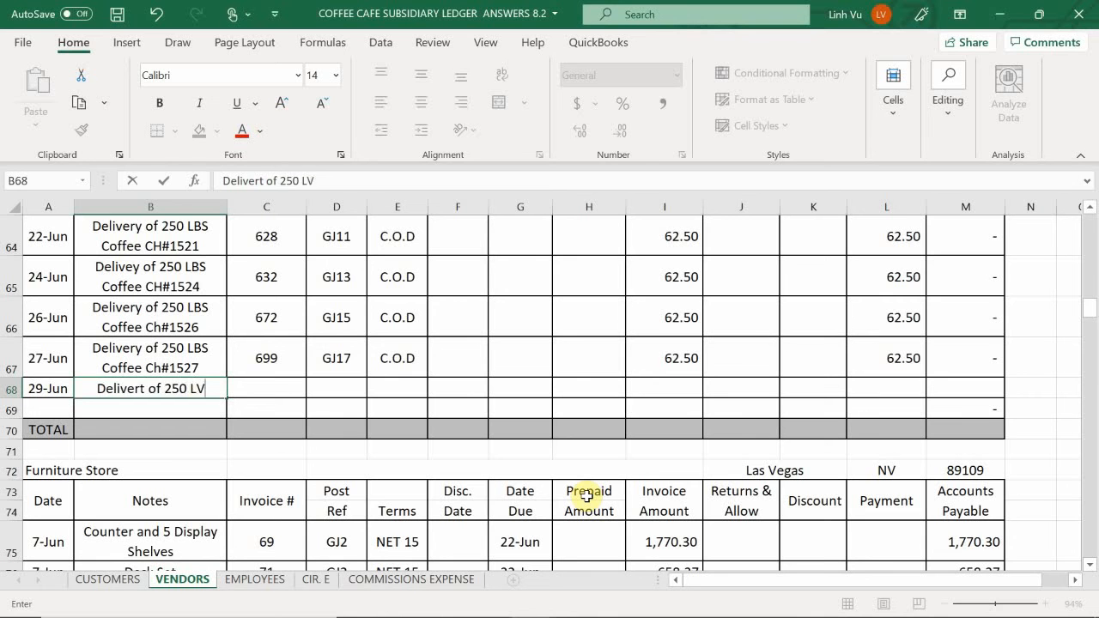
{"action": "key", "text": "BackSpace"}
{"action": "type", "text": "BS X"}
{"action": "key", "text": "BackSpace"}
{"action": "type", "text": "C"}
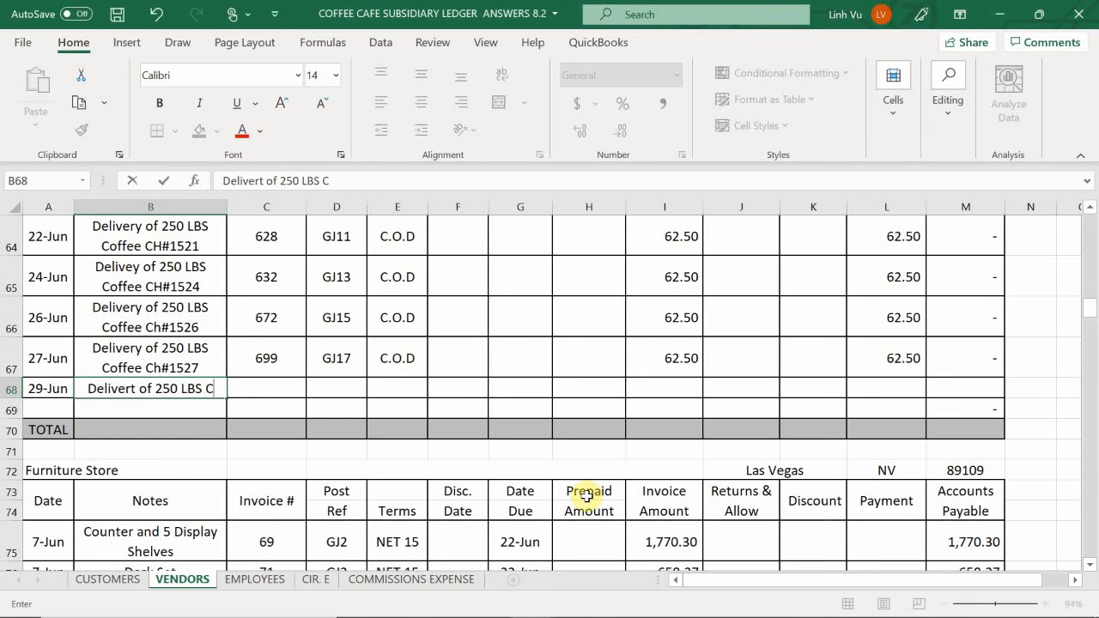
{"action": "type", "text": "offee Ch"}
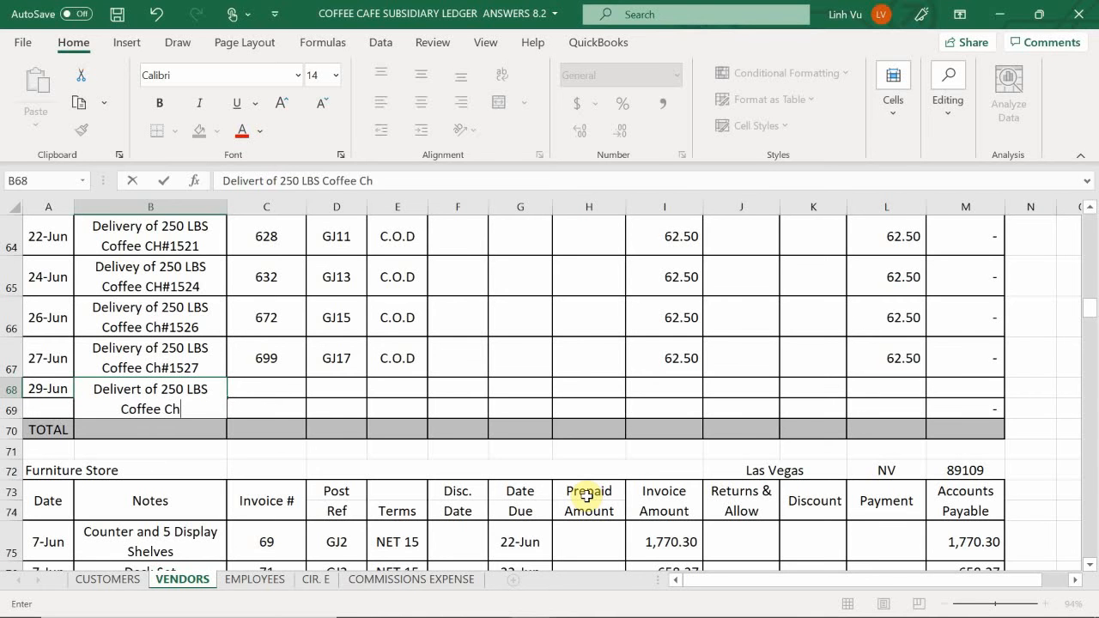
{"action": "key", "text": "BackSpace"}
{"action": "key", "text": "BackSpace"}
{"action": "type", "text": "CH#"}
{"action": "key", "text": "BackSpace"}
{"action": "key", "text": "BackSpace"}
{"action": "key", "text": "BackSpace"}
{"action": "type", "text": "CH#1532"}
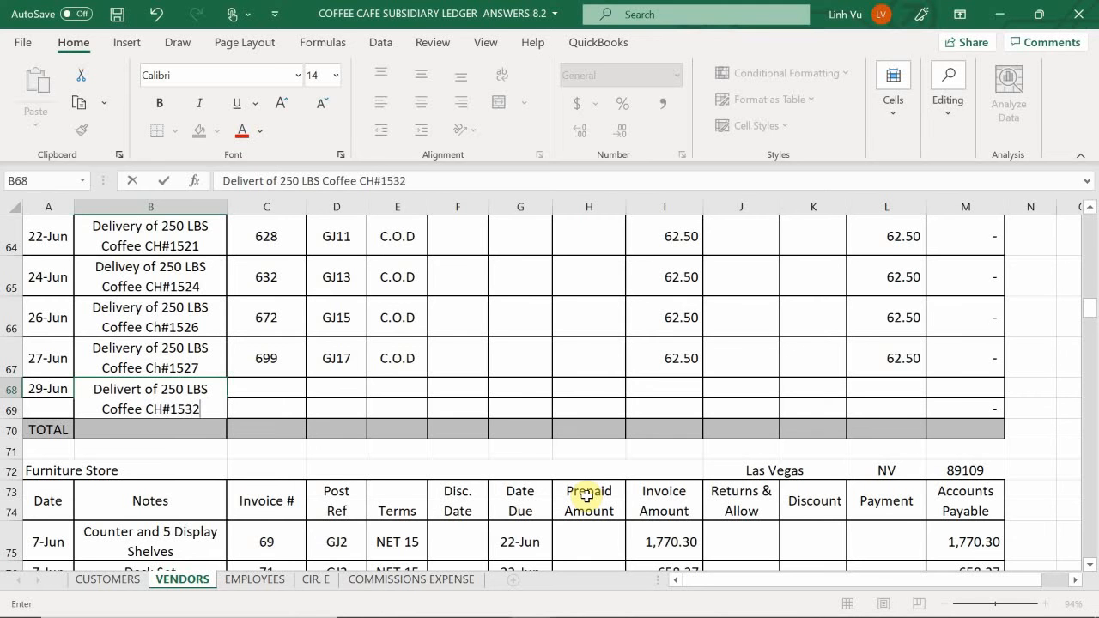
{"action": "key", "text": "Tab"}
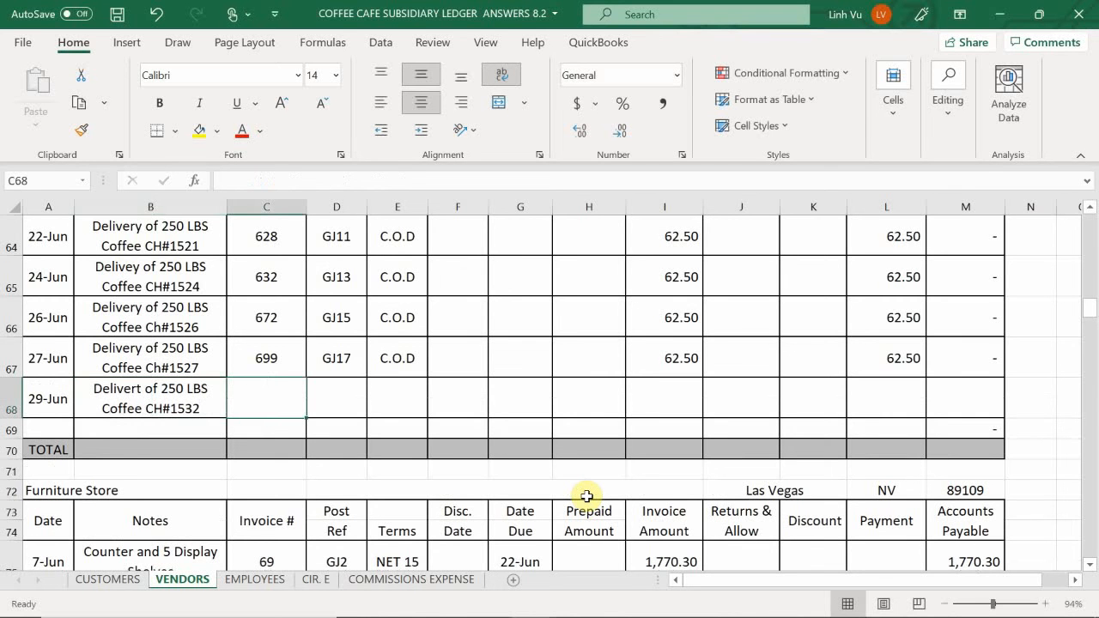
- Enter invoice number 702, post reference GJ20 and terms C.O.D in the 29-Jun Freight Line row
{"action": "type", "text": "702"}
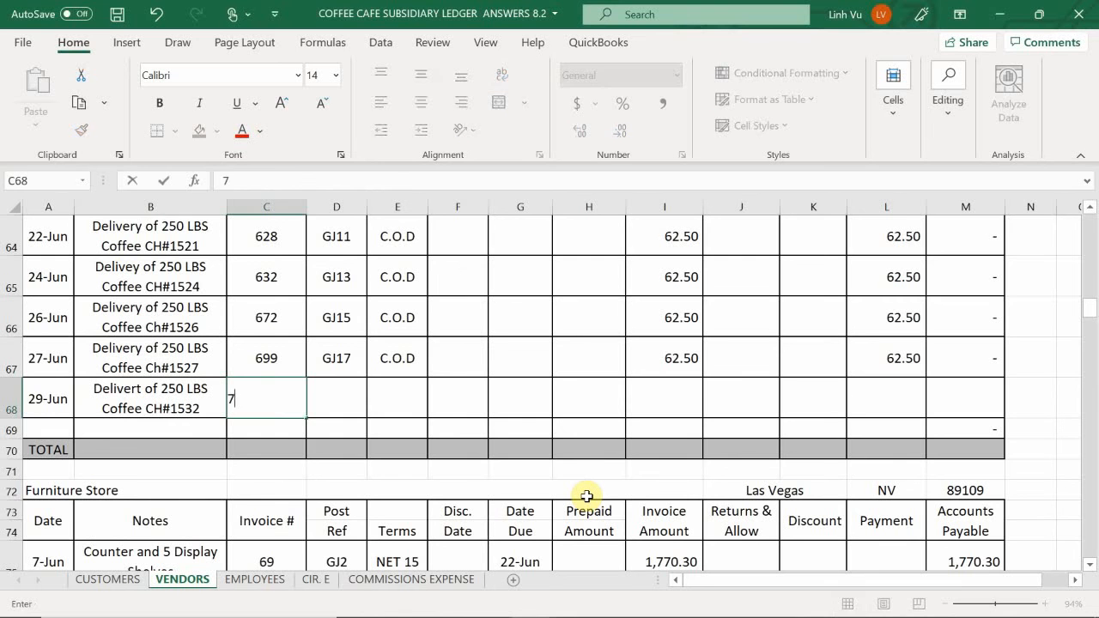
{"action": "key", "text": "Tab"}
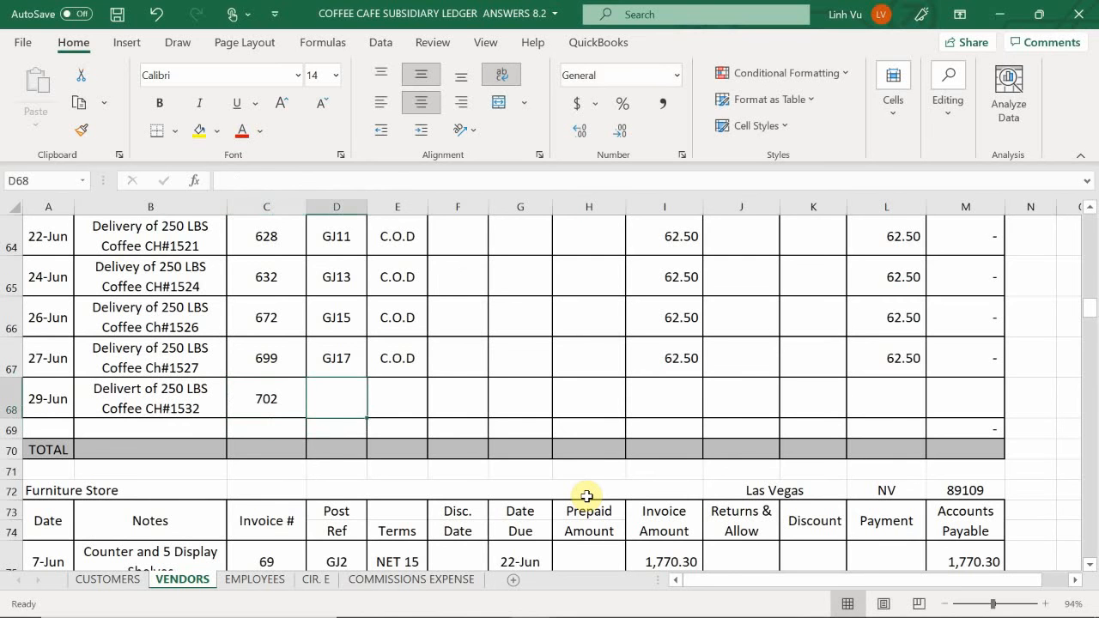
{"action": "type", "text": "GH"}
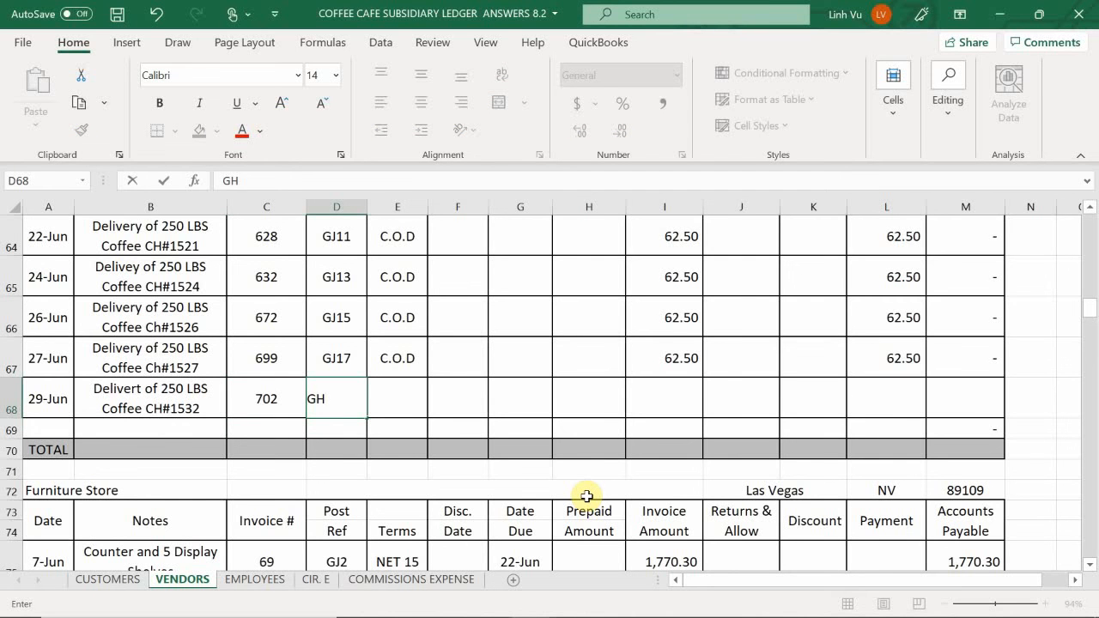
{"action": "key", "text": "BackSpace"}
{"action": "type", "text": "J20"}
{"action": "key", "text": "Tab"}
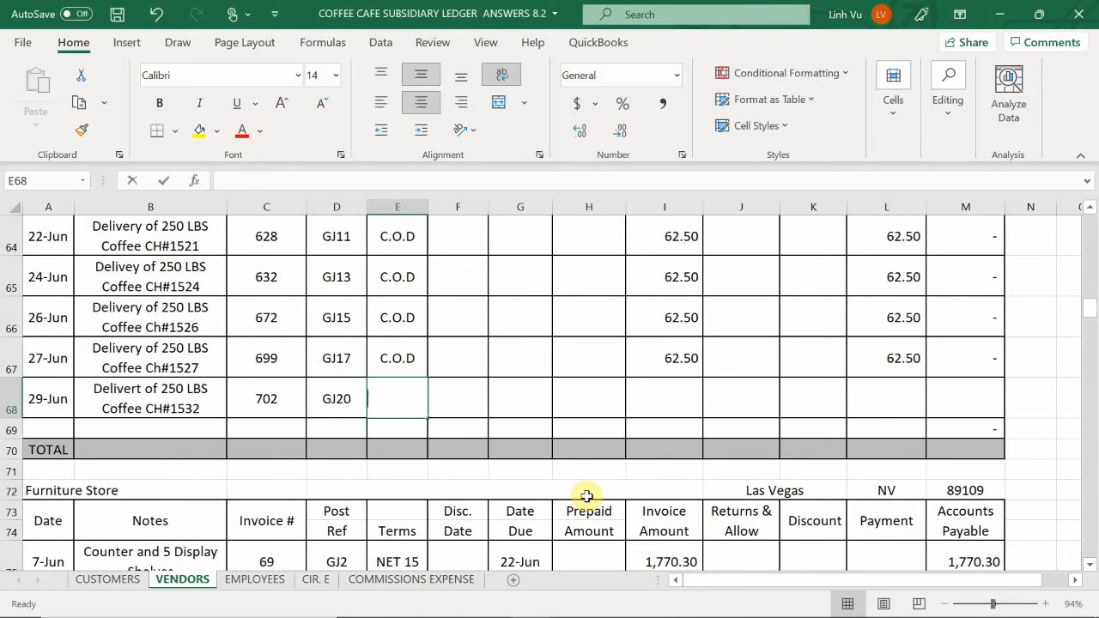
{"action": "type", "text": "C.O.D"}
{"action": "key", "text": "Tab"}
{"action": "key", "text": "Tab"}
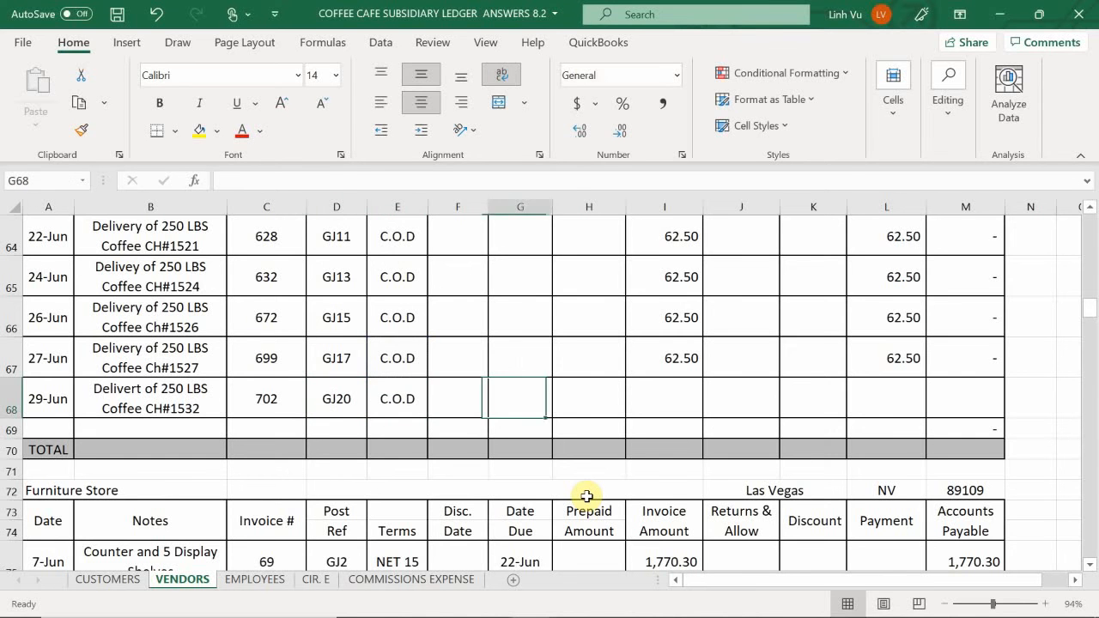
- Enter the invoice amount 62.50 in I68 of the Freight Line account
{"action": "key", "text": "Tab"}
{"action": "key", "text": "Tab"}
{"action": "key", "text": "Tab"}
{"action": "key", "text": "shift+Tab"}
{"action": "type", "text": "6"}
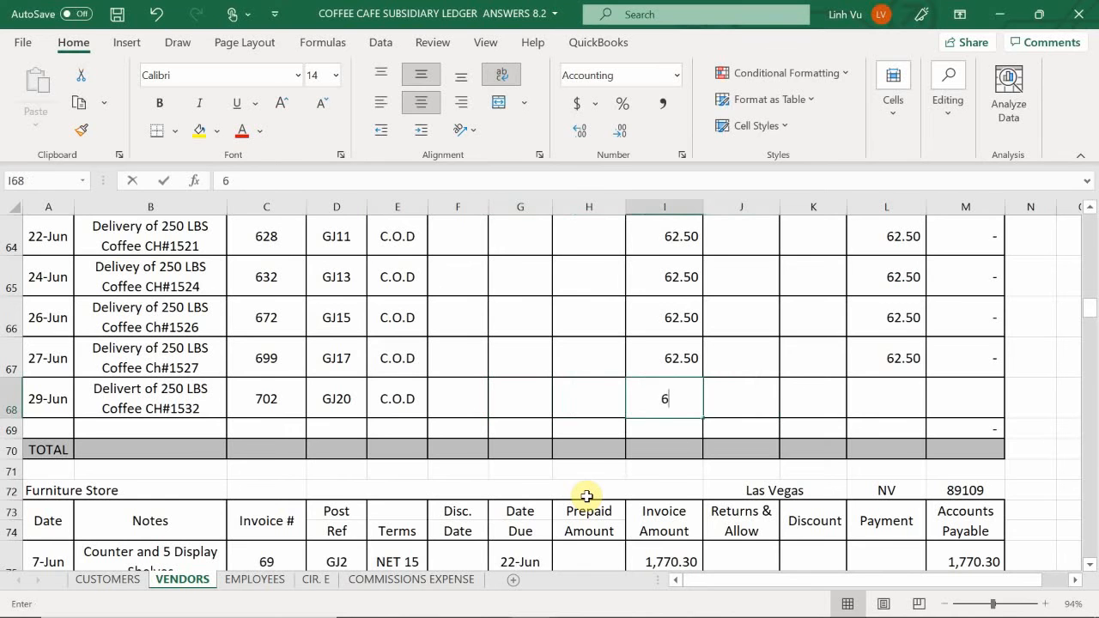
{"action": "type", "text": "2.50"}
{"action": "key", "text": "Tab"}
{"action": "key", "text": "Tab"}
{"action": "key", "text": "Tab"}
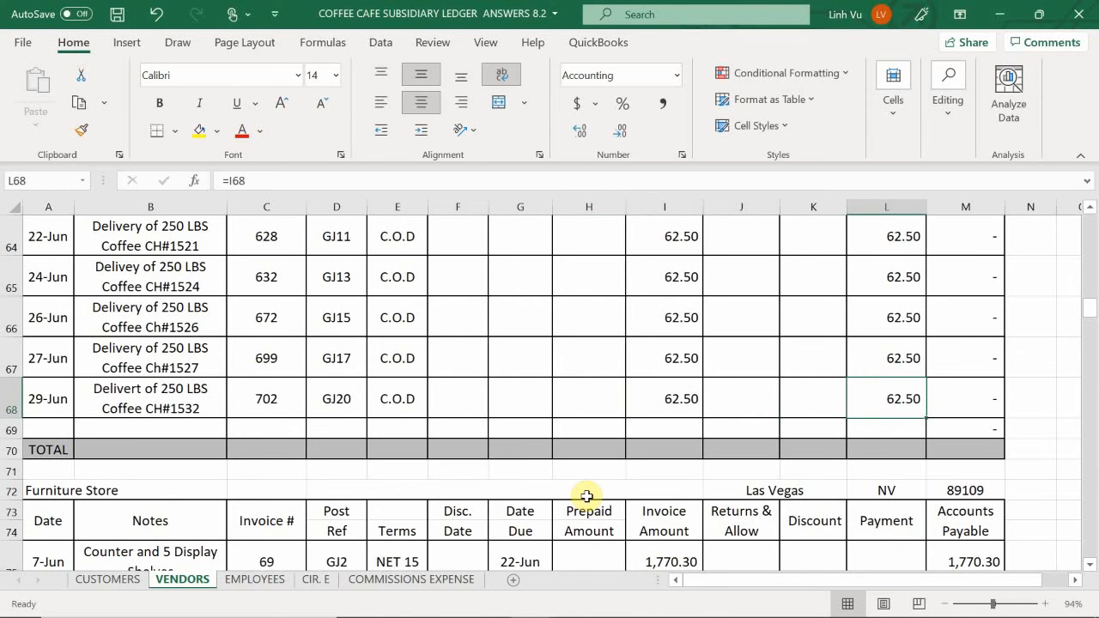
- Try to fill the Freight Line payment in L68 with a formula reference to the invoice amount
{"action": "type", "text": "="}
{"action": "key", "text": "Left"}
{"action": "key", "text": "Left"}
{"action": "key", "text": "Left"}
{"action": "type", "text": "3."}
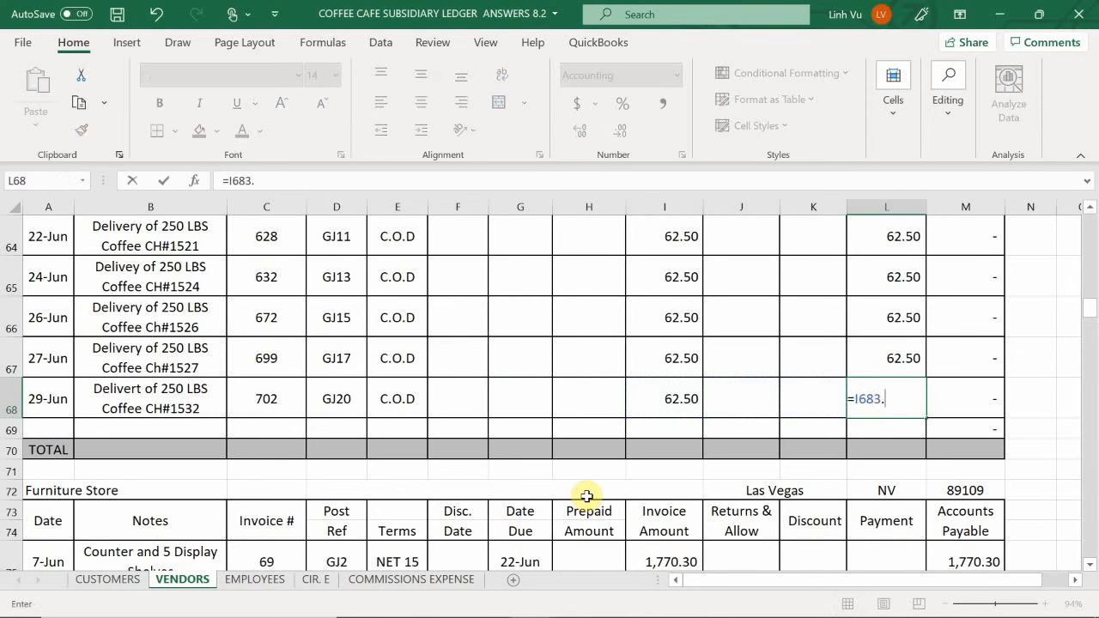
{"action": "key", "text": "Return"}
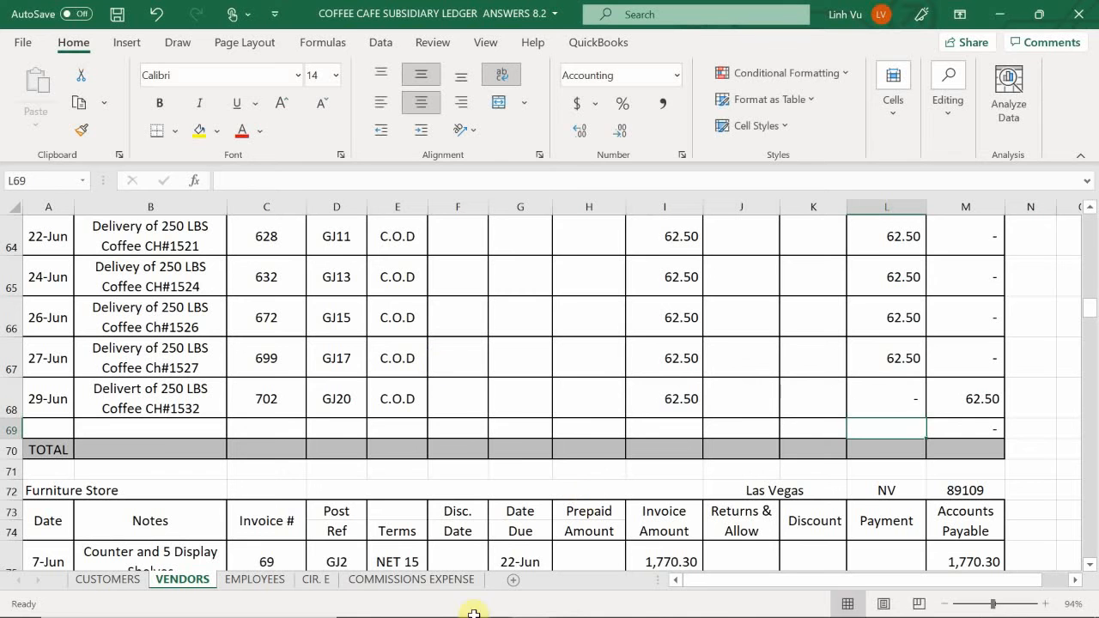
- Correct the Freight Line payment in L68 with the formula =I68
{"action": "left_click", "coordinate": [890, 394]}
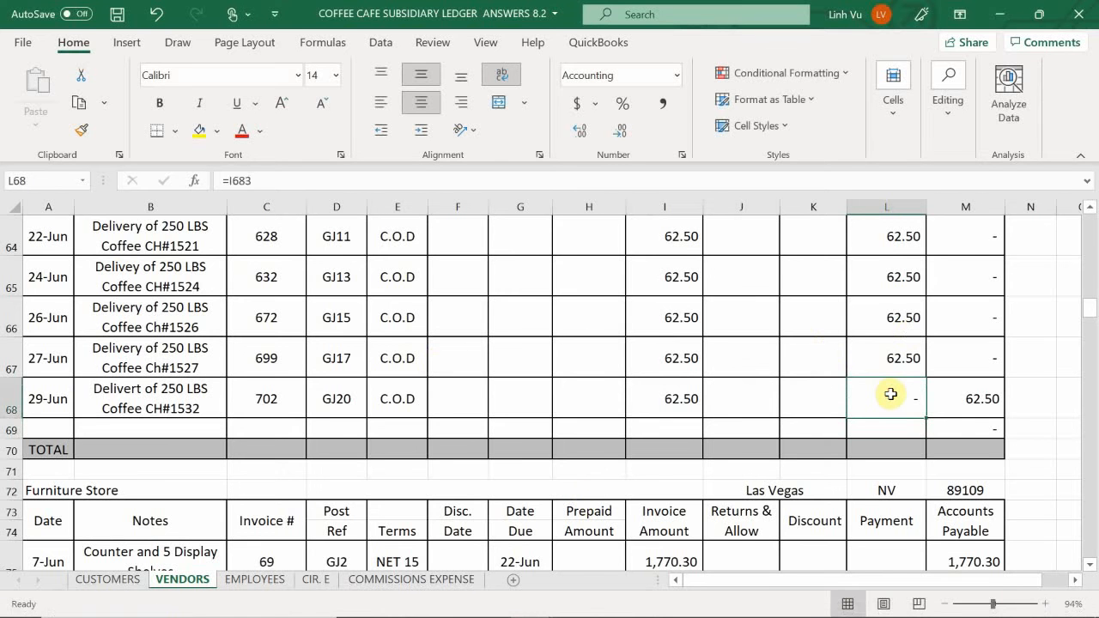
{"action": "type", "text": "="}
{"action": "key", "text": "Left"}
{"action": "key", "text": "Left"}
{"action": "key", "text": "Left"}
{"action": "key", "text": "Return"}
{"action": "scroll", "coordinate": [884, 377], "scroll_direction": "up", "scroll_amount": 2}
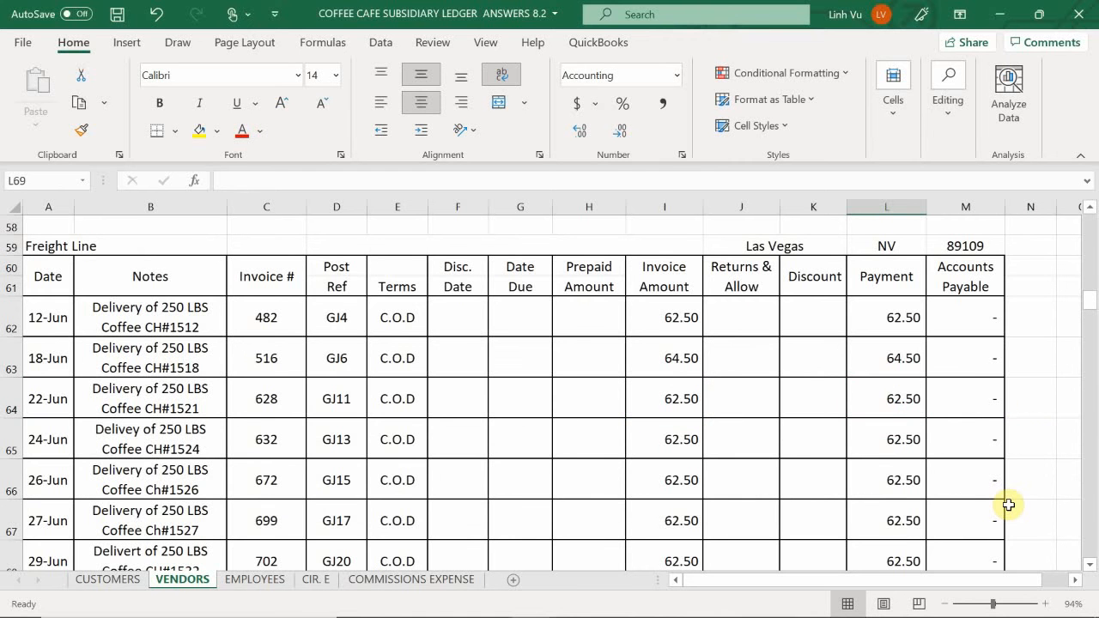
{"action": "scroll", "coordinate": [1006, 497], "scroll_direction": "down", "scroll_amount": 3}
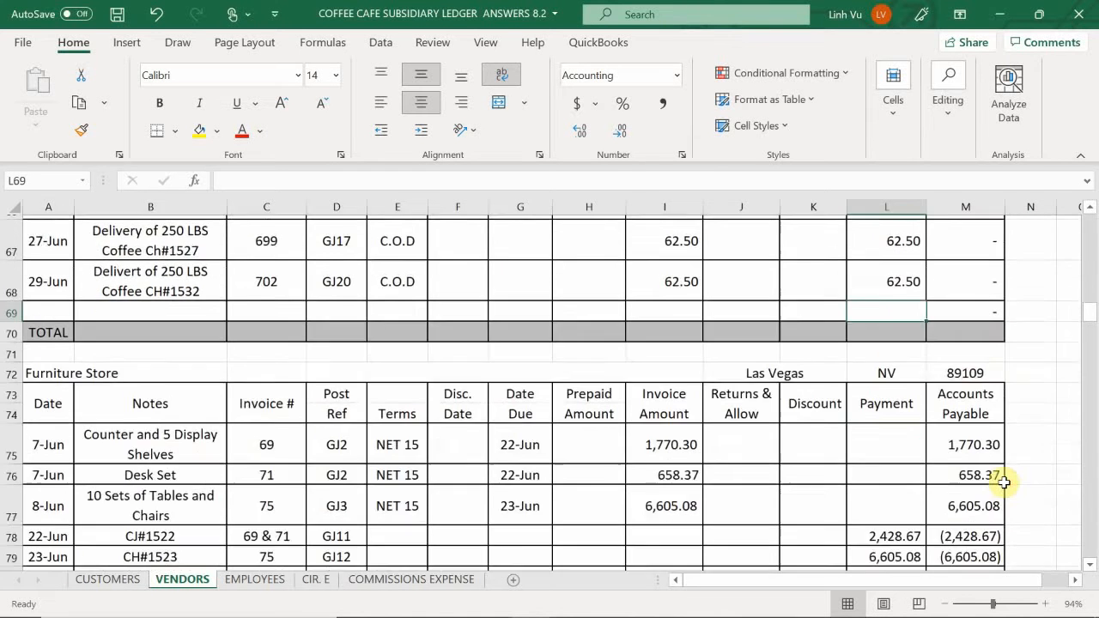
{"action": "scroll", "coordinate": [1004, 483], "scroll_direction": "up", "scroll_amount": 1}
{"action": "scroll", "coordinate": [1004, 483], "scroll_direction": "up", "scroll_amount": 1}
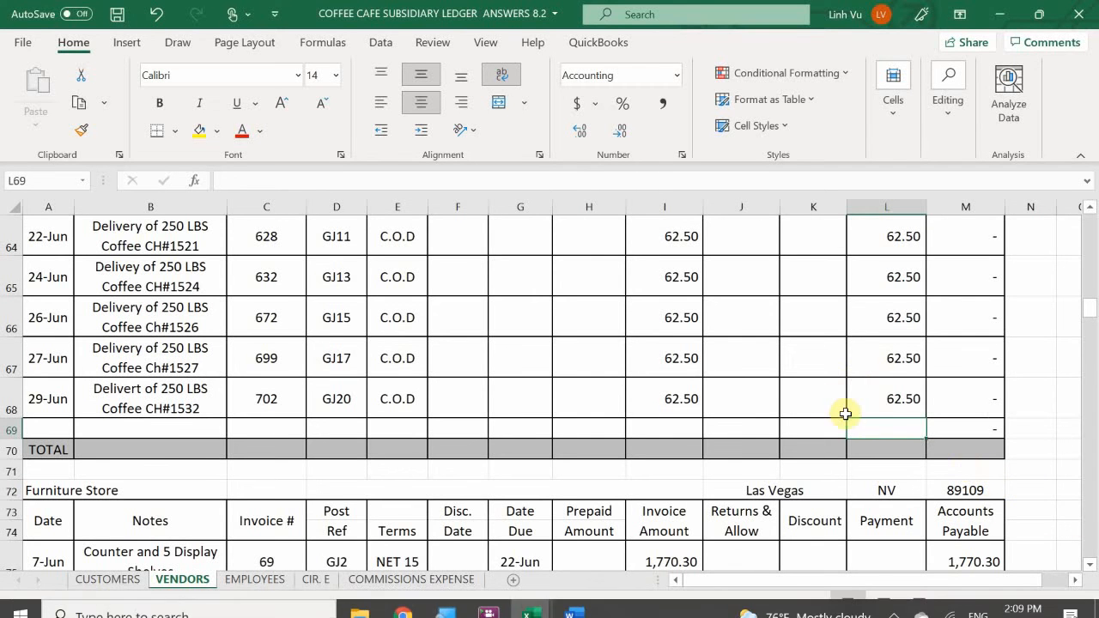
{"action": "scroll", "coordinate": [836, 401], "scroll_direction": "up", "scroll_amount": 2}
{"action": "scroll", "coordinate": [846, 414], "scroll_direction": "down", "scroll_amount": 1}
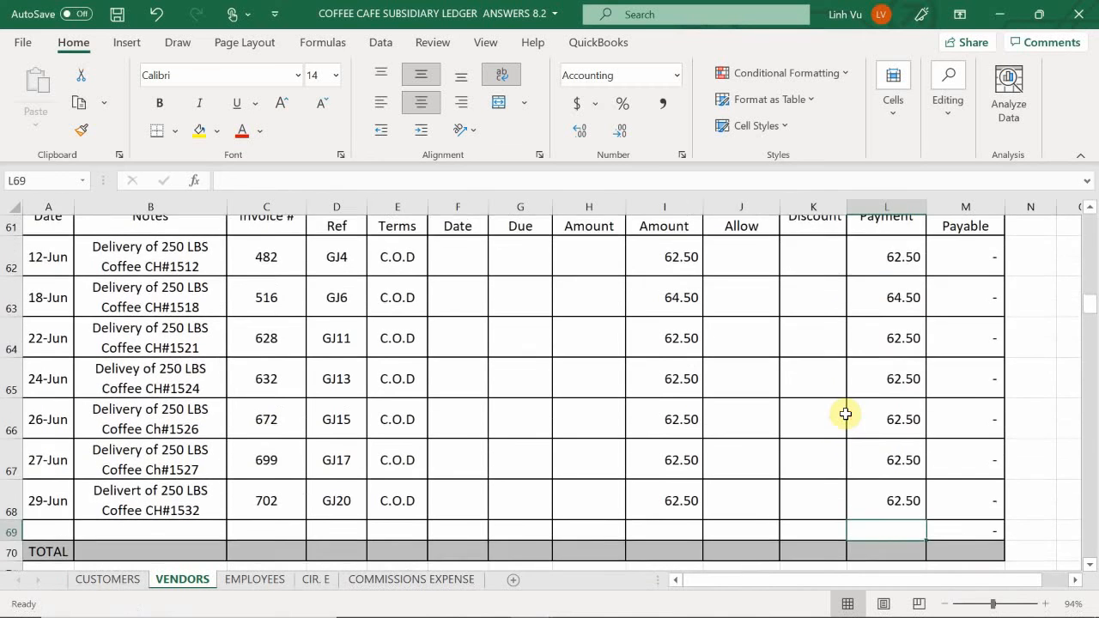
{"action": "scroll", "coordinate": [846, 413], "scroll_direction": "down", "scroll_amount": 1}
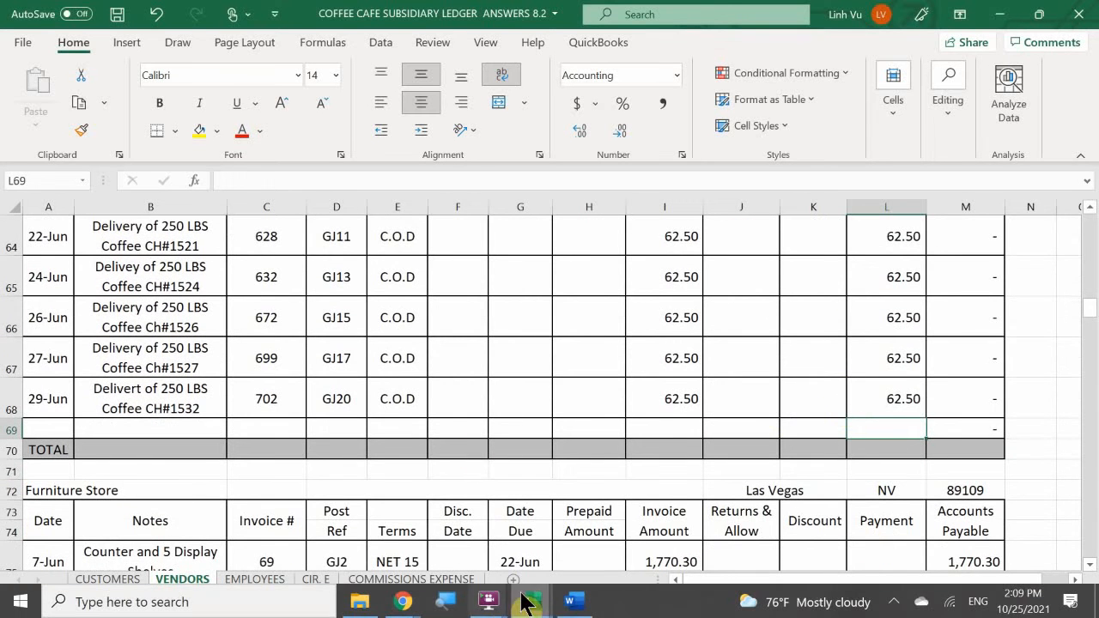
- Switch to the COFFEE CAFE INVENTORY workbook's REG COFFEE sheet and enter the date 6/29 in A32
{"action": "mouse_move", "coordinate": [530, 598]}
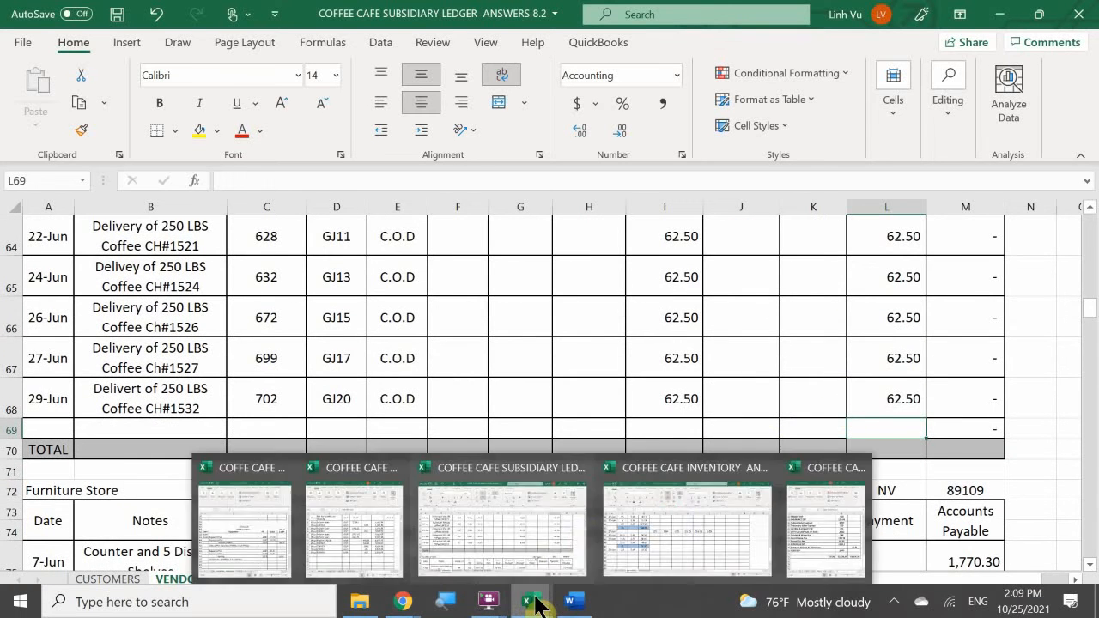
{"action": "left_click", "coordinate": [673, 520]}
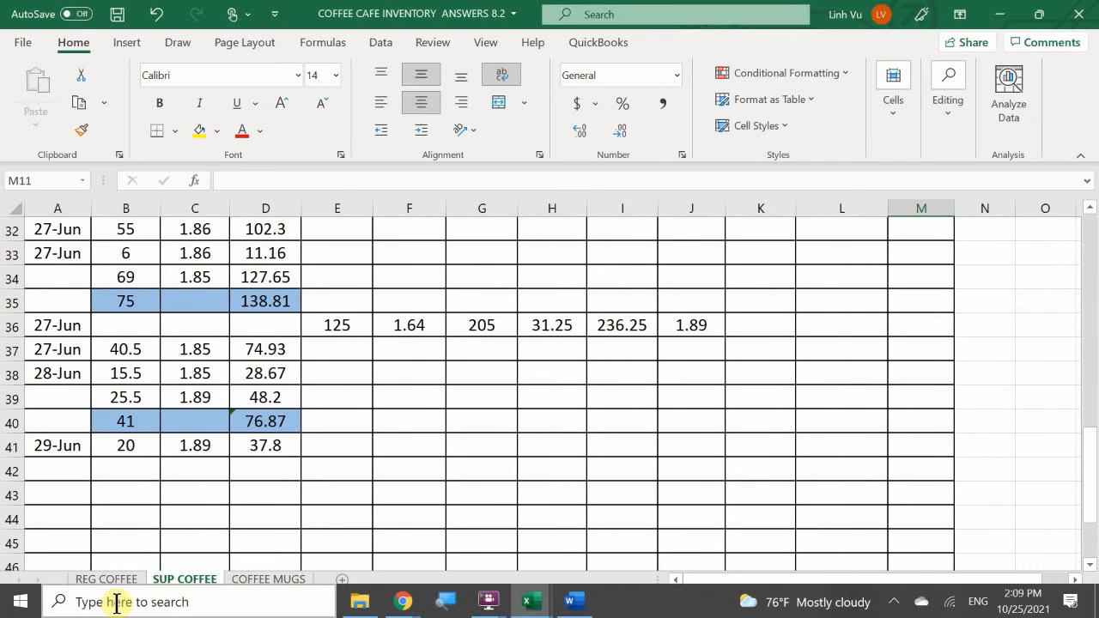
{"action": "left_click", "coordinate": [103, 575]}
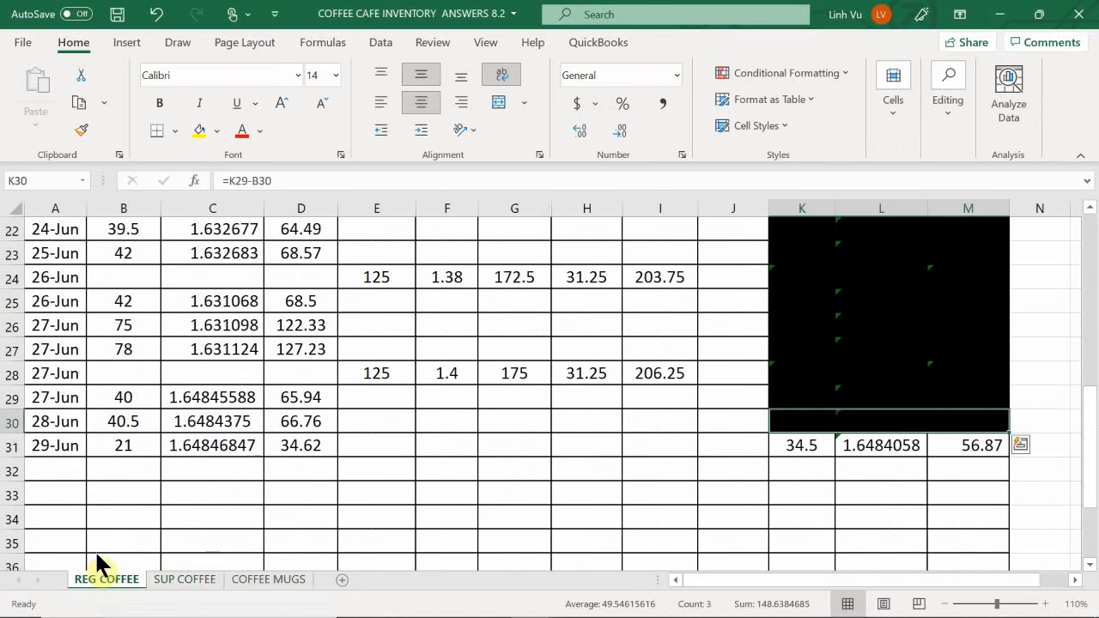
{"action": "left_click", "coordinate": [49, 469]}
{"action": "type", "text": "6/29"}
{"action": "key", "text": "Tab"}
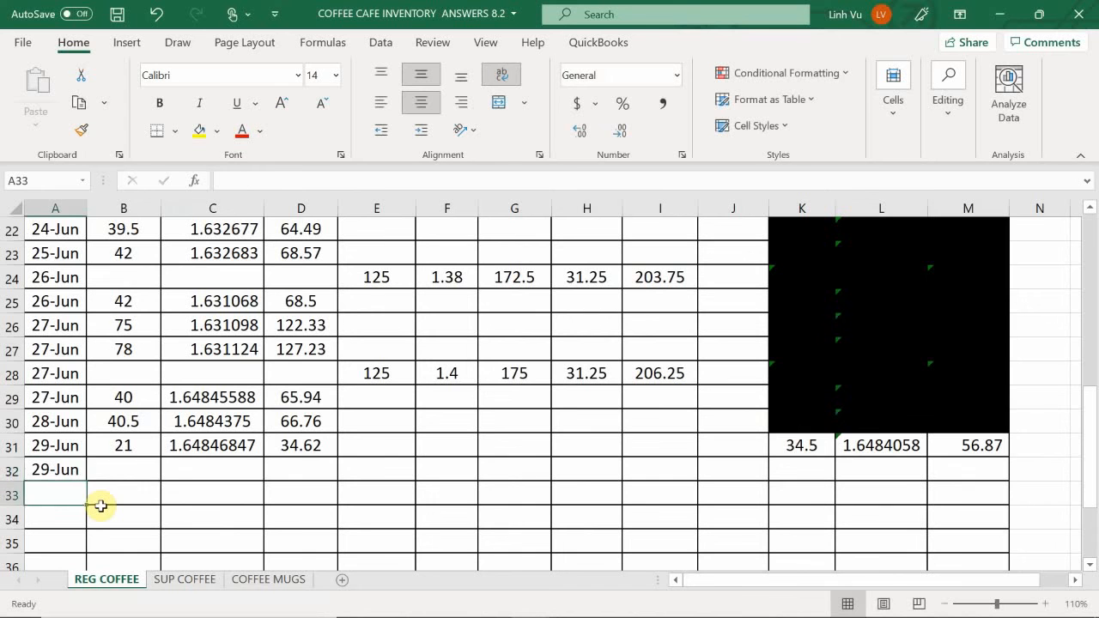
- Enter the purchased quantity 125 in E32 and the unit cost 1.44 in F32 of the regular coffee inventory
{"action": "key", "text": "Tab"}
{"action": "key", "text": "Tab"}
{"action": "key", "text": "Tab"}
{"action": "key", "text": "Tab"}
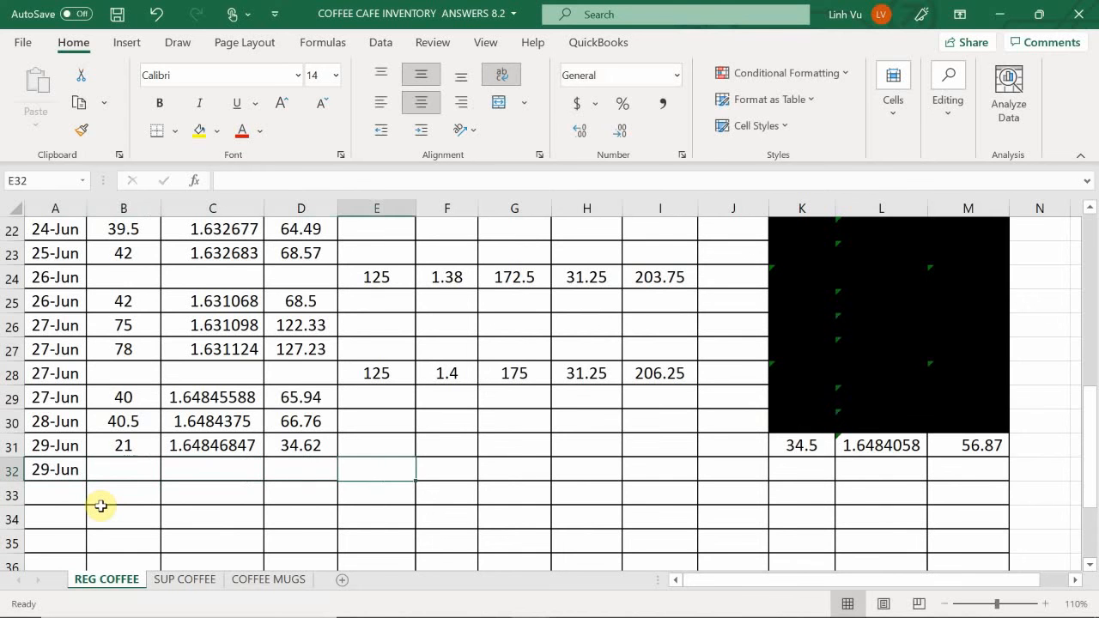
{"action": "type", "text": "1"}
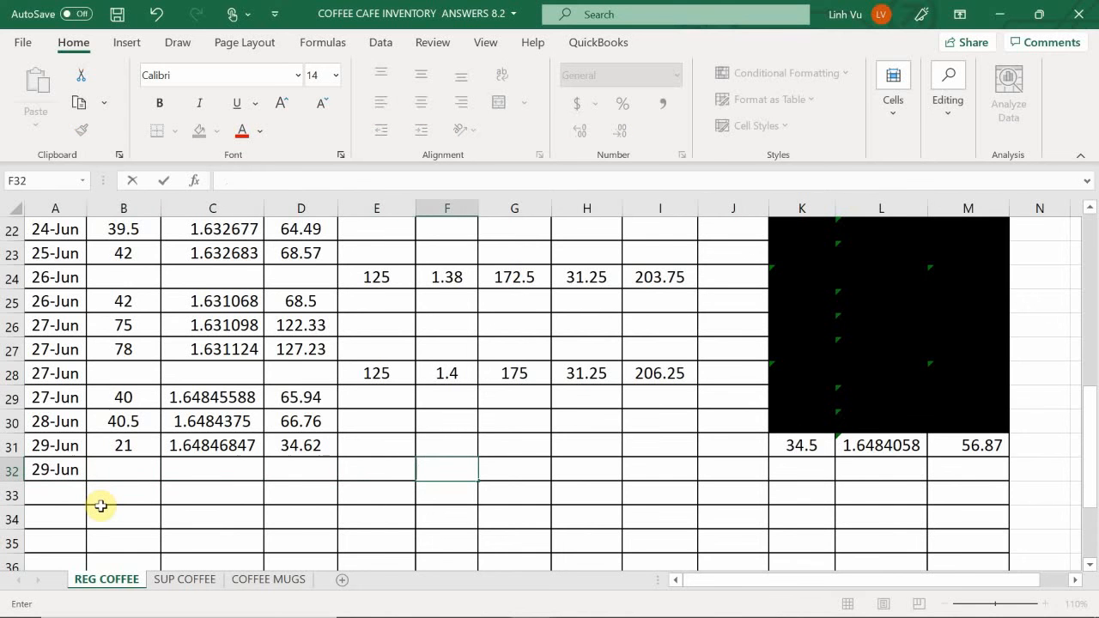
{"action": "key", "text": "Left"}
{"action": "type", "text": "125"}
{"action": "key", "text": "Tab"}
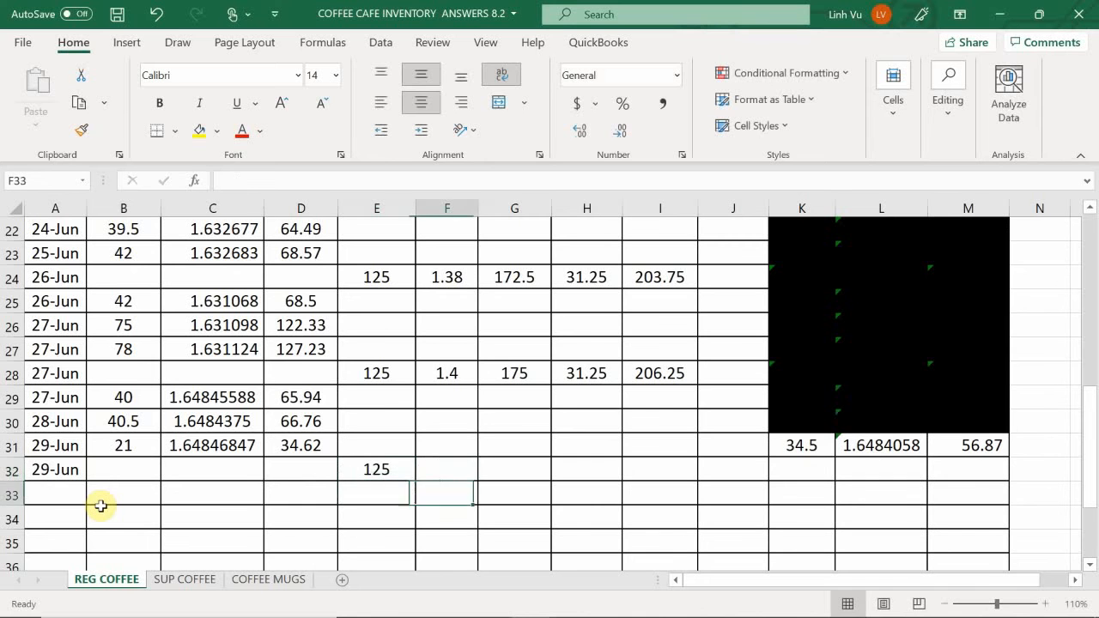
{"action": "type", "text": "1.44"}
{"action": "key", "text": "Return"}
- Calculate the 29 June purchase cost in G32 with the formula =E32*F32
{"action": "key", "text": "Right"}
{"action": "key", "text": "Up"}
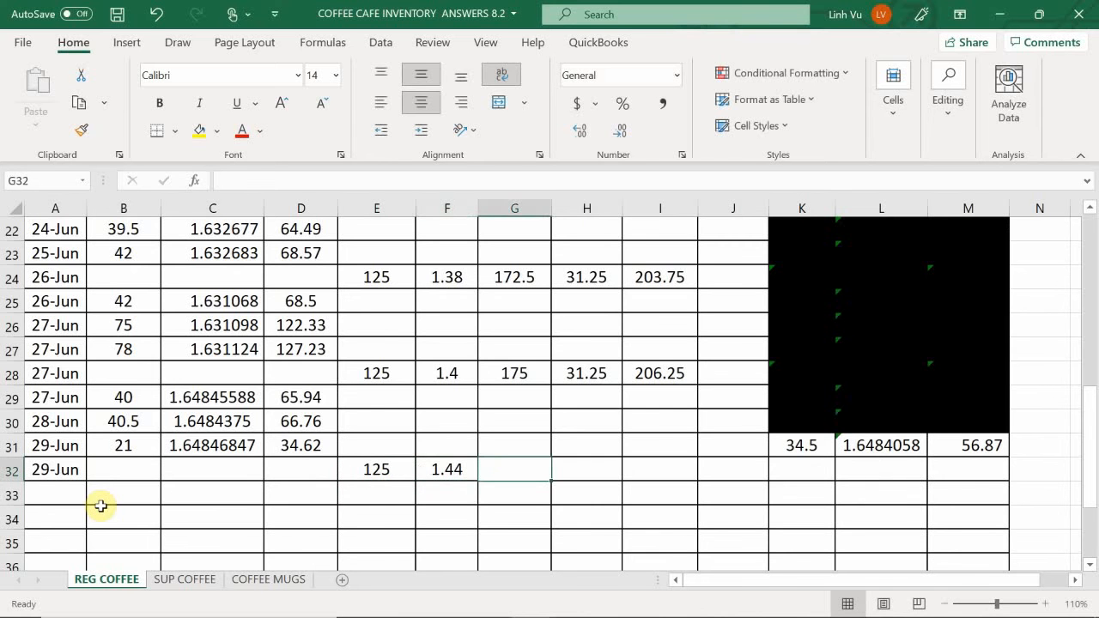
{"action": "type", "text": "="}
{"action": "key", "text": "Left"}
{"action": "key", "text": "Left"}
{"action": "type", "text": "*"}
{"action": "key", "text": "Left"}
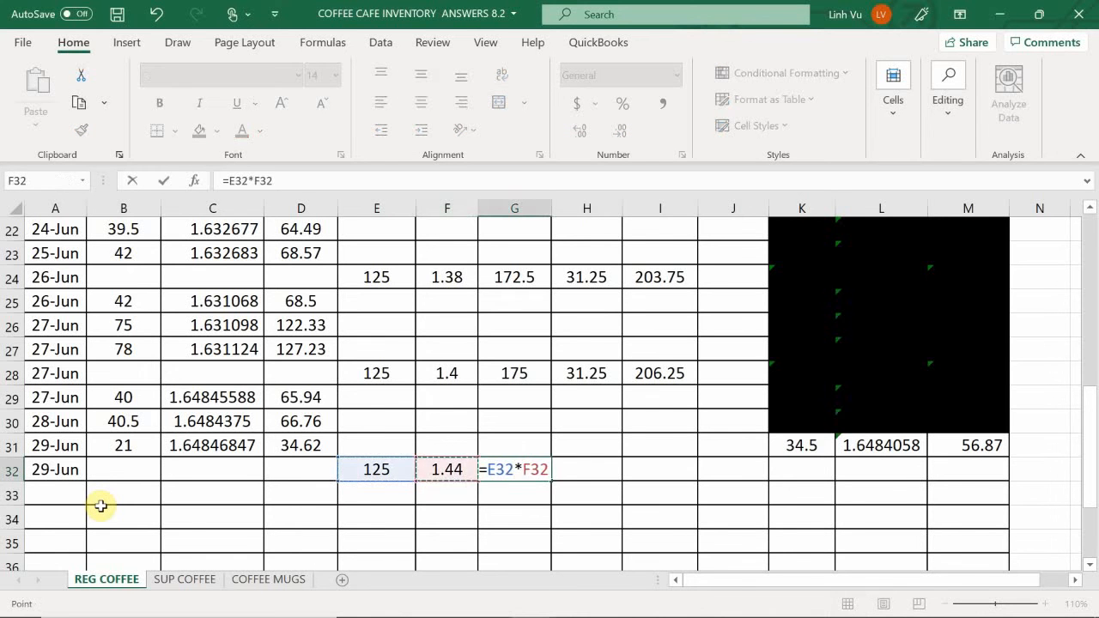
{"action": "key", "text": "Return"}
- Correct the regular coffee unit cost in F32 to 1.42
{"action": "key", "text": "Left"}
{"action": "key", "text": "Up"}
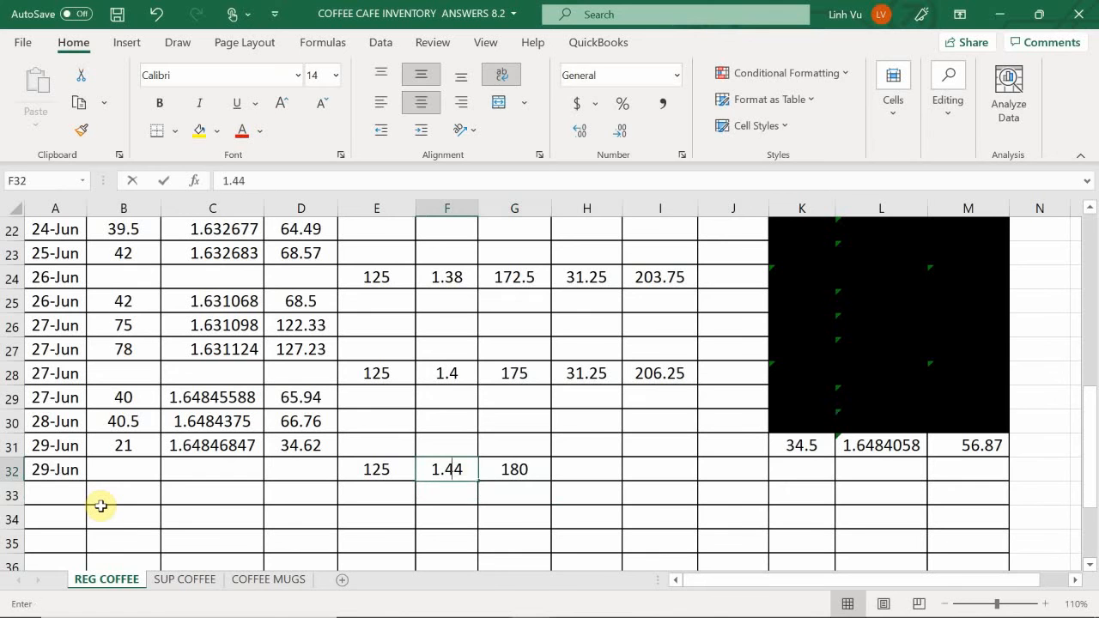
{"action": "type", "text": "1."}
{"action": "key", "text": "Return"}
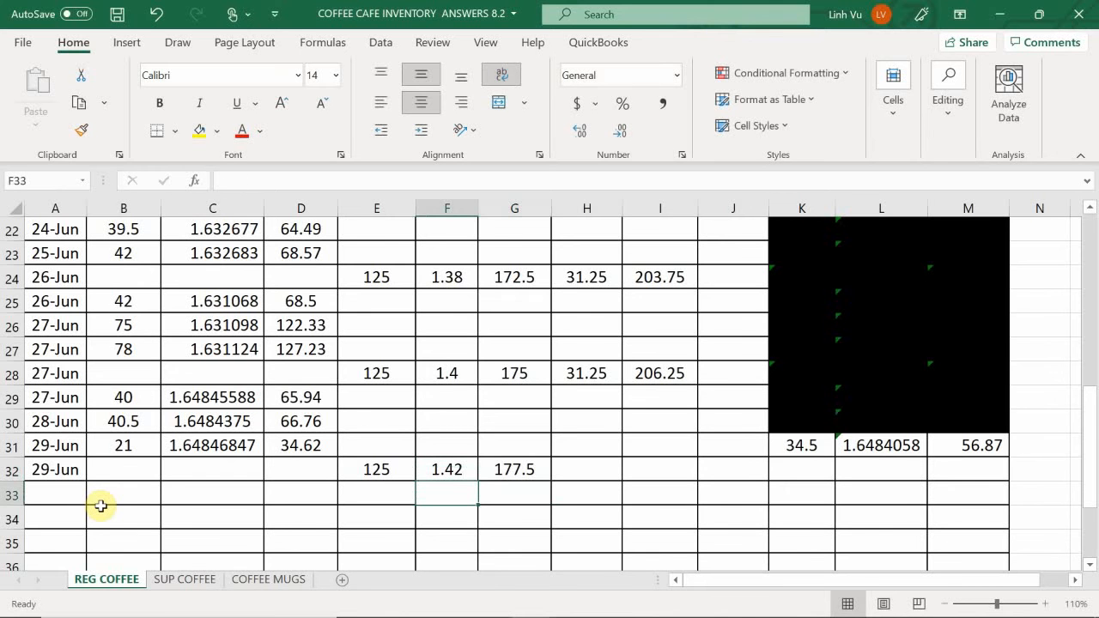
- Enter the freight cost 31.5 in H32 for the 29 June purchase
{"action": "key", "text": "Right"}
{"action": "key", "text": "Up"}
{"action": "key", "text": "Right"}
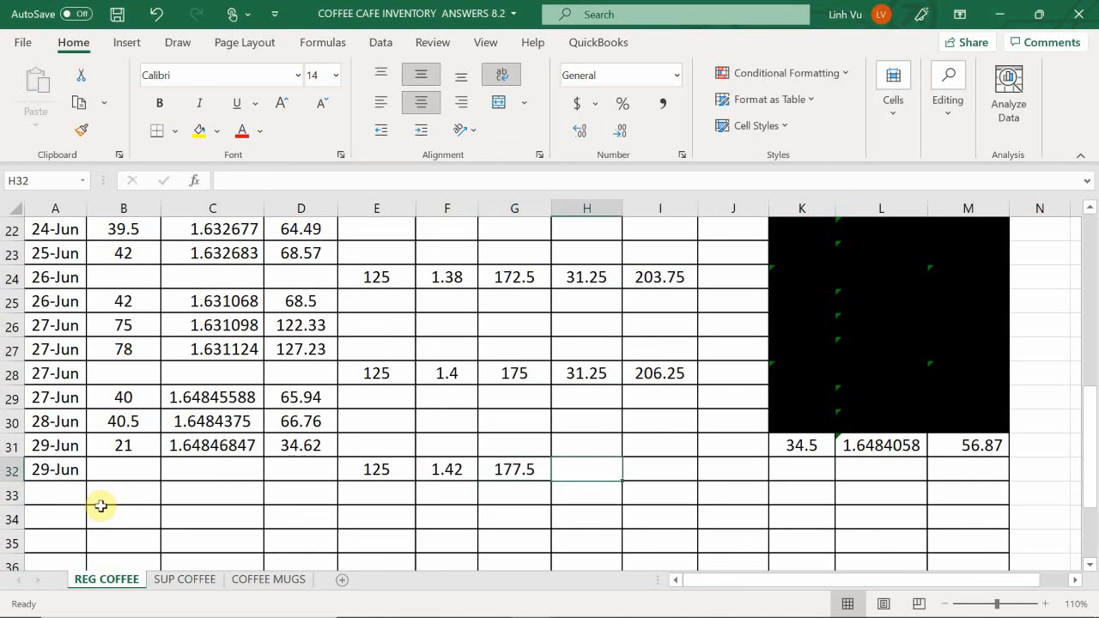
{"action": "type", "text": "31.5"}
{"action": "key", "text": "Return"}
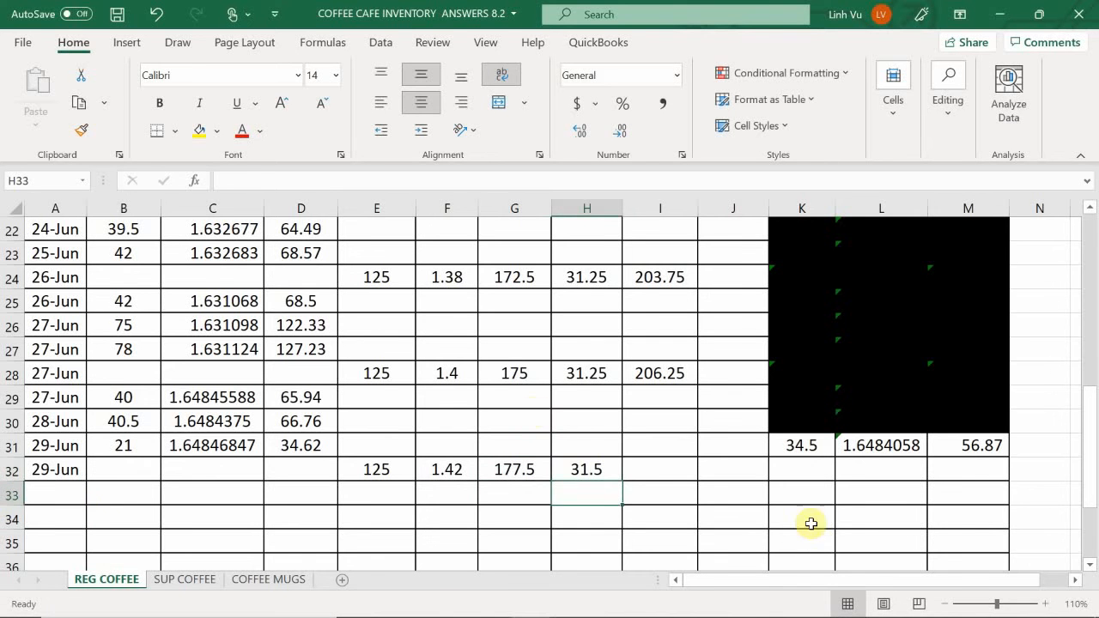
{"action": "left_click", "coordinate": [665, 476]}
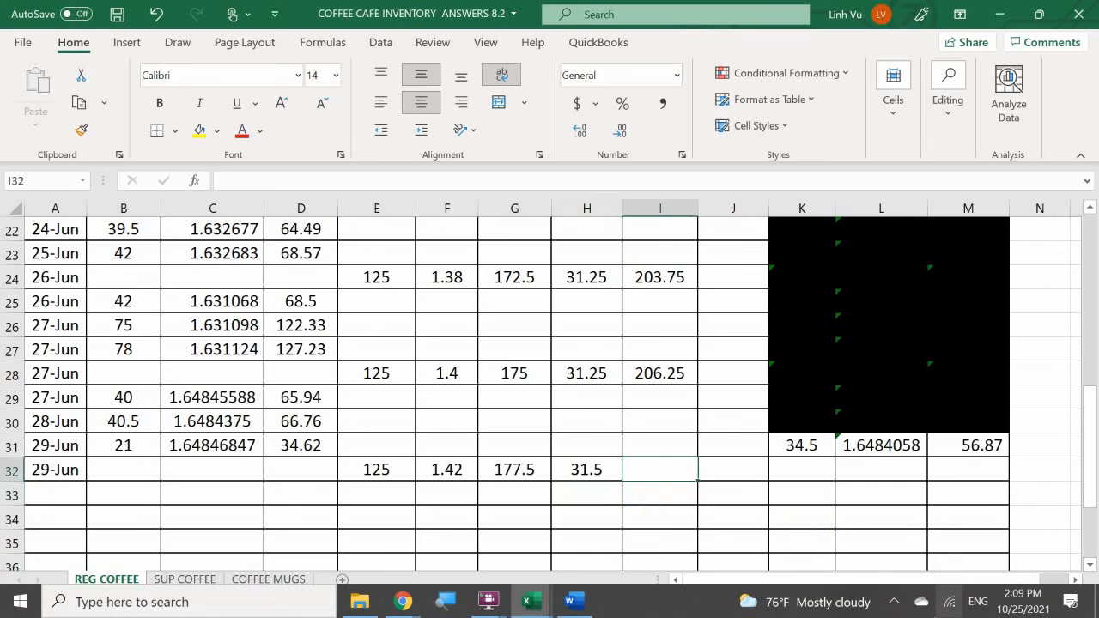
{"action": "type", "text": "="}
{"action": "key", "text": "Left"}
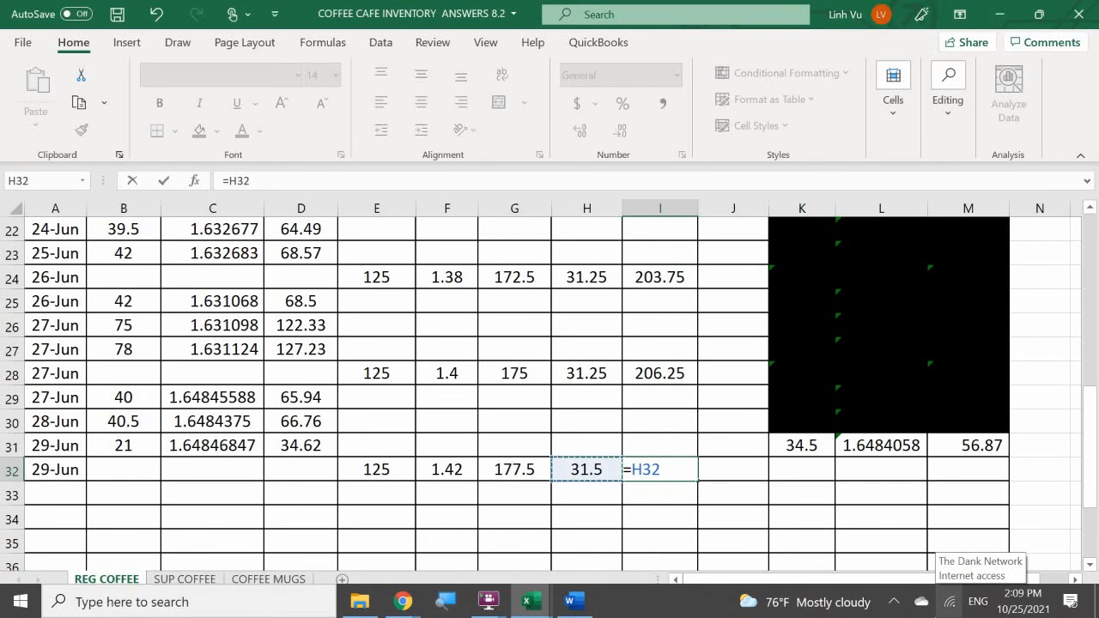
{"action": "key", "text": "BackSpace"}
{"action": "key", "text": "BackSpace"}
{"action": "key", "text": "Return"}
- Set the 29 June freight cost in H32 to 31.25
{"action": "key", "text": "Left"}
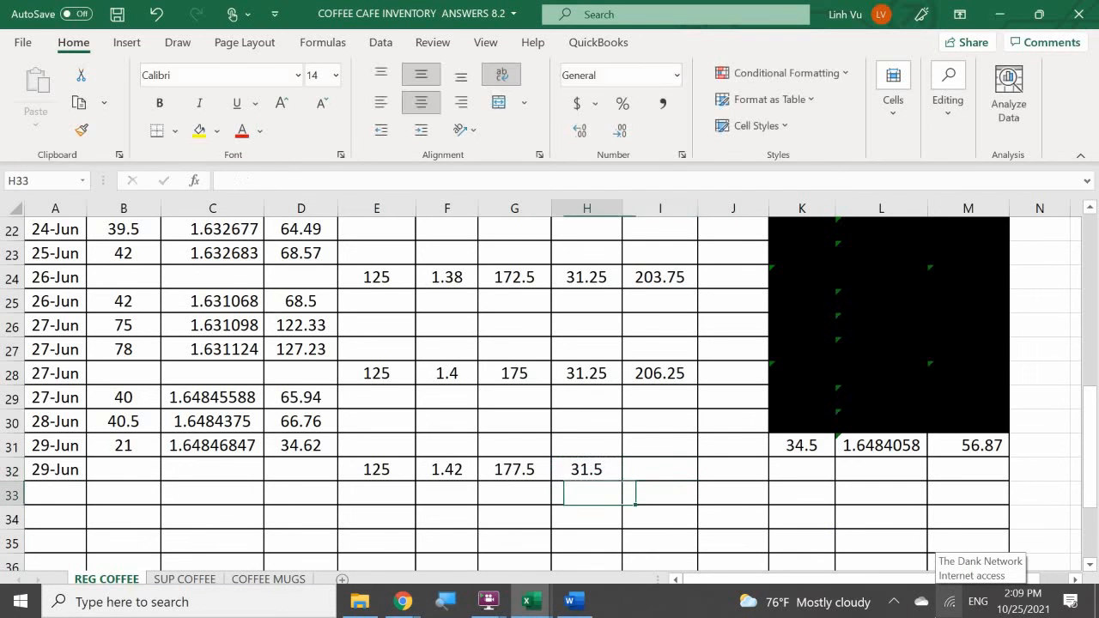
{"action": "key", "text": "Up"}
{"action": "type", "text": "31.25"}
{"action": "key", "text": "Return"}
- Total the 29 June purchase and freight costs in I32 with the formula =G32+H32
{"action": "key", "text": "Right"}
{"action": "key", "text": "Up"}
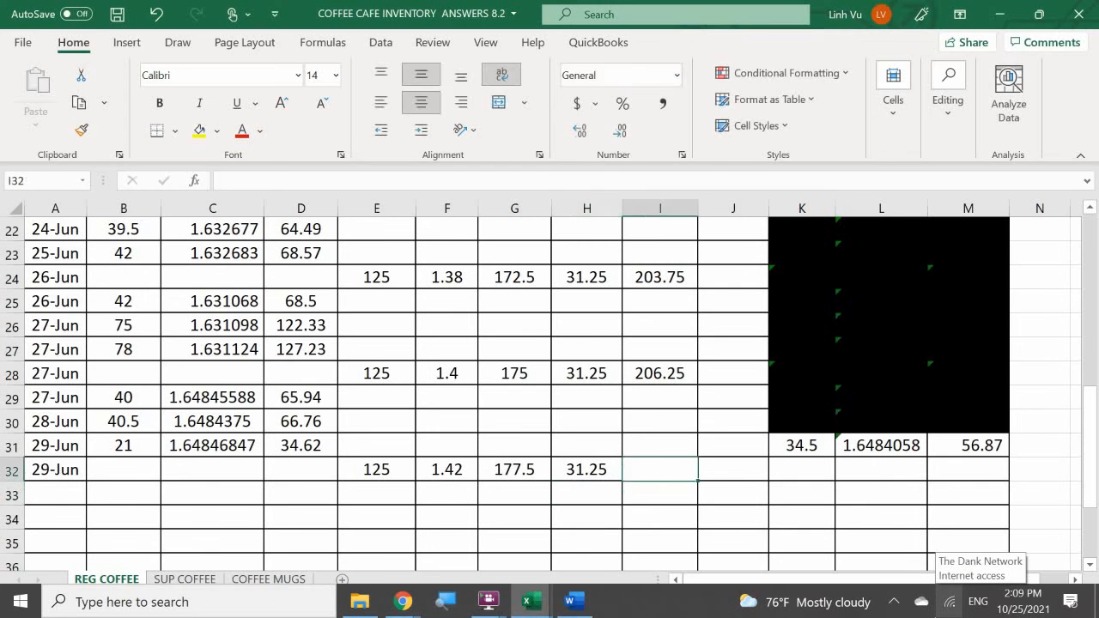
{"action": "type", "text": "="}
{"action": "key", "text": "Left"}
{"action": "key", "text": "Left"}
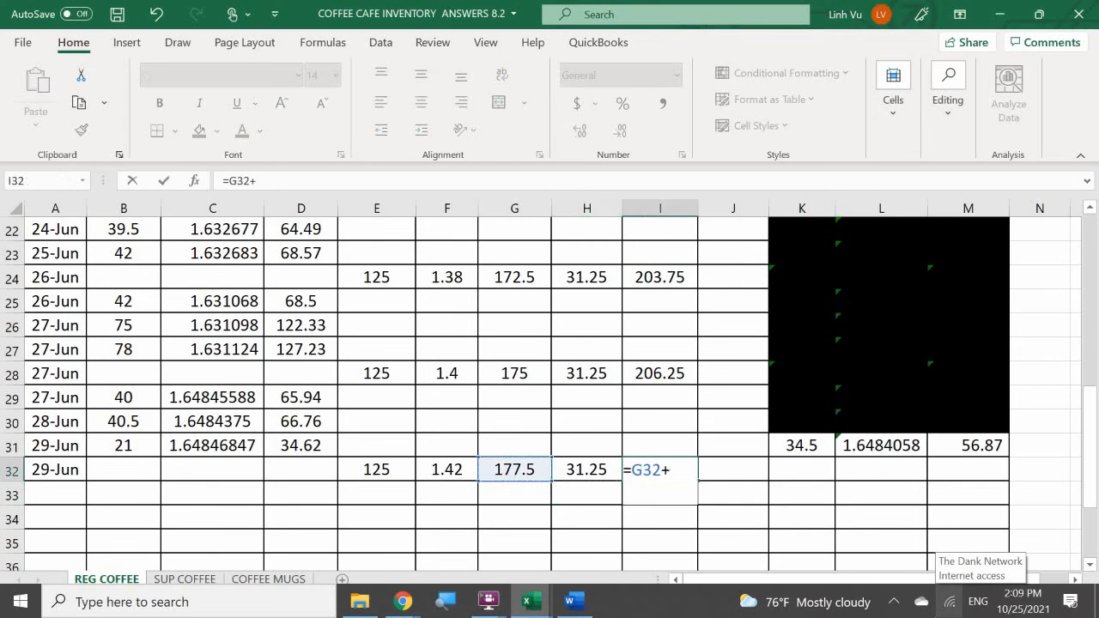
{"action": "type", "text": "+"}
{"action": "key", "text": "Left"}
{"action": "key", "text": "Return"}
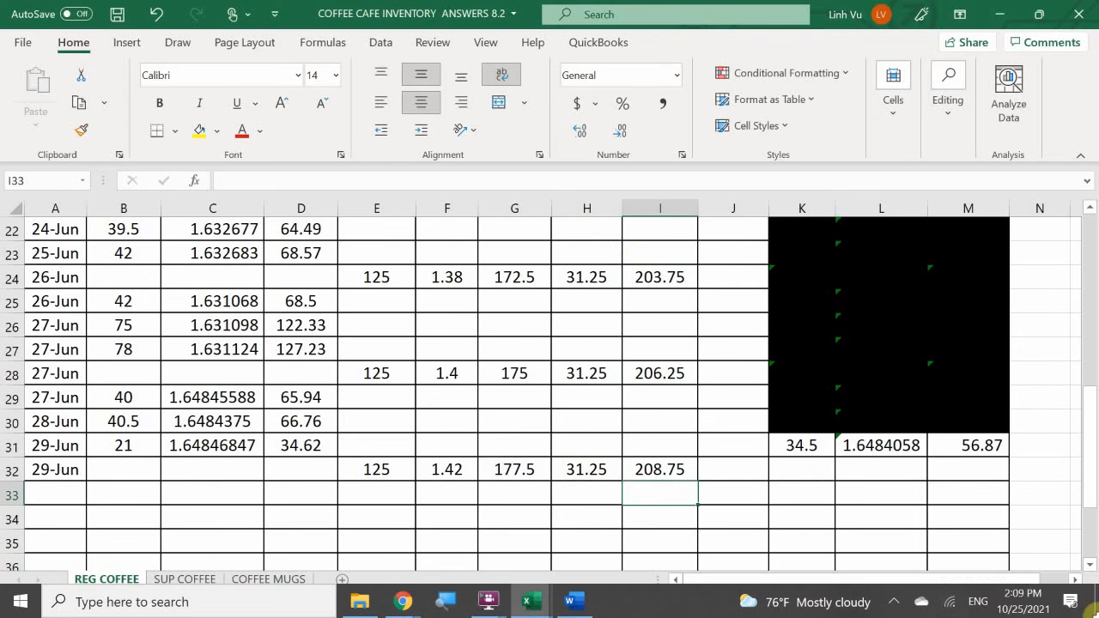
- Update the quantity on hand in K32 by adding the purchased quantity in E32 to the previous balance in K31
{"action": "left_click", "coordinate": [802, 462]}
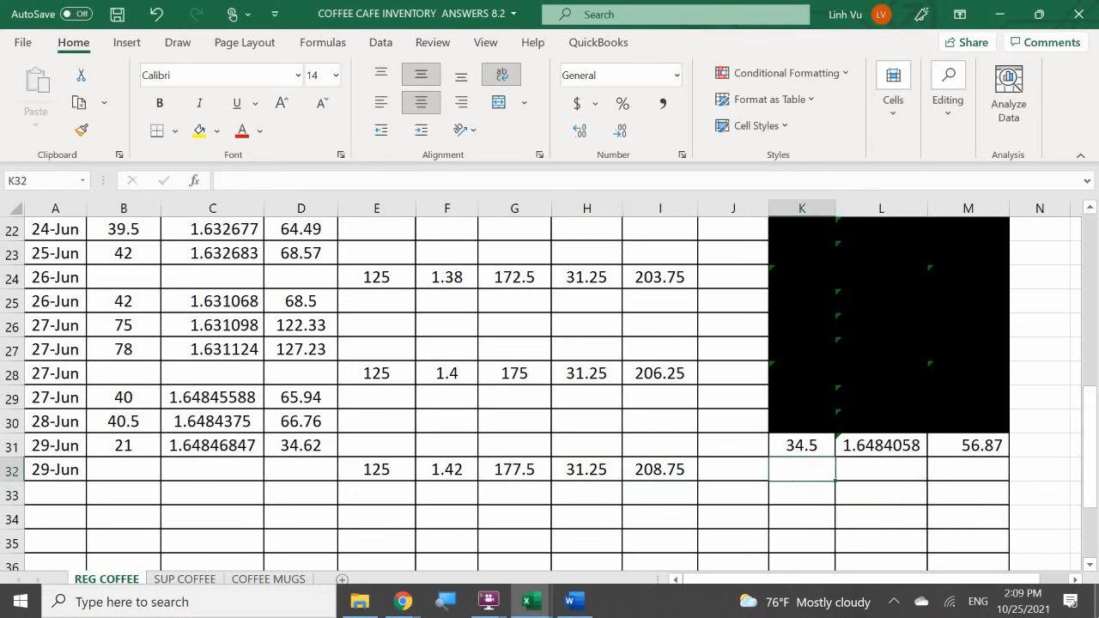
{"action": "type", "text": "="}
{"action": "key", "text": "Up"}
{"action": "type", "text": "+"}
{"action": "key", "text": "Left"}
{"action": "key", "text": "Left"}
{"action": "key", "text": "Left"}
{"action": "key", "text": "Left"}
{"action": "key", "text": "Left"}
{"action": "key", "text": "Left"}
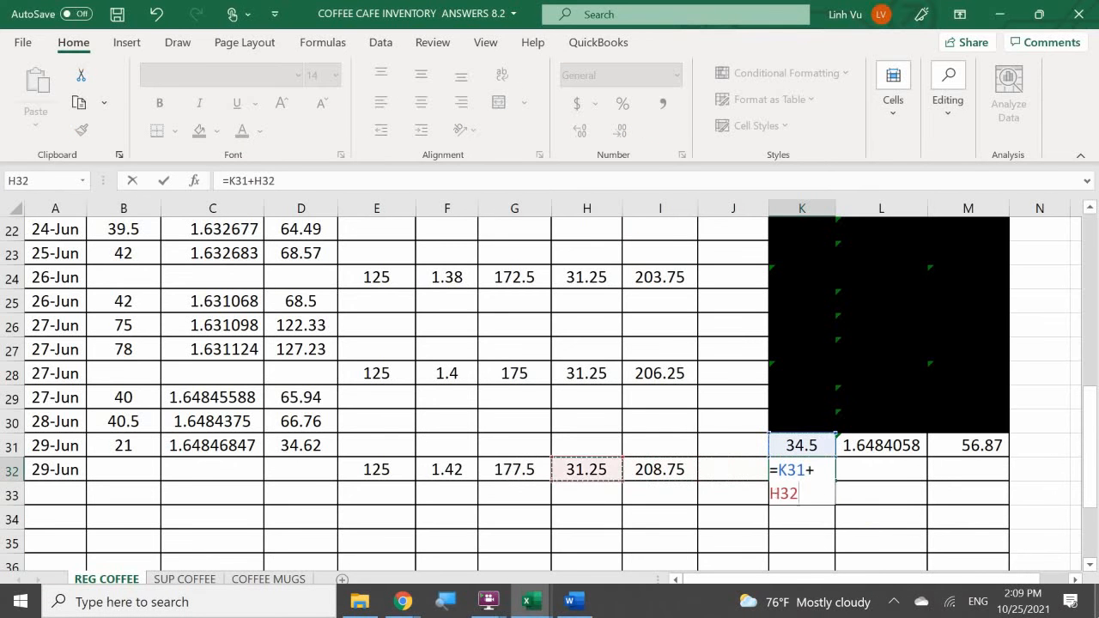
{"action": "key", "text": "Return"}
- Update the inventory value in M32 by adding the total cost in I32 to the previous balance in M31
{"action": "key", "text": "Right"}
{"action": "key", "text": "Right"}
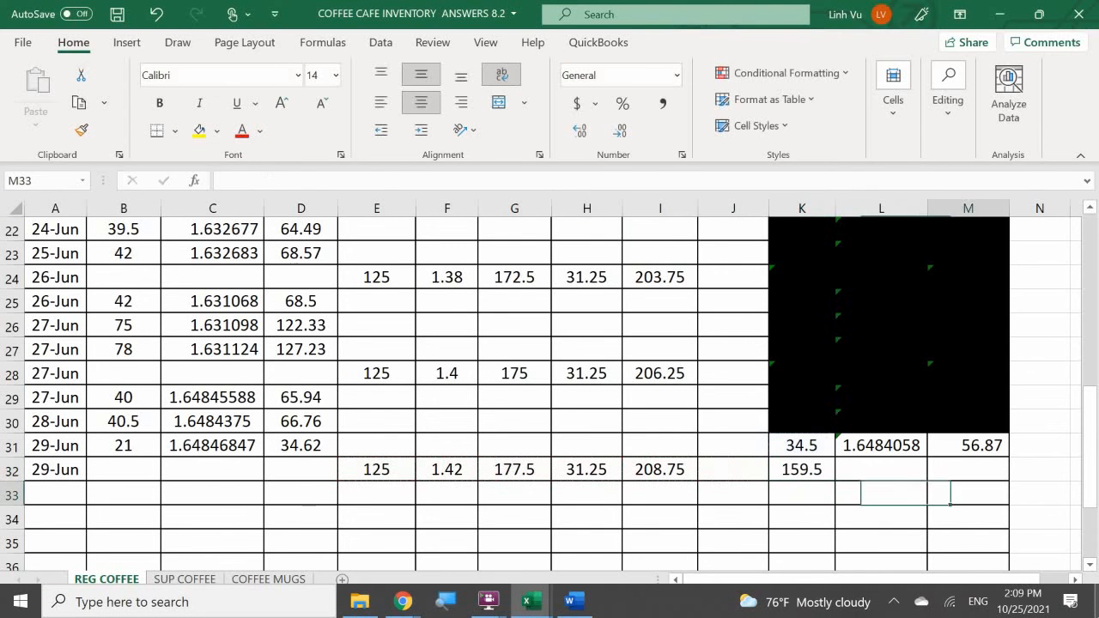
{"action": "key", "text": "Up"}
{"action": "type", "text": "="}
{"action": "key", "text": "Up"}
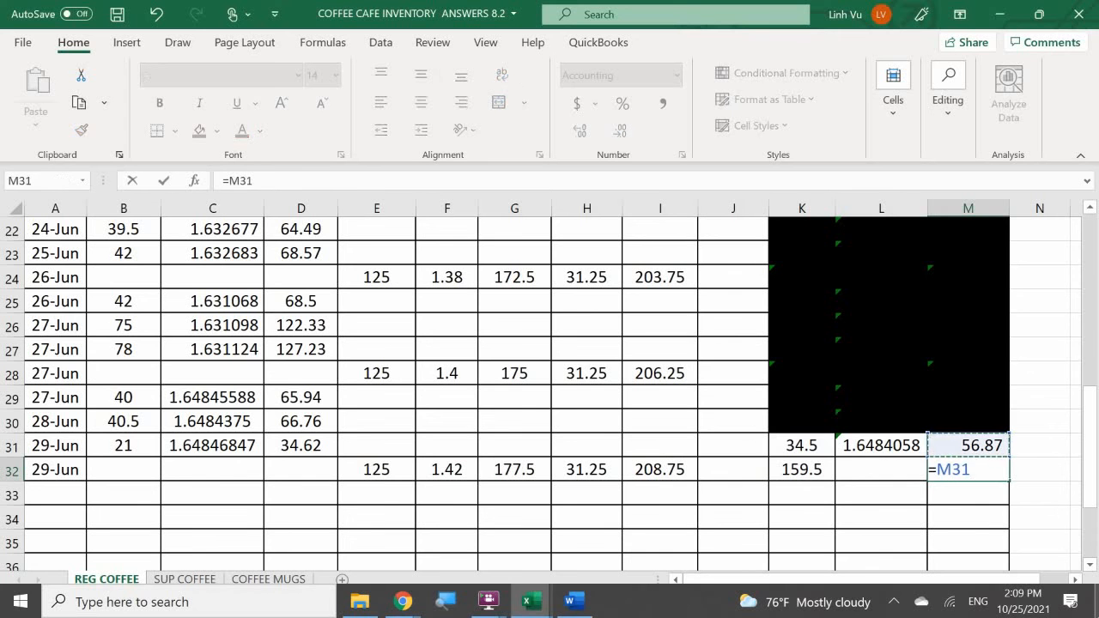
{"action": "type", "text": "+"}
{"action": "key", "text": "Left"}
{"action": "key", "text": "Left"}
{"action": "key", "text": "Left"}
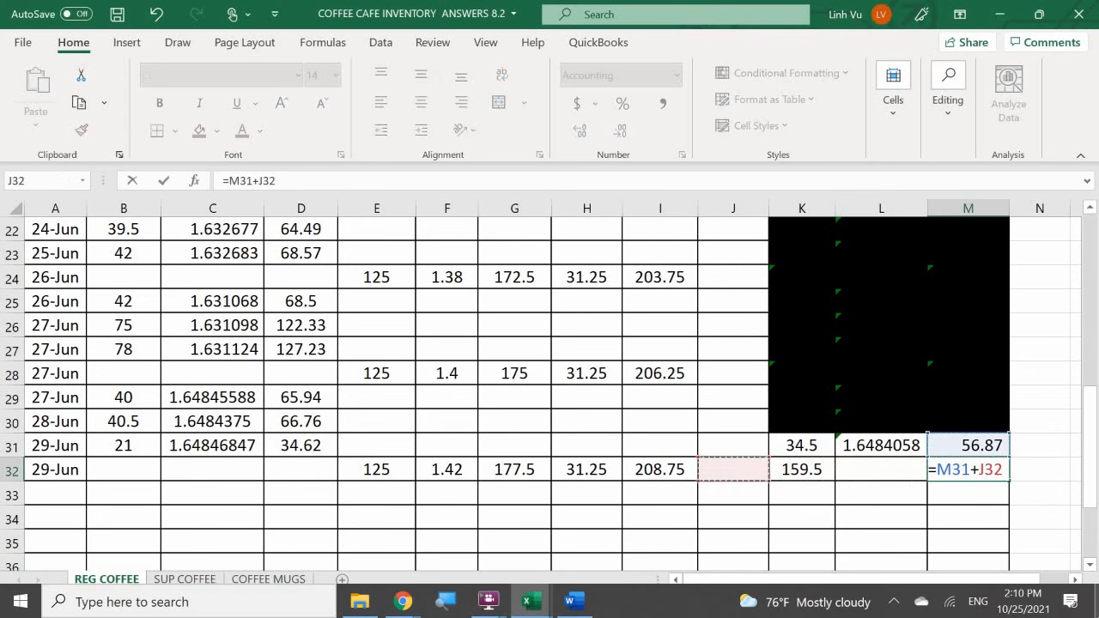
{"action": "key", "text": "Left"}
{"action": "key", "text": "Return"}
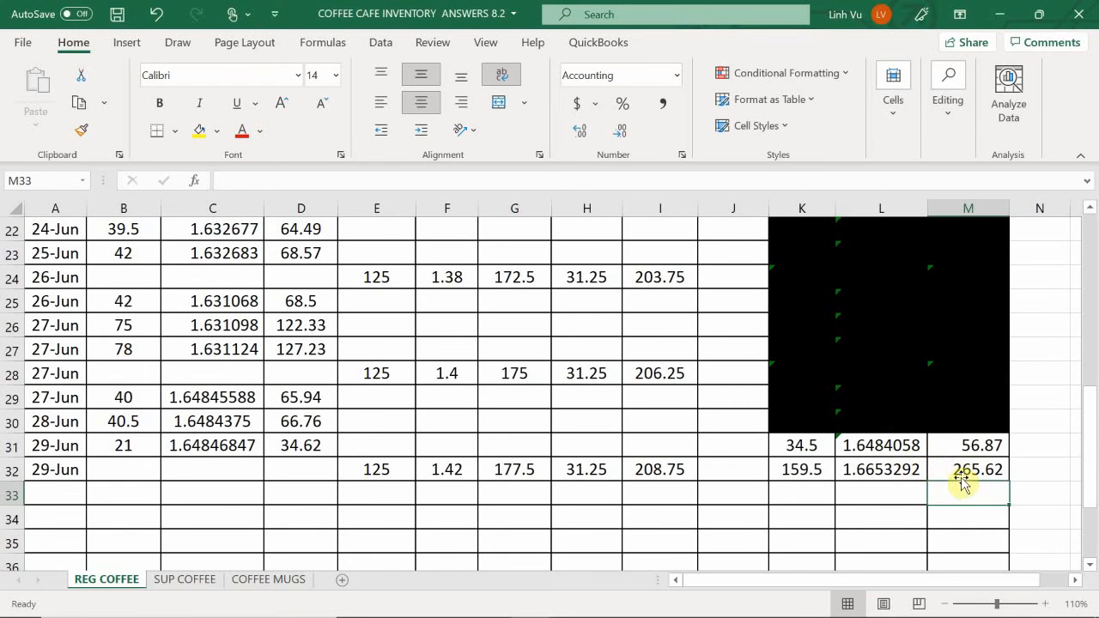
- Black out the superseded balance in K31:M31 with a black cell fill
{"action": "left_click_drag", "start_coordinate": [798, 445], "coordinate": [960, 445]}
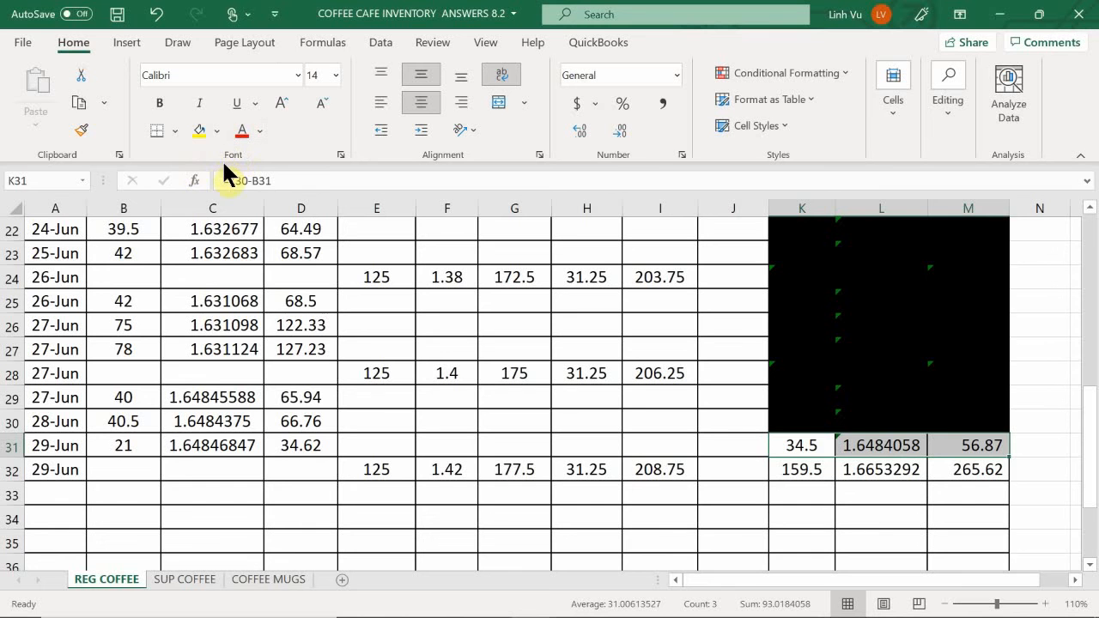
{"action": "left_click", "coordinate": [219, 137]}
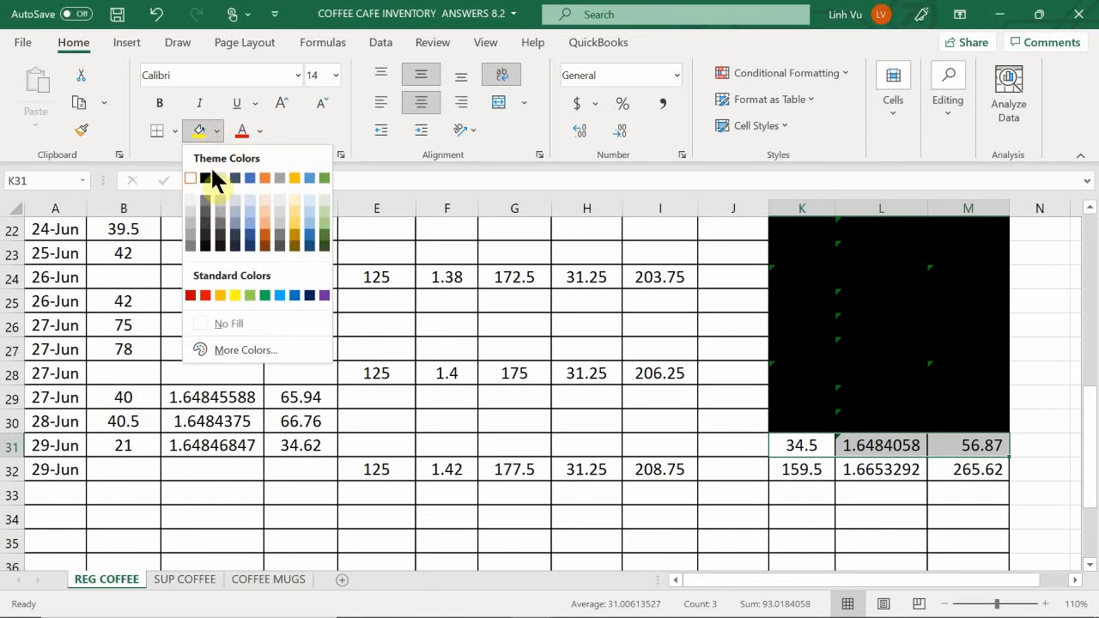
{"action": "left_click", "coordinate": [204, 177]}
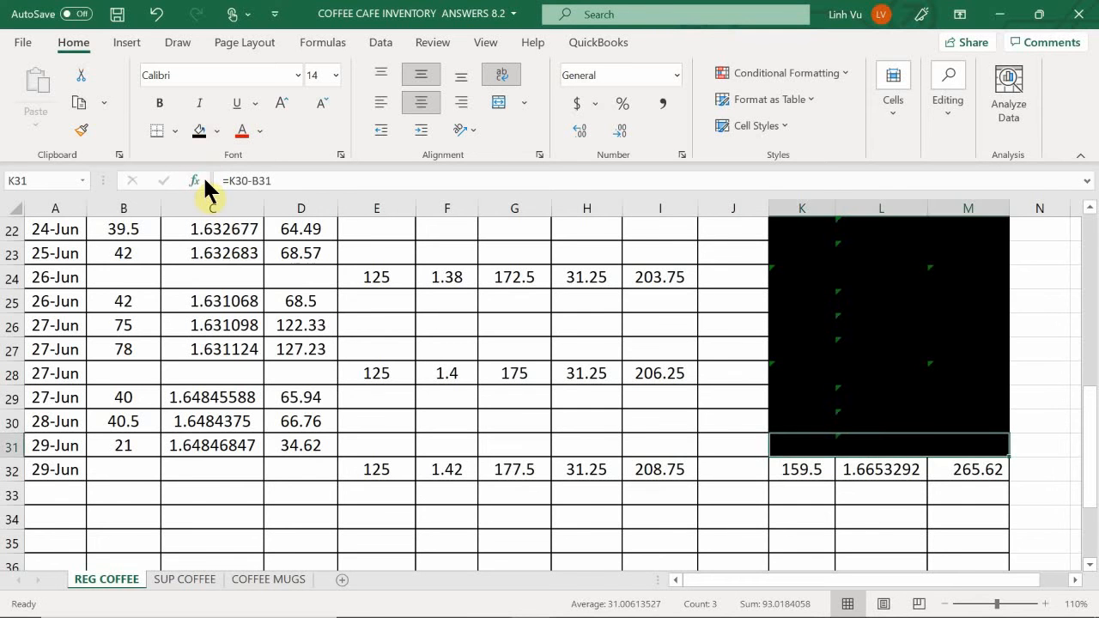
- Switch to the ledger workbook's ASSETS sheet and check the regular coffee inventory account's 29 June entries against the inventory record
{"action": "mouse_move", "coordinate": [228, 606]}
{"action": "left_click", "coordinate": [520, 606]}
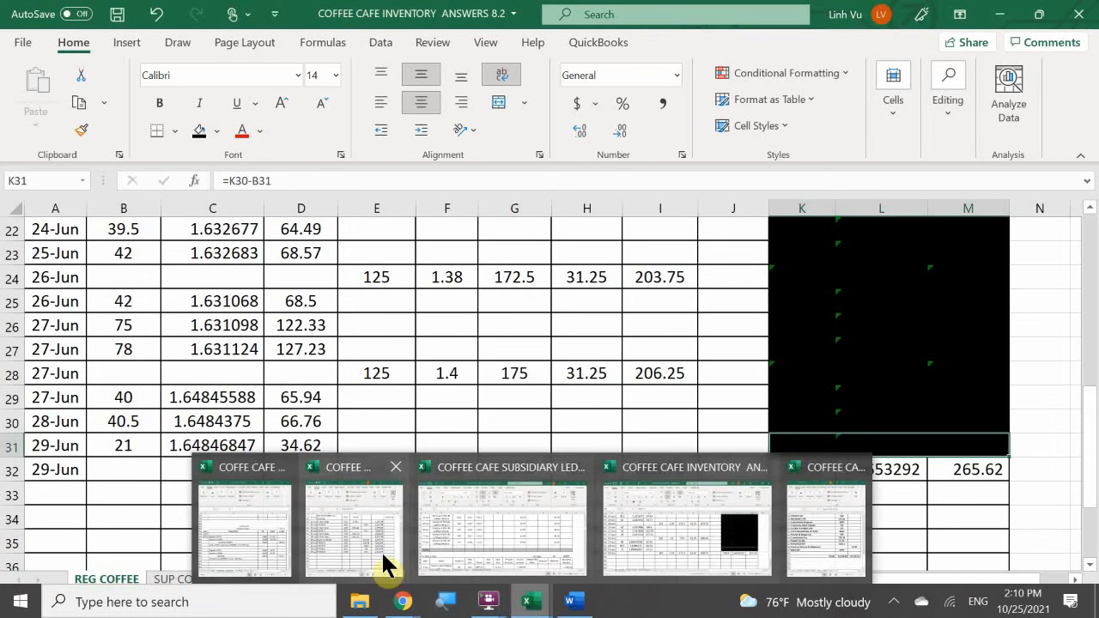
{"action": "left_click", "coordinate": [385, 562]}
{"action": "left_click", "coordinate": [326, 491]}
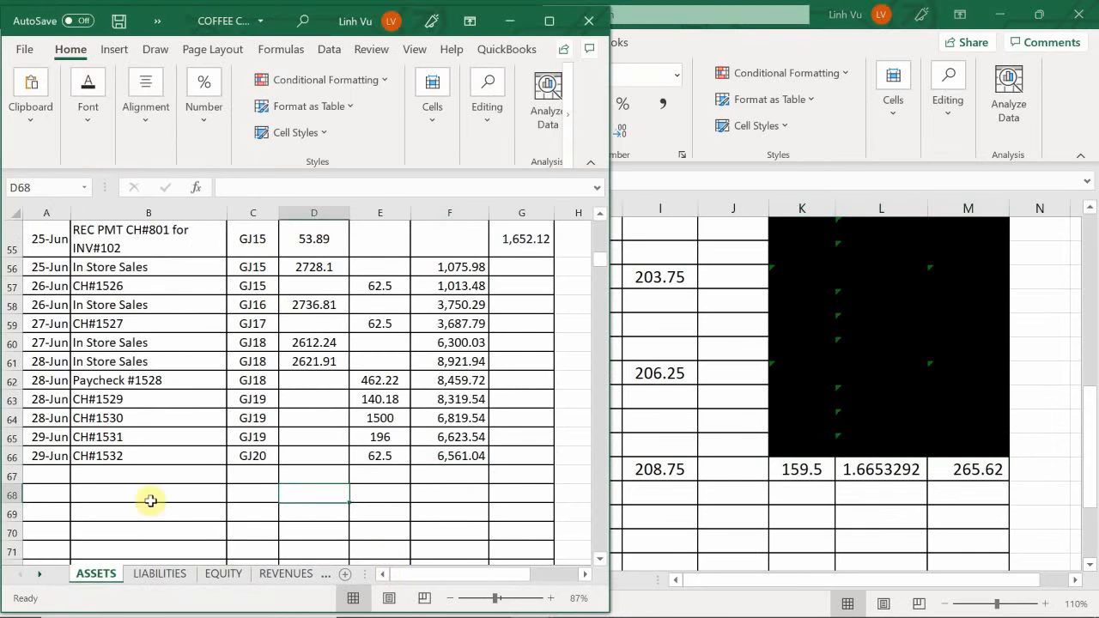
{"action": "scroll", "coordinate": [181, 506], "scroll_direction": "down", "scroll_amount": 16}
{"action": "scroll", "coordinate": [182, 507], "scroll_direction": "down", "scroll_amount": 20}
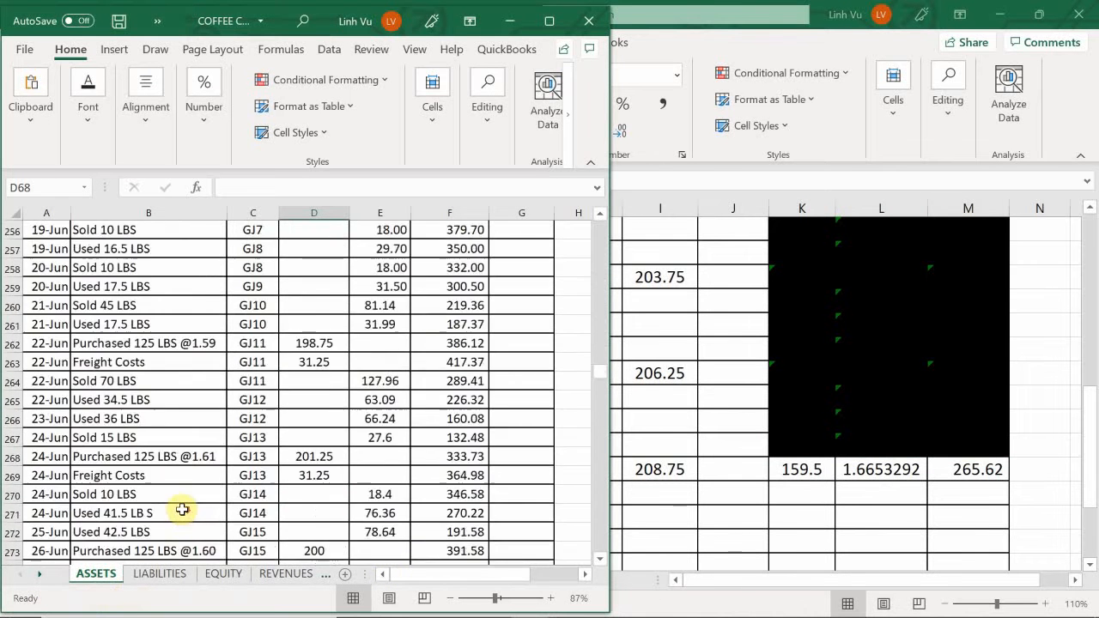
{"action": "scroll", "coordinate": [186, 512], "scroll_direction": "down", "scroll_amount": 20}
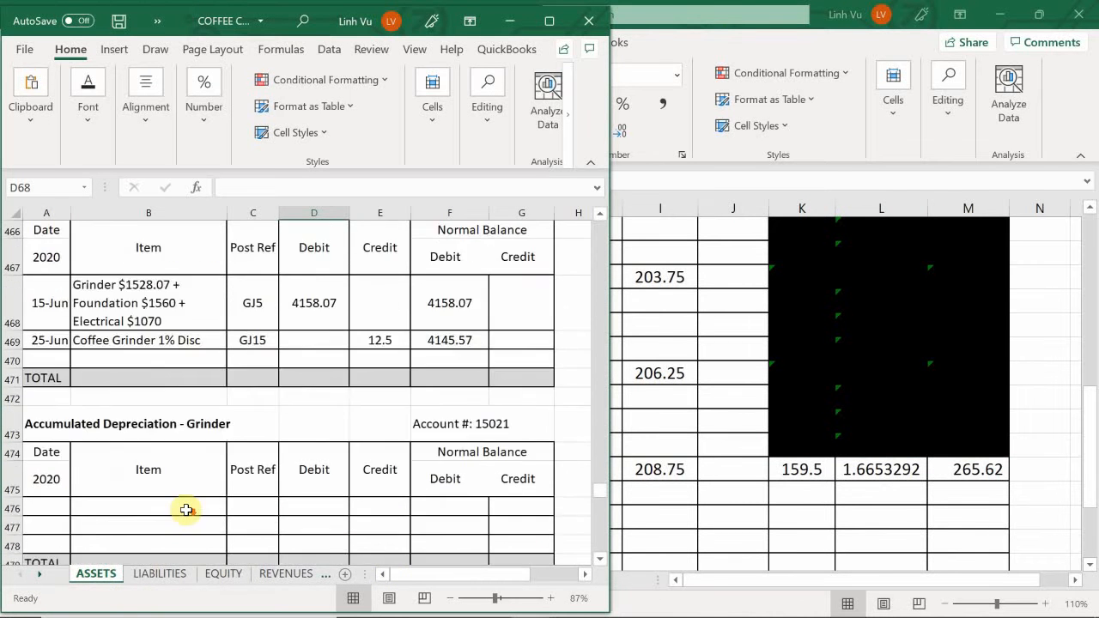
{"action": "scroll", "coordinate": [186, 515], "scroll_direction": "down", "scroll_amount": 12}
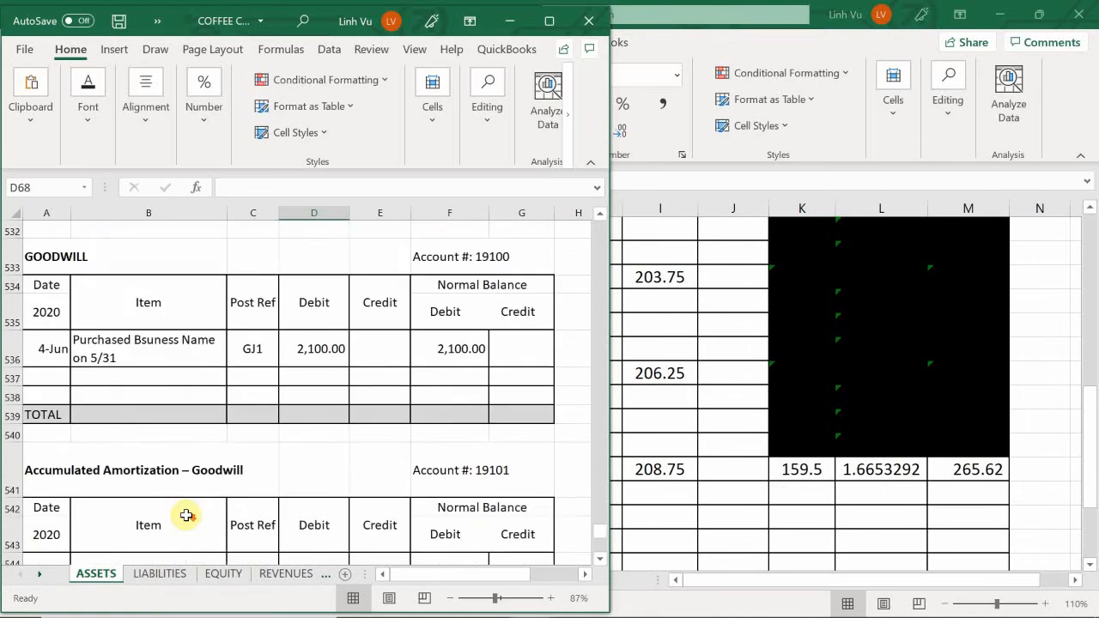
{"action": "scroll", "coordinate": [187, 515], "scroll_direction": "up", "scroll_amount": 14}
{"action": "scroll", "coordinate": [186, 517], "scroll_direction": "down", "scroll_amount": 8}
{"action": "scroll", "coordinate": [186, 518], "scroll_direction": "down", "scroll_amount": 5}
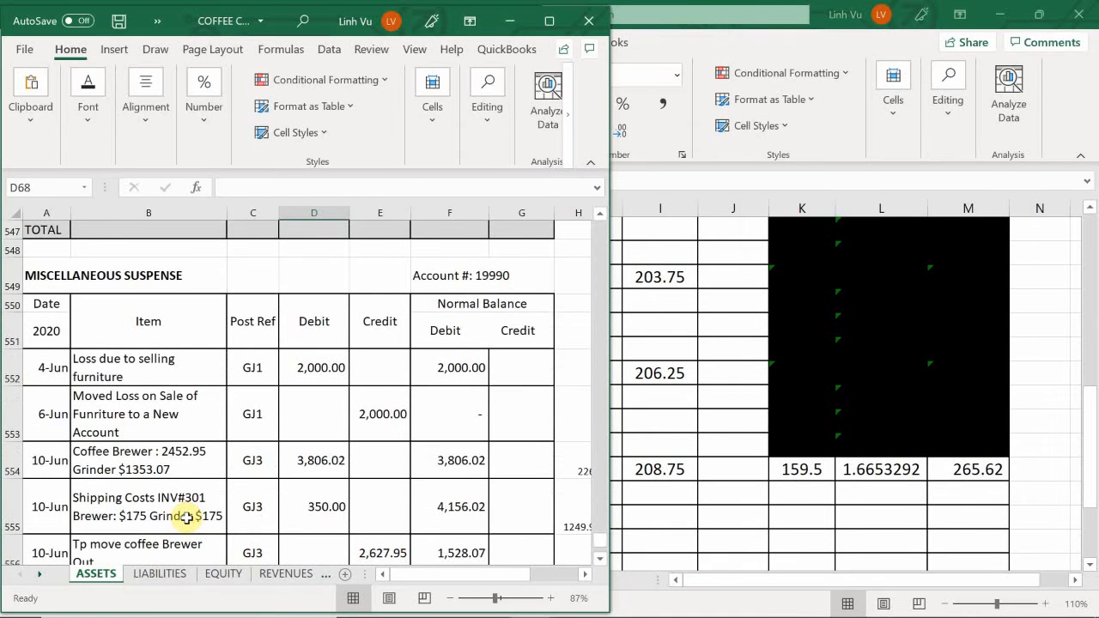
{"action": "scroll", "coordinate": [186, 517], "scroll_direction": "up", "scroll_amount": 1}
{"action": "scroll", "coordinate": [186, 518], "scroll_direction": "up", "scroll_amount": 20}
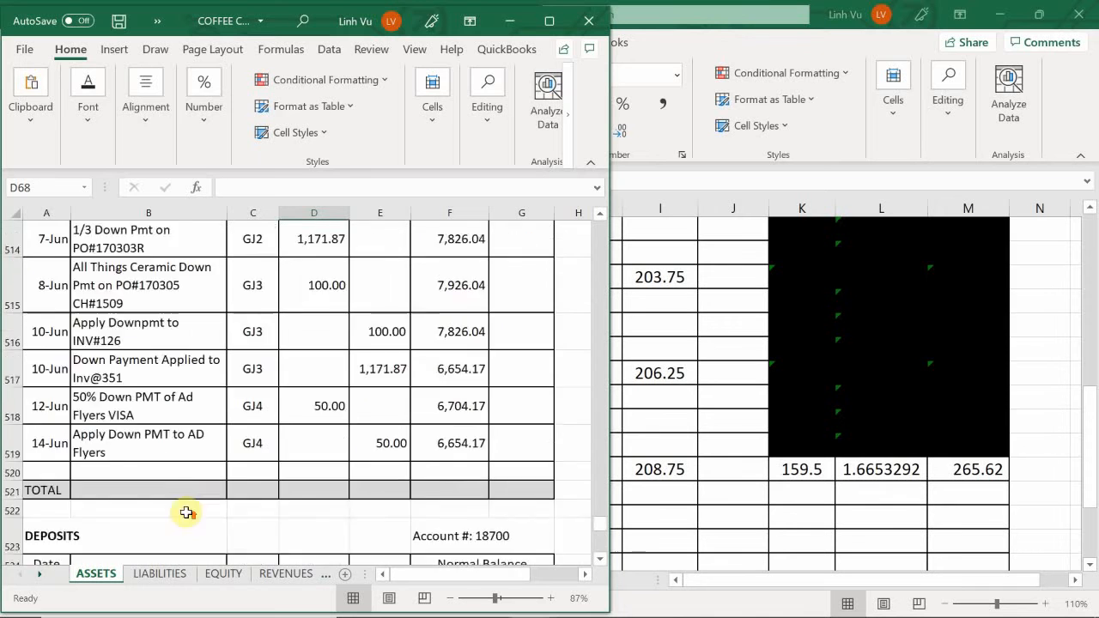
{"action": "scroll", "coordinate": [193, 500], "scroll_direction": "up", "scroll_amount": 16}
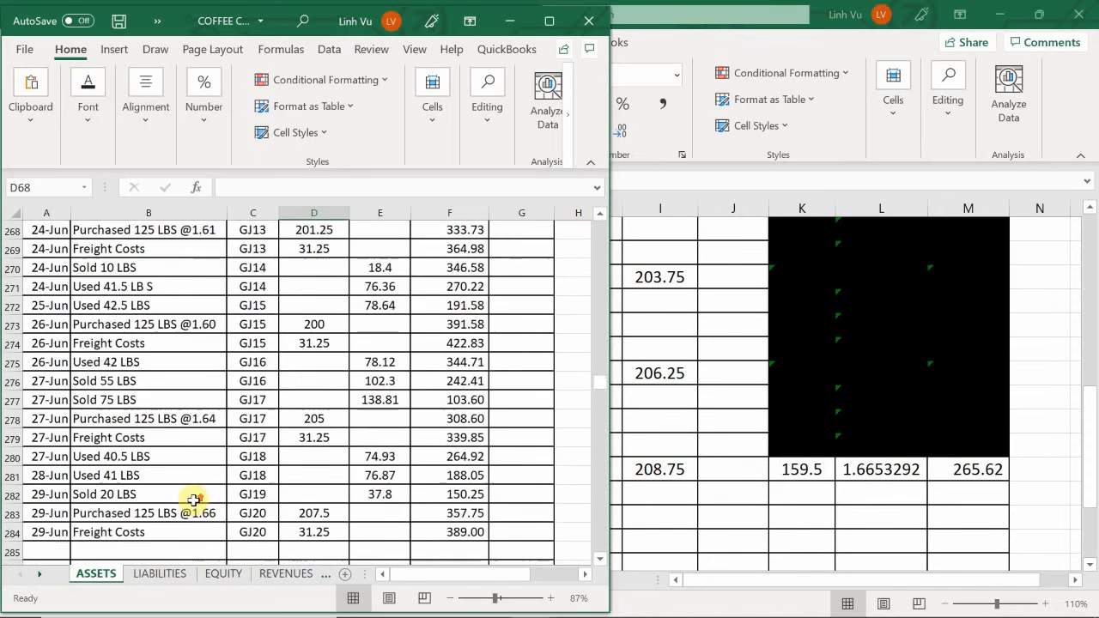
{"action": "scroll", "coordinate": [193, 500], "scroll_direction": "up", "scroll_amount": 4}
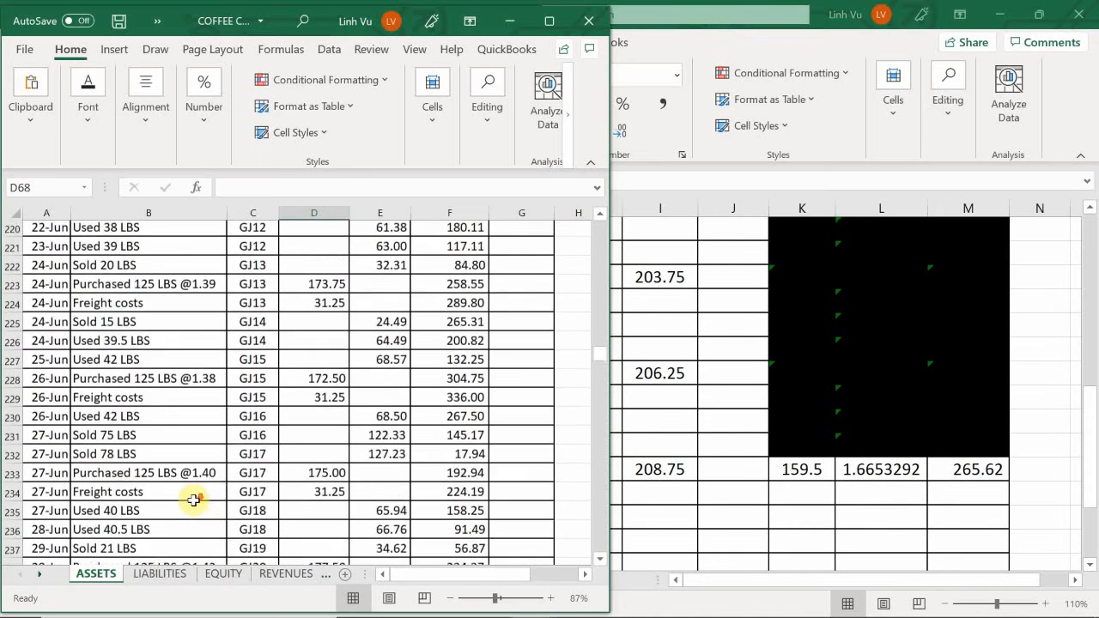
{"action": "scroll", "coordinate": [193, 501], "scroll_direction": "down", "scroll_amount": 4}
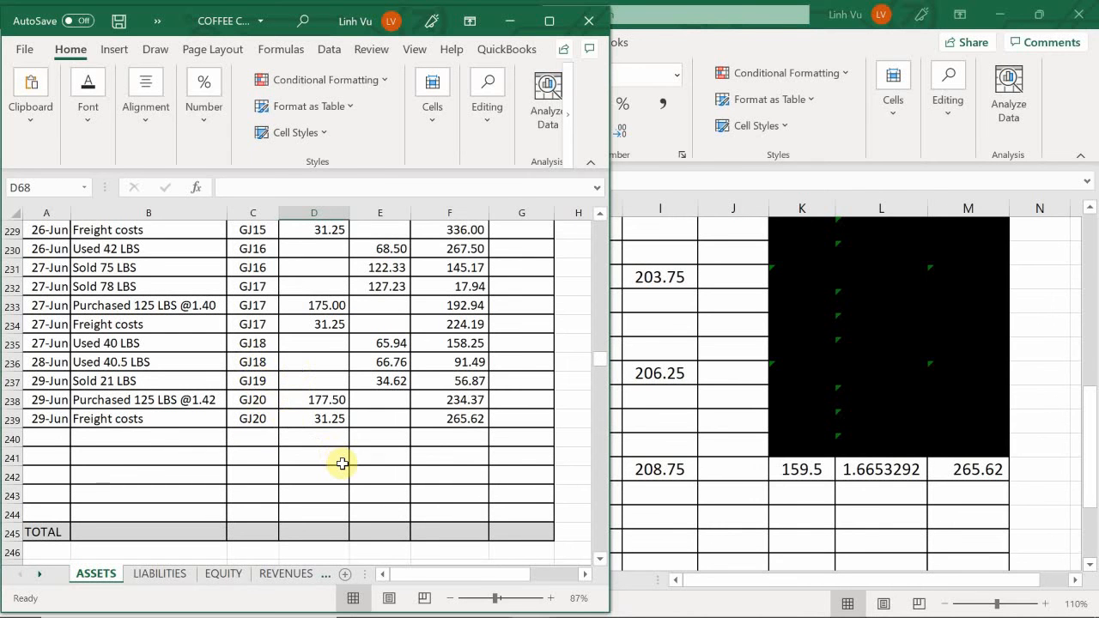
- Review the 29 June entries of the other coffee inventory account, then return to the COFFEE CAFE INVENTORY workbook
{"action": "scroll", "coordinate": [342, 464], "scroll_direction": "down", "scroll_amount": 9}
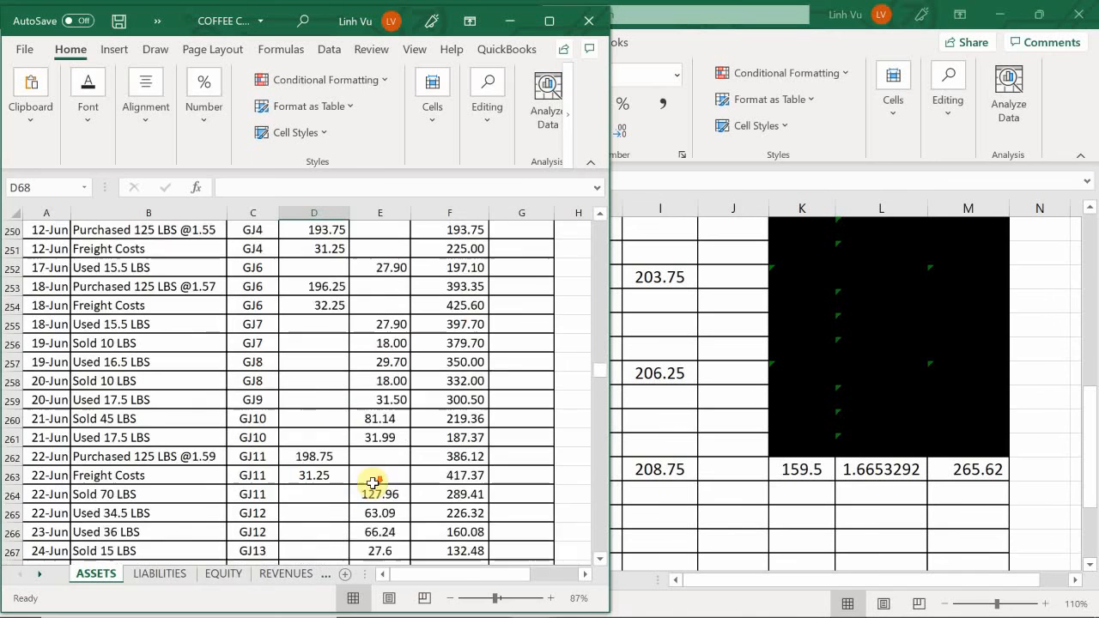
{"action": "scroll", "coordinate": [500, 482], "scroll_direction": "down", "scroll_amount": 5}
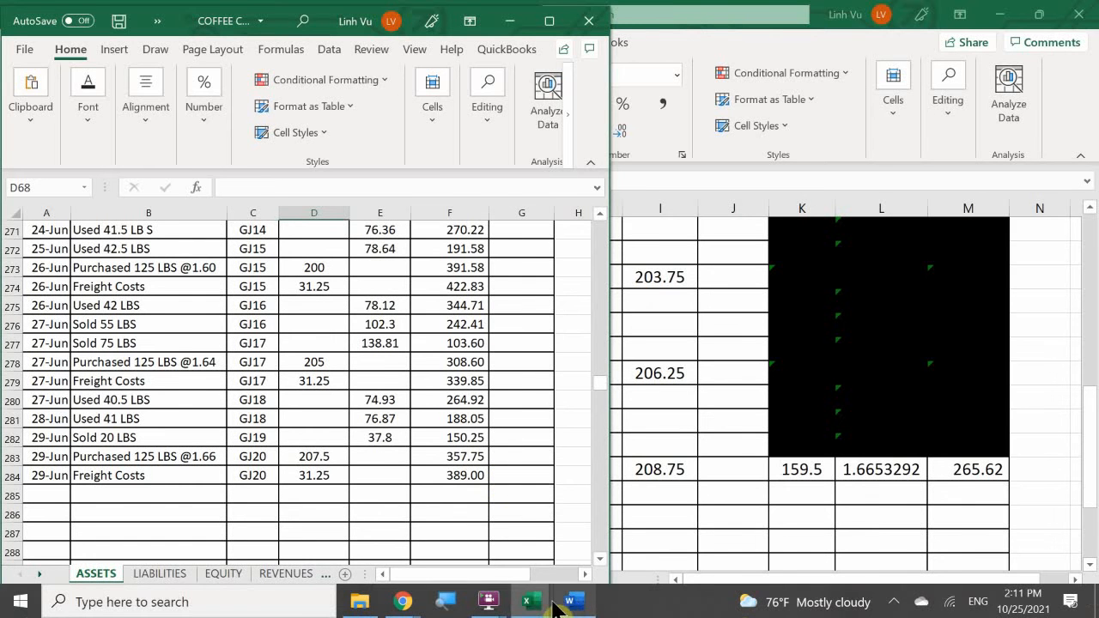
{"action": "mouse_move", "coordinate": [539, 606]}
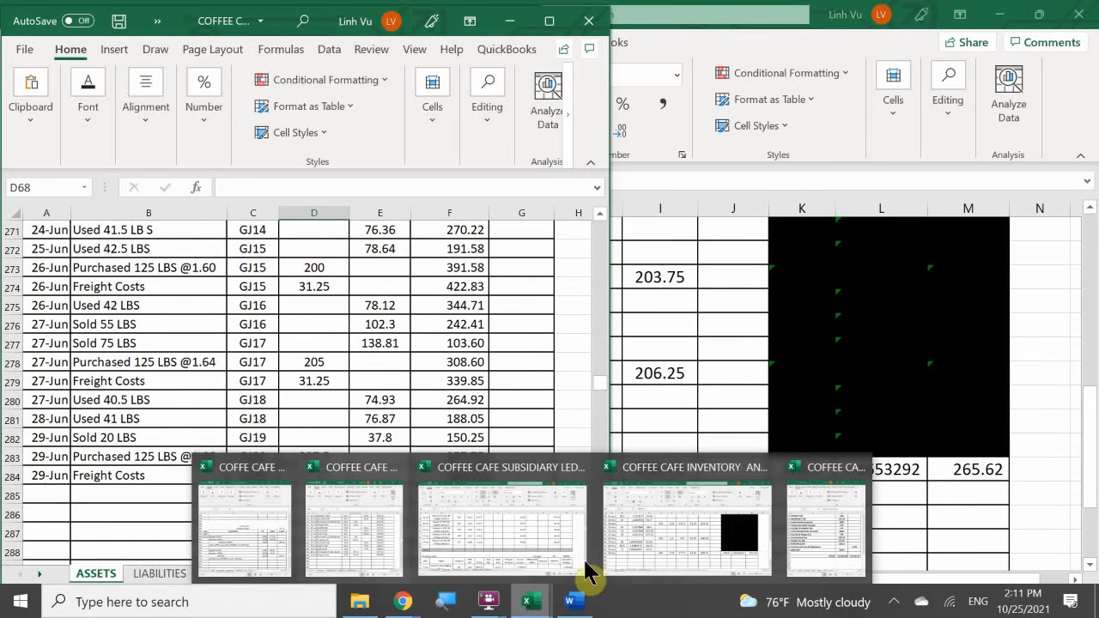
{"action": "left_click", "coordinate": [665, 537]}
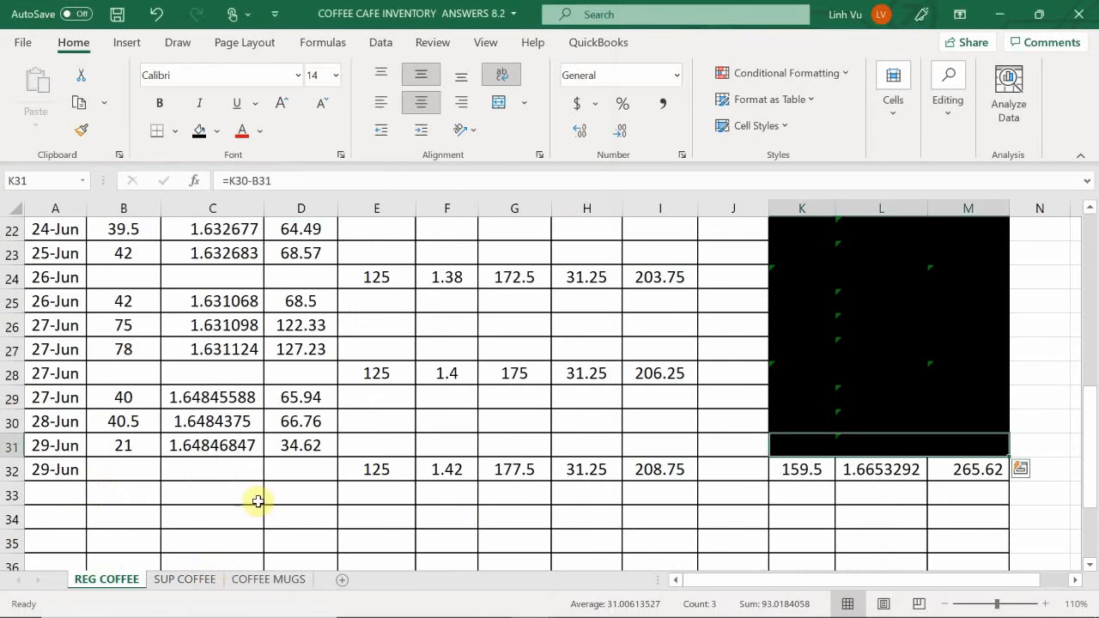
- Switch to the SUP COFFEE sheet and enter the date 29 June in A42 for the new purchase
{"action": "left_click", "coordinate": [169, 581]}
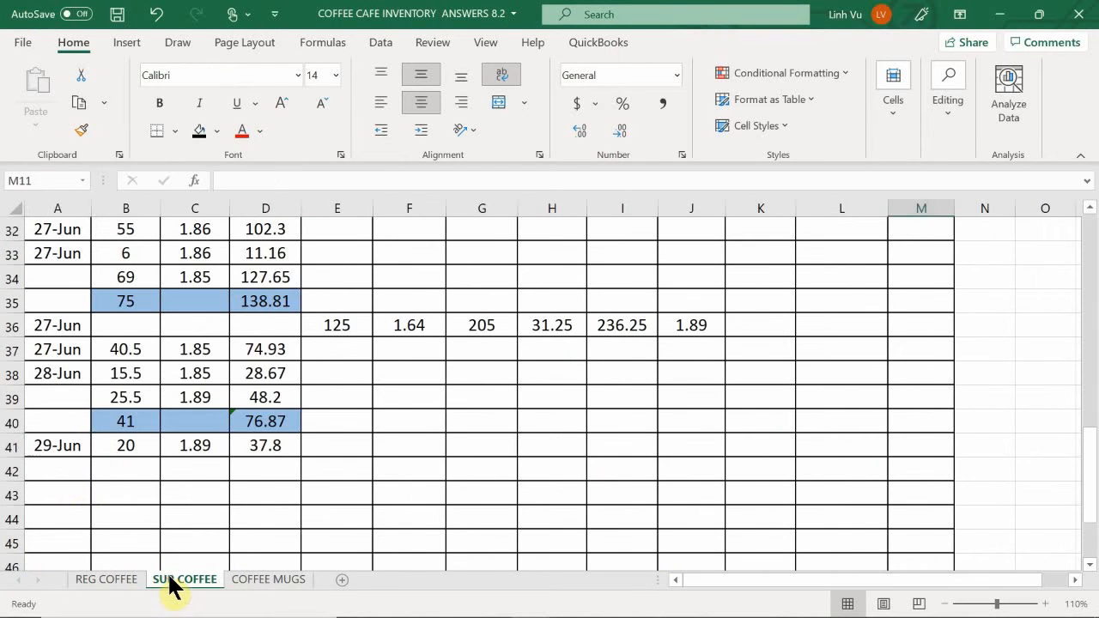
{"action": "left_click", "coordinate": [58, 451]}
{"action": "left_click", "coordinate": [56, 472]}
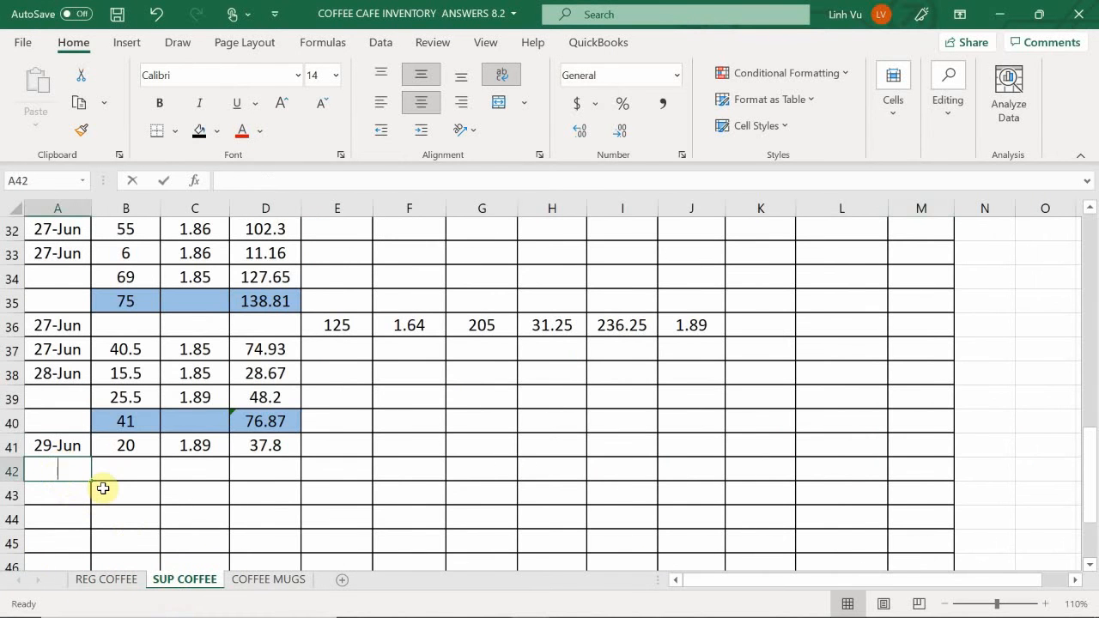
{"action": "type", "text": "6/"}
{"action": "key", "text": "Return"}
- Enter the supreme coffee purchase quantity of 125 in E42 and the unit cost of 1.66 in F42
{"action": "key", "text": "Right"}
{"action": "key", "text": "Right"}
{"action": "key", "text": "Right"}
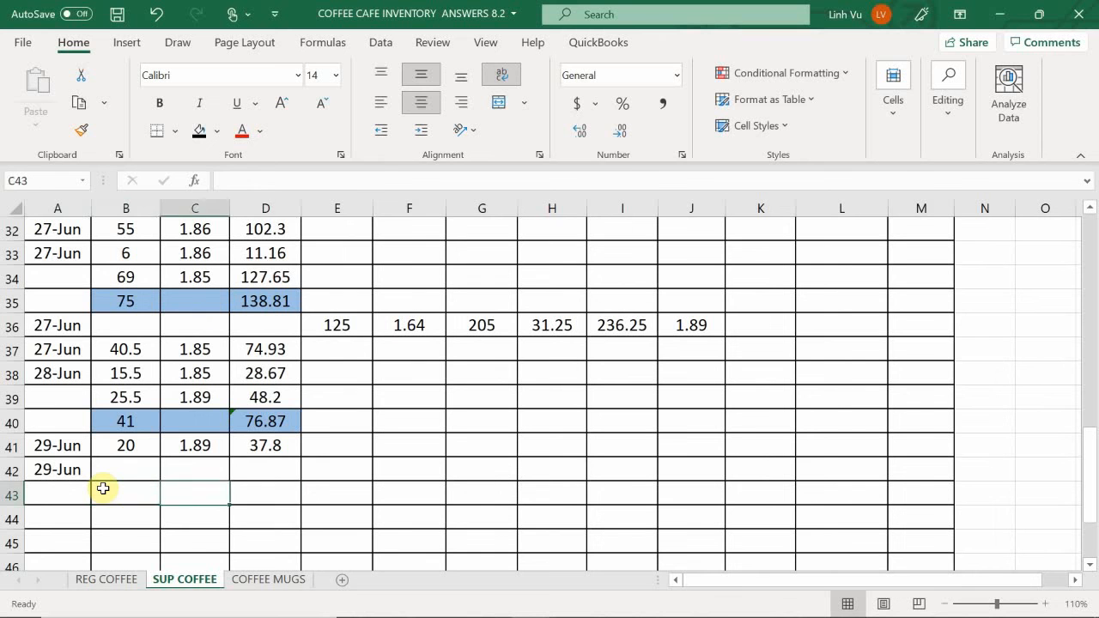
{"action": "key", "text": "Up"}
{"action": "key", "text": "Right"}
{"action": "type", "text": "125"}
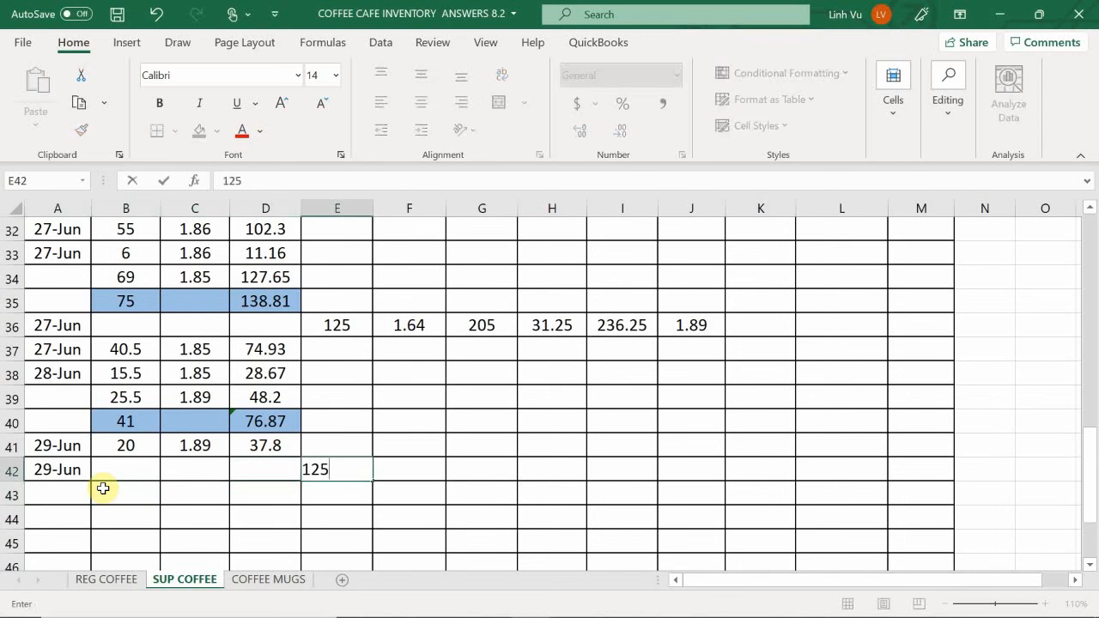
{"action": "key", "text": "Tab"}
{"action": "type", "text": "1."}
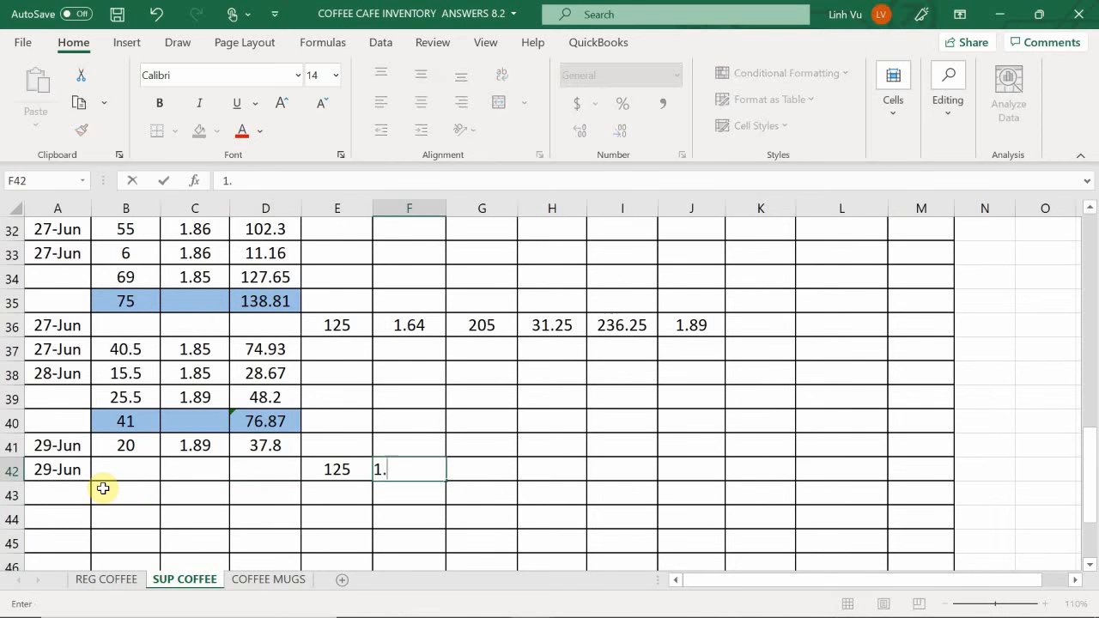
{"action": "type", "text": "66"}
{"action": "key", "text": "Tab"}
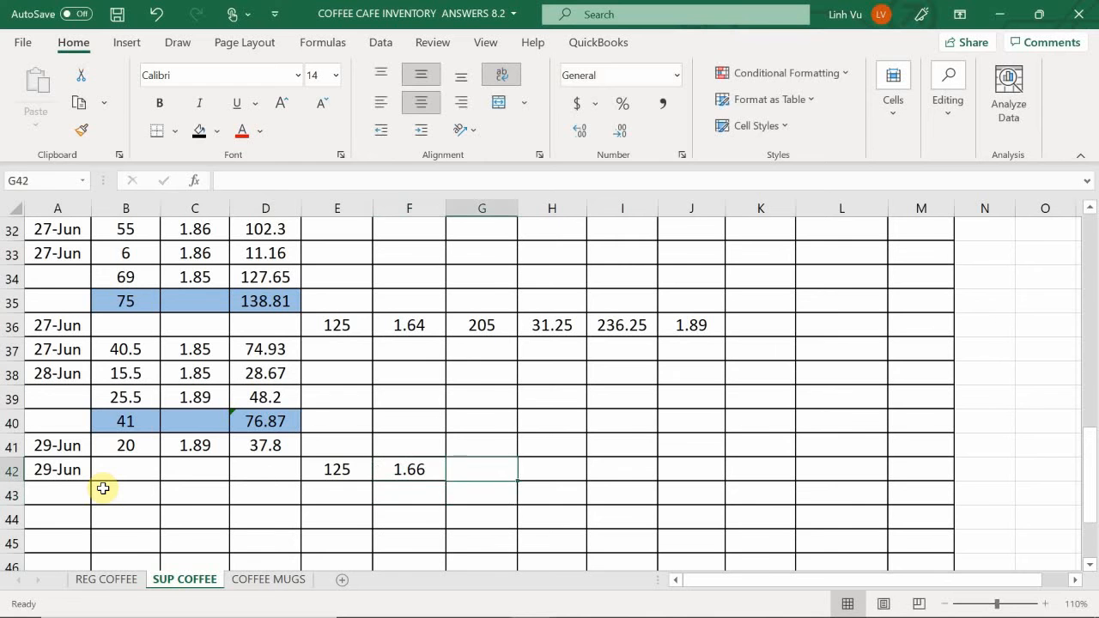
- Calculate the purchase expense in G42 as quantity times unit cost and enter a freight expense of 31.25 in H42
{"action": "type", "text": "="}
{"action": "key", "text": "Left"}
{"action": "key", "text": "Left"}
{"action": "type", "text": "*"}
{"action": "key", "text": "Left"}
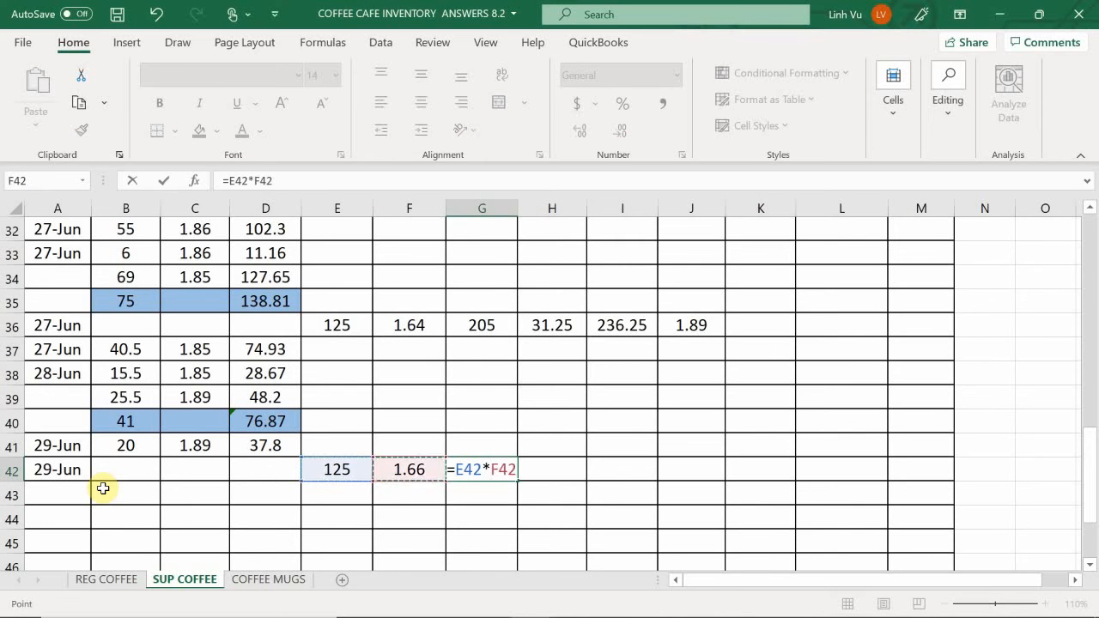
{"action": "key", "text": "Tab"}
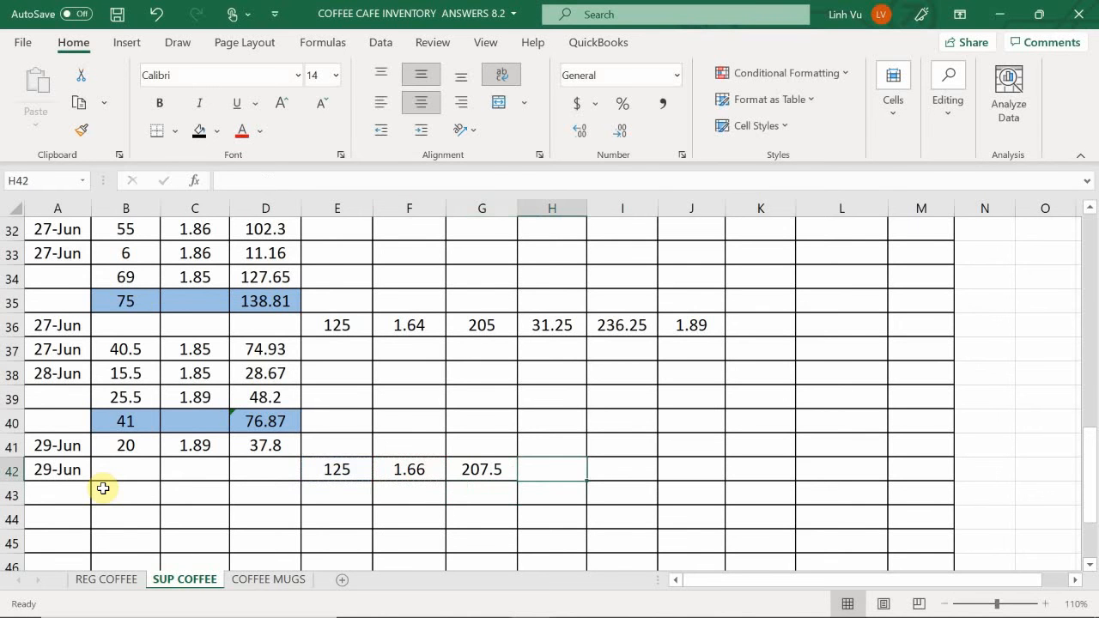
{"action": "type", "text": "31.25"}
{"action": "key", "text": "Tab"}
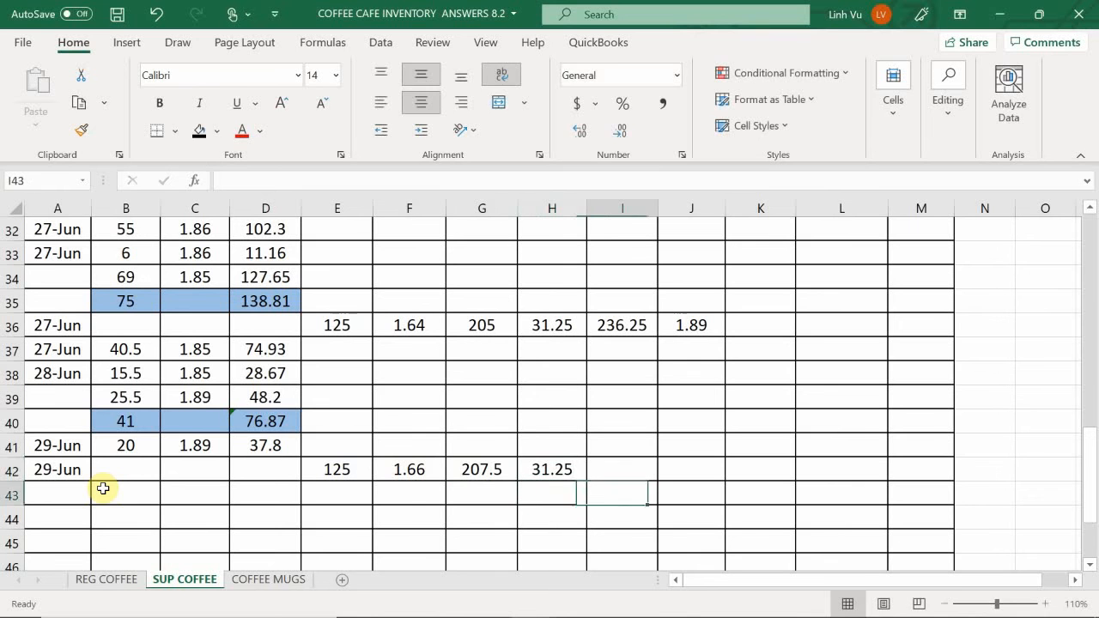
- Calculate the total cost in I42 by adding the purchase expense in G42 and the freight expense in H42
{"action": "type", "text": "="}
{"action": "key", "text": "Left"}
{"action": "key", "text": "Left"}
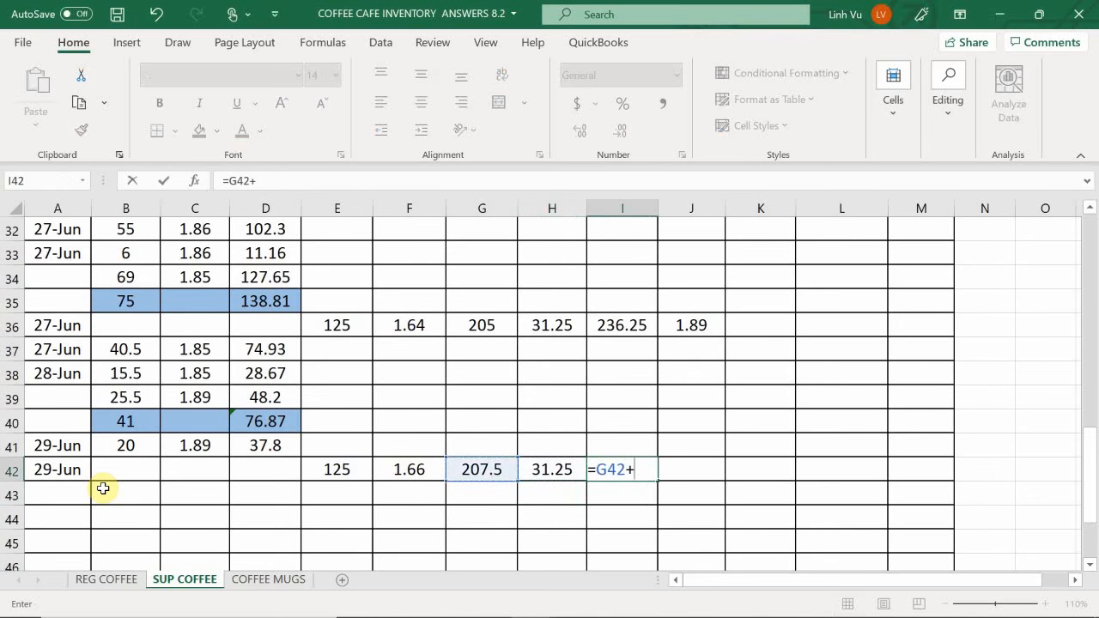
{"action": "type", "text": "+"}
{"action": "key", "text": "Left"}
{"action": "key", "text": "Return"}
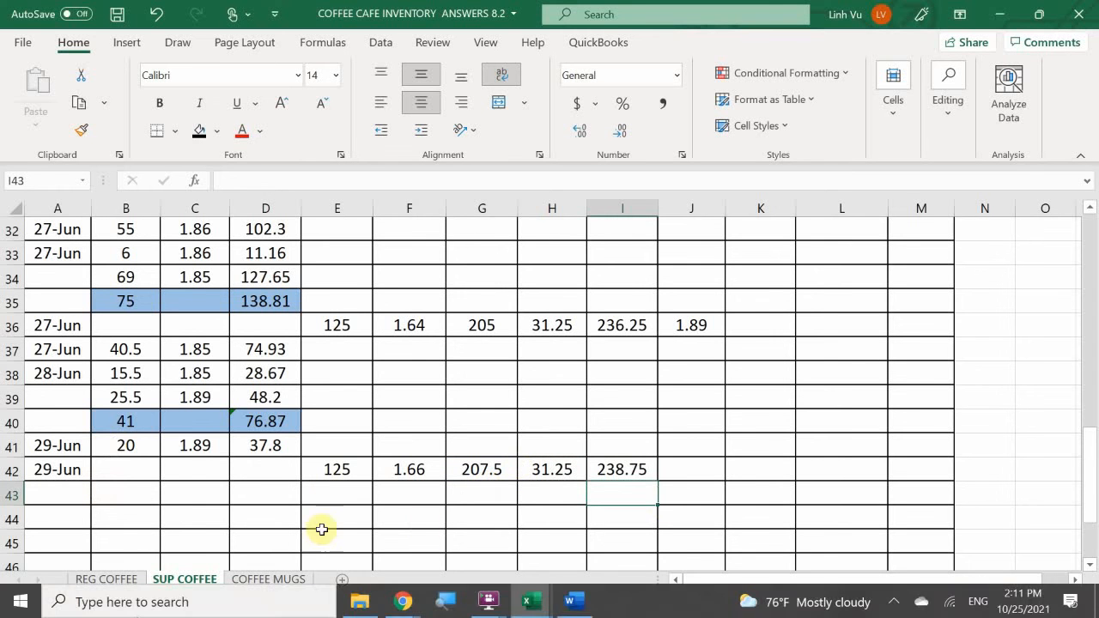
- Calculate the cost per item in J42 by dividing the total cost in I42 by the quantity in E42
{"action": "left_click", "coordinate": [690, 473]}
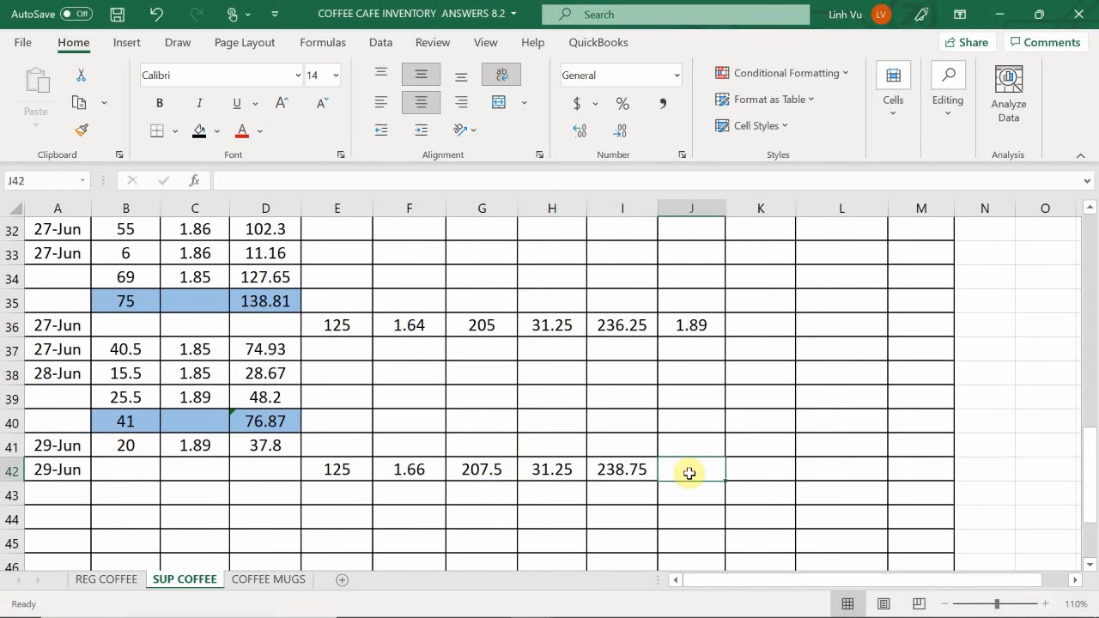
{"action": "type", "text": "="}
{"action": "key", "text": "Left"}
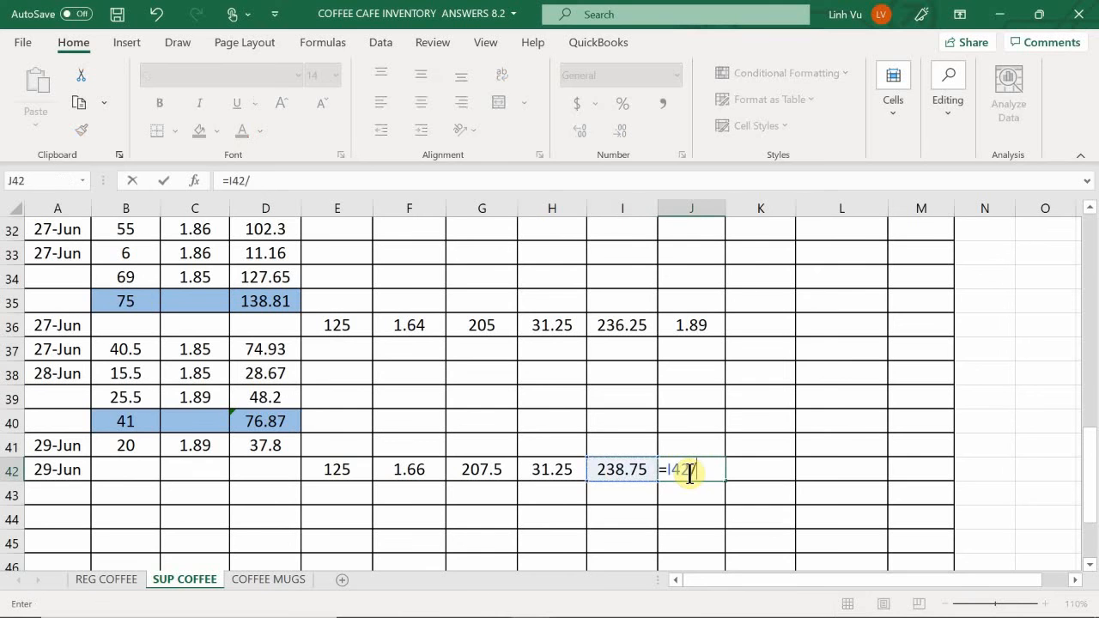
{"action": "type", "text": "/"}
{"action": "key", "text": "Left"}
{"action": "key", "text": "Left"}
{"action": "key", "text": "Left"}
{"action": "key", "text": "Left"}
{"action": "key", "text": "Left"}
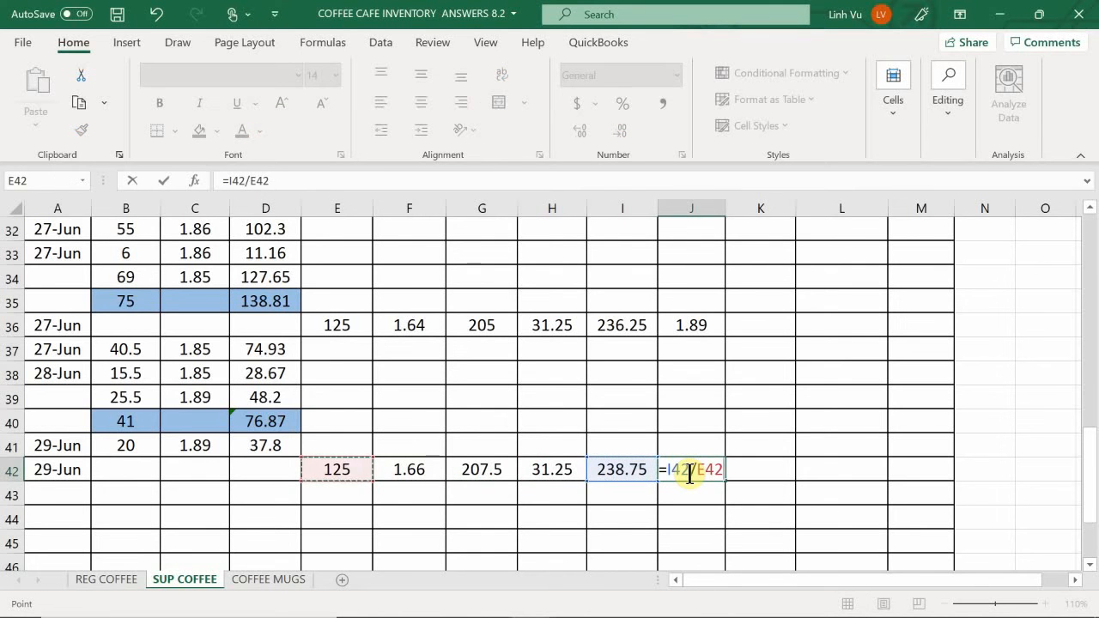
{"action": "key", "text": "Return"}
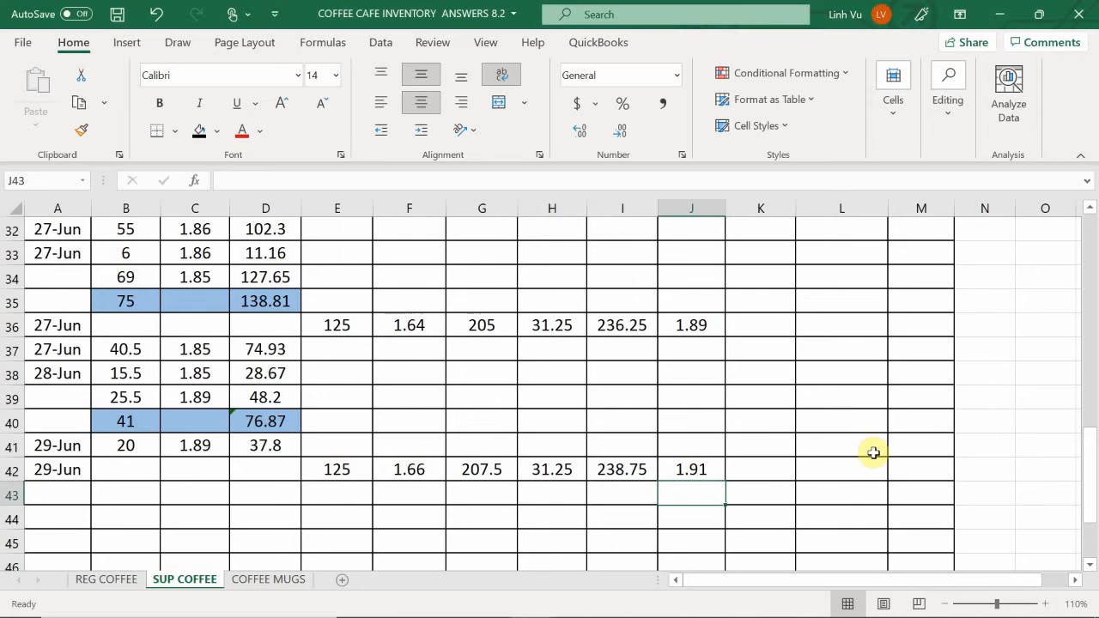
- Add a new inventory-on-hand layer with a quantity of 125 in K11
{"action": "scroll", "coordinate": [873, 453], "scroll_direction": "up", "scroll_amount": 9}
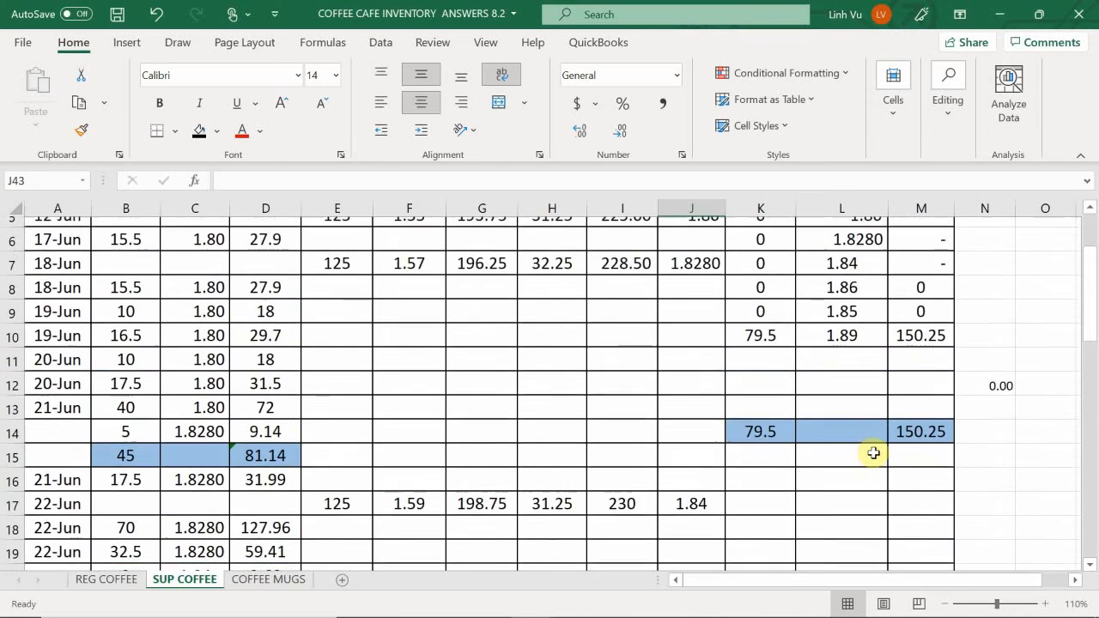
{"action": "scroll", "coordinate": [873, 452], "scroll_direction": "up", "scroll_amount": 2}
{"action": "left_click", "coordinate": [756, 489]}
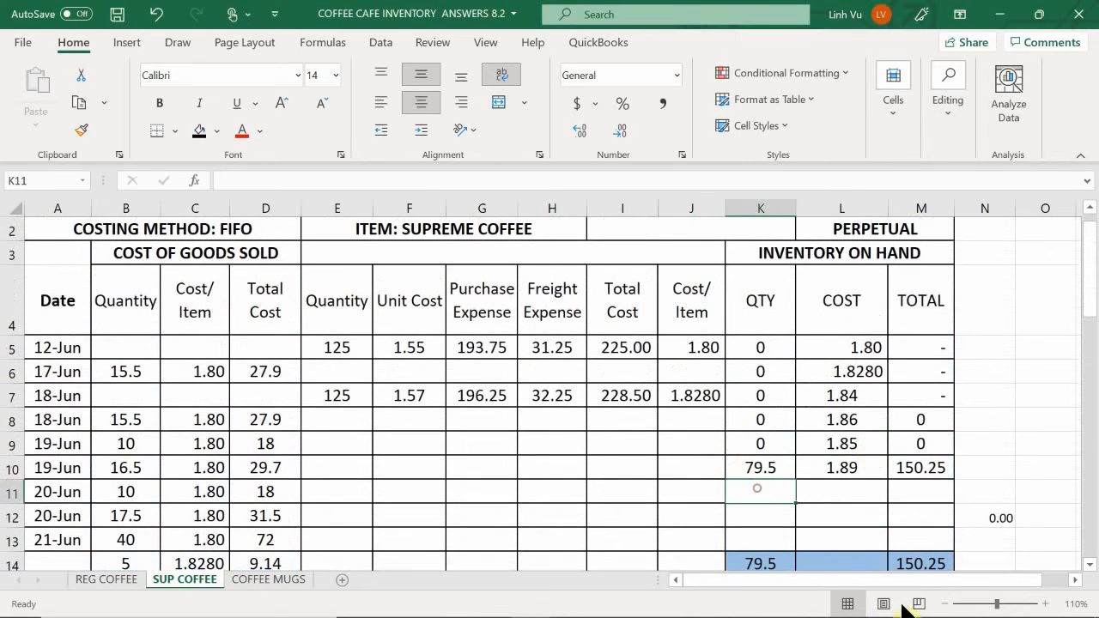
{"action": "type", "text": "125"}
{"action": "key", "text": "Tab"}
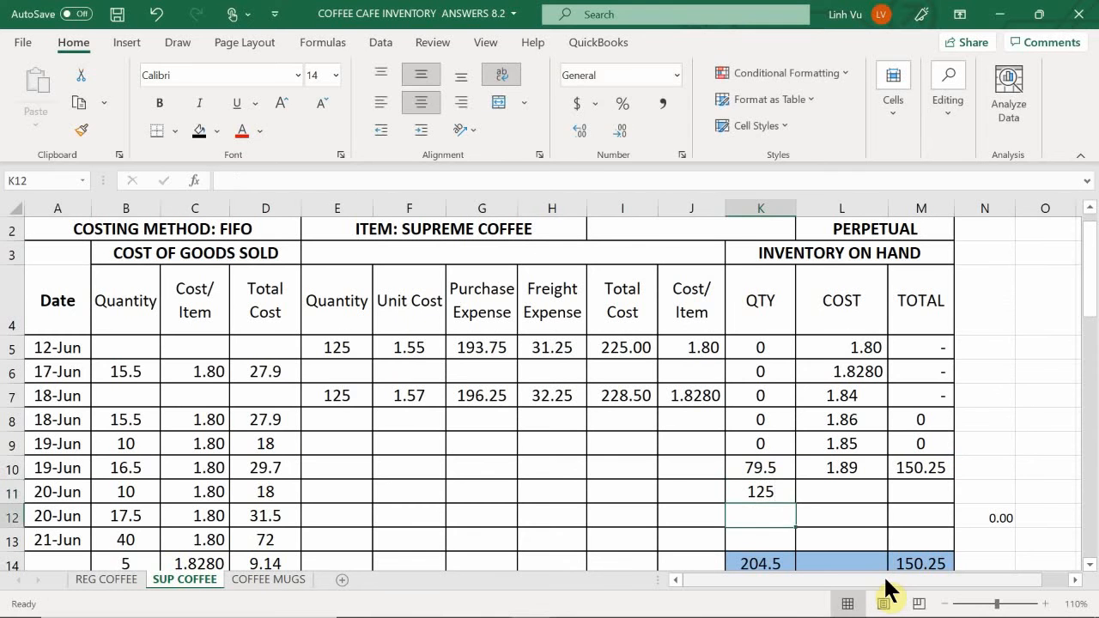
- Link the new inventory layer's cost in L11 to the 29 June cost per item in J42
{"action": "type", "text": "="}
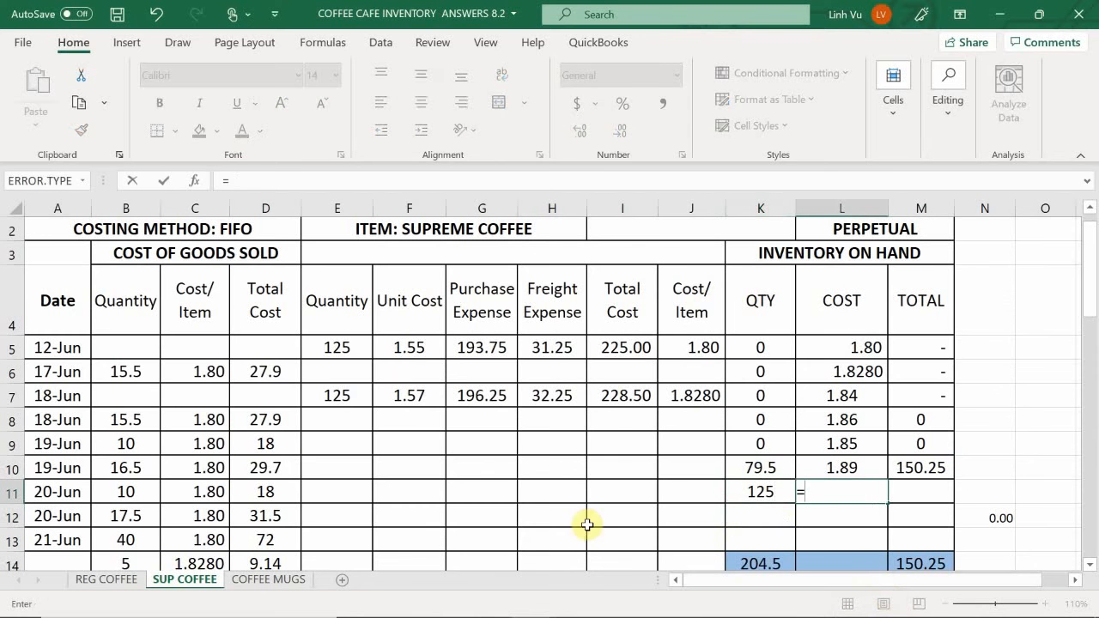
{"action": "scroll", "coordinate": [612, 444], "scroll_direction": "down", "scroll_amount": 3}
{"action": "scroll", "coordinate": [634, 465], "scroll_direction": "down", "scroll_amount": 10}
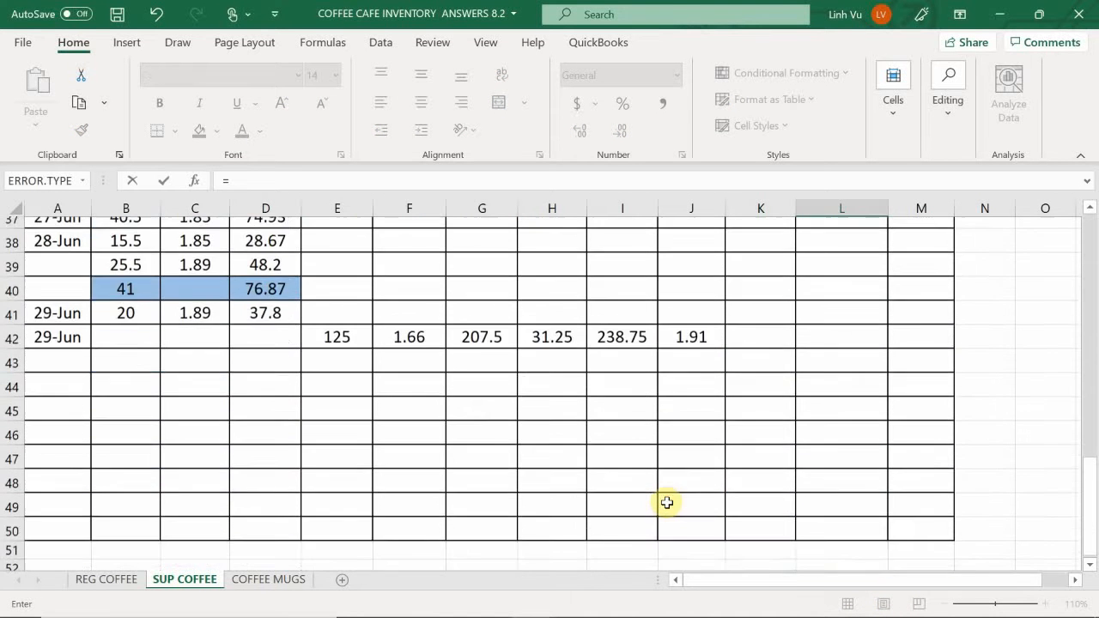
{"action": "scroll", "coordinate": [666, 502], "scroll_direction": "up", "scroll_amount": 2}
{"action": "scroll", "coordinate": [667, 502], "scroll_direction": "up", "scroll_amount": 1}
{"action": "left_click", "coordinate": [686, 469]}
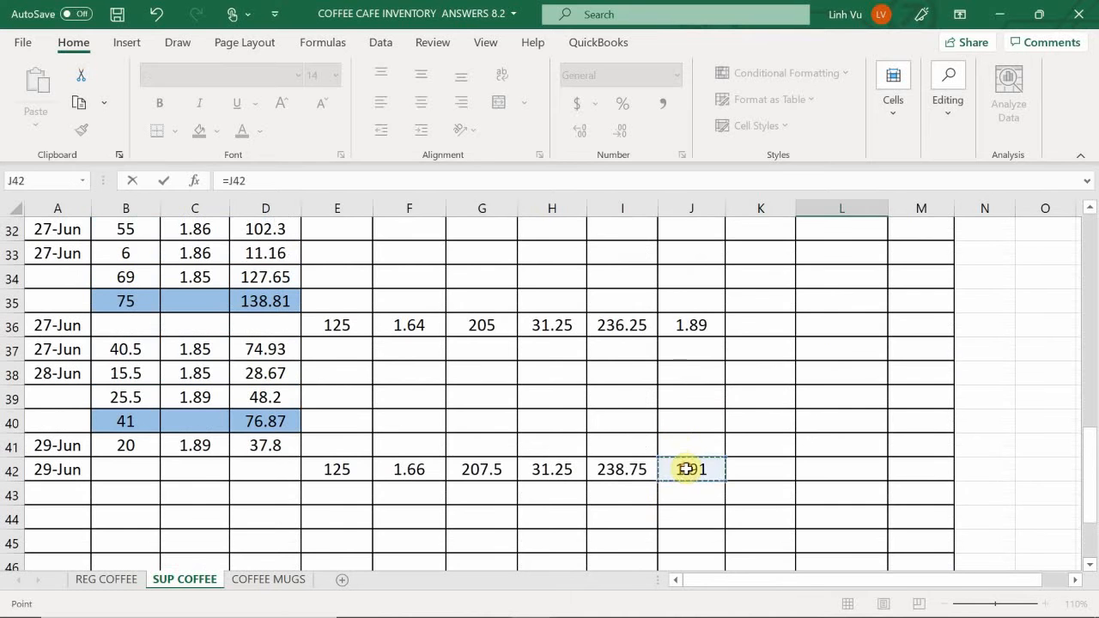
{"action": "key", "text": "Return"}
- Calculate the new inventory layer's total in M11 by multiplying the quantity in K11 by the cost in L11
{"action": "scroll", "coordinate": [682, 463], "scroll_direction": "up", "scroll_amount": 4}
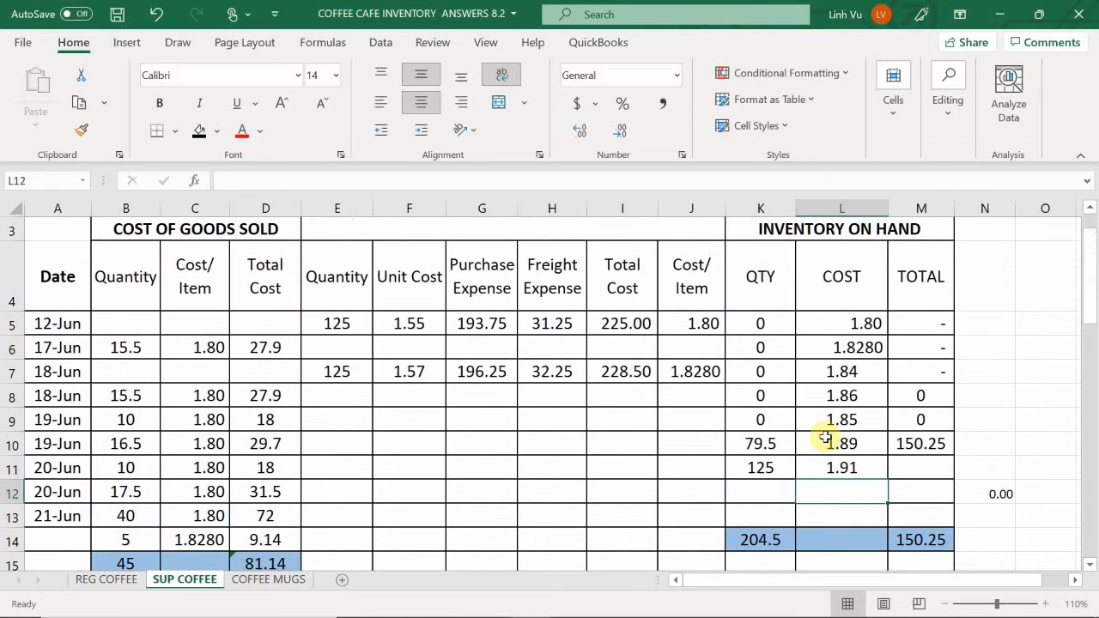
{"action": "left_click", "coordinate": [908, 470]}
{"action": "type", "text": "="}
{"action": "key", "text": "Left"}
{"action": "key", "text": "Left"}
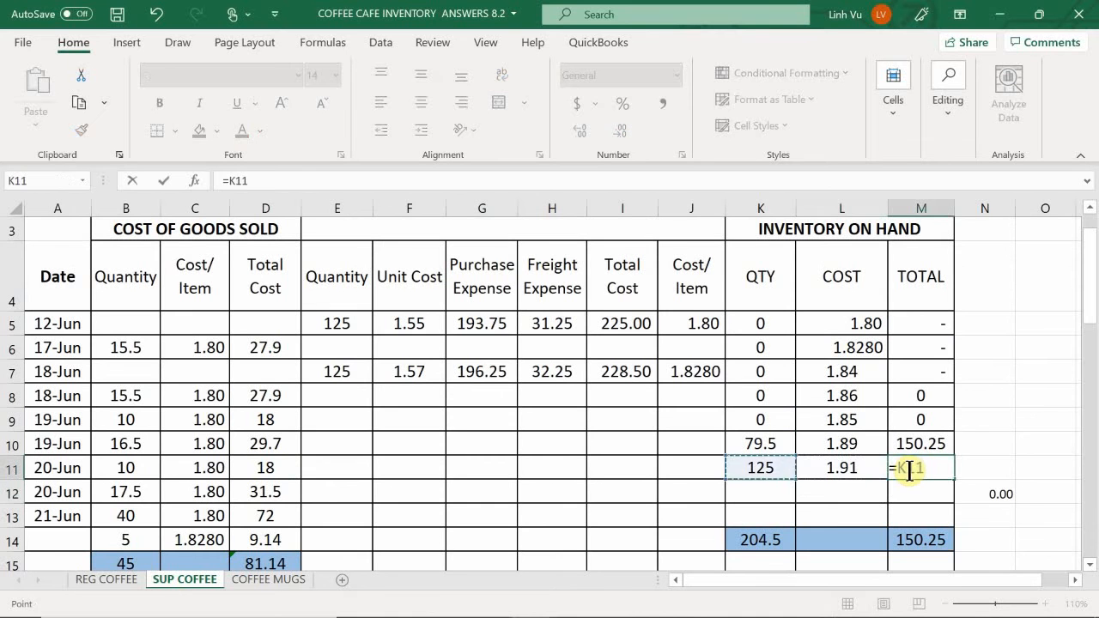
{"action": "type", "text": "*"}
{"action": "key", "text": "Left"}
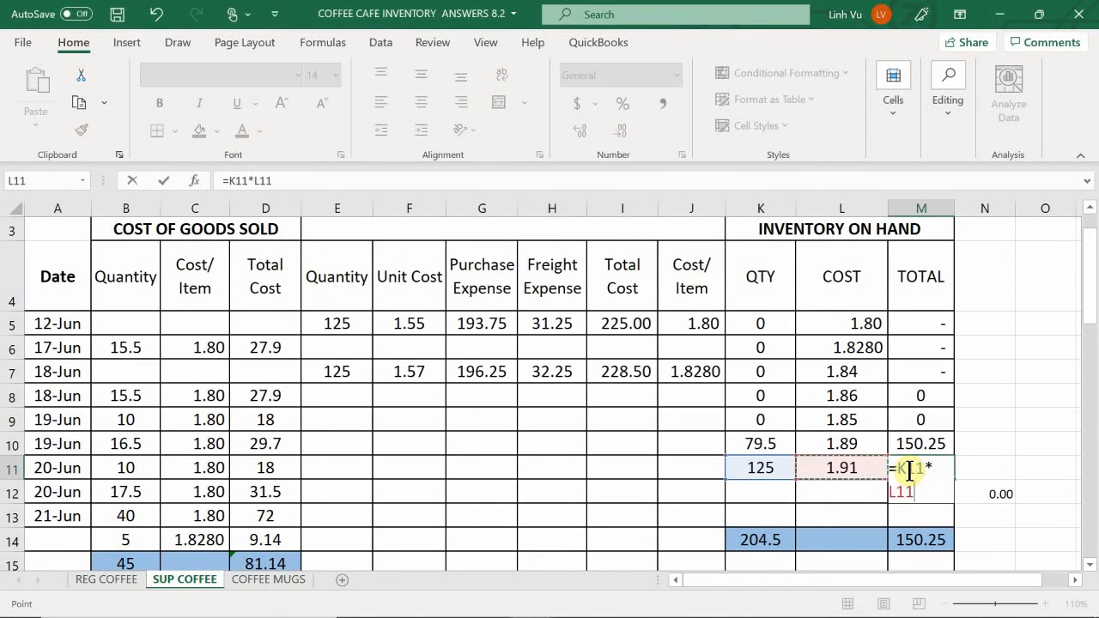
{"action": "key", "text": "Return"}
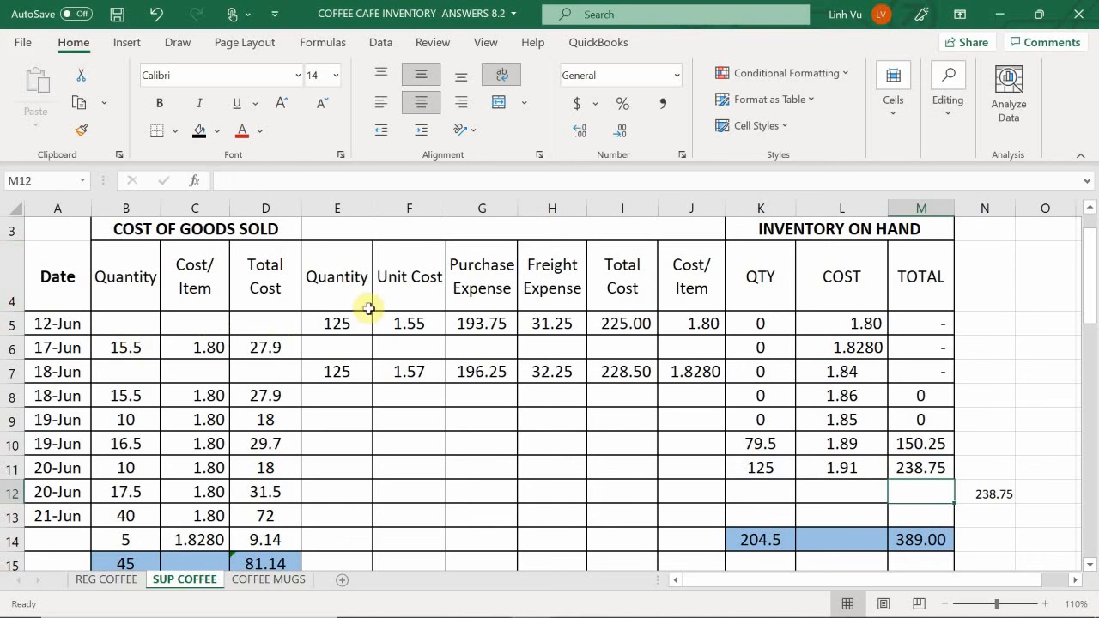
- Bring up the Coffee Cafe scenario document in Word and the general journal workbook side by side
{"action": "scroll", "coordinate": [166, 487], "scroll_direction": "down", "scroll_amount": 3}
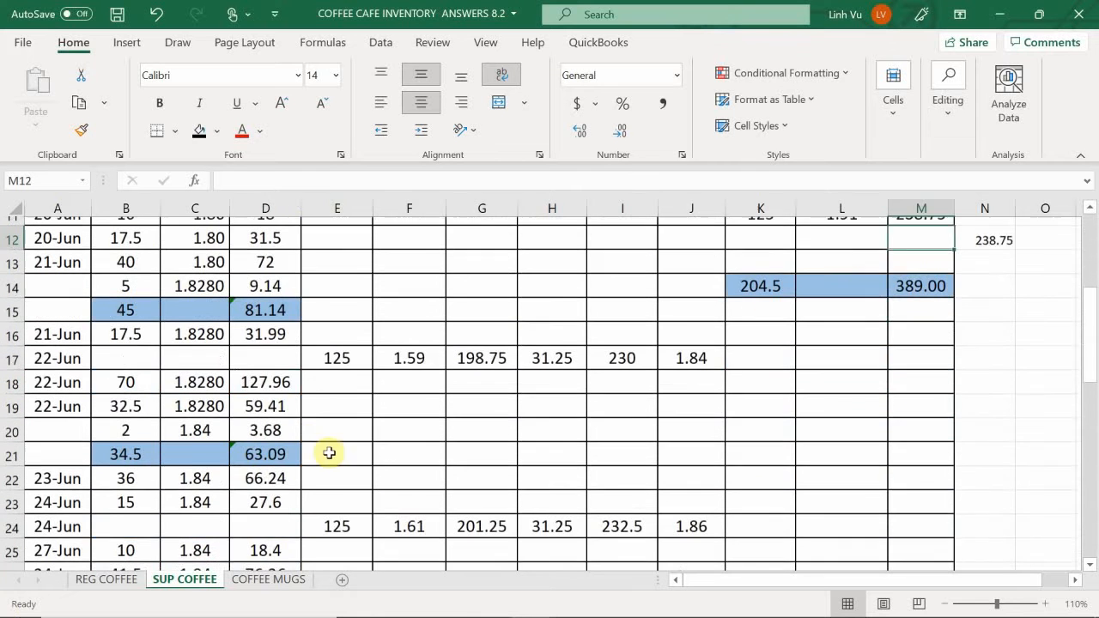
{"action": "mouse_move", "coordinate": [575, 613]}
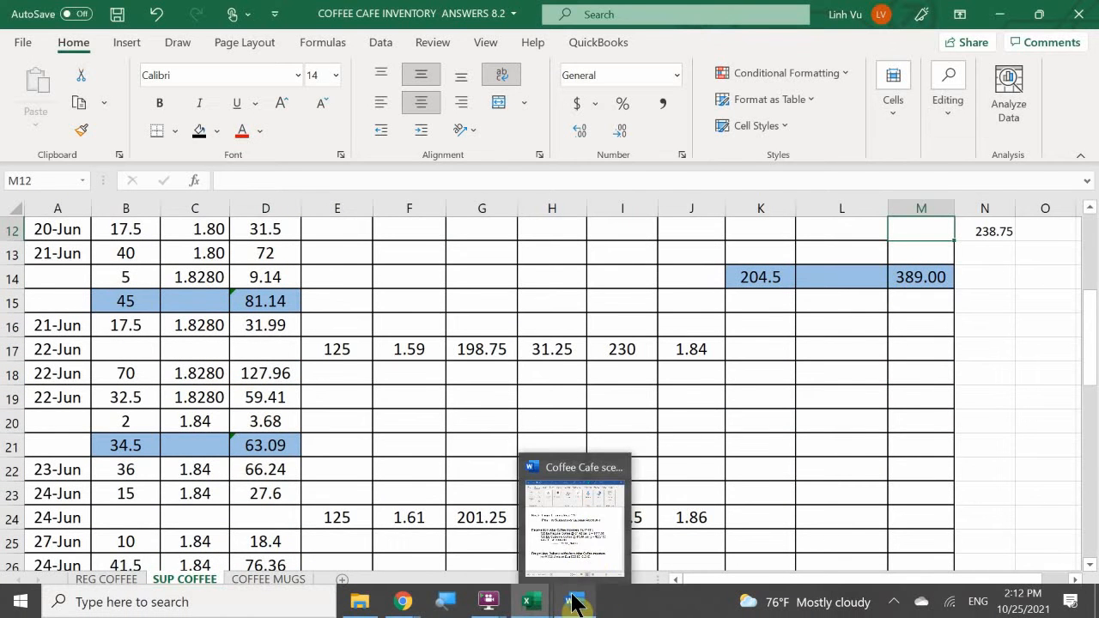
{"action": "left_click", "coordinate": [577, 515]}
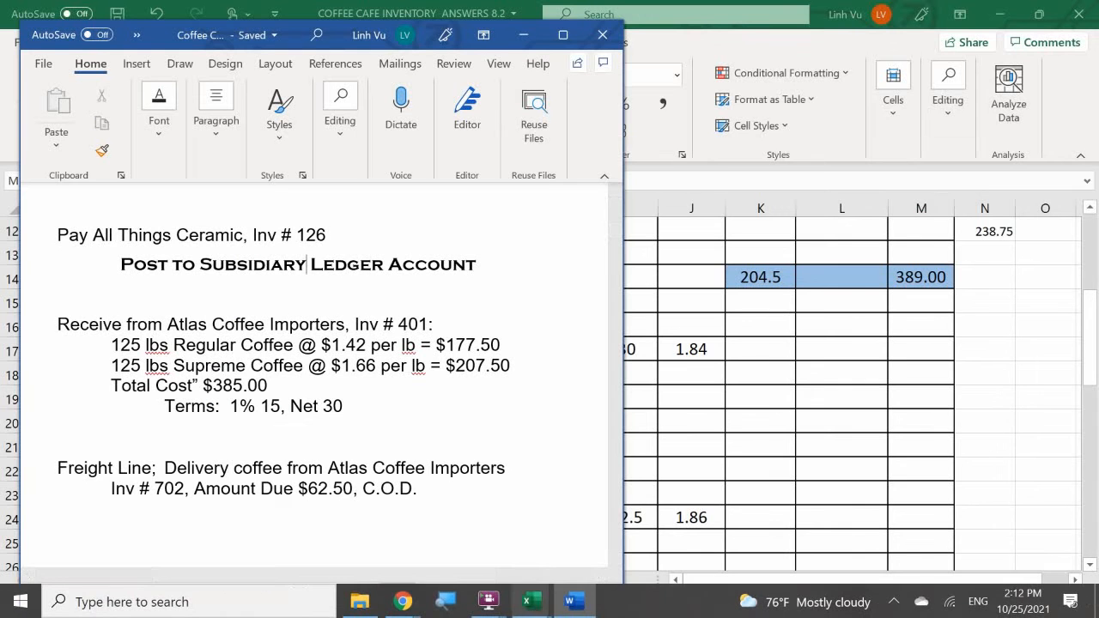
{"action": "mouse_move", "coordinate": [530, 600]}
{"action": "left_click", "coordinate": [227, 547]}
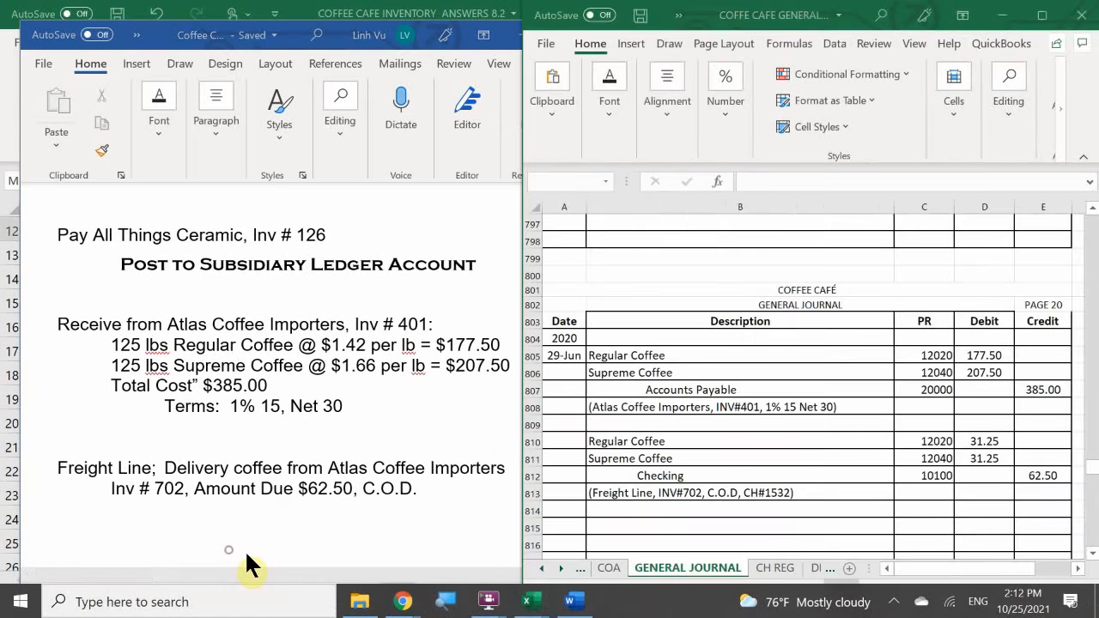
- Find Saturday's Restaurant Supplies purchase in the Word scenario document and read its cup quantities, costs and payment method
{"action": "left_click", "coordinate": [467, 427]}
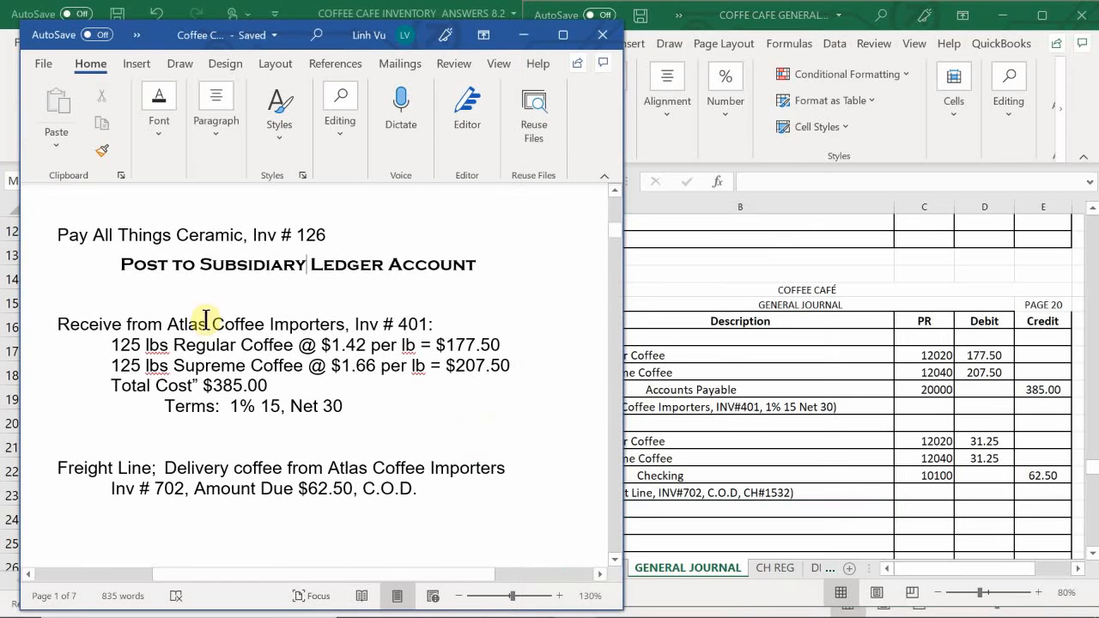
{"action": "scroll", "coordinate": [159, 434], "scroll_direction": "down", "scroll_amount": 2}
{"action": "scroll", "coordinate": [163, 433], "scroll_direction": "down", "scroll_amount": 8}
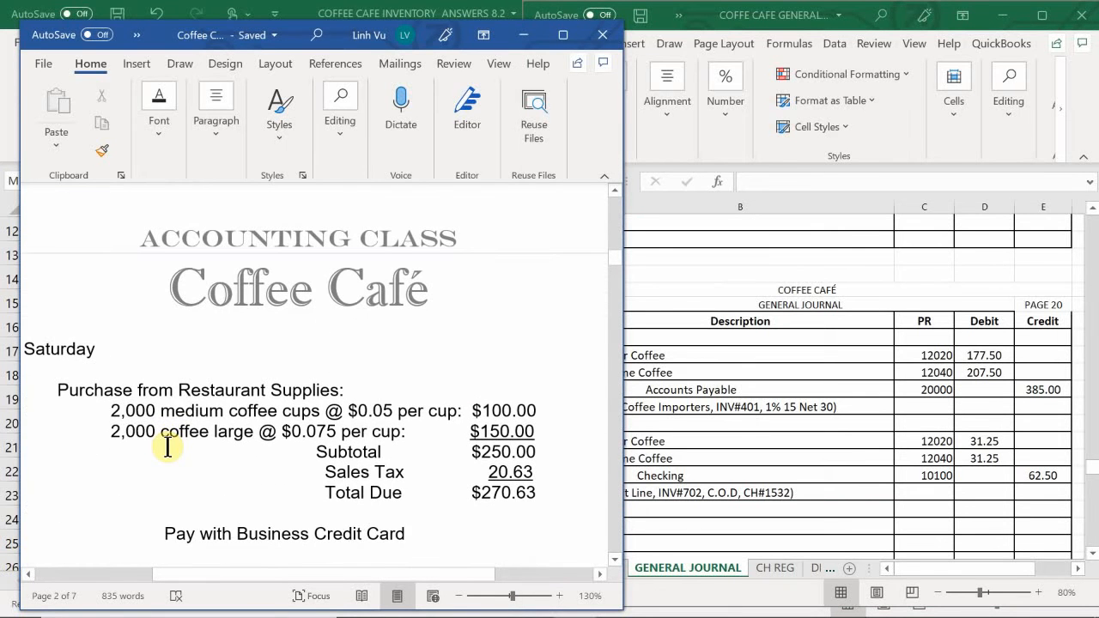
{"action": "scroll", "coordinate": [167, 446], "scroll_direction": "down", "scroll_amount": 1}
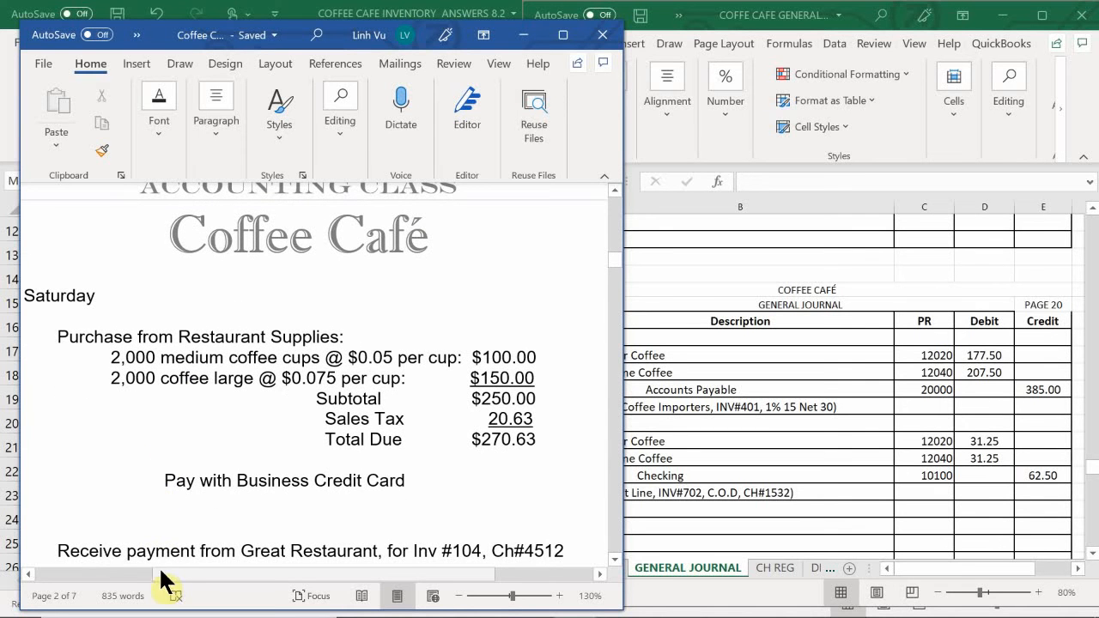
{"action": "mouse_move", "coordinate": [174, 578]}
{"action": "left_mouse_down"}
{"action": "mouse_move", "coordinate": [208, 585]}
{"action": "mouse_move", "coordinate": [193, 580]}
{"action": "left_mouse_up"}
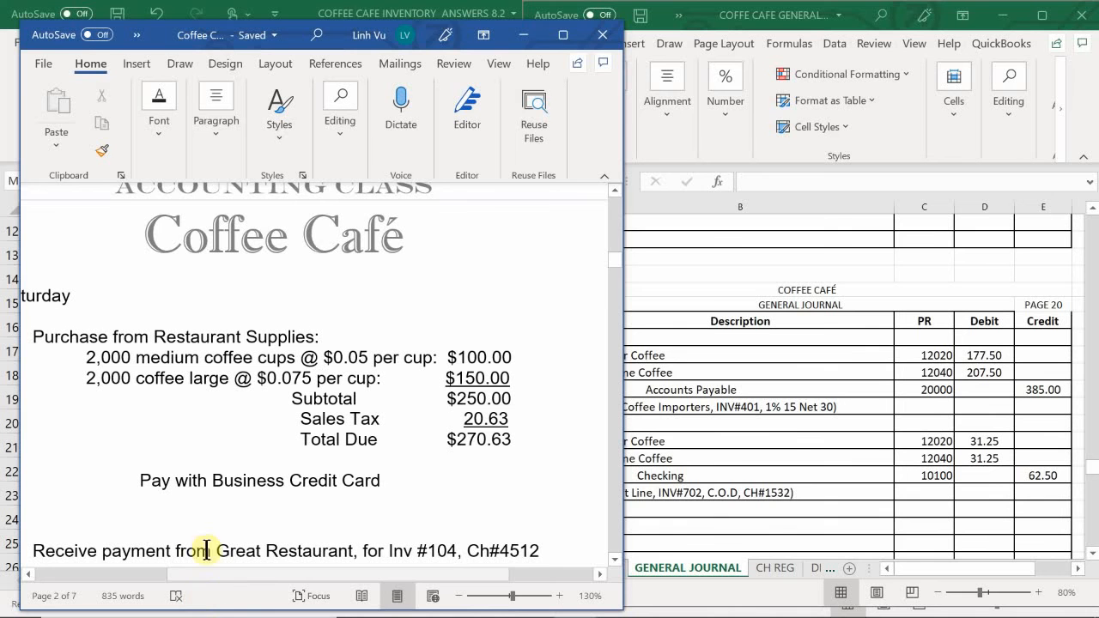
- Start a new general journal entry by entering the date 6/29 in A815
{"action": "left_click", "coordinate": [794, 442]}
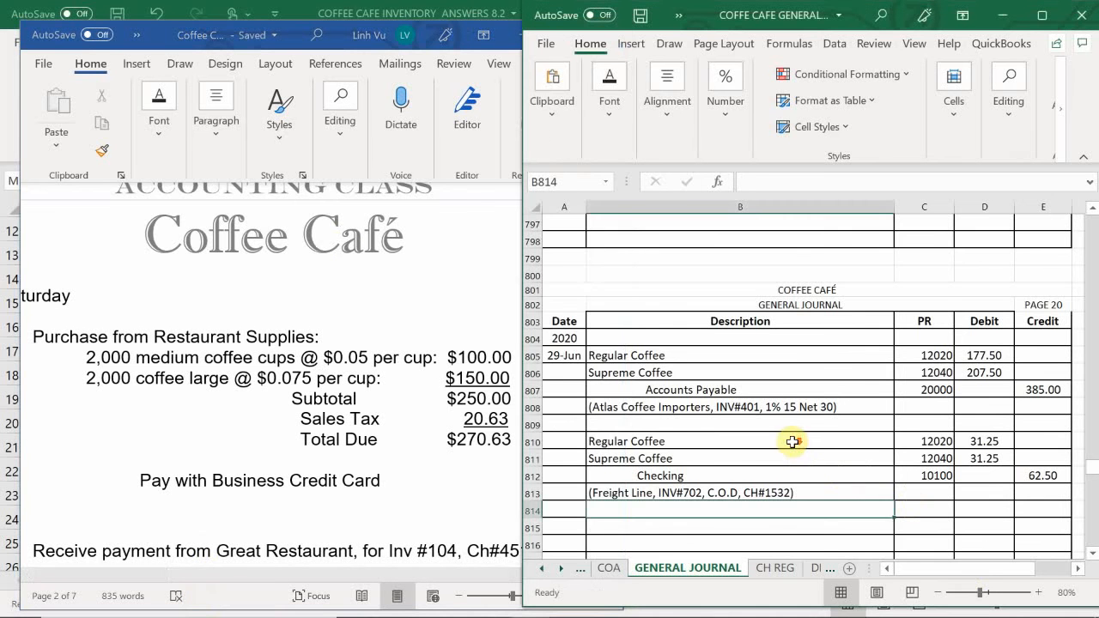
{"action": "scroll", "coordinate": [793, 439], "scroll_direction": "down", "scroll_amount": 1}
{"action": "left_click", "coordinate": [575, 487]}
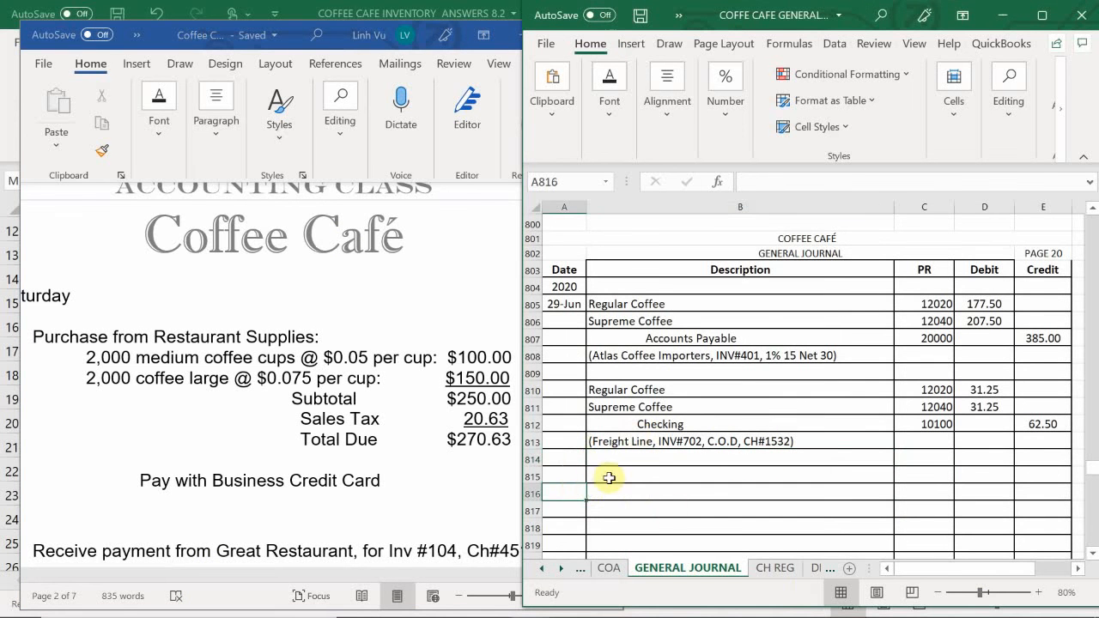
{"action": "left_click", "coordinate": [570, 475]}
{"action": "type", "text": "6/29"}
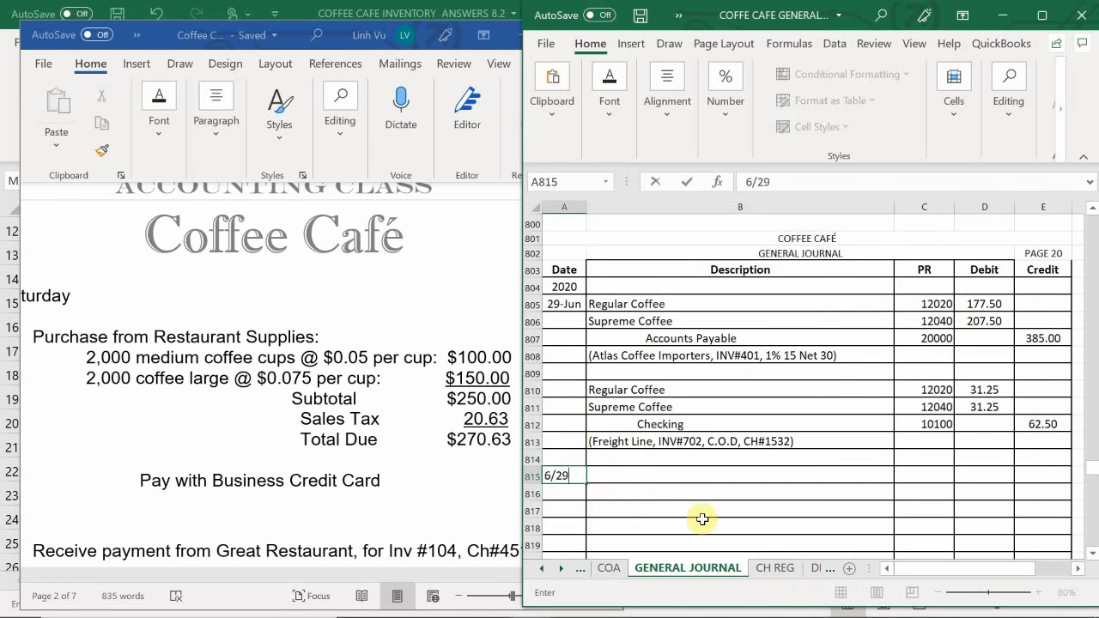
{"action": "key", "text": "Tab"}
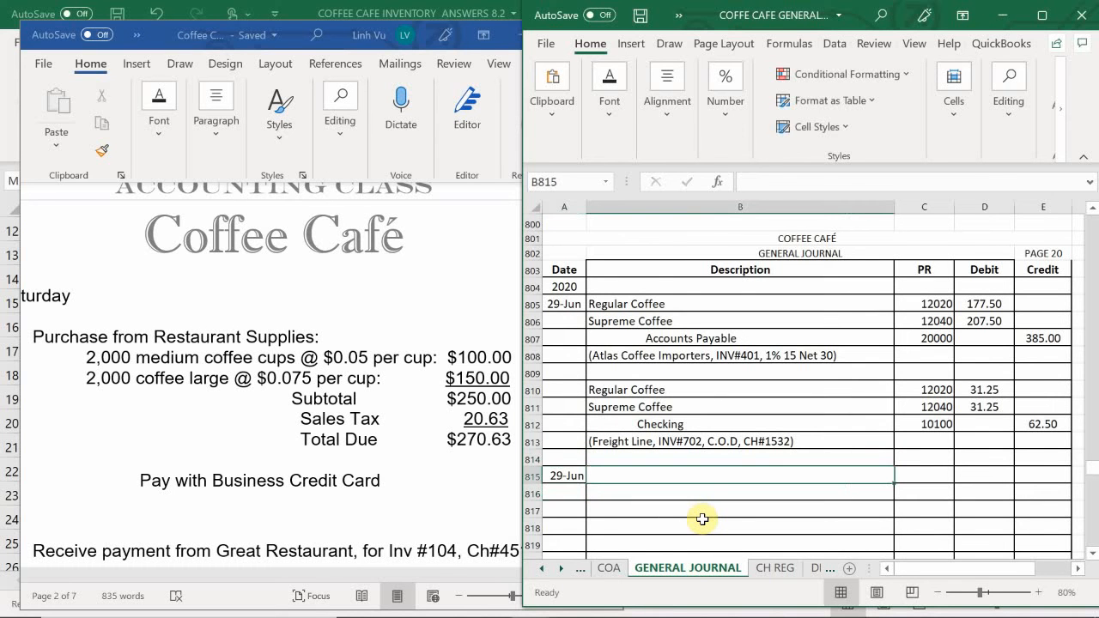
- Enter Medium Coffee Cups as the first description line of the new journal entry in B815
{"action": "type", "text": "Medoum"}
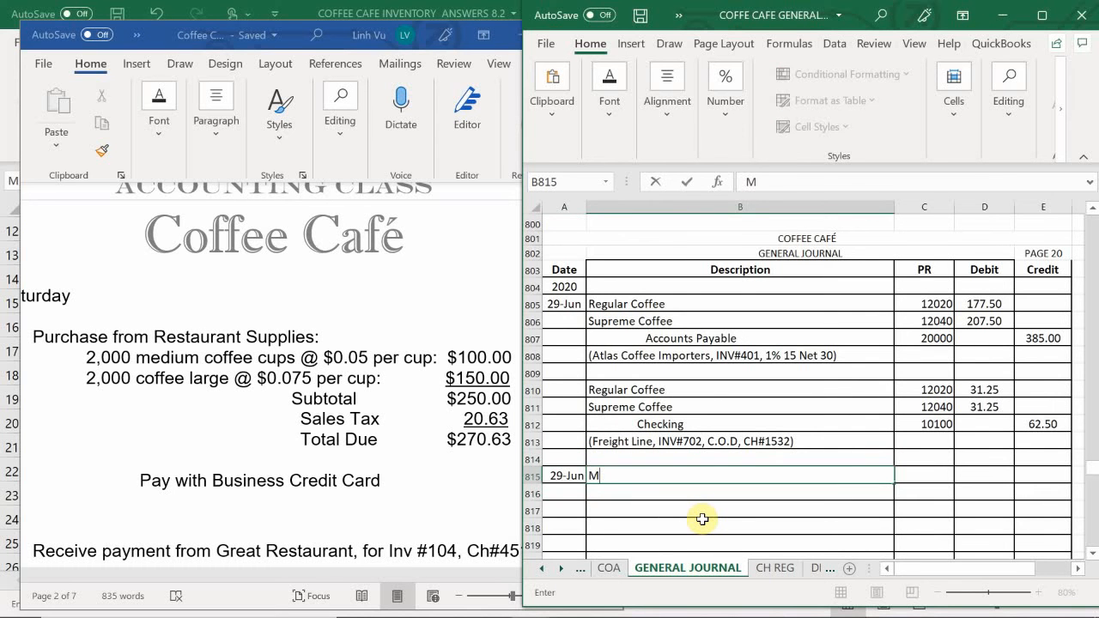
{"action": "key", "text": "BackSpace"}
{"action": "key", "text": "BackSpace"}
{"action": "key", "text": "BackSpace"}
{"action": "key", "text": "BackSpace"}
{"action": "type", "text": "ium Coffee C"}
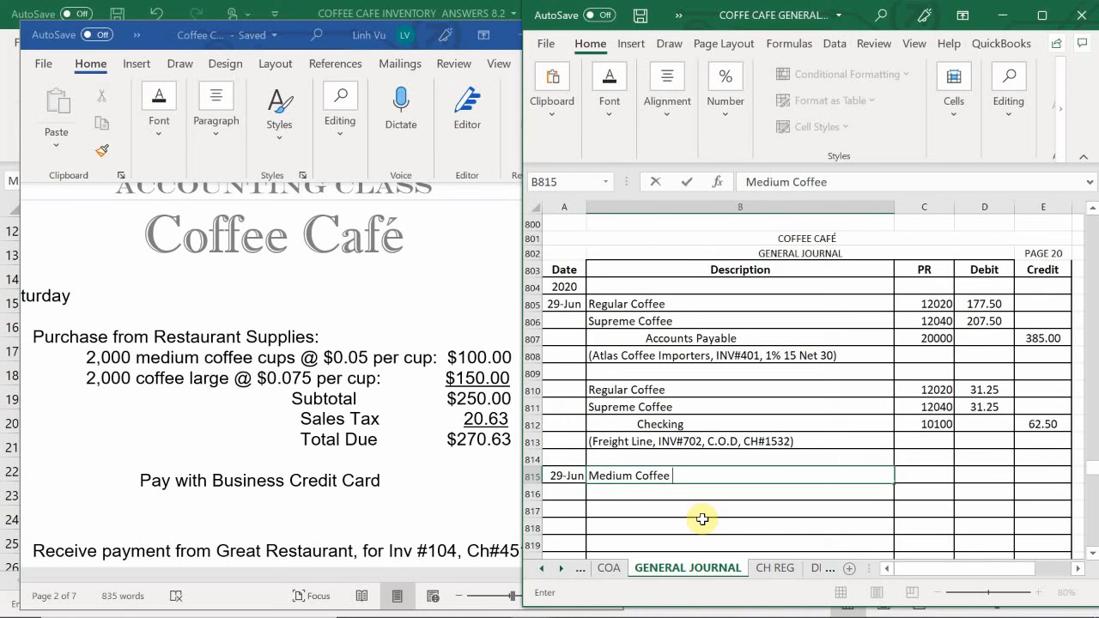
{"action": "key", "text": "BackSpace"}
{"action": "key", "text": "BackSpace"}
{"action": "key", "text": "BackSpace"}
{"action": "type", "text": "e Ci"}
{"action": "type", "text": "p"}
{"action": "type", "text": "s"}
{"action": "key", "text": "Return"}
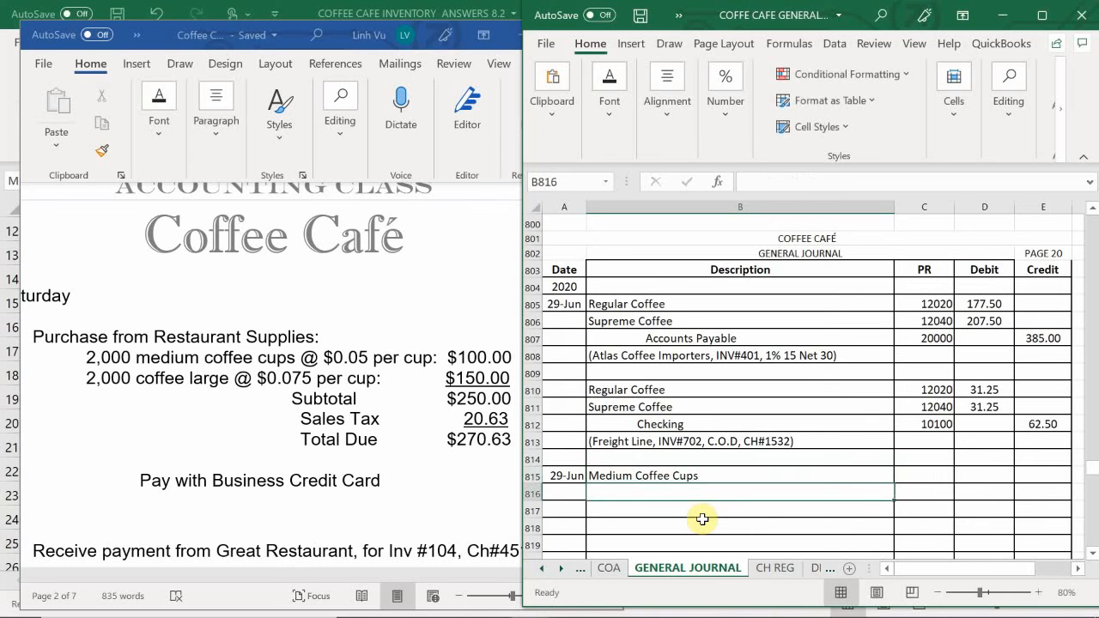
- Enter Large Coffee Cups as the second description line of the journal entry in B816
{"action": "type", "text": "Large "}
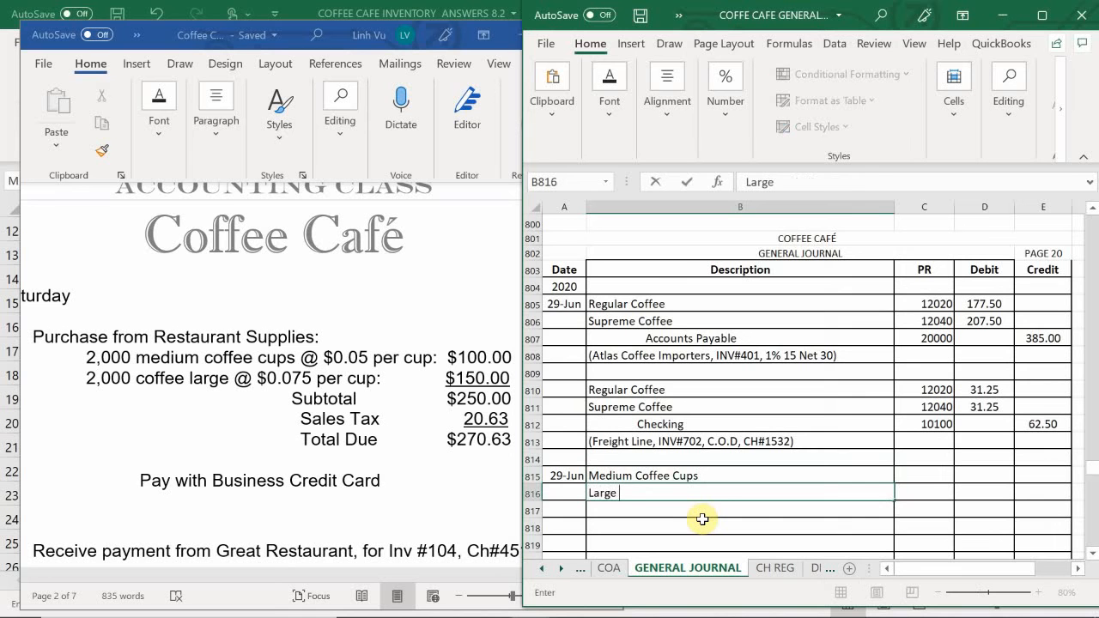
{"action": "type", "text": "Coffee Cups"}
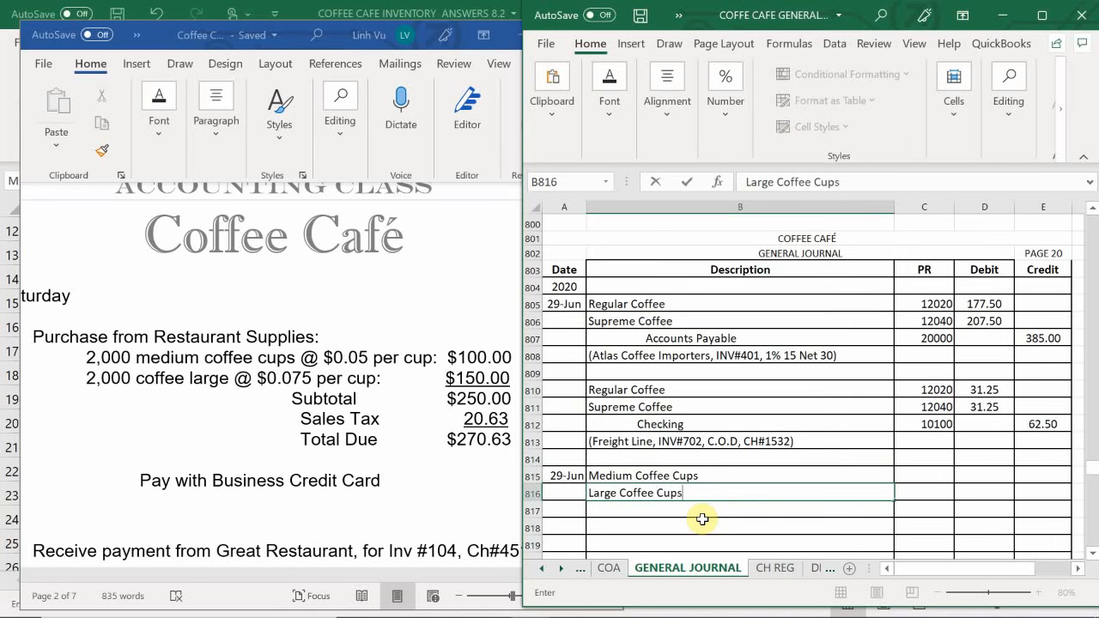
{"action": "key", "text": "Tab"}
- Enter the posting references 11760 for Medium Coffee Cups in C815 and 11765 for Large Coffee Cups in C816
{"action": "key", "text": "Up"}
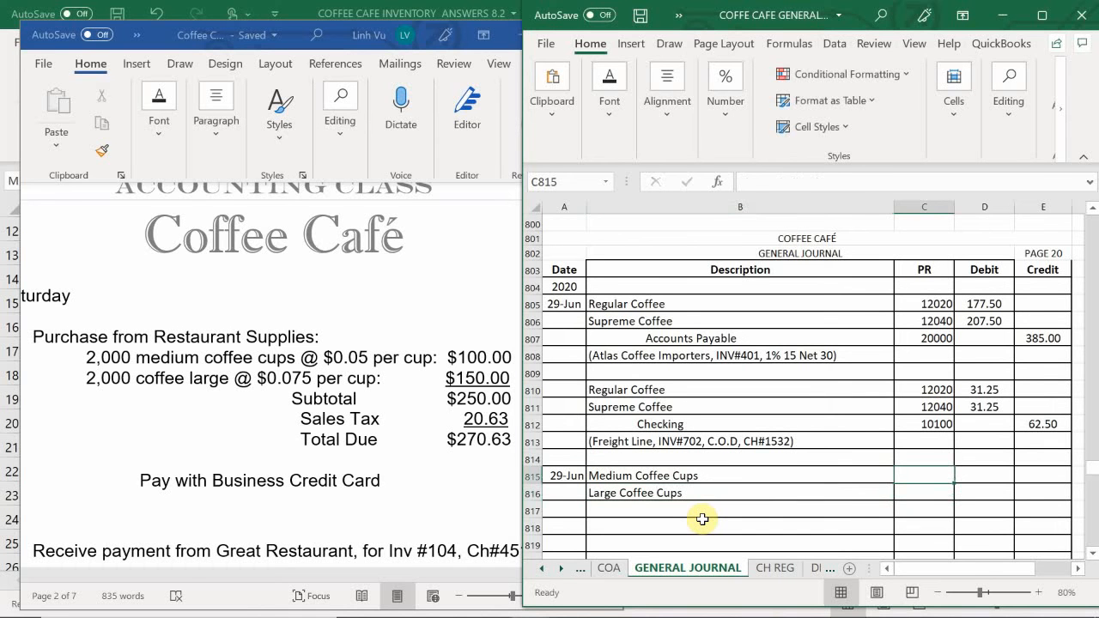
{"action": "type", "text": "1177"}
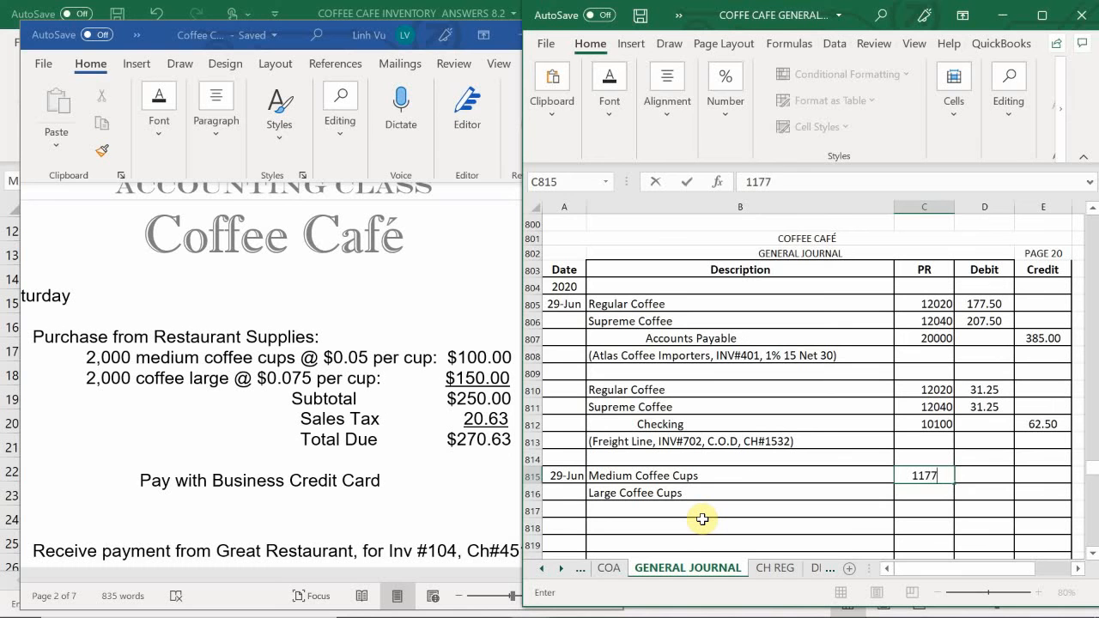
{"action": "key", "text": "BackSpace"}
{"action": "type", "text": "60"}
{"action": "key", "text": "Return"}
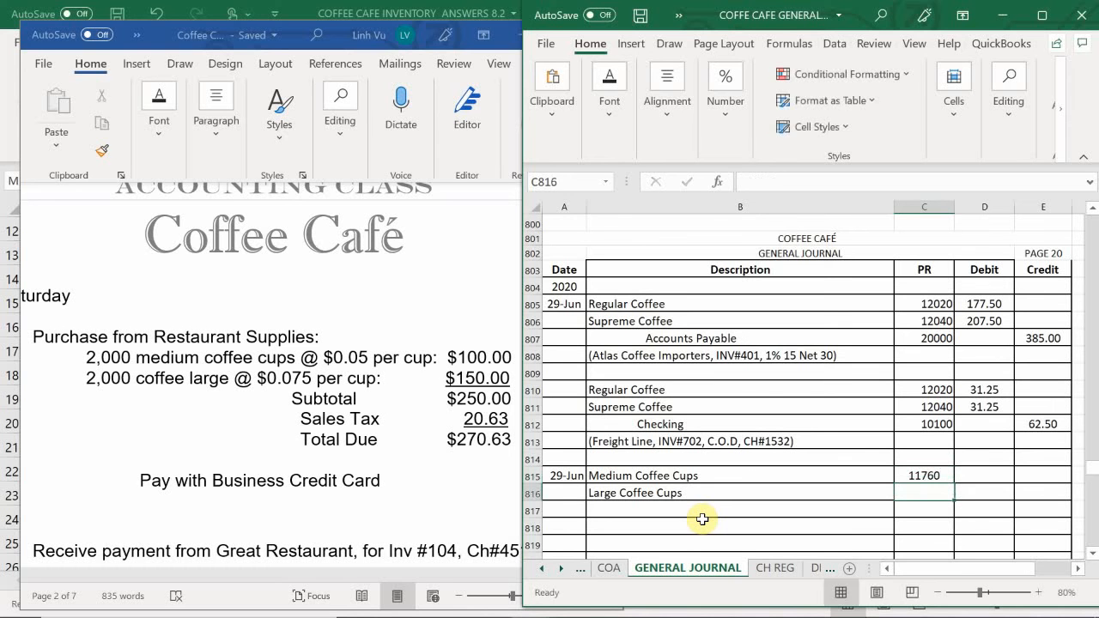
{"action": "type", "text": "11765"}
{"action": "key", "text": "Return"}
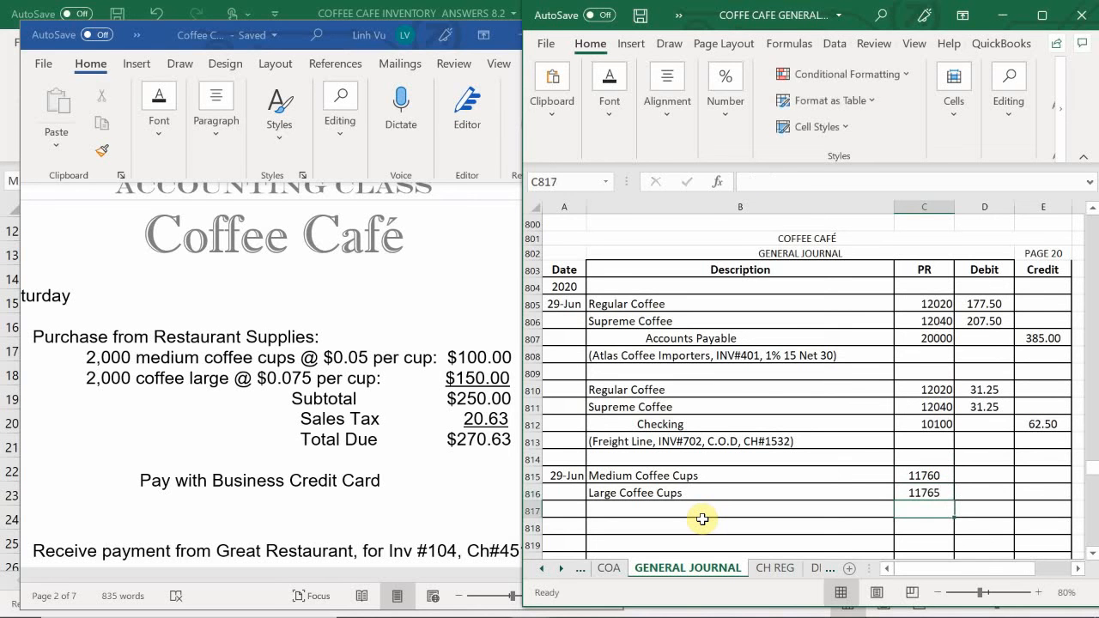
- Add an indented VISA Payable credit line in B817 with the posting reference 22000 in C817
{"action": "left_click", "coordinate": [702, 518]}
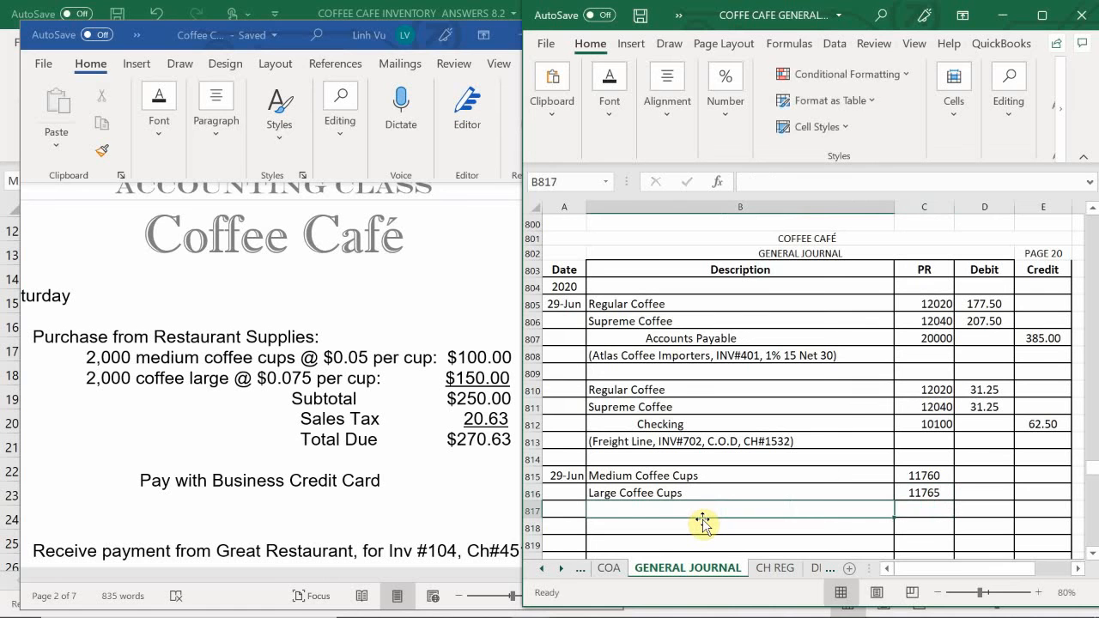
{"action": "type", "text": "VISA PA"}
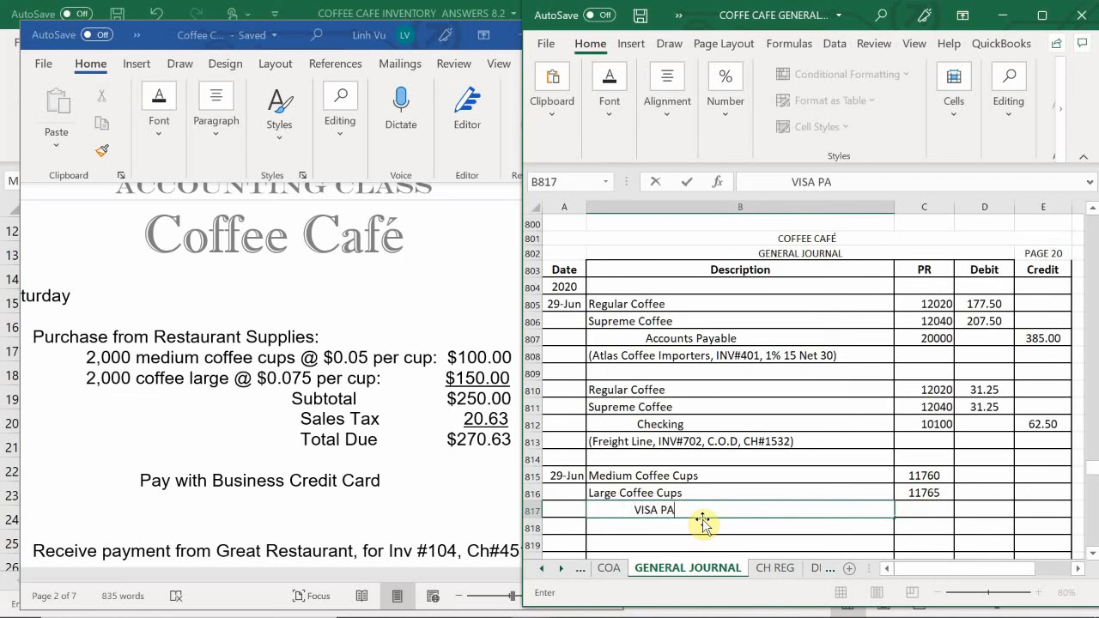
{"action": "key", "text": "BackSpace"}
{"action": "type", "text": "ayable"}
{"action": "key", "text": "Tab"}
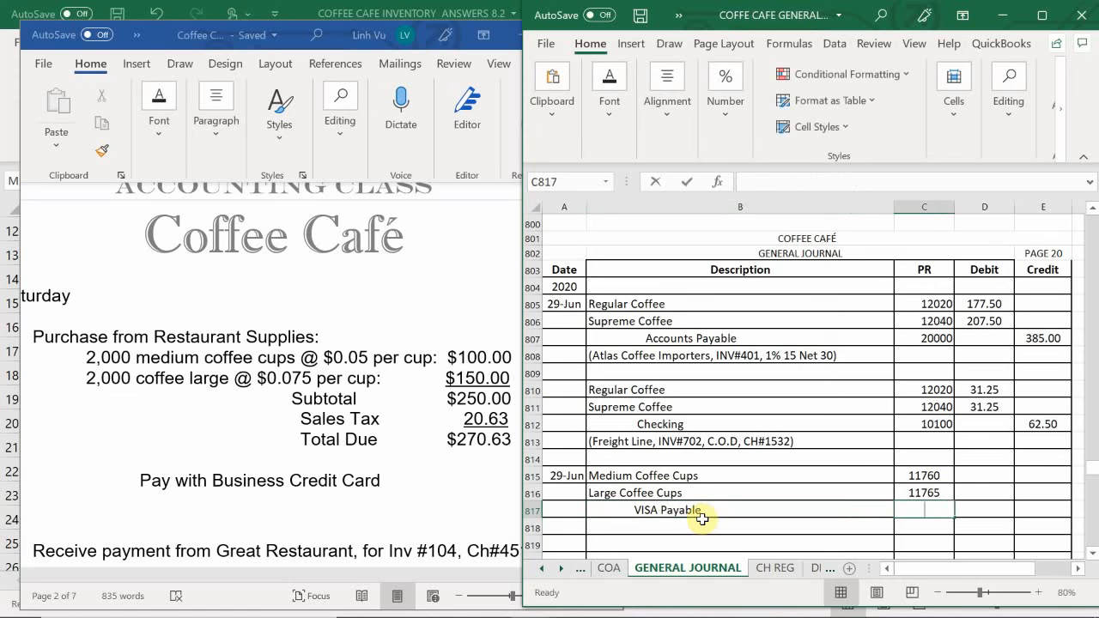
{"action": "type", "text": "22000"}
{"action": "key", "text": "Return"}
- Select the debit cell D815 on the Medium Coffee Cups line
{"action": "key", "text": "Right"}
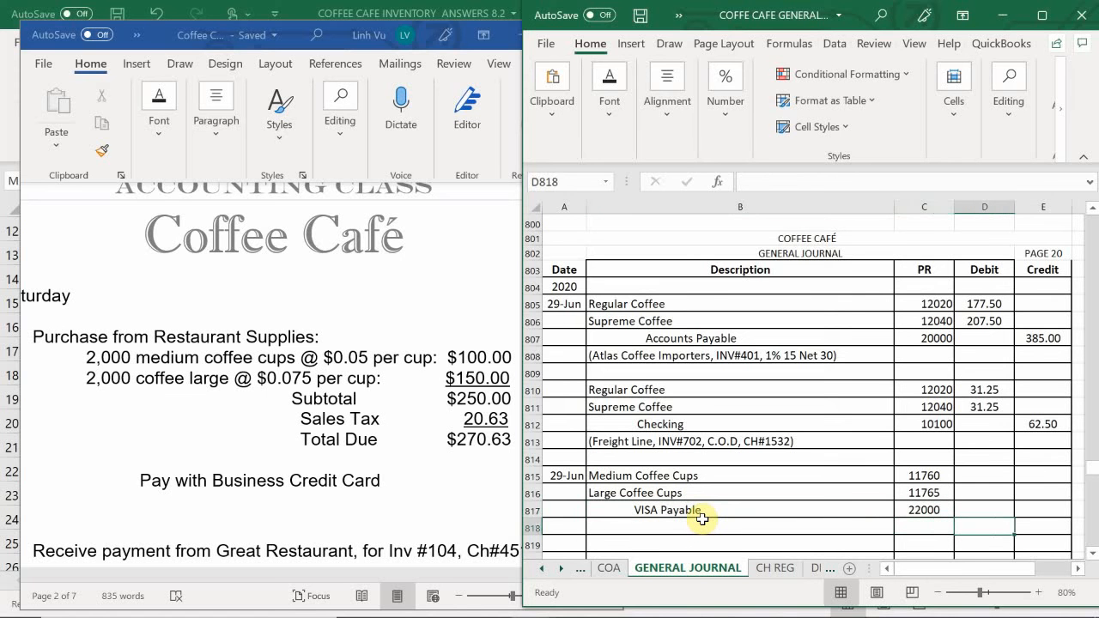
{"action": "key", "text": "Up"}
{"action": "key", "text": "Up"}
{"action": "key", "text": "Up"}
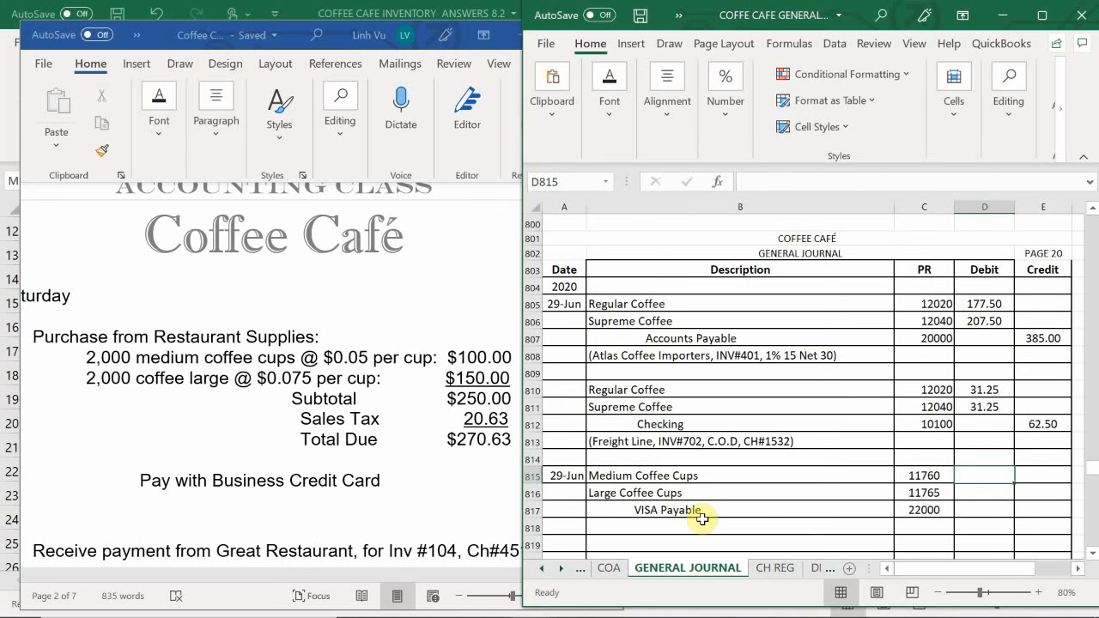
- Enter the debits 108.25 for Medium Coffee Cups in D815 and =150+12.38 for Large Coffee Cups in D816
{"action": "type", "text": "108.25"}
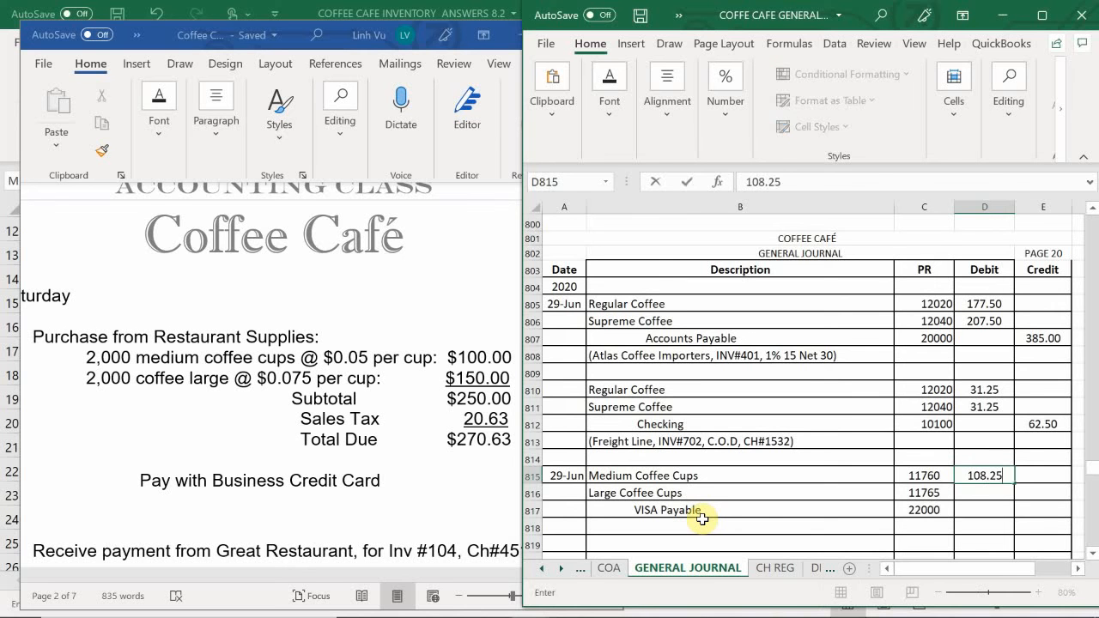
{"action": "key", "text": "Return"}
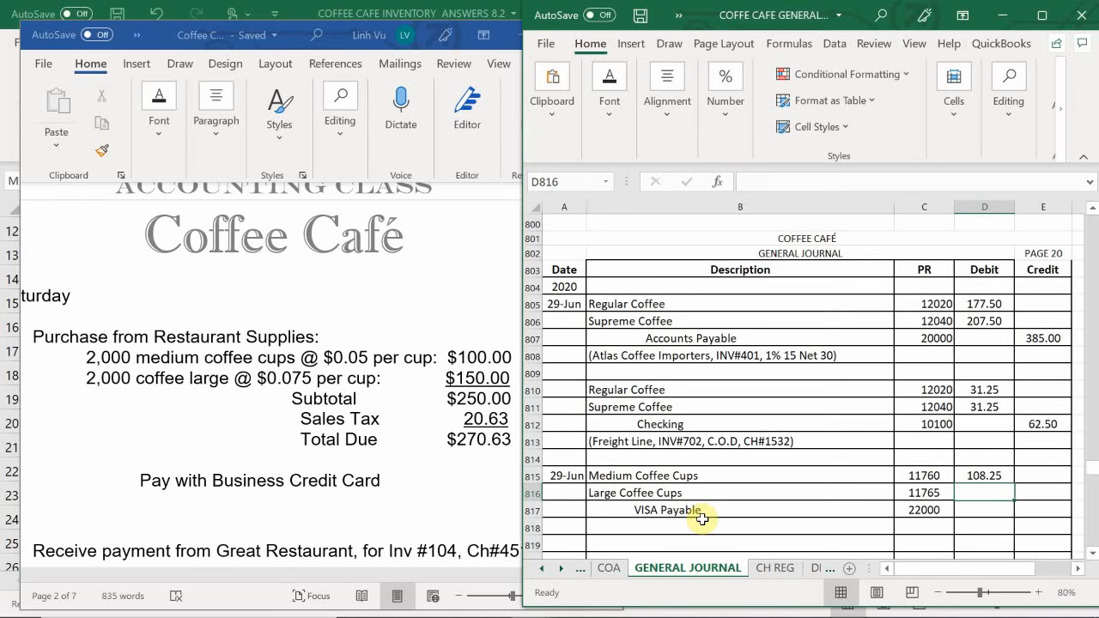
{"action": "type", "text": "=150+"}
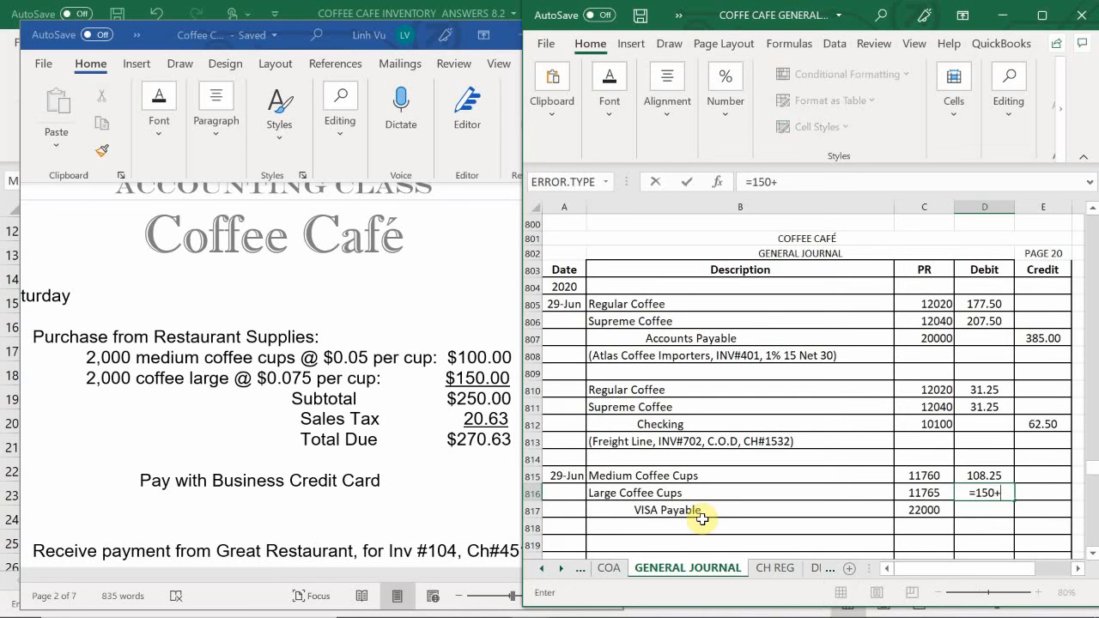
{"action": "type", "text": "12..38"}
{"action": "key", "text": "Return"}
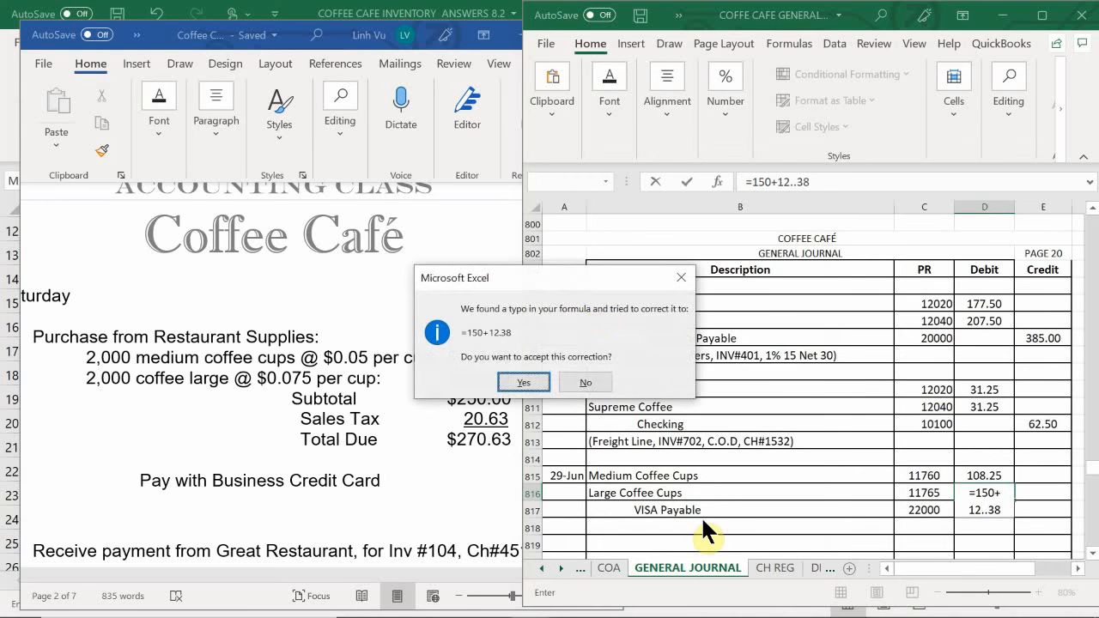
{"action": "left_click", "coordinate": [522, 380]}
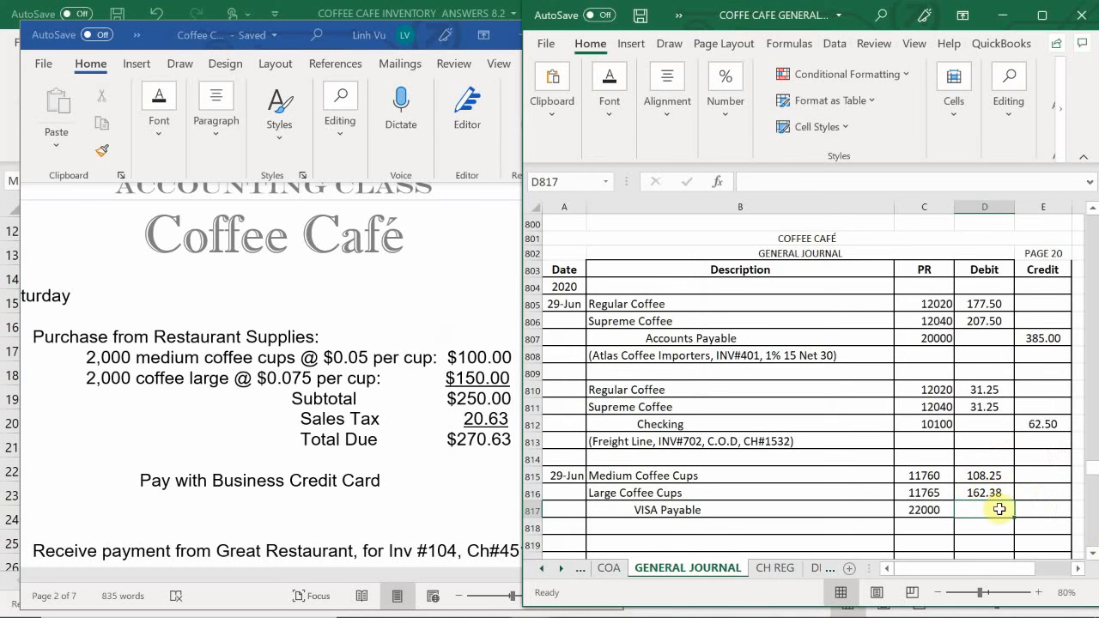
- Replace the formula in the Large Coffee Cups debit cell D816 with the plain value 162.38
{"action": "left_click", "coordinate": [1037, 556]}
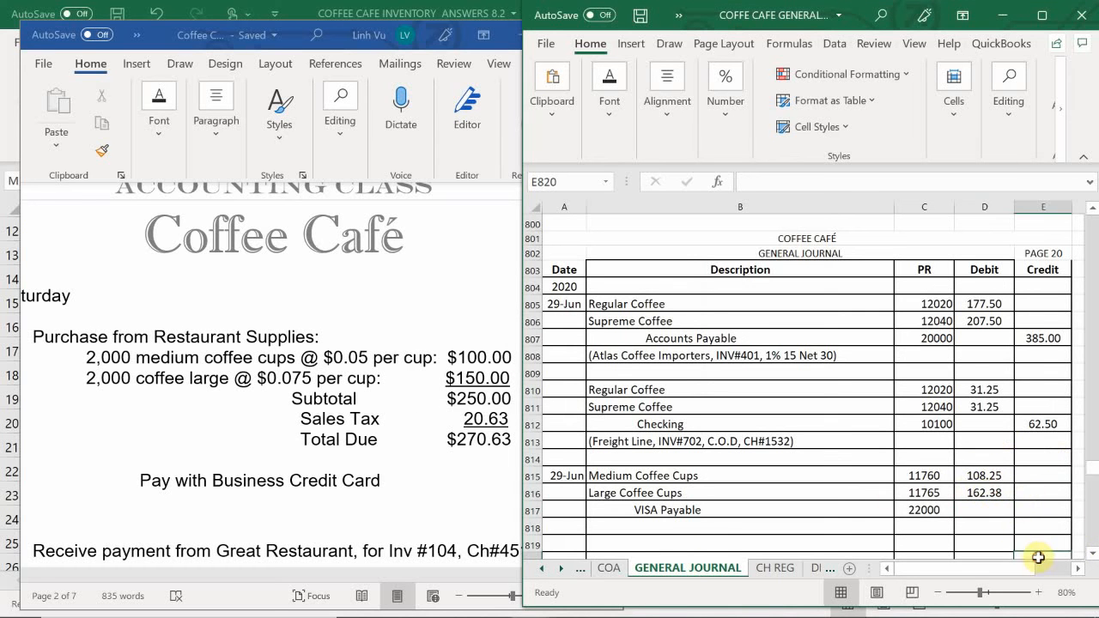
{"action": "left_click", "coordinate": [979, 491]}
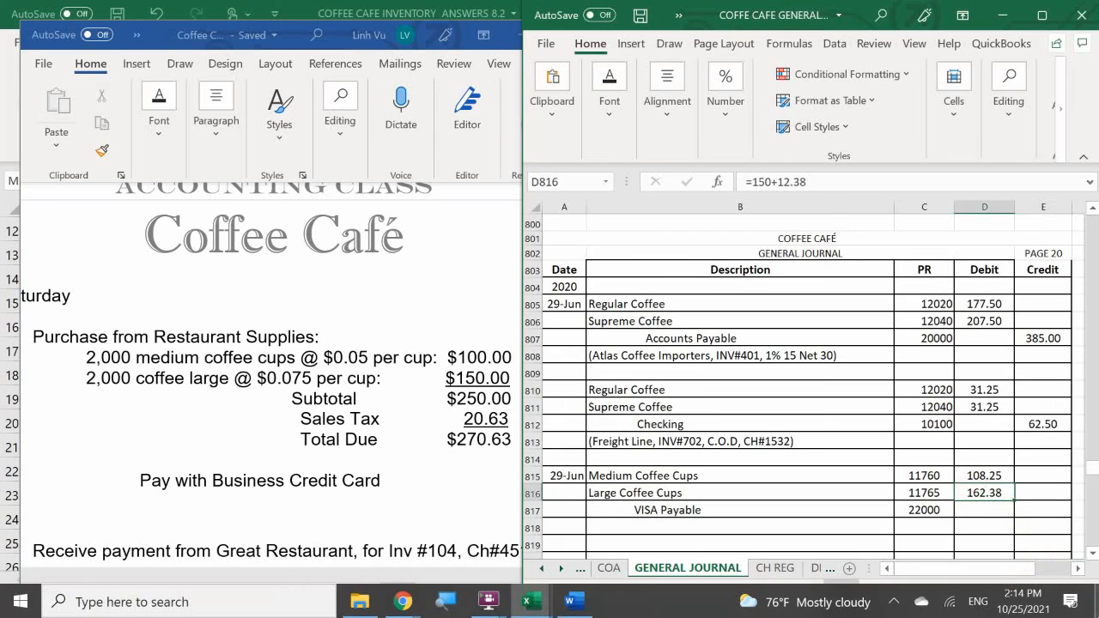
{"action": "type", "text": "162.38"}
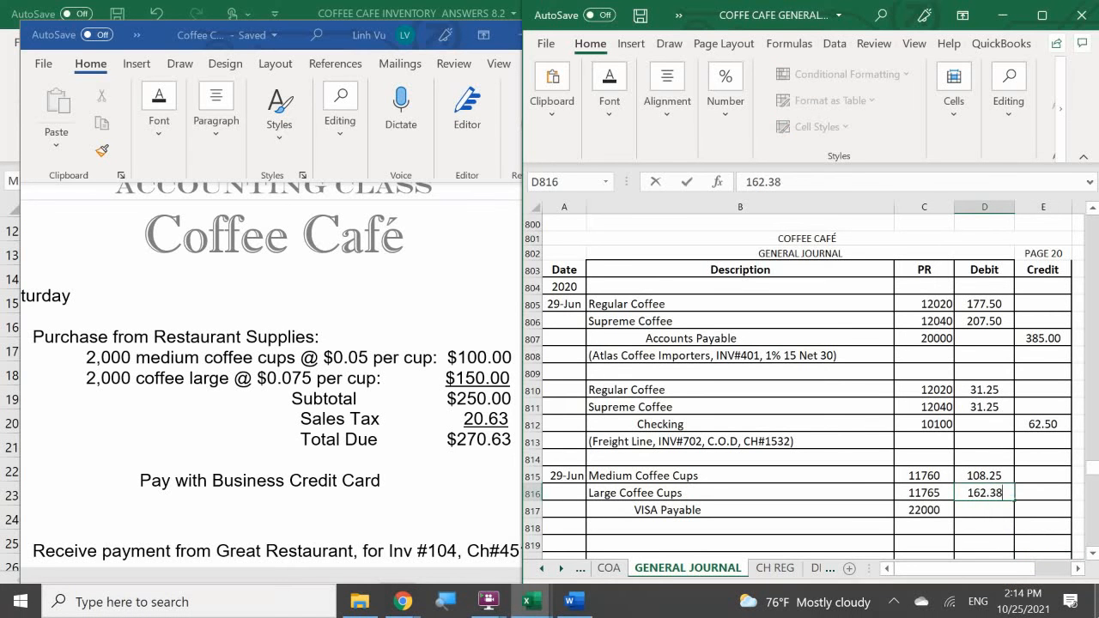
{"action": "key", "text": "Return"}
{"action": "key", "text": "Right"}
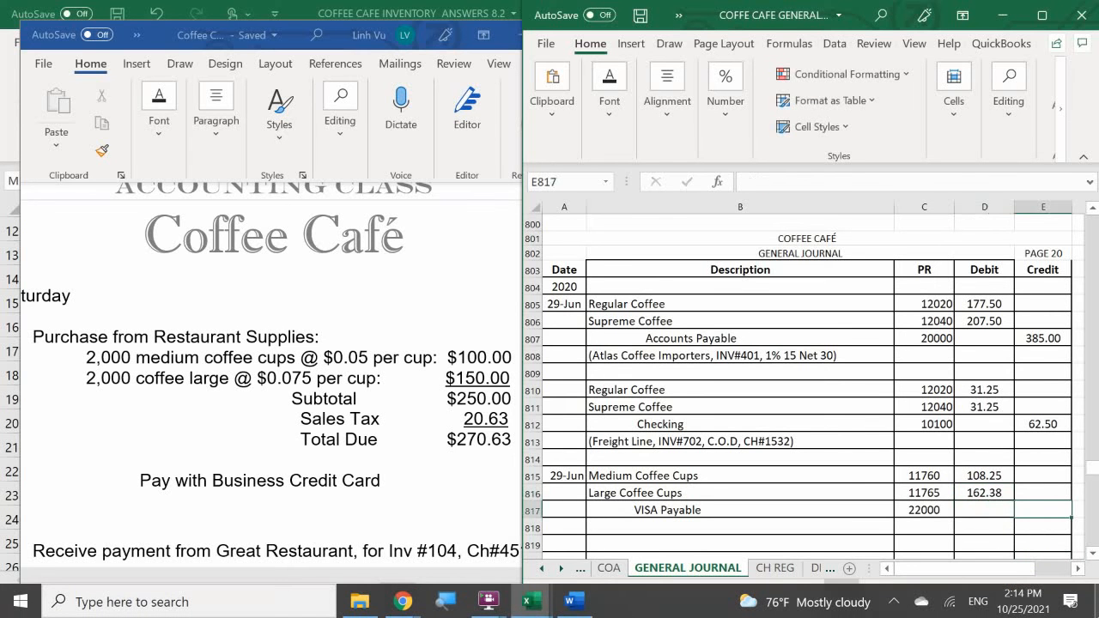
- Calculate the VISA Payable credit in E817 with the formula =D815+D816
{"action": "type", "text": "="}
{"action": "key", "text": "Left"}
{"action": "key", "text": "Up"}
{"action": "key", "text": "Up"}
{"action": "type", "text": "+"}
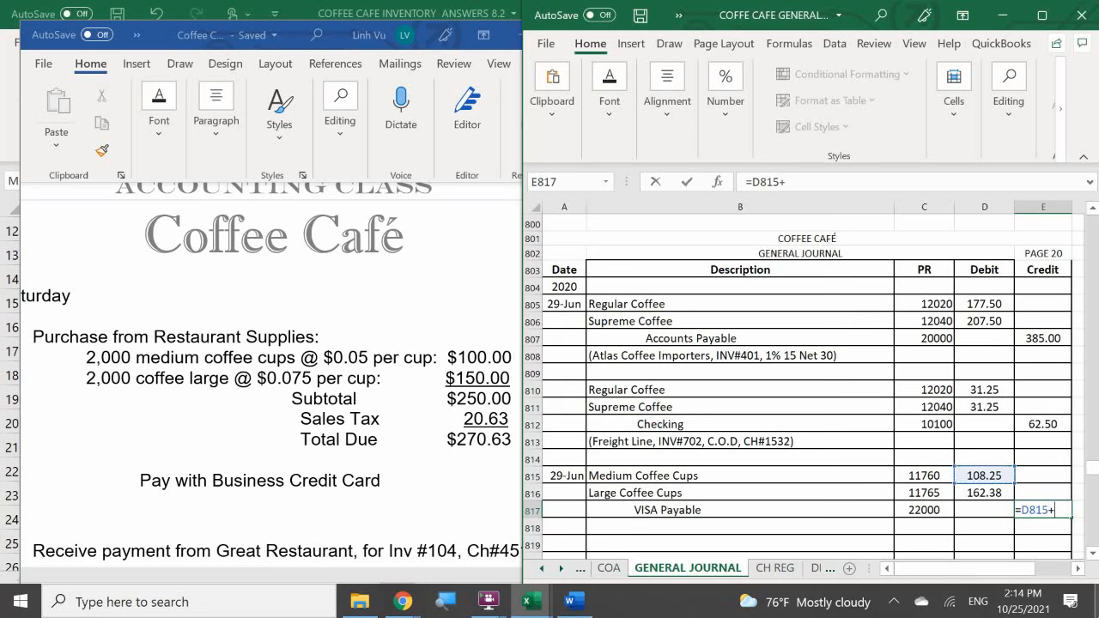
{"action": "key", "text": "Left"}
{"action": "key", "text": "Up"}
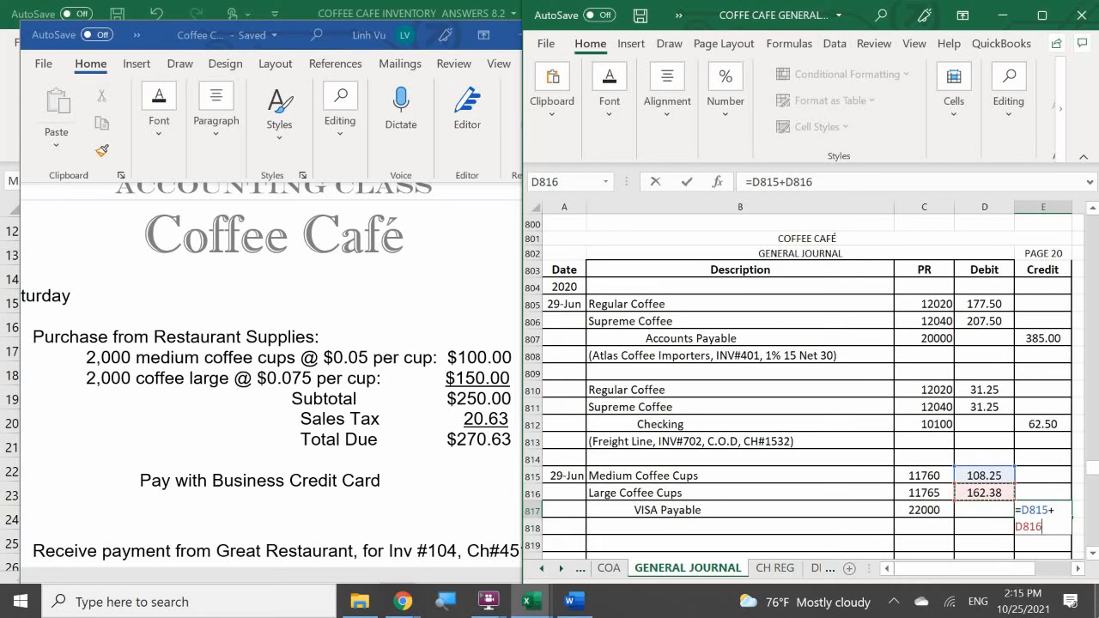
{"action": "key", "text": "Return"}
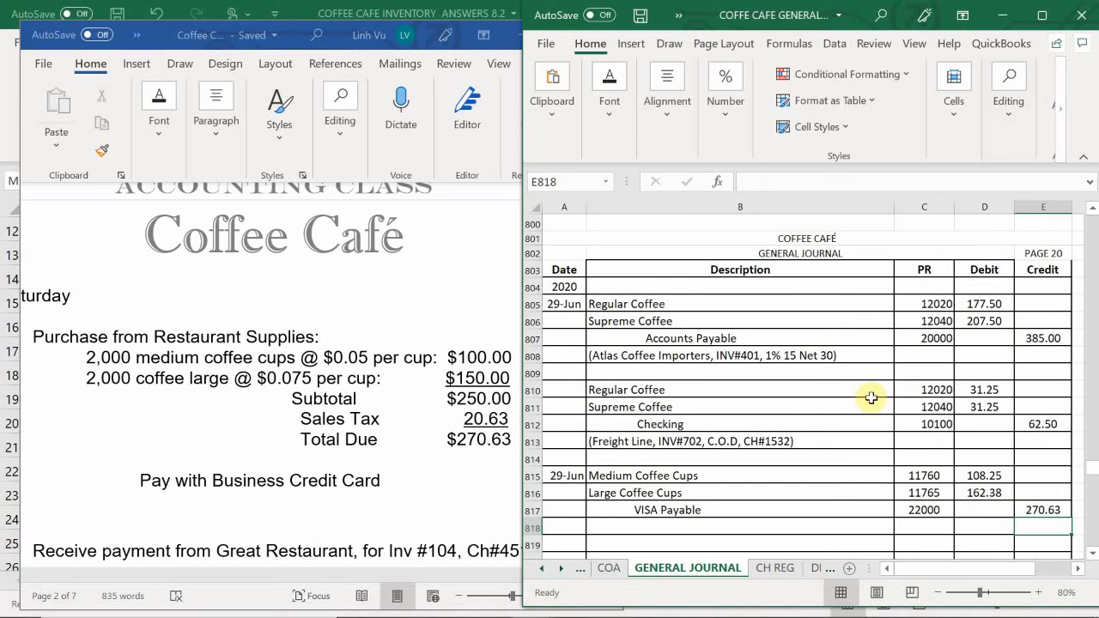
- Enter the explanation "(Restaurant Supplies, 4000 Cups)" in B818 below the VISA Payable line
{"action": "scroll", "coordinate": [669, 466], "scroll_direction": "down", "scroll_amount": 2}
{"action": "left_click", "coordinate": [646, 427]}
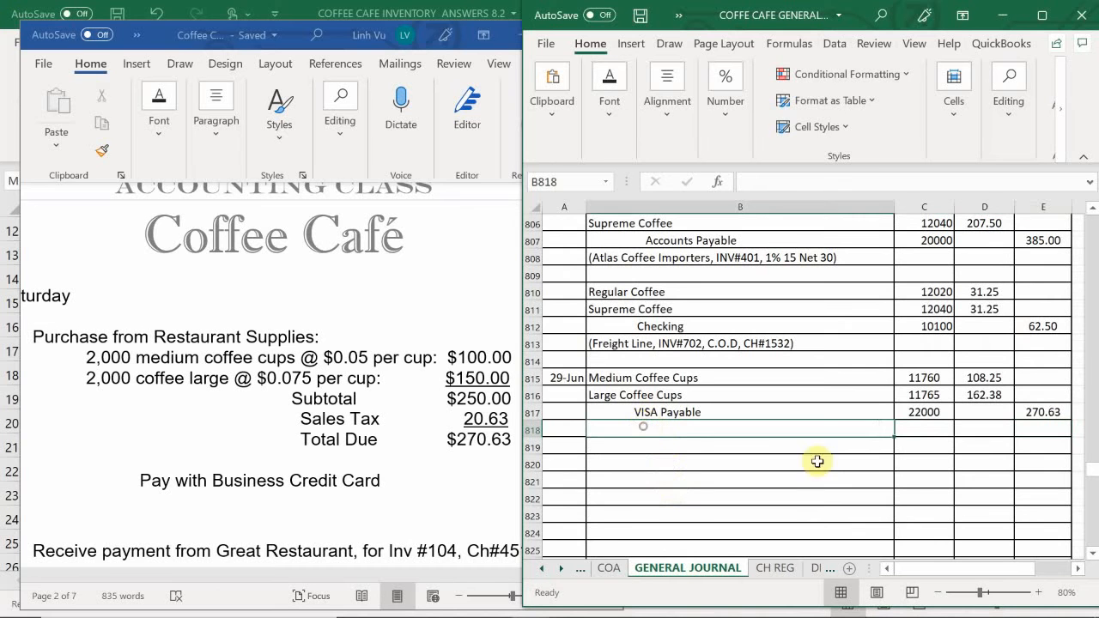
{"action": "type", "text": "("}
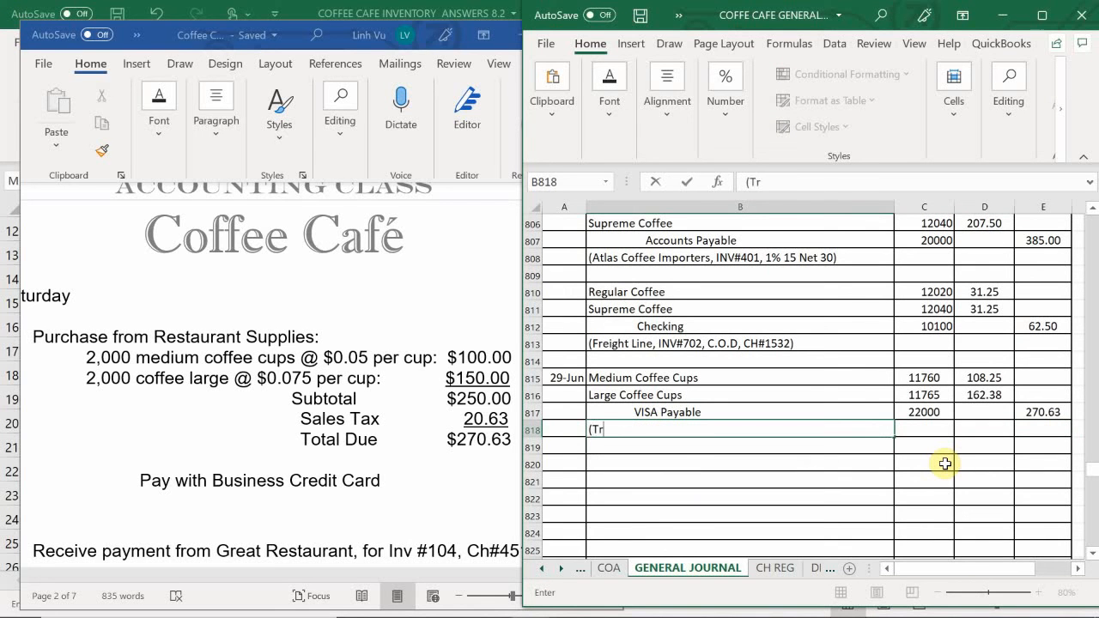
{"action": "type", "text": "Restaurant"}
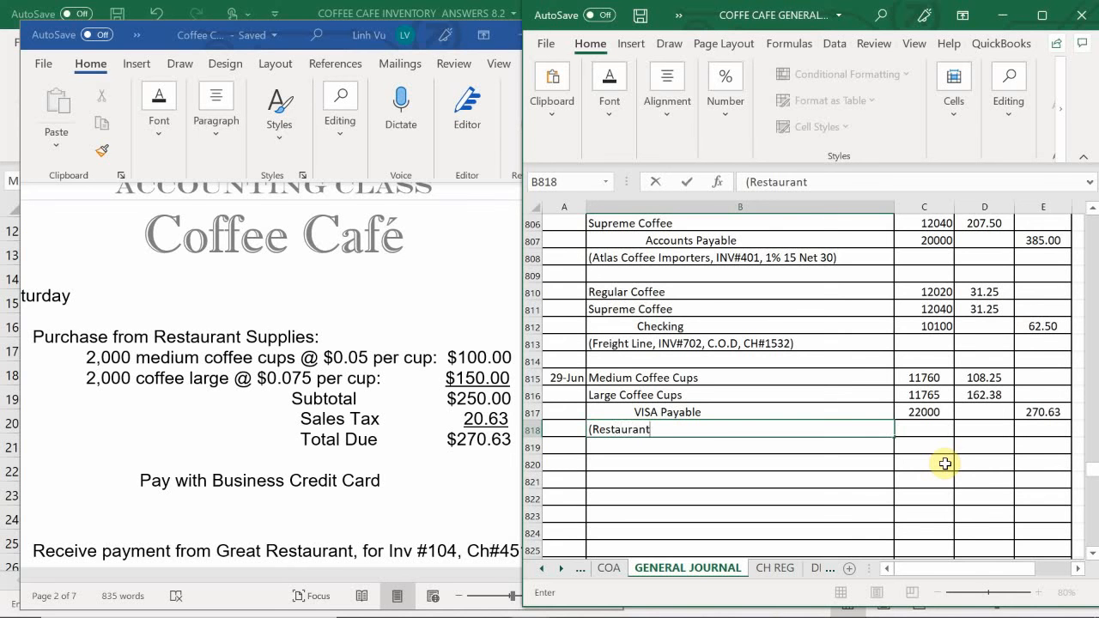
{"action": "type", "text": " Supplies)"}
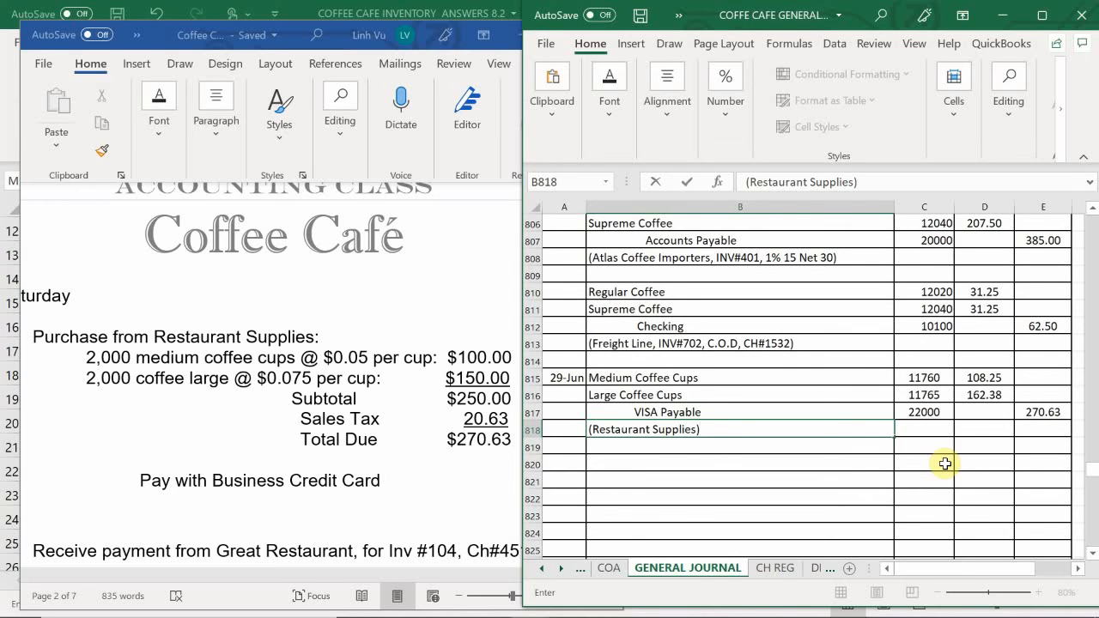
{"action": "key", "text": "BackSpace"}
{"action": "type", "text": ", 4000 Cups"}
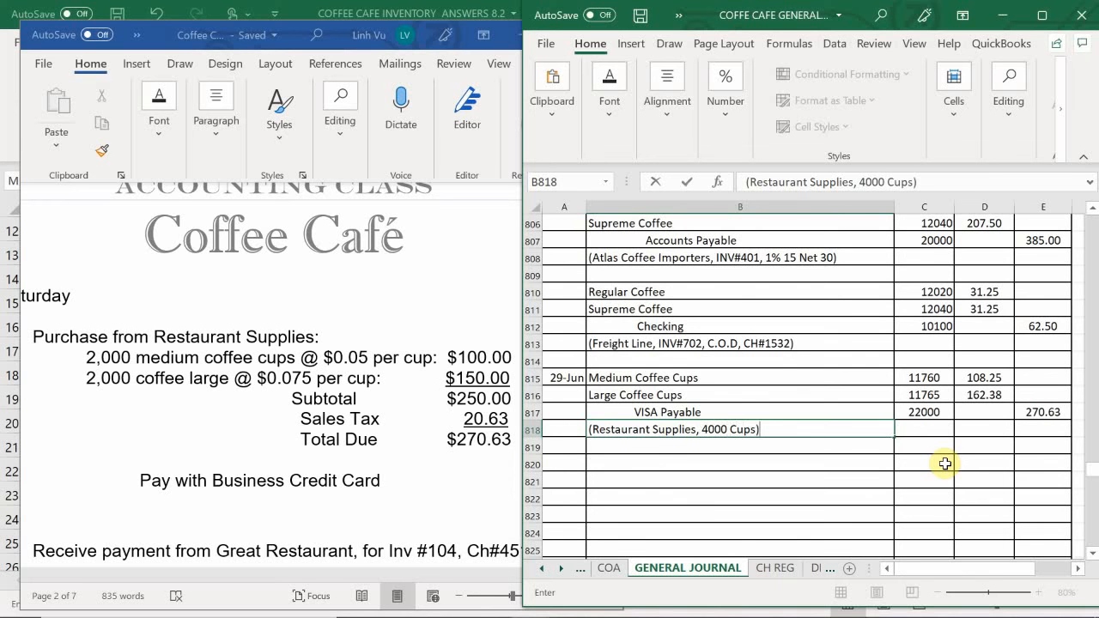
{"action": "key", "text": "Return"}
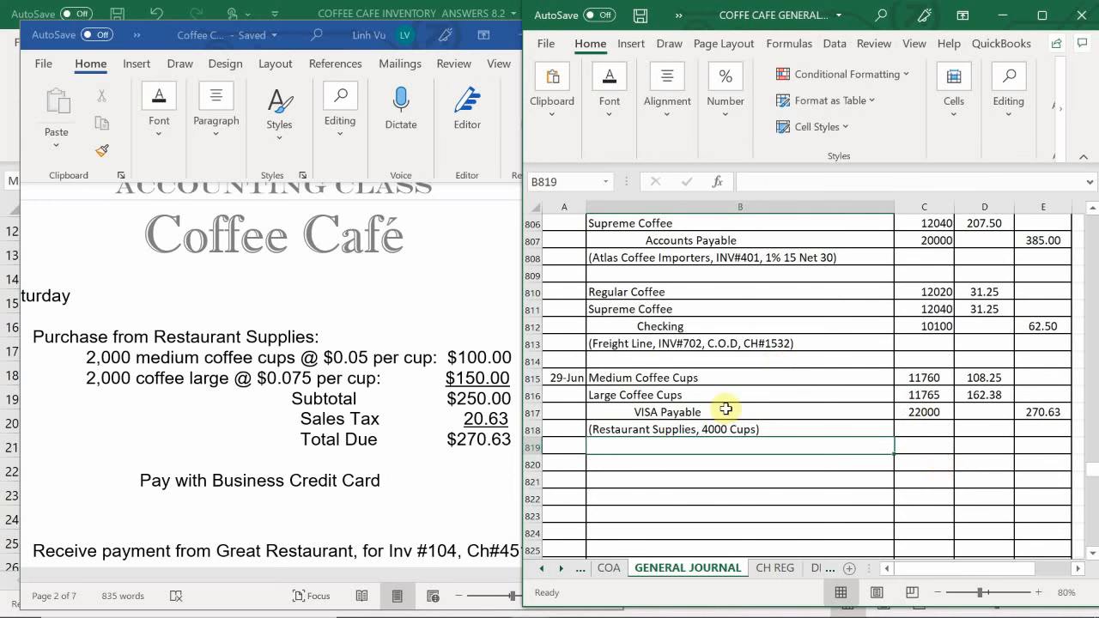
- Switch to the ledger workbook and locate the Medium Coffee Cups account, number 11760, on the ASSETS sheet
{"action": "mouse_move", "coordinate": [628, 590]}
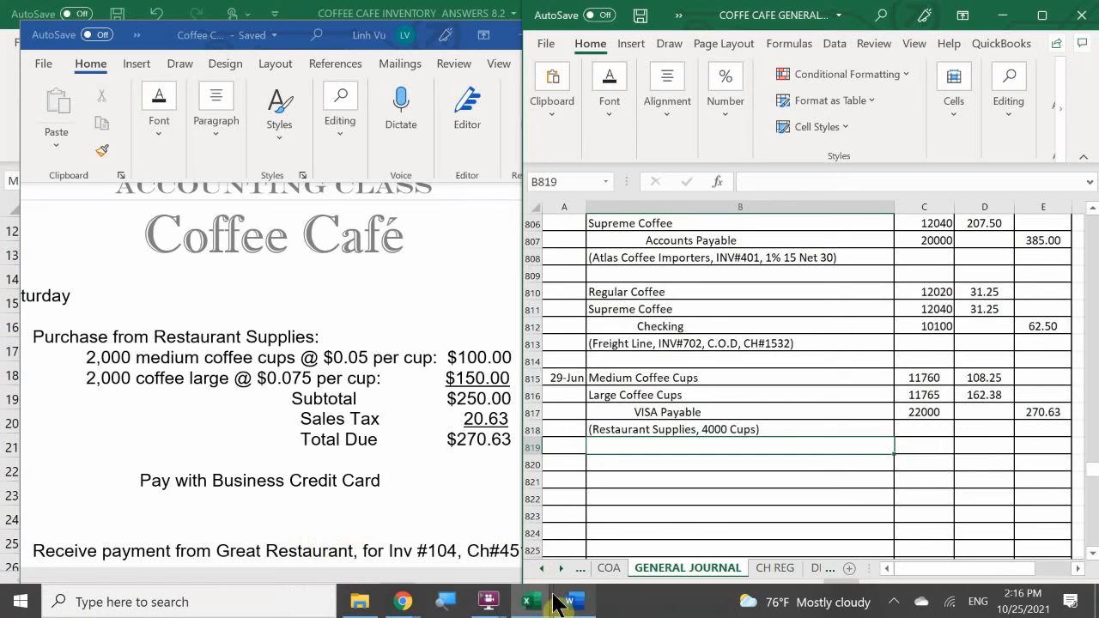
{"action": "mouse_move", "coordinate": [529, 605]}
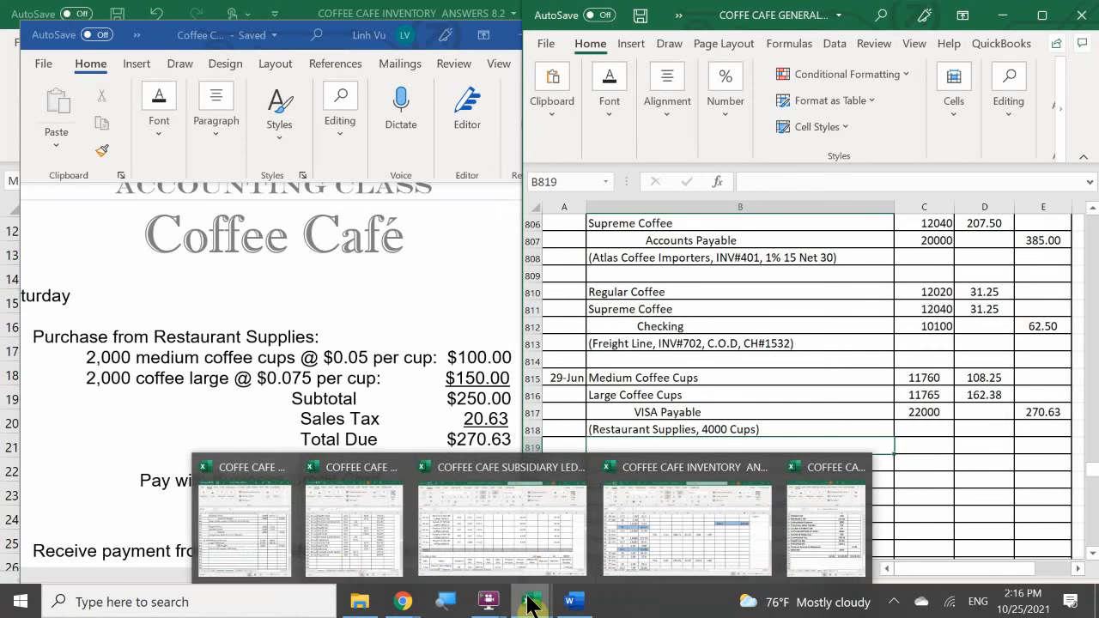
{"action": "mouse_move", "coordinate": [309, 558]}
{"action": "left_click", "coordinate": [344, 539]}
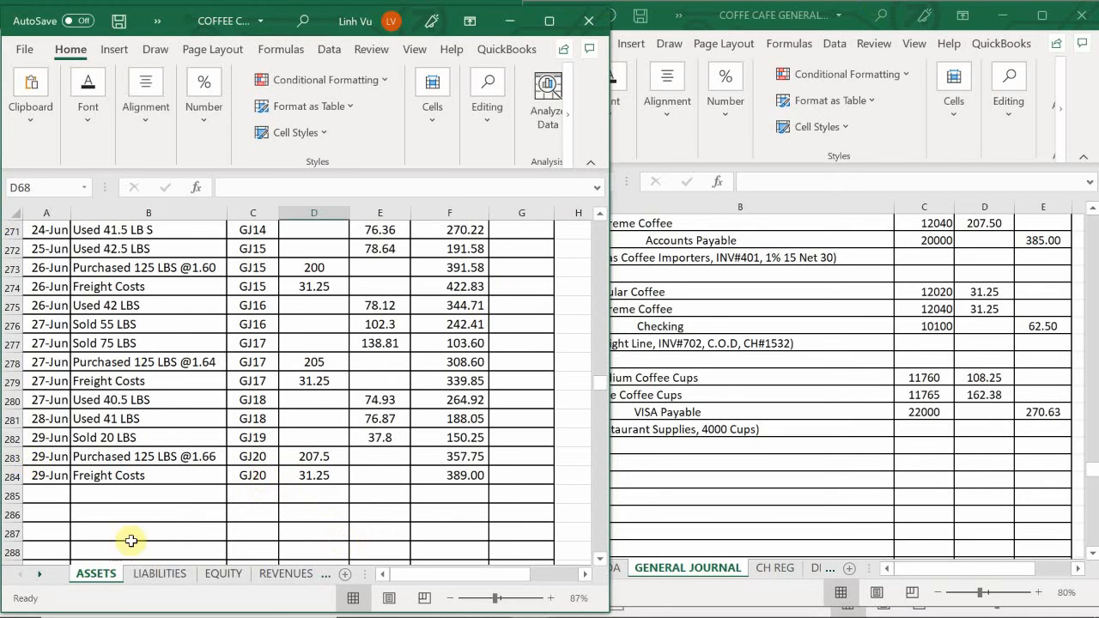
{"action": "left_click", "coordinate": [109, 508]}
{"action": "scroll", "coordinate": [109, 486], "scroll_direction": "up", "scroll_amount": 20}
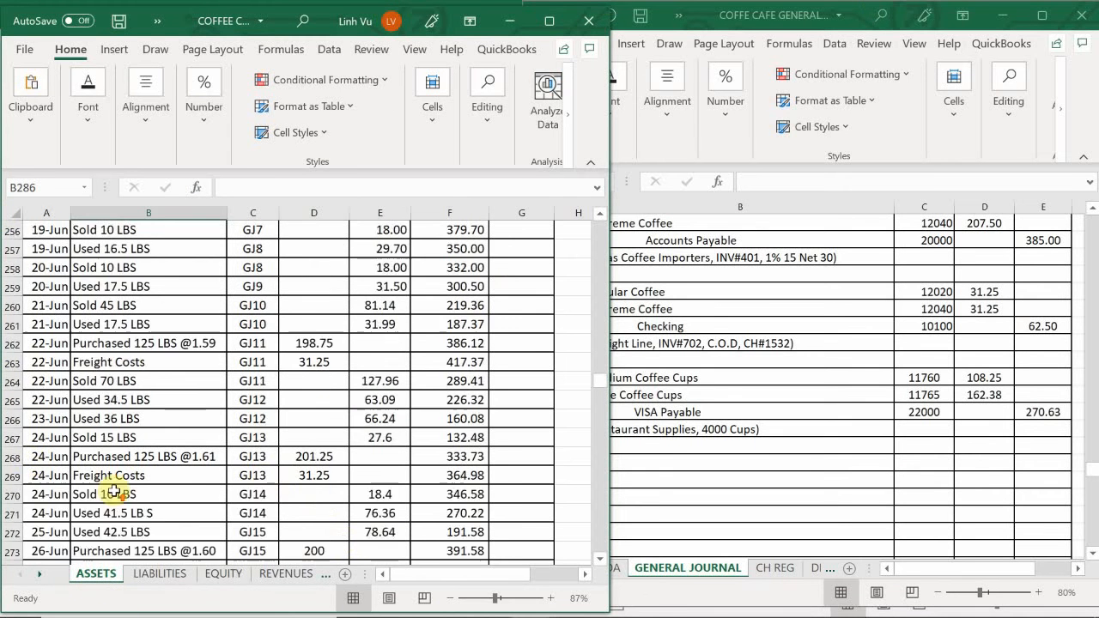
{"action": "scroll", "coordinate": [79, 447], "scroll_direction": "up", "scroll_amount": 20}
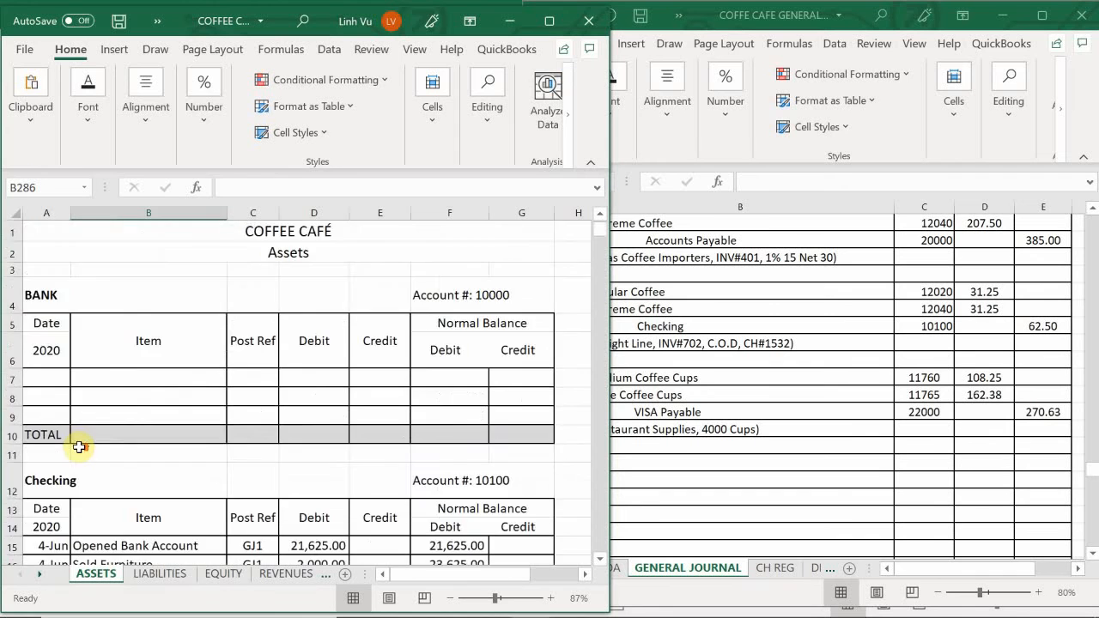
{"action": "scroll", "coordinate": [79, 446], "scroll_direction": "down", "scroll_amount": 14}
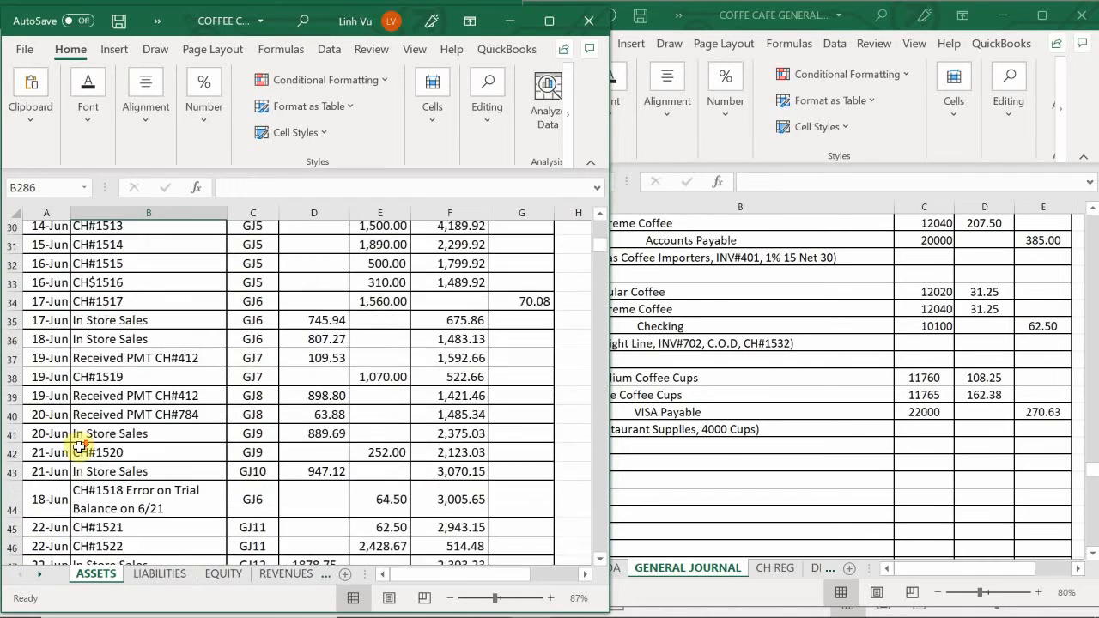
{"action": "scroll", "coordinate": [79, 446], "scroll_direction": "down", "scroll_amount": 12}
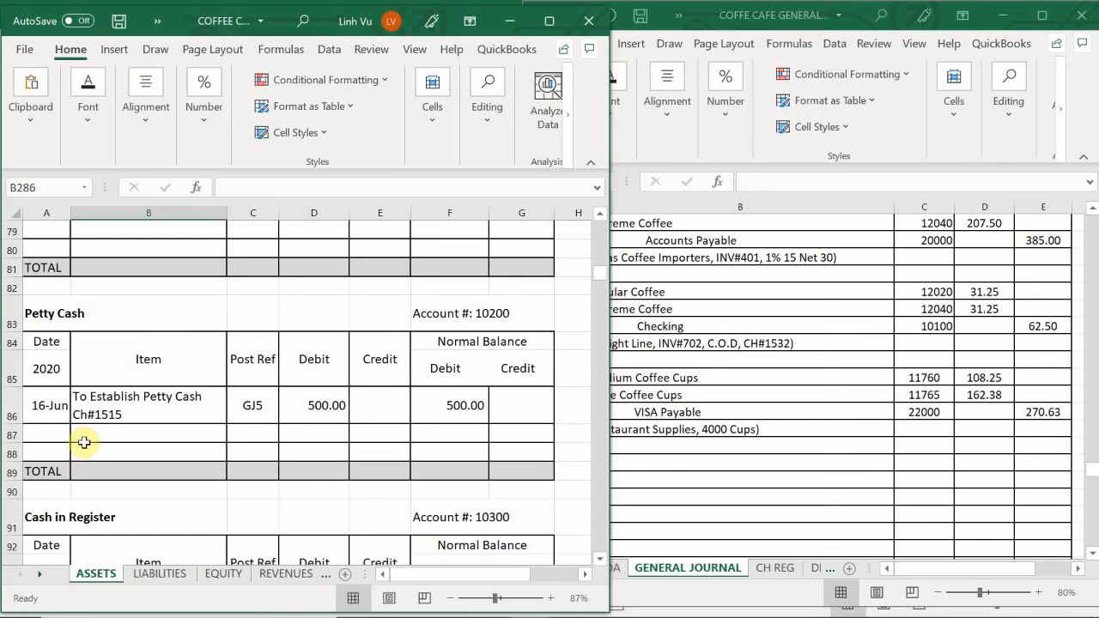
{"action": "scroll", "coordinate": [84, 442], "scroll_direction": "down", "scroll_amount": 3}
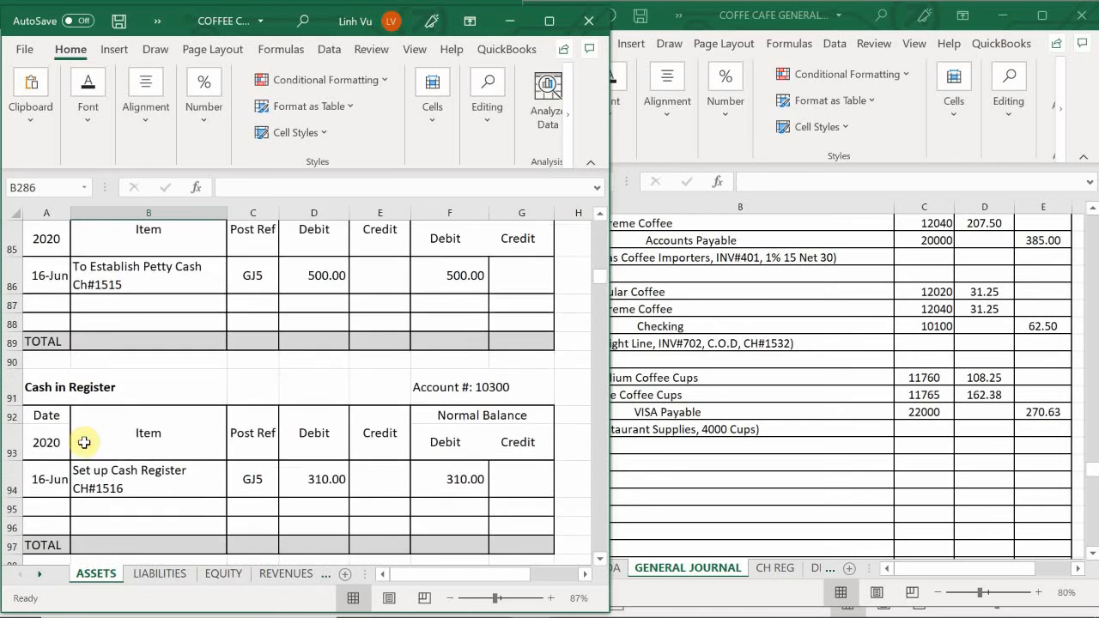
{"action": "scroll", "coordinate": [84, 442], "scroll_direction": "down", "scroll_amount": 1}
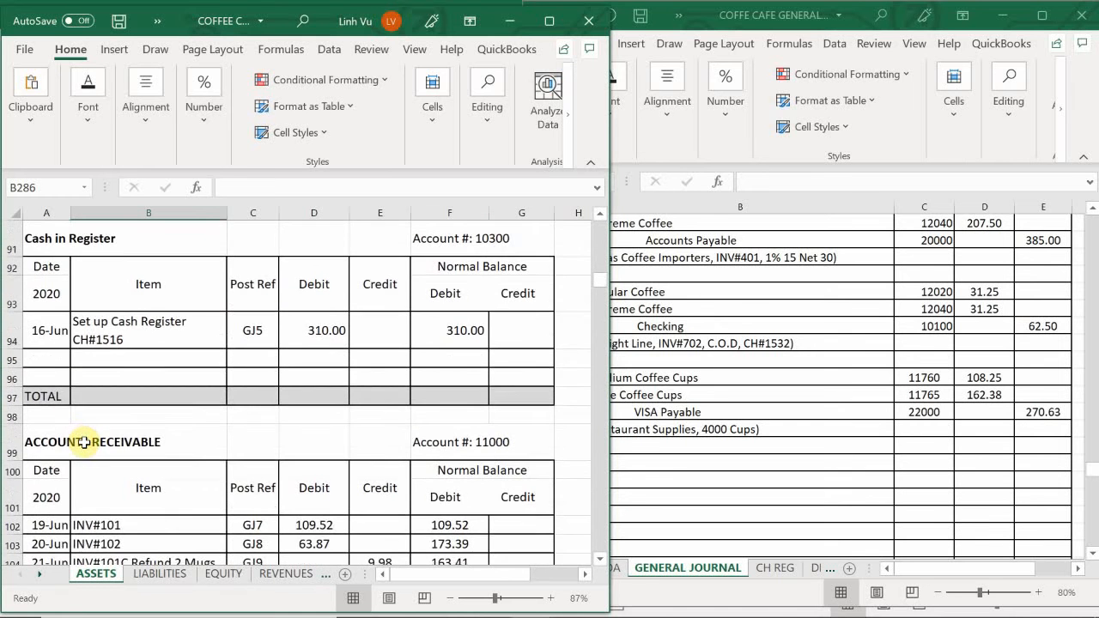
{"action": "scroll", "coordinate": [85, 442], "scroll_direction": "up", "scroll_amount": 2}
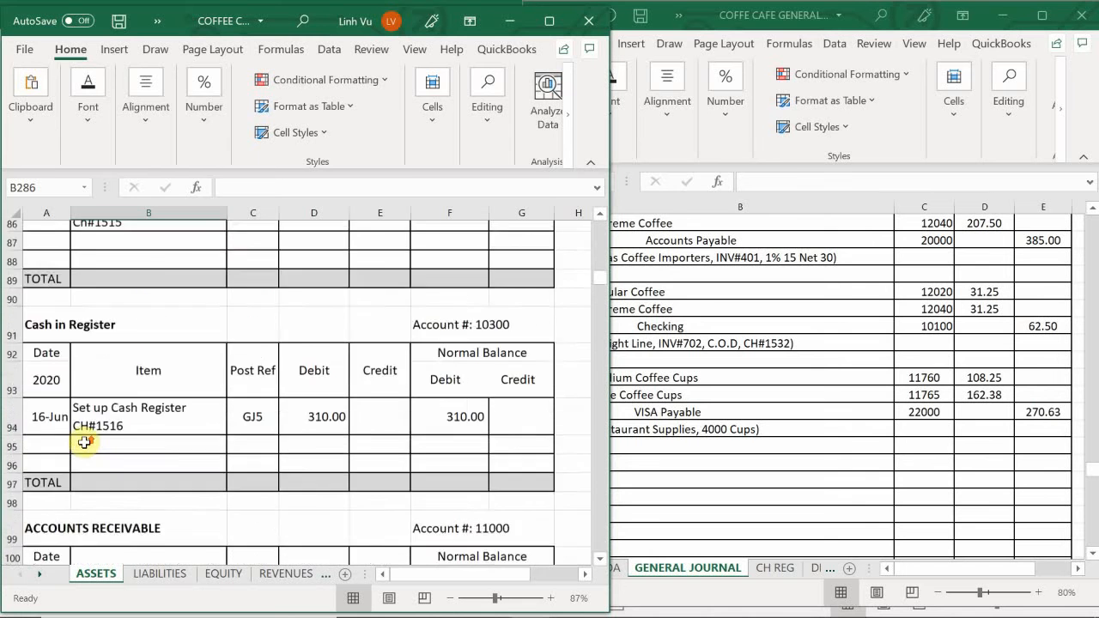
{"action": "scroll", "coordinate": [84, 442], "scroll_direction": "down", "scroll_amount": 10}
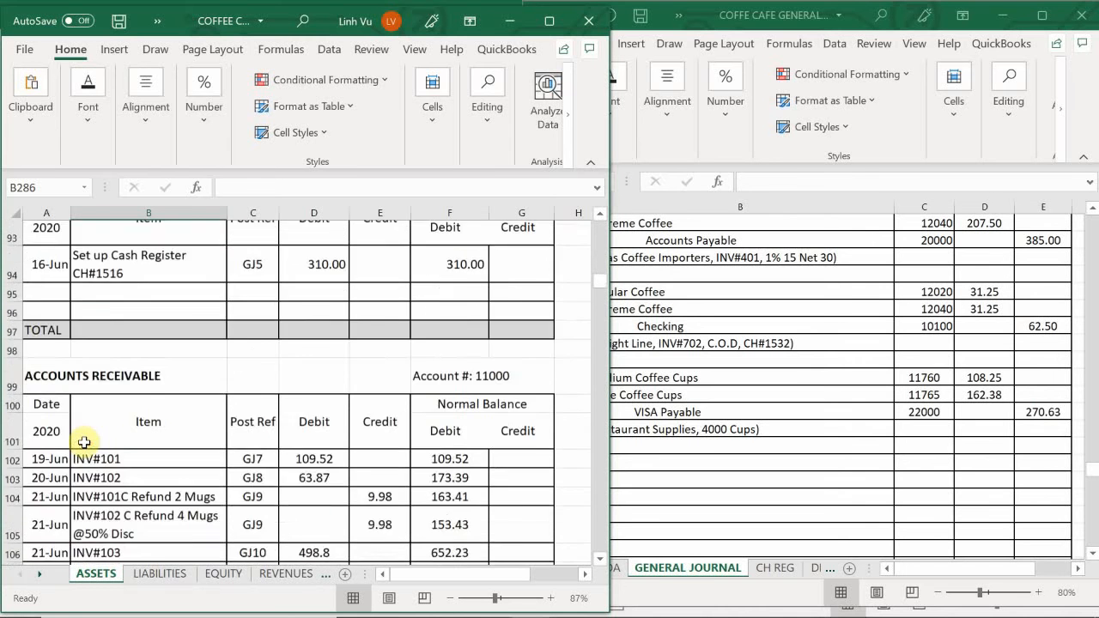
{"action": "scroll", "coordinate": [81, 444], "scroll_direction": "down", "scroll_amount": 7}
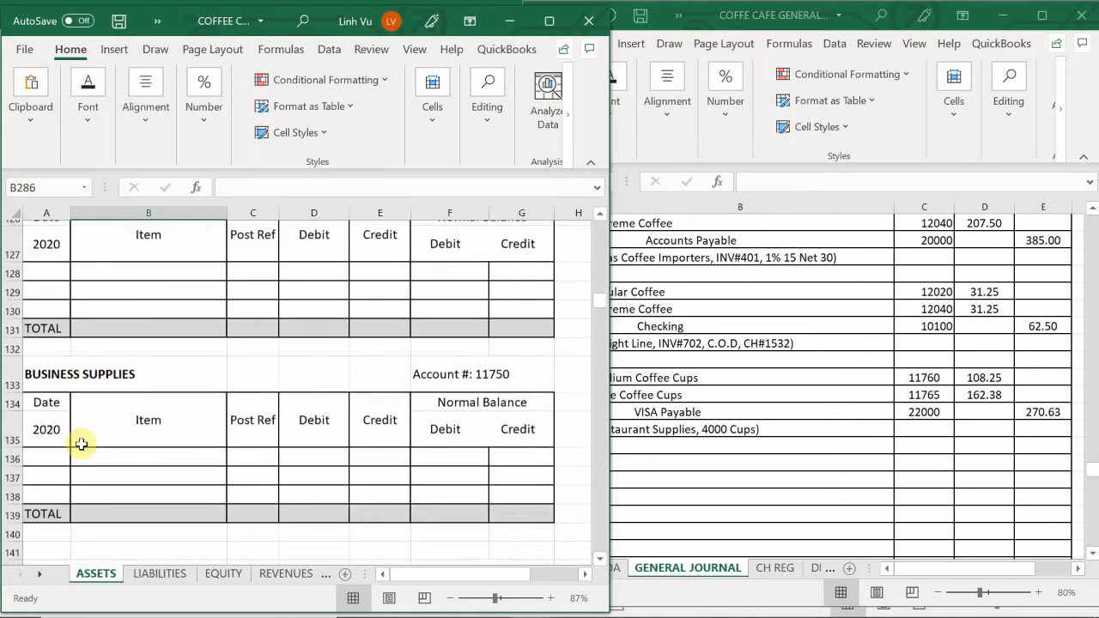
- Date the Medium Coffee Cups line in row 148 as 6/29 and reference the item description from the row above
{"action": "left_click", "coordinate": [47, 472]}
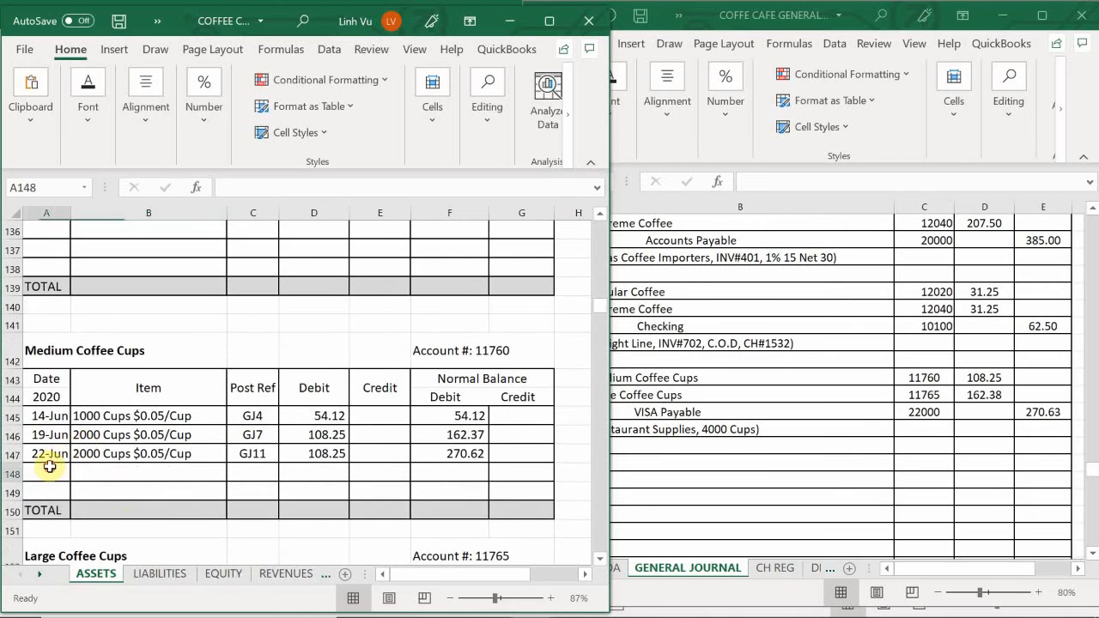
{"action": "type", "text": "6/"}
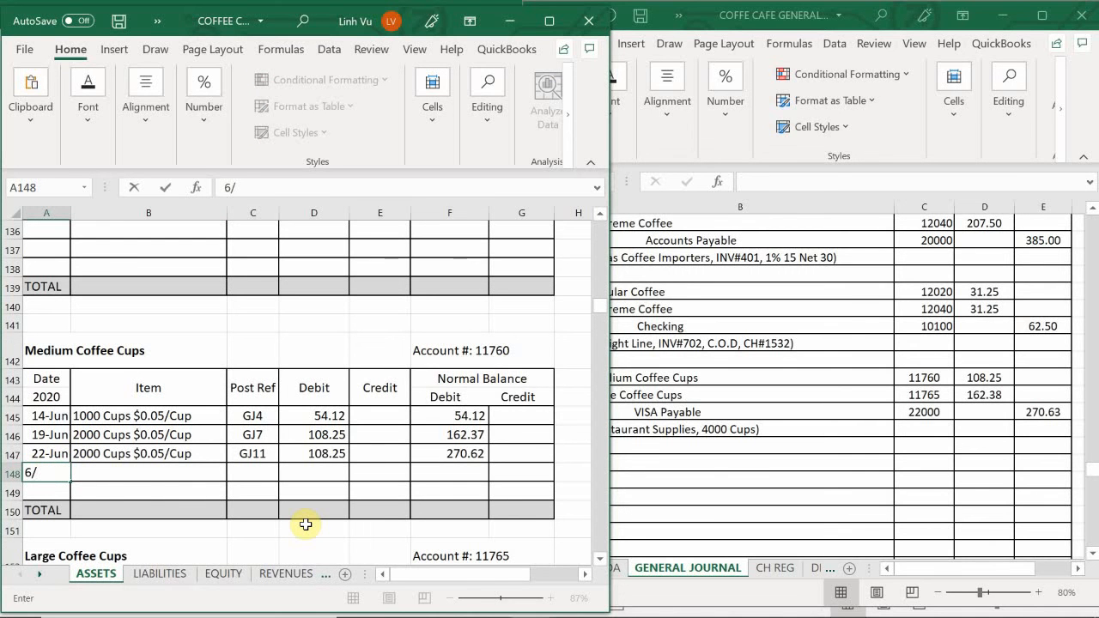
{"action": "type", "text": "29-Jun"}
{"action": "key", "text": "Tab"}
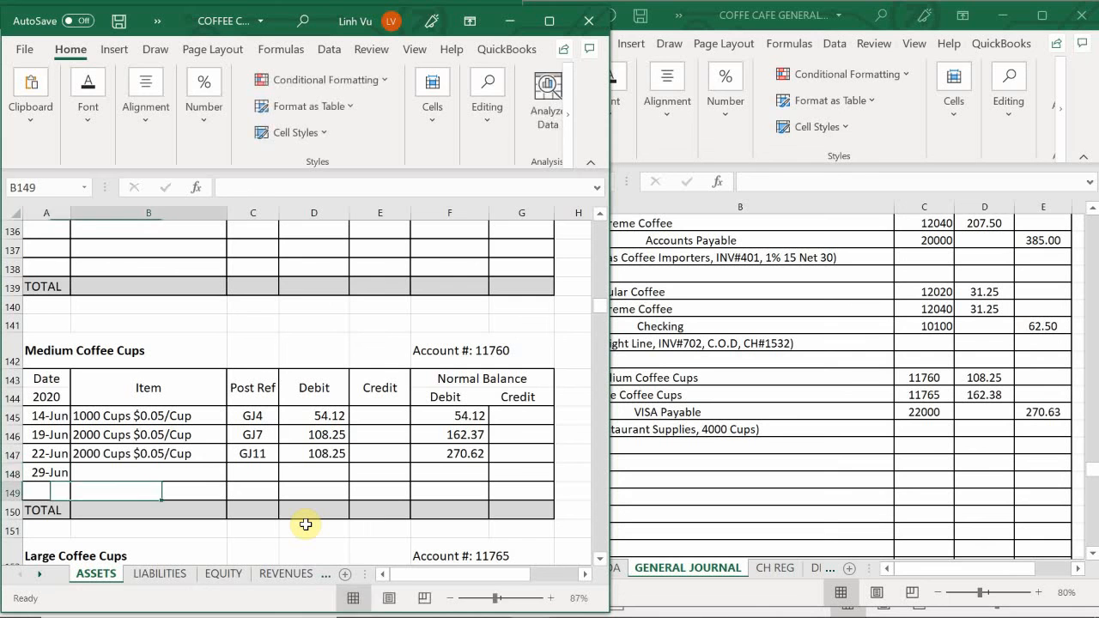
{"action": "type", "text": "="}
{"action": "key", "text": "Up"}
{"action": "key", "text": "Tab"}
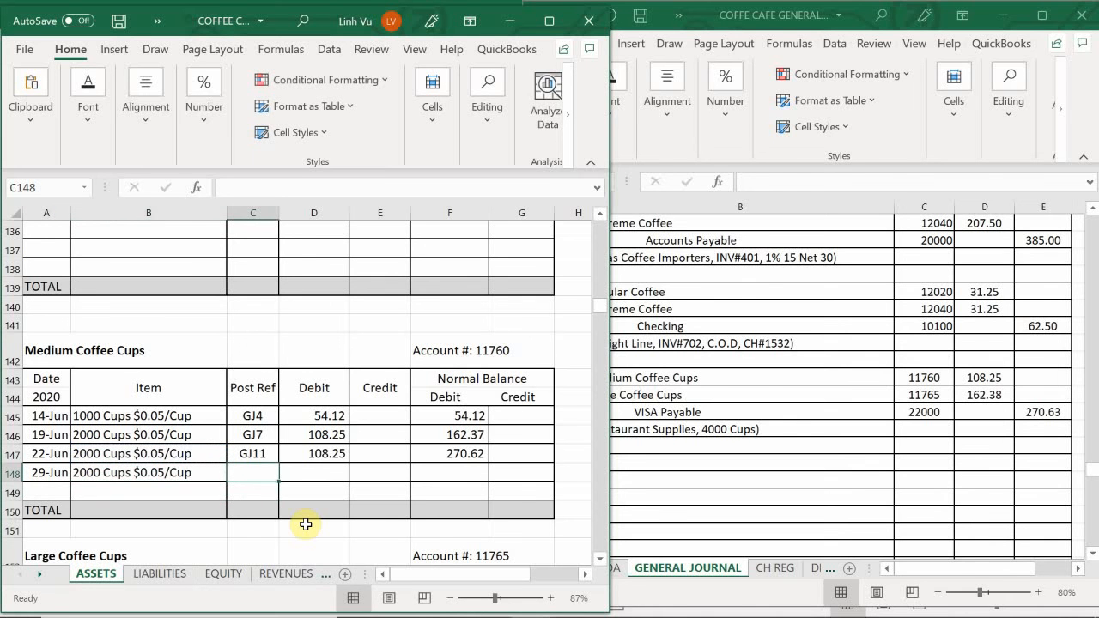
- Enter post reference GJ20 in C148 and set the debit in D148 with a formula referencing the debit above
{"action": "type", "text": "G"}
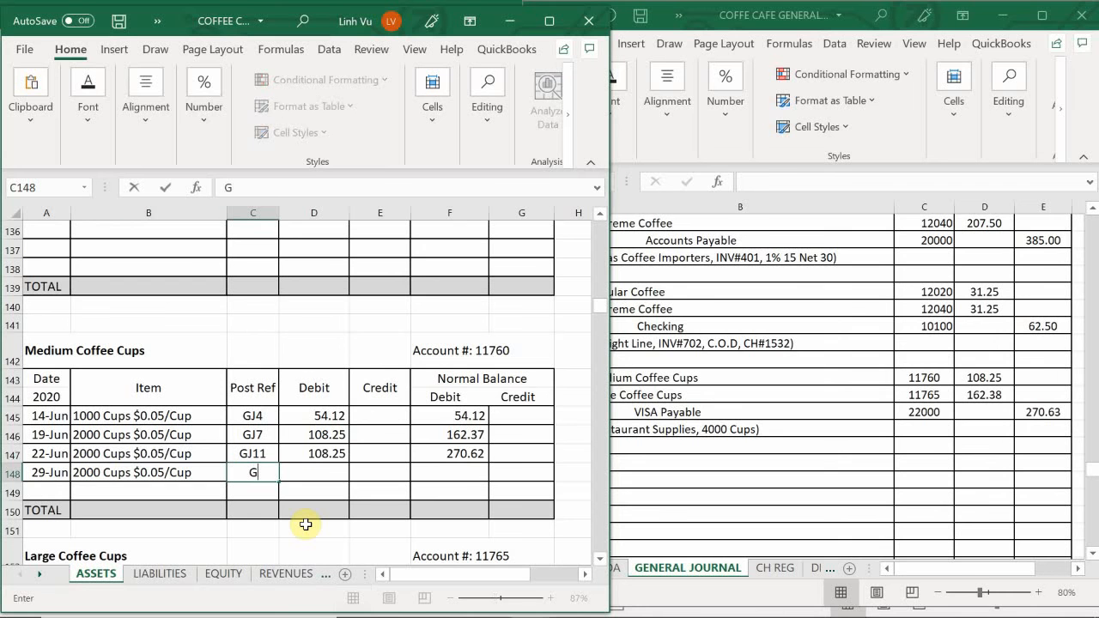
{"action": "type", "text": "K20"}
{"action": "key", "text": "Tab"}
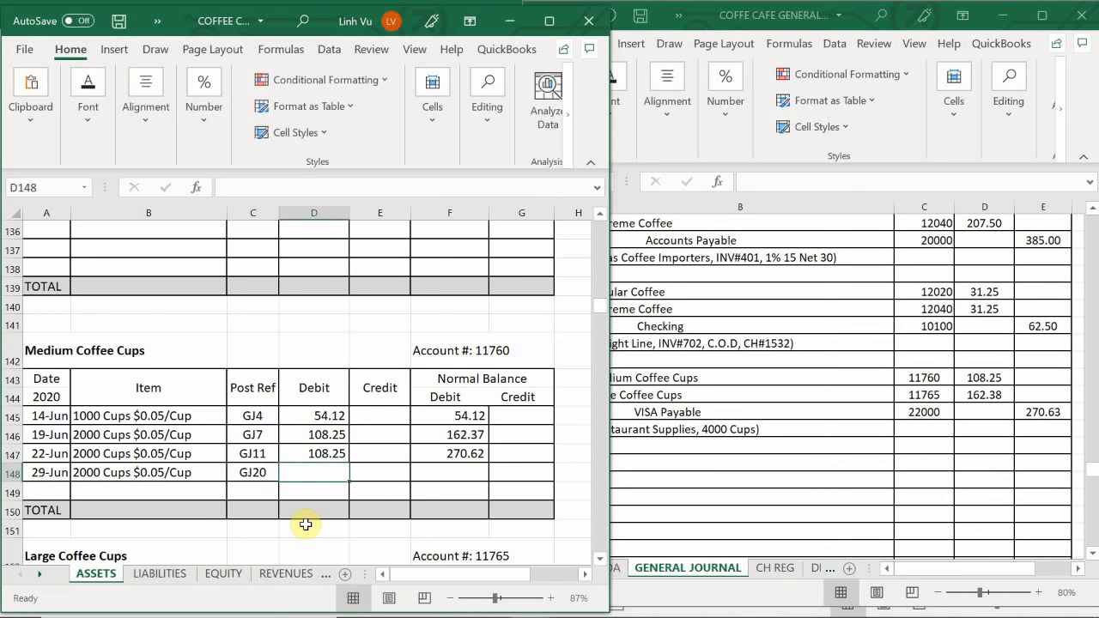
{"action": "type", "text": "10"}
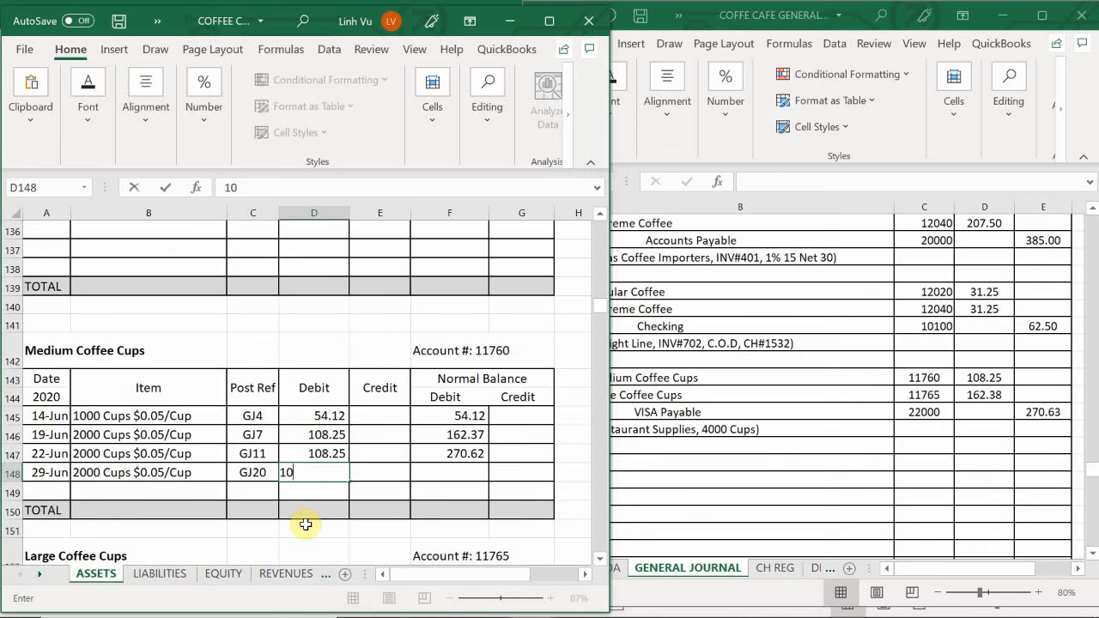
{"action": "type", "text": "="}
{"action": "key", "text": "Up"}
{"action": "key", "text": "Return"}
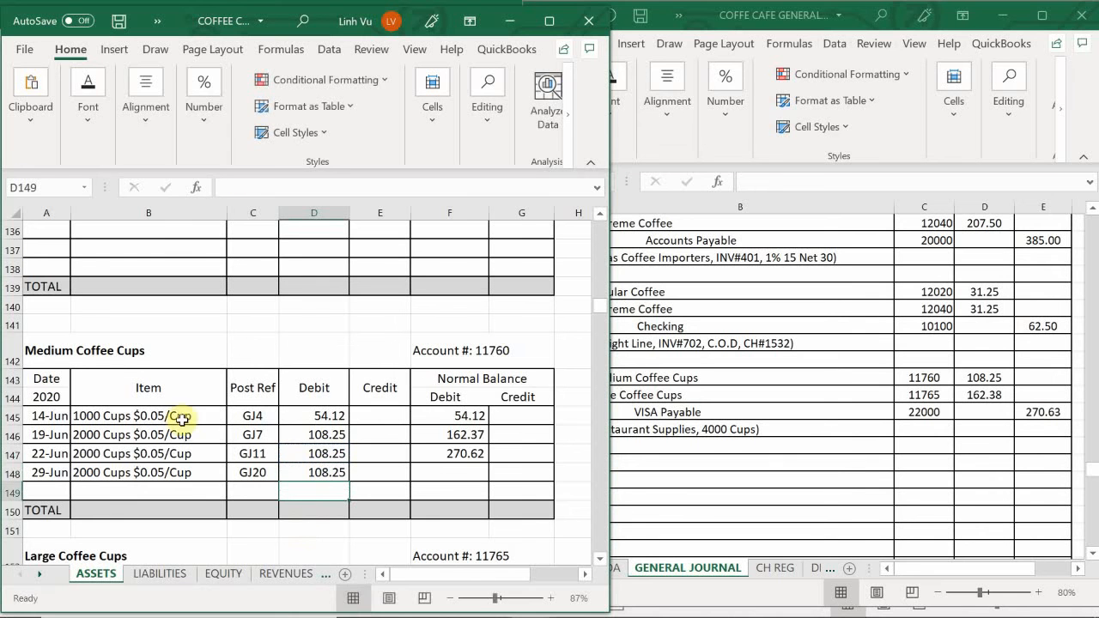
- Fill the Medium Coffee Cups running balance formula from F147 down to F148
{"action": "left_click", "coordinate": [456, 452]}
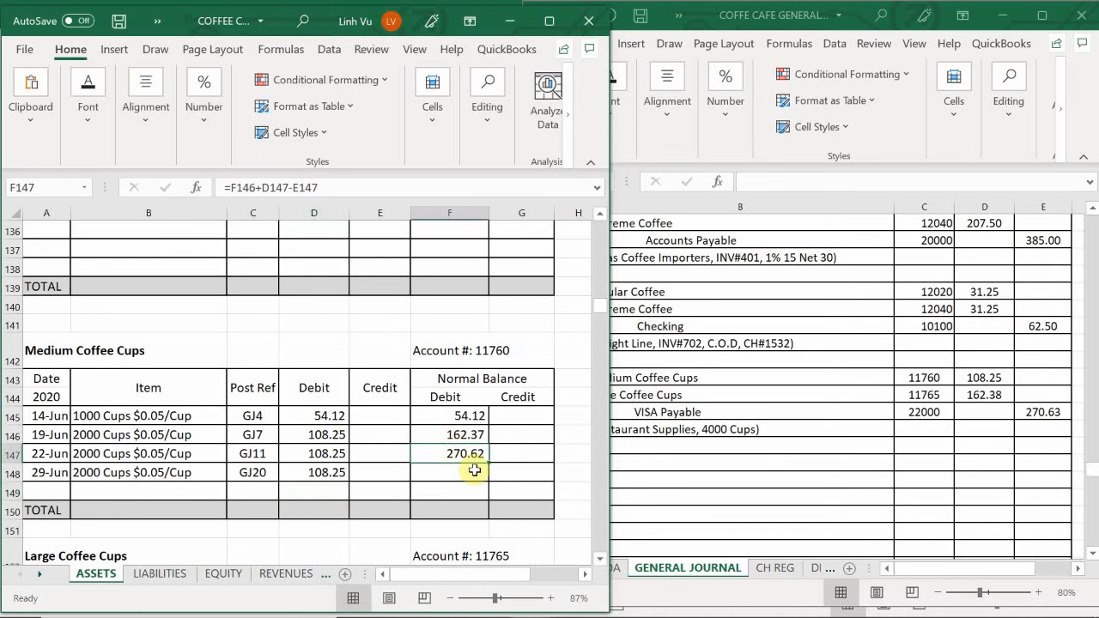
{"action": "left_click_drag", "start_coordinate": [493, 467], "coordinate": [491, 482]}
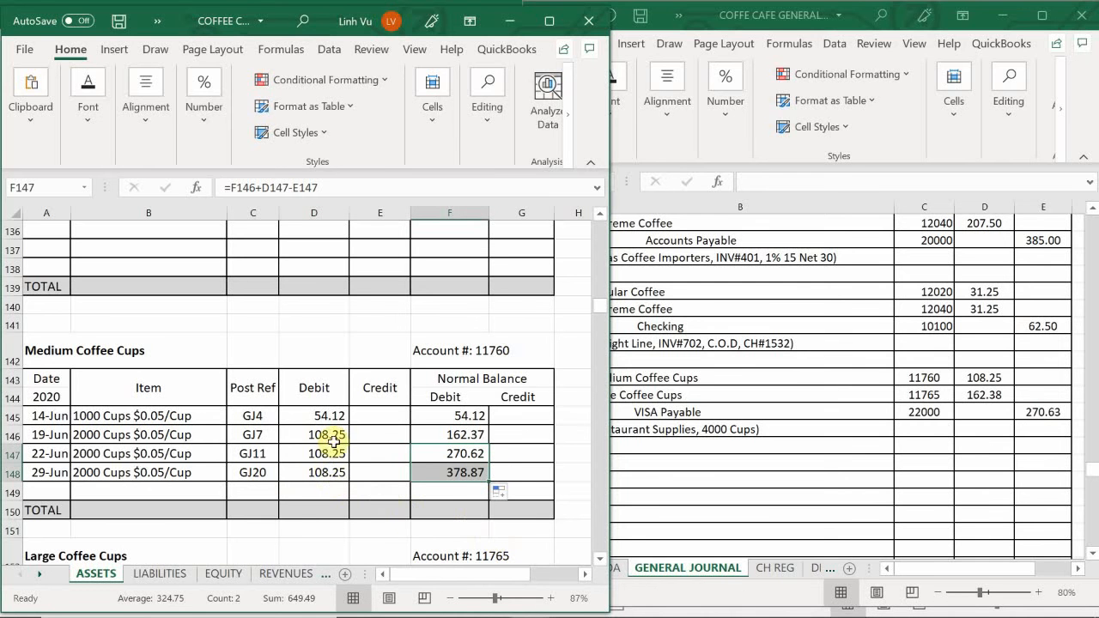
{"action": "left_click", "coordinate": [270, 471]}
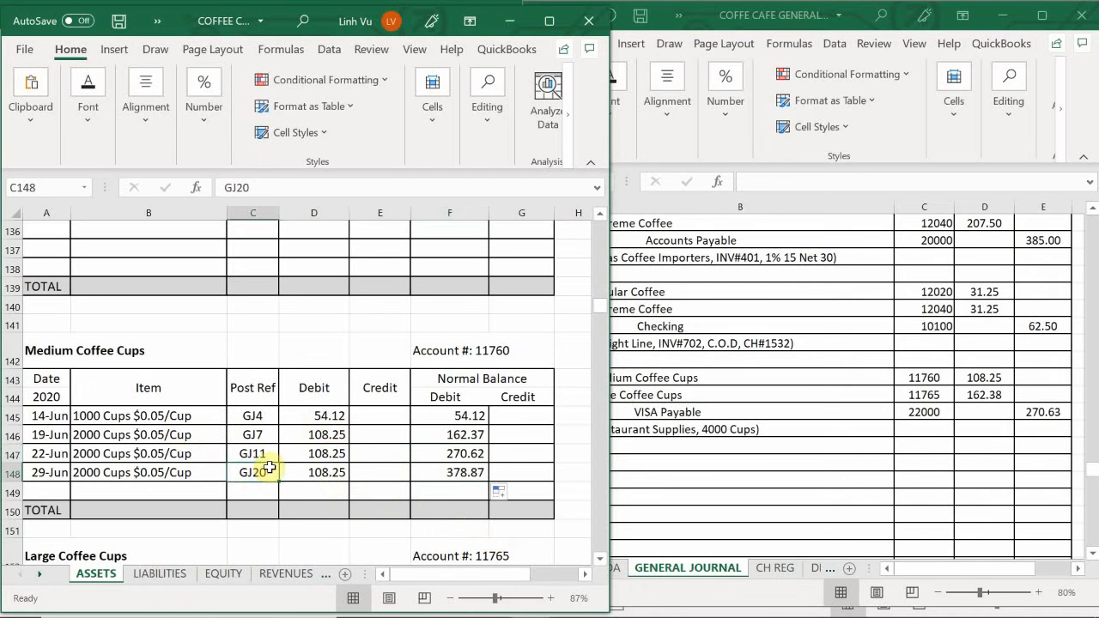
- Date the Large Coffee Cups line in row 158 as 6/29 and reference the item description from the row above
{"action": "scroll", "coordinate": [270, 468], "scroll_direction": "down", "scroll_amount": 2}
{"action": "scroll", "coordinate": [270, 466], "scroll_direction": "down", "scroll_amount": 2}
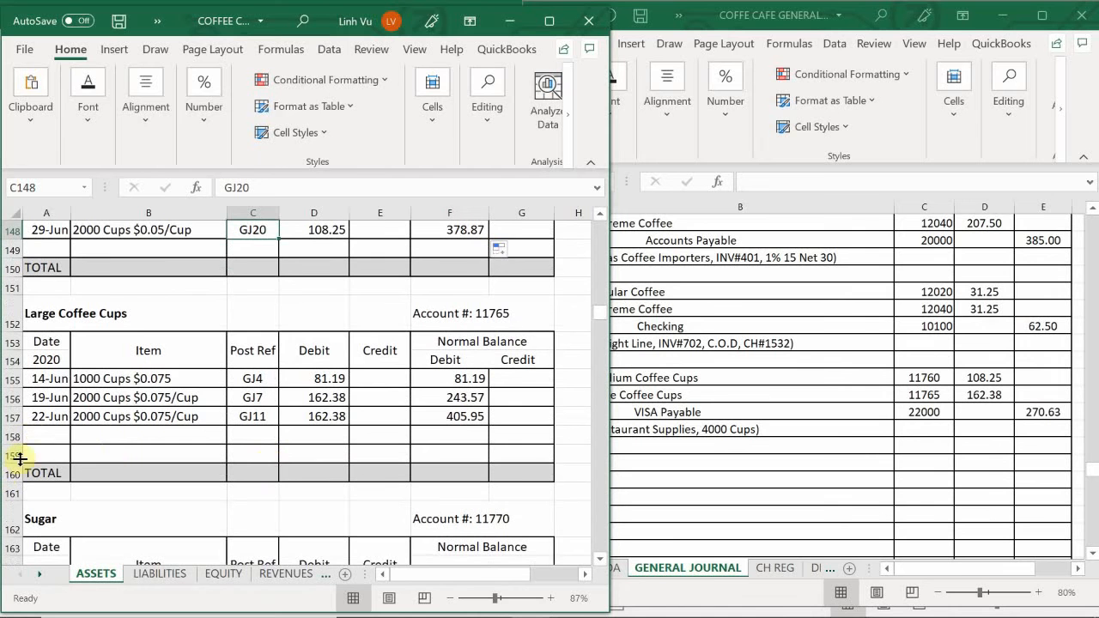
{"action": "left_click", "coordinate": [41, 438]}
{"action": "type", "text": "6/"}
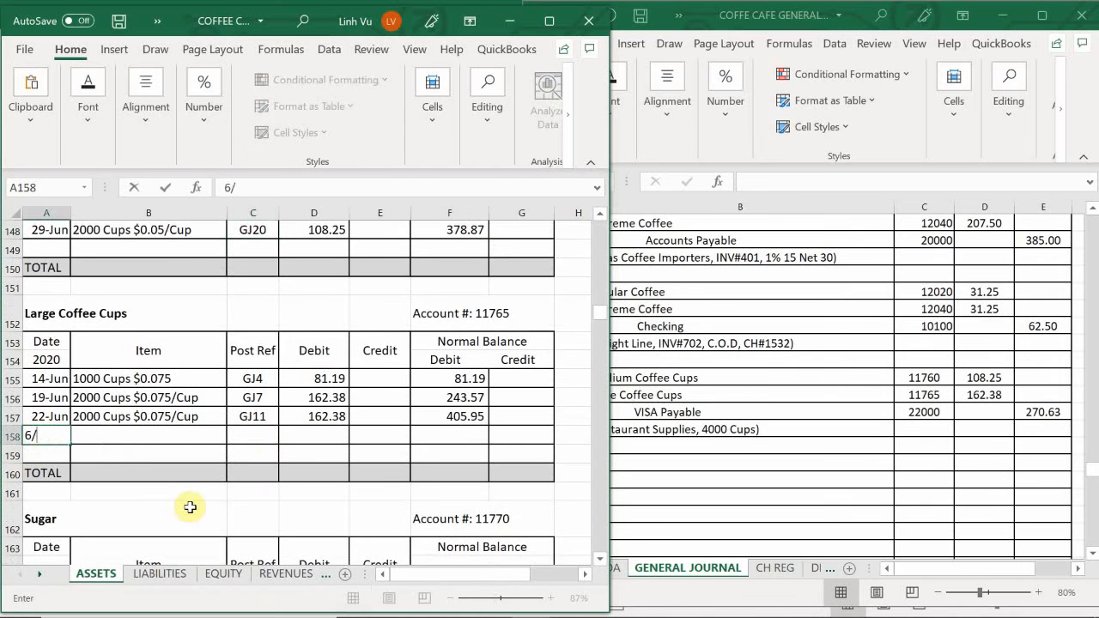
{"action": "type", "text": "29"}
{"action": "key", "text": "Return"}
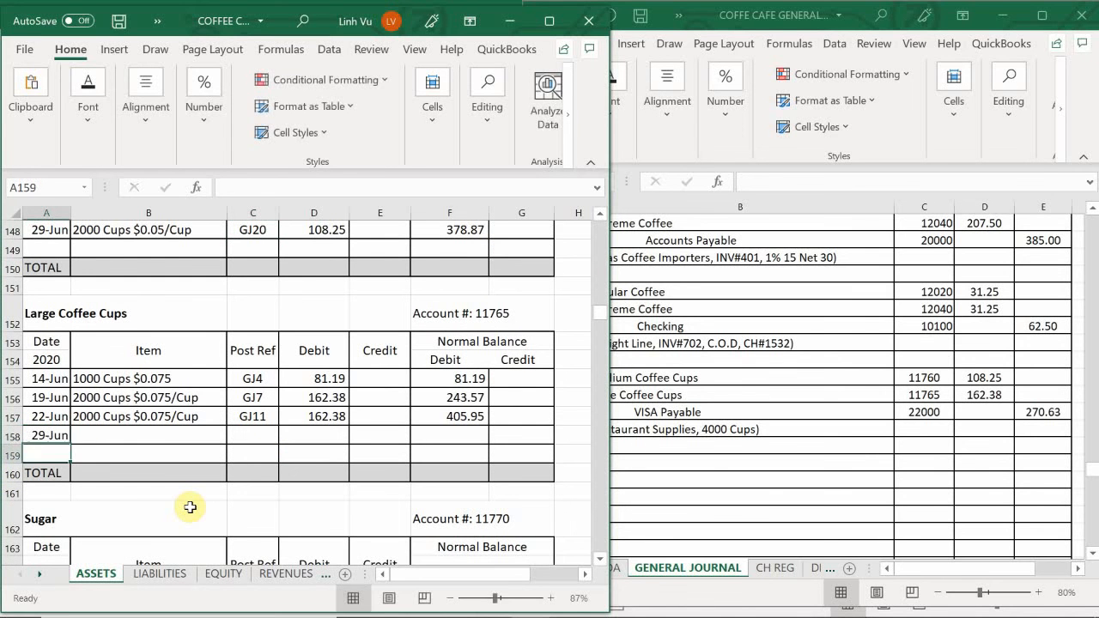
{"action": "key", "text": "Right"}
{"action": "key", "text": "Up"}
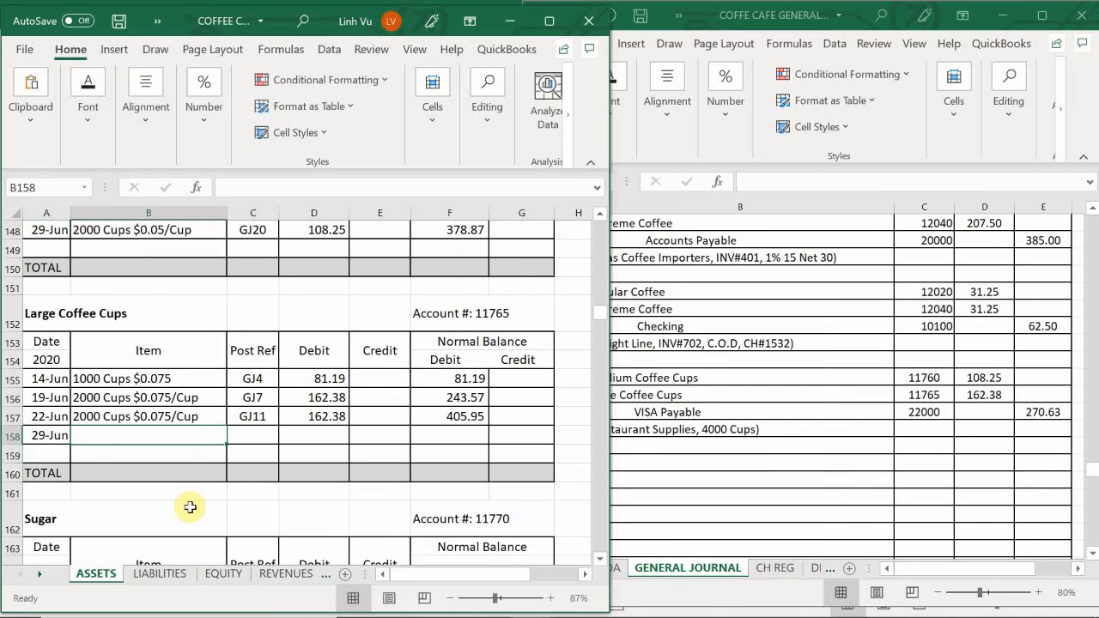
{"action": "type", "text": "="}
{"action": "key", "text": "Up"}
{"action": "key", "text": "Return"}
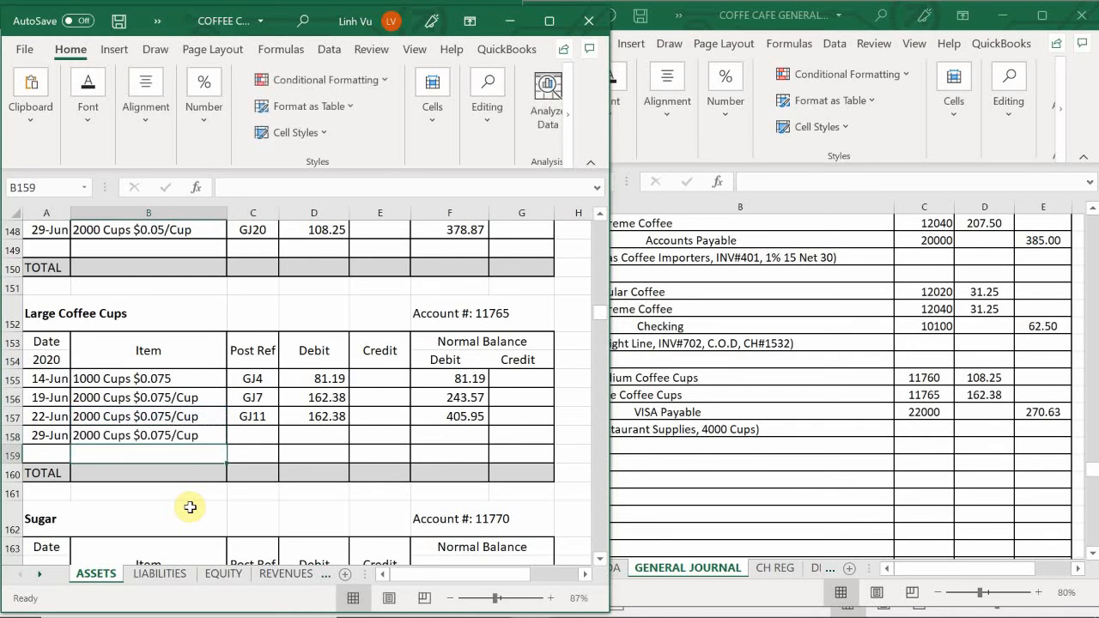
- Enter post reference GJ20 in C158 and set the Large Coffee Cups debit in D158 with a formula referencing D157
{"action": "key", "text": "Right"}
{"action": "key", "text": "Up"}
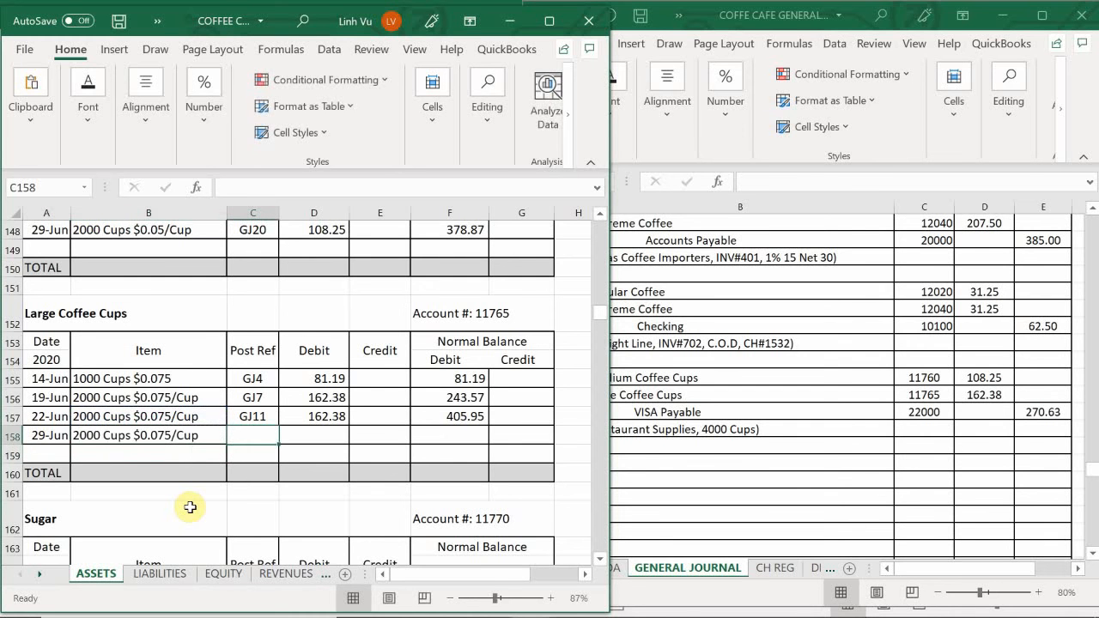
{"action": "type", "text": "GJ20"}
{"action": "key", "text": "Return"}
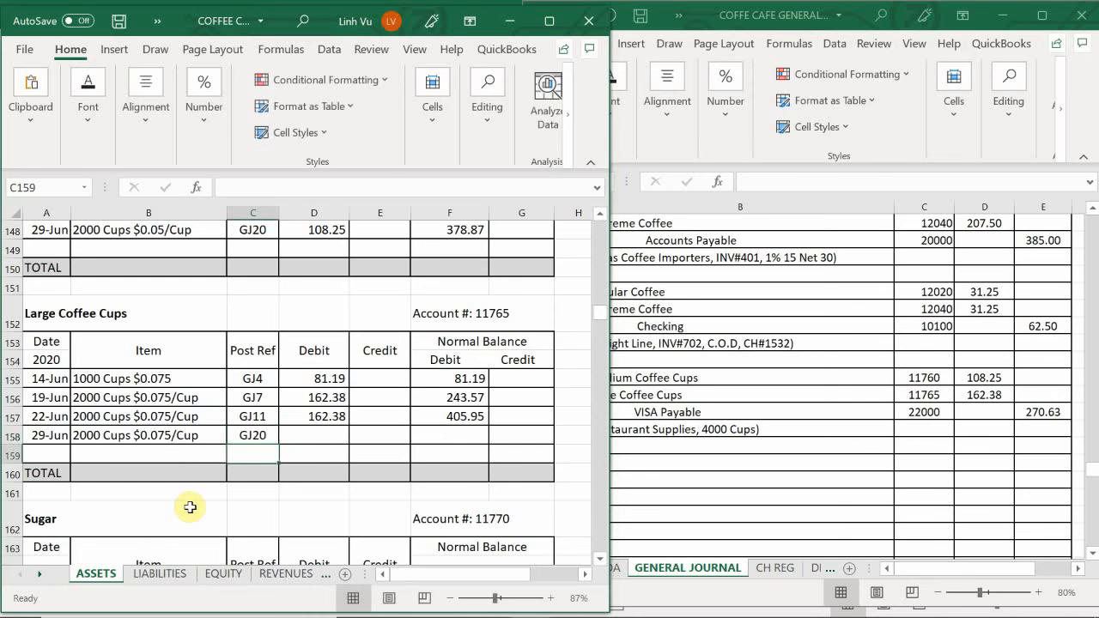
{"action": "key", "text": "Right"}
{"action": "key", "text": "Up"}
{"action": "type", "text": "="}
{"action": "key", "text": "Up"}
{"action": "key", "text": "Return"}
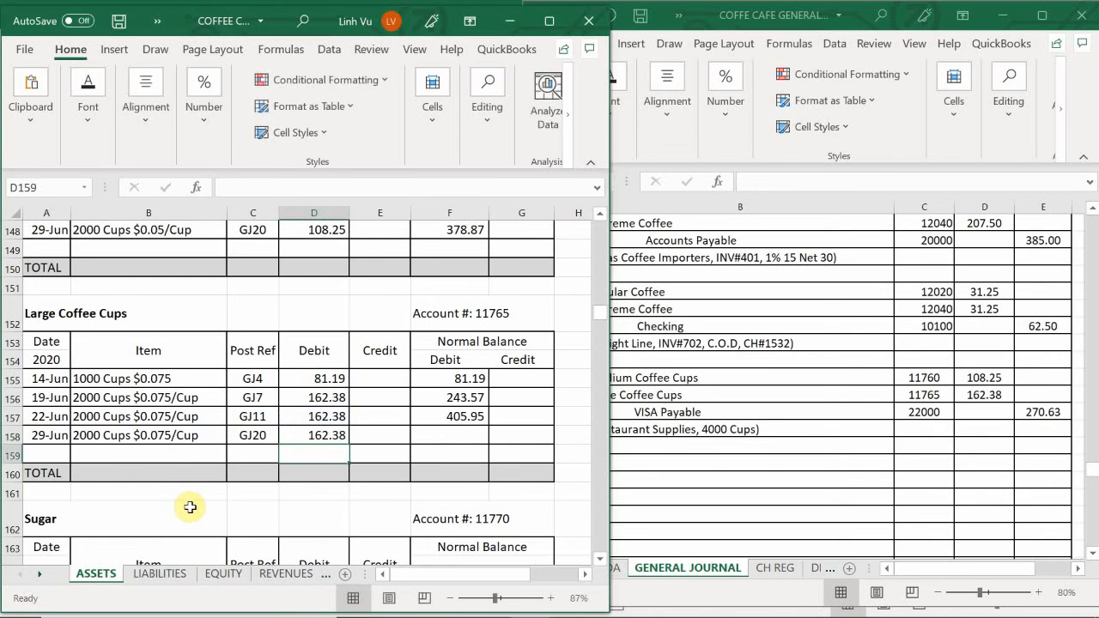
{"action": "key", "text": "Right"}
{"action": "key", "text": "Up"}
{"action": "key", "text": "Right"}
{"action": "type", "text": "="}
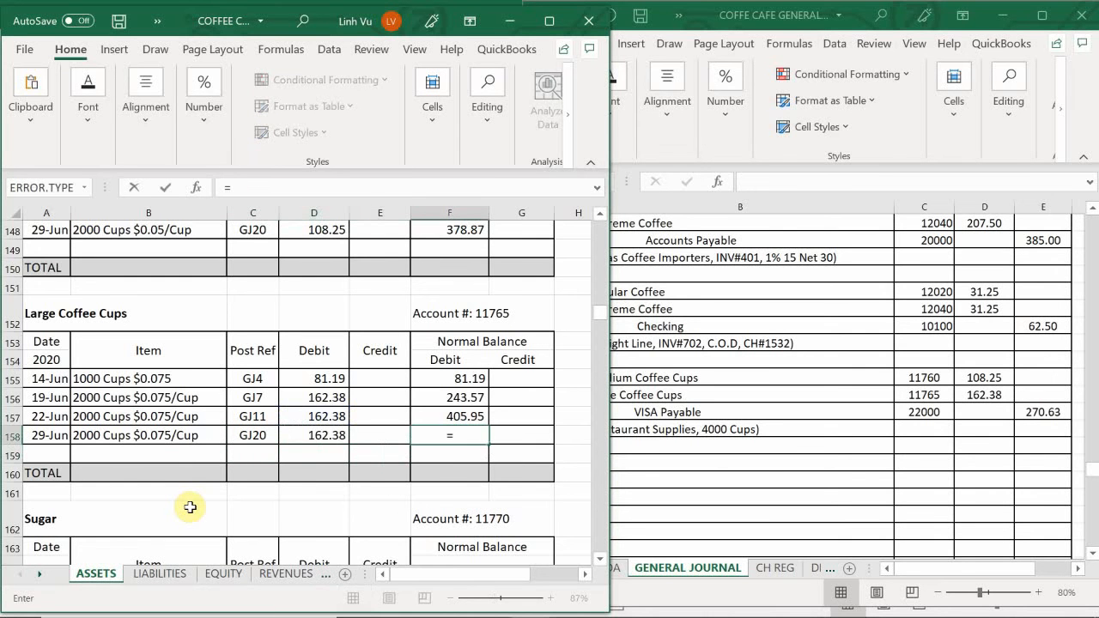
{"action": "key", "text": "BackSpace"}
{"action": "key", "text": "Escape"}
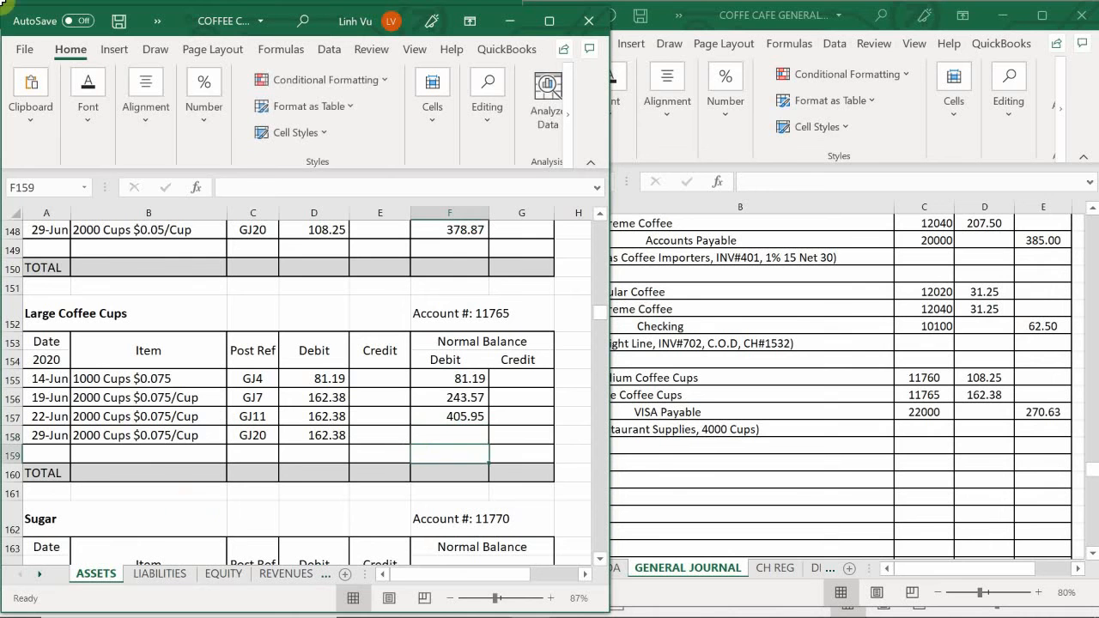
- Fill the F157 balance formula into F158 and clear F158 again
{"action": "left_click", "coordinate": [459, 417]}
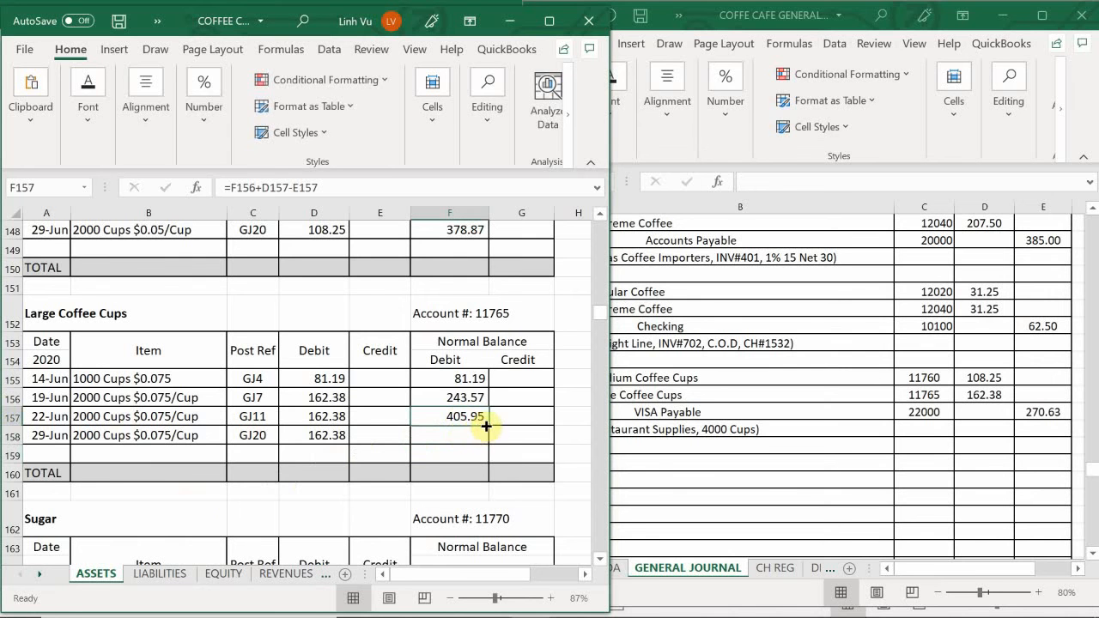
{"action": "left_click_drag", "start_coordinate": [490, 421], "coordinate": [489, 445]}
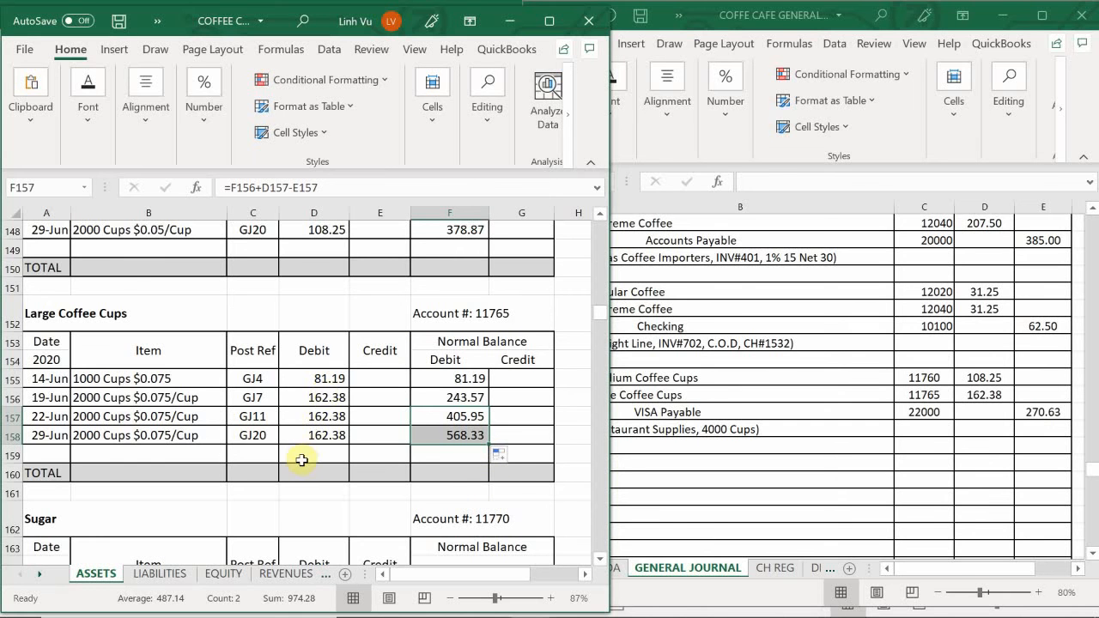
{"action": "left_click", "coordinate": [443, 435]}
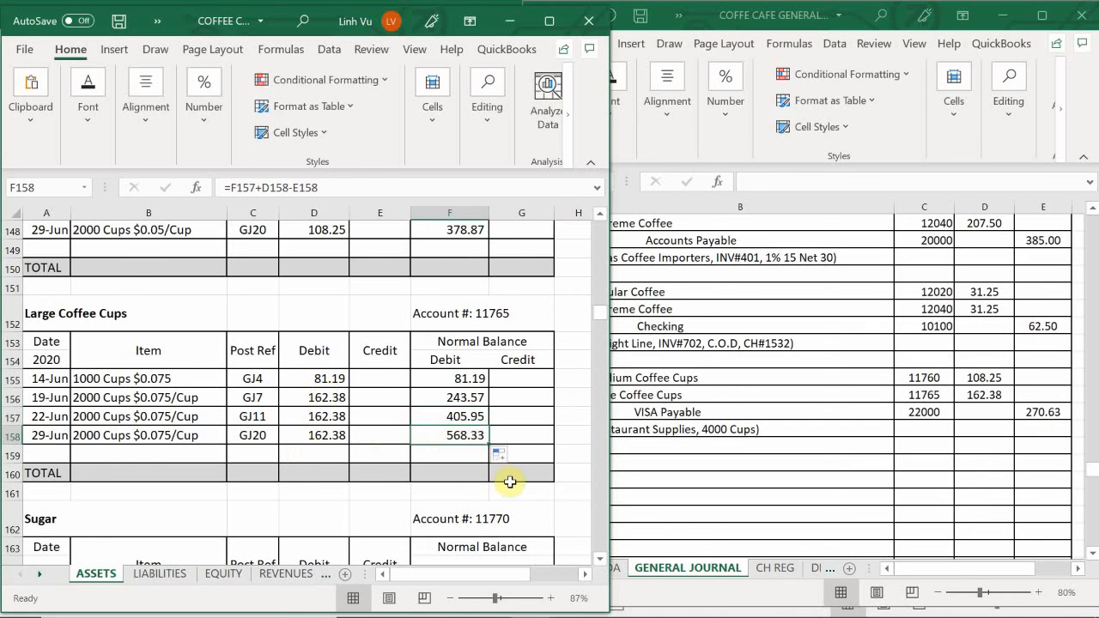
{"action": "key", "text": "BackSpace"}
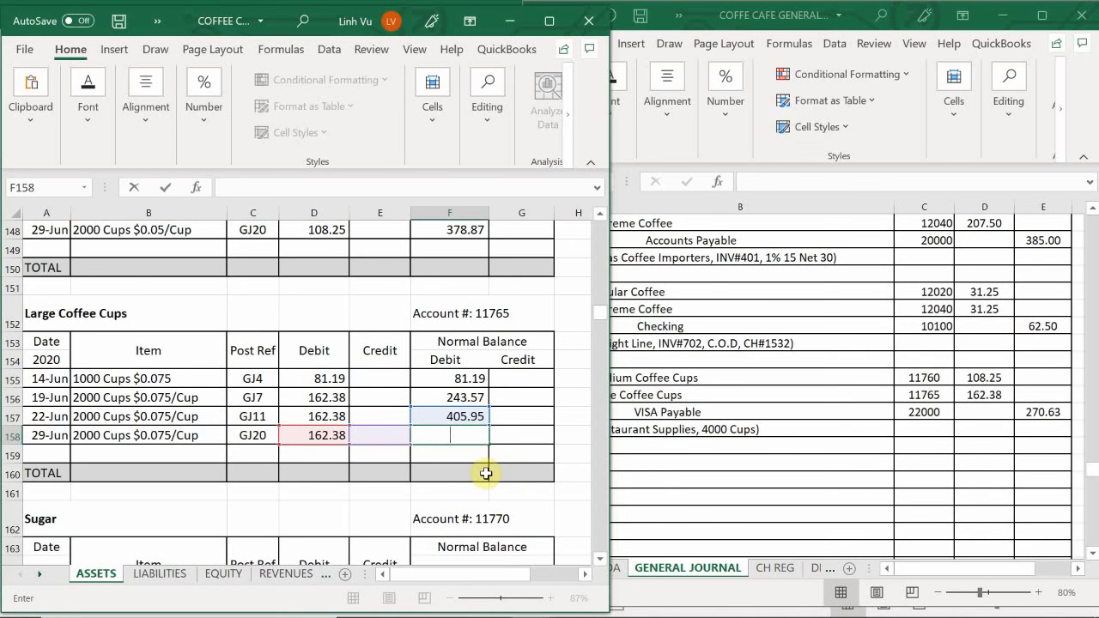
{"action": "key", "text": "ctrl+Return"}
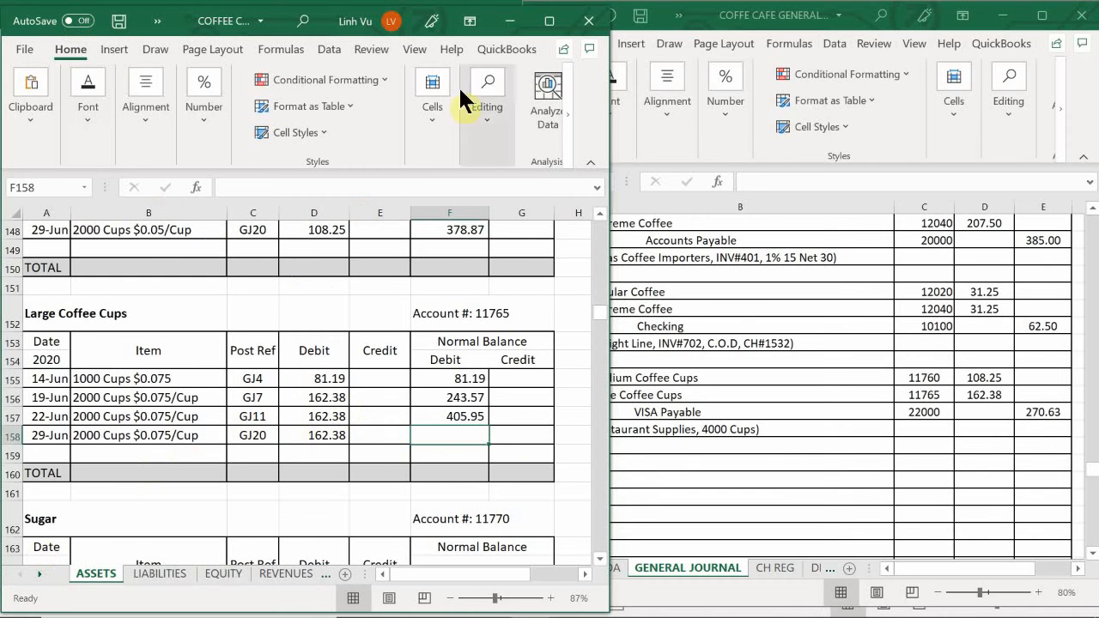
- Extend the Large Coffee Cups running balance formula from F157 down to the 29-Jun line in F158
{"action": "left_click", "coordinate": [479, 416]}
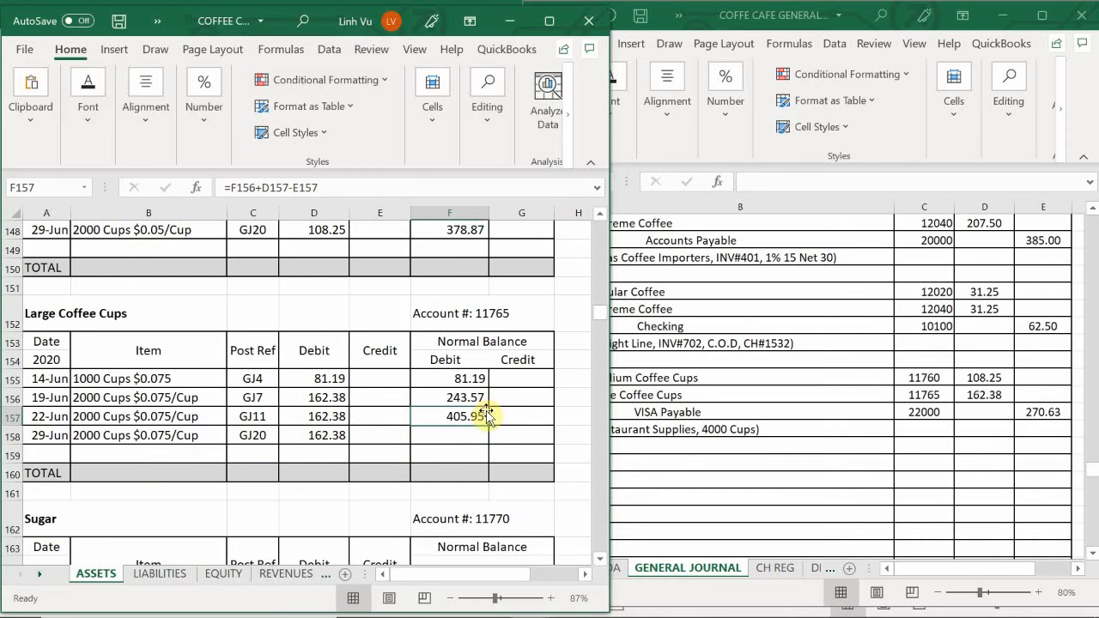
{"action": "left_click_drag", "start_coordinate": [489, 423], "coordinate": [487, 444]}
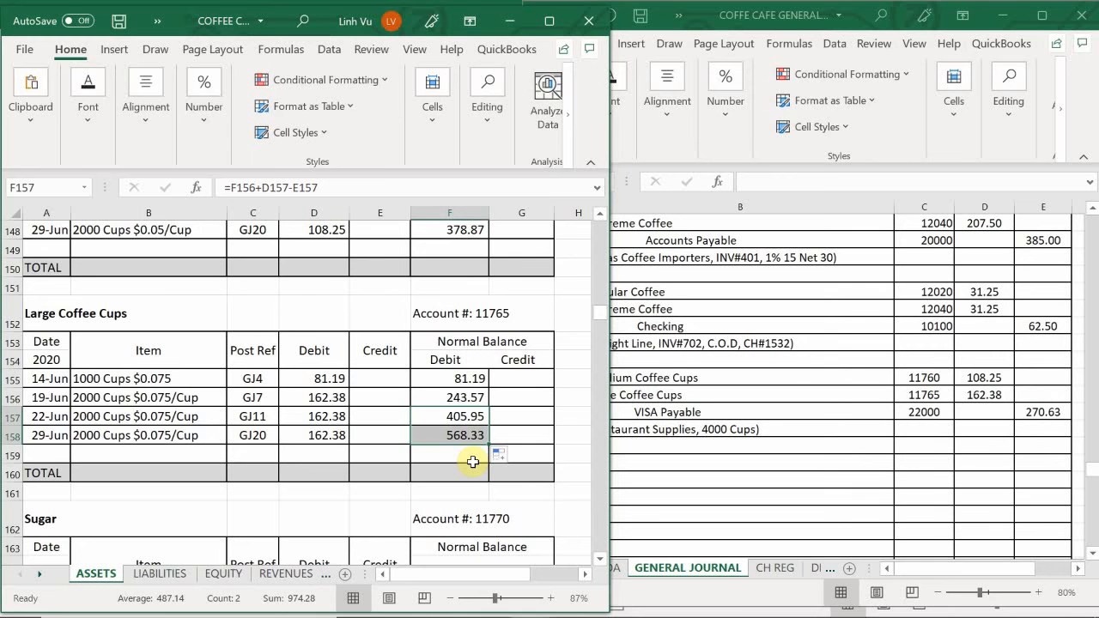
- On the LIABILITIES sheet, enter the date 6/29 in A60, the first empty line of the VISA PAYABLE account
{"action": "left_click", "coordinate": [160, 577]}
{"action": "left_click", "coordinate": [128, 481]}
{"action": "scroll", "coordinate": [133, 478], "scroll_direction": "up", "scroll_amount": 8}
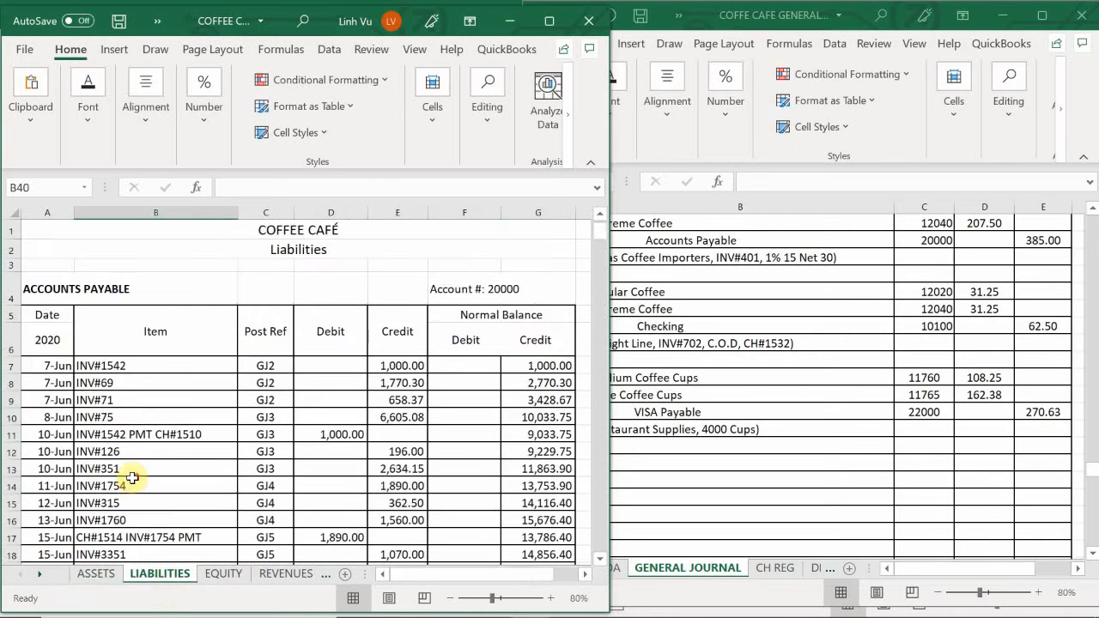
{"action": "scroll", "coordinate": [133, 478], "scroll_direction": "down", "scroll_amount": 15}
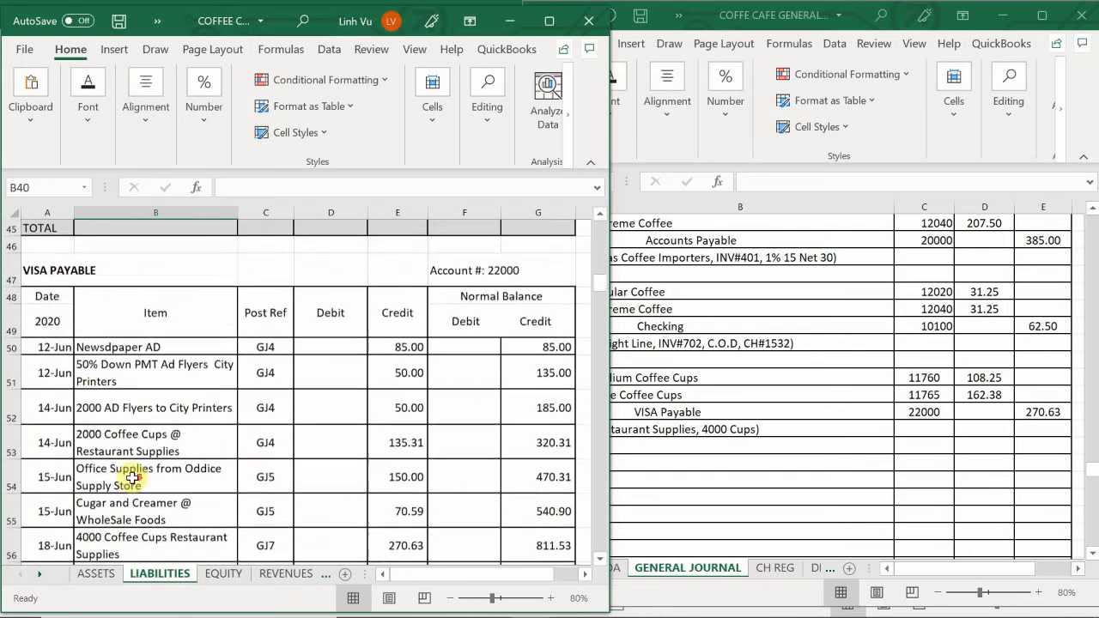
{"action": "scroll", "coordinate": [131, 474], "scroll_direction": "down", "scroll_amount": 3}
{"action": "scroll", "coordinate": [83, 520], "scroll_direction": "up", "scroll_amount": 1}
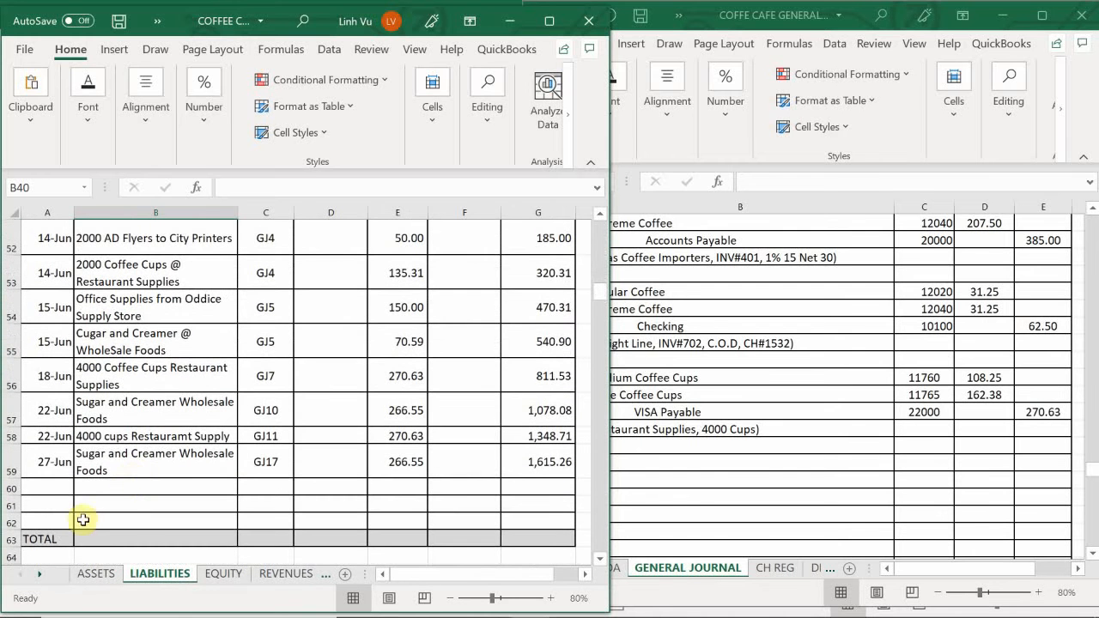
{"action": "left_click", "coordinate": [47, 486]}
{"action": "type", "text": "6/"}
{"action": "mouse_move", "coordinate": [575, 601]}
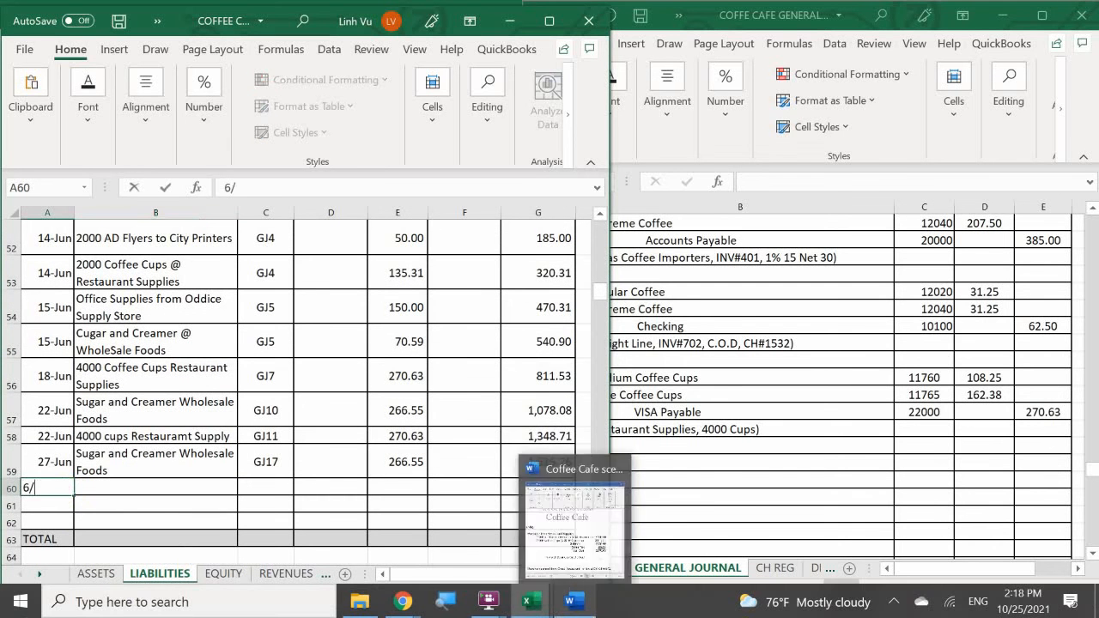
{"action": "type", "text": "29"}
{"action": "key", "text": "Return"}
- Fill the VISA PAYABLE item in B60 with a formula referencing the "4000 cups Restauramt Supply" description in B58
{"action": "key", "text": "Right"}
{"action": "key", "text": "Up"}
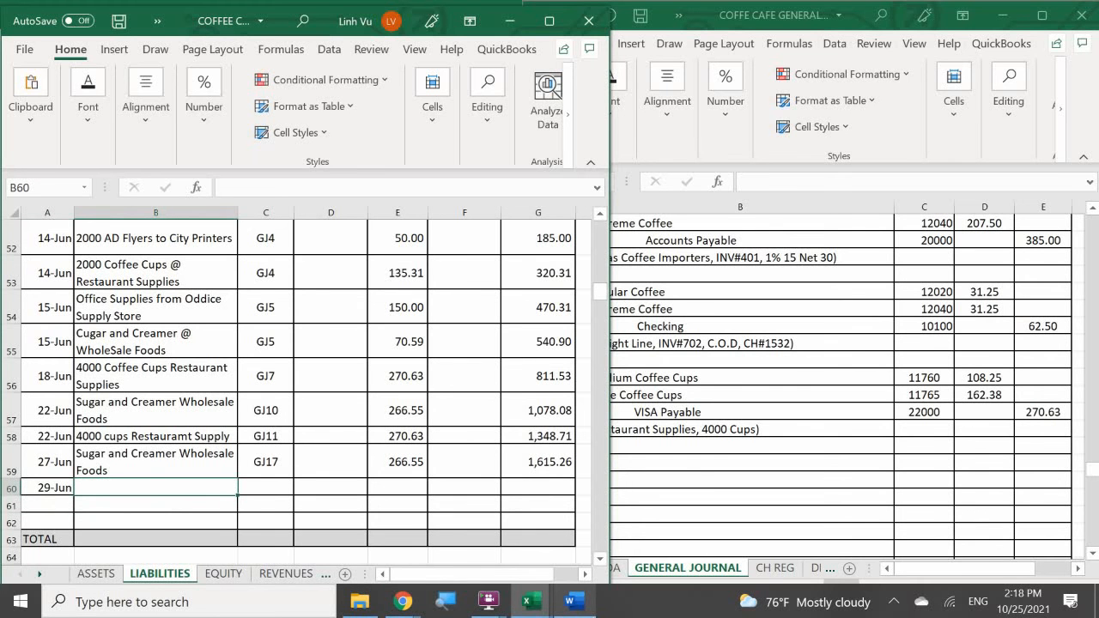
{"action": "type", "text": "="}
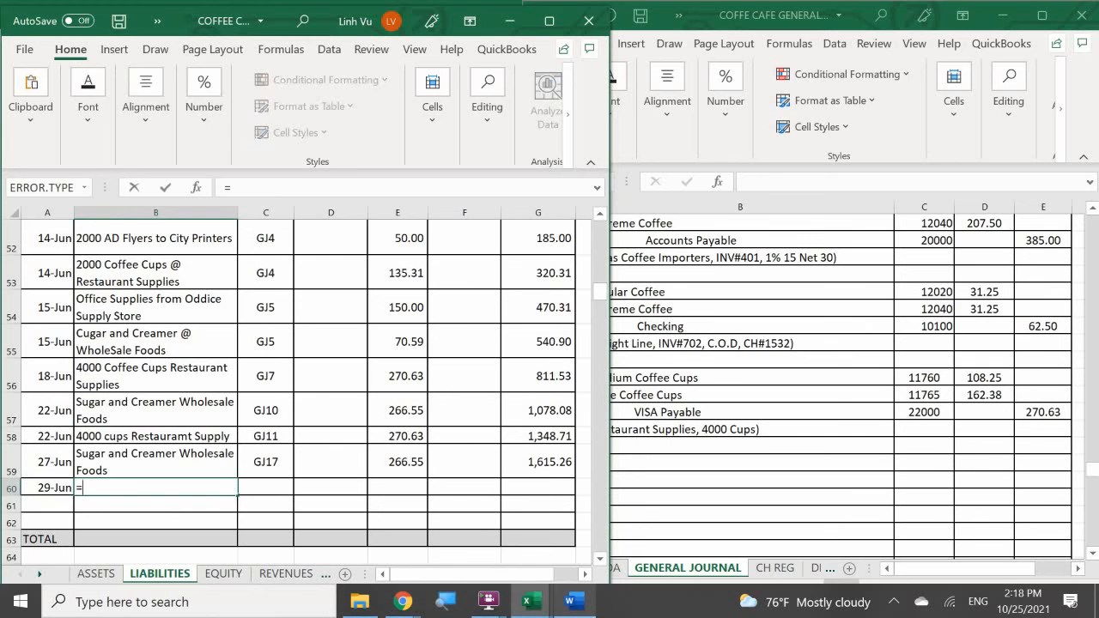
{"action": "key", "text": "Up"}
{"action": "key", "text": "Up"}
{"action": "key", "text": "Return"}
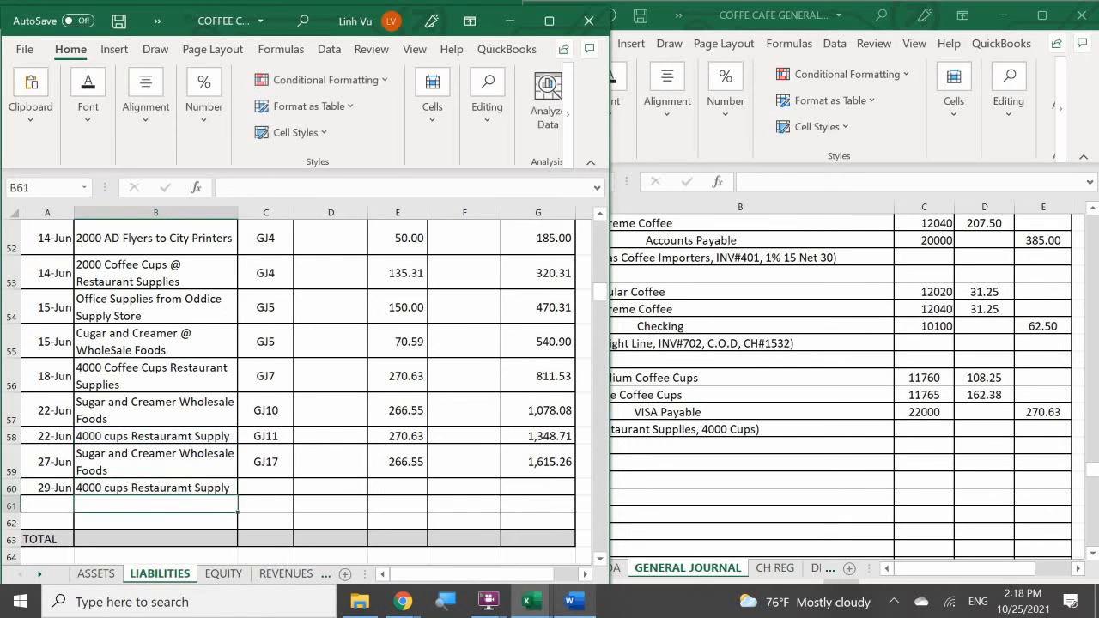
- Enter GJ20 as the posting reference in C60 of the 29-Jun VISA PAYABLE line
{"action": "key", "text": "Right"}
{"action": "key", "text": "Up"}
{"action": "type", "text": "GJ"}
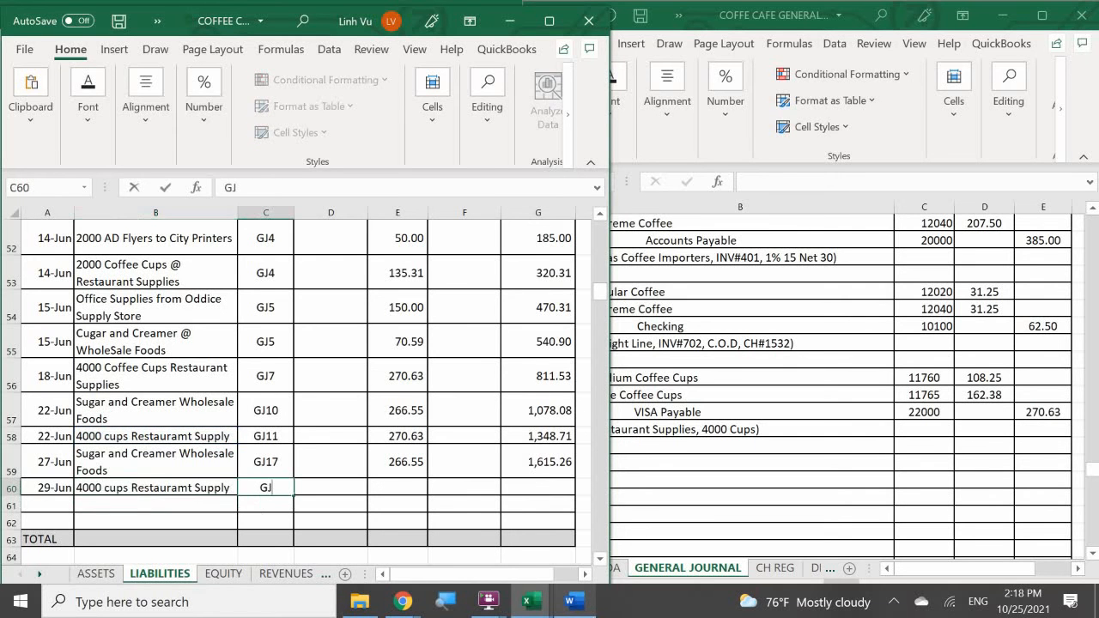
{"action": "type", "text": "20"}
{"action": "key", "text": "Return"}
- Fill the 29-Jun VISA PAYABLE credit in E60 with a formula referencing the 22-Jun amount in E58
{"action": "key", "text": "Right"}
{"action": "key", "text": "Up"}
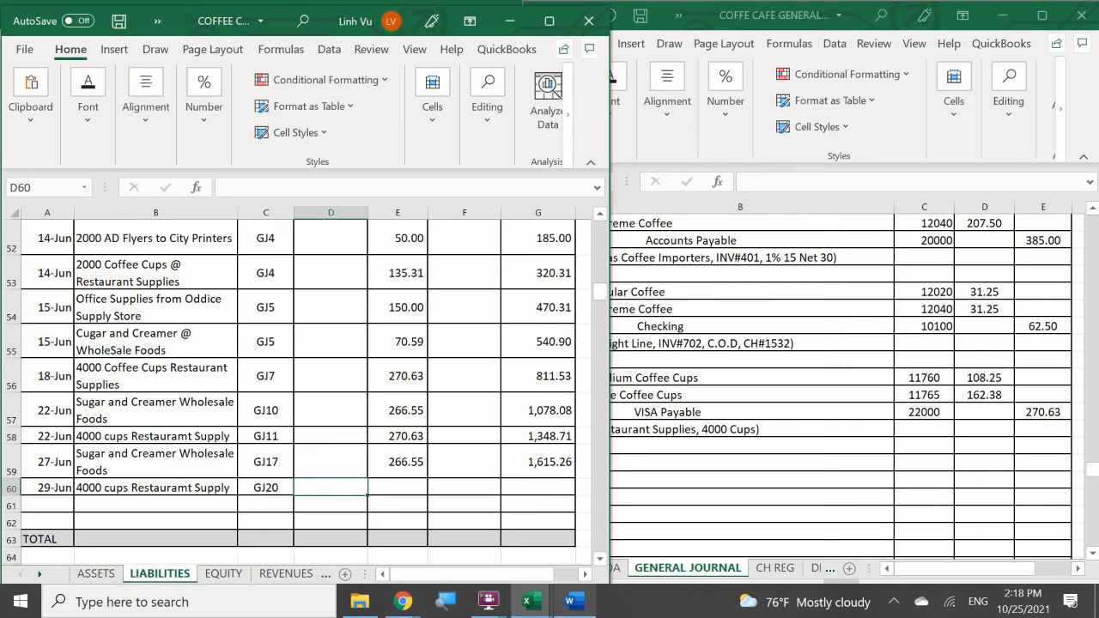
{"action": "key", "text": "Right"}
{"action": "type", "text": "2"}
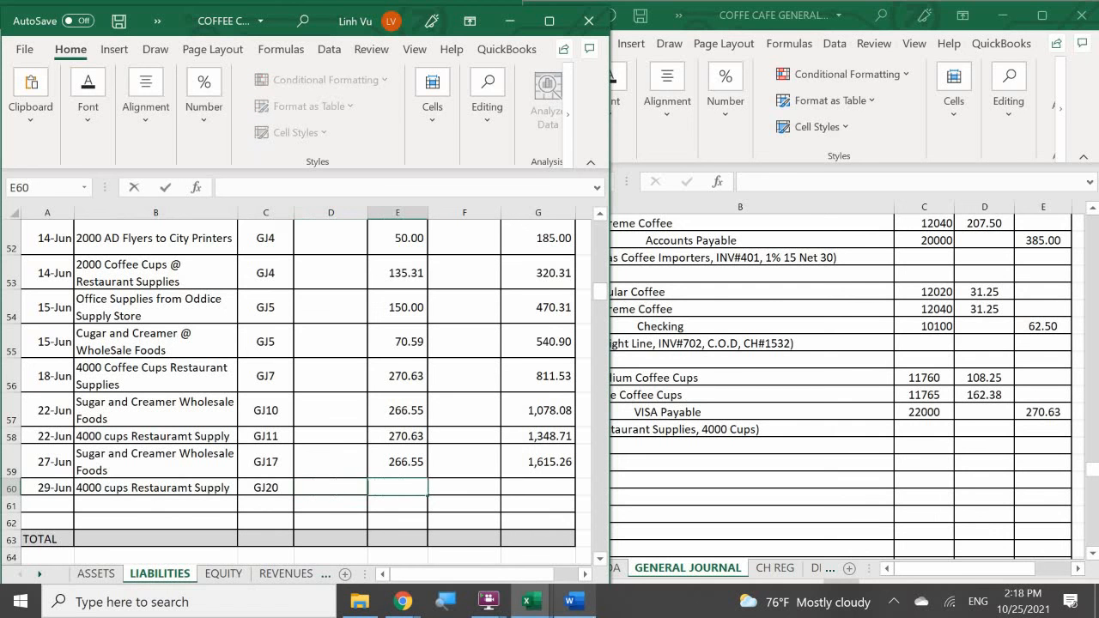
{"action": "type", "text": "="}
{"action": "key", "text": "Up"}
{"action": "key", "text": "Up"}
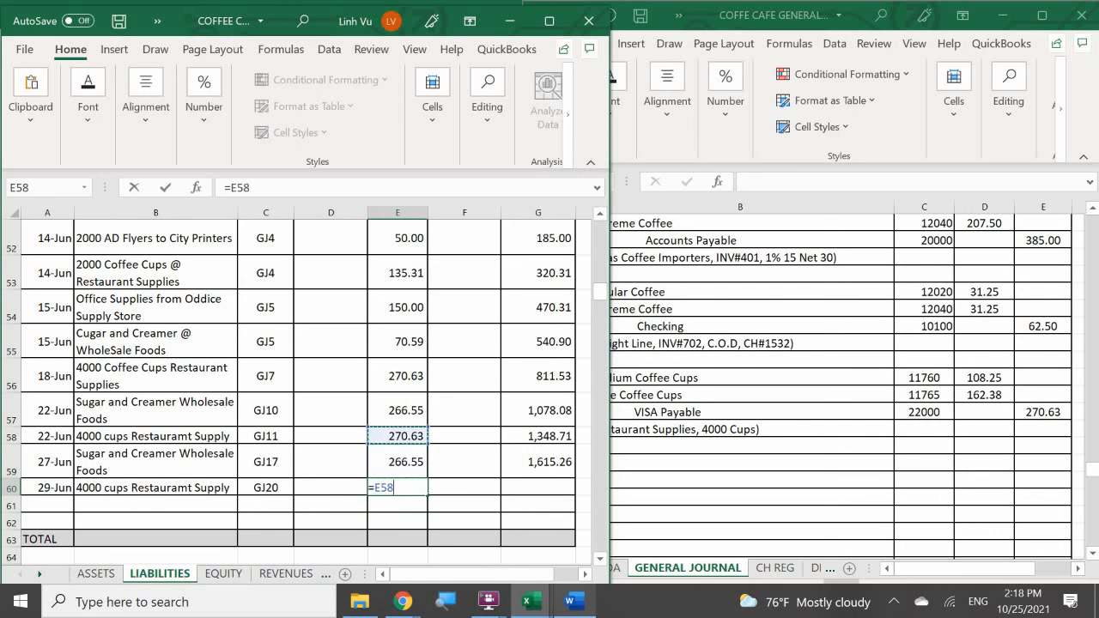
{"action": "key", "text": "Return"}
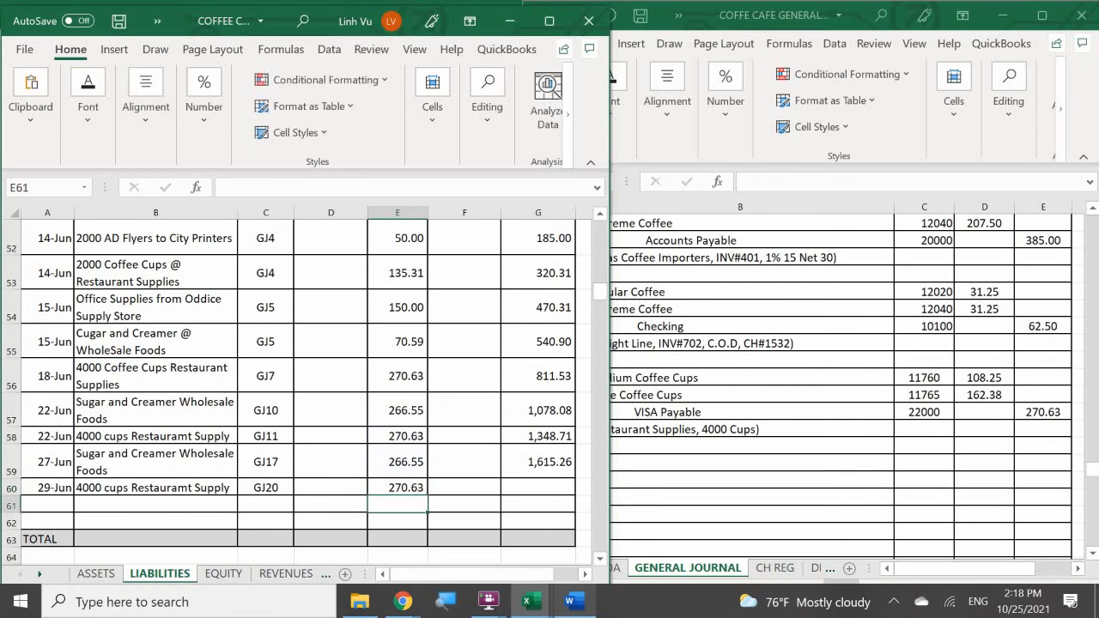
- Extend the VISA PAYABLE running balance formula from G59 down to the 29-Jun line in G60
{"action": "left_click", "coordinate": [516, 458]}
{"action": "left_click_drag", "start_coordinate": [574, 478], "coordinate": [578, 493]}
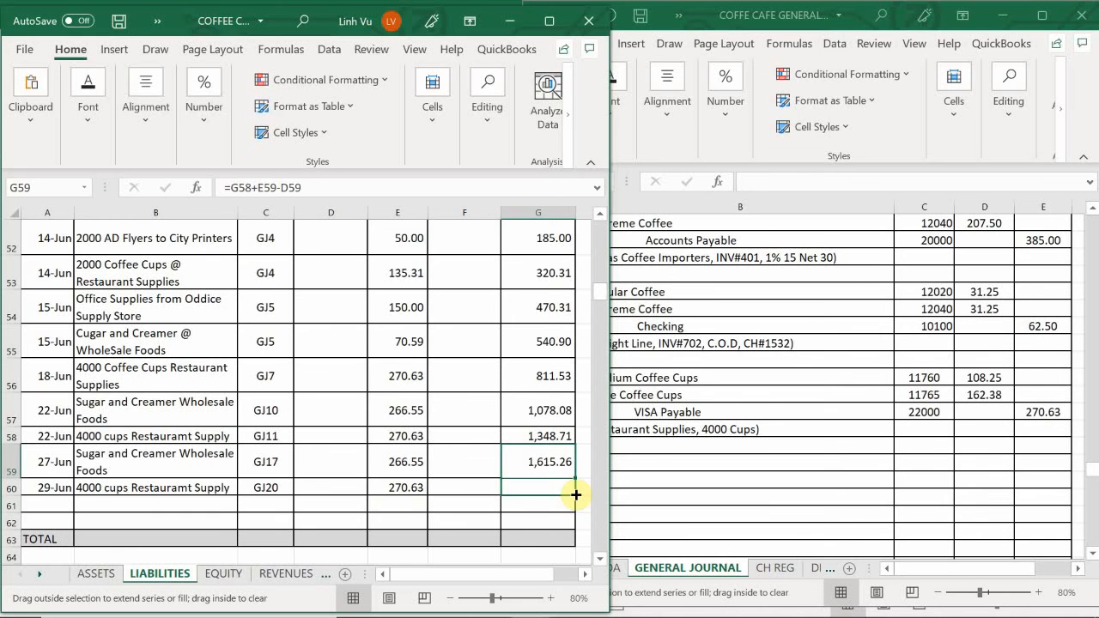
{"action": "left_click_drag", "start_coordinate": [576, 495], "coordinate": [576, 494]}
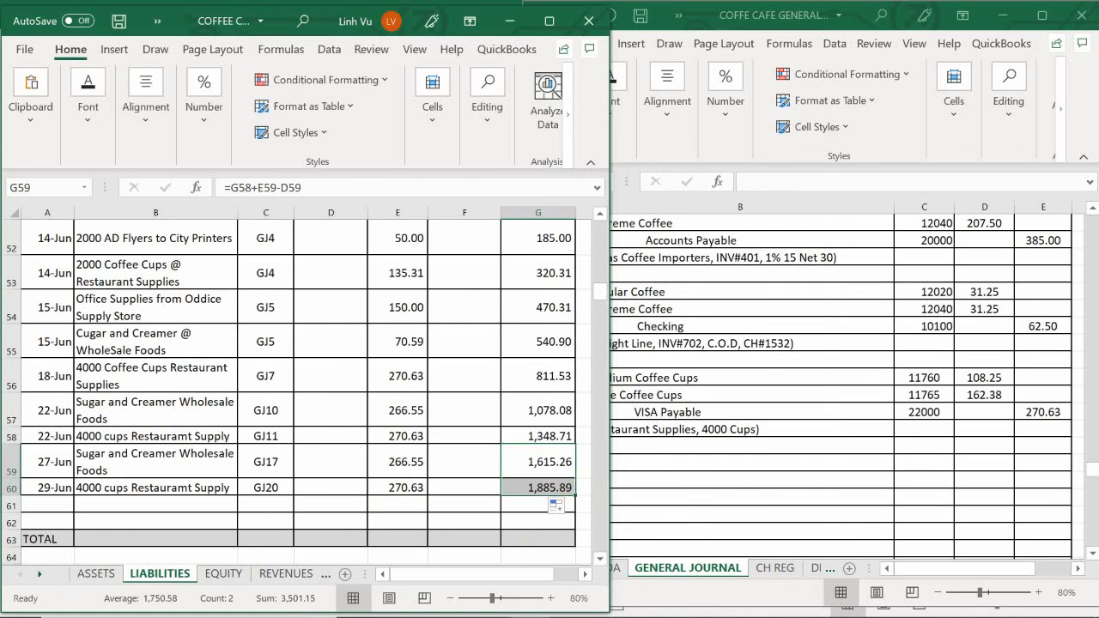
- On the VENDORS sheet of the COFFEE CAFE SUBSIDIARY LEDGER workbook, enter 6/29 in A194, the first empty line of Restaurant Supplies, Inc
{"action": "mouse_move", "coordinate": [618, 615]}
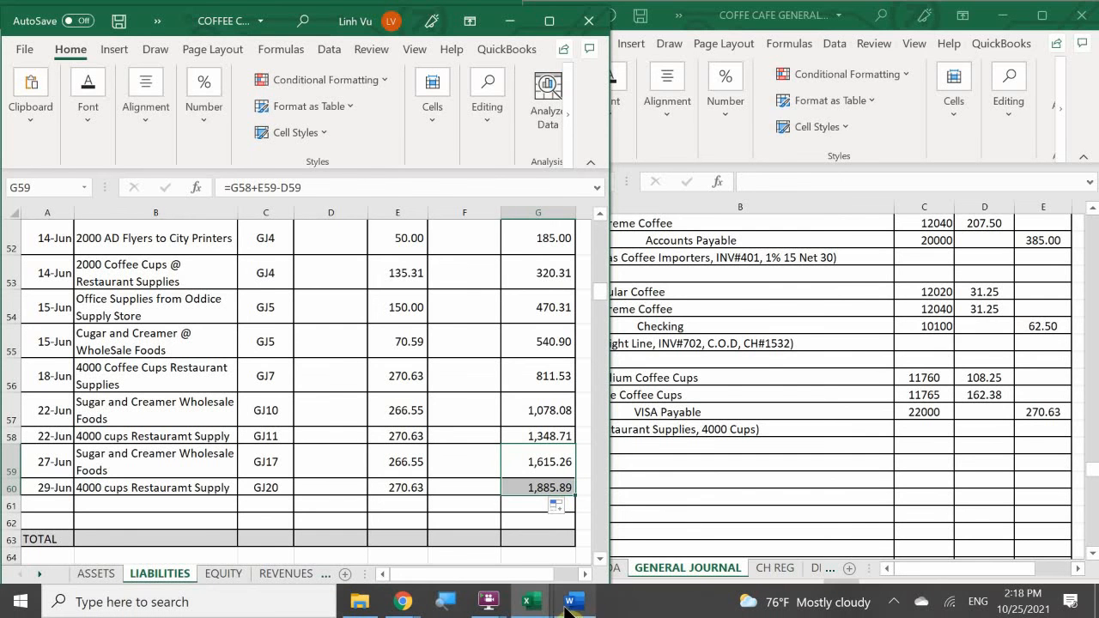
{"action": "mouse_move", "coordinate": [530, 602]}
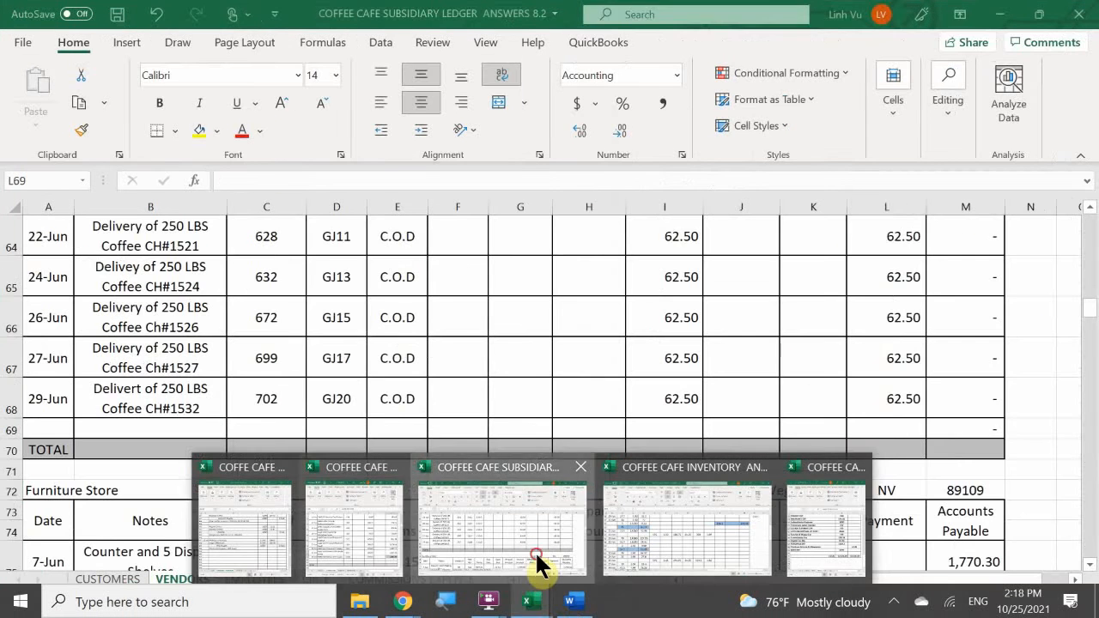
{"action": "left_click", "coordinate": [535, 562]}
{"action": "scroll", "coordinate": [218, 424], "scroll_direction": "down", "scroll_amount": 1}
{"action": "scroll", "coordinate": [218, 424], "scroll_direction": "down", "scroll_amount": 7}
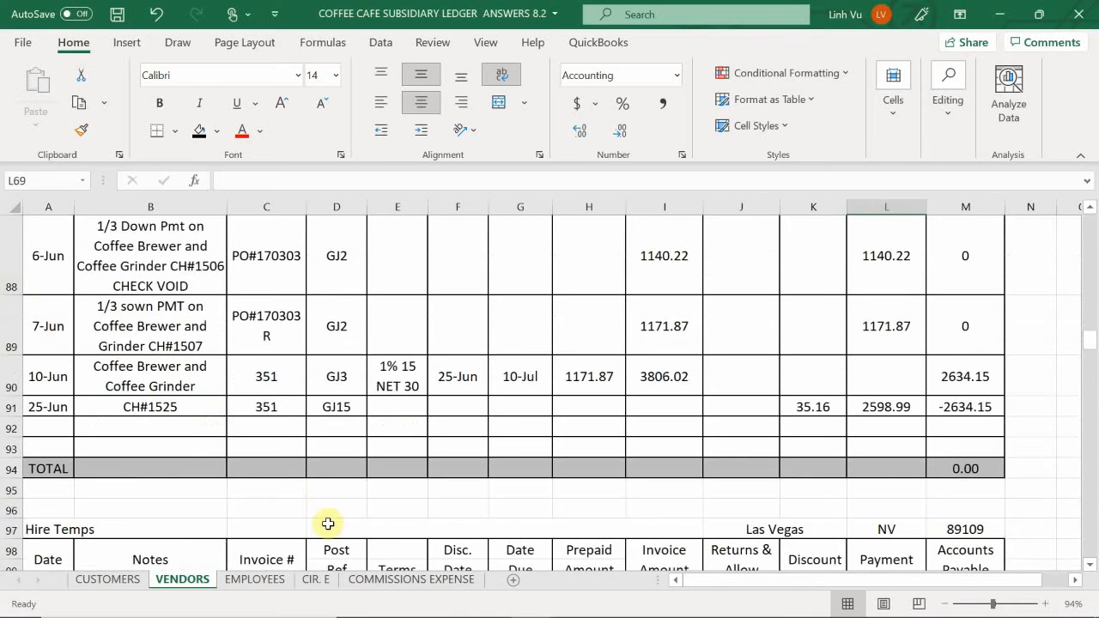
{"action": "scroll", "coordinate": [97, 507], "scroll_direction": "down", "scroll_amount": 20}
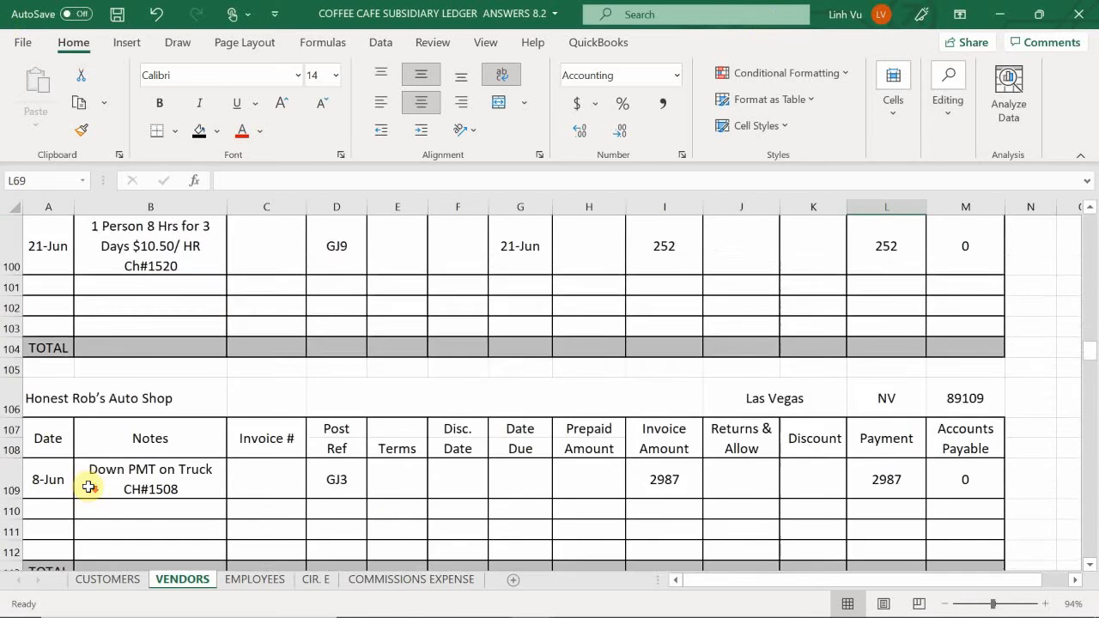
{"action": "scroll", "coordinate": [86, 487], "scroll_direction": "down", "scroll_amount": 5}
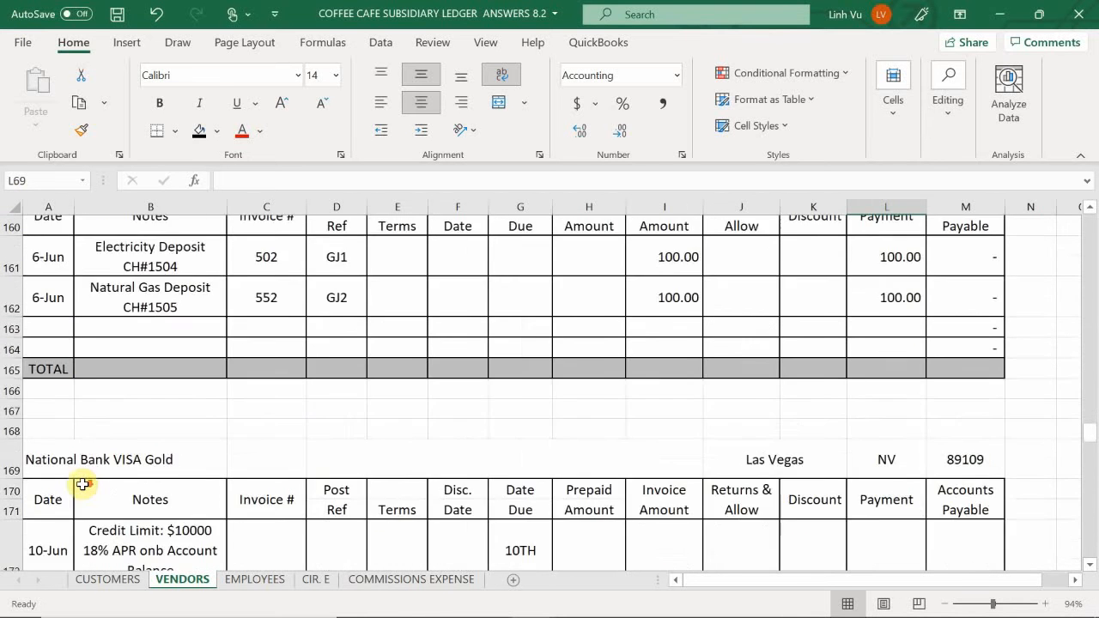
{"action": "scroll", "coordinate": [69, 484], "scroll_direction": "down", "scroll_amount": 3}
{"action": "scroll", "coordinate": [69, 483], "scroll_direction": "down", "scroll_amount": 10}
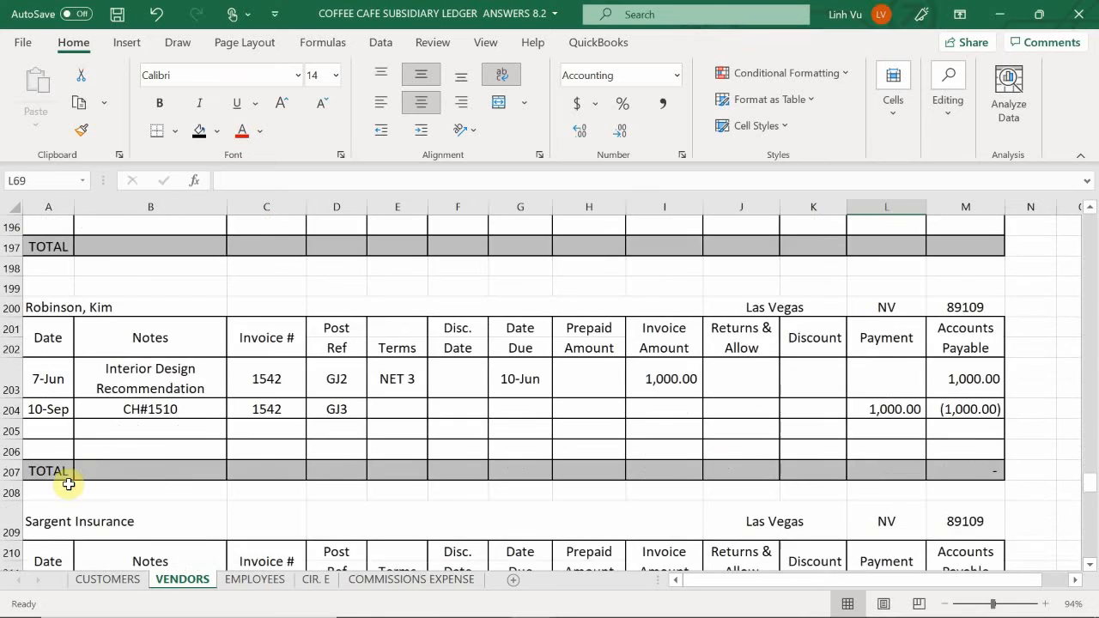
{"action": "scroll", "coordinate": [62, 480], "scroll_direction": "down", "scroll_amount": 3}
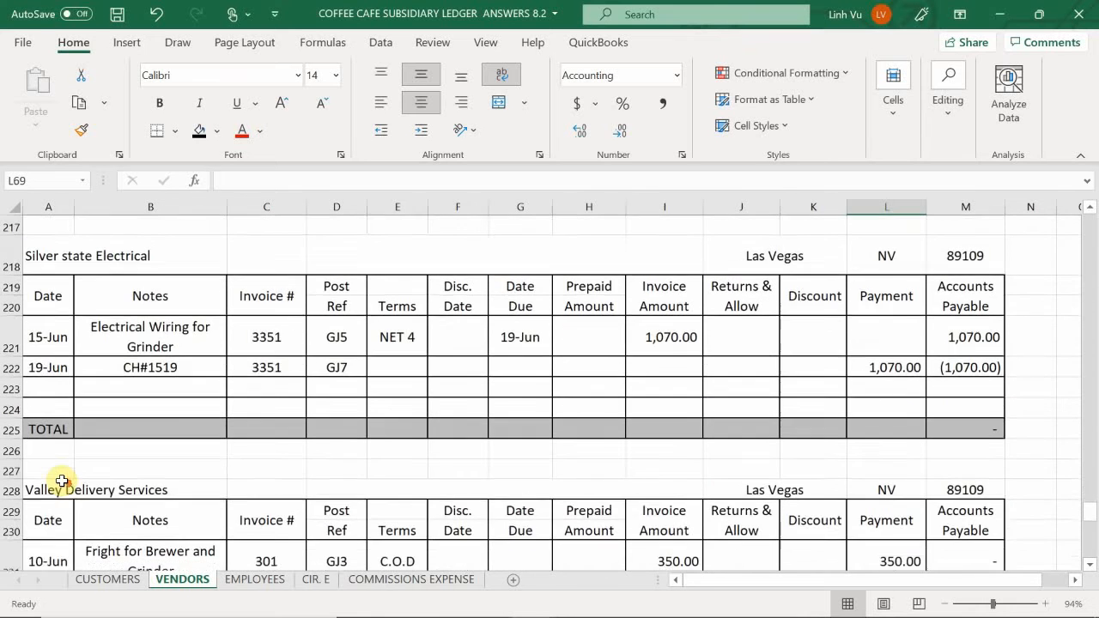
{"action": "scroll", "coordinate": [60, 482], "scroll_direction": "down", "scroll_amount": 3}
{"action": "scroll", "coordinate": [60, 481], "scroll_direction": "up", "scroll_amount": 10}
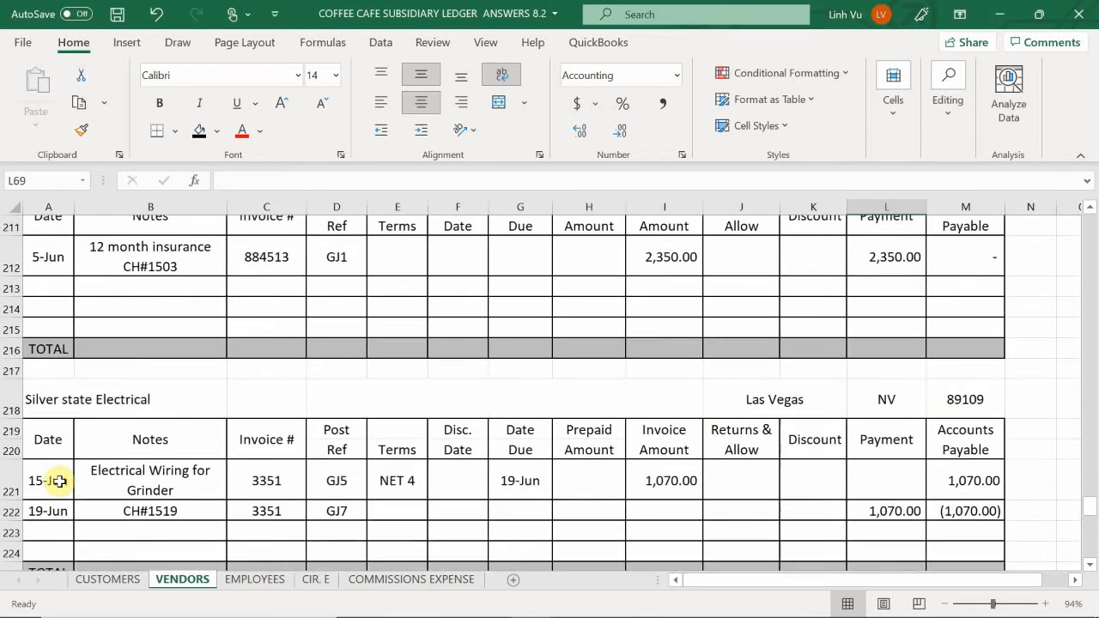
{"action": "scroll", "coordinate": [60, 481], "scroll_direction": "up", "scroll_amount": 2}
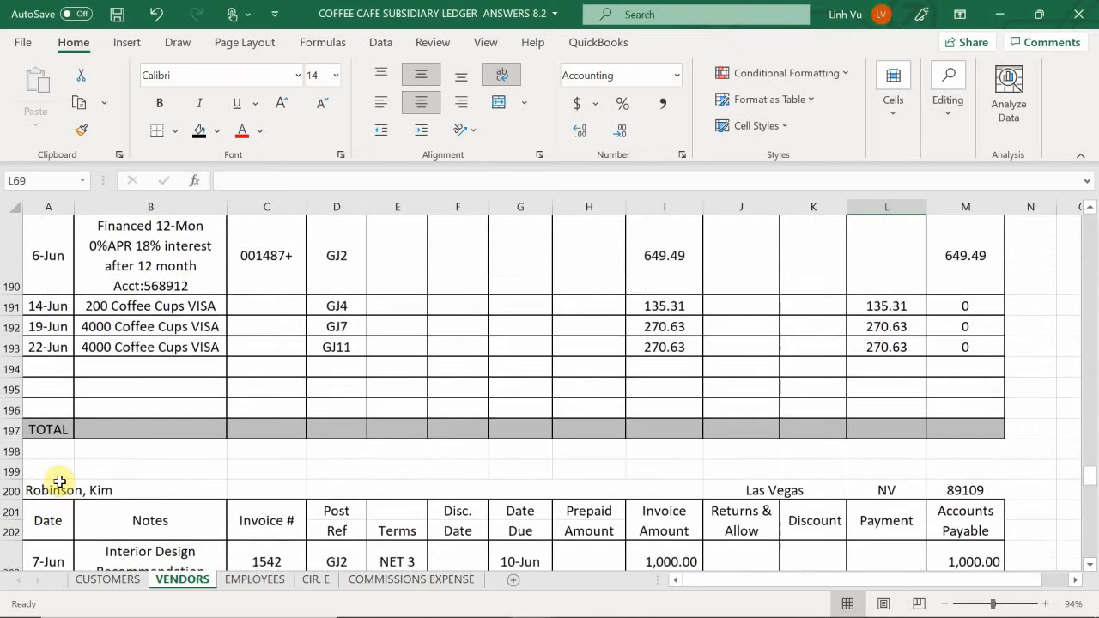
{"action": "scroll", "coordinate": [60, 481], "scroll_direction": "up", "scroll_amount": 2}
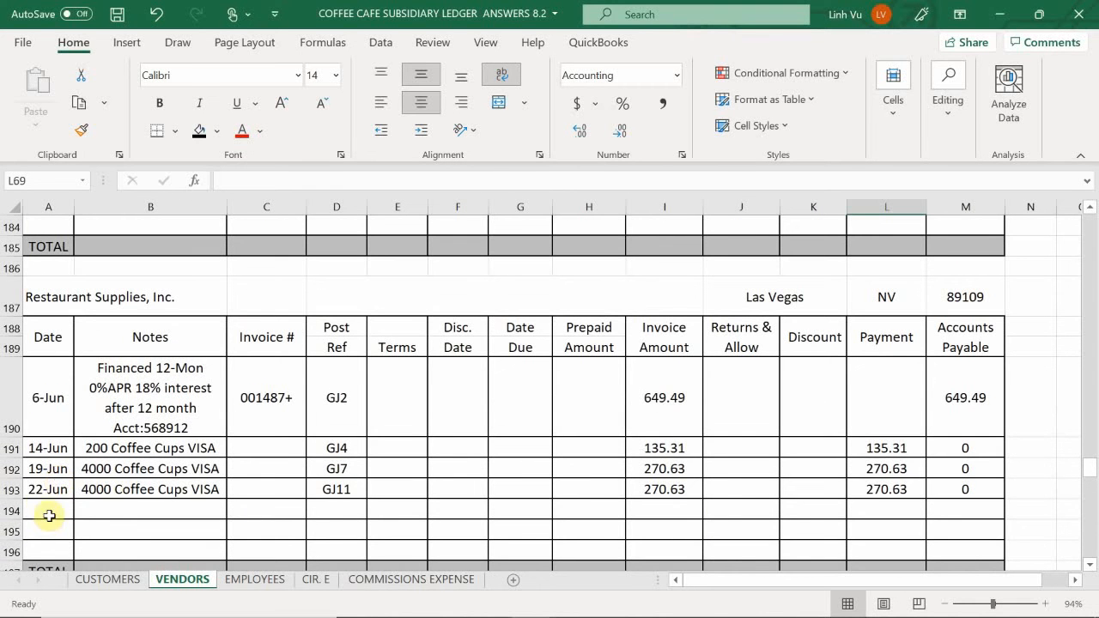
{"action": "left_click", "coordinate": [46, 506]}
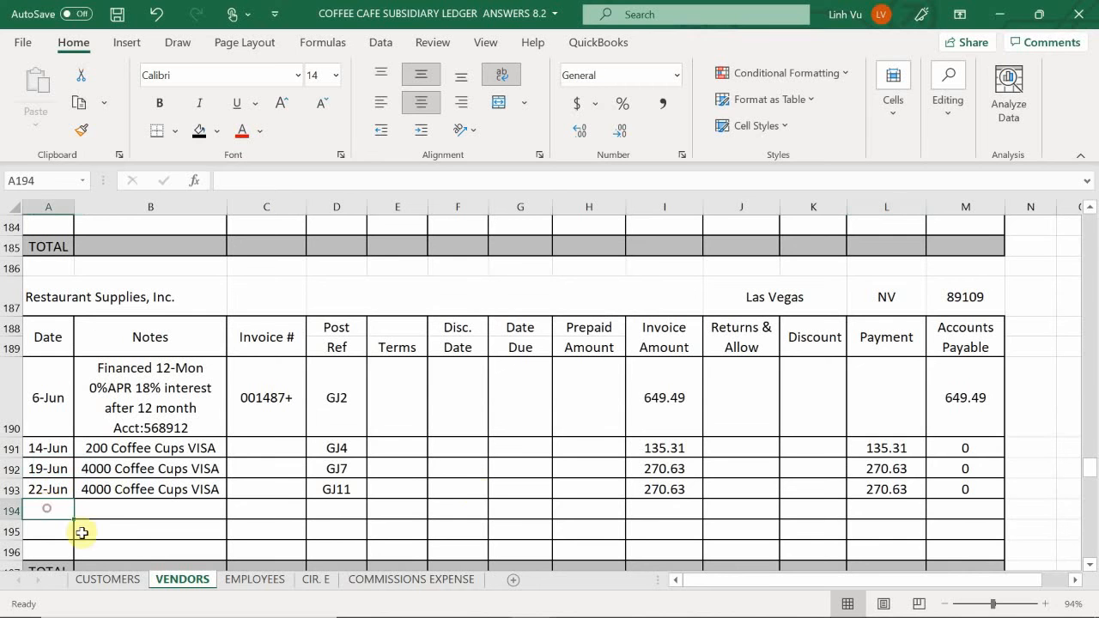
{"action": "type", "text": "6/29"}
{"action": "key", "text": "Return"}
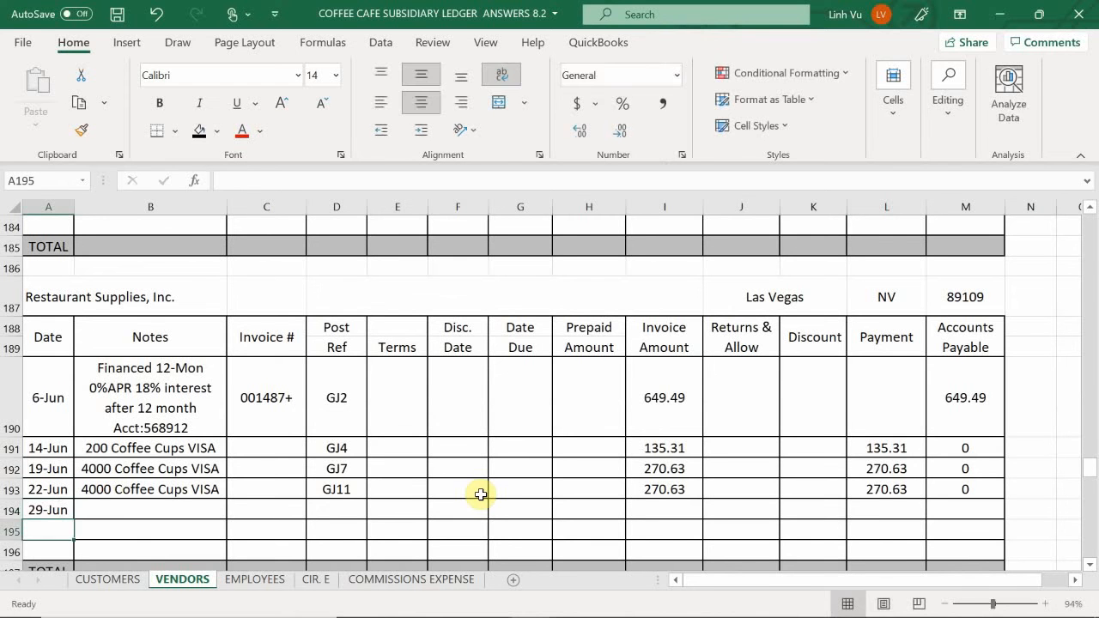
- Fill the 29-Jun note in B194 with a formula referencing B193 and enter GJ20 as the post ref in D194
{"action": "key", "text": "Right"}
{"action": "key", "text": "Up"}
{"action": "key", "text": "Return"}
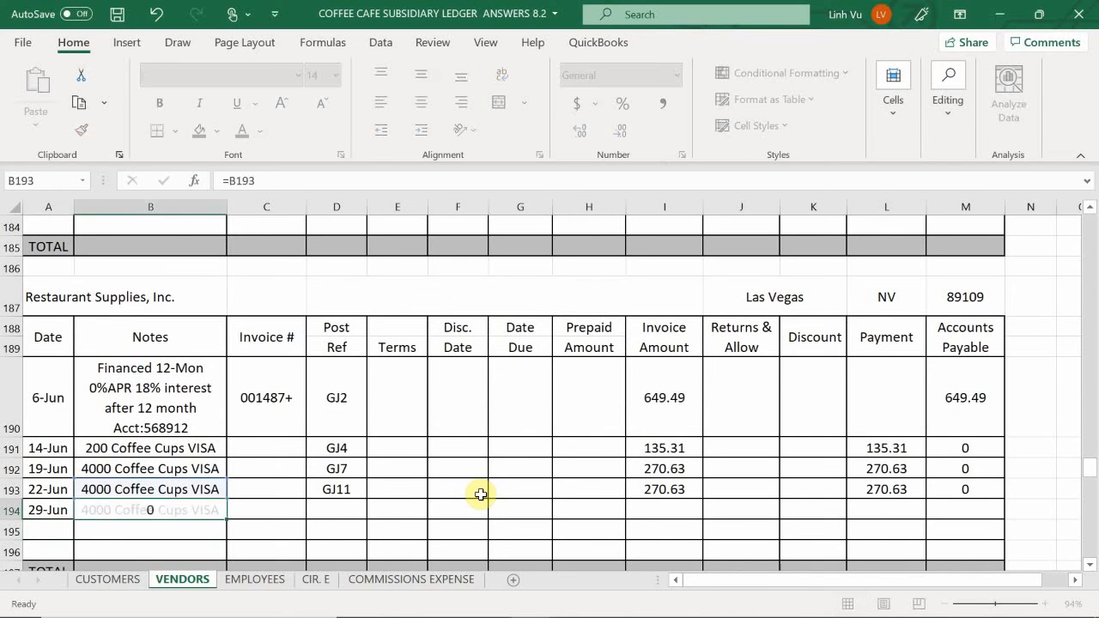
{"action": "key", "text": "Right"}
{"action": "key", "text": "Up"}
{"action": "key", "text": "Right"}
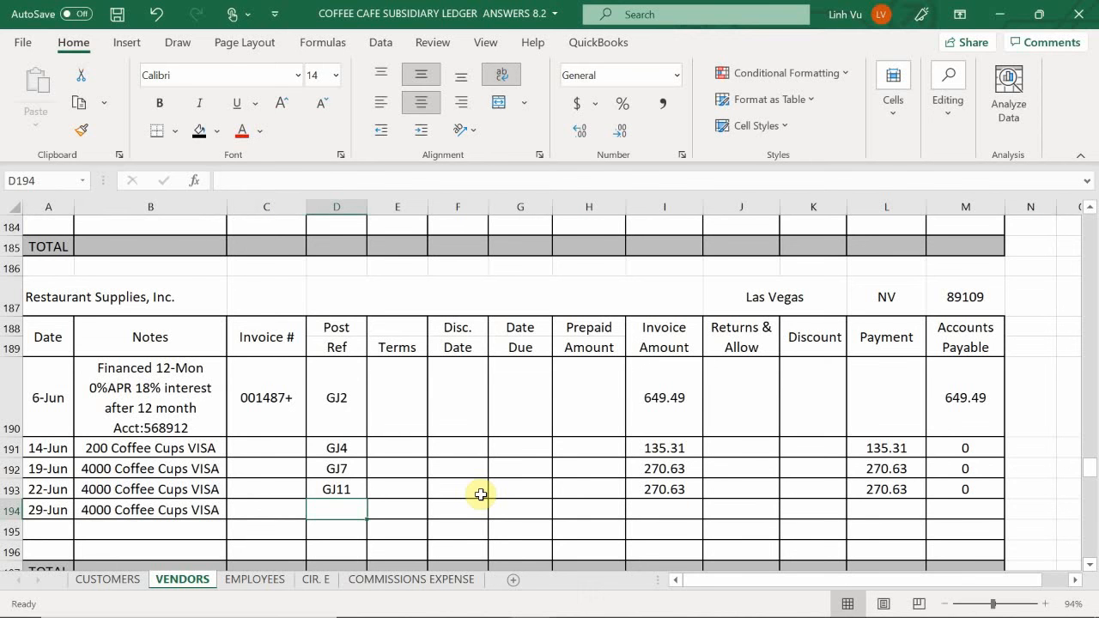
{"action": "type", "text": "GJ20"}
{"action": "key", "text": "Return"}
- Fill the 29-Jun invoice amount in I194 with a formula referencing the amount above it in I193
{"action": "key", "text": "Right"}
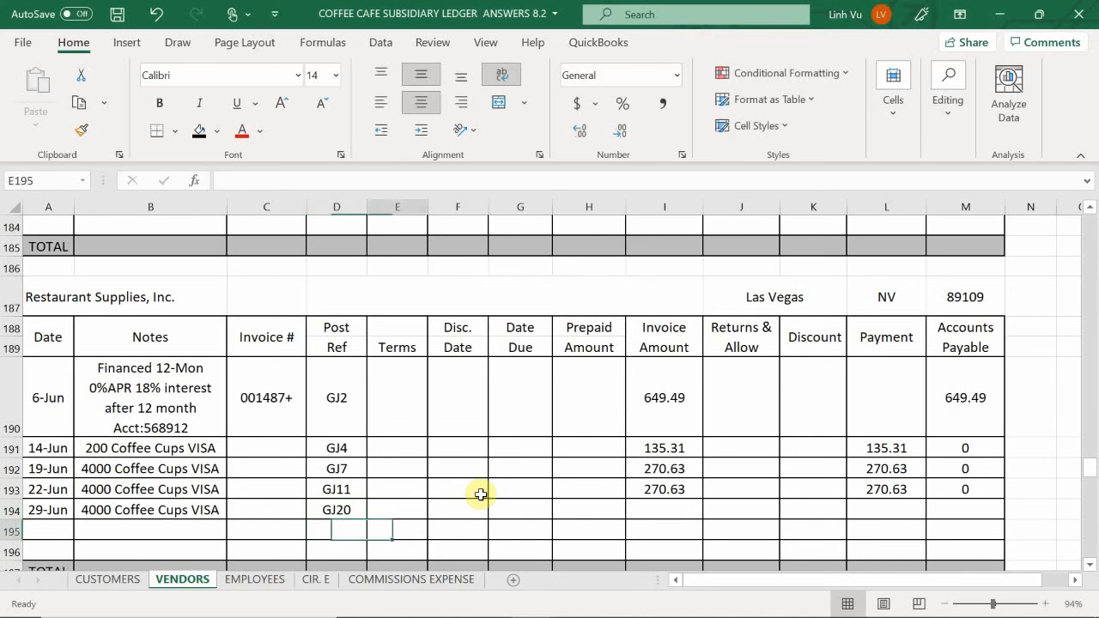
{"action": "key", "text": "Up"}
{"action": "key", "text": "Right"}
{"action": "key", "text": "Right"}
{"action": "key", "text": "Right"}
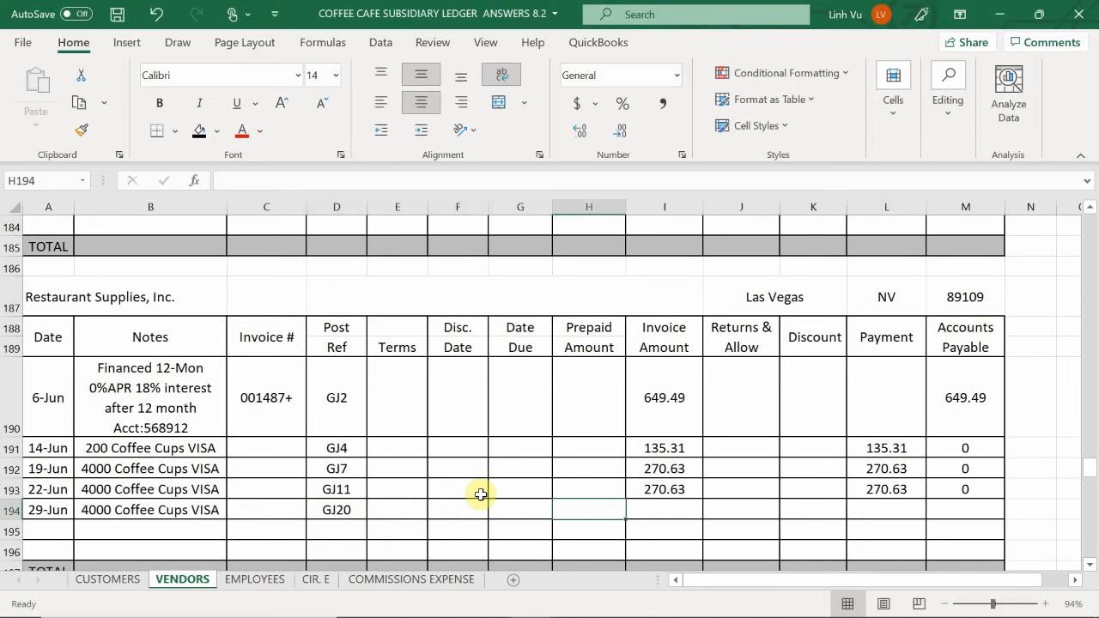
{"action": "key", "text": "Right"}
{"action": "type", "text": "="}
{"action": "key", "text": "Up"}
{"action": "key", "text": "Return"}
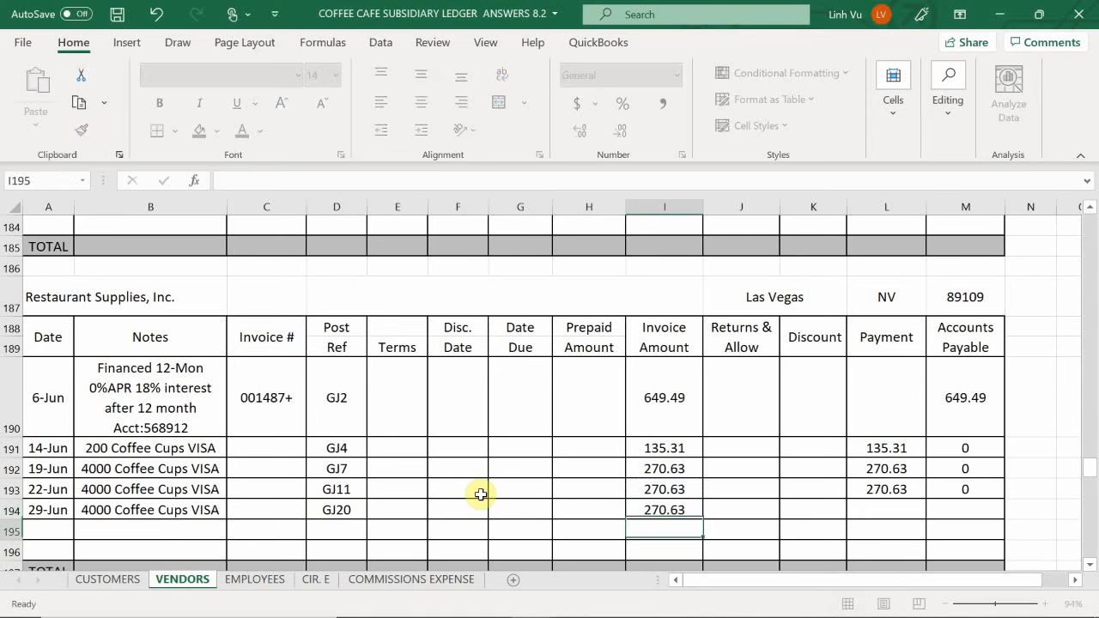
- Set the payment in L194 to reference the invoice amount in I194, and extend the Accounts Payable formula from M193 down to M194
{"action": "key", "text": "Right"}
{"action": "key", "text": "Up"}
{"action": "key", "text": "Right"}
{"action": "key", "text": "Right"}
{"action": "type", "text": "="}
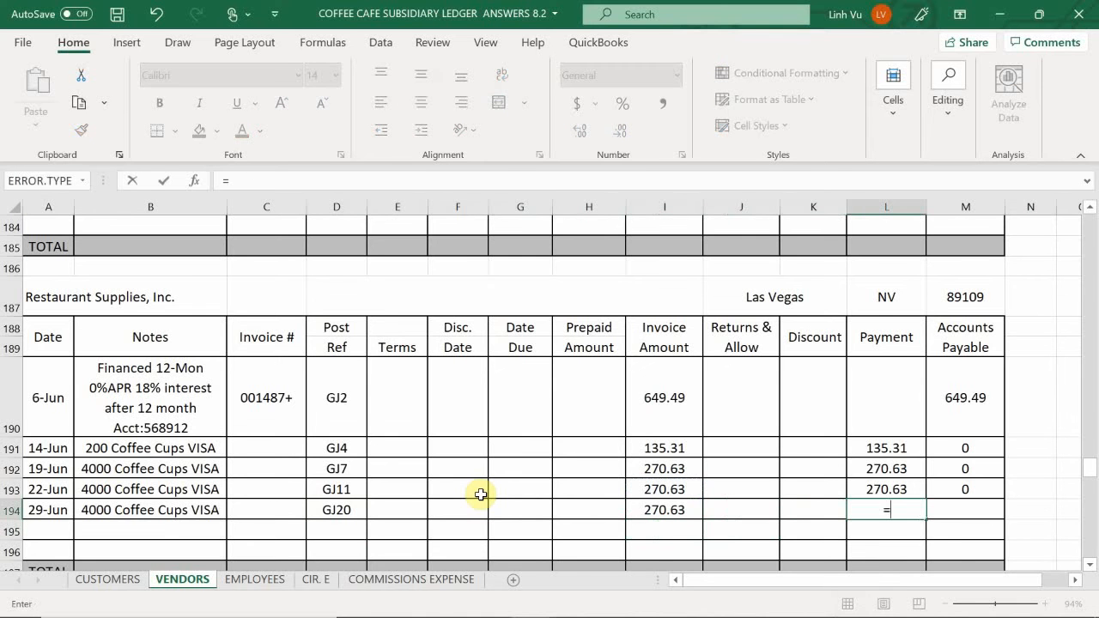
{"action": "key", "text": "Left"}
{"action": "key", "text": "Left"}
{"action": "key", "text": "Left"}
{"action": "key", "text": "Return"}
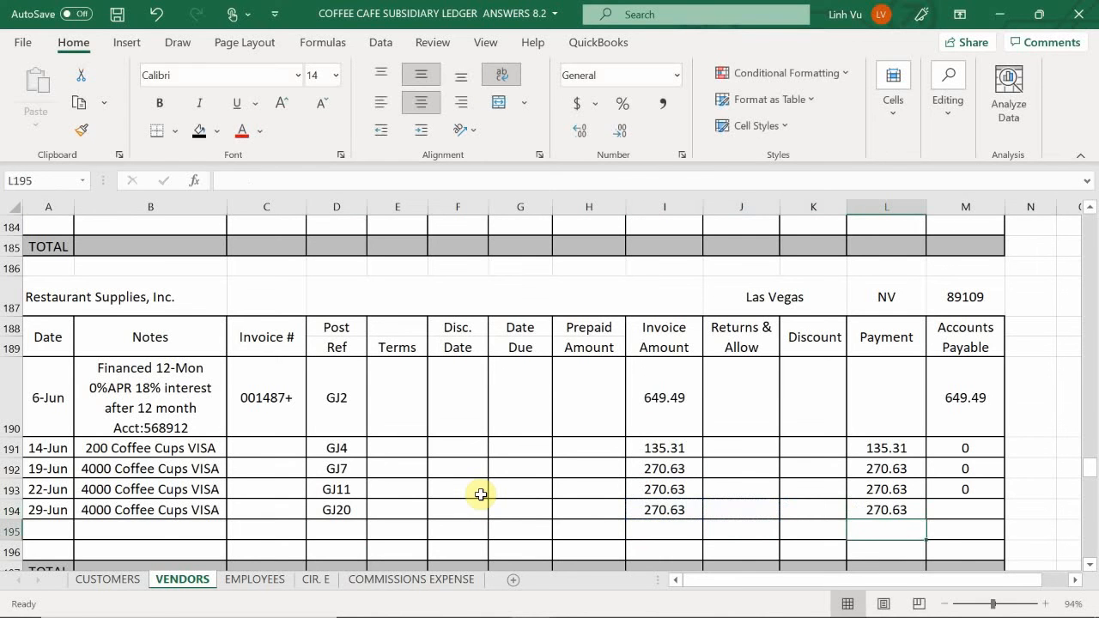
{"action": "left_click", "coordinate": [951, 482]}
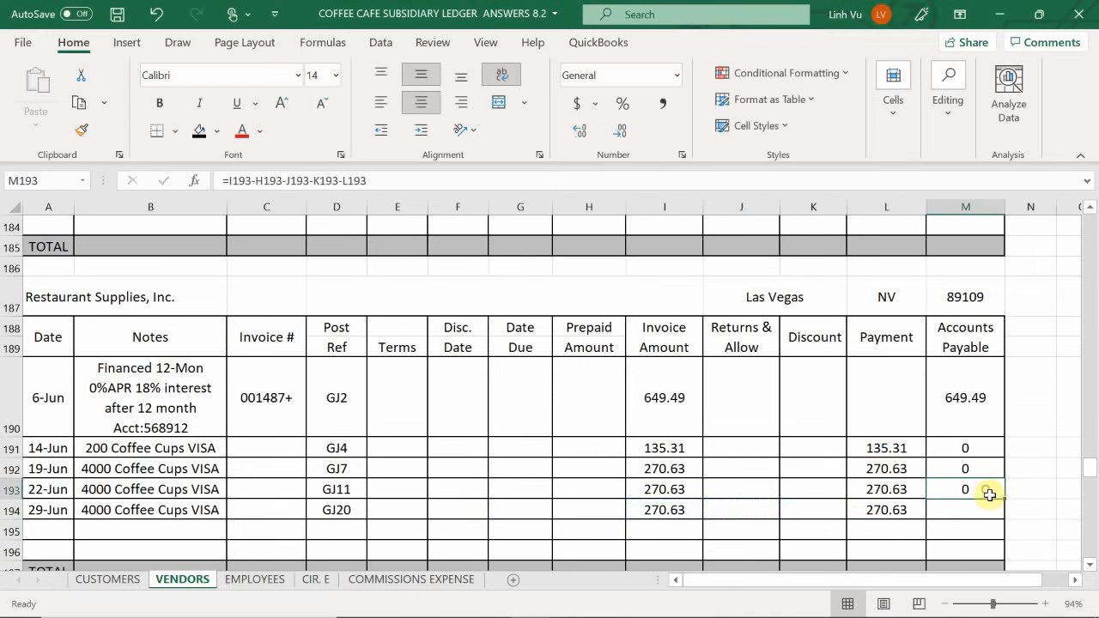
{"action": "left_click_drag", "start_coordinate": [1002, 499], "coordinate": [1005, 520]}
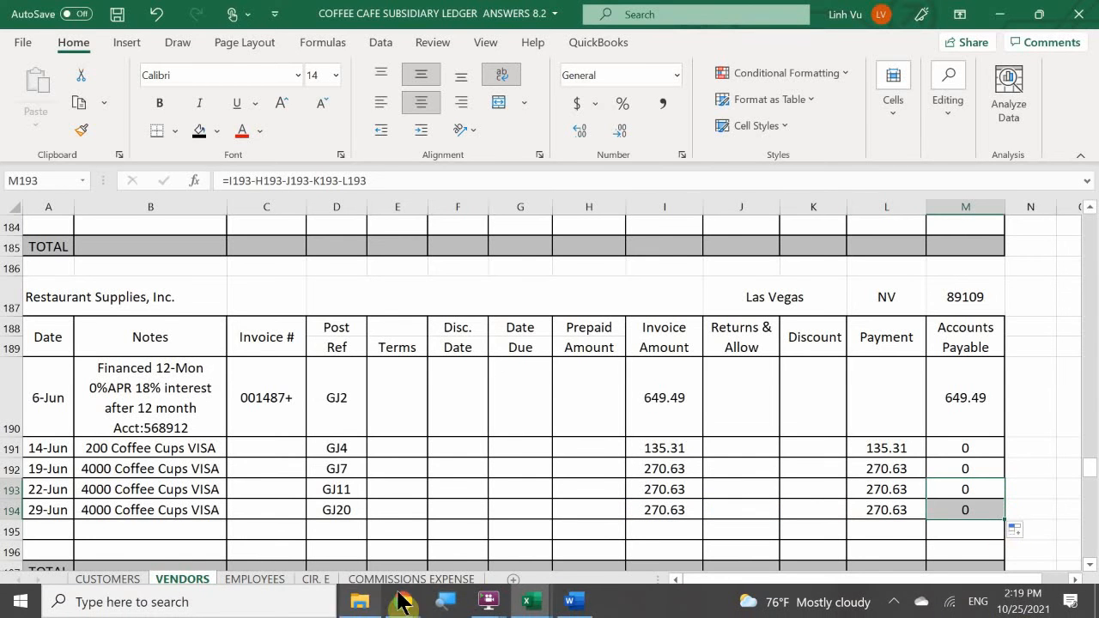
- Switch to the Word transaction list with the GENERAL JOURNAL beside it and read the Great Restaurant payment entry for Inv #104
{"action": "mouse_move", "coordinate": [569, 607]}
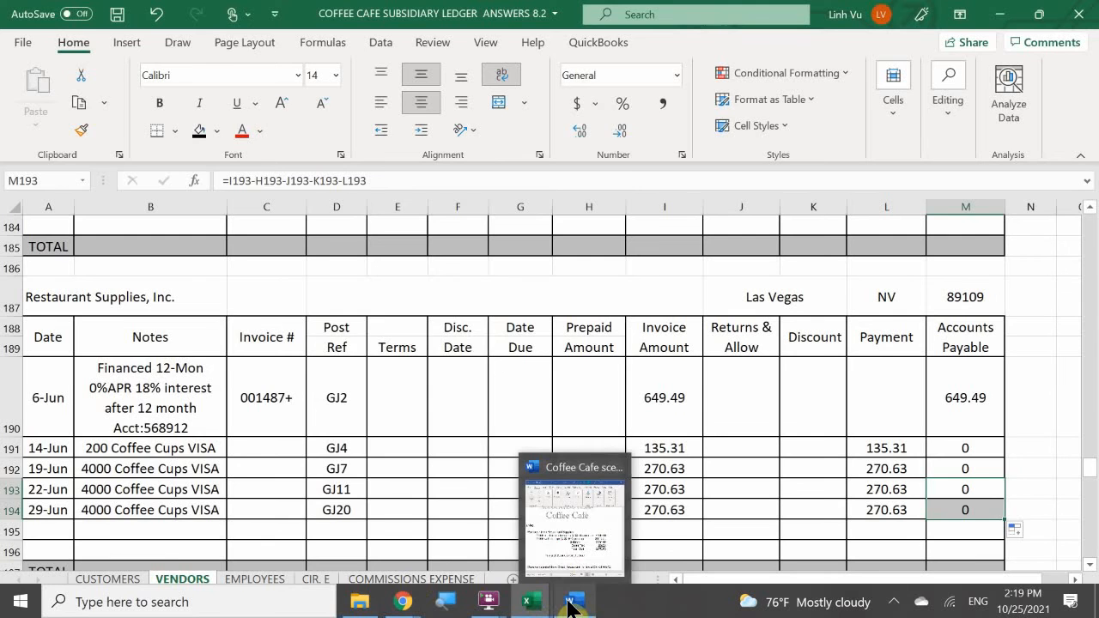
{"action": "left_click", "coordinate": [553, 558]}
{"action": "mouse_move", "coordinate": [528, 605]}
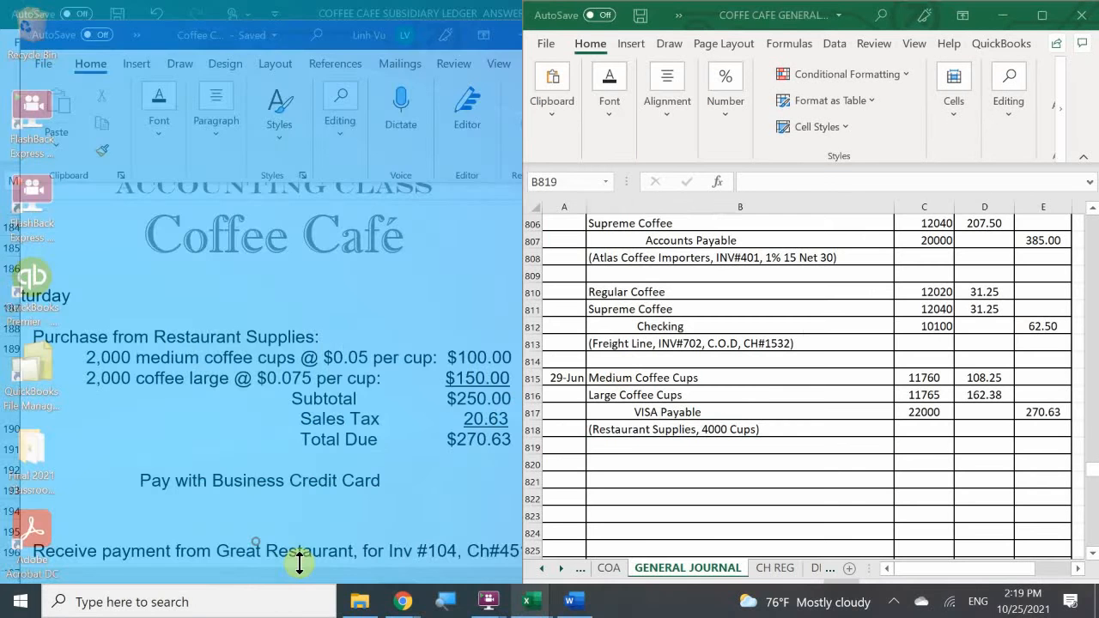
{"action": "left_click", "coordinate": [266, 554]}
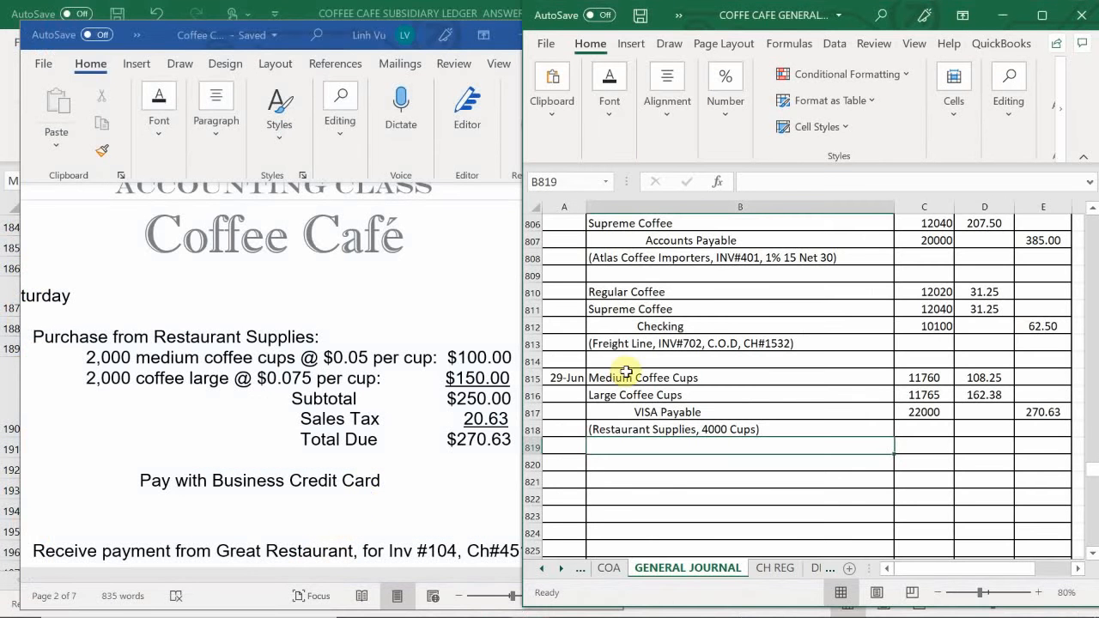
{"action": "left_click", "coordinate": [424, 416]}
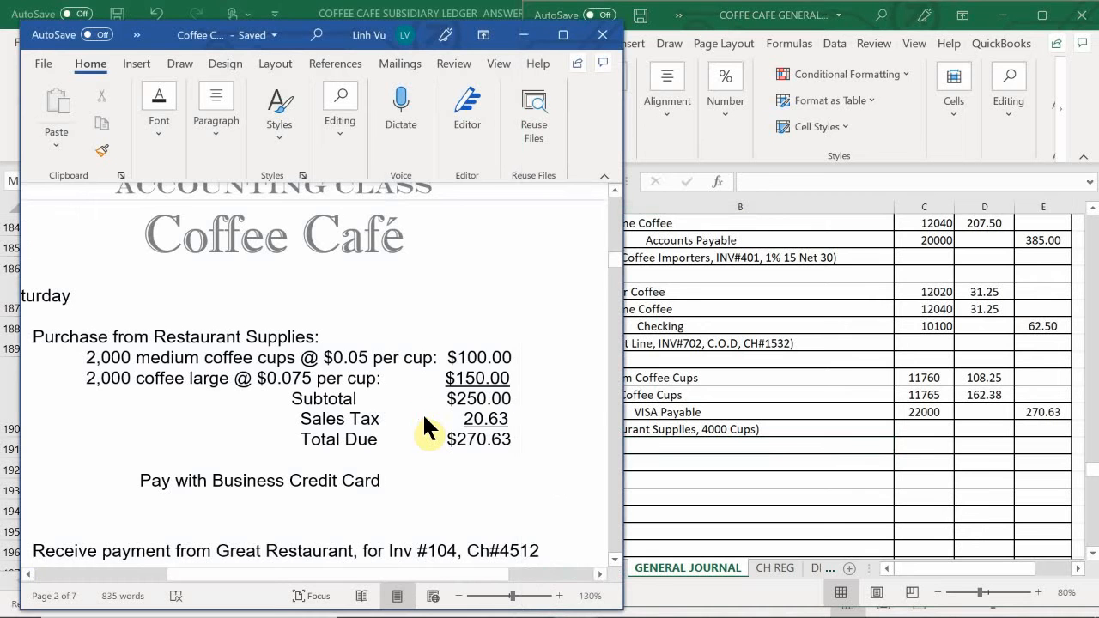
{"action": "scroll", "coordinate": [423, 418], "scroll_direction": "down", "scroll_amount": 3}
{"action": "scroll", "coordinate": [423, 421], "scroll_direction": "up", "scroll_amount": 1}
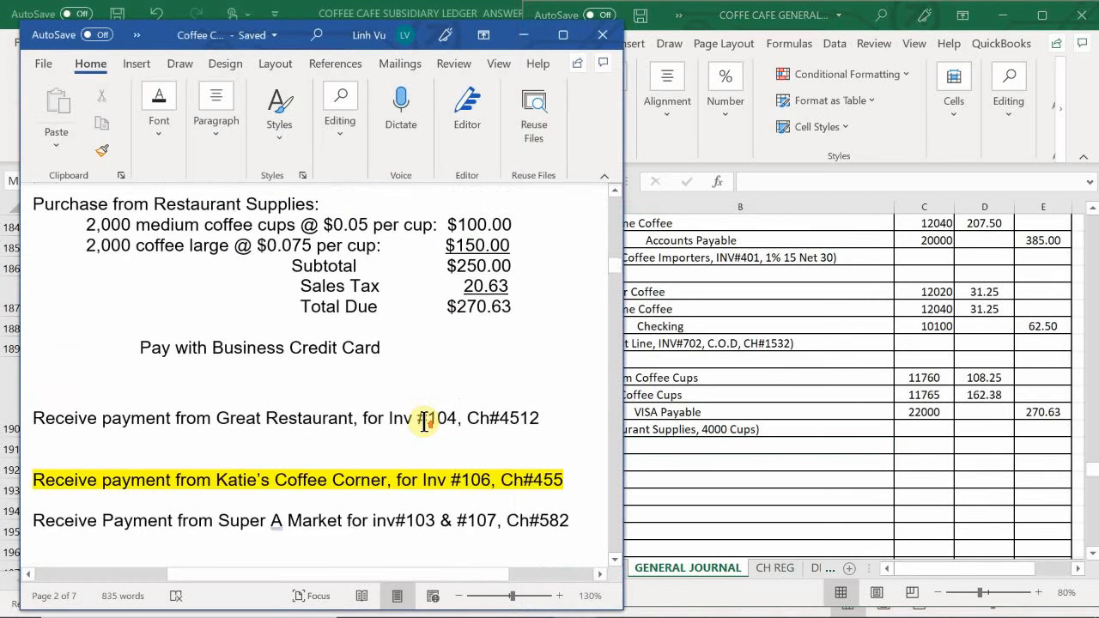
{"action": "left_click_drag", "start_coordinate": [260, 575], "coordinate": [342, 609]}
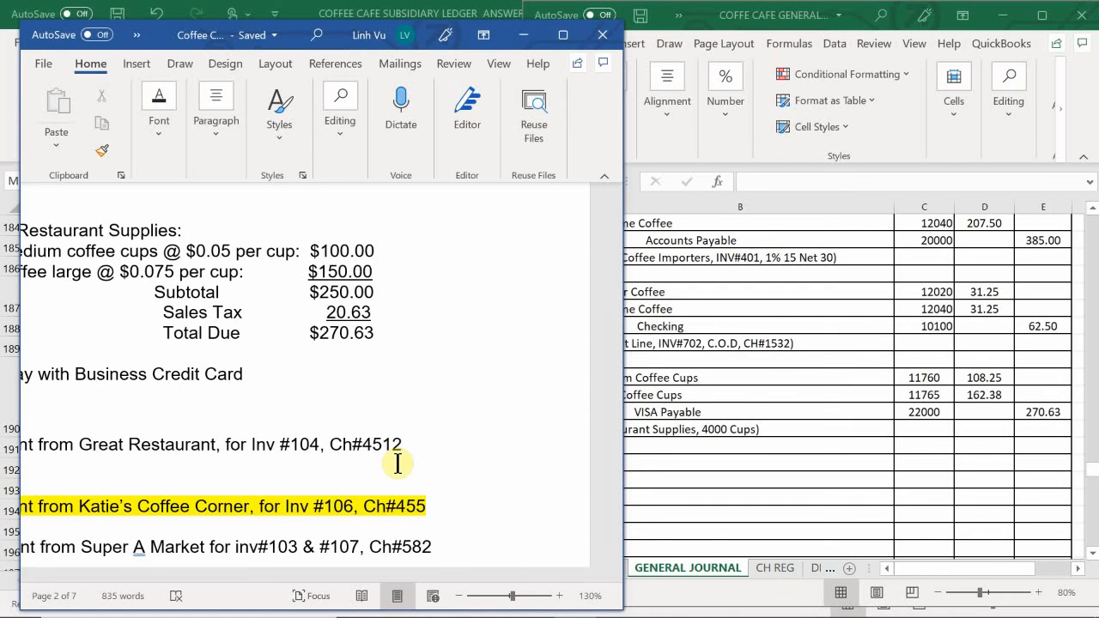
{"action": "left_click", "coordinate": [743, 501]}
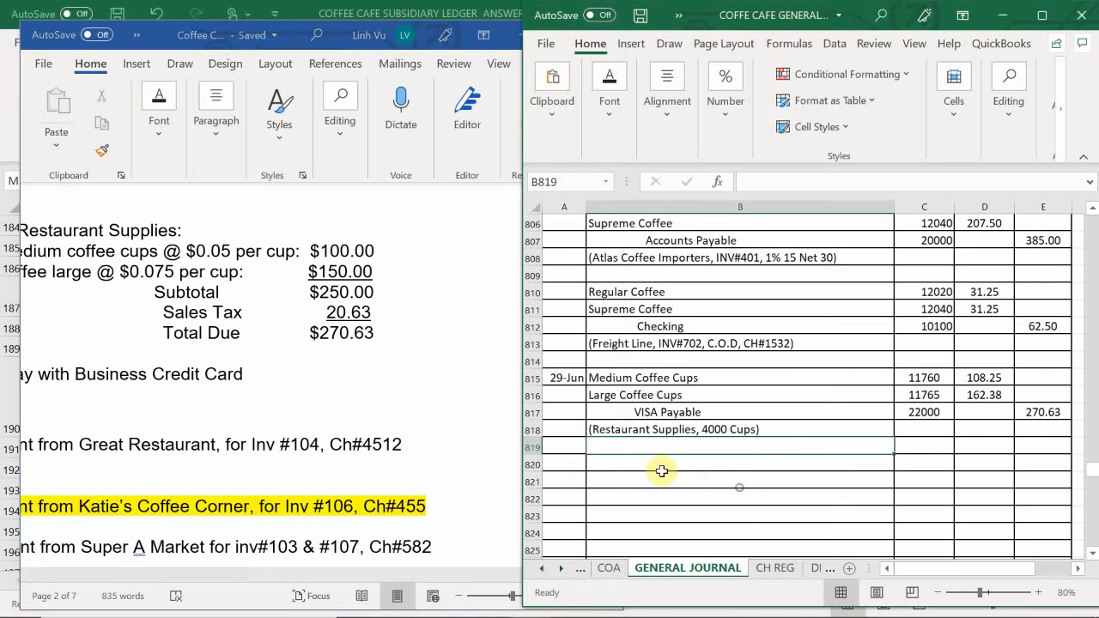
- Start the 29-Jun journal entry in row 820 of the GENERAL JOURNAL with account Checking and post ref 10100
{"action": "left_click", "coordinate": [559, 466]}
{"action": "type", "text": "6/"}
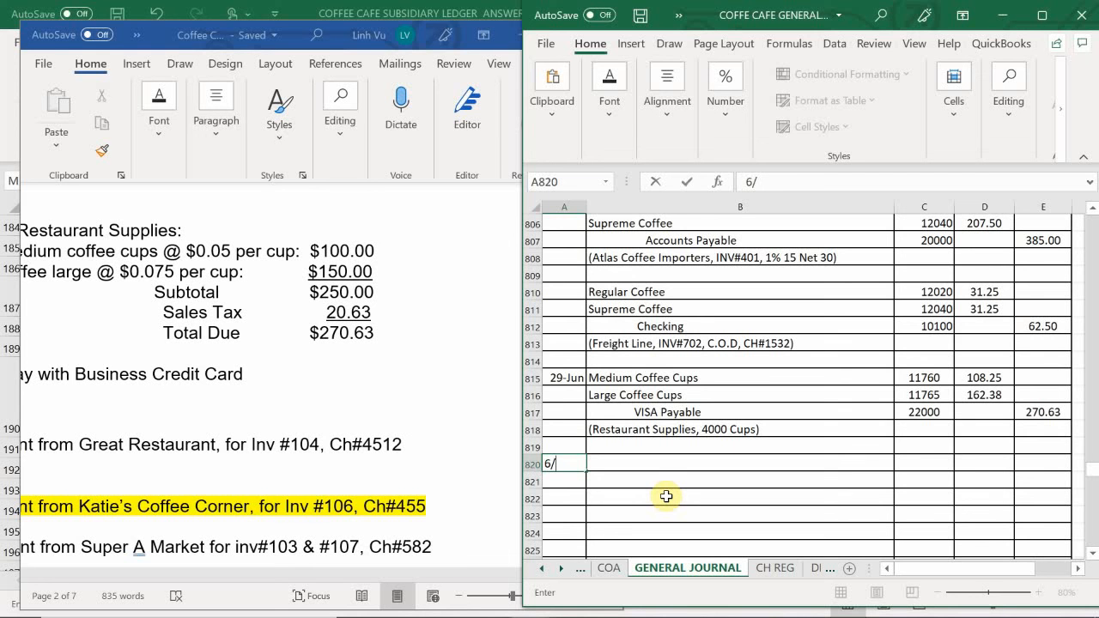
{"action": "type", "text": "29"}
{"action": "key", "text": "Tab"}
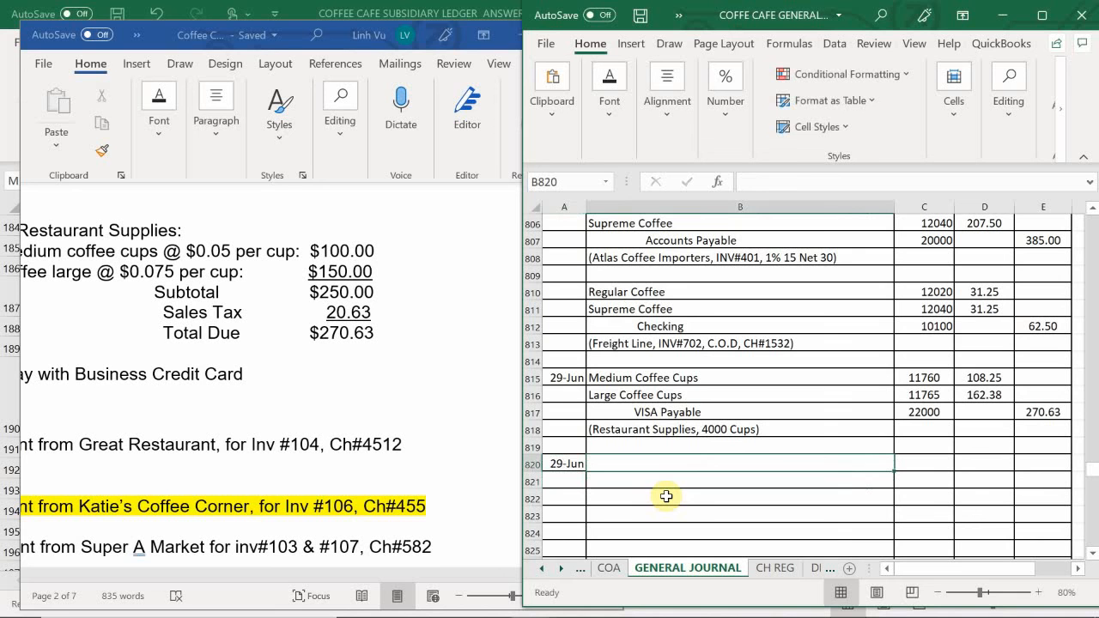
{"action": "type", "text": "Checking"}
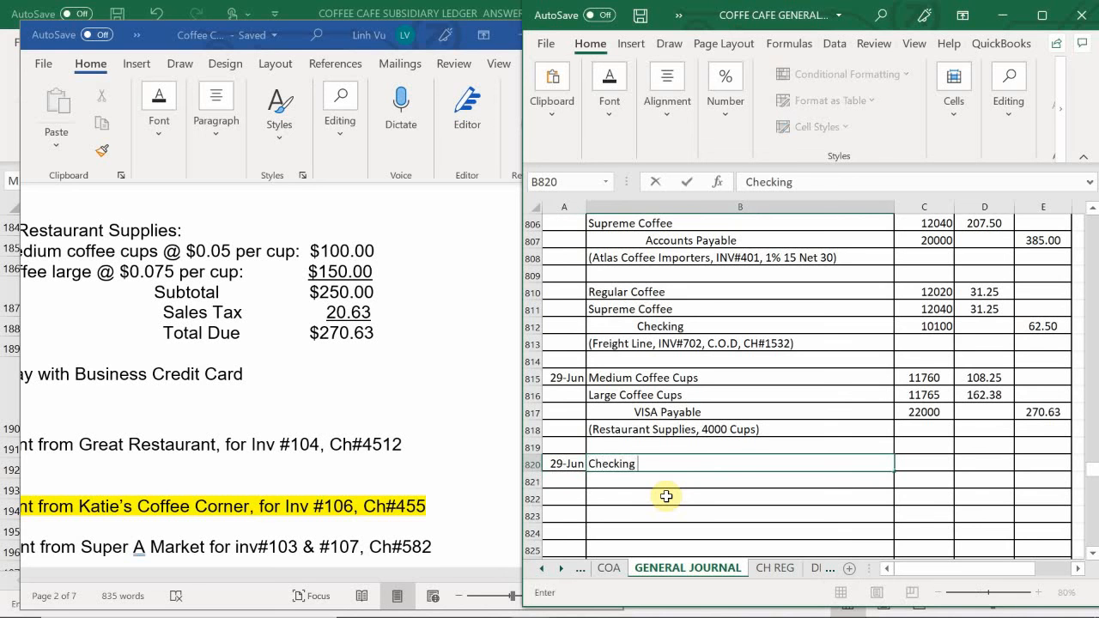
{"action": "key", "text": "Tab"}
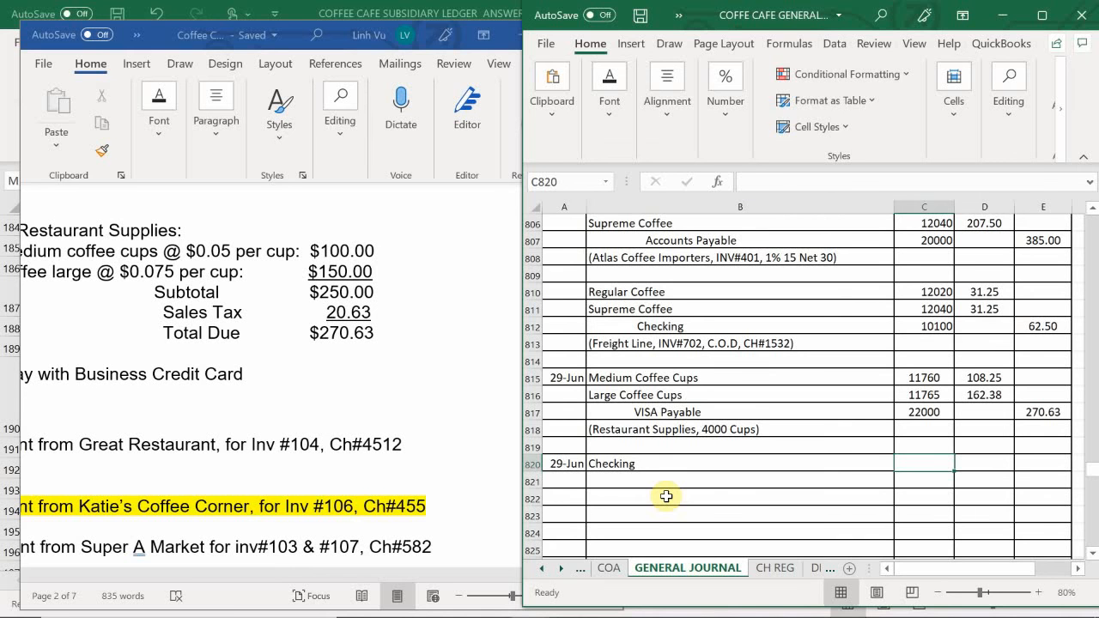
{"action": "type", "text": "10100"}
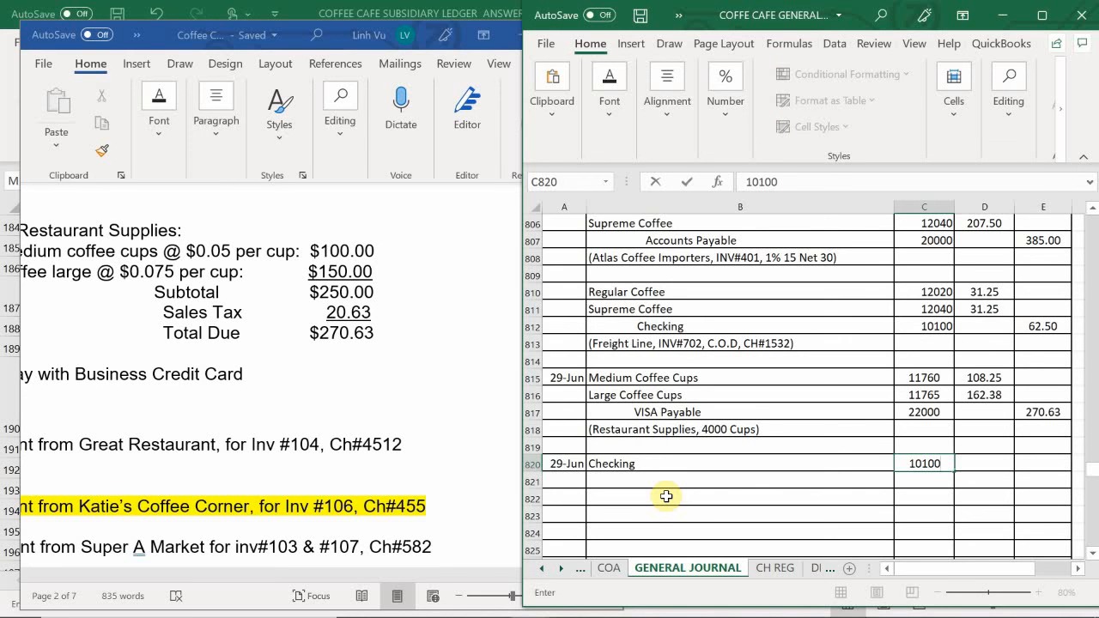
{"action": "key", "text": "Return"}
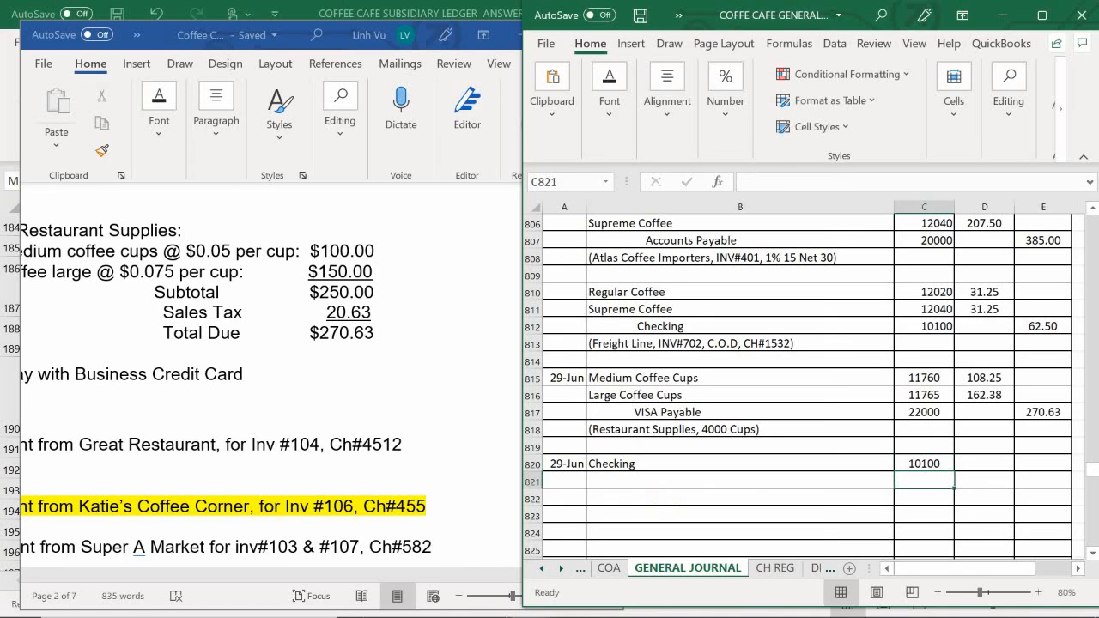
- Switch to the subsidiary ledger's CUSTOMERS sheet and shade Great Restaurant's invoice 104 row, A7:M7, blue
{"action": "mouse_move", "coordinate": [531, 601]}
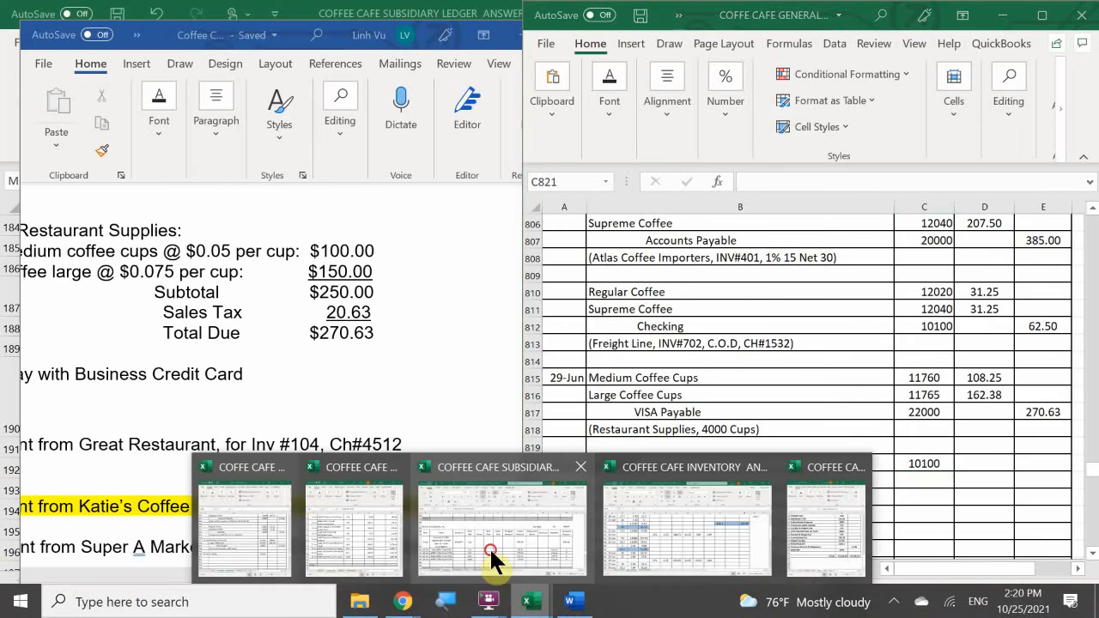
{"action": "left_click", "coordinate": [491, 558]}
{"action": "left_click", "coordinate": [110, 582]}
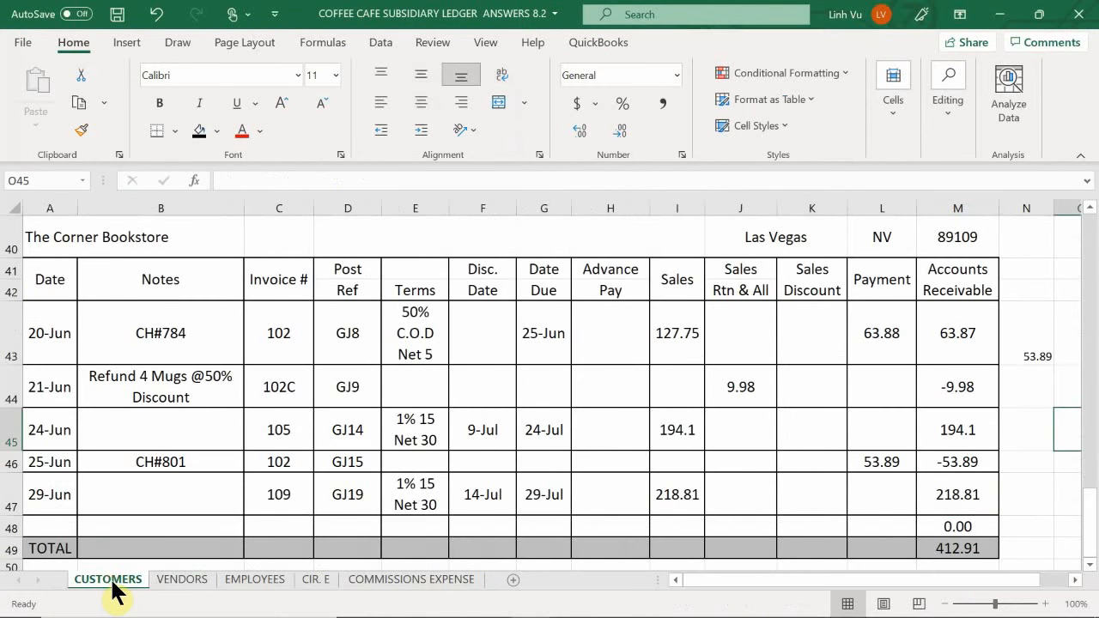
{"action": "scroll", "coordinate": [154, 421], "scroll_direction": "up", "scroll_amount": 13}
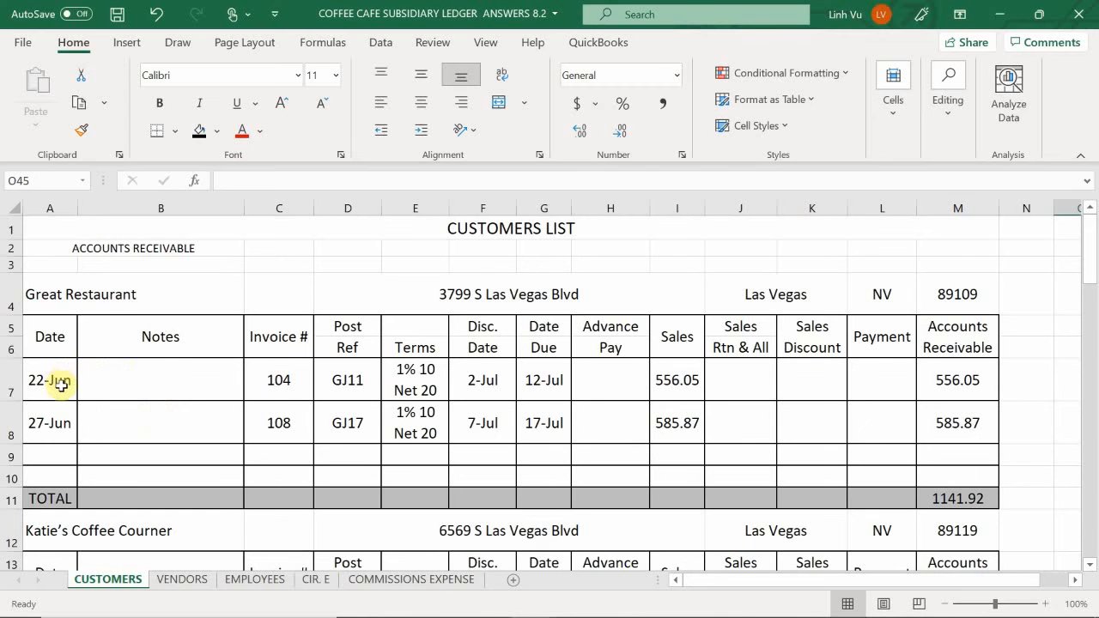
{"action": "left_click_drag", "start_coordinate": [43, 380], "coordinate": [939, 378]}
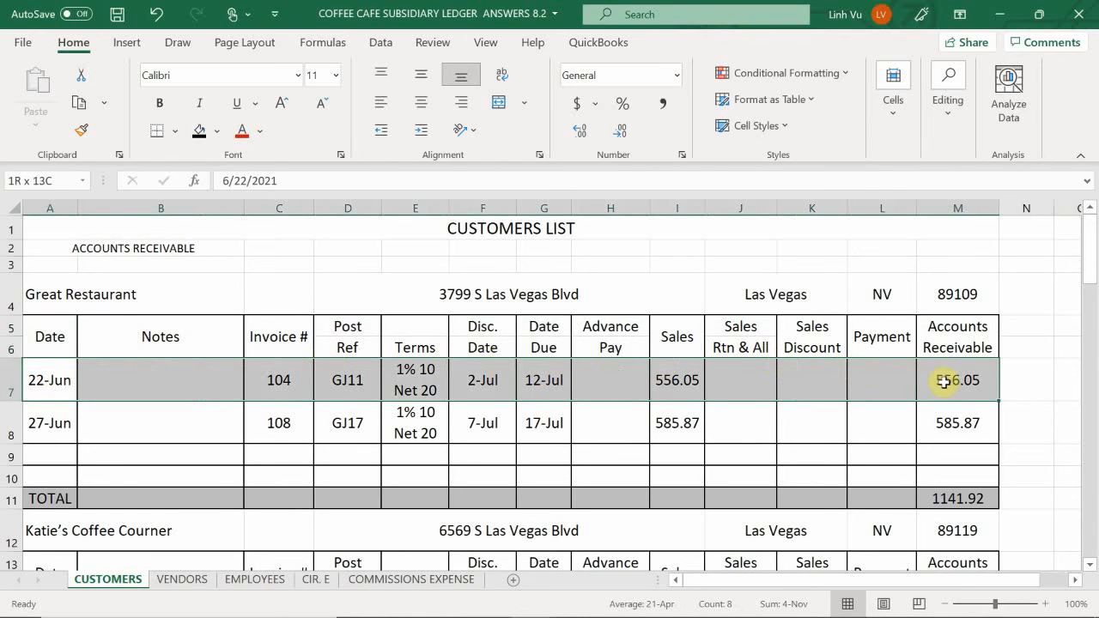
{"action": "left_click", "coordinate": [220, 135]}
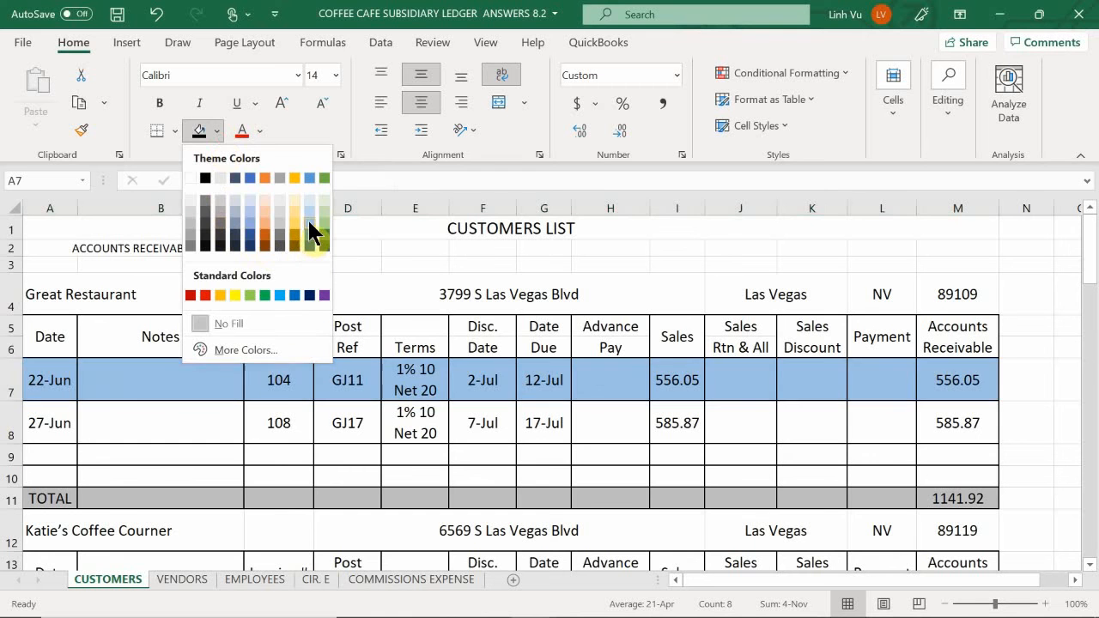
{"action": "left_click", "coordinate": [307, 218]}
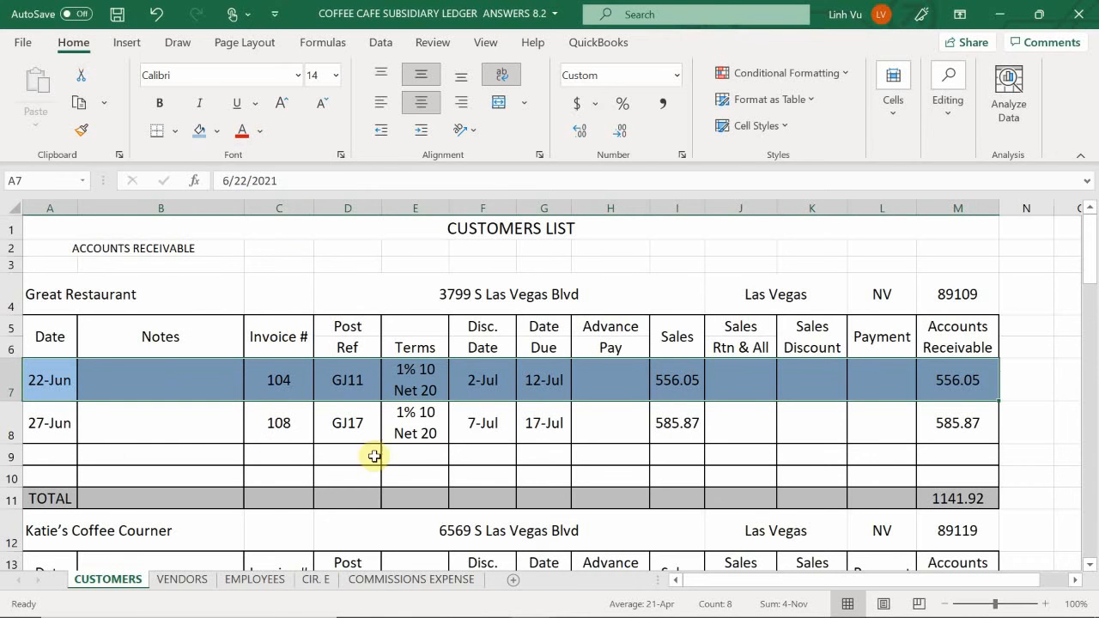
{"action": "left_click", "coordinate": [485, 455]}
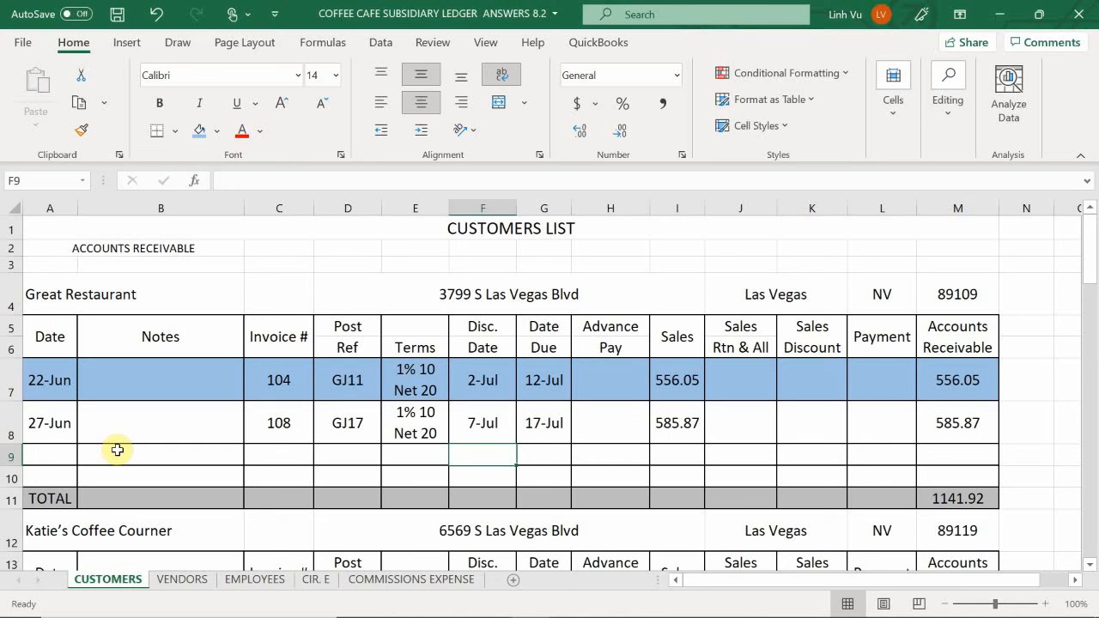
- Switch to the Word scenario, examine the subtotal, delivery charge and amount due on Corner Bookstore invoice #109, and return to the CUSTOMERS sheet
{"action": "left_click", "coordinate": [872, 461]}
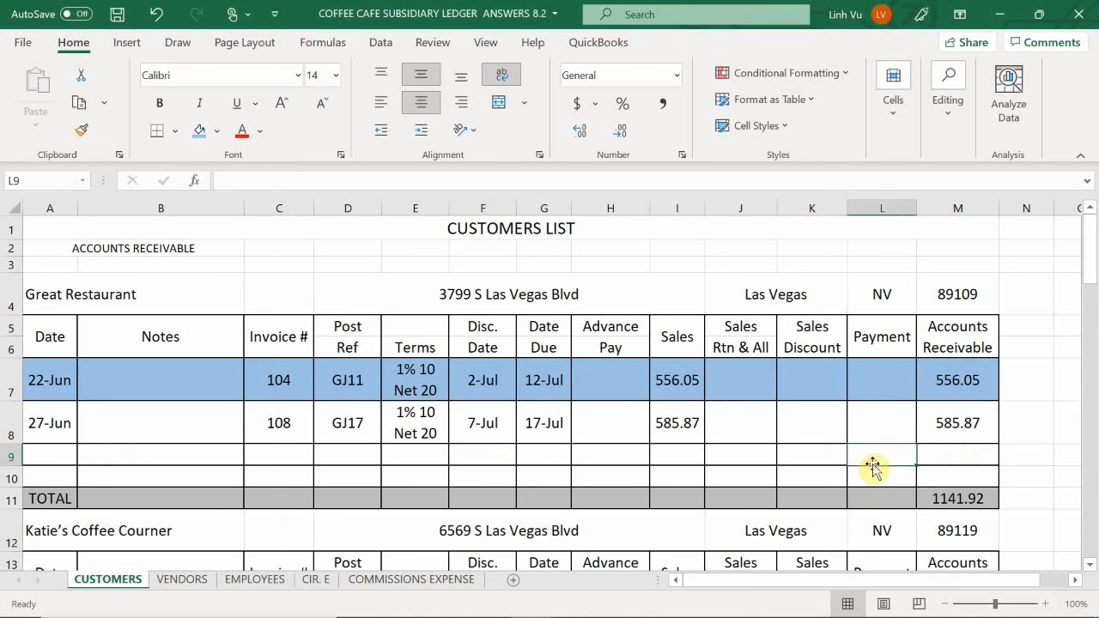
{"action": "left_click", "coordinate": [821, 461]}
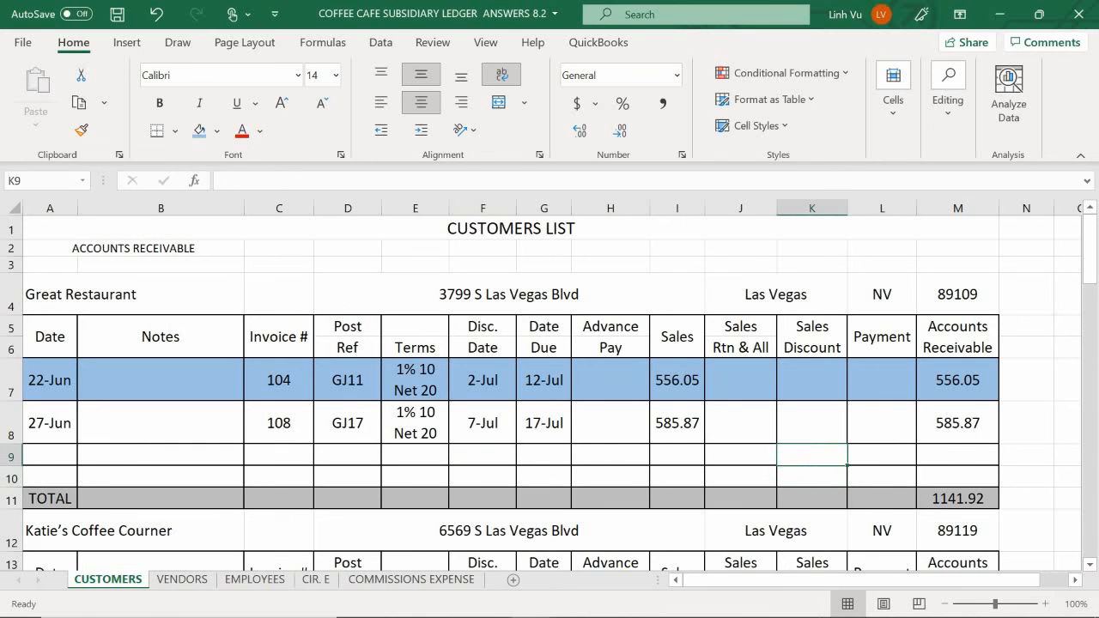
{"action": "mouse_move", "coordinate": [813, 606]}
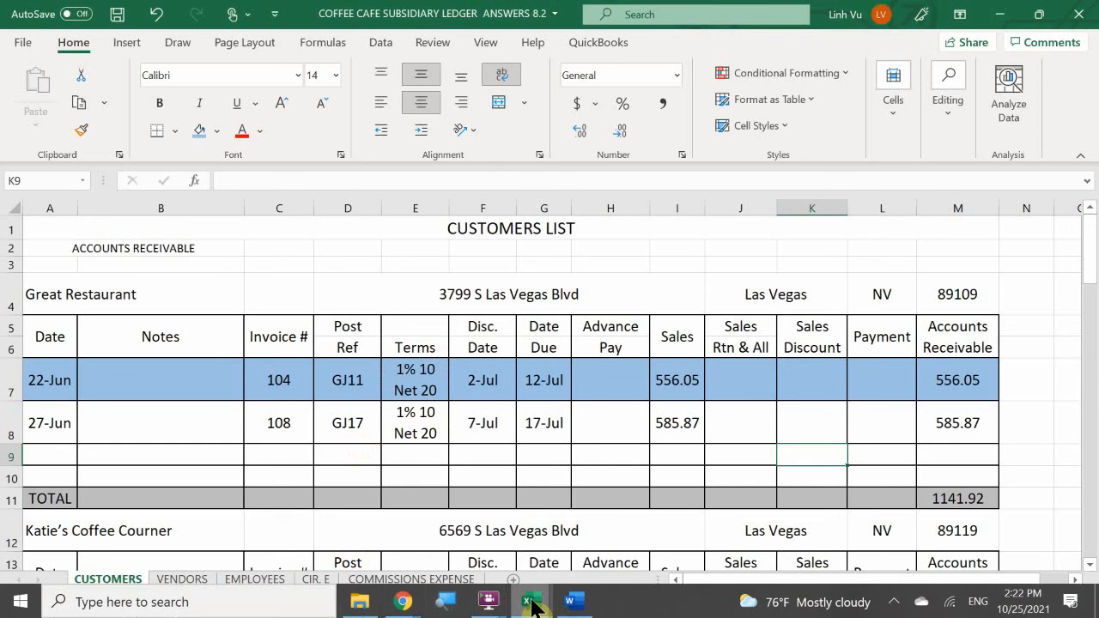
{"action": "mouse_move", "coordinate": [571, 601]}
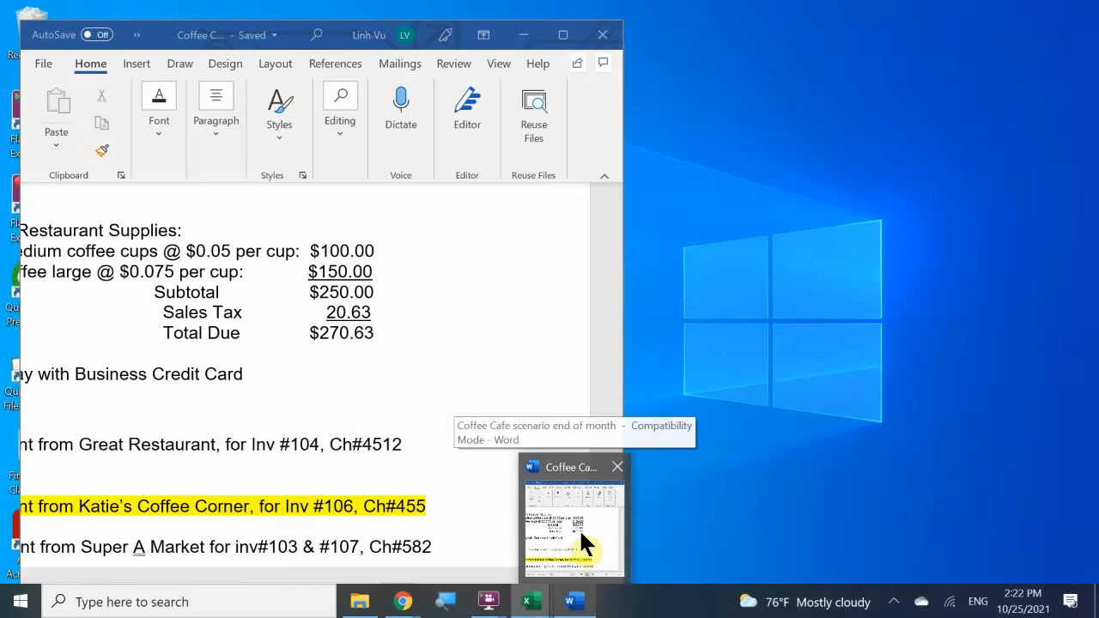
{"action": "left_click", "coordinate": [583, 541]}
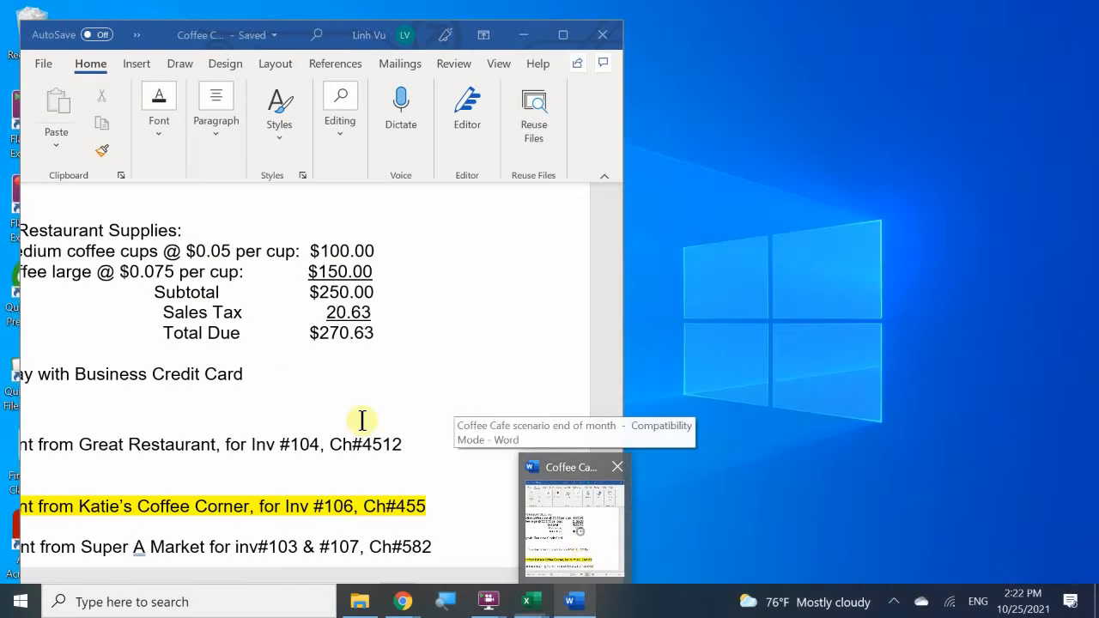
{"action": "scroll", "coordinate": [328, 371], "scroll_direction": "up", "scroll_amount": 15}
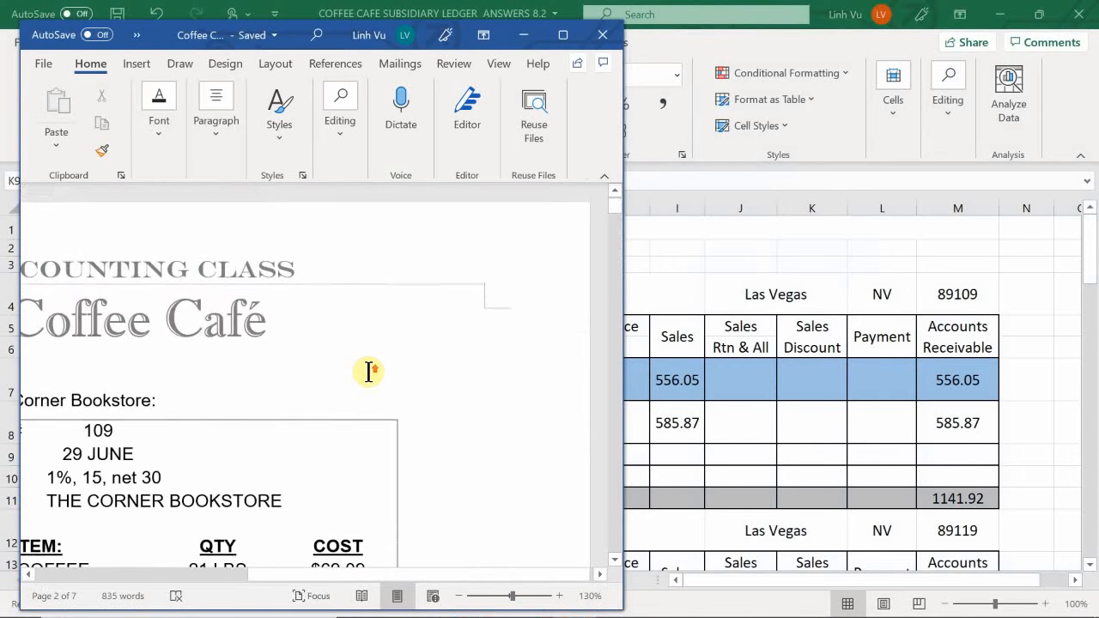
{"action": "scroll", "coordinate": [368, 373], "scroll_direction": "down", "scroll_amount": 1}
{"action": "scroll", "coordinate": [369, 373], "scroll_direction": "down", "scroll_amount": 3}
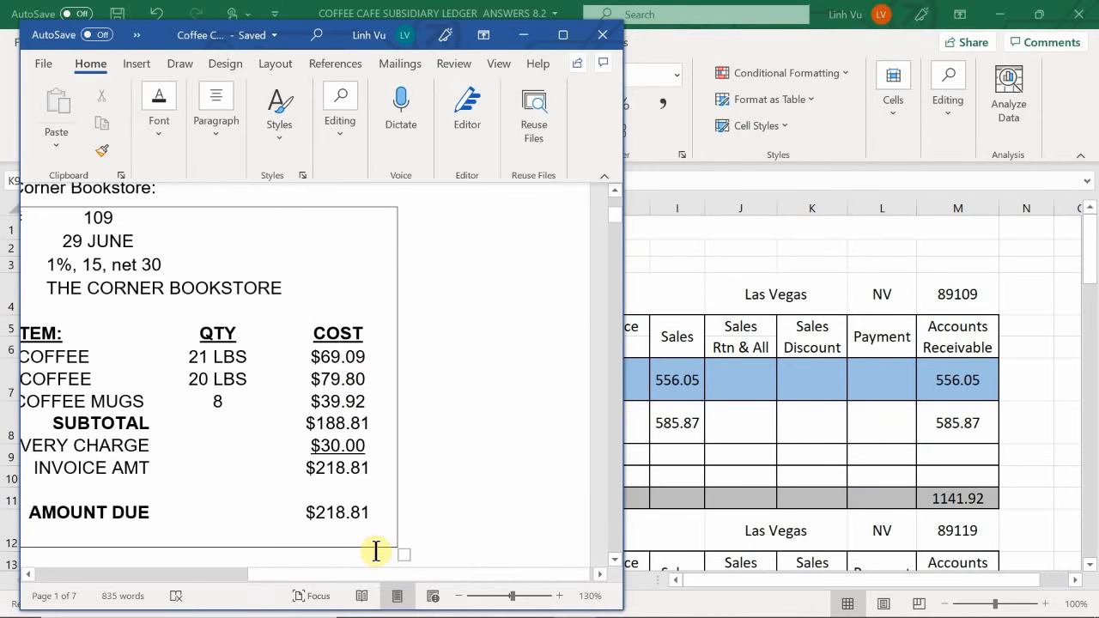
{"action": "left_click_drag", "start_coordinate": [346, 577], "coordinate": [273, 592]}
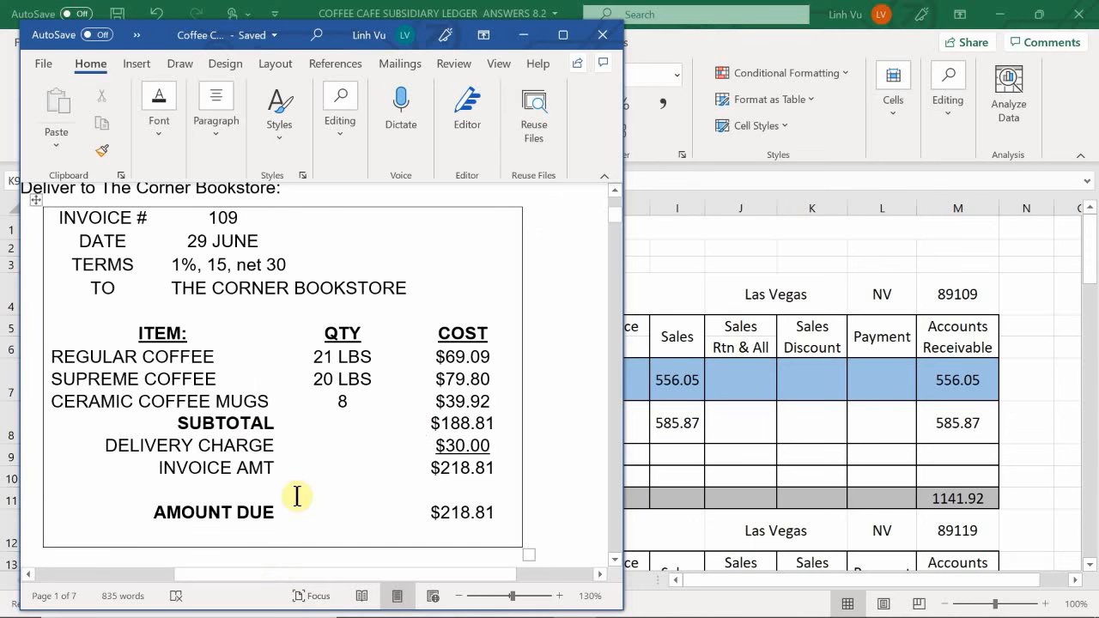
{"action": "left_click", "coordinate": [240, 510]}
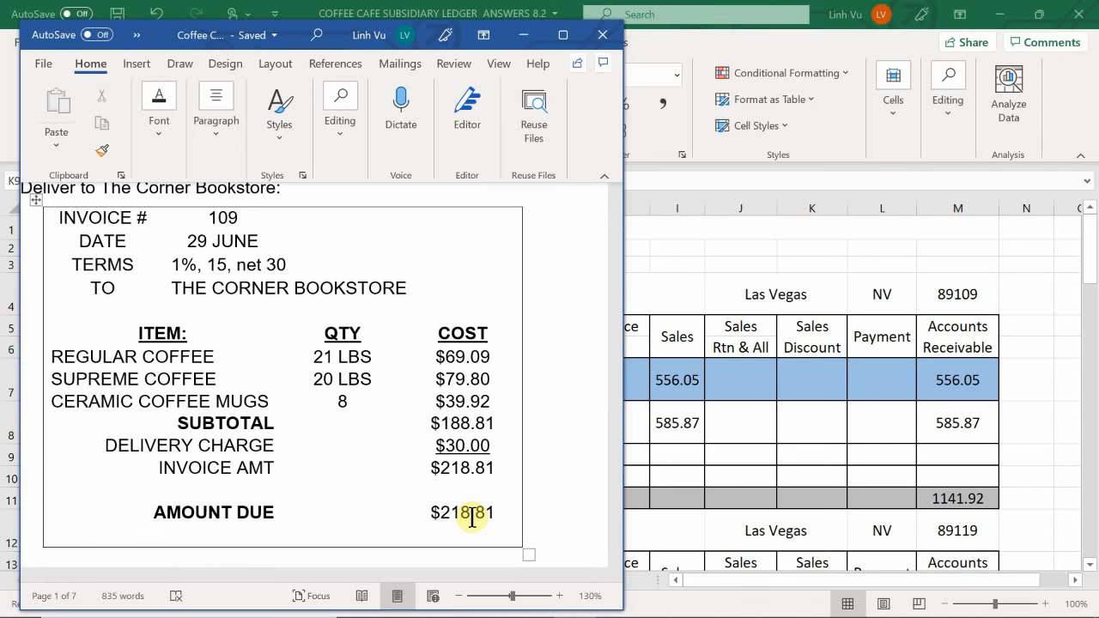
{"action": "left_click", "coordinate": [717, 449]}
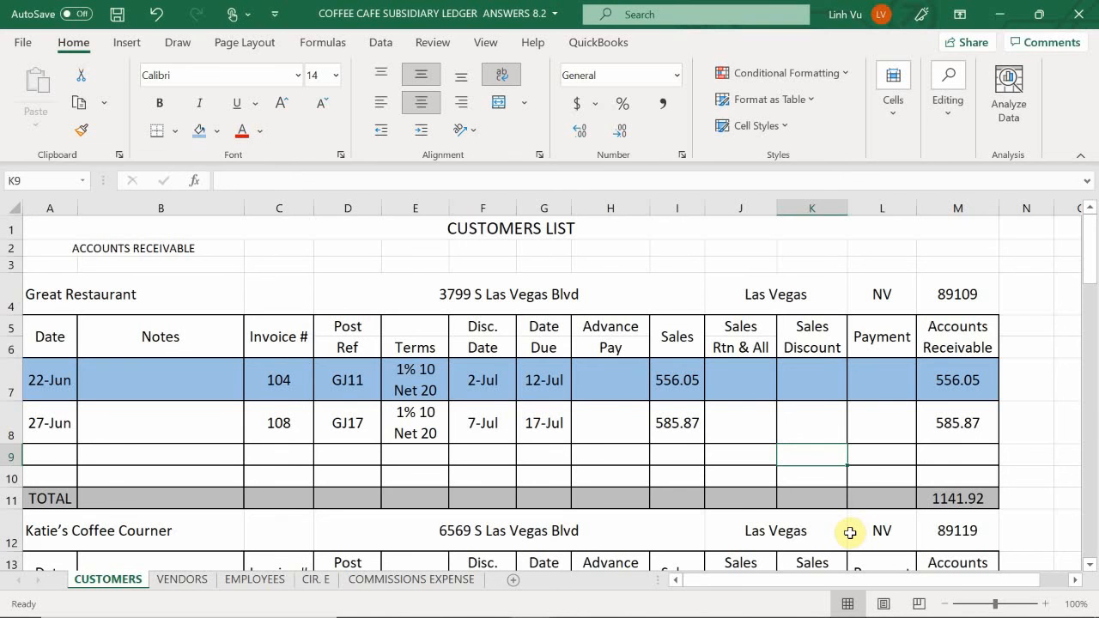
{"action": "type", "text": "="}
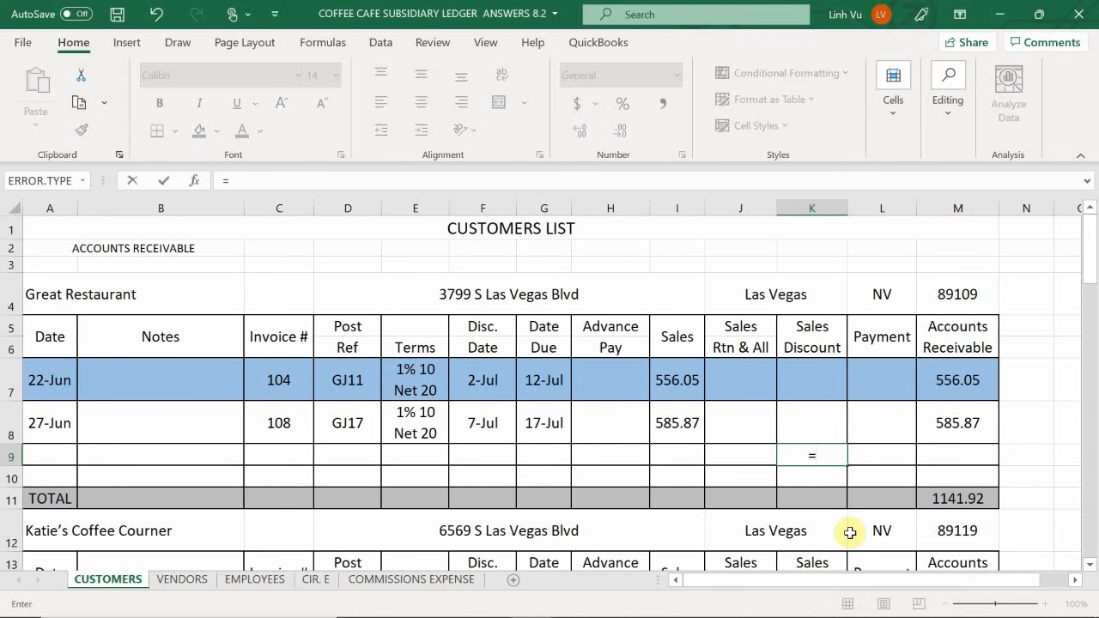
{"action": "type", "text": "526.05"}
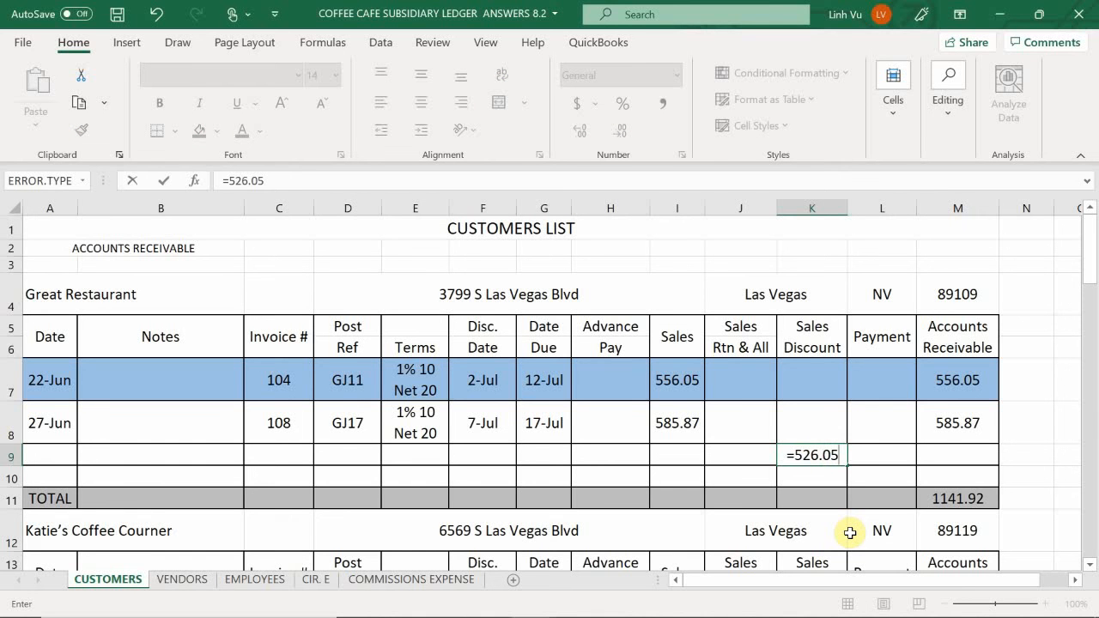
{"action": "type", "text": "*"}
{"action": "key", "text": "BackSpace"}
{"action": "key", "text": "Escape"}
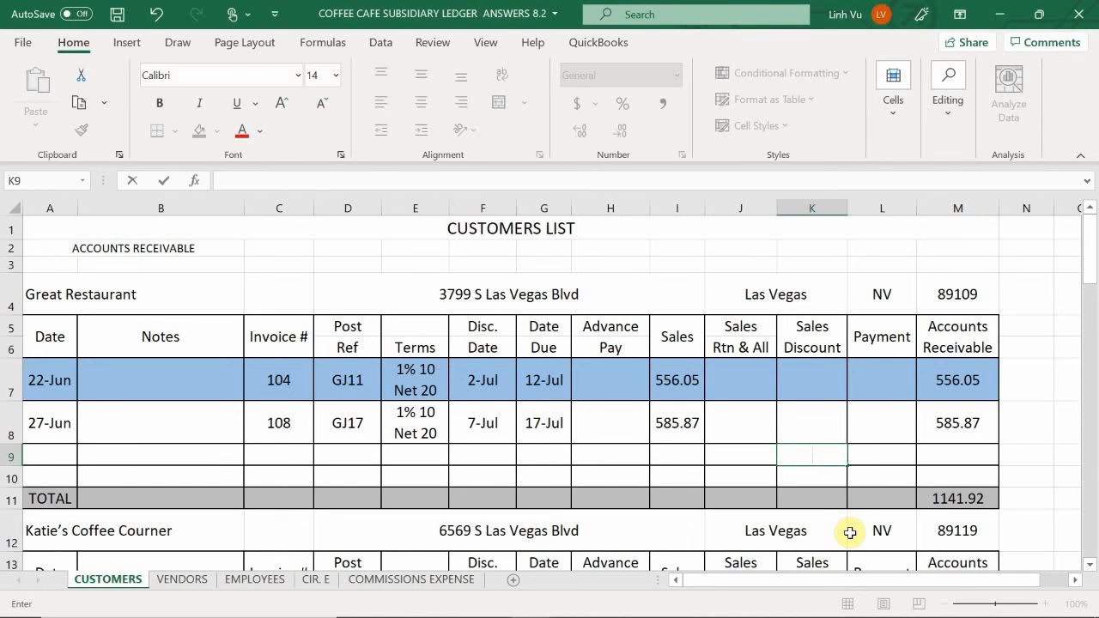
{"action": "type", "text": "="}
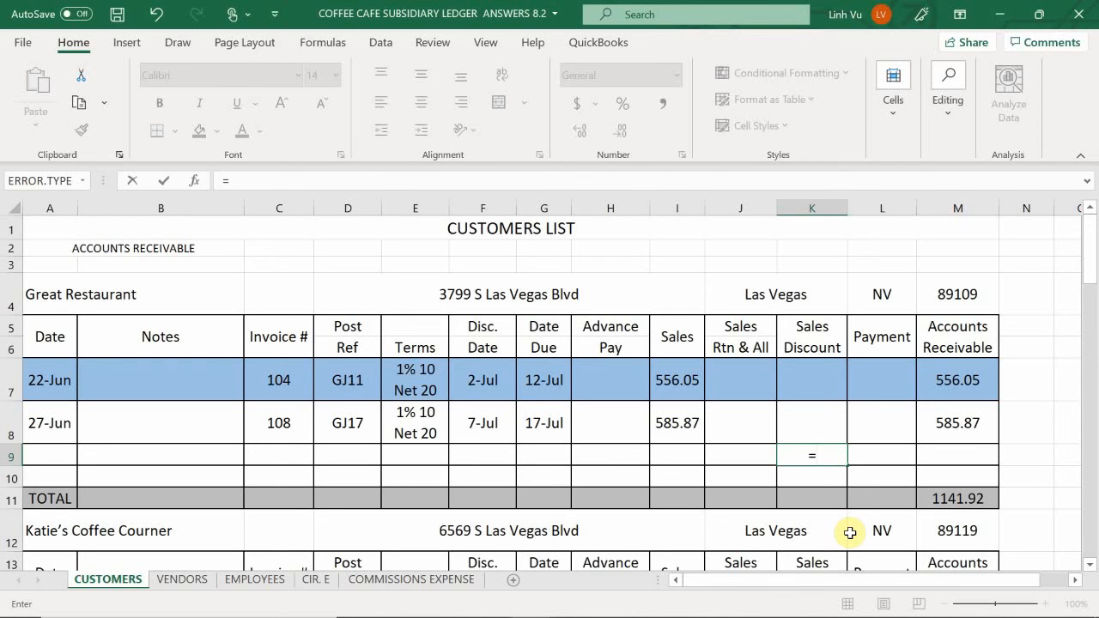
{"action": "key", "text": "BackSpace"}
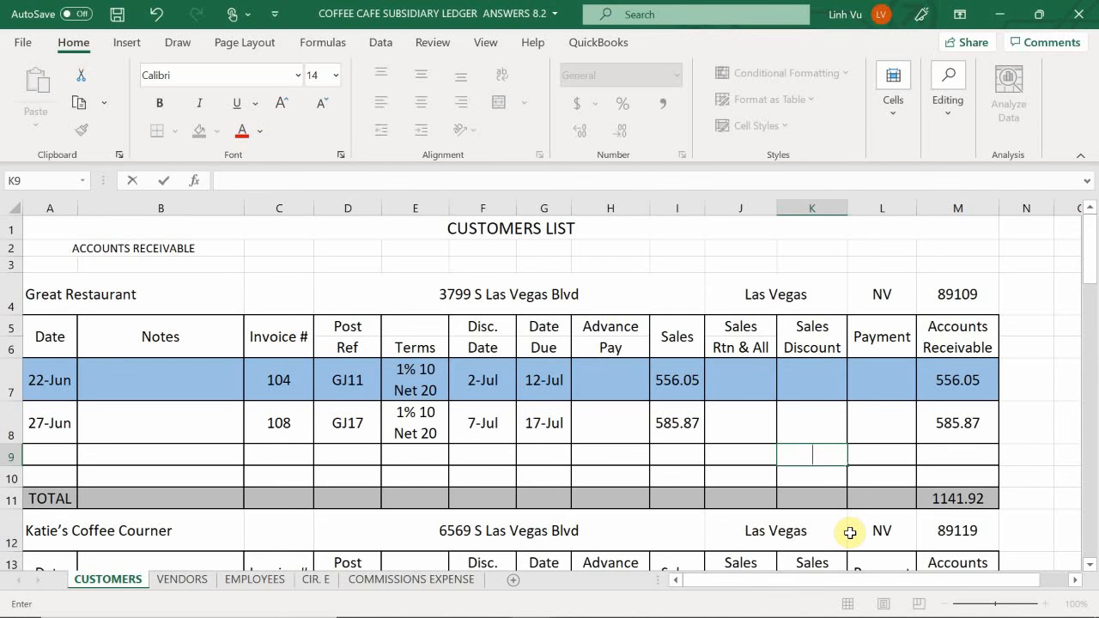
{"action": "key", "text": "Return"}
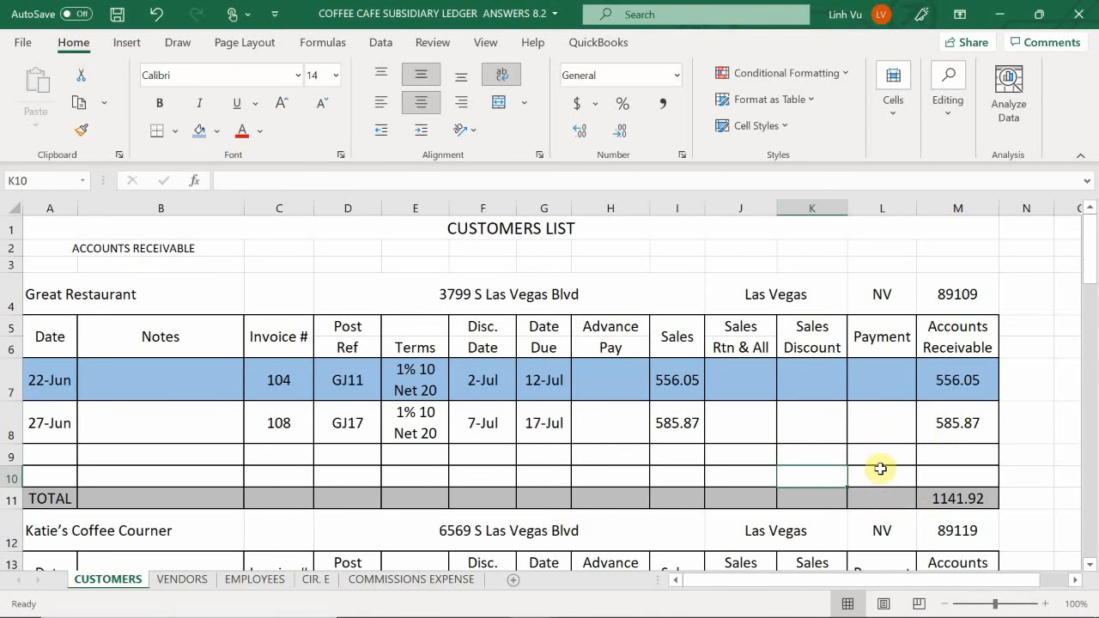
- Calculate the 1% sales discount in K9 of Great Restaurant's ledger as =ROUND(526.05*0.01,2)
{"action": "left_click", "coordinate": [880, 463]}
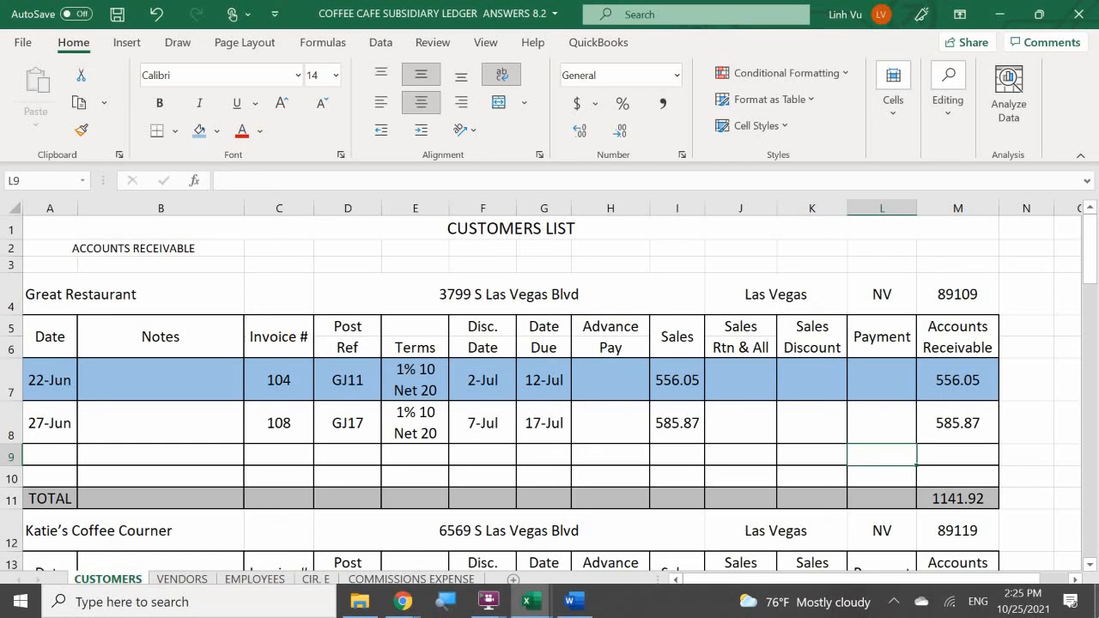
{"action": "key", "text": "Left"}
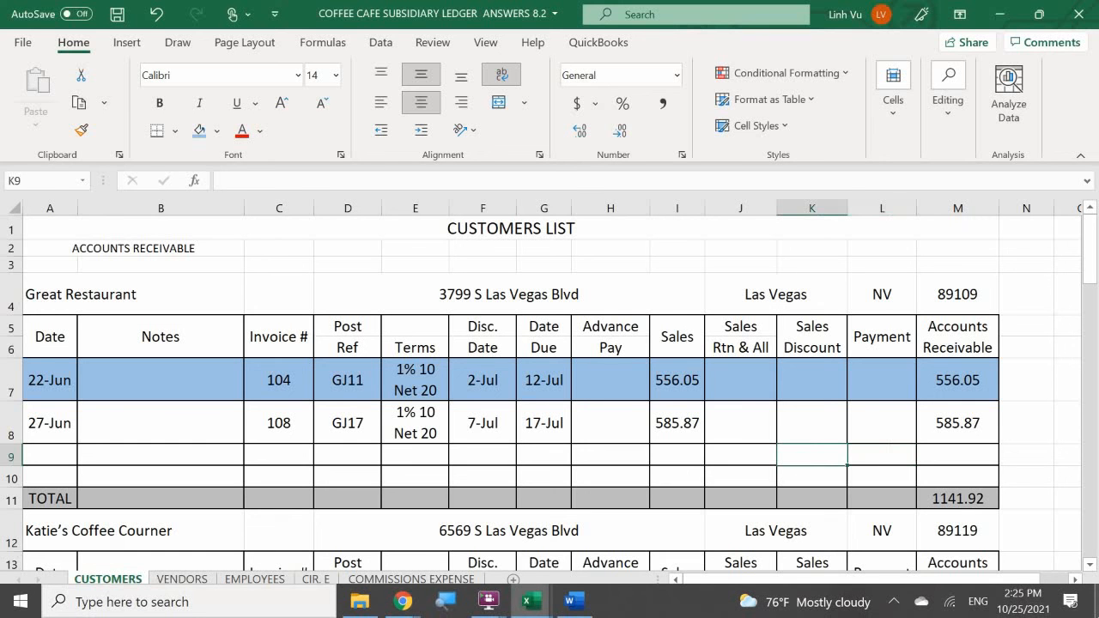
{"action": "type", "text": "=r"}
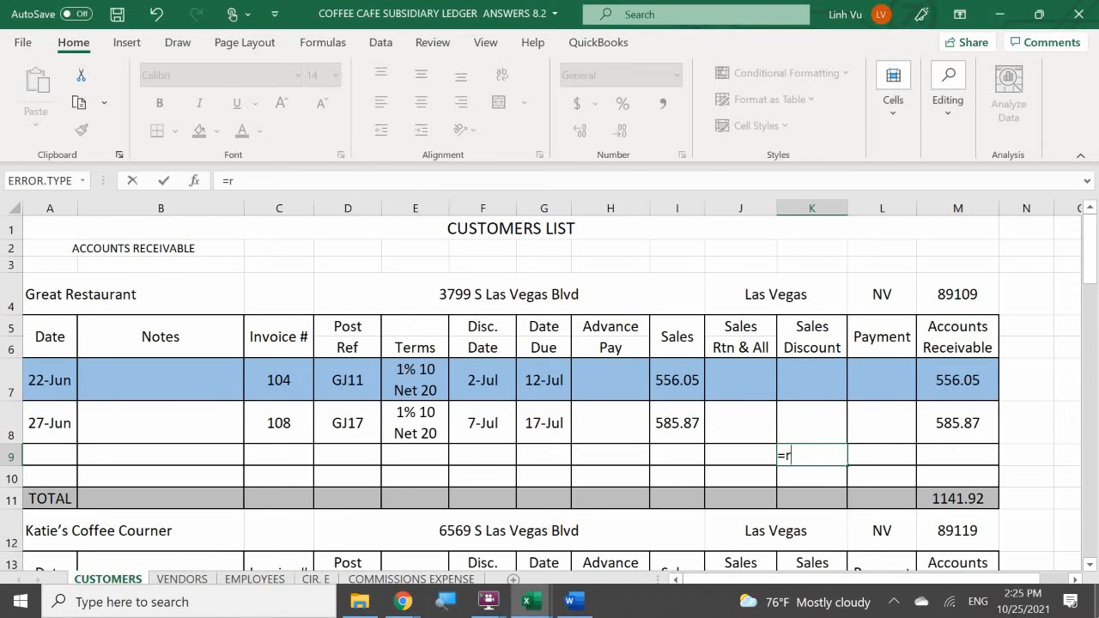
{"action": "type", "text": "ound("}
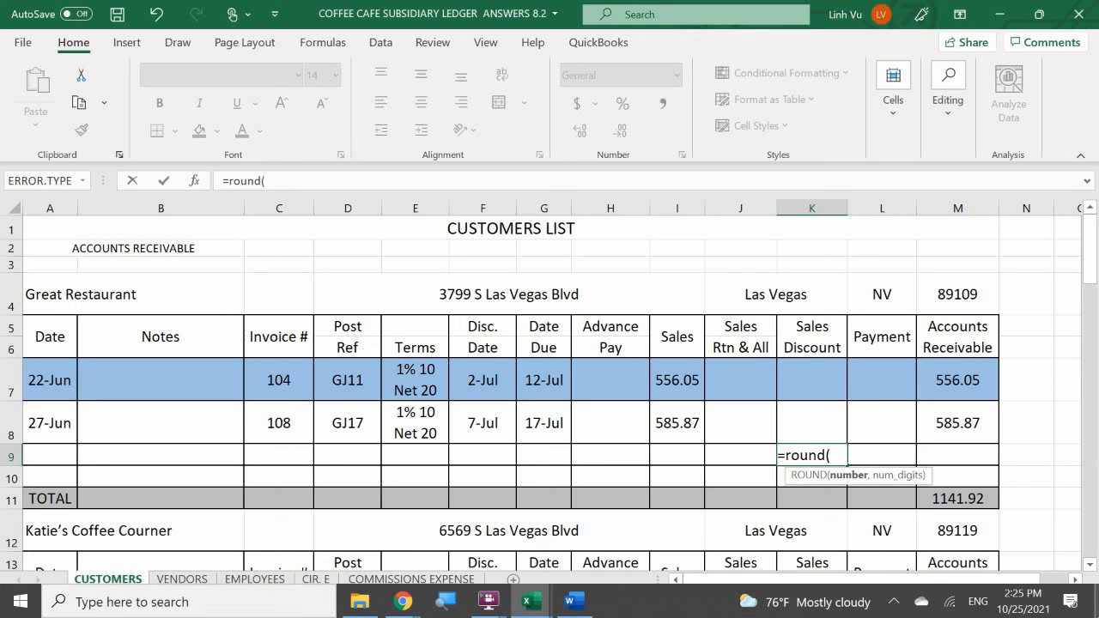
{"action": "type", "text": "526"}
{"action": "type", "text": ".0"}
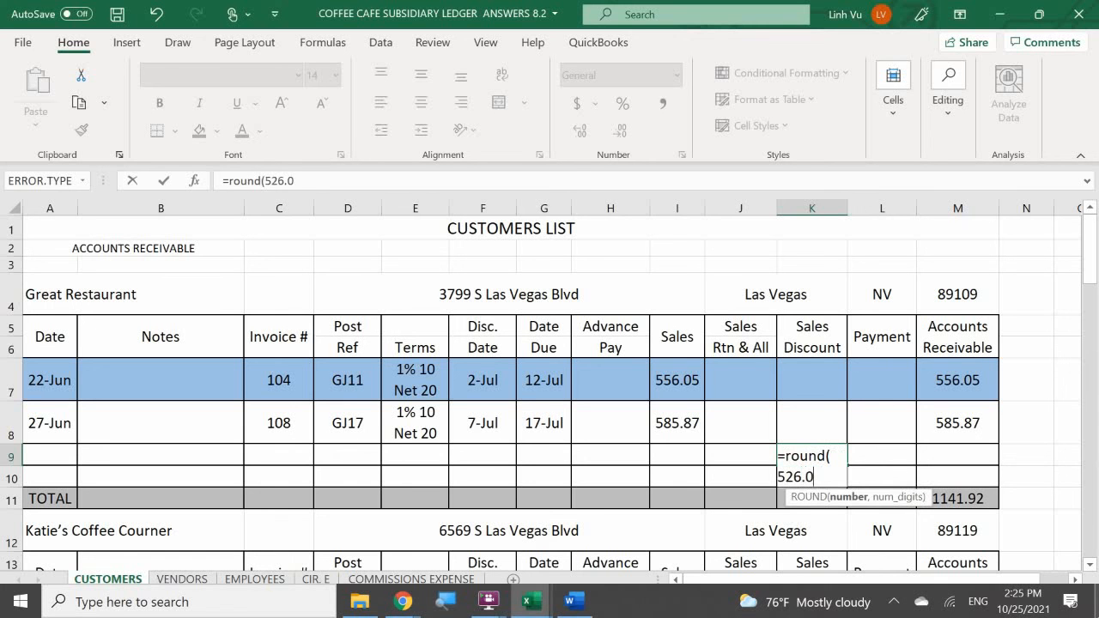
{"action": "type", "text": "5*0.01m"}
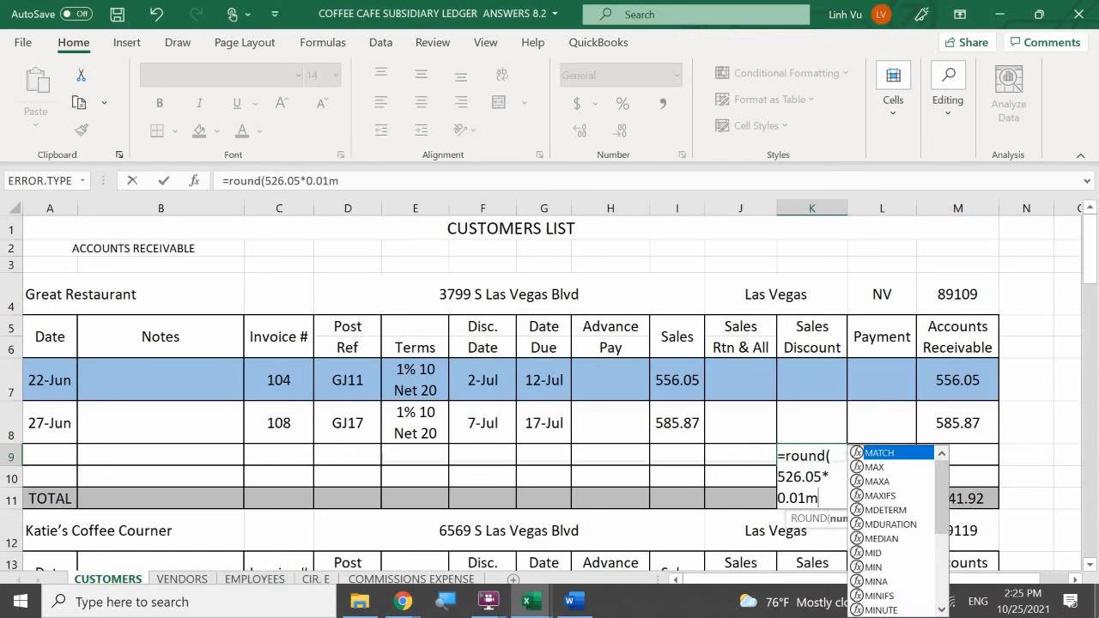
{"action": "key", "text": "BackSpace"}
{"action": "type", "text": ","}
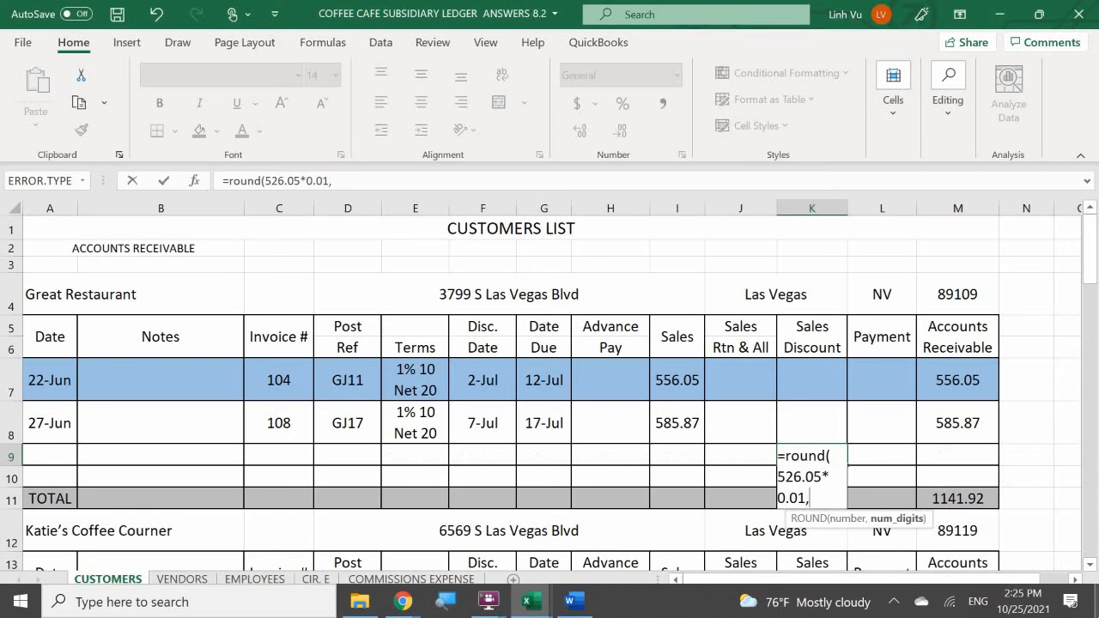
{"action": "type", "text": "2"}
{"action": "key", "text": "Return"}
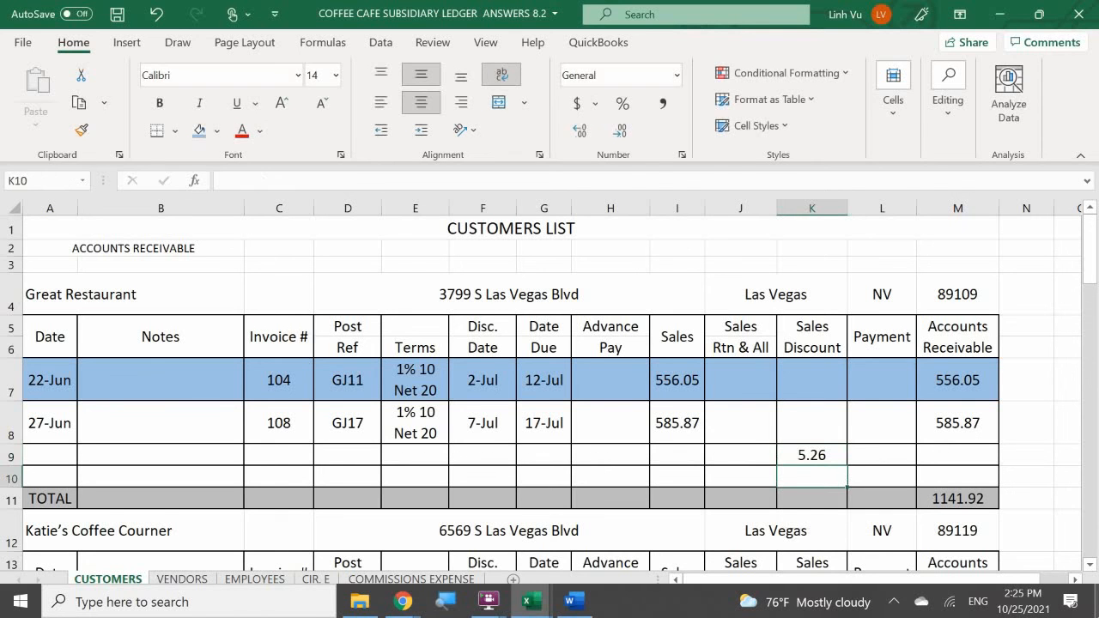
- Calculate Great Restaurant's payment in L9 as =I7-K9 and extend the Accounts Receivable formula from M8 to M9
{"action": "key", "text": "Right"}
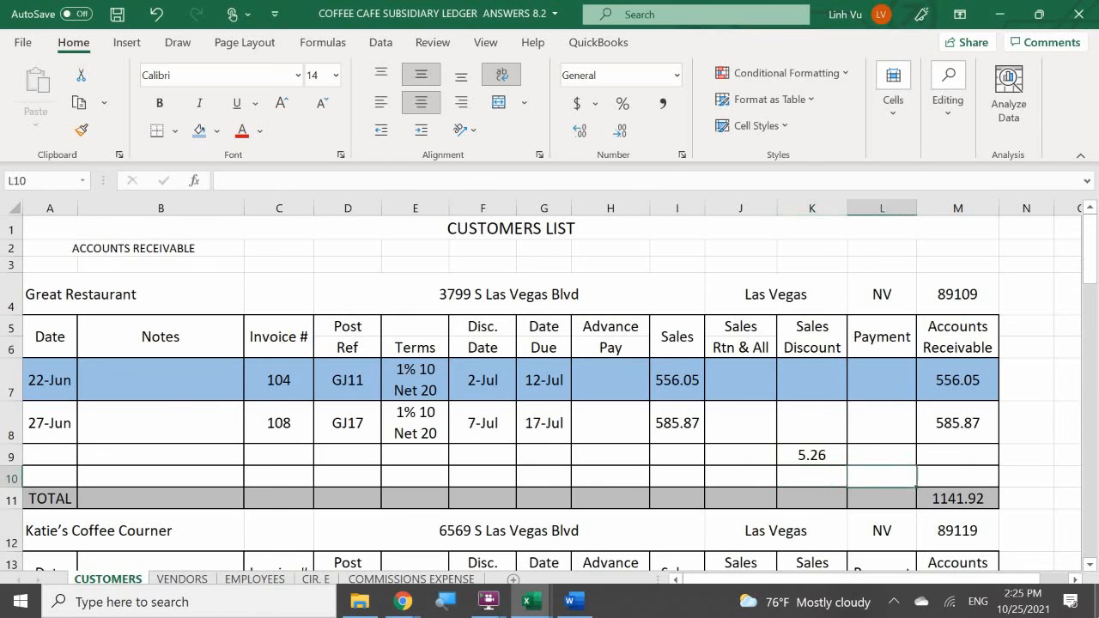
{"action": "key", "text": "Up"}
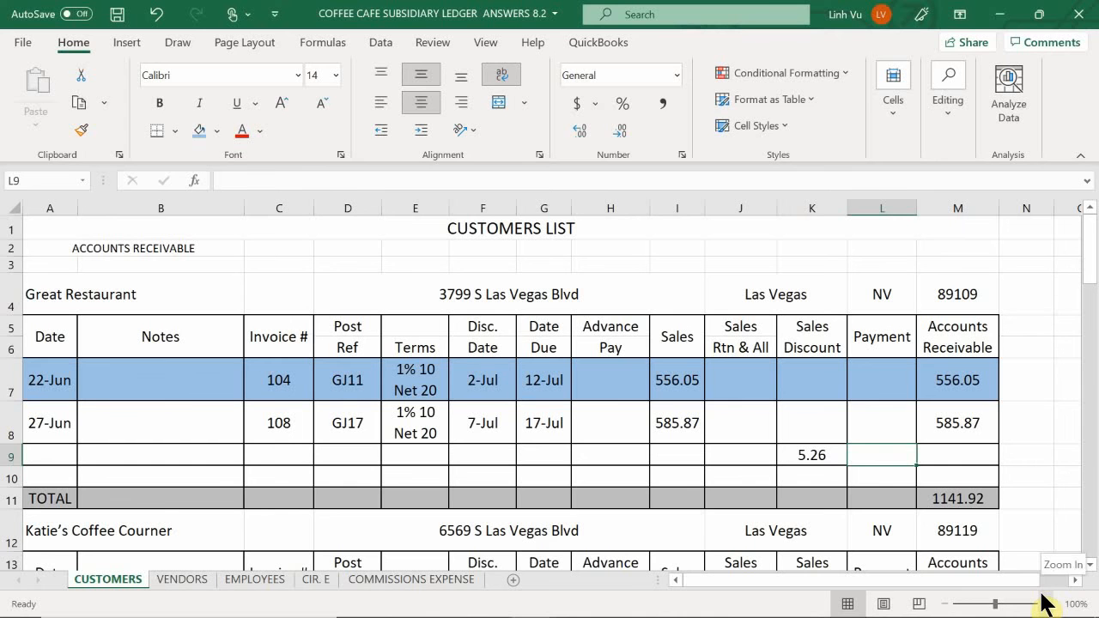
{"action": "type", "text": "="}
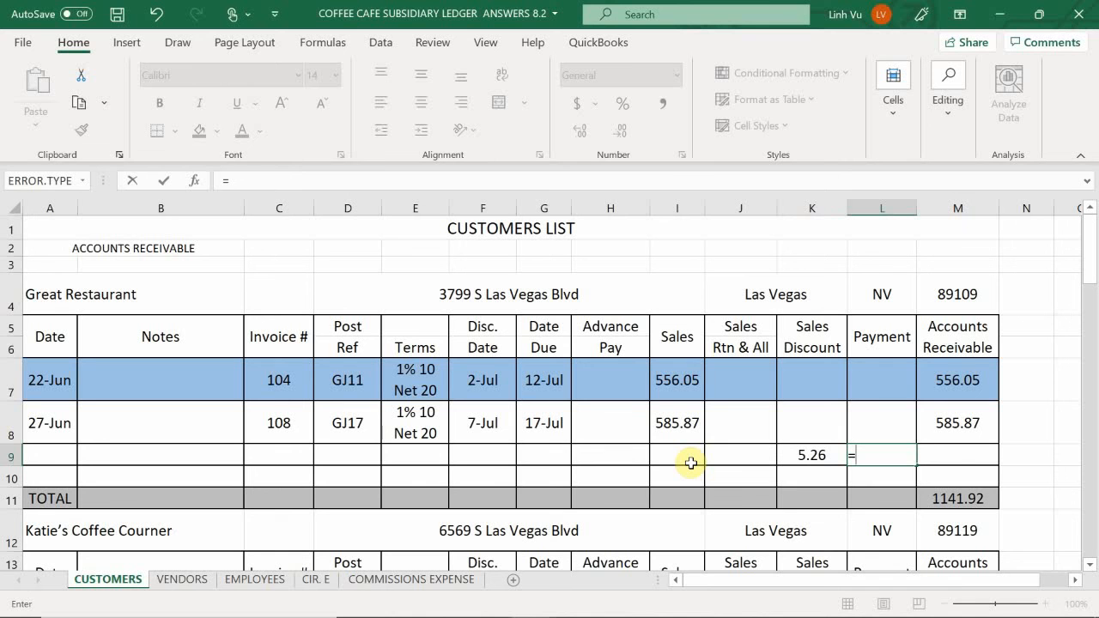
{"action": "key", "text": "Up"}
{"action": "key", "text": "Up"}
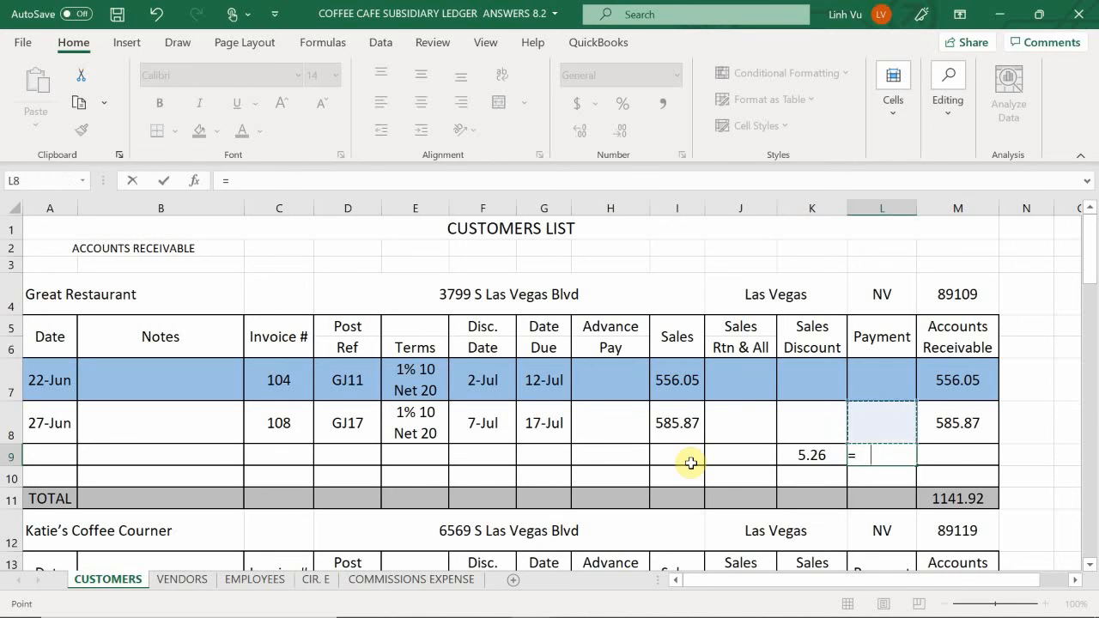
{"action": "key", "text": "Left"}
{"action": "key", "text": "Left"}
{"action": "key", "text": "Left"}
{"action": "type", "text": "-"}
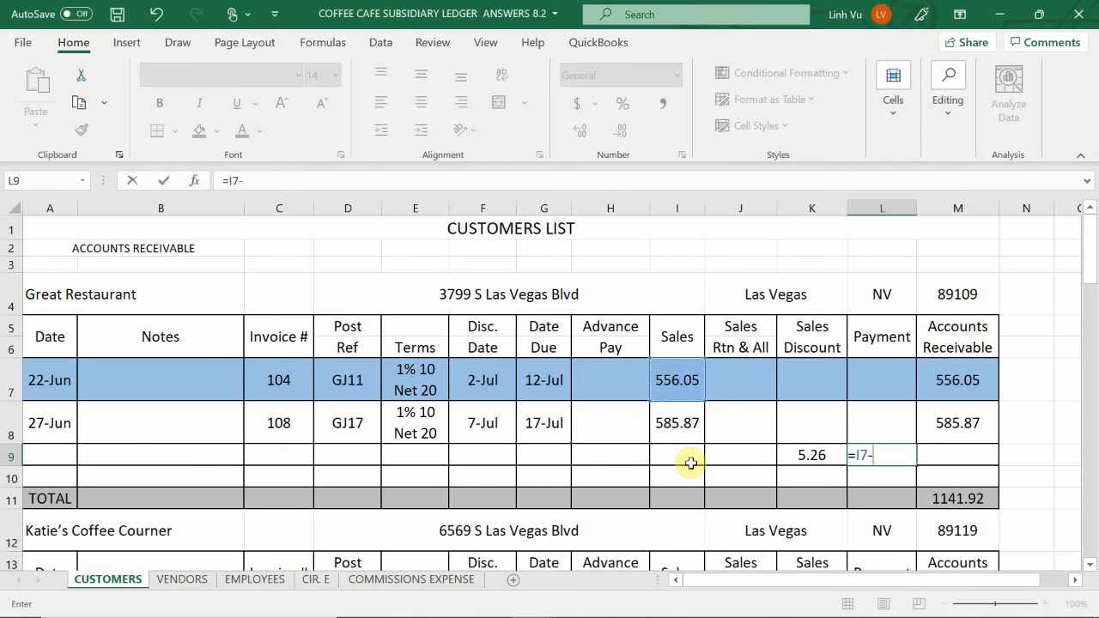
{"action": "key", "text": "Left"}
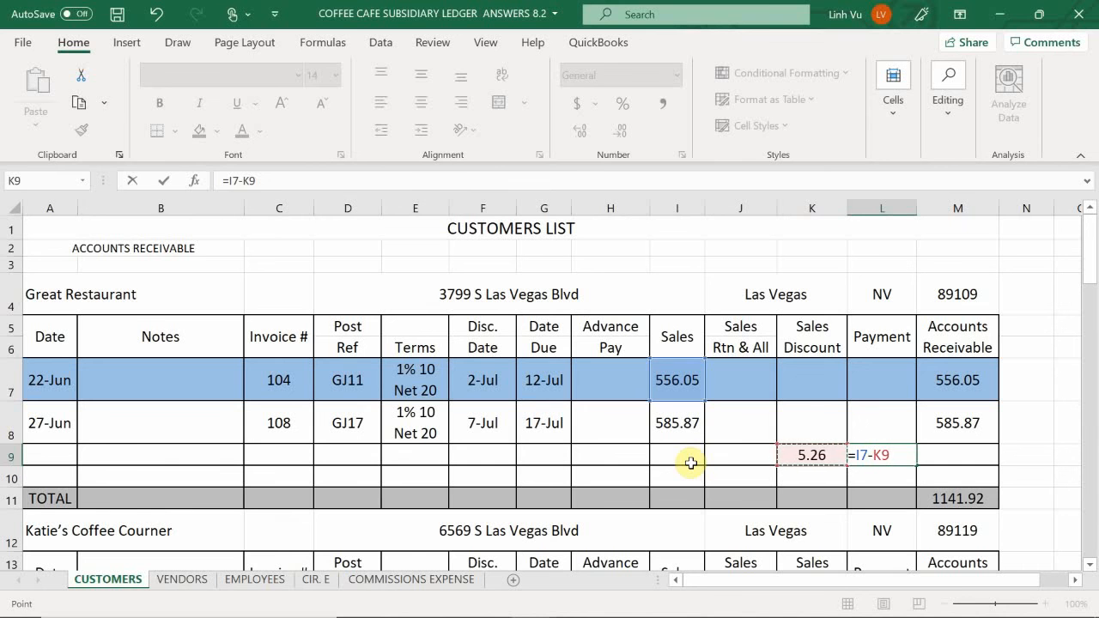
{"action": "key", "text": "Return"}
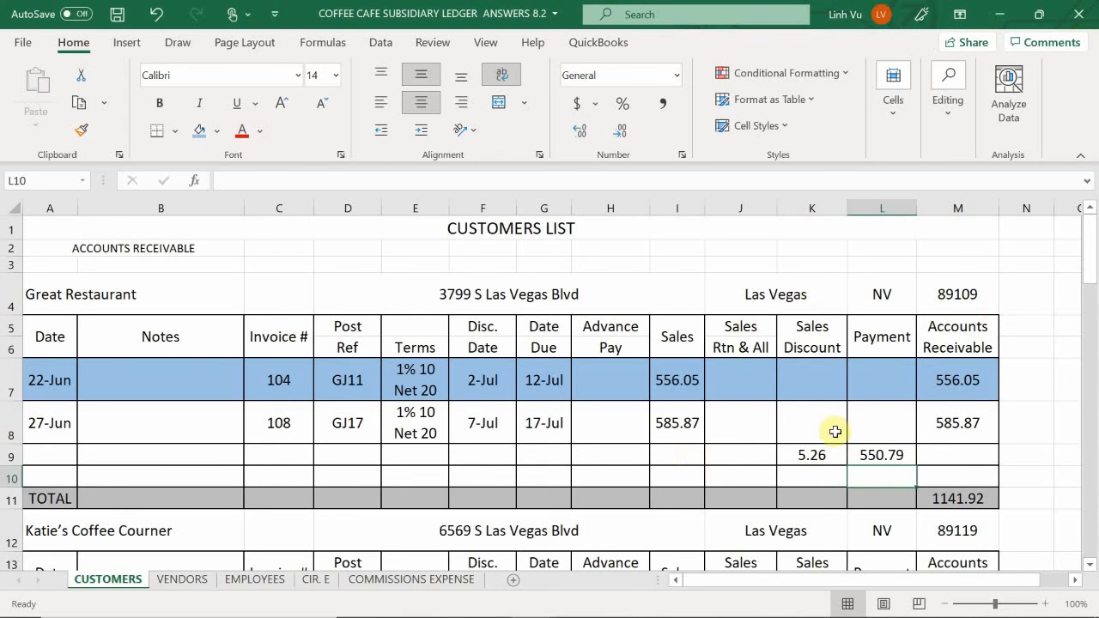
{"action": "left_click", "coordinate": [964, 405]}
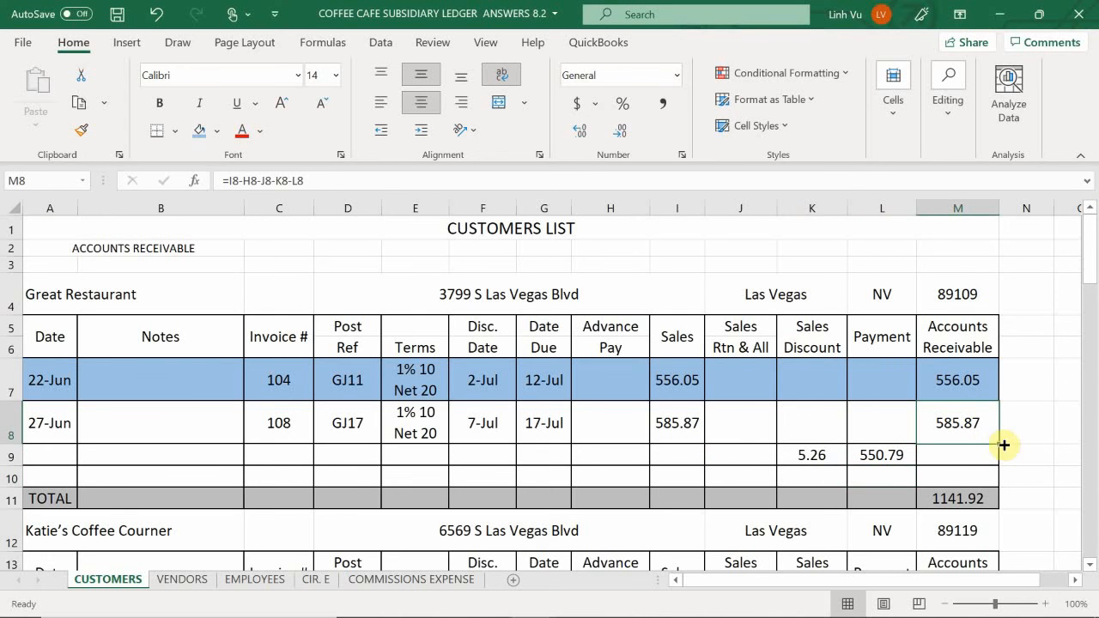
{"action": "left_click_drag", "start_coordinate": [999, 445], "coordinate": [997, 464]}
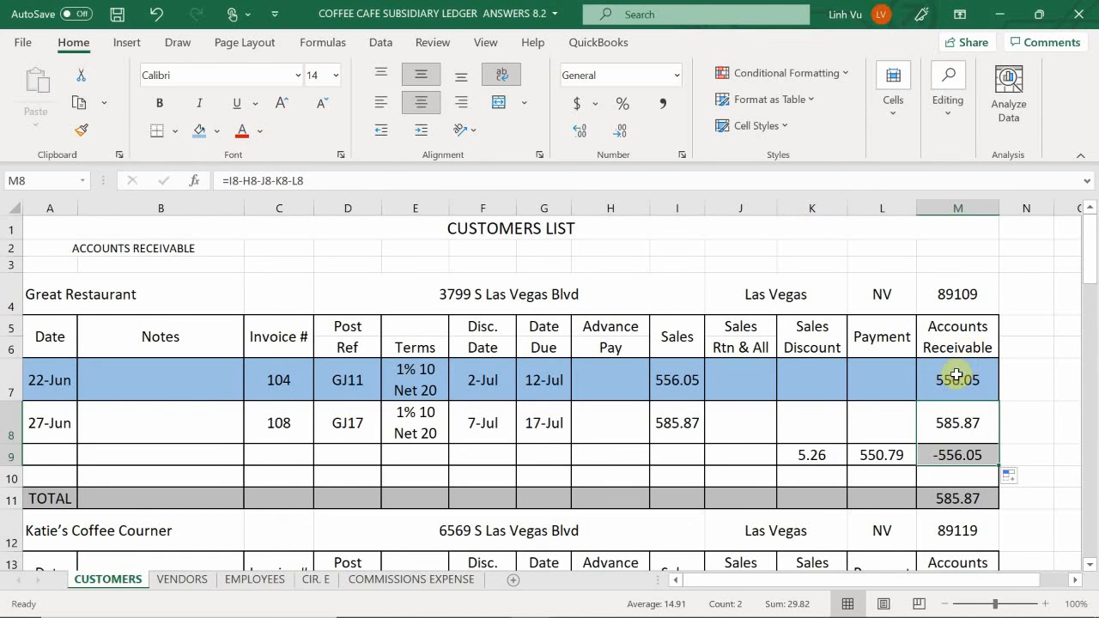
- Switch to the GENERAL JOURNAL workbook and enter 550.79 as the Checking debit in D820
{"action": "mouse_move", "coordinate": [1043, 615]}
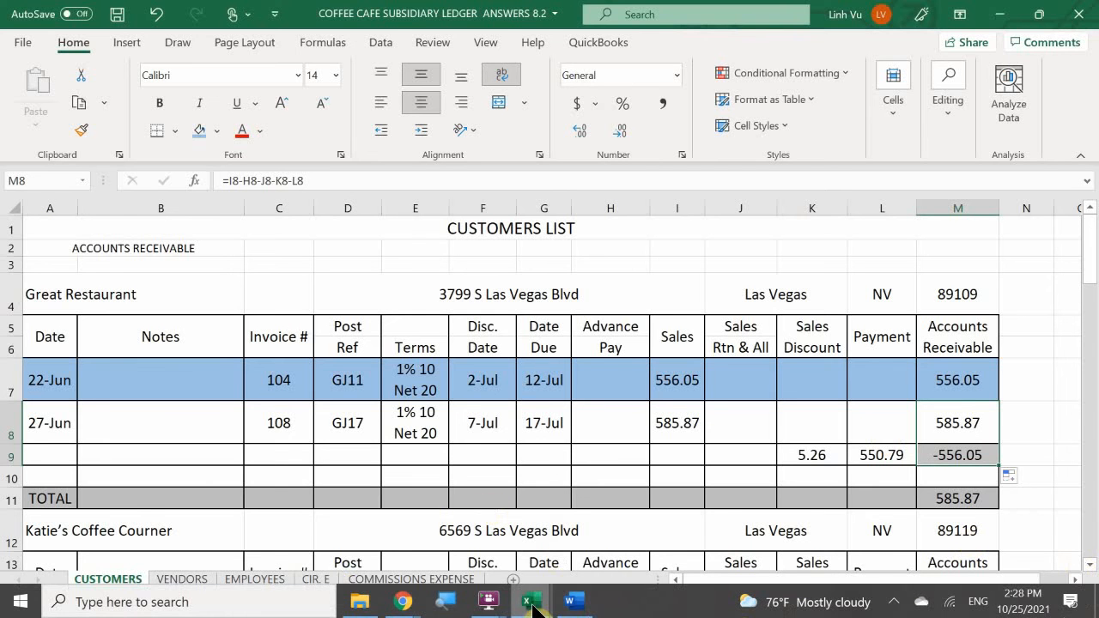
{"action": "mouse_move", "coordinate": [534, 603]}
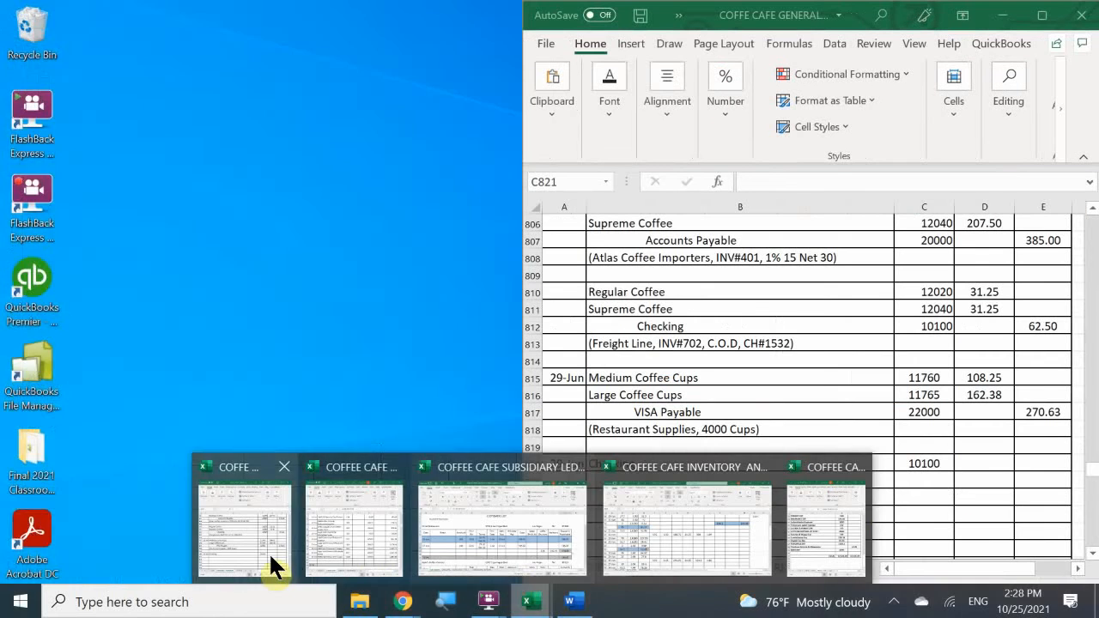
{"action": "left_click", "coordinate": [269, 554]}
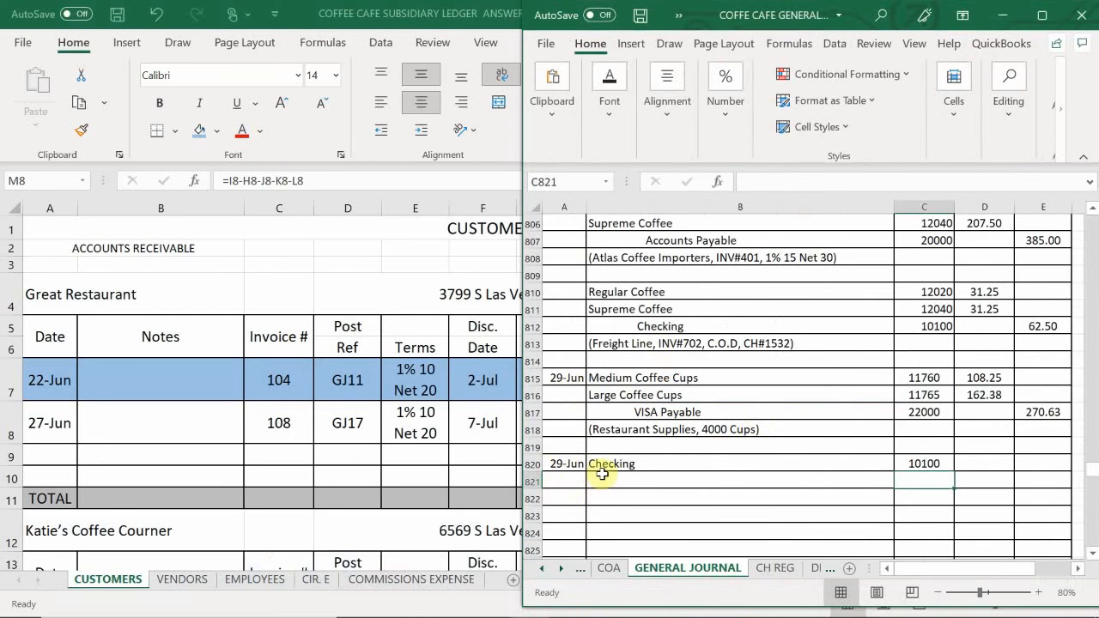
{"action": "left_click", "coordinate": [619, 482]}
{"action": "left_click", "coordinate": [652, 498]}
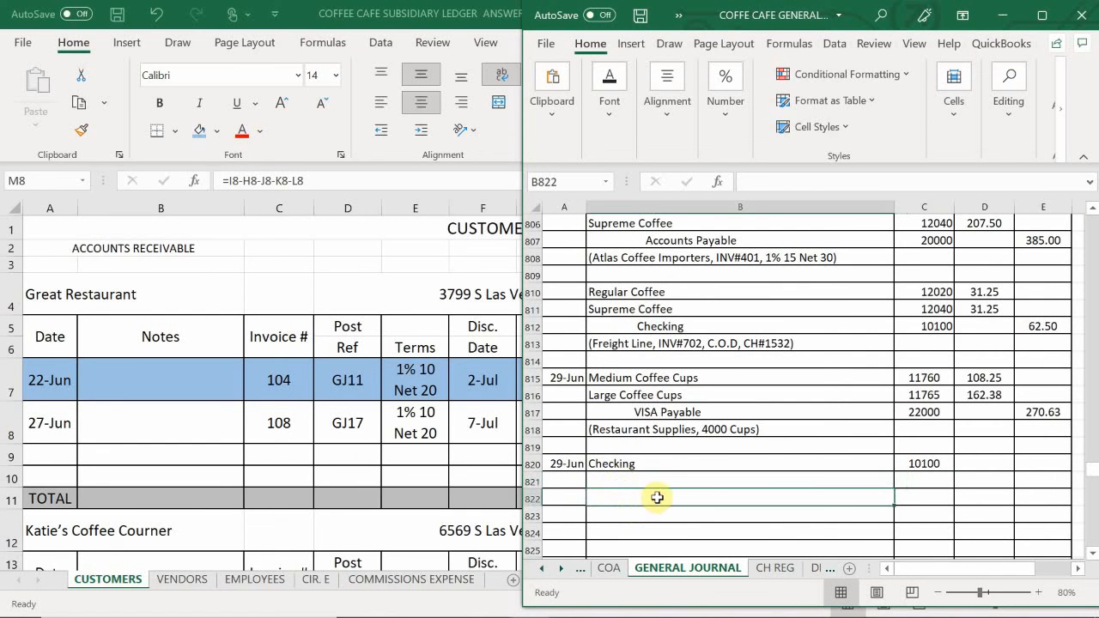
{"action": "left_click", "coordinate": [973, 462]}
{"action": "type", "text": "550"}
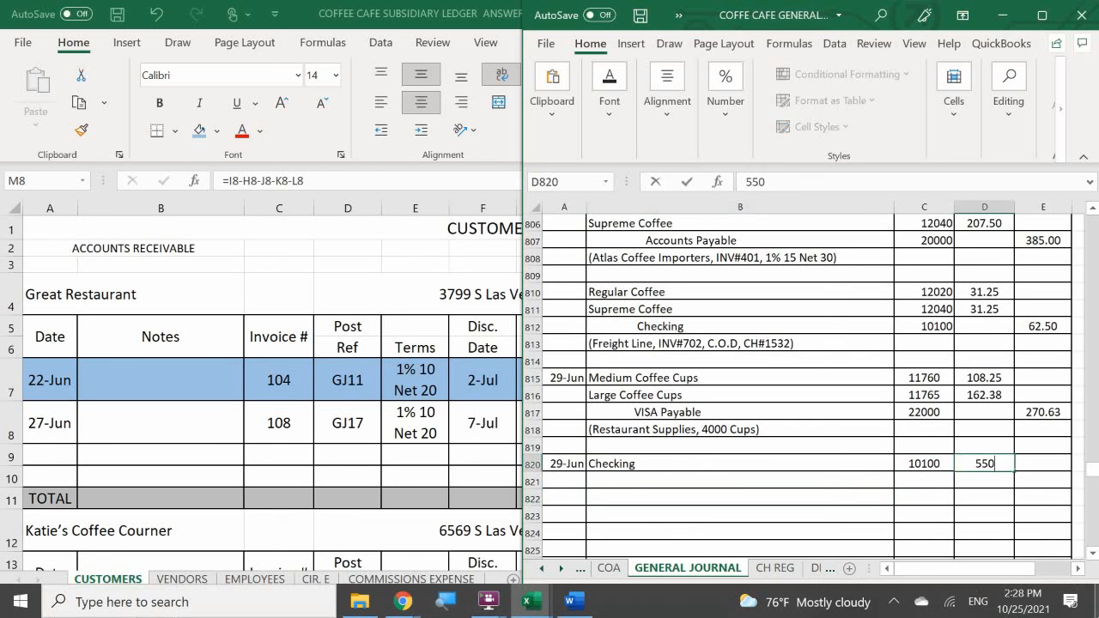
{"action": "type", "text": ".79"}
{"action": "key", "text": "Return"}
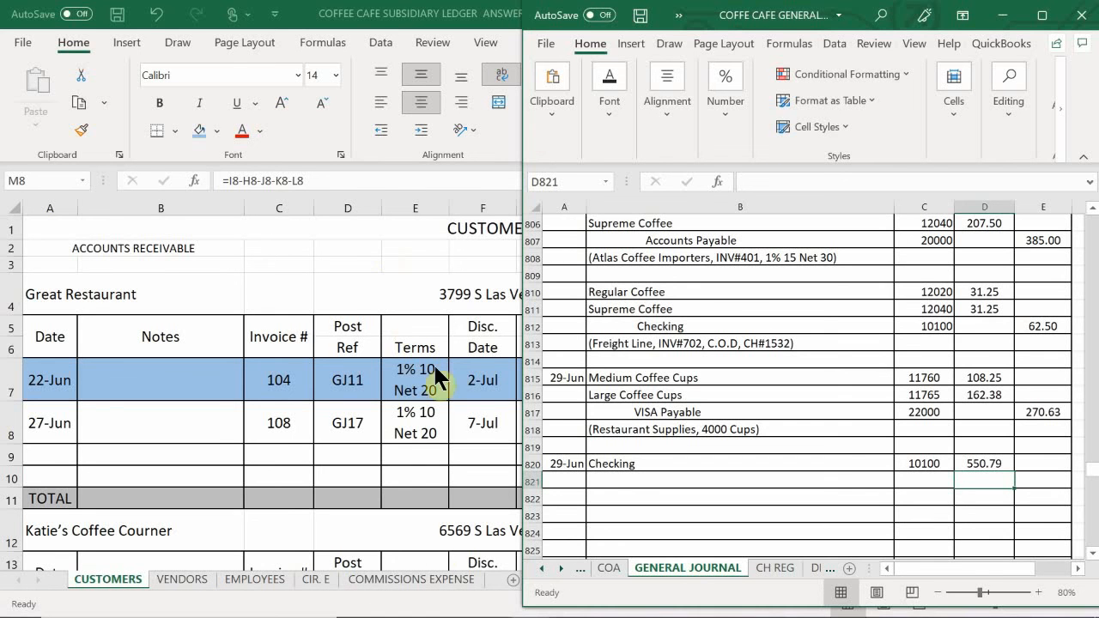
- Enter the indented credit account Accounts Receivable in B822 with post ref 11000
{"action": "left_click", "coordinate": [612, 499]}
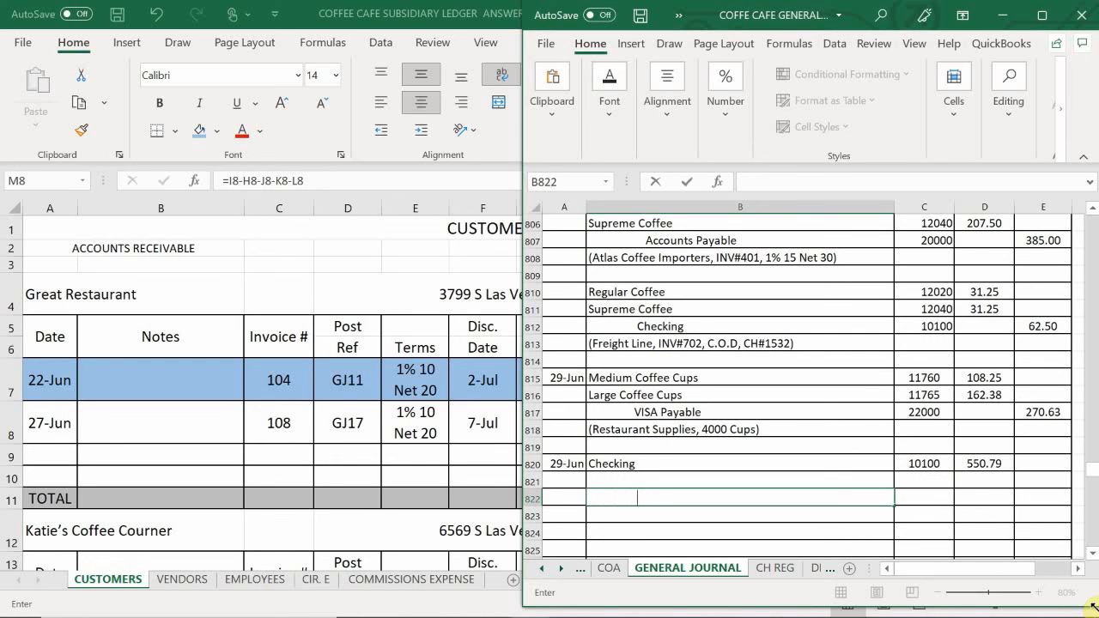
{"action": "type", "text": "Accounts Receivable"}
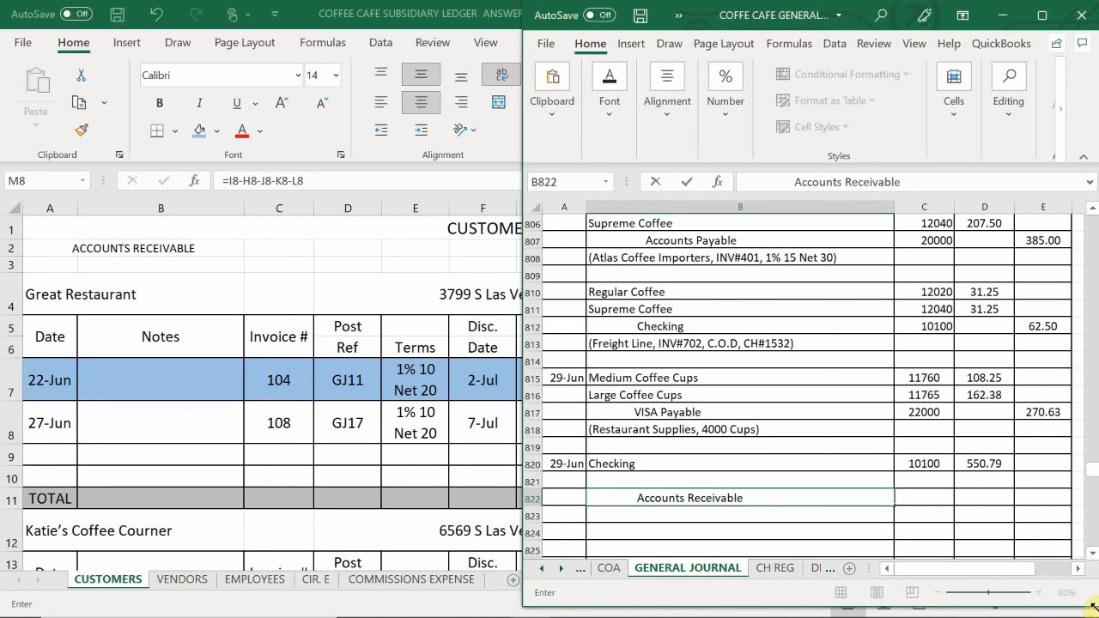
{"action": "key", "text": "Tab"}
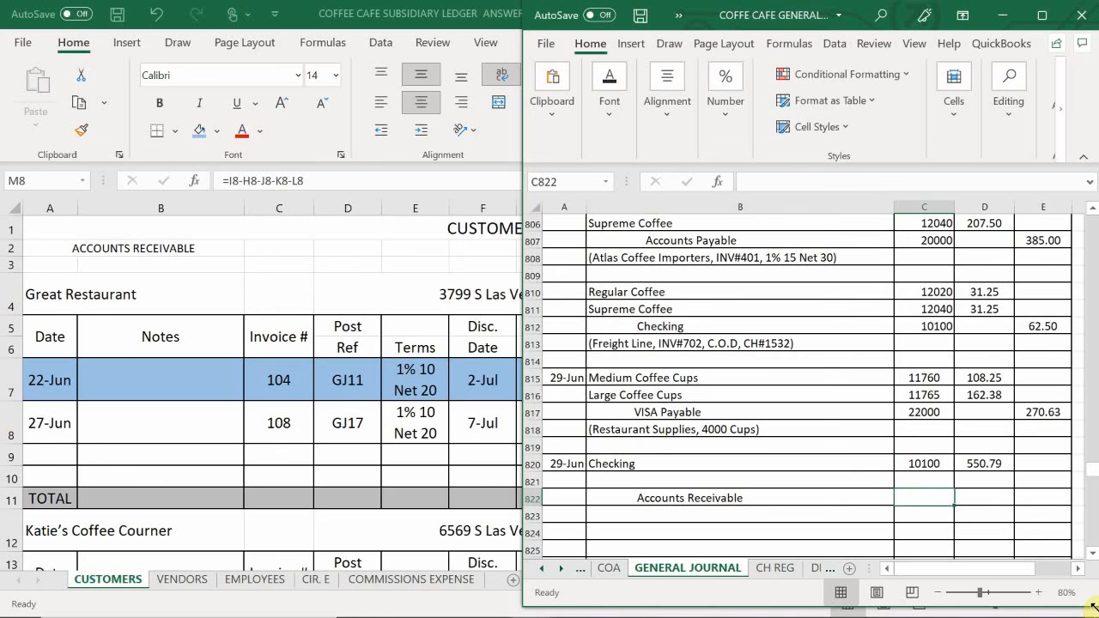
{"action": "type", "text": "1"}
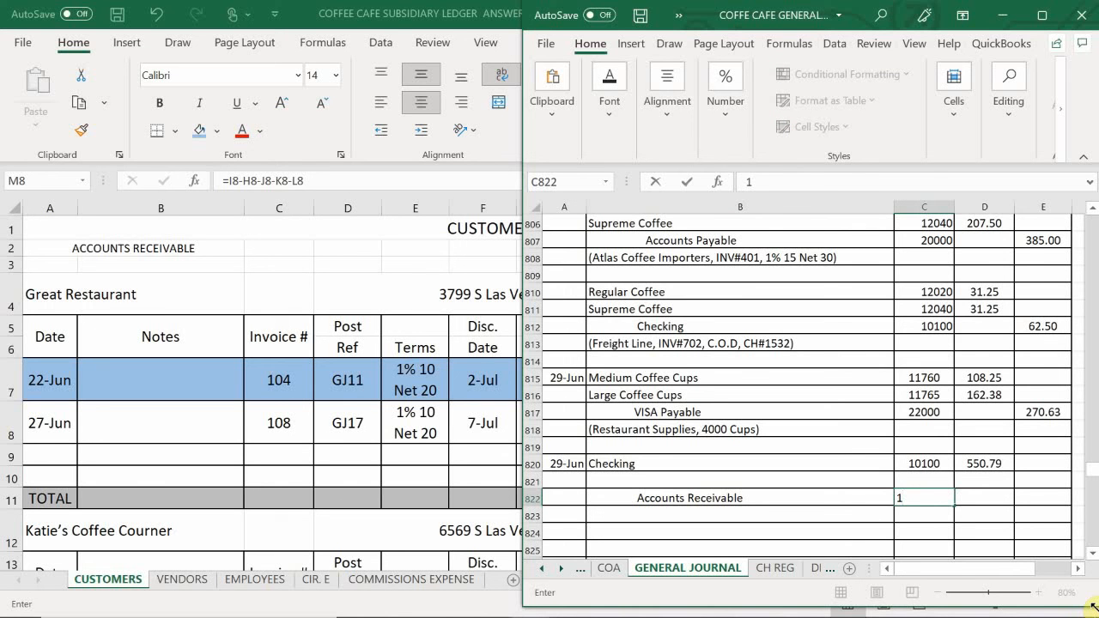
{"action": "type", "text": "1"}
{"action": "type", "text": "000"}
{"action": "key", "text": "Return"}
- Enter the account Sales Discount in B821, between Checking and Accounts Receivable, with post ref 46000
{"action": "key", "text": "Right"}
{"action": "key", "text": "Up"}
{"action": "key", "text": "Up"}
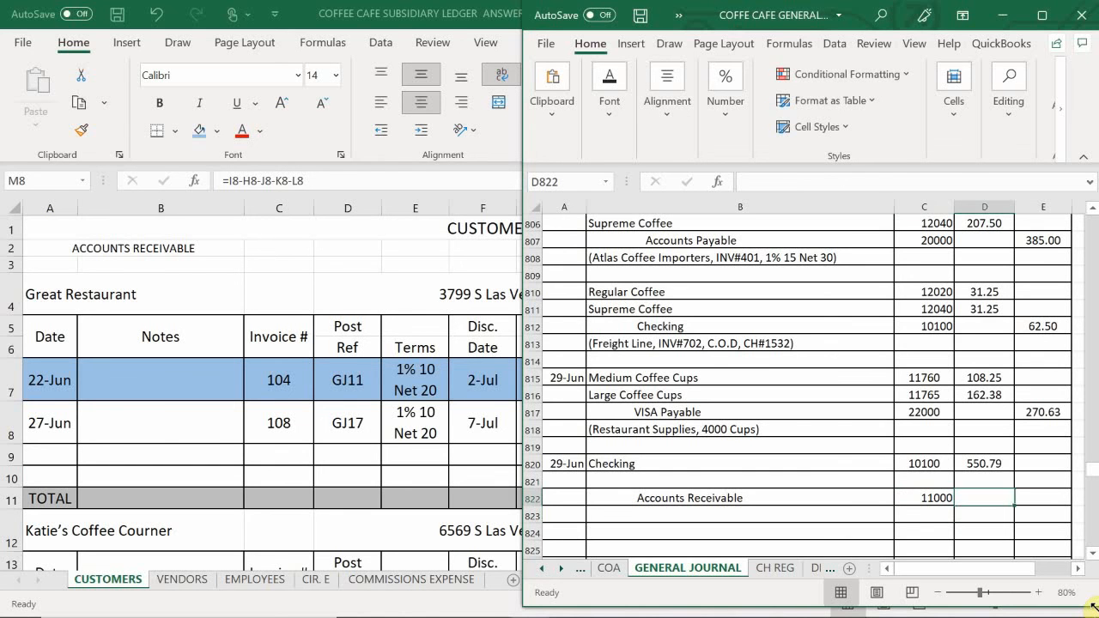
{"action": "left_click", "coordinate": [609, 482]}
{"action": "type", "text": "sd"}
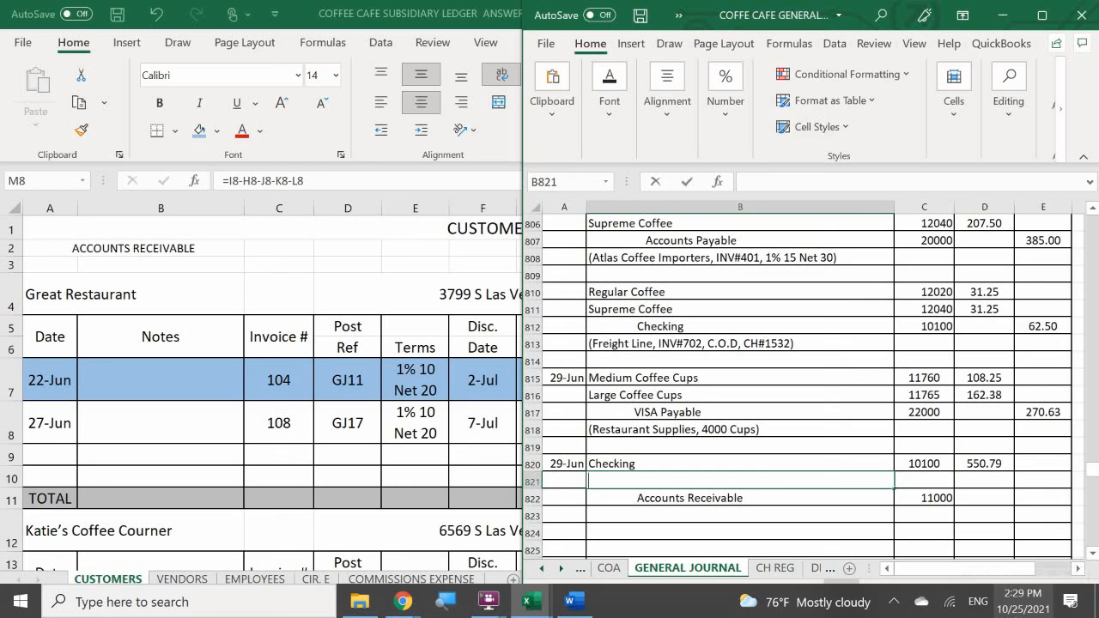
{"action": "key", "text": "BackSpace"}
{"action": "key", "text": "BackSpace"}
{"action": "type", "text": "S"}
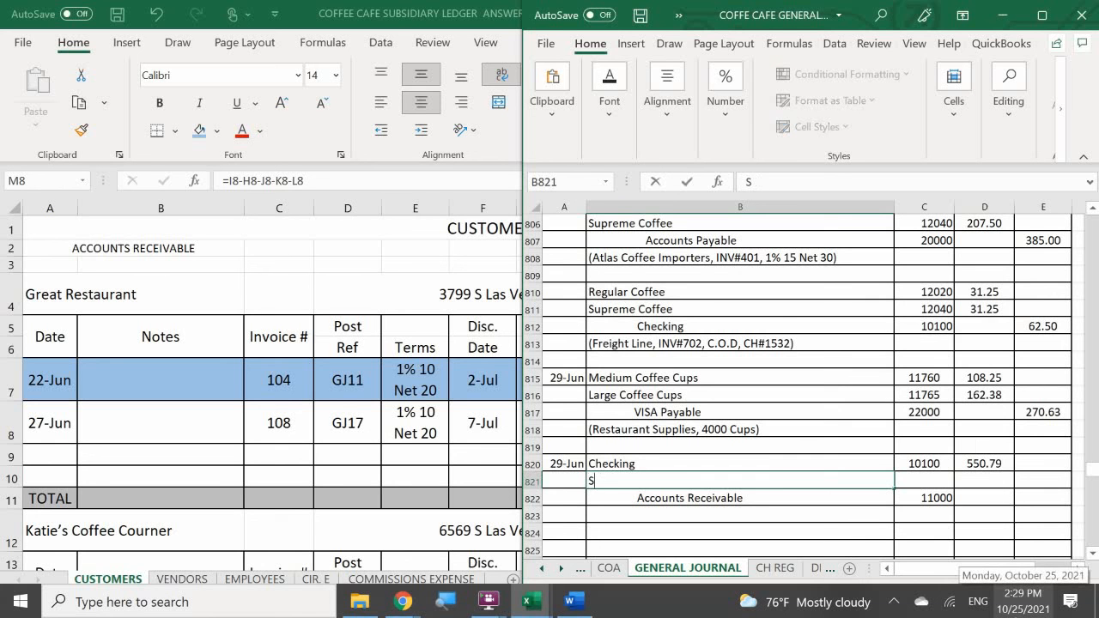
{"action": "type", "text": "ales Discounts"}
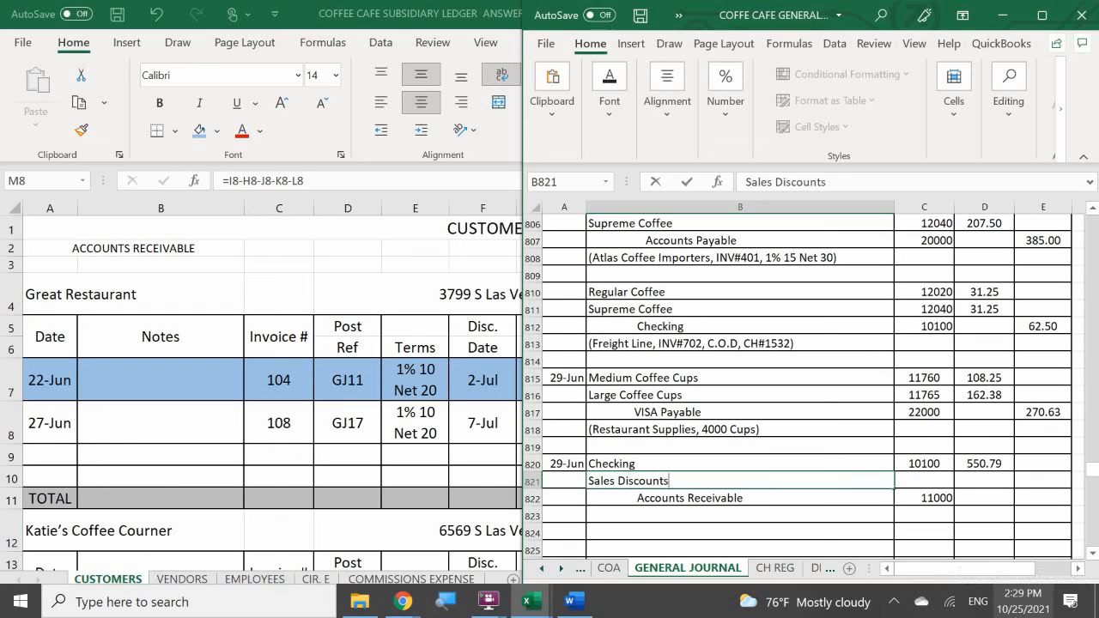
{"action": "key", "text": "BackSpace"}
{"action": "key", "text": "Tab"}
{"action": "type", "text": "4"}
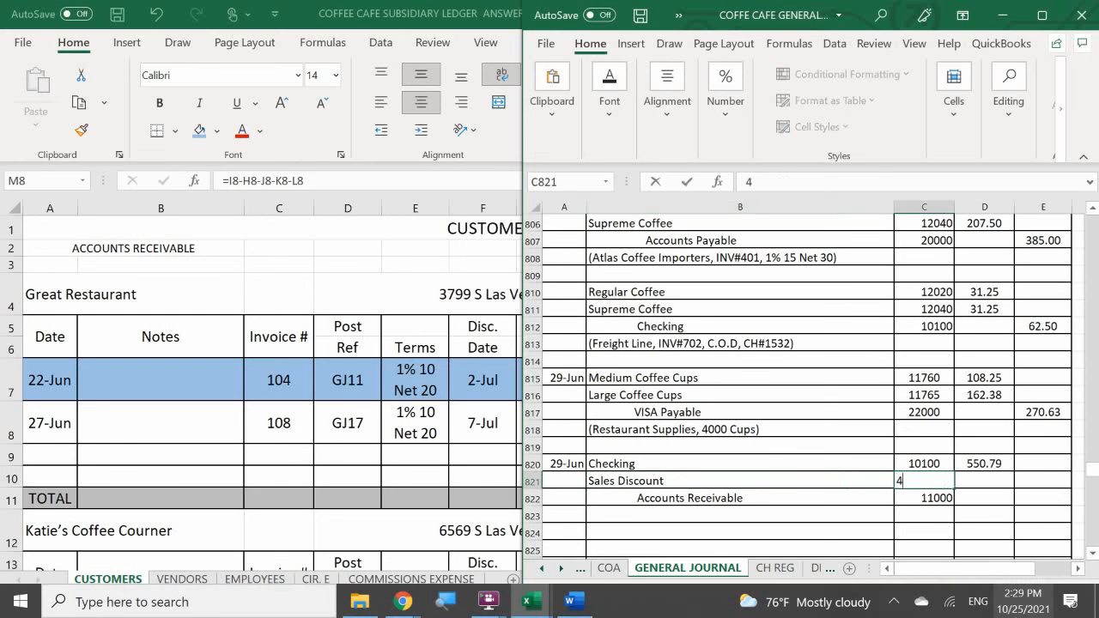
{"action": "type", "text": "6000"}
{"action": "key", "text": "Return"}
- Enter 5.26 as the Sales Discount debit in D821
{"action": "key", "text": "Right"}
{"action": "key", "text": "Up"}
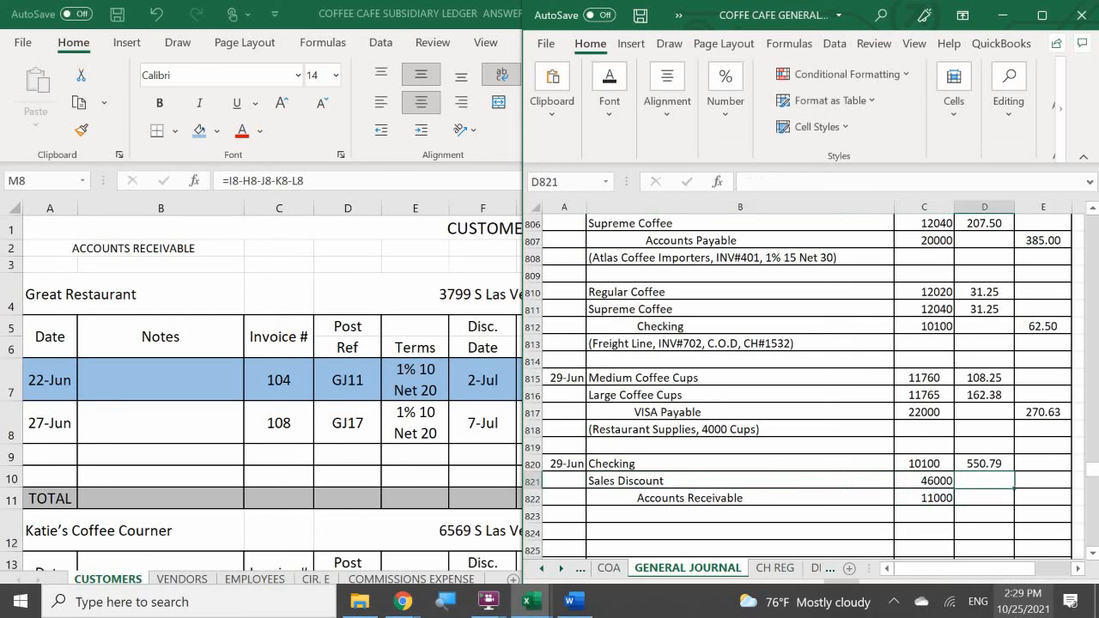
{"action": "type", "text": "5.26"}
{"action": "key", "text": "Return"}
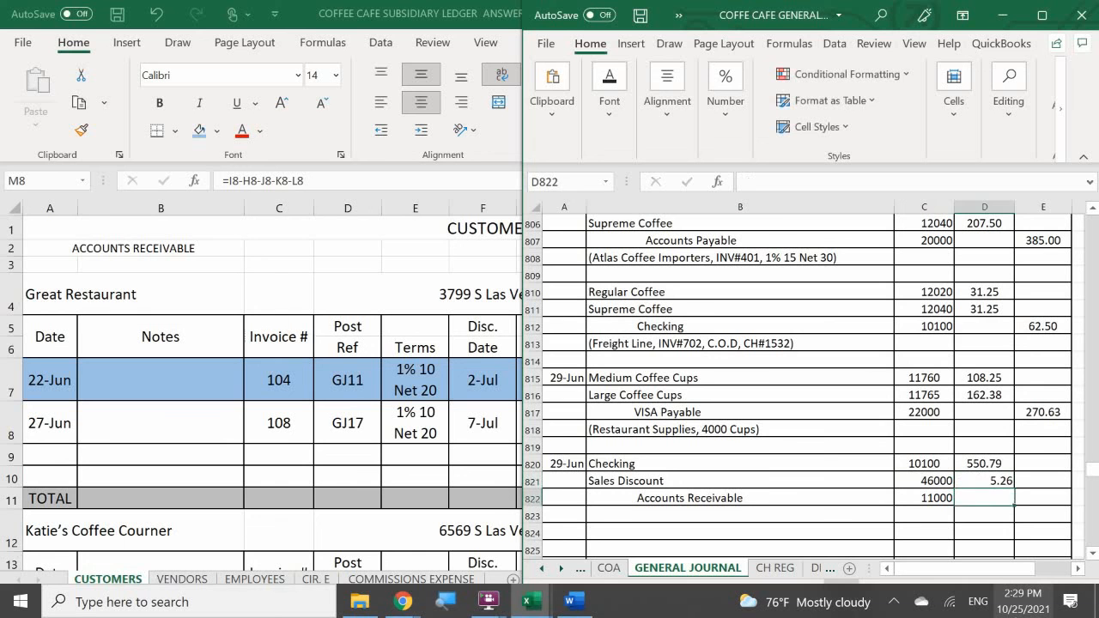
- Enter the Accounts Receivable credit in E822 as the sum of the Checking and Sales Discount debits, =D820+D821
{"action": "key", "text": "Right"}
{"action": "type", "text": "="}
{"action": "key", "text": "Left"}
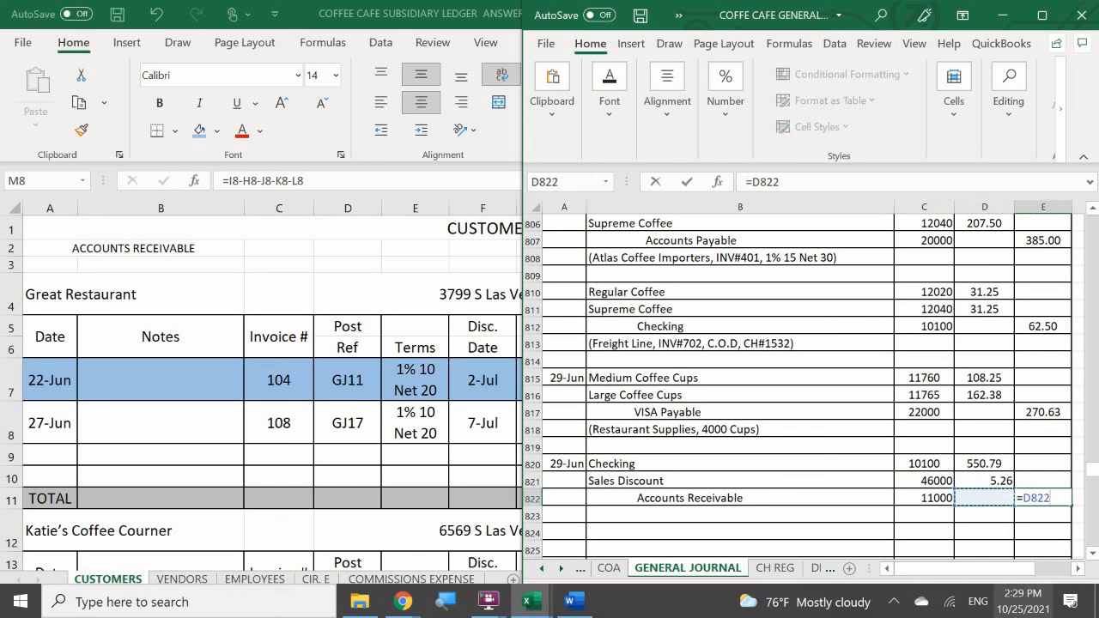
{"action": "key", "text": "Up"}
{"action": "key", "text": "Up"}
{"action": "type", "text": "+"}
{"action": "key", "text": "Left"}
{"action": "key", "text": "Up"}
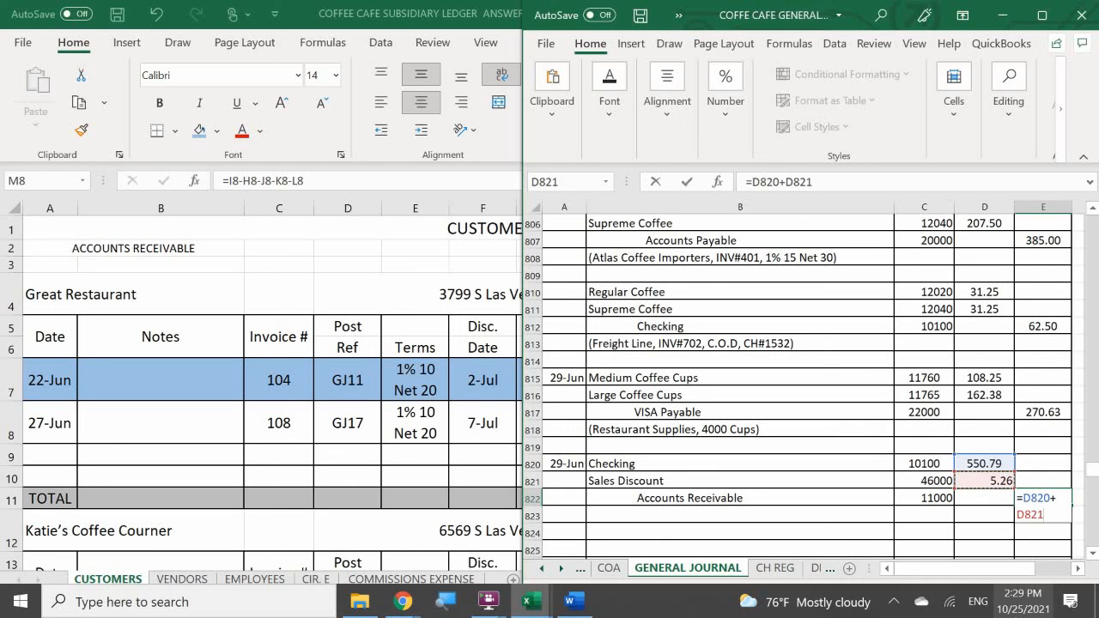
{"action": "key", "text": "Return"}
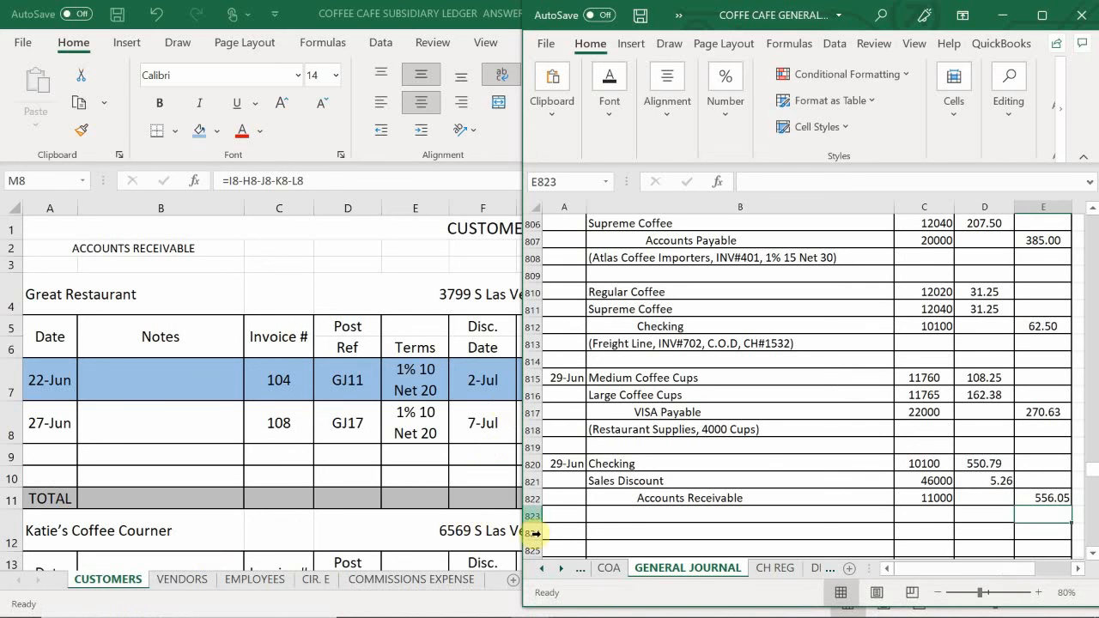
- Enter the journal entry's explanation in B823 as (The Great Restaurant, INV#104, CH#4512, 1% Discount)
{"action": "left_click", "coordinate": [621, 521]}
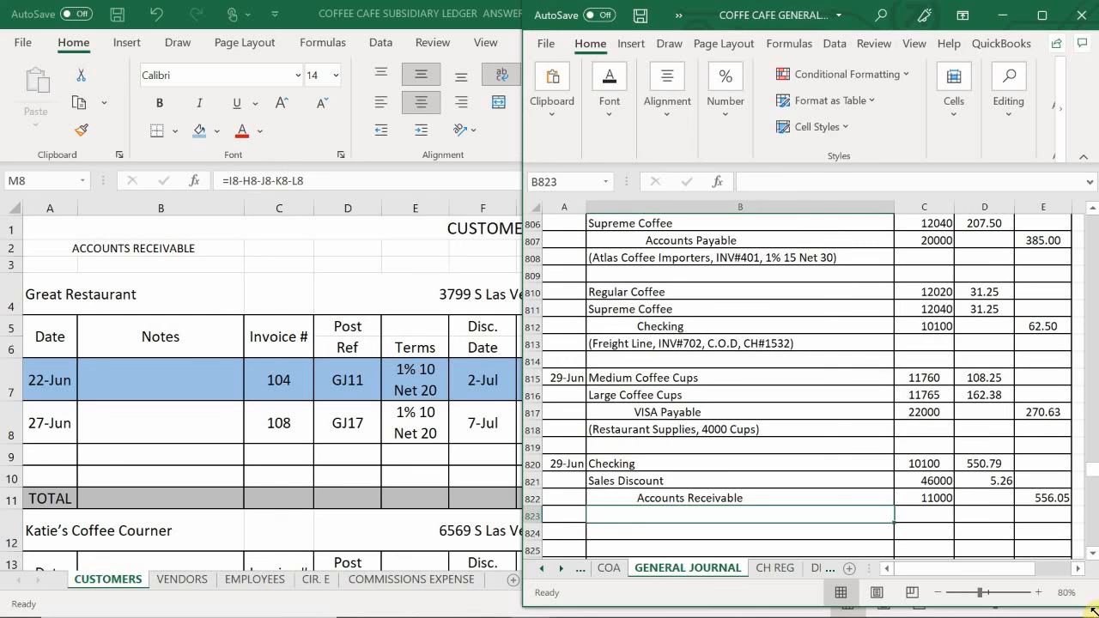
{"action": "type", "text": "("}
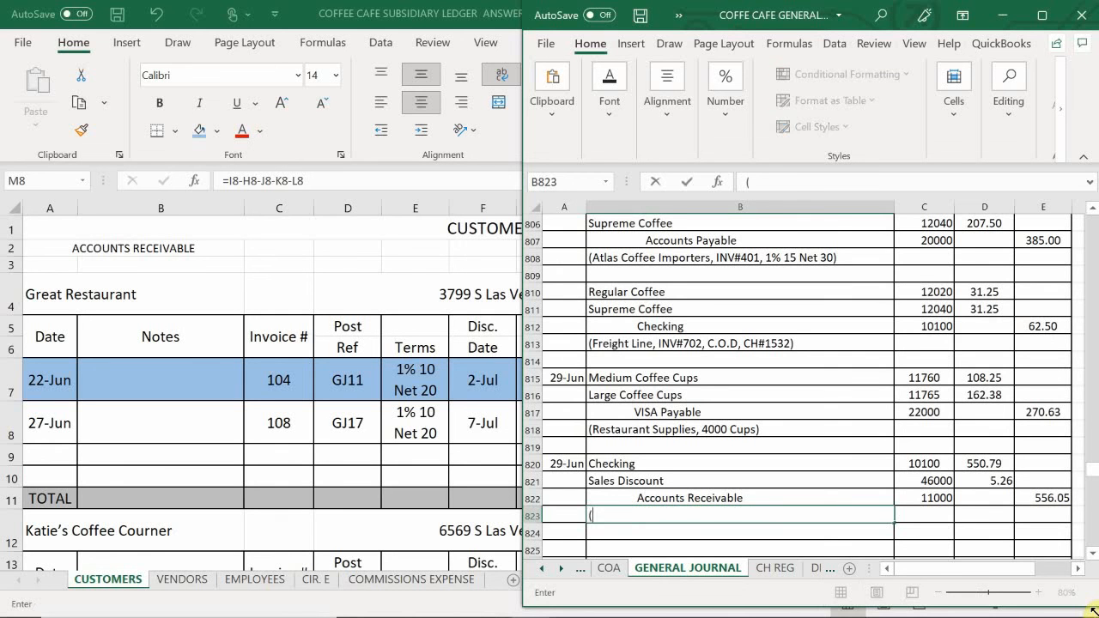
{"action": "type", "text": "The Great Res"}
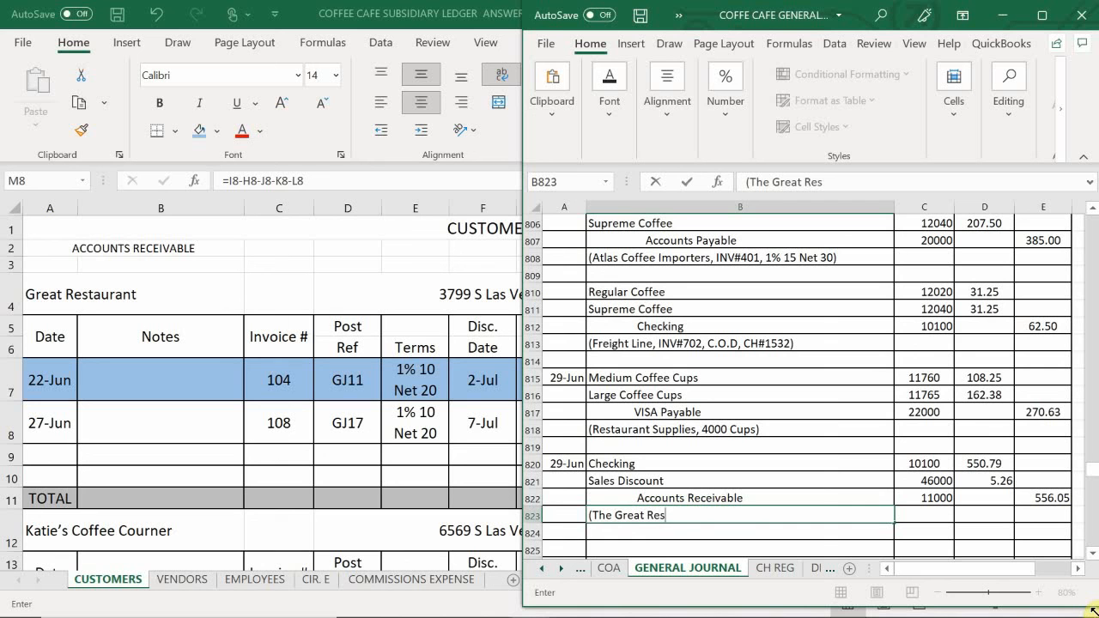
{"action": "type", "text": "taurant, INV#"}
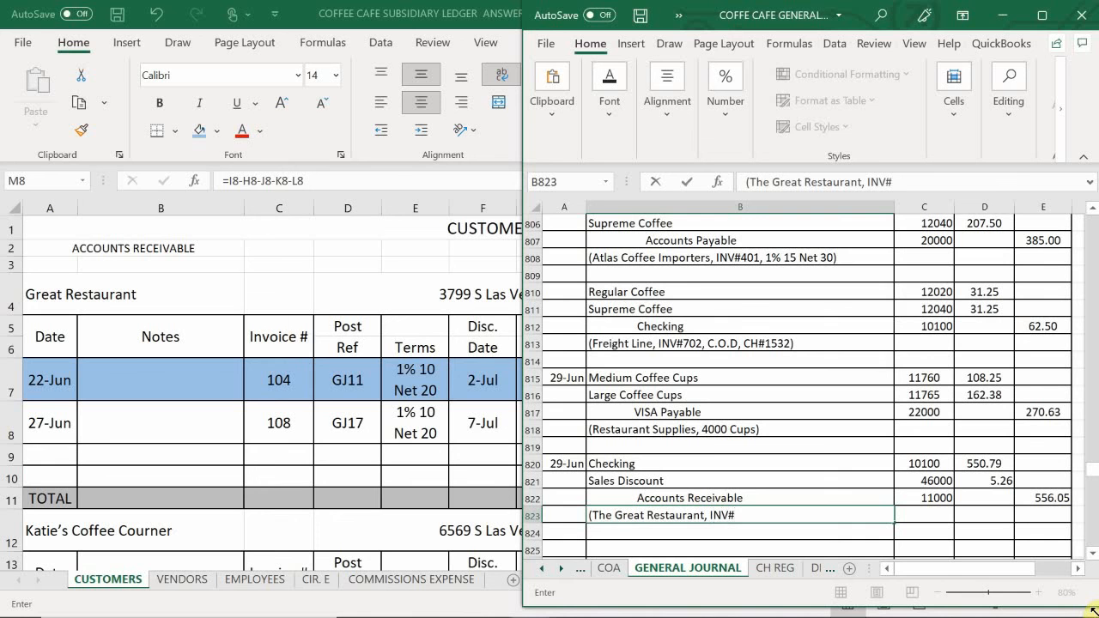
{"action": "type", "text": "104, CH#4512,"}
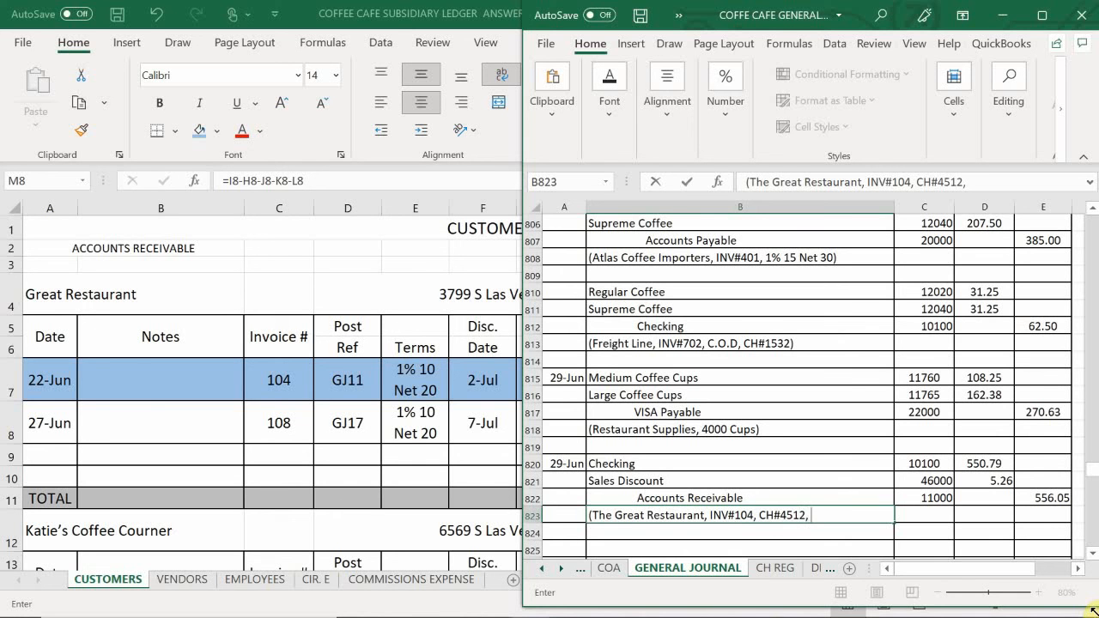
{"action": "type", "text": " 1% Discoun"}
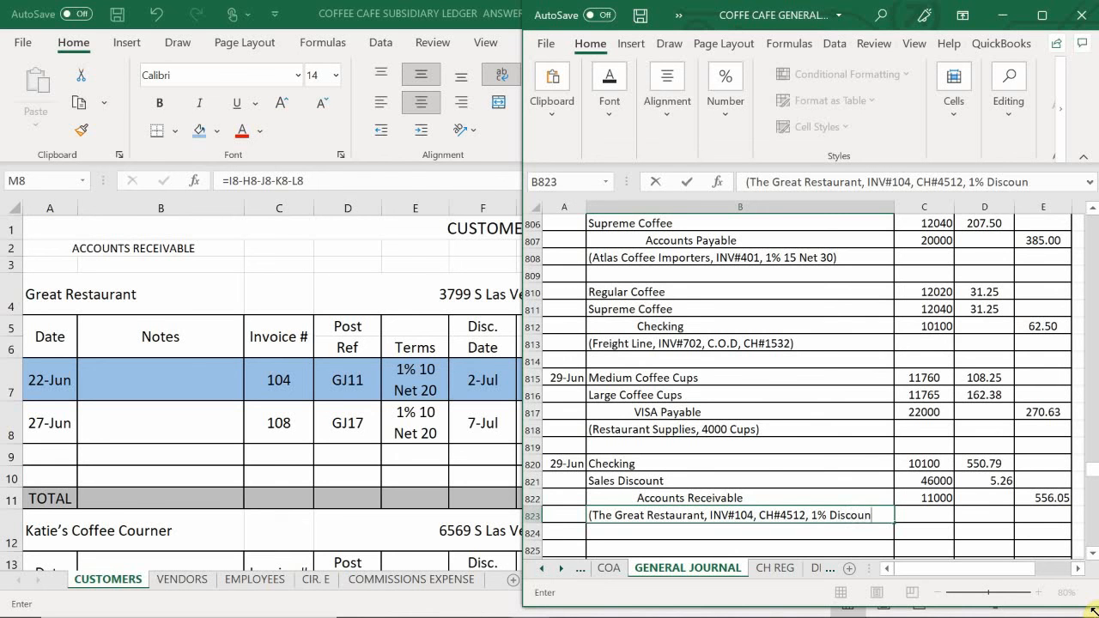
{"action": "type", "text": "t)"}
{"action": "key", "text": "Return"}
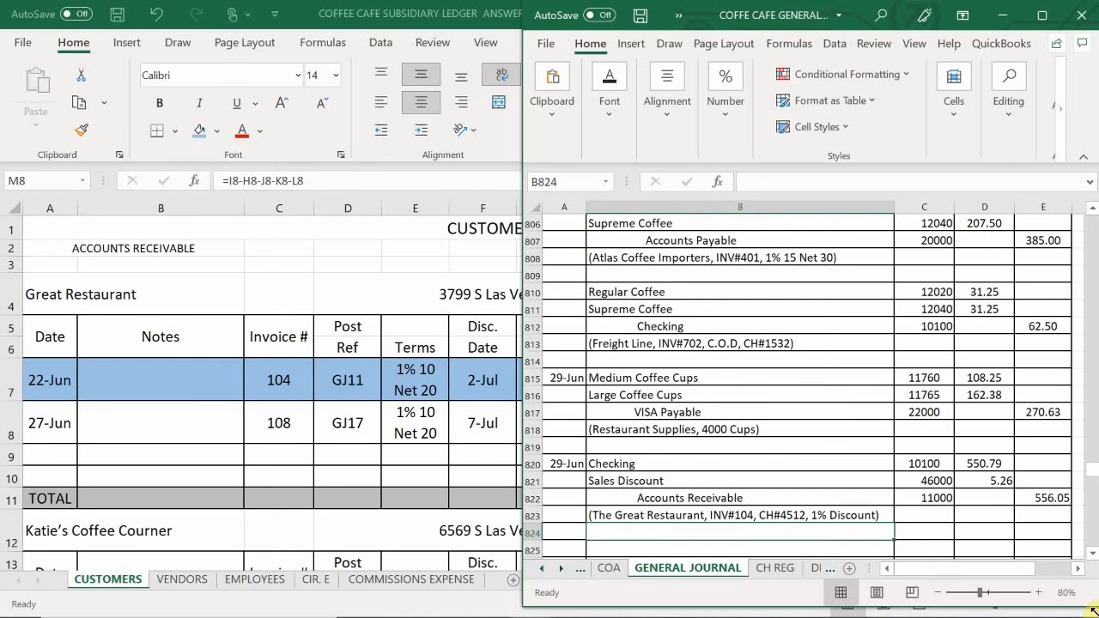
- Switch to the ledger workbook containing the account sheets and open its ASSETS sheet
{"action": "scroll", "coordinate": [756, 411], "scroll_direction": "down", "scroll_amount": 1}
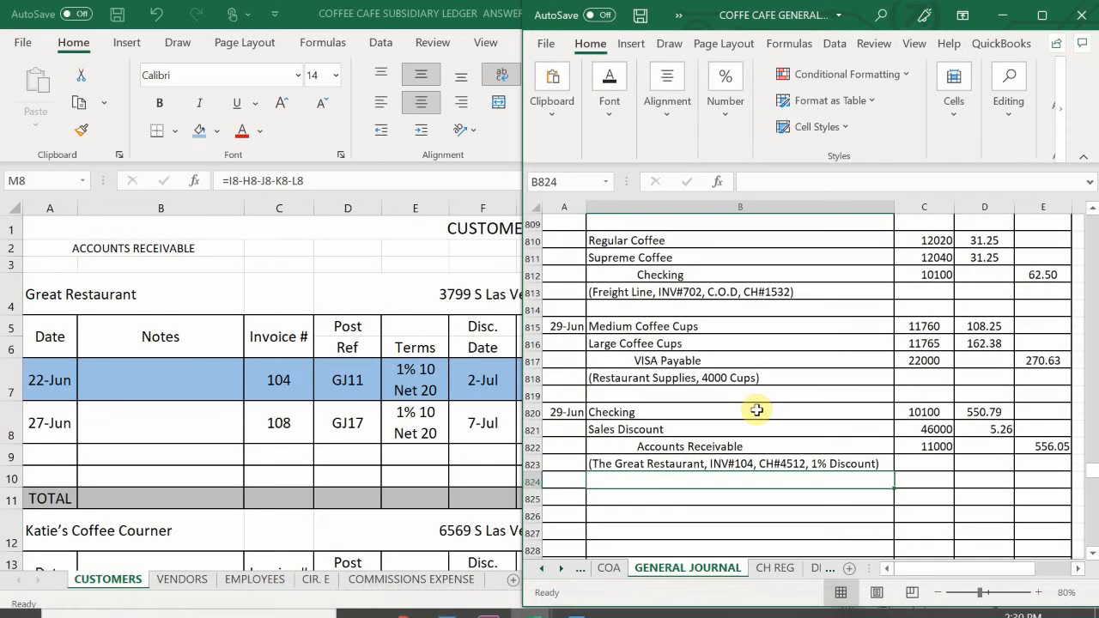
{"action": "scroll", "coordinate": [756, 410], "scroll_direction": "down", "scroll_amount": 1}
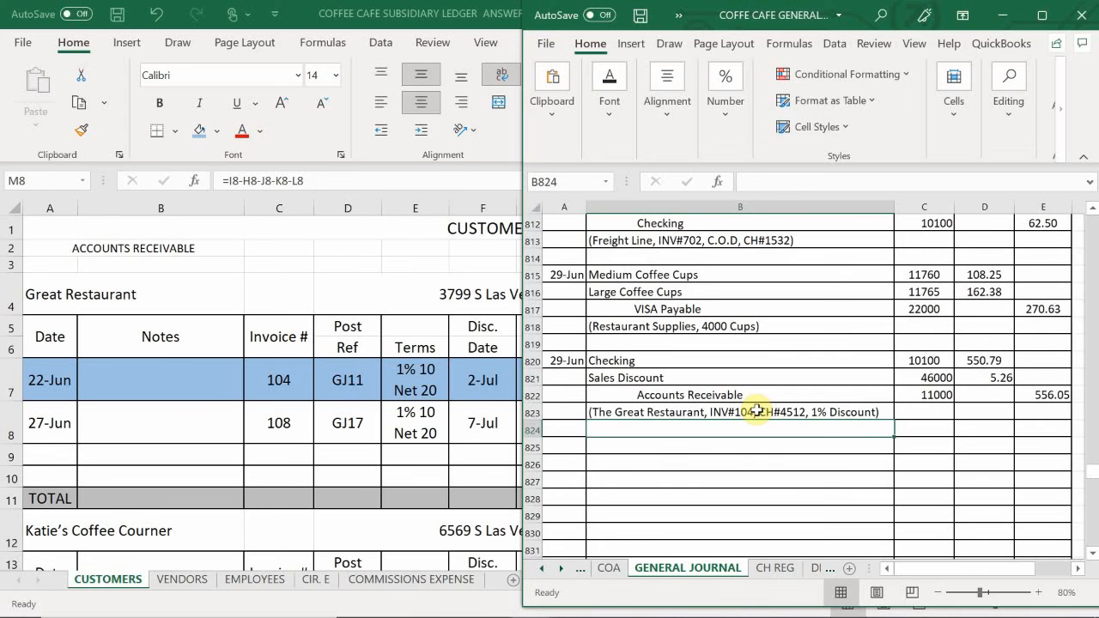
{"action": "scroll", "coordinate": [756, 410], "scroll_direction": "up", "scroll_amount": 1}
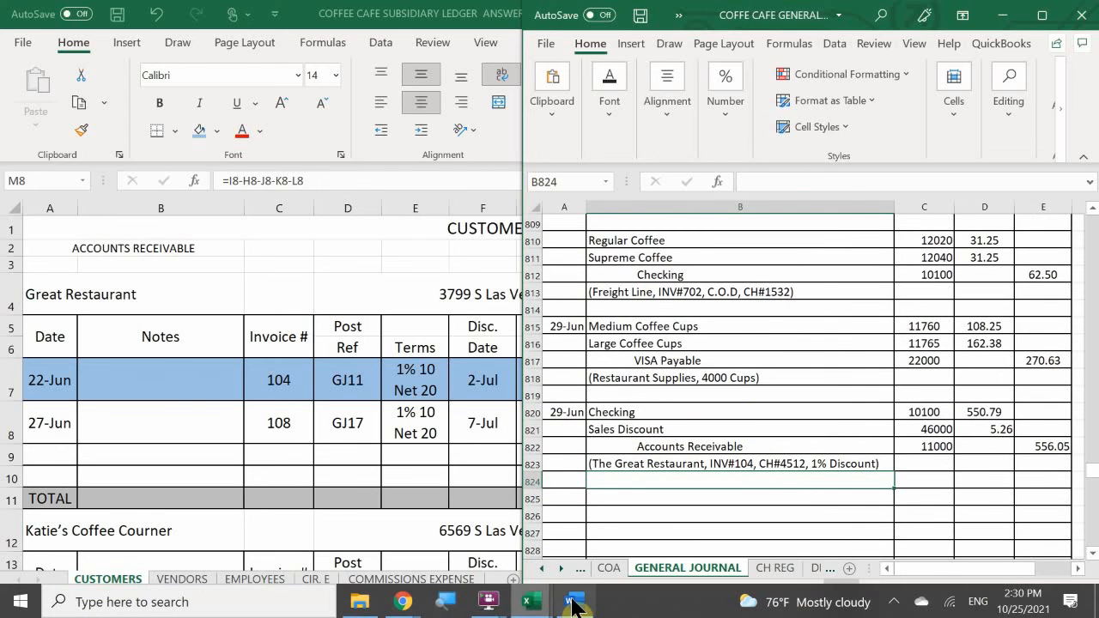
{"action": "mouse_move", "coordinate": [574, 605]}
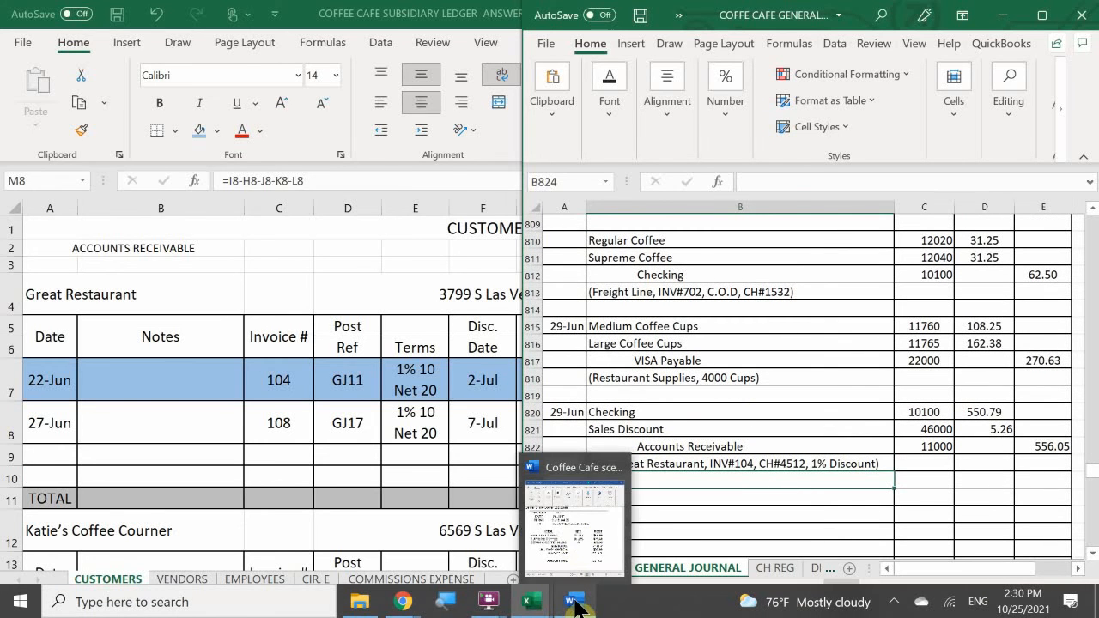
{"action": "left_click", "coordinate": [568, 517]}
{"action": "mouse_move", "coordinate": [529, 598]}
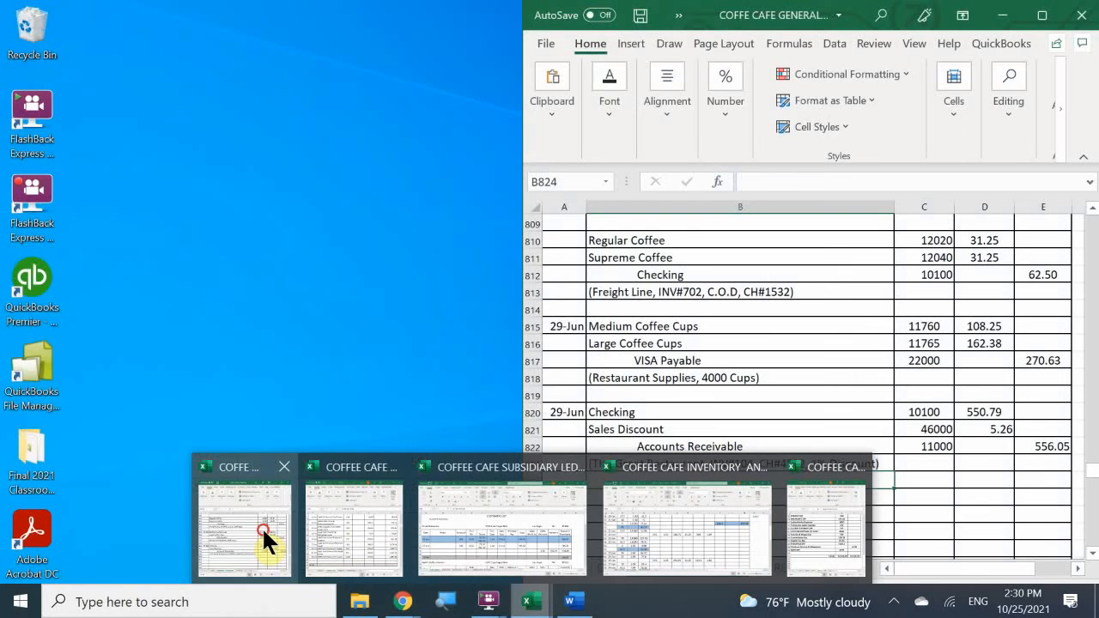
{"action": "left_click", "coordinate": [261, 526]}
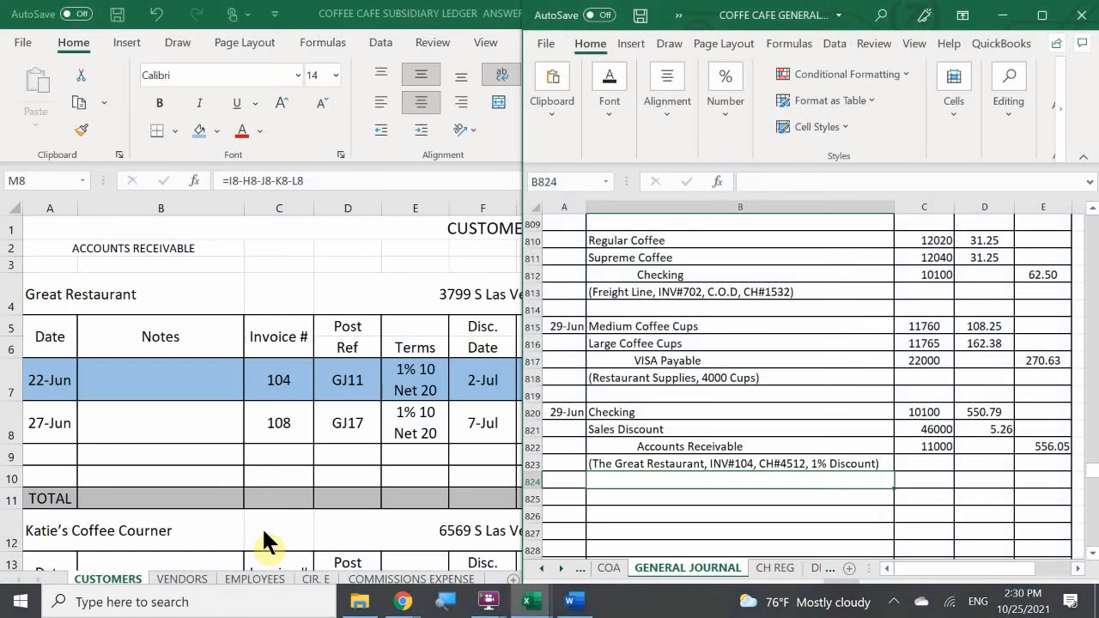
{"action": "mouse_move", "coordinate": [539, 605]}
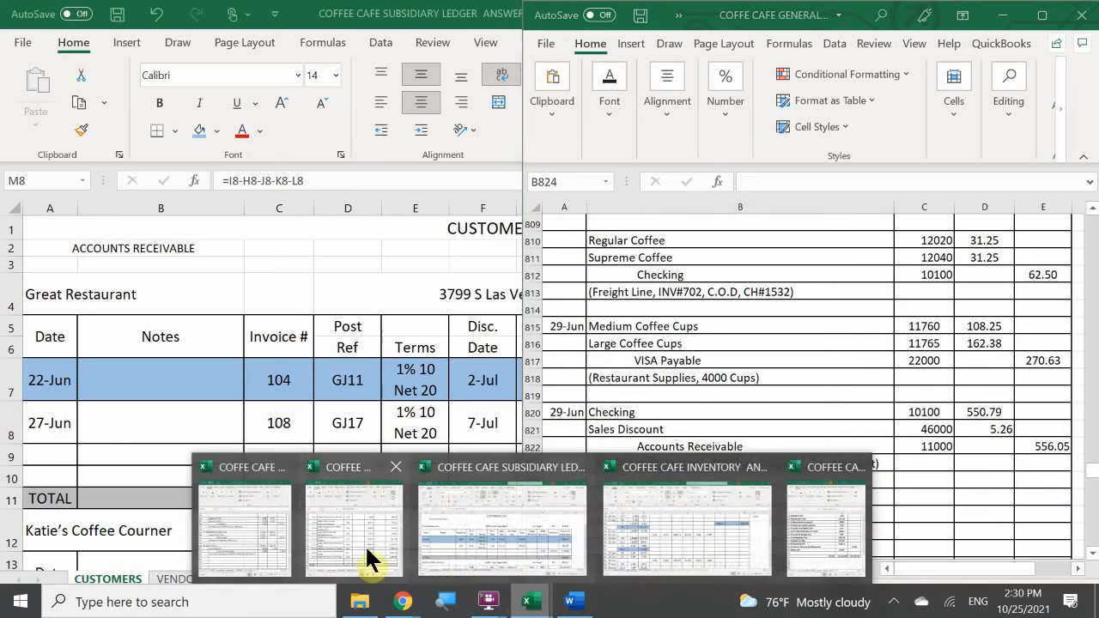
{"action": "left_click", "coordinate": [359, 543]}
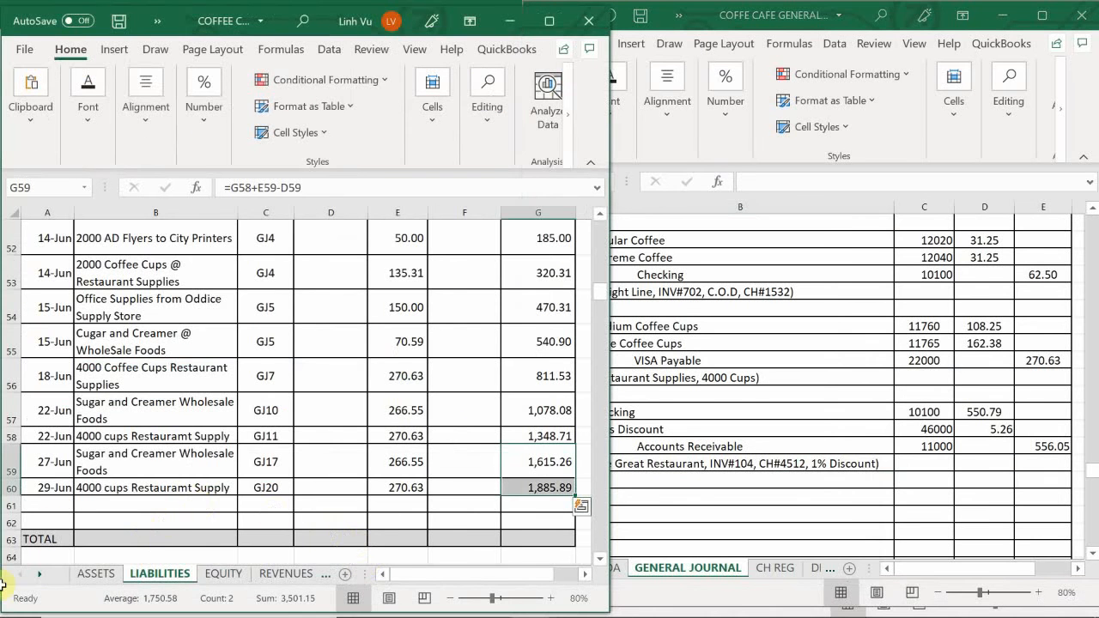
{"action": "left_click", "coordinate": [92, 575]}
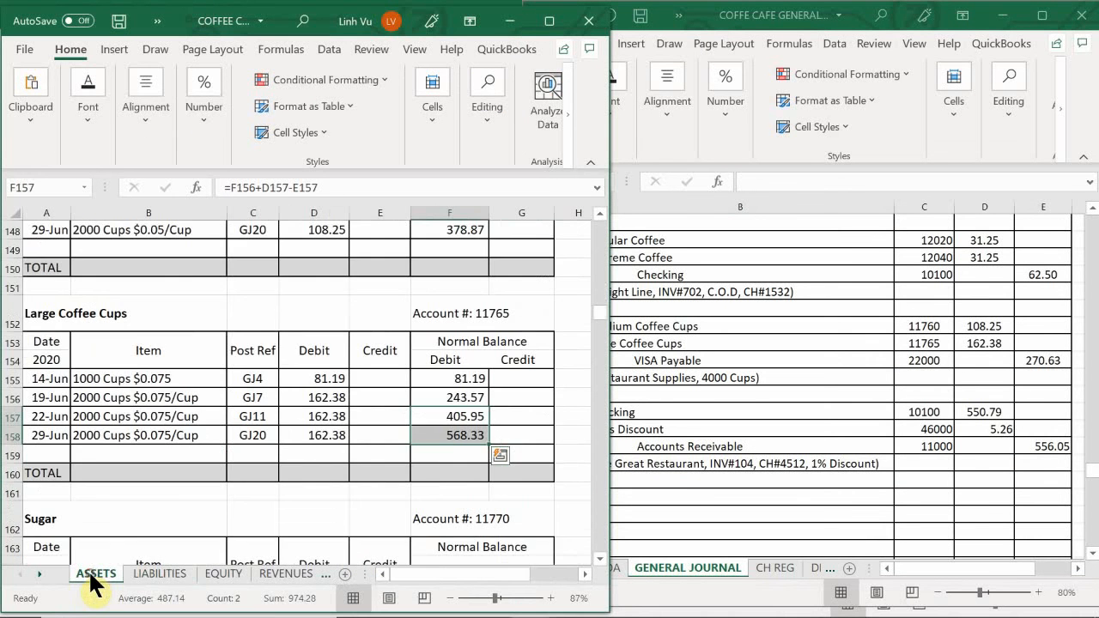
- Enter the date 6/29 in A67, the first blank row of the Checking account
{"action": "scroll", "coordinate": [86, 455], "scroll_direction": "up", "scroll_amount": 20}
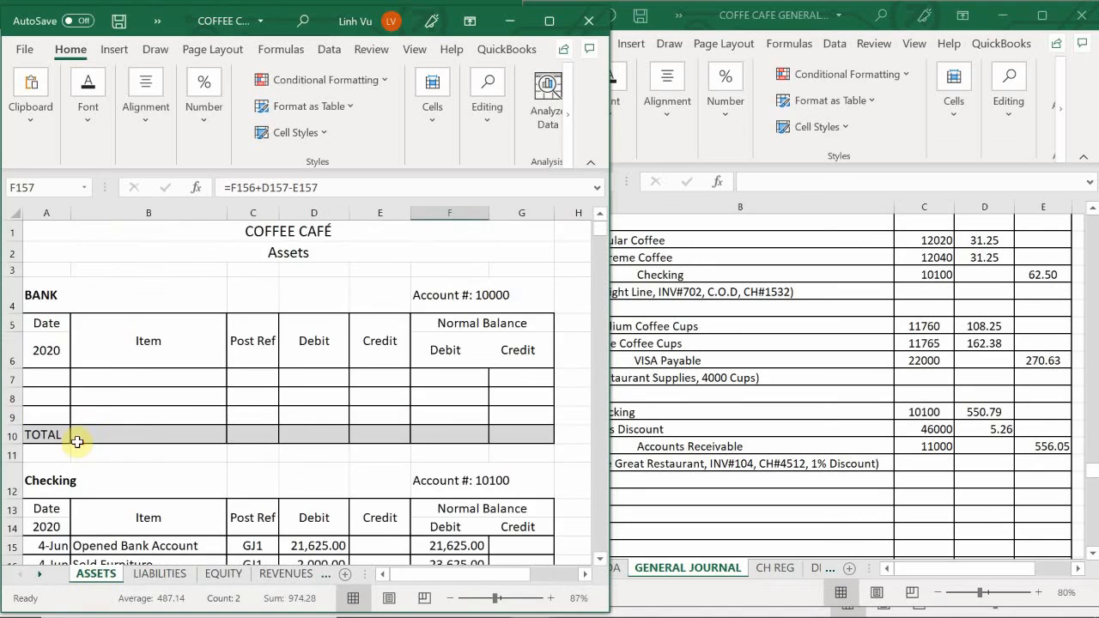
{"action": "scroll", "coordinate": [90, 333], "scroll_direction": "down", "scroll_amount": 10}
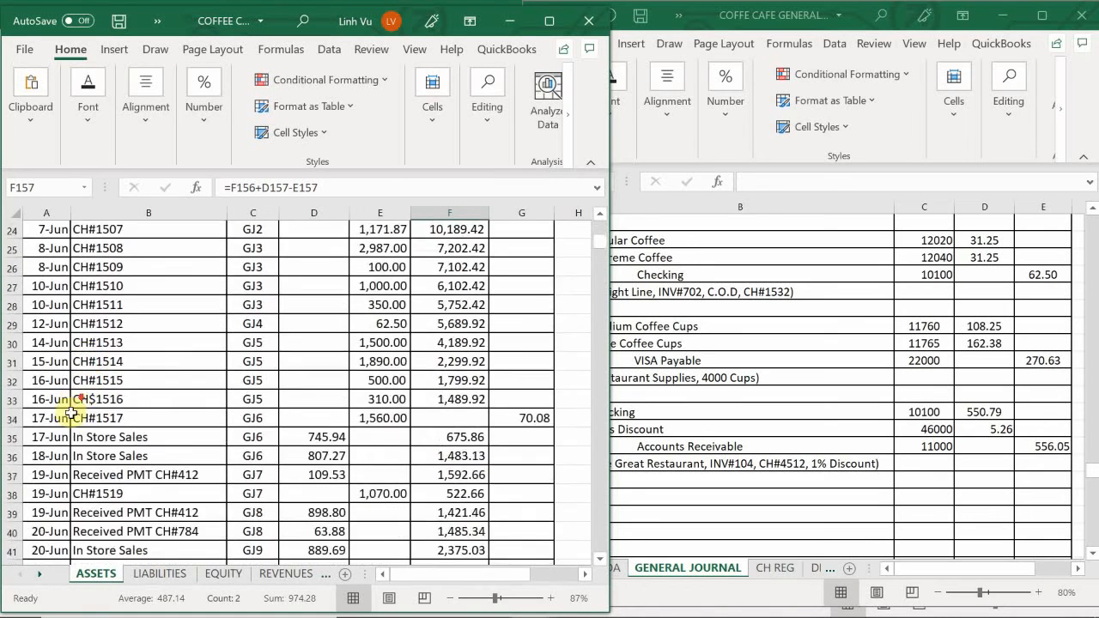
{"action": "scroll", "coordinate": [44, 446], "scroll_direction": "down", "scroll_amount": 7}
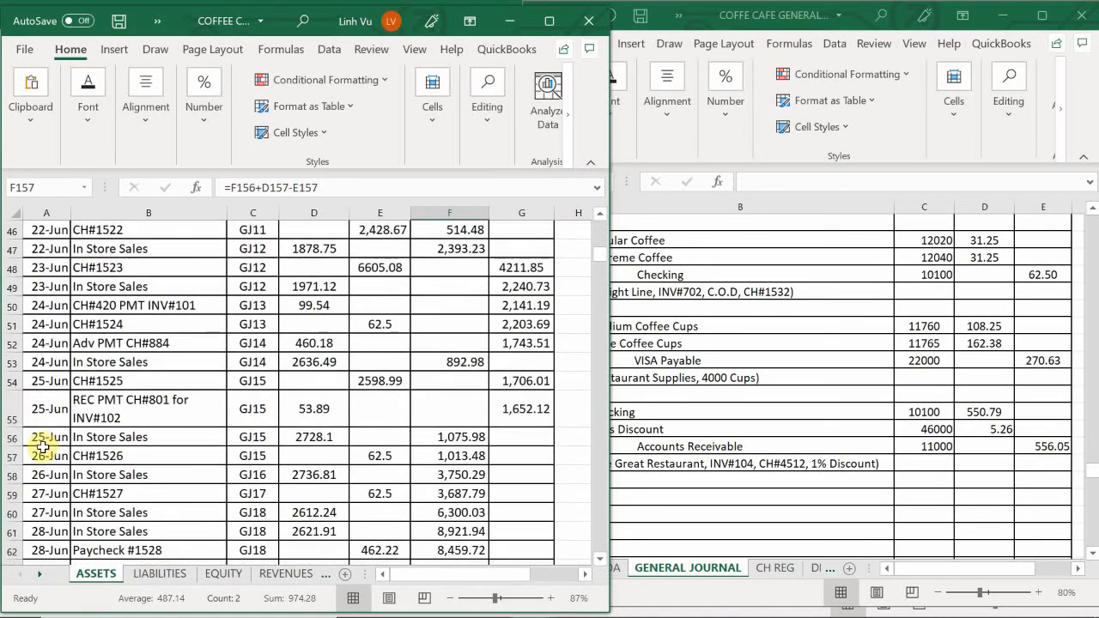
{"action": "scroll", "coordinate": [43, 446], "scroll_direction": "down", "scroll_amount": 3}
{"action": "scroll", "coordinate": [43, 446], "scroll_direction": "up", "scroll_amount": 1}
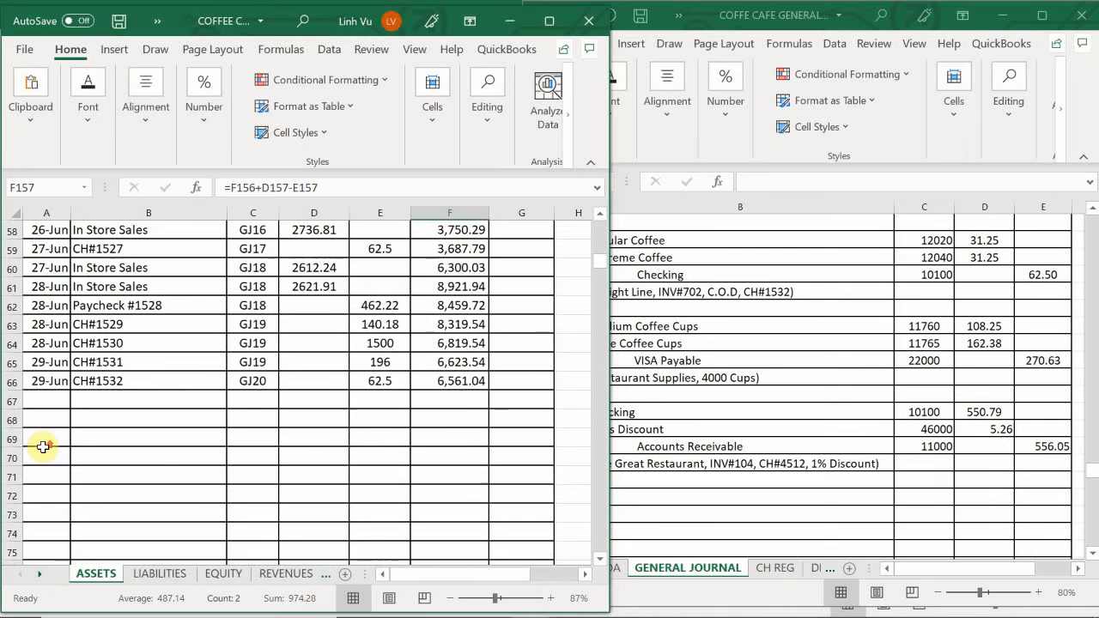
{"action": "scroll", "coordinate": [43, 446], "scroll_direction": "up", "scroll_amount": 1}
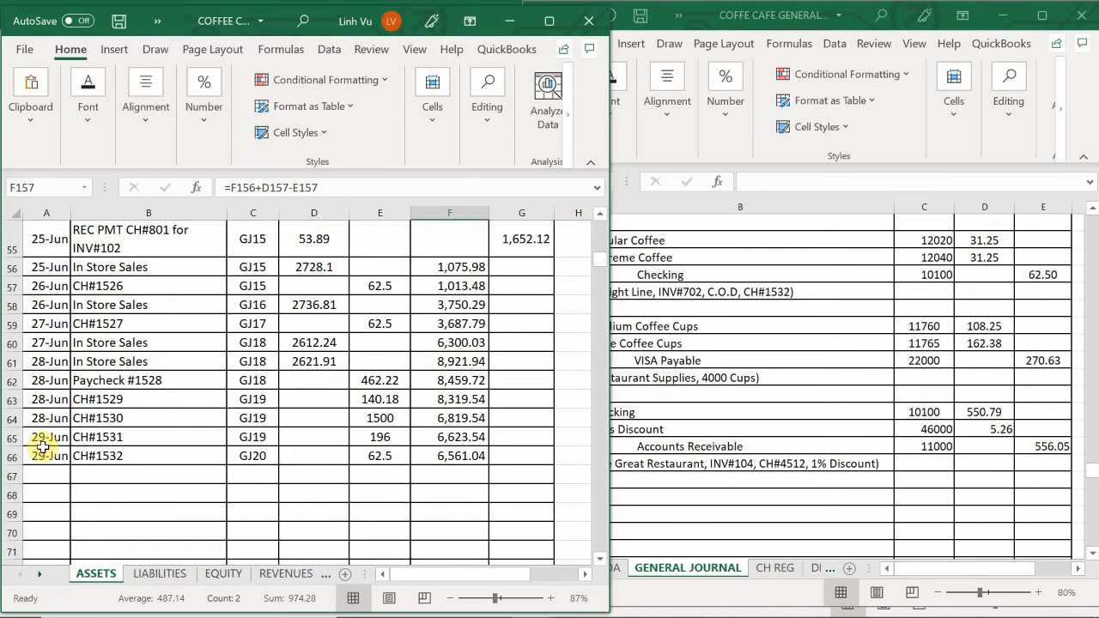
{"action": "left_click", "coordinate": [48, 482]}
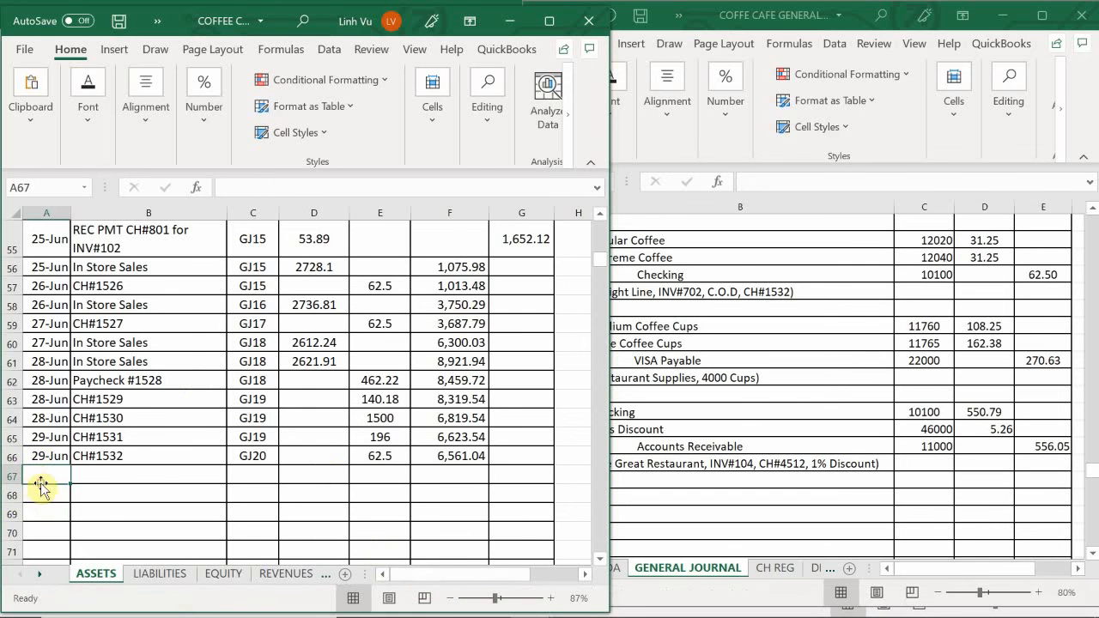
{"action": "type", "text": "6/29"}
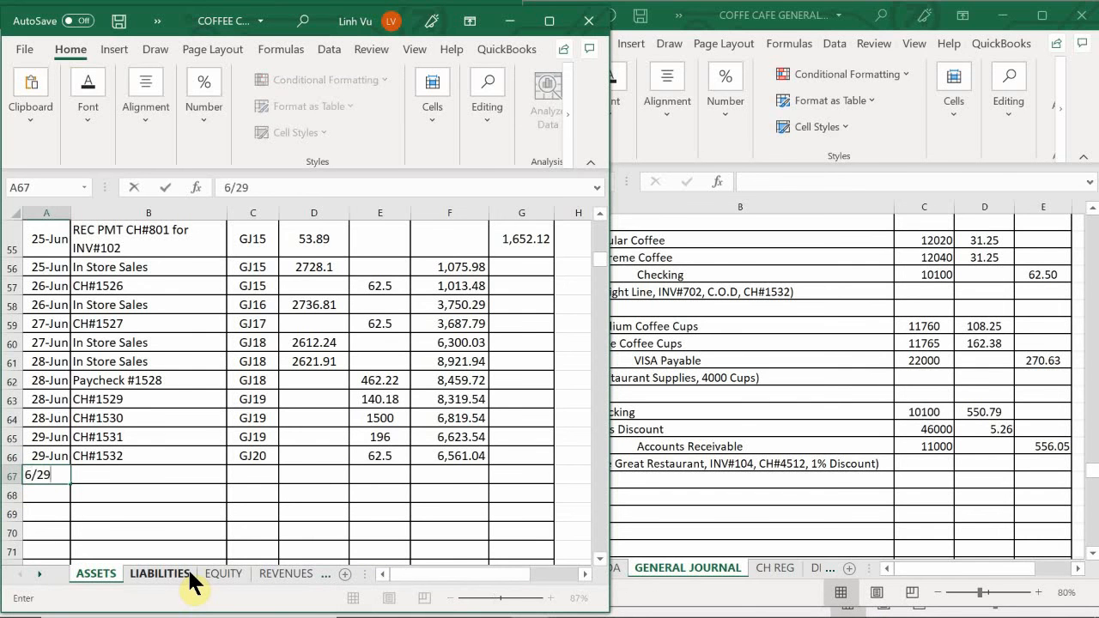
{"action": "key", "text": "Return"}
{"action": "key", "text": "Up"}
{"action": "key", "text": "Right"}
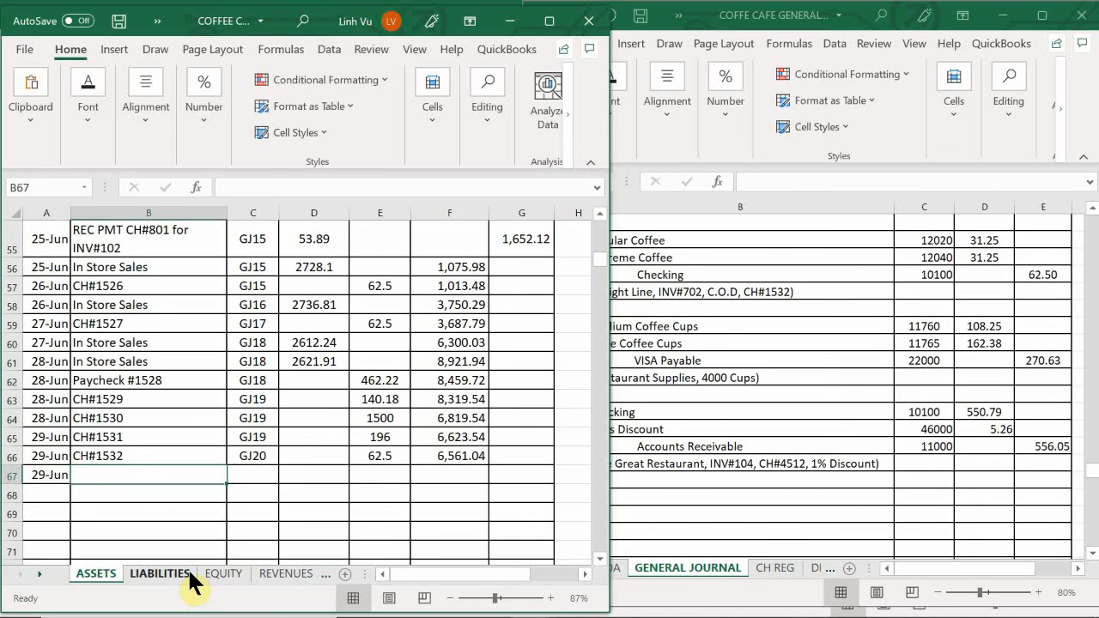
- Enter CH#4512 PMT INV#104 as the item description in B67 of the Checking account
{"action": "type", "text": "CH$"}
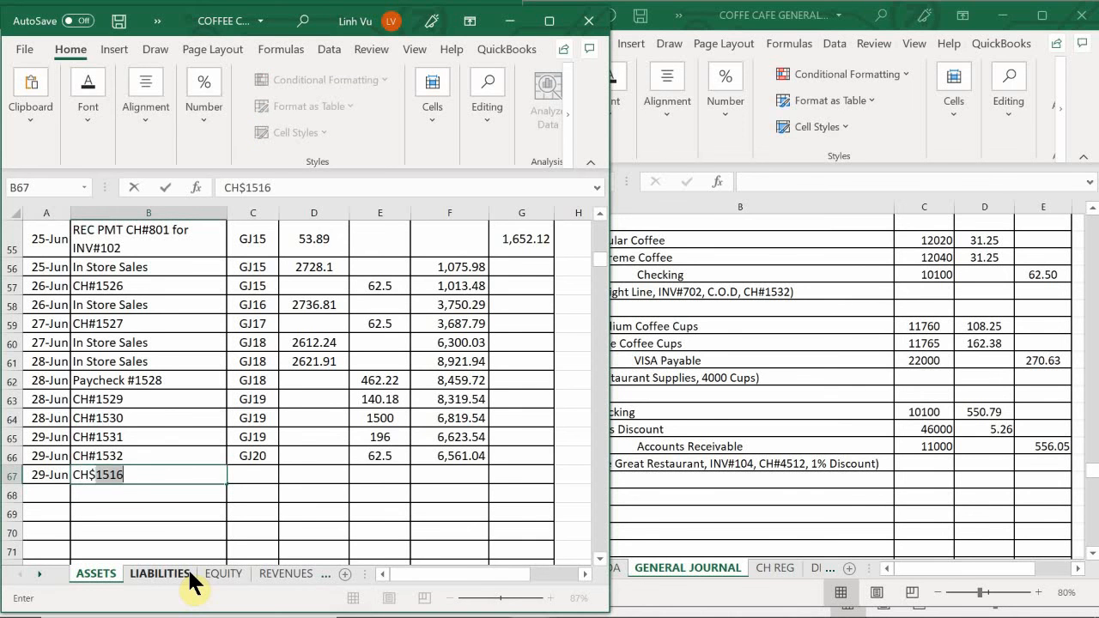
{"action": "key", "text": "BackSpace"}
{"action": "key", "text": "BackSpace"}
{"action": "type", "text": "#"}
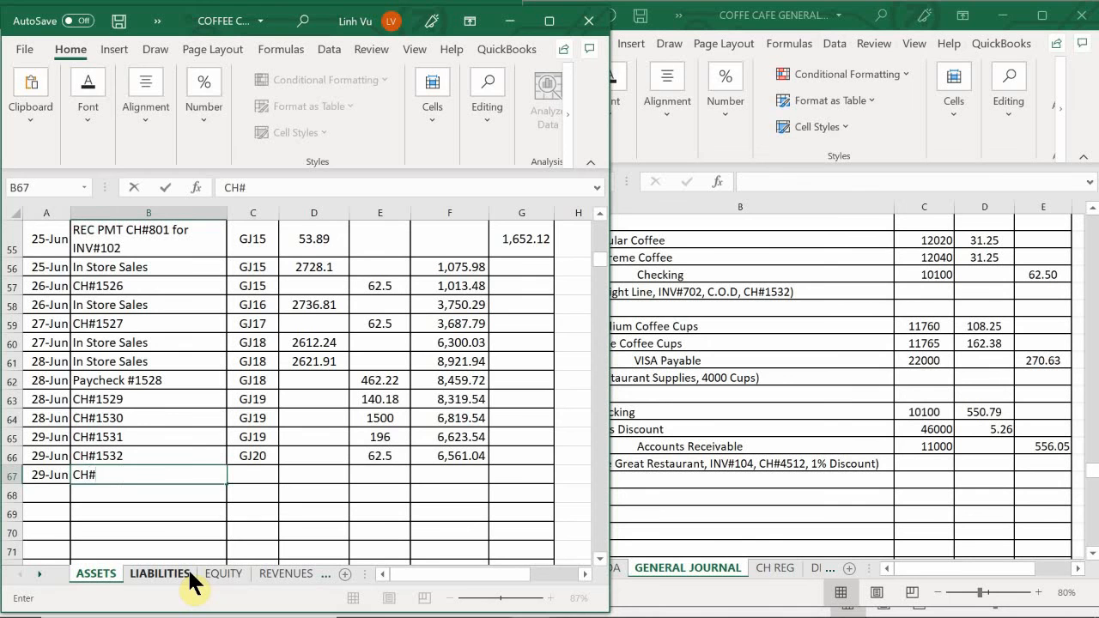
{"action": "type", "text": "4512"}
{"action": "type", "text": " For"}
{"action": "key", "text": "BackSpace"}
{"action": "type", "text": "p"}
{"action": "key", "text": "BackSpace"}
{"action": "key", "text": "BackSpace"}
{"action": "key", "text": "BackSpace"}
{"action": "type", "text": "P<T"}
{"action": "key", "text": "BackSpace"}
{"action": "key", "text": "BackSpace"}
{"action": "type", "text": "MT OM"}
{"action": "key", "text": "BackSpace"}
{"action": "key", "text": "BackSpace"}
{"action": "key", "text": "BackSpace"}
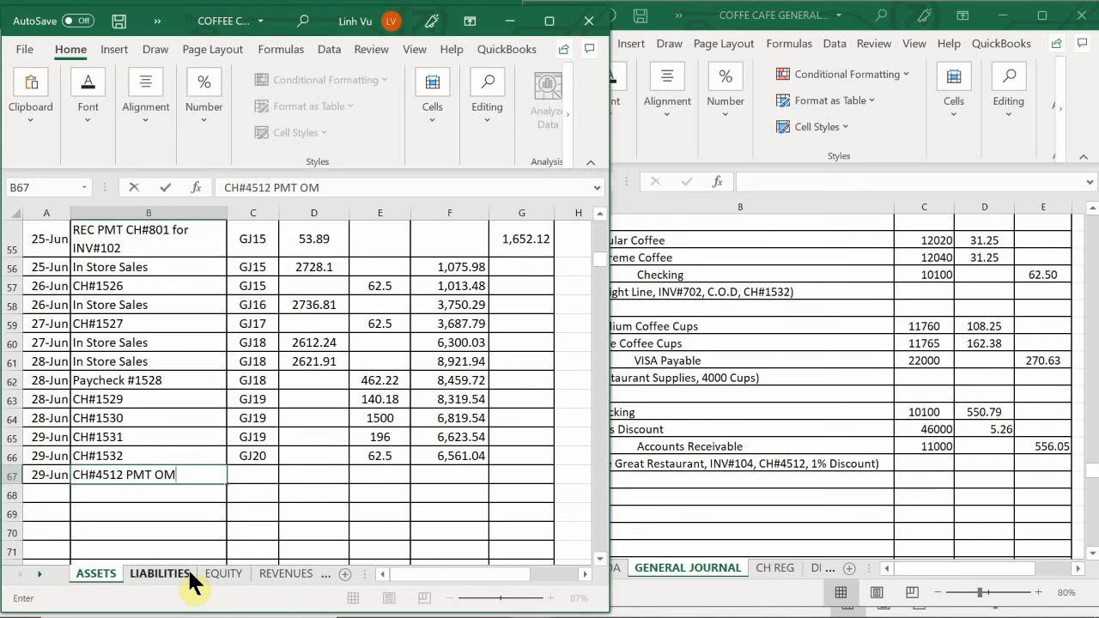
{"action": "type", "text": "INV#104"}
{"action": "key", "text": "Tab"}
- Enter post ref GJ20 in C67 and the debit 550.79 in D67 of the Checking account
{"action": "type", "text": "GJ"}
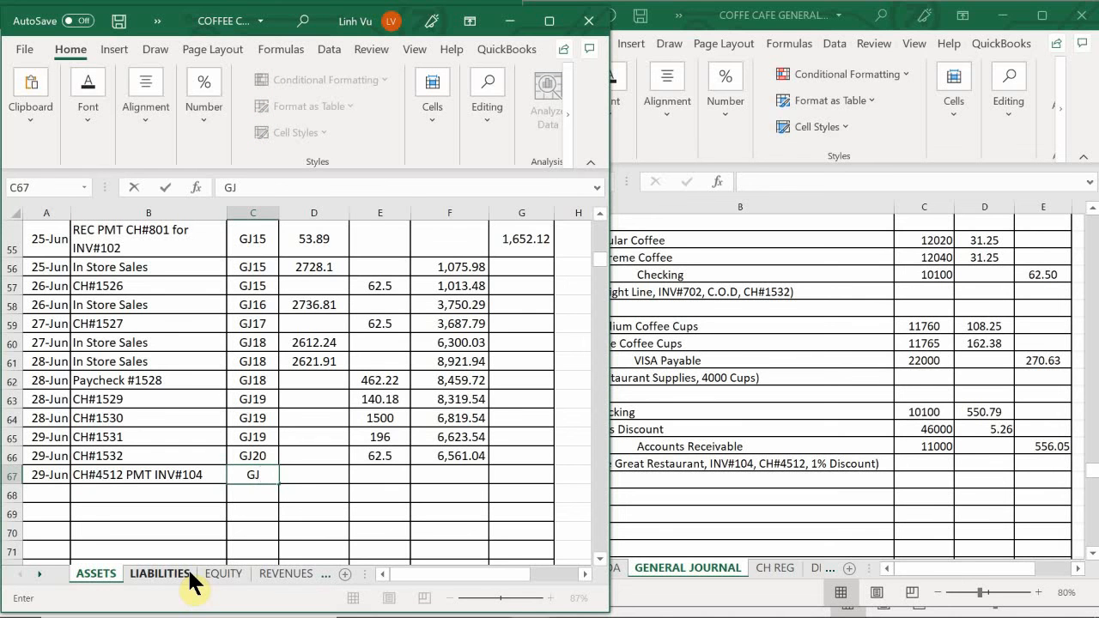
{"action": "type", "text": "20"}
{"action": "key", "text": "Tab"}
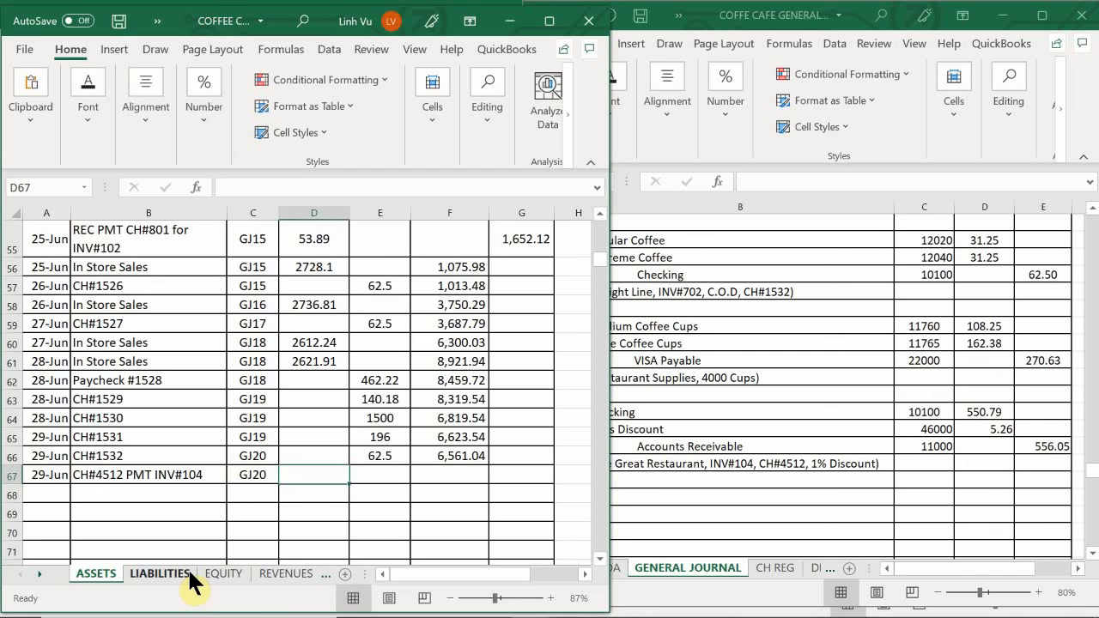
{"action": "type", "text": "550"}
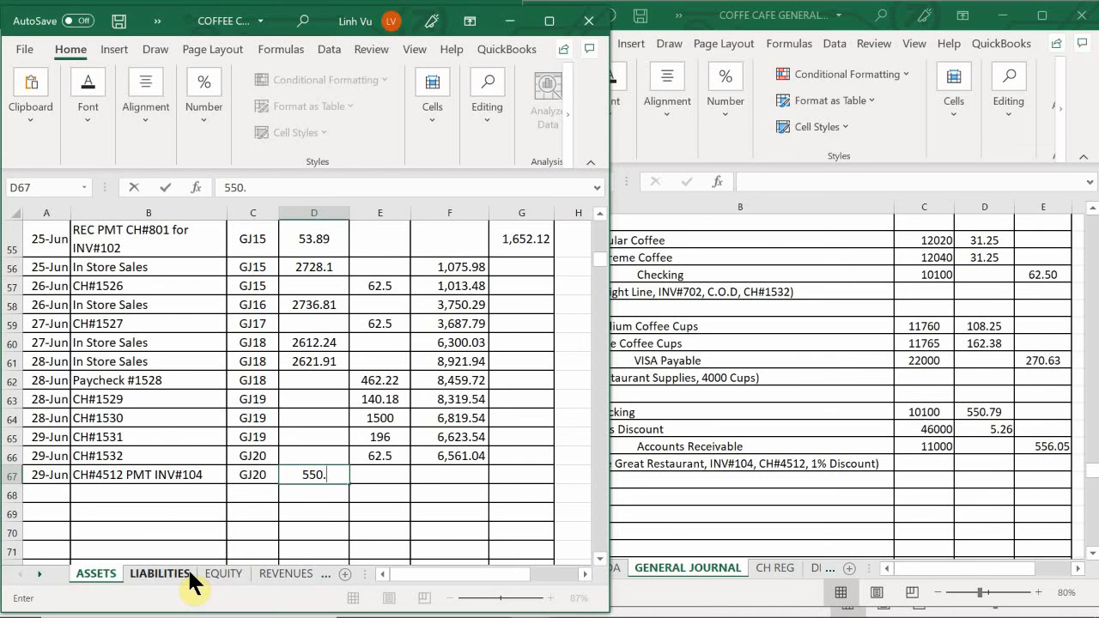
{"action": "type", "text": ".79"}
{"action": "key", "text": "Return"}
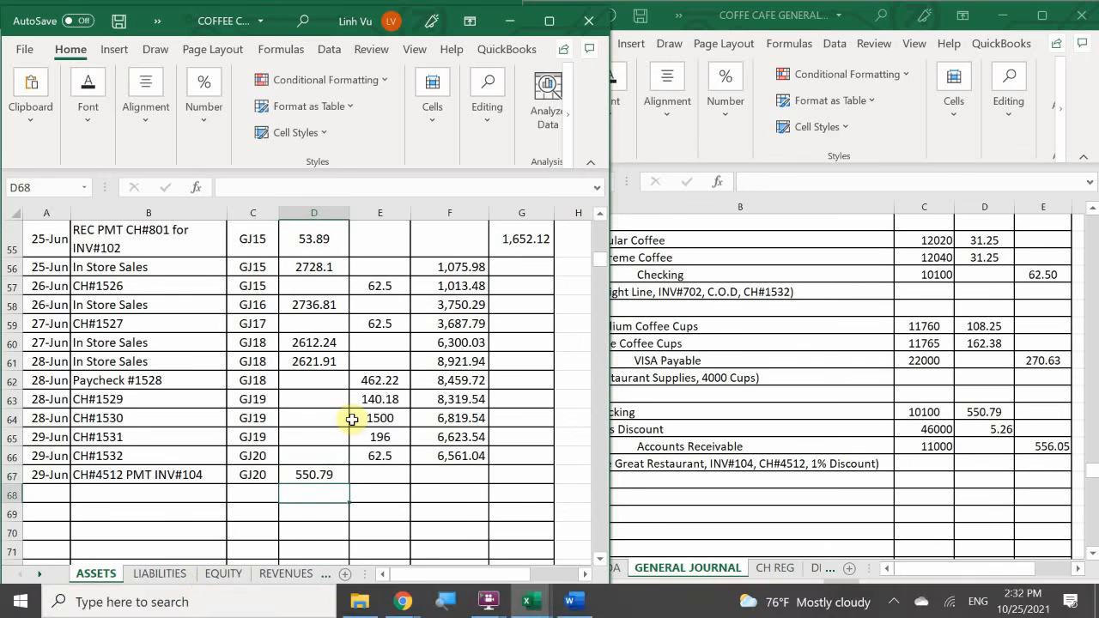
- Extend the Checking account's running debit balance formula from F66 down into F67
{"action": "left_click", "coordinate": [459, 454]}
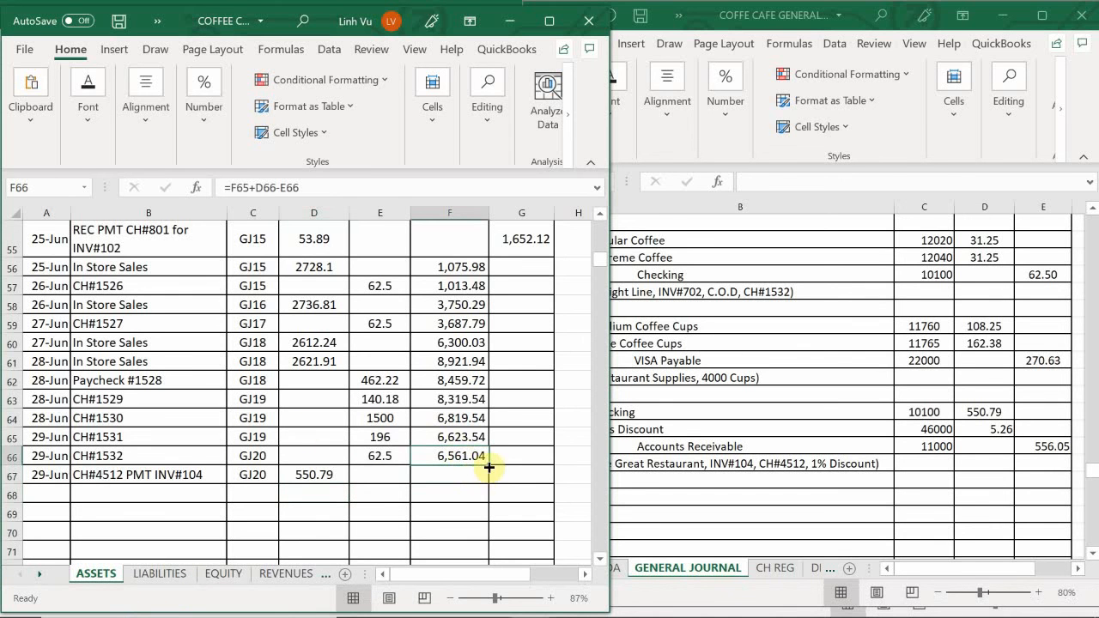
{"action": "left_click_drag", "start_coordinate": [487, 465], "coordinate": [492, 481]}
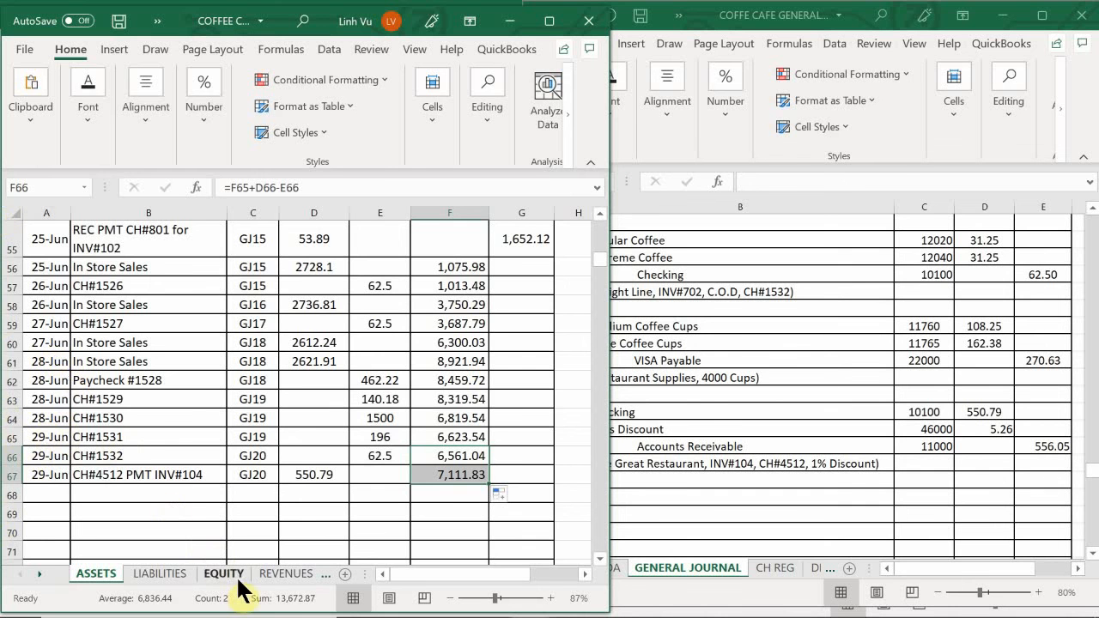
- Open the REVENUES sheet and enter the date 6/29 in A191, the first blank row of the Sales Discount account
{"action": "left_click", "coordinate": [266, 575]}
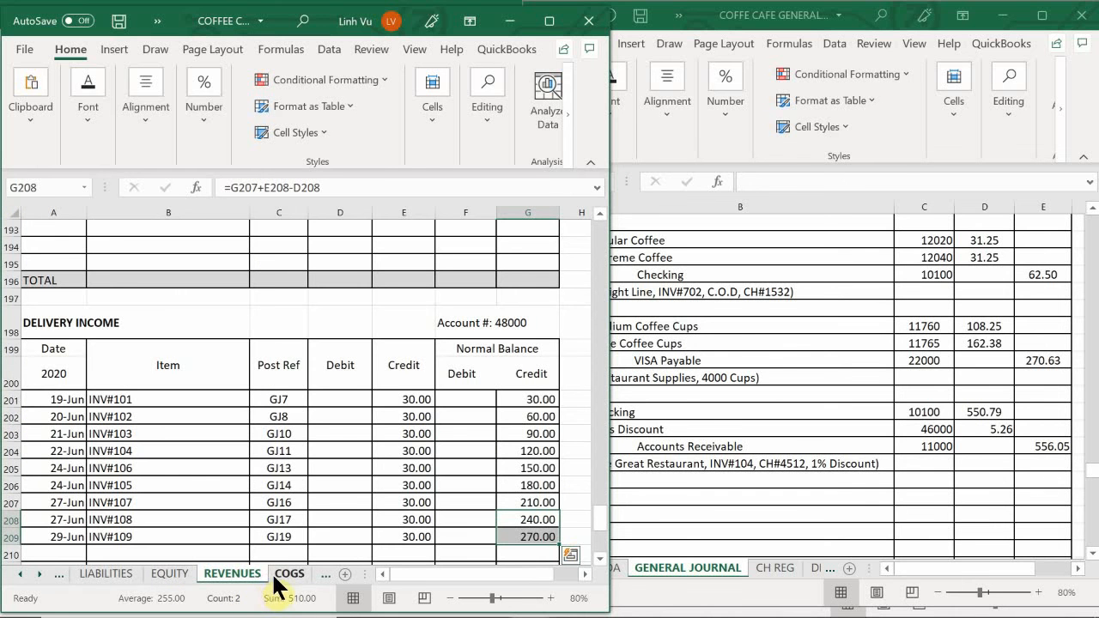
{"action": "scroll", "coordinate": [181, 458], "scroll_direction": "down", "scroll_amount": 4}
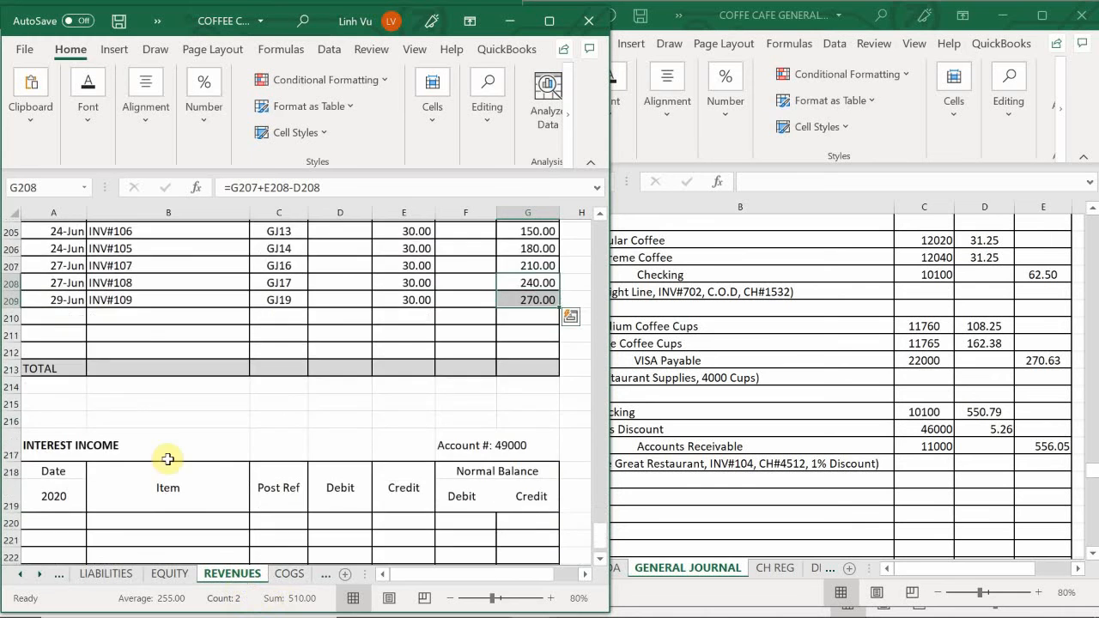
{"action": "scroll", "coordinate": [137, 451], "scroll_direction": "up", "scroll_amount": 3}
{"action": "scroll", "coordinate": [134, 449], "scroll_direction": "up", "scroll_amount": 6}
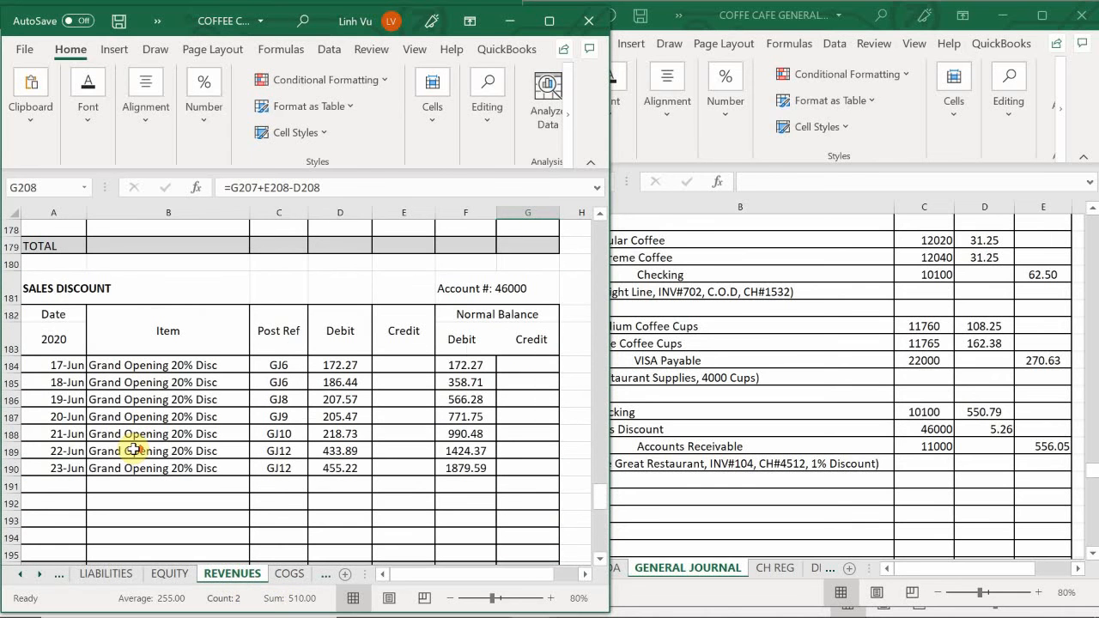
{"action": "left_click", "coordinate": [54, 489]}
{"action": "type", "text": "6"}
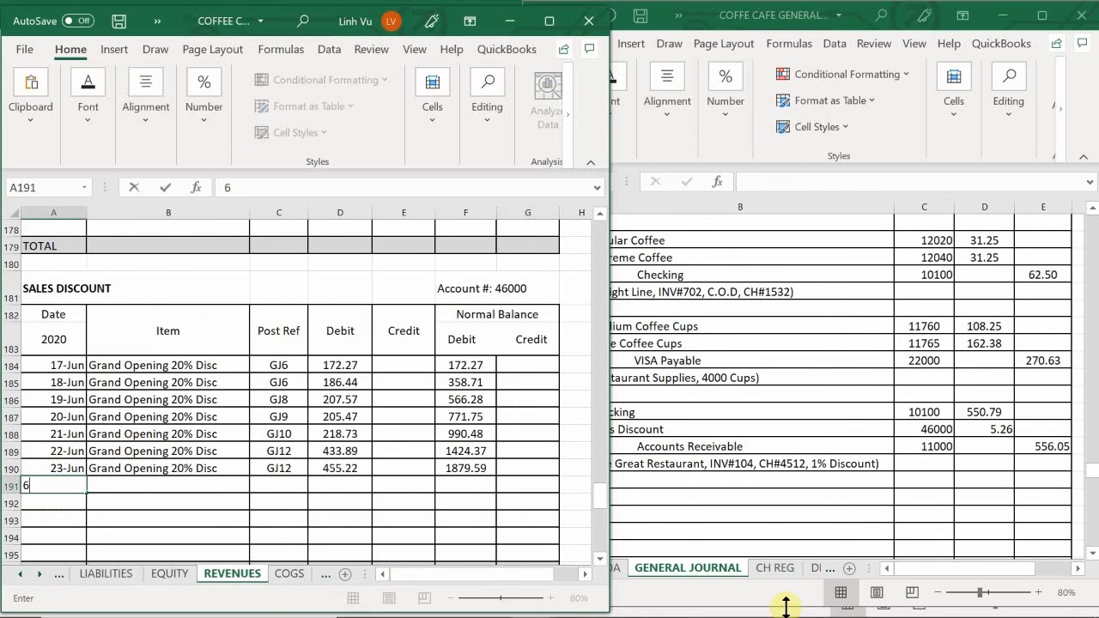
{"action": "type", "text": "/29"}
{"action": "key", "text": "Tab"}
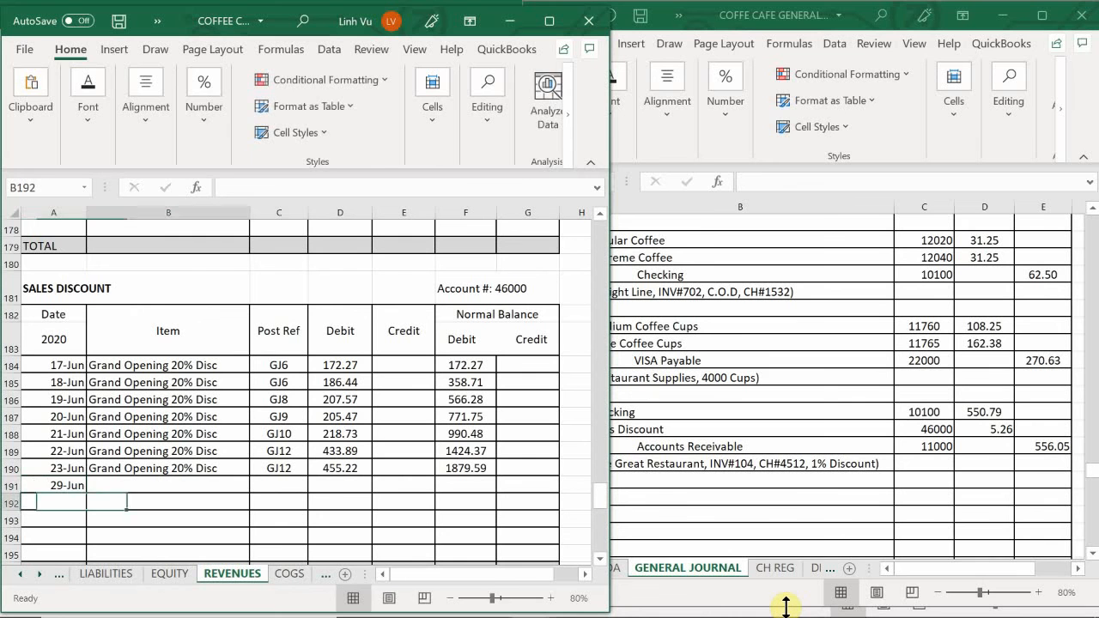
- Enter the item description 1% of INV#104 in B191 and post ref GJ20 in C191 of the Sales Discount account
{"action": "type", "text": "1"}
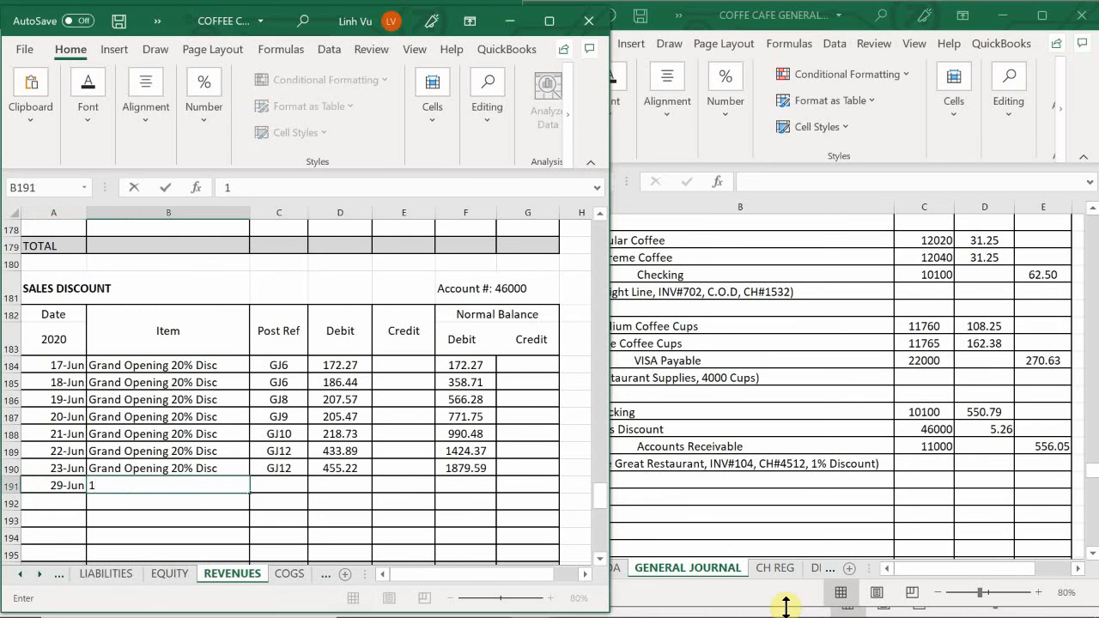
{"action": "type", "text": "% of INV#104"}
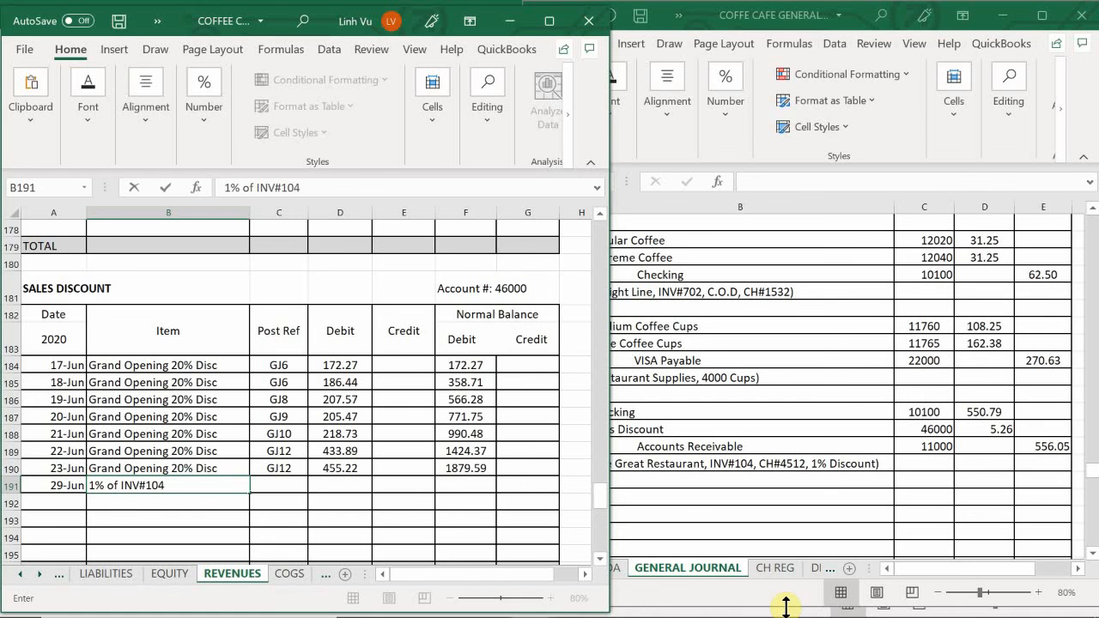
{"action": "key", "text": "Tab"}
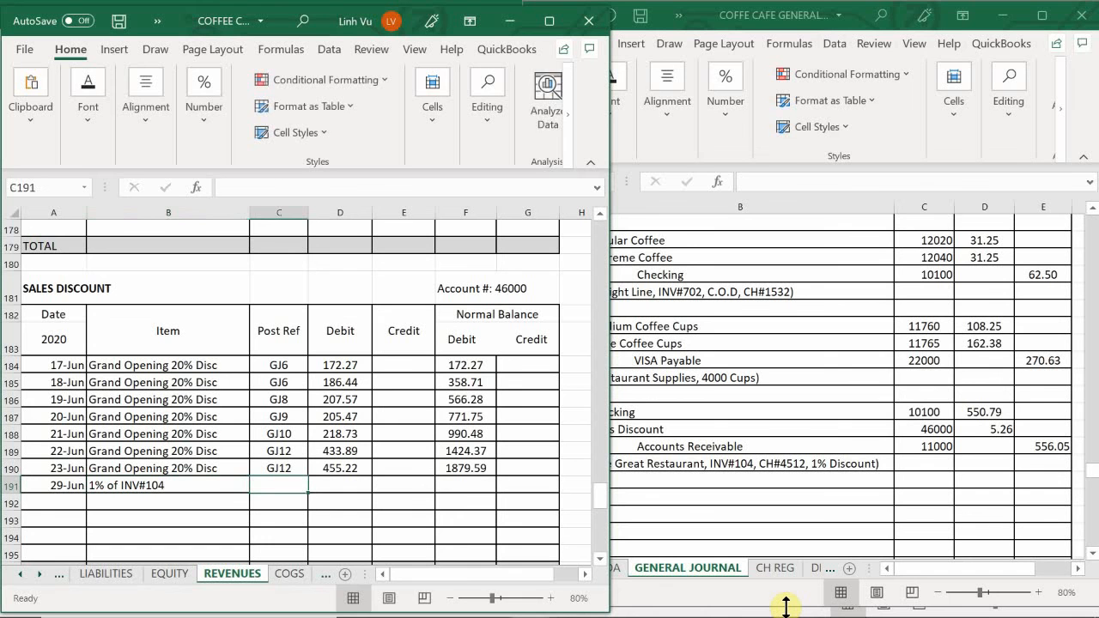
{"action": "type", "text": "GJ"}
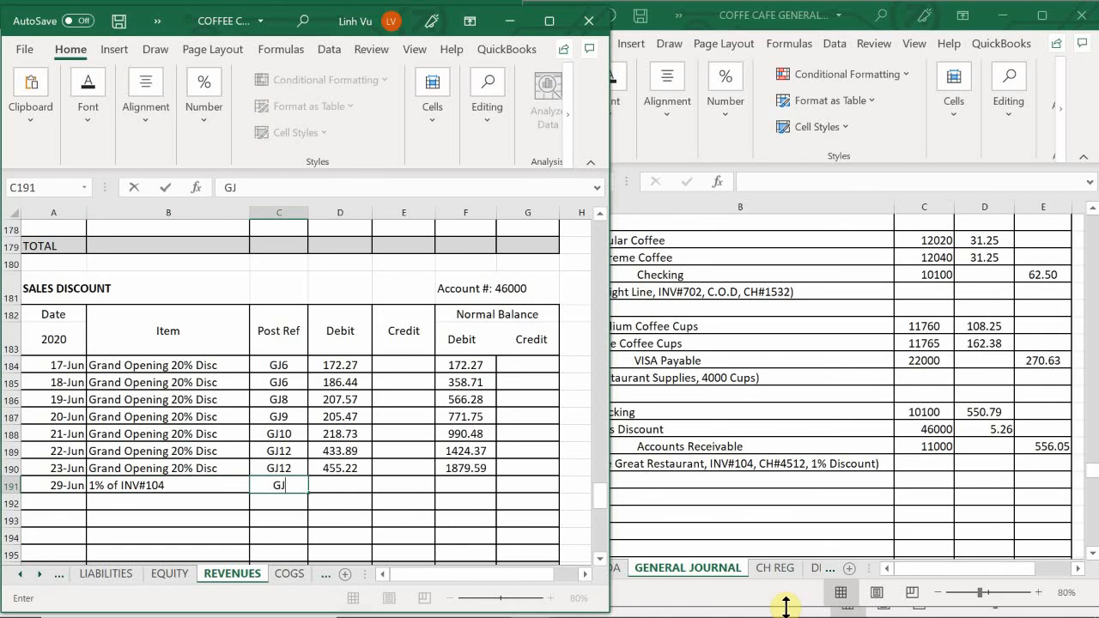
{"action": "type", "text": "1"}
{"action": "type", "text": "0"}
{"action": "key", "text": "Tab"}
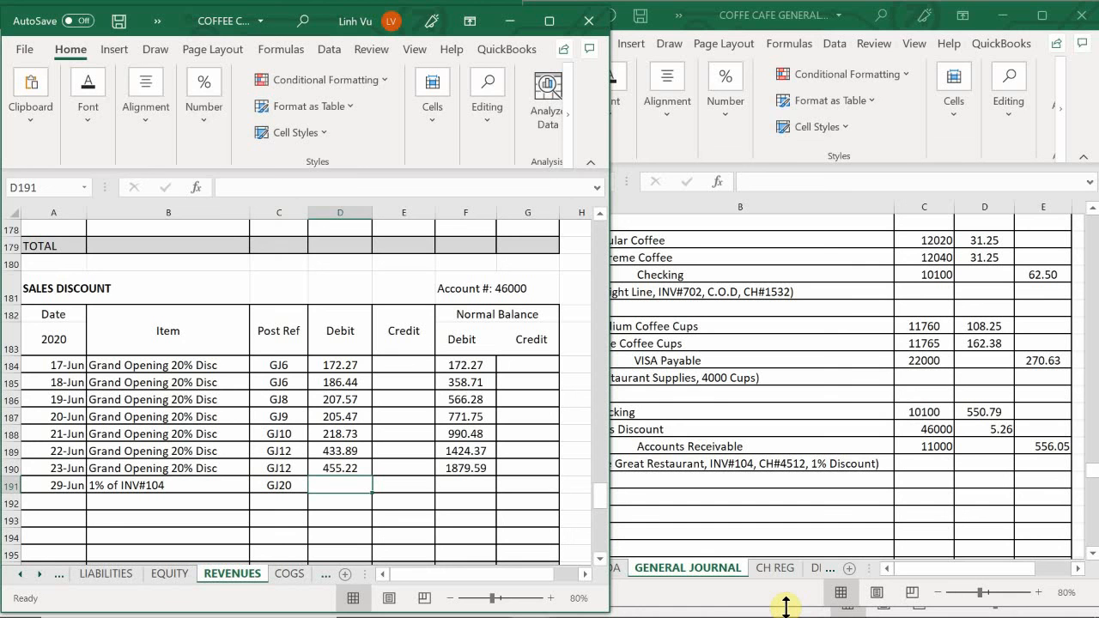
- Enter the debit 5.26 in D191 of Sales Discount and extend the running balance formula from F190 into F191
{"action": "type", "text": "5.26"}
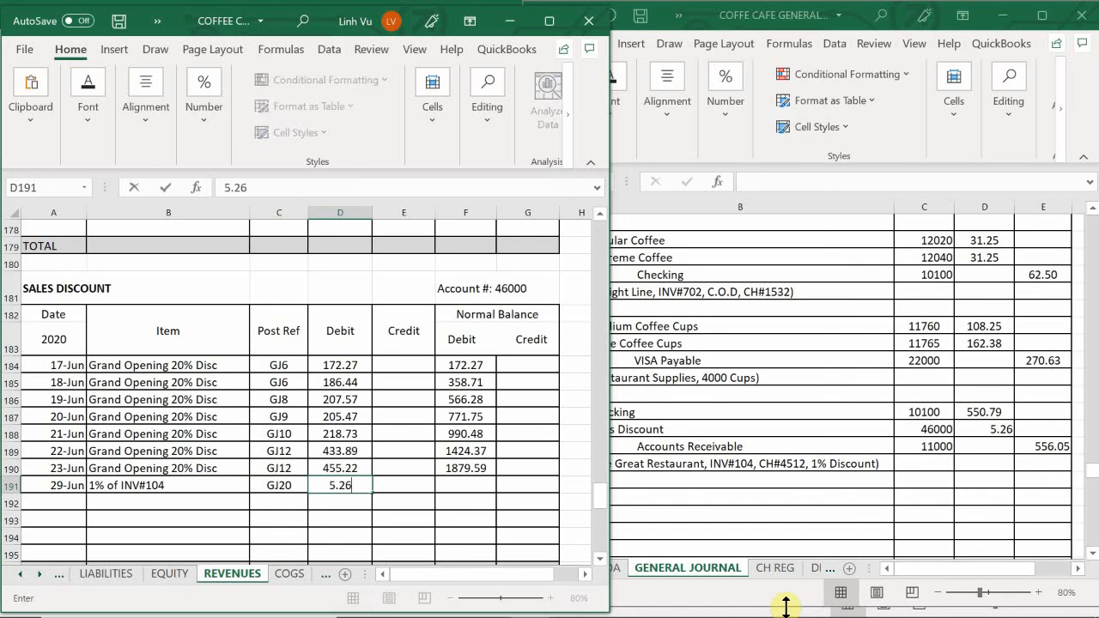
{"action": "key", "text": "Return"}
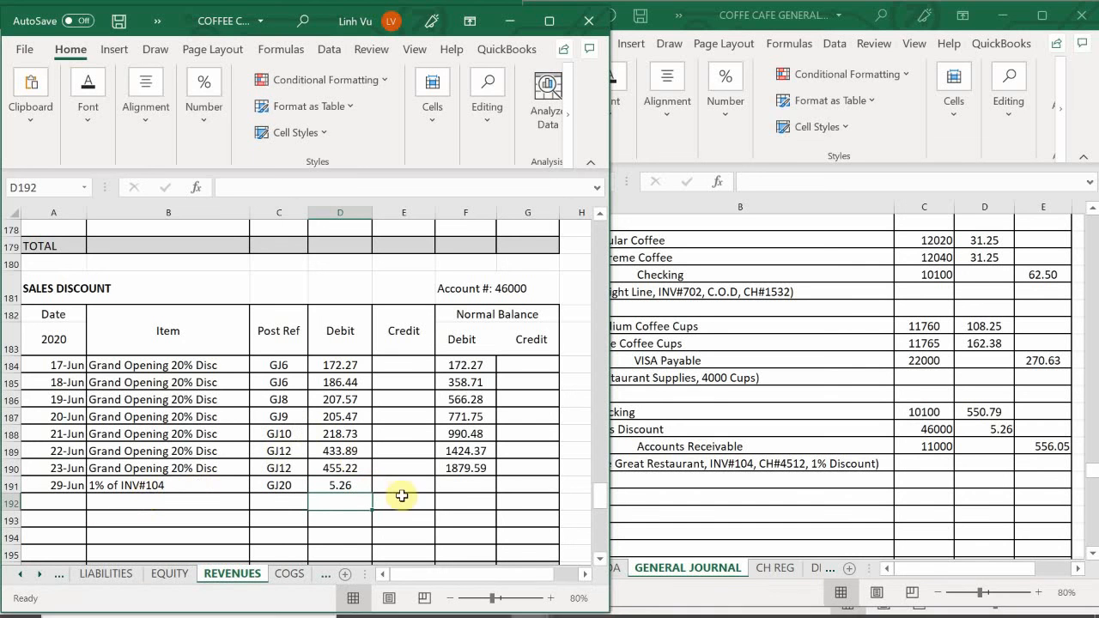
{"action": "left_click", "coordinate": [465, 469]}
{"action": "left_click_drag", "start_coordinate": [495, 481], "coordinate": [462, 506]}
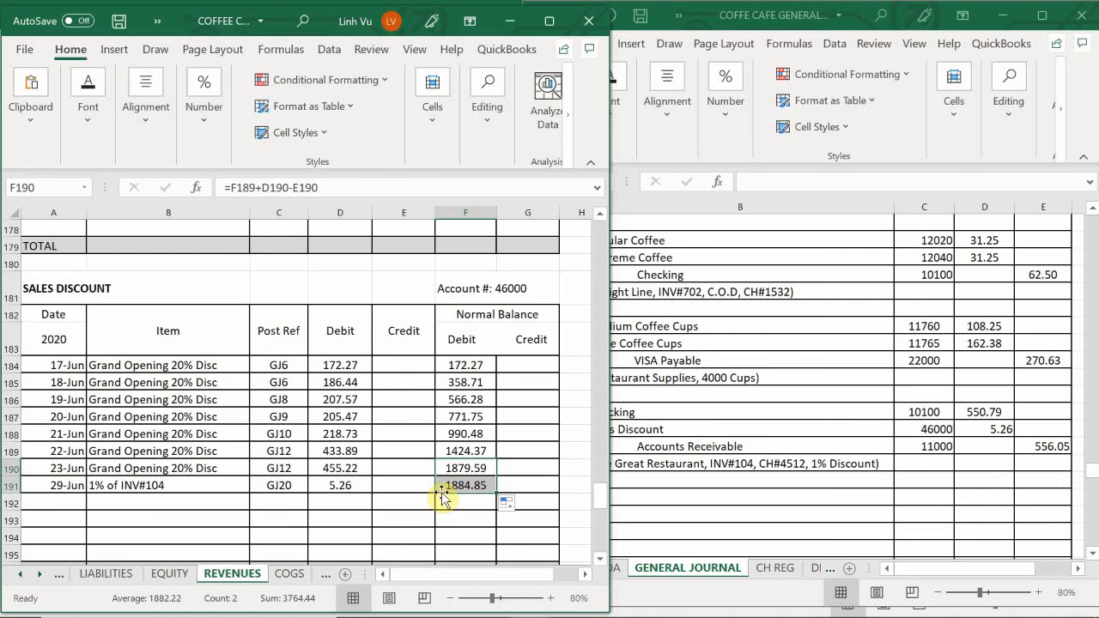
- Return to the ASSETS sheet and enter the date 6/29 in A115, the first blank row of Accounts Receivable
{"action": "left_click", "coordinate": [38, 574]}
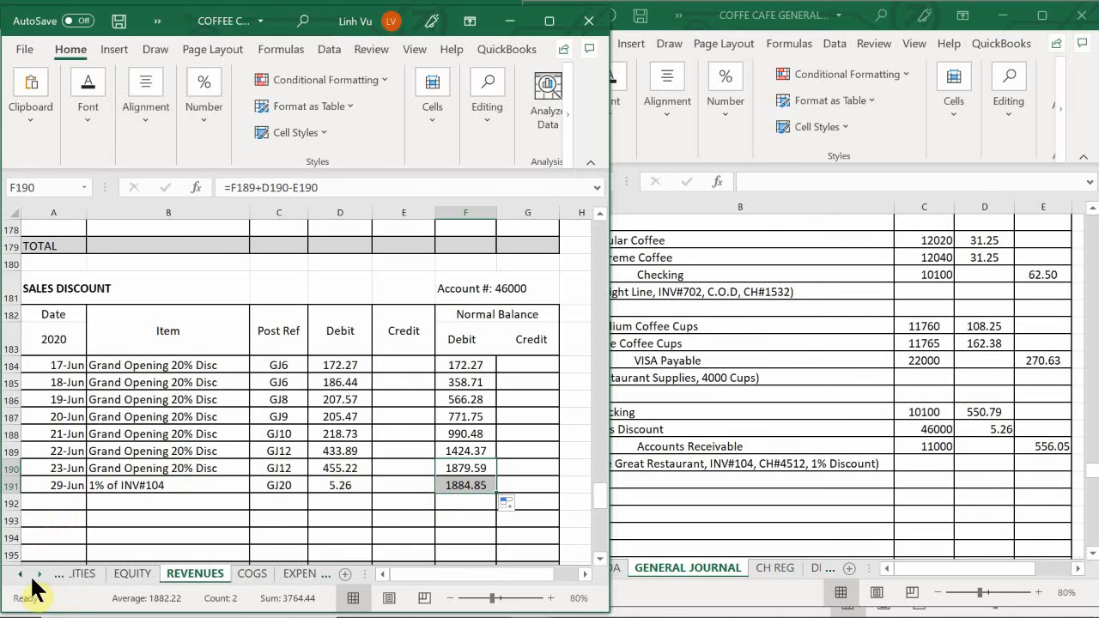
{"action": "left_click", "coordinate": [28, 577]}
{"action": "left_click", "coordinate": [28, 577]}
{"action": "left_click", "coordinate": [28, 577]}
{"action": "left_click", "coordinate": [101, 575]}
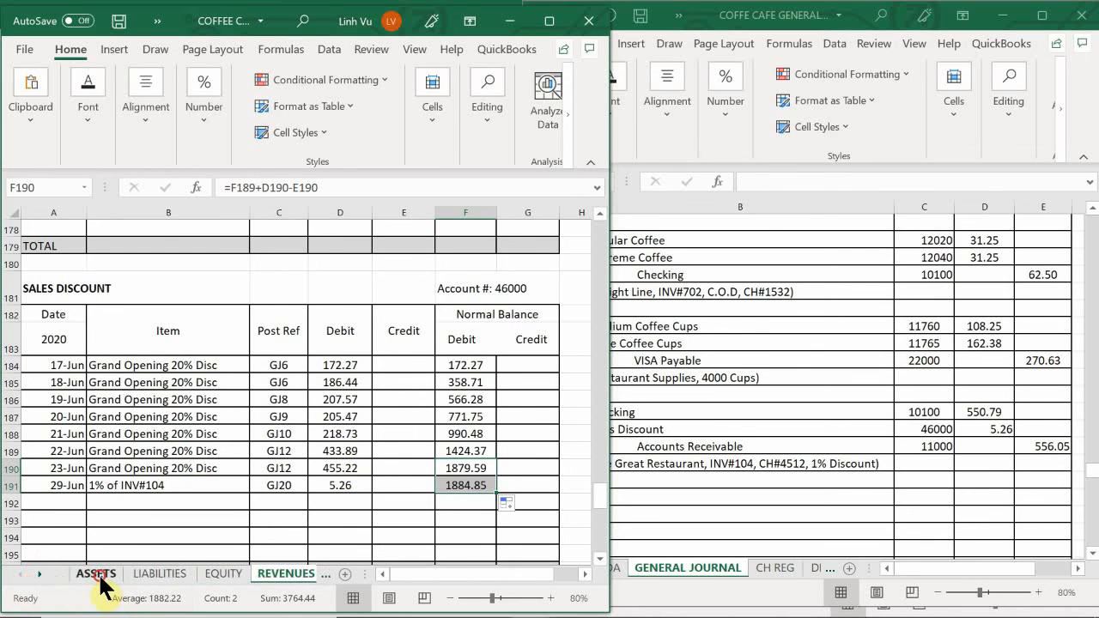
{"action": "scroll", "coordinate": [90, 477], "scroll_direction": "down", "scroll_amount": 8}
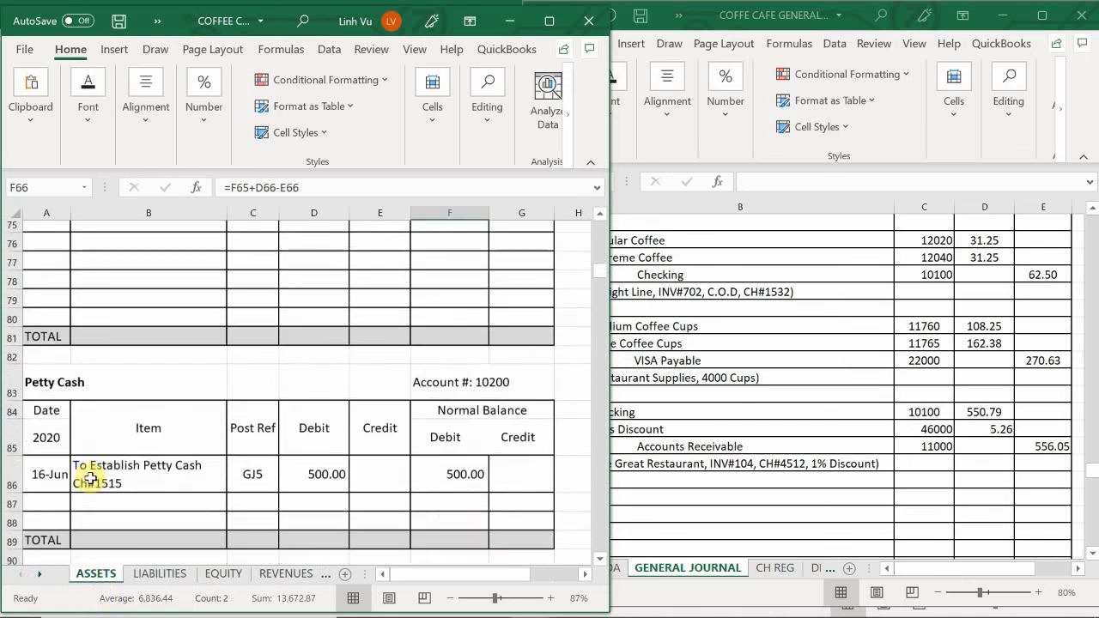
{"action": "scroll", "coordinate": [90, 478], "scroll_direction": "down", "scroll_amount": 6}
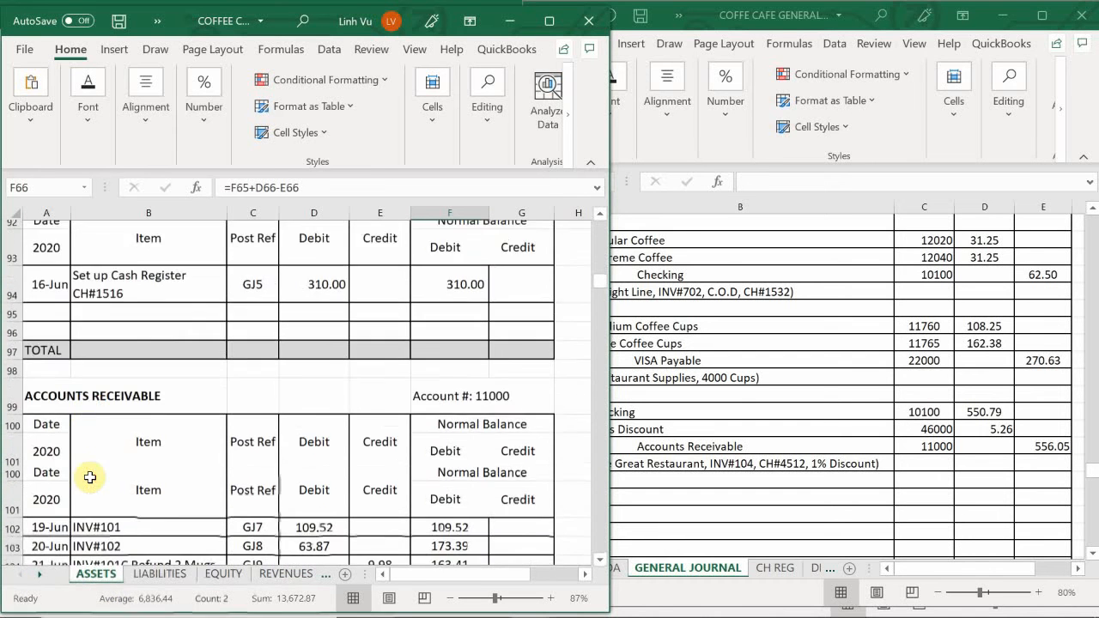
{"action": "scroll", "coordinate": [90, 477], "scroll_direction": "down", "scroll_amount": 3}
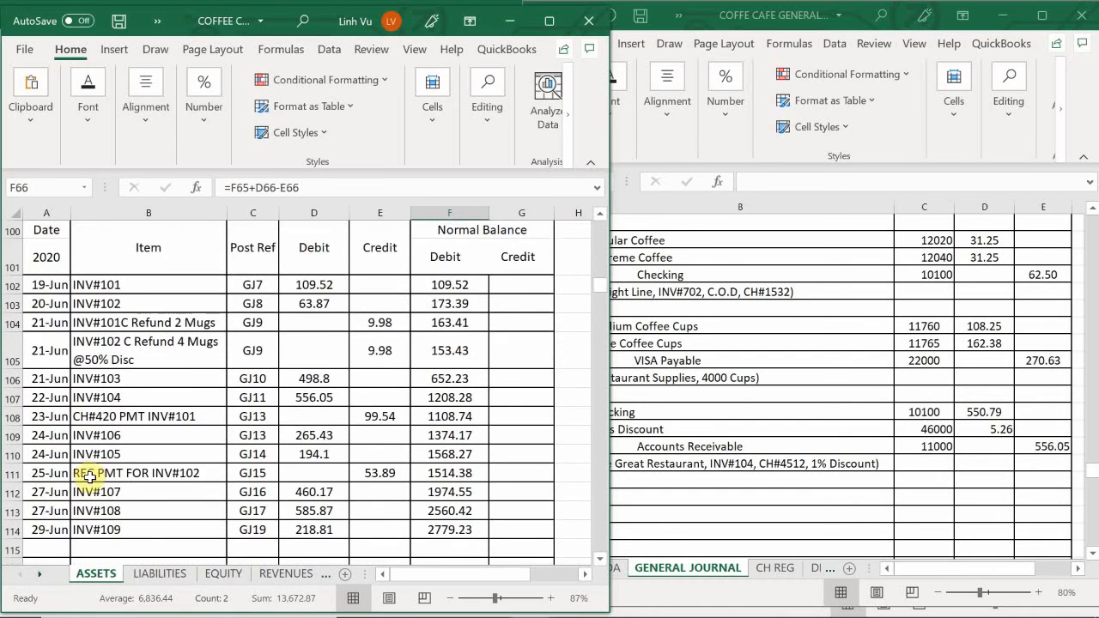
{"action": "scroll", "coordinate": [91, 477], "scroll_direction": "down", "scroll_amount": 1}
{"action": "left_click", "coordinate": [52, 476]}
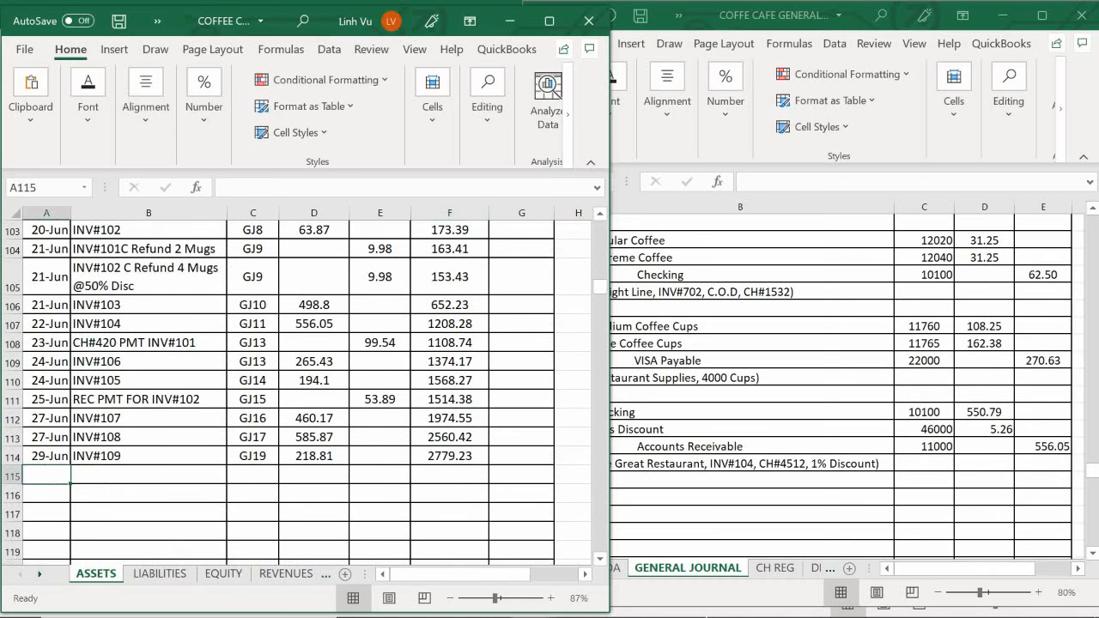
{"action": "type", "text": "6/29"}
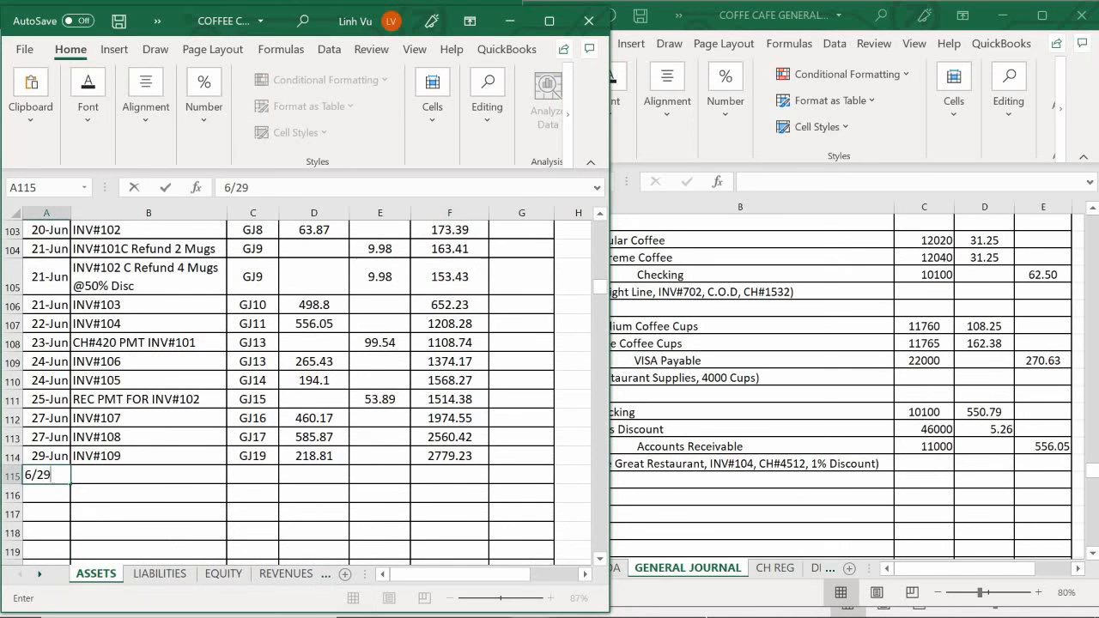
{"action": "key", "text": "Tab"}
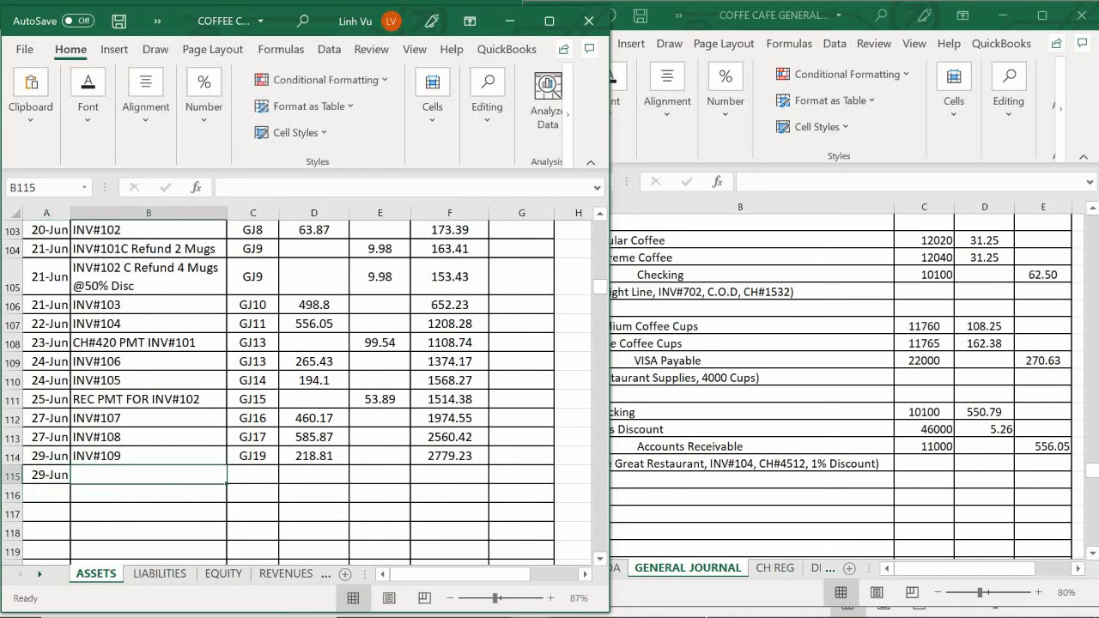
- Enter REC PMT FOR INV#104 as the item description in B115 of Accounts Receivable
{"action": "type", "text": "REC P<"}
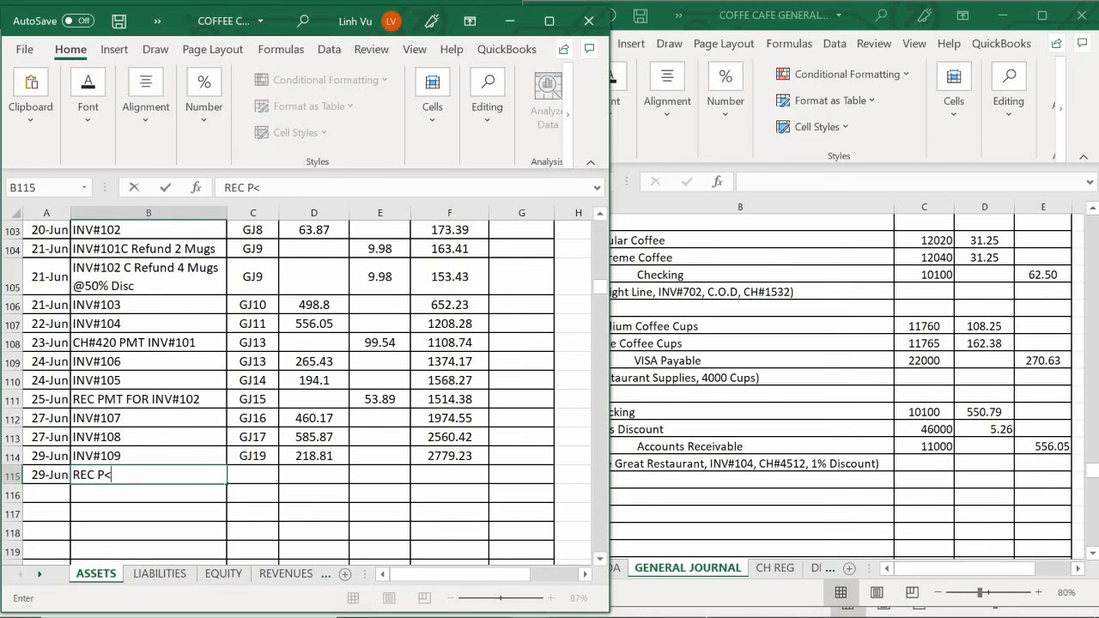
{"action": "key", "text": "BackSpace"}
{"action": "type", "text": "MT FOR "}
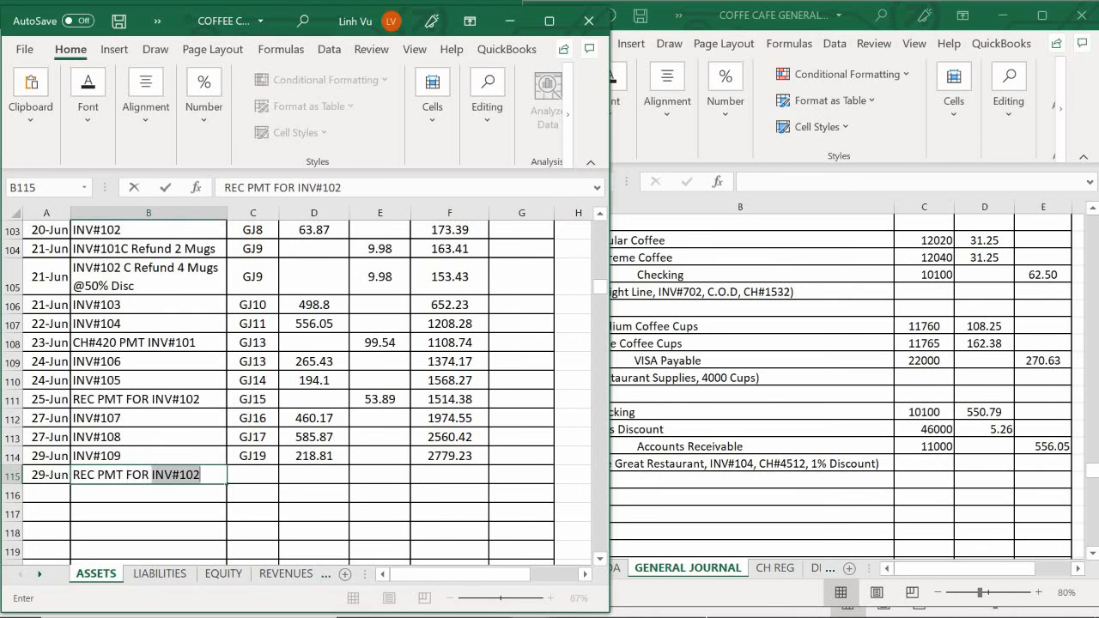
{"action": "type", "text": "INV#104"}
{"action": "key", "text": "Tab"}
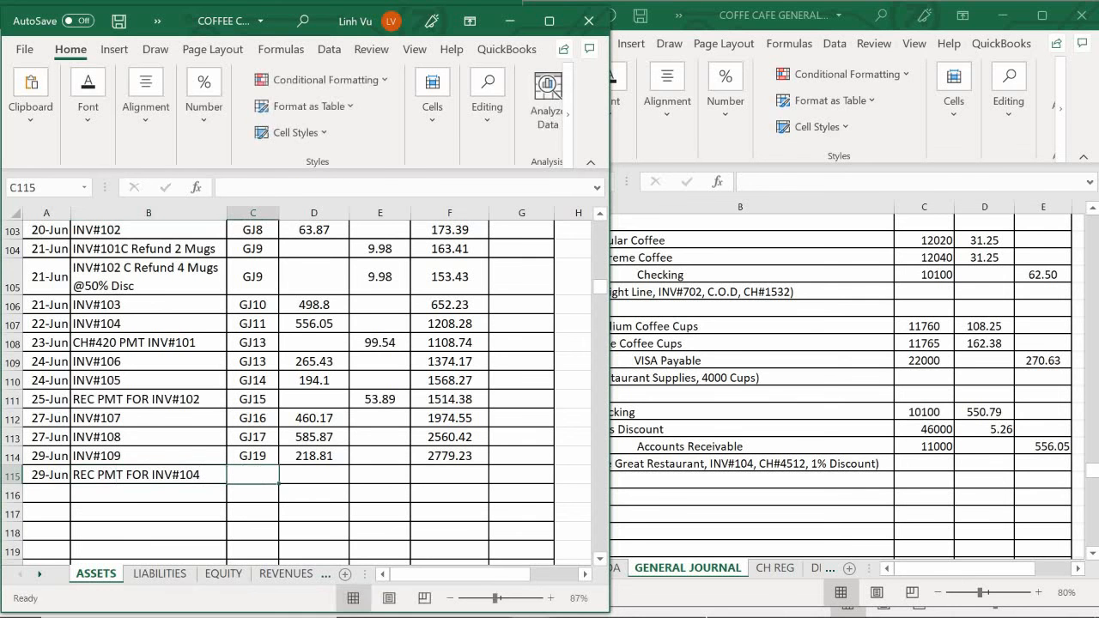
- Enter post ref GJ20 in C115 and the credit 556.05 in E115 of Accounts Receivable
{"action": "type", "text": "GK"}
{"action": "key", "text": "BackSpace"}
{"action": "type", "text": "J"}
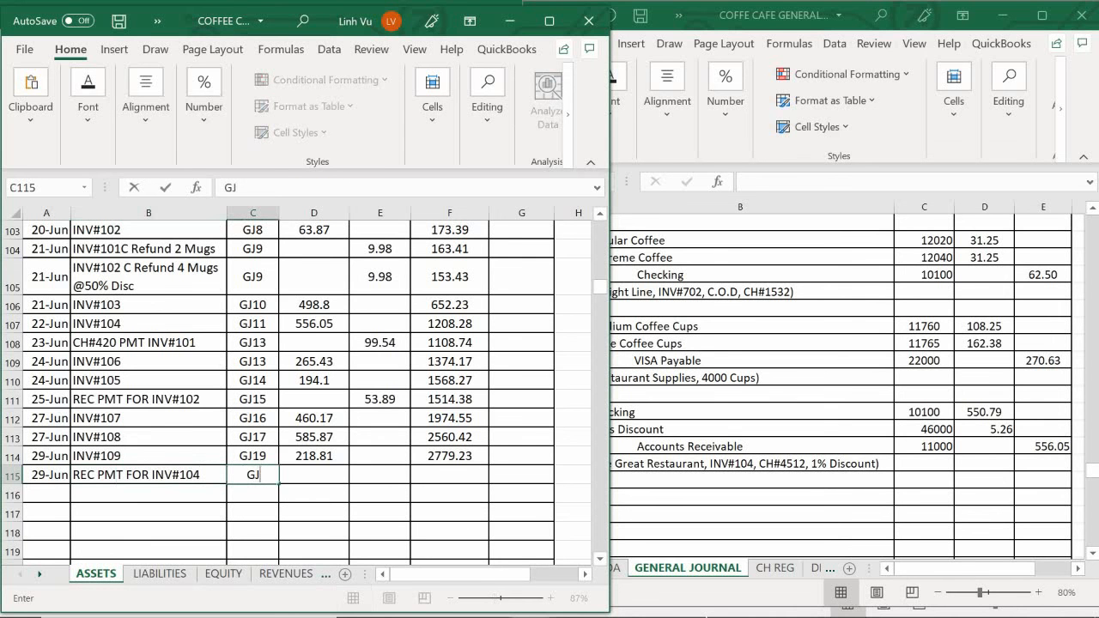
{"action": "type", "text": "20"}
{"action": "key", "text": "Tab"}
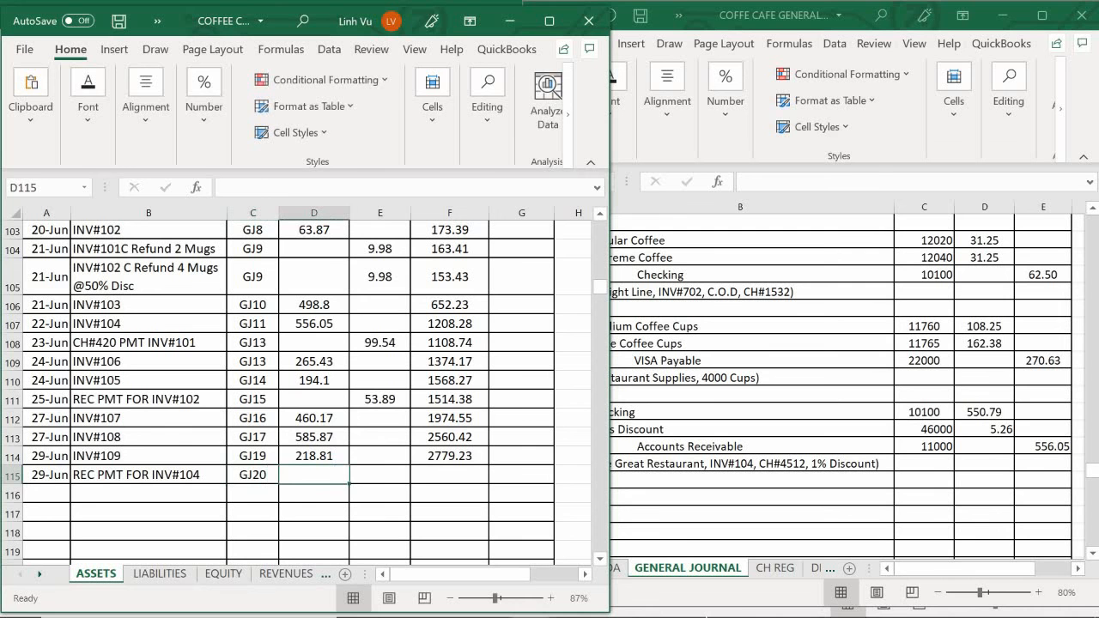
{"action": "key", "text": "Tab"}
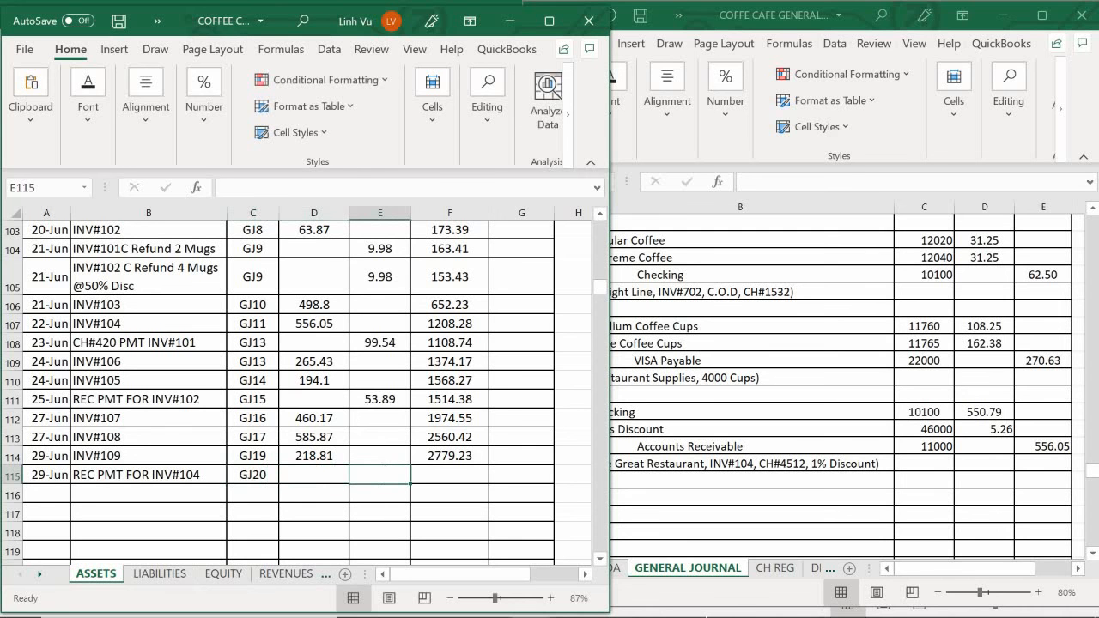
{"action": "type", "text": "556.05"}
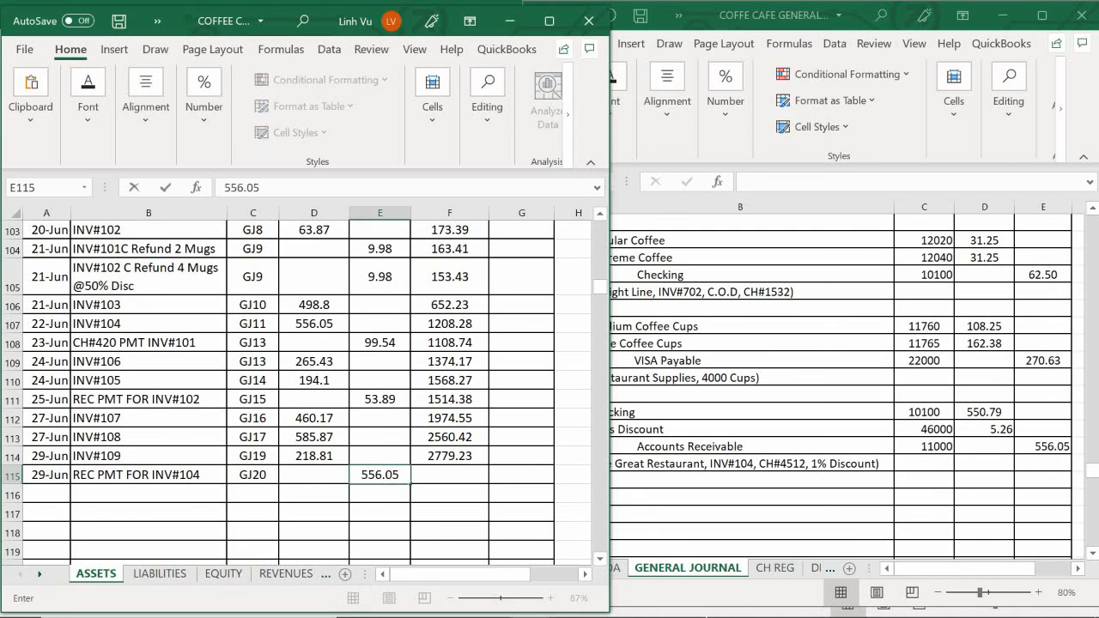
{"action": "key", "text": "Return"}
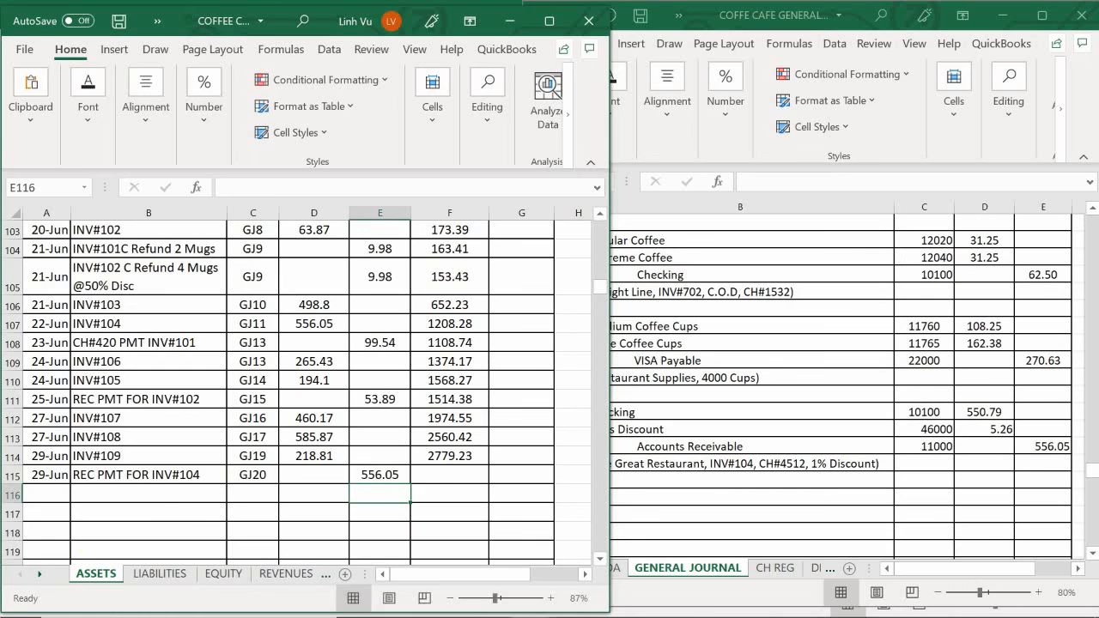
- Extend the Accounts Receivable running debit balance formula from F114 down into F115
{"action": "left_click", "coordinate": [437, 457]}
{"action": "left_click_drag", "start_coordinate": [487, 463], "coordinate": [488, 485]}
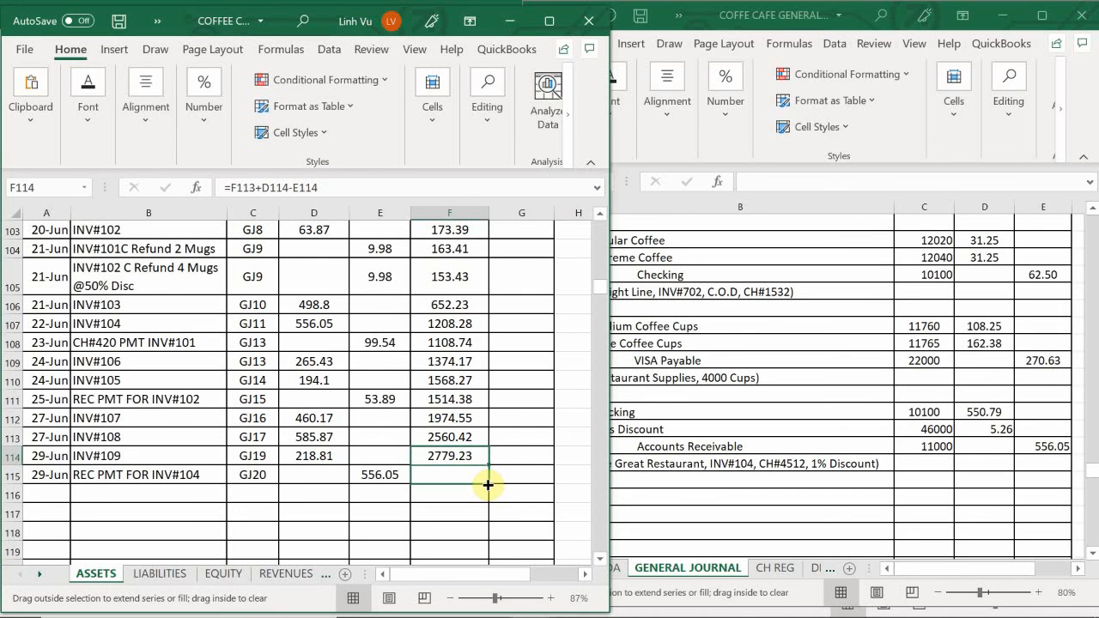
{"action": "left_click_drag", "start_coordinate": [488, 485], "coordinate": [487, 485]}
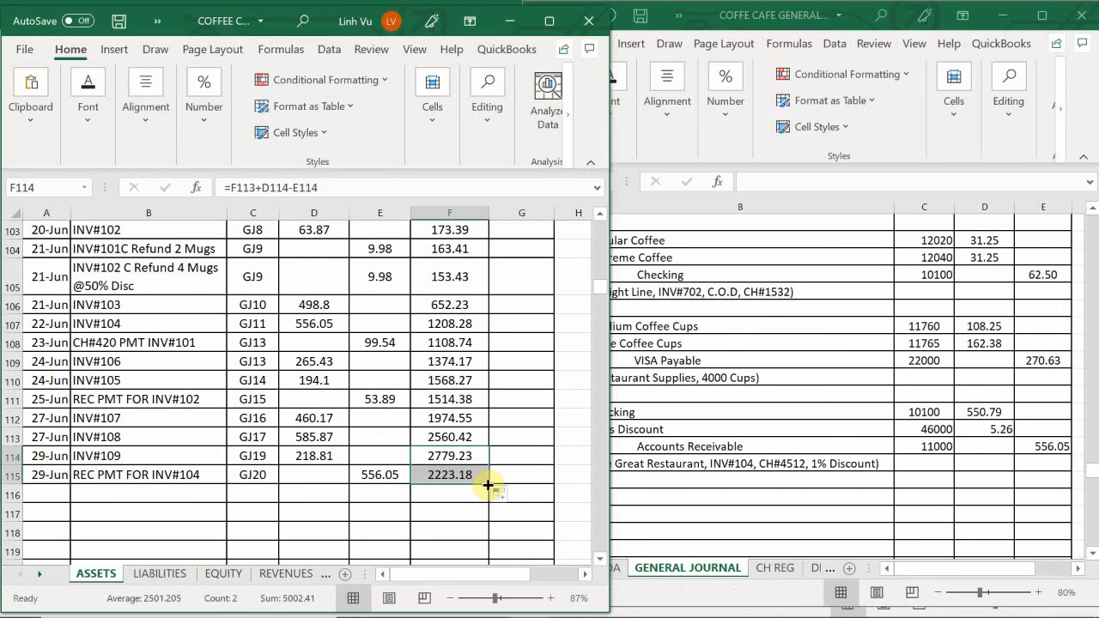
{"action": "left_click", "coordinate": [409, 495]}
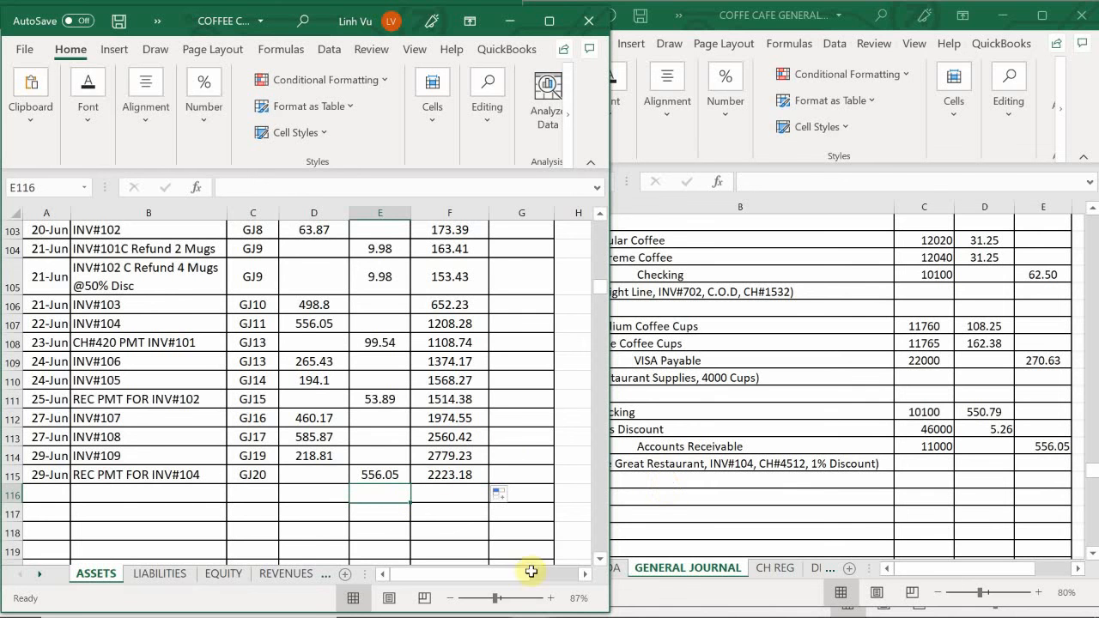
{"action": "mouse_move", "coordinate": [532, 610]}
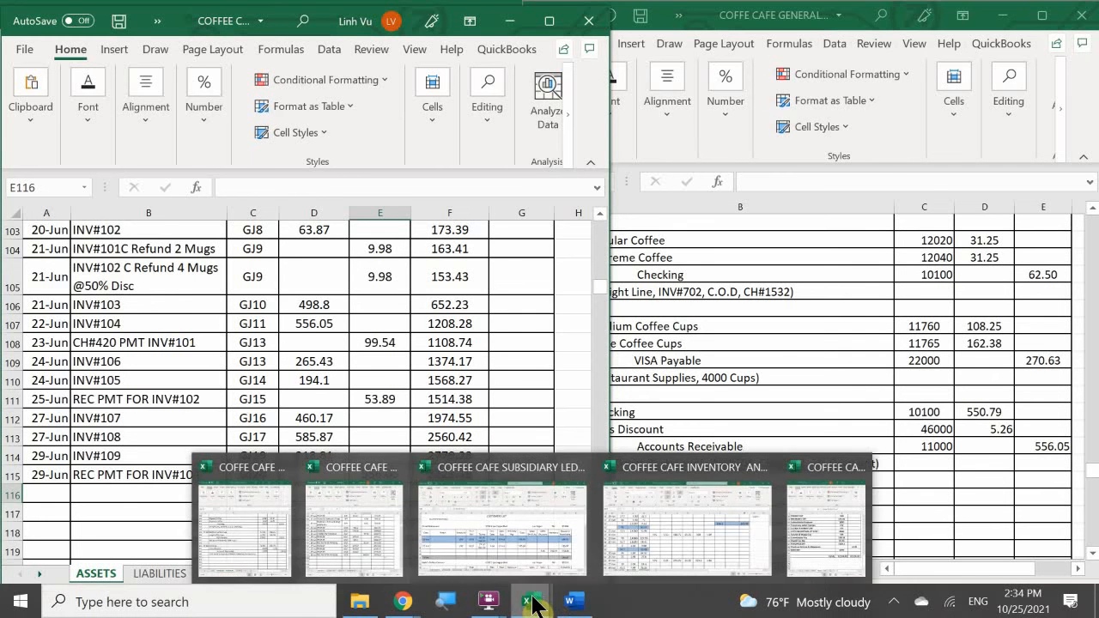
{"action": "left_click", "coordinate": [527, 572]}
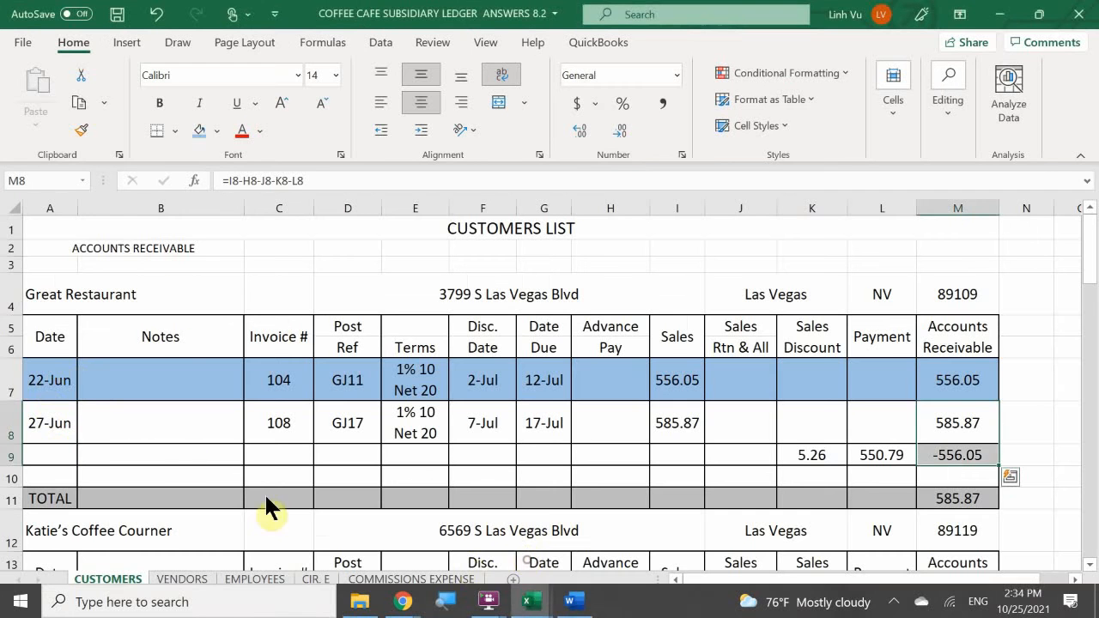
{"action": "left_click", "coordinate": [47, 455]}
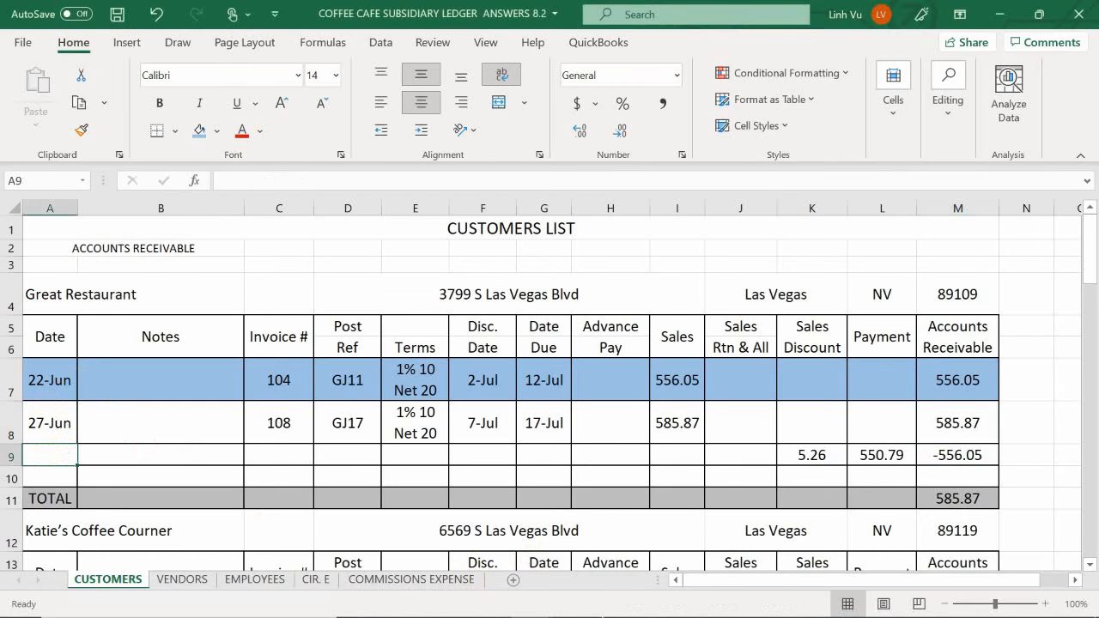
{"action": "type", "text": "6/"}
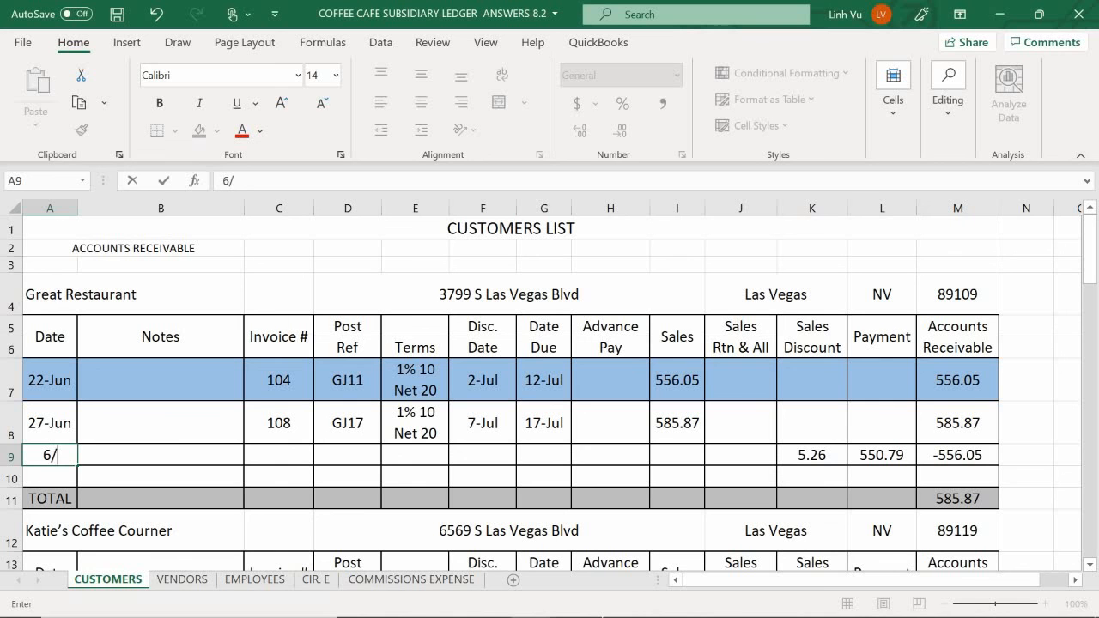
{"action": "type", "text": "29"}
{"action": "key", "text": "Return"}
{"action": "key", "text": "Up"}
{"action": "key", "text": "Right"}
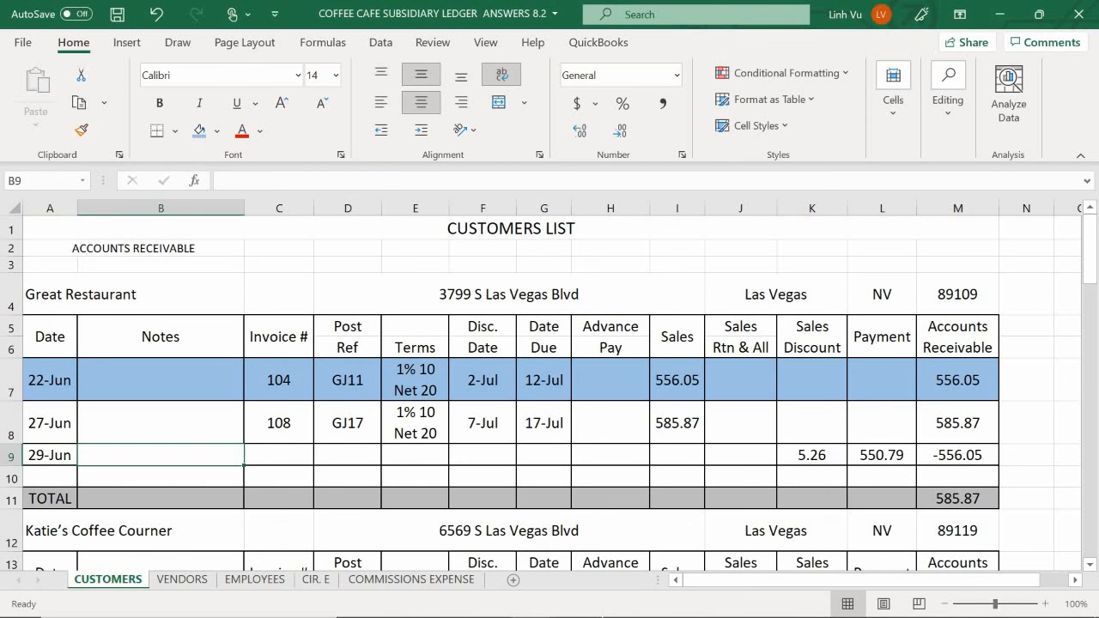
- Enter CH#4512 as the note in B9 for Great Restaurant's payment
{"action": "type", "text": "CG"}
{"action": "key", "text": "BackSpace"}
{"action": "type", "text": "H"}
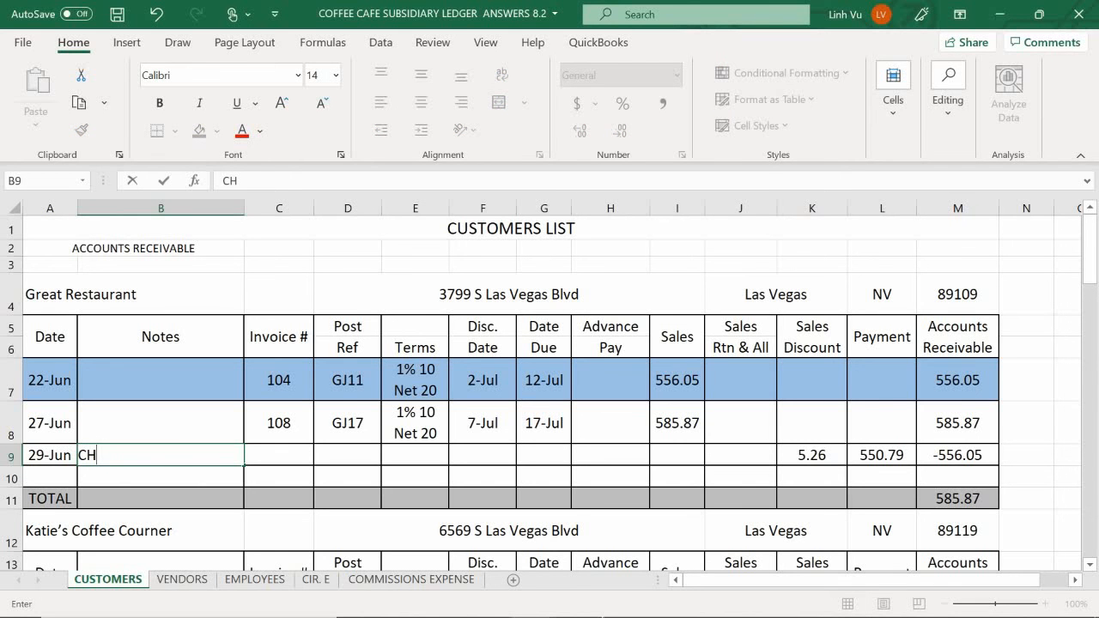
{"action": "type", "text": "#4512"}
{"action": "key", "text": "Tab"}
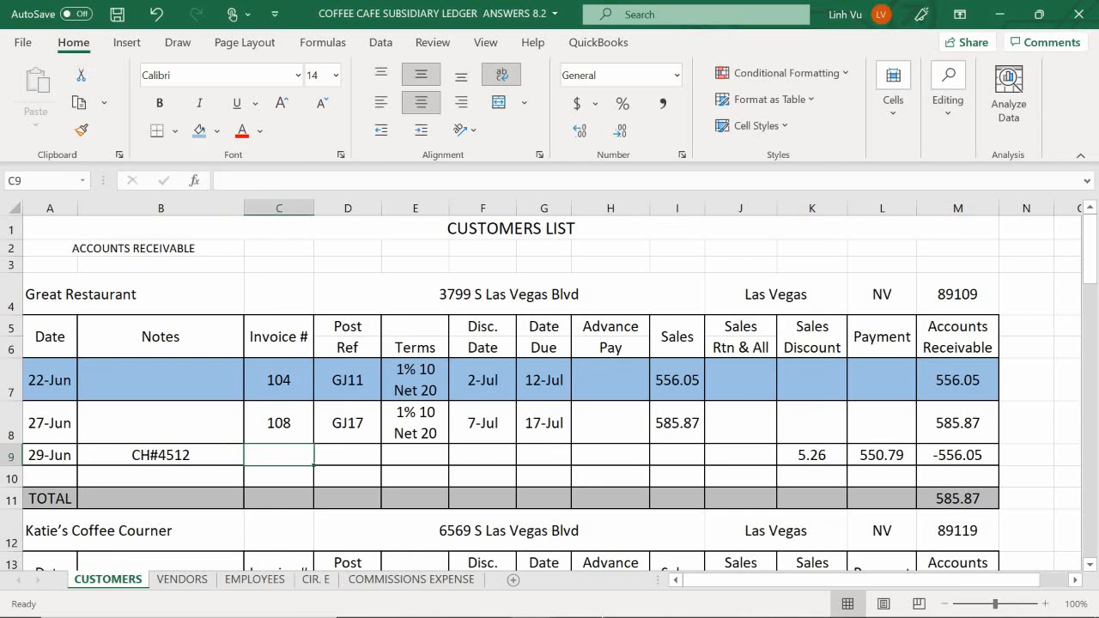
{"action": "type", "text": "104"}
{"action": "key", "text": "Tab"}
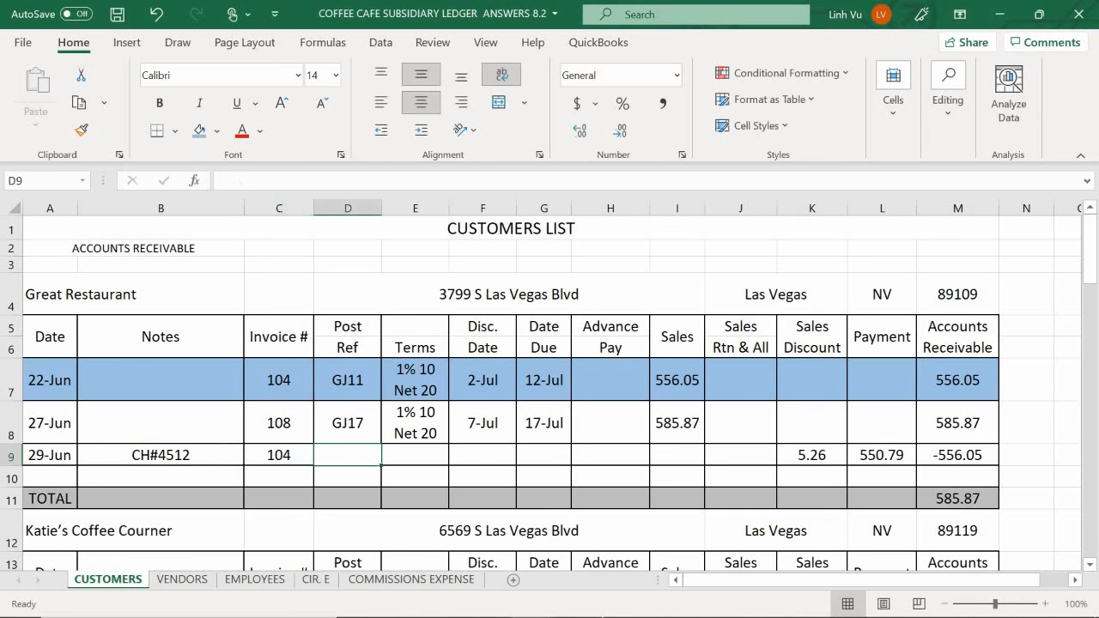
{"action": "type", "text": "GJ20"}
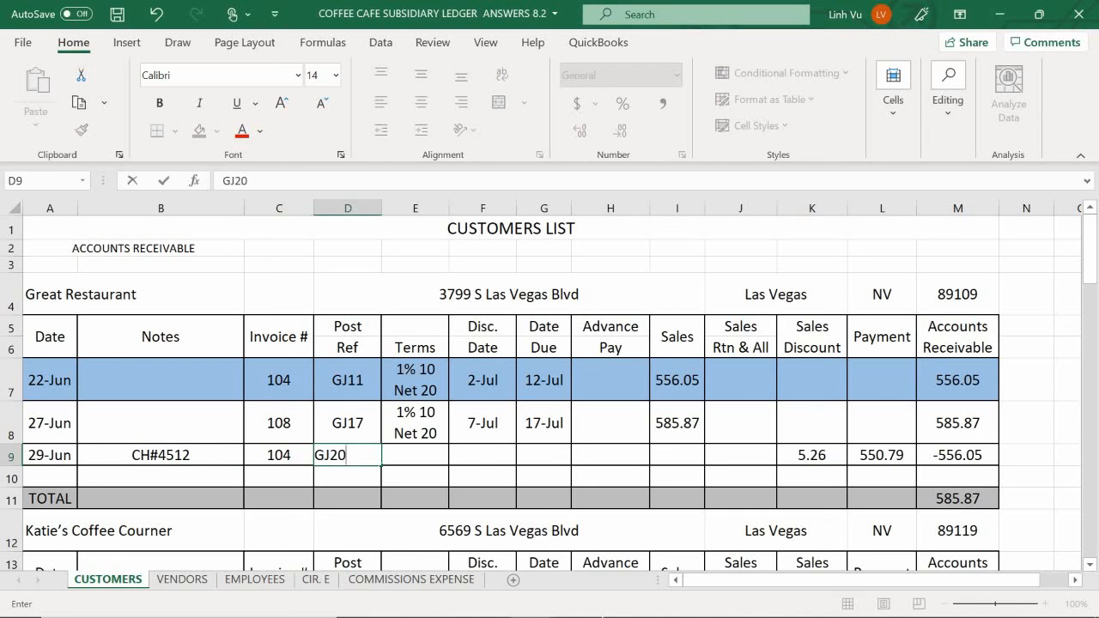
{"action": "key", "text": "Tab"}
{"action": "key", "text": "Tab"}
{"action": "key", "text": "Tab"}
{"action": "key", "text": "Tab"}
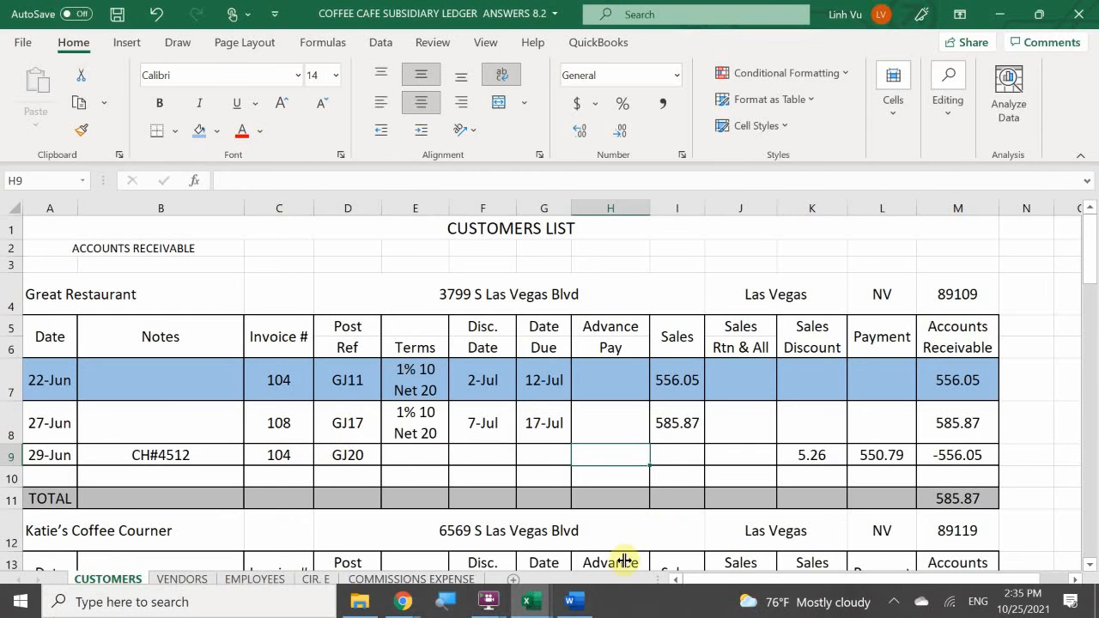
- Bring up the general journal beside the Word transaction document and read the transaction following Great Restaurant's Inv #104 payment
{"action": "mouse_move", "coordinate": [519, 615]}
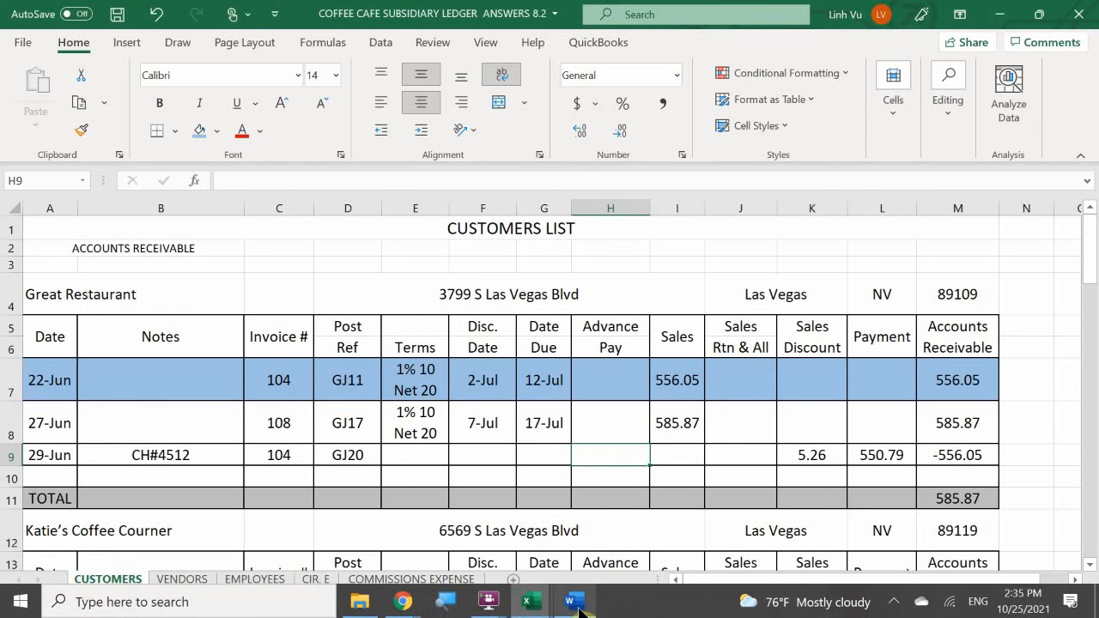
{"action": "mouse_move", "coordinate": [570, 601]}
{"action": "left_click", "coordinate": [546, 583]}
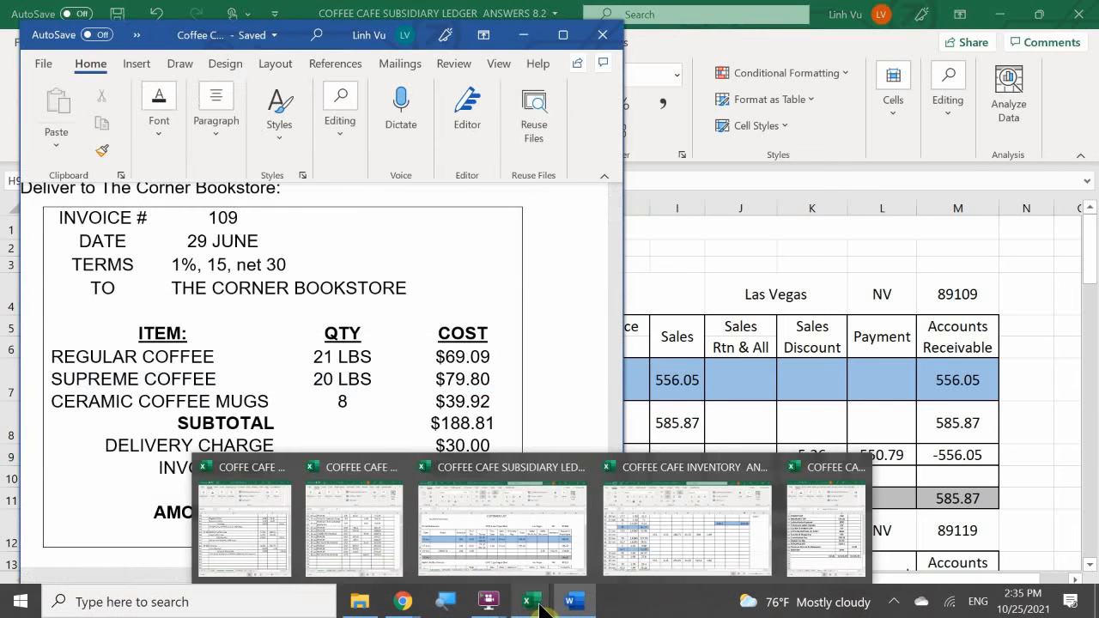
{"action": "left_click", "coordinate": [307, 539]}
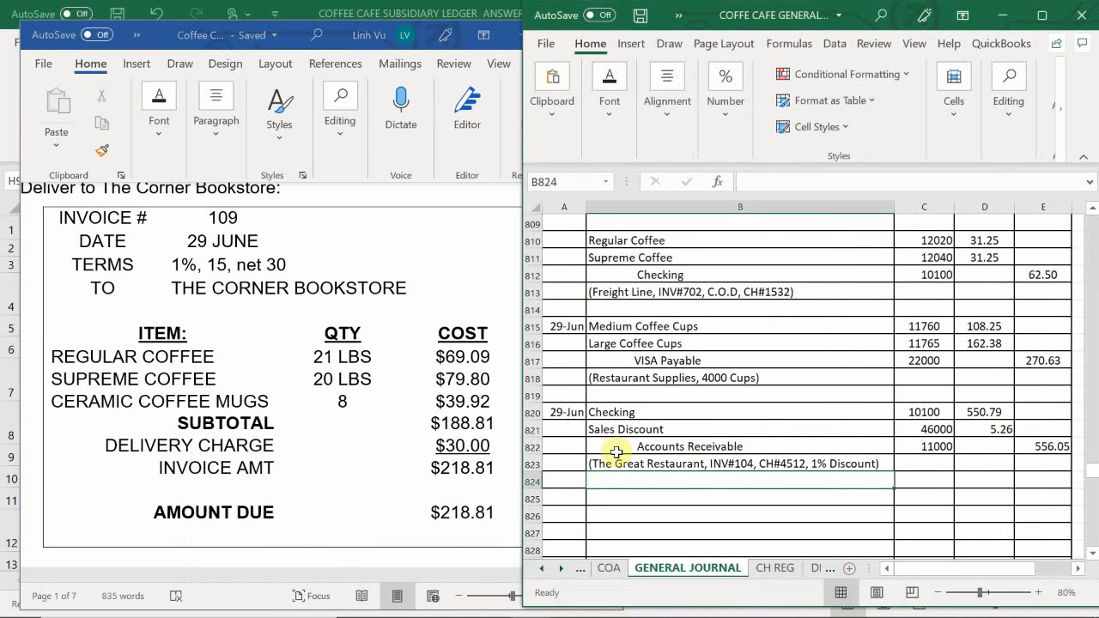
{"action": "left_click", "coordinate": [335, 507]}
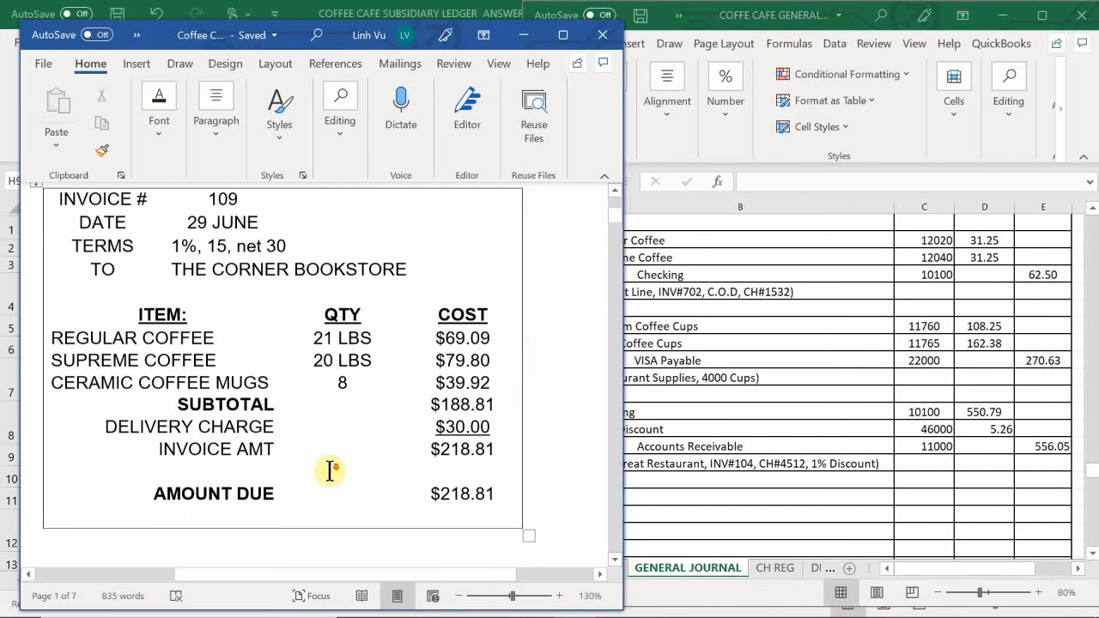
{"action": "scroll", "coordinate": [336, 467], "scroll_direction": "up", "scroll_amount": 10}
{"action": "scroll", "coordinate": [339, 470], "scroll_direction": "down", "scroll_amount": 1}
{"action": "scroll", "coordinate": [340, 470], "scroll_direction": "up", "scroll_amount": 2}
{"action": "scroll", "coordinate": [340, 471], "scroll_direction": "down", "scroll_amount": 7}
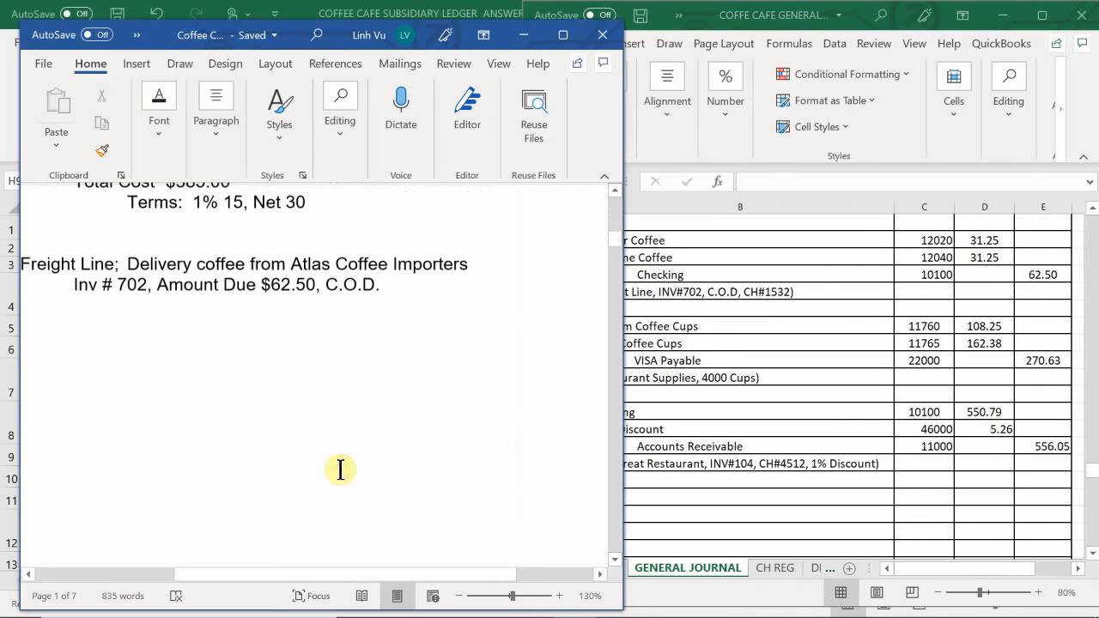
{"action": "scroll", "coordinate": [340, 471], "scroll_direction": "down", "scroll_amount": 7}
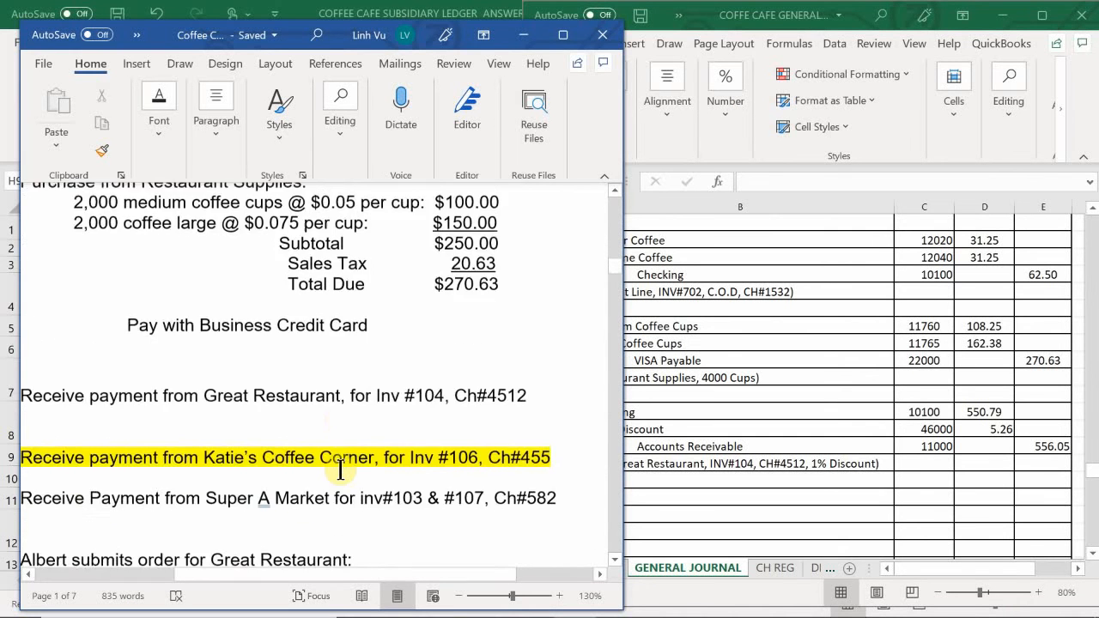
{"action": "scroll", "coordinate": [349, 486], "scroll_direction": "up", "scroll_amount": 1}
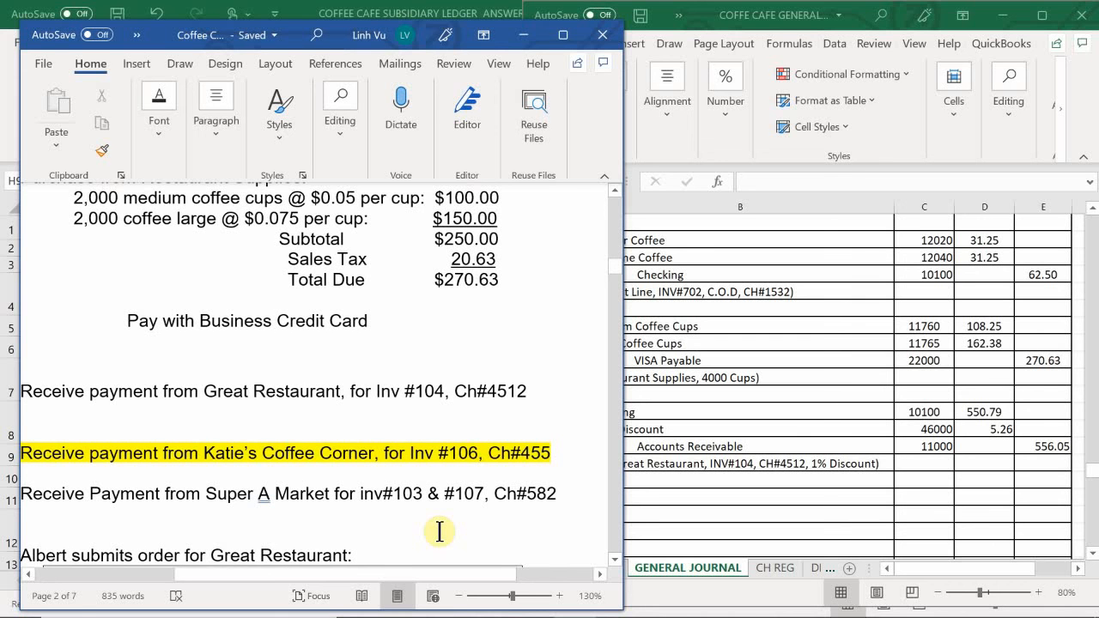
{"action": "mouse_move", "coordinate": [594, 614]}
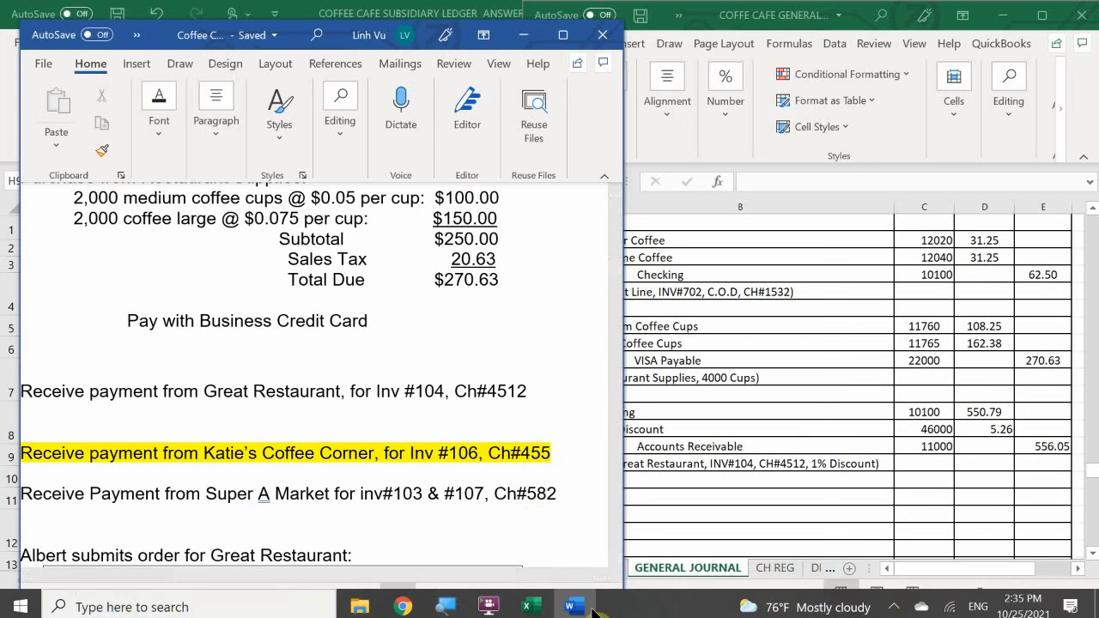
{"action": "mouse_move", "coordinate": [531, 601]}
{"action": "left_click", "coordinate": [532, 570]}
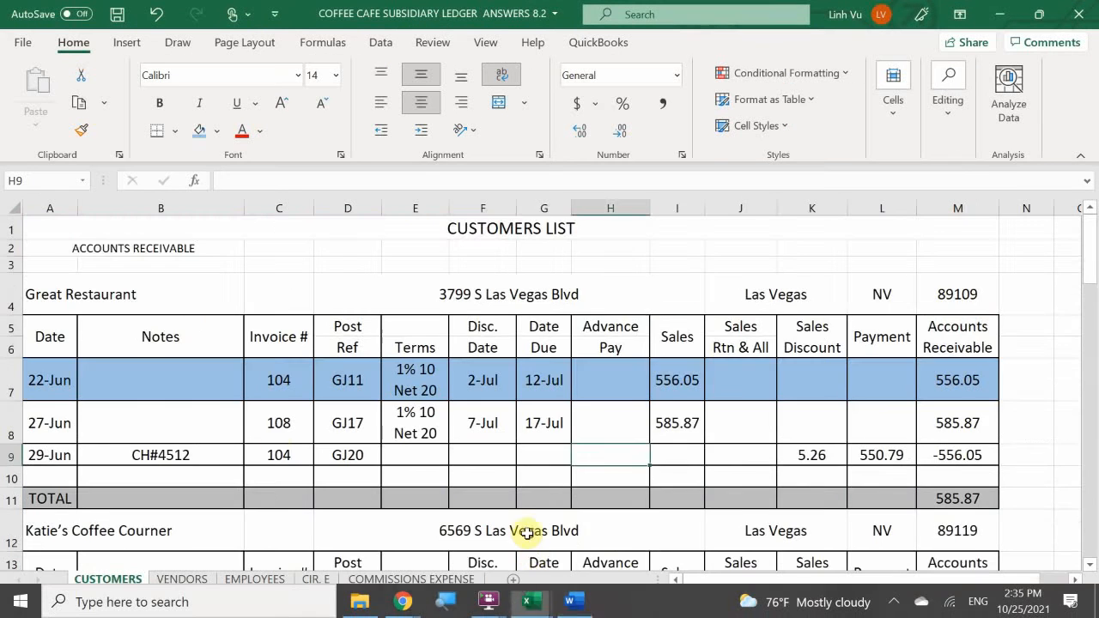
{"action": "scroll", "coordinate": [185, 442], "scroll_direction": "down", "scroll_amount": 3}
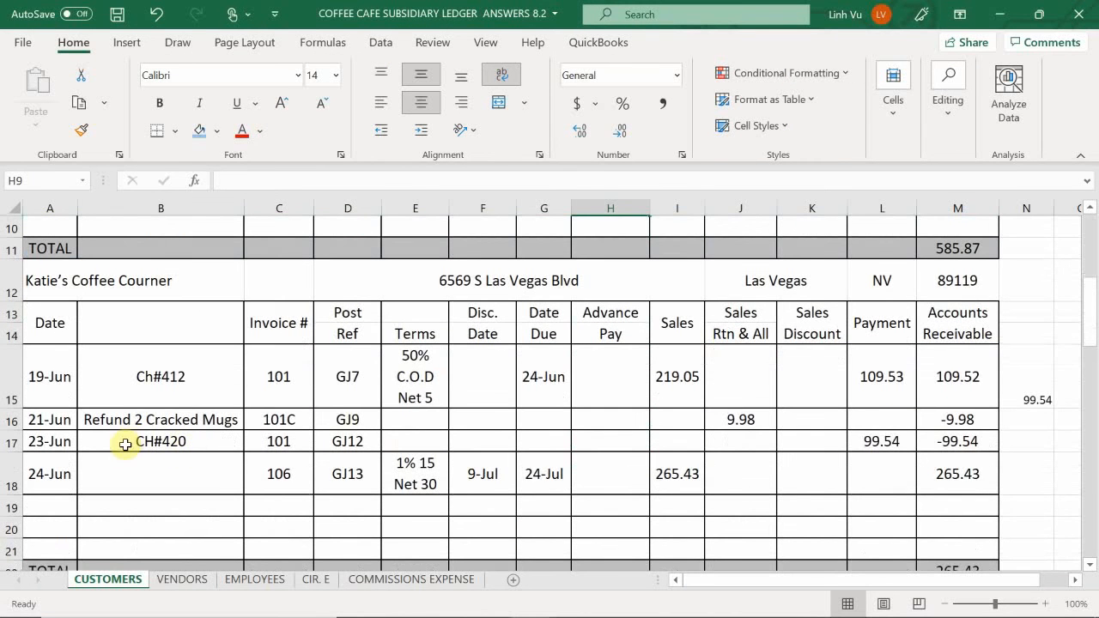
{"action": "scroll", "coordinate": [108, 464], "scroll_direction": "down", "scroll_amount": 1}
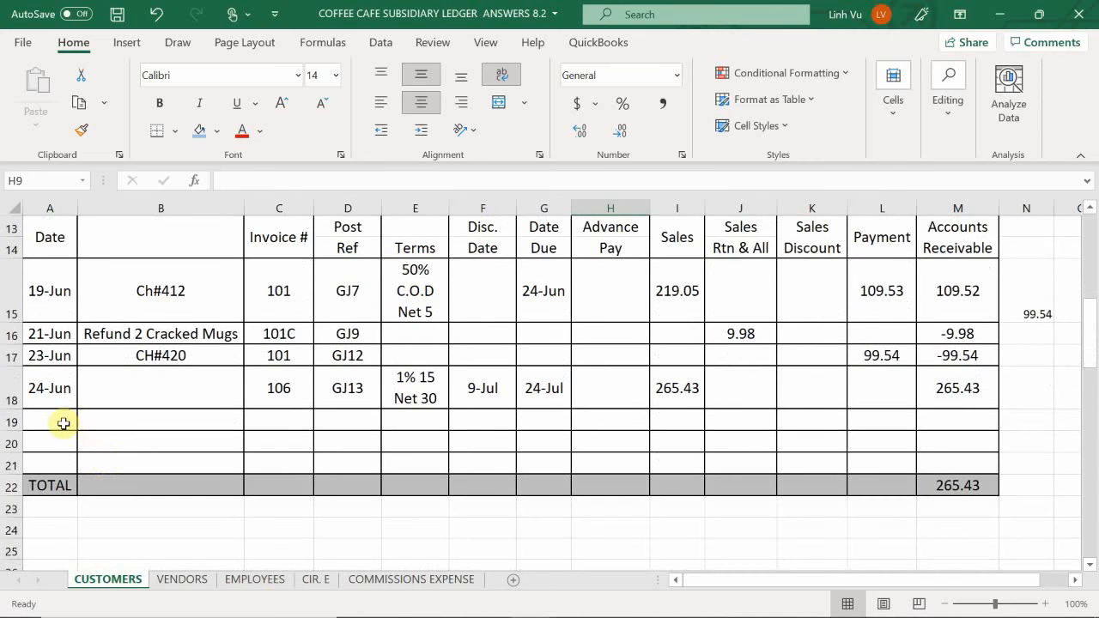
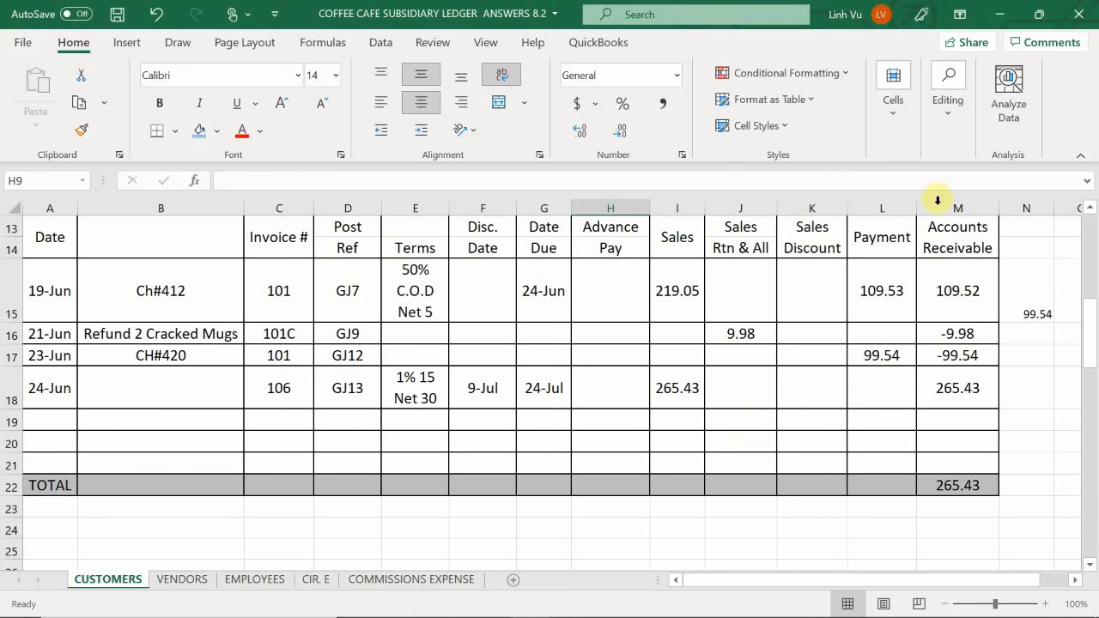
- Enter the sales discount formula =round(235.43*0.01,2) in K19 of the Katie's Coffee Courner ledger
{"action": "left_click", "coordinate": [873, 420]}
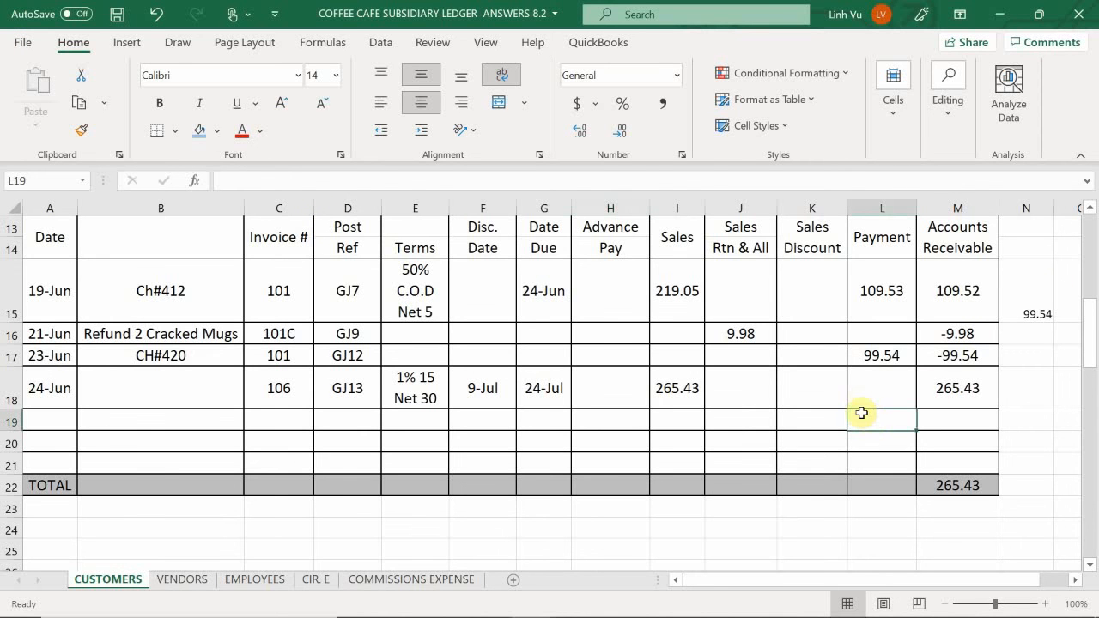
{"action": "left_click", "coordinate": [815, 419]}
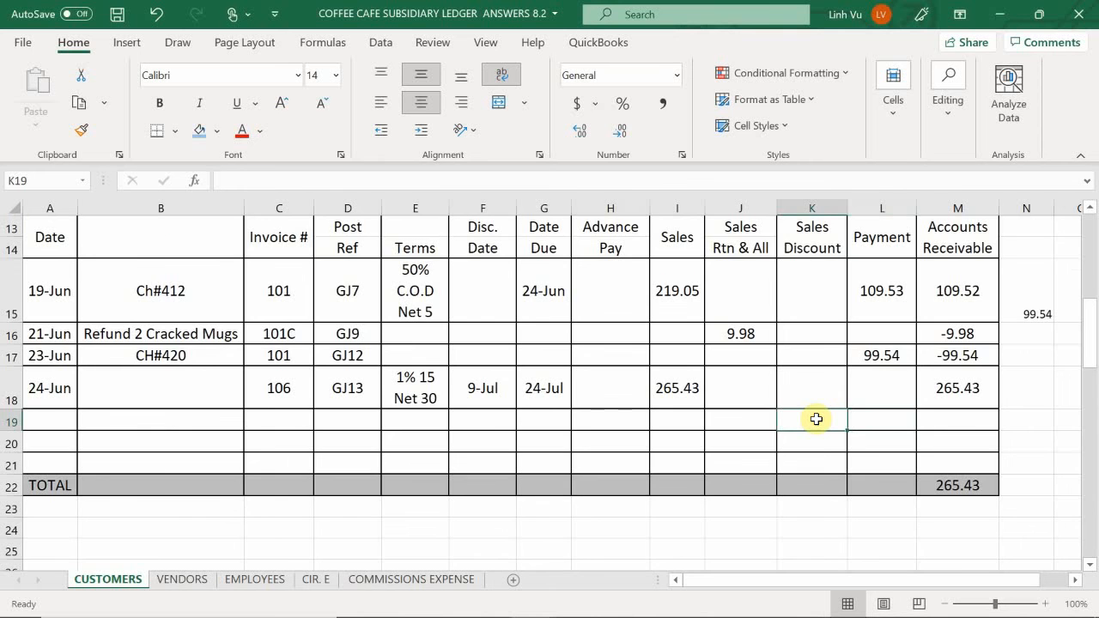
{"action": "scroll", "coordinate": [816, 419], "scroll_direction": "up", "scroll_amount": 1}
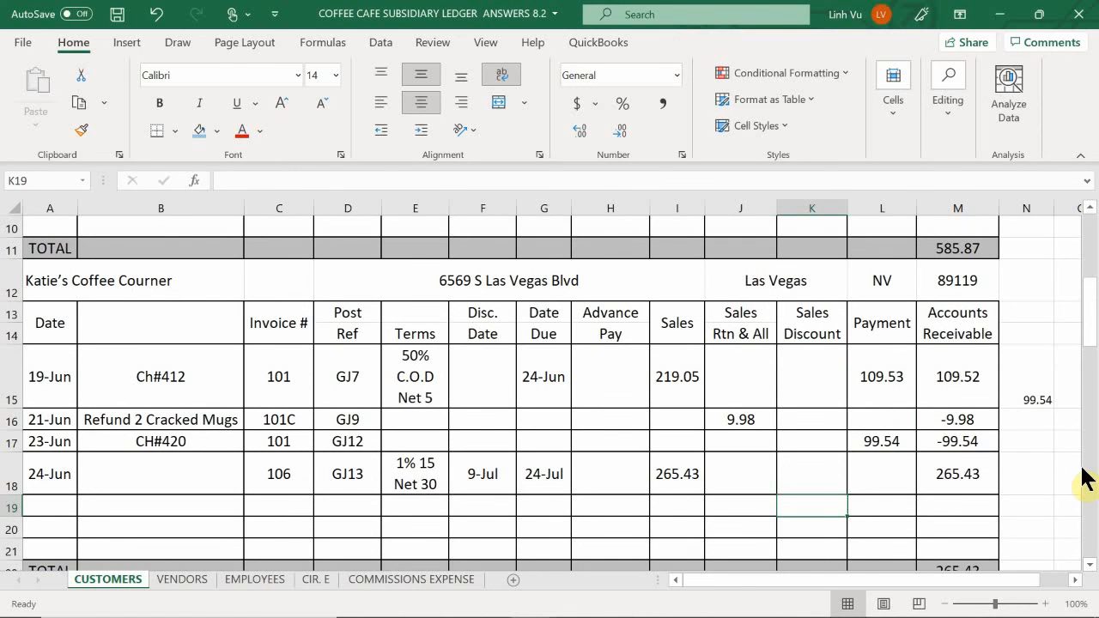
{"action": "type", "text": "="}
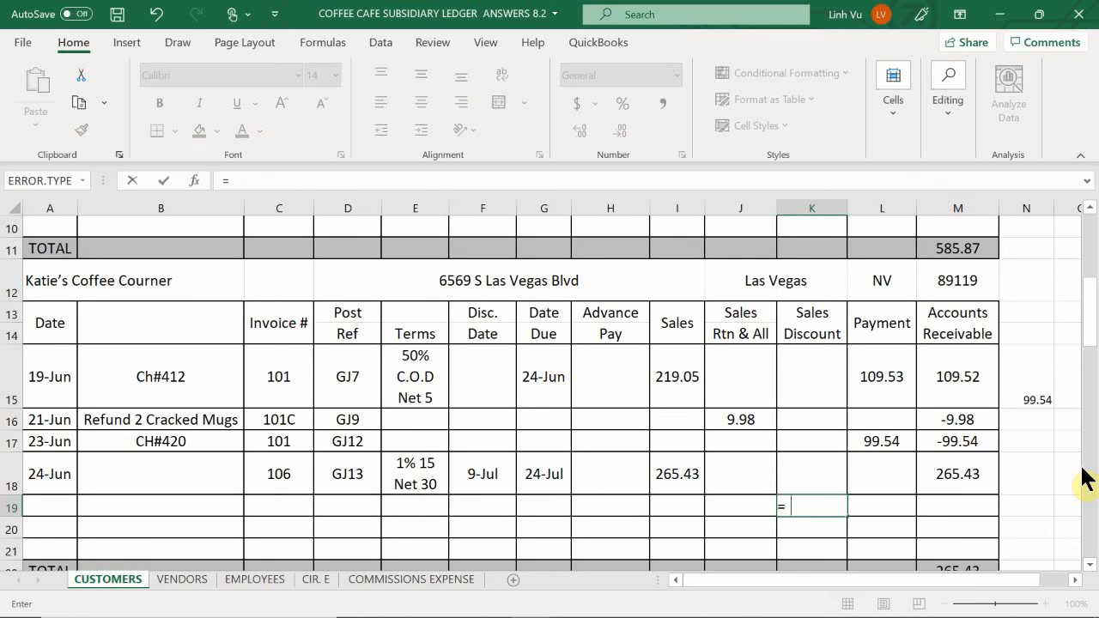
{"action": "type", "text": "round("}
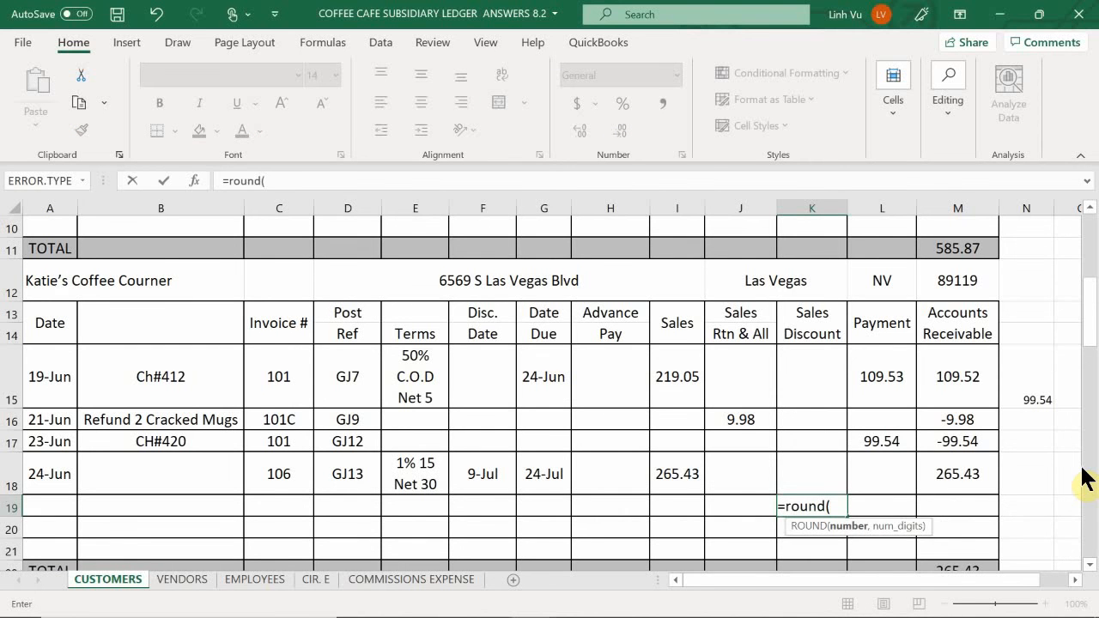
{"action": "type", "text": "235.43"}
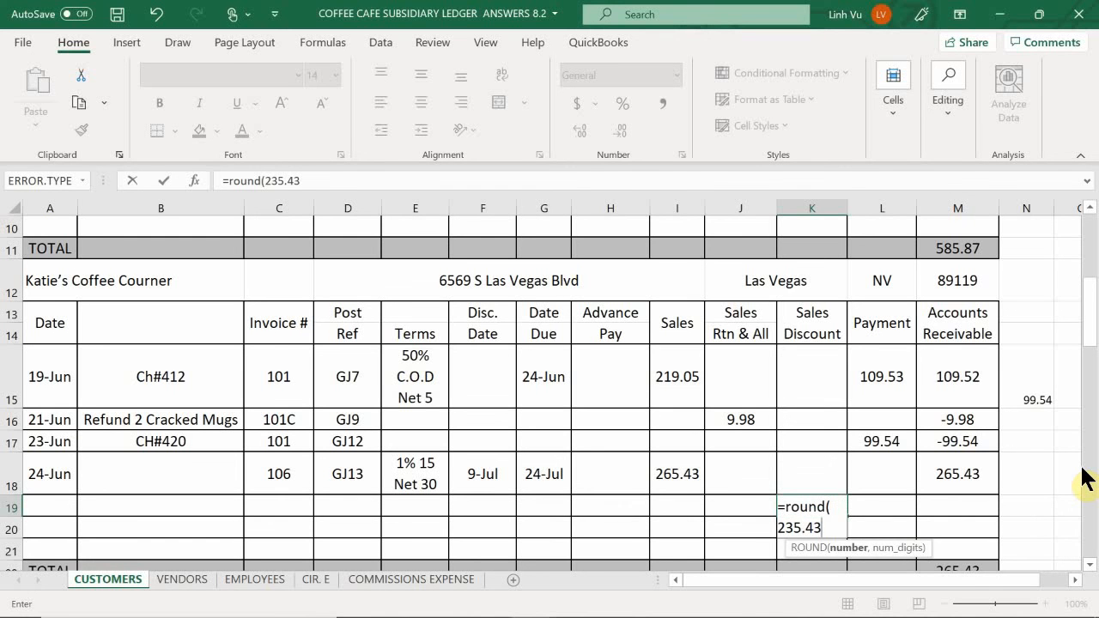
{"action": "type", "text": "*0.01"}
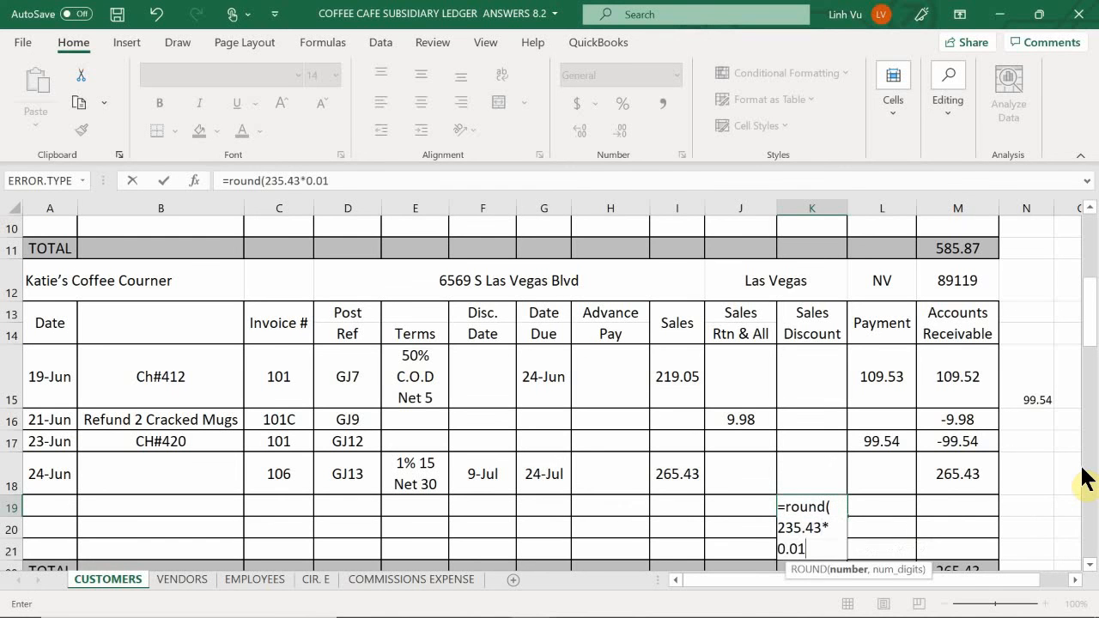
{"action": "type", "text": ",2"}
{"action": "key", "text": "Return"}
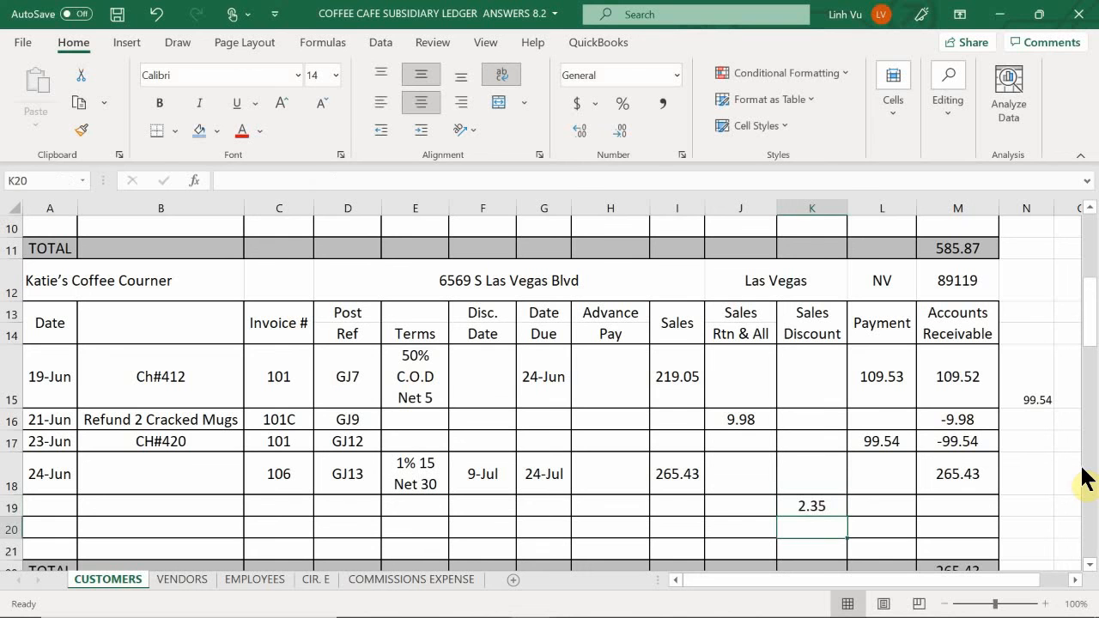
- Calculate the payment in L19 as the sales amount in I18 minus the discount in K19
{"action": "key", "text": "Up"}
{"action": "key", "text": "Right"}
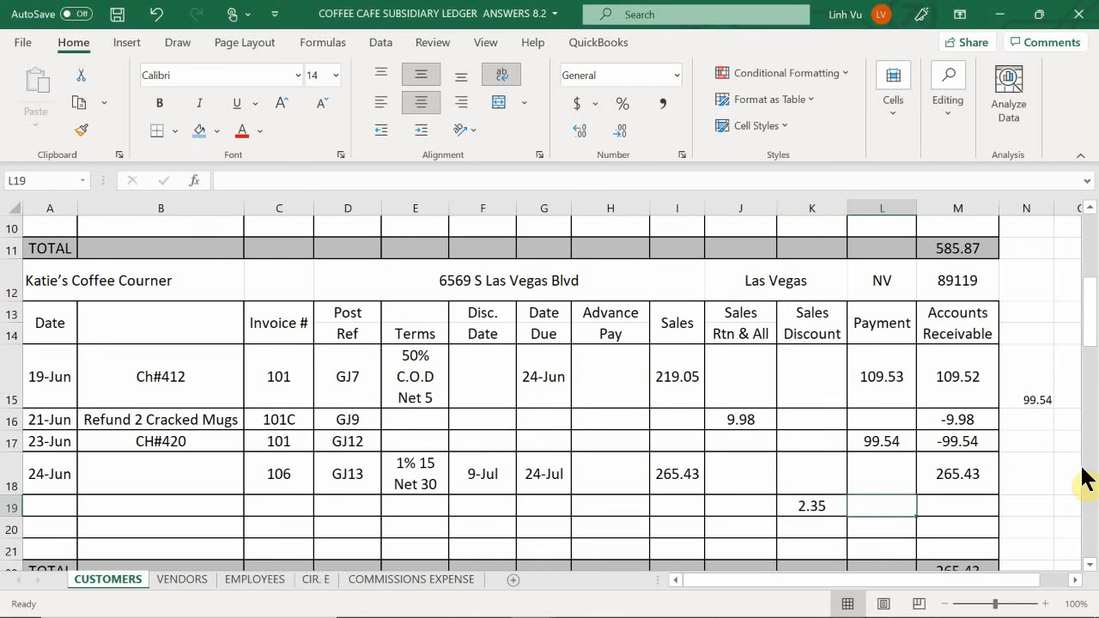
{"action": "type", "text": "="}
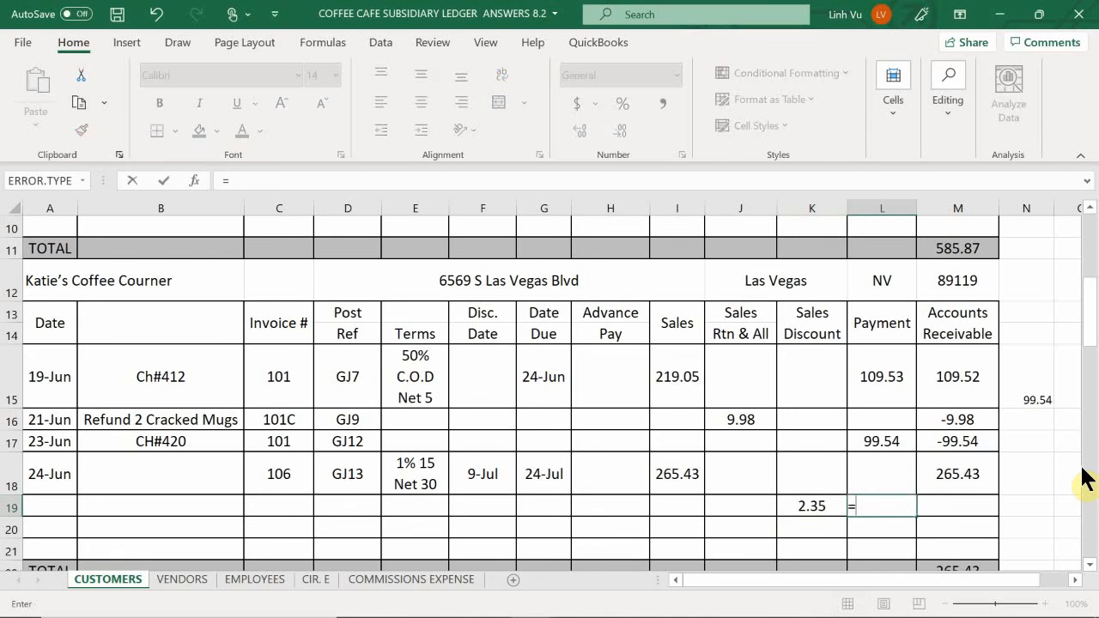
{"action": "key", "text": "Left"}
{"action": "key", "text": "Left"}
{"action": "key", "text": "Left"}
{"action": "key", "text": "Up"}
{"action": "type", "text": "-"}
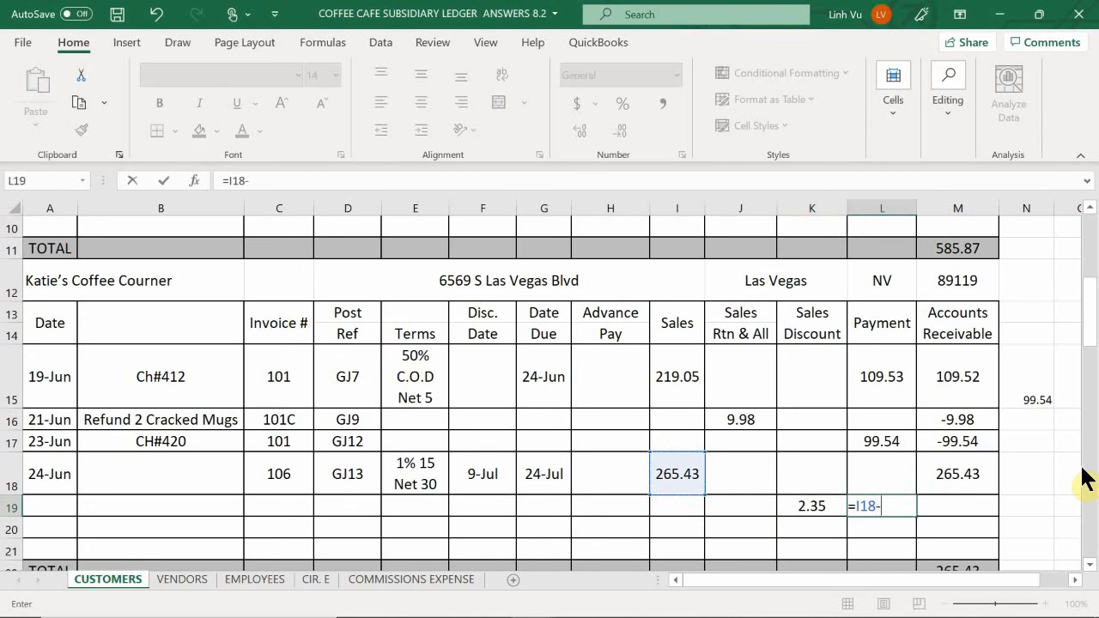
{"action": "key", "text": "Left"}
{"action": "key", "text": "Return"}
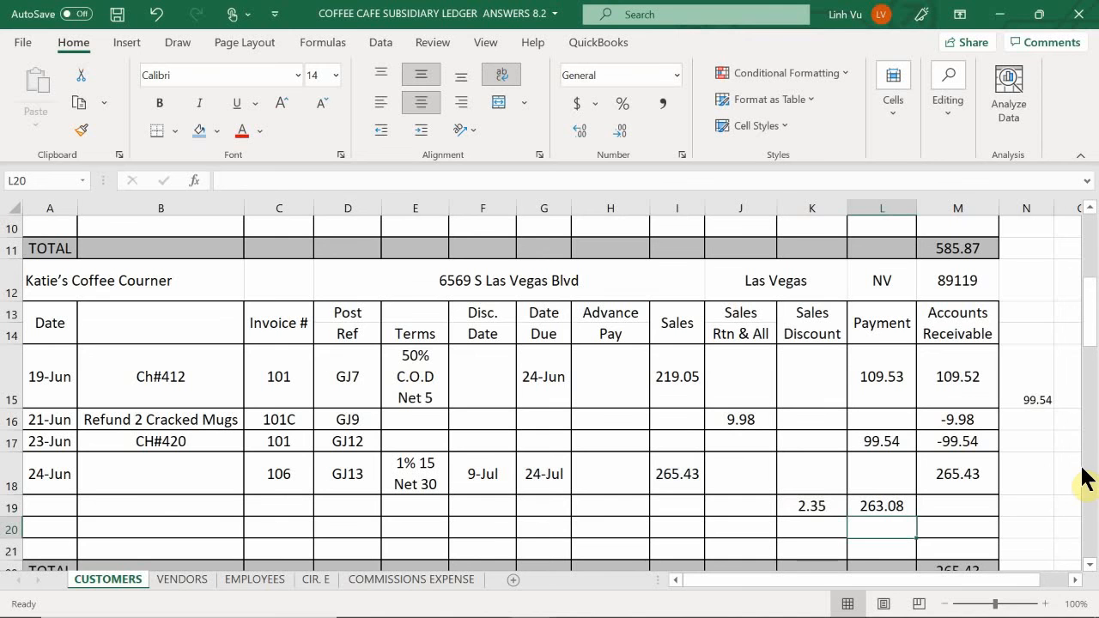
- Copy the accounts receivable formula from M18 down to M19
{"action": "left_click", "coordinate": [964, 473]}
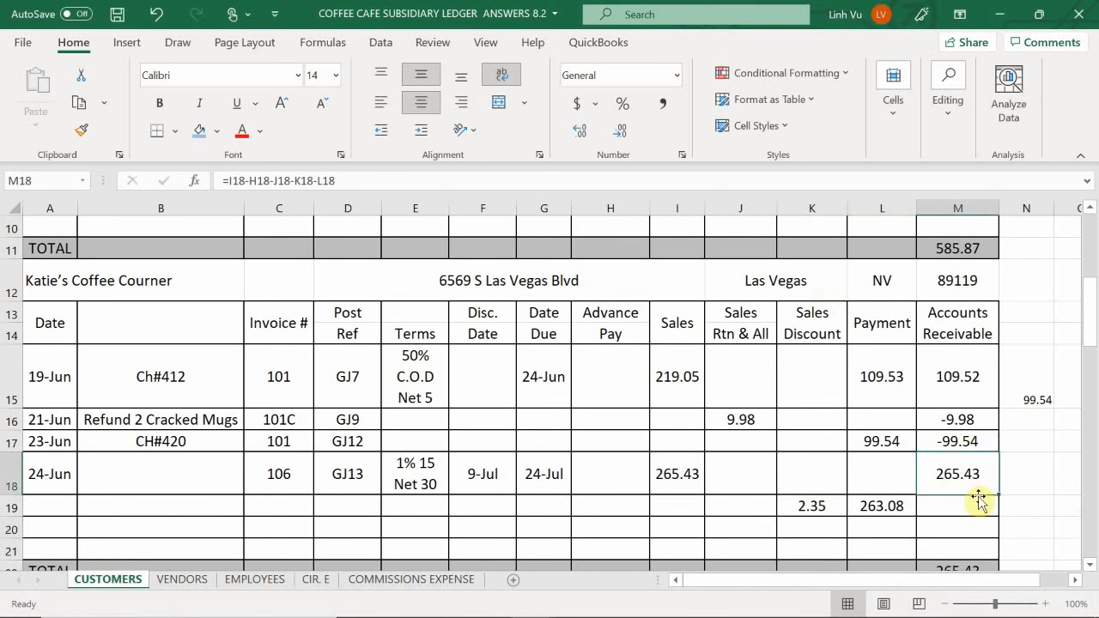
{"action": "left_click_drag", "start_coordinate": [999, 495], "coordinate": [996, 515]}
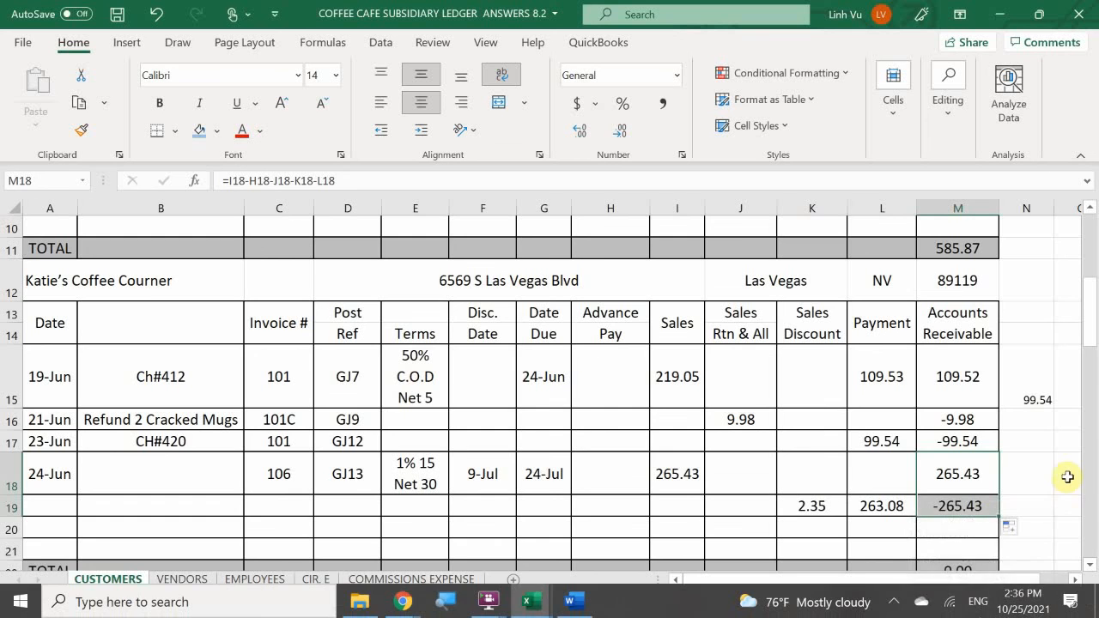
{"action": "scroll", "coordinate": [1067, 477], "scroll_direction": "down", "scroll_amount": 1}
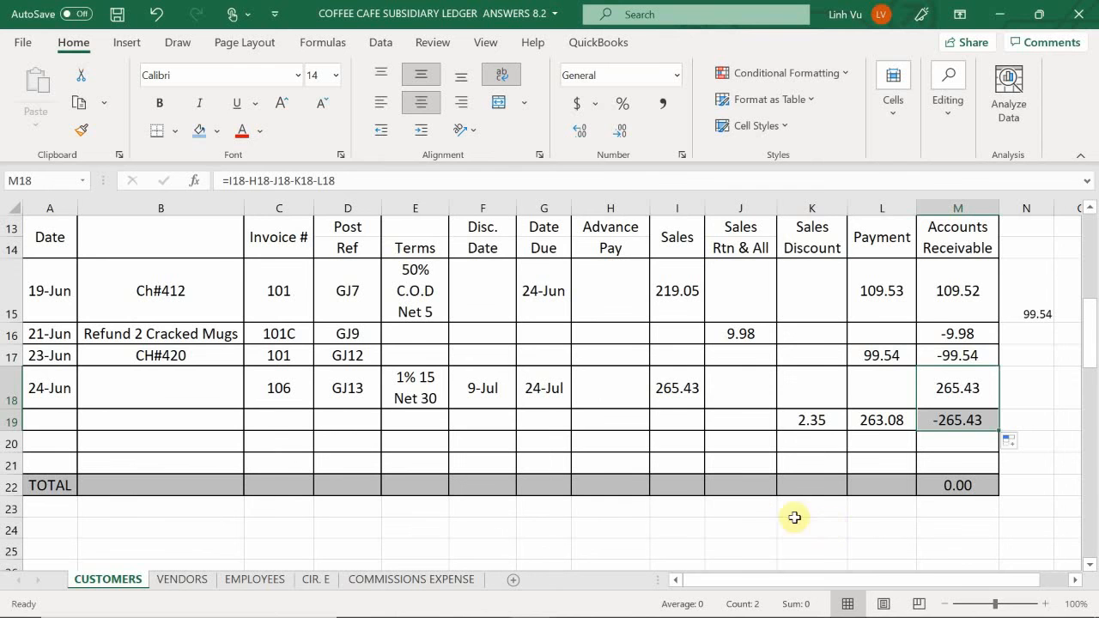
- Date the payment row 6/29 in A19 and enter CH#455 as its description in B19
{"action": "mouse_move", "coordinate": [625, 616]}
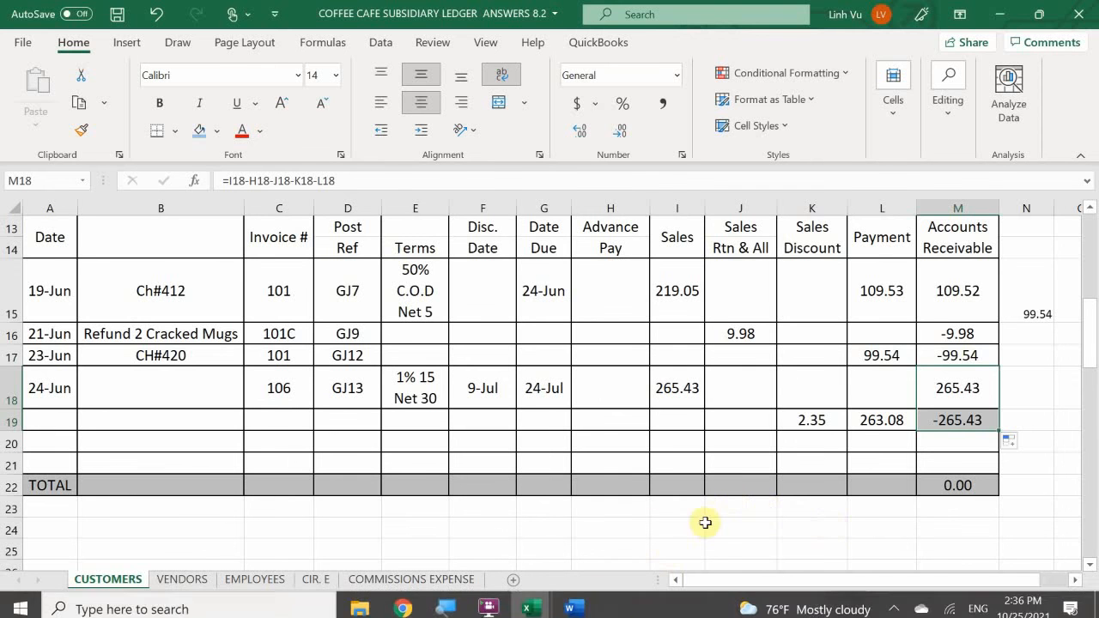
{"action": "mouse_move", "coordinate": [515, 616]}
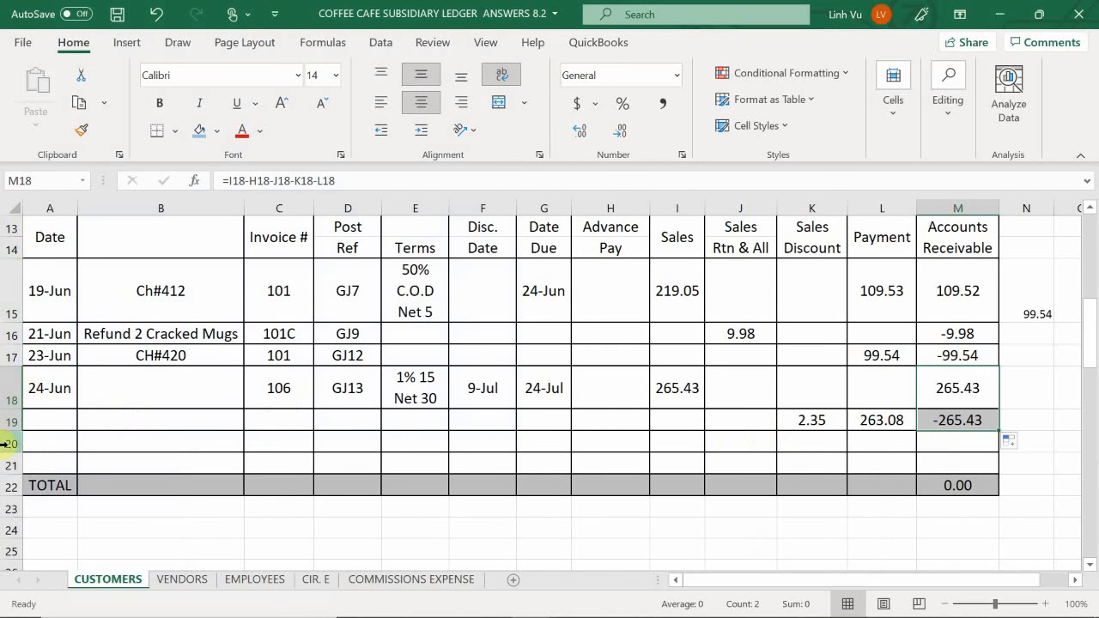
{"action": "left_click", "coordinate": [44, 420]}
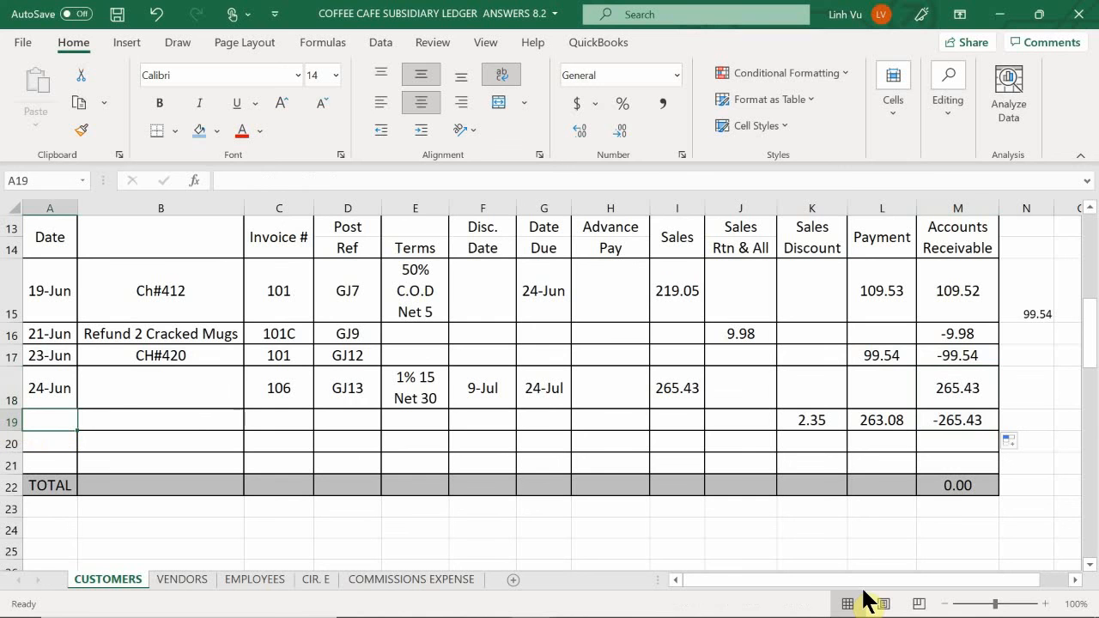
{"action": "type", "text": "6/29"}
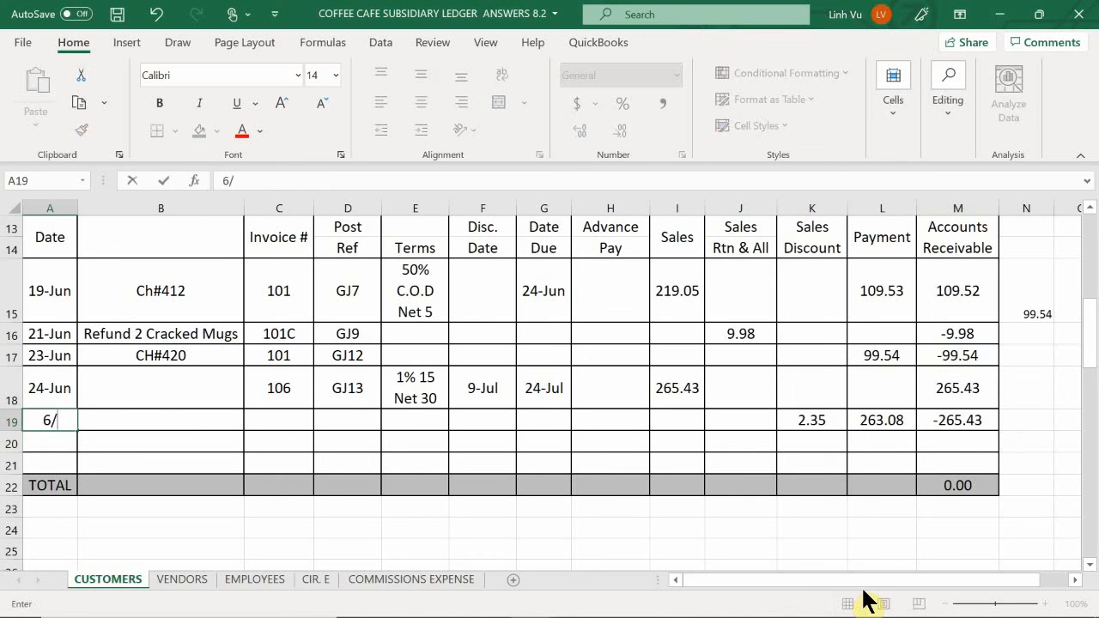
{"action": "key", "text": "Return"}
{"action": "key", "text": "Up"}
{"action": "key", "text": "Right"}
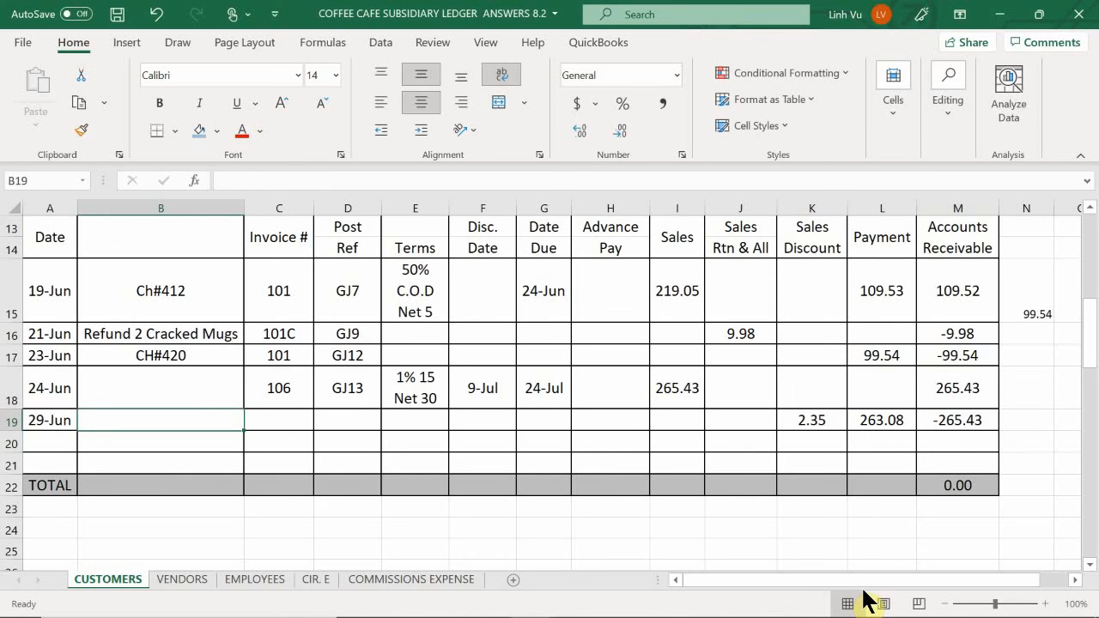
{"action": "type", "text": "CH"}
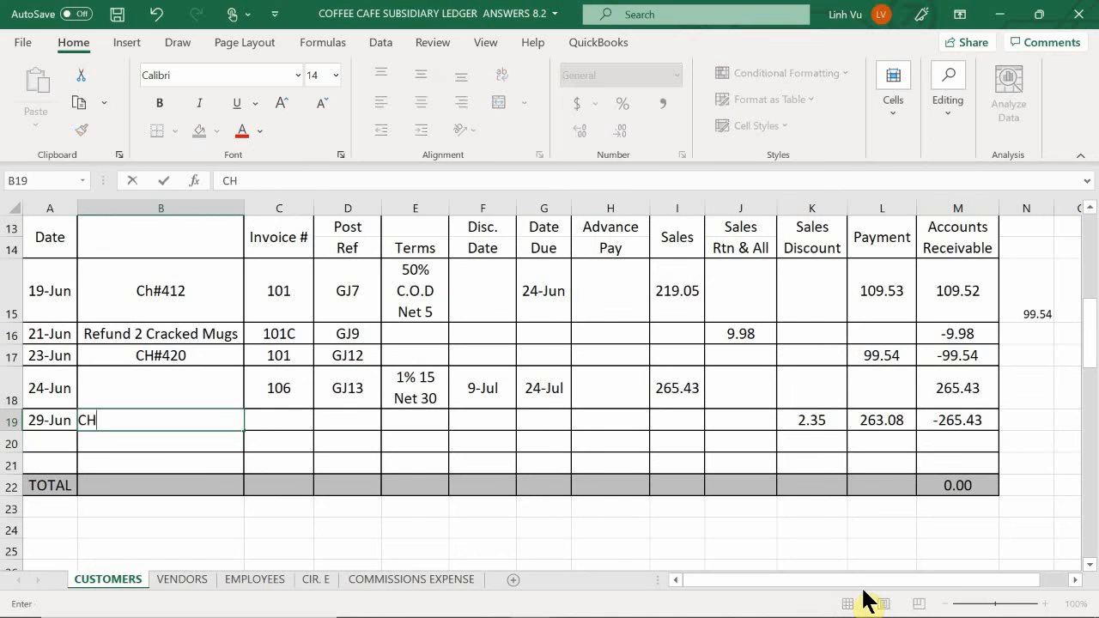
{"action": "type", "text": "#455"}
{"action": "key", "text": "Tab"}
- Enter invoice number 106 and posting reference GJ20 for the 29-Jun payment in row 19
{"action": "type", "text": "10"}
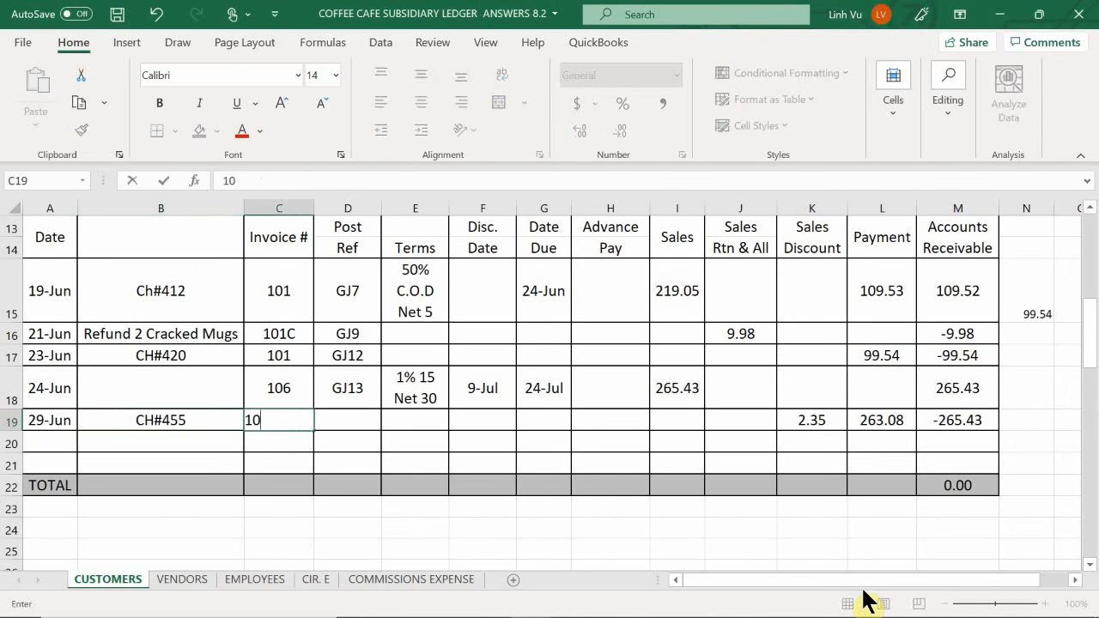
{"action": "type", "text": "6"}
{"action": "key", "text": "Down"}
{"action": "key", "text": "Right"}
{"action": "key", "text": "Up"}
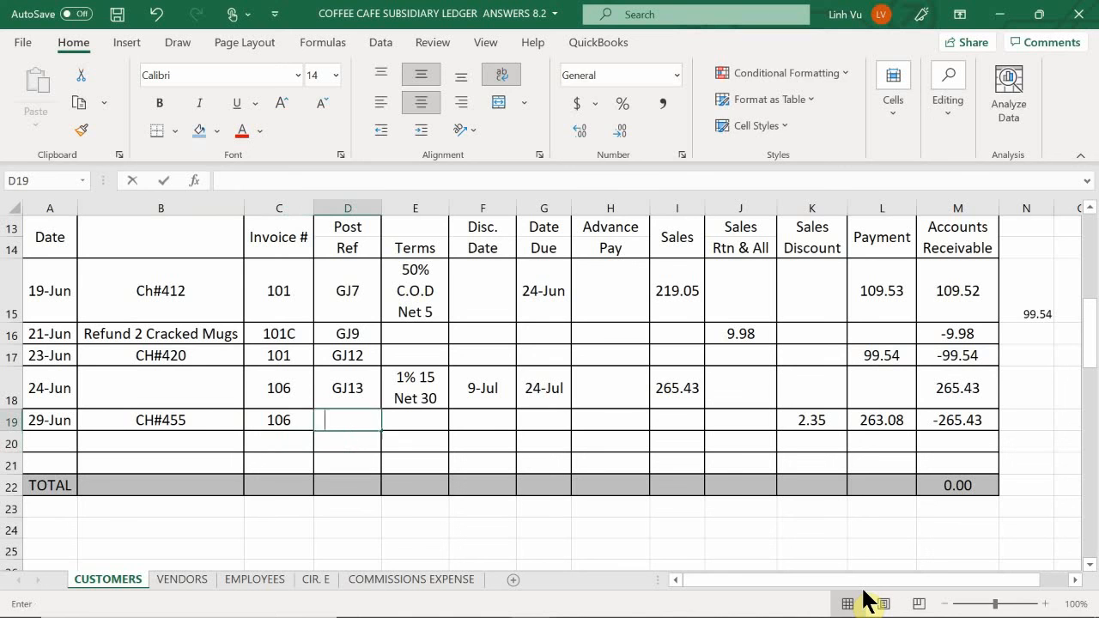
{"action": "type", "text": "GJ20"}
{"action": "key", "text": "Return"}
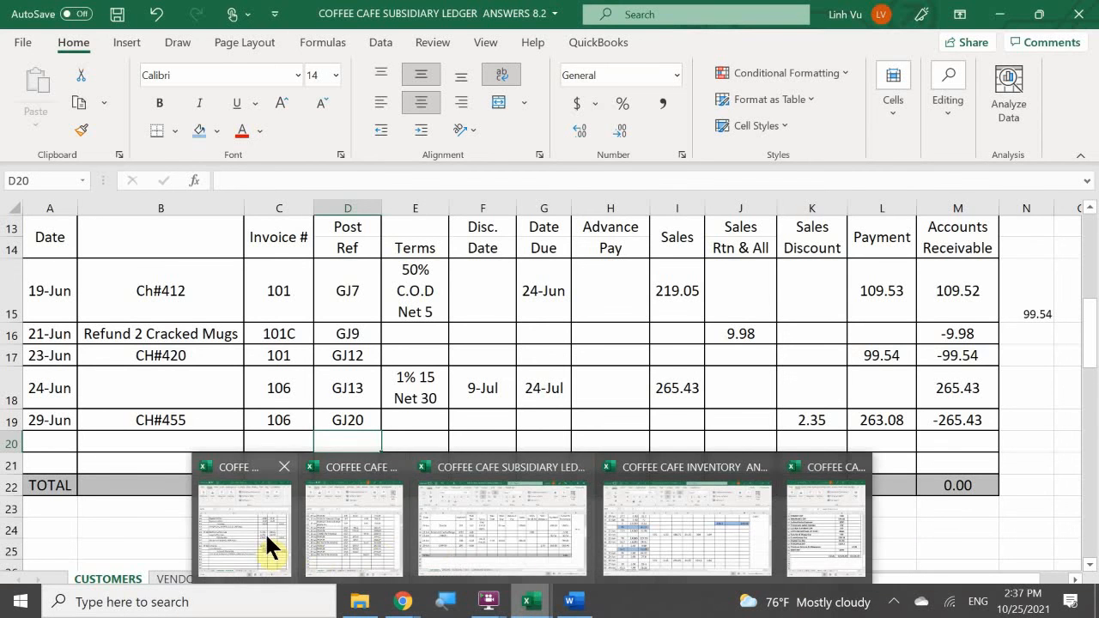
- Switch to the general journal workbook and copy the Checking, Sales Discount and Accounts Receivable lines with their account codes from B820:C822 to B825
{"action": "left_click", "coordinate": [264, 534]}
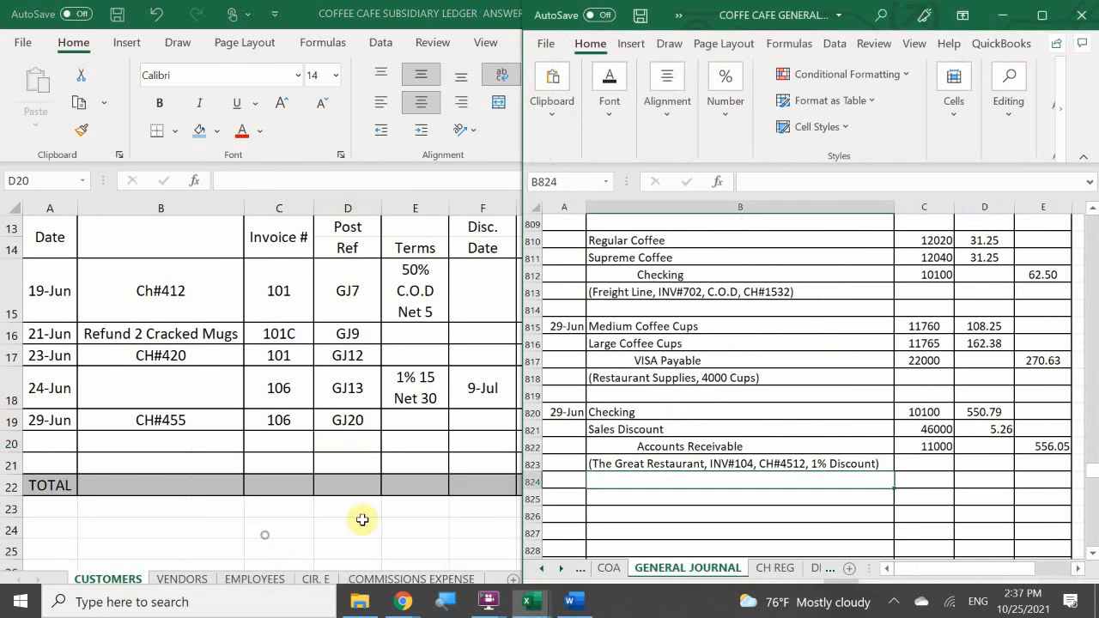
{"action": "left_click", "coordinate": [657, 429]}
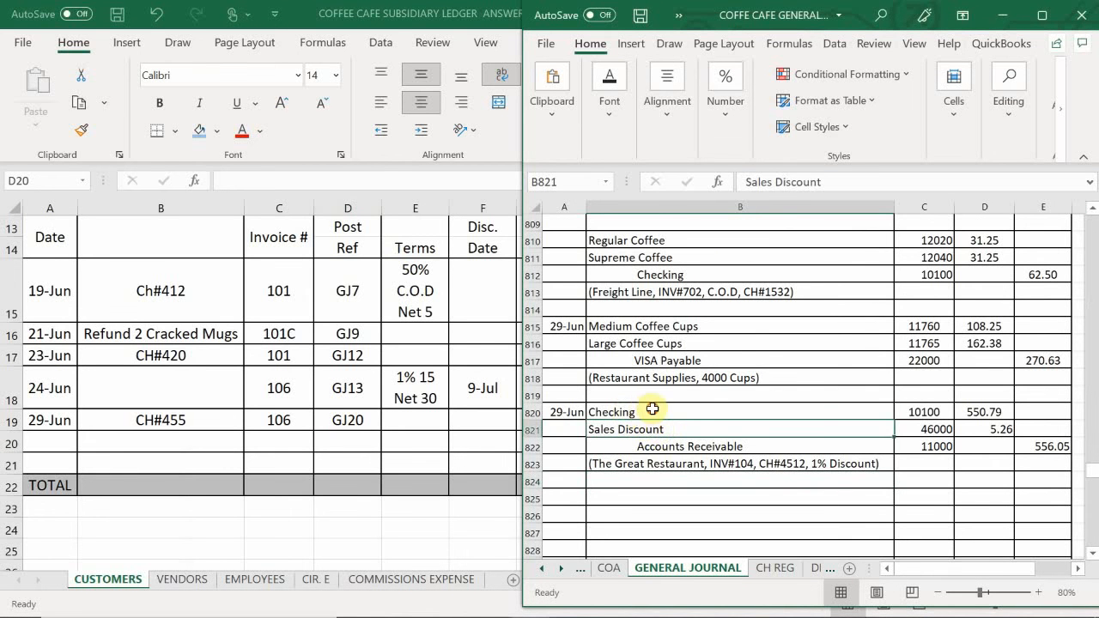
{"action": "left_click_drag", "start_coordinate": [638, 412], "coordinate": [910, 458]}
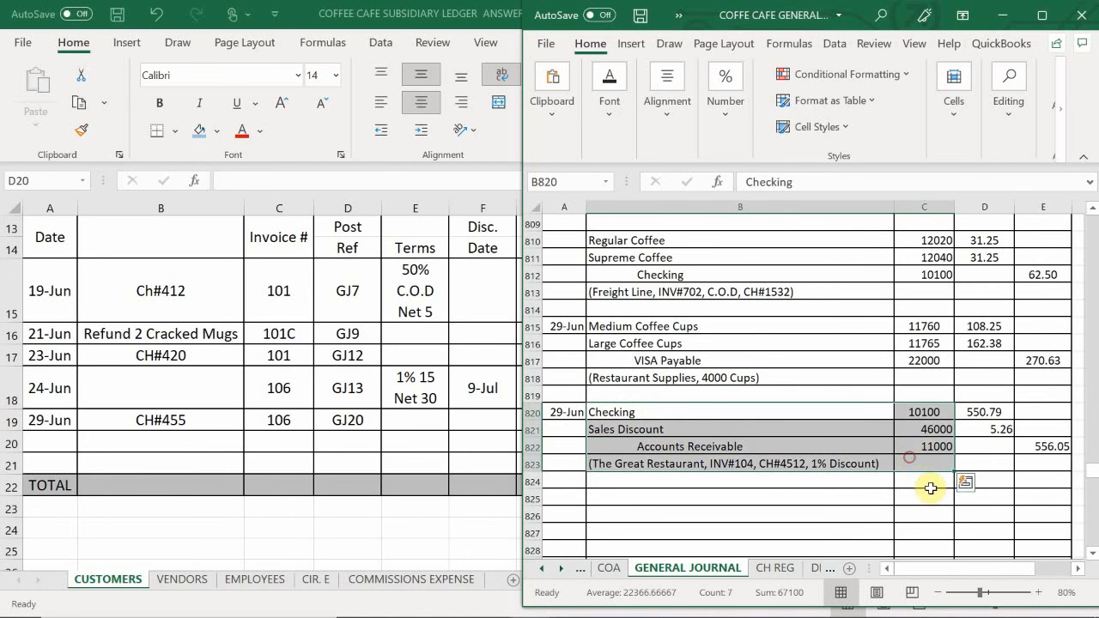
{"action": "left_click", "coordinate": [660, 443]}
{"action": "left_click_drag", "start_coordinate": [695, 407], "coordinate": [910, 448]}
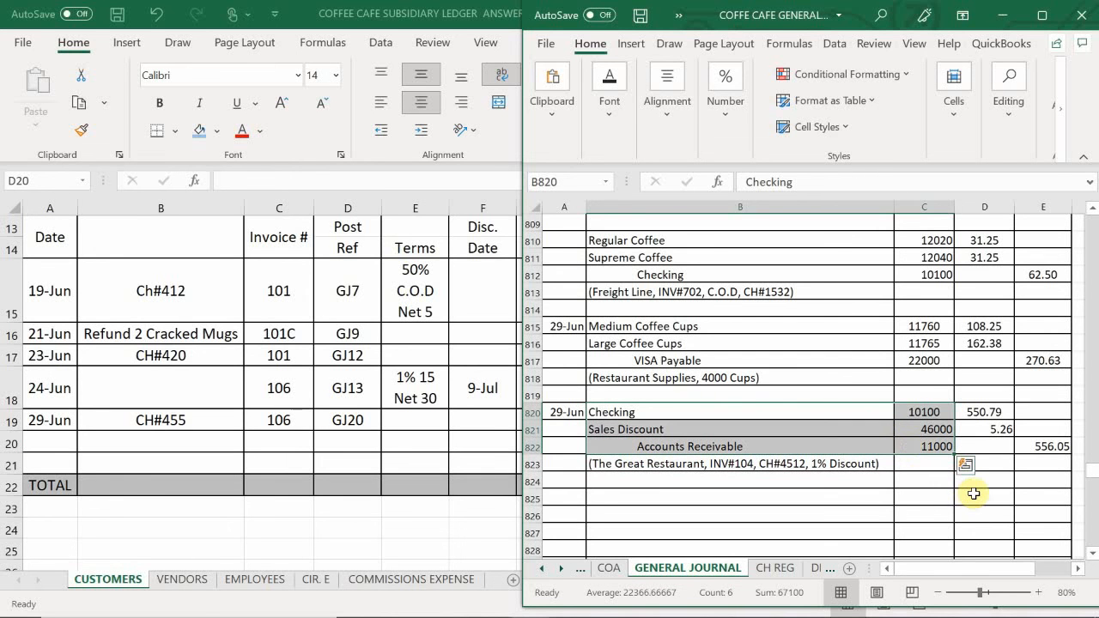
{"action": "key", "text": "ctrl+c"}
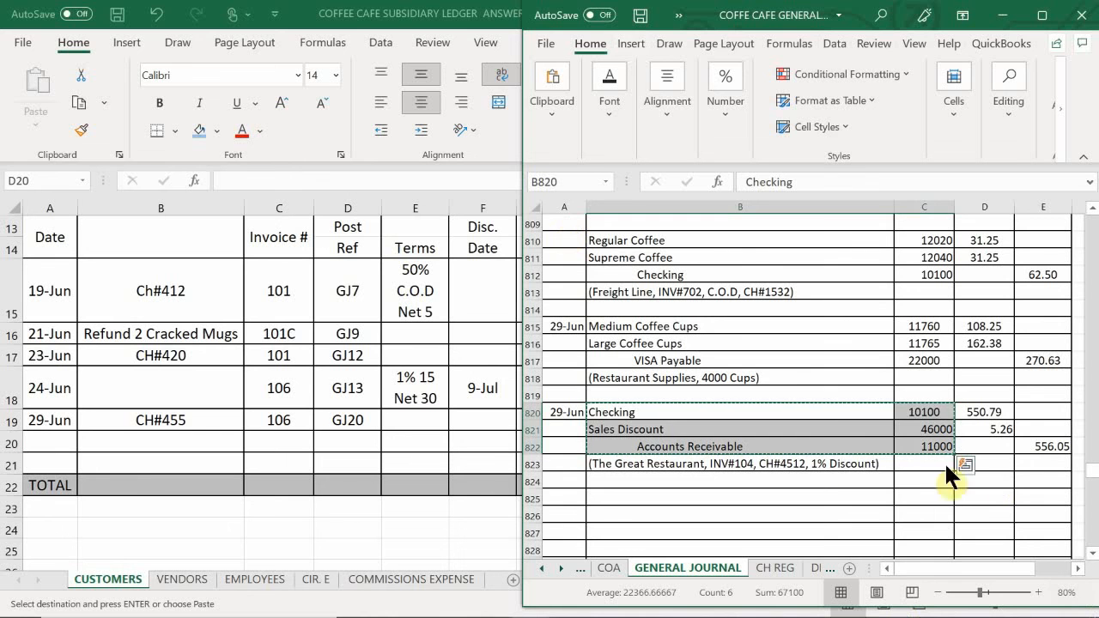
{"action": "left_click", "coordinate": [657, 508]}
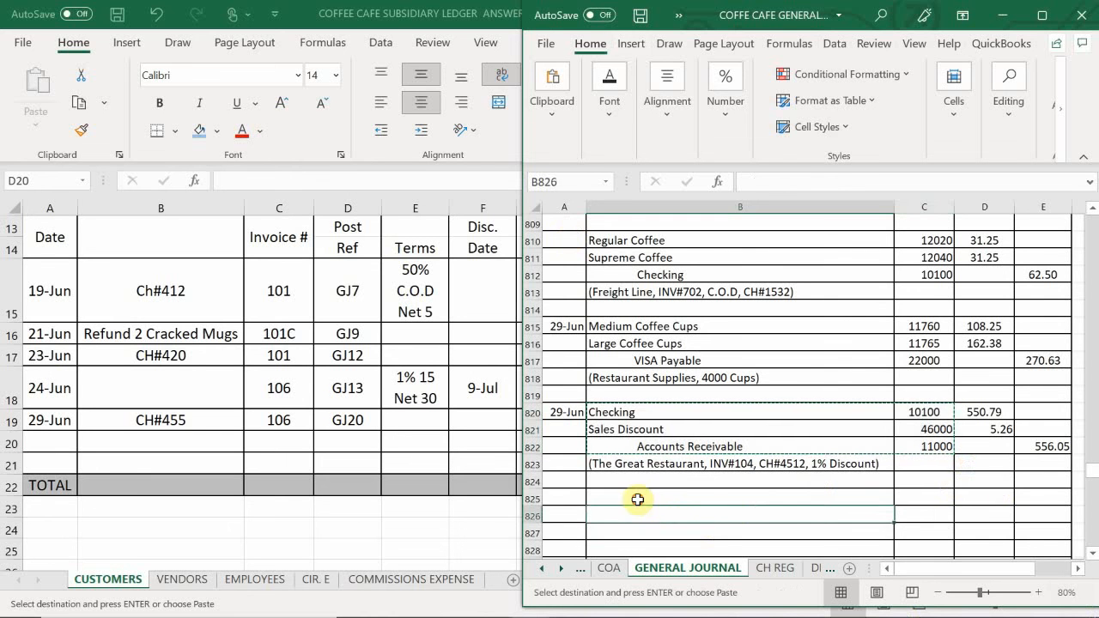
{"action": "left_click", "coordinate": [637, 500]}
{"action": "key", "text": "ctrl+v"}
- Enter the date 6/29 in A825 for the new journal entry
{"action": "left_click", "coordinate": [565, 499]}
{"action": "type", "text": "6"}
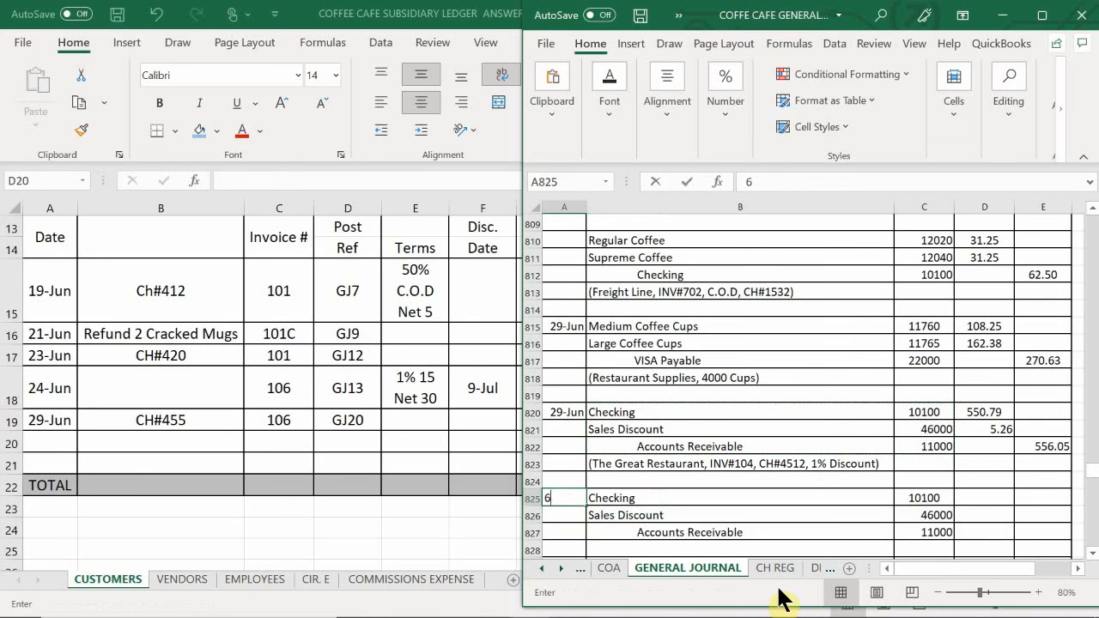
{"action": "type", "text": "/2"}
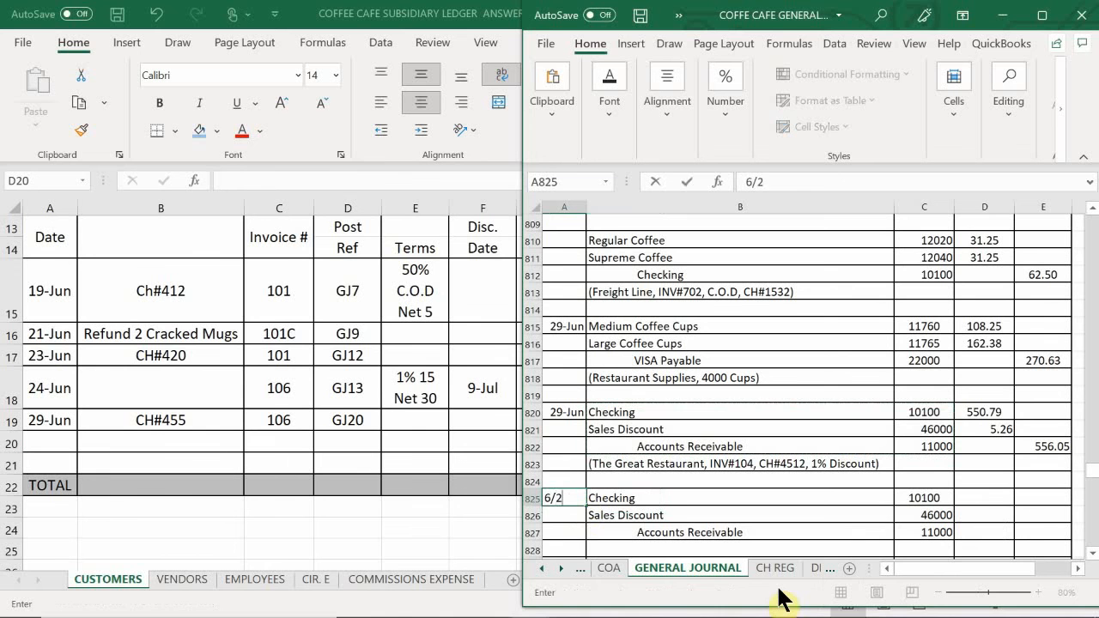
{"action": "type", "text": "9"}
{"action": "key", "text": "Return"}
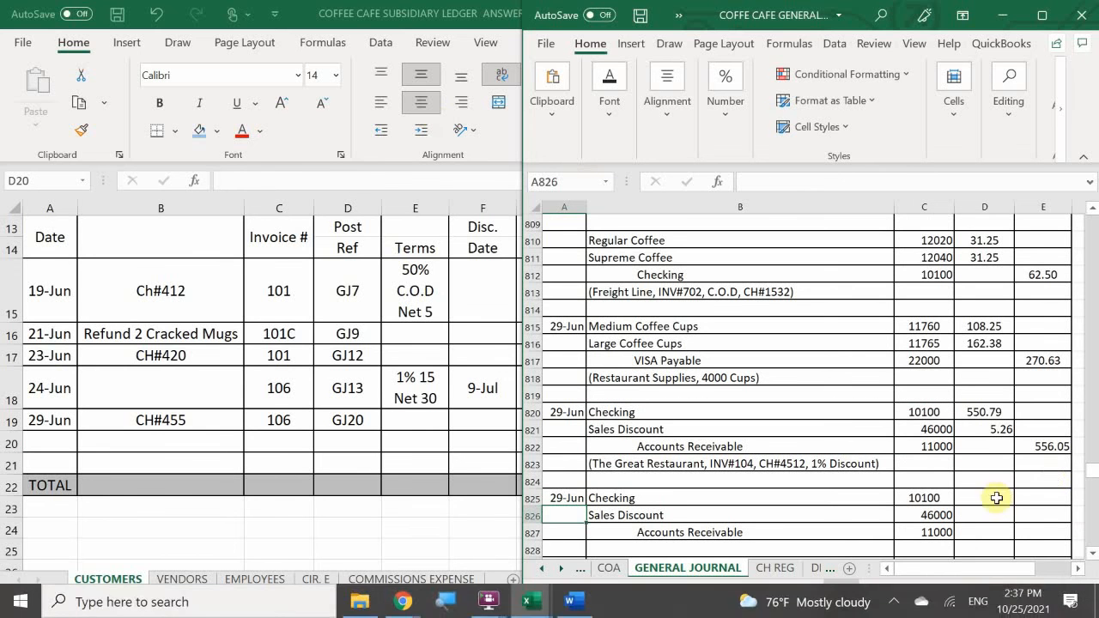
- Check the 29-Jun payment in the customer subsidiary ledger and enter 263.08 as the Checking debit in D825 of the general journal
{"action": "left_click", "coordinate": [996, 497]}
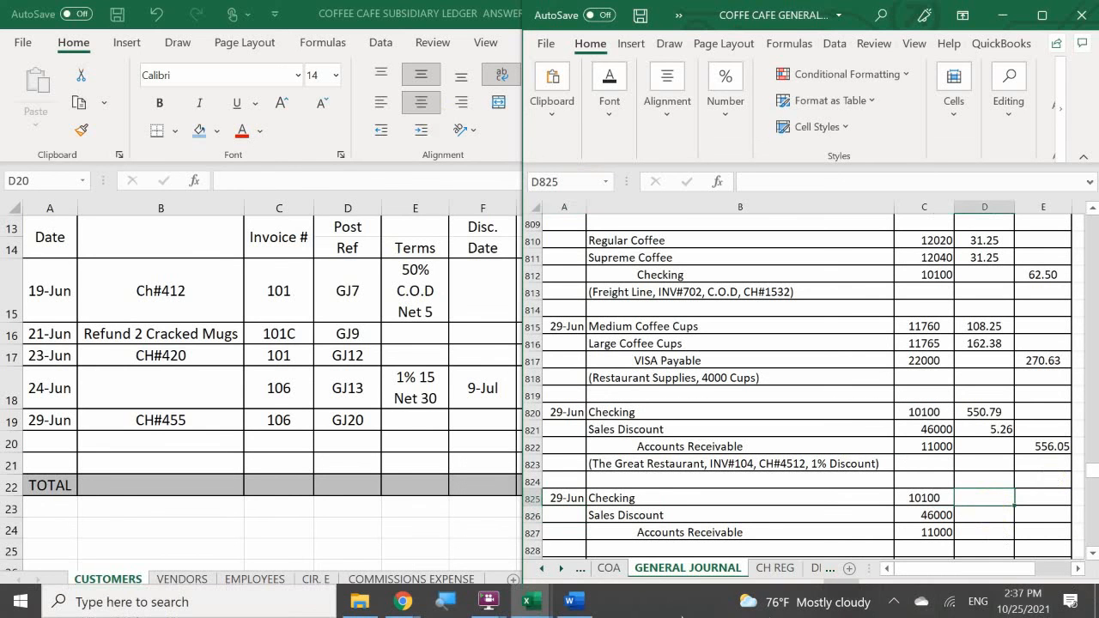
{"action": "mouse_move", "coordinate": [533, 601]}
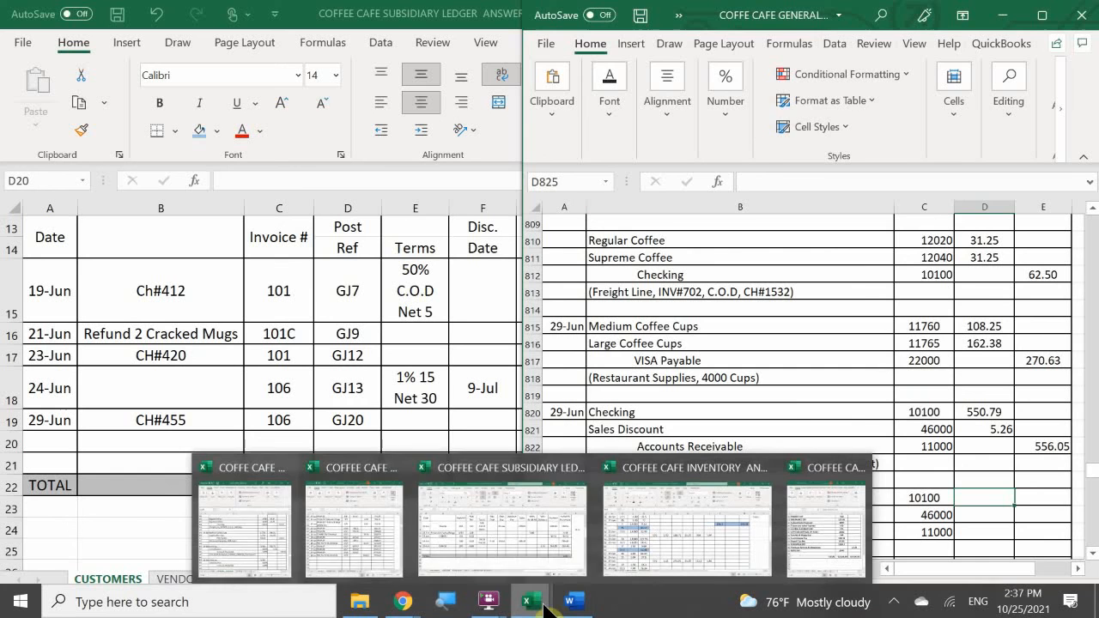
{"action": "left_click", "coordinate": [551, 550]}
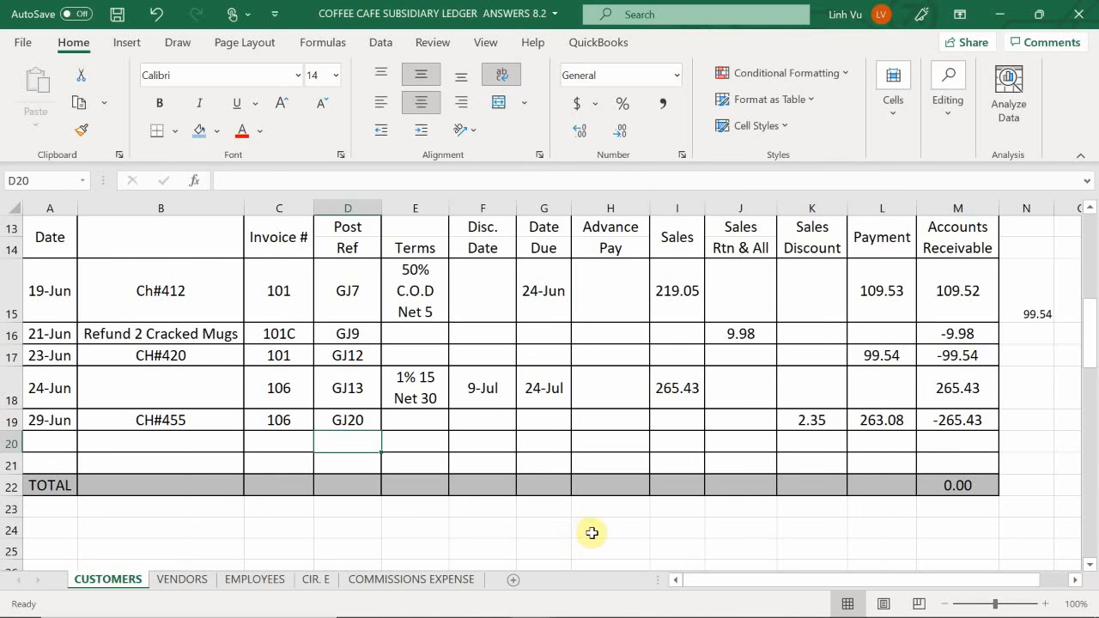
{"action": "mouse_move", "coordinate": [533, 612]}
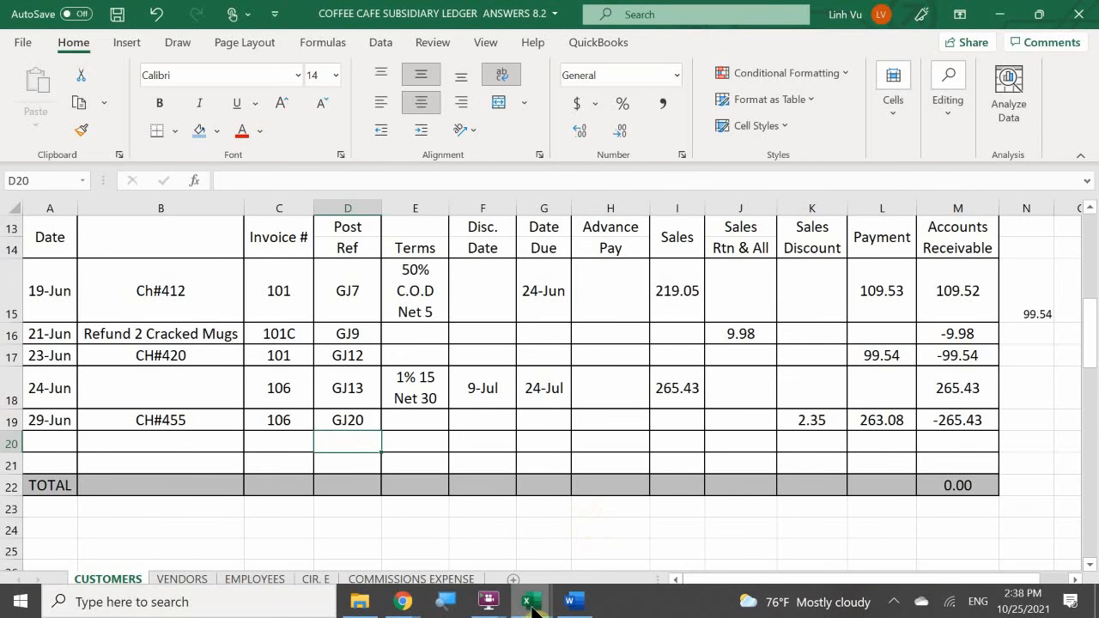
{"action": "left_click", "coordinate": [284, 525]}
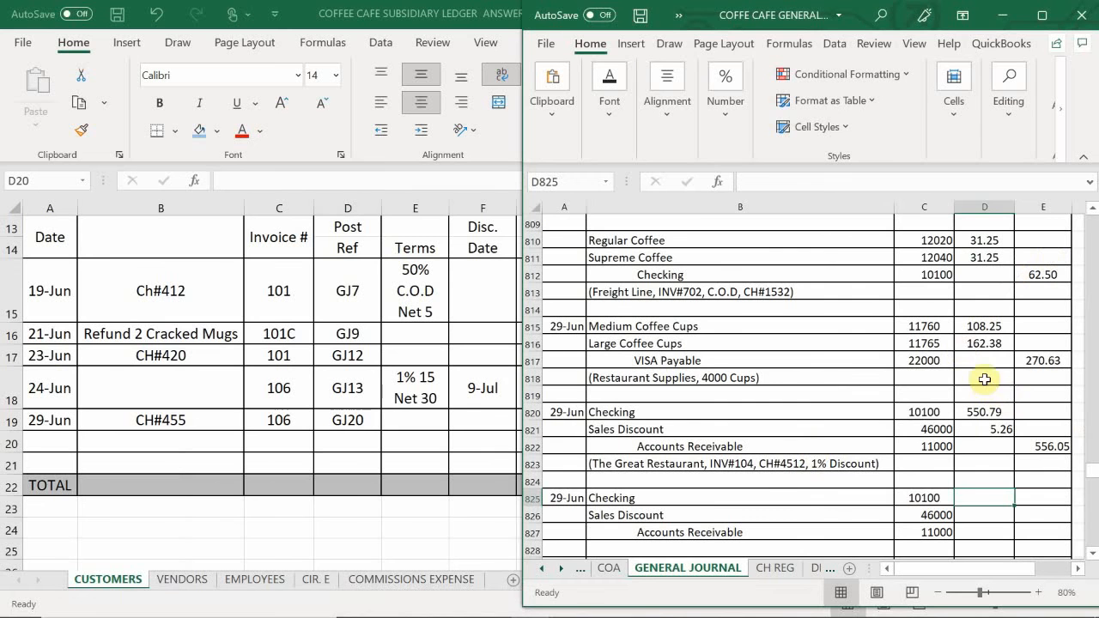
{"action": "left_click", "coordinate": [972, 498]}
{"action": "type", "text": "2"}
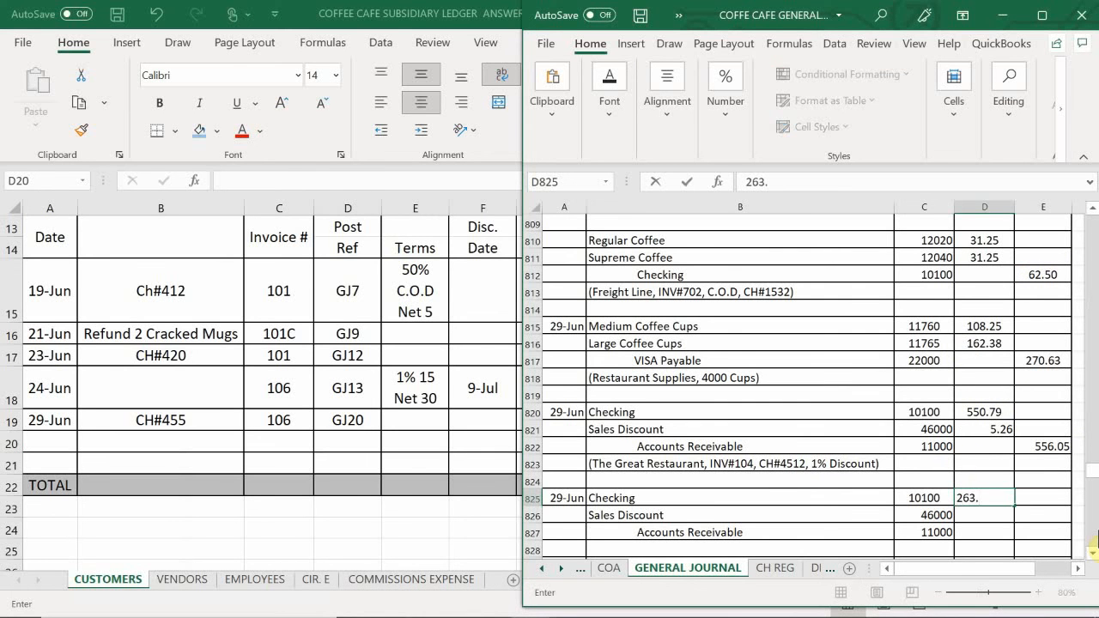
{"action": "type", "text": "63.08"}
{"action": "key", "text": "Return"}
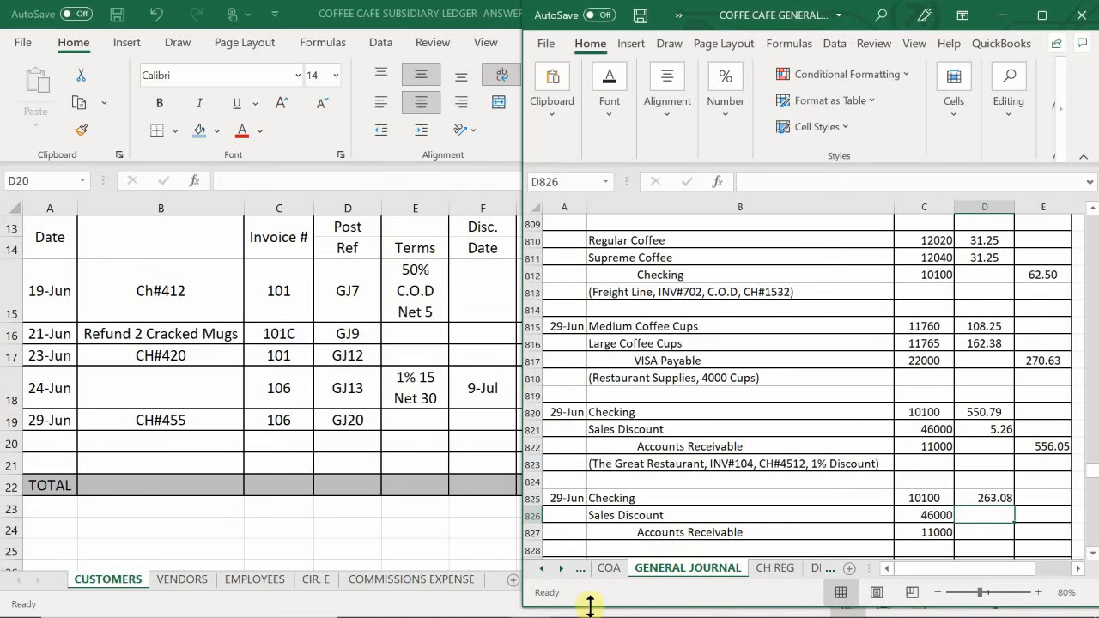
- Look up the 29-Jun sales discount in the customer subsidiary ledger and enter 2.35 as the Sales Discount debit in D826 of the general journal
{"action": "mouse_move", "coordinate": [528, 603]}
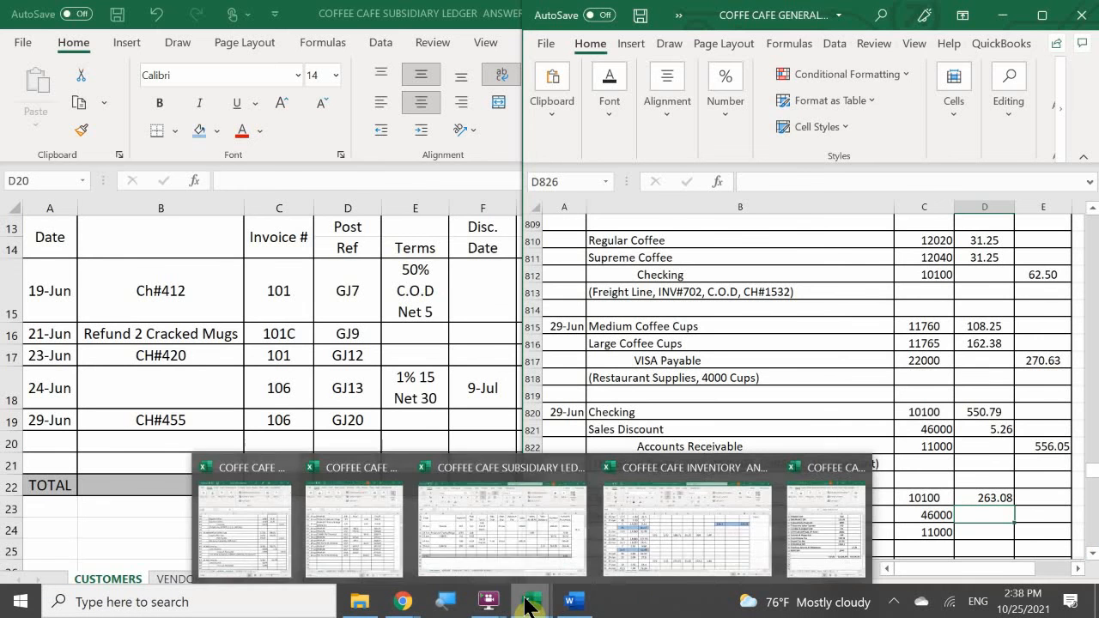
{"action": "left_click", "coordinate": [520, 525]}
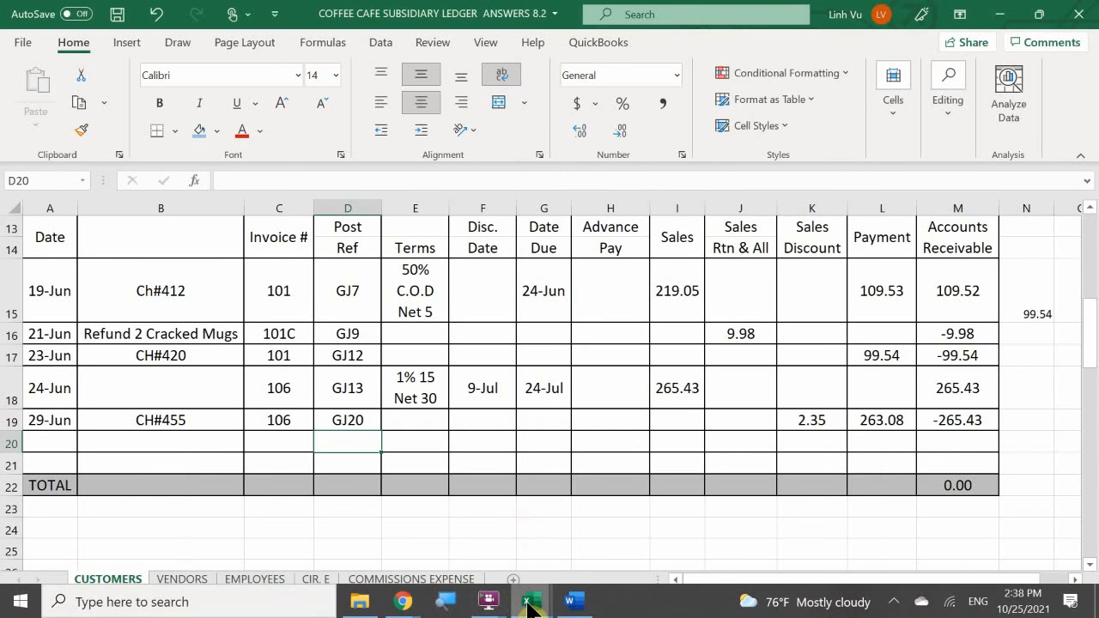
{"action": "mouse_move", "coordinate": [529, 605]}
{"action": "left_click", "coordinate": [292, 532]}
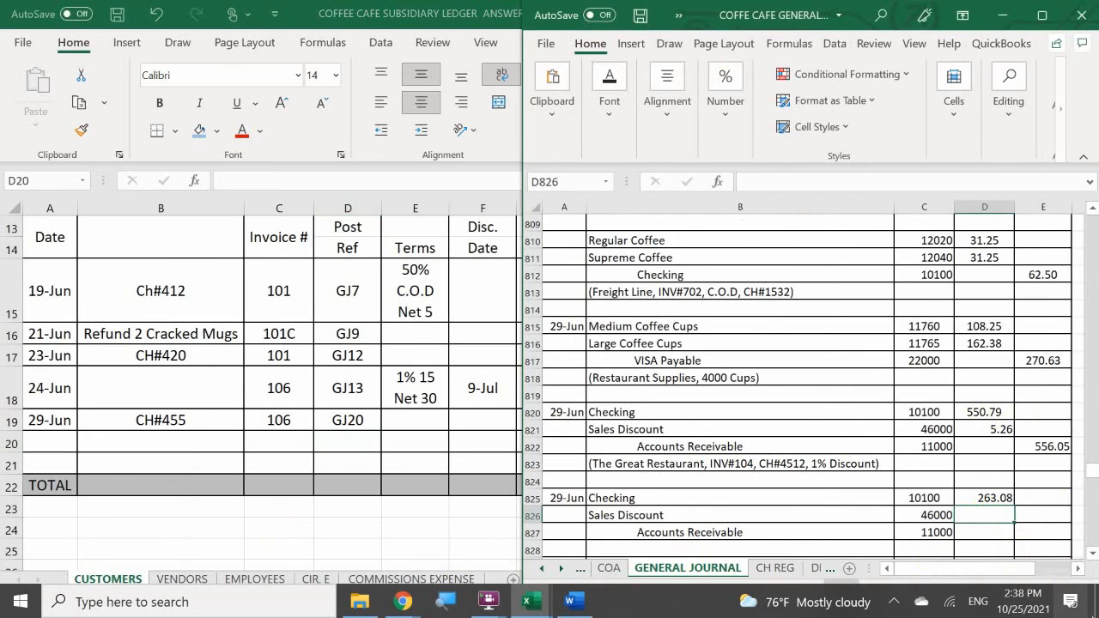
{"action": "type", "text": "2.35"}
{"action": "key", "text": "Return"}
- Enter the formula =D825+D826 in E827 as the Accounts Receivable credit
{"action": "key", "text": "Right"}
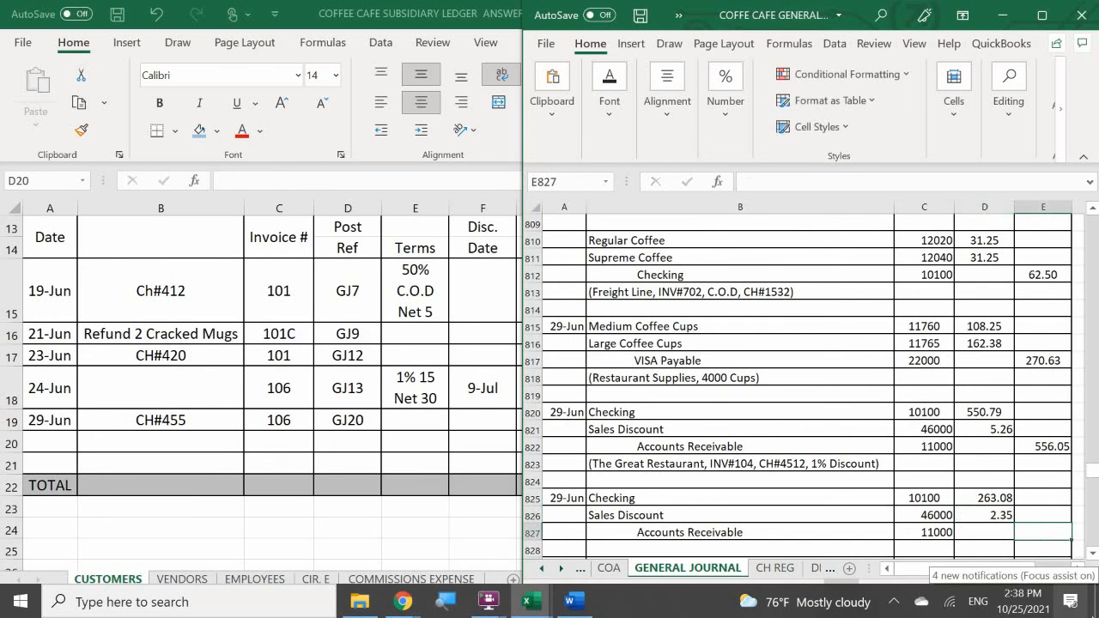
{"action": "type", "text": "="}
{"action": "key", "text": "Left"}
{"action": "key", "text": "Up"}
{"action": "key", "text": "Up"}
{"action": "type", "text": "+"}
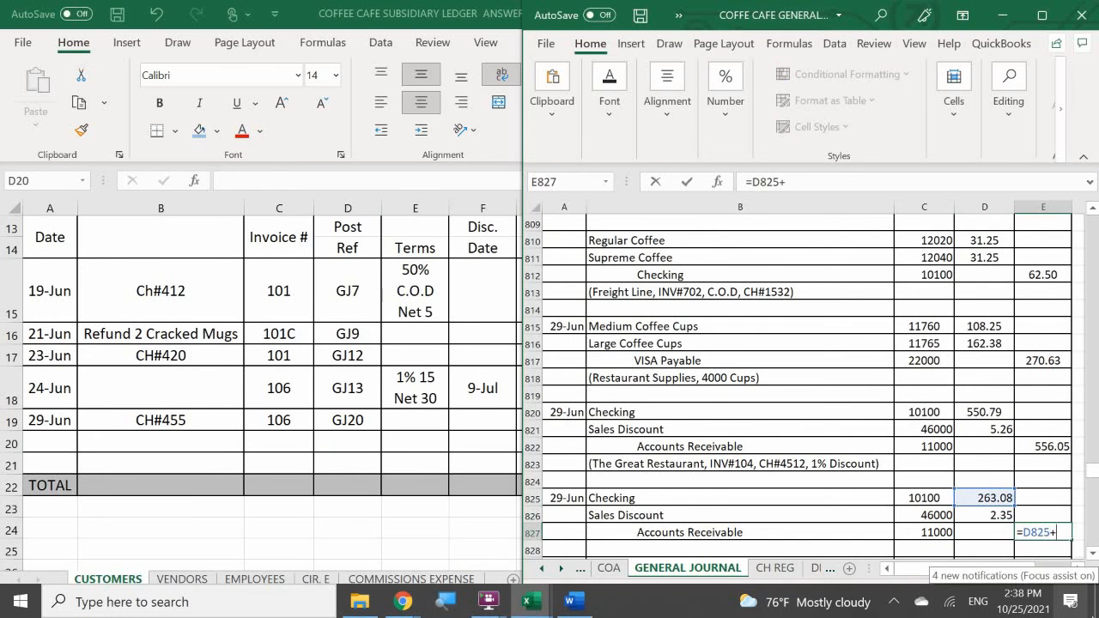
{"action": "key", "text": "Up"}
{"action": "key", "text": "Left"}
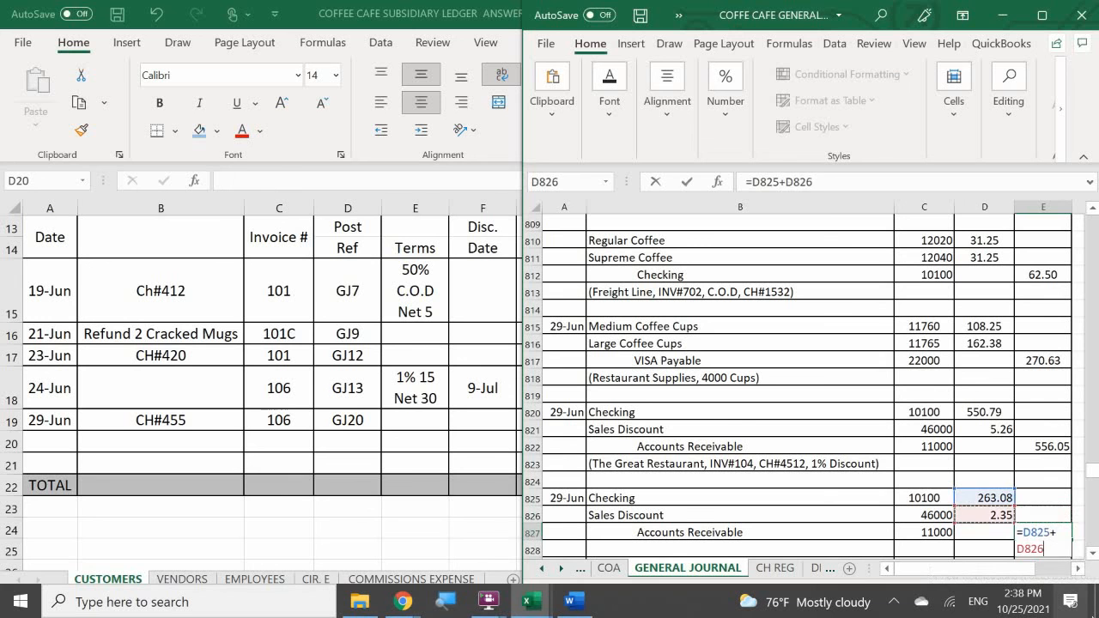
{"action": "key", "text": "Return"}
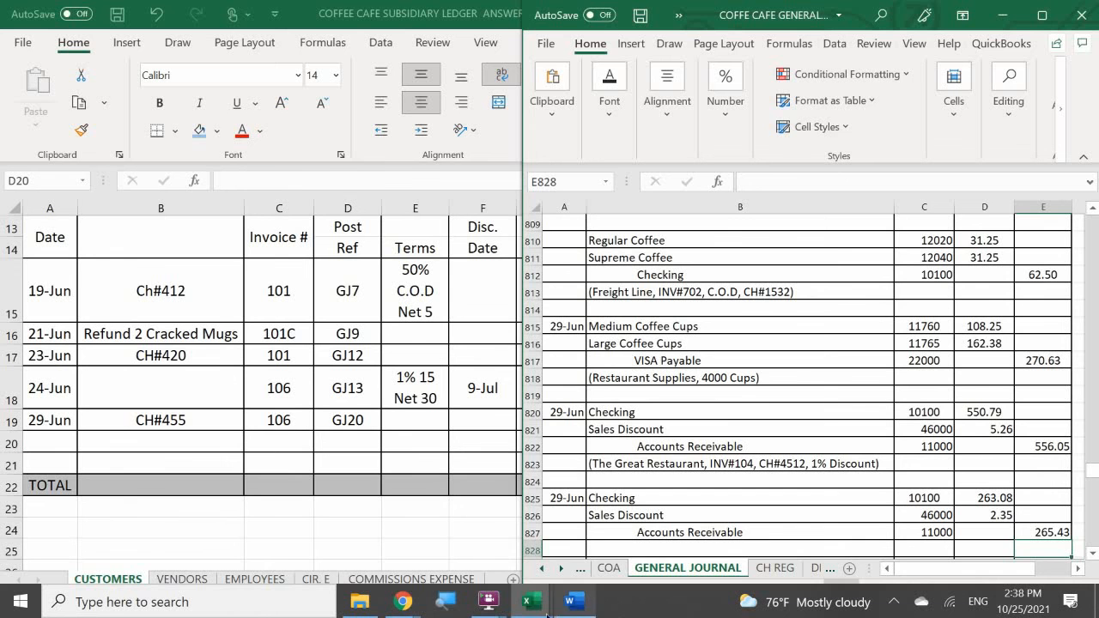
- Enter the explanation "(Katie's Coffee Corner, INV#106, CH#455, 1% Discount)" in B828 below the journal entry
{"action": "mouse_move", "coordinate": [531, 601]}
{"action": "mouse_move", "coordinate": [530, 559]}
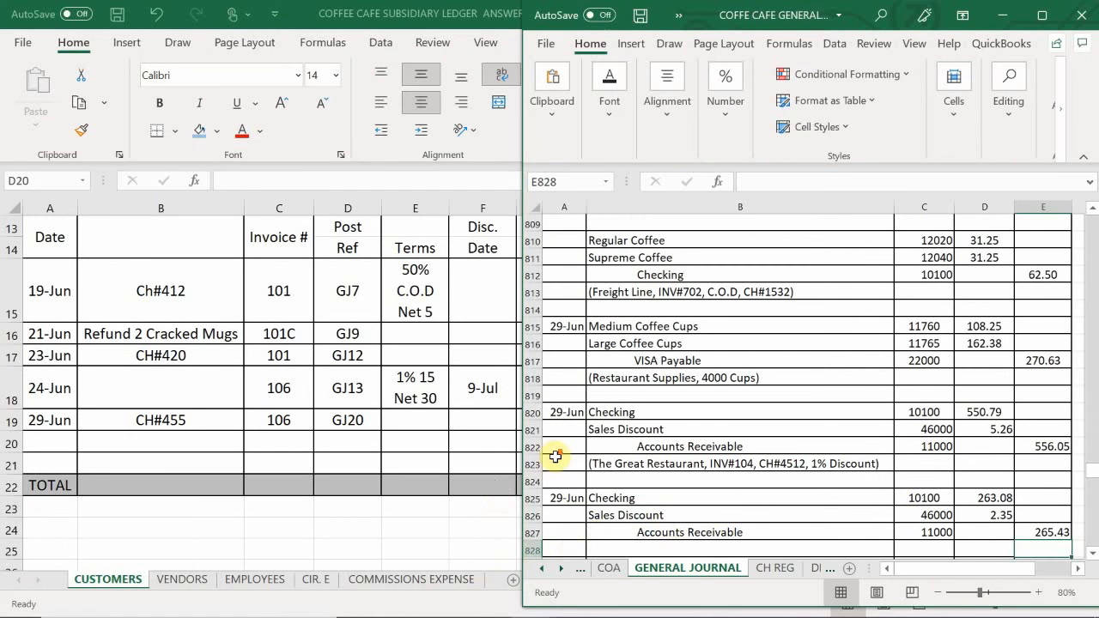
{"action": "scroll", "coordinate": [557, 457], "scroll_direction": "down", "scroll_amount": 1}
{"action": "left_click", "coordinate": [615, 481]}
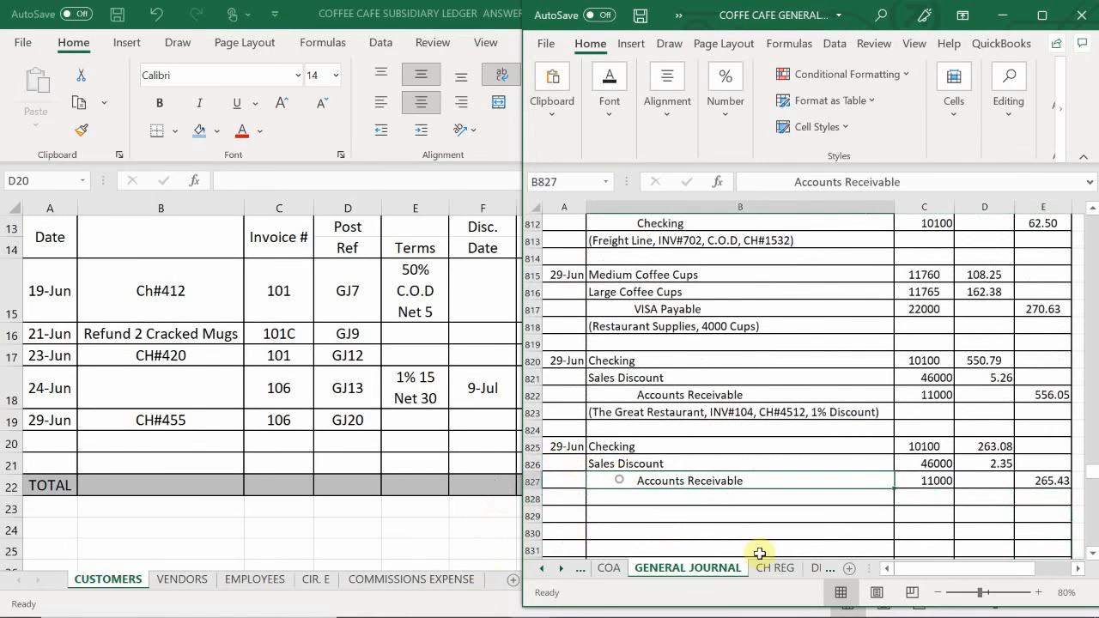
{"action": "key", "text": "Down"}
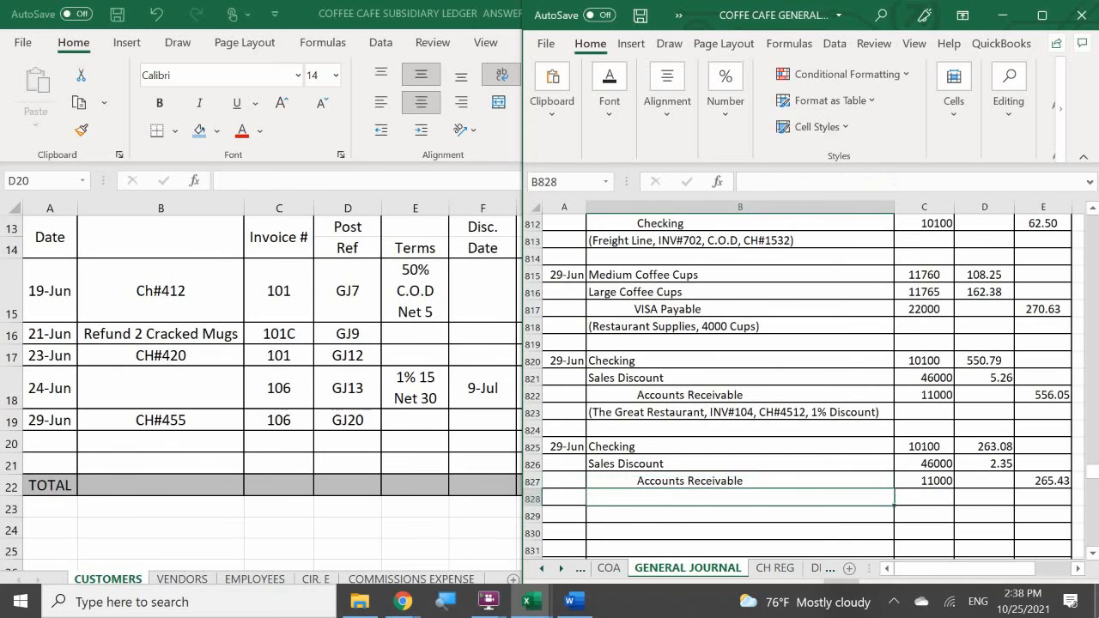
{"action": "type", "text": "*"}
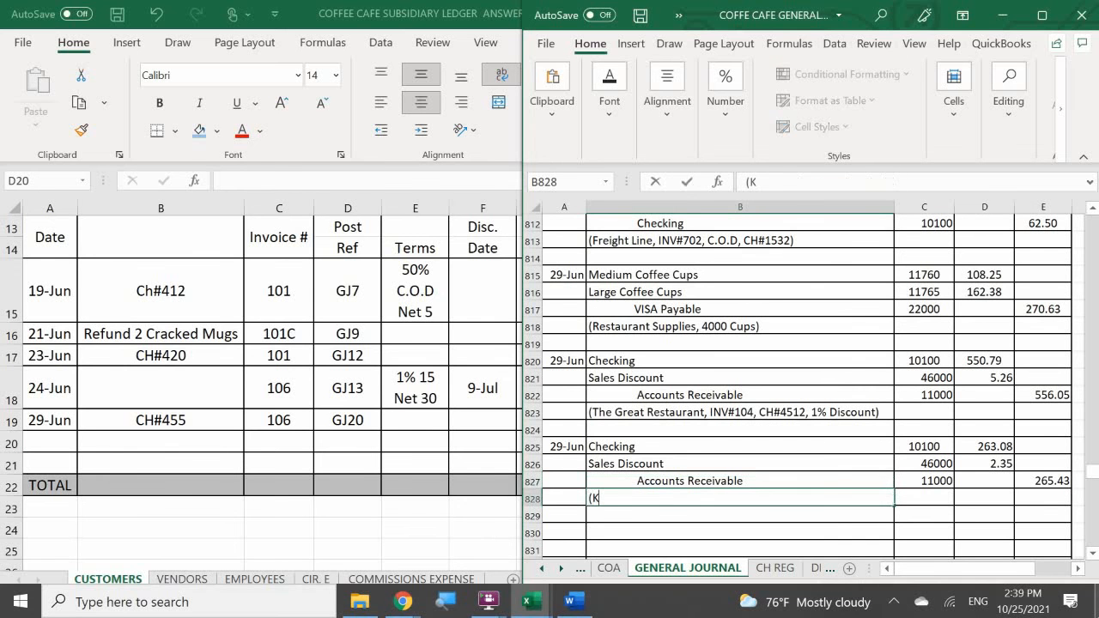
{"action": "type", "text": "Kar"}
{"action": "type", "text": "tie"}
{"action": "type", "text": "'s Coffe"}
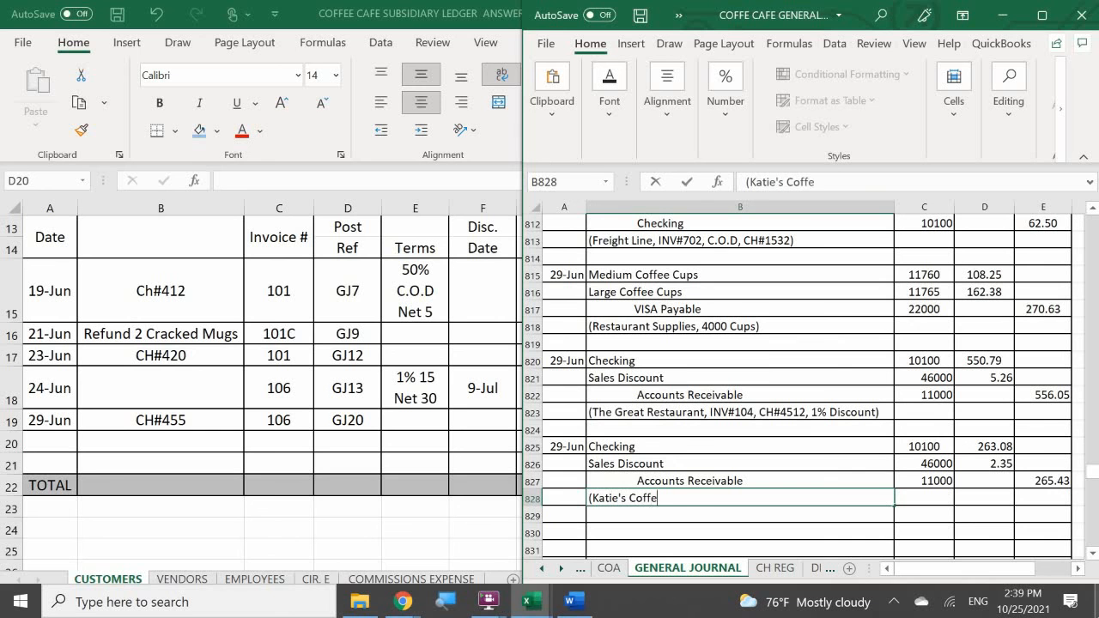
{"action": "type", "text": "e Corner, INV#106"}
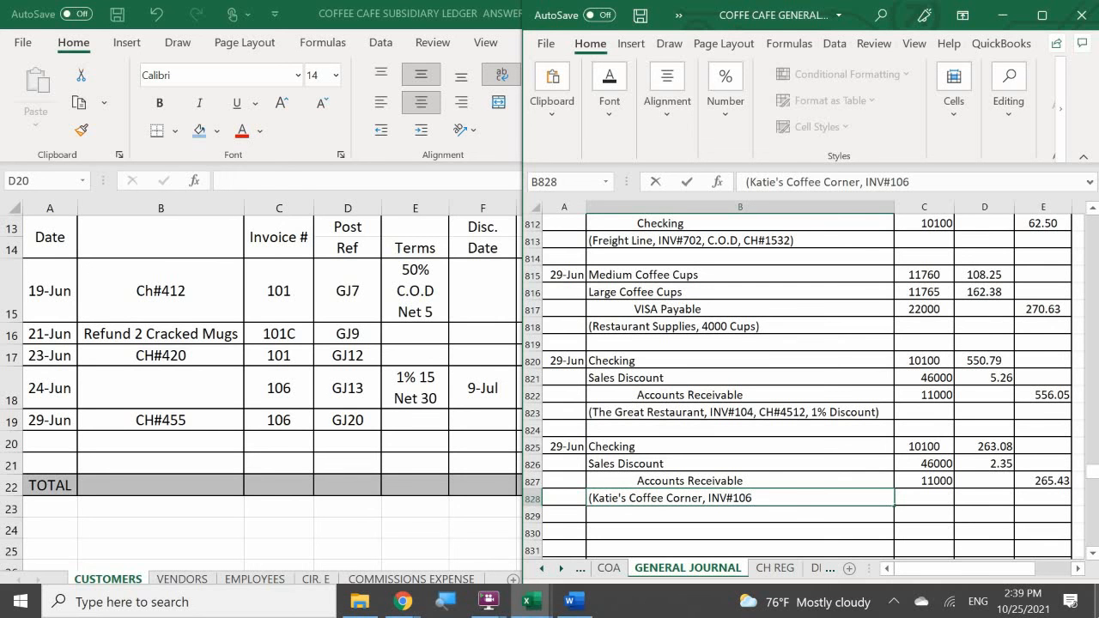
{"action": "type", "text": "CH#455"}
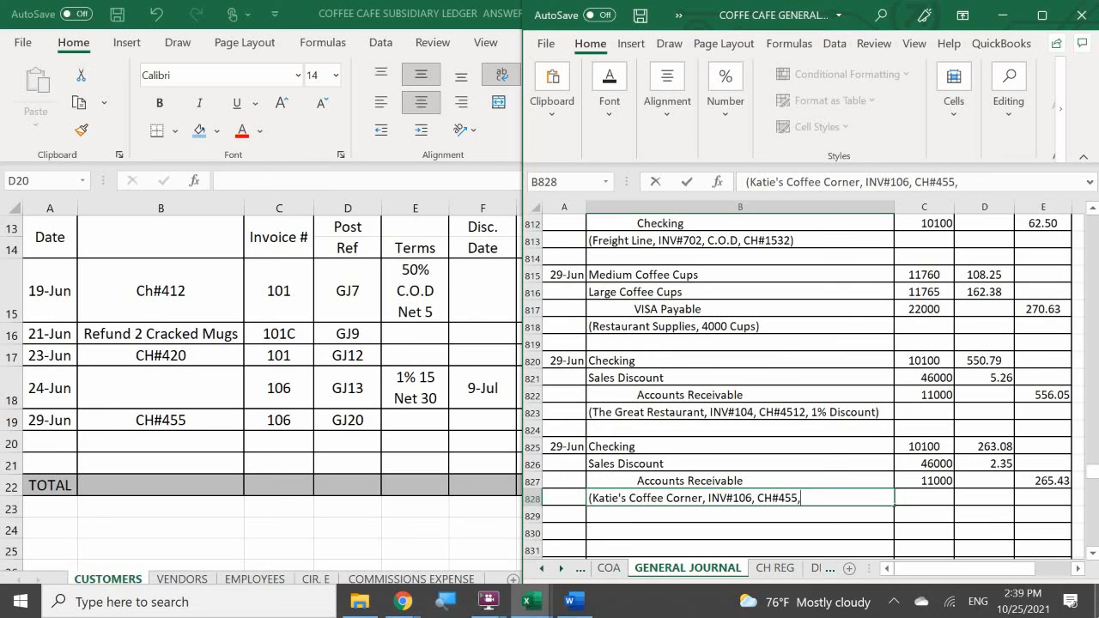
{"action": "type", "text": ", 1% Discount"}
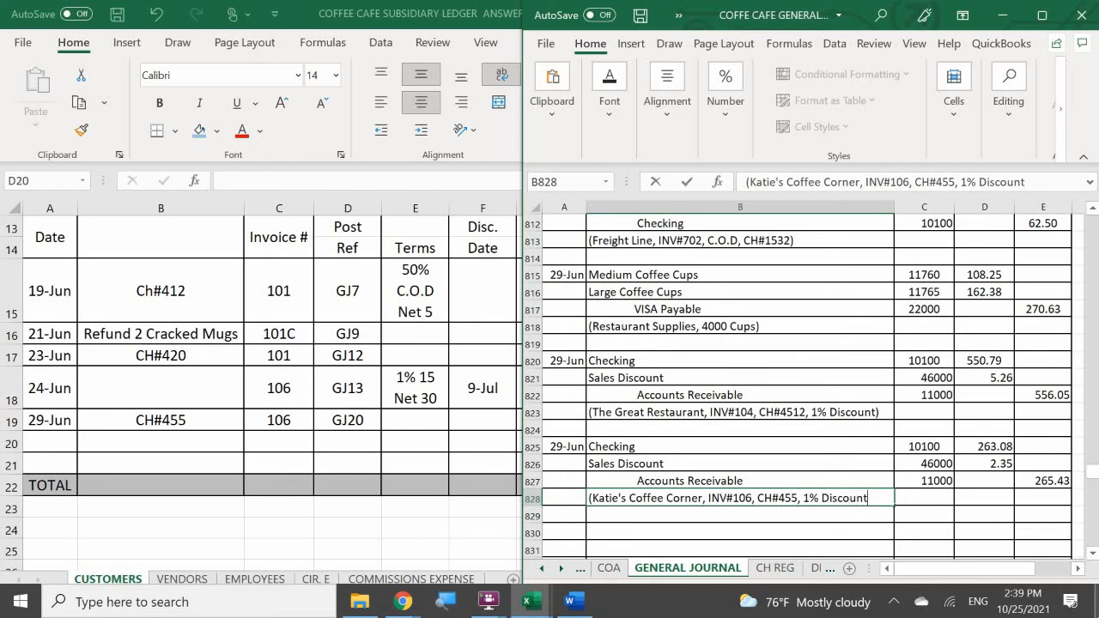
{"action": "key", "text": "Return"}
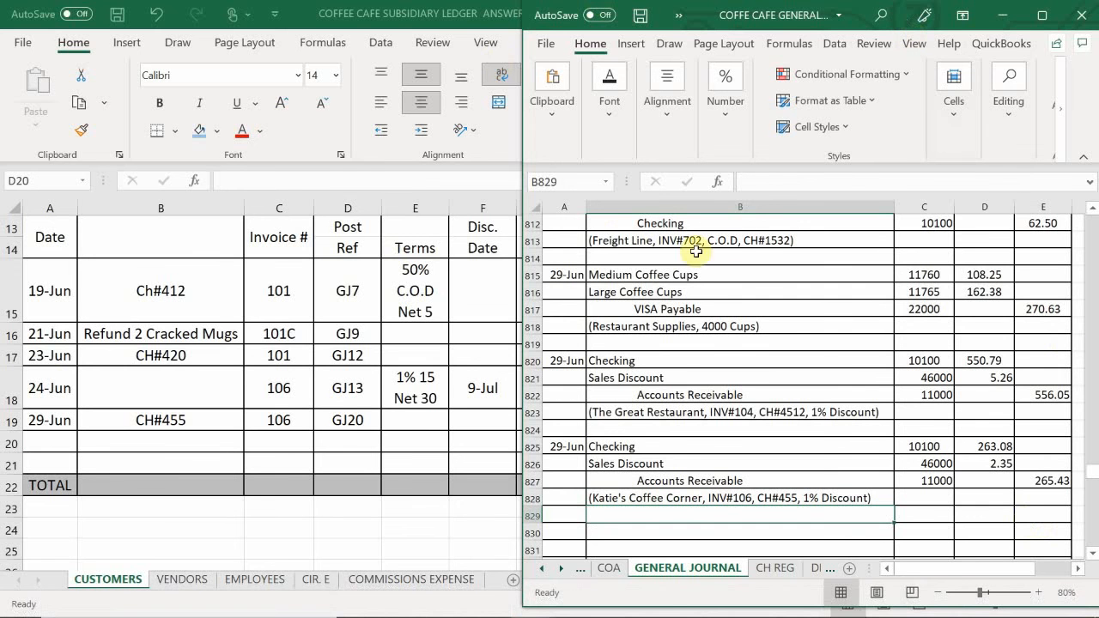
- Enter the date 6/29 in A830 to start another general journal entry
{"action": "scroll", "coordinate": [626, 412], "scroll_direction": "down", "scroll_amount": 1}
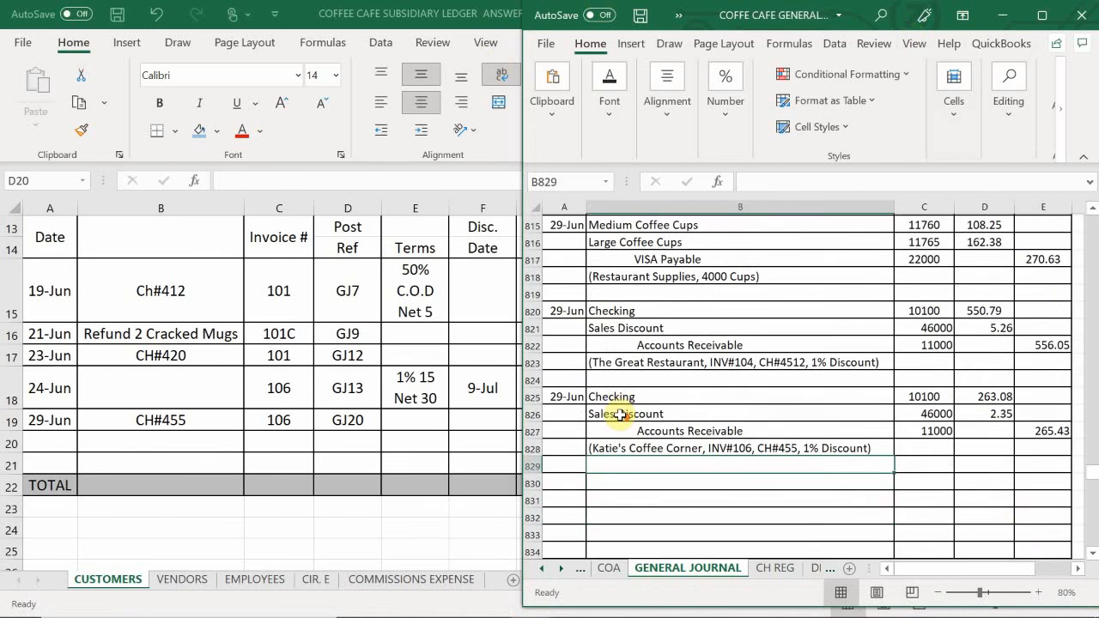
{"action": "left_click", "coordinate": [549, 482]}
{"action": "type", "text": "6"}
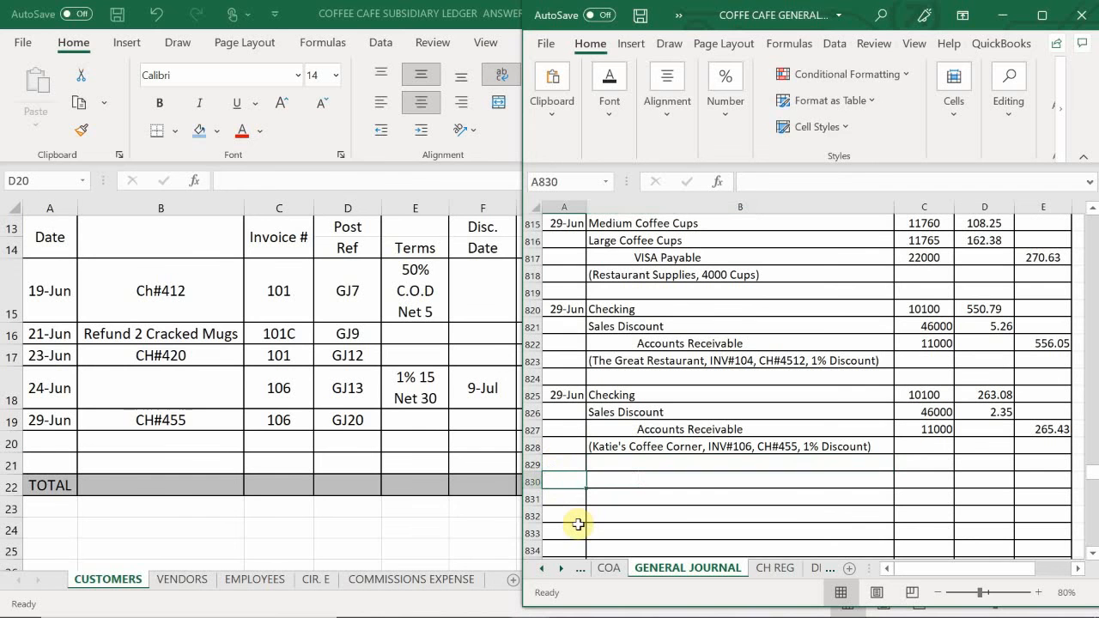
{"action": "type", "text": "/29"}
{"action": "key", "text": "Return"}
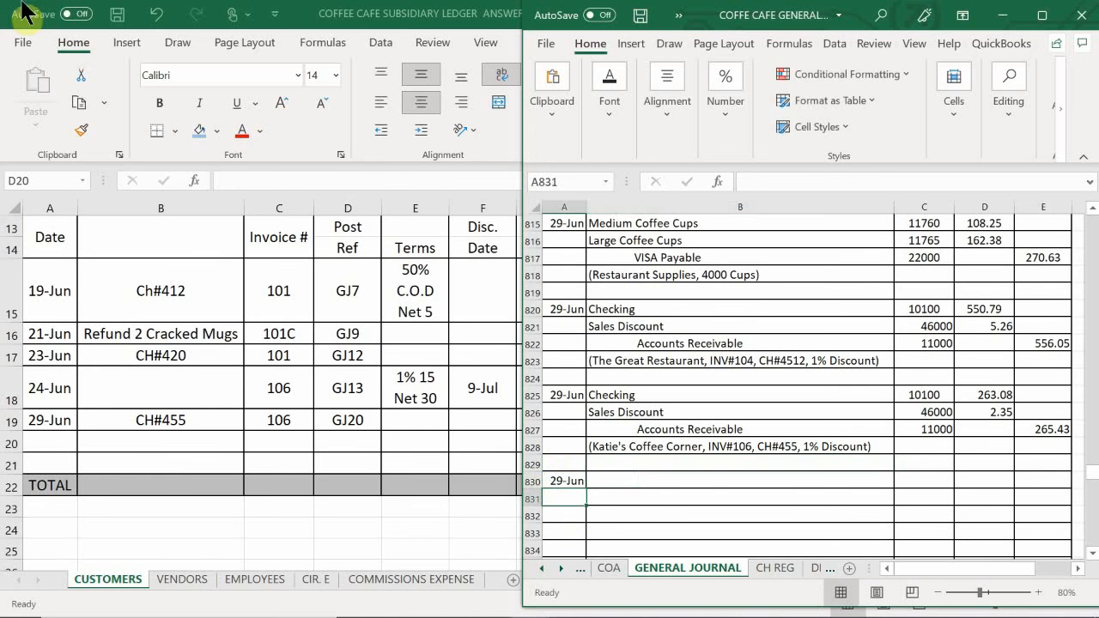
- Switch to the workbook with the ASSETS ledger accounts and enter the date 6/29 in A68, below the CH#4512 payment row
{"action": "mouse_move", "coordinate": [481, 614]}
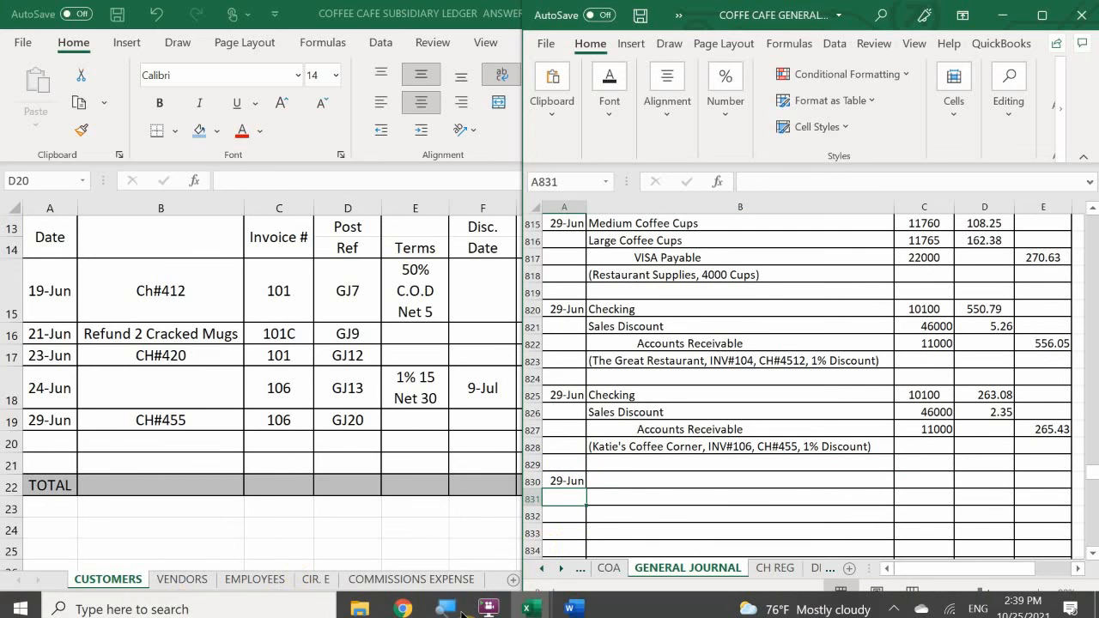
{"action": "mouse_move", "coordinate": [528, 606]}
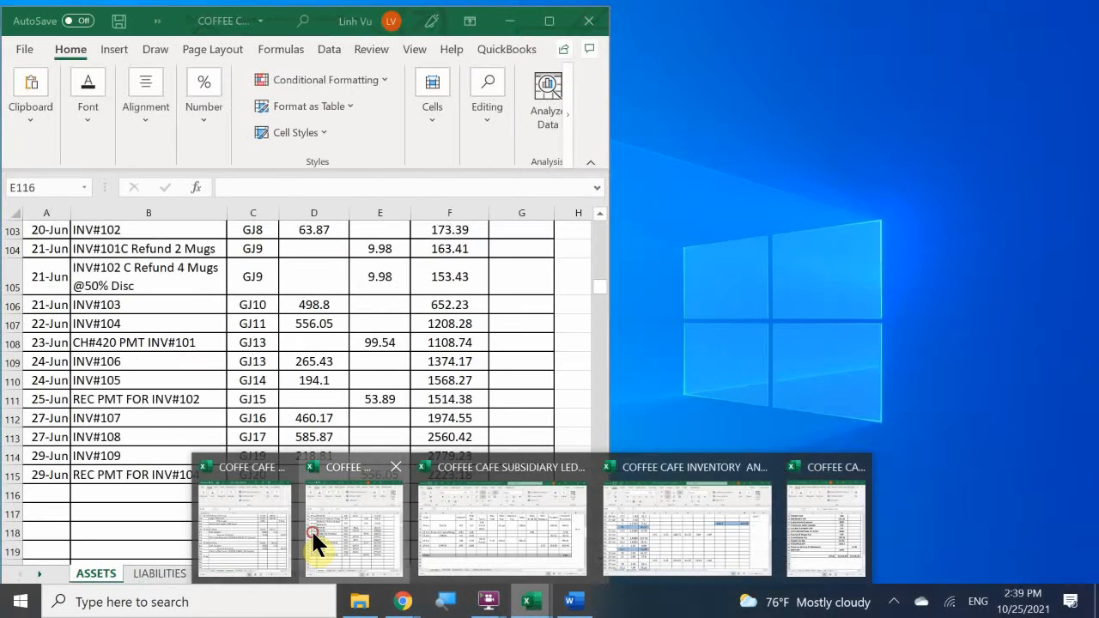
{"action": "left_click", "coordinate": [315, 544]}
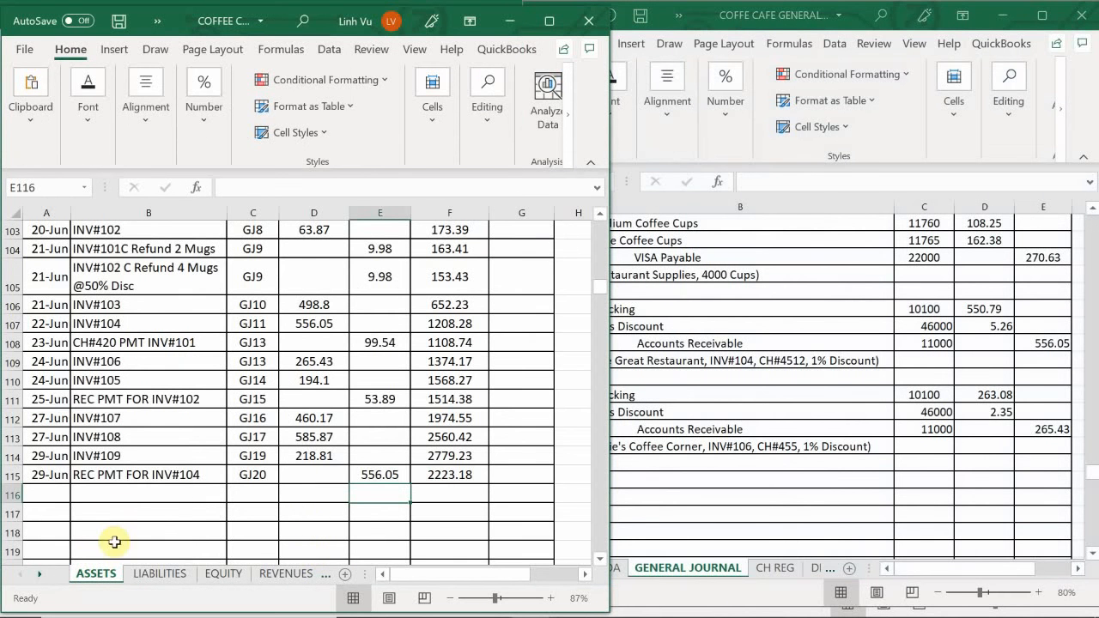
{"action": "left_click", "coordinate": [91, 505]}
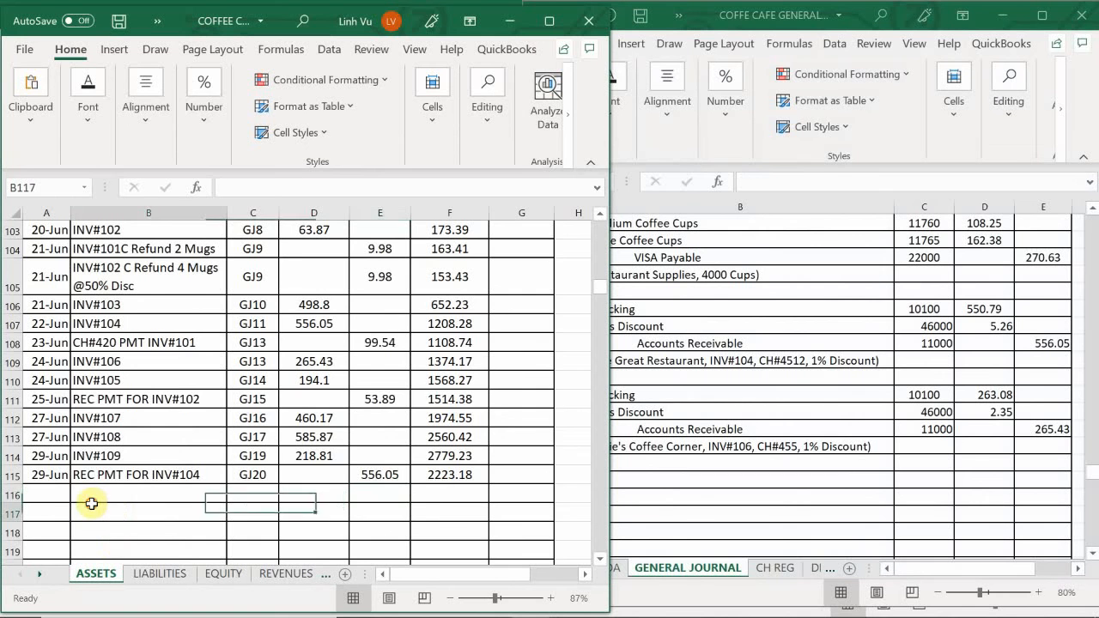
{"action": "scroll", "coordinate": [49, 489], "scroll_direction": "up", "scroll_amount": 7}
{"action": "scroll", "coordinate": [51, 487], "scroll_direction": "up", "scroll_amount": 10}
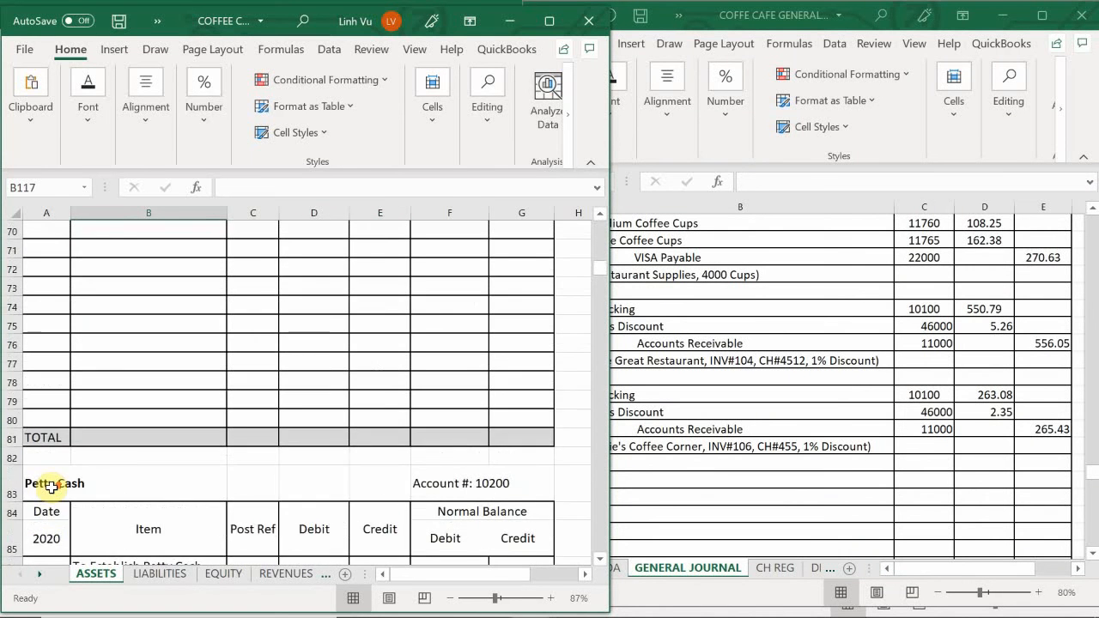
{"action": "scroll", "coordinate": [51, 487], "scroll_direction": "down", "scroll_amount": 1}
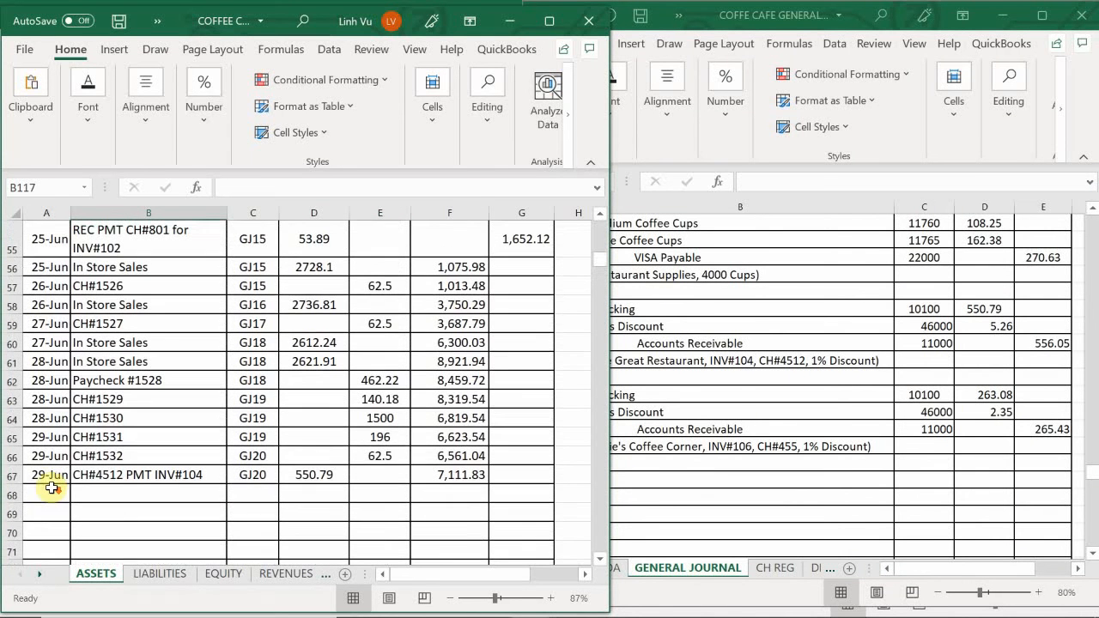
{"action": "left_click", "coordinate": [45, 493]}
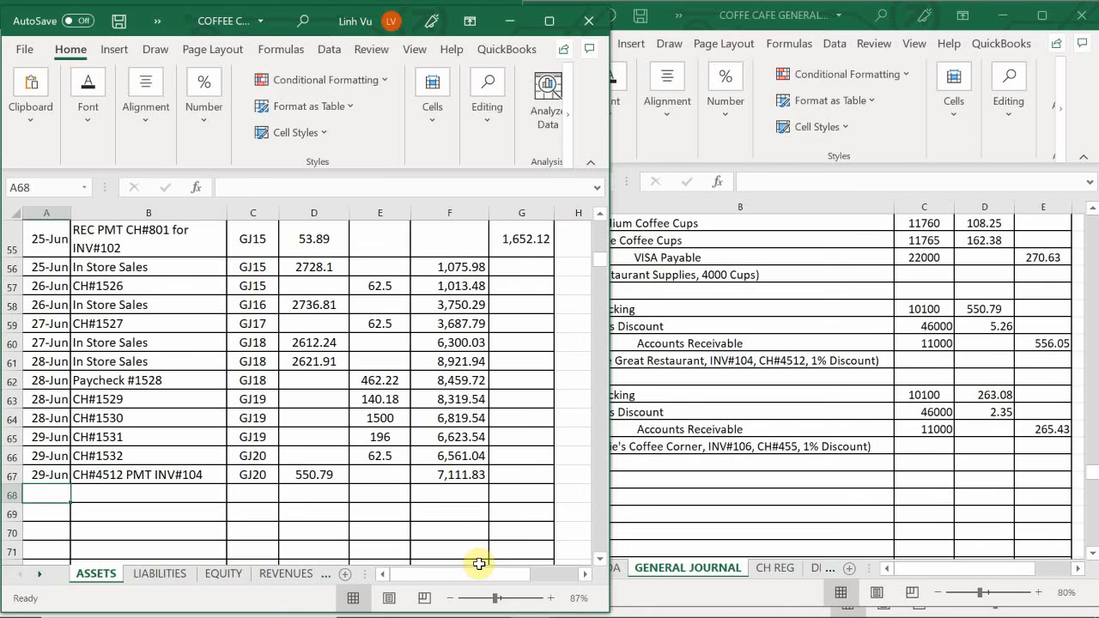
{"action": "type", "text": "6/29"}
{"action": "key", "text": "Return"}
{"action": "key", "text": "Right"}
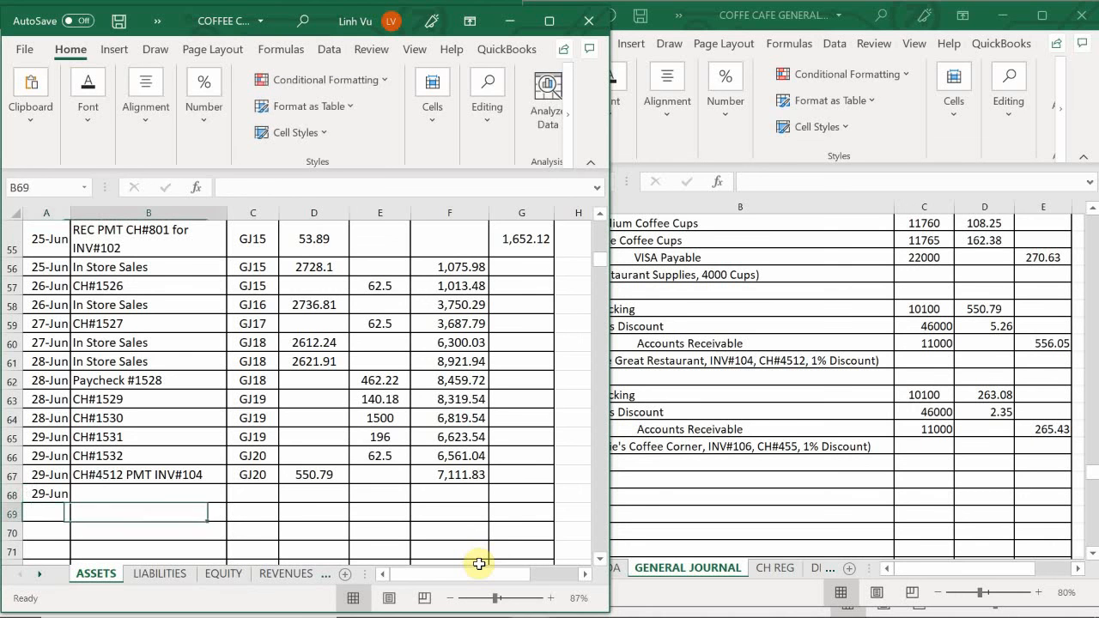
{"action": "key", "text": "Up"}
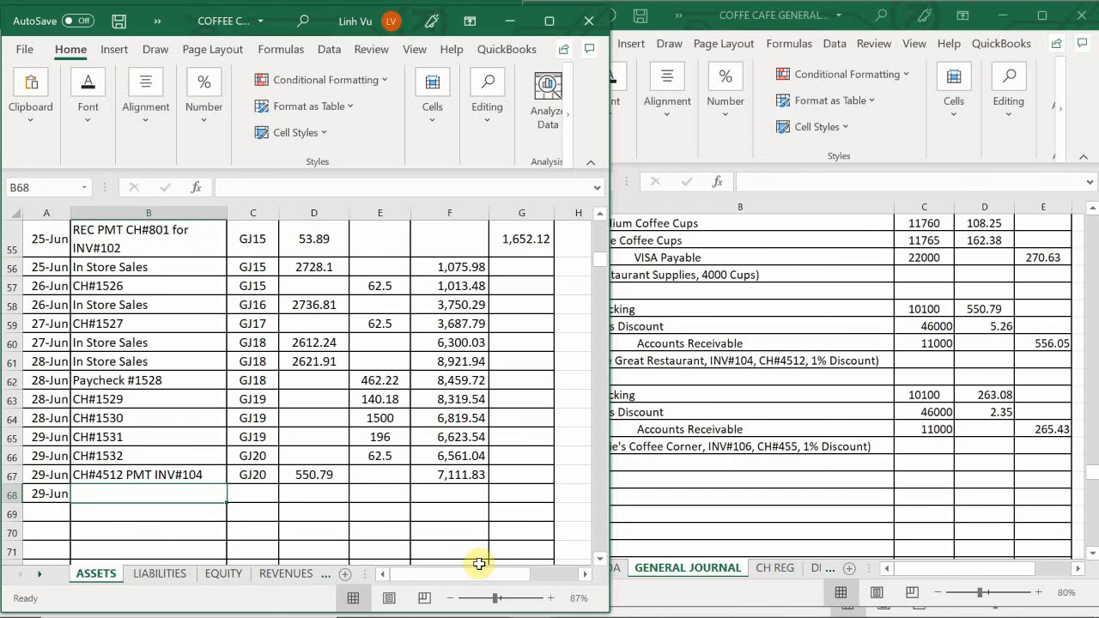
- Enter the item "CH#455 PMT INV#106" in B68 and the post reference GJ20 in C68
{"action": "type", "text": "CH#"}
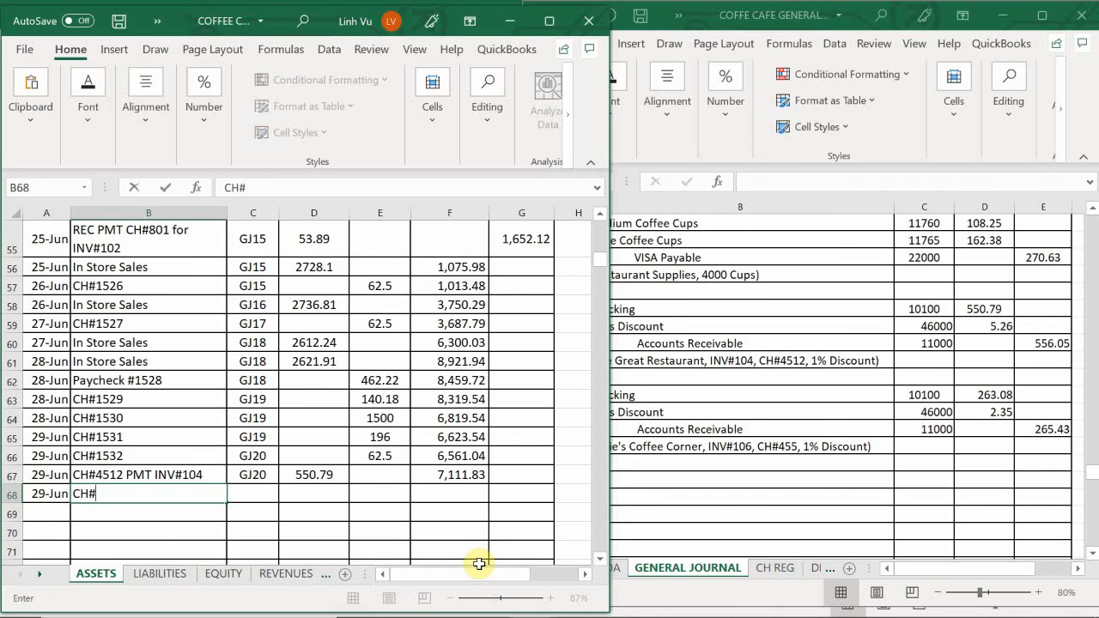
{"action": "type", "text": "455"}
{"action": "type", "text": " OM"}
{"action": "key", "text": "BackSpace"}
{"action": "key", "text": "BackSpace"}
{"action": "type", "text": "PMT"}
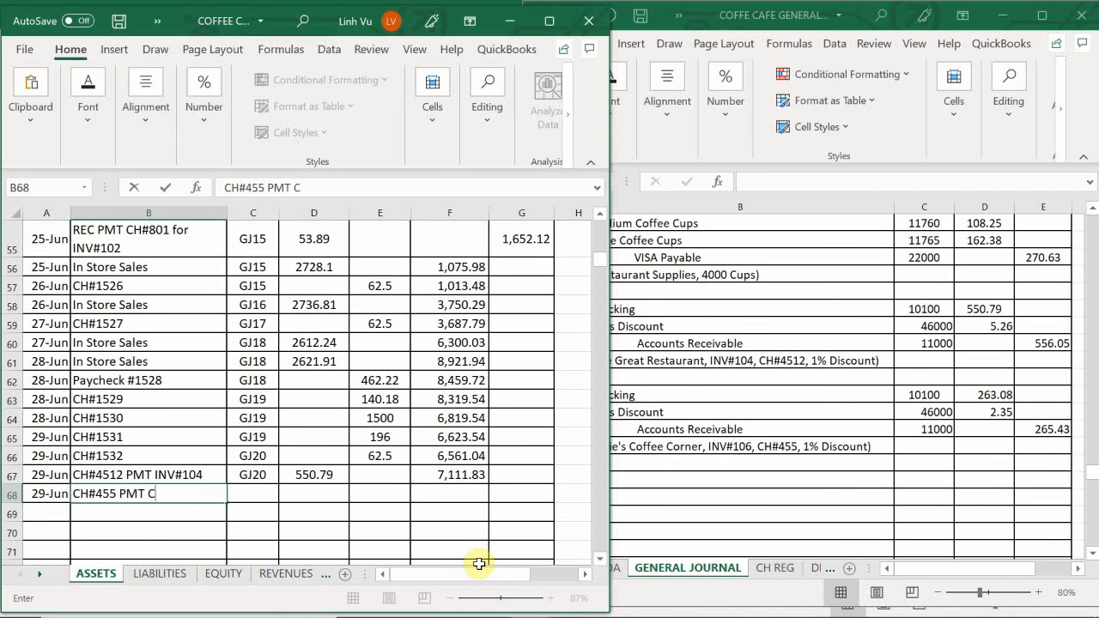
{"action": "type", "text": " INV#106"}
{"action": "key", "text": "Tab"}
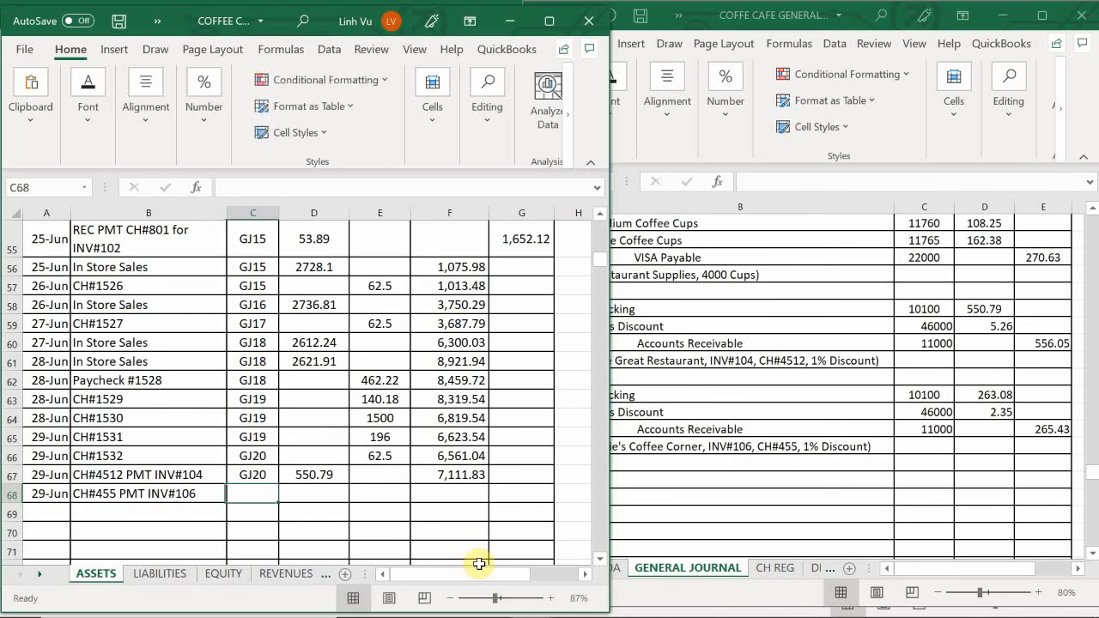
{"action": "type", "text": "GJ"}
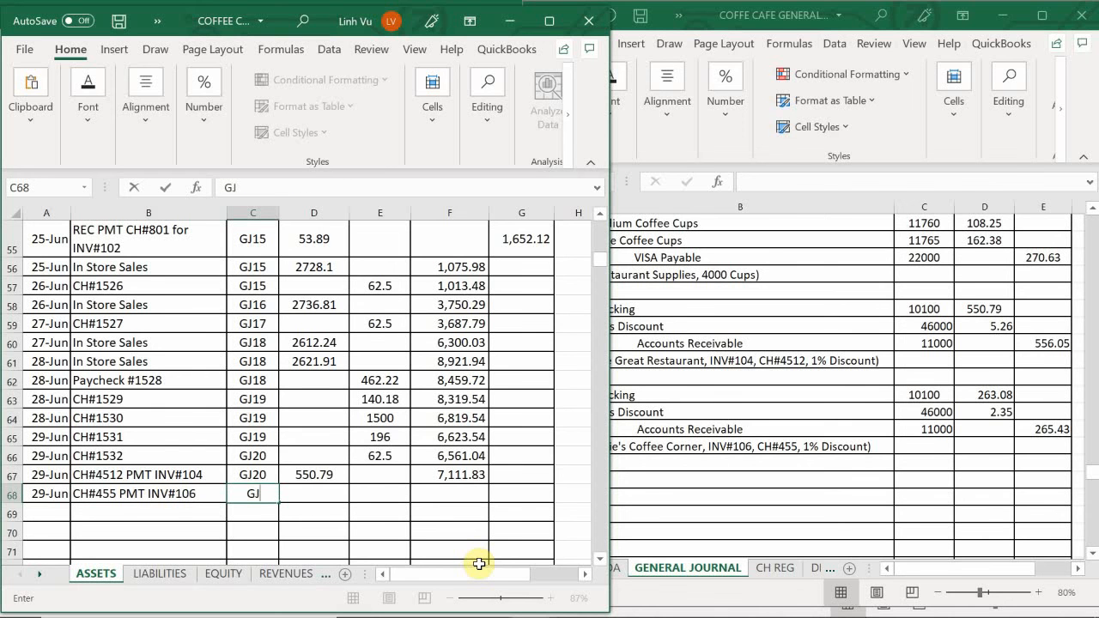
{"action": "type", "text": "20"}
{"action": "key", "text": "Tab"}
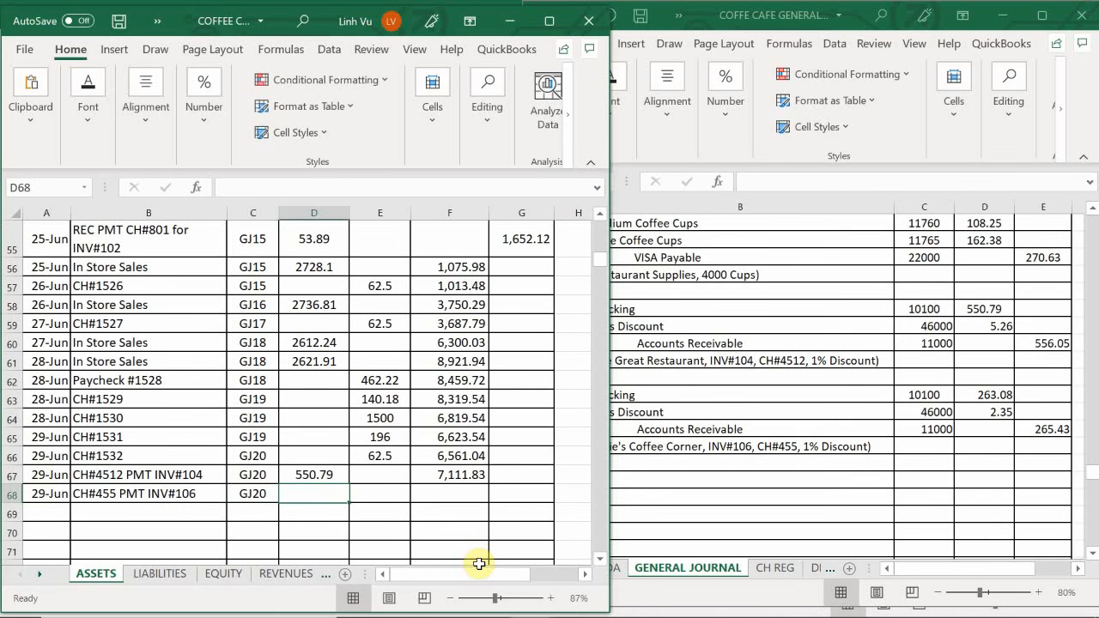
- Enter the debit 263.08 in D68 and fill the balance formula from F67 down to F68
{"action": "type", "text": "26"}
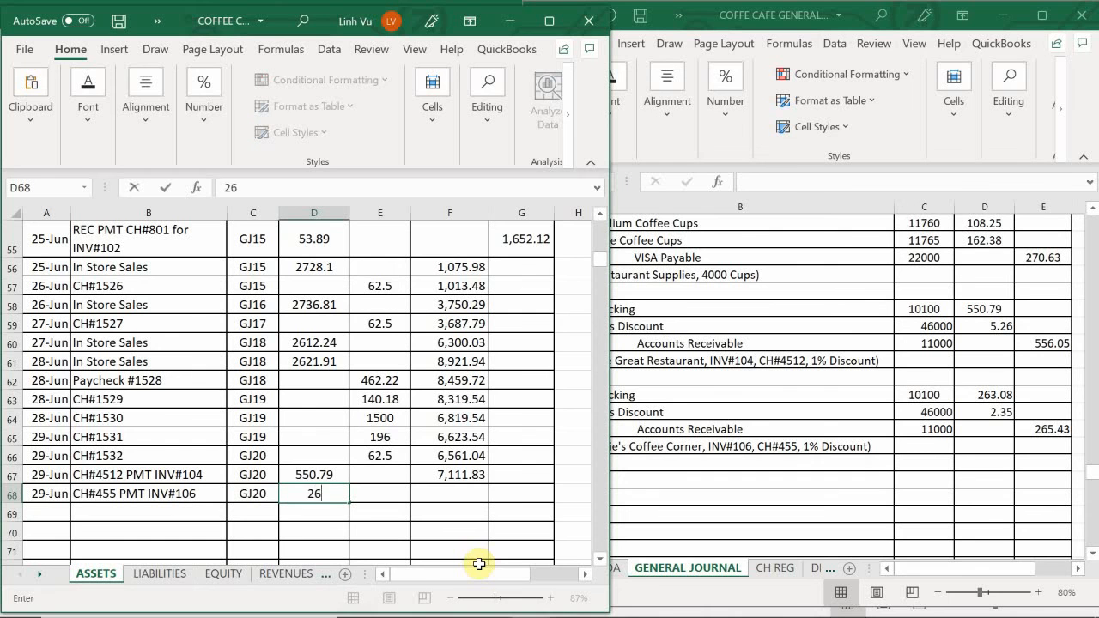
{"action": "type", "text": "3.08"}
{"action": "key", "text": "Return"}
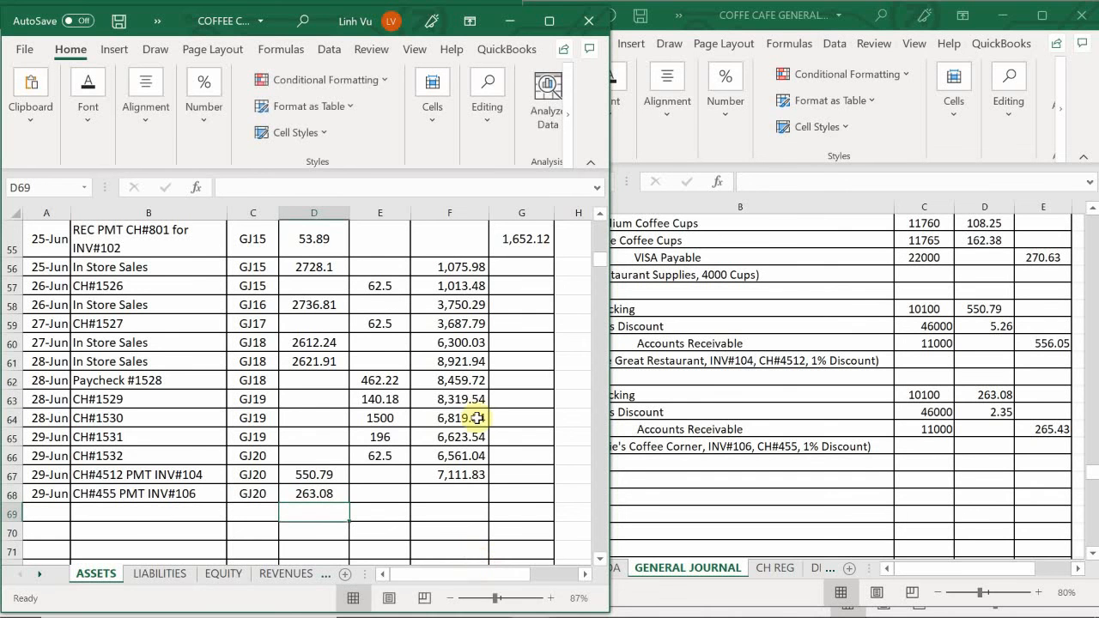
{"action": "left_click", "coordinate": [467, 473]}
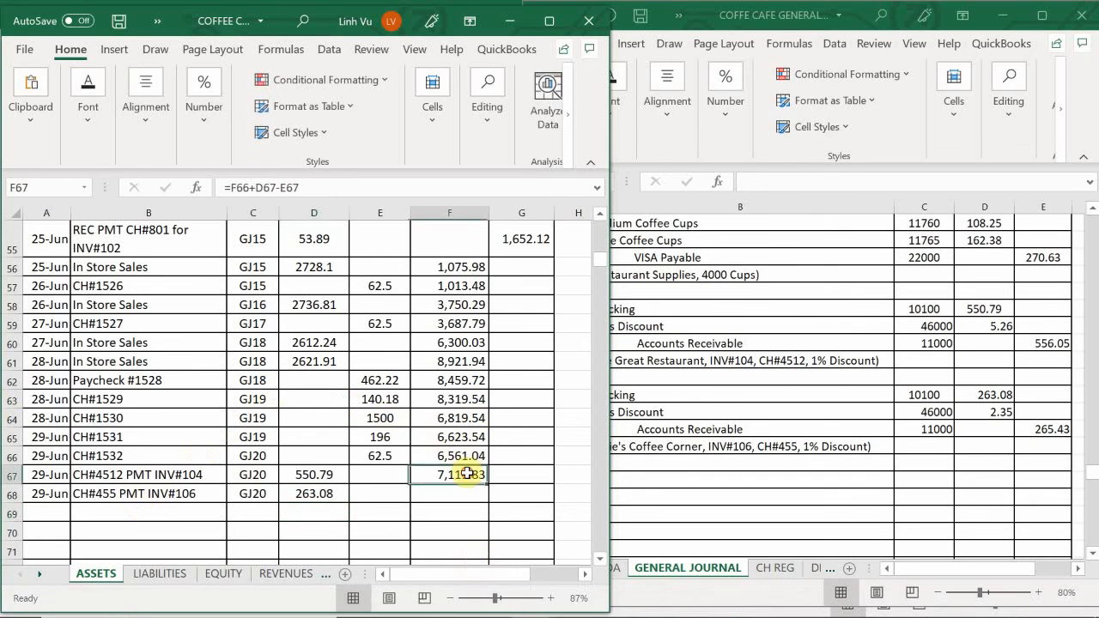
{"action": "left_click_drag", "start_coordinate": [487, 485], "coordinate": [491, 507]}
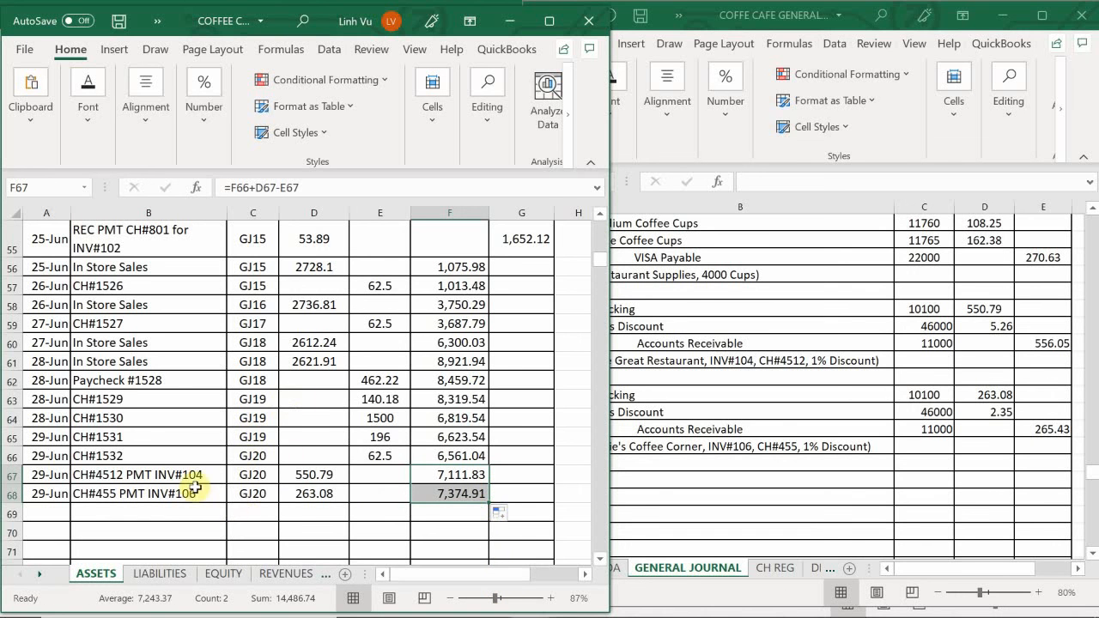
- On the REVENUES sheet, enter the date 6/29 in A192 of the Sales Discount account
{"action": "scroll", "coordinate": [192, 481], "scroll_direction": "down", "scroll_amount": 2}
{"action": "scroll", "coordinate": [192, 481], "scroll_direction": "down", "scroll_amount": 6}
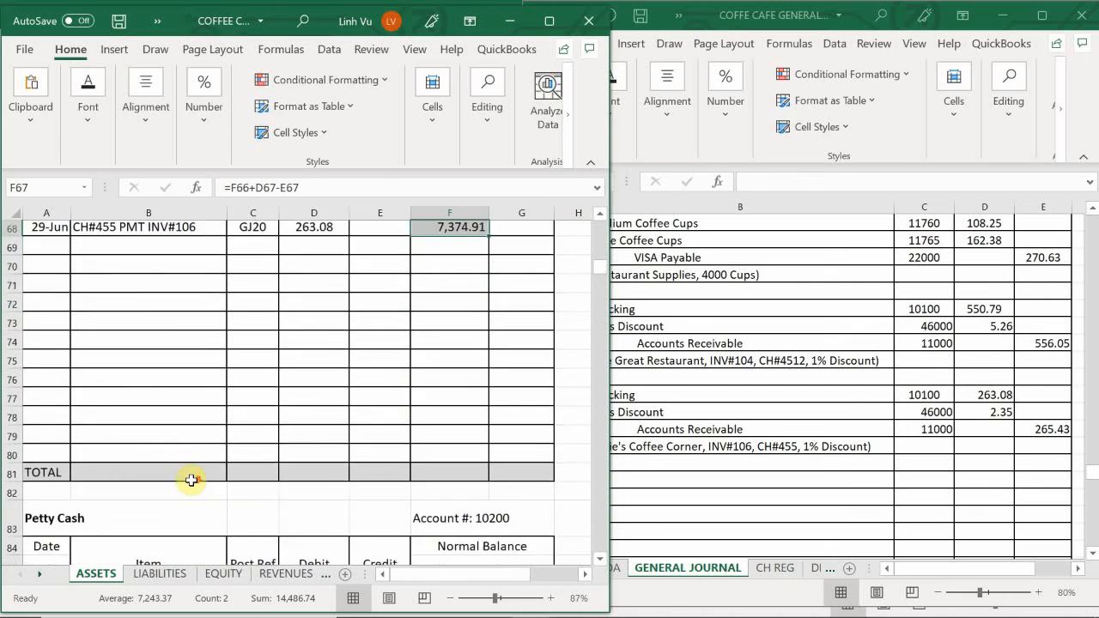
{"action": "scroll", "coordinate": [191, 483], "scroll_direction": "down", "scroll_amount": 9}
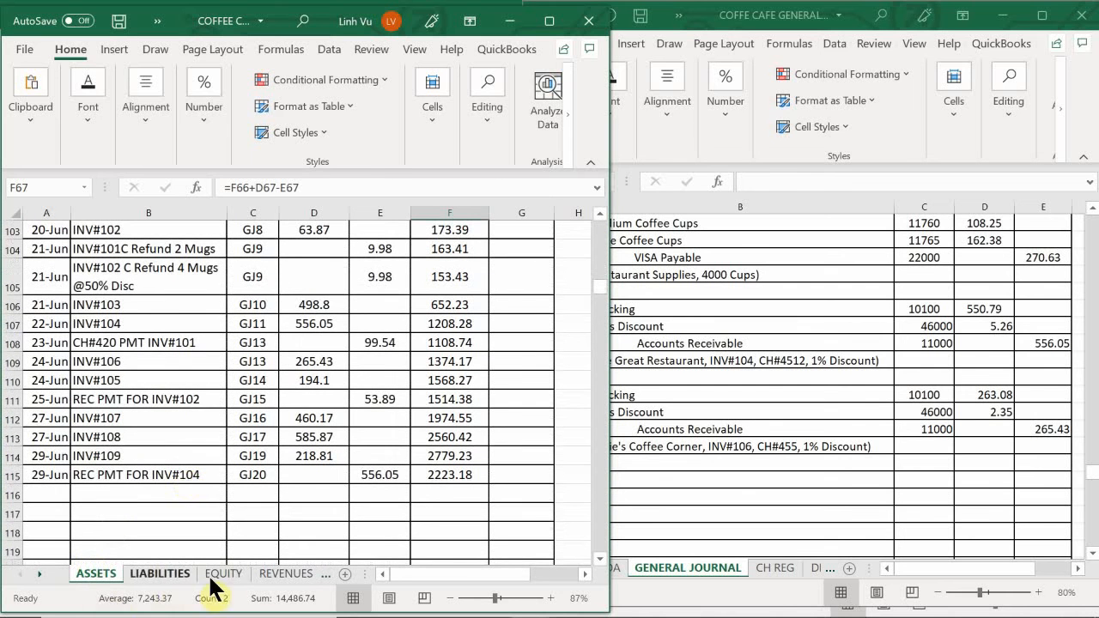
{"action": "left_click", "coordinate": [270, 574]}
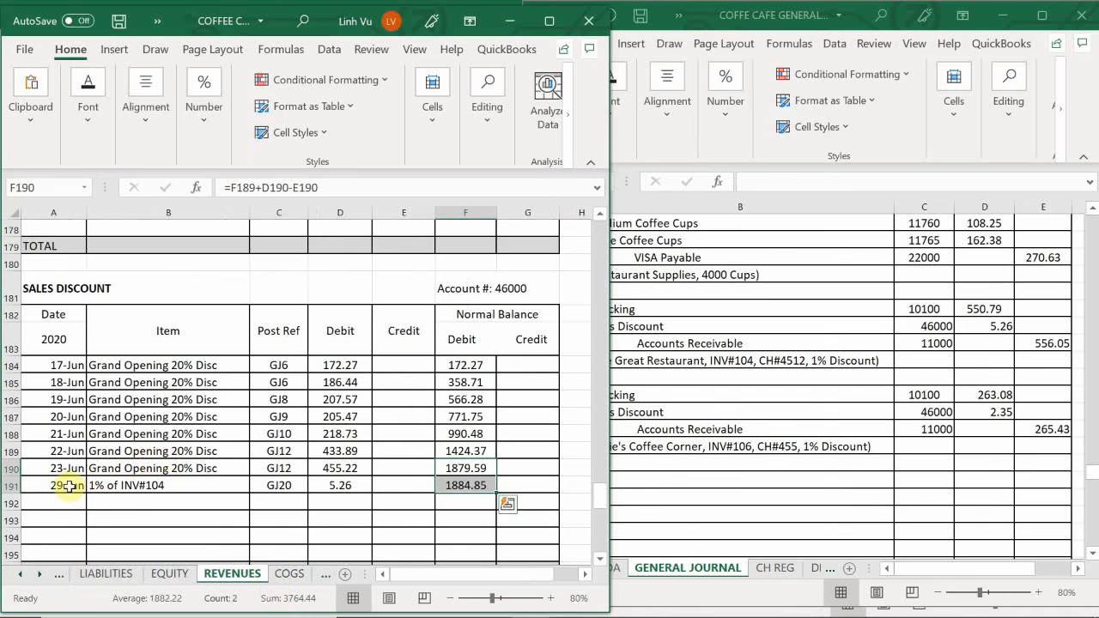
{"action": "left_click", "coordinate": [65, 502]}
{"action": "type", "text": "6/29"}
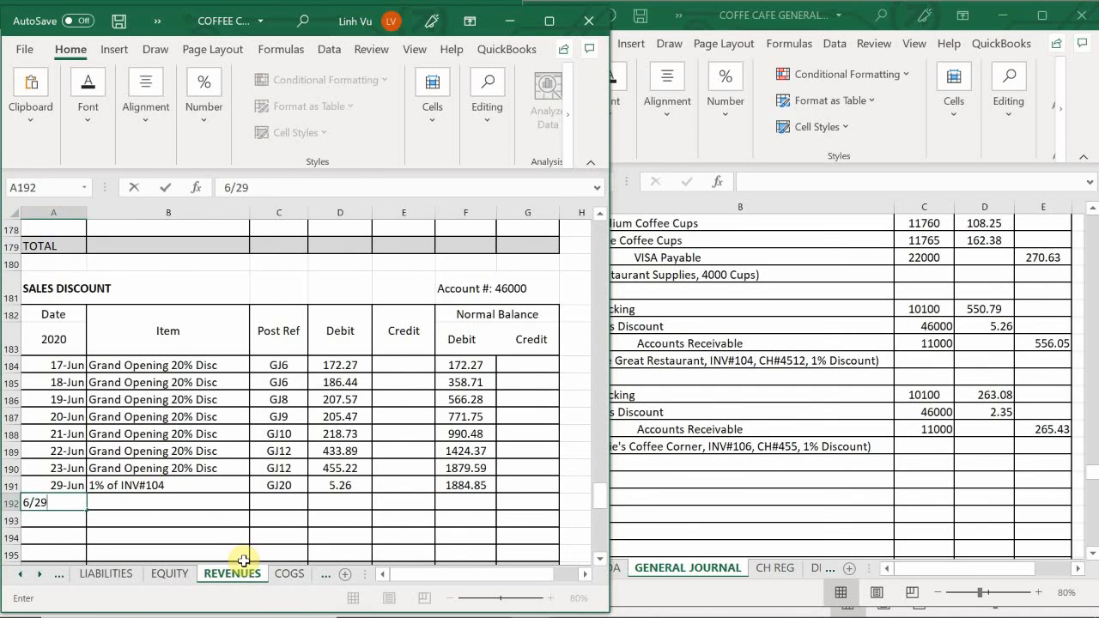
{"action": "key", "text": "Tab"}
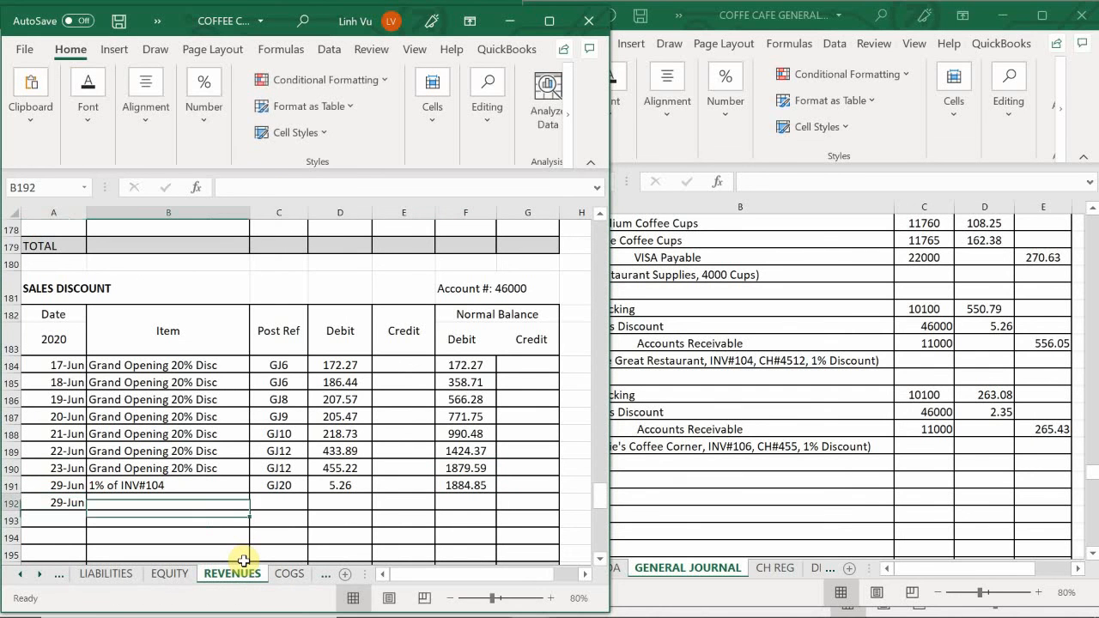
- Enter the item description "1% Discount of INV#106" in B192
{"action": "type", "text": "1"}
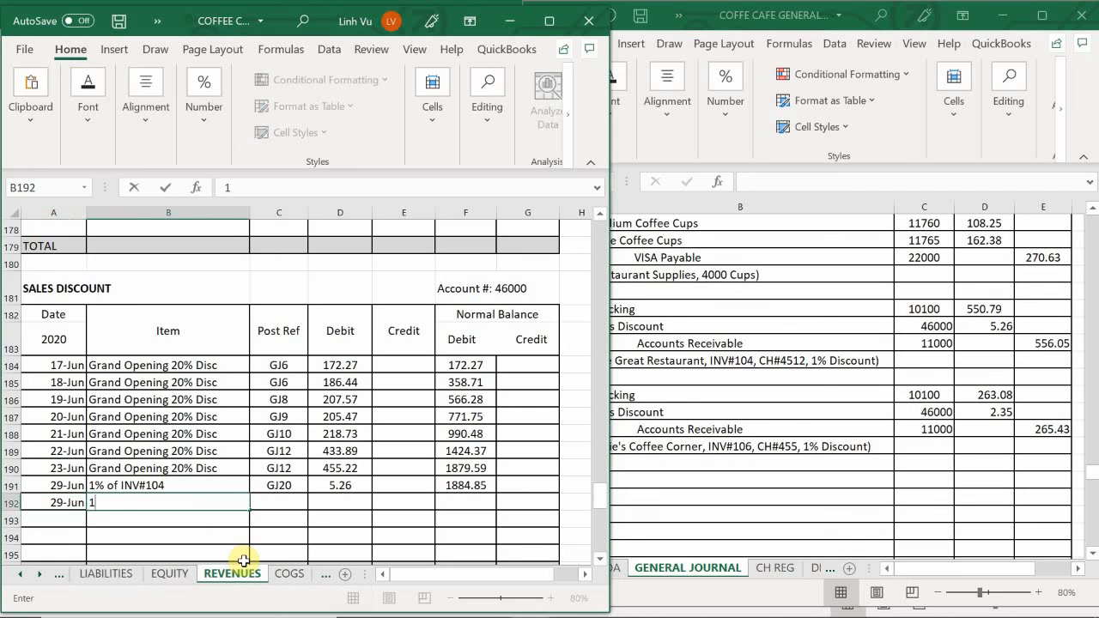
{"action": "type", "text": "% Discount of INV"}
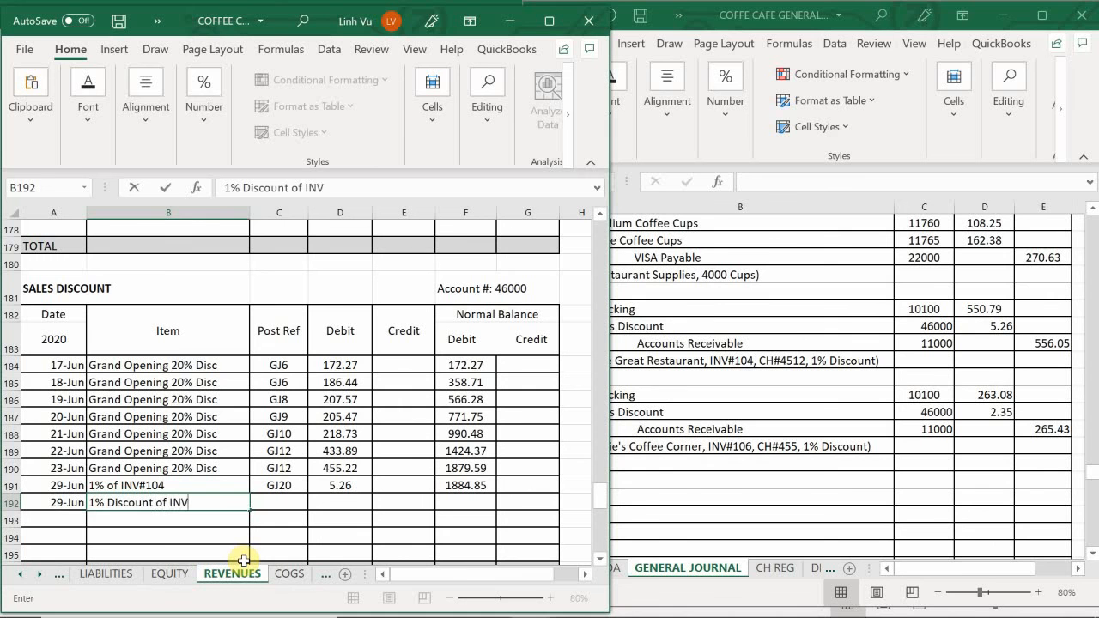
{"action": "type", "text": "#106"}
{"action": "key", "text": "Return"}
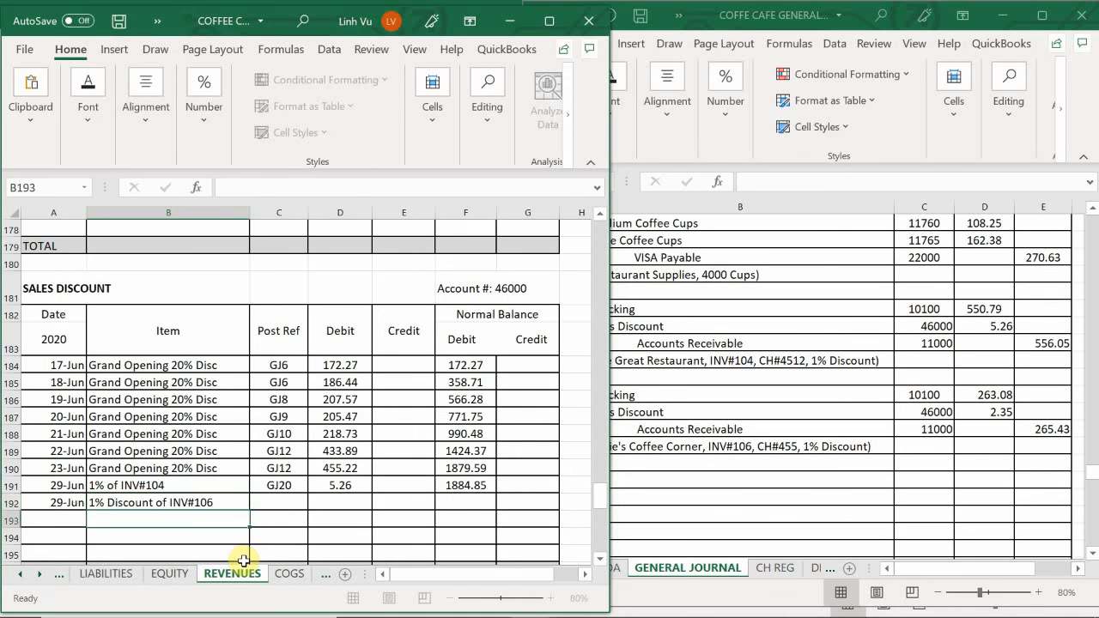
- Reword the item in B191 to "1% Discount of INV#104"
{"action": "key", "text": "Up"}
{"action": "key", "text": "Up"}
{"action": "key", "text": "BackSpace"}
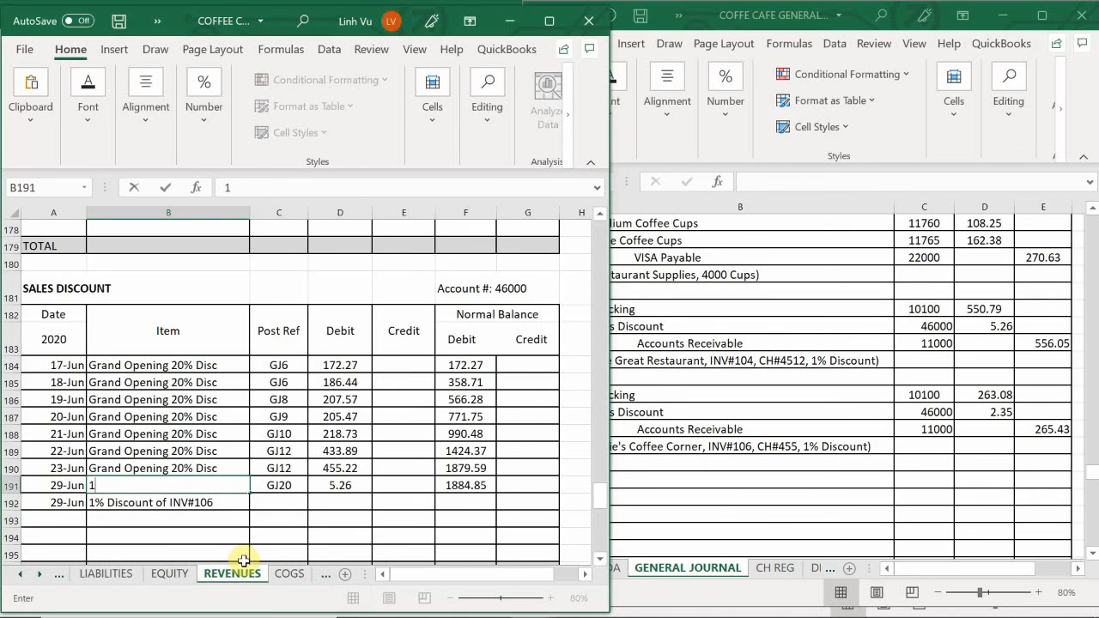
{"action": "type", "text": "1%"}
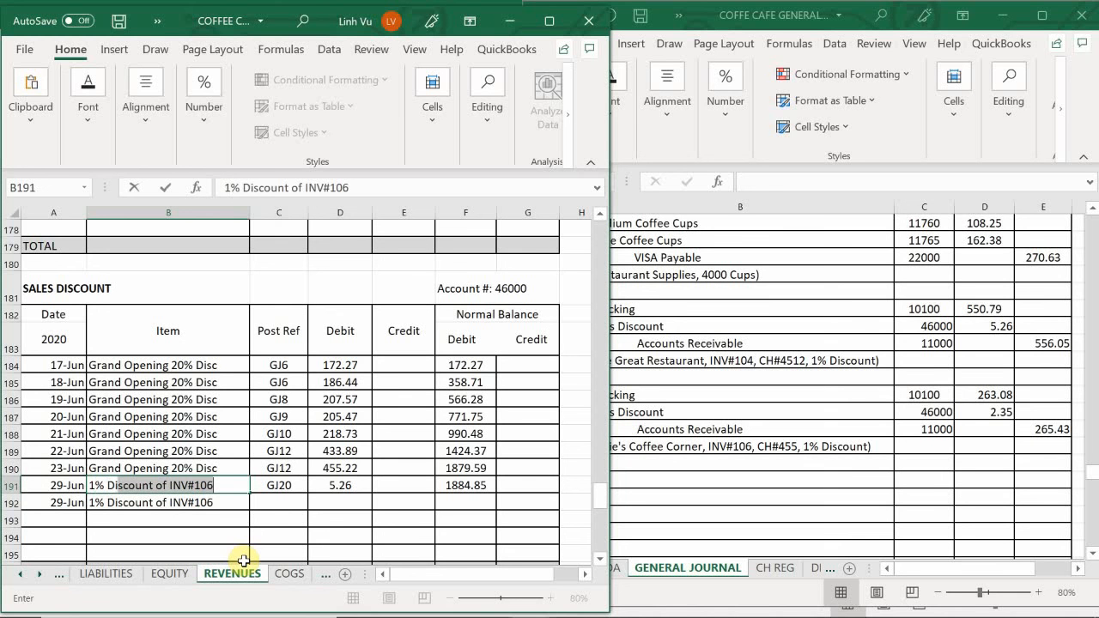
{"action": "type", "text": " Discount of "}
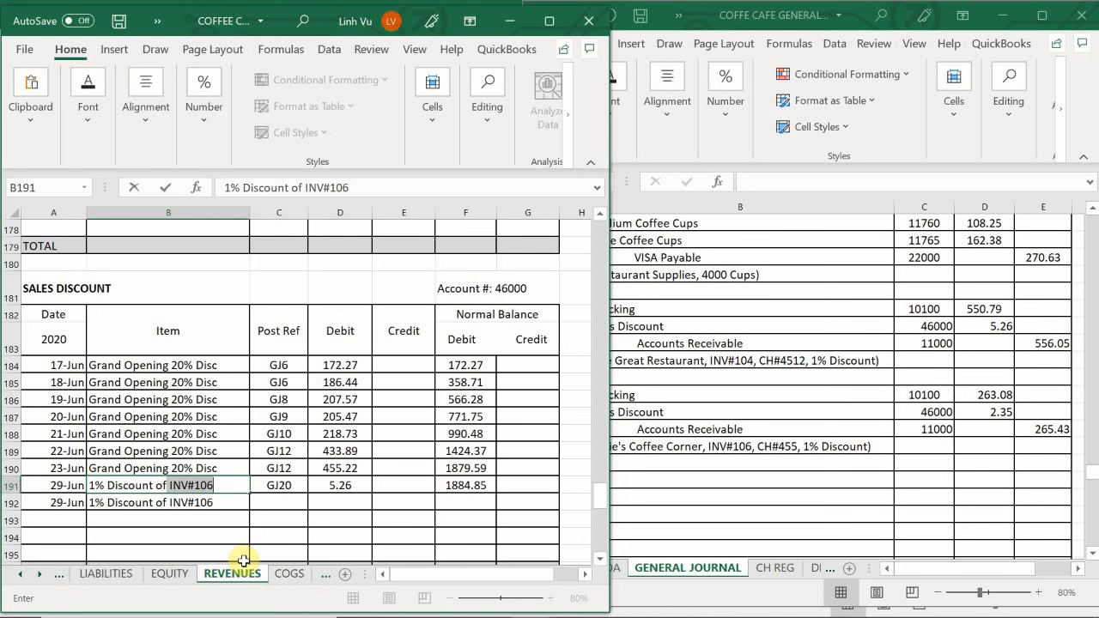
{"action": "type", "text": "INV#104"}
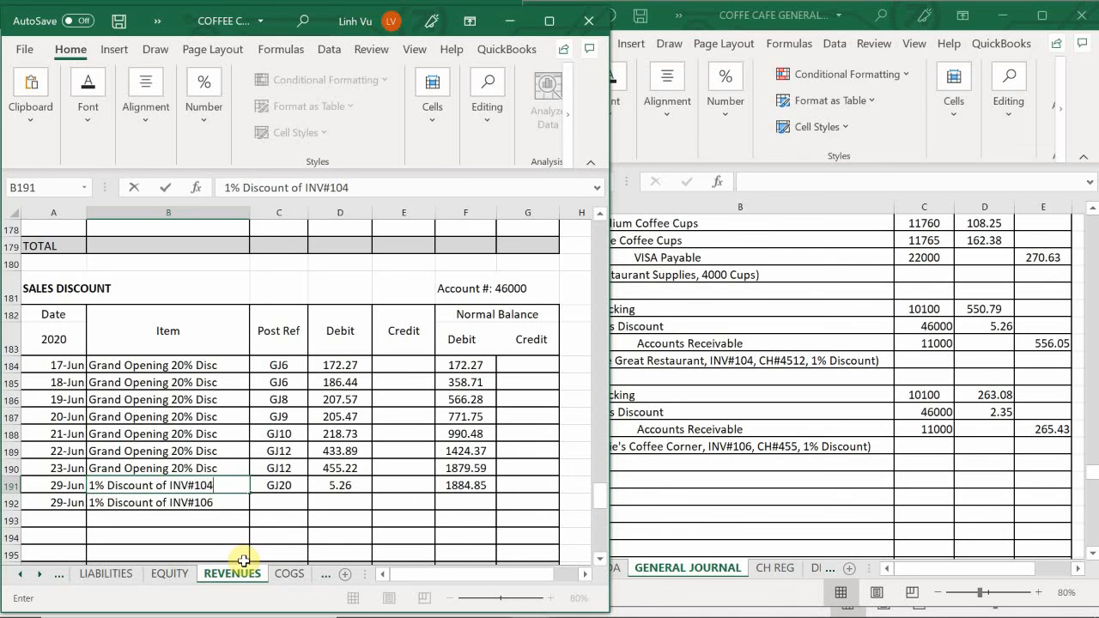
{"action": "key", "text": "Return"}
- Set the post reference in C192 with a formula that refers to the cell above, C191
{"action": "key", "text": "Tab"}
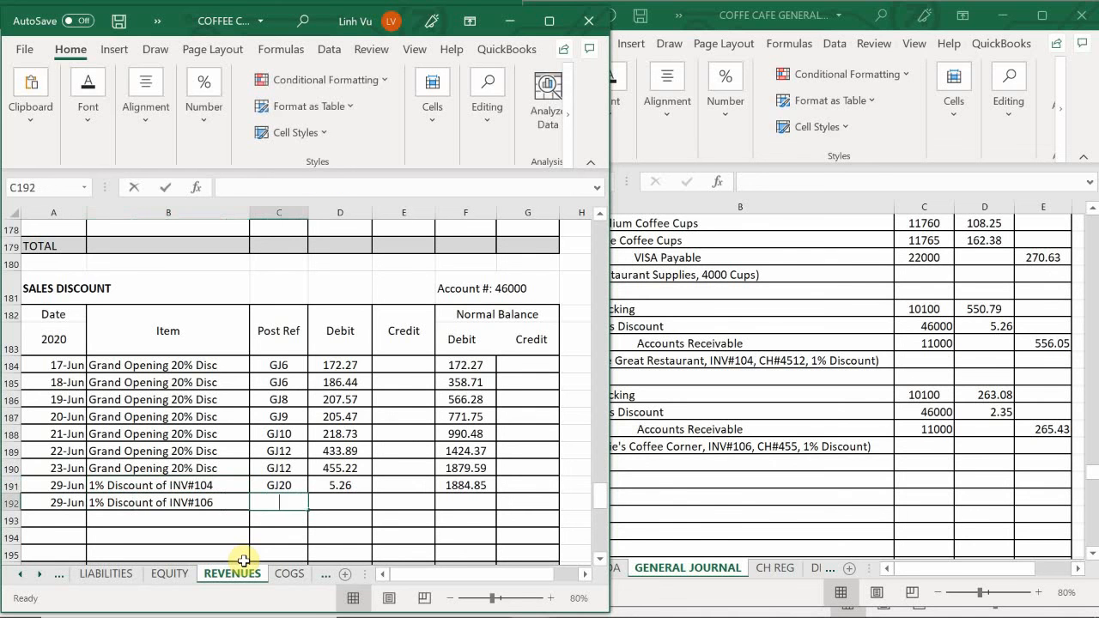
{"action": "type", "text": "="}
{"action": "key", "text": "Up"}
{"action": "key", "text": "Tab"}
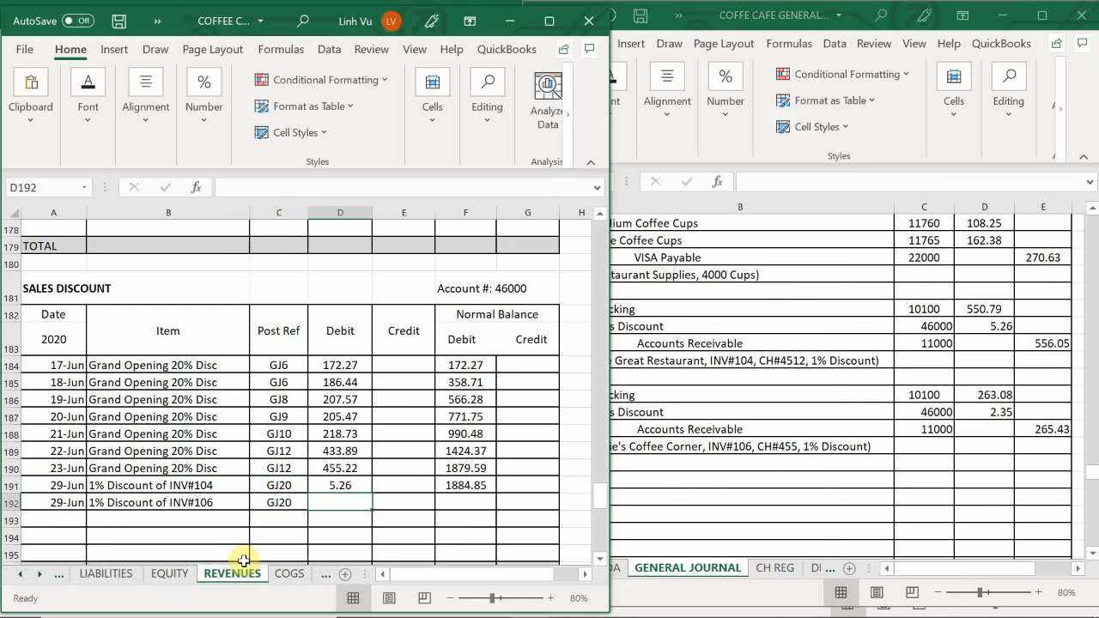
- Enter the debit 2.35 in D192 and fill the balance formula from F191 down to F192
{"action": "type", "text": "2.35"}
{"action": "key", "text": "Return"}
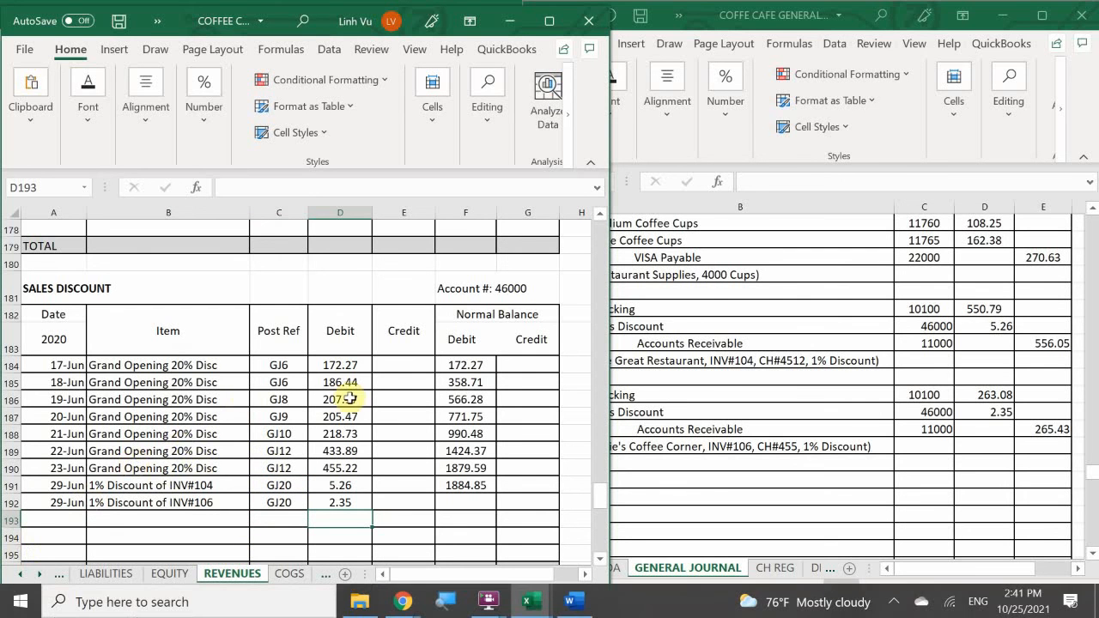
{"action": "left_click", "coordinate": [478, 490]}
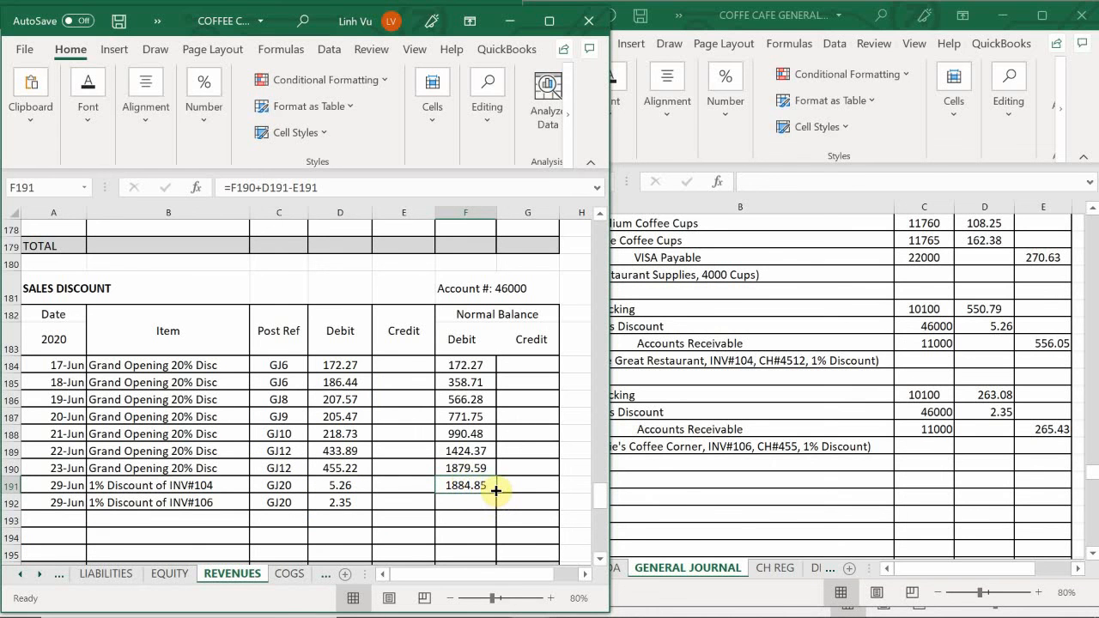
{"action": "left_click_drag", "start_coordinate": [496, 491], "coordinate": [499, 509]}
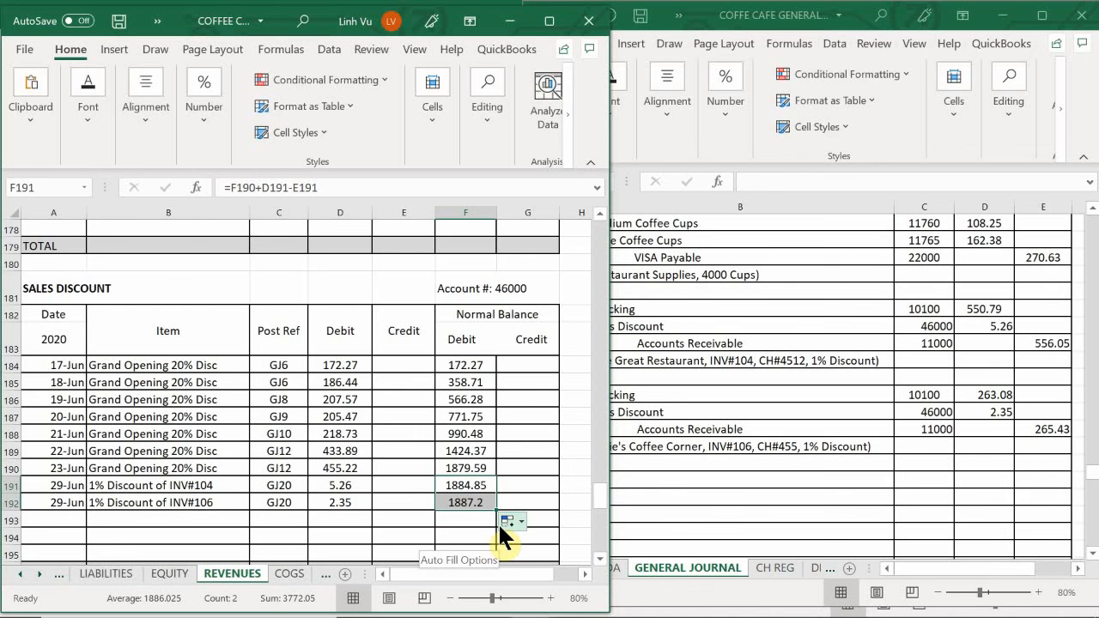
- Return to the ASSETS sheet and enter the date 6/29 in A116, below the INV#104 payment row
{"action": "left_click", "coordinate": [24, 575]}
{"action": "left_click", "coordinate": [96, 574]}
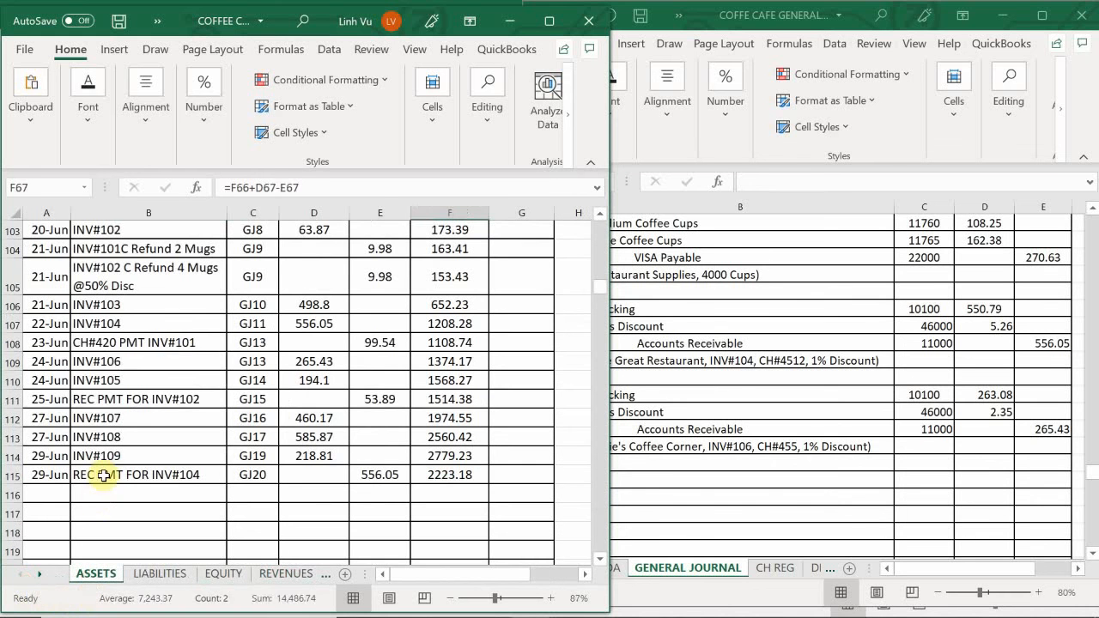
{"action": "left_click", "coordinate": [103, 468]}
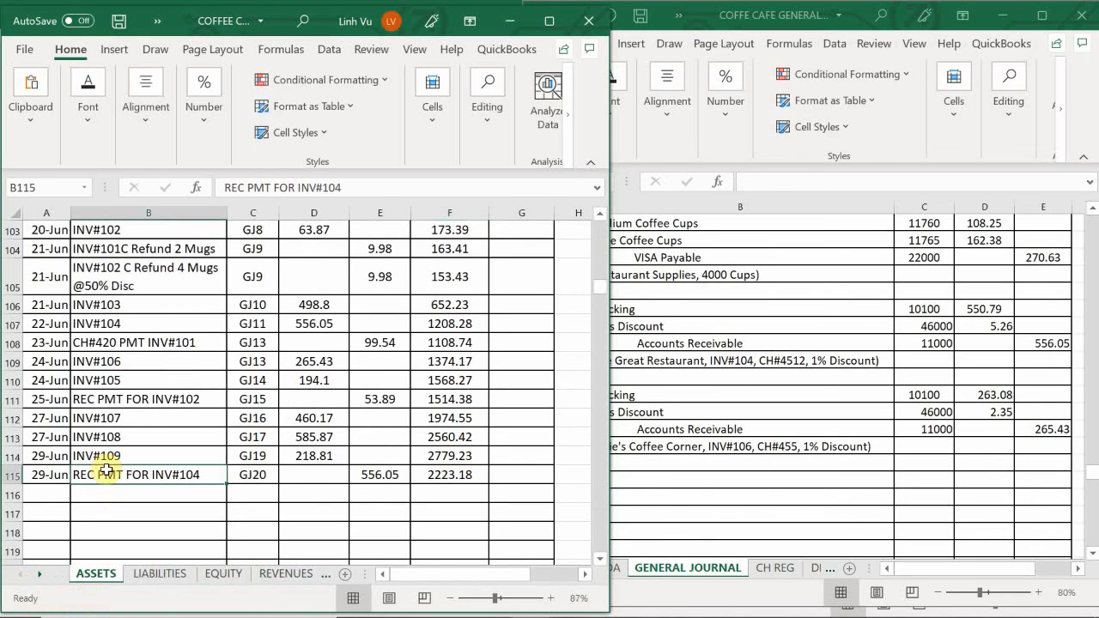
{"action": "left_click", "coordinate": [45, 497]}
{"action": "type", "text": "6"}
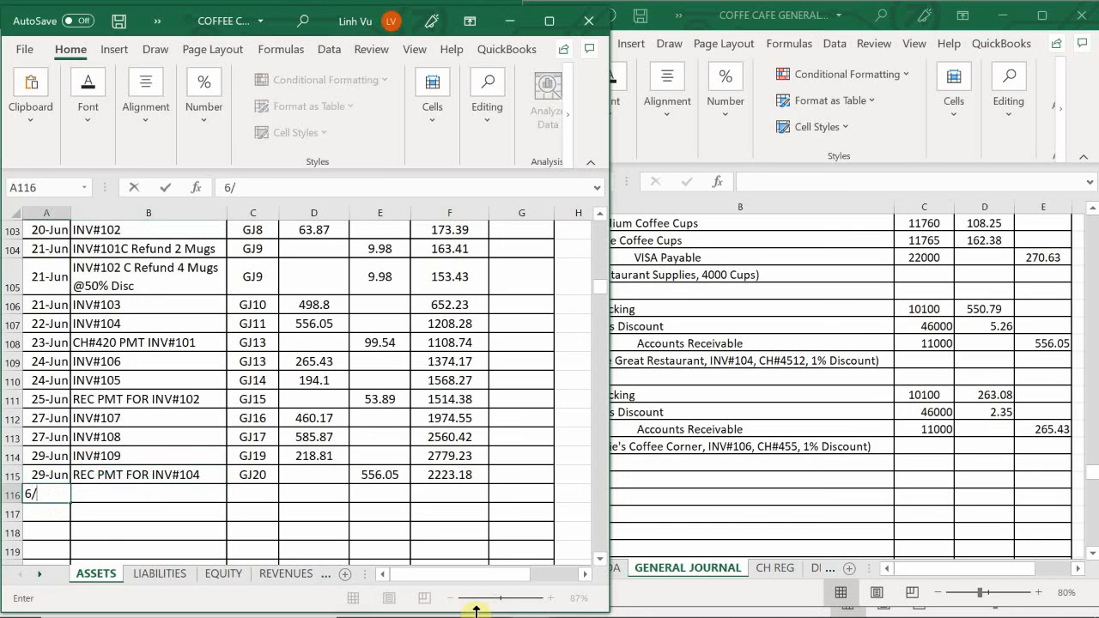
{"action": "type", "text": "/29"}
{"action": "key", "text": "Tab"}
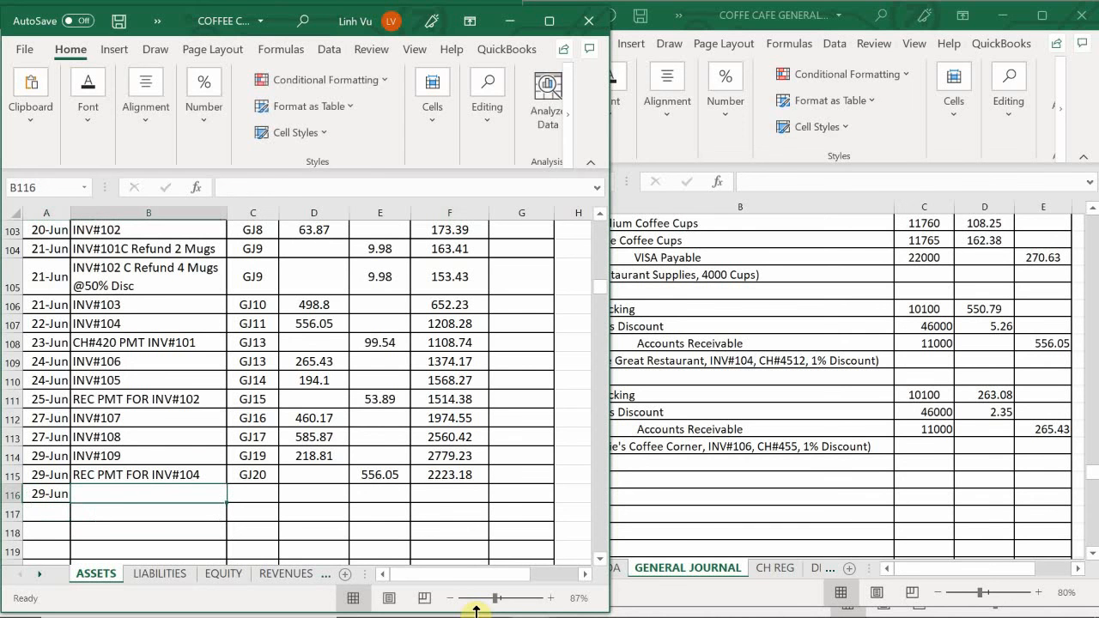
- Enter the item description "REC PMT FOR INV#106" in B116
{"action": "type", "text": "REC"}
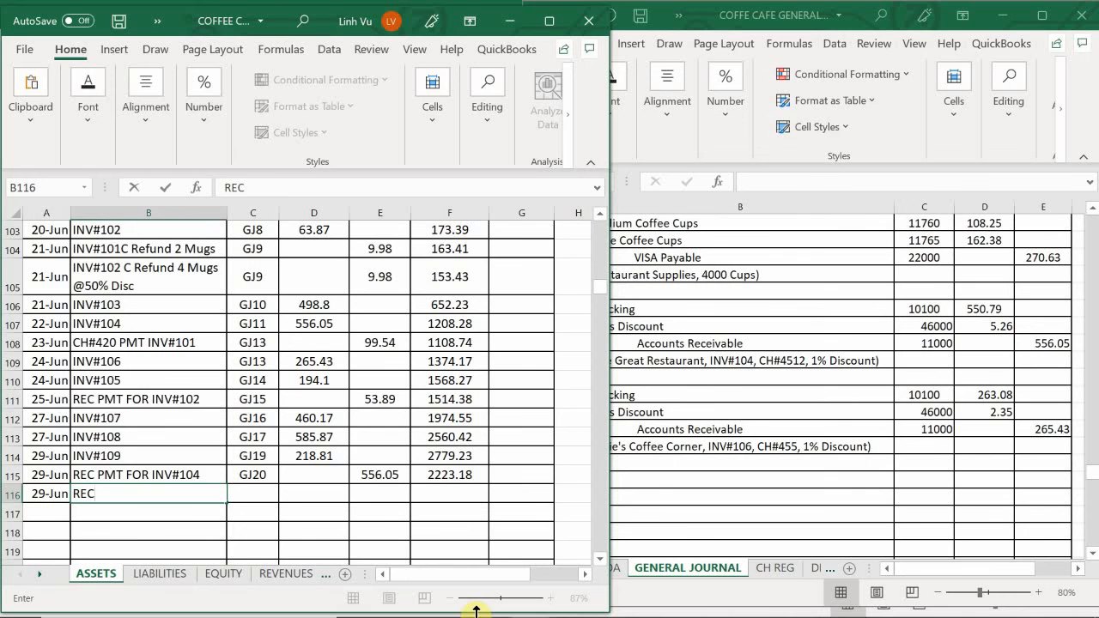
{"action": "type", "text": " PMT FOR INV#10"}
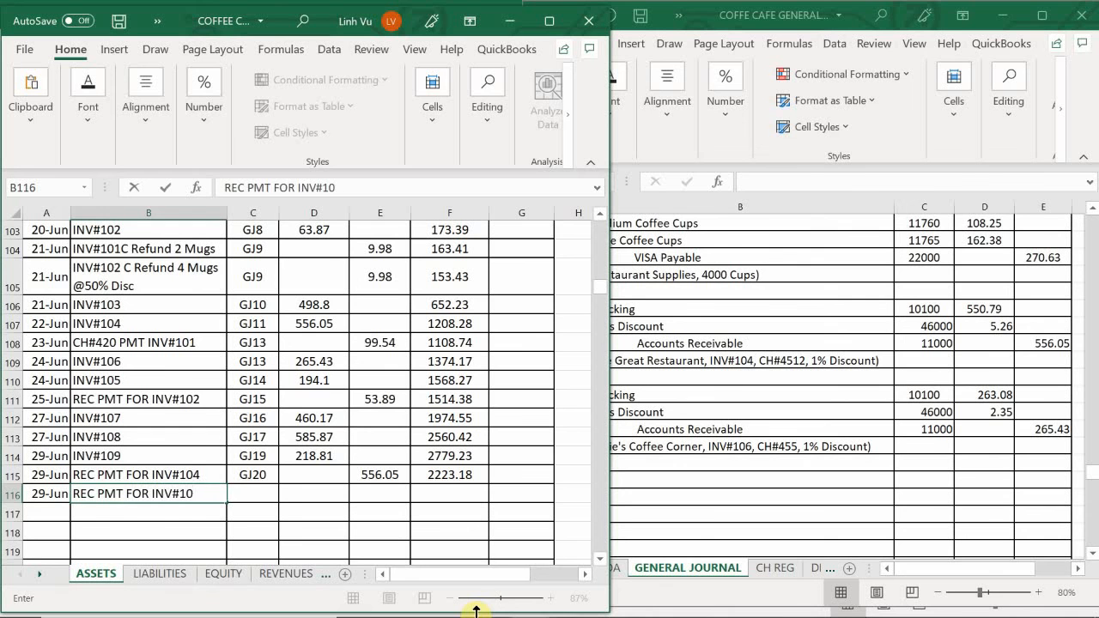
{"action": "type", "text": "6"}
{"action": "key", "text": "Tab"}
- Enter the post reference GJ20 in C116 for the INV#106 payment row
{"action": "type", "text": "GJ"}
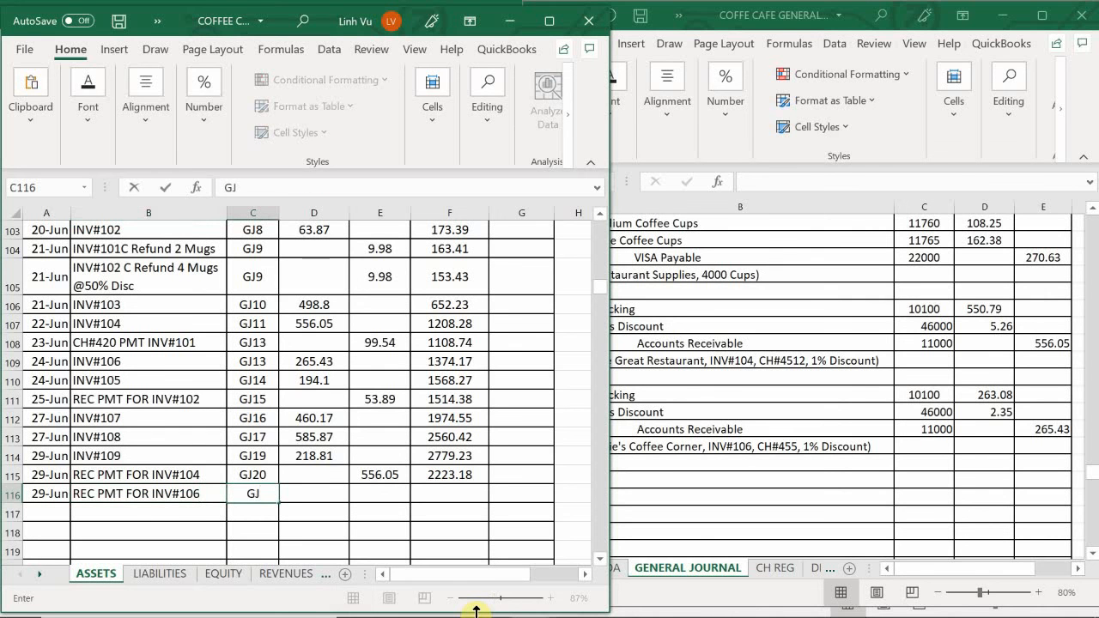
{"action": "type", "text": "20"}
{"action": "key", "text": "Tab"}
{"action": "key", "text": "Tab"}
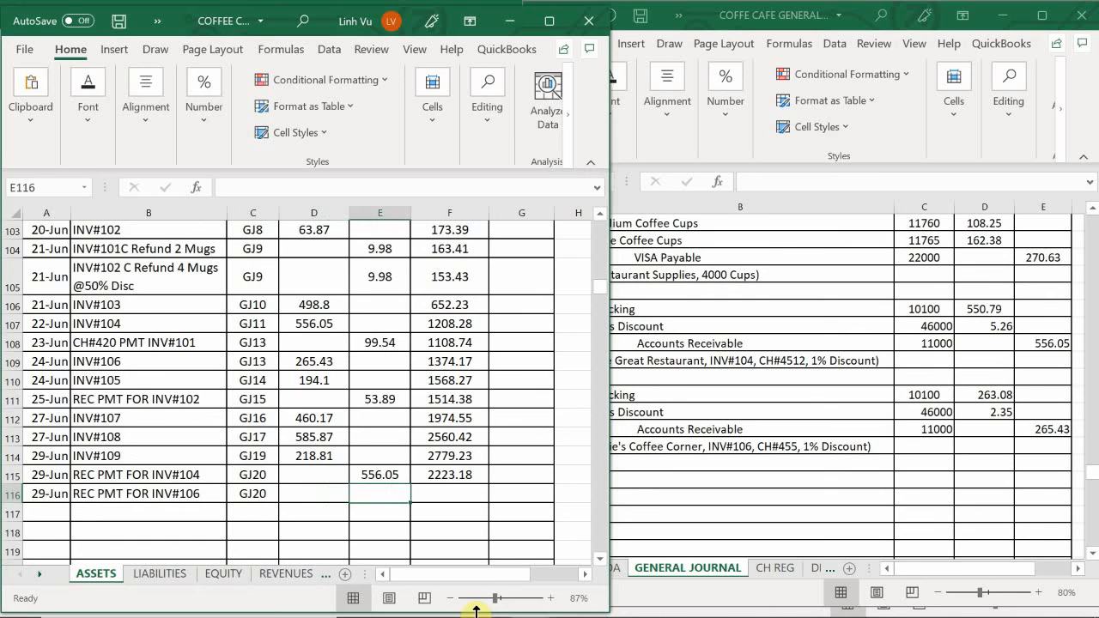
- Enter the credit 265.43 in E116 and fill the balance formula from F115 down to F116
{"action": "type", "text": "265.43"}
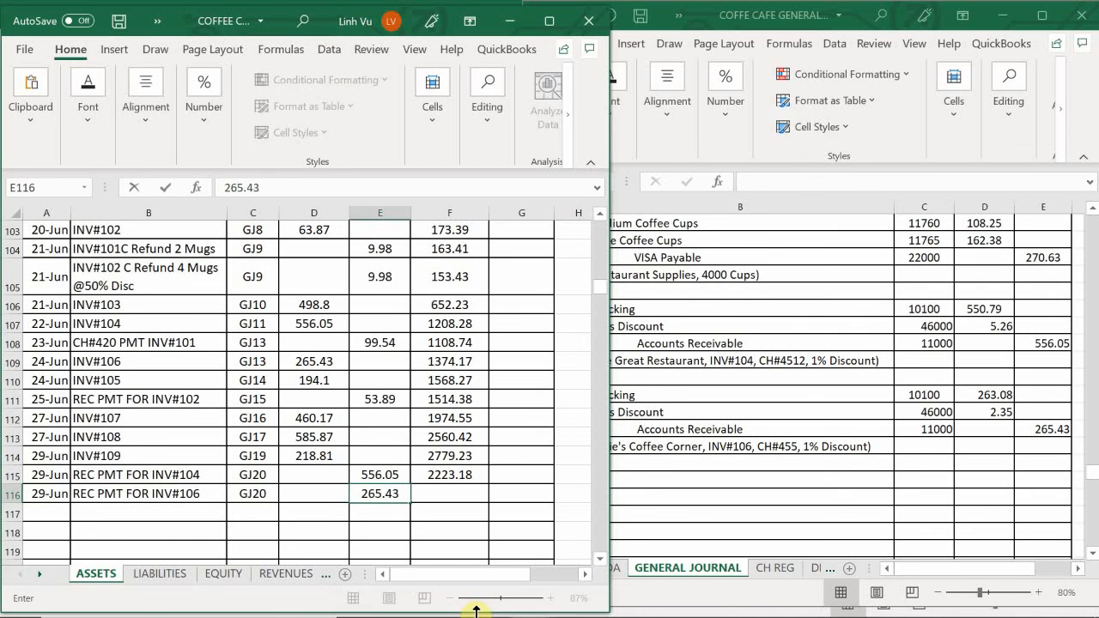
{"action": "key", "text": "Return"}
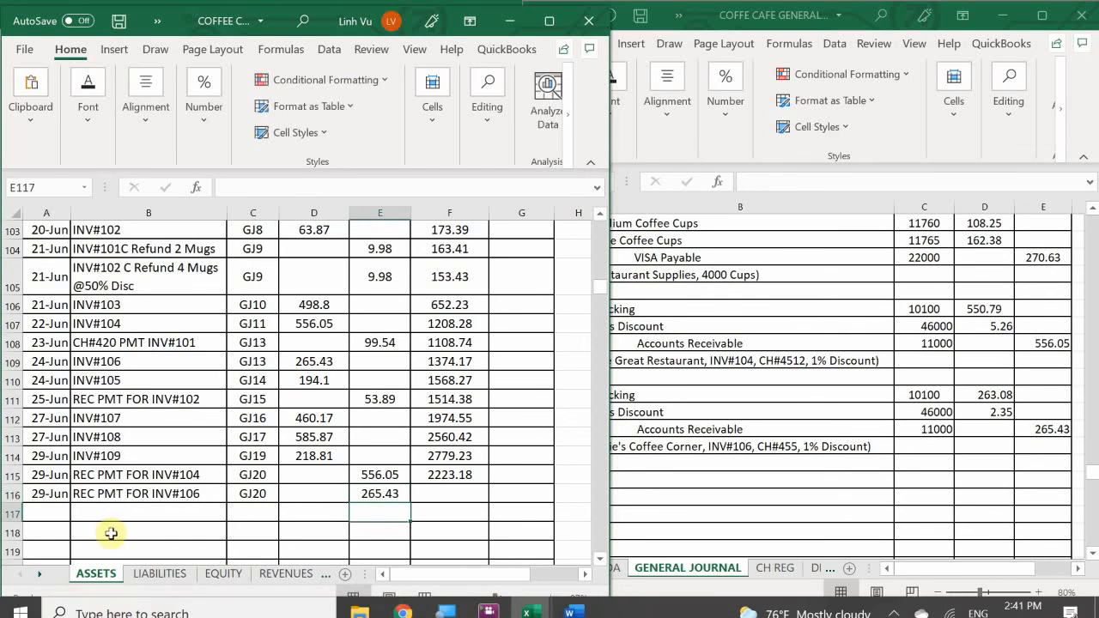
{"action": "left_click", "coordinate": [437, 470]}
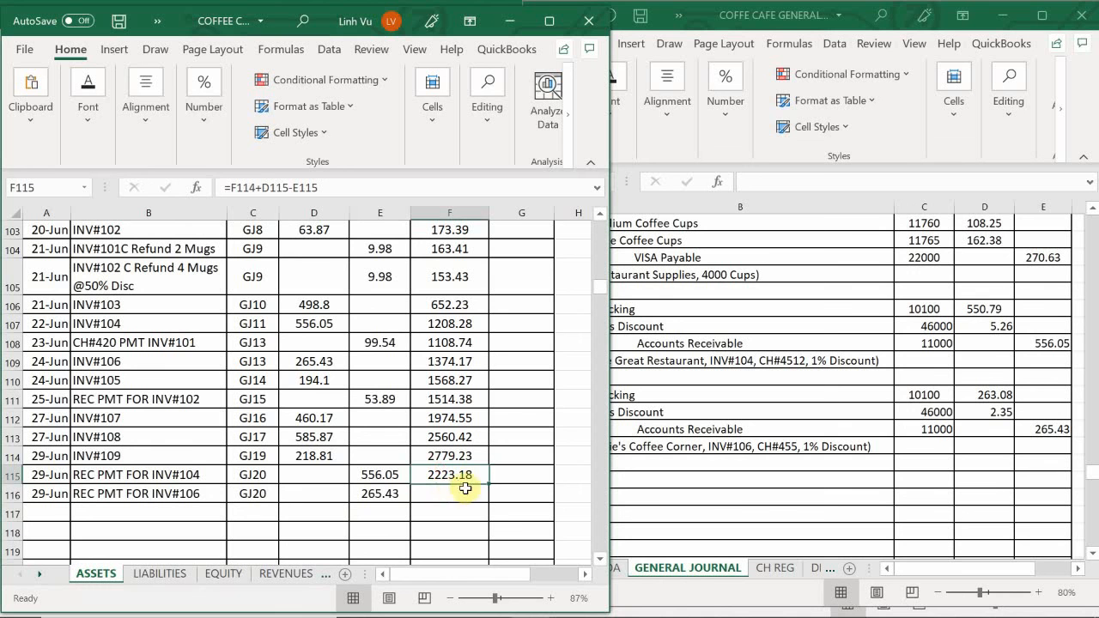
{"action": "left_click_drag", "start_coordinate": [489, 486], "coordinate": [490, 503]}
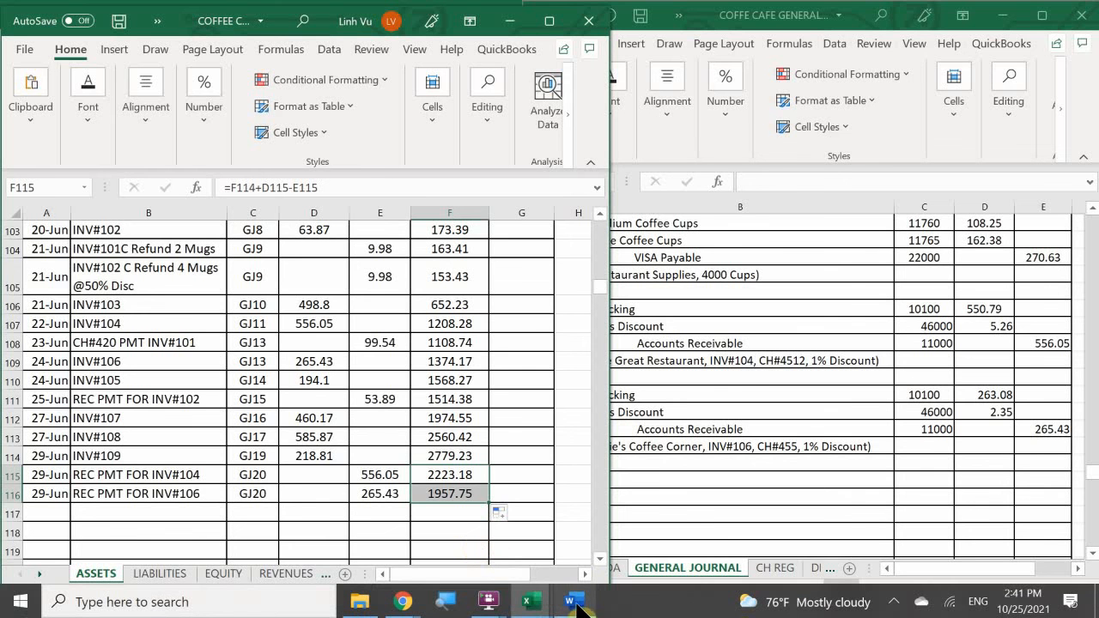
- Check the next payment in the Word transaction list and return to cell B830 of the general journal
{"action": "mouse_move", "coordinate": [572, 601]}
{"action": "left_click", "coordinate": [574, 560]}
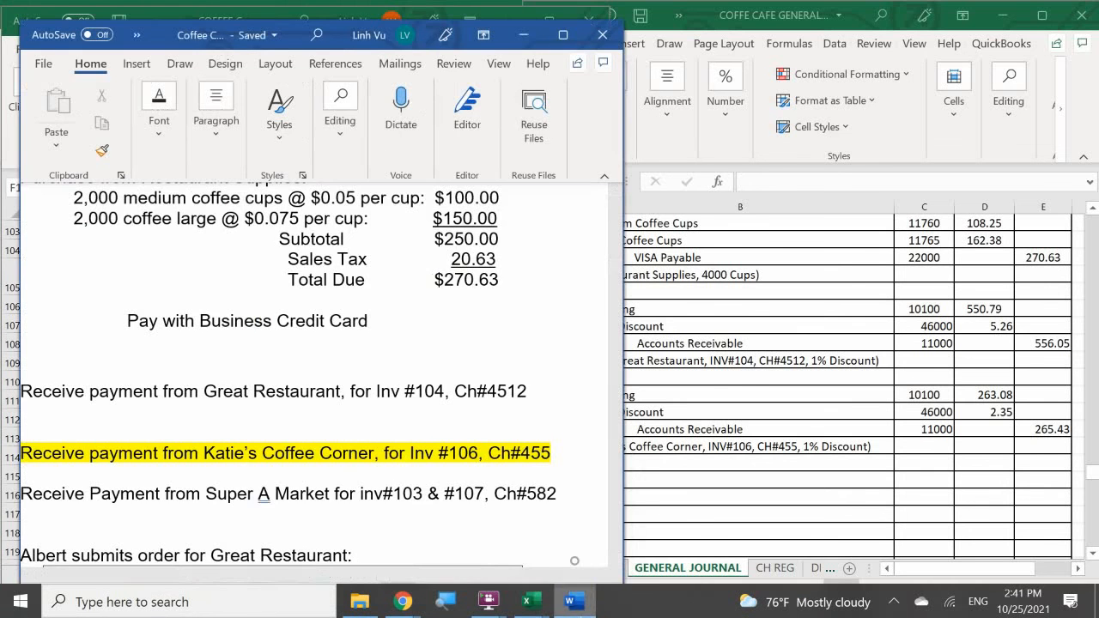
{"action": "left_click", "coordinate": [682, 403]}
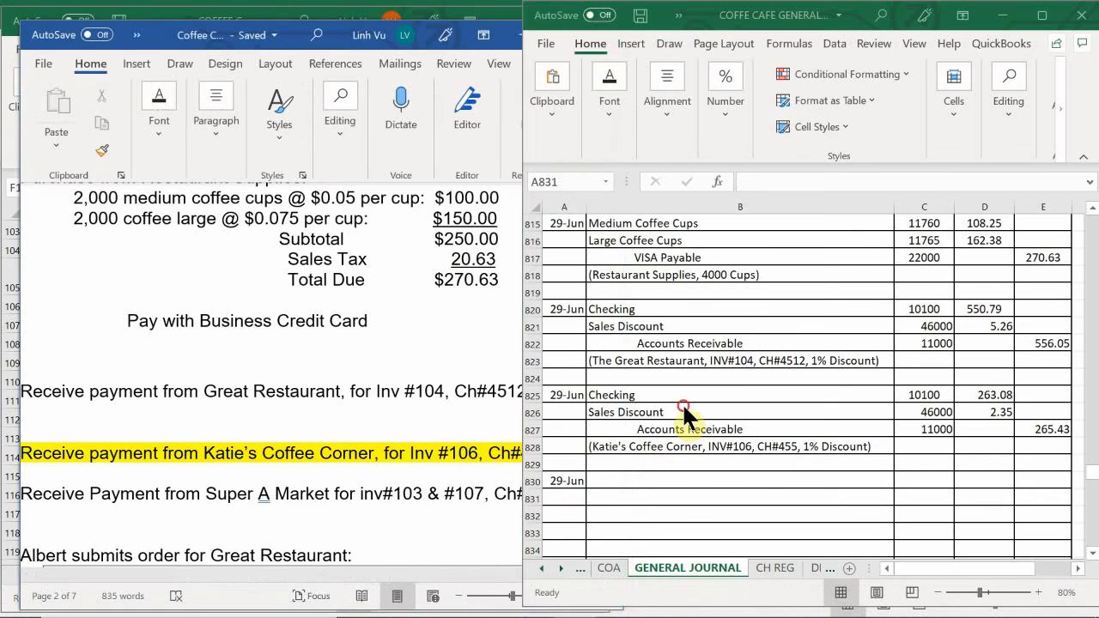
{"action": "left_click", "coordinate": [611, 483]}
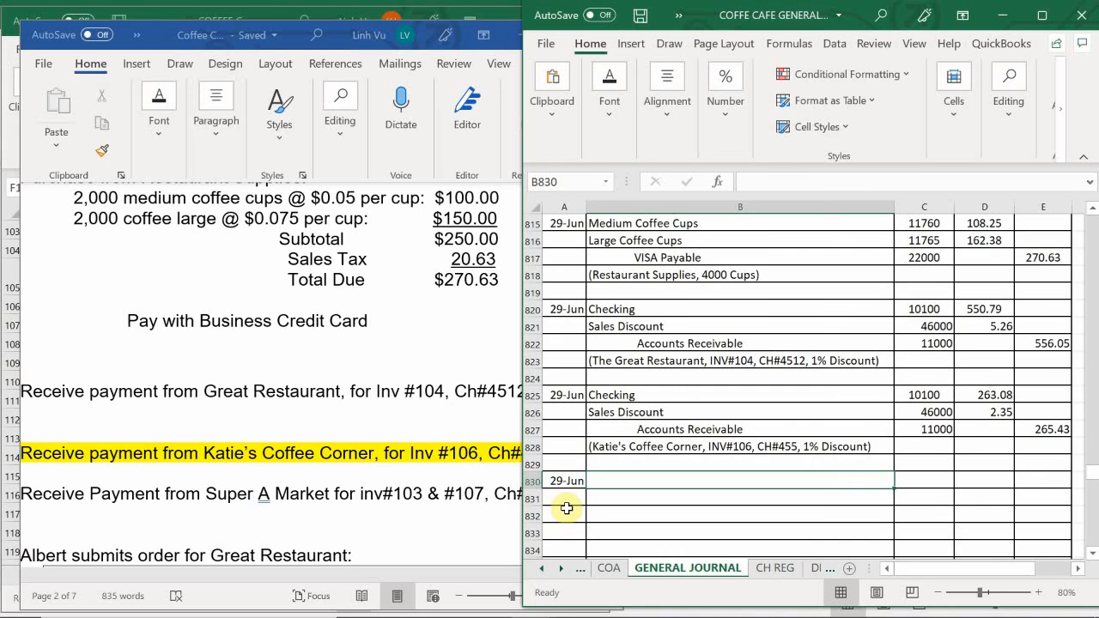
- Switch to the COFFEE CAFE SUBSIDIARY LEDGER workbook and bring up the Super "A" Market account on the CUSTOMERS sheet
{"action": "mouse_move", "coordinate": [528, 599]}
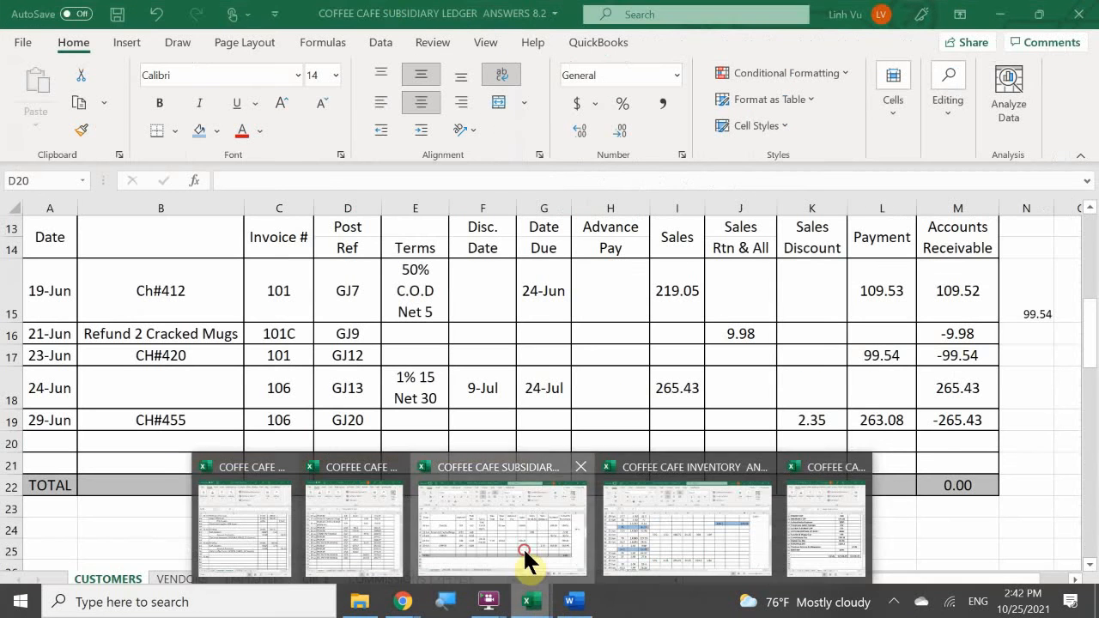
{"action": "left_click", "coordinate": [523, 547]}
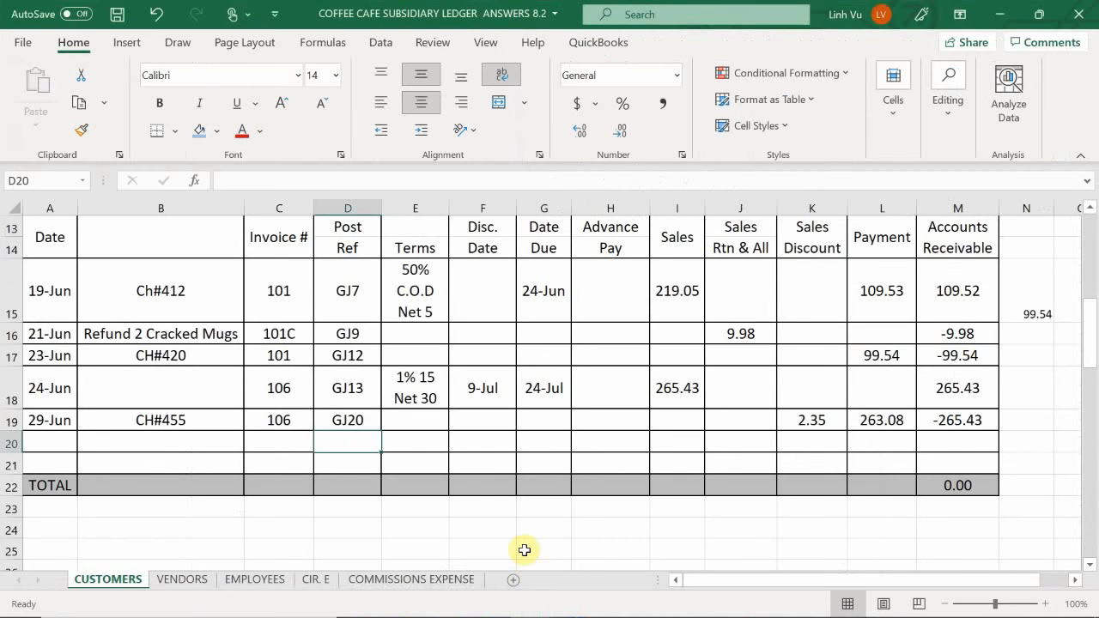
{"action": "left_click", "coordinate": [175, 510]}
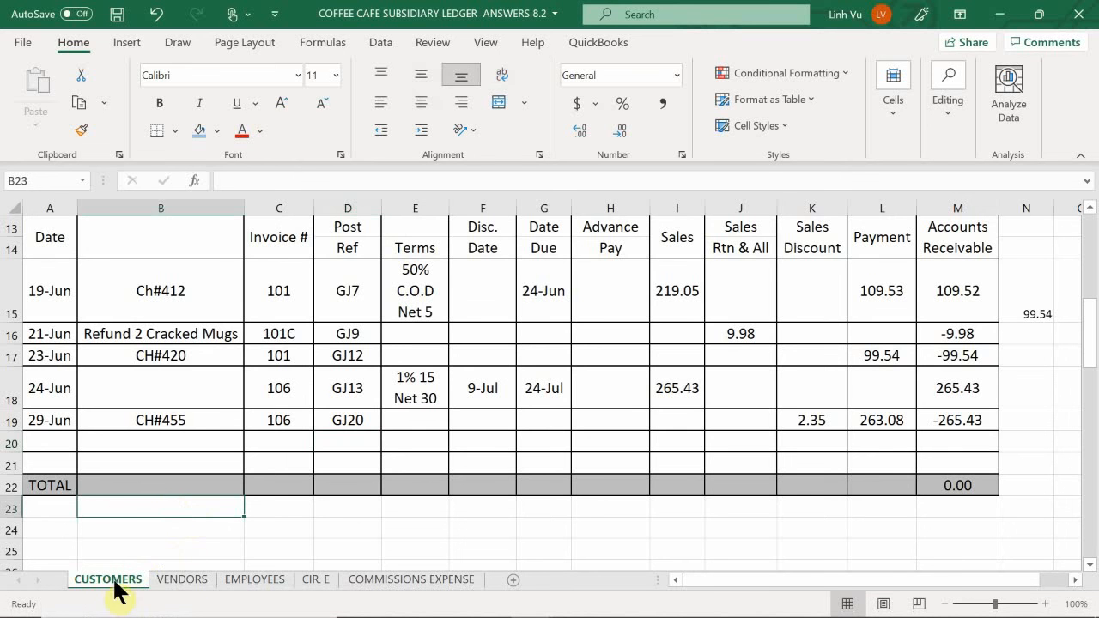
{"action": "scroll", "coordinate": [120, 511], "scroll_direction": "down", "scroll_amount": 2}
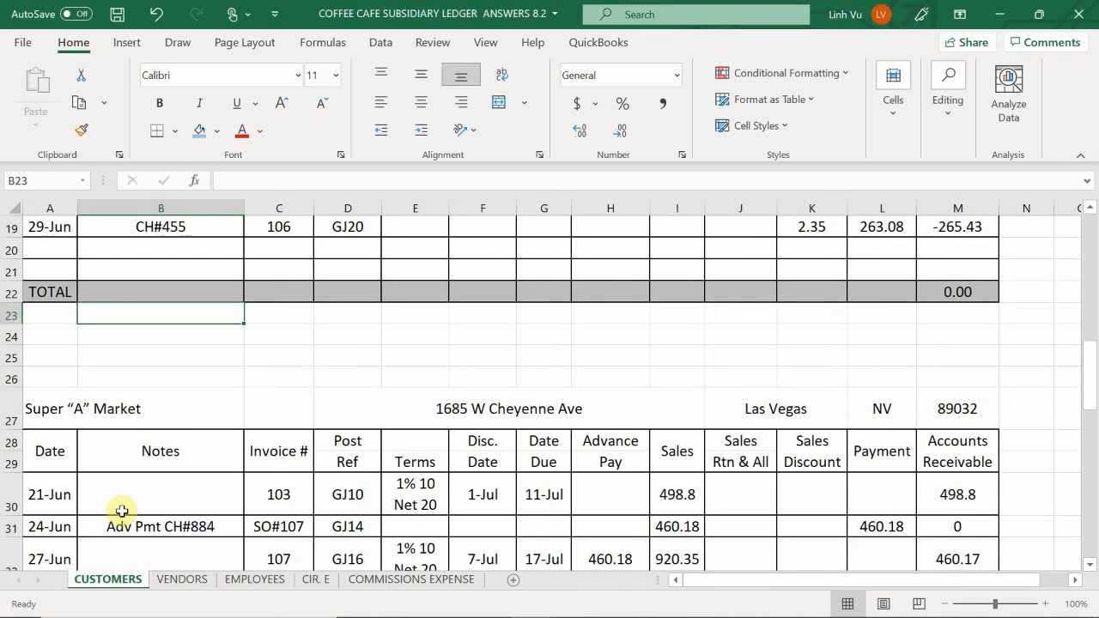
{"action": "scroll", "coordinate": [121, 511], "scroll_direction": "down", "scroll_amount": 2}
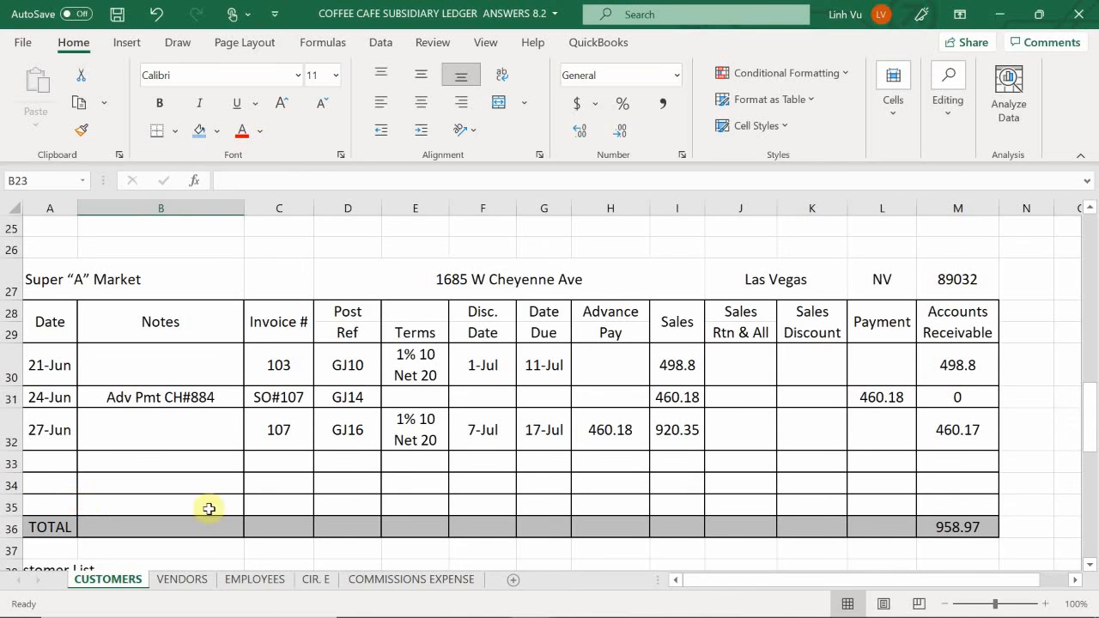
{"action": "mouse_move", "coordinate": [1096, 615]}
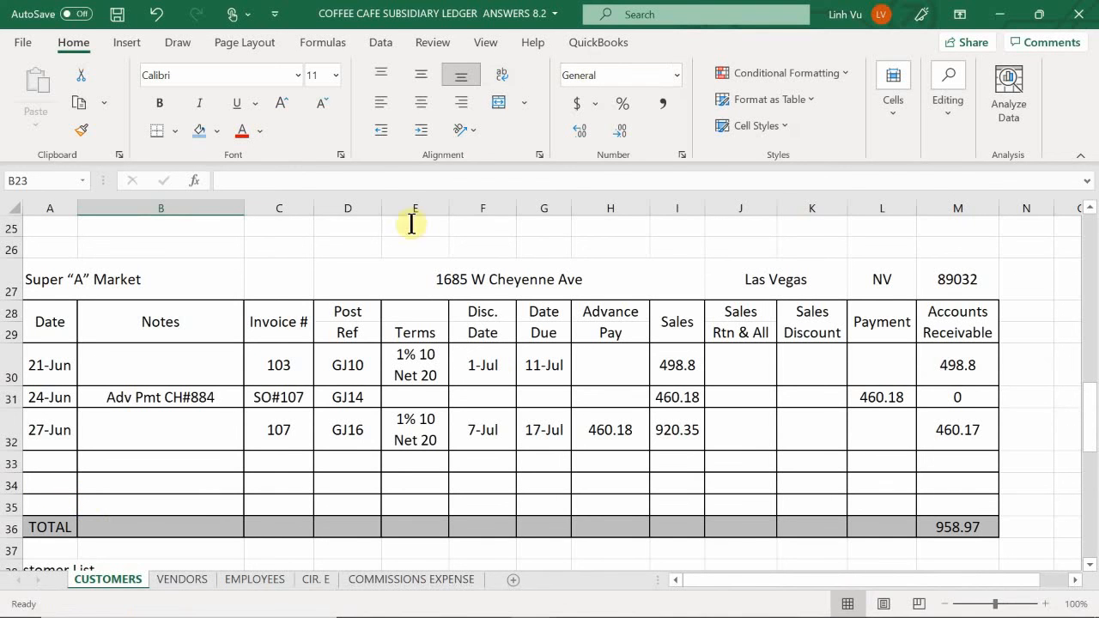
- Calculate invoice 107's discountable amount in N32, beside its row, with the formula =I32-30
{"action": "left_click", "coordinate": [1056, 428]}
{"action": "left_click", "coordinate": [1019, 427]}
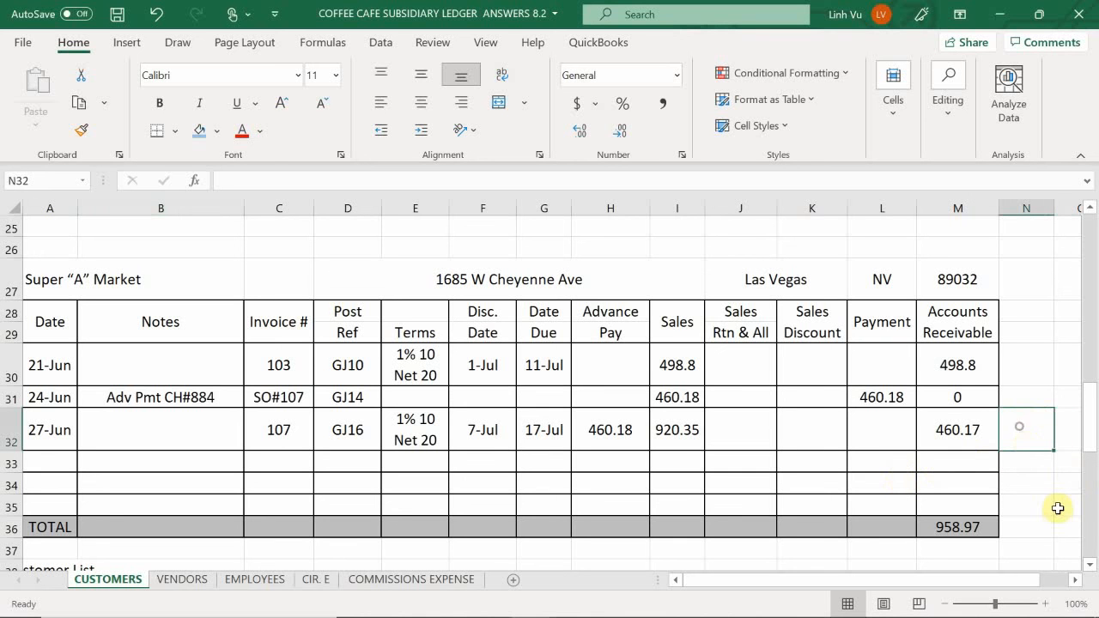
{"action": "type", "text": "="}
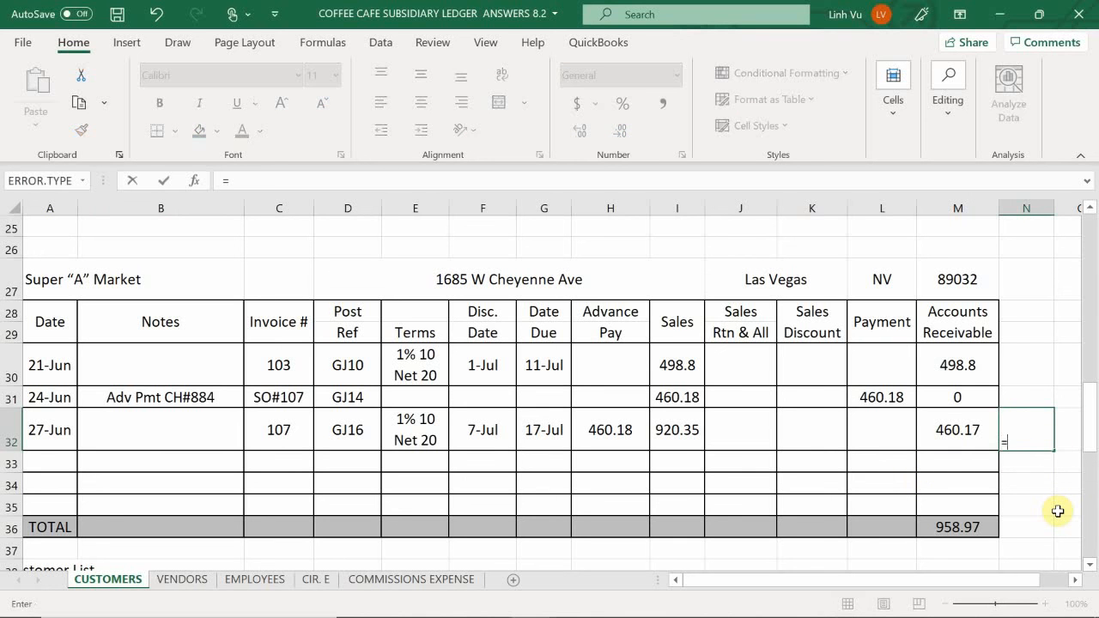
{"action": "key", "text": "Left"}
{"action": "key", "text": "Left"}
{"action": "key", "text": "Left"}
{"action": "key", "text": "Left"}
{"action": "key", "text": "Left"}
{"action": "type", "text": "-"}
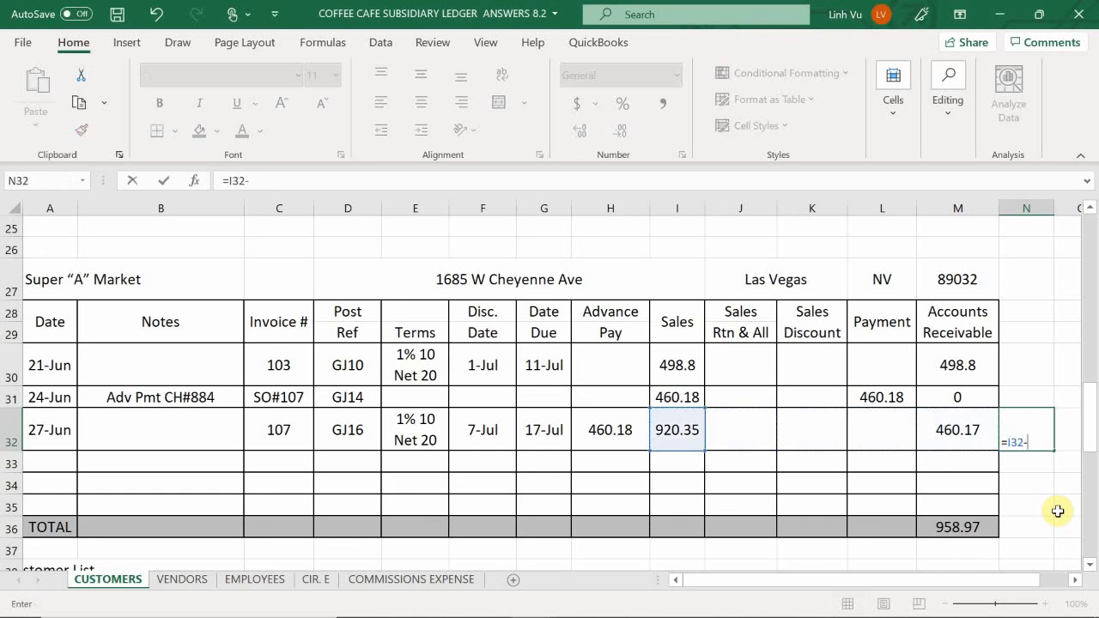
{"action": "type", "text": "30"}
{"action": "key", "text": "Return"}
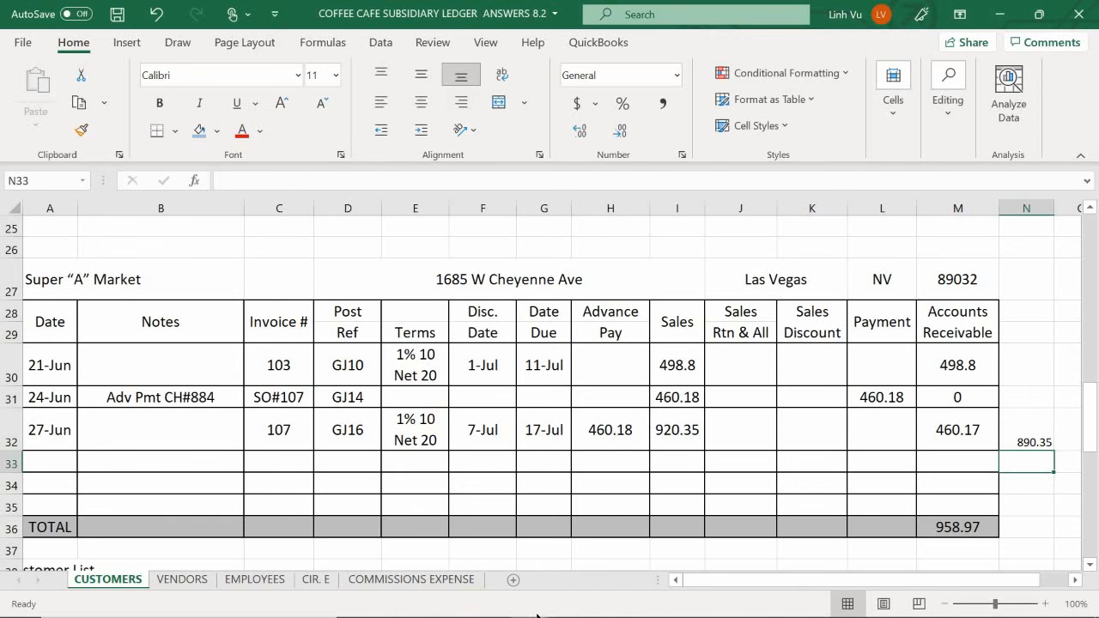
- Check which invoices Super A Market is paying in the Word document and return to K33 of the customer ledger
{"action": "mouse_move", "coordinate": [558, 614]}
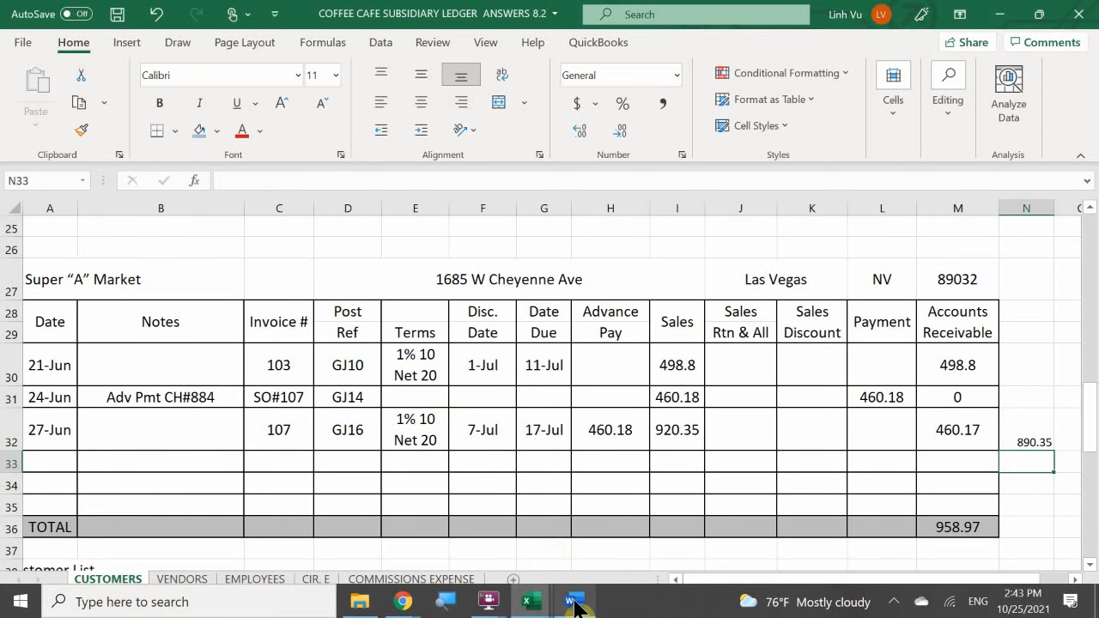
{"action": "left_click", "coordinate": [566, 528]}
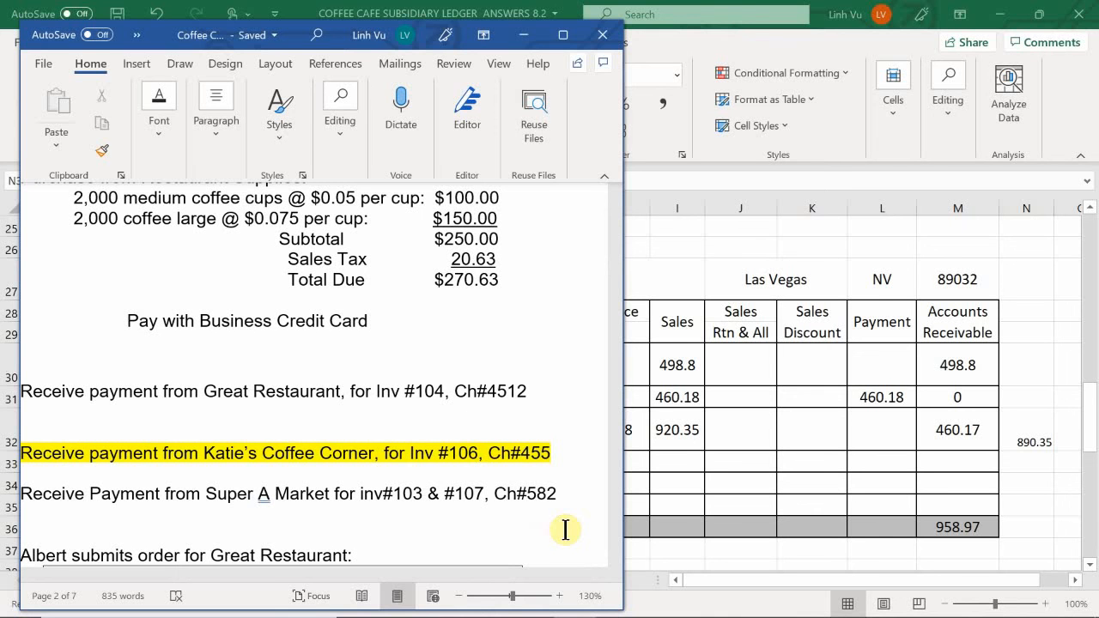
{"action": "left_click", "coordinate": [798, 439]}
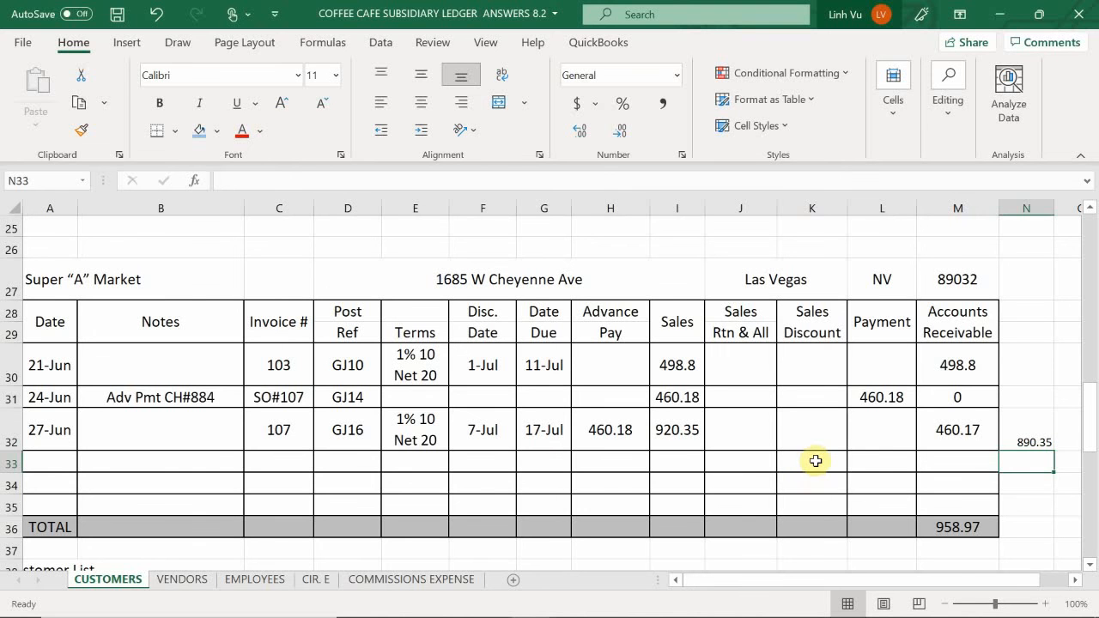
{"action": "left_click", "coordinate": [810, 464]}
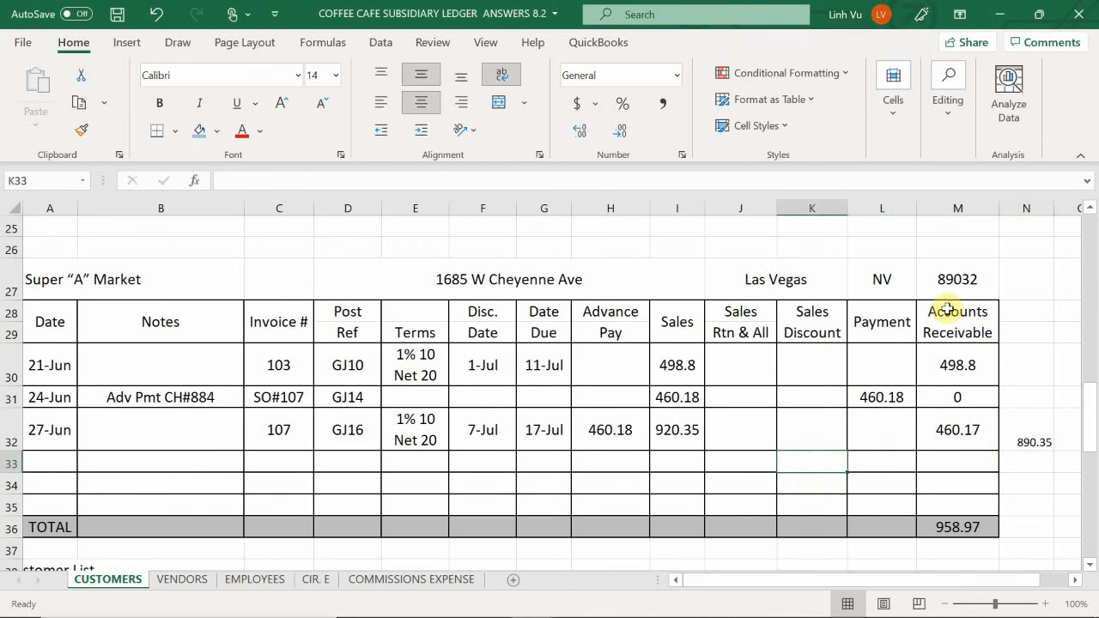
- Calculate invoice 103's discountable amount in N30, beside its row, with the formula =I30-30
{"action": "left_click", "coordinate": [1013, 360]}
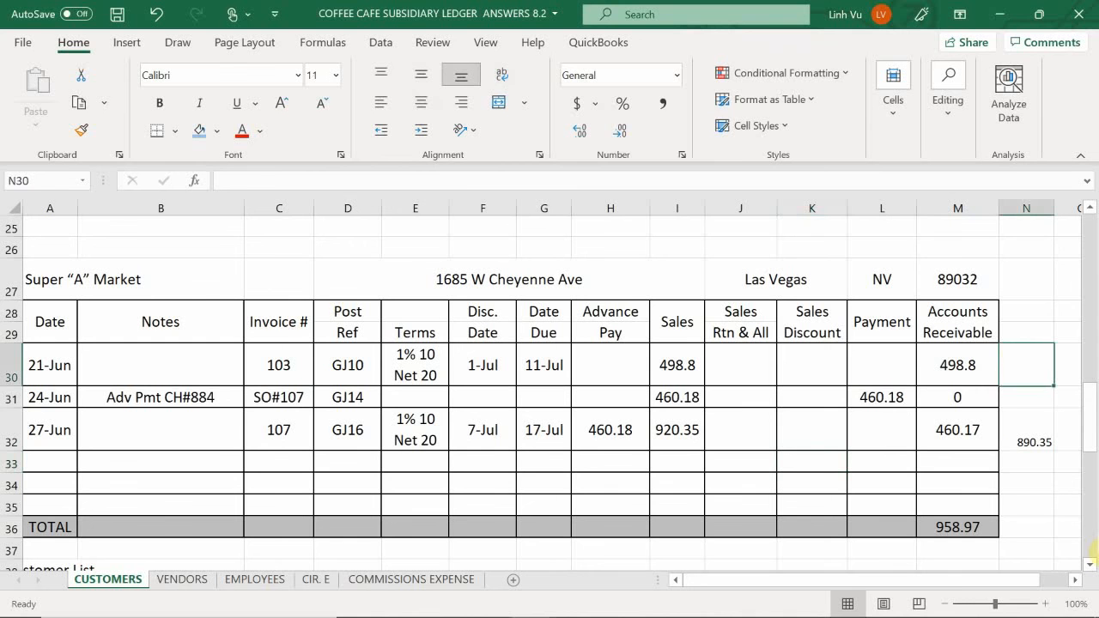
{"action": "type", "text": "="}
{"action": "key", "text": "Left"}
{"action": "key", "text": "Left"}
{"action": "key", "text": "Left"}
{"action": "key", "text": "Left"}
{"action": "key", "text": "Left"}
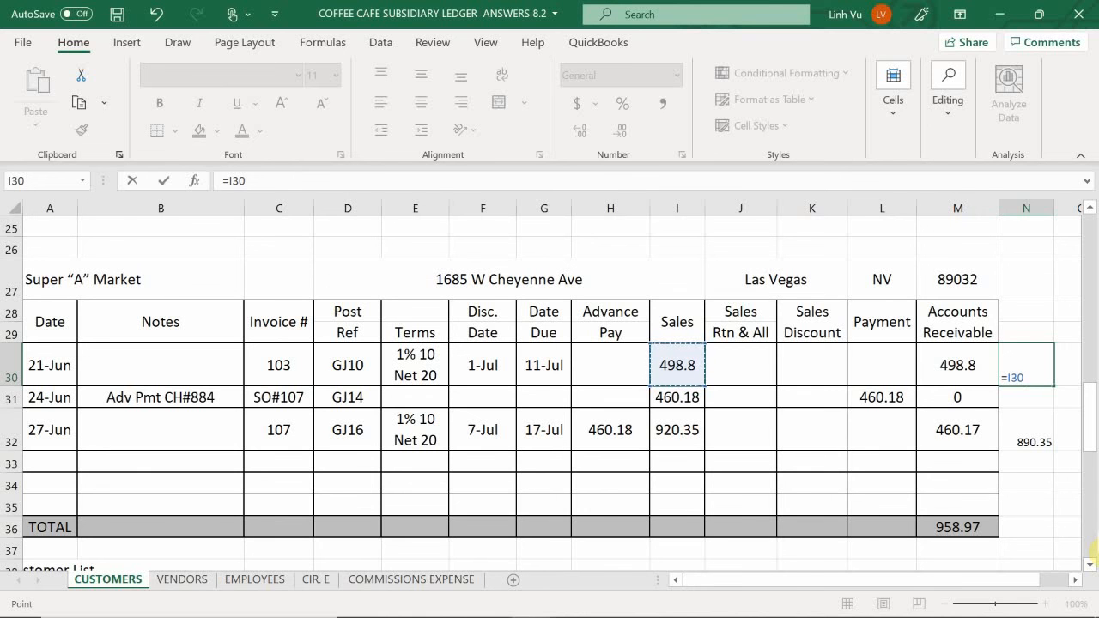
{"action": "type", "text": "-30"}
{"action": "key", "text": "Return"}
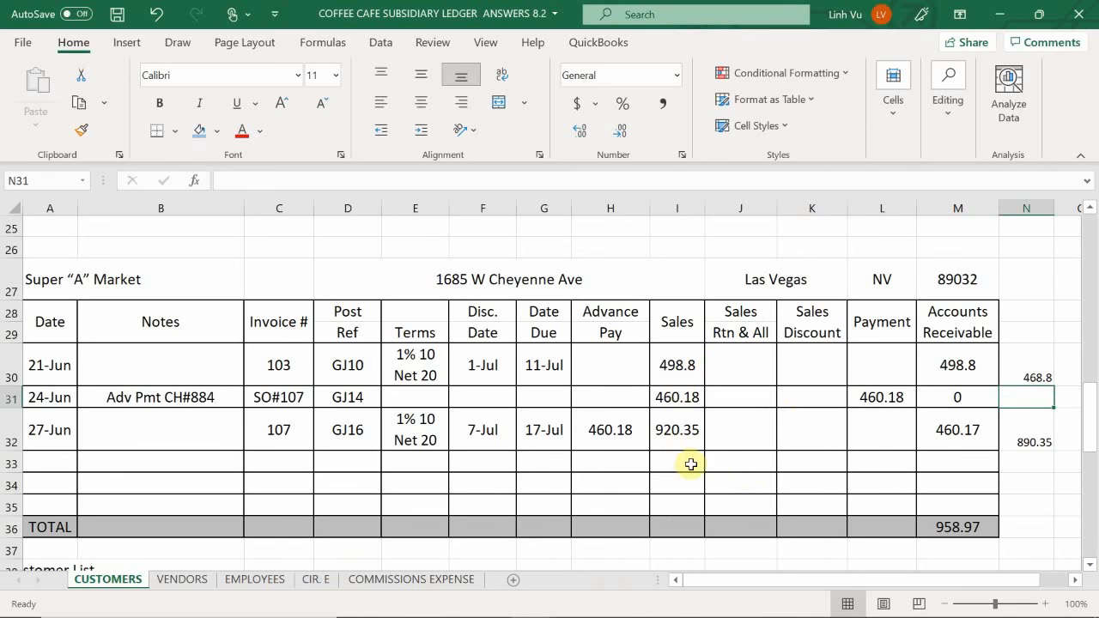
- Enter the combined sales discount for invoices 103 and 107 in K33 as =4.69+8.90
{"action": "left_click", "coordinate": [804, 464]}
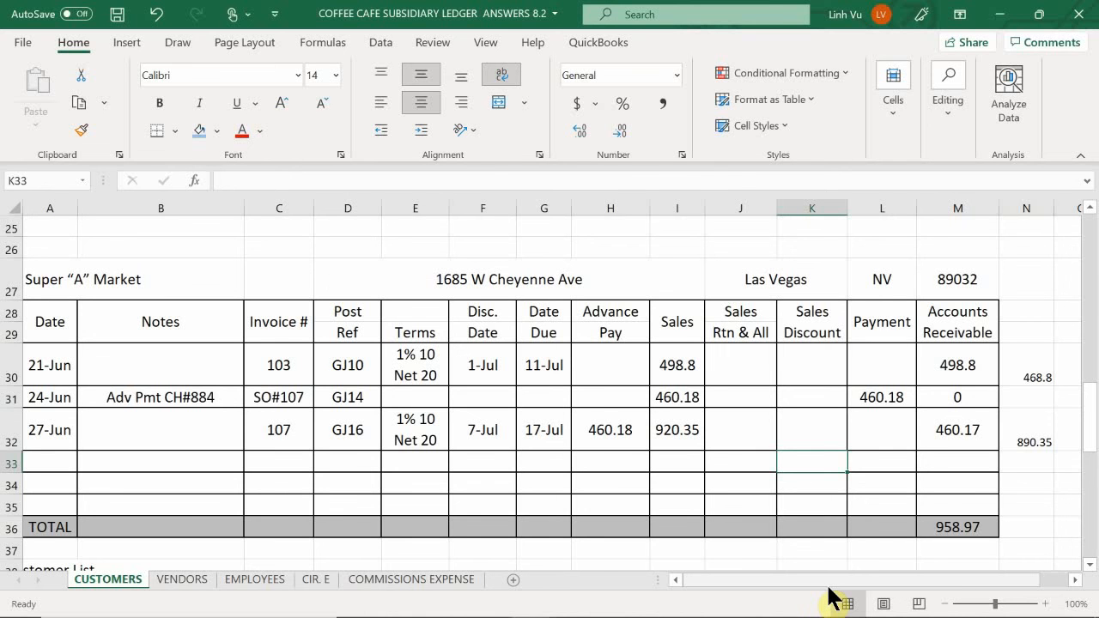
{"action": "type", "text": "="}
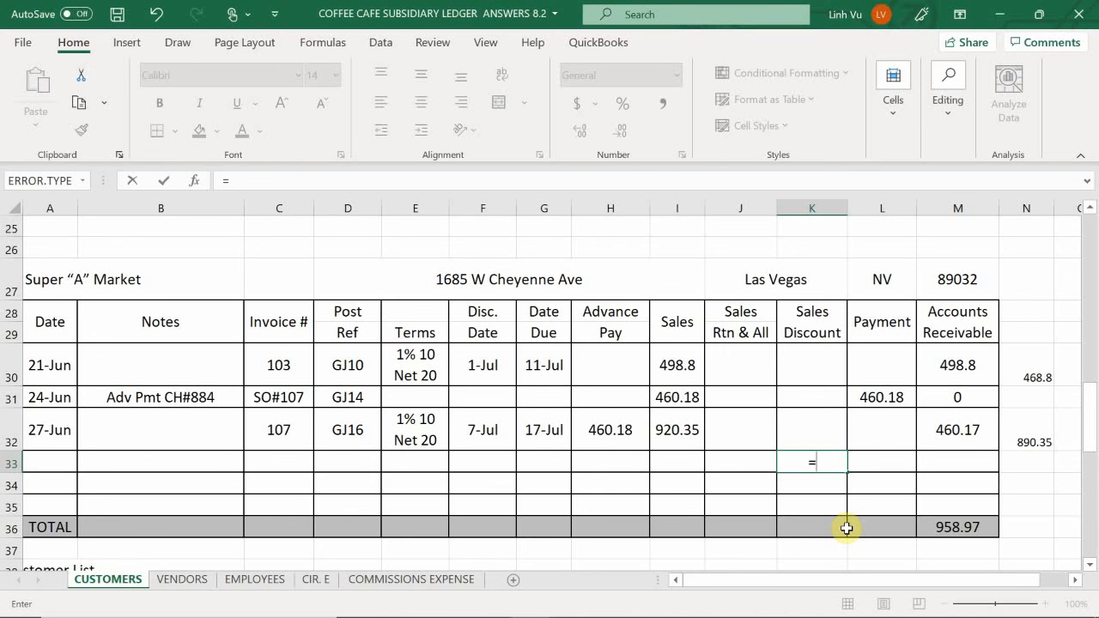
{"action": "type", "text": "4.69"}
{"action": "type", "text": "+8"}
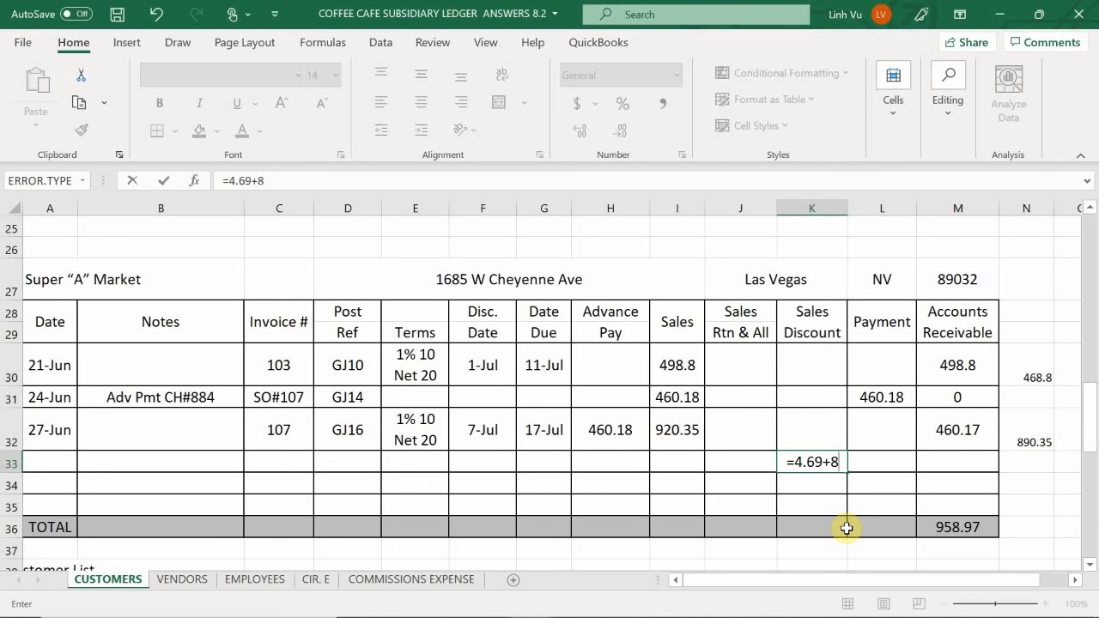
{"action": "type", "text": ".90"}
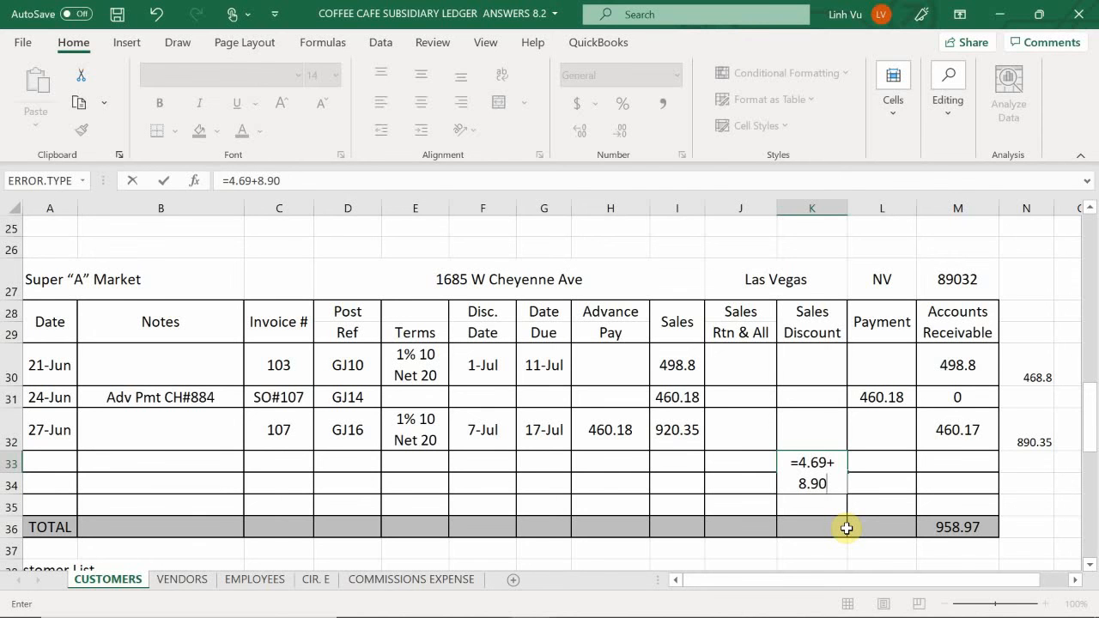
{"action": "key", "text": "Return"}
- Confirm the combined sales discount in K33 and move to the Payment cell L33 in the same row
{"action": "key", "text": "Right"}
{"action": "key", "text": "Up"}
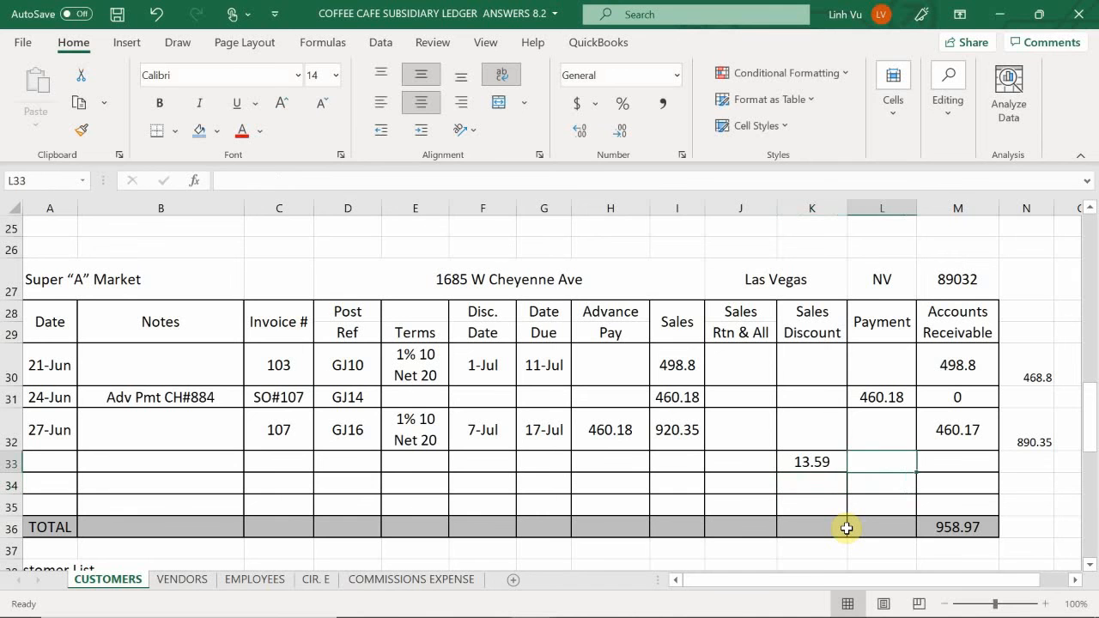
{"action": "type", "text": "="}
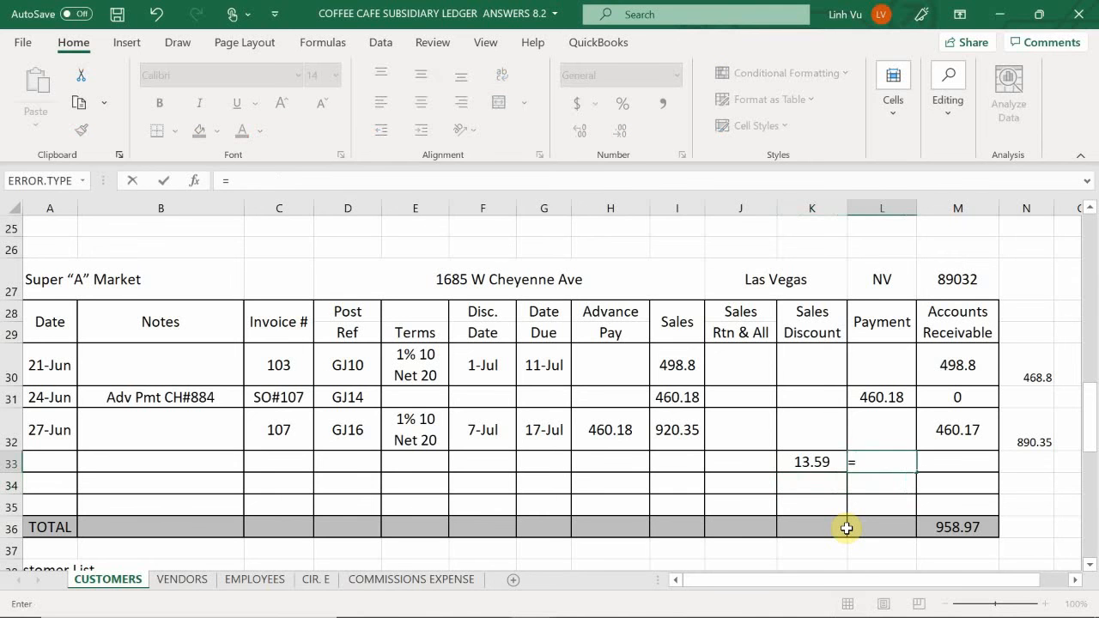
{"action": "key", "text": "Right"}
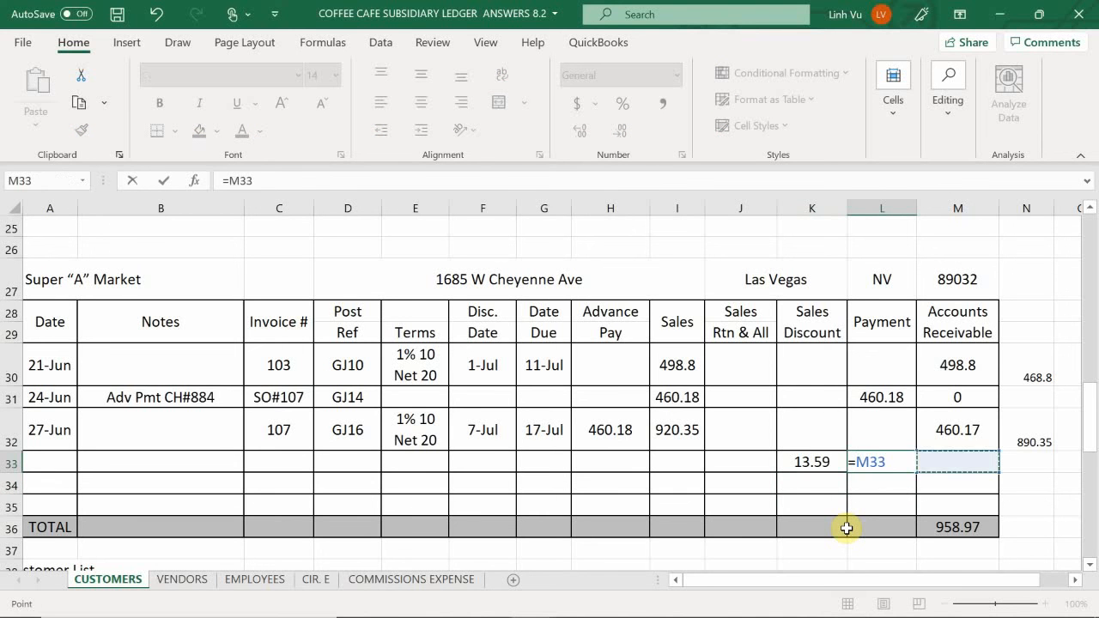
{"action": "key", "text": "Up"}
{"action": "key", "text": "Up"}
{"action": "key", "text": "Up"}
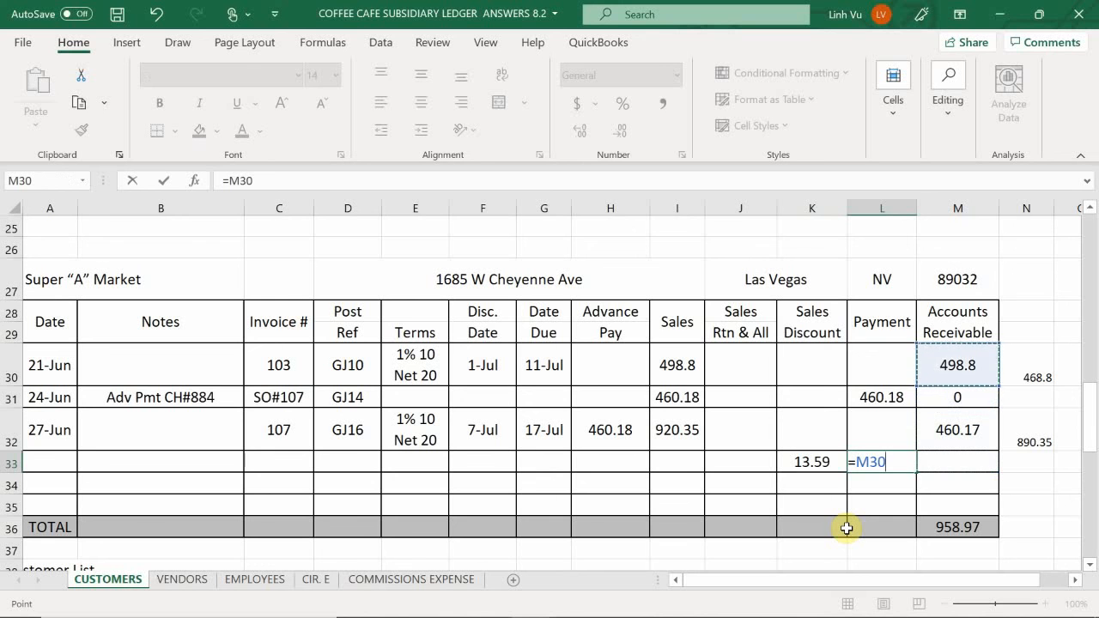
{"action": "type", "text": "+"}
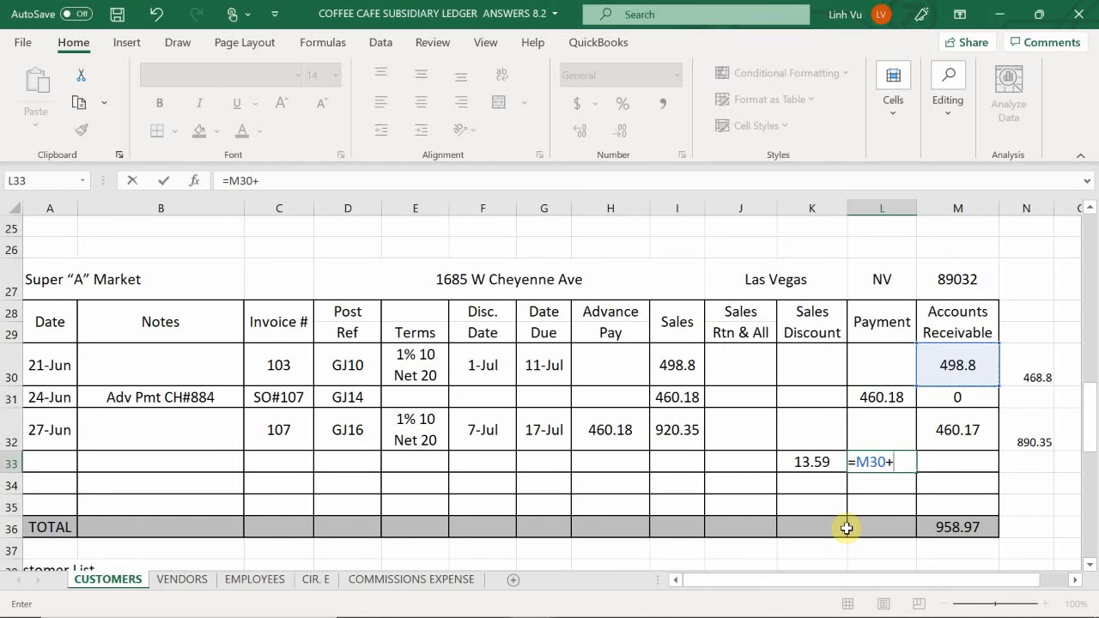
{"action": "key", "text": "Right"}
{"action": "key", "text": "Up"}
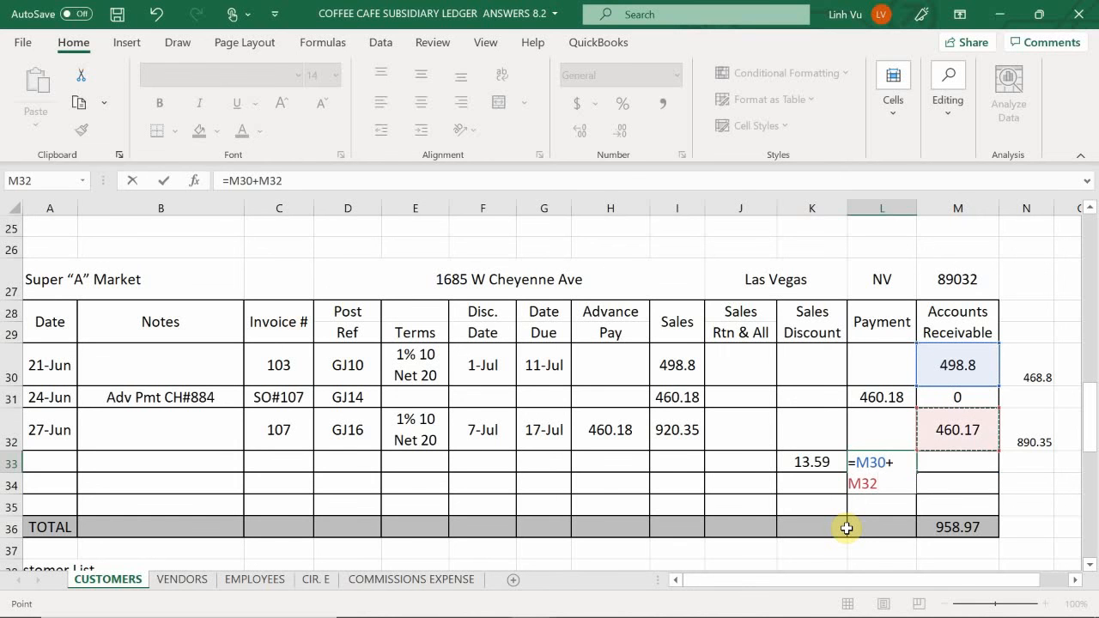
{"action": "type", "text": "-"}
{"action": "key", "text": "Left"}
{"action": "key", "text": "Up"}
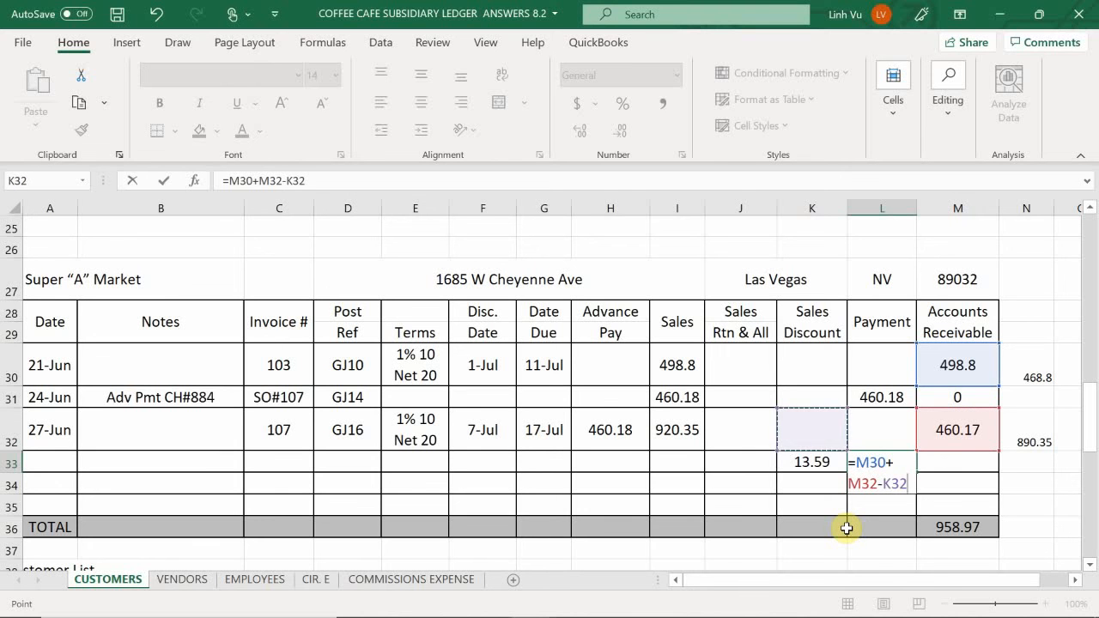
{"action": "key", "text": "Down"}
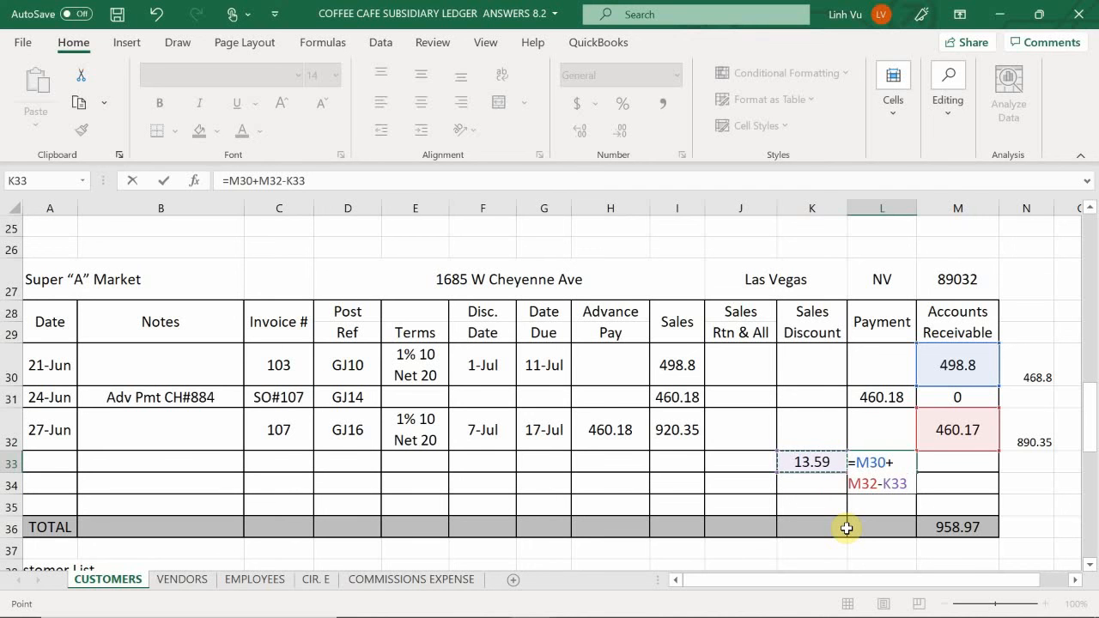
{"action": "type", "text": "\\\\\\\\\\\\\\\\\\\\\\\\\\\\\\\\\\\\\\\\\\\\\\\\\\\\\\\\\\\\\\\\\\\\\\\\\\\\\\\\\\\\\\\\\\\\\\\\\\\\\\\\\\"}
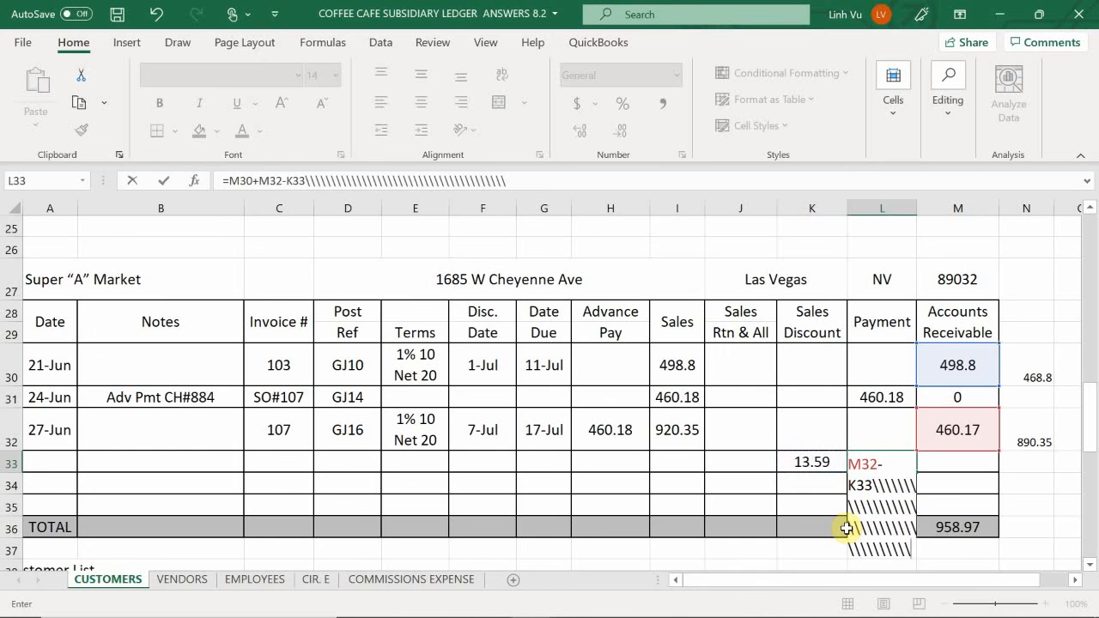
{"action": "key", "text": "BackSpace"}
{"action": "key", "text": "BackSpace"}
{"action": "key", "text": "BackSpace"}
{"action": "key", "text": "BackSpace"}
{"action": "key", "text": "BackSpace"}
{"action": "key", "text": "BackSpace"}
{"action": "key", "text": "BackSpace"}
{"action": "key", "text": "BackSpace"}
{"action": "key", "text": "BackSpace"}
{"action": "key", "text": "BackSpace"}
{"action": "key", "text": "BackSpace"}
{"action": "key", "text": "BackSpace"}
{"action": "key", "text": "BackSpace"}
{"action": "key", "text": "BackSpace"}
{"action": "key", "text": "BackSpace"}
{"action": "key", "text": "BackSpace"}
{"action": "key", "text": "BackSpace"}
{"action": "key", "text": "BackSpace"}
{"action": "key", "text": "BackSpace"}
{"action": "key", "text": "BackSpace"}
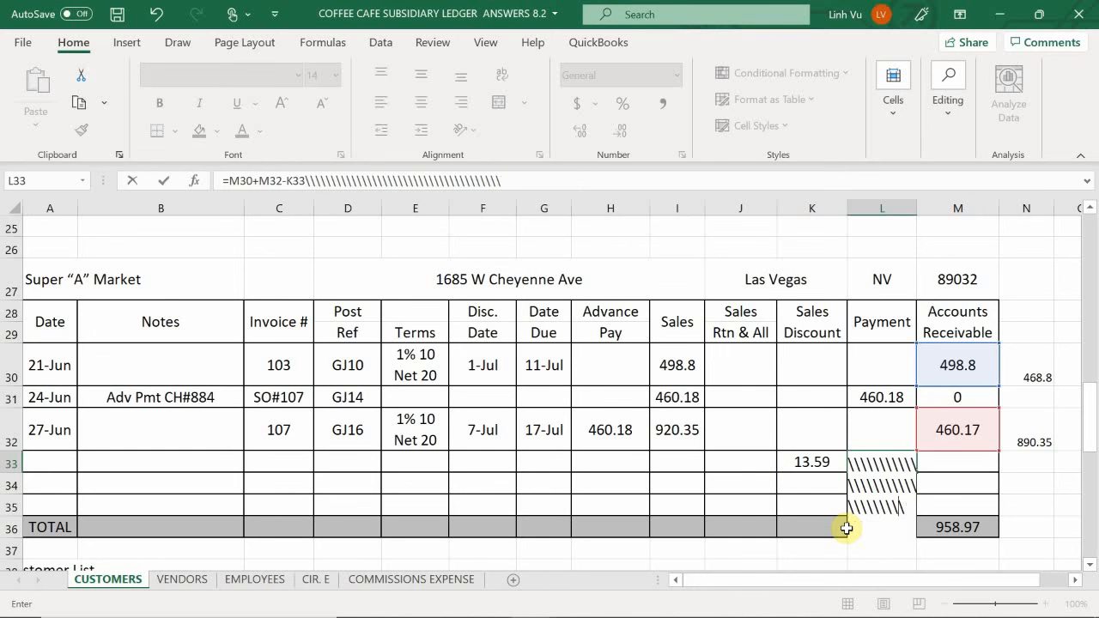
{"action": "key", "text": "BackSpace"}
{"action": "key", "text": "BackSpace"}
{"action": "key", "text": "BackSpace"}
{"action": "key", "text": "BackSpace"}
{"action": "key", "text": "BackSpace"}
{"action": "key", "text": "BackSpace"}
{"action": "key", "text": "BackSpace"}
{"action": "key", "text": "BackSpace"}
{"action": "key", "text": "BackSpace"}
{"action": "key", "text": "BackSpace"}
{"action": "key", "text": "BackSpace"}
{"action": "key", "text": "BackSpace"}
{"action": "key", "text": "BackSpace"}
{"action": "key", "text": "BackSpace"}
{"action": "key", "text": "BackSpace"}
{"action": "key", "text": "BackSpace"}
{"action": "key", "text": "BackSpace"}
{"action": "key", "text": "BackSpace"}
{"action": "key", "text": "BackSpace"}
{"action": "key", "text": "BackSpace"}
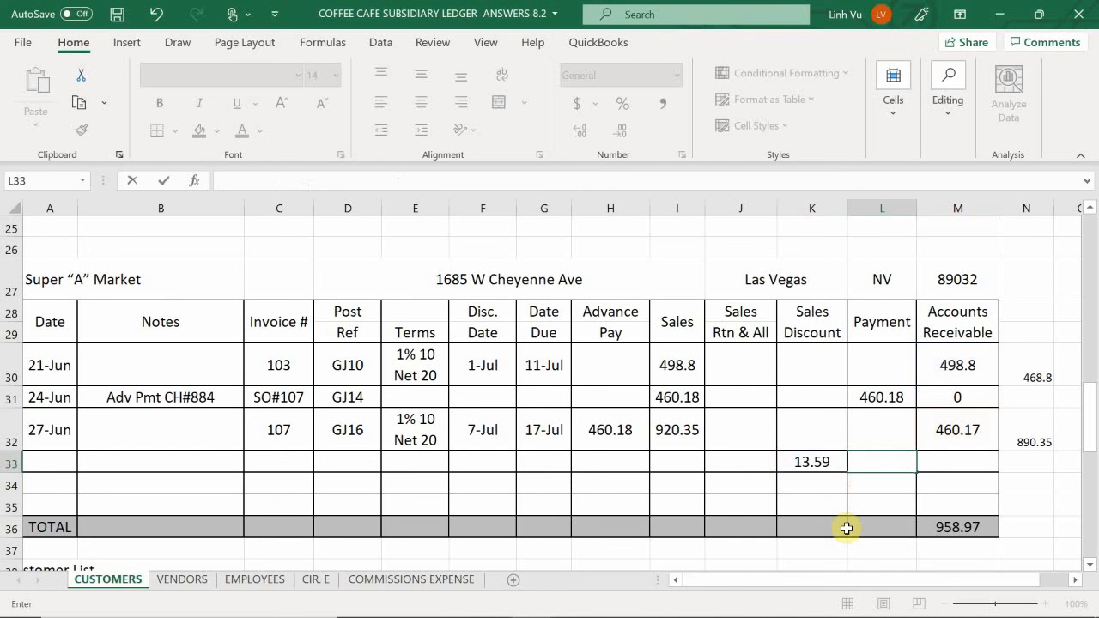
{"action": "key", "text": "Return"}
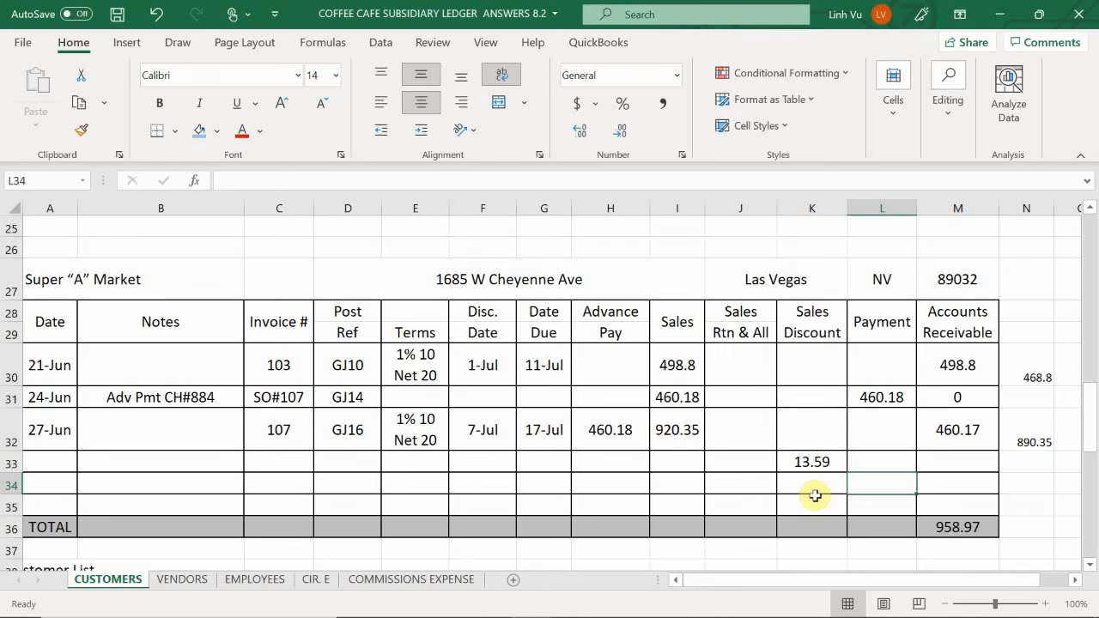
{"action": "scroll", "coordinate": [888, 458], "scroll_direction": "up", "scroll_amount": 1}
{"action": "scroll", "coordinate": [888, 473], "scroll_direction": "down", "scroll_amount": 1}
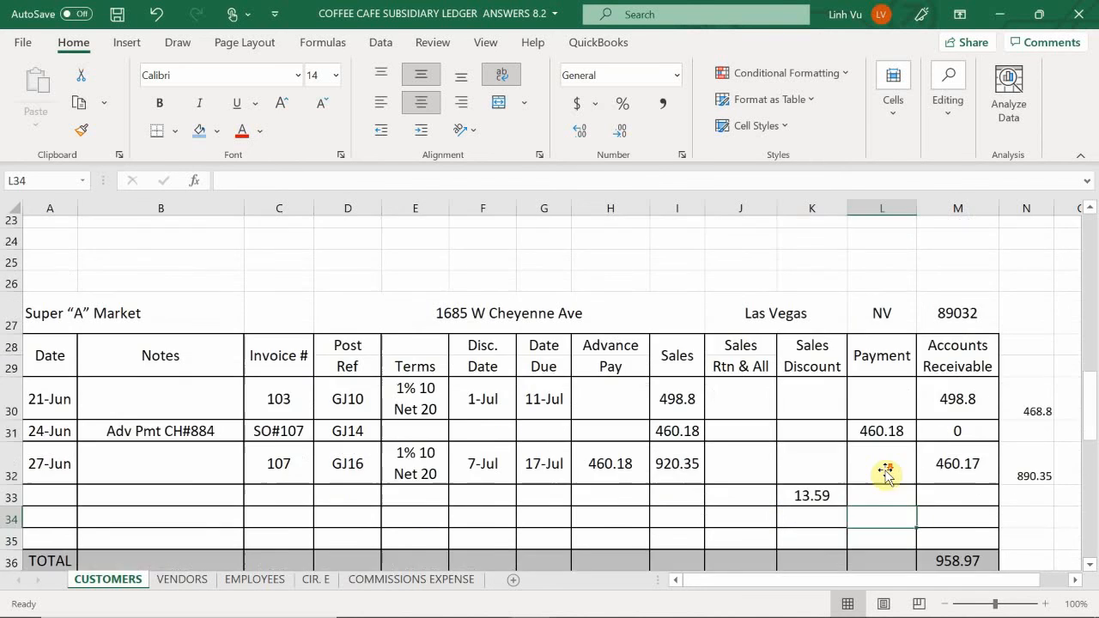
- Calculate Super A Market's payment for invoices 103 and 107 in L33 with the formula =M30+M32-K33
{"action": "left_click", "coordinate": [878, 462]}
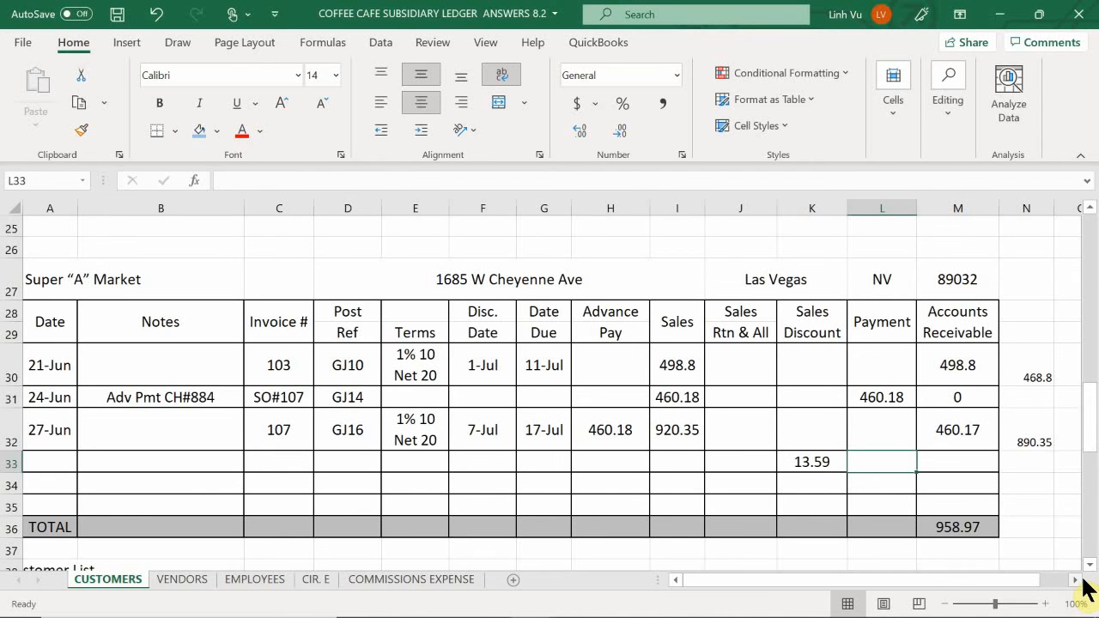
{"action": "type", "text": "="}
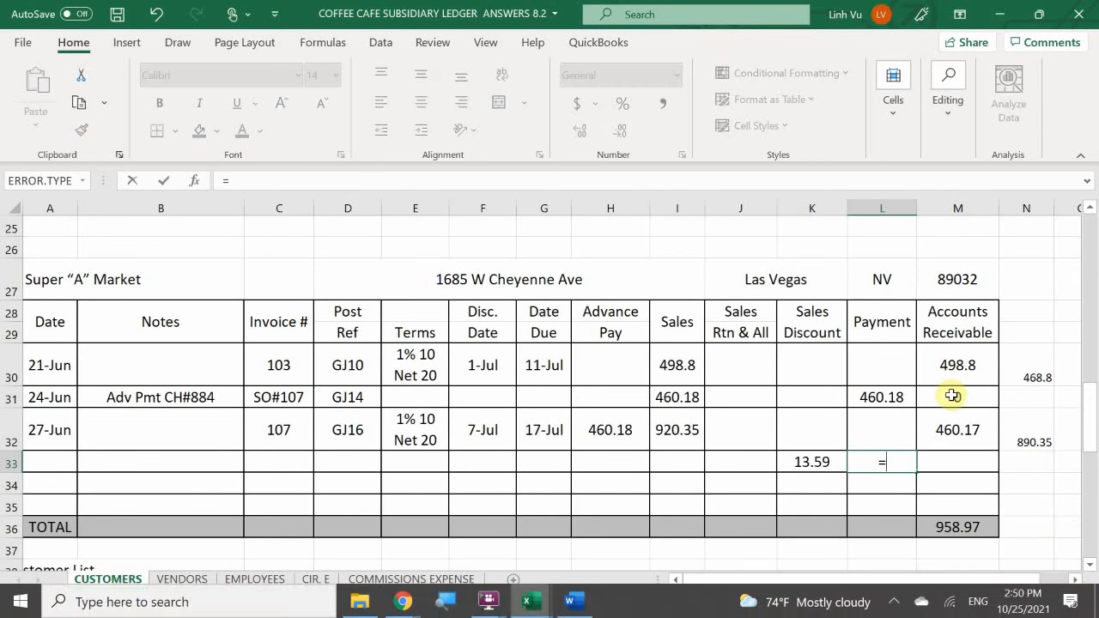
{"action": "left_click", "coordinate": [969, 372]}
{"action": "type", "text": "+"}
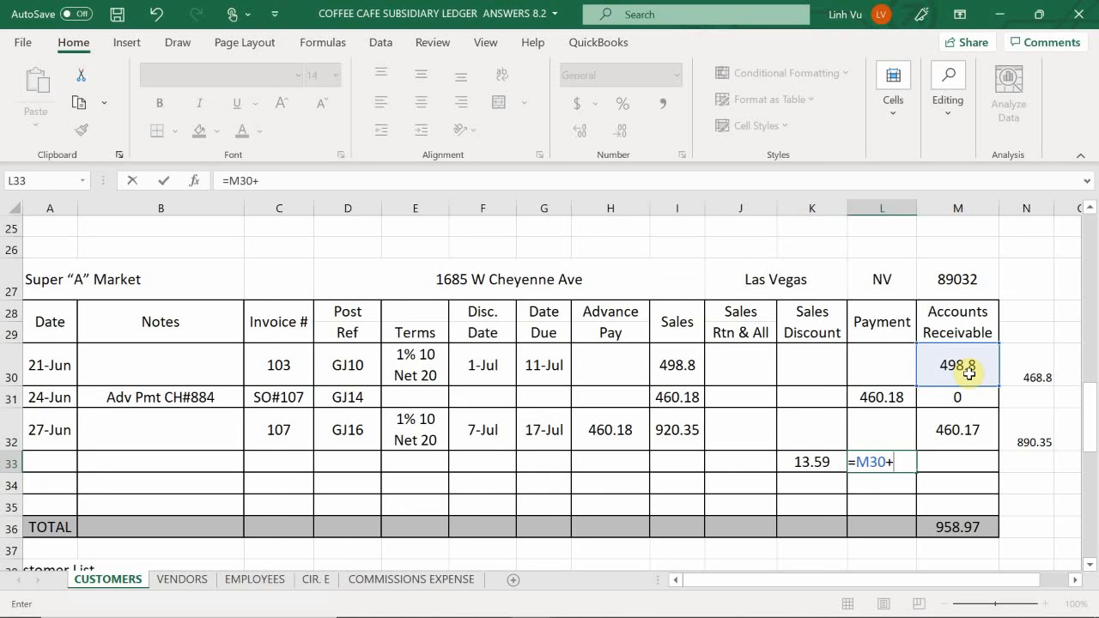
{"action": "left_click", "coordinate": [950, 419]}
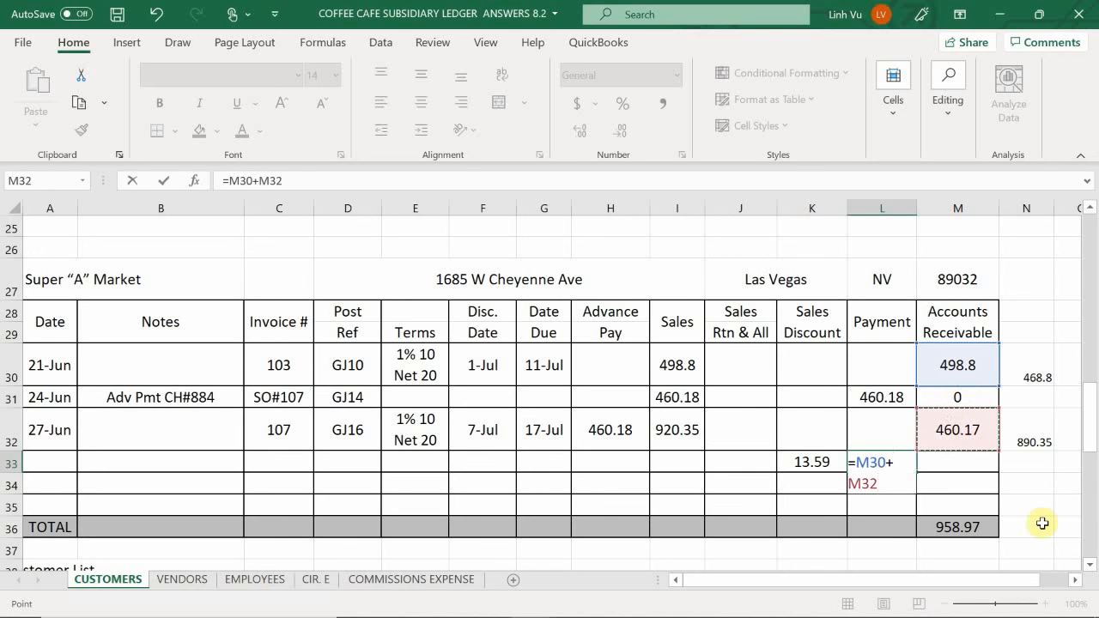
{"action": "type", "text": "-"}
{"action": "key", "text": "Left"}
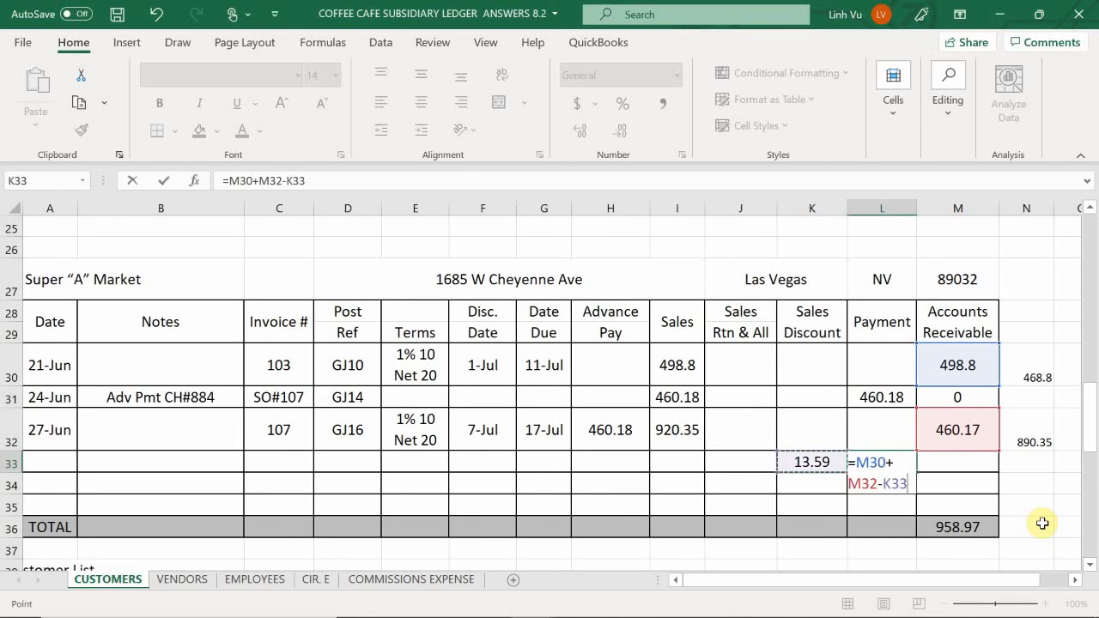
{"action": "key", "text": "Return"}
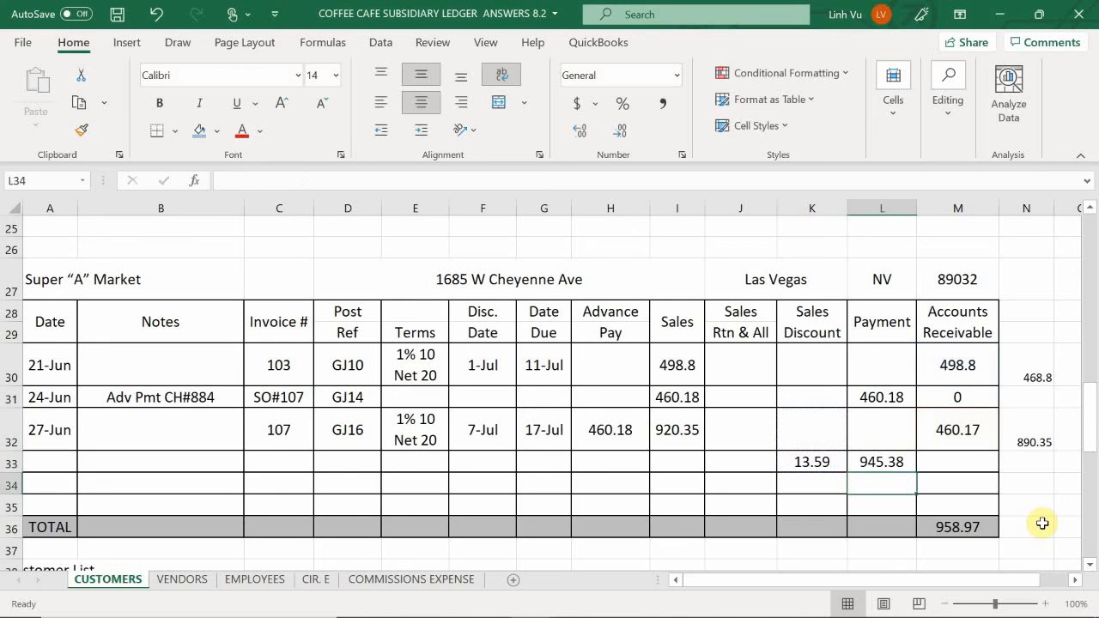
- Fill the Accounts Receivable formula from M32 down into M33 for the payment row
{"action": "key", "text": "Right"}
{"action": "key", "text": "Up"}
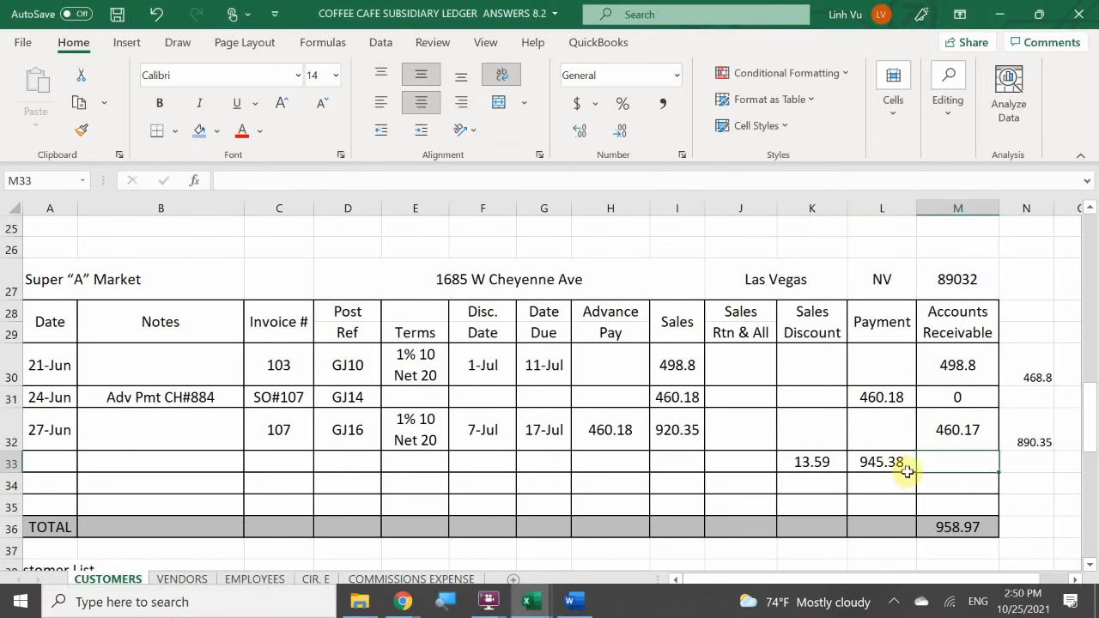
{"action": "left_click", "coordinate": [946, 428]}
{"action": "left_click_drag", "start_coordinate": [1002, 455], "coordinate": [987, 467]}
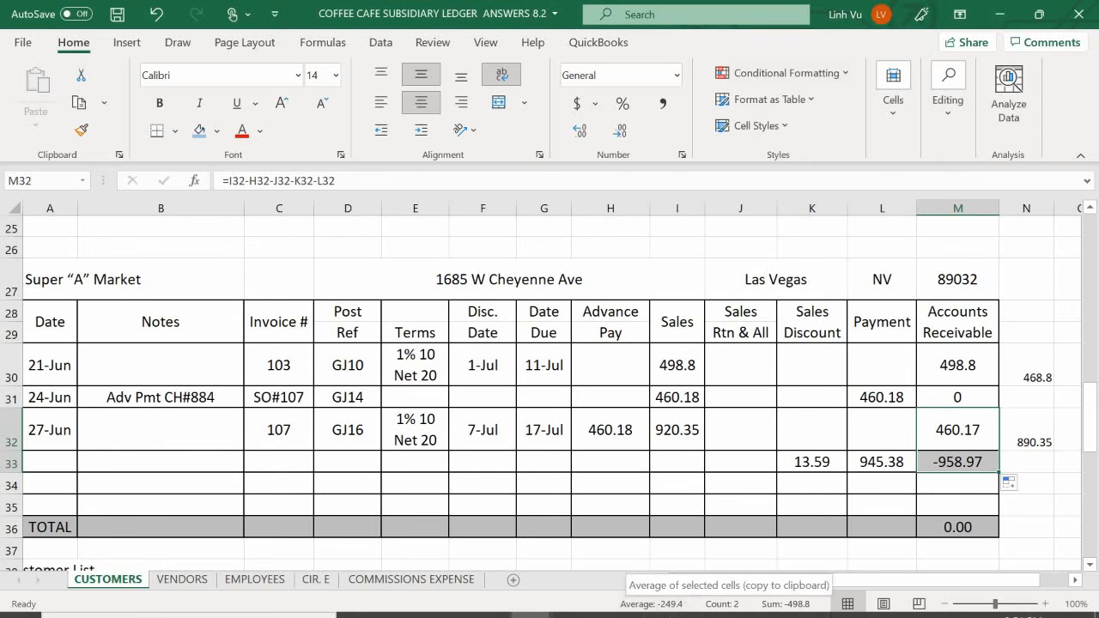
- Switch to the general journal workbook and copy the account names and numbers in B825:C827 to the 29-Jun entry starting at B830
{"action": "mouse_move", "coordinate": [656, 613]}
{"action": "mouse_move", "coordinate": [527, 605]}
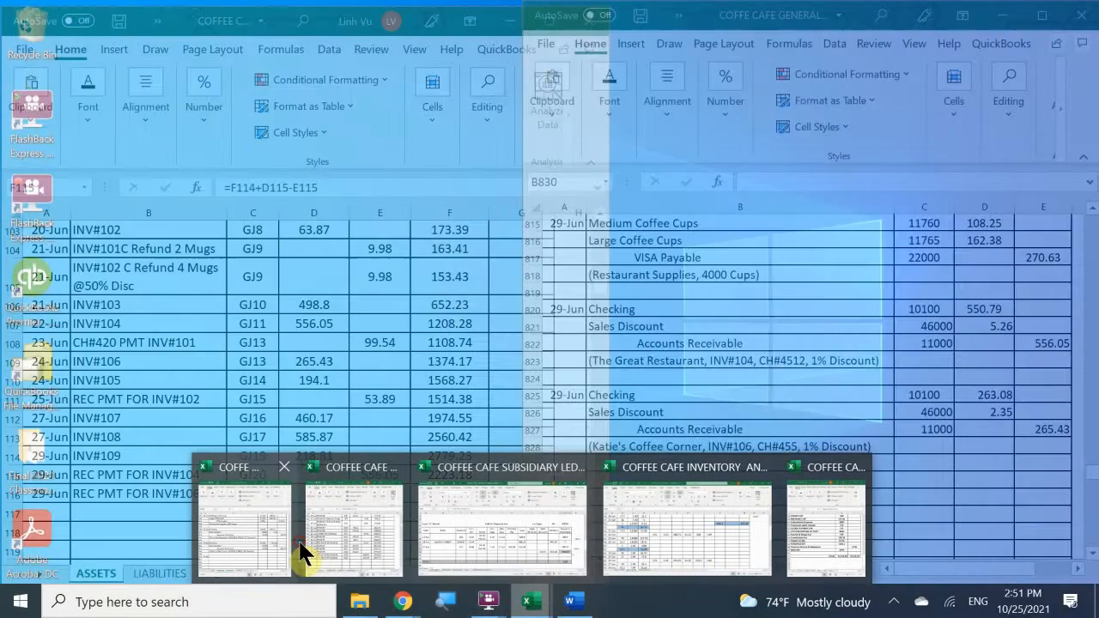
{"action": "left_click", "coordinate": [502, 525]}
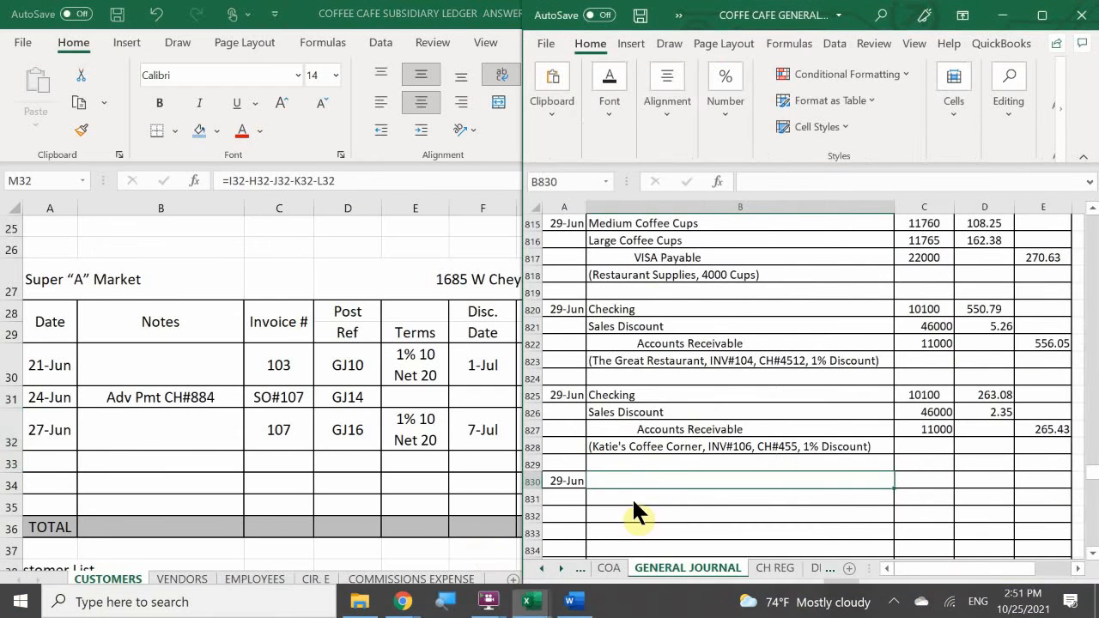
{"action": "left_click", "coordinate": [644, 447]}
{"action": "scroll", "coordinate": [655, 397], "scroll_direction": "down", "scroll_amount": 1}
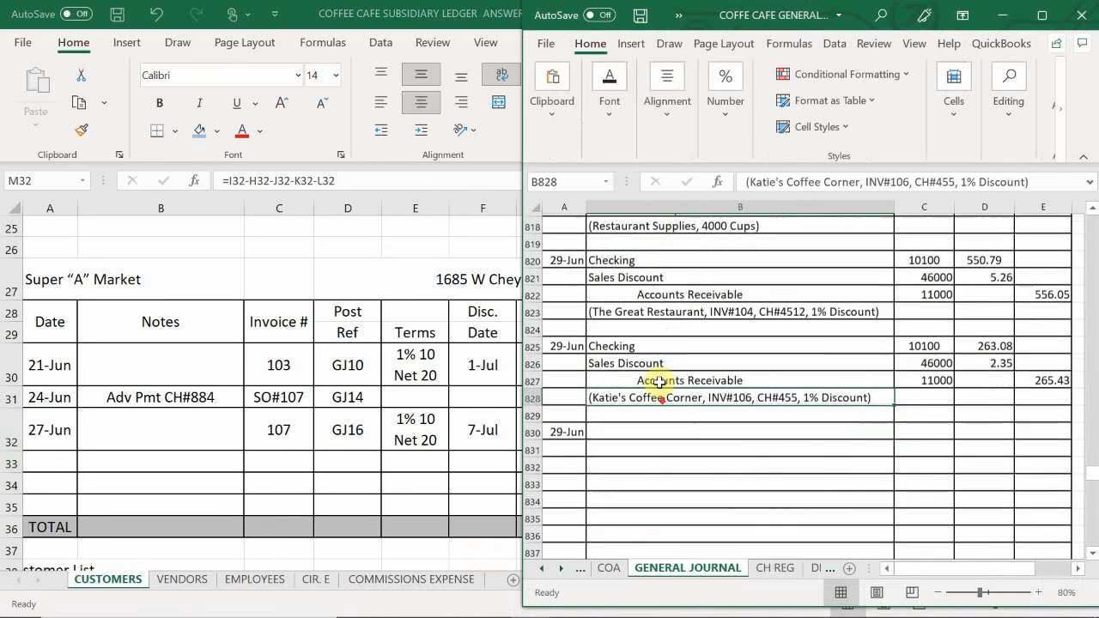
{"action": "left_click", "coordinate": [682, 344]}
{"action": "left_click_drag", "start_coordinate": [825, 346], "coordinate": [932, 377]}
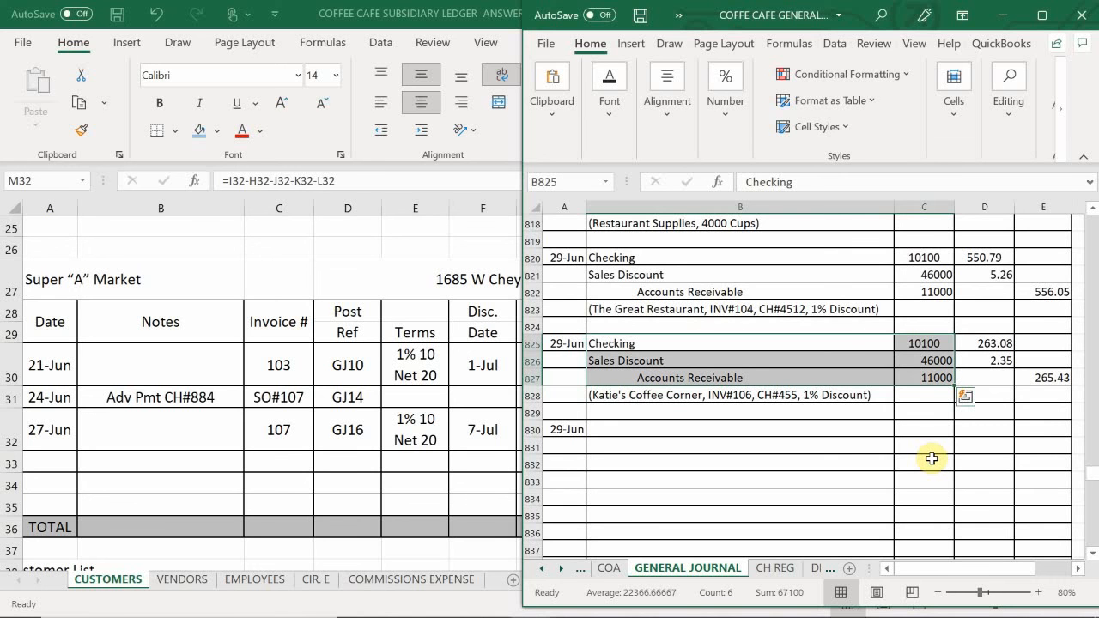
{"action": "key", "text": "ctrl+c"}
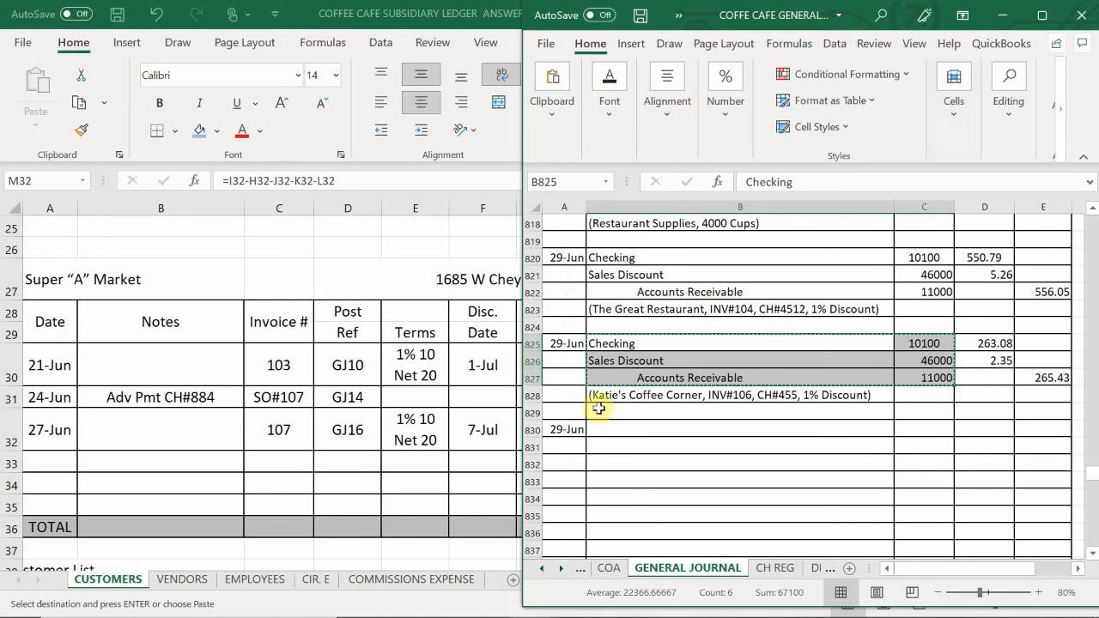
{"action": "left_click", "coordinate": [621, 434]}
{"action": "key", "text": "ctrl+v"}
- Enter the journal description "(Super A Market, INV#103&107, CH#582, 1% Discount)" in B833, below the Accounts Receivable line
{"action": "left_click", "coordinate": [622, 490]}
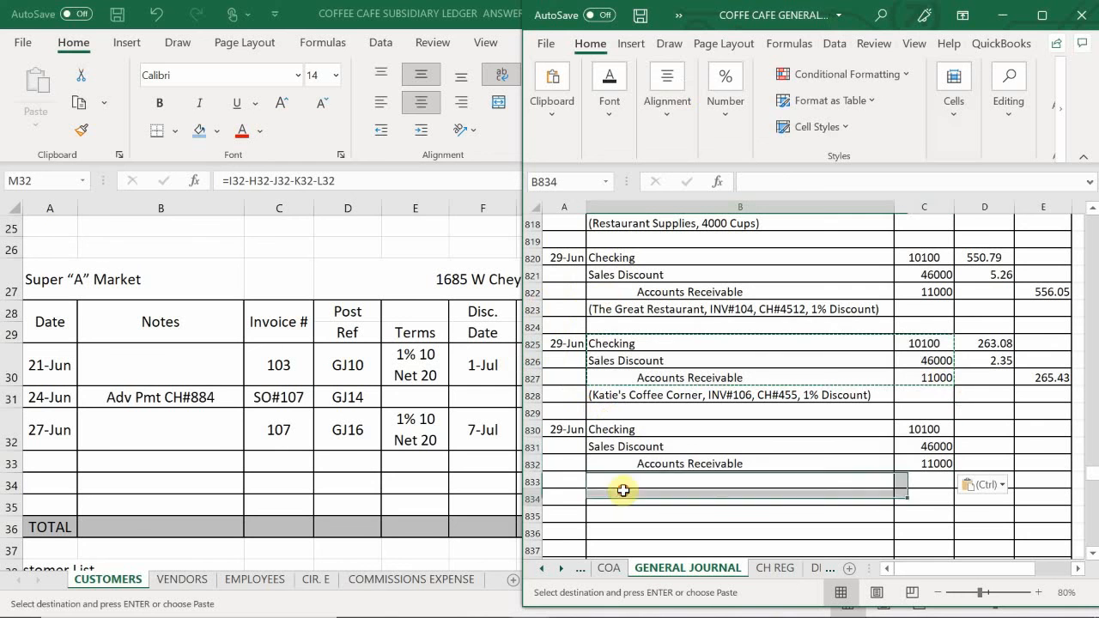
{"action": "left_click", "coordinate": [608, 481]}
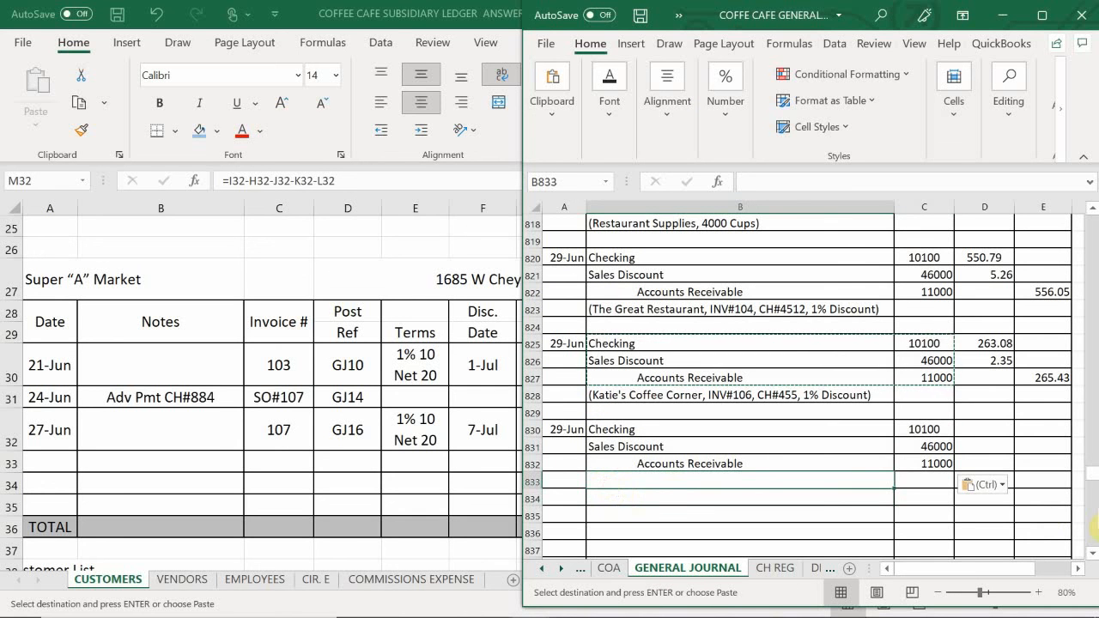
{"action": "type", "text": "(Sy"}
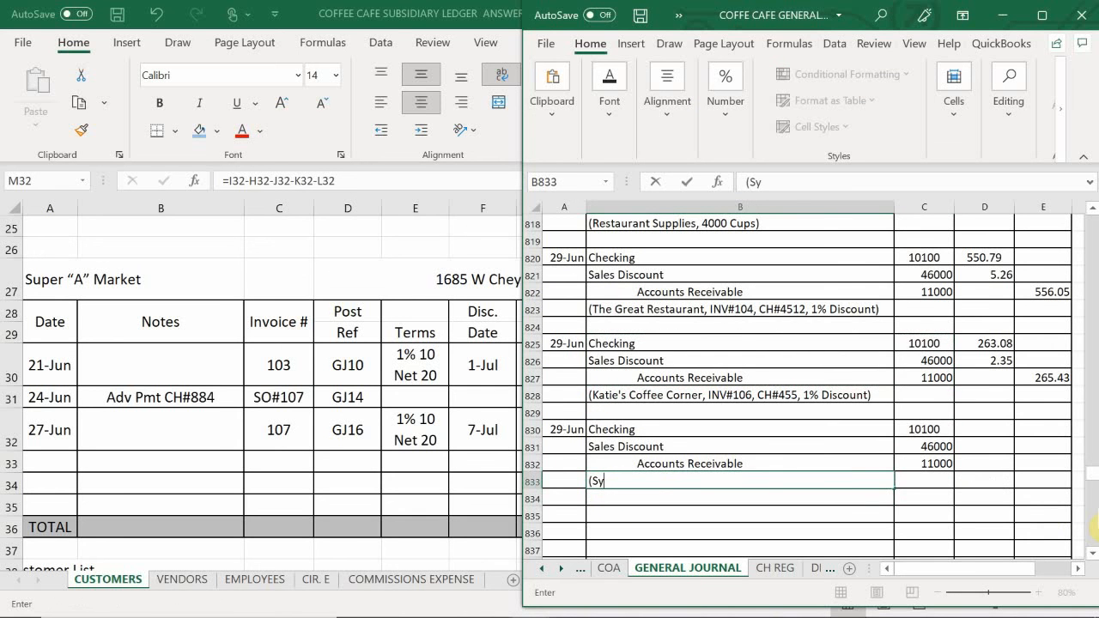
{"action": "key", "text": "BackSpace"}
{"action": "type", "text": "uper A Market, "}
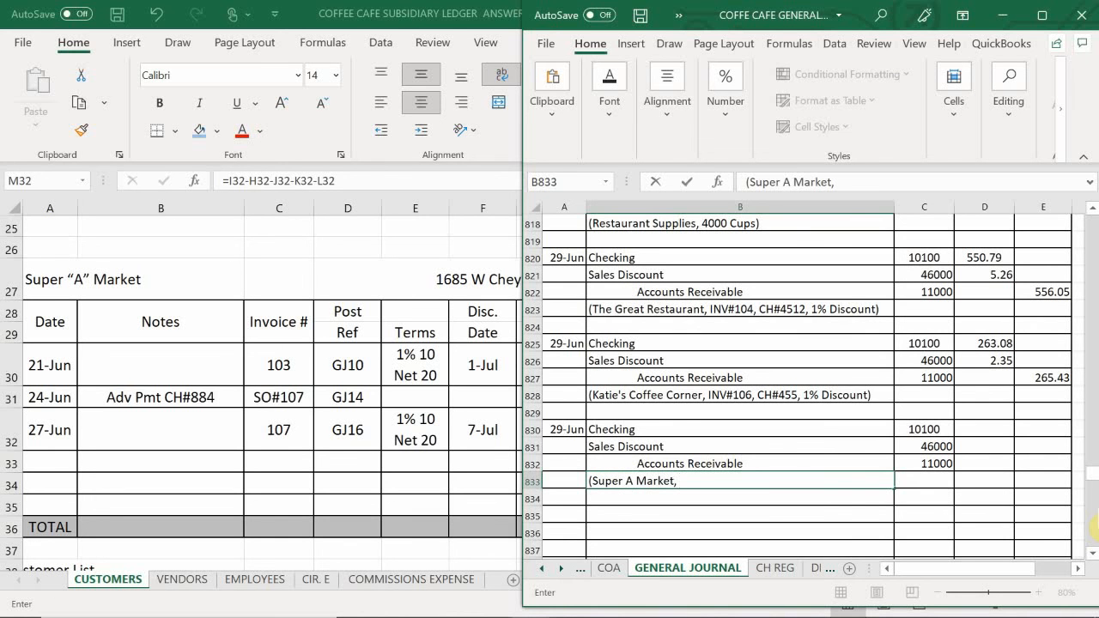
{"action": "type", "text": "INV#103"}
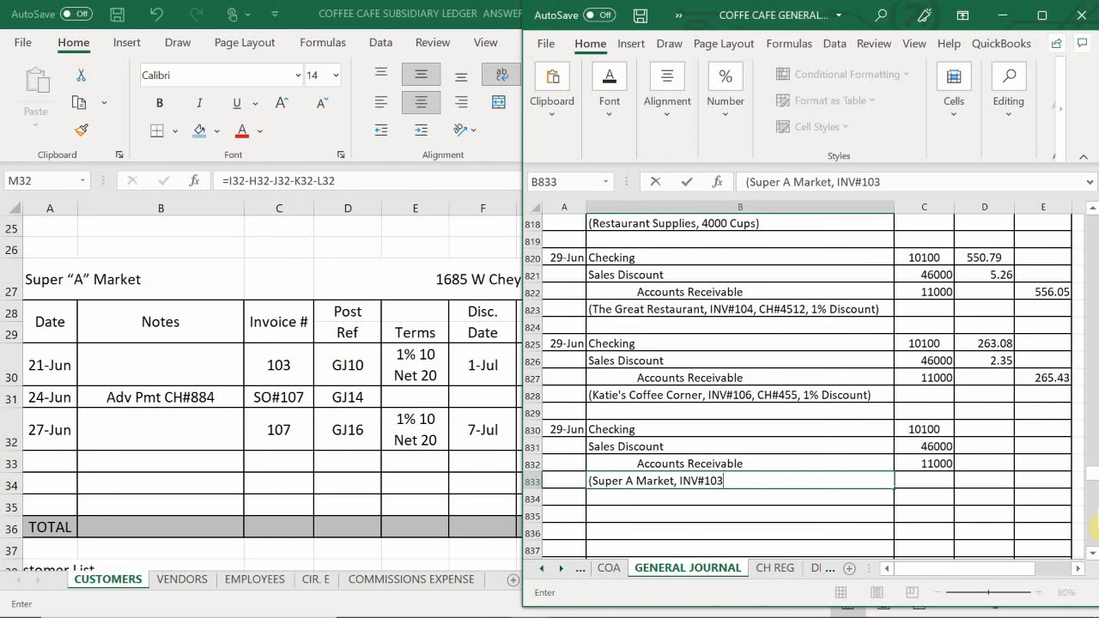
{"action": "type", "text": "*"}
{"action": "key", "text": "BackSpace"}
{"action": "type", "text": "&107, CH#"}
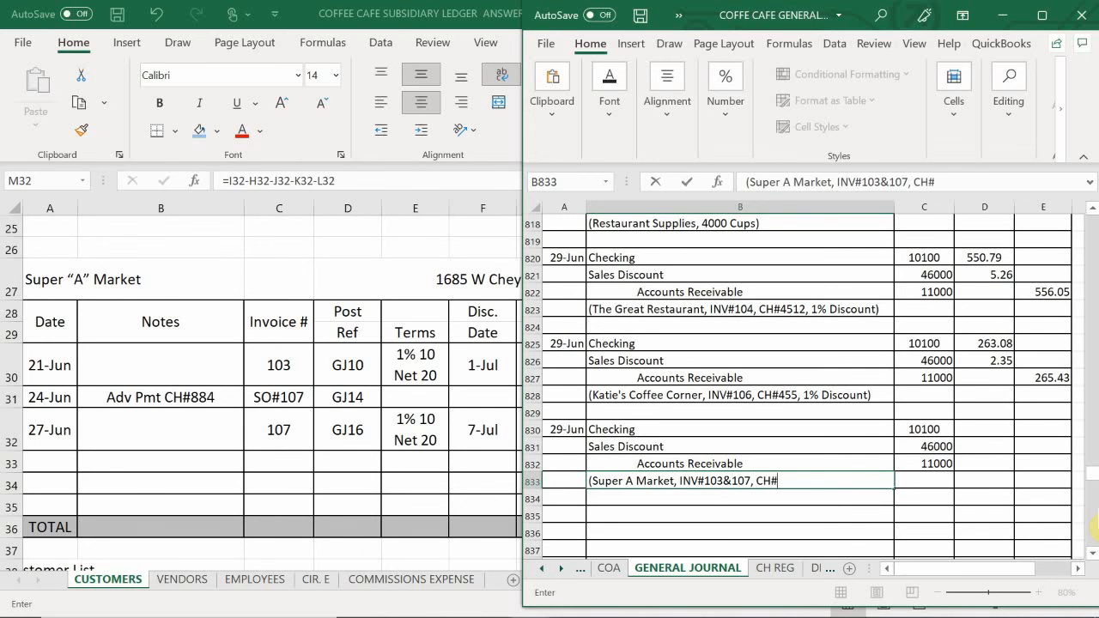
{"action": "mouse_move", "coordinate": [1065, 613]}
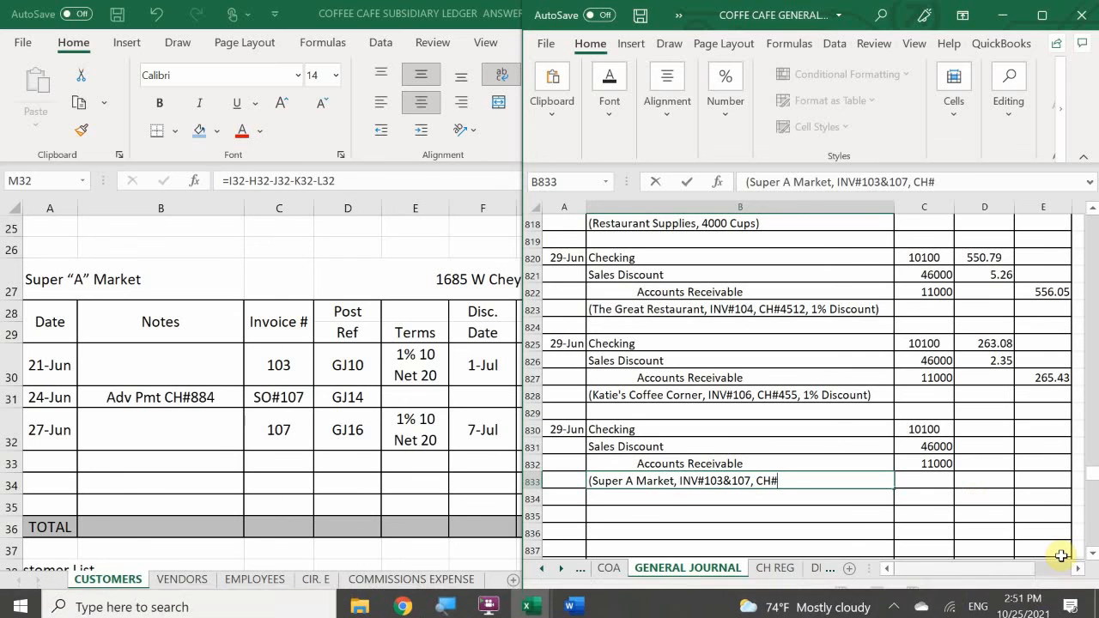
{"action": "type", "text": "582"}
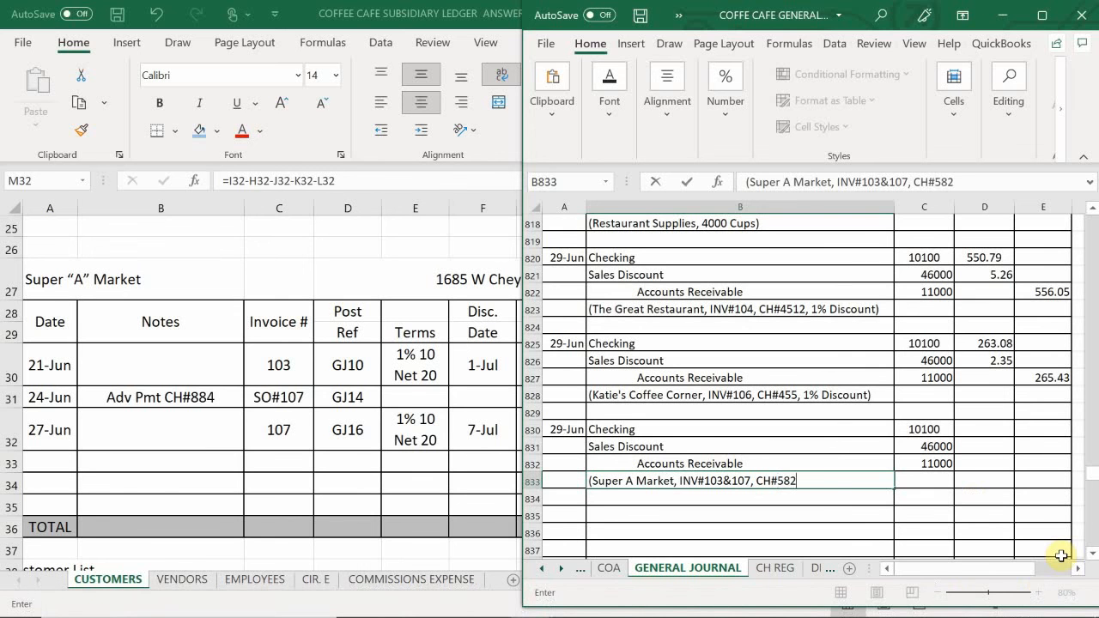
{"action": "type", "text": ", 1% Discount)"}
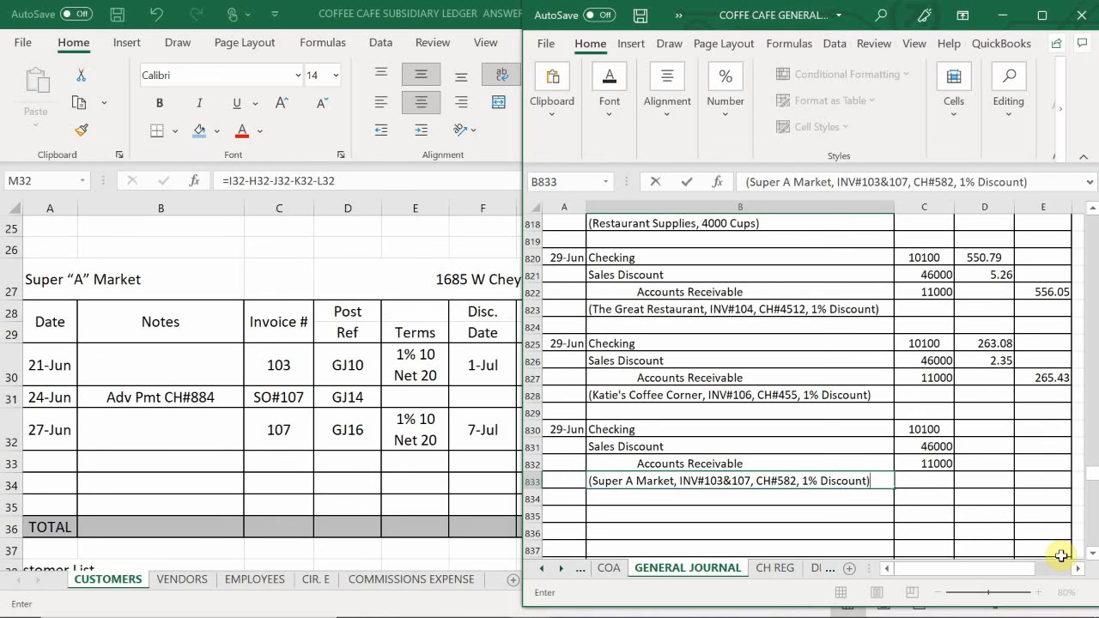
- Commit the description in B833, check Super A Market's payment in the customer subsidiary ledger, and return to the general journal
{"action": "key", "text": "Return"}
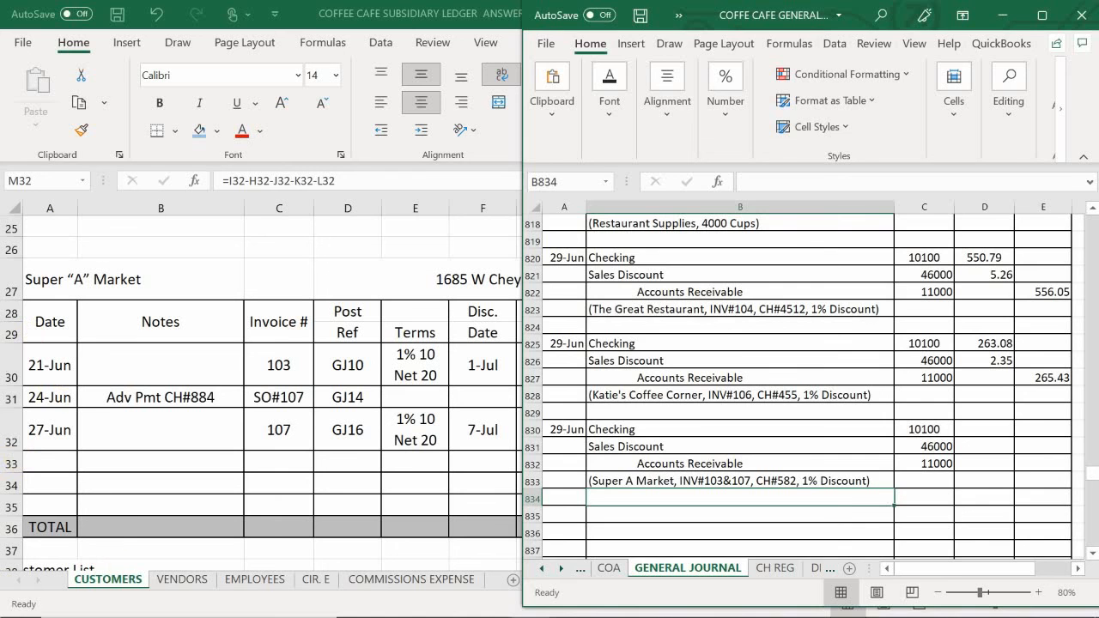
{"action": "left_click", "coordinate": [320, 499]}
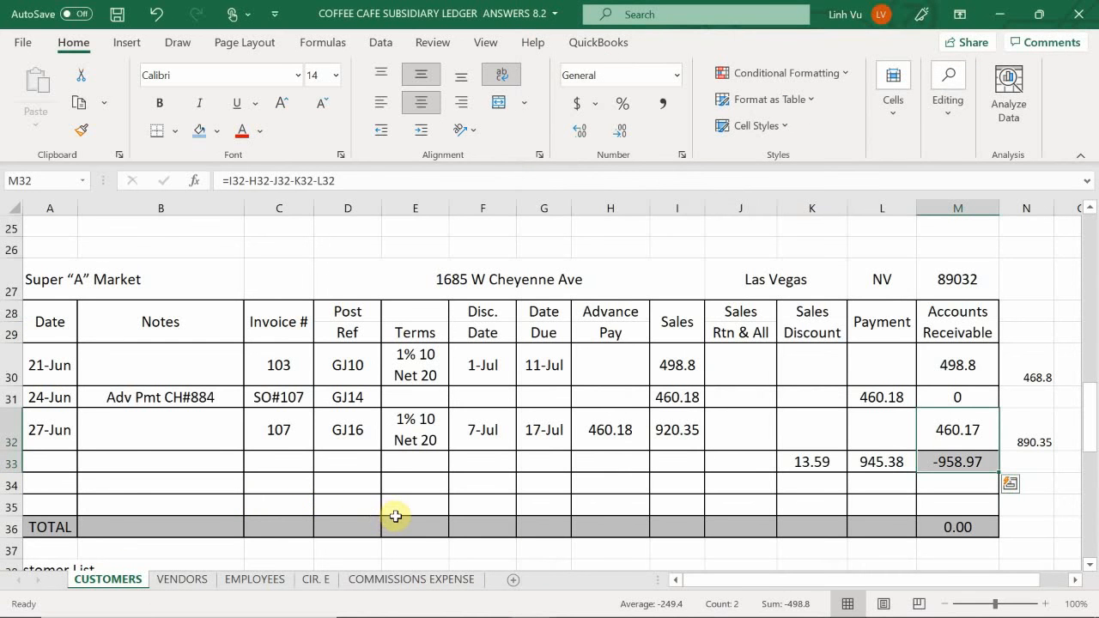
{"action": "left_click", "coordinate": [581, 604]}
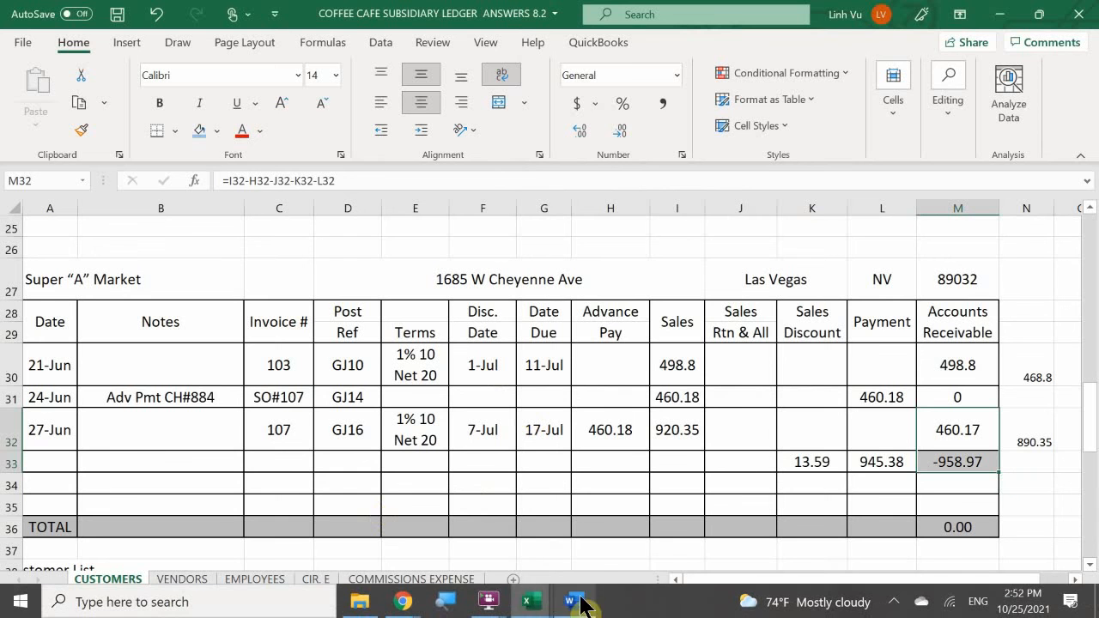
{"action": "mouse_move", "coordinate": [531, 601]}
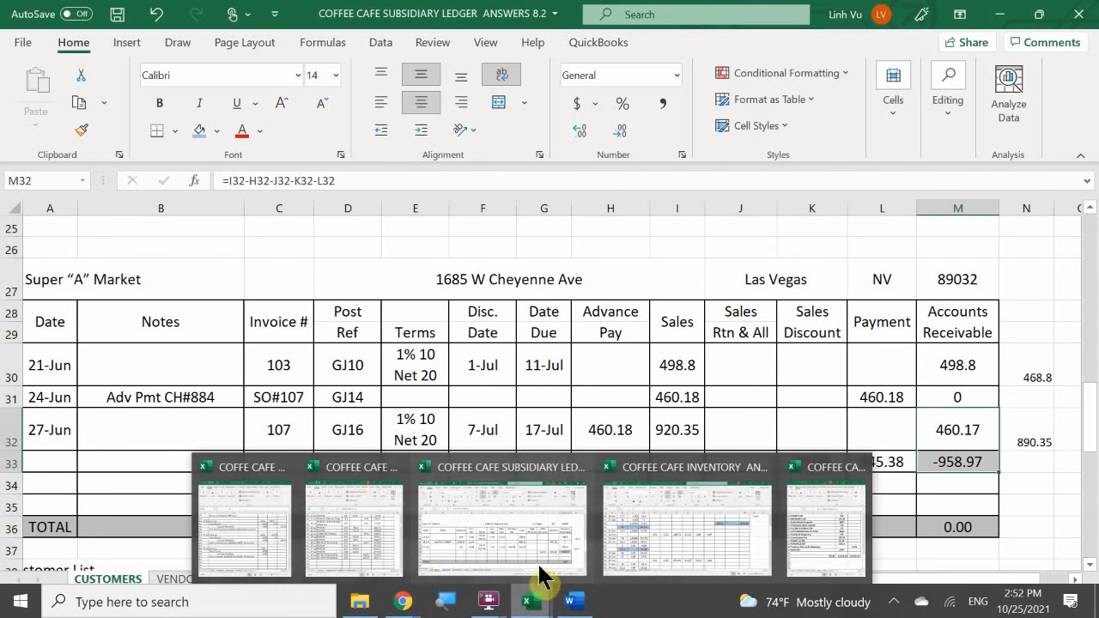
{"action": "left_click", "coordinate": [265, 553]}
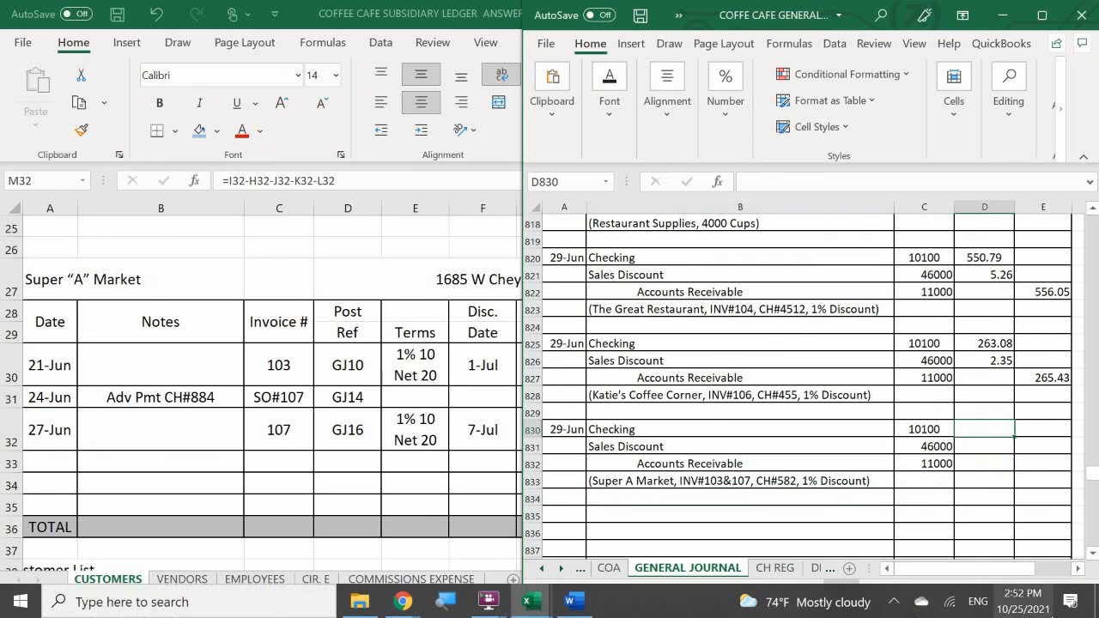
{"action": "type", "text": "9"}
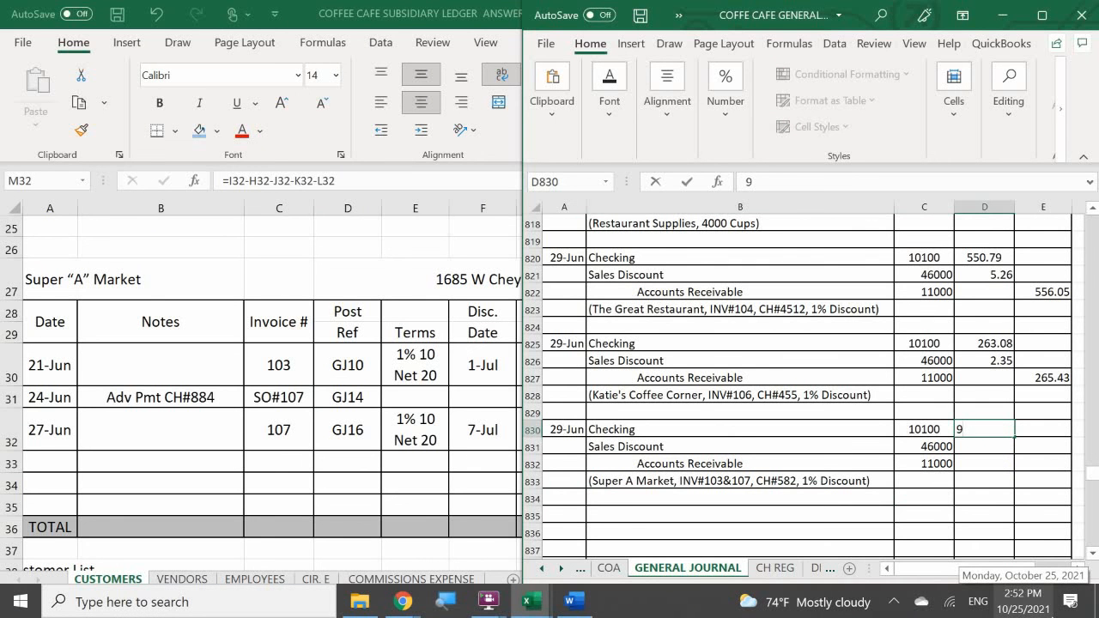
{"action": "type", "text": "53.8"}
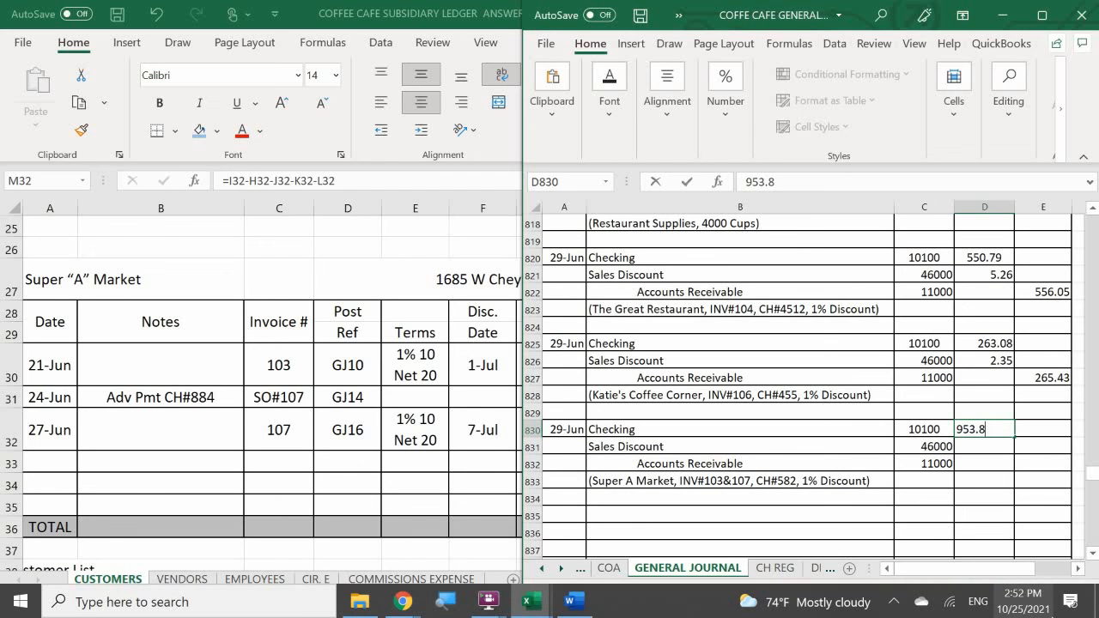
{"action": "key", "text": "BackSpace"}
{"action": "type", "text": "38"}
{"action": "key", "text": "Return"}
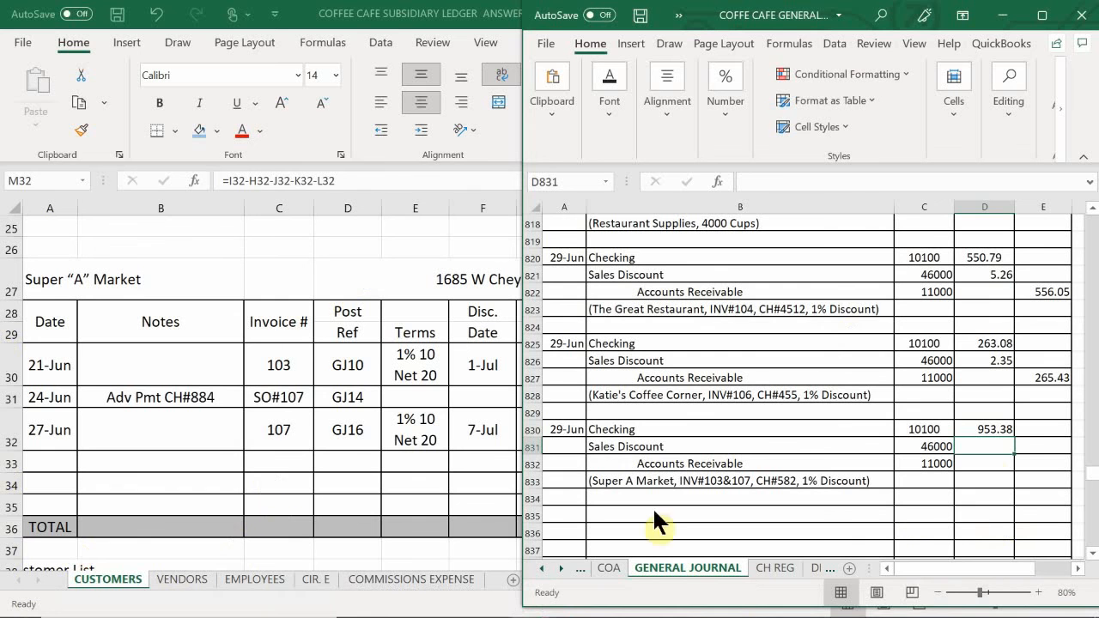
- Set the Checking debit of the Super A Market journal entry in D830 to 945.38
{"action": "left_click", "coordinate": [982, 429]}
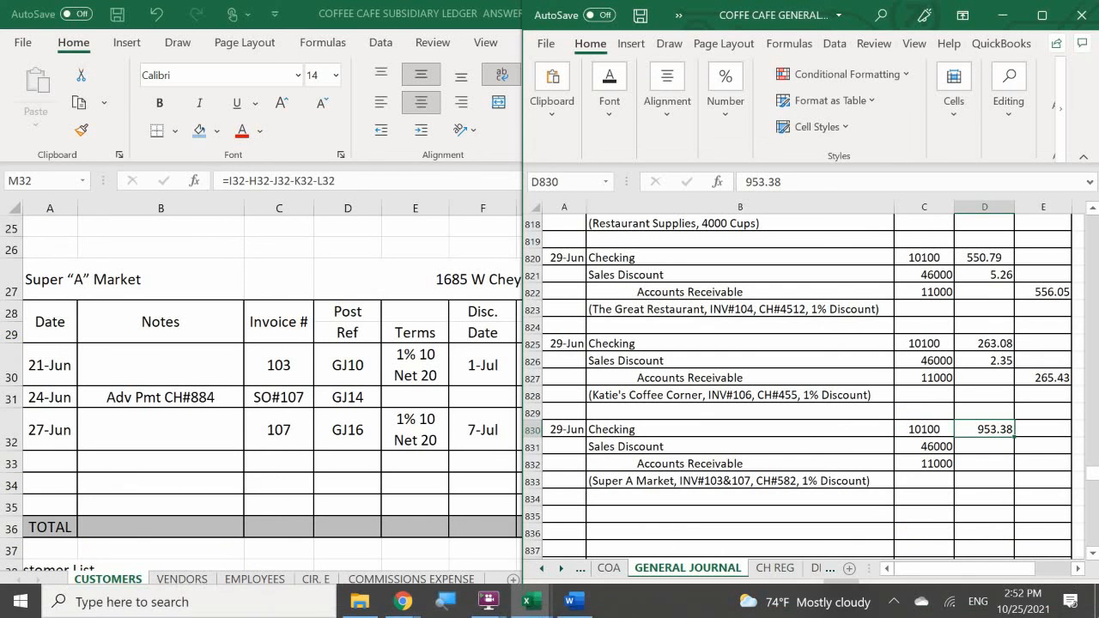
{"action": "type", "text": "945."}
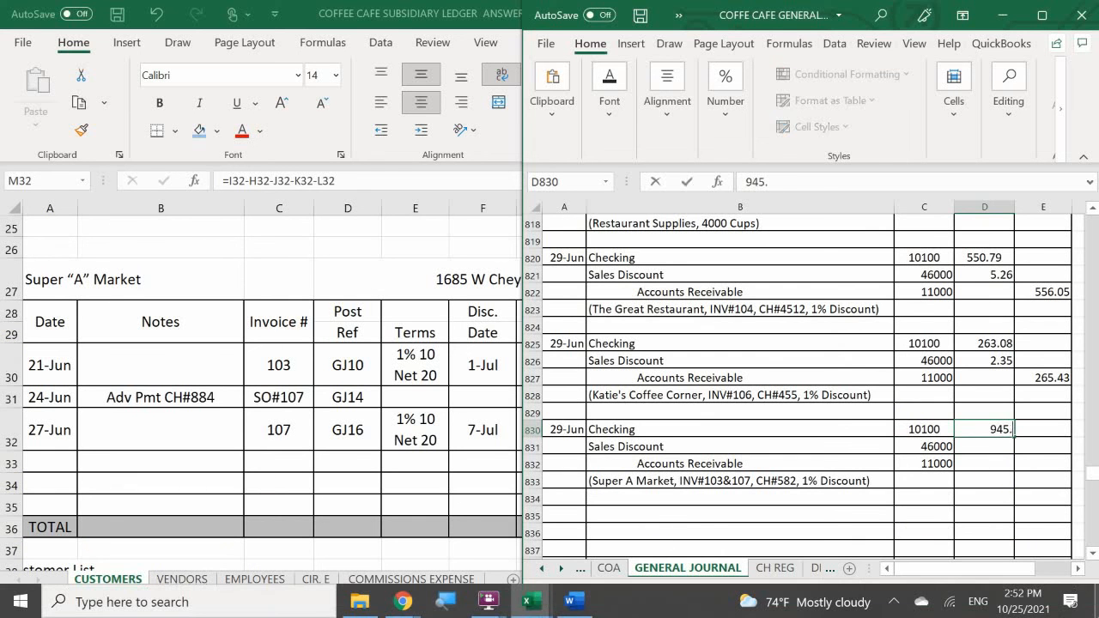
{"action": "type", "text": "38"}
{"action": "key", "text": "Return"}
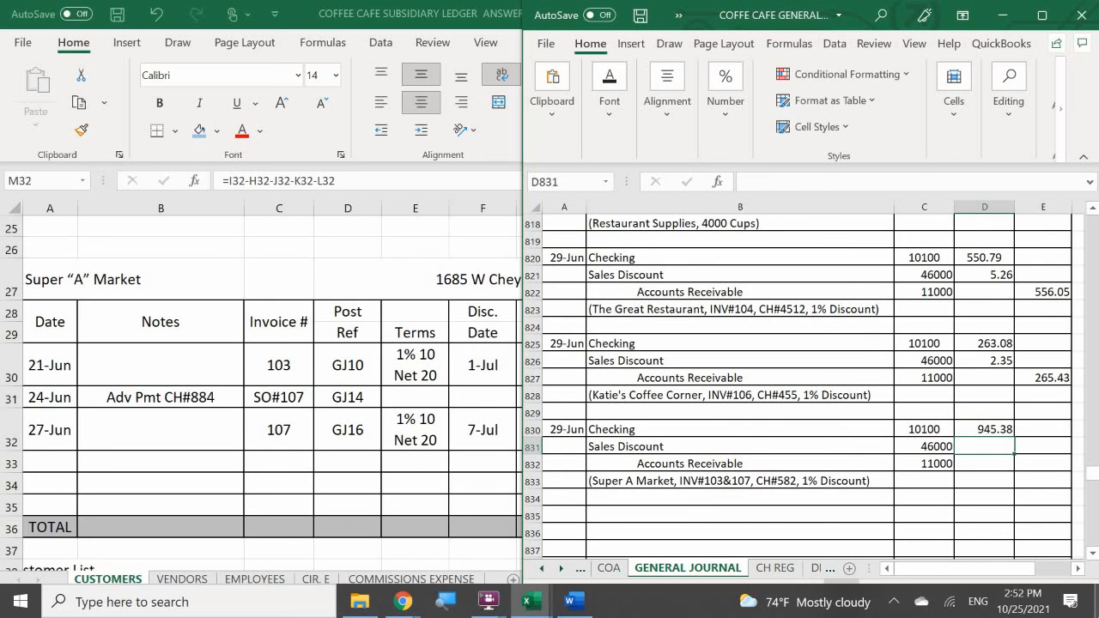
- Check the sales discount in the subsidiary ledger and enter 13.59 as the journal's Sales Discount debit in D831
{"action": "left_click", "coordinate": [391, 462]}
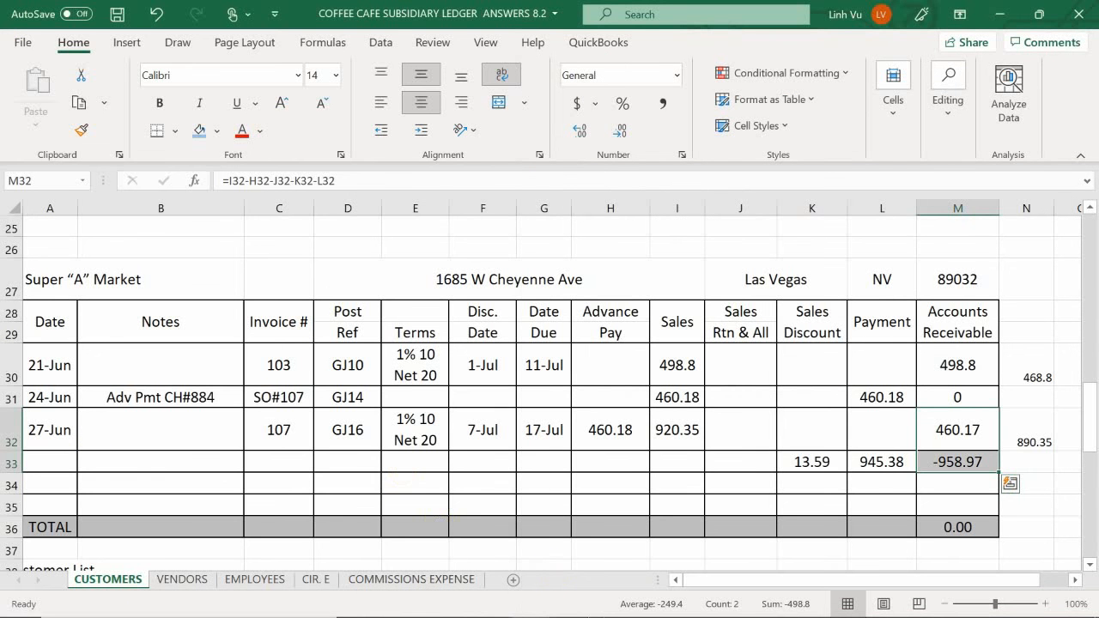
{"action": "mouse_move", "coordinate": [571, 605]}
{"action": "mouse_move", "coordinate": [530, 604]}
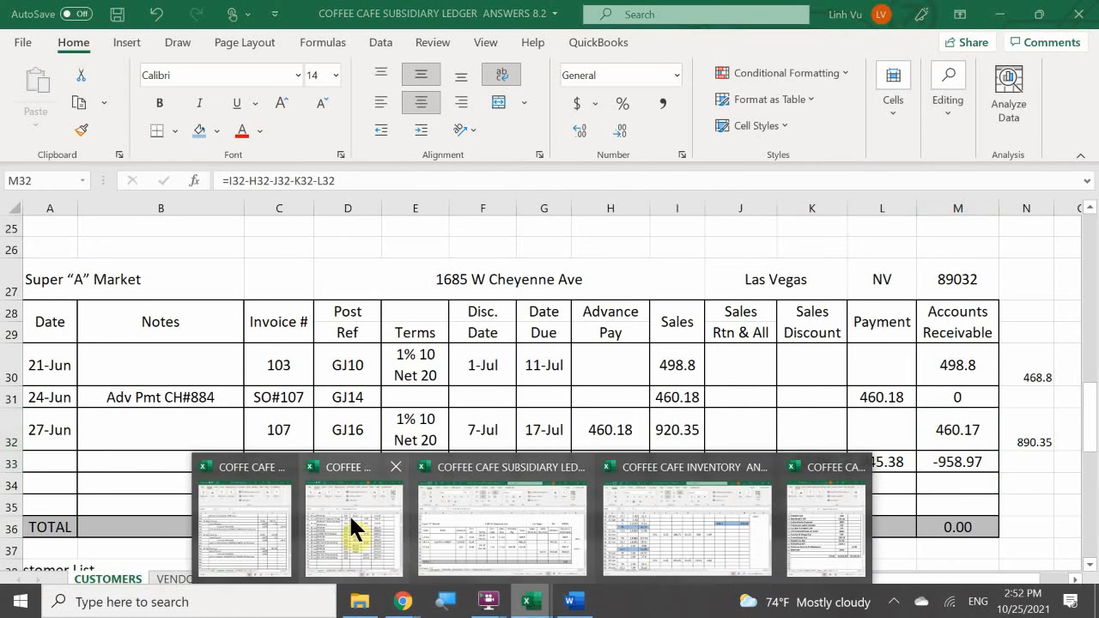
{"action": "mouse_move", "coordinate": [375, 554]}
{"action": "left_click", "coordinate": [275, 527]}
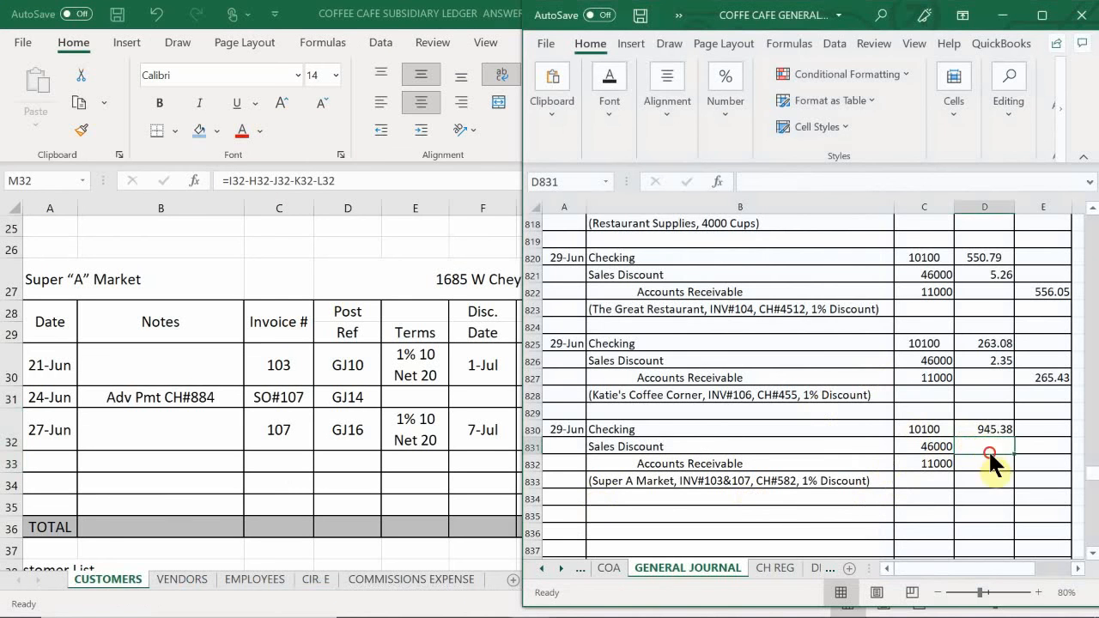
{"action": "type", "text": "13."}
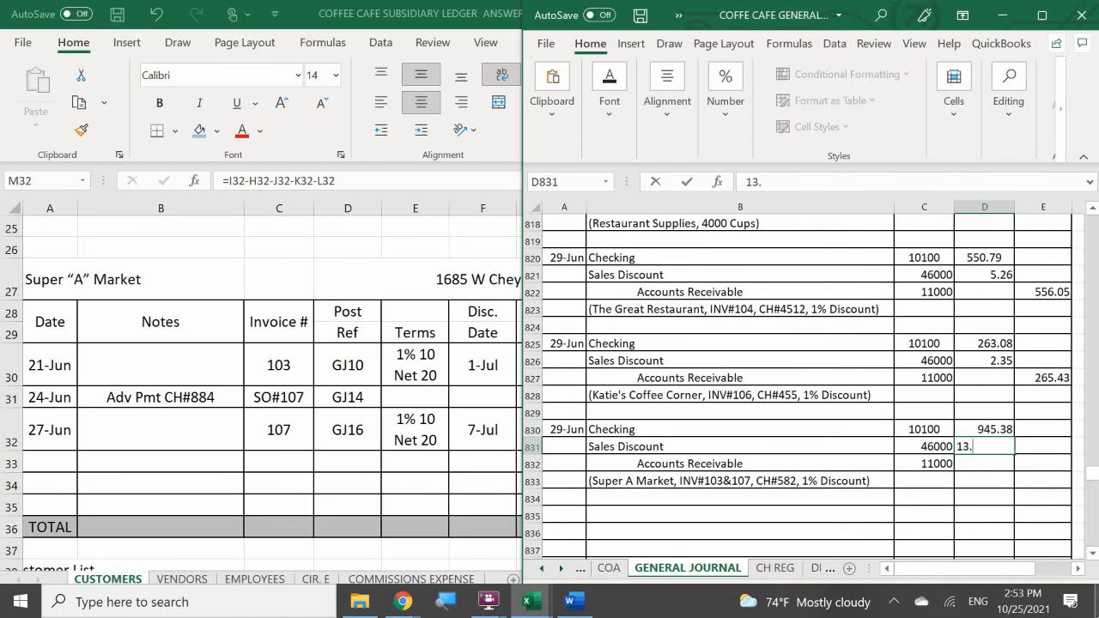
{"action": "type", "text": "59"}
{"action": "key", "text": "Return"}
- Calculate the Accounts Receivable credit in E832 with the formula =D830+D831
{"action": "key", "text": "Right"}
{"action": "type", "text": "="}
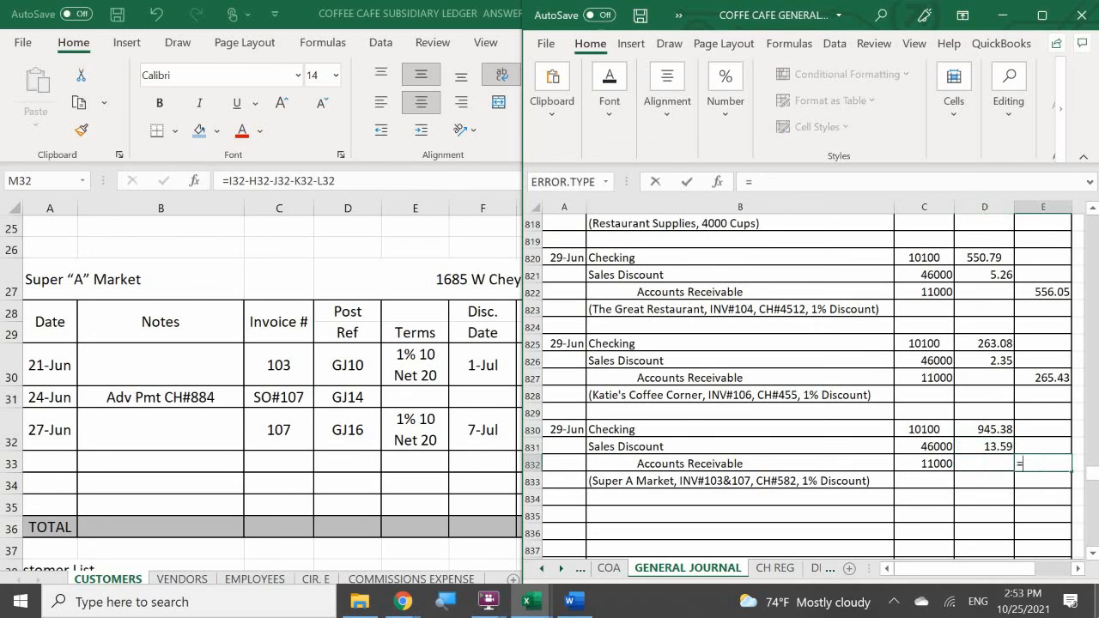
{"action": "key", "text": "Left"}
{"action": "key", "text": "Up"}
{"action": "key", "text": "Up"}
{"action": "type", "text": "+"}
{"action": "key", "text": "Left"}
{"action": "key", "text": "Up"}
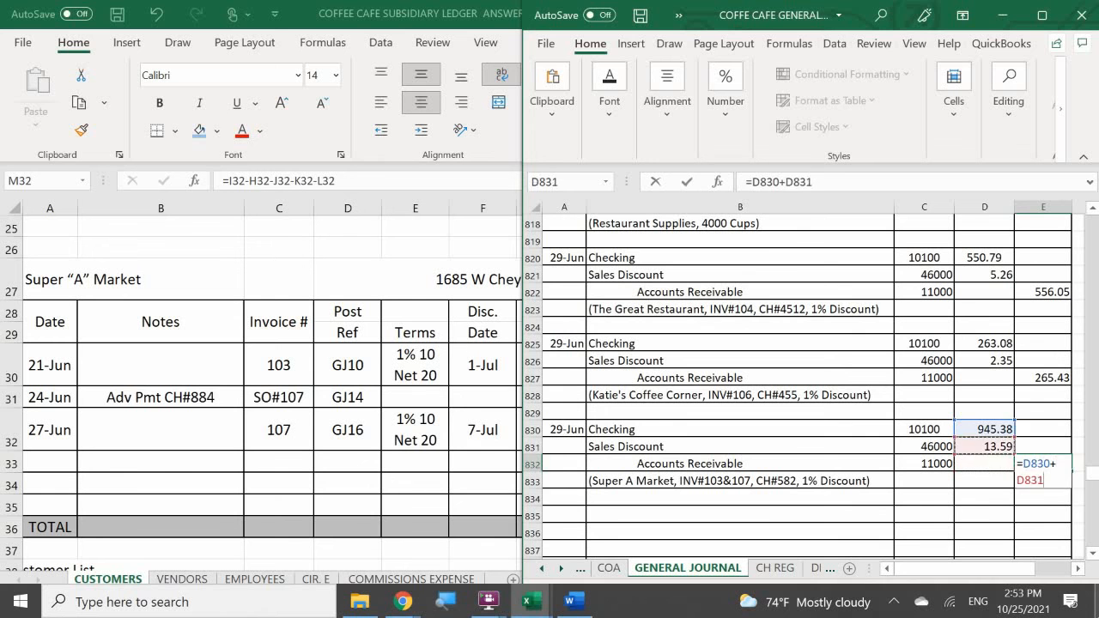
{"action": "key", "text": "Return"}
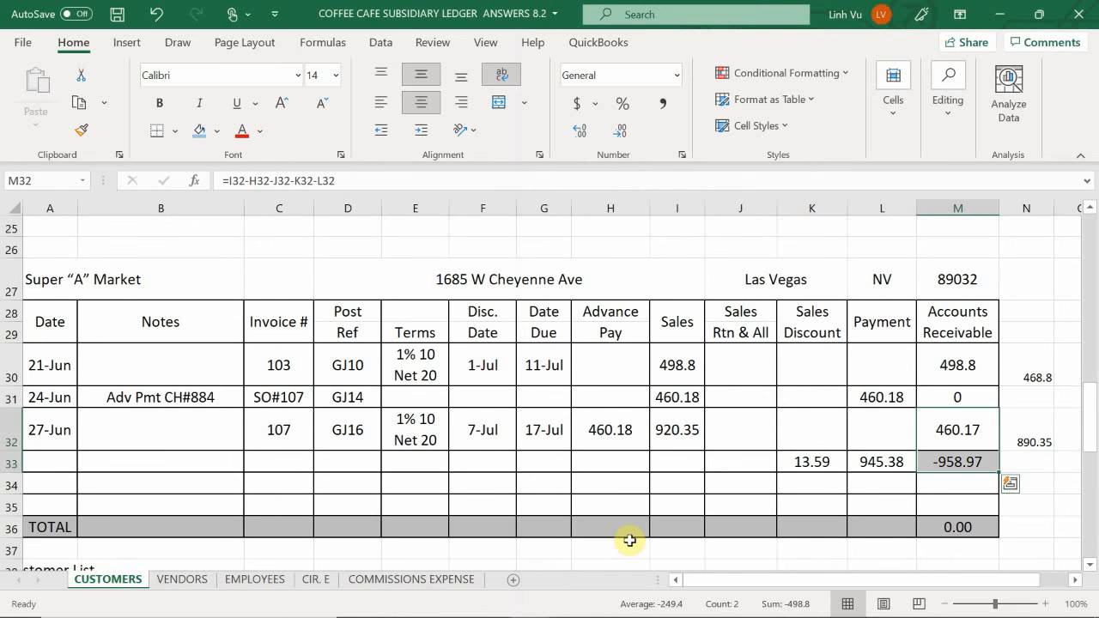
- Switch back to the customer subsidiary ledger and date Super A Market's payment row 29-Jun in A33
{"action": "mouse_move", "coordinate": [62, 597]}
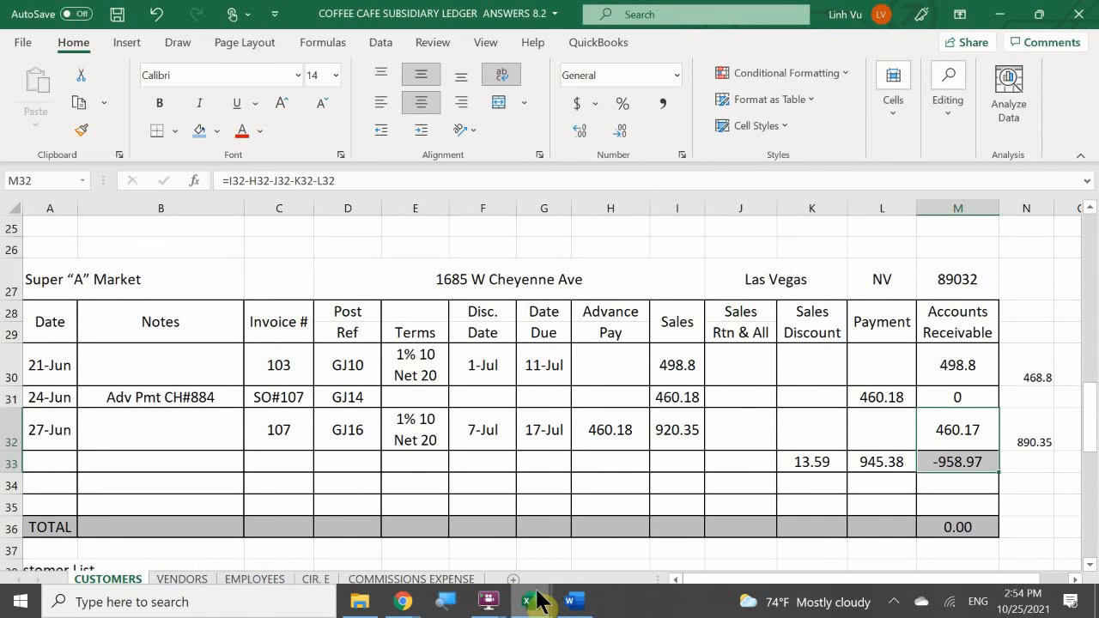
{"action": "mouse_move", "coordinate": [538, 601]}
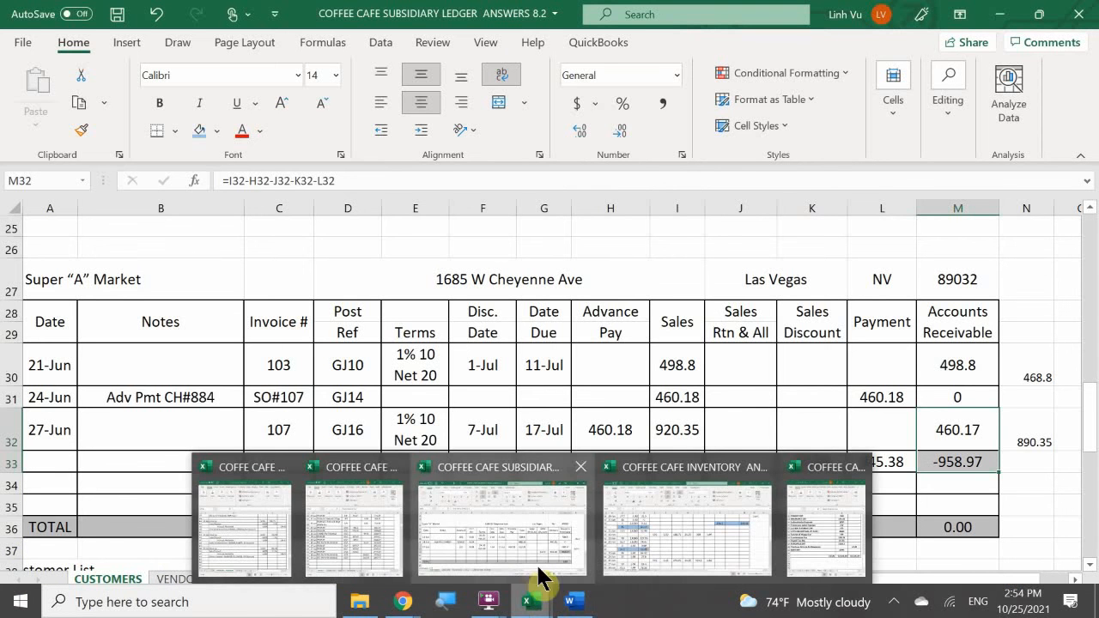
{"action": "left_click", "coordinate": [226, 515]}
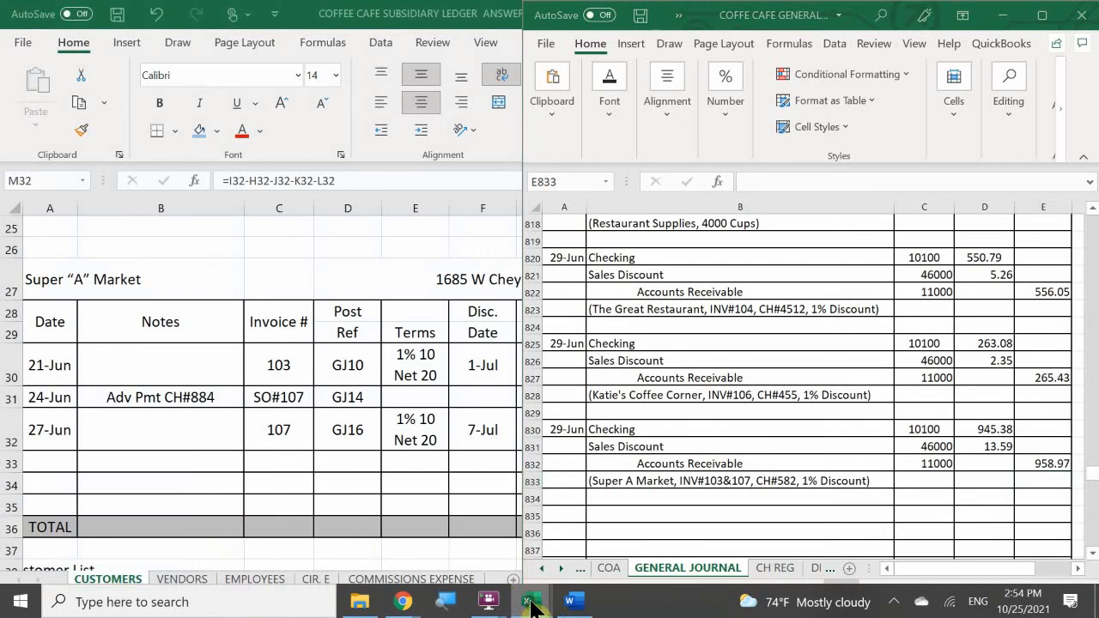
{"action": "mouse_move", "coordinate": [525, 605]}
{"action": "left_click", "coordinate": [517, 547]}
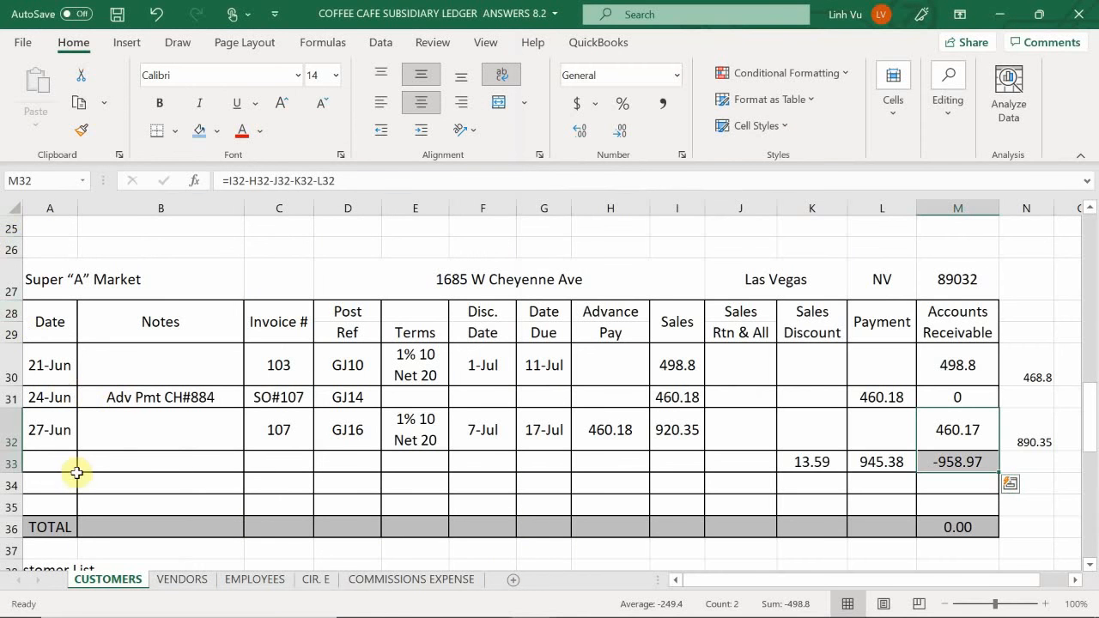
{"action": "left_click", "coordinate": [52, 461]}
{"action": "type", "text": "6/19"}
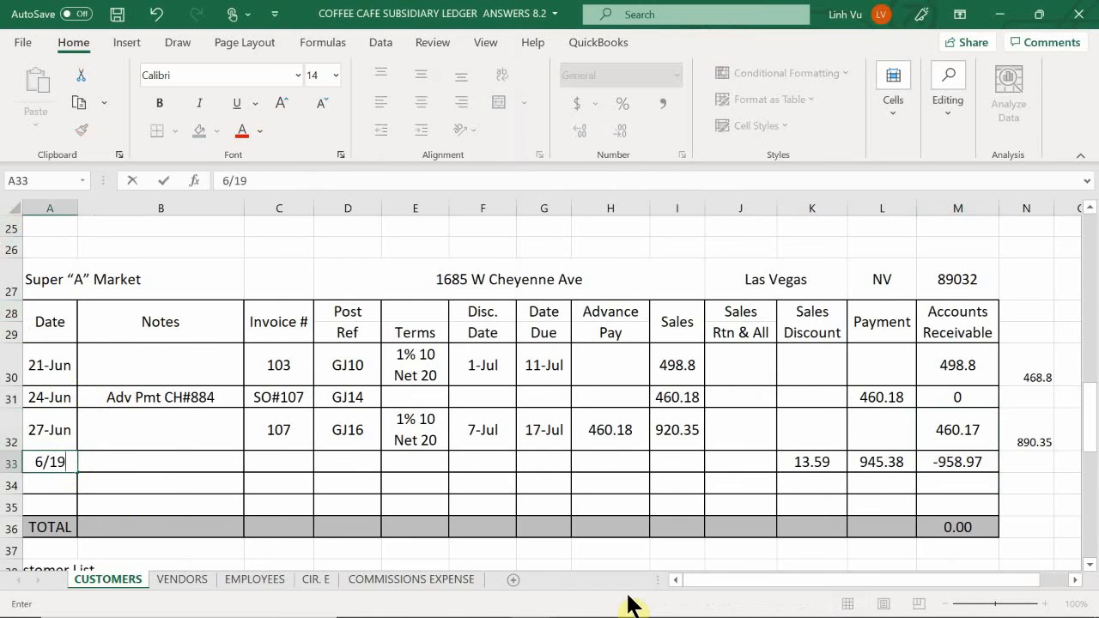
{"action": "key", "text": "Return"}
{"action": "key", "text": "Up"}
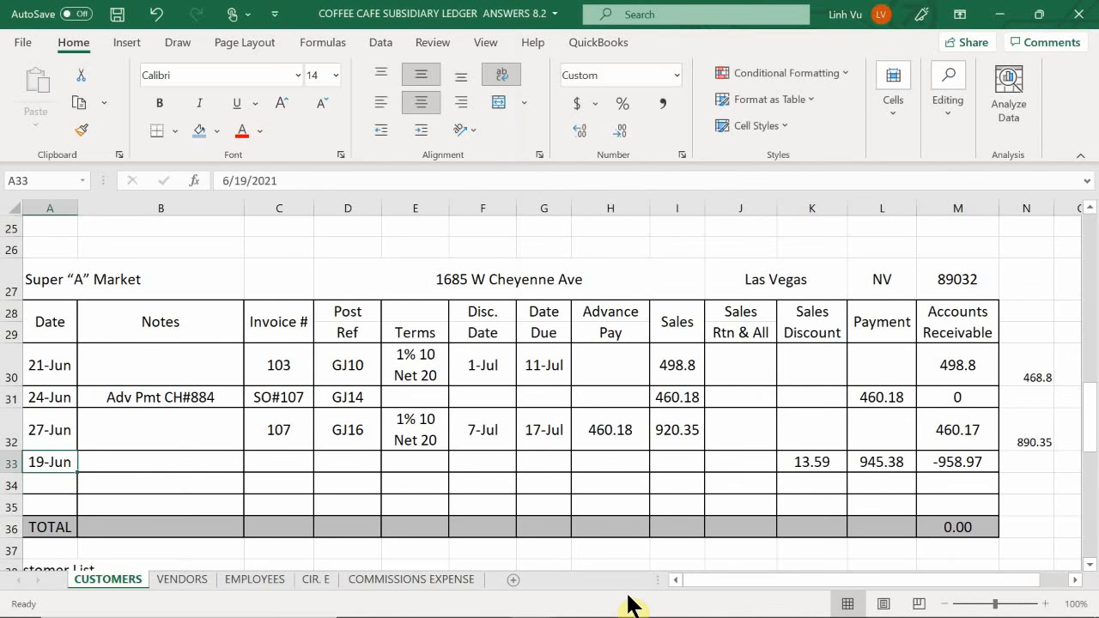
{"action": "type", "text": "6/29"}
{"action": "key", "text": "Return"}
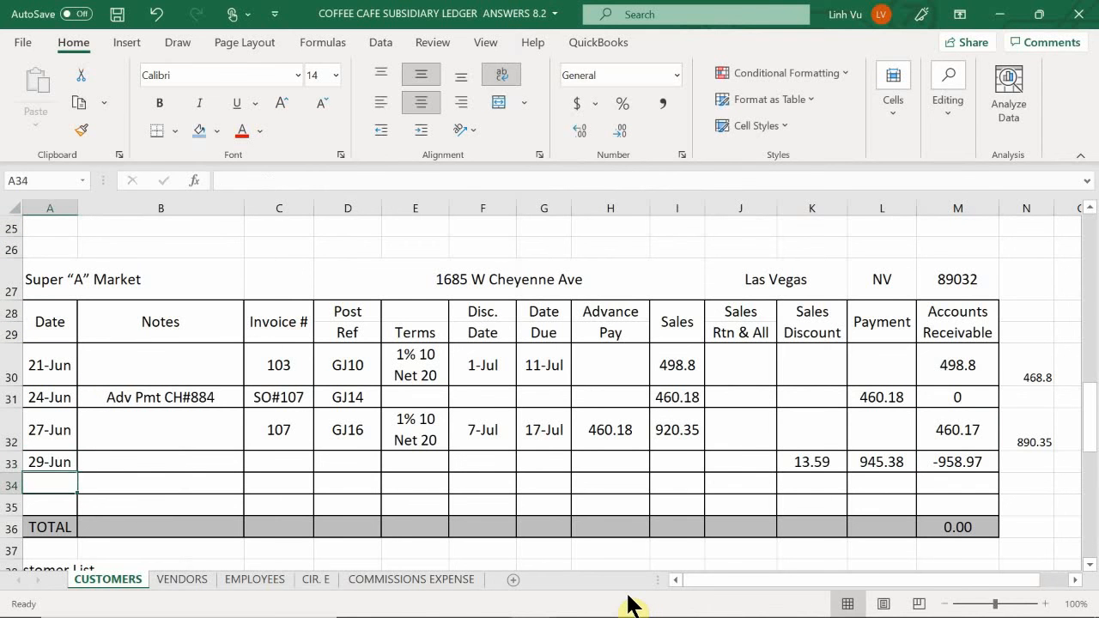
- Enter CH#582 in the Notes cell B33 of Super A Market's 29-Jun payment row
{"action": "key", "text": "Up"}
{"action": "key", "text": "Right"}
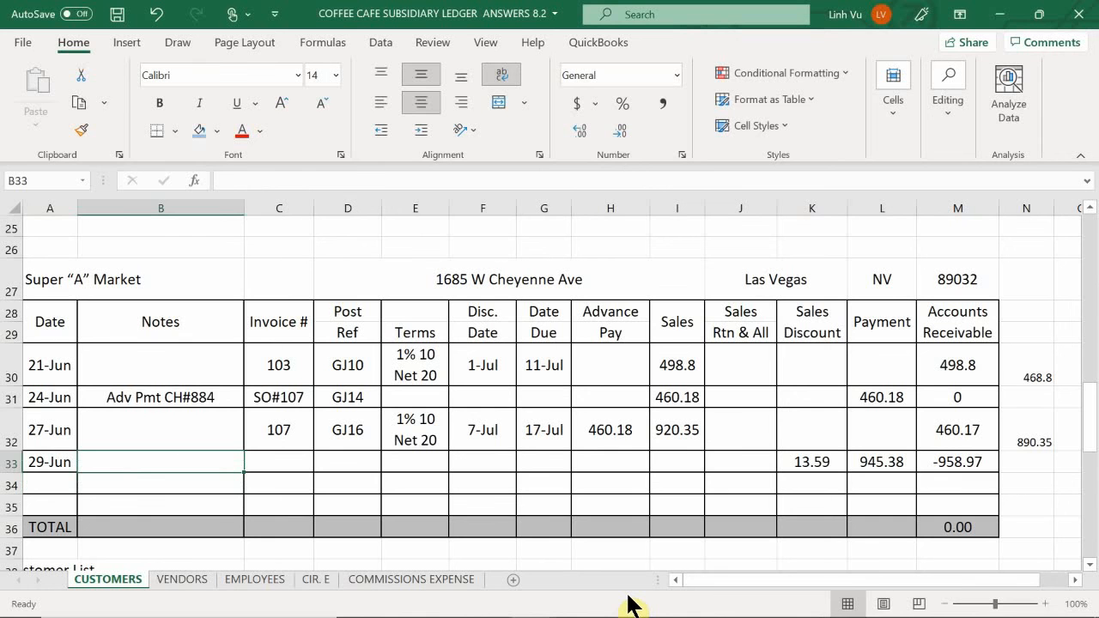
{"action": "type", "text": "CJ"}
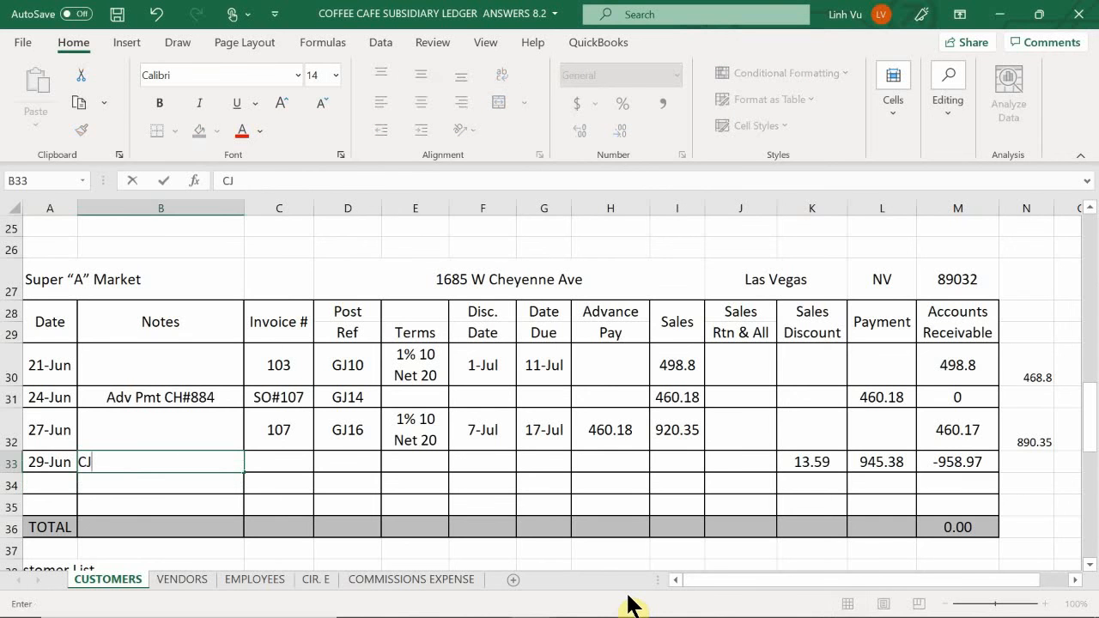
{"action": "type", "text": "H"}
{"action": "key", "text": "BackSpace"}
{"action": "key", "text": "BackSpace"}
{"action": "type", "text": "H#582"}
{"action": "key", "text": "Return"}
- Enter "103 & 107" as the invoice numbers in C33 and GJ20 as the post reference in D33
{"action": "key", "text": "Right"}
{"action": "key", "text": "Up"}
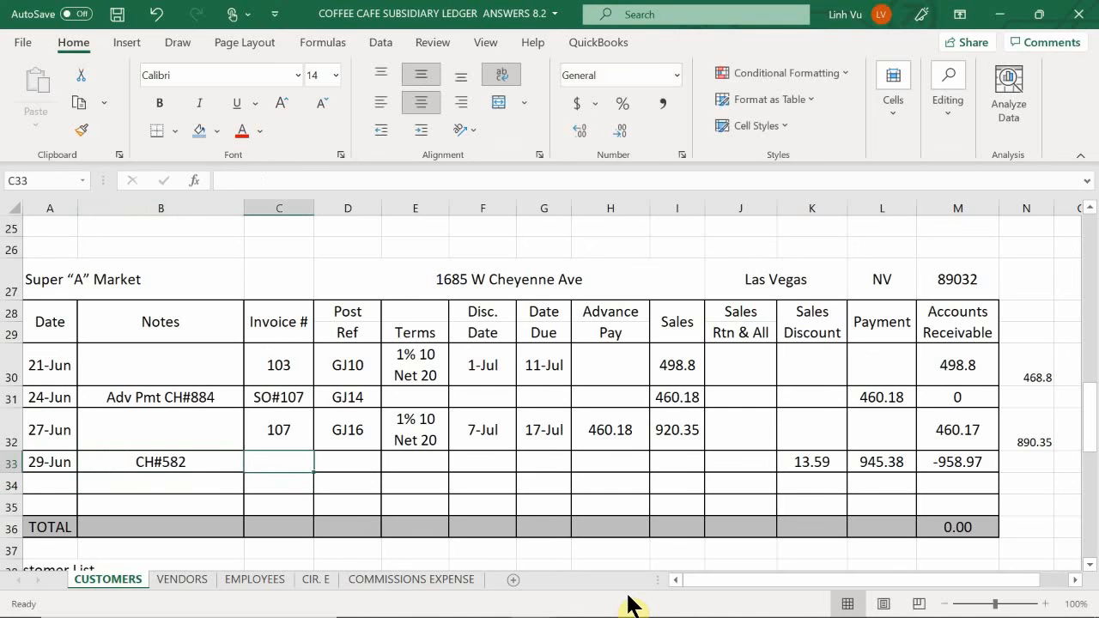
{"action": "type", "text": "10"}
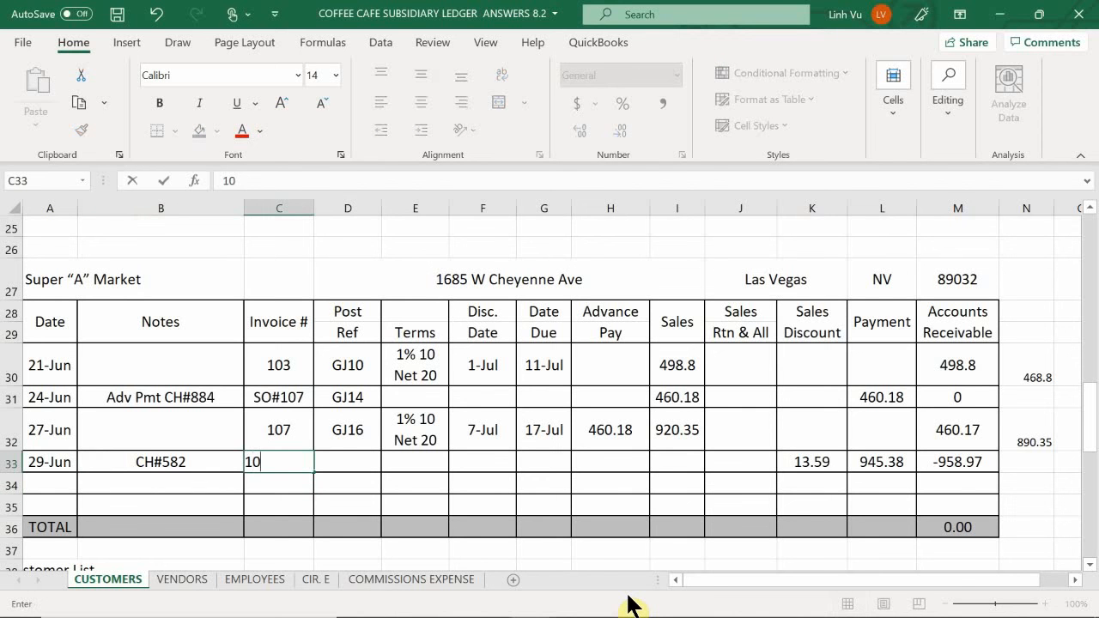
{"action": "type", "text": "3 & 107"}
{"action": "key", "text": "Tab"}
{"action": "type", "text": "G"}
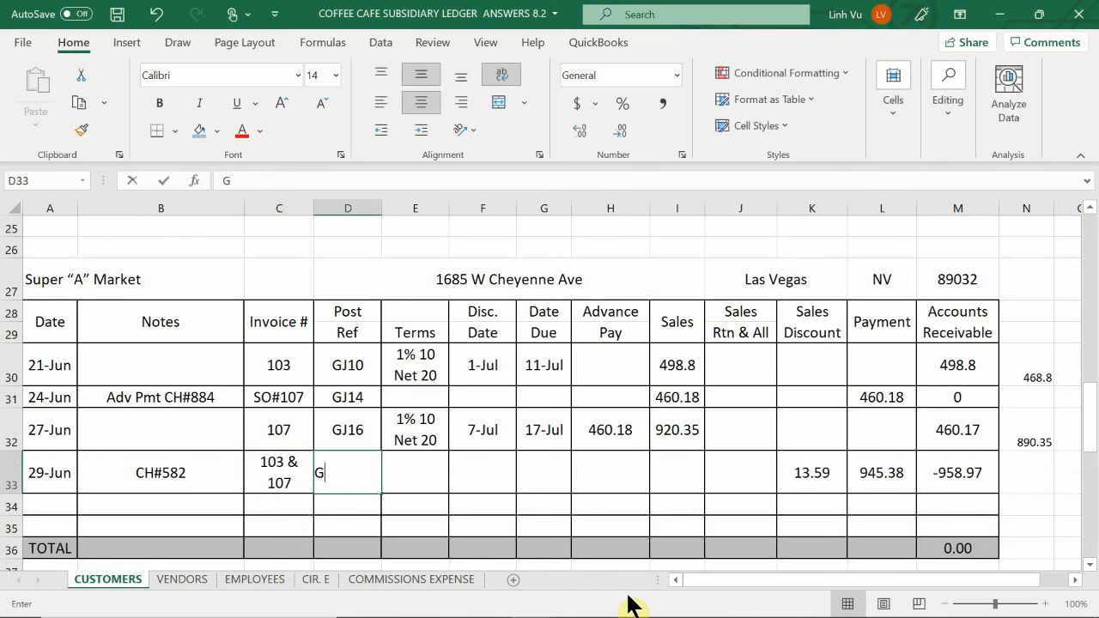
{"action": "type", "text": "J20"}
{"action": "key", "text": "Tab"}
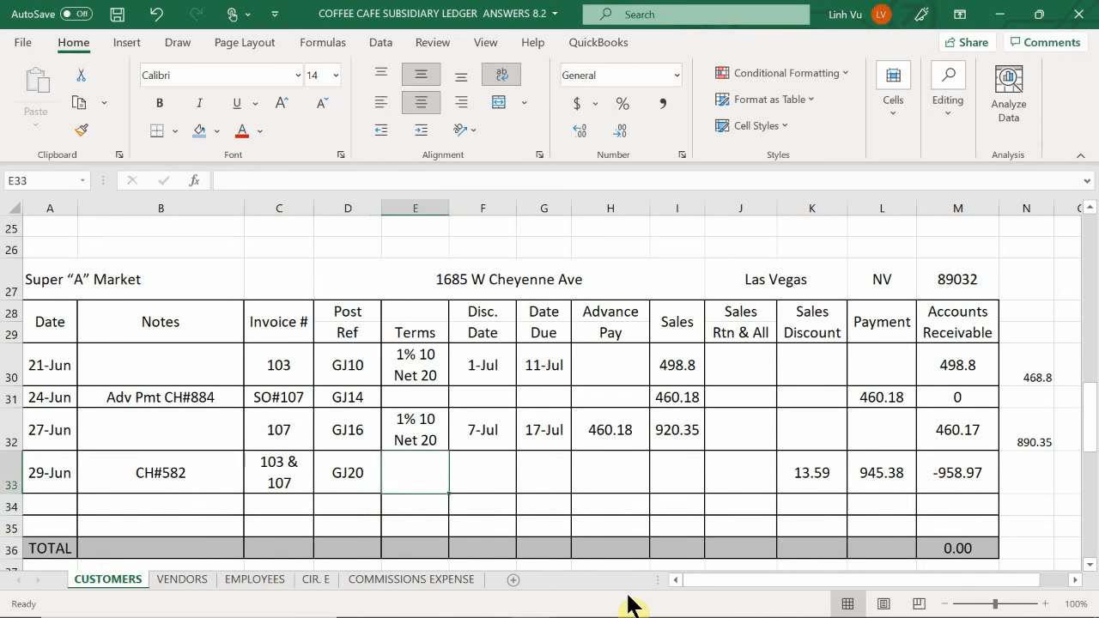
{"action": "key", "text": "Tab"}
{"action": "key", "text": "Tab"}
{"action": "key", "text": "Tab"}
{"action": "key", "text": "Tab"}
{"action": "key", "text": "Tab"}
{"action": "key", "text": "Tab"}
{"action": "key", "text": "Tab"}
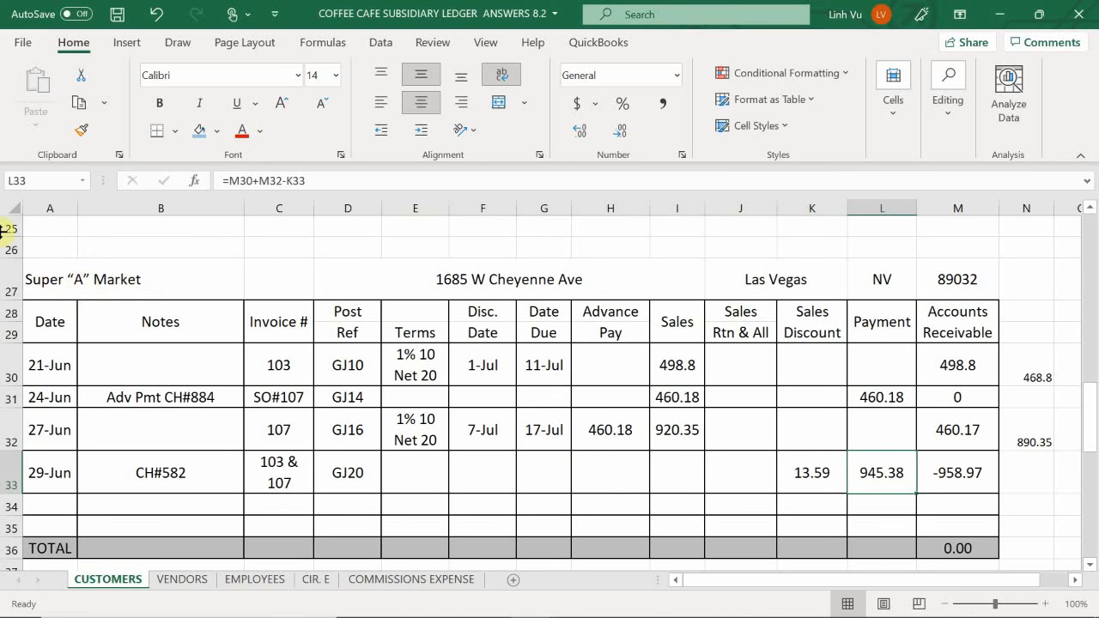
- Bring up the ledger workbook's ASSETS sheet and place the general journal workbook in view beside it
{"action": "mouse_move", "coordinate": [546, 615]}
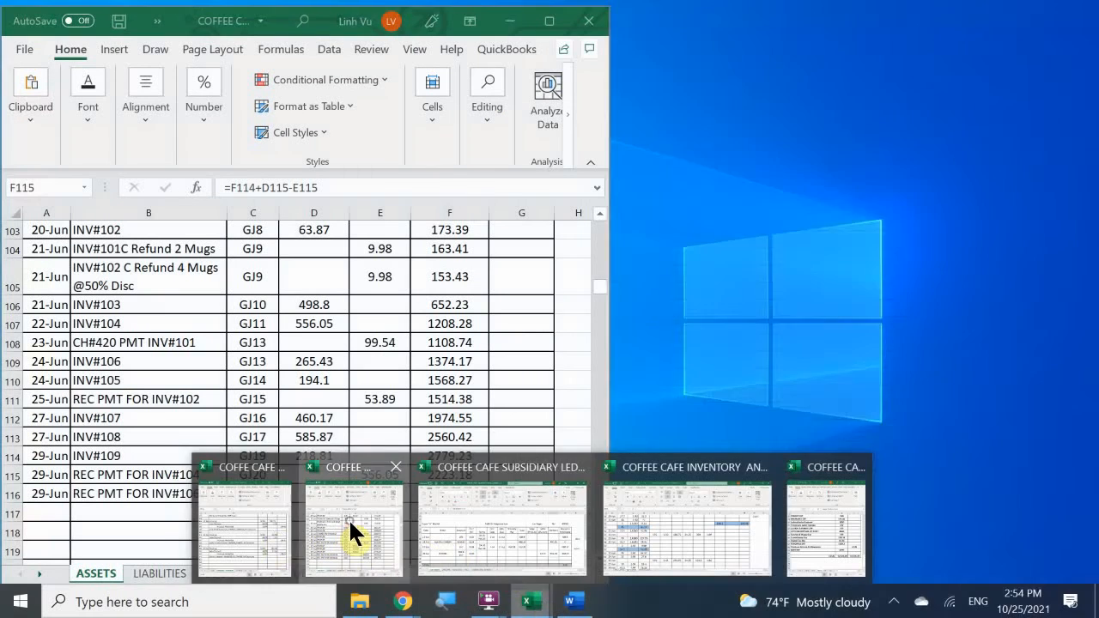
{"action": "left_click", "coordinate": [349, 519]}
{"action": "mouse_move", "coordinate": [524, 611]}
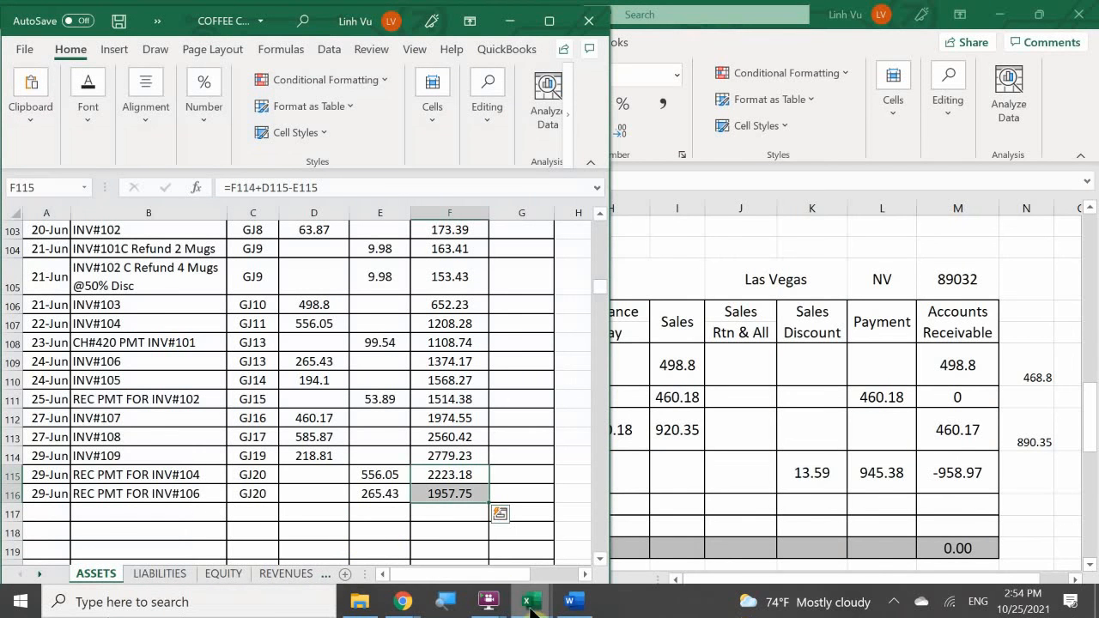
{"action": "left_click", "coordinate": [258, 558]}
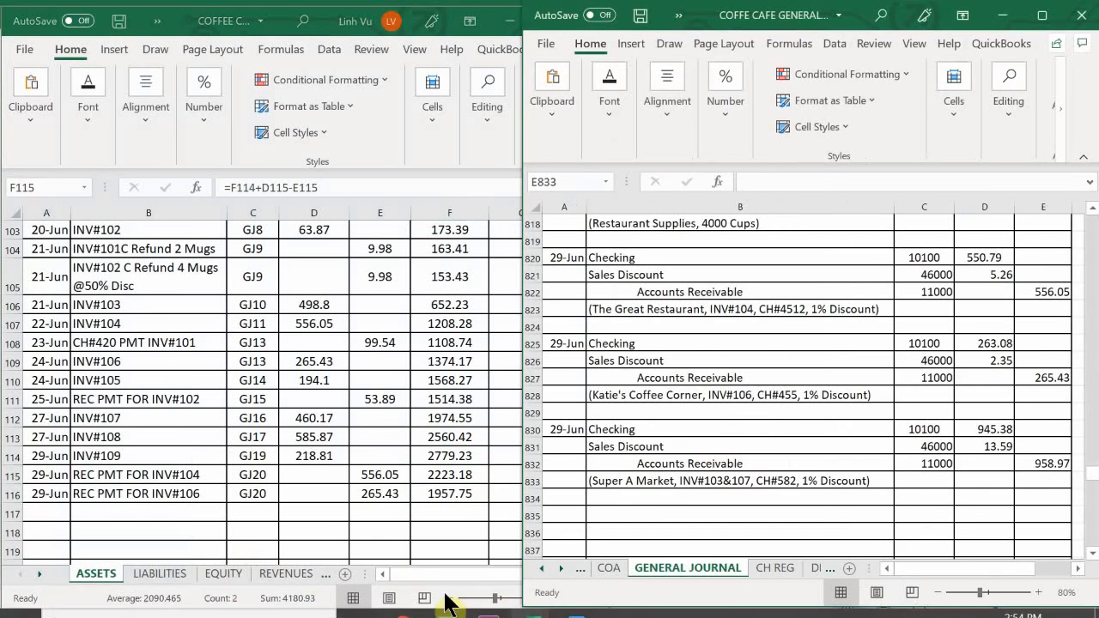
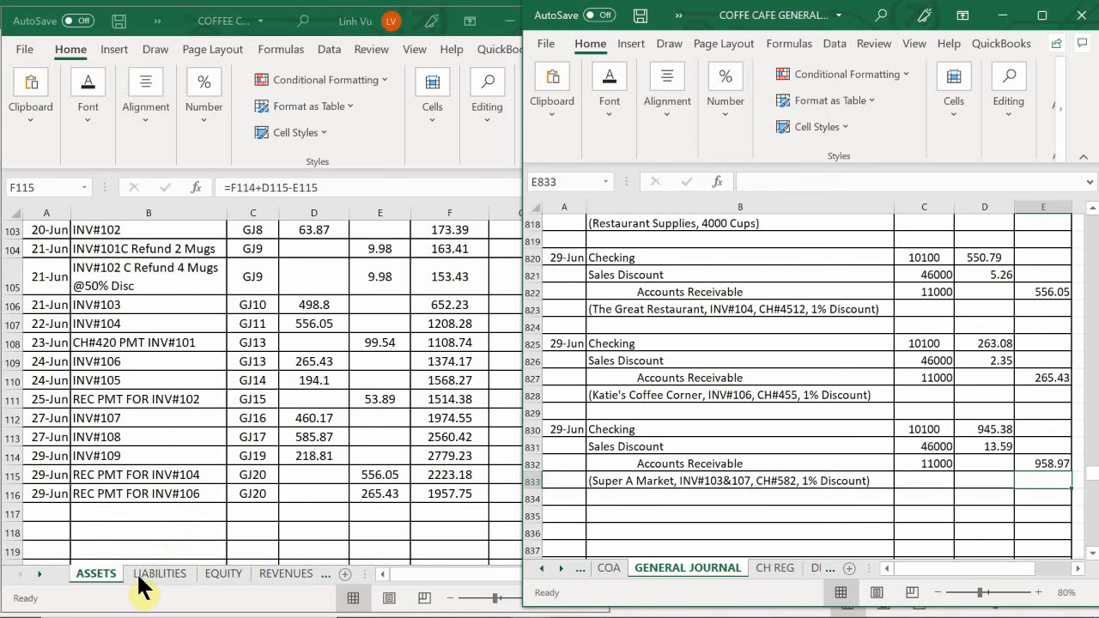
- Date the next empty row of the Checking account on the ASSETS sheet 29-Jun in A69
{"action": "left_click", "coordinate": [128, 506]}
{"action": "scroll", "coordinate": [134, 508], "scroll_direction": "up", "scroll_amount": 20}
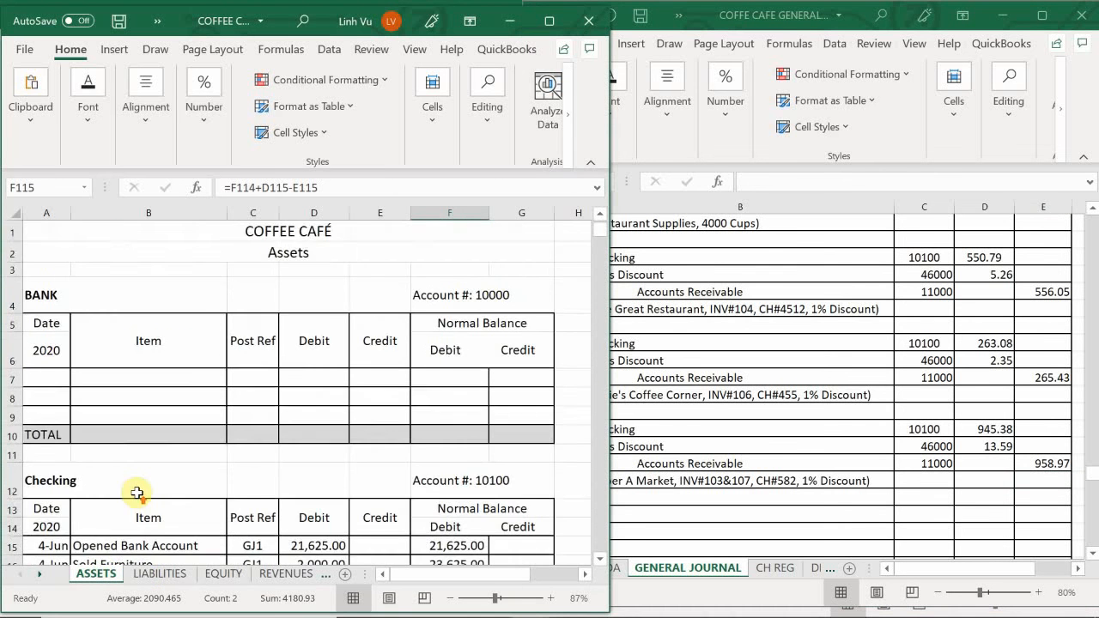
{"action": "scroll", "coordinate": [137, 492], "scroll_direction": "down", "scroll_amount": 18}
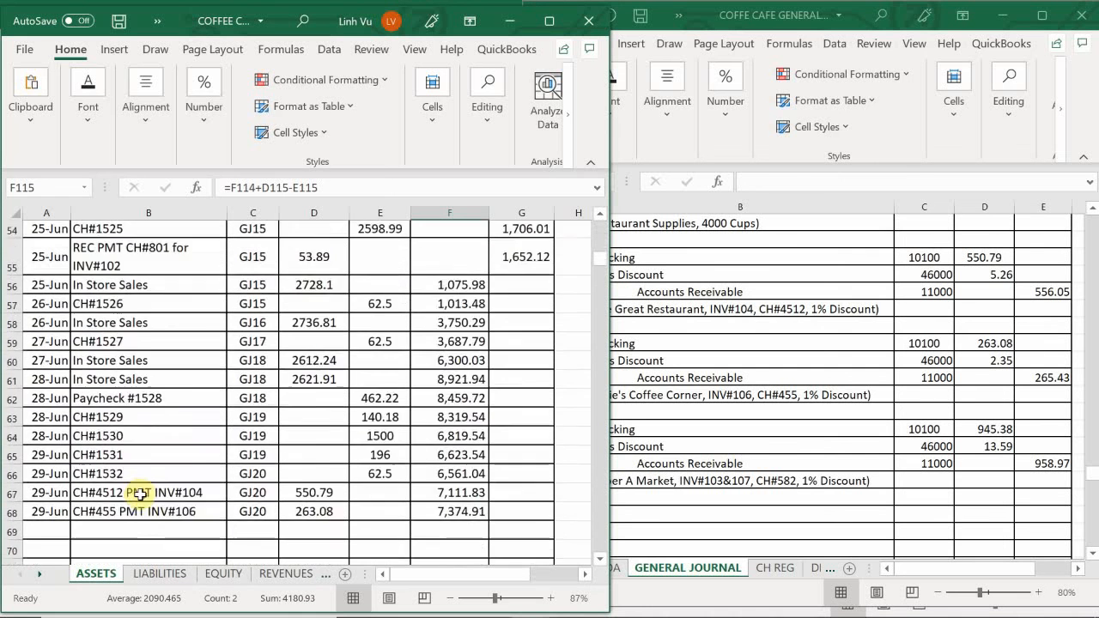
{"action": "scroll", "coordinate": [140, 494], "scroll_direction": "down", "scroll_amount": 2}
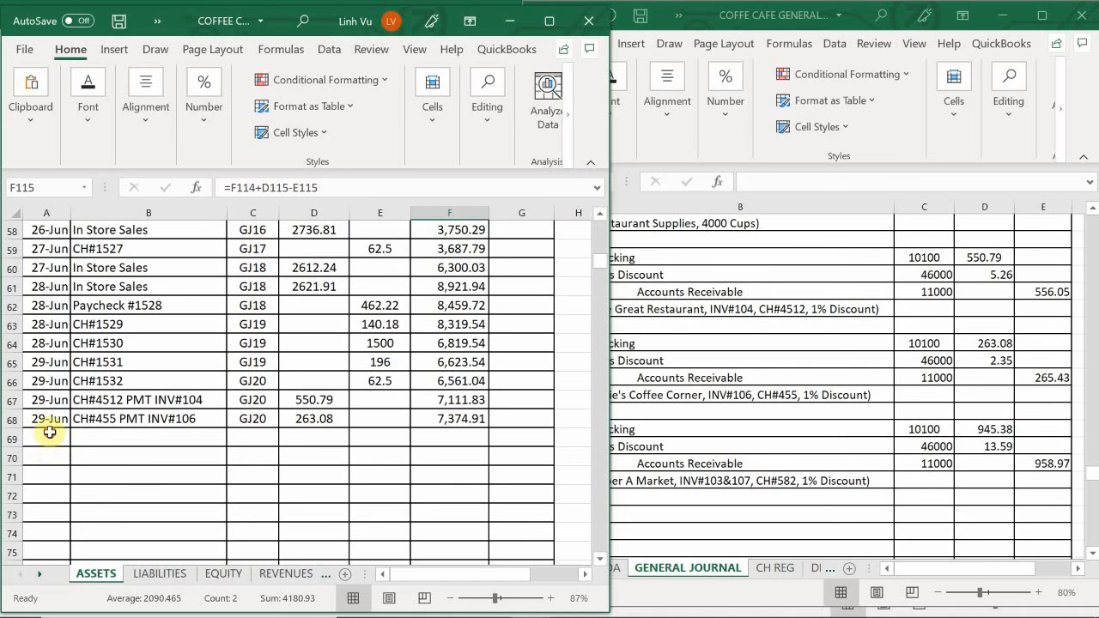
{"action": "left_click", "coordinate": [50, 432]}
{"action": "type", "text": "6"}
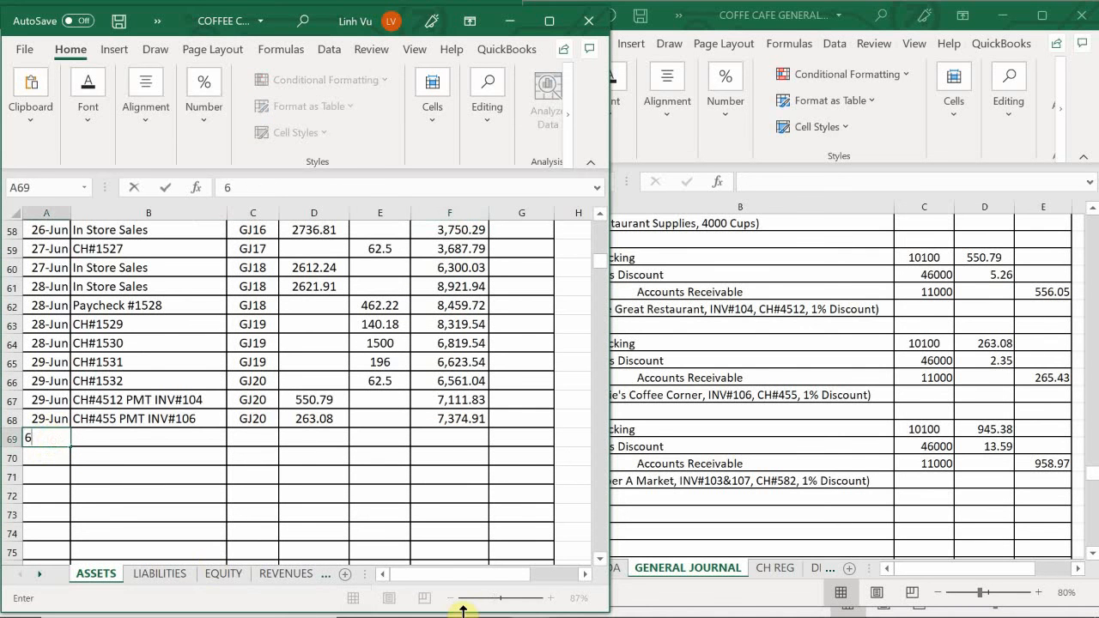
{"action": "type", "text": "/29"}
{"action": "key", "text": "Return"}
- Enter "CH#582 PMT INV#103&107" as the item in B69 of the Checking account
{"action": "key", "text": "Tab"}
{"action": "key", "text": "Up"}
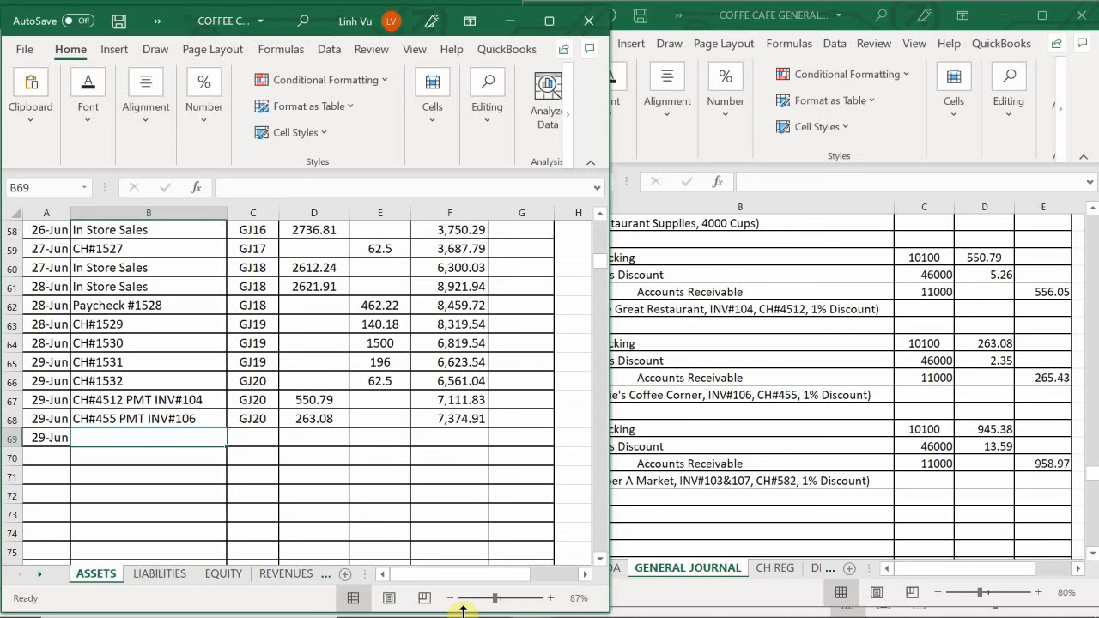
{"action": "type", "text": "CH"}
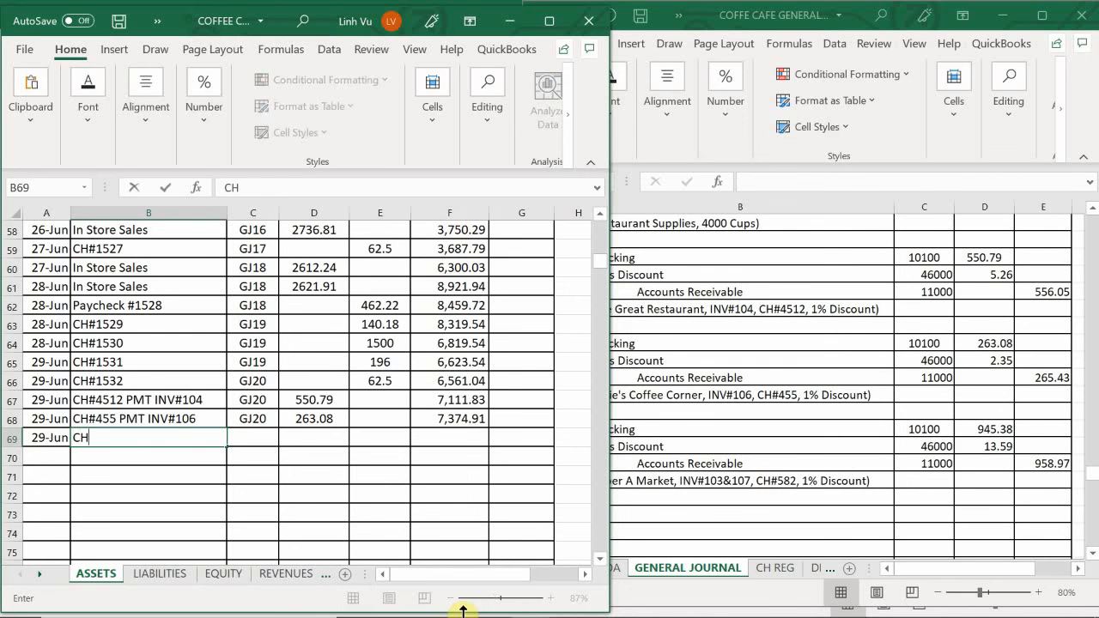
{"action": "type", "text": "#582 PMT"}
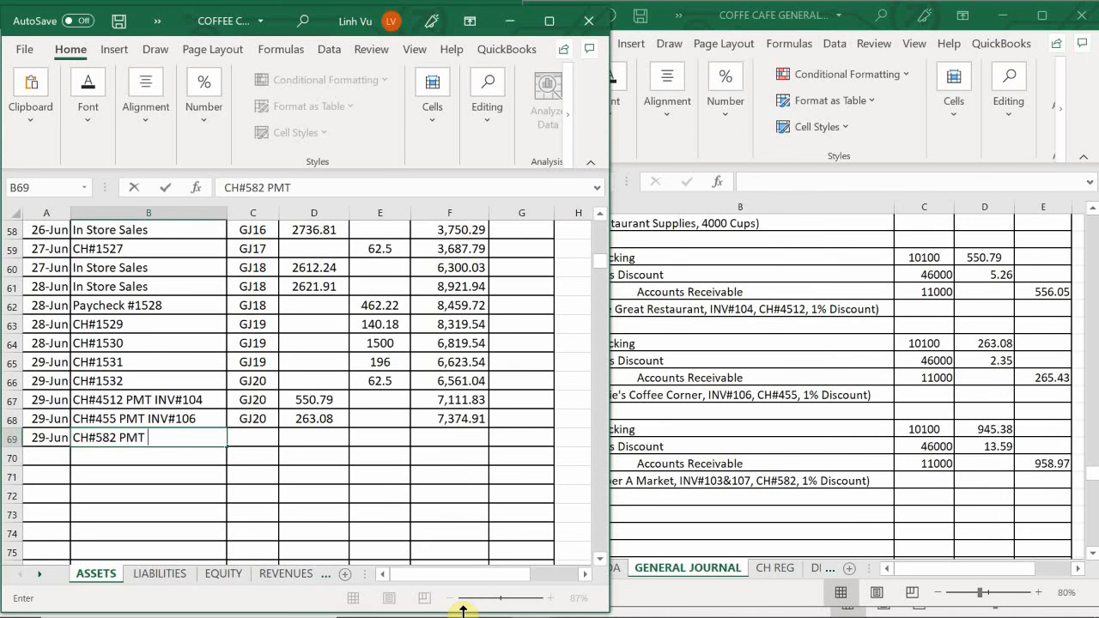
{"action": "type", "text": " INV#103&"}
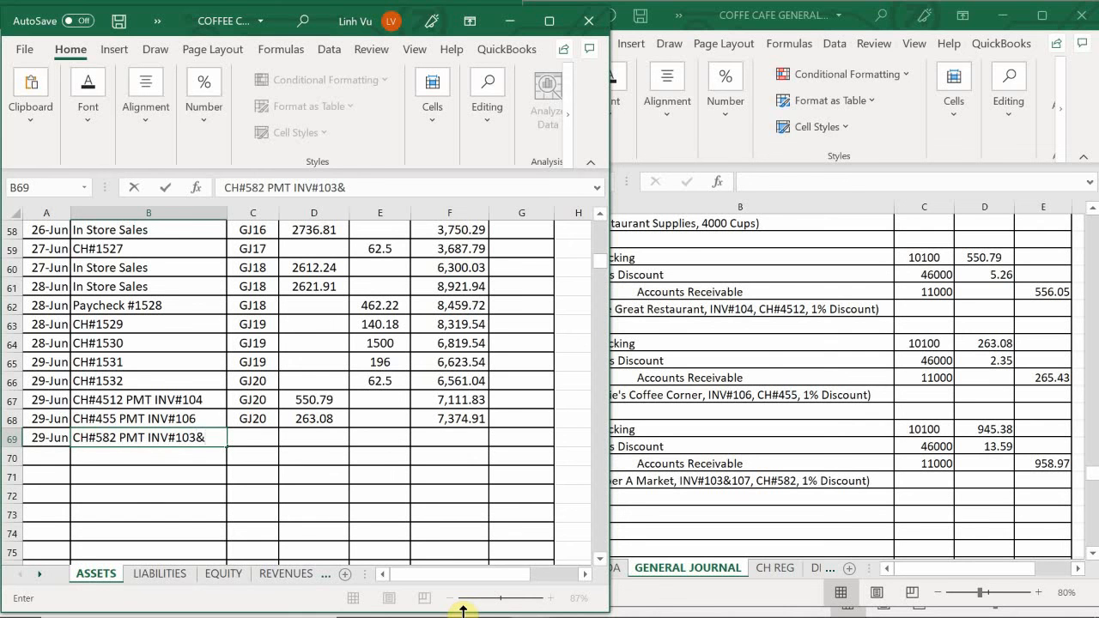
{"action": "type", "text": "107"}
- Enter GJ20 as the post reference in C69 and a debit of 945.38 in D69 of the Checking account
{"action": "key", "text": "Tab"}
{"action": "type", "text": "GJ"}
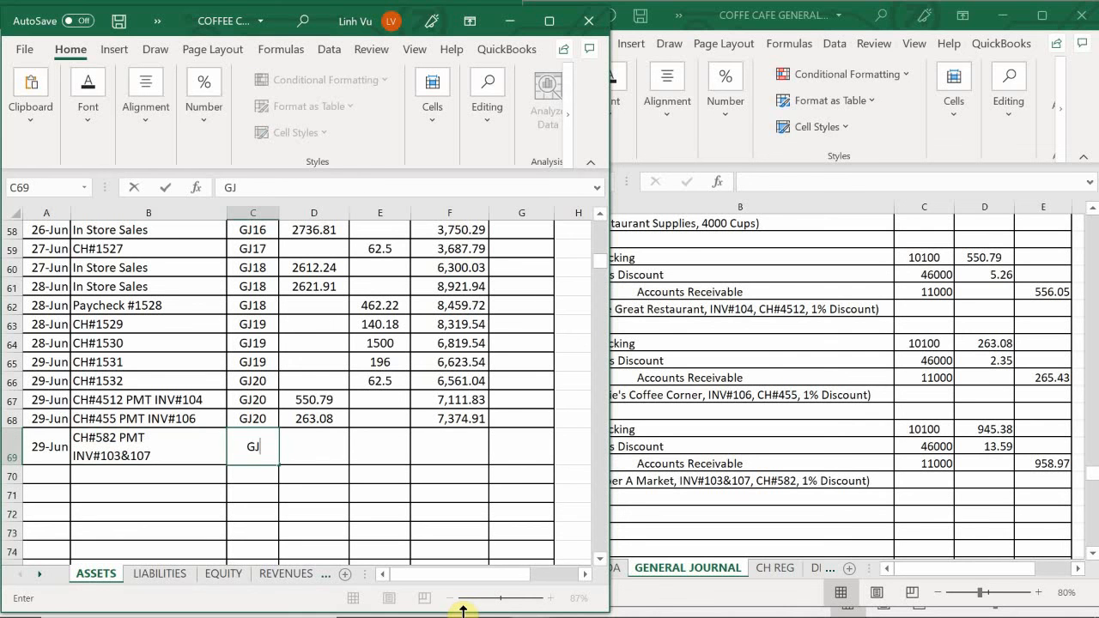
{"action": "type", "text": "20"}
{"action": "key", "text": "Return"}
{"action": "key", "text": "Right"}
{"action": "key", "text": "Up"}
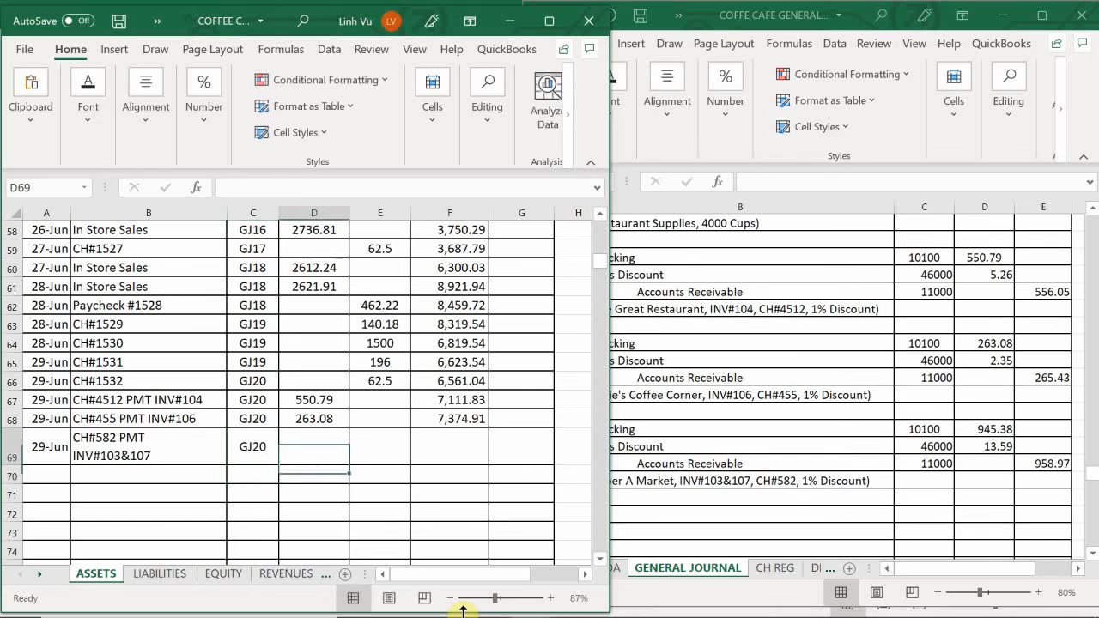
{"action": "type", "text": "945.38"}
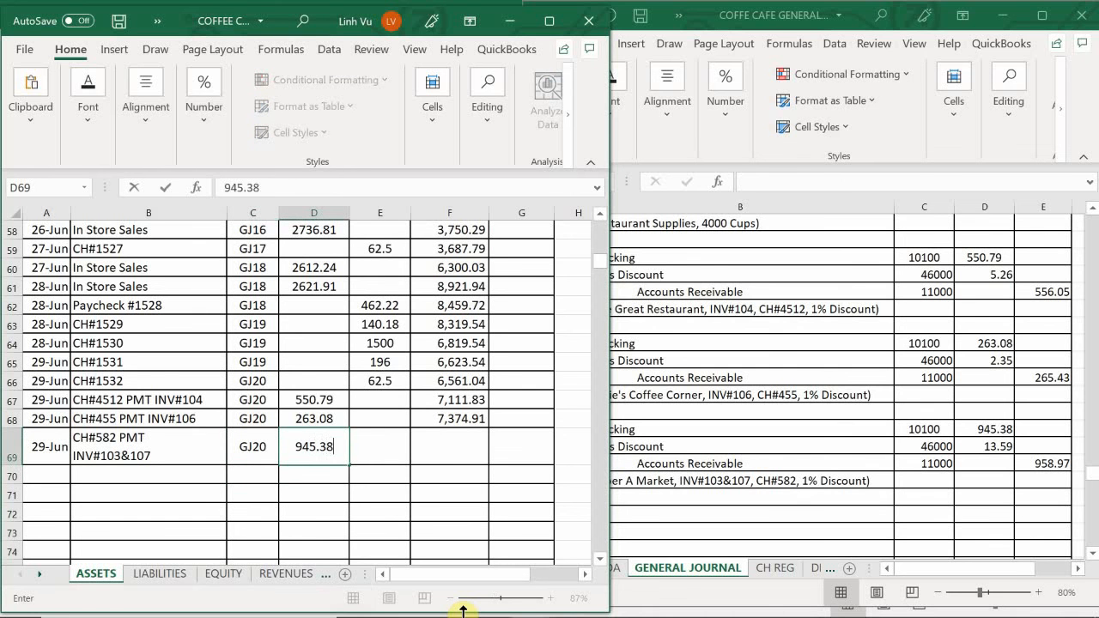
{"action": "key", "text": "Return"}
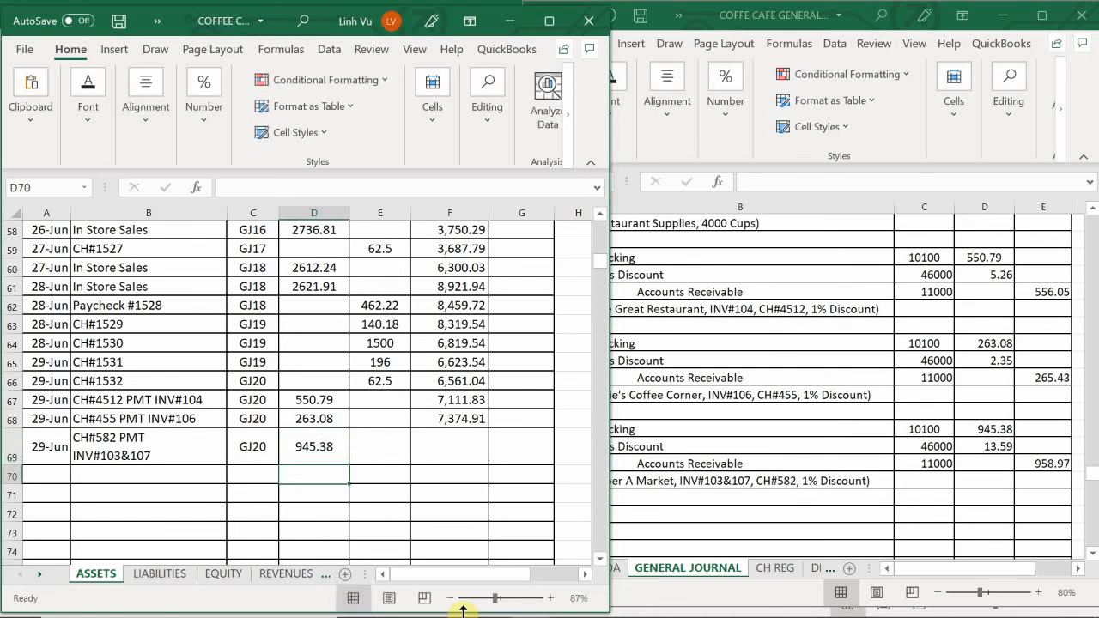
- Extend the Checking account's running debit balance formula from F68 down to F69
{"action": "left_click", "coordinate": [442, 421]}
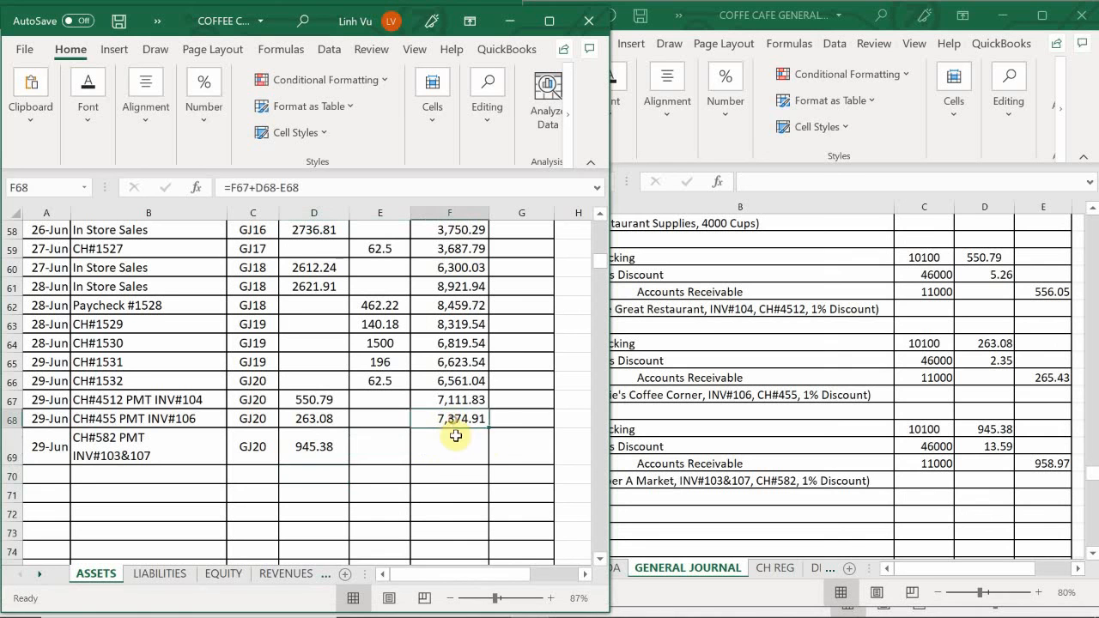
{"action": "left_click_drag", "start_coordinate": [491, 466], "coordinate": [491, 464]}
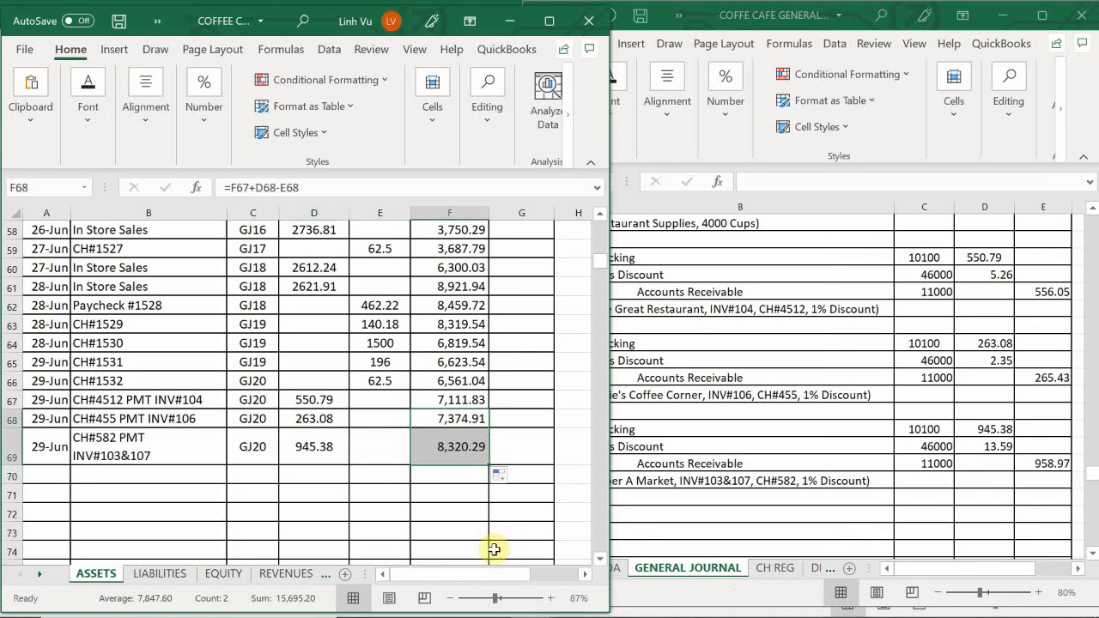
{"action": "left_click", "coordinate": [363, 473]}
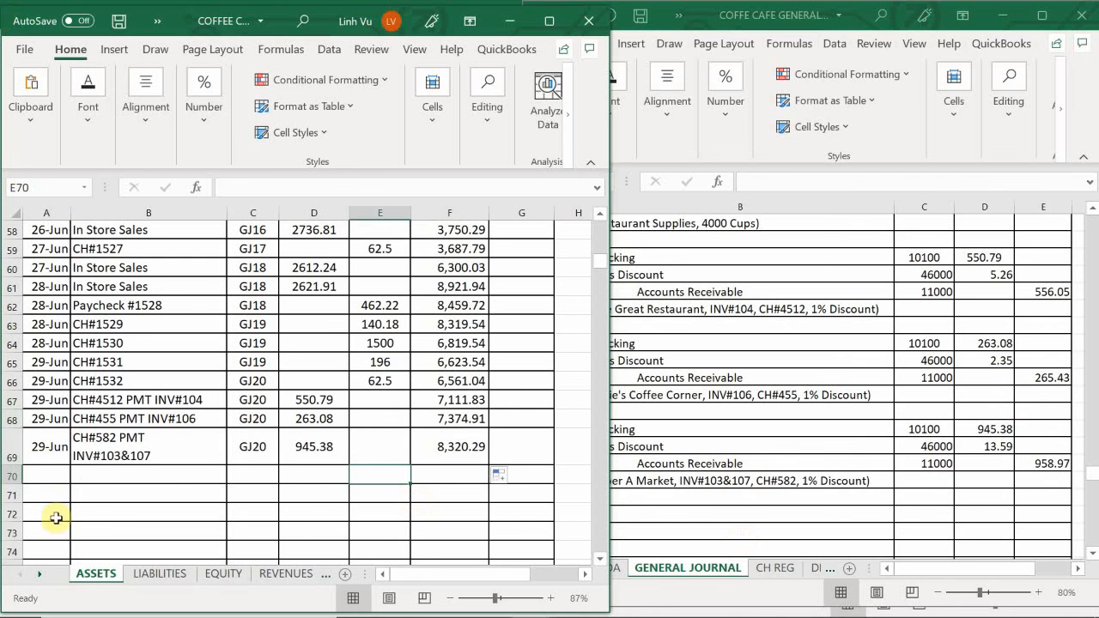
- Switch to the REVENUES sheet and date the next empty Sales Discount row 29-Jun in A193
{"action": "left_click", "coordinate": [91, 488]}
{"action": "scroll", "coordinate": [93, 488], "scroll_direction": "down", "scroll_amount": 5}
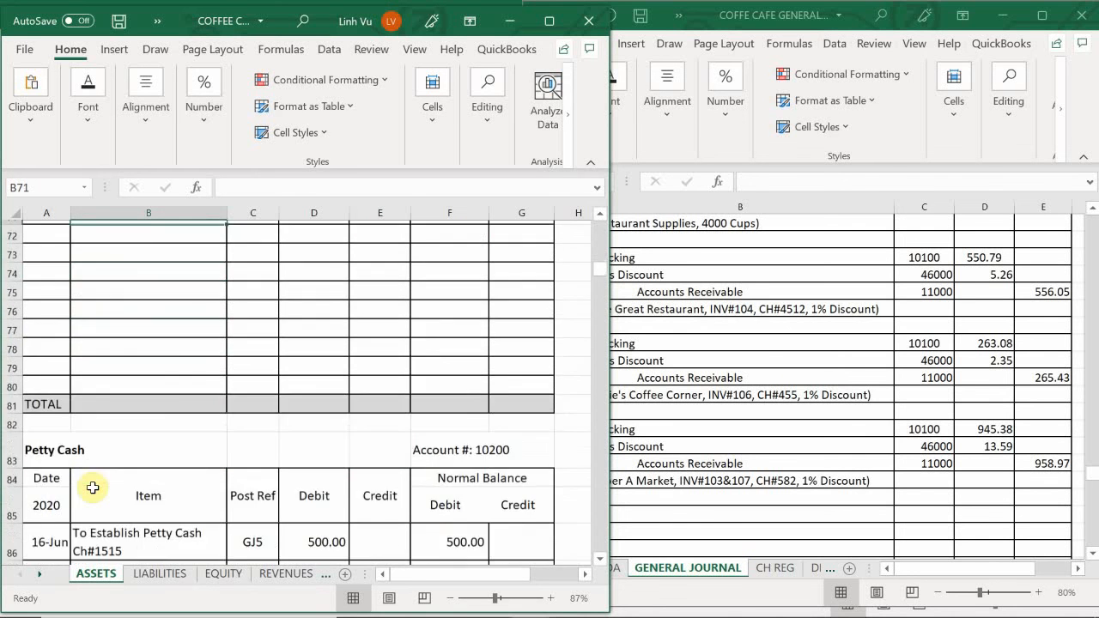
{"action": "scroll", "coordinate": [92, 488], "scroll_direction": "down", "scroll_amount": 5}
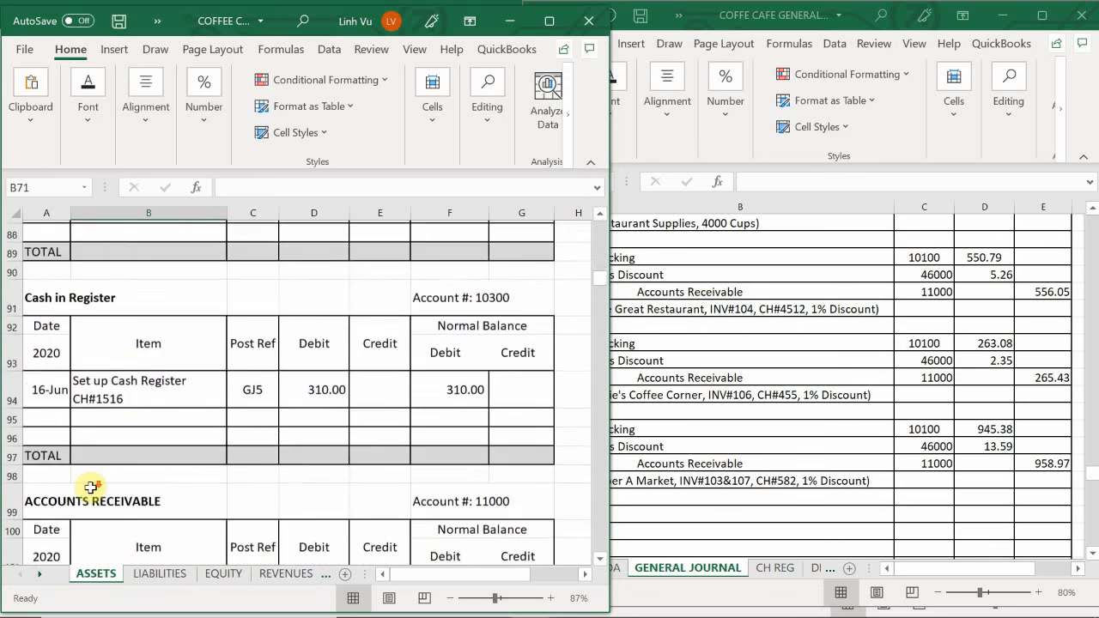
{"action": "scroll", "coordinate": [91, 489], "scroll_direction": "down", "scroll_amount": 1}
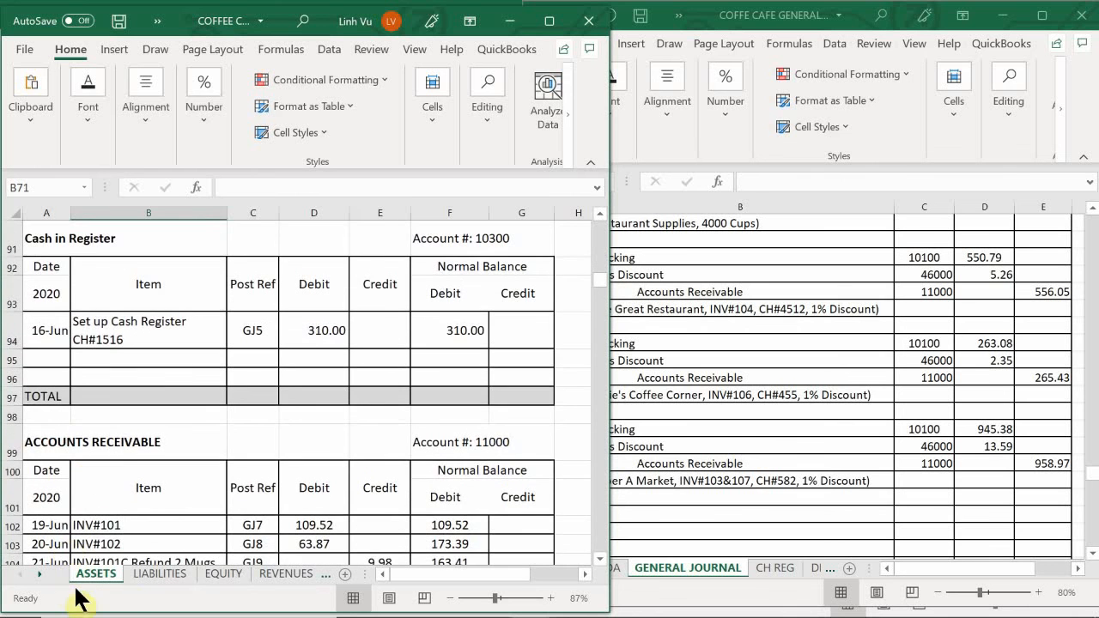
{"action": "left_click", "coordinate": [225, 577]}
{"action": "left_click", "coordinate": [262, 577]}
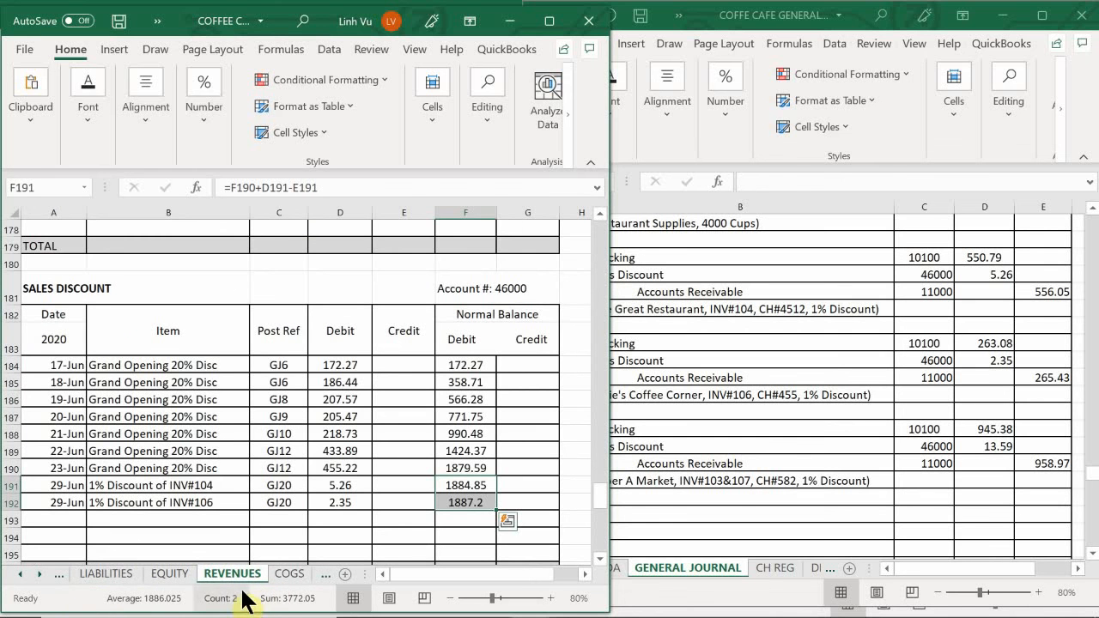
{"action": "left_click", "coordinate": [150, 463]}
{"action": "scroll", "coordinate": [150, 464], "scroll_direction": "down", "scroll_amount": 1}
{"action": "left_click", "coordinate": [76, 471]}
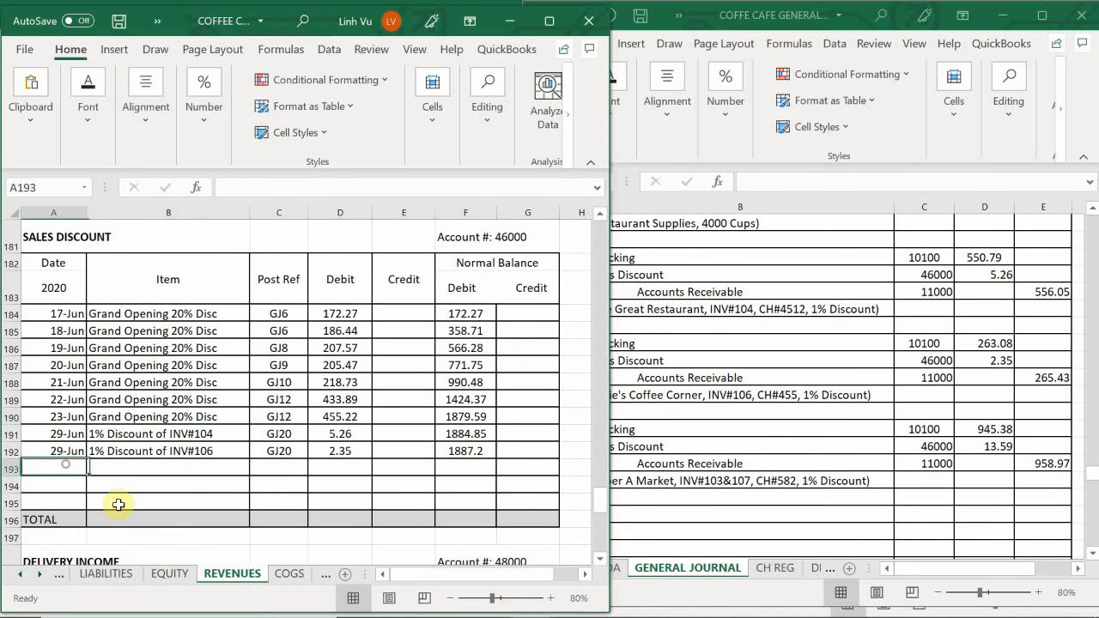
{"action": "type", "text": "6/"}
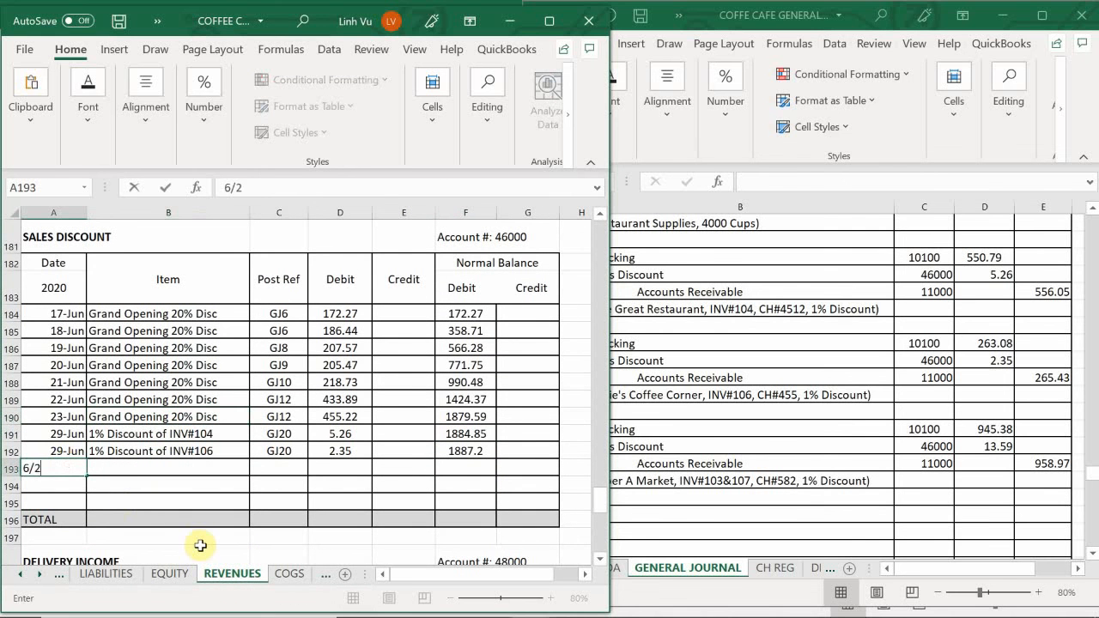
{"action": "type", "text": "29"}
- Enter "1% Discount on INV#103&107" as the item in B193 and GJ20 as the post reference in C193
{"action": "key", "text": "Tab"}
{"action": "type", "text": "1"}
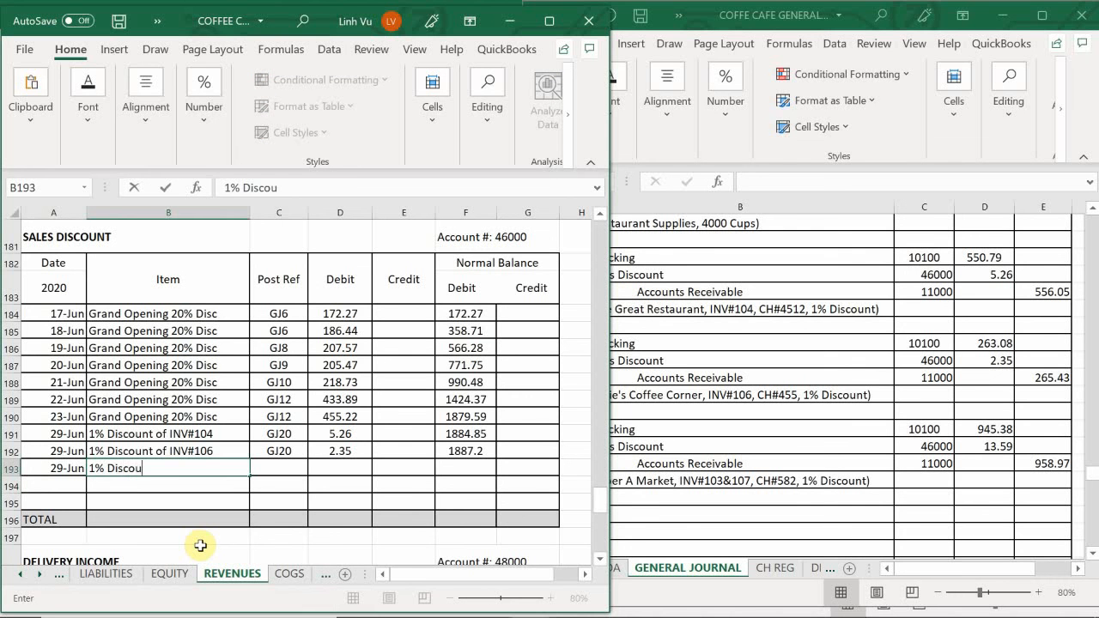
{"action": "type", "text": "% Discount on INV#103&107"}
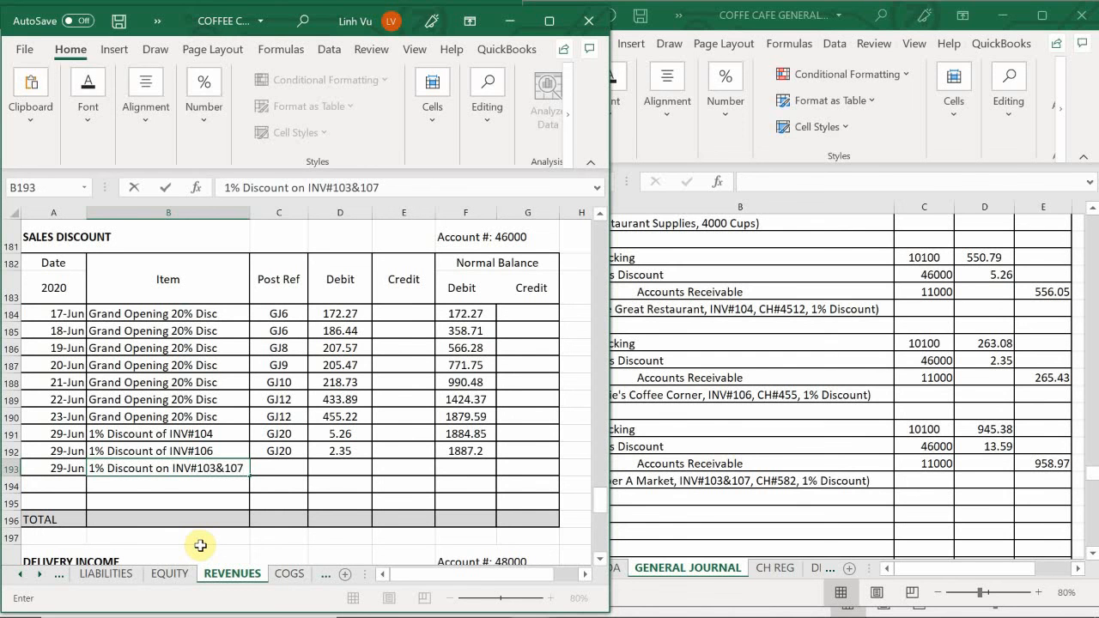
{"action": "key", "text": "Tab"}
{"action": "type", "text": "GH"}
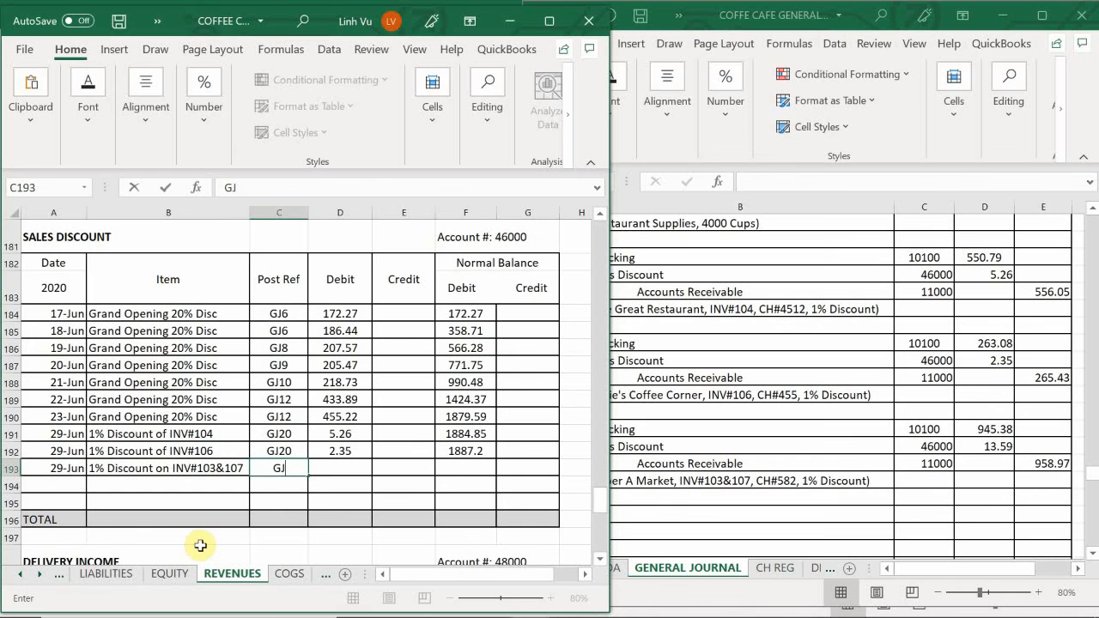
{"action": "type", "text": "20"}
{"action": "key", "text": "Tab"}
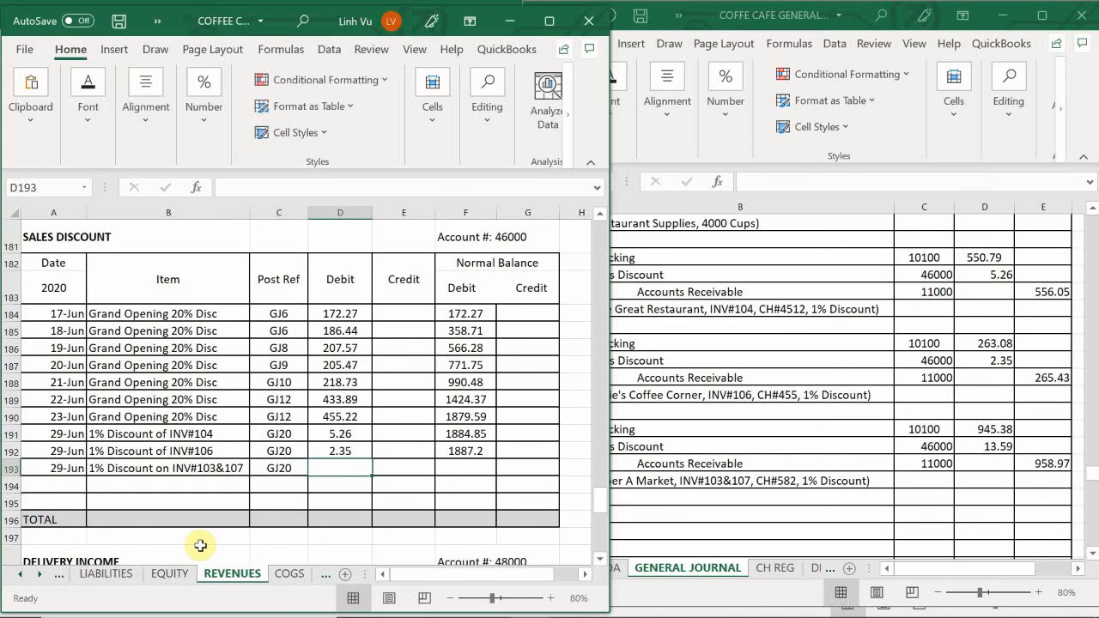
- Enter a debit of 13.59 in D193 and extend the Sales Discount running balance formula down to F193
{"action": "type", "text": "13.59"}
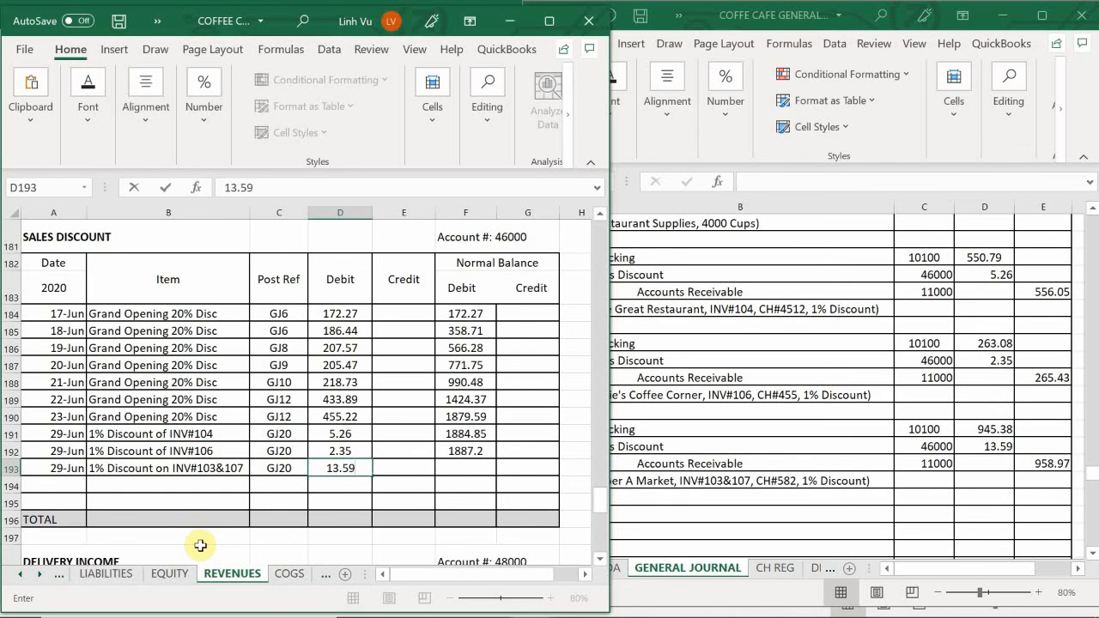
{"action": "left_click", "coordinate": [477, 450]}
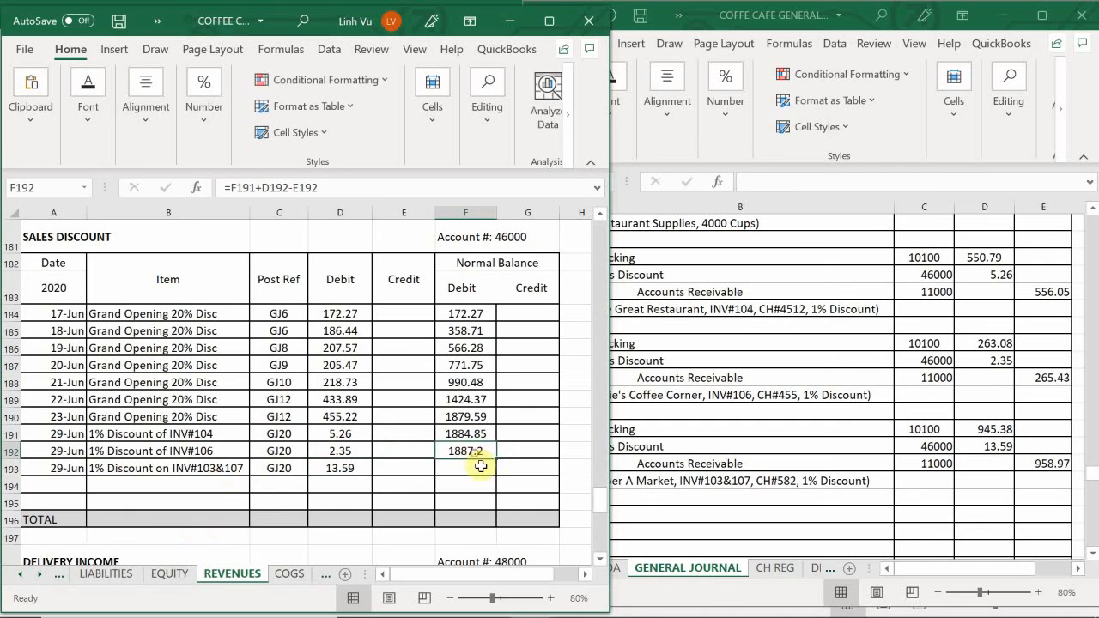
{"action": "left_click_drag", "start_coordinate": [497, 459], "coordinate": [496, 472]}
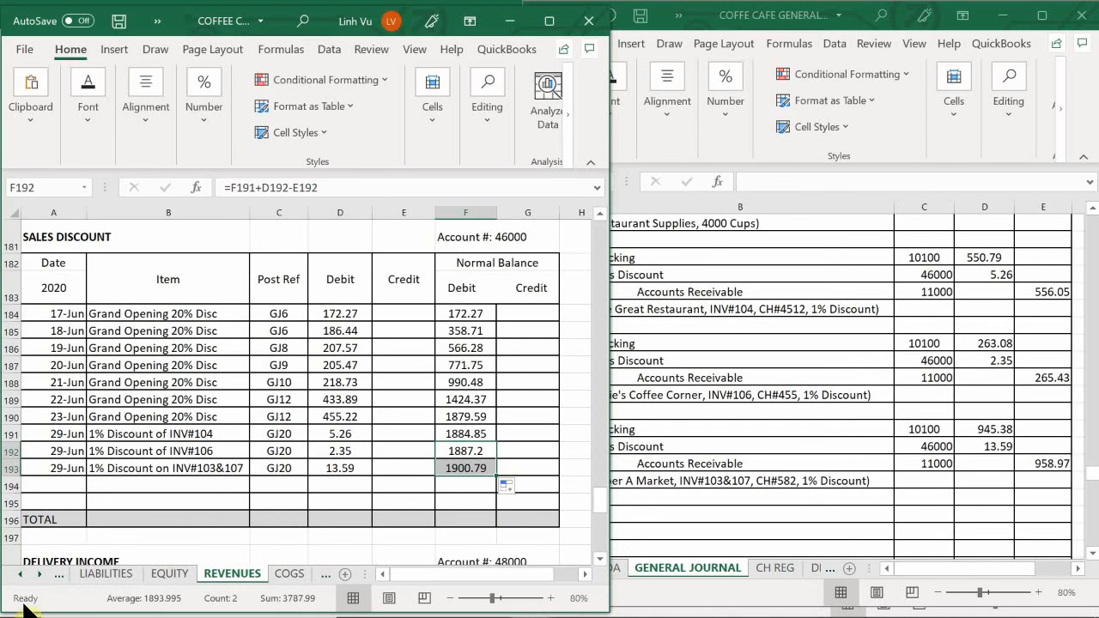
- Switch to the ASSETS sheet and date the next empty Accounts Receivable row 29-Jun in A117
{"action": "left_click", "coordinate": [20, 573]}
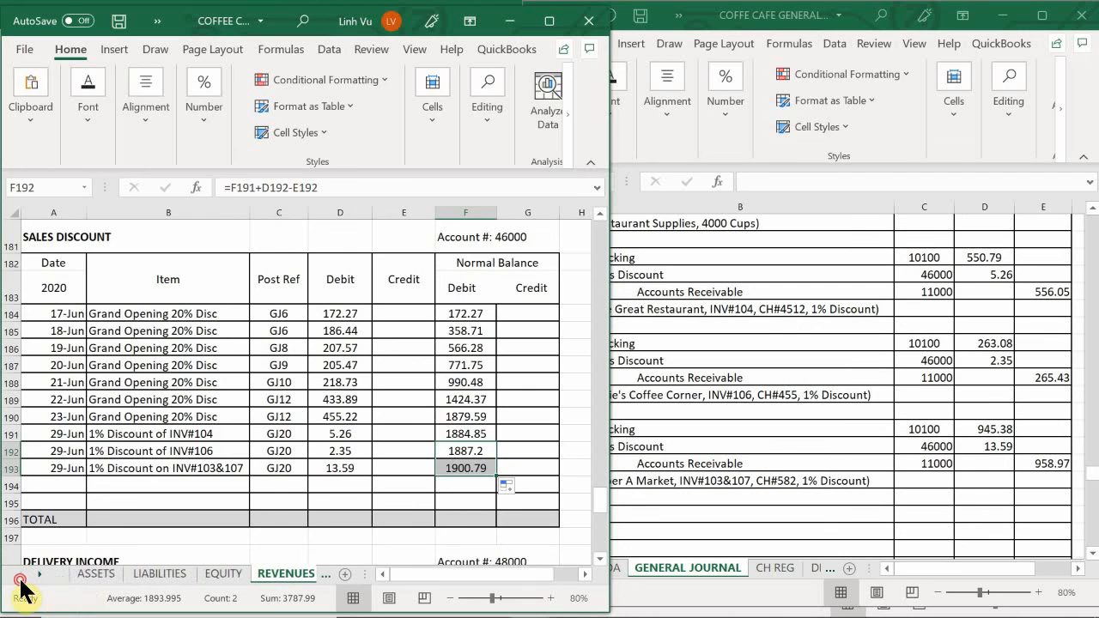
{"action": "left_click", "coordinate": [90, 573]}
{"action": "left_click", "coordinate": [104, 461]}
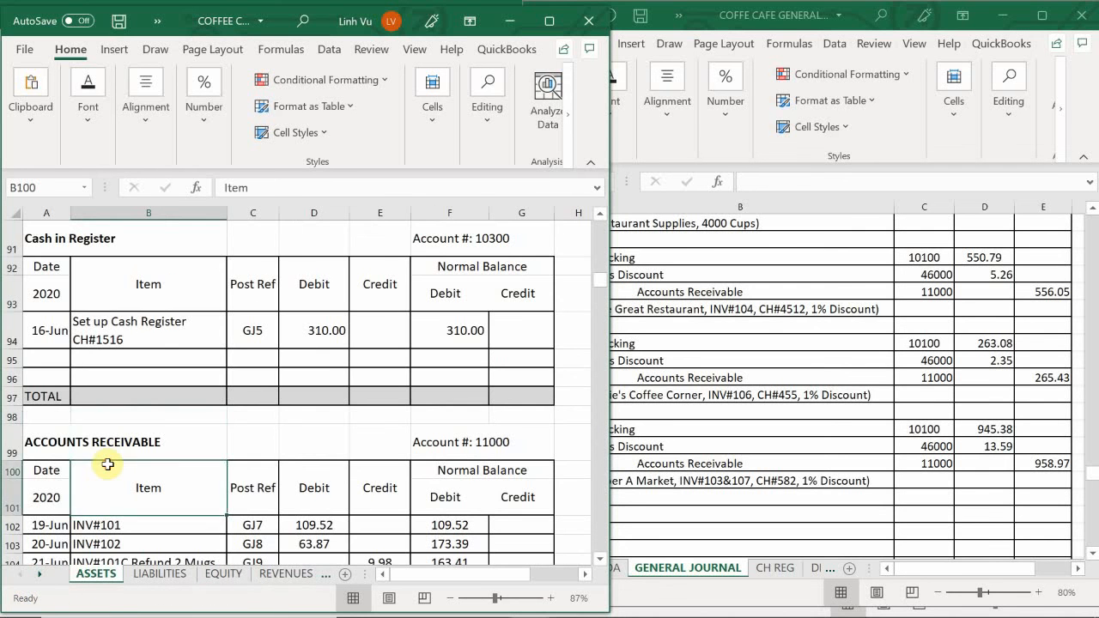
{"action": "scroll", "coordinate": [100, 463], "scroll_direction": "up", "scroll_amount": 2}
{"action": "scroll", "coordinate": [100, 464], "scroll_direction": "up", "scroll_amount": 9}
{"action": "scroll", "coordinate": [99, 465], "scroll_direction": "down", "scroll_amount": 10}
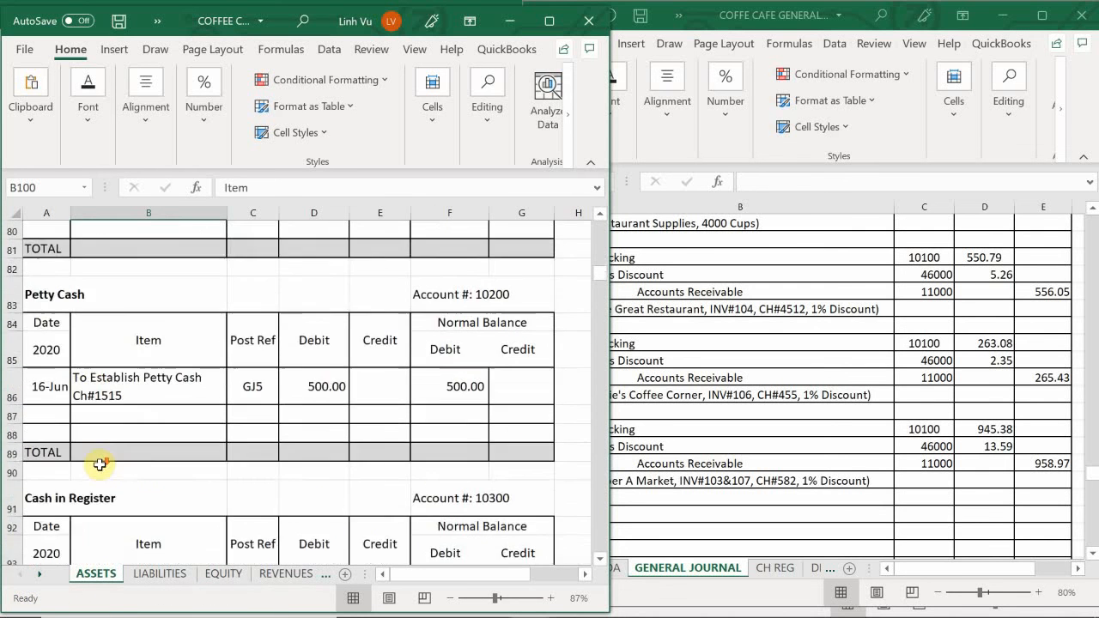
{"action": "scroll", "coordinate": [100, 464], "scroll_direction": "down", "scroll_amount": 7}
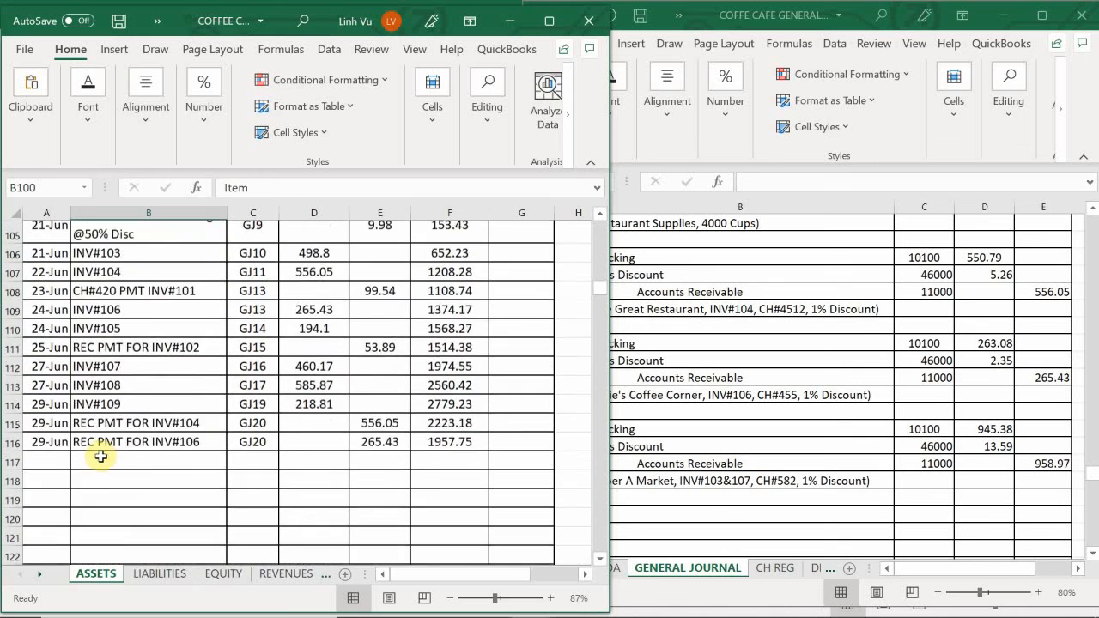
{"action": "scroll", "coordinate": [101, 457], "scroll_direction": "up", "scroll_amount": 2}
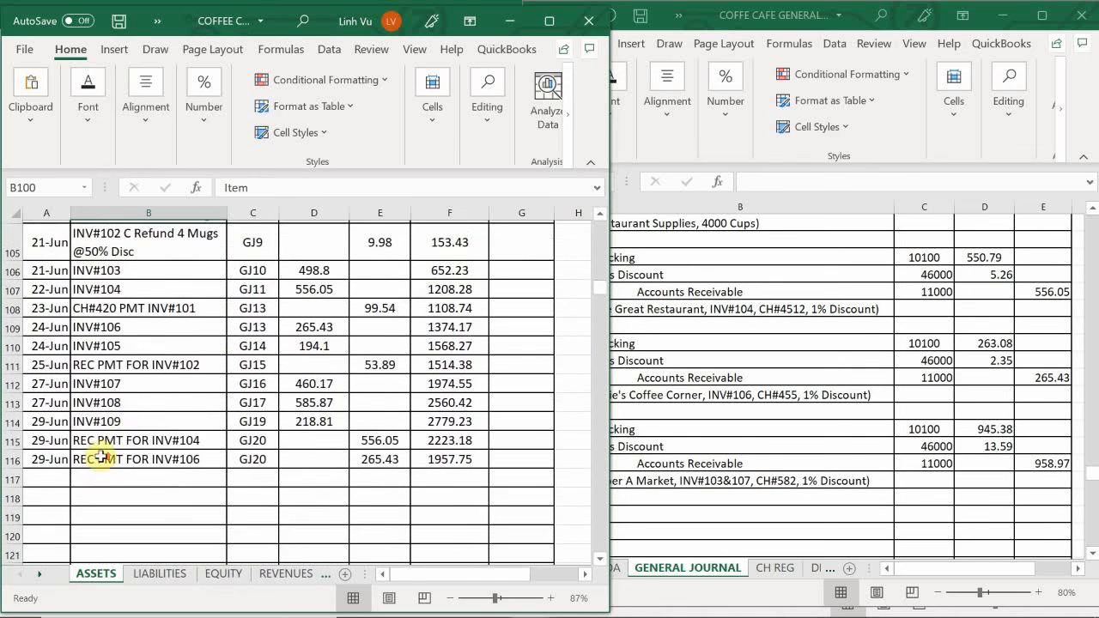
{"action": "scroll", "coordinate": [101, 457], "scroll_direction": "down", "scroll_amount": 1}
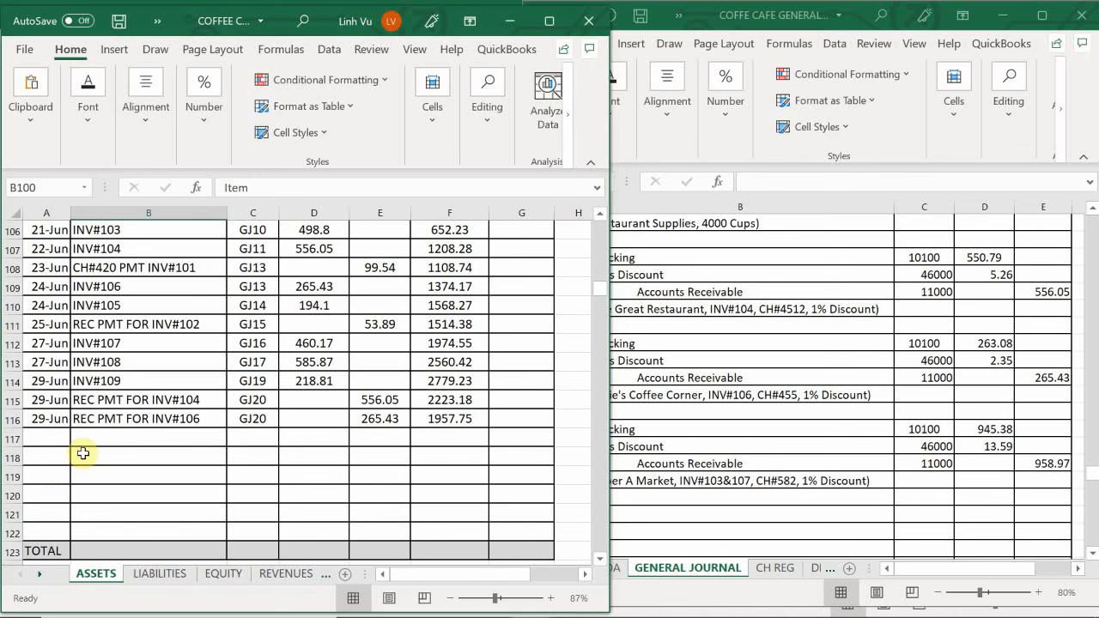
{"action": "scroll", "coordinate": [60, 463], "scroll_direction": "up", "scroll_amount": 1}
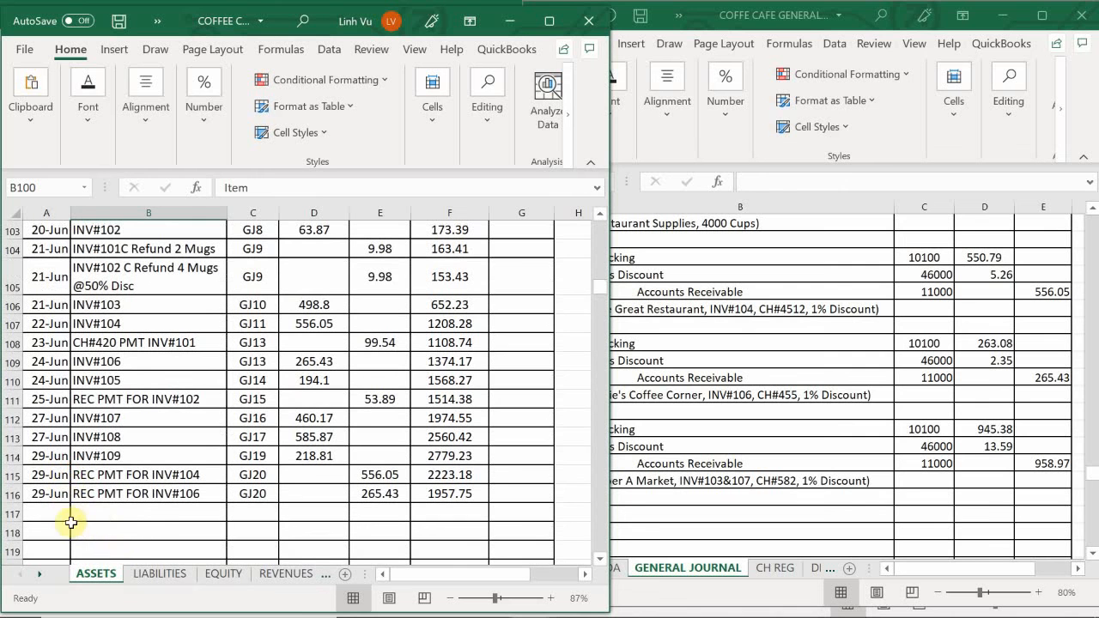
{"action": "left_click", "coordinate": [49, 515]}
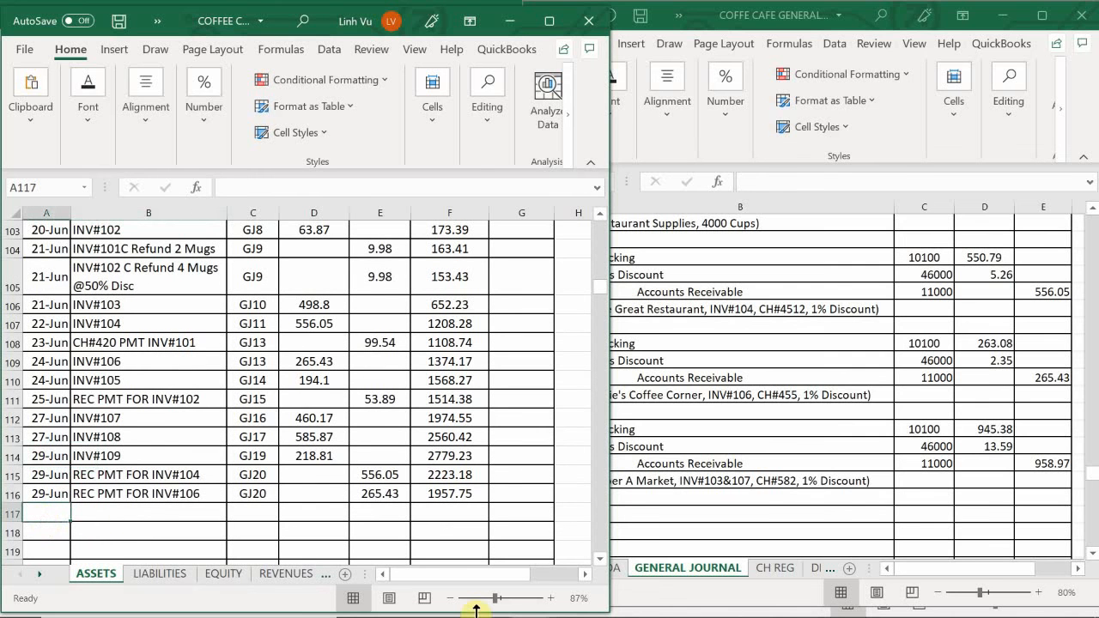
{"action": "type", "text": "6"}
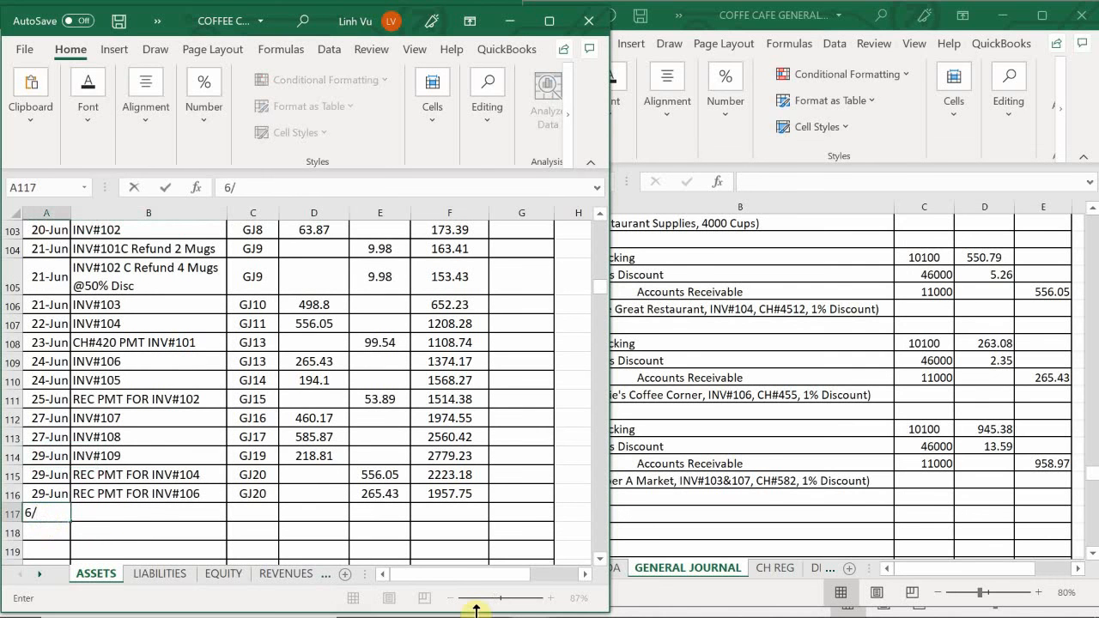
{"action": "type", "text": "/29"}
{"action": "key", "text": "Tab"}
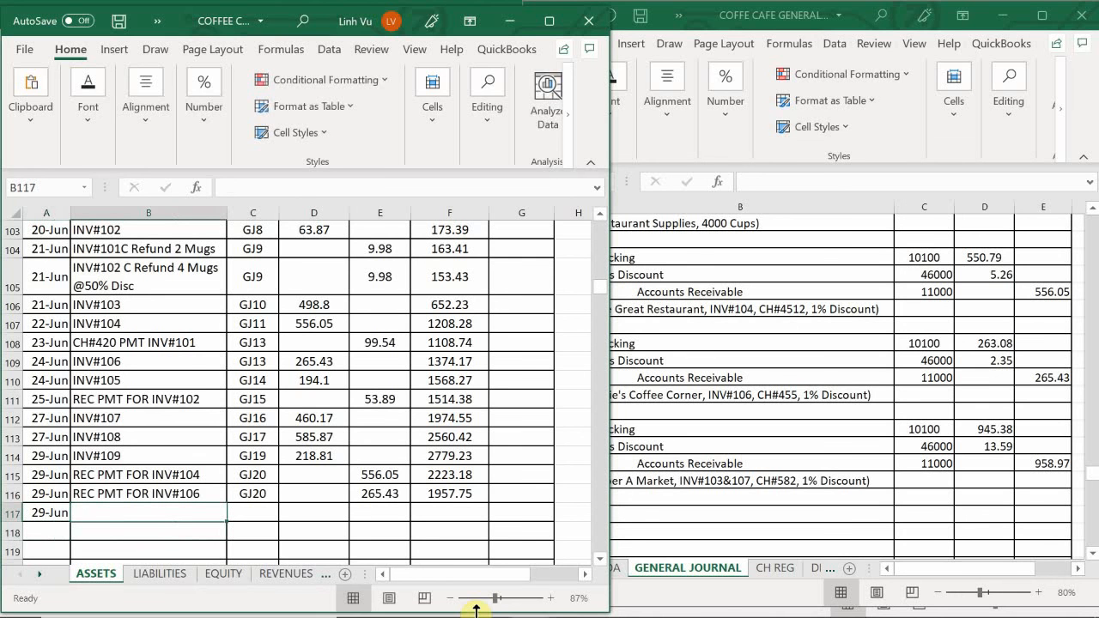
- Enter "REC PMT FOR INV#103&107" as the item in B117 and reference the GJ20 post reference above it in C117
{"action": "type", "text": "REC OMT"}
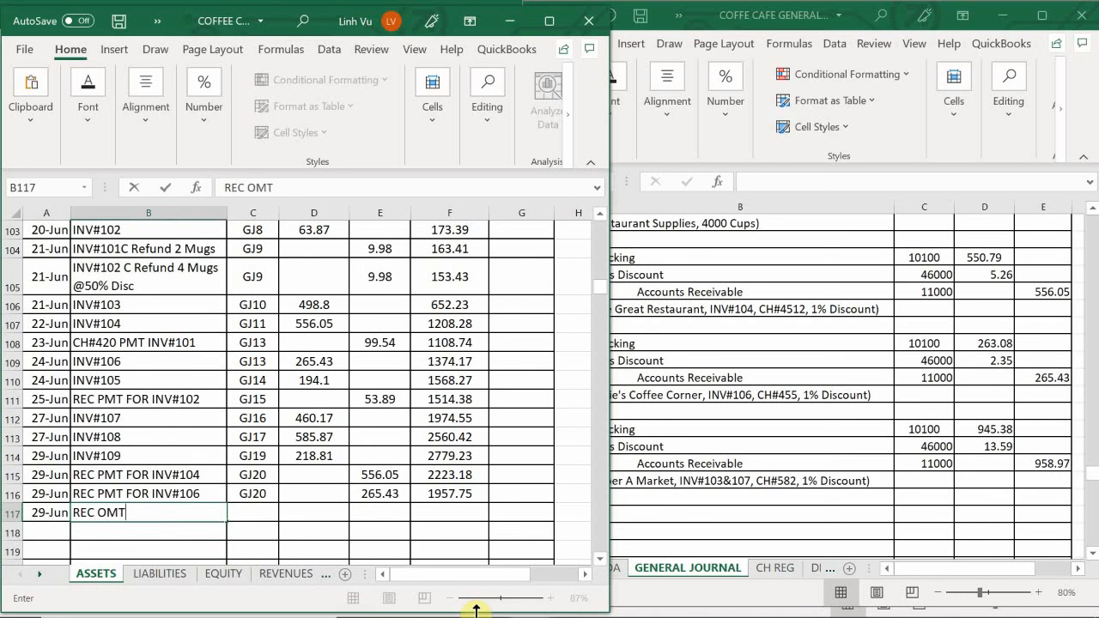
{"action": "key", "text": "BackSpace"}
{"action": "key", "text": "BackSpace"}
{"action": "key", "text": "BackSpace"}
{"action": "type", "text": "OMT"}
{"action": "key", "text": "BackSpace"}
{"action": "key", "text": "BackSpace"}
{"action": "type", "text": "PMT FOR INV#10"}
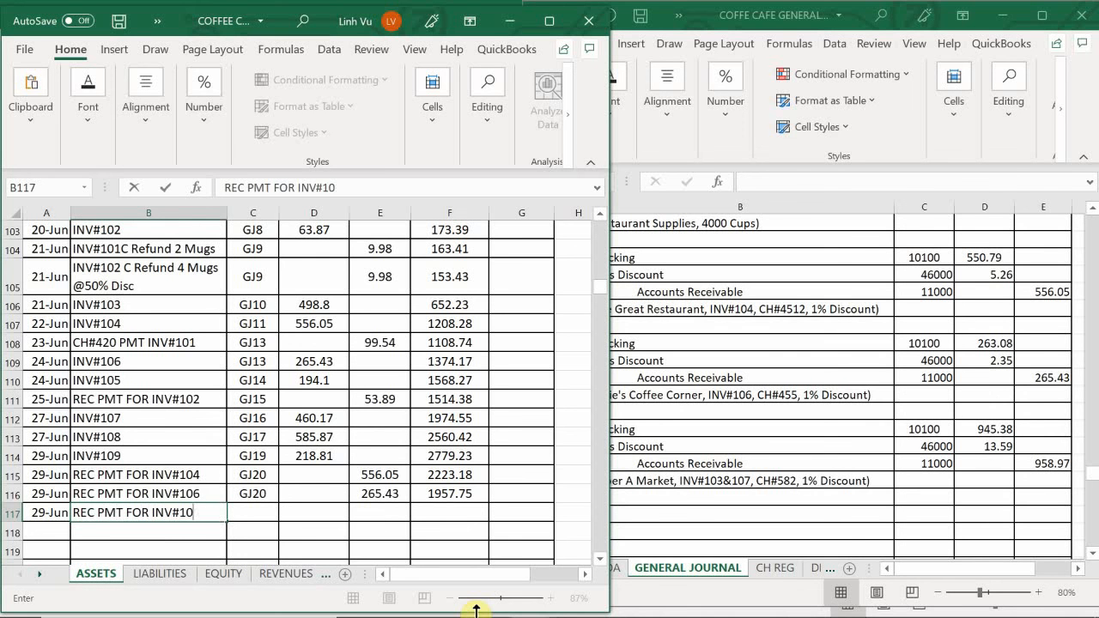
{"action": "type", "text": "3&107"}
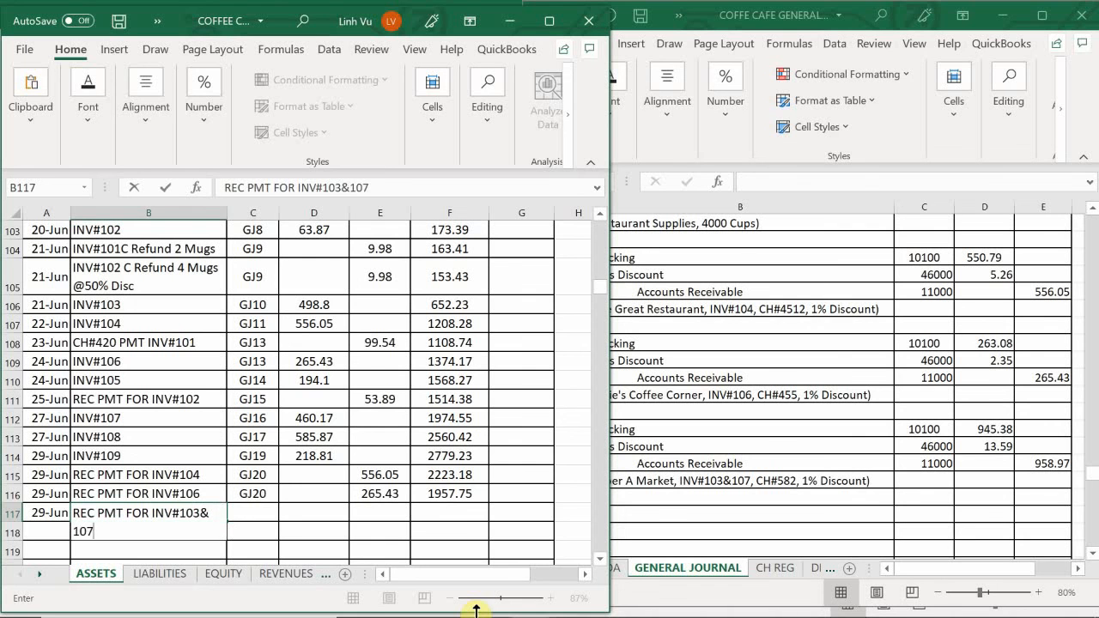
{"action": "key", "text": "Tab"}
{"action": "type", "text": "="}
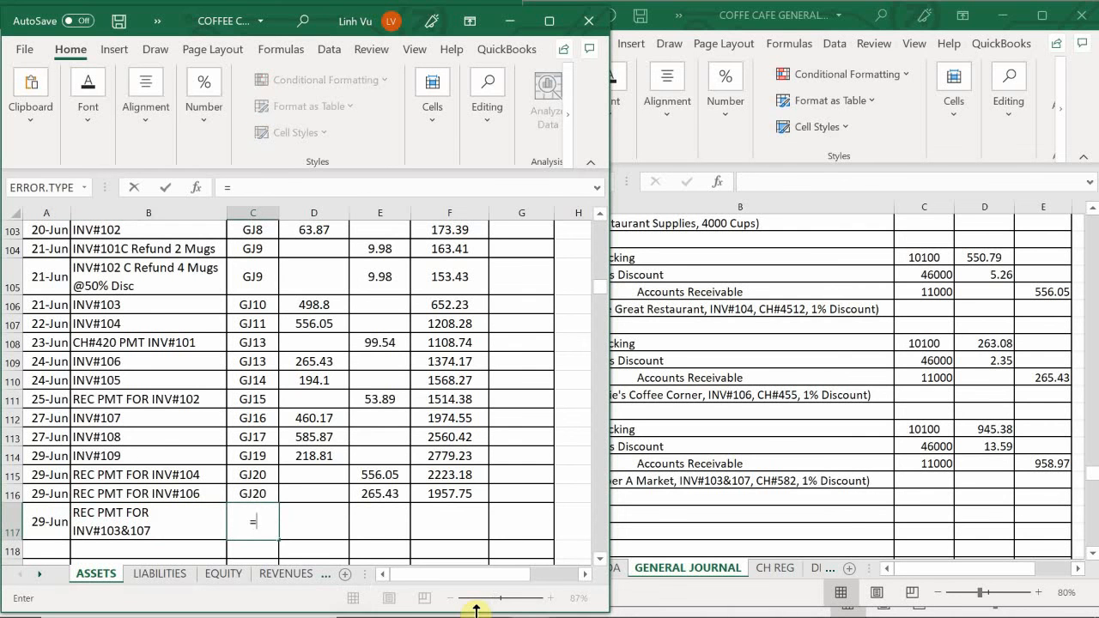
{"action": "key", "text": "Up"}
{"action": "key", "text": "Tab"}
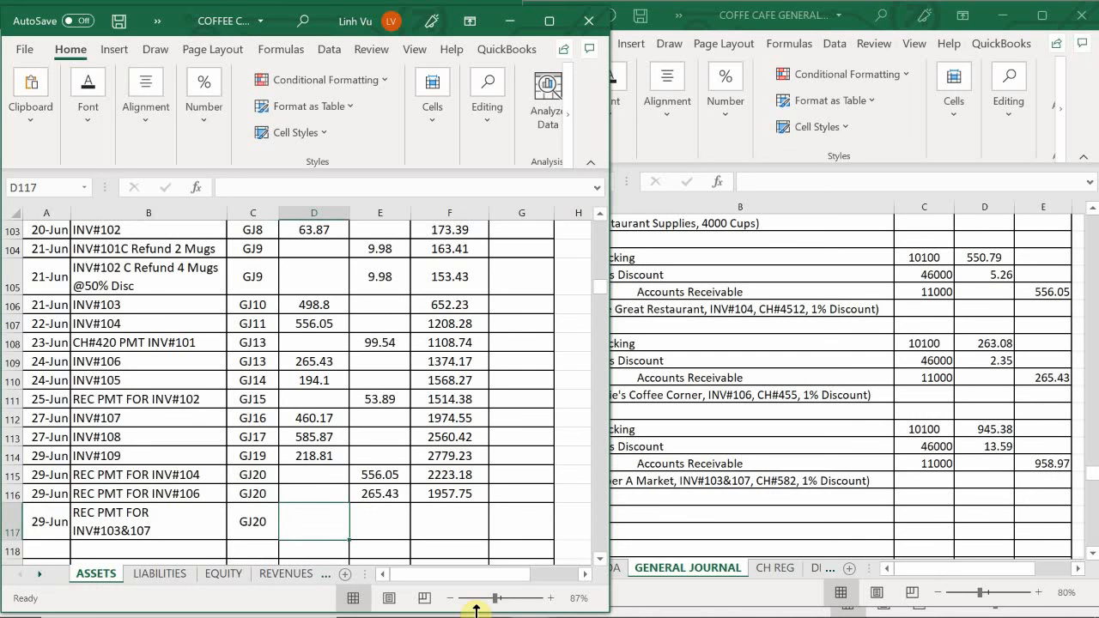
- Enter a credit of 958.97 in E117 and extend the Accounts Receivable running balance formula from F116 down to F117
{"action": "key", "text": "Tab"}
{"action": "type", "text": "958"}
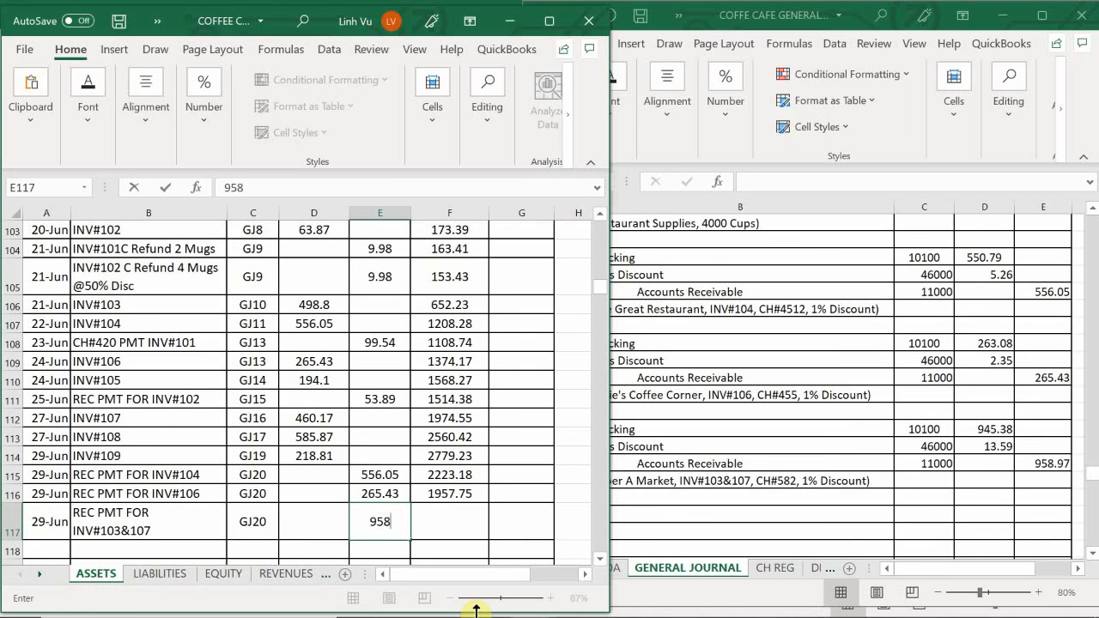
{"action": "type", "text": ".97"}
{"action": "key", "text": "Return"}
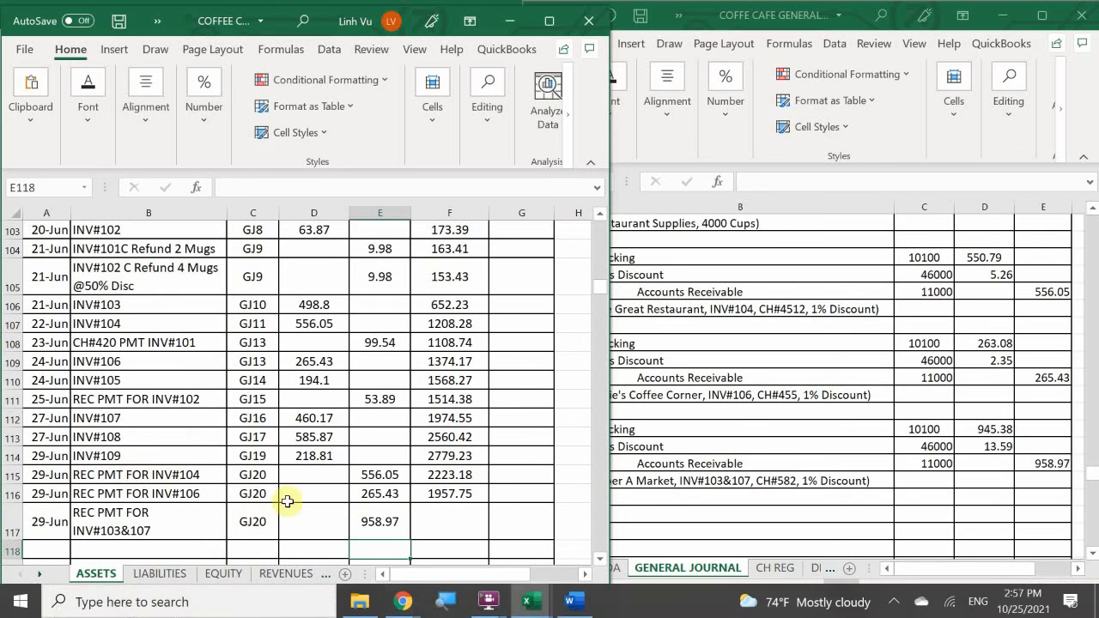
{"action": "left_click", "coordinate": [453, 496]}
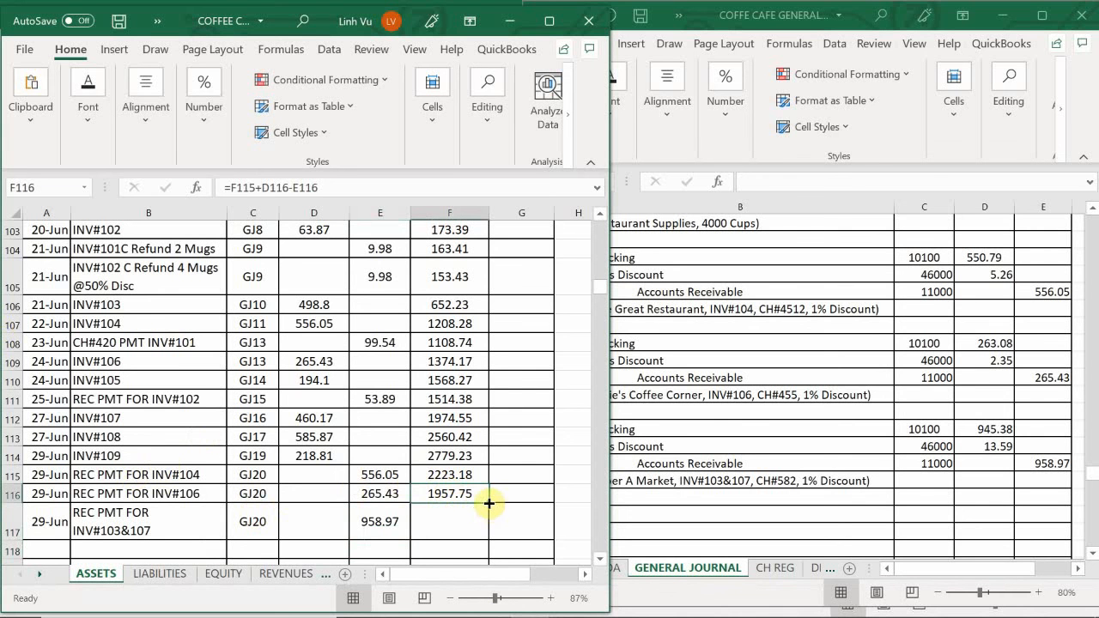
{"action": "left_click_drag", "start_coordinate": [489, 503], "coordinate": [490, 537]}
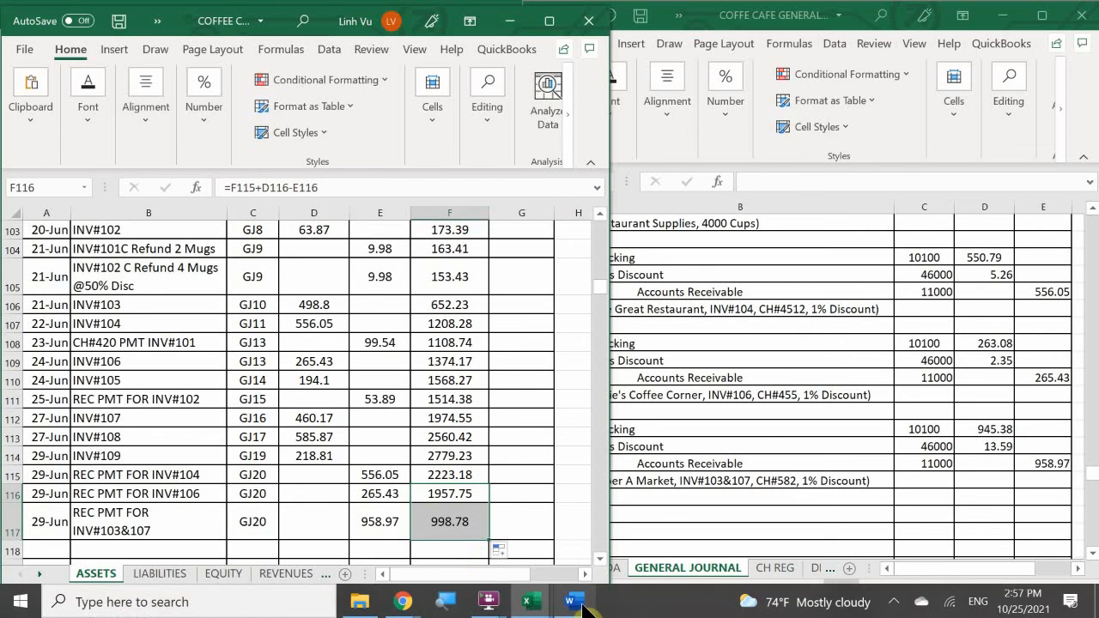
- Switch to the Word transaction document and read the Great Restaurant order's items, terms, delivery charge and estimated total due
{"action": "left_click", "coordinate": [583, 605]}
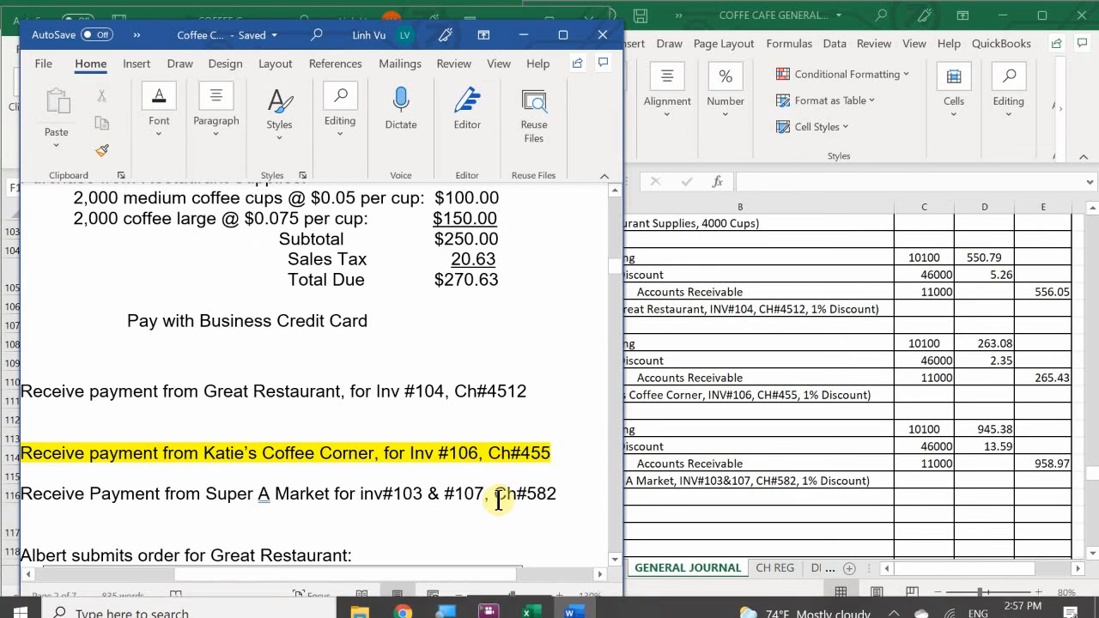
{"action": "scroll", "coordinate": [498, 501], "scroll_direction": "down", "scroll_amount": 3}
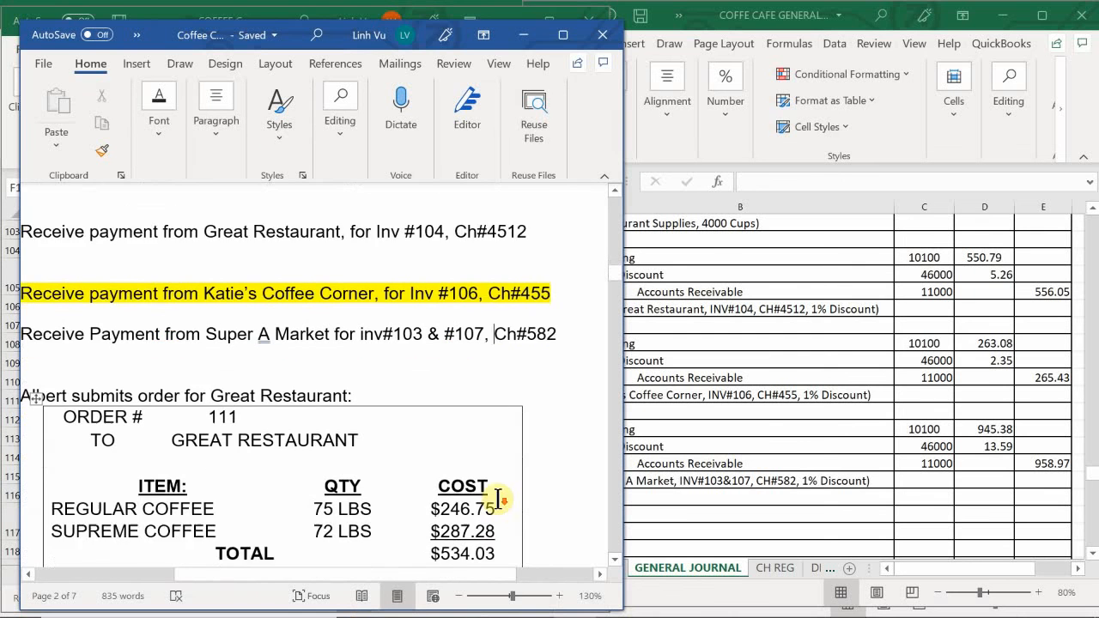
{"action": "scroll", "coordinate": [498, 500], "scroll_direction": "down", "scroll_amount": 1}
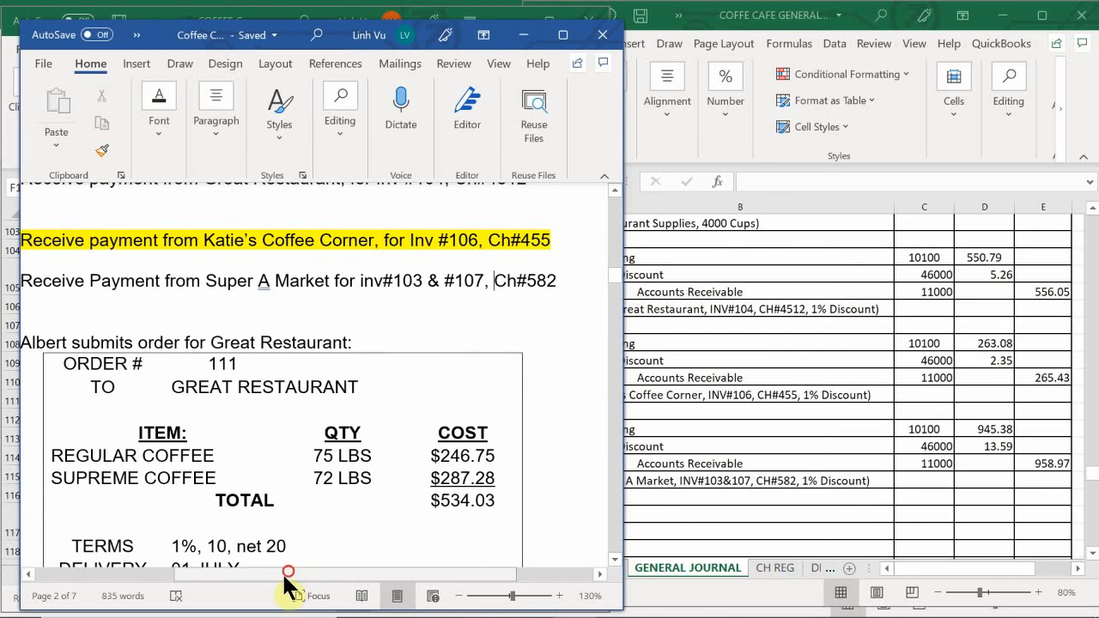
{"action": "left_click_drag", "start_coordinate": [289, 572], "coordinate": [245, 579]}
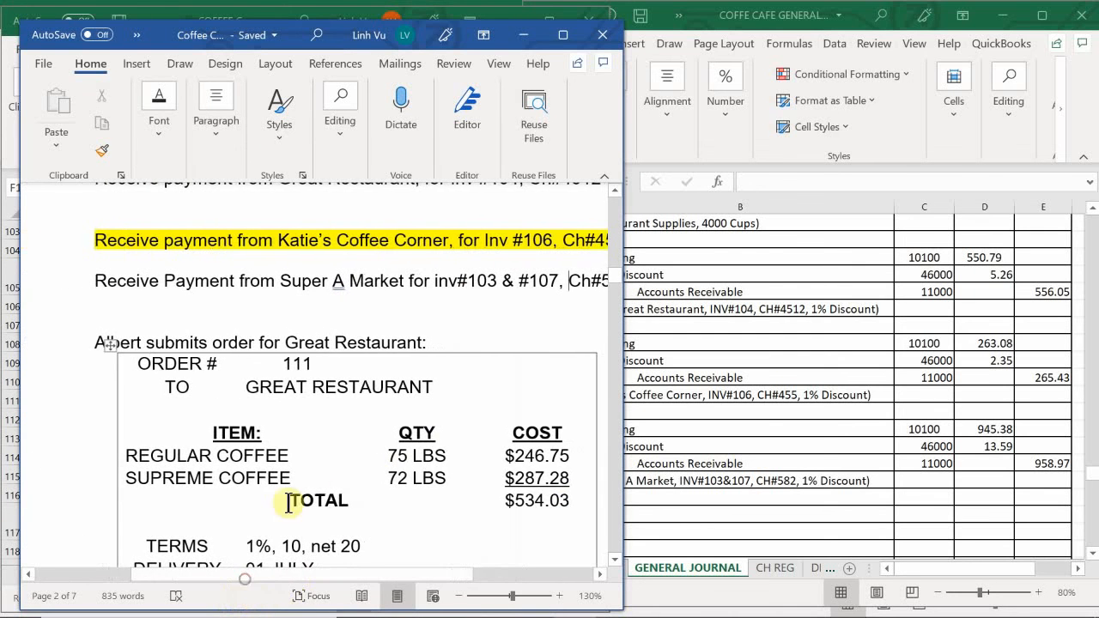
{"action": "scroll", "coordinate": [442, 446], "scroll_direction": "down", "scroll_amount": 1}
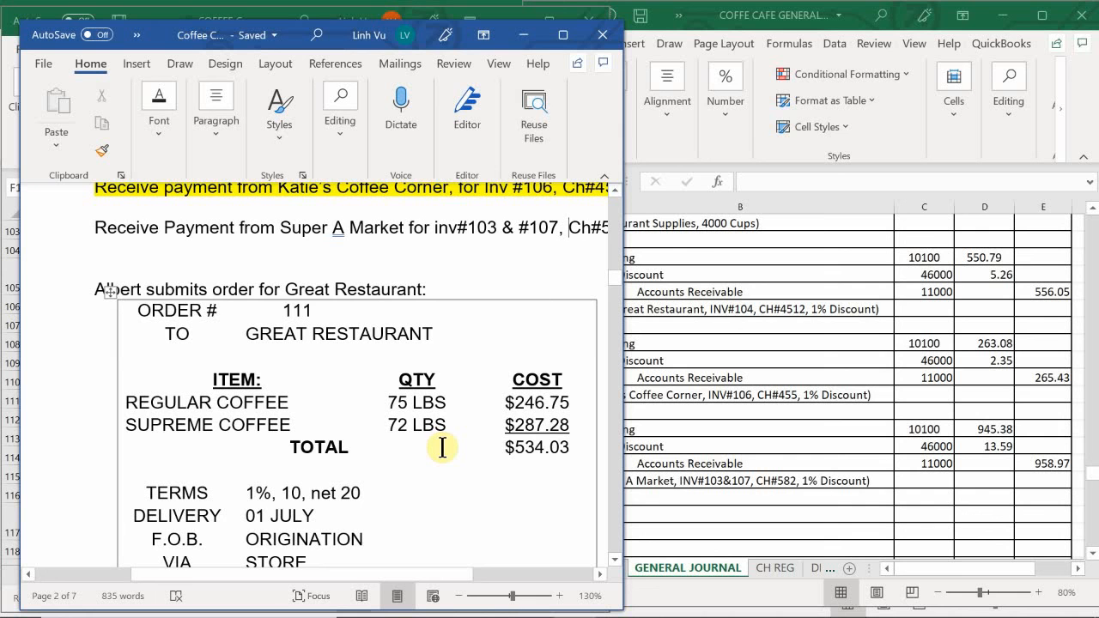
{"action": "scroll", "coordinate": [442, 446], "scroll_direction": "down", "scroll_amount": 1}
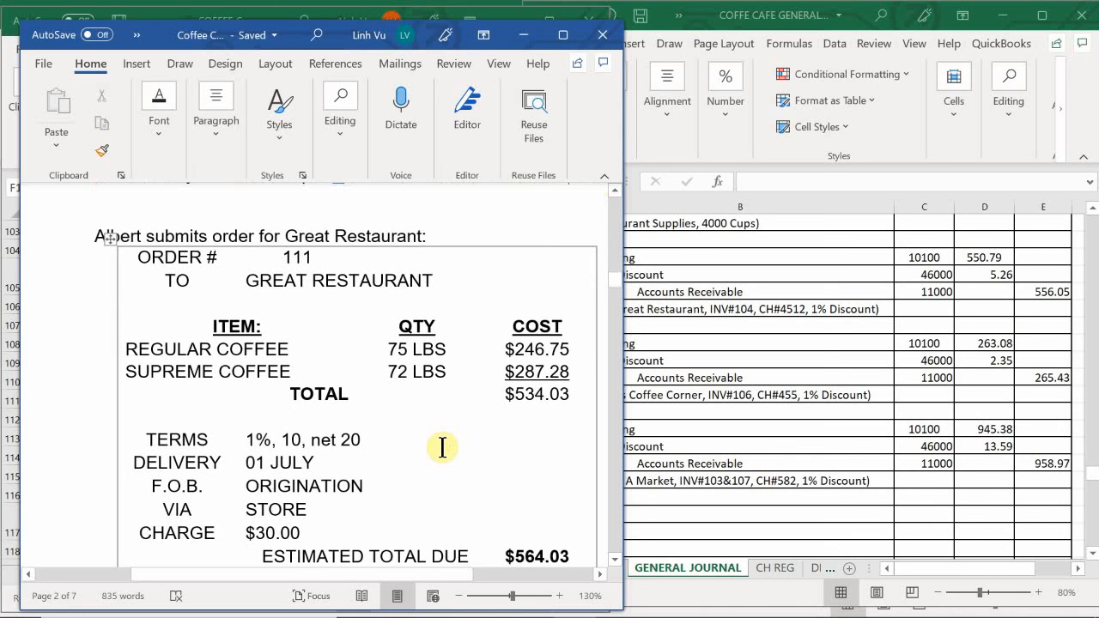
{"action": "scroll", "coordinate": [443, 446], "scroll_direction": "down", "scroll_amount": 2}
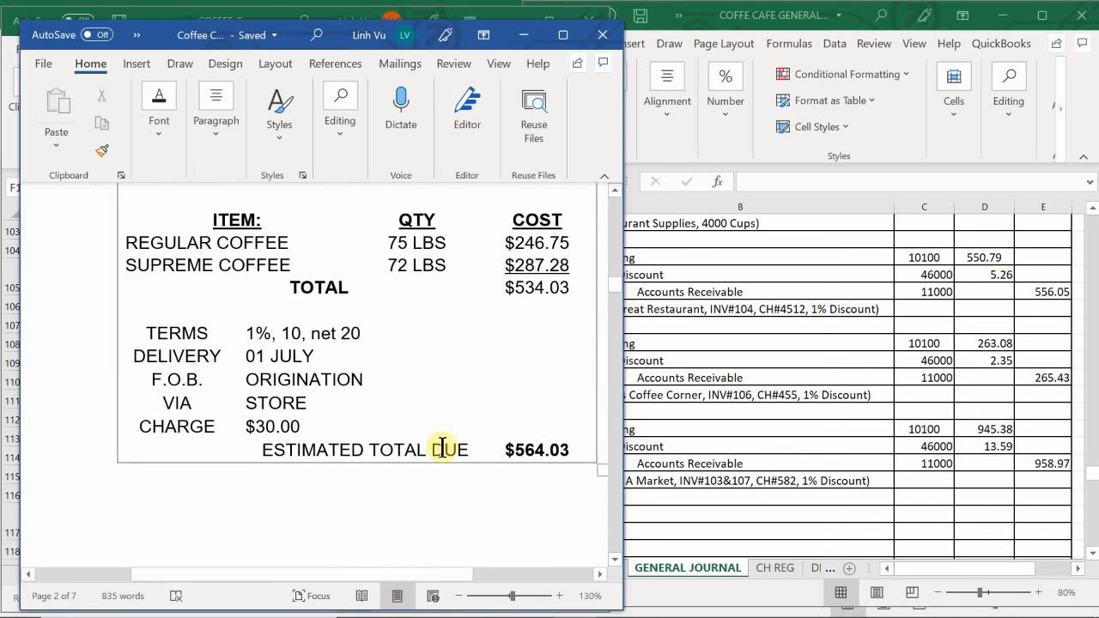
{"action": "scroll", "coordinate": [442, 446], "scroll_direction": "up", "scroll_amount": 1}
{"action": "left_click_drag", "start_coordinate": [306, 573], "coordinate": [360, 596]}
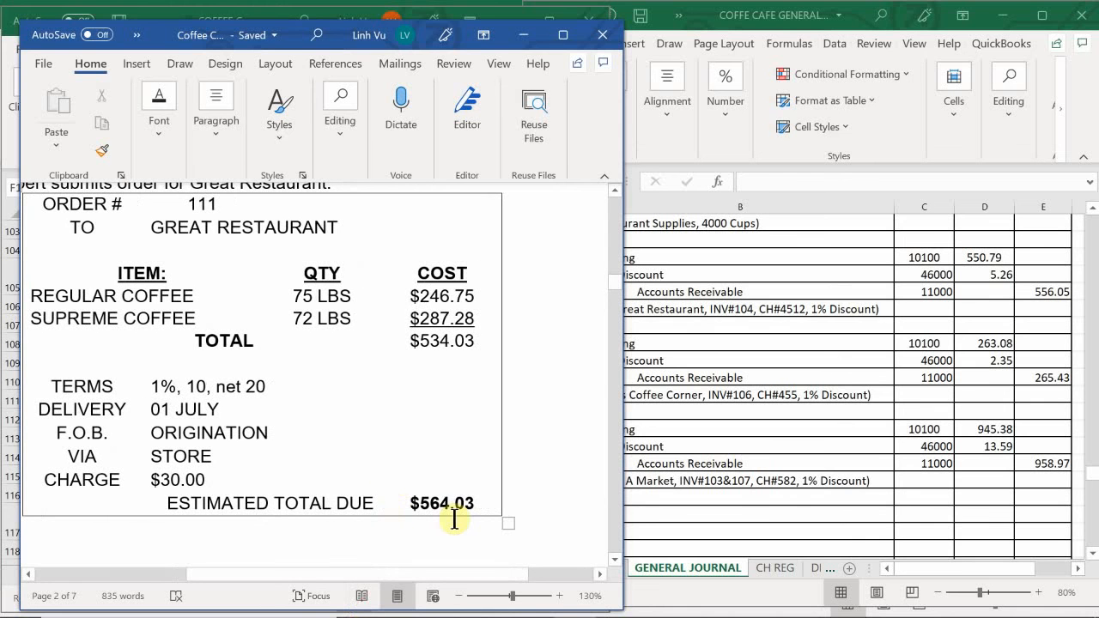
- Switch to the subsidiary ledger workbook's COMMISSIONS EXPENSE sheet, enter Great Restaurant in B15 with =B12, and select the row's sales amount cell
{"action": "mouse_move", "coordinate": [531, 601]}
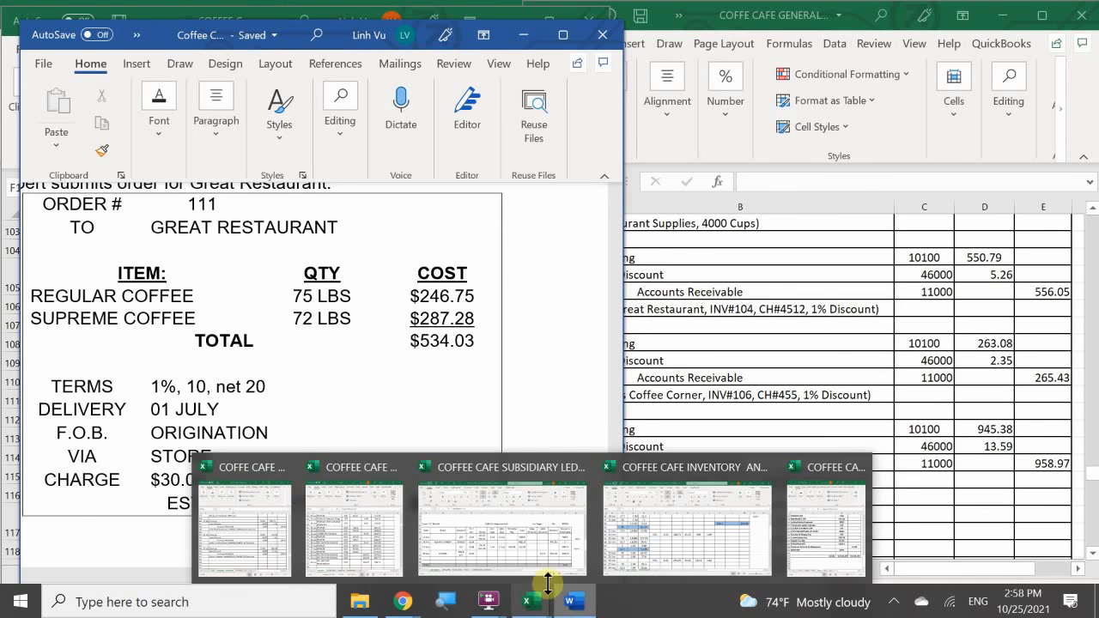
{"action": "mouse_move", "coordinate": [581, 608]}
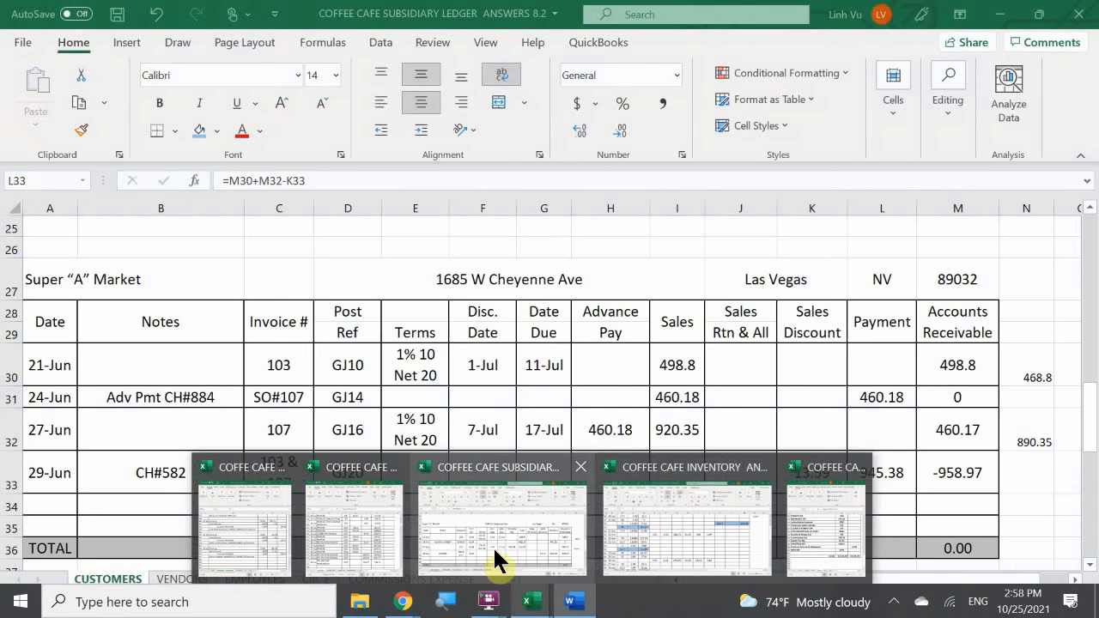
{"action": "left_click", "coordinate": [494, 556]}
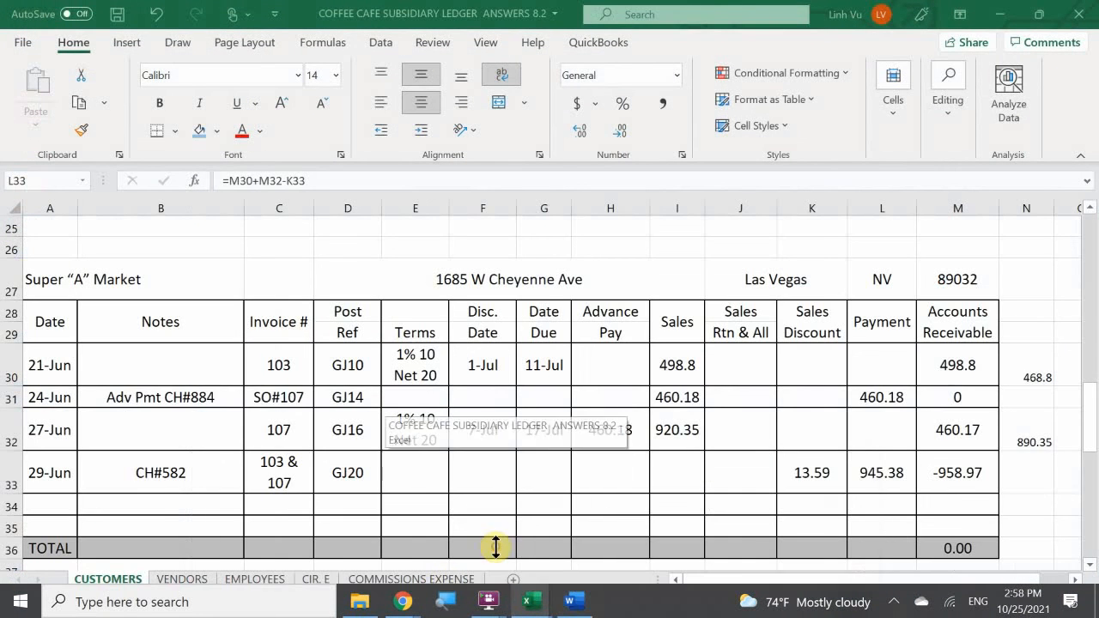
{"action": "left_click", "coordinate": [377, 587]}
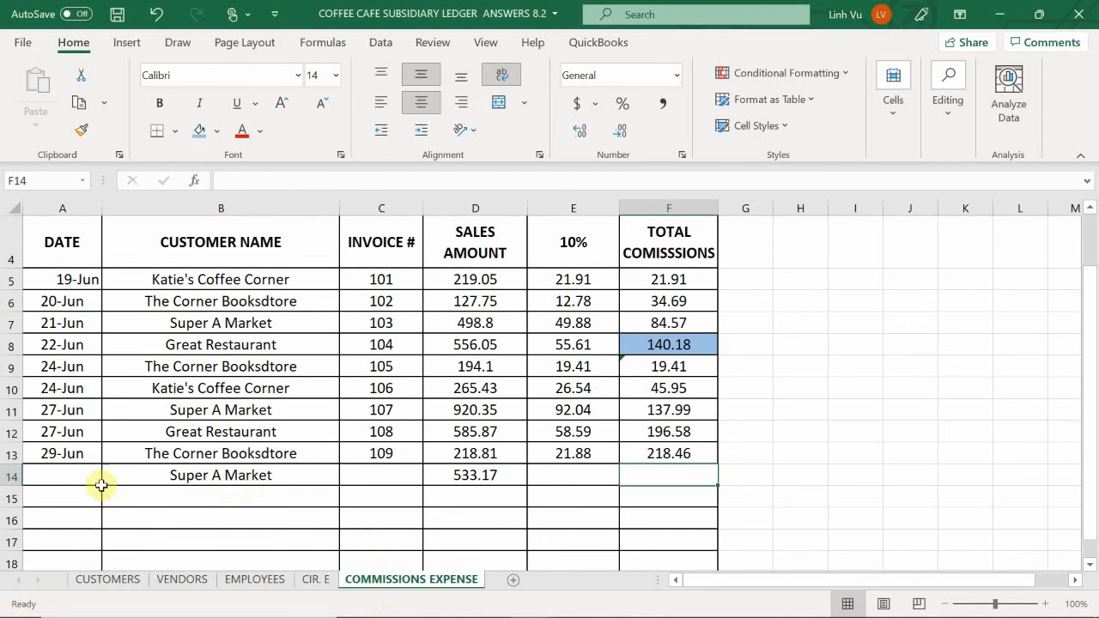
{"action": "left_click", "coordinate": [57, 493]}
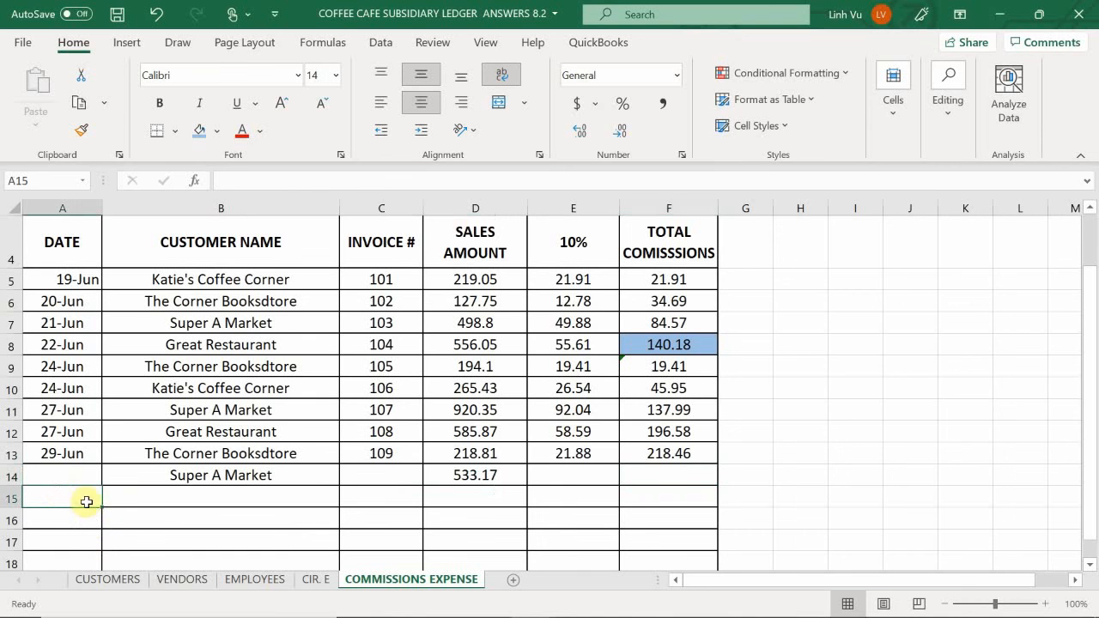
{"action": "left_click", "coordinate": [177, 495]}
{"action": "type", "text": "="}
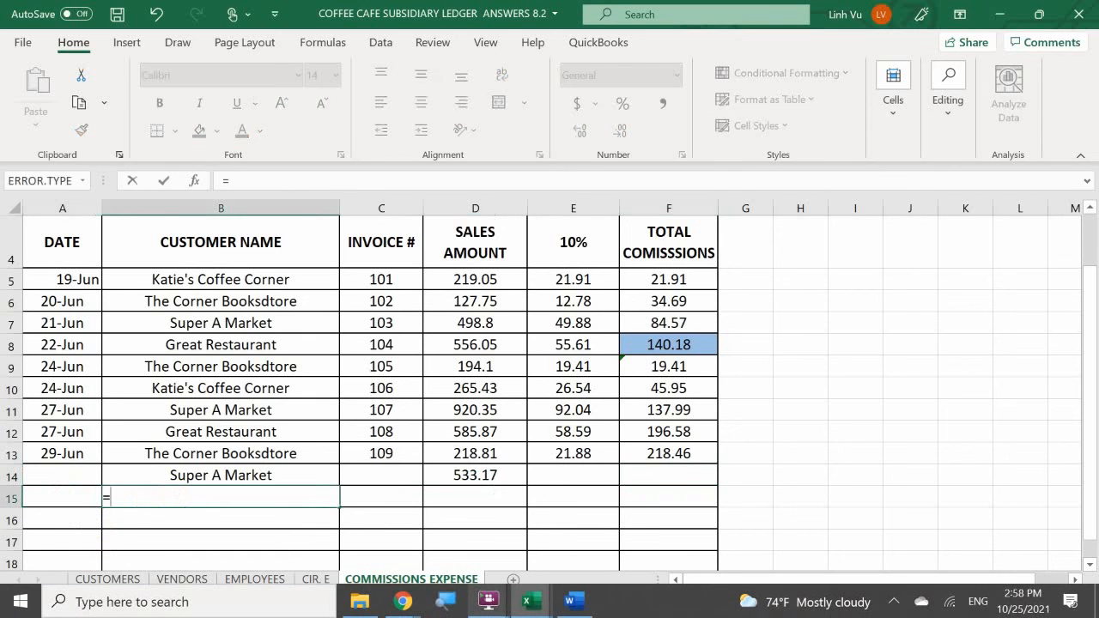
{"action": "key", "text": "Up"}
{"action": "key", "text": "Up"}
{"action": "key", "text": "Up"}
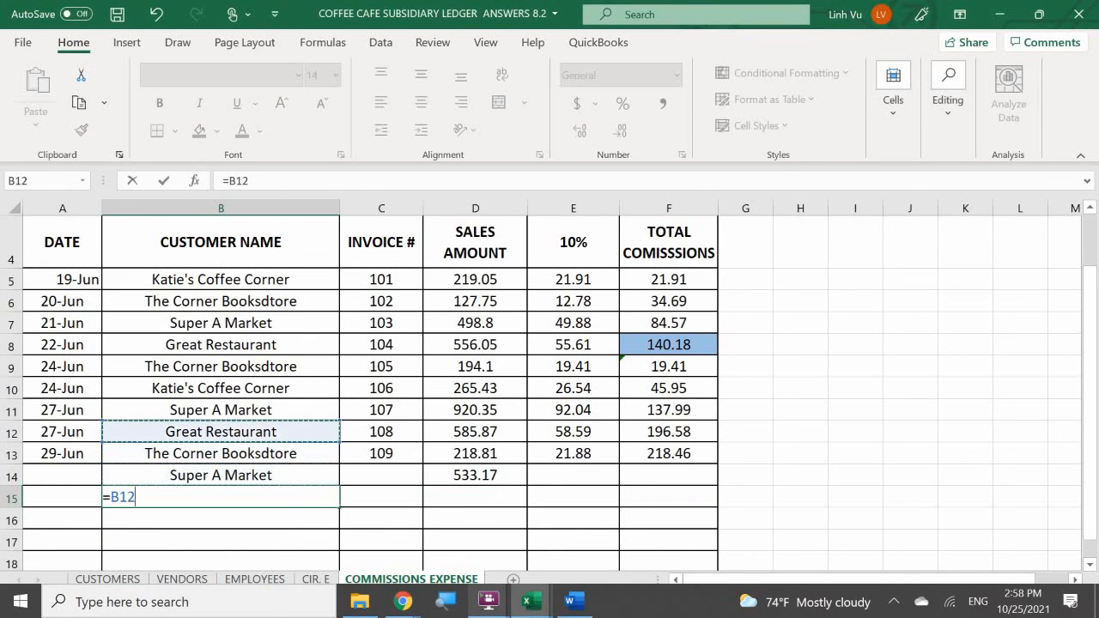
{"action": "key", "text": "Return"}
{"action": "key", "text": "Right"}
{"action": "key", "text": "Right"}
{"action": "key", "text": "Up"}
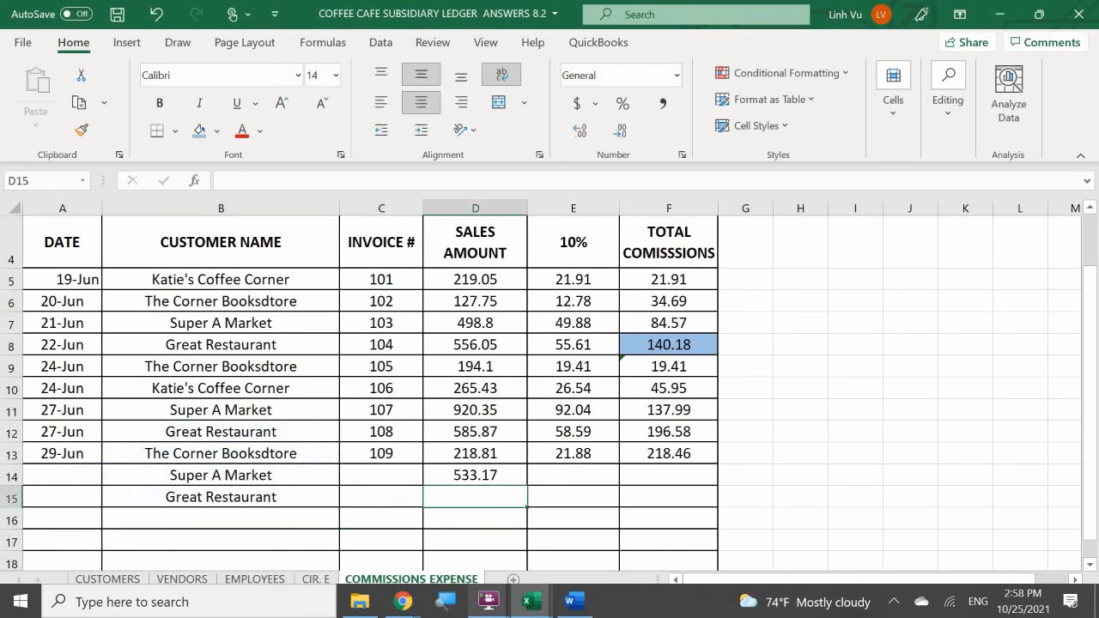
- Enter 564.03 as the sales amount for Great Restaurant in D15 of the COMMISSIONS EXPENSE sheet
{"action": "type", "text": "5"}
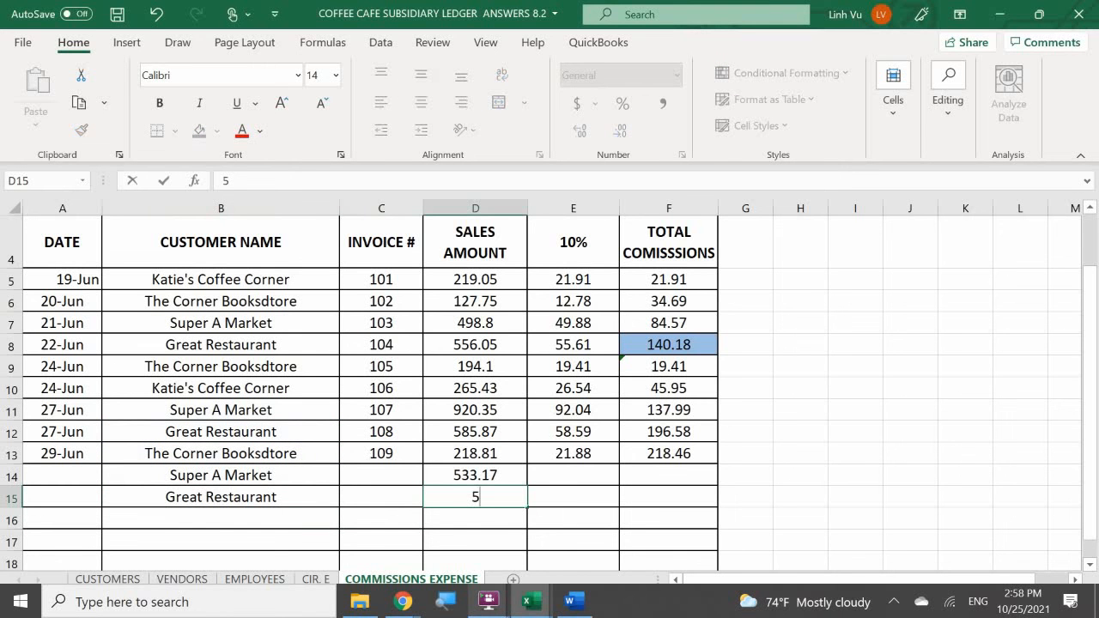
{"action": "type", "text": "64.03"}
{"action": "key", "text": "Return"}
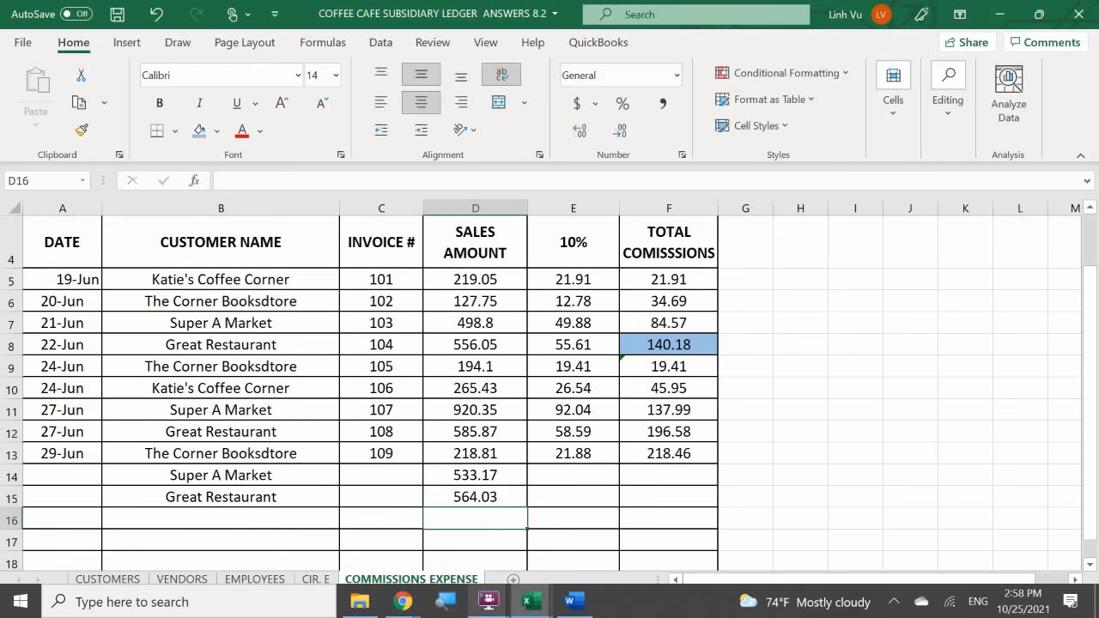
- Switch to the Word transaction document and view the daily sales summary for 29 June, Saturday
{"action": "left_click", "coordinate": [572, 592]}
{"action": "scroll", "coordinate": [397, 463], "scroll_direction": "down", "scroll_amount": 10}
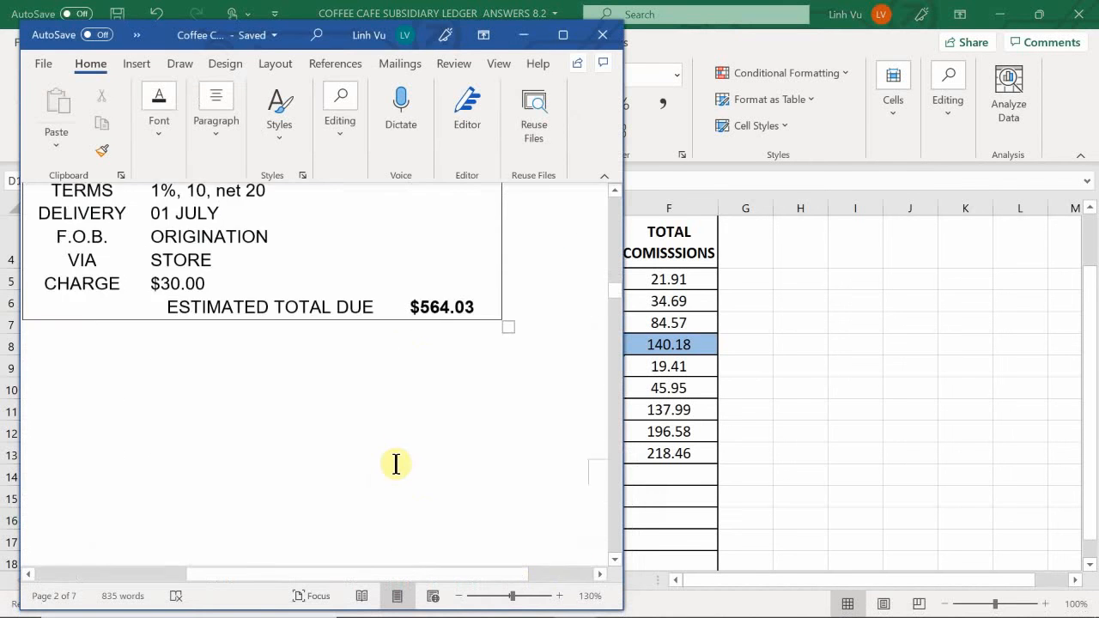
{"action": "scroll", "coordinate": [398, 470], "scroll_direction": "down", "scroll_amount": 5}
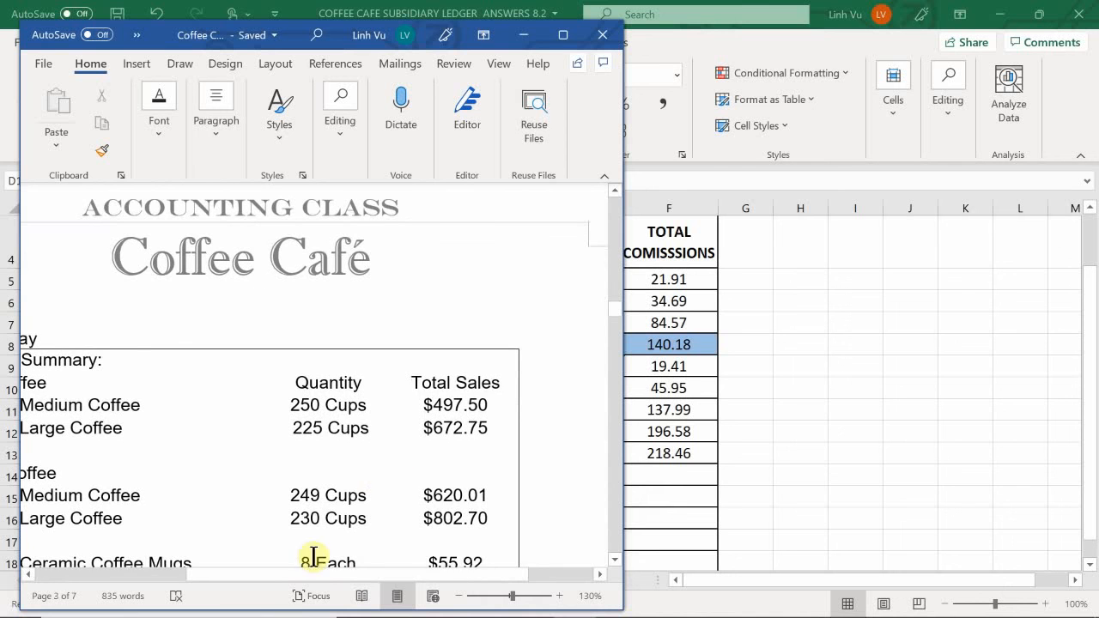
{"action": "scroll", "coordinate": [363, 589], "scroll_direction": "left", "scroll_amount": 5}
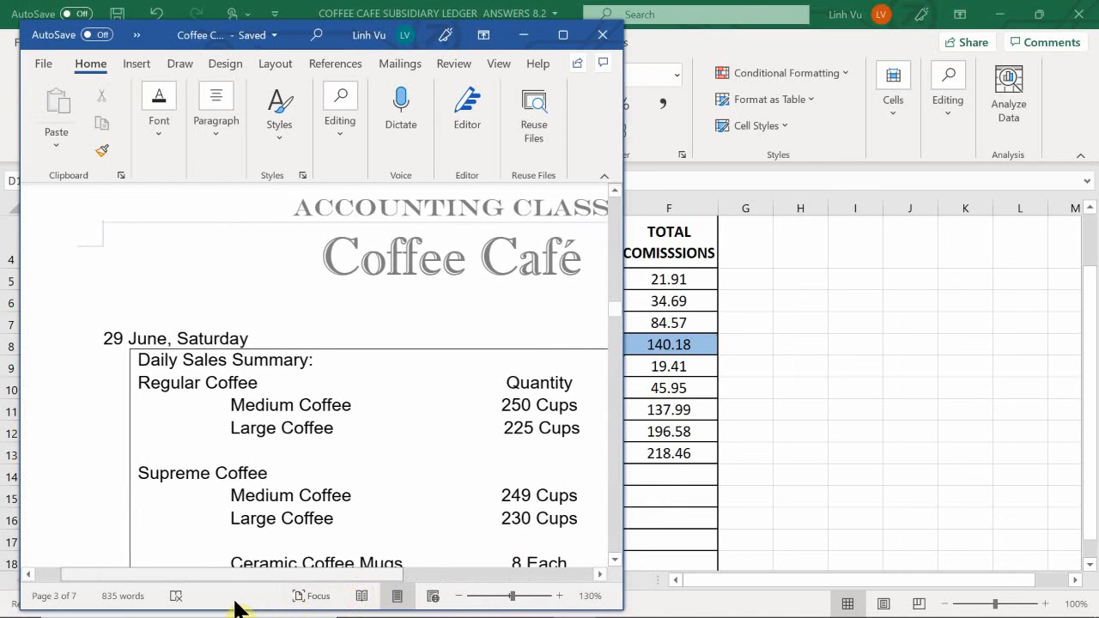
{"action": "left_click_drag", "start_coordinate": [247, 600], "coordinate": [250, 600]}
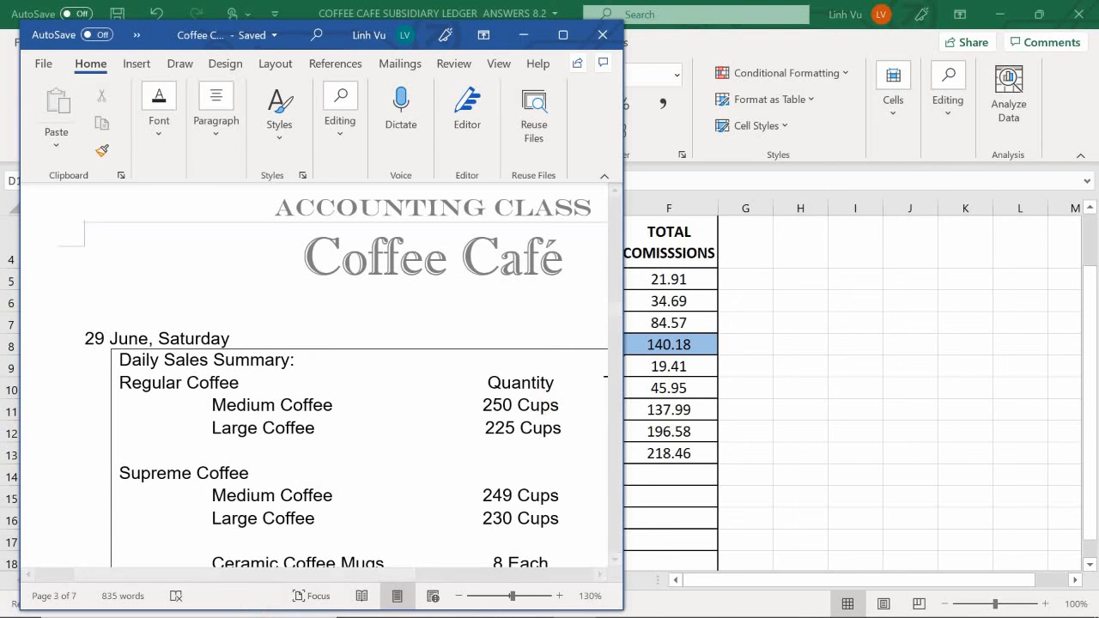
{"action": "mouse_move", "coordinate": [1042, 603]}
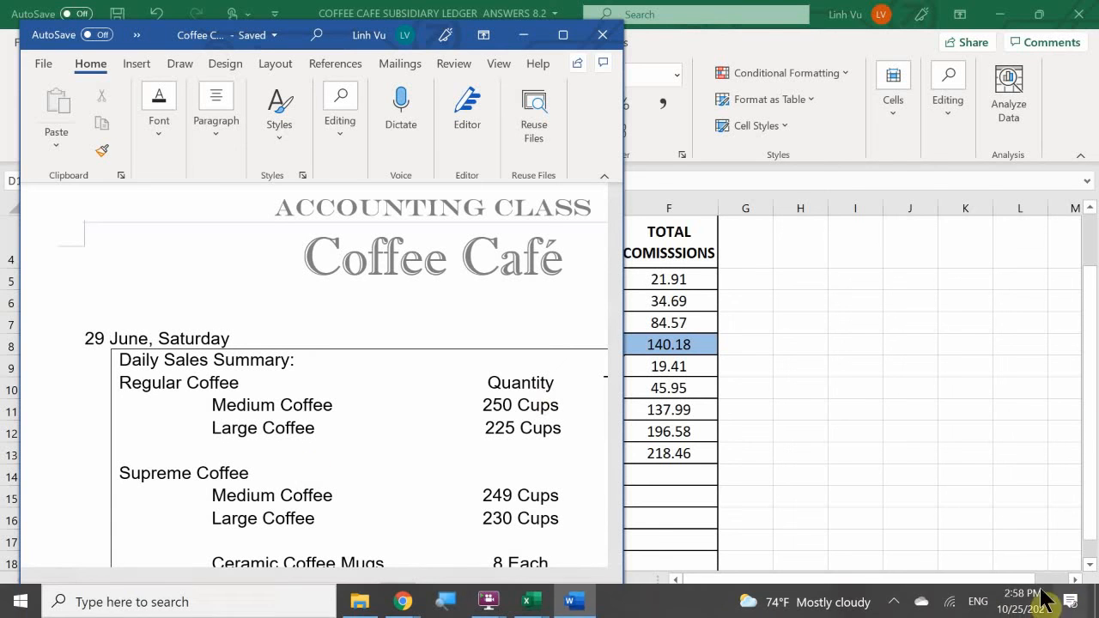
{"action": "left_click", "coordinate": [891, 606]}
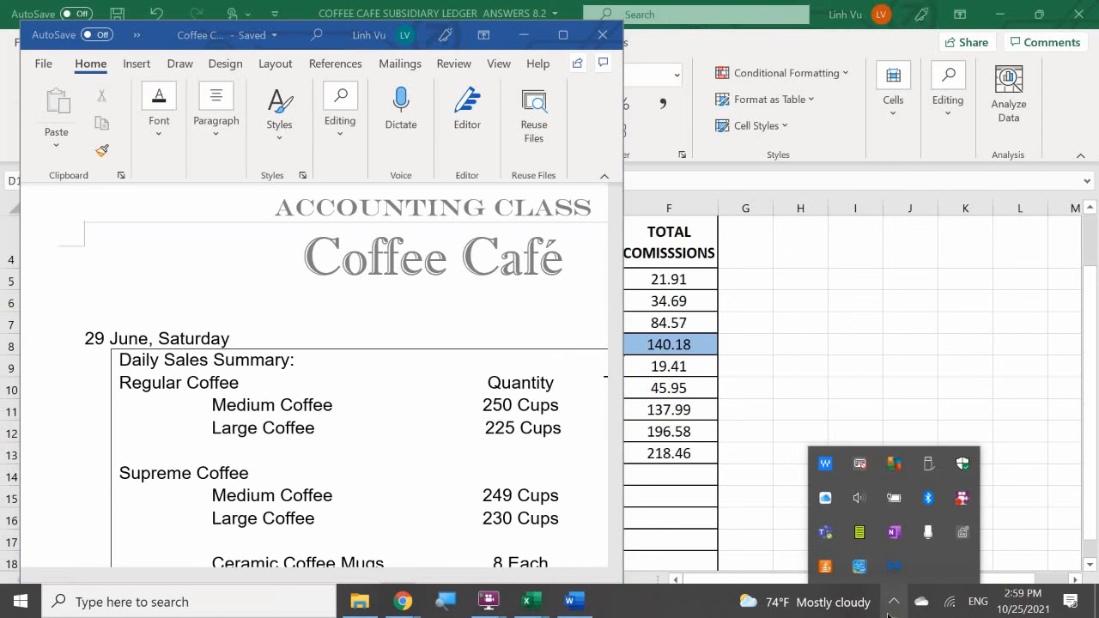
{"action": "right_click", "coordinate": [962, 497]}
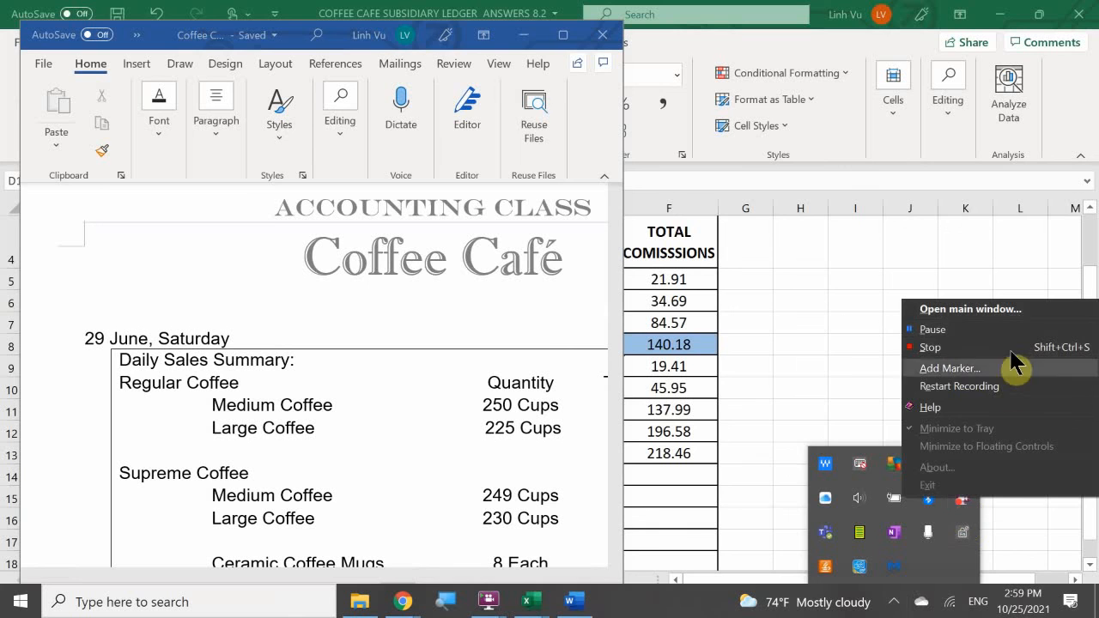